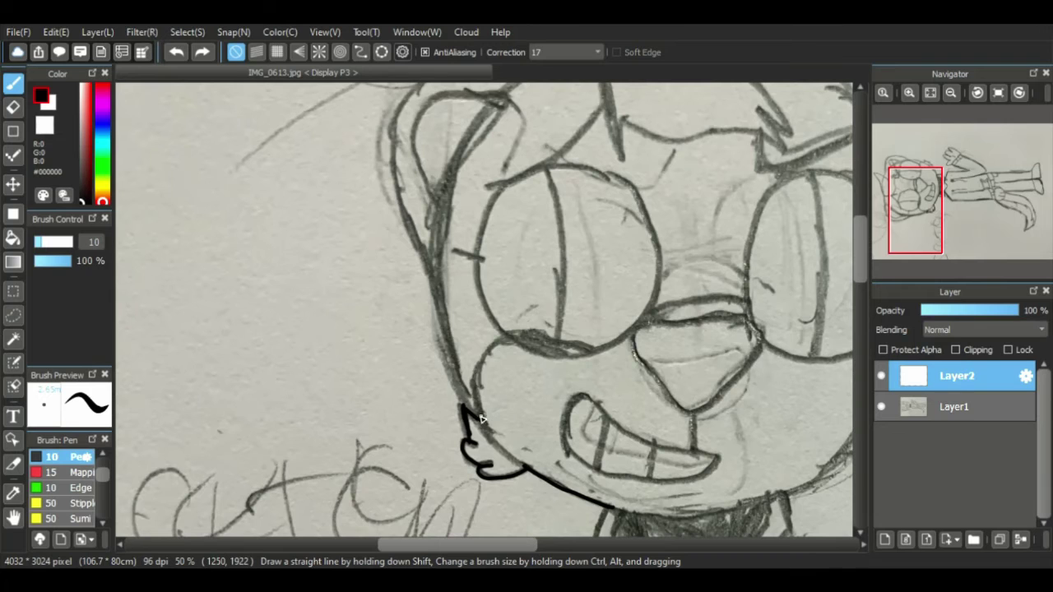
- Ink the left side of the face and the left ear's outer and inner contours over the pencil sketch
left_click_drag(449, 367, 426, 264)
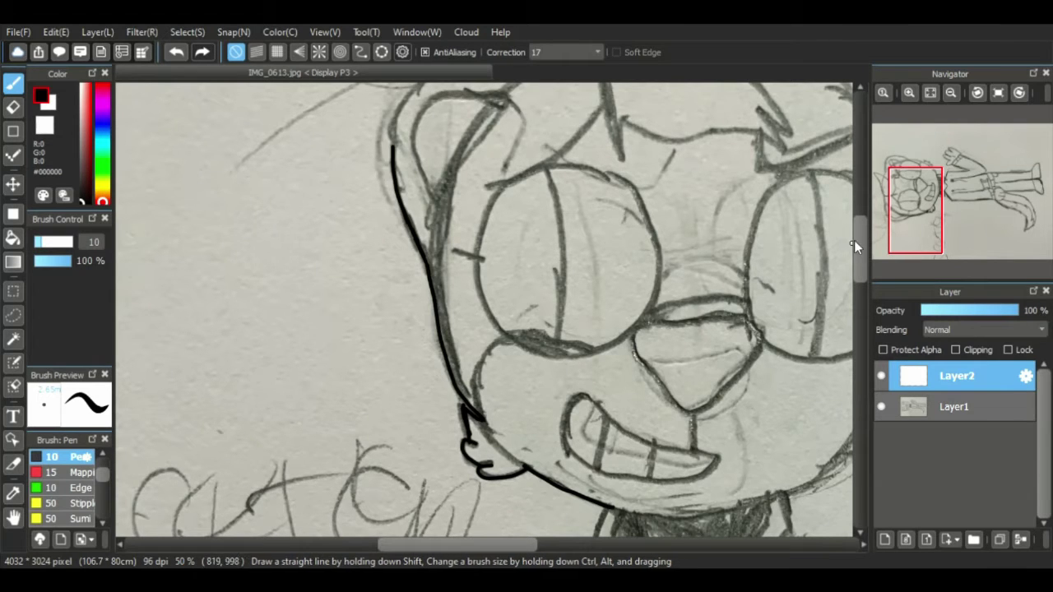
scroll(393, 150, "up", 2)
mouse_move(393, 191)
left_mouse_down()
mouse_move(421, 149)
mouse_move(473, 123)
left_mouse_up()
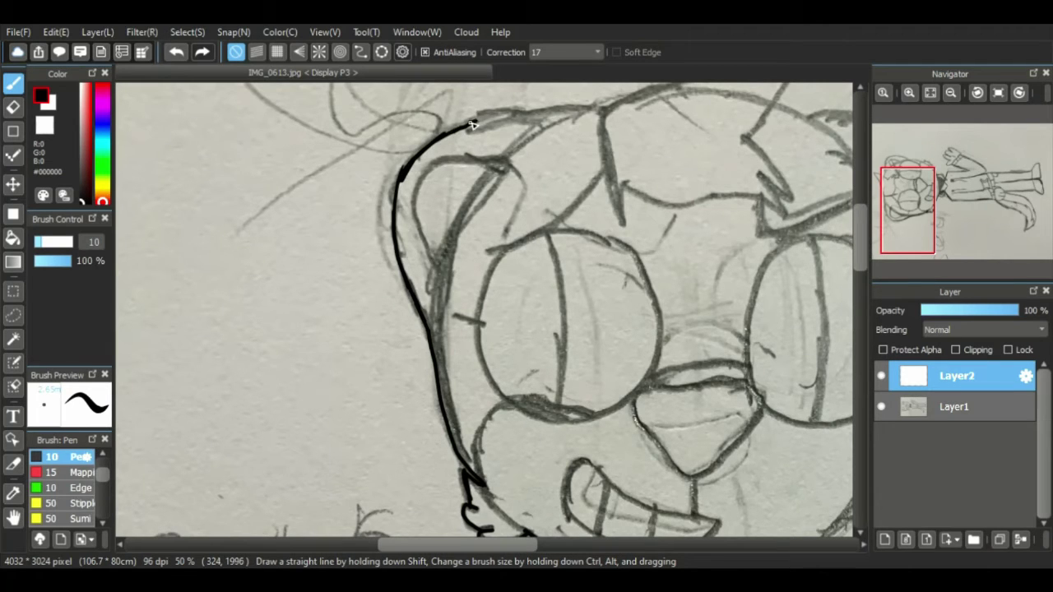
left_click_drag(565, 113, 590, 108)
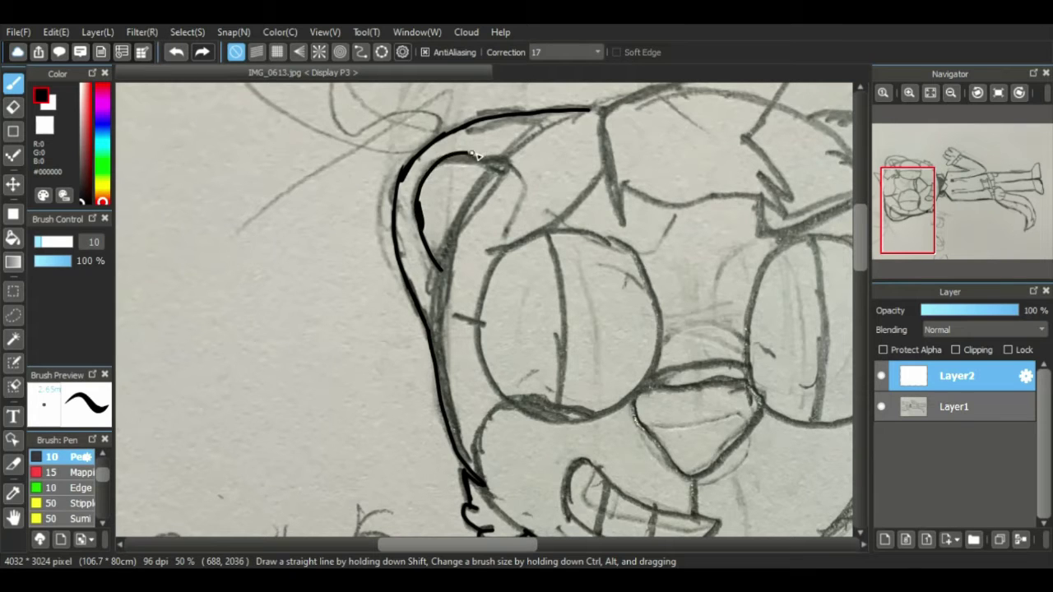
mouse_move(439, 374)
left_mouse_down()
mouse_move(442, 281)
mouse_move(475, 200)
mouse_move(509, 154)
mouse_move(585, 109)
left_mouse_up()
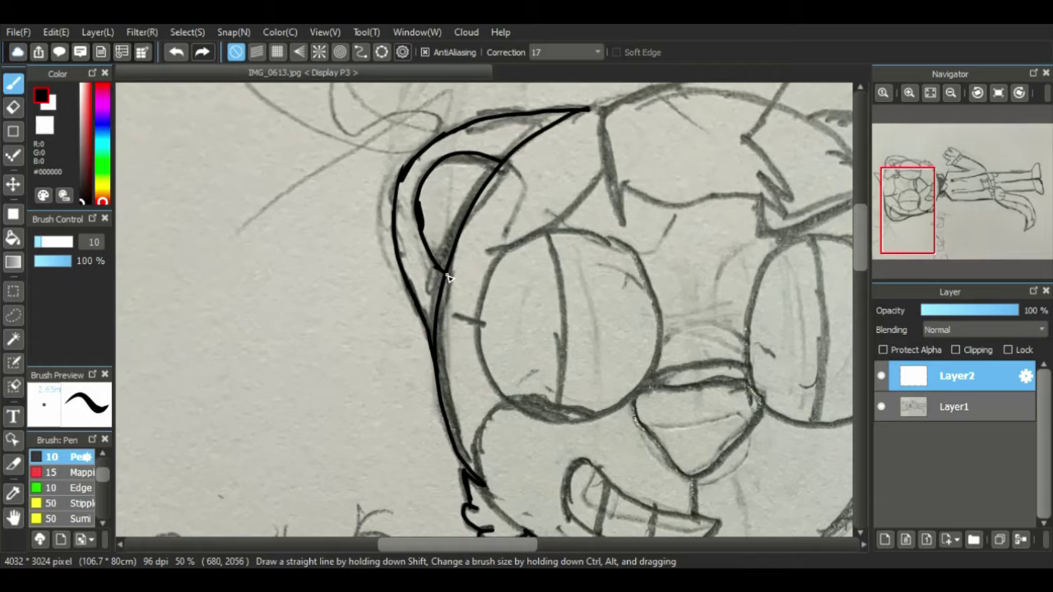
- Ink the hair tuft on top of the head, with its pointed spike and jagged fringe over the forehead
left_click_drag(498, 544, 528, 546)
scroll(485, 224, "up", 3)
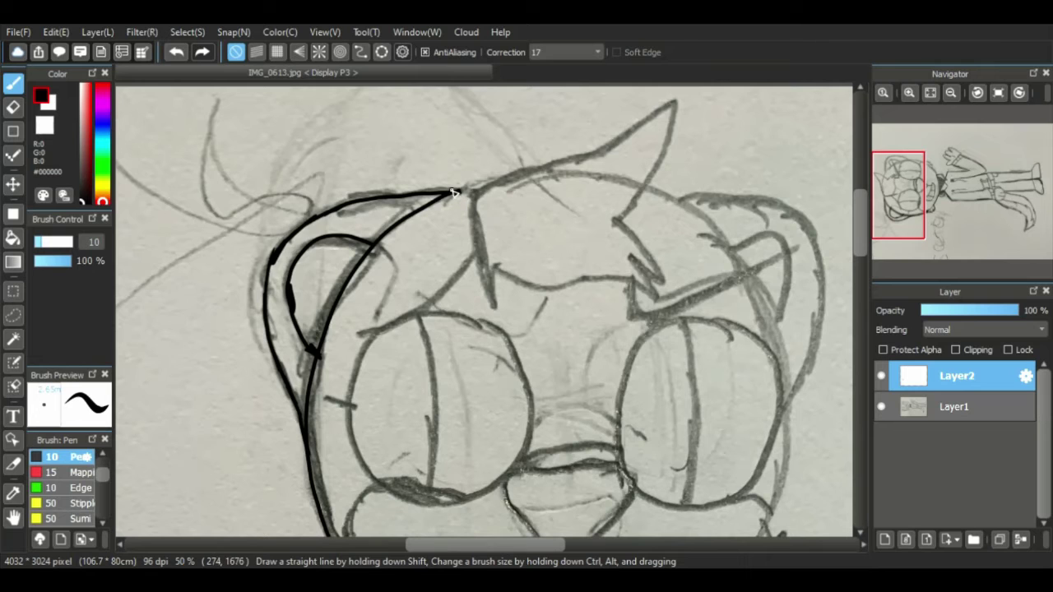
mouse_move(490, 188)
left_mouse_down()
mouse_move(619, 147)
mouse_move(671, 105)
mouse_move(628, 209)
left_mouse_up()
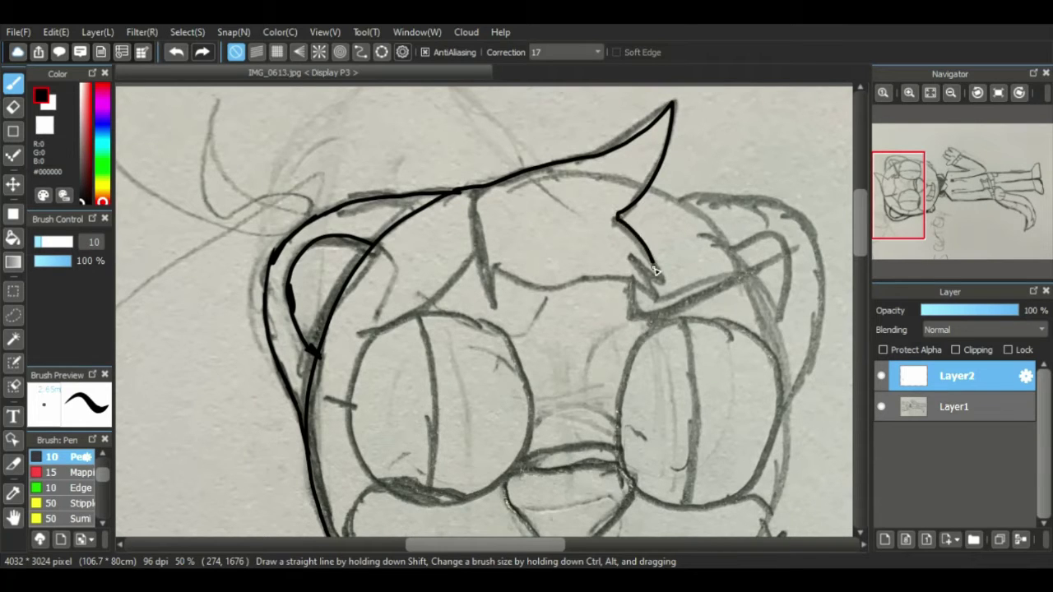
left_click_drag(616, 280, 556, 287)
mouse_move(500, 264)
left_mouse_down()
mouse_move(500, 301)
mouse_move(477, 267)
mouse_move(472, 207)
mouse_move(486, 186)
left_mouse_up()
- Ink the right side of the head from the hair tuft down, along with the right ear's outer and inner contours
left_click_drag(536, 543, 555, 543)
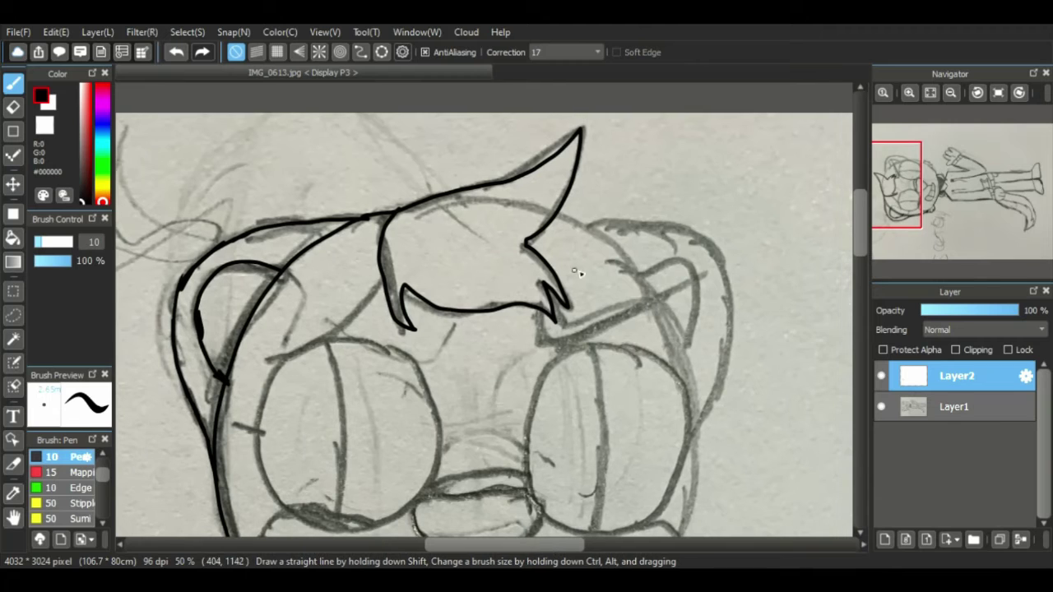
left_click_drag(559, 219, 642, 275)
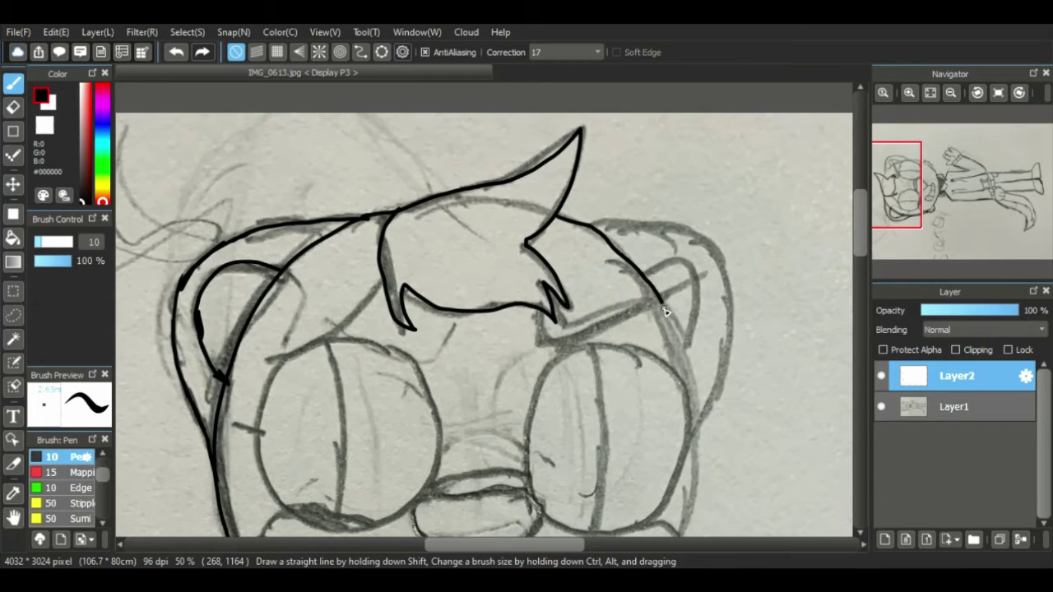
mouse_move(664, 311)
left_mouse_down()
mouse_move(695, 406)
mouse_move(695, 483)
left_mouse_up()
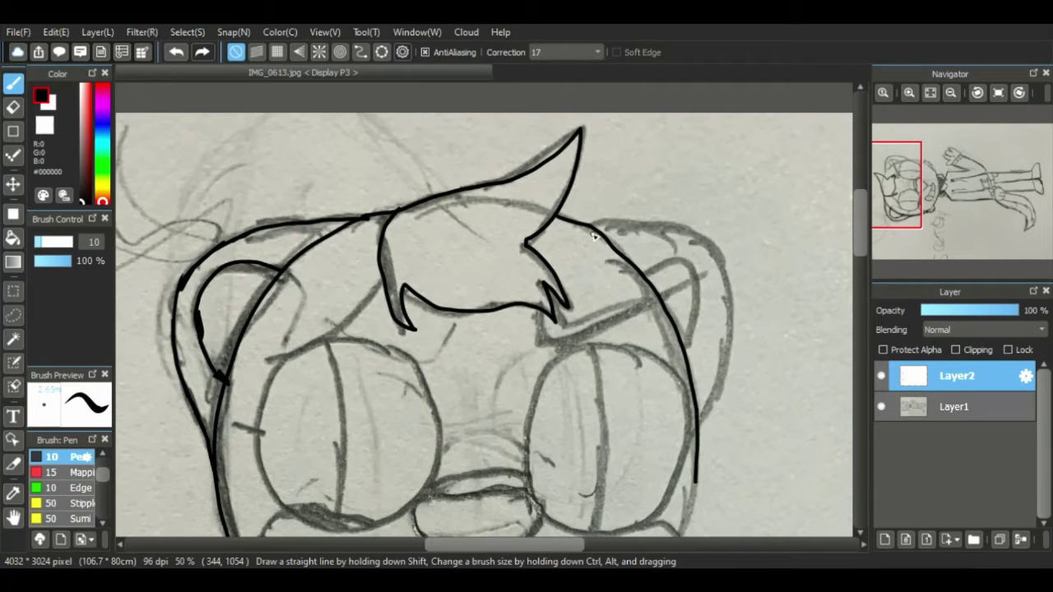
mouse_move(592, 234)
left_mouse_down()
mouse_move(606, 225)
mouse_move(687, 237)
left_mouse_up()
mouse_move(728, 276)
left_mouse_down()
mouse_move(723, 368)
mouse_move(696, 429)
left_mouse_up()
mouse_move(640, 278)
left_mouse_down()
mouse_move(688, 270)
mouse_move(696, 393)
left_mouse_up()
- Ink the lower right side of the face and the jagged fur of the right cheek, redrawing strokes that miss the sketch
left_click_drag(858, 247, 865, 280)
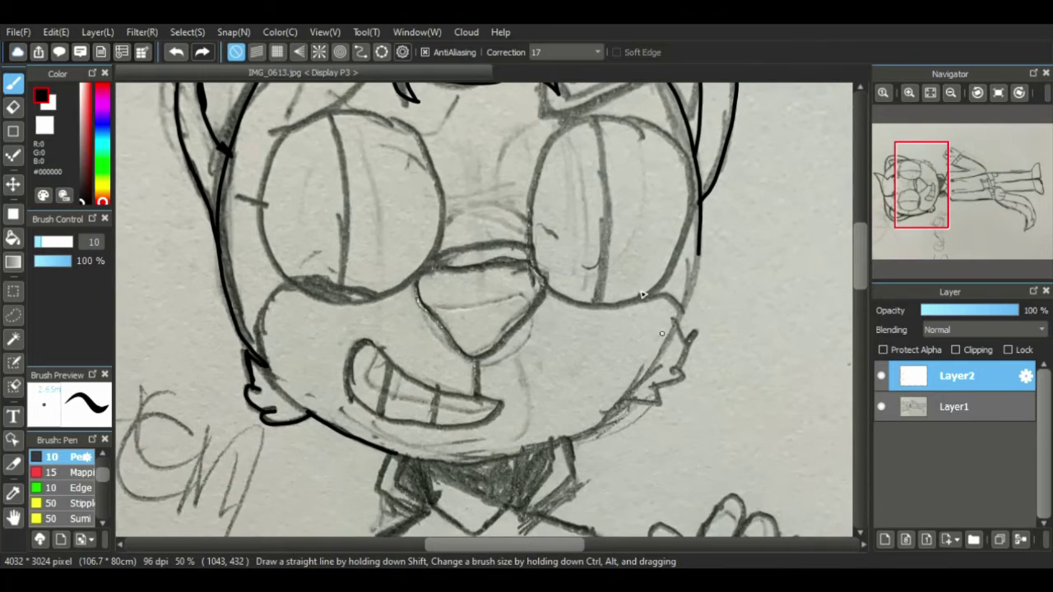
left_click(909, 92)
left_click_drag(768, 235, 747, 322)
key("ctrl+z")
left_click_drag(772, 231, 746, 319)
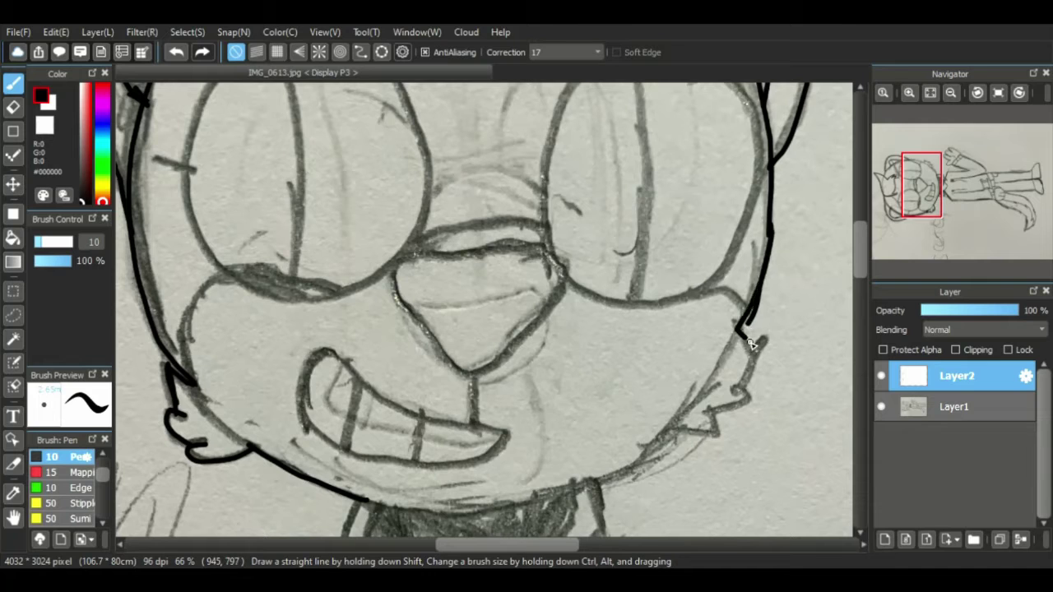
key("ctrl+z")
mouse_move(768, 232)
left_mouse_down()
mouse_move(736, 323)
mouse_move(754, 346)
mouse_move(766, 342)
mouse_move(749, 389)
left_mouse_up()
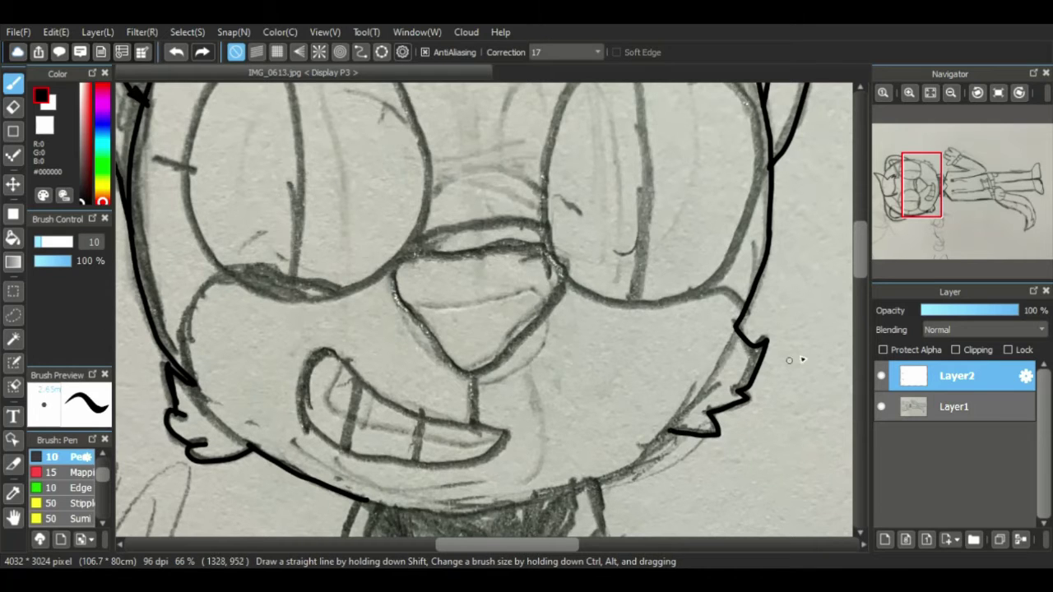
- Ink the jaw from the right cheek fur and close the chin line above the collar
scroll(798, 357, "down", 3)
left_click_drag(668, 303, 585, 362)
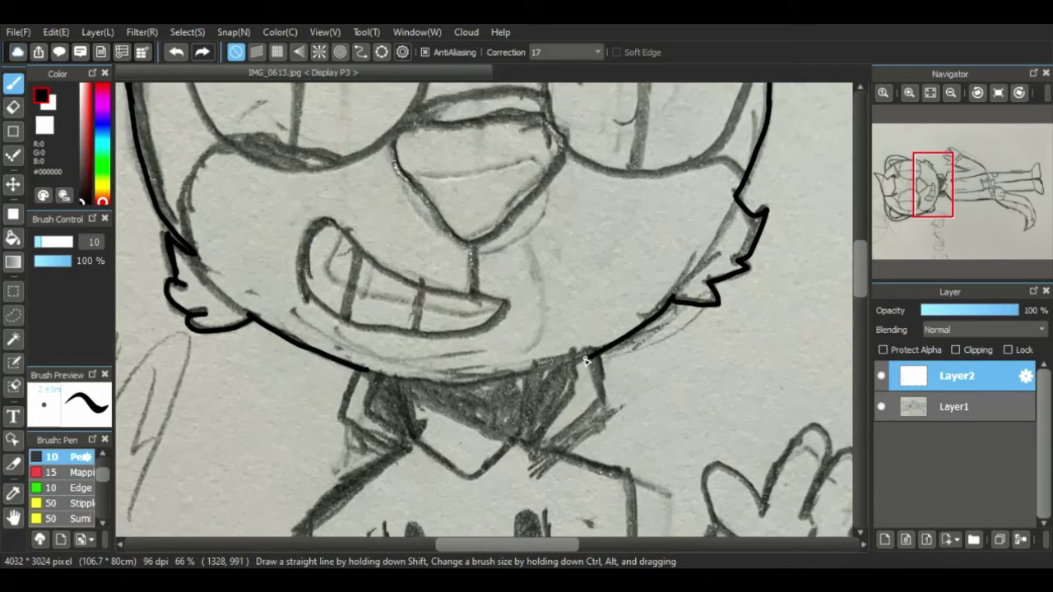
mouse_move(366, 372)
left_mouse_down()
mouse_move(464, 386)
mouse_move(547, 372)
left_mouse_up()
left_click_drag(860, 269, 855, 217)
left_click_drag(560, 231, 742, 203)
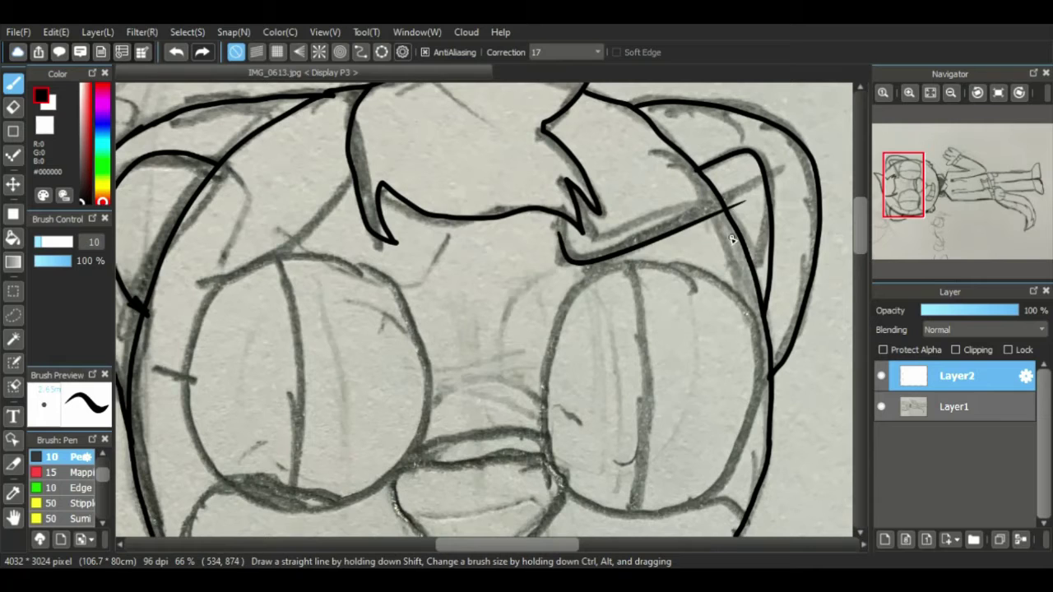
key("ctrl+z")
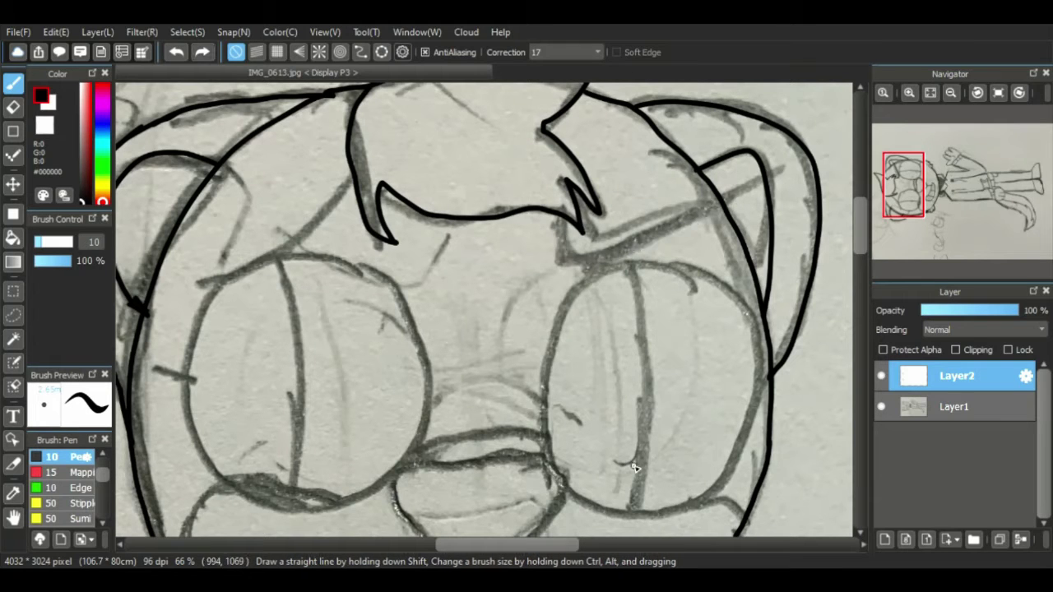
- Ink the outlines of both large oval eyes and the curved vertical line inside each one
mouse_move(563, 484)
left_mouse_down()
mouse_move(546, 422)
mouse_move(566, 309)
mouse_move(597, 275)
mouse_move(639, 256)
mouse_move(690, 262)
mouse_move(736, 302)
mouse_move(750, 346)
mouse_move(754, 394)
mouse_move(733, 455)
mouse_move(698, 504)
mouse_move(651, 517)
mouse_move(582, 516)
left_mouse_up()
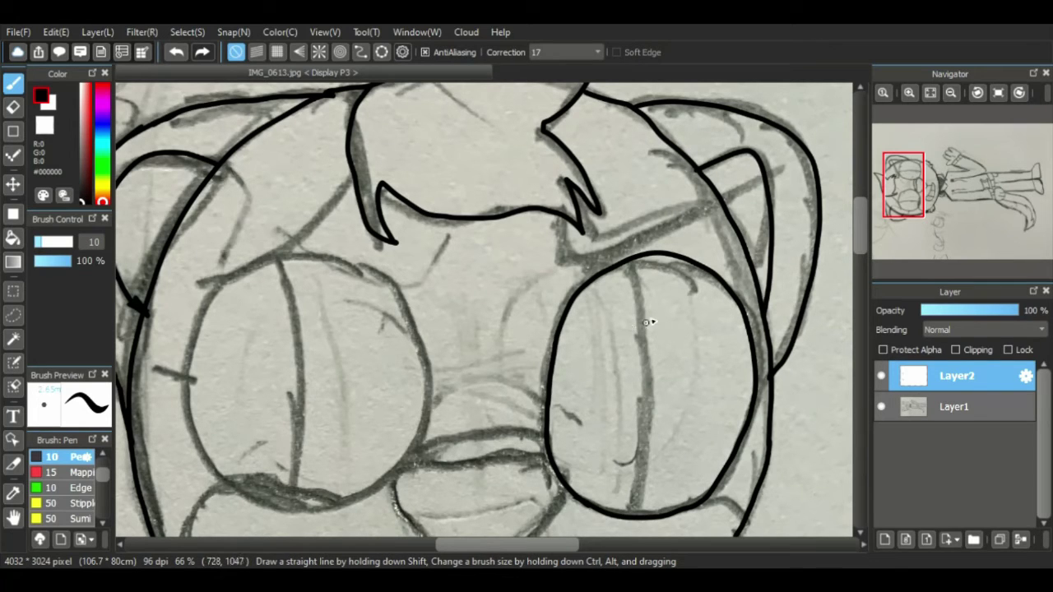
mouse_move(633, 261)
left_mouse_down()
mouse_move(644, 428)
mouse_move(623, 514)
left_mouse_up()
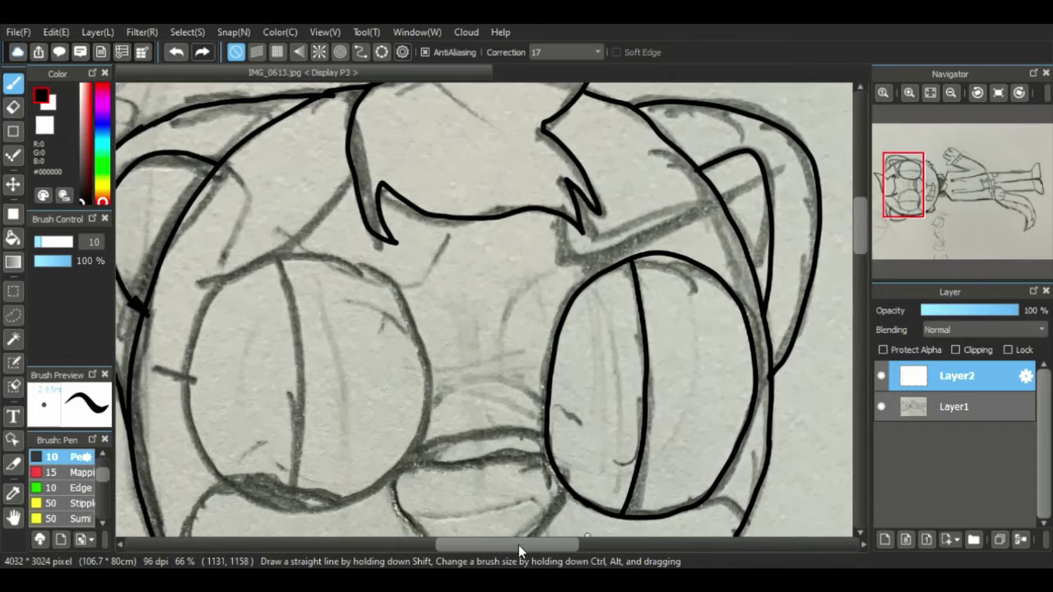
left_click_drag(518, 545, 484, 554)
mouse_move(413, 483)
left_mouse_down()
mouse_move(357, 443)
mouse_move(340, 377)
mouse_move(342, 330)
mouse_move(367, 285)
mouse_move(415, 245)
mouse_move(473, 235)
mouse_move(525, 249)
mouse_move(563, 286)
mouse_move(577, 402)
mouse_move(496, 486)
mouse_move(403, 491)
mouse_move(458, 430)
mouse_move(441, 276)
left_mouse_up()
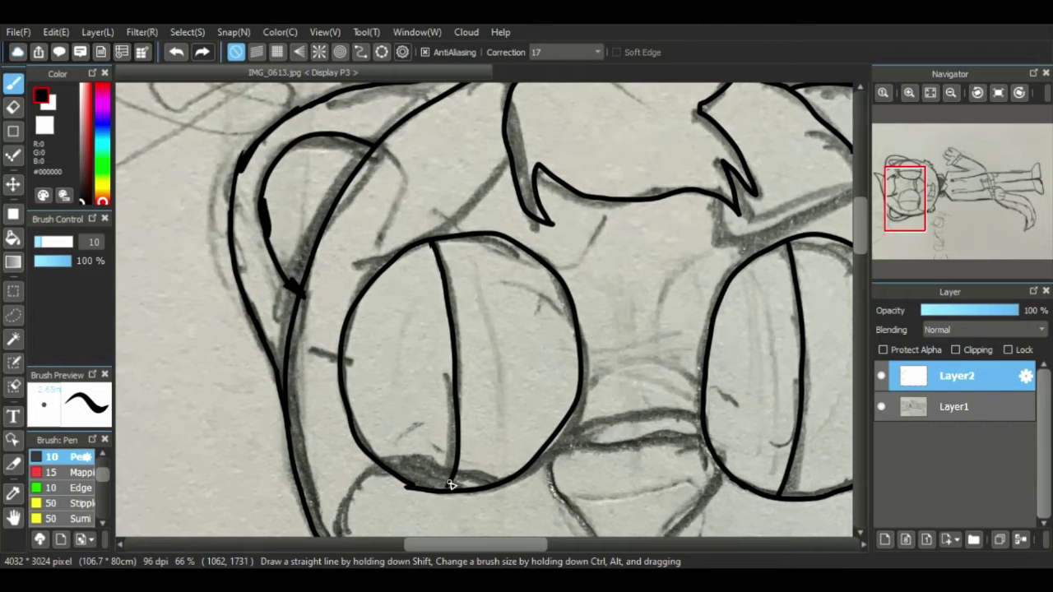
left_click_drag(451, 481, 444, 490)
- Ink the brow lines above both eyes along the pencil sketch
left_click_drag(524, 548, 533, 548)
left_click_drag(312, 257, 419, 195)
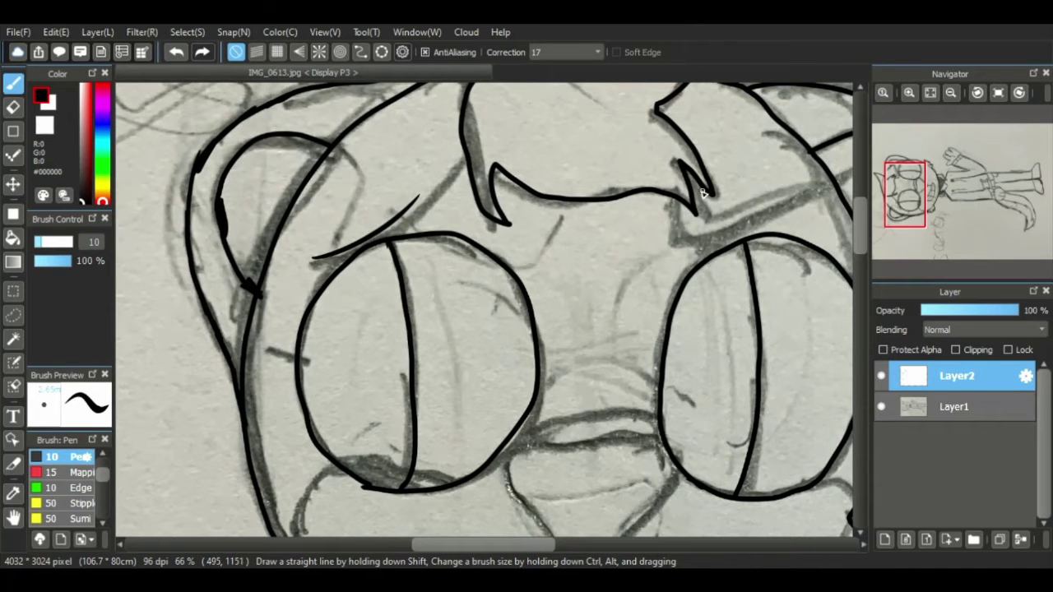
mouse_move(677, 210)
left_mouse_down()
mouse_move(786, 204)
mouse_move(826, 188)
left_mouse_up()
- Ink the curved nose bridge between the eyes and the rounded triangular nose beneath it
mouse_move(911, 209)
left_mouse_down()
mouse_move(911, 224)
mouse_move(931, 210)
left_mouse_up()
mouse_move(458, 205)
left_mouse_down()
mouse_move(522, 189)
mouse_move(595, 195)
left_mouse_up()
mouse_move(498, 328)
left_mouse_down()
mouse_move(447, 272)
mouse_move(446, 246)
mouse_move(498, 234)
mouse_move(609, 238)
mouse_move(617, 253)
mouse_move(597, 285)
mouse_move(545, 334)
mouse_move(510, 341)
left_mouse_up()
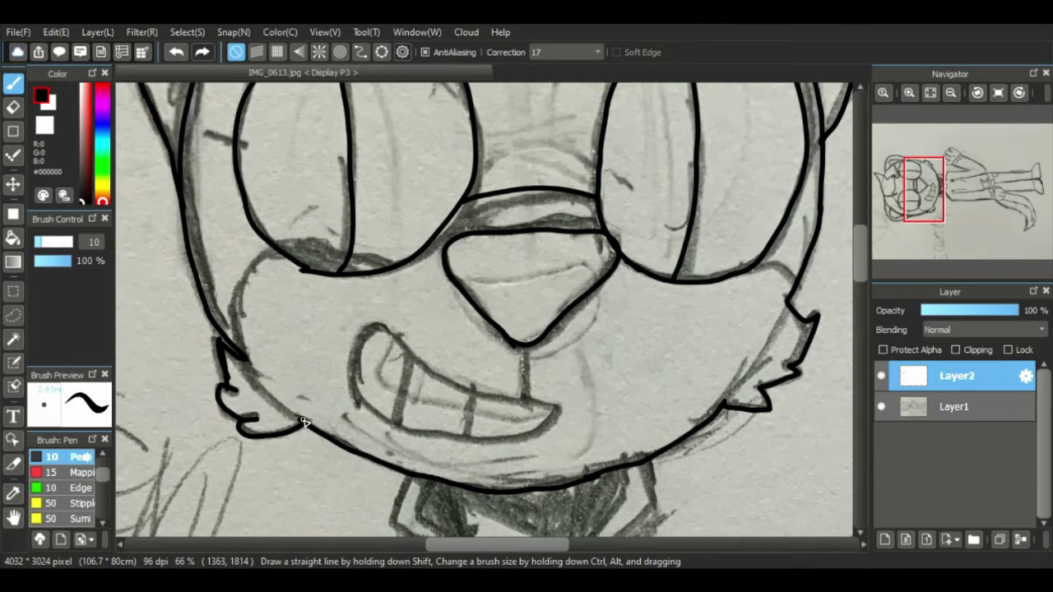
- Ink the muzzle lines at both cheeks and erase the jaw segment that crosses the left cheek fur
mouse_move(302, 422)
left_mouse_down()
mouse_move(251, 372)
mouse_move(239, 317)
mouse_move(241, 351)
mouse_move(245, 292)
mouse_move(272, 260)
left_mouse_up()
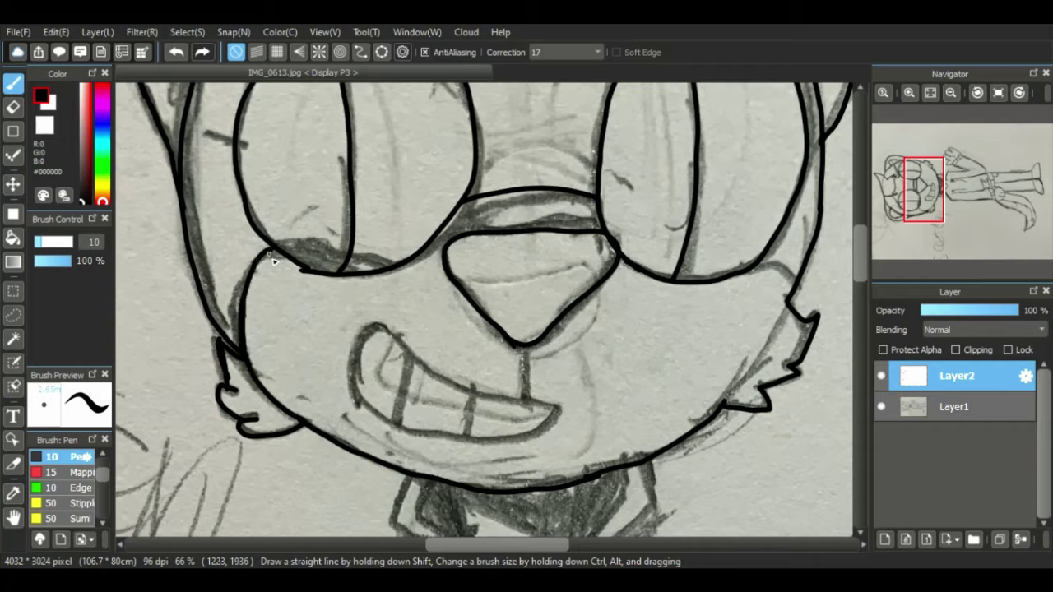
mouse_move(860, 252)
left_mouse_down()
mouse_move(859, 233)
mouse_move(859, 245)
left_mouse_up()
scroll(805, 297, "down", 1)
left_click_drag(764, 322, 796, 336)
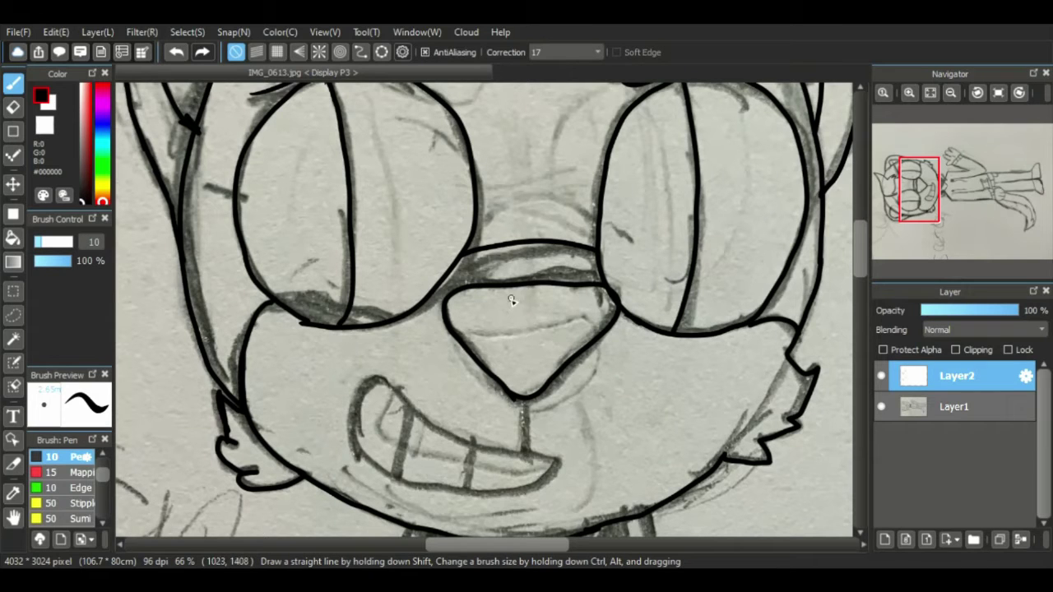
key("e")
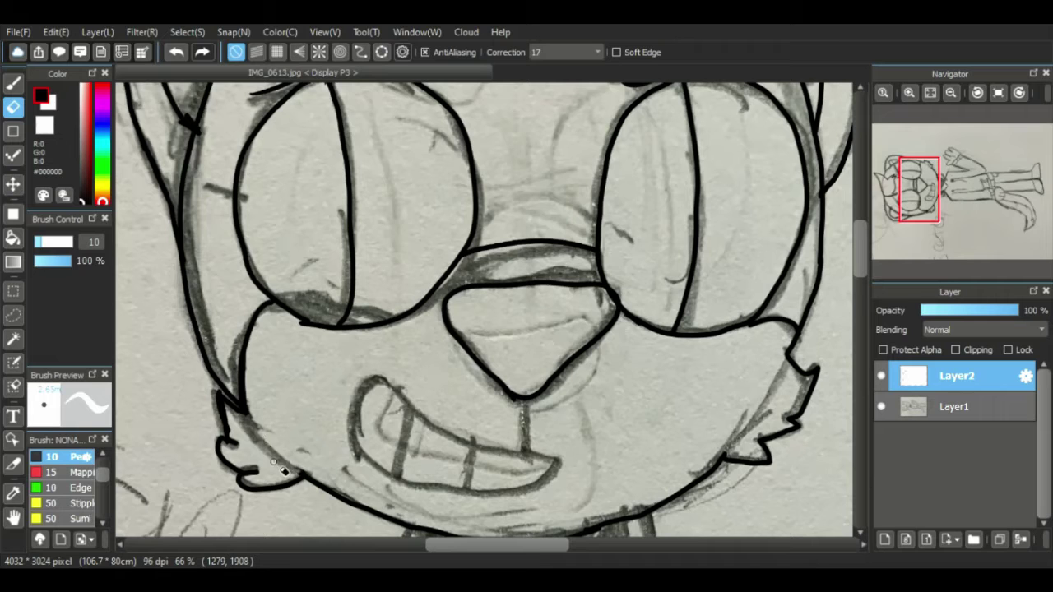
left_click(12, 83)
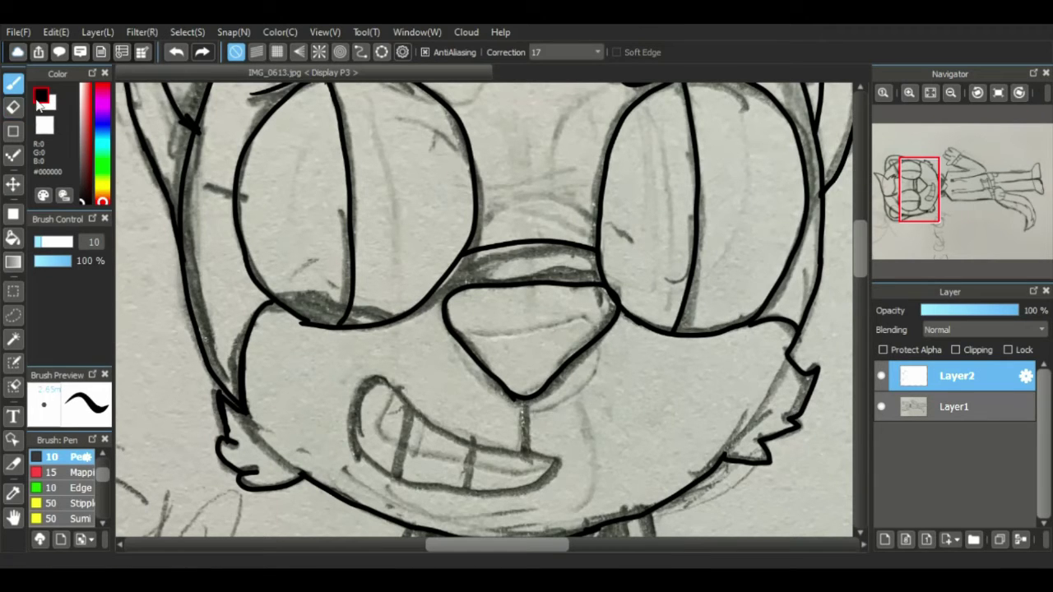
- Ink the line below the nose and the grinning mouth with two tooth dividers, closer to the nose than sketched
scroll(862, 270, "down", 1)
scroll(862, 270, "down", 3)
mouse_move(522, 241)
left_mouse_down()
mouse_move(522, 297)
mouse_move(469, 259)
mouse_move(410, 307)
mouse_move(510, 340)
mouse_move(557, 306)
mouse_move(519, 292)
left_mouse_up()
left_click_drag(455, 303, 451, 333)
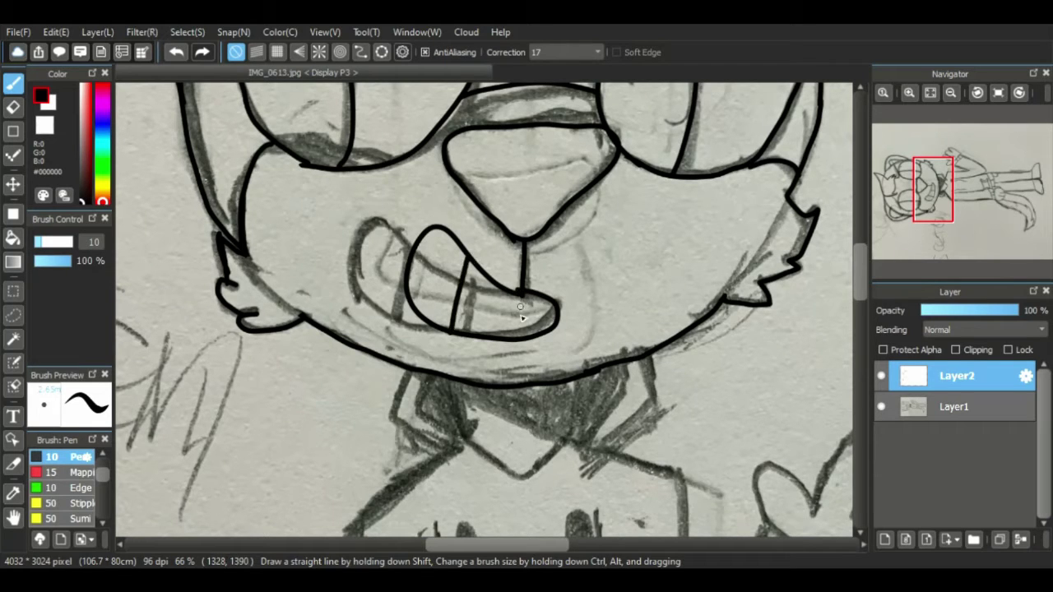
left_click_drag(521, 296, 516, 337)
- Ink the right collar flap with its inner curve and the outer edge of the left collar flap
scroll(860, 255, "up", 3)
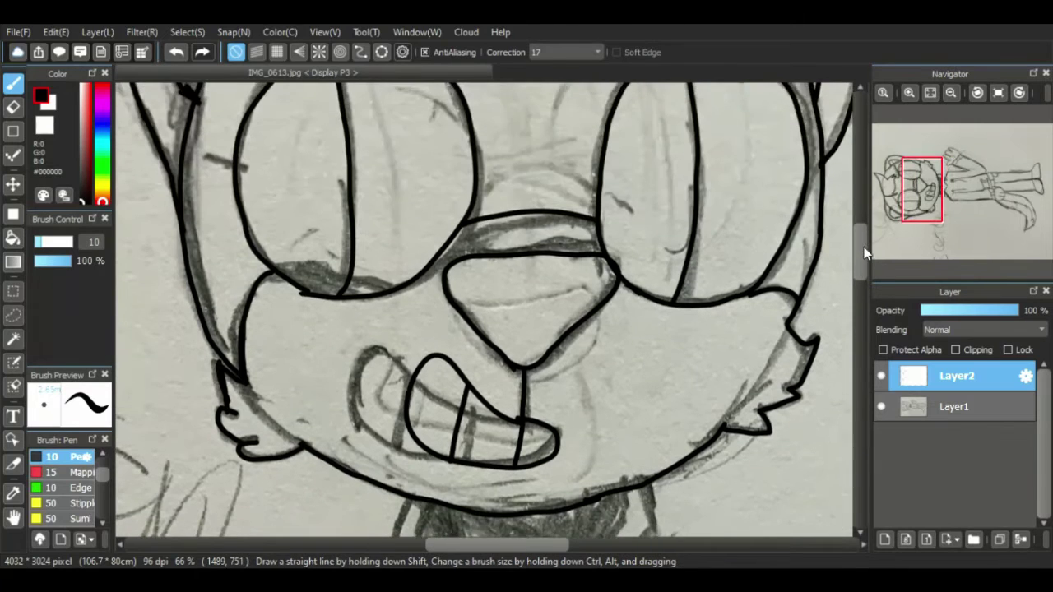
scroll(864, 252, "up", 6)
scroll(867, 263, "down", 12)
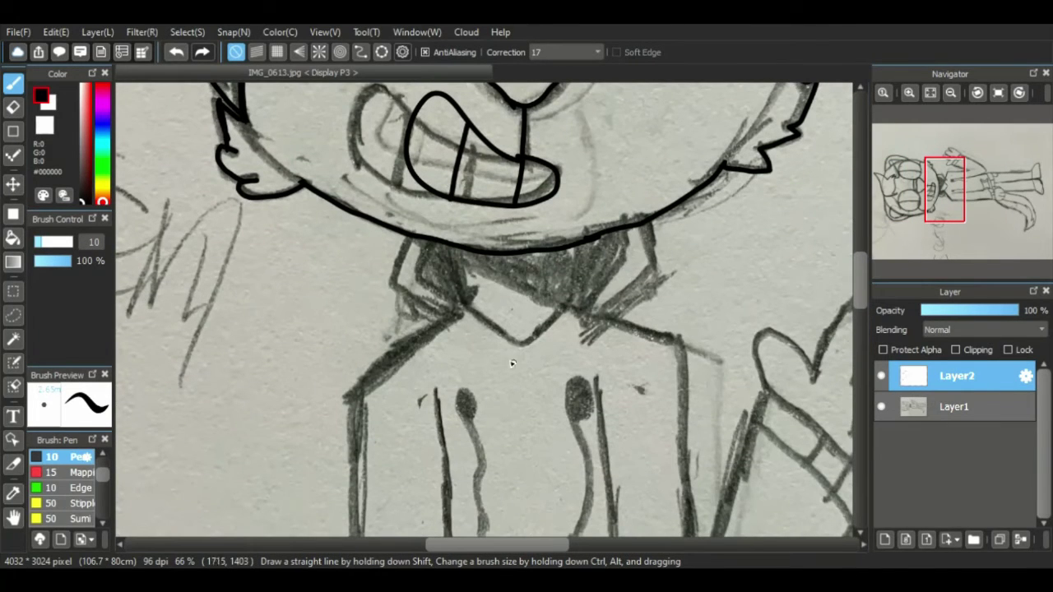
mouse_move(577, 314)
left_mouse_down()
mouse_move(617, 269)
mouse_move(620, 237)
mouse_move(658, 253)
mouse_move(666, 276)
mouse_move(600, 322)
left_mouse_up()
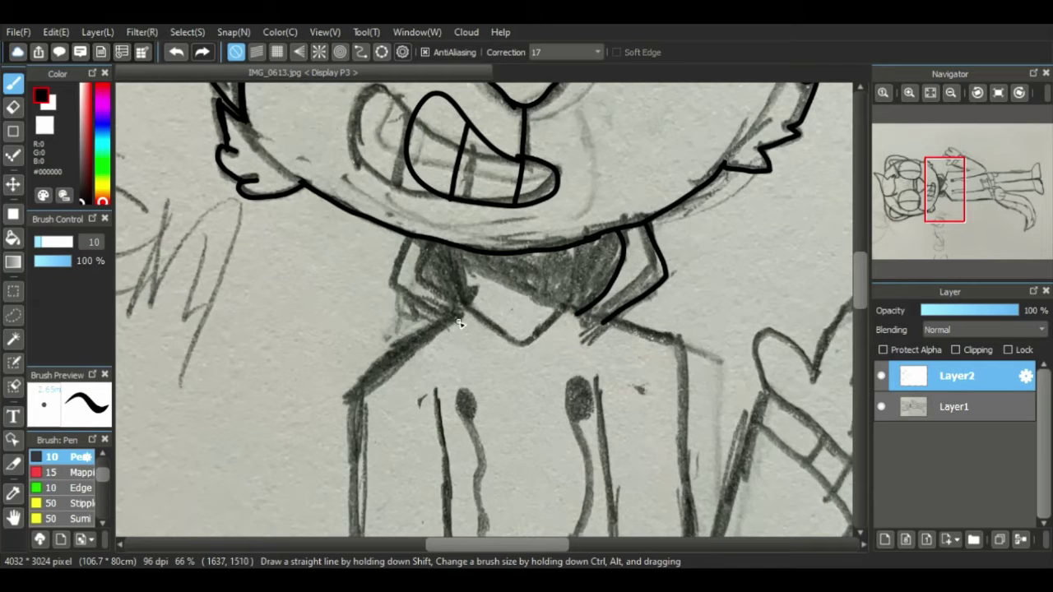
mouse_move(459, 322)
left_mouse_down()
mouse_move(399, 294)
mouse_move(392, 277)
mouse_move(411, 238)
left_mouse_up()
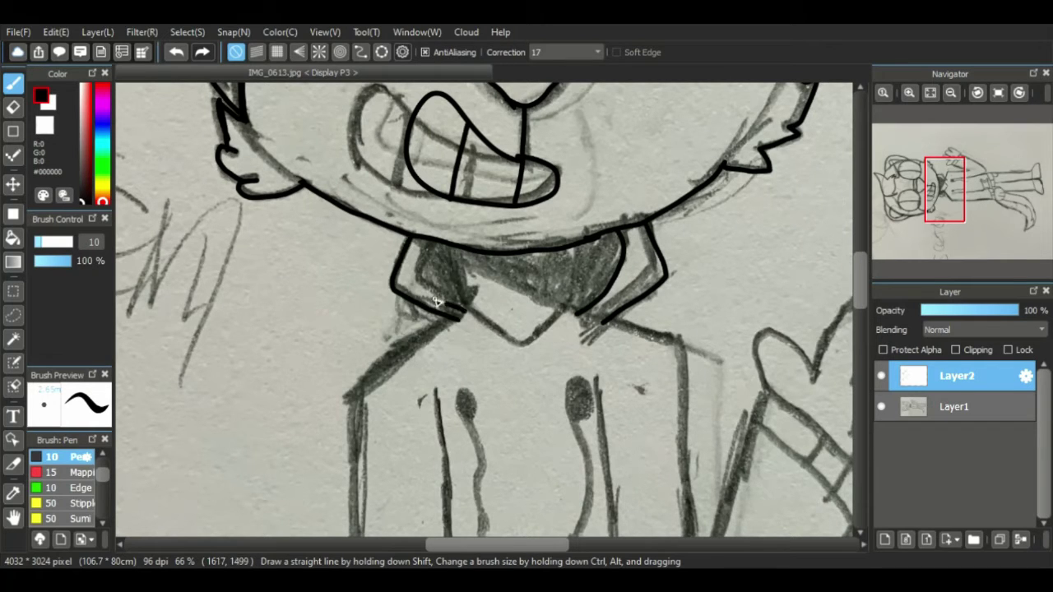
- Ink the left collar flap's inner edge and the vertical lines and lower curve of the shaded neckpiece under the chin
left_click_drag(436, 302, 428, 247)
key("ctrl+z")
mouse_move(436, 292)
left_mouse_down()
mouse_move(435, 247)
mouse_move(456, 258)
mouse_move(464, 316)
left_mouse_up()
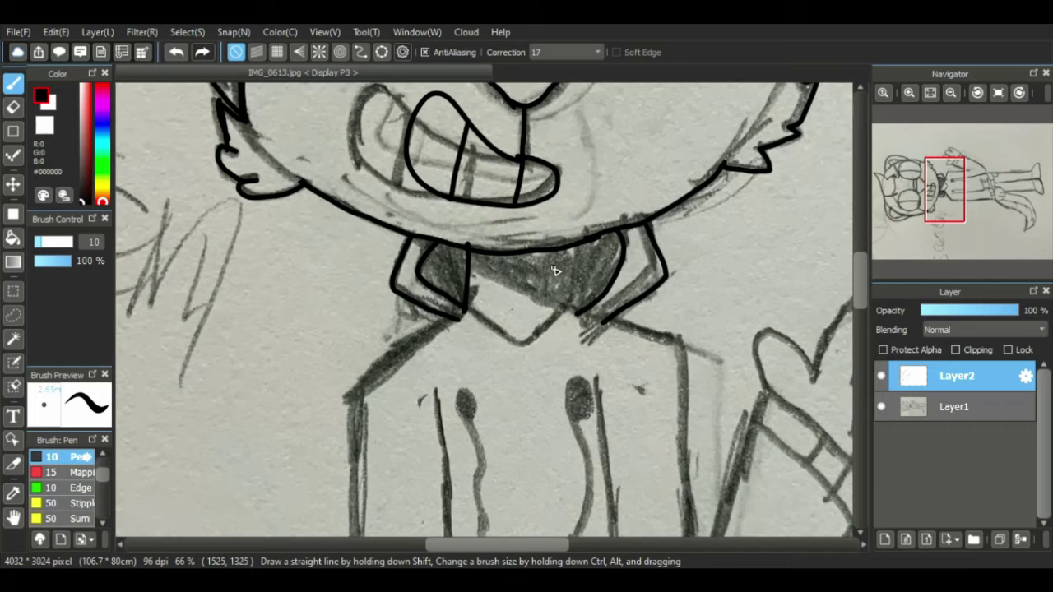
left_click_drag(536, 249, 540, 301)
left_click_drag(474, 262, 525, 292)
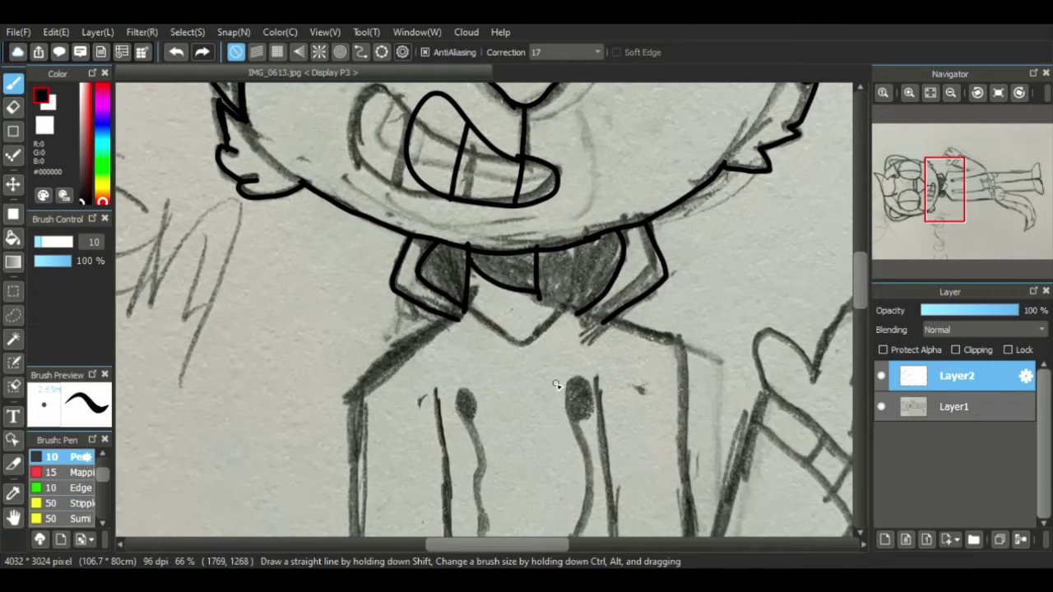
- Ink both shoulder lines out from the collar, continuing the raised arm's upper edge down to the inner elbow bend
scroll(556, 385, "down", 3)
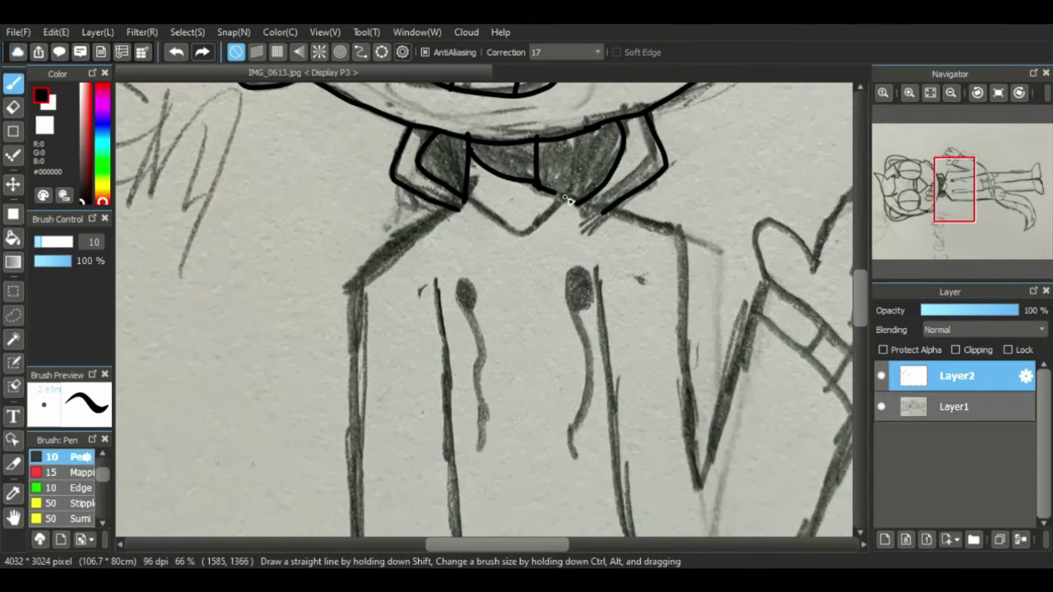
mouse_move(566, 199)
left_mouse_down()
mouse_move(660, 227)
mouse_move(683, 273)
mouse_move(696, 450)
left_mouse_up()
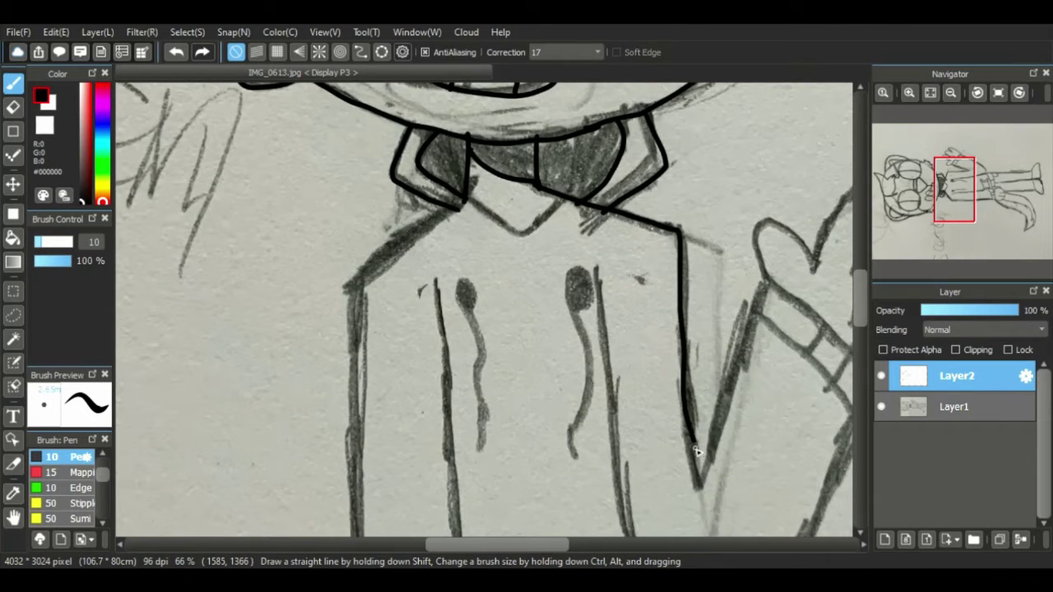
left_click_drag(464, 203, 348, 291)
- Ink the lowered arm's outer and inner edges and its sleeve cuff with two short divider lines
scroll(858, 331, "down", 5)
left_click_drag(857, 332, 858, 325)
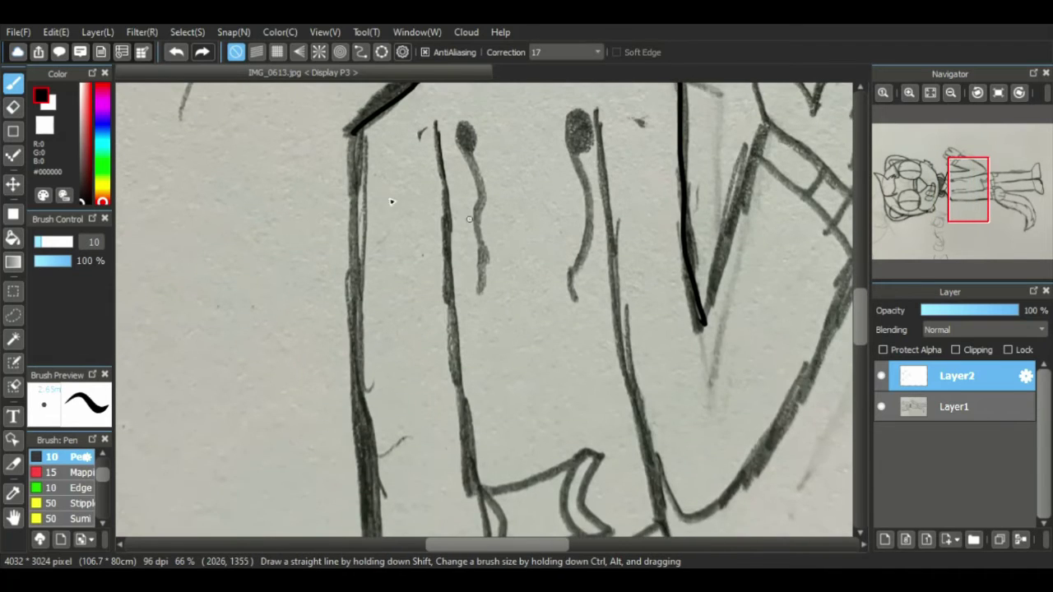
left_click_drag(352, 138, 350, 347)
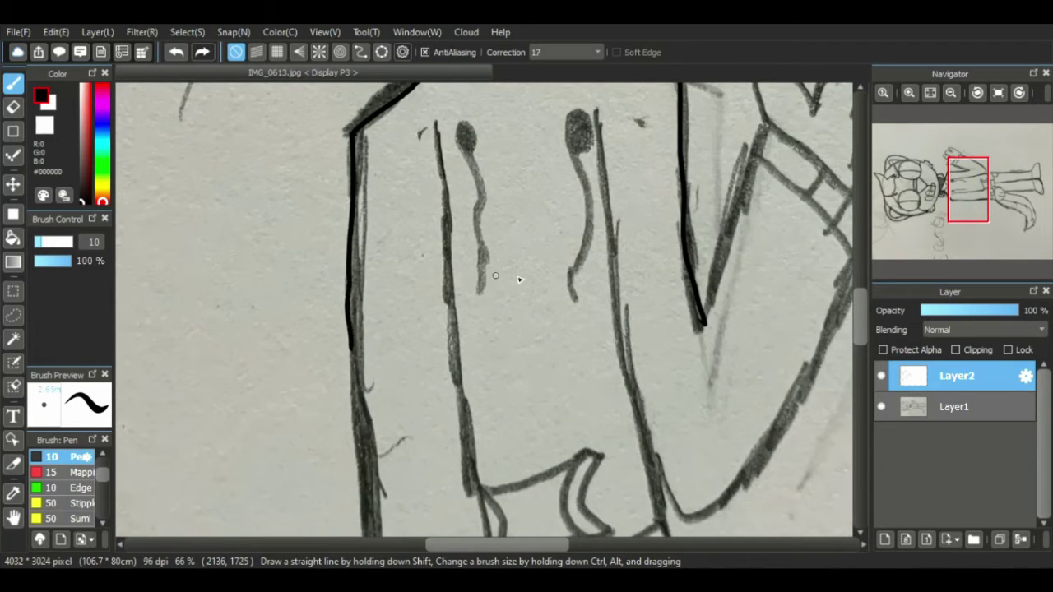
scroll(860, 361, "down", 5)
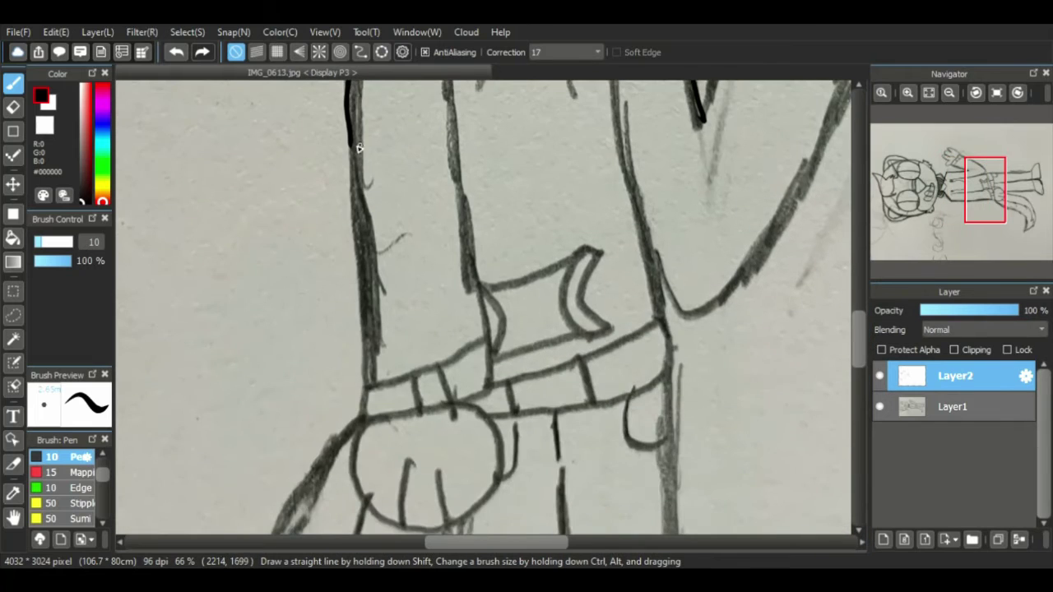
mouse_move(350, 191)
left_mouse_down()
mouse_move(367, 407)
mouse_move(447, 415)
mouse_move(489, 378)
mouse_move(477, 264)
left_mouse_up()
left_click_drag(365, 389, 486, 344)
mouse_move(411, 379)
left_mouse_down()
mouse_move(417, 402)
mouse_move(450, 415)
mouse_move(471, 390)
mouse_move(452, 236)
left_mouse_up()
scroll(859, 325, "up", 3)
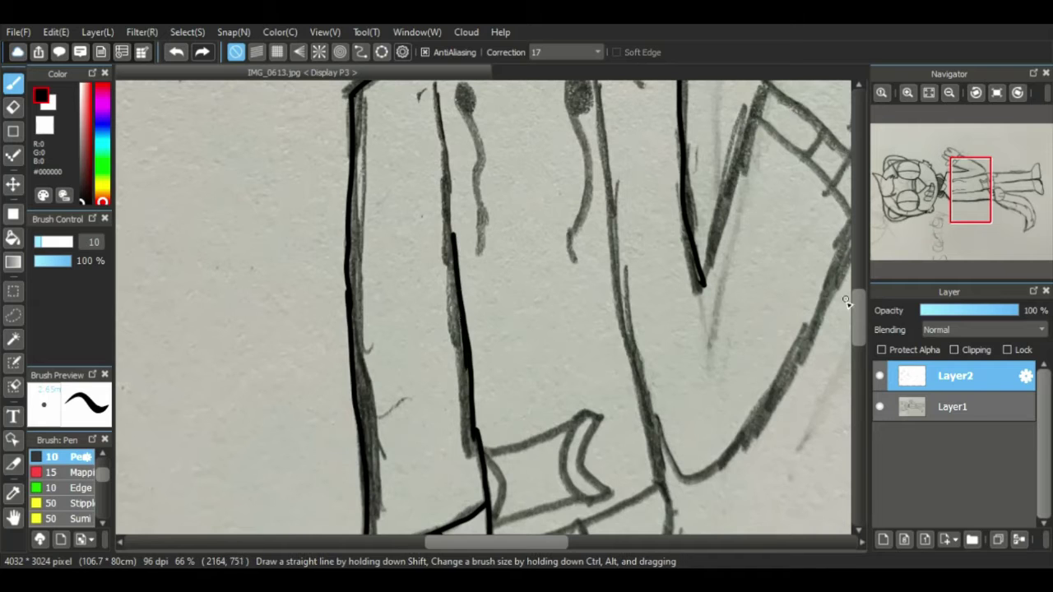
scroll(452, 236, "up", 3)
left_click_drag(454, 416, 444, 323)
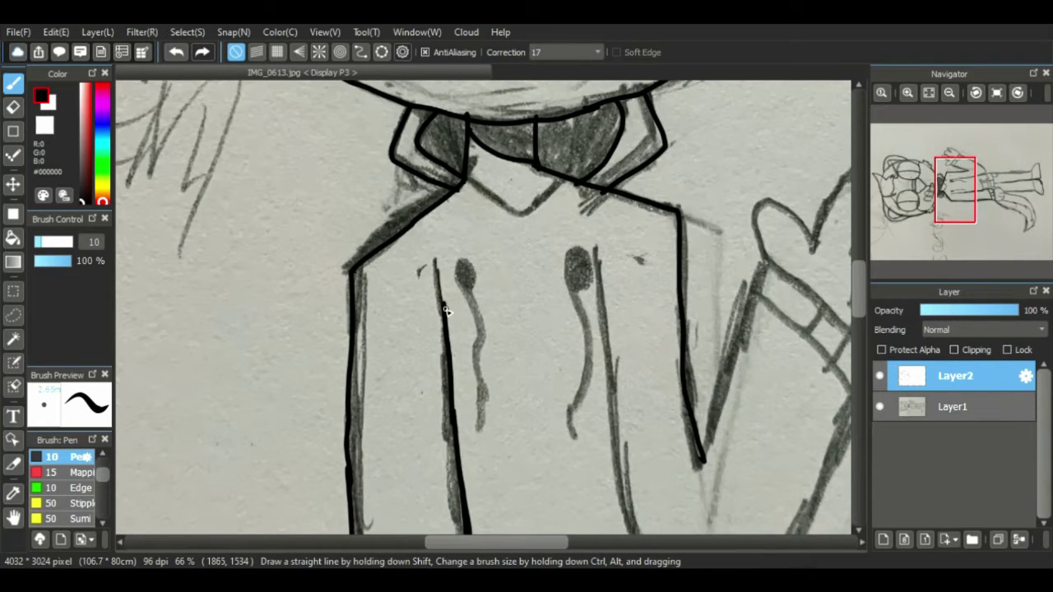
- Ink the raised forearm from the inner elbow bend around the wrist to the torso, including its cuff with two dividers
left_click_drag(701, 459, 763, 264)
scroll(564, 546, "up", 1)
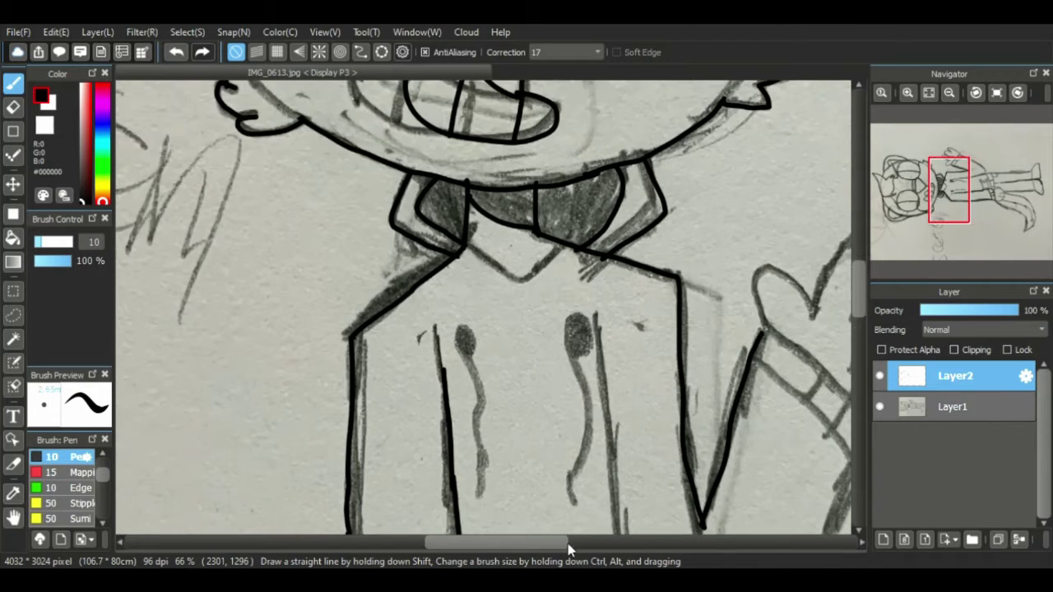
scroll(559, 545, "right", 3)
mouse_move(598, 338)
left_mouse_down()
mouse_move(700, 400)
mouse_move(716, 448)
mouse_move(697, 480)
left_mouse_up()
scroll(856, 304, "down", 3)
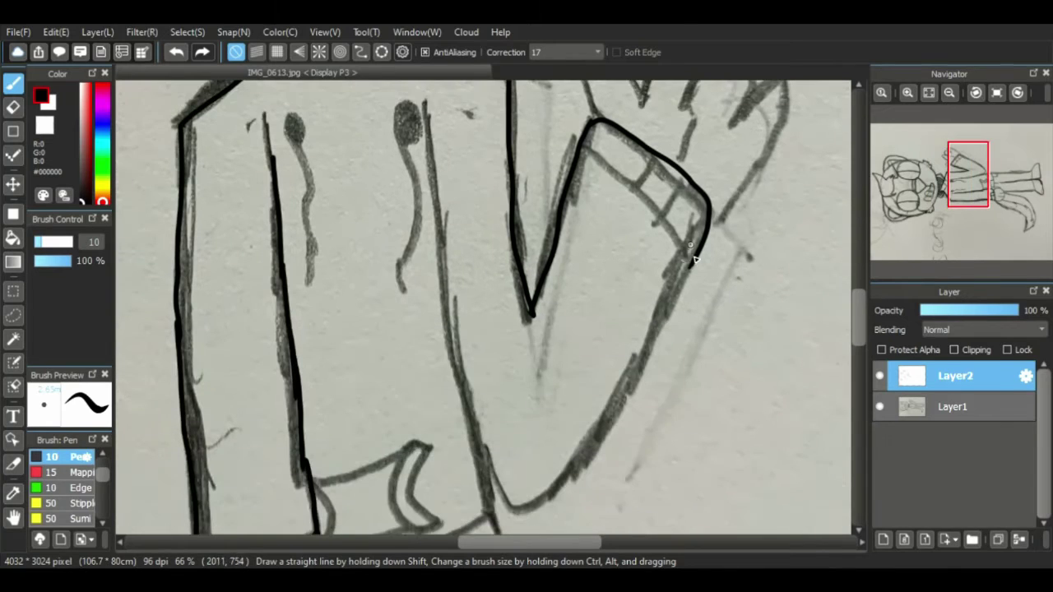
mouse_move(699, 257)
left_mouse_down()
mouse_move(679, 308)
mouse_move(539, 506)
mouse_move(486, 470)
left_mouse_up()
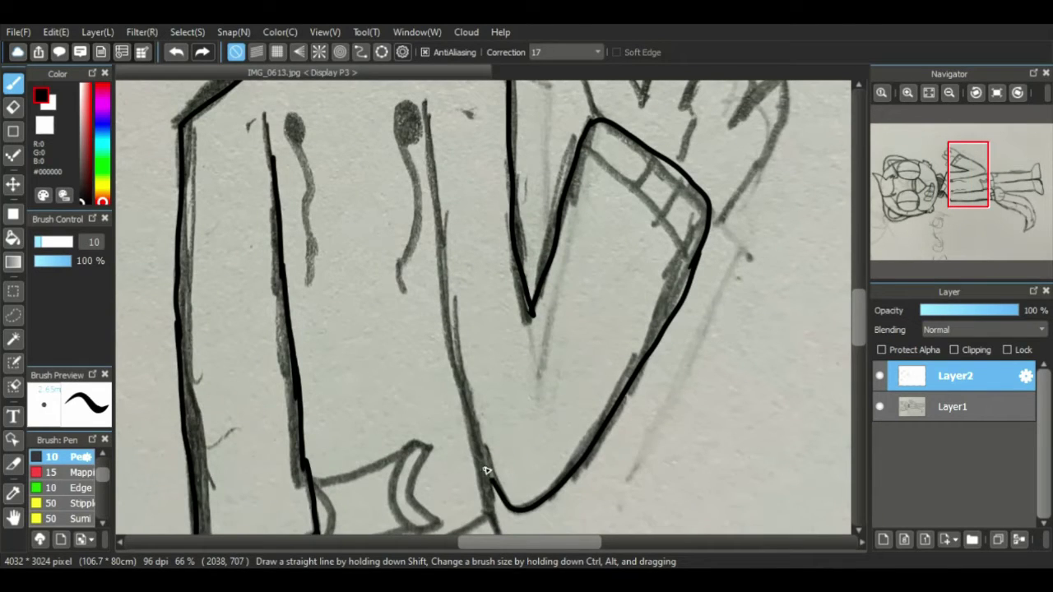
mouse_move(582, 146)
left_mouse_down()
mouse_move(601, 152)
mouse_move(683, 251)
mouse_move(690, 174)
left_mouse_up()
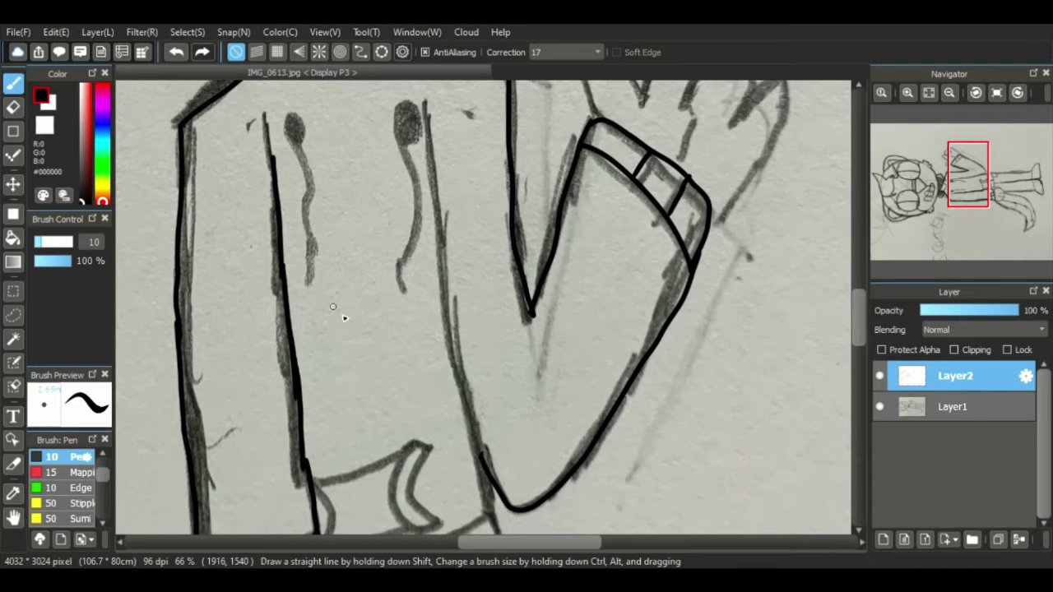
- Ink the torso's side edge beside the raised arm and two curved drawstrings with solid round dots at their upper ends
left_click_drag(492, 464, 439, 281)
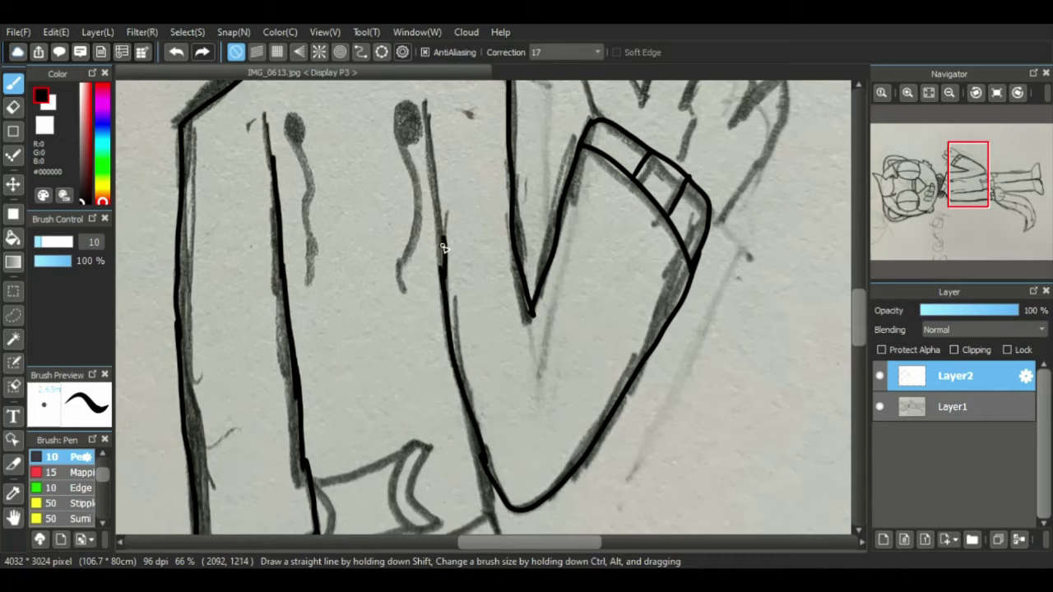
mouse_move(429, 162)
left_mouse_down()
mouse_move(426, 104)
mouse_move(410, 200)
left_mouse_up()
left_click(401, 114)
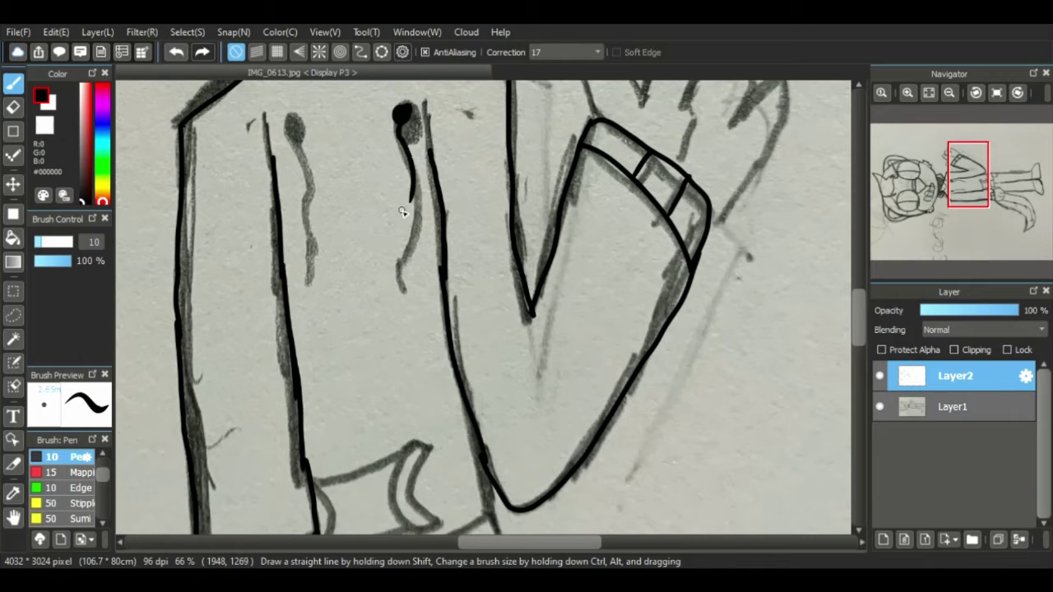
left_click(301, 121)
left_click_drag(299, 123, 320, 221)
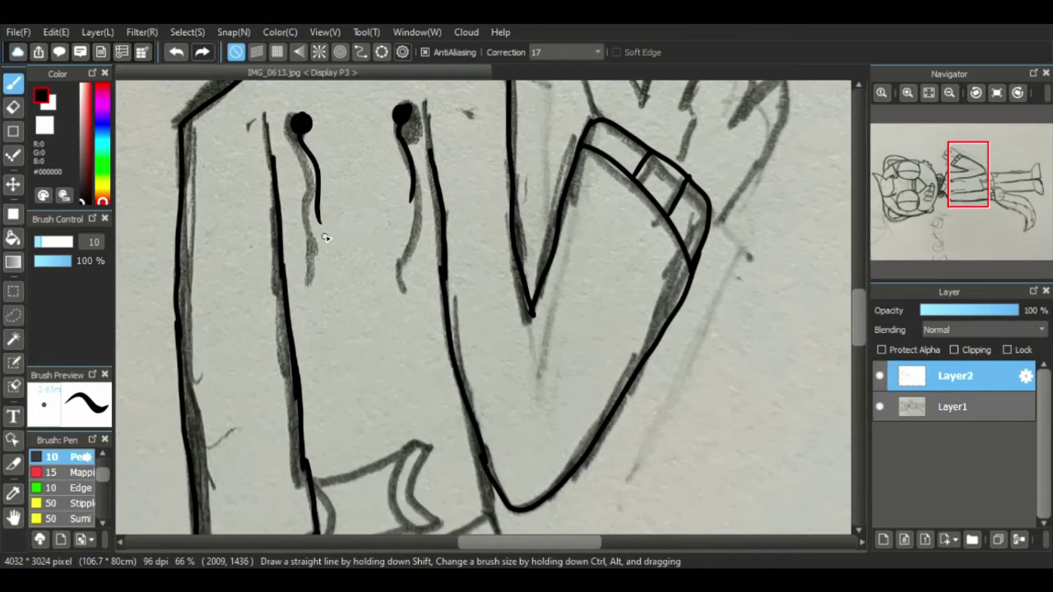
- Ink the curved neckline point below the neckpiece between the two collar flaps, slightly shallower than sketched
left_click_drag(857, 325, 860, 271)
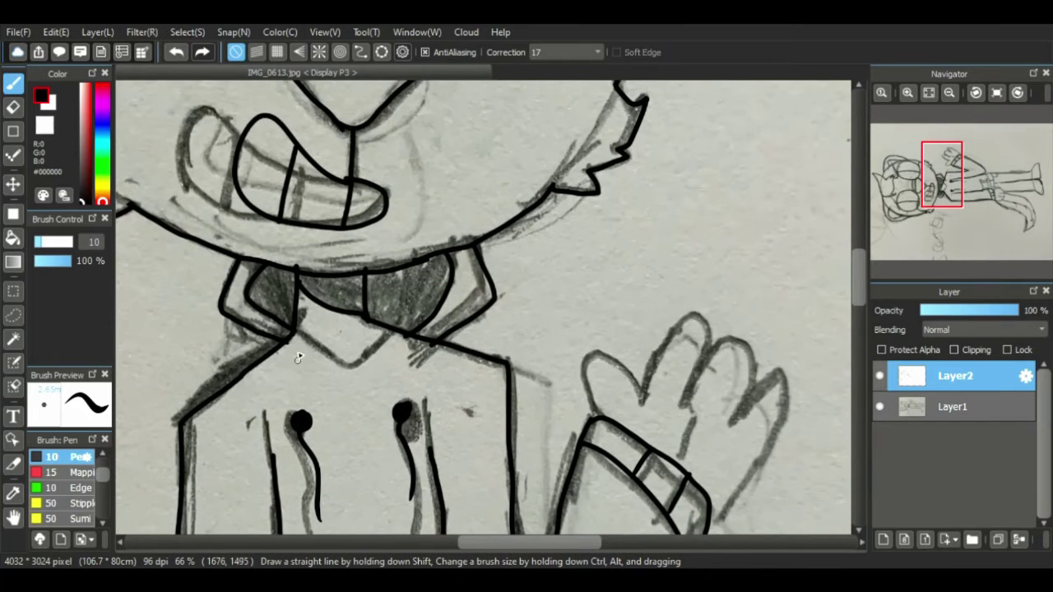
left_click_drag(316, 352, 368, 323)
key("ctrl+z")
mouse_move(296, 324)
left_mouse_down()
mouse_move(370, 325)
mouse_move(380, 313)
left_mouse_up()
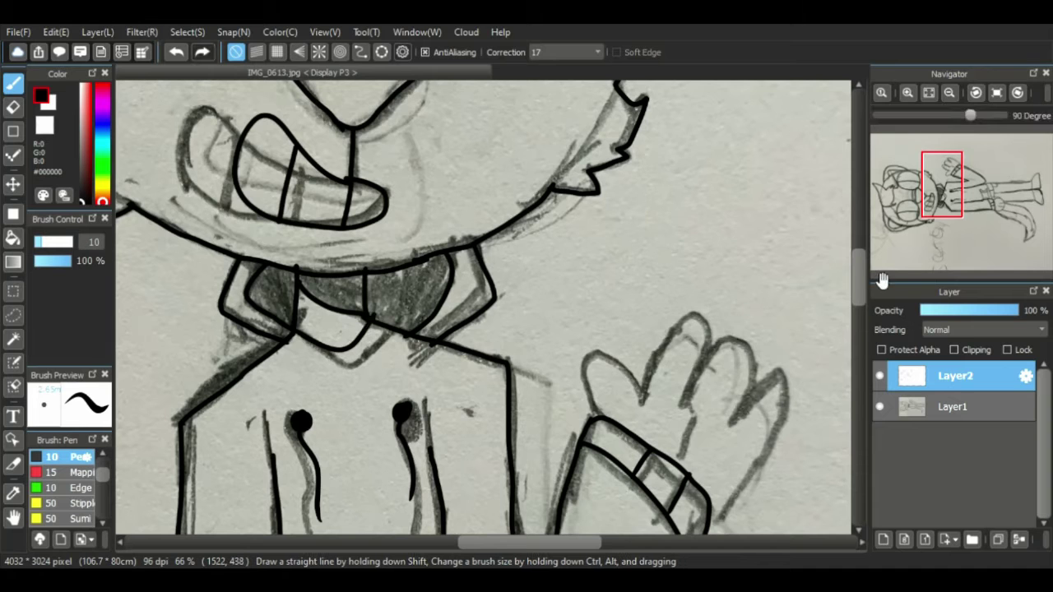
- Ink the raised hand's thumb, fingers and outer palm edge down to the cuff, plus the short crease inside the palm
mouse_move(857, 262)
left_mouse_down()
mouse_move(864, 299)
mouse_move(861, 277)
left_mouse_up()
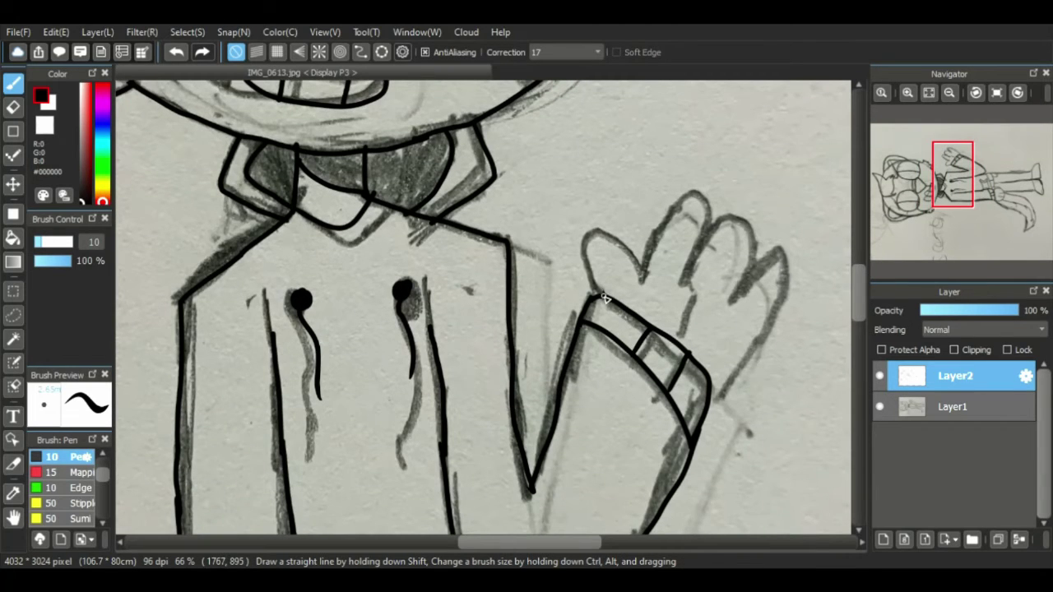
mouse_move(592, 295)
left_mouse_down()
mouse_move(581, 238)
mouse_move(635, 268)
mouse_move(670, 218)
mouse_move(713, 220)
mouse_move(712, 249)
mouse_move(754, 240)
mouse_move(741, 295)
mouse_move(777, 255)
mouse_move(773, 325)
mouse_move(722, 397)
left_mouse_up()
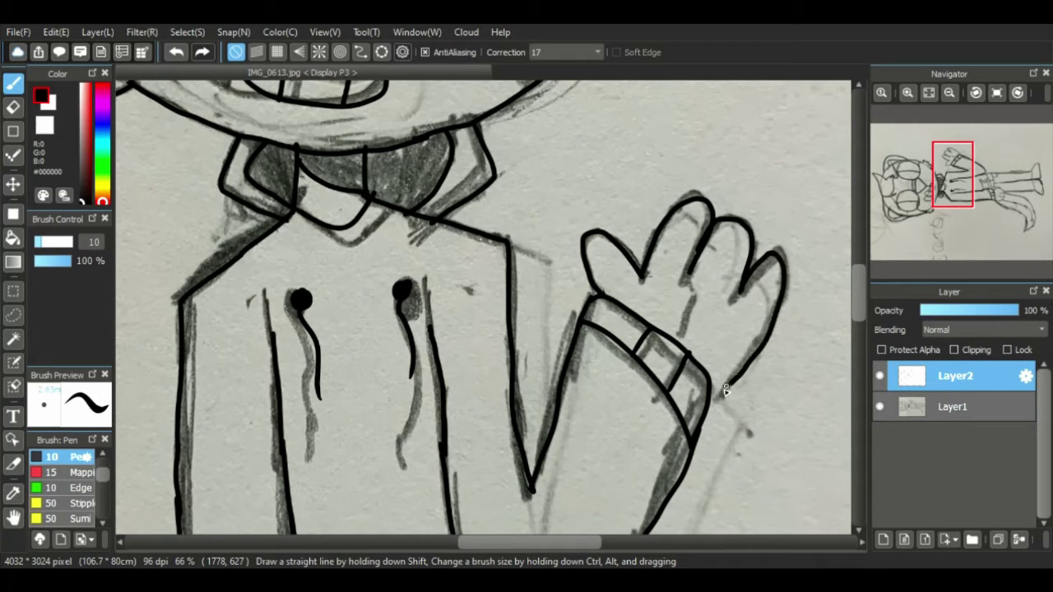
key("ctrl+z")
key("ctrl+z")
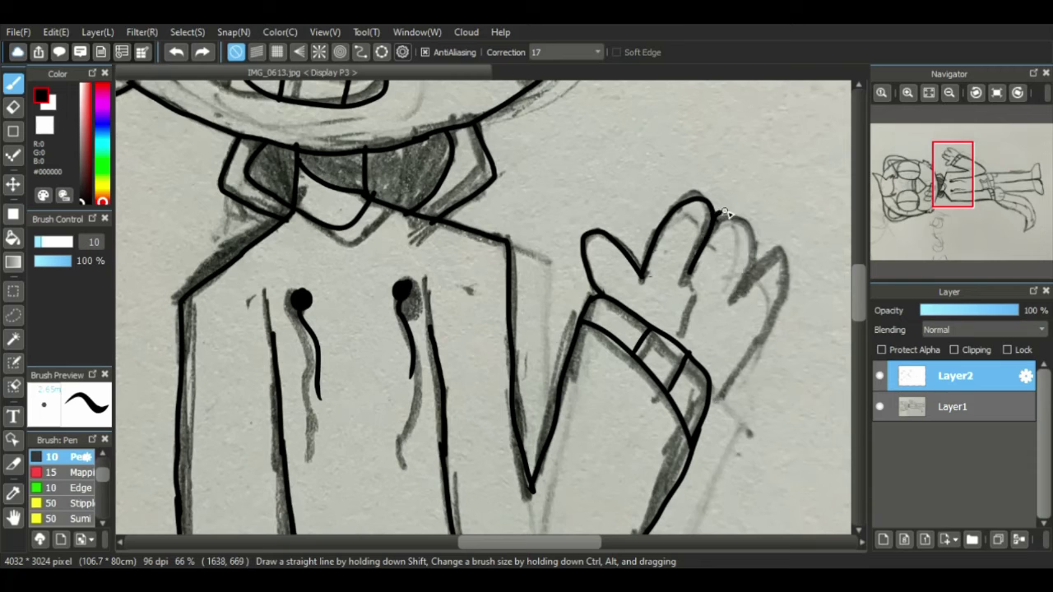
left_click_drag(754, 233, 742, 298)
key("ctrl+z")
mouse_move(748, 233)
left_mouse_down()
mouse_move(751, 261)
mouse_move(731, 294)
mouse_move(774, 253)
mouse_move(781, 273)
mouse_move(766, 325)
mouse_move(736, 370)
left_mouse_up()
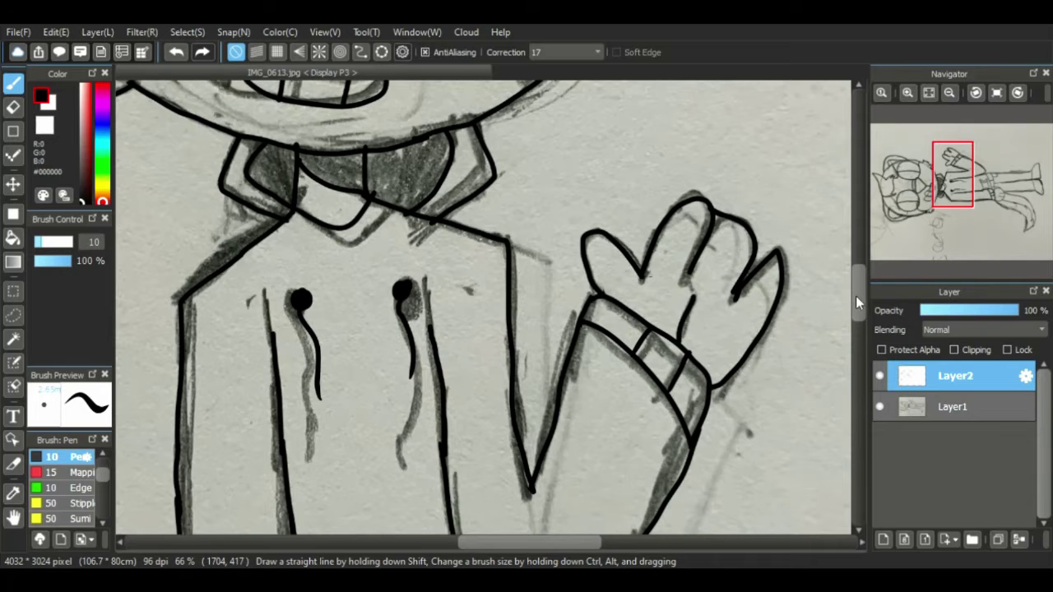
- Ink the front pocket shape above the hem, with its crescent-shaped end and the small pointed curve beside the lowered arm
left_click_drag(855, 296, 856, 334)
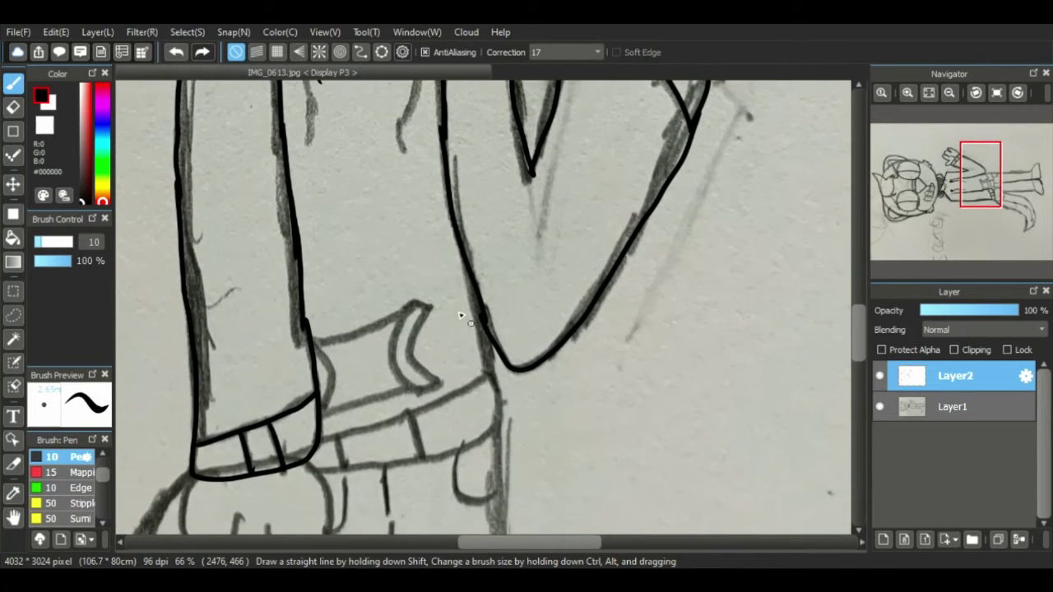
left_click_drag(428, 307, 412, 348)
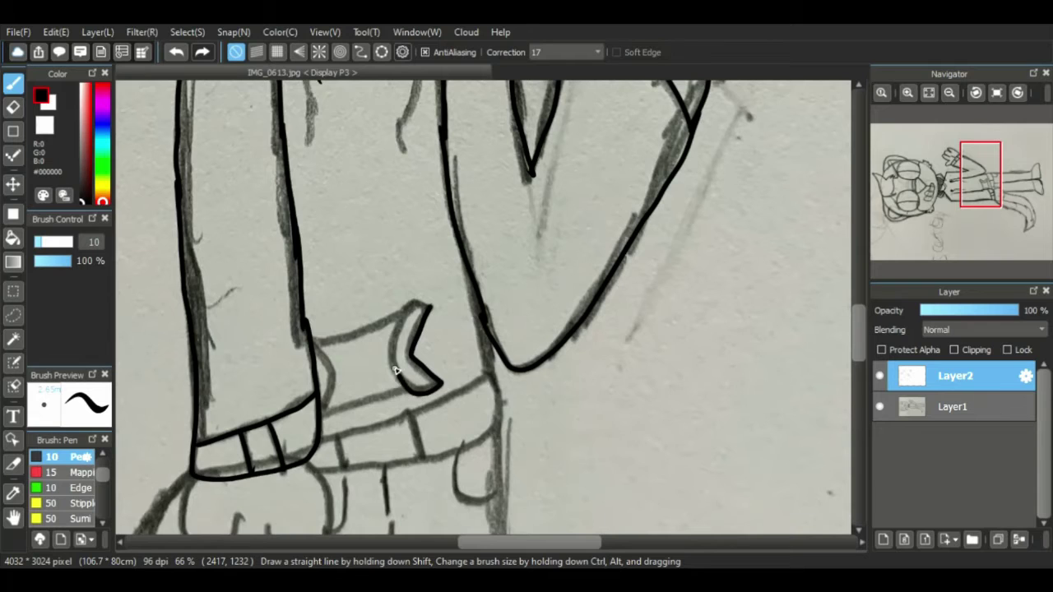
left_click_drag(311, 327, 335, 374)
left_click_drag(326, 414, 393, 392)
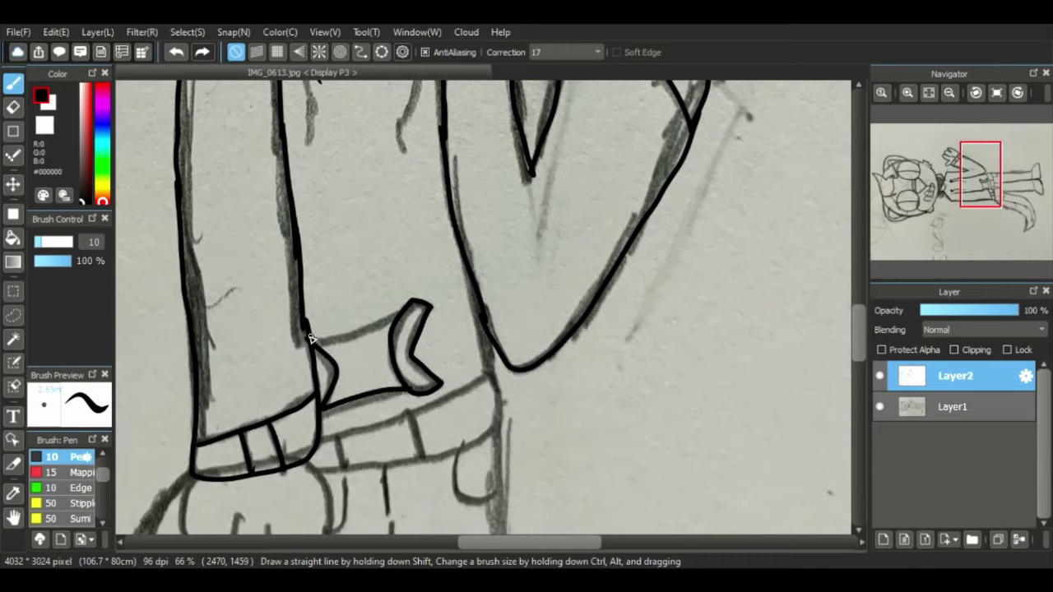
mouse_move(310, 337)
left_mouse_down()
mouse_move(356, 336)
mouse_move(404, 310)
left_mouse_up()
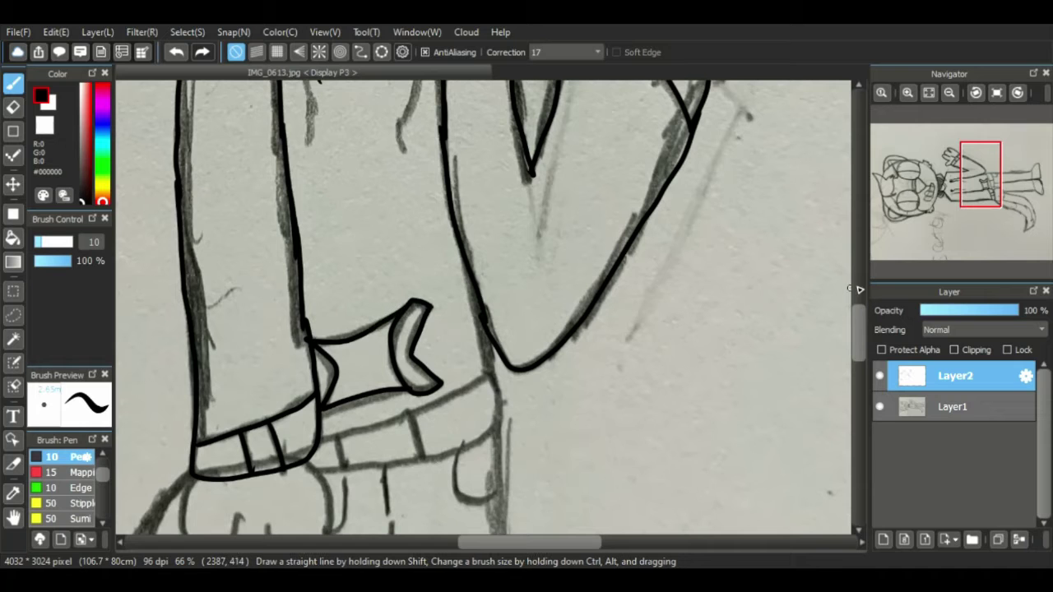
- Ink the top's hem band with two dividers and the lowered hand below its cuff with two finger lines
left_click_drag(860, 323, 842, 347)
mouse_move(477, 165)
left_mouse_down()
mouse_move(499, 253)
mouse_move(457, 281)
mouse_move(382, 295)
left_mouse_up()
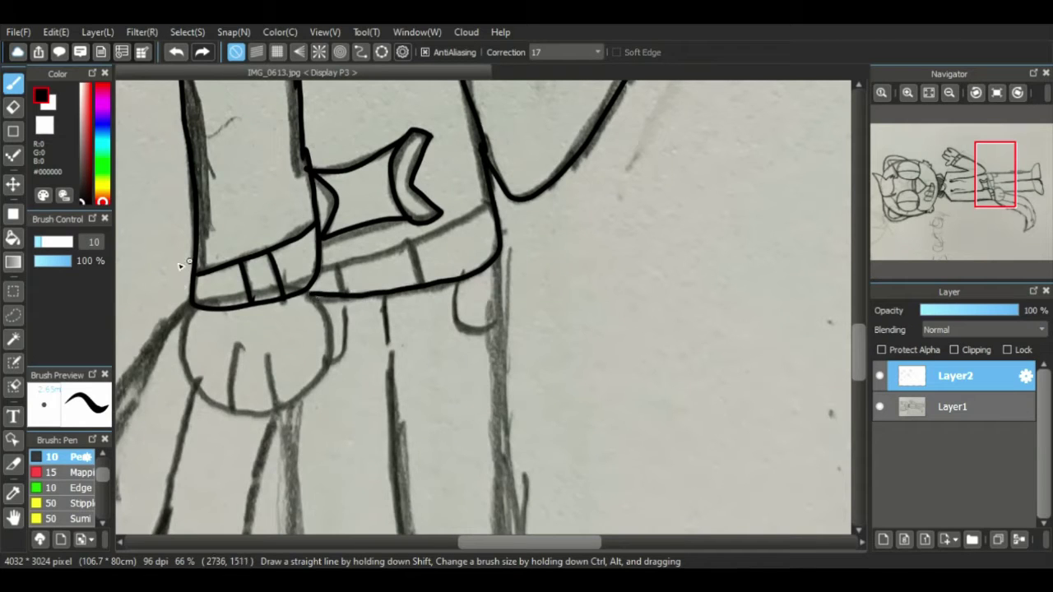
mouse_move(190, 314)
left_mouse_down()
mouse_move(188, 374)
mouse_move(248, 394)
mouse_move(303, 391)
mouse_move(316, 343)
mouse_move(311, 288)
left_mouse_up()
left_click_drag(231, 348, 232, 391)
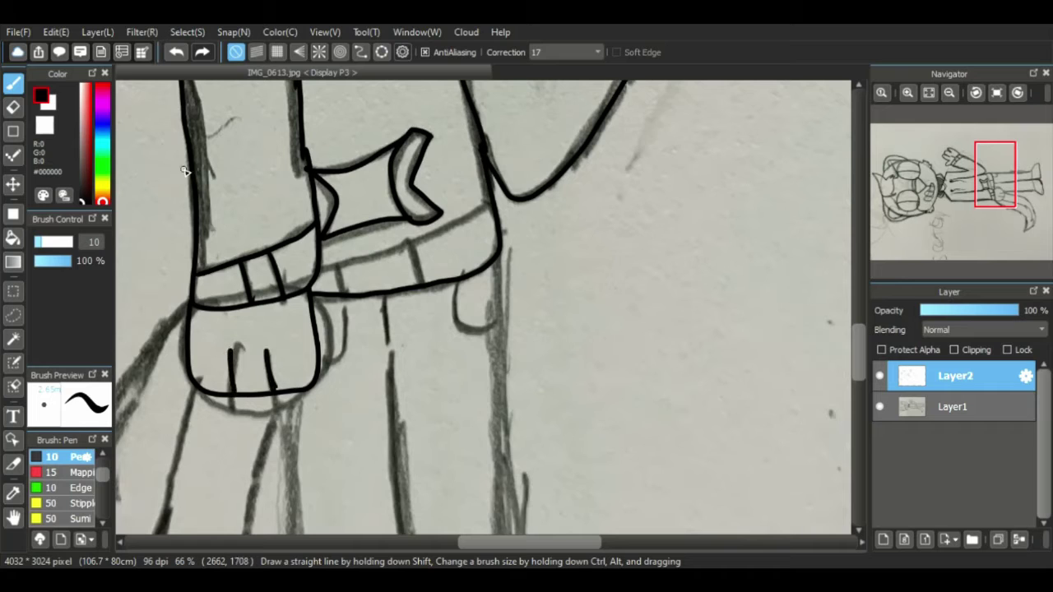
left_click_drag(311, 273, 485, 211)
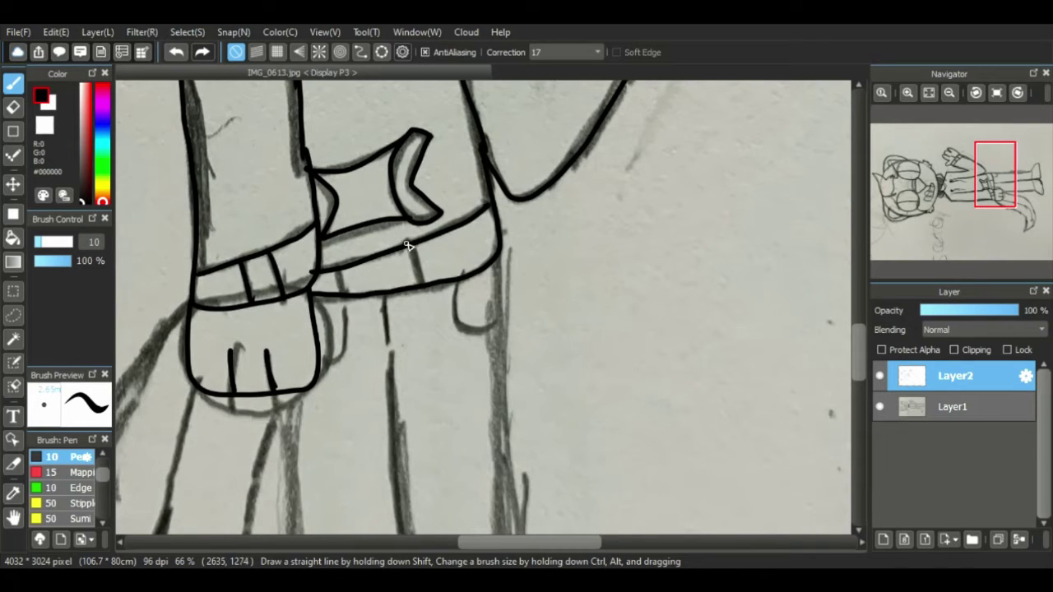
left_click_drag(408, 246, 421, 285)
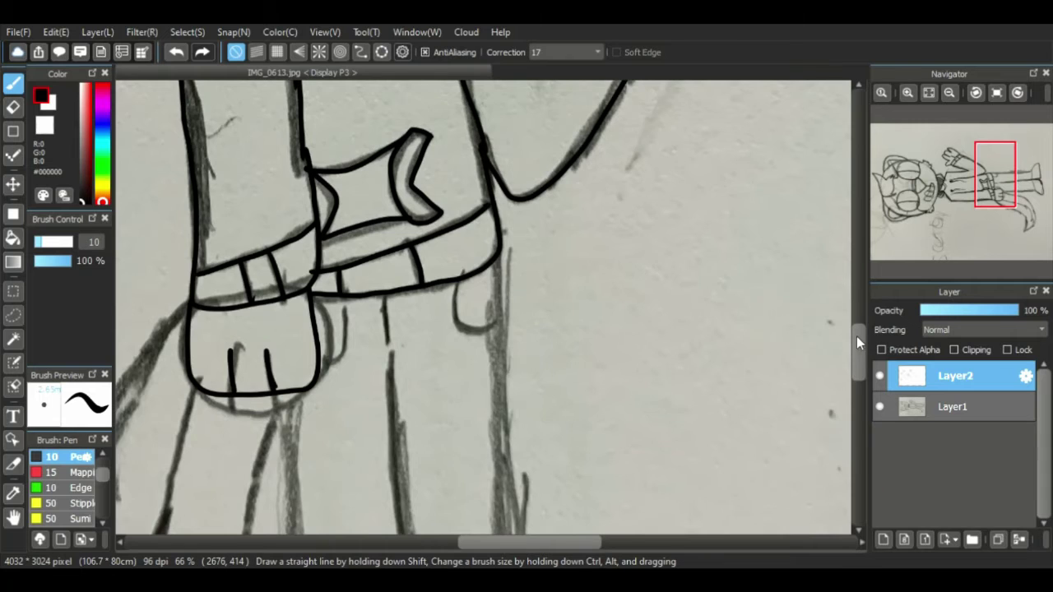
- Ink both shoes with a shared vertical edge between them, and erase the stray stroke at the ankle
left_click_drag(857, 337, 853, 389)
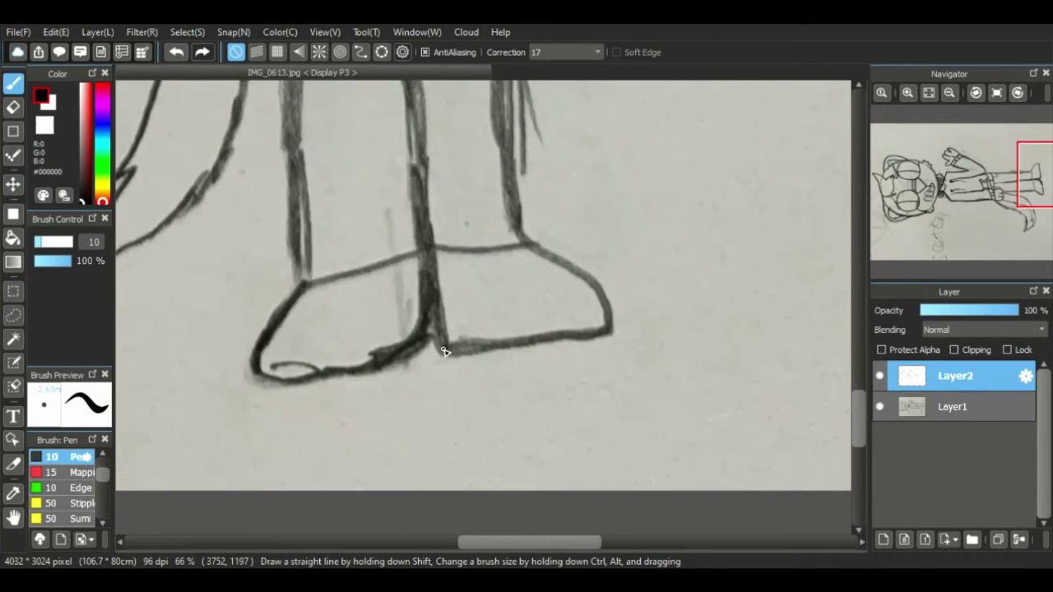
left_click_drag(433, 348, 607, 334)
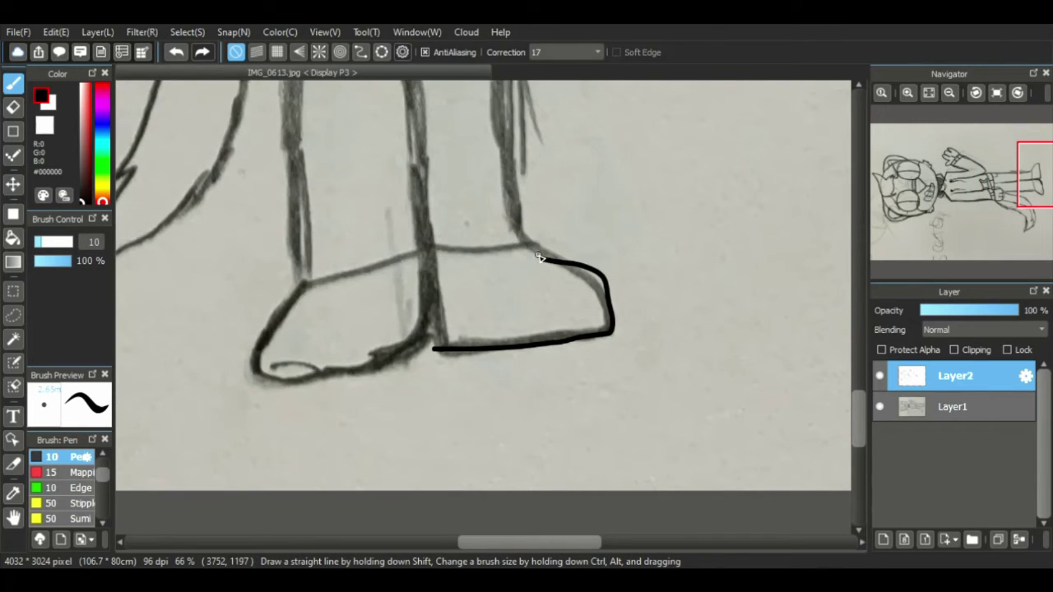
mouse_move(440, 337)
left_mouse_down()
mouse_move(438, 248)
mouse_move(535, 245)
left_mouse_up()
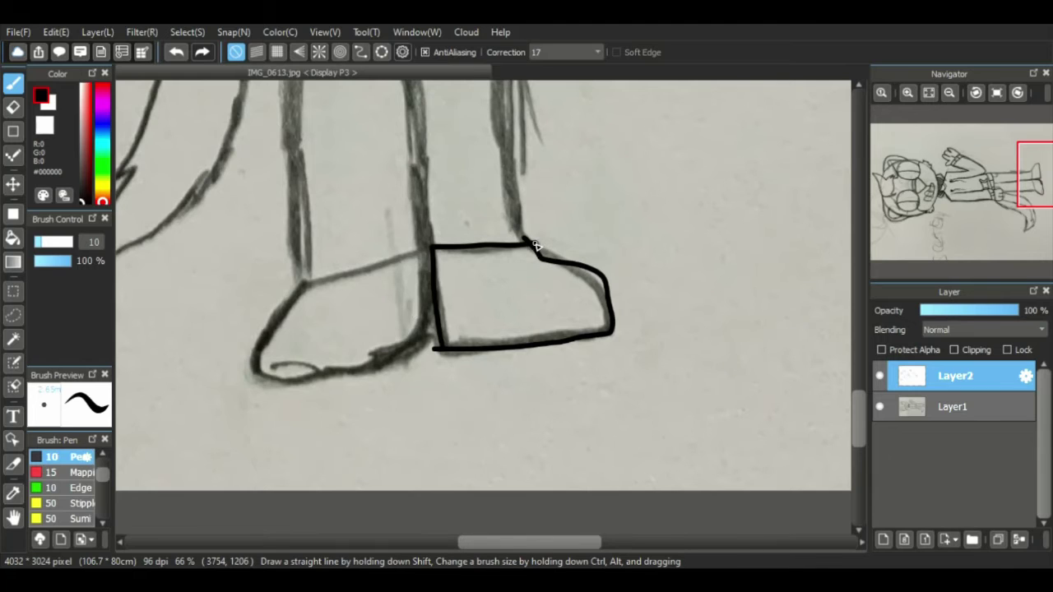
mouse_move(436, 350)
left_mouse_down()
mouse_move(319, 356)
mouse_move(284, 342)
mouse_move(299, 340)
mouse_move(303, 354)
mouse_move(265, 349)
mouse_move(267, 285)
left_mouse_up()
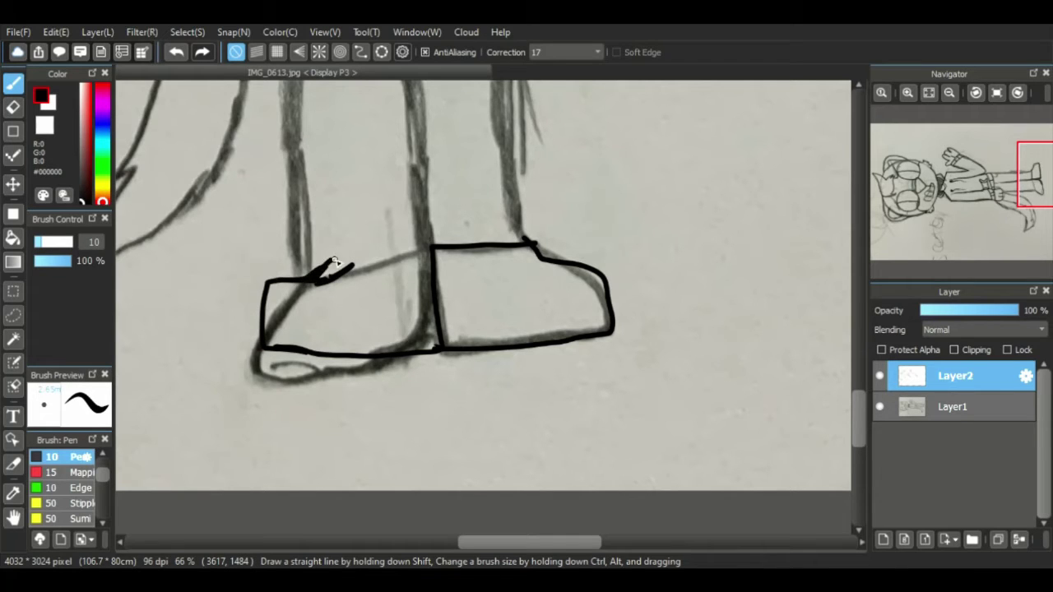
left_click_drag(334, 261, 433, 245)
key("e")
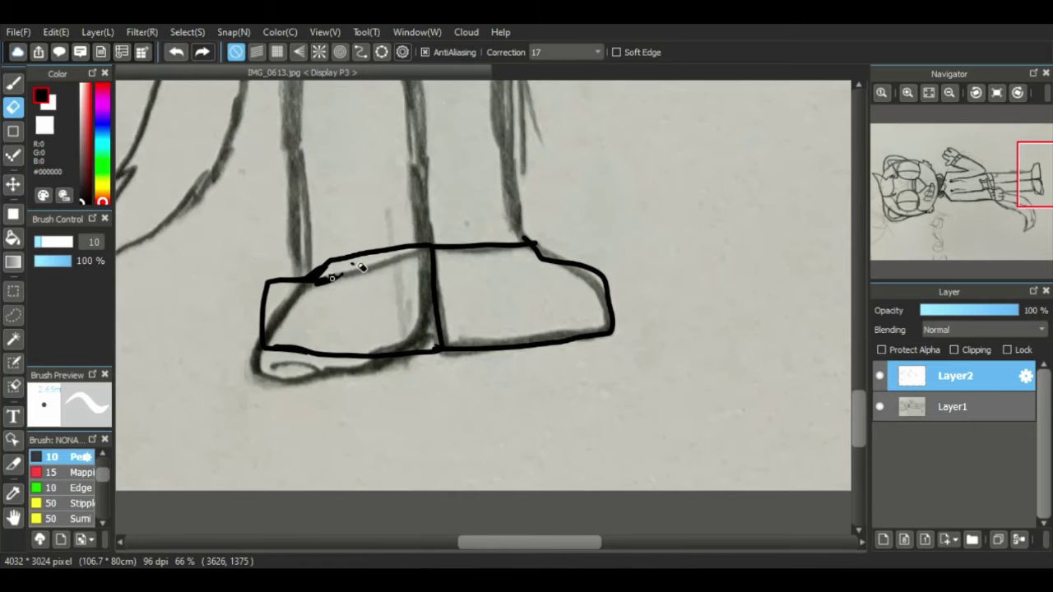
left_click_drag(327, 281, 314, 299)
- Ink the lower part of the three trouser leg lines upward from the shoes
left_click_drag(859, 413, 861, 378)
key("b")
mouse_move(320, 477)
left_mouse_down()
mouse_move(305, 393)
mouse_move(321, 444)
mouse_move(302, 205)
left_mouse_up()
left_click_drag(431, 453, 418, 346)
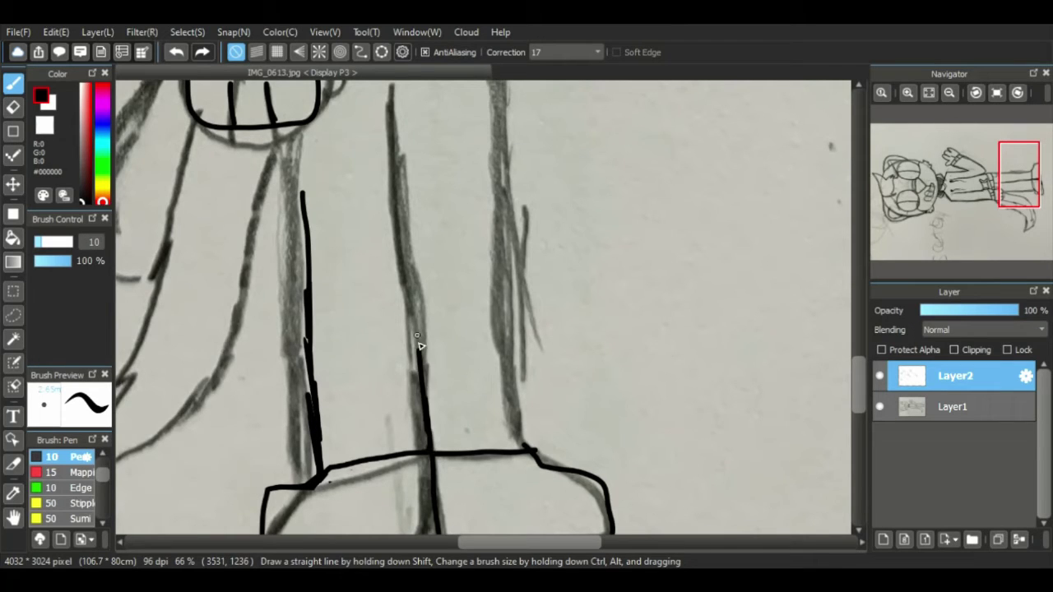
left_click_drag(414, 282, 405, 229)
mouse_move(530, 444)
left_mouse_down()
mouse_move(517, 389)
mouse_move(508, 284)
mouse_move(497, 315)
mouse_move(516, 310)
mouse_move(509, 208)
left_mouse_up()
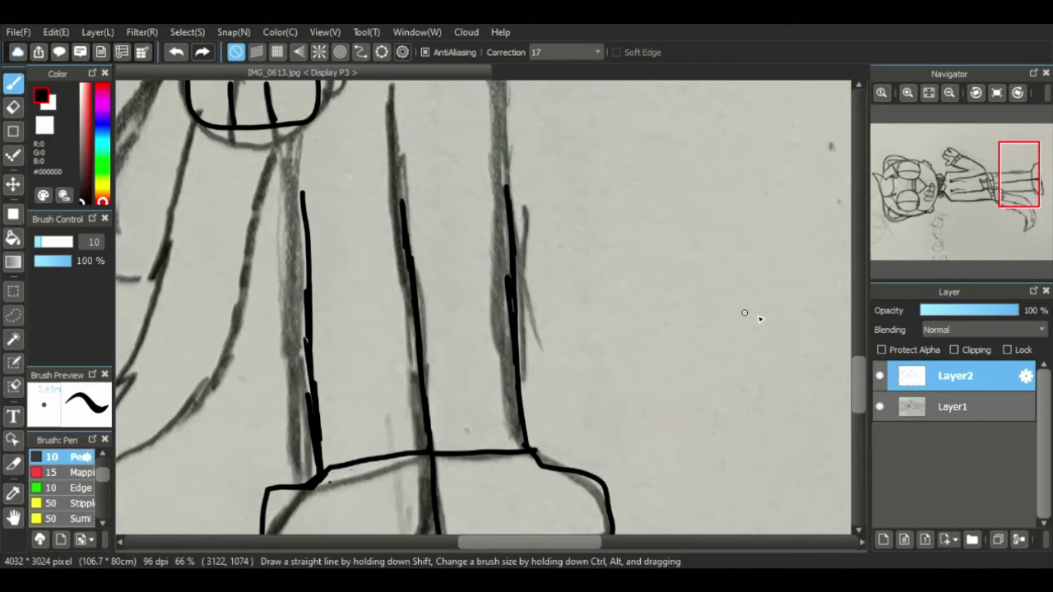
- Extend the three leg lines upward, joining the outer ones to the lowered hand and the top's hem
scroll(183, 359, "up", 5)
left_click_drag(302, 426, 304, 402)
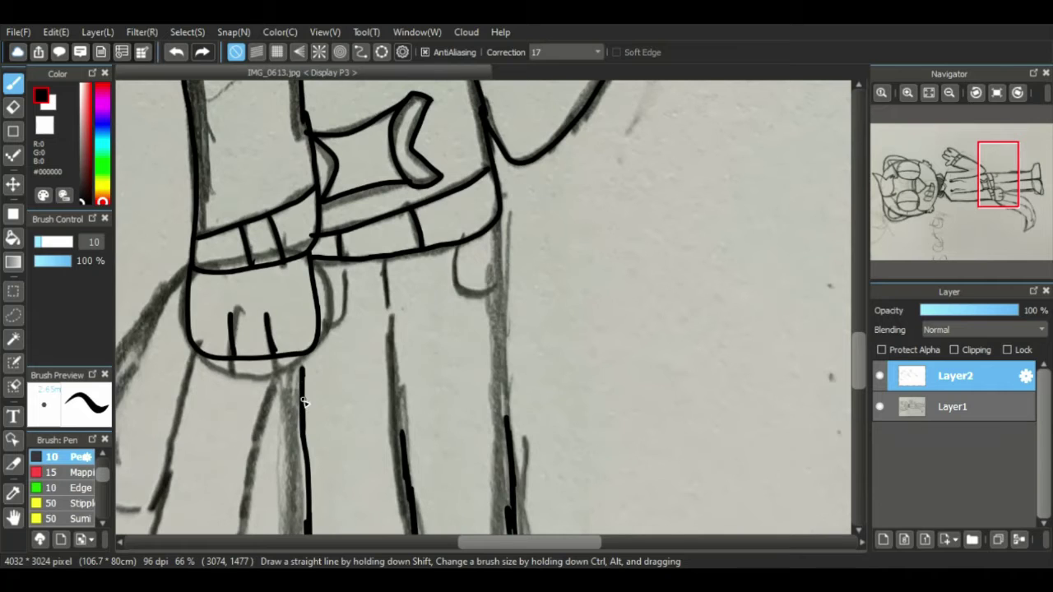
left_click_drag(399, 398, 395, 385)
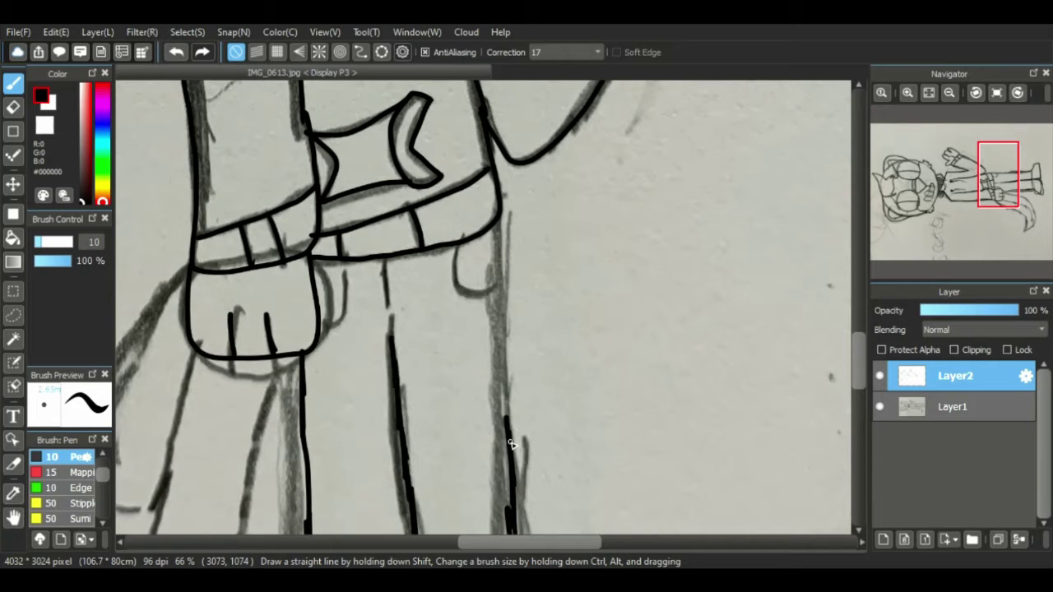
left_click_drag(510, 444, 493, 287)
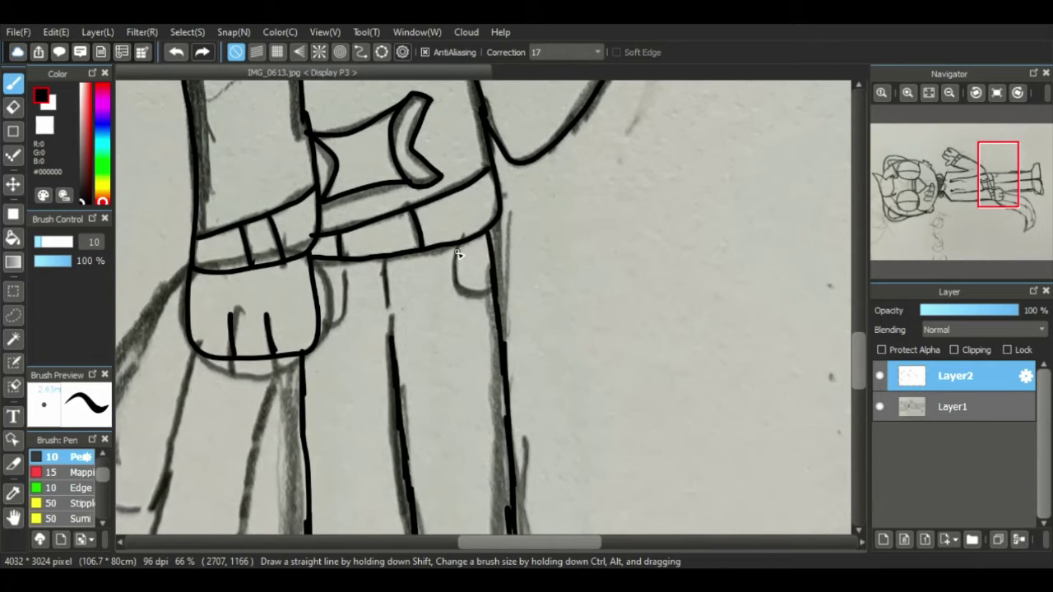
- Ink the two small trouser pockets and the short centre line just below the hem
mouse_move(451, 245)
left_mouse_down()
mouse_move(453, 272)
mouse_move(496, 286)
left_mouse_up()
left_click_drag(382, 259, 393, 289)
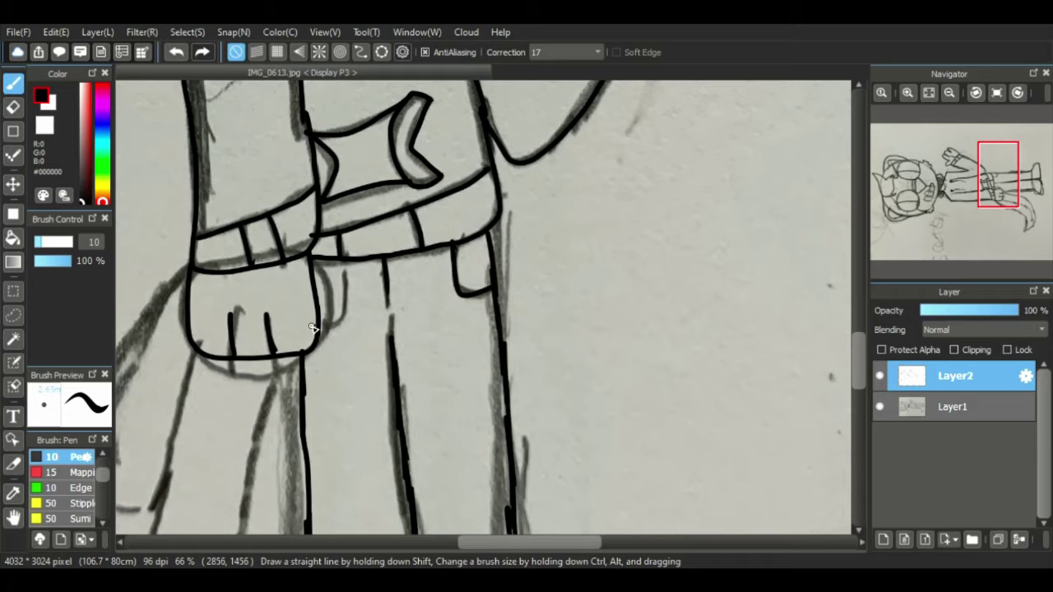
mouse_move(311, 327)
left_mouse_down()
mouse_move(347, 272)
mouse_move(338, 259)
left_mouse_up()
- Ink the tail's outer edge from the lowered hand's cuff toward the tip, with two jagged fur notches
left_click(13, 516)
left_click_drag(444, 277, 522, 224)
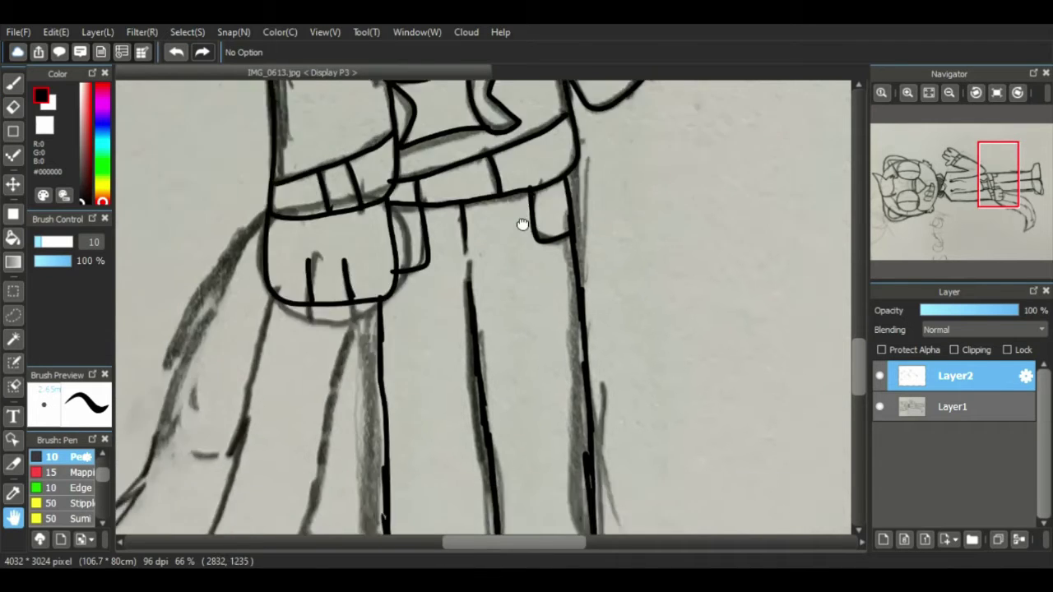
left_click_drag(452, 317, 658, 159)
left_click_drag(502, 217, 617, 278)
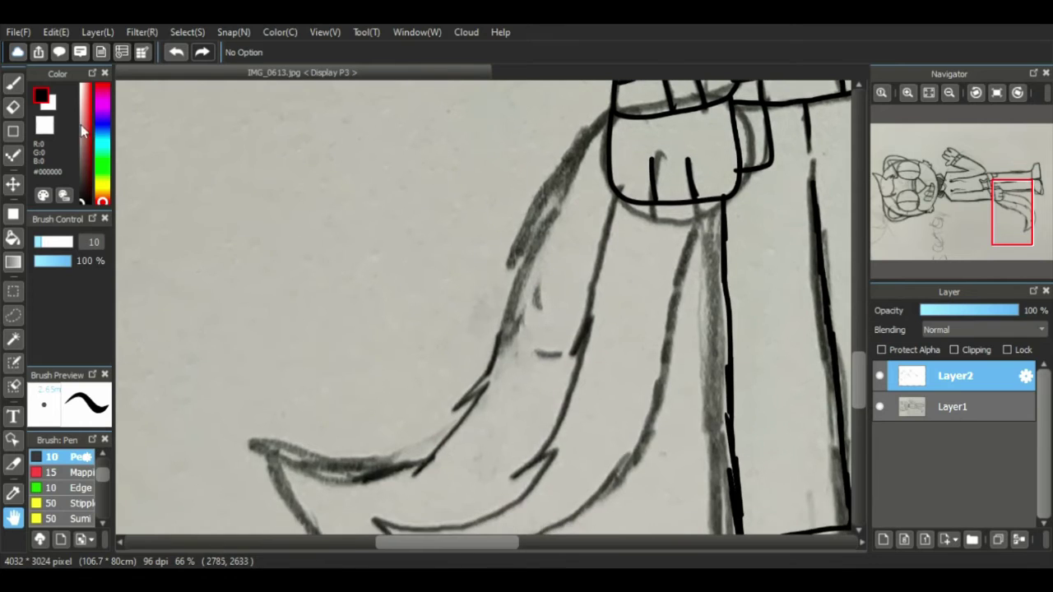
left_click(13, 82)
mouse_move(608, 116)
left_mouse_down()
mouse_move(521, 217)
mouse_move(562, 202)
mouse_move(495, 322)
mouse_move(466, 395)
mouse_move(475, 402)
mouse_move(435, 453)
left_mouse_up()
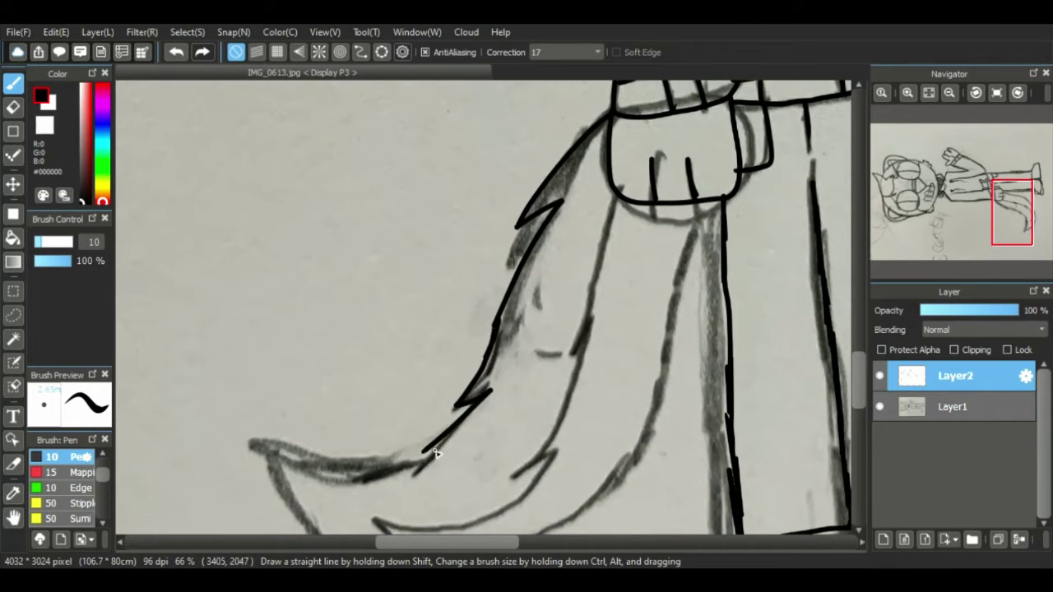
- Ink the tail's pointed tip and its underside with one fur notch, up to the trouser leg beneath the hand
scroll(393, 318, "down", 3)
mouse_move(438, 276)
left_mouse_down()
mouse_move(366, 292)
mouse_move(264, 277)
mouse_move(329, 384)
mouse_move(368, 401)
mouse_move(441, 403)
mouse_move(509, 385)
mouse_move(607, 315)
mouse_move(608, 333)
mouse_move(639, 300)
mouse_move(649, 262)
left_mouse_up()
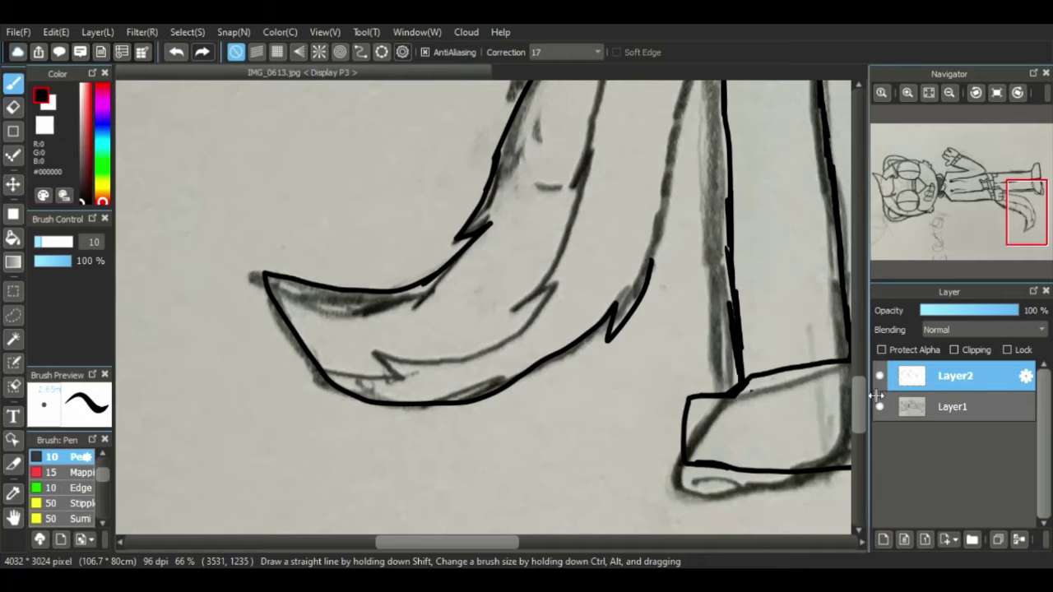
scroll(603, 177, "up", 3)
mouse_move(649, 407)
left_mouse_down()
mouse_move(684, 222)
mouse_move(712, 182)
left_mouse_up()
- Ink the jagged inner marking line along the tail from the lowered hand to the edge near the tip
scroll(855, 366, "down", 1)
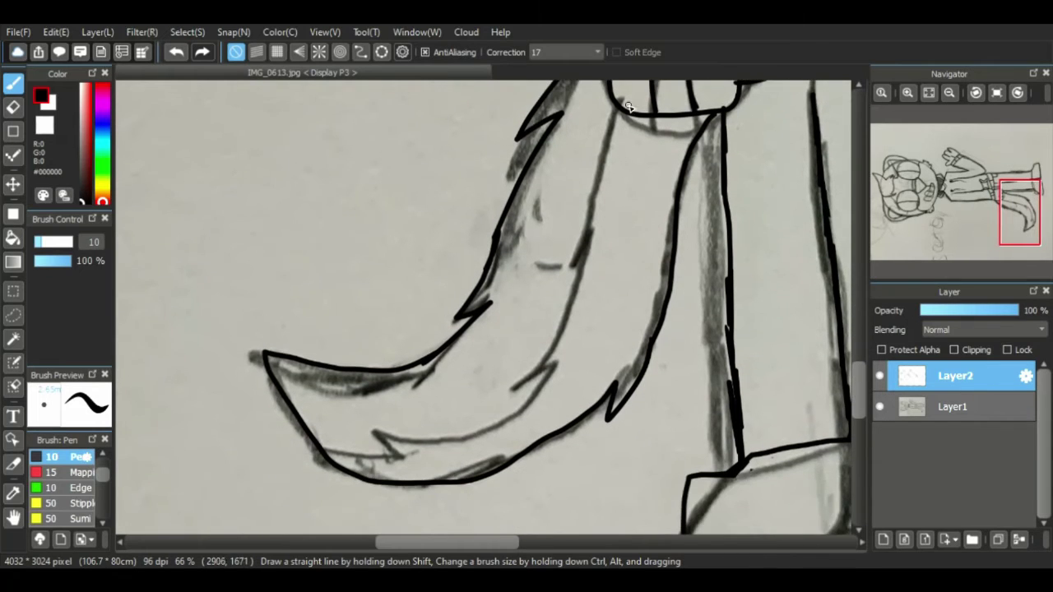
mouse_move(626, 102)
left_mouse_down()
mouse_move(593, 225)
mouse_move(612, 211)
mouse_move(522, 383)
mouse_move(551, 363)
mouse_move(520, 409)
mouse_move(489, 426)
left_mouse_up()
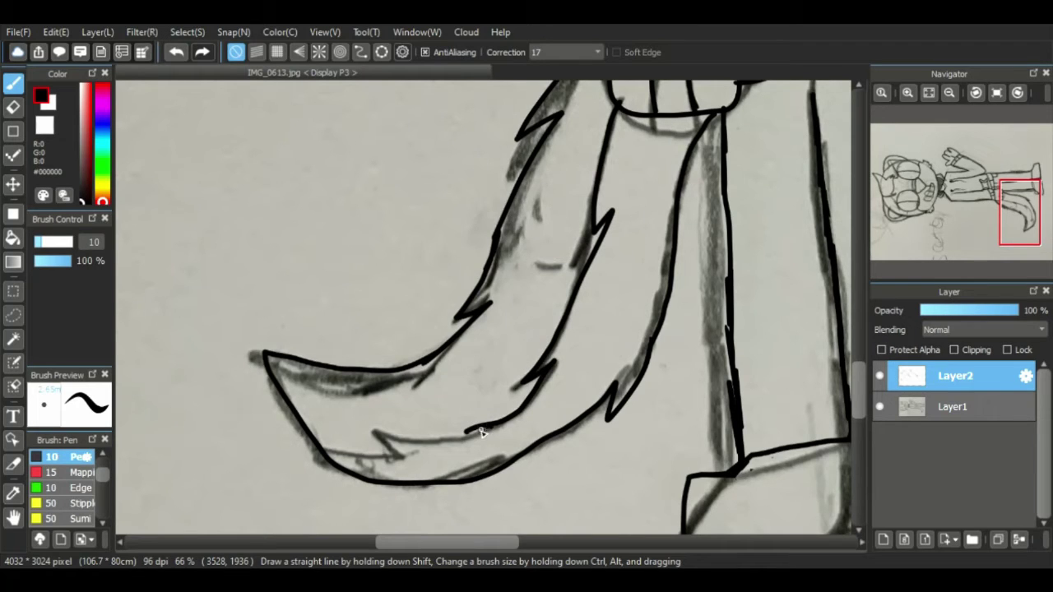
left_click_drag(376, 455, 325, 451)
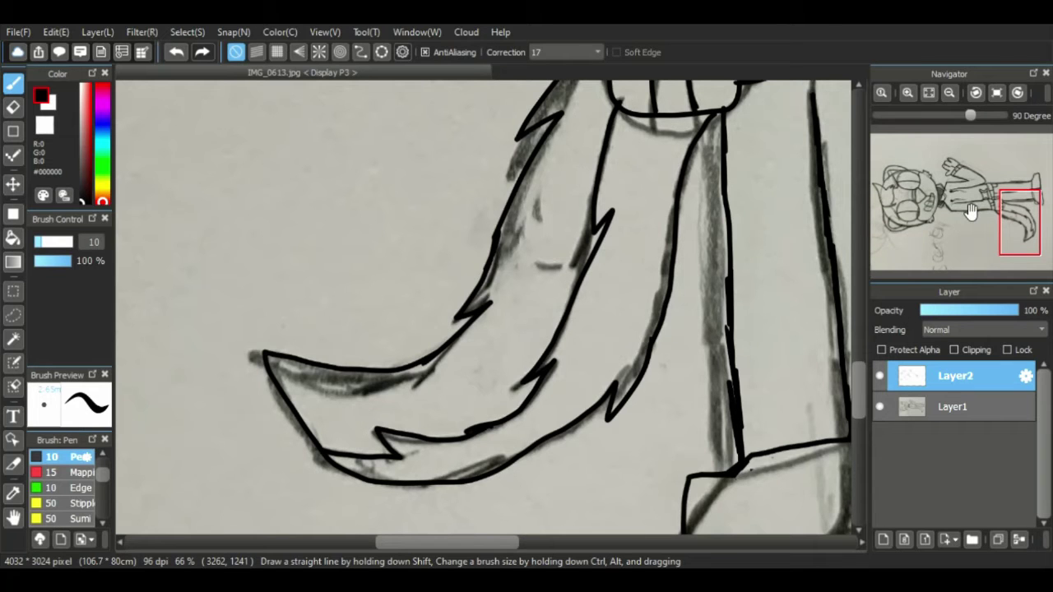
- Hide the photographed sketch layer and check the finished line art on its own
left_click_drag(971, 212, 900, 182)
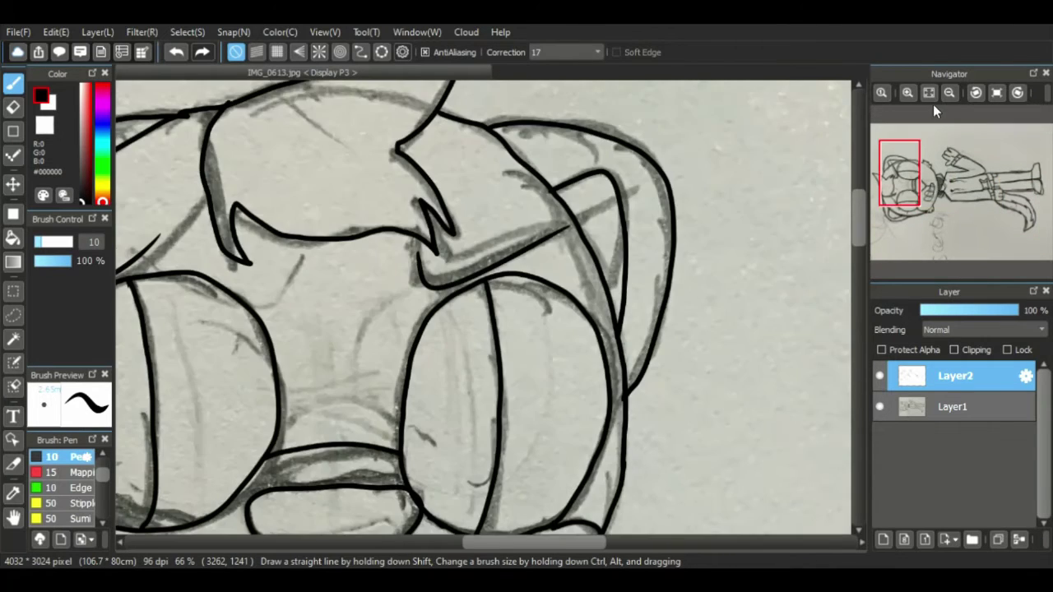
left_click(930, 96)
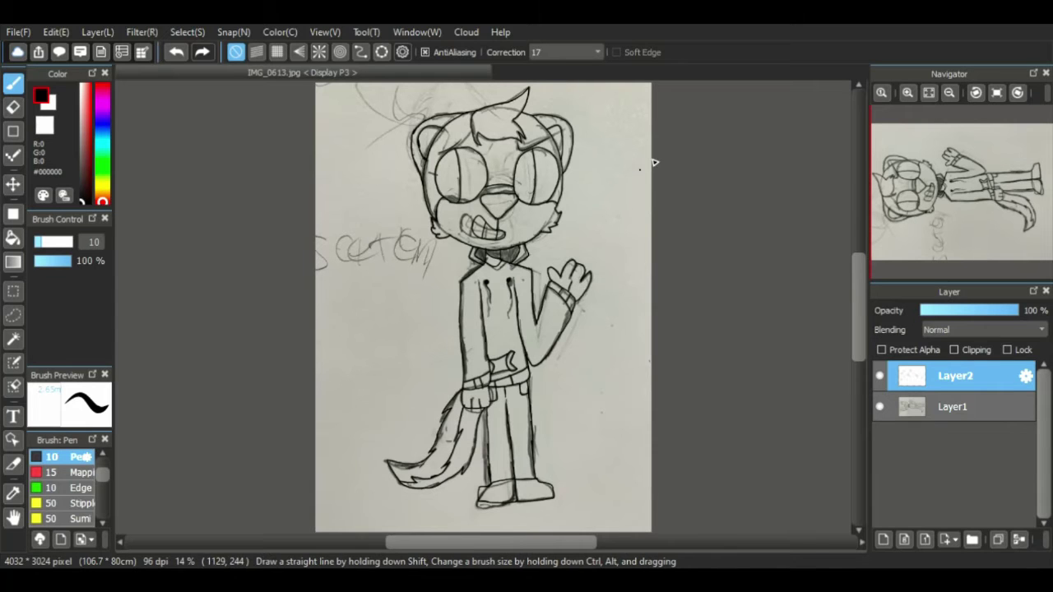
left_click(907, 92)
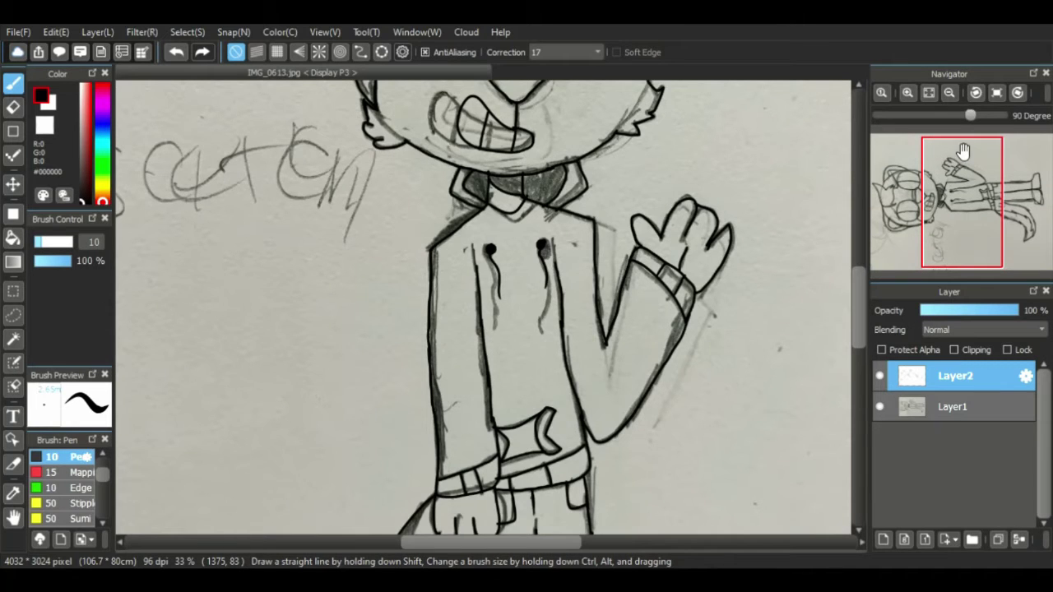
left_click(936, 166)
left_click(14, 517)
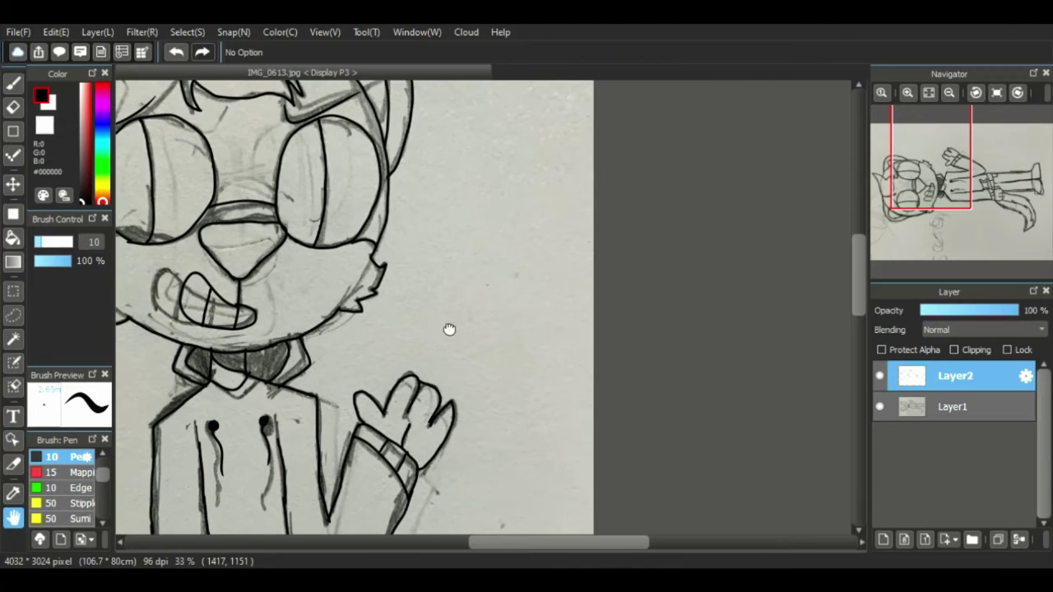
left_click_drag(359, 334, 642, 420)
left_click(879, 406)
left_click_drag(646, 336, 625, 102)
left_click_drag(658, 395, 678, 93)
left_click_drag(625, 342, 616, 526)
left_click_drag(630, 148, 606, 434)
left_click_drag(605, 298, 609, 404)
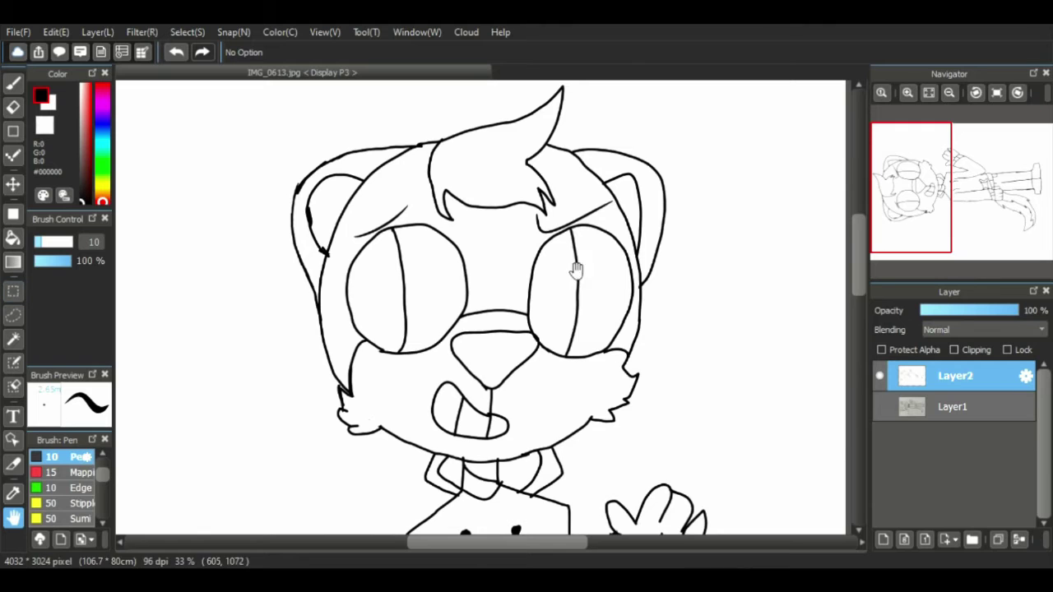
- Choose near-black #1A1A1A for the bucket fill and add a new layer placed beneath the line art
left_click(909, 93)
left_click(909, 93)
key("e")
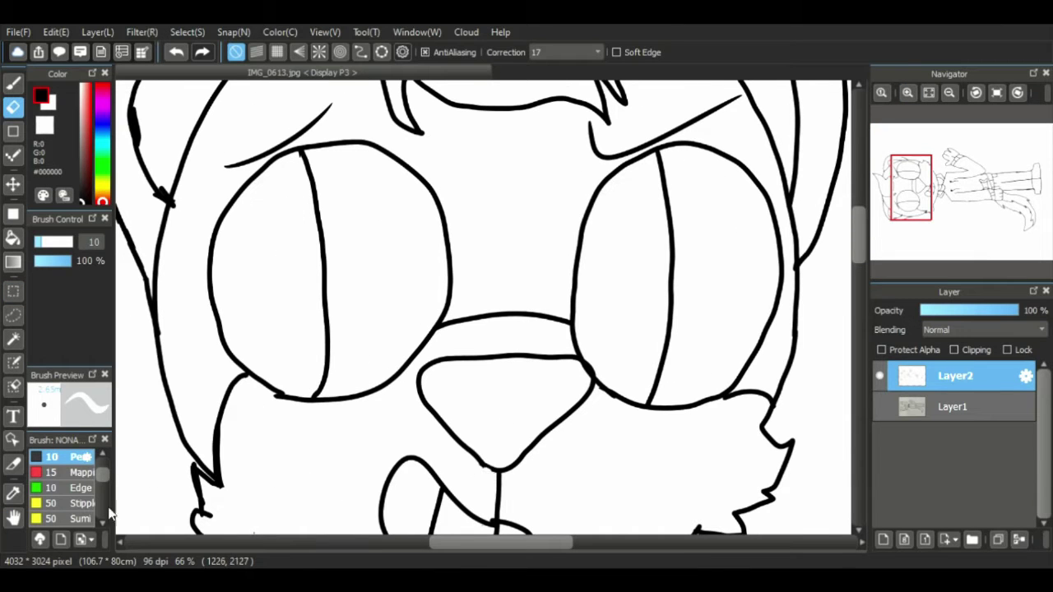
left_click(14, 516)
left_click_drag(392, 408, 373, 386)
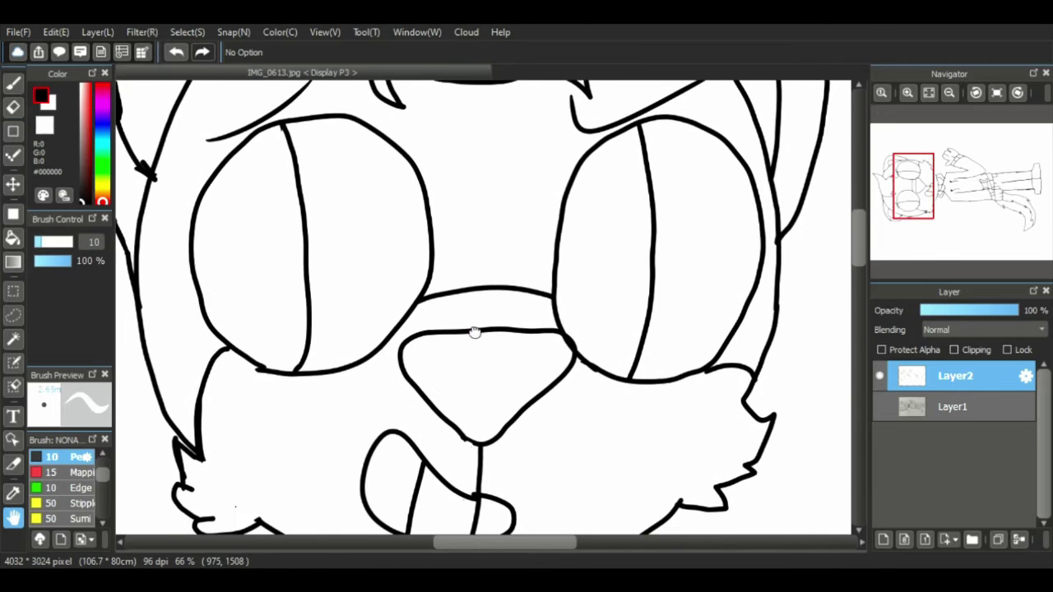
mouse_move(474, 331)
left_mouse_down()
mouse_move(472, 366)
mouse_move(507, 371)
mouse_move(515, 287)
mouse_move(576, 306)
mouse_move(614, 346)
mouse_move(601, 265)
mouse_move(587, 258)
mouse_move(622, 265)
mouse_move(601, 235)
mouse_move(560, 235)
mouse_move(592, 260)
mouse_move(525, 270)
mouse_move(567, 305)
mouse_move(535, 416)
mouse_move(509, 252)
mouse_move(530, 276)
left_mouse_up()
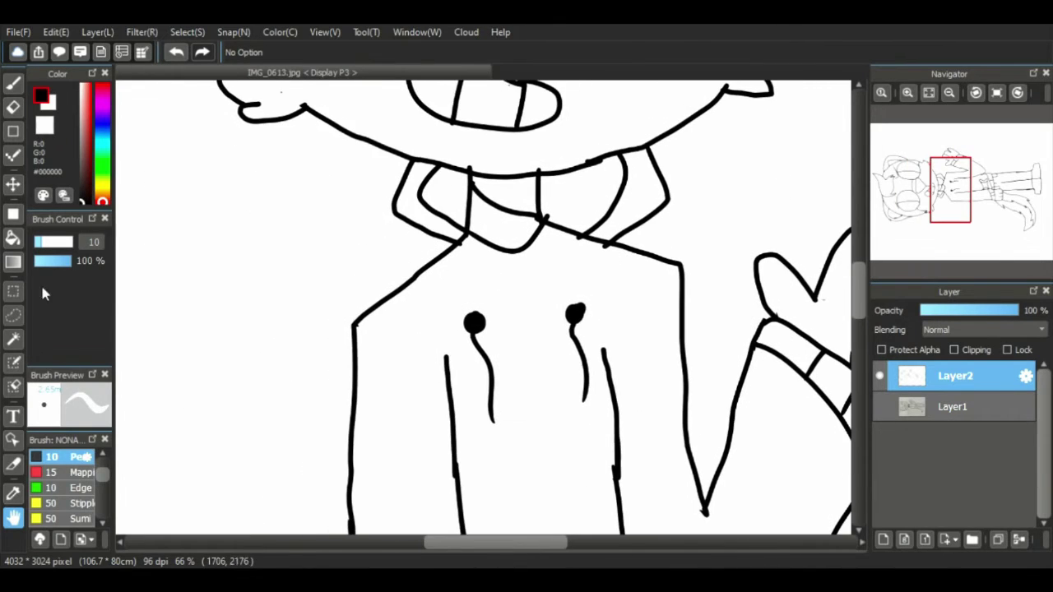
left_click(13, 238)
left_click_drag(83, 198, 80, 191)
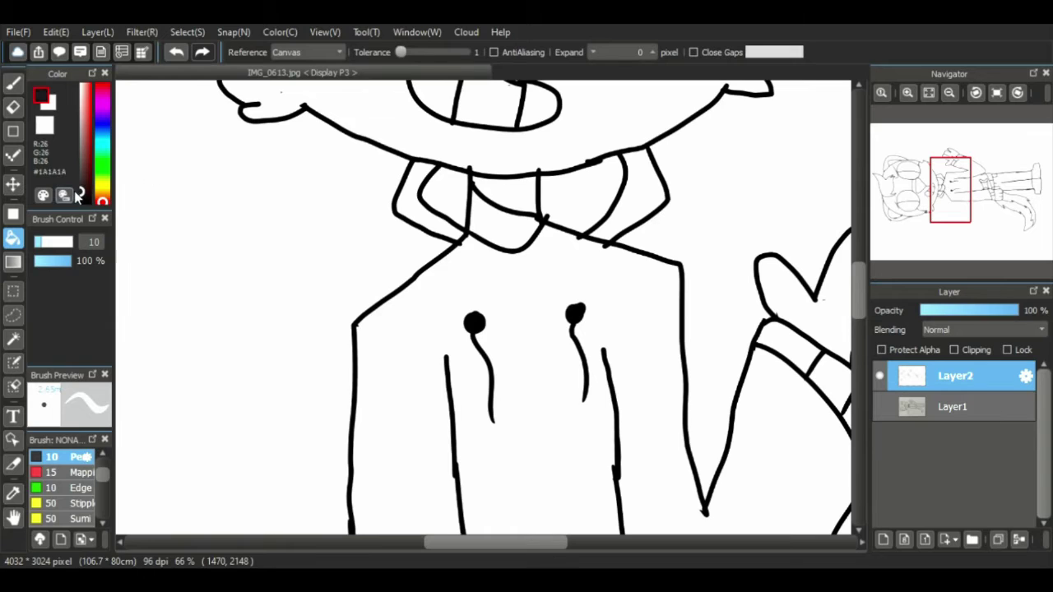
left_click(884, 541)
left_click_drag(931, 377, 926, 411)
- Set the fill tolerance to 254 and fill the three inner collar areas around the neck with near-black
left_click(453, 209)
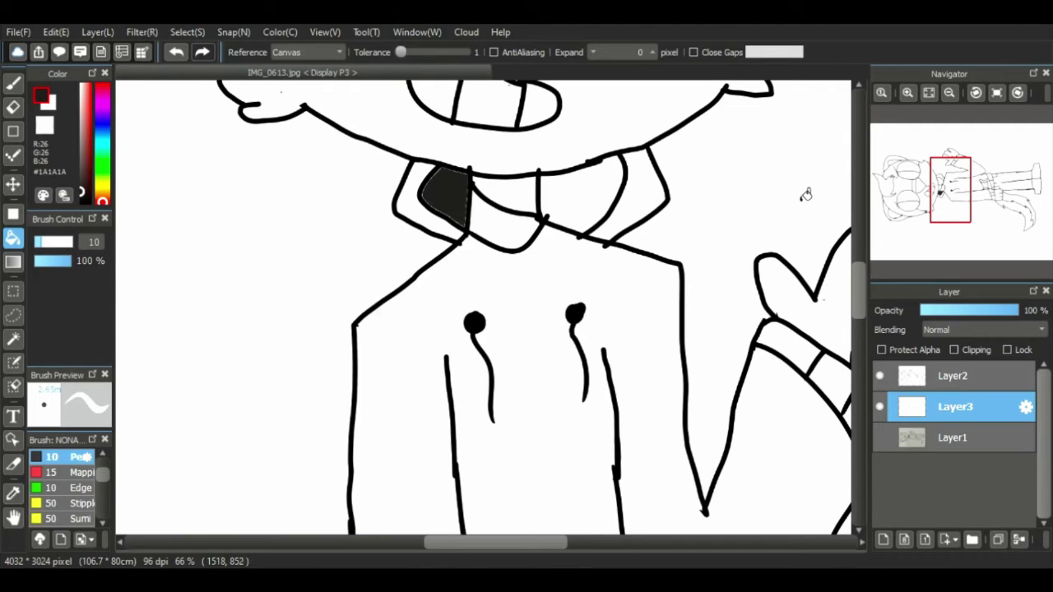
key("ctrl+z")
left_click_drag(401, 52, 463, 52)
left_click(465, 228)
left_click(606, 229)
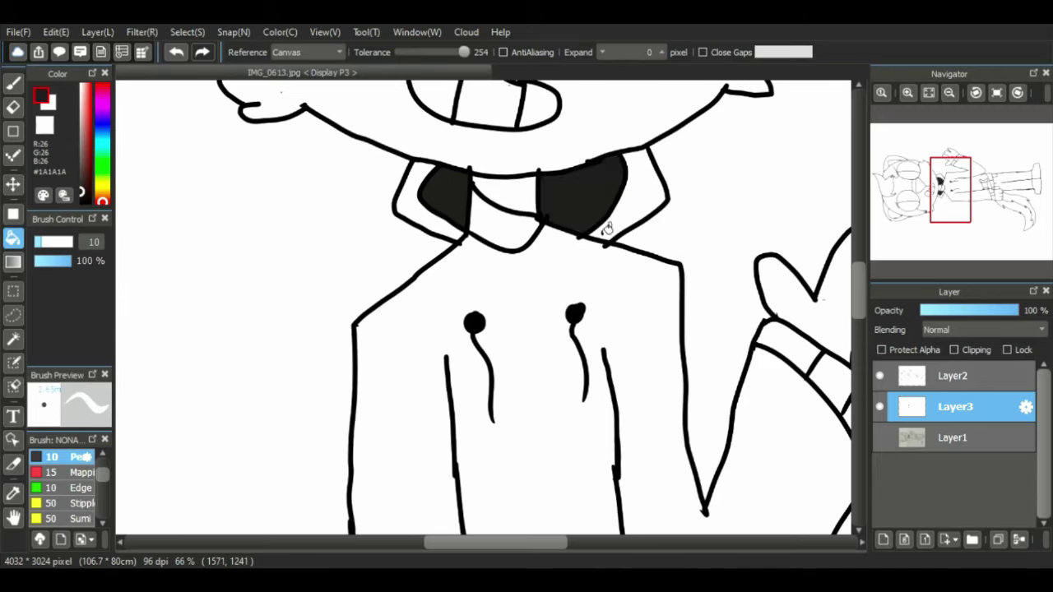
left_click(533, 201)
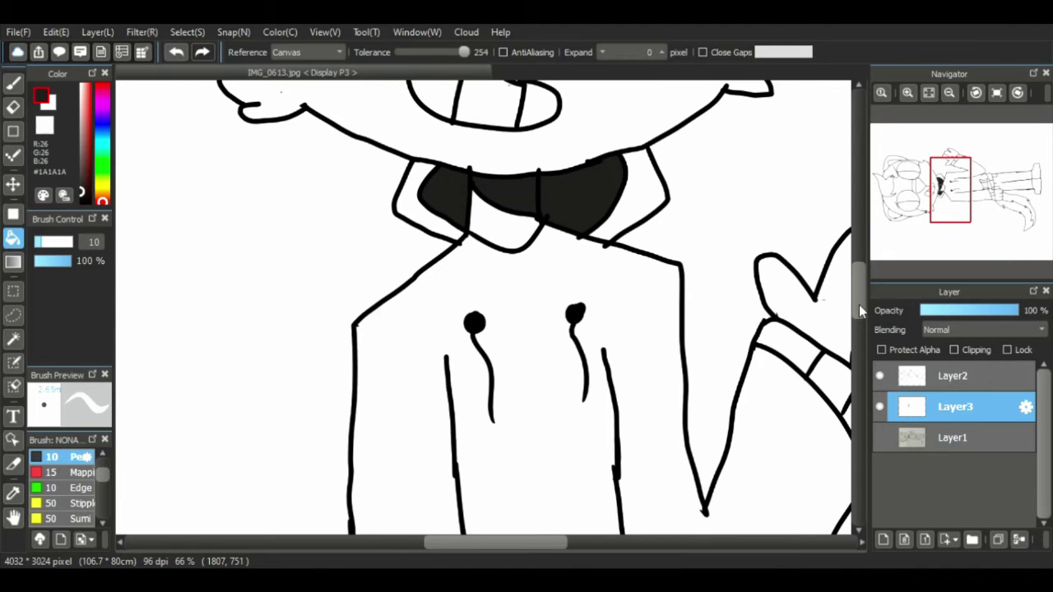
- Fill the narrow left section of both eyes with bright red #FC1C00
left_click_drag(859, 304, 860, 247)
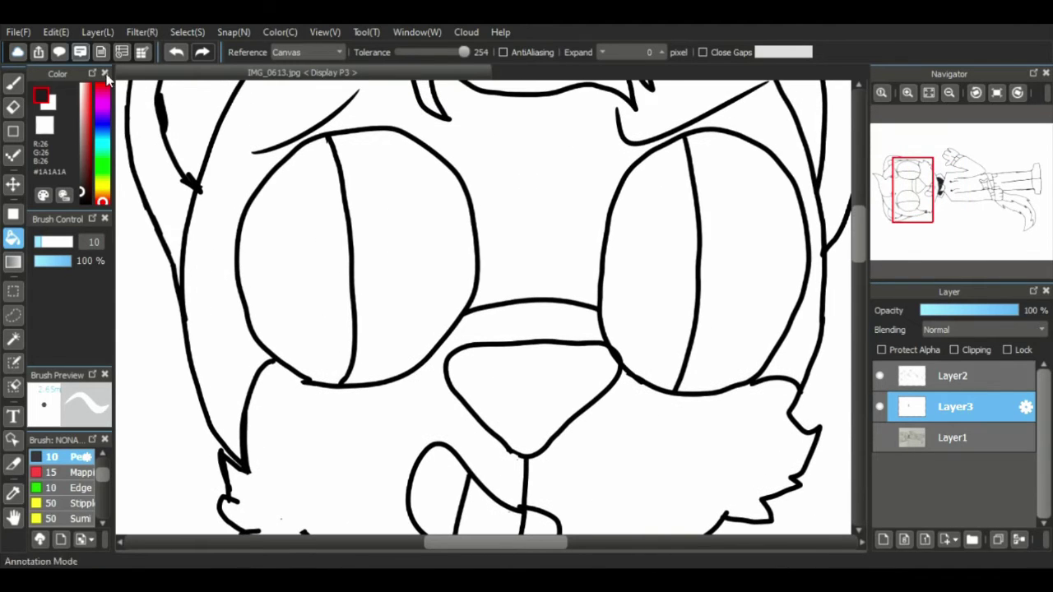
left_click(82, 84)
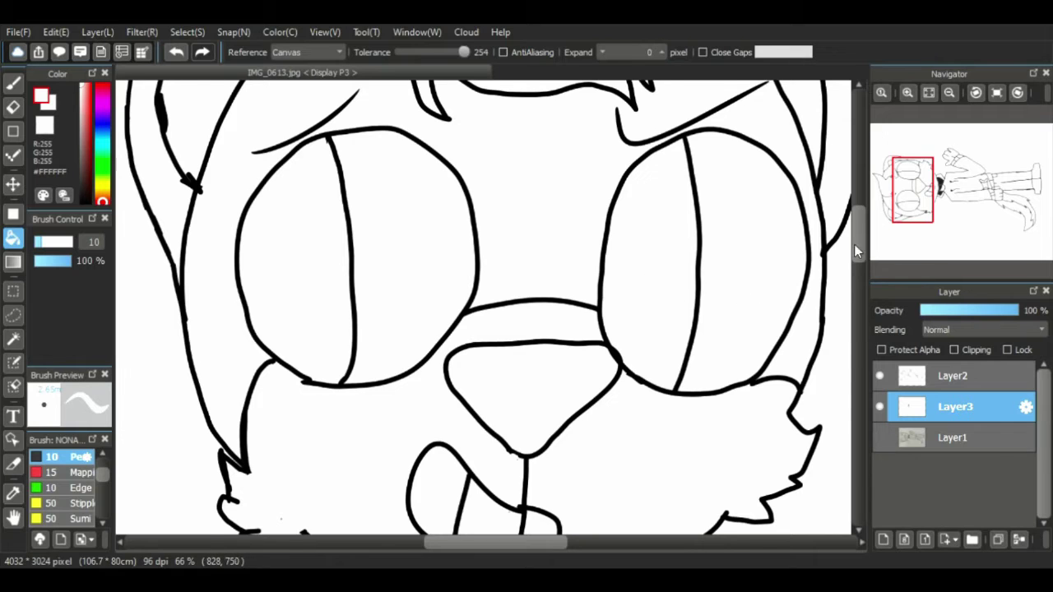
scroll(855, 244, "up", 3)
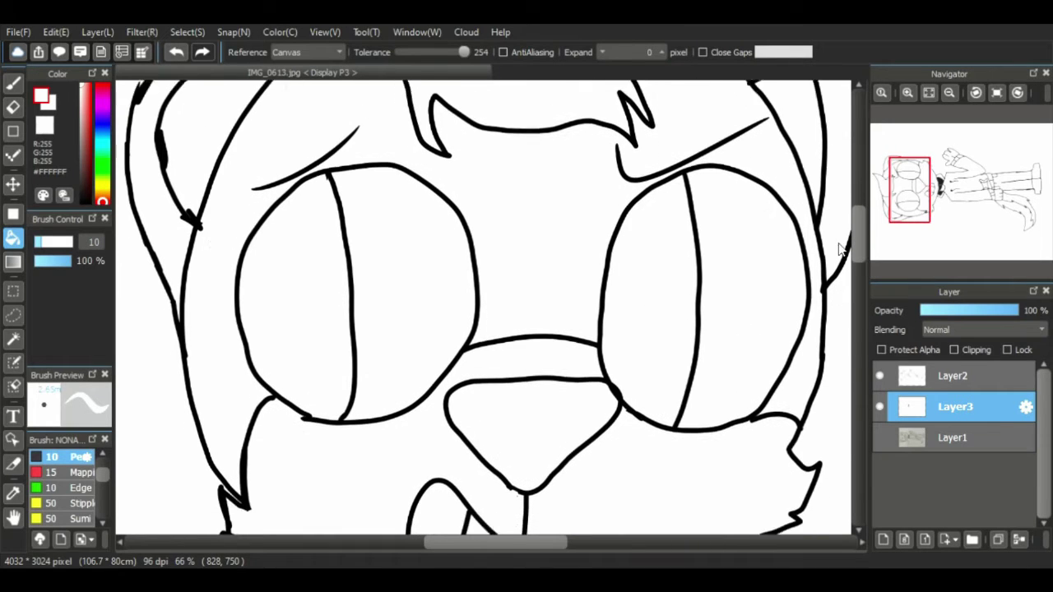
scroll(840, 250, "down", 1)
left_click_drag(78, 161, 99, 84)
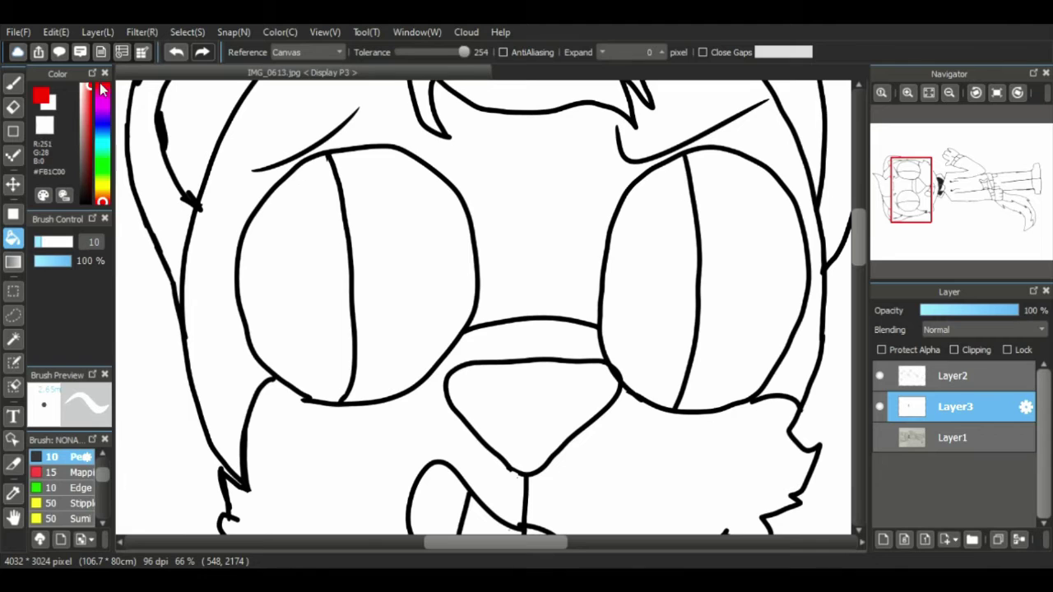
left_click(296, 275)
left_click(676, 344)
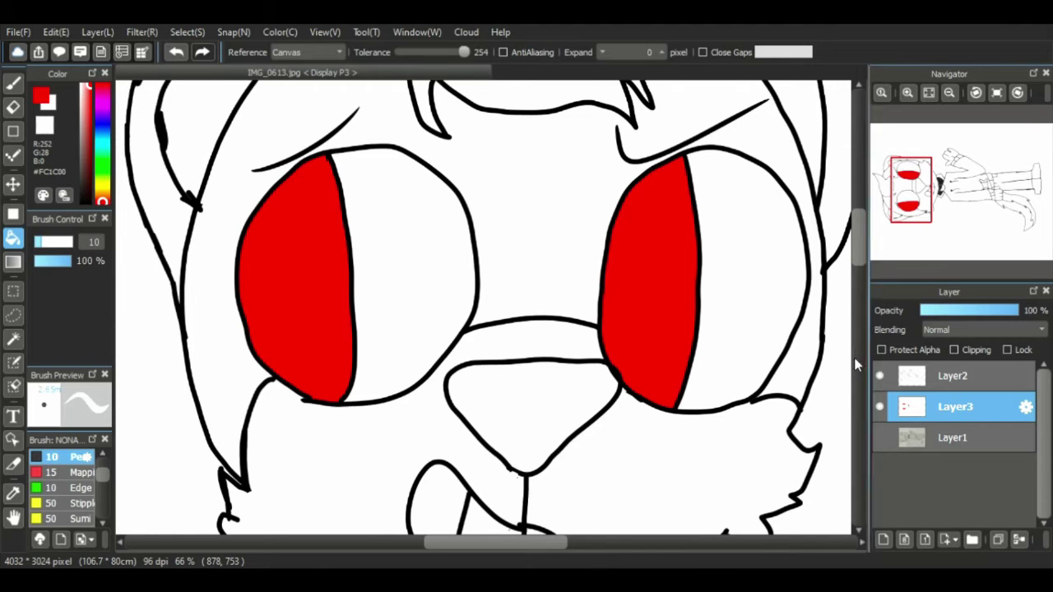
- Try filling the head fur with golden #CFA233 and a paler yellow, and undo both fills
left_click_drag(858, 223, 859, 201)
left_click(103, 189)
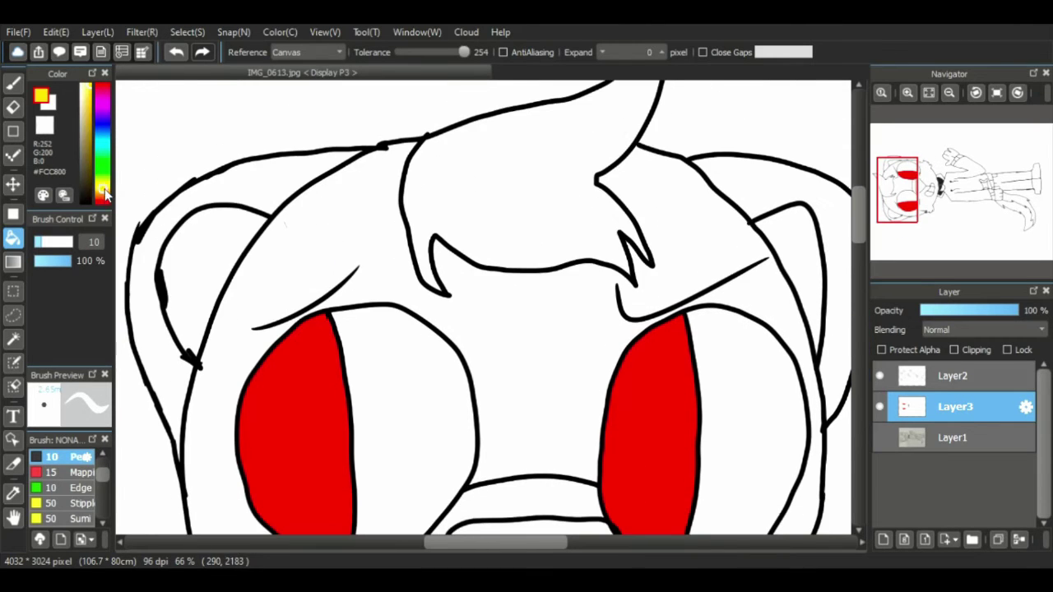
left_click_drag(104, 189, 103, 191)
mouse_move(100, 102)
left_mouse_down()
mouse_move(89, 95)
mouse_move(100, 119)
mouse_move(88, 118)
left_mouse_up()
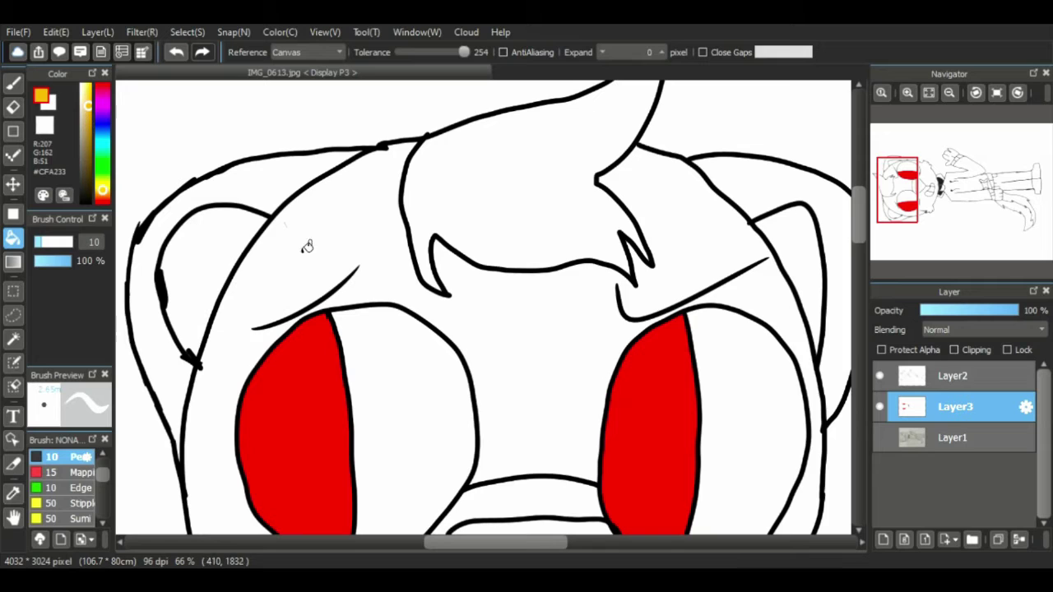
left_click(305, 242)
key("ctrl+z")
left_click(86, 99)
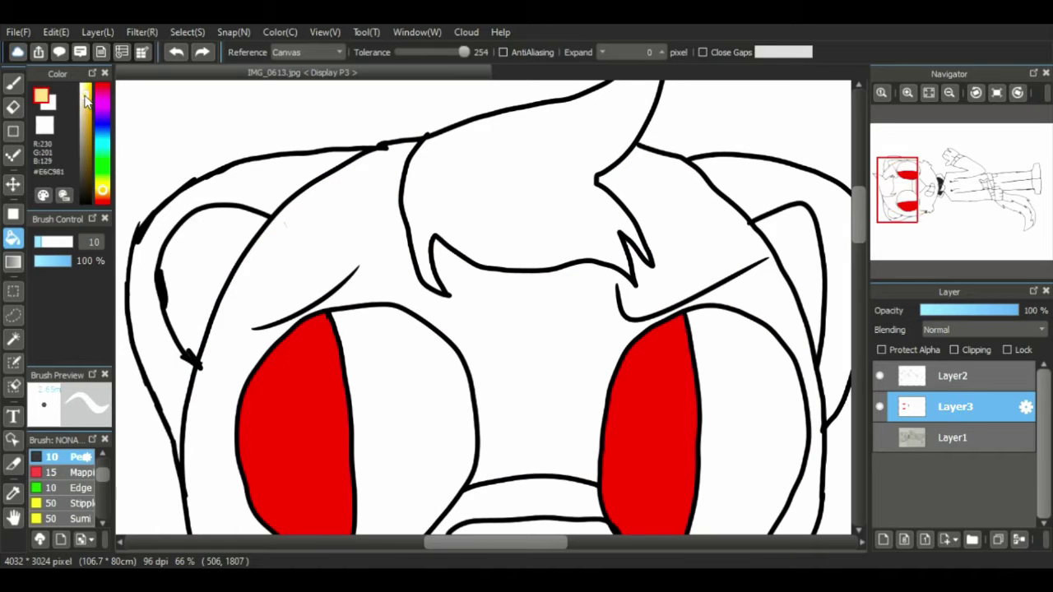
left_click(363, 249)
key("ctrl+z")
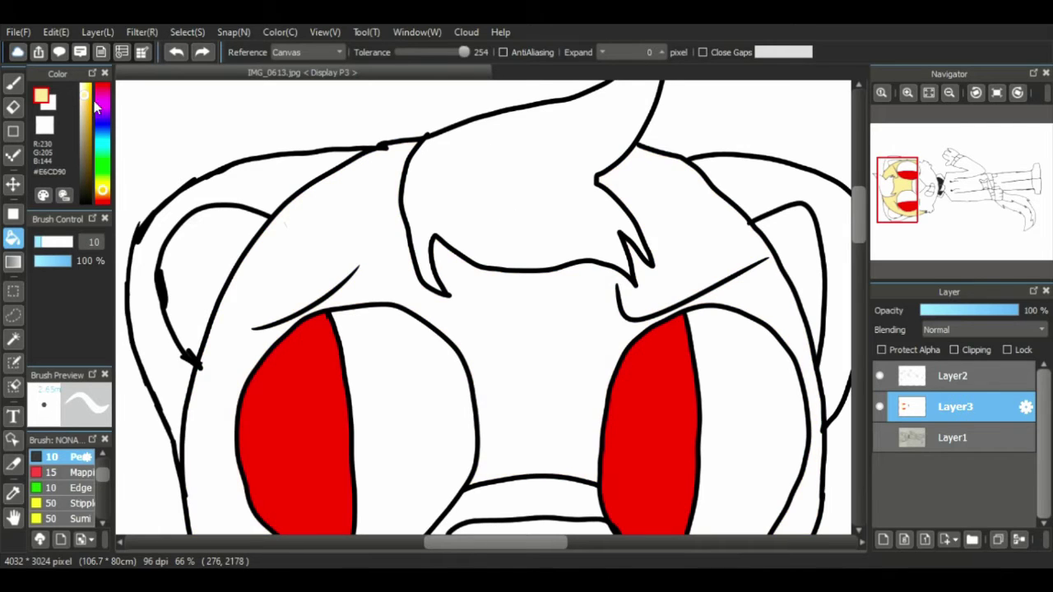
- Fill the head fur and the outer ears with sandy yellow #D9BE7A
left_click(90, 97)
left_click_drag(82, 96, 85, 102)
left_click(360, 200)
left_click_drag(857, 234, 846, 251)
left_click(153, 263)
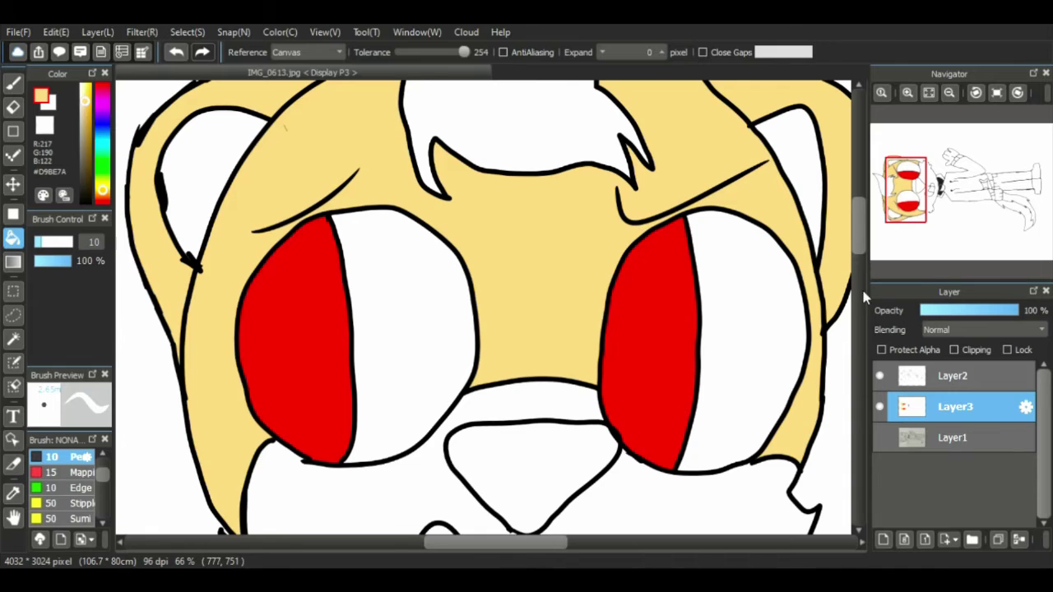
- Fill the muzzle and cheek area around the nose and mouth with pale yellow #E1C98D
scroll(859, 249, "down", 3)
mouse_move(87, 96)
left_mouse_down()
mouse_move(83, 106)
mouse_move(83, 97)
left_mouse_up()
left_click(310, 418)
left_click(310, 418)
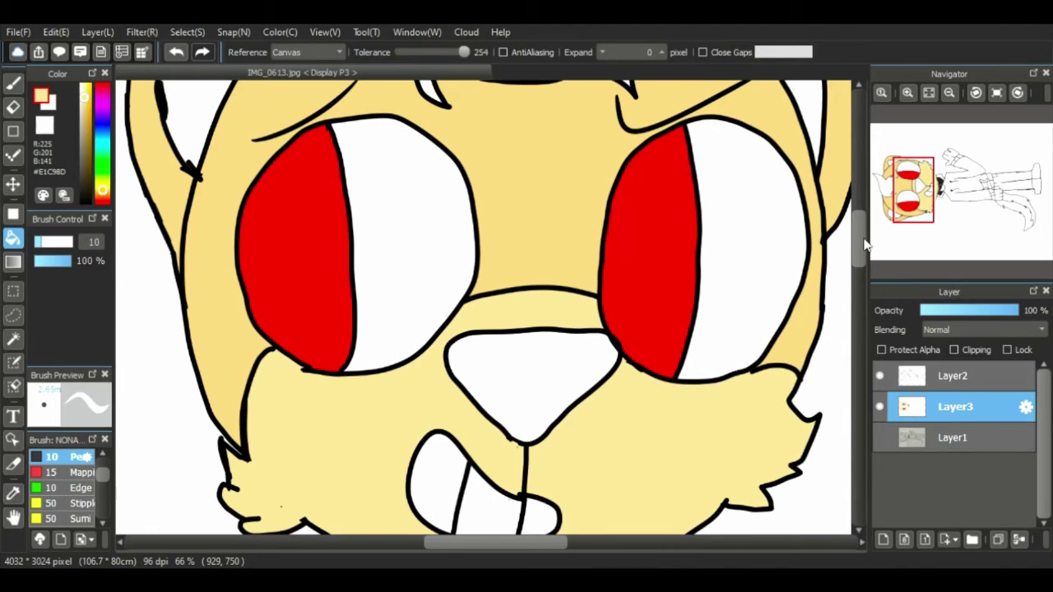
- Fill the nose with near-black #1E1E1E
scroll(860, 257, "down", 3)
left_click(459, 366, "alt")
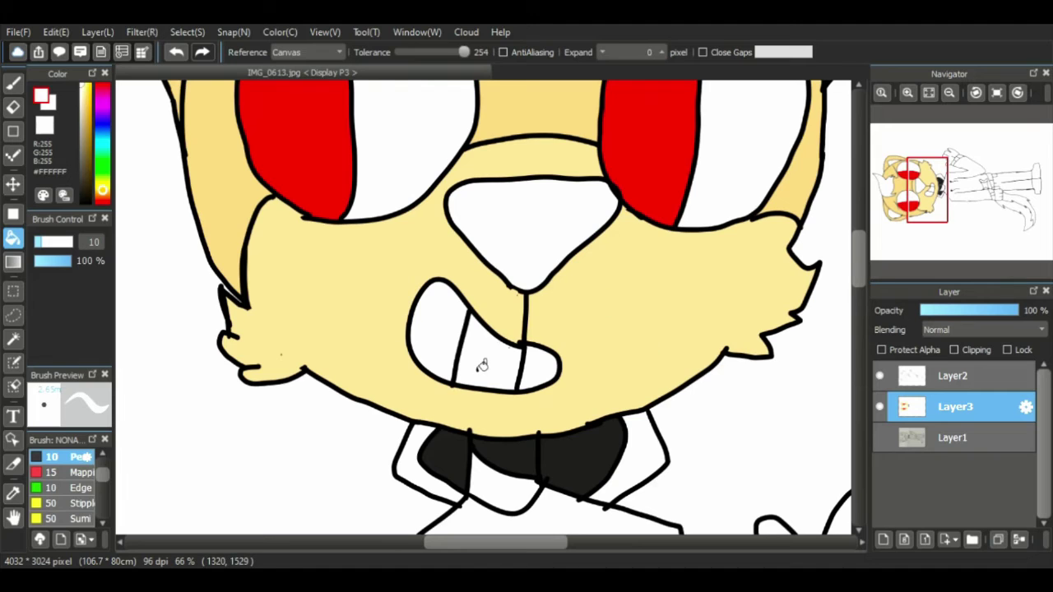
left_click_drag(95, 155, 79, 188)
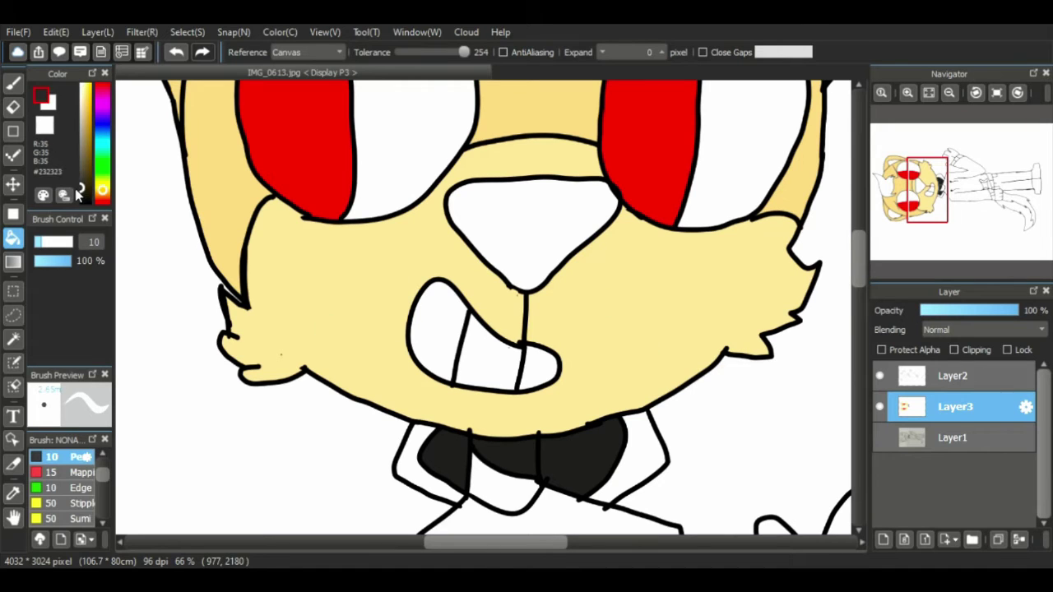
left_click(488, 210)
- Try filling the hair tuft with the eyes' red #FC1C00 and undo the fill
left_click_drag(861, 262, 861, 221)
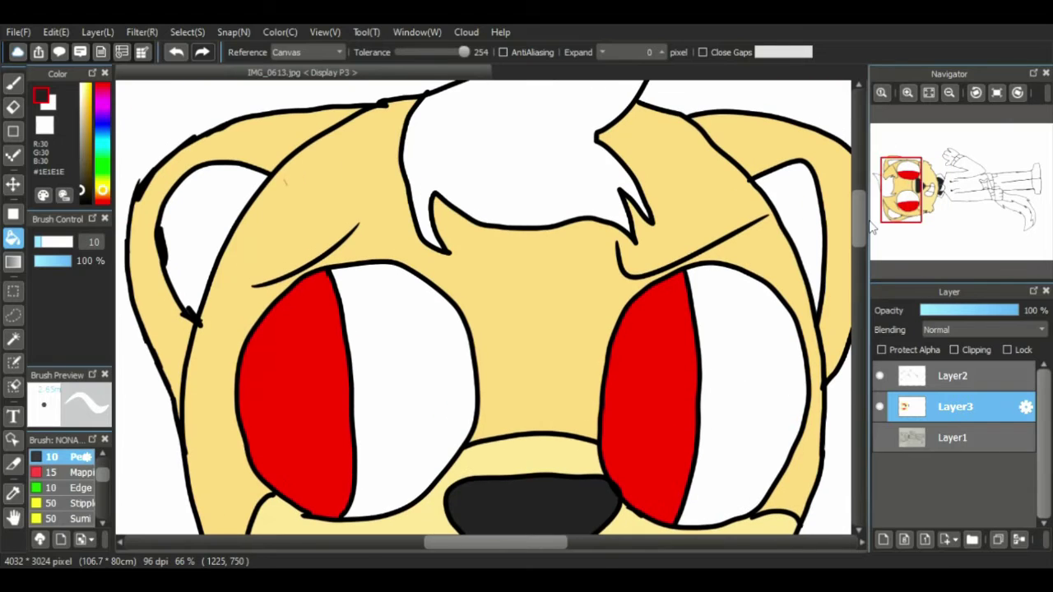
left_click(319, 392, "alt")
left_click(527, 210)
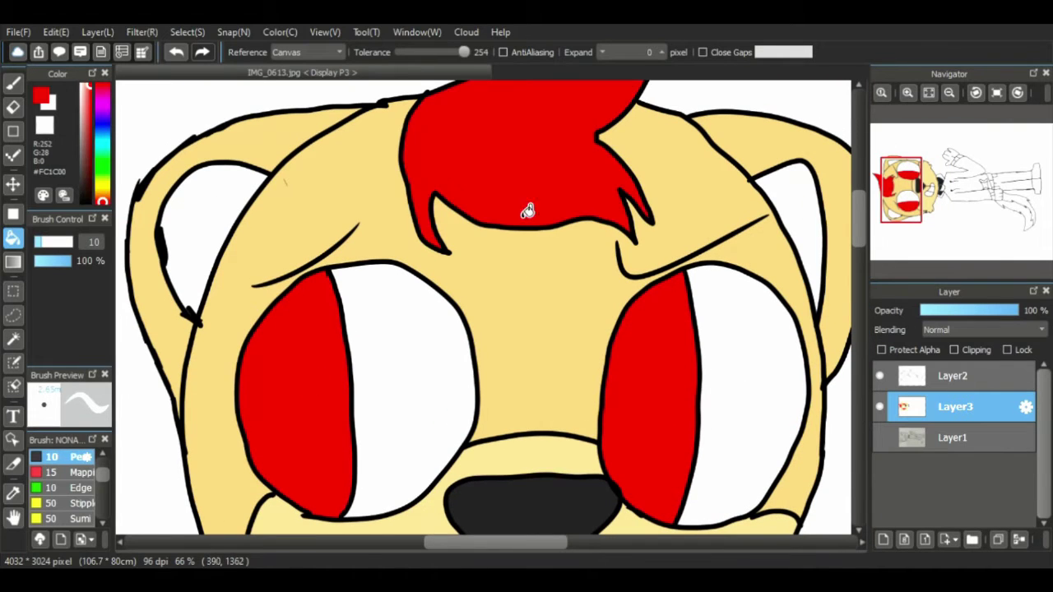
key("ctrl+z")
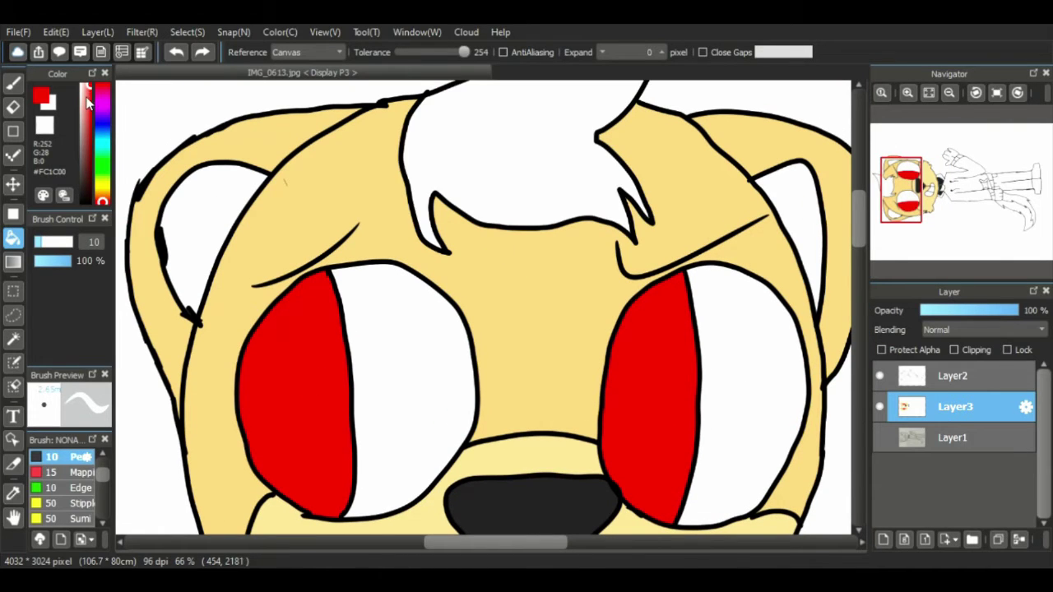
- Fill the hair tuft on the forehead with light yellow #FFF880
left_click_drag(86, 97, 84, 87)
left_click(103, 190)
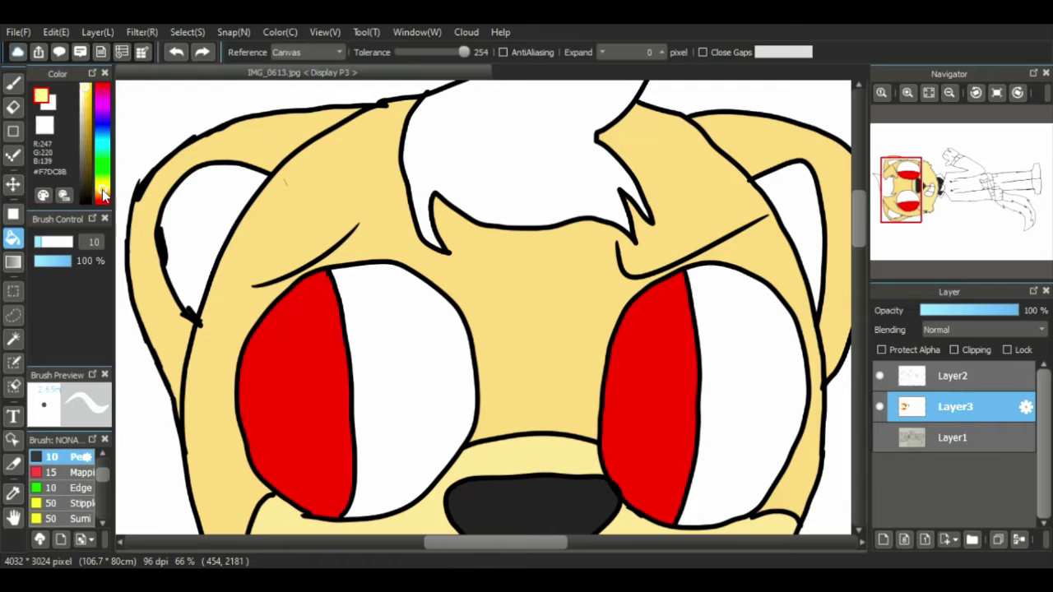
left_click(86, 91)
left_click(474, 169)
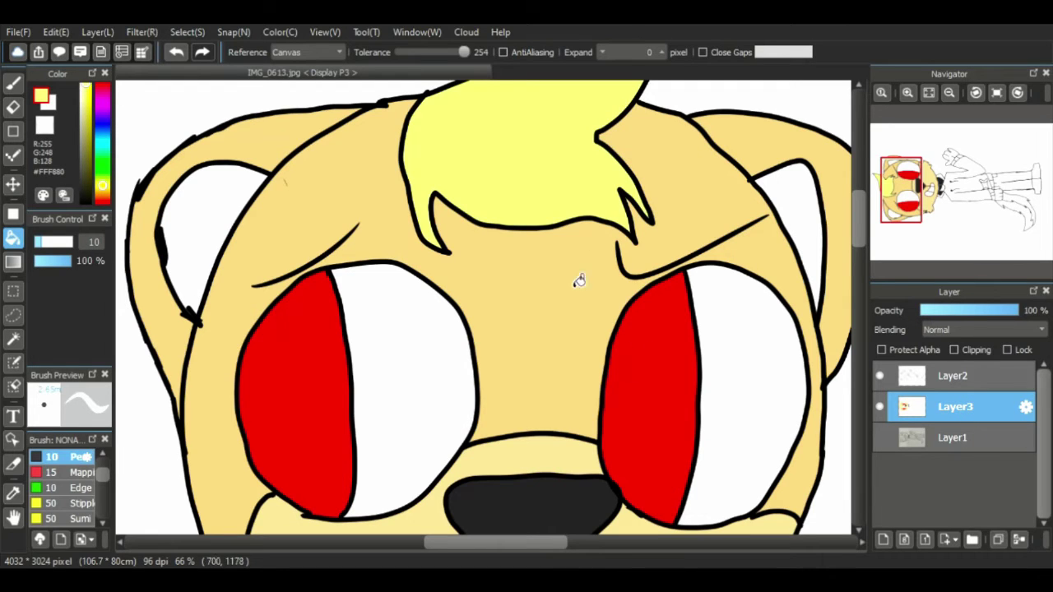
- Fill both inner ears with pale pink #FFD0D0
left_click(102, 86)
left_click(85, 89)
left_click(206, 240)
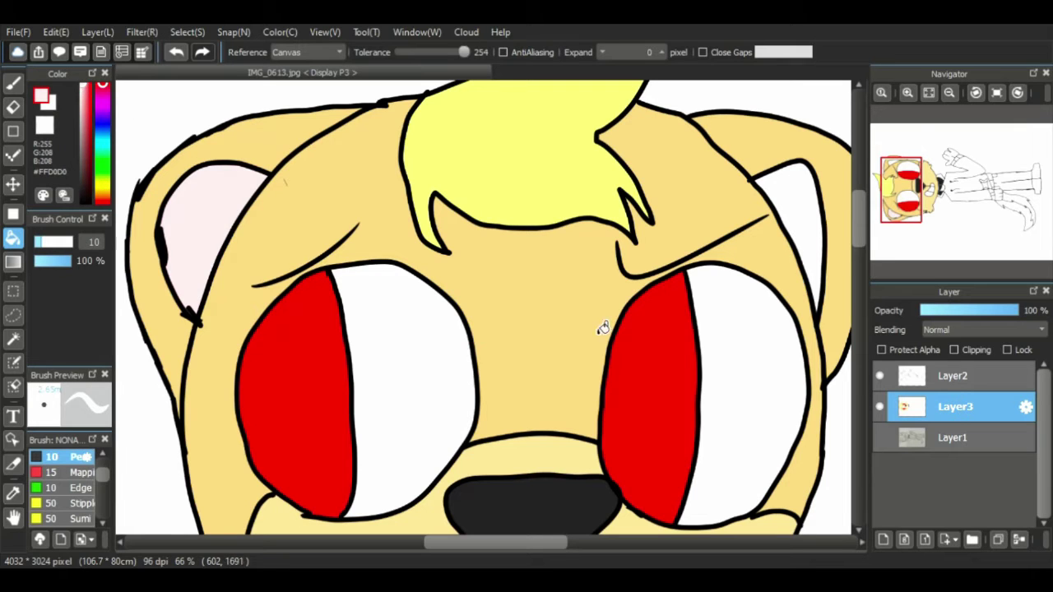
left_click(806, 242)
- Fill the hoodie body, both outer collar flaps and the raised arm's cuff sections with red #FF0000
left_click_drag(857, 226, 861, 305)
left_click(85, 86)
left_click(493, 266)
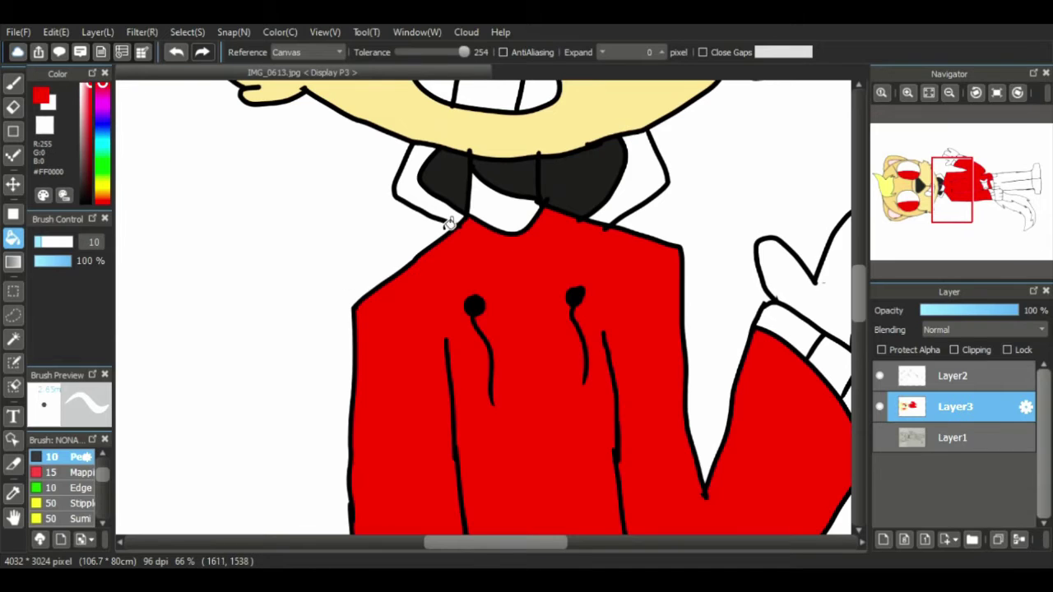
left_click(444, 219)
left_click(641, 207)
left_click(775, 352)
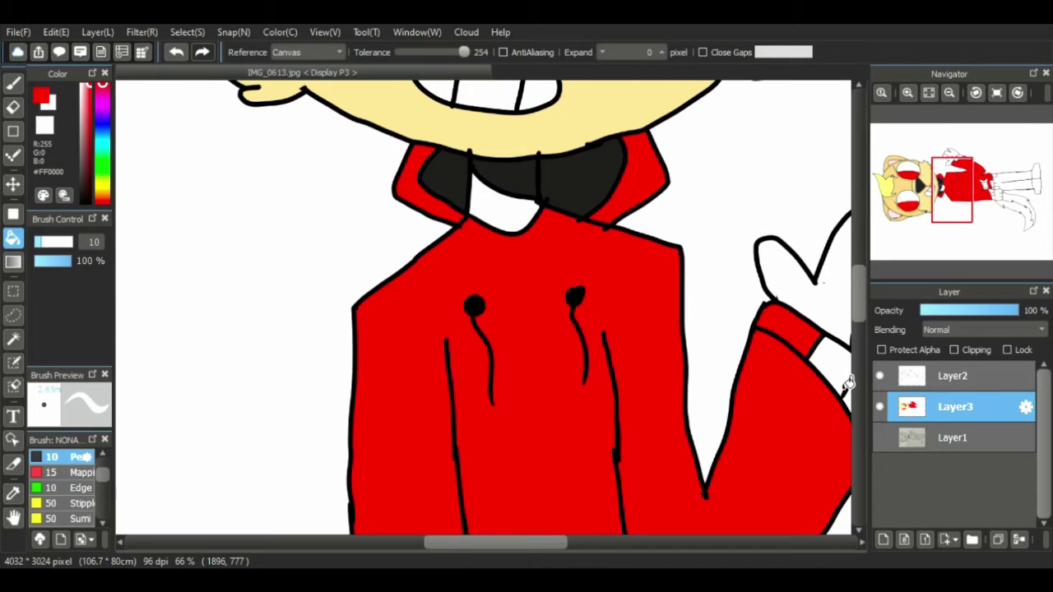
left_click(847, 383)
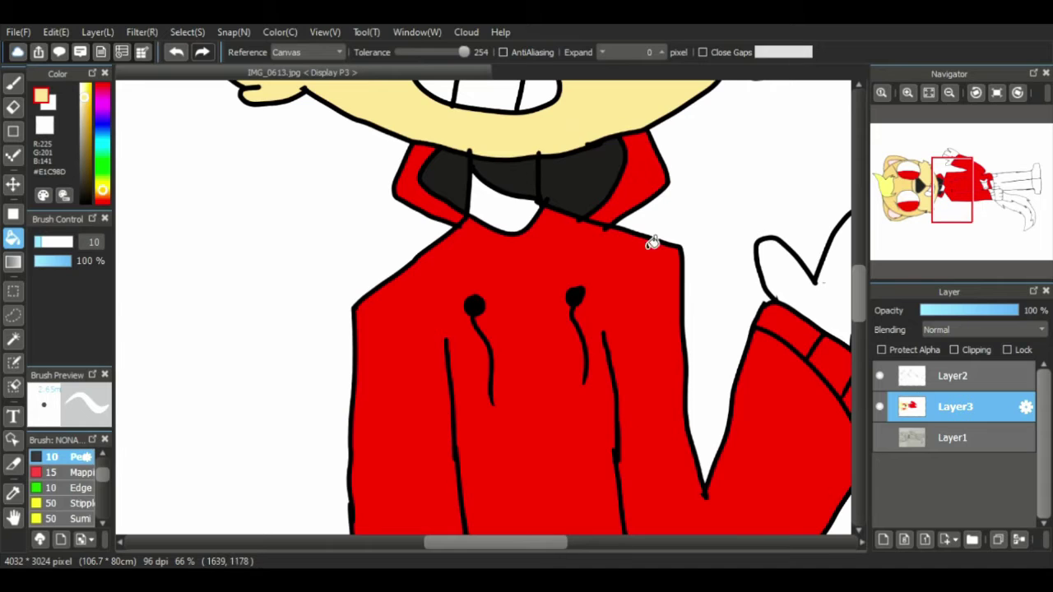
- Fill the neck, the raised hand and the lowered hand with the fur's sandy yellow #D9BE7A
scroll(859, 289, "up", 3)
left_click(514, 390)
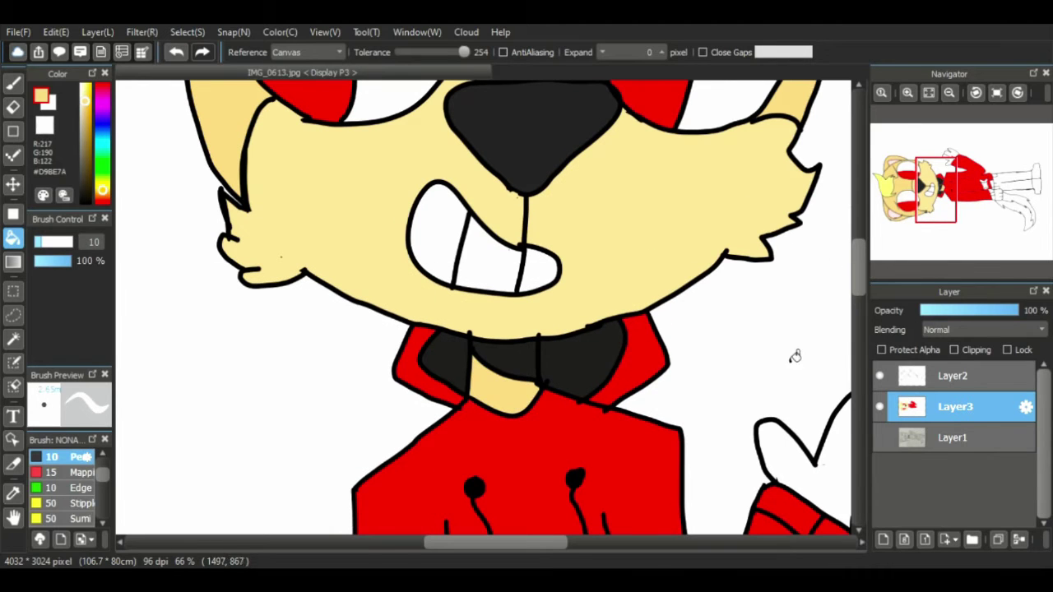
mouse_move(858, 287)
left_mouse_down()
mouse_move(858, 341)
mouse_move(858, 307)
left_mouse_up()
left_click_drag(944, 240, 962, 181)
left_click(662, 262)
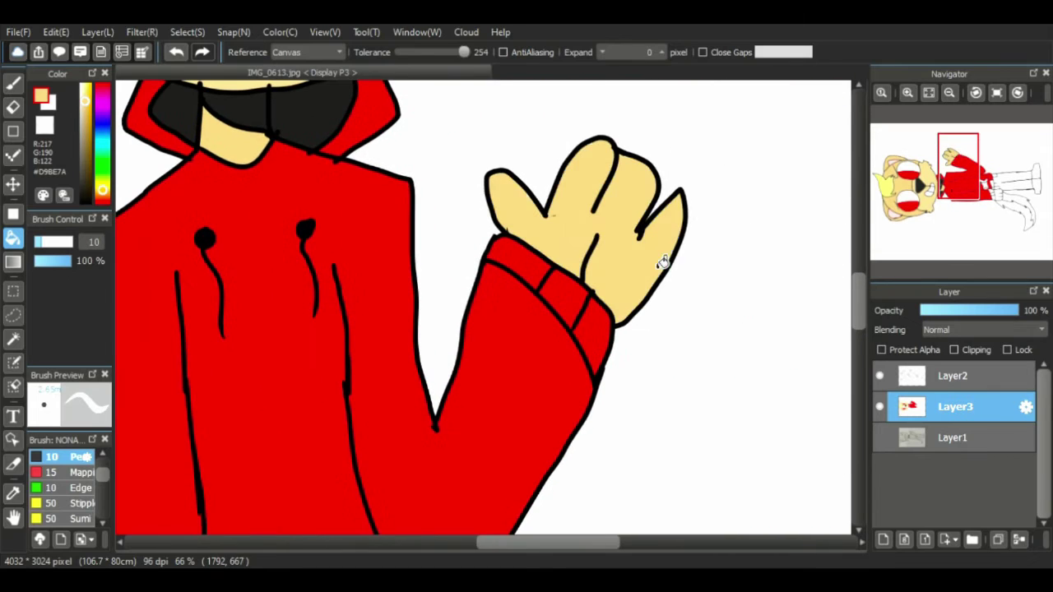
left_click_drag(951, 228, 995, 218)
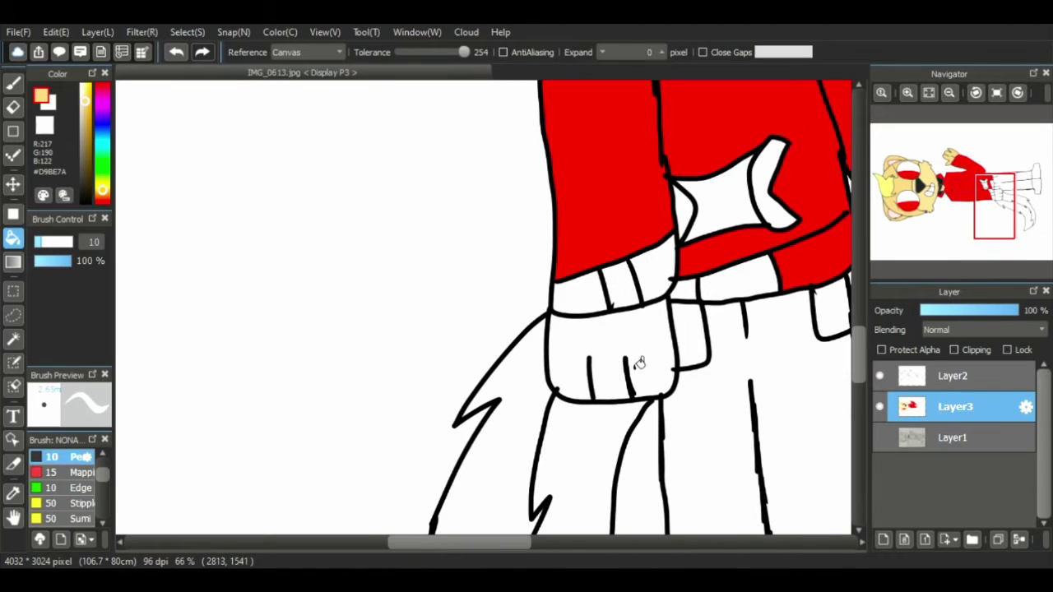
left_click(634, 360)
- Fill the tail's outer section with sandy yellow #D9BE7A and its inner section with paler yellow #E4CB8F
scroll(855, 384, "down", 3)
scroll(856, 384, "down", 1)
left_click(485, 346)
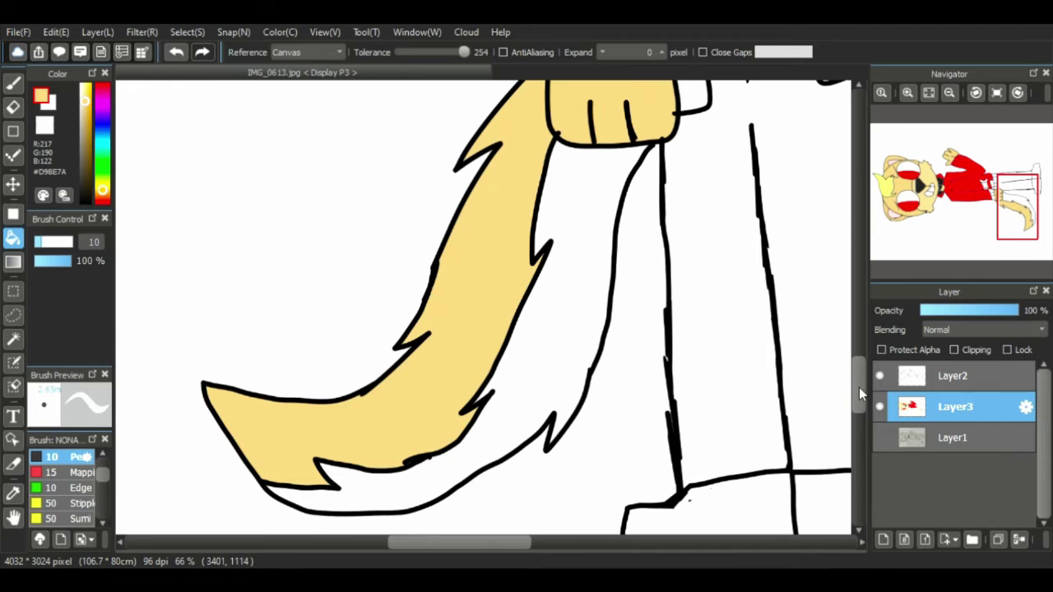
left_click(86, 100)
left_click(615, 372)
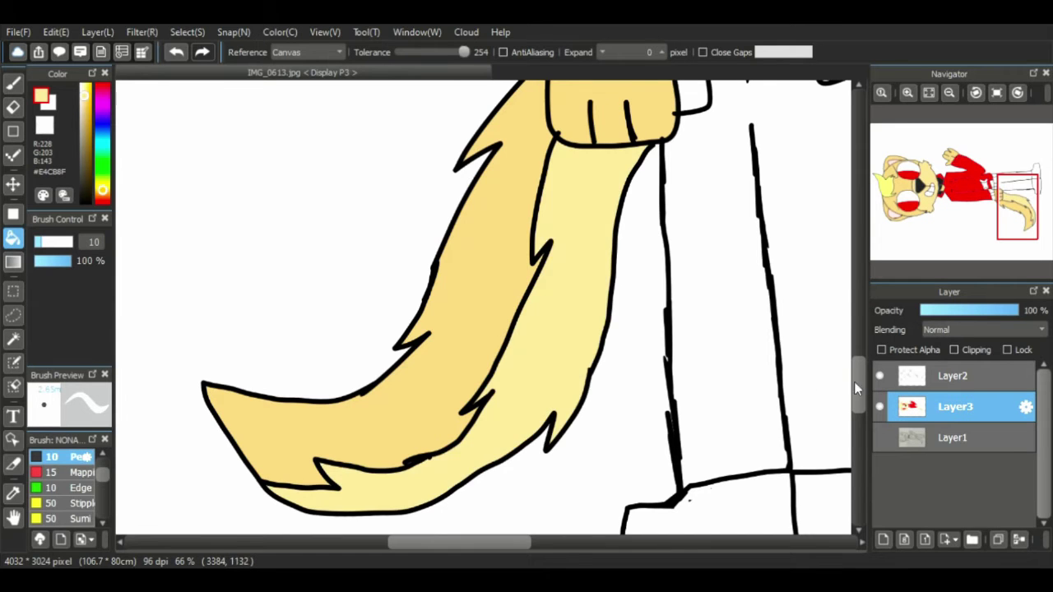
- Fill the remaining hoodie hem bands and the lowered arm's three cuff sections with red #FF0000
left_click_drag(1007, 222, 1004, 195)
right_click(472, 234)
left_click(431, 253)
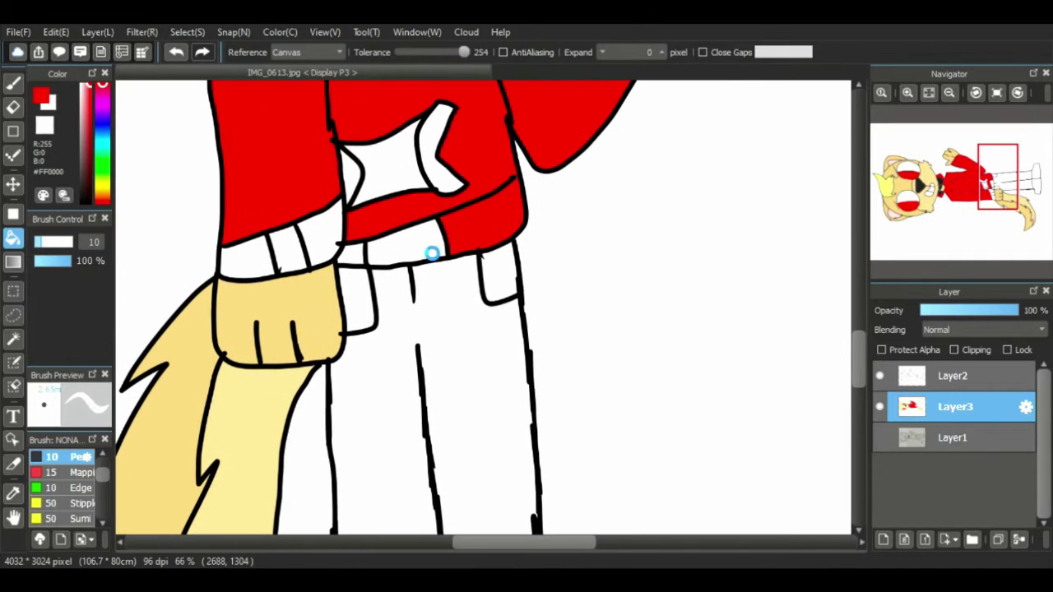
left_click(354, 261)
left_click(319, 247)
left_click(288, 250)
left_click(245, 259)
- Try filling parts of the hoodie pocket with red #FF0000 and darker red #E60000, and undo those fills
left_click(436, 155)
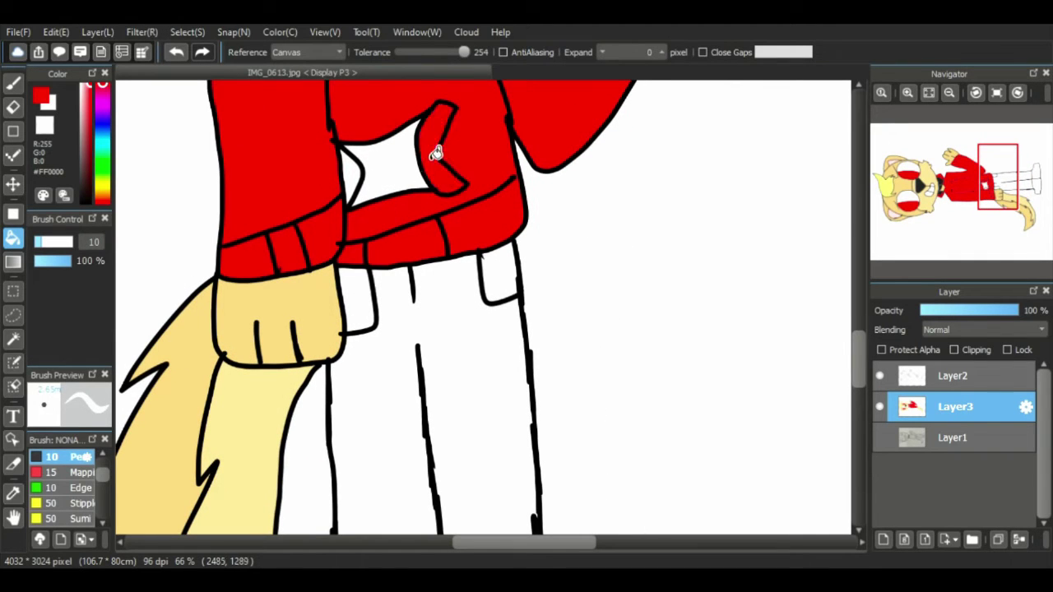
left_click(421, 194)
key("ctrl+z")
key("ctrl+z")
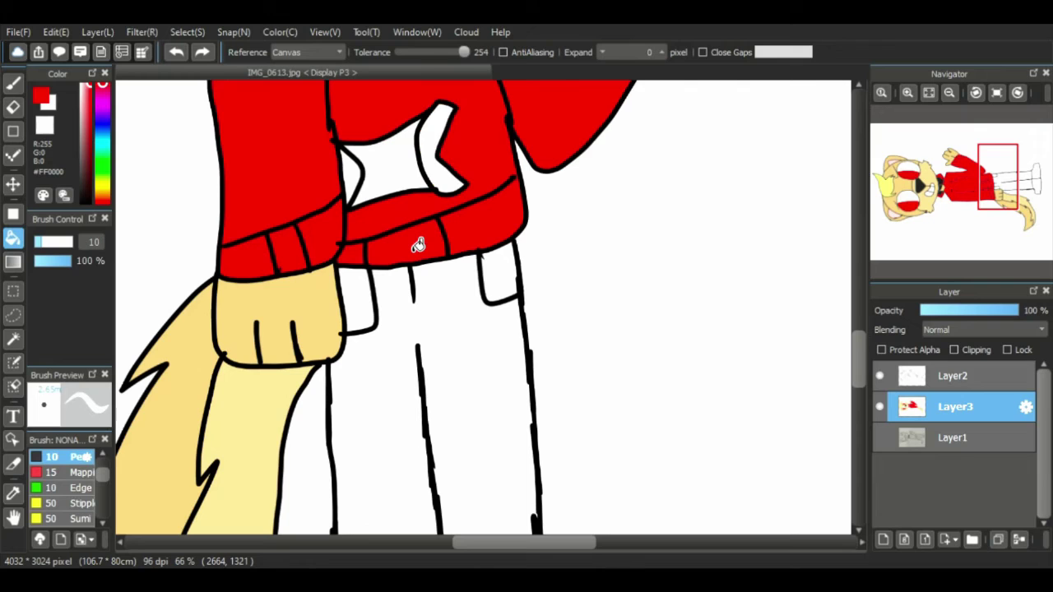
left_click(90, 97)
left_click(439, 157)
left_click(352, 177)
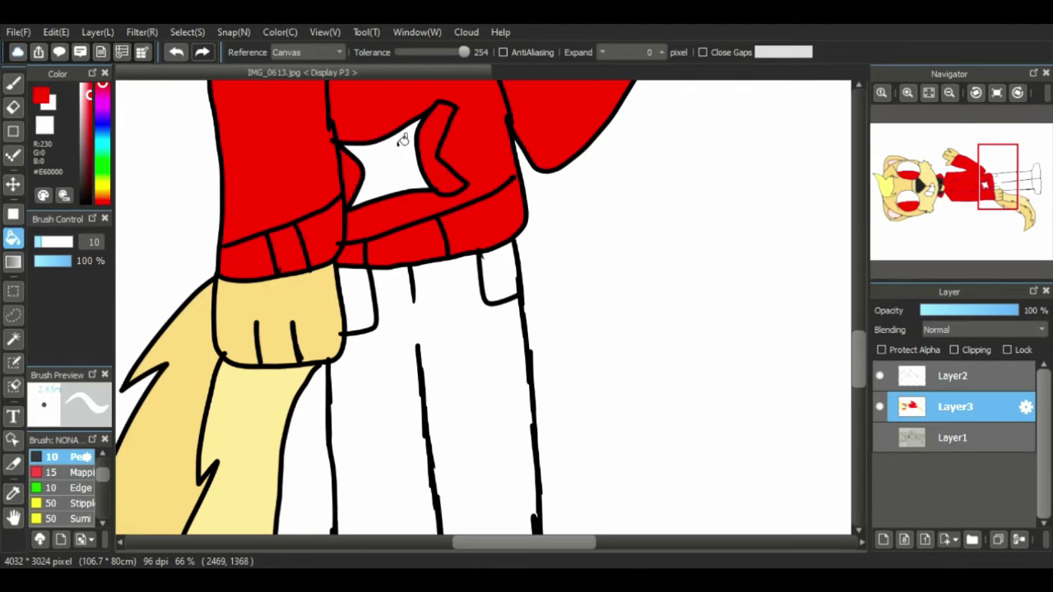
key("ctrl+z")
key("ctrl+z")
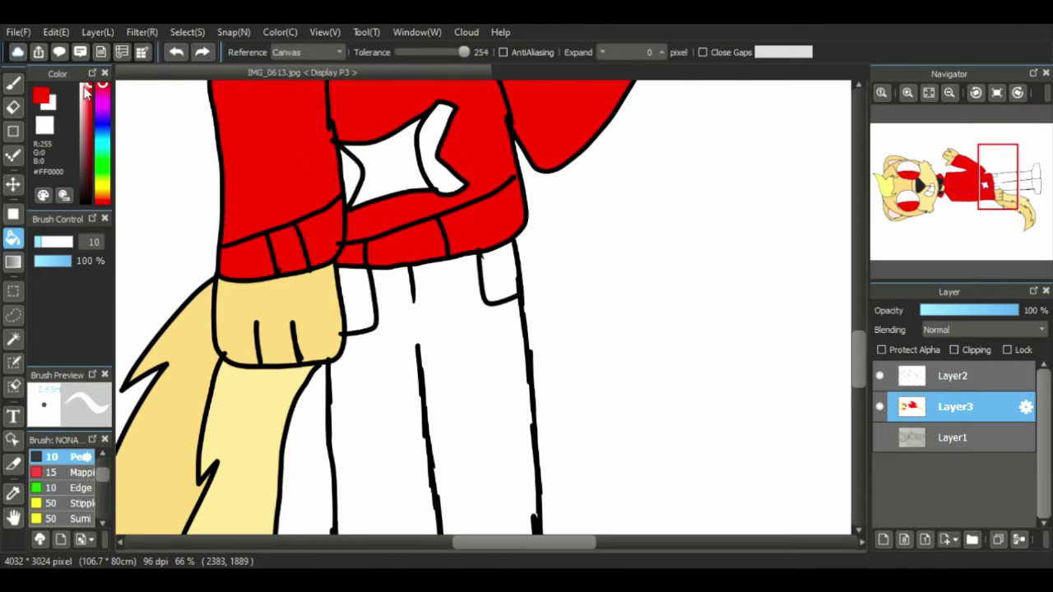
- Fill both side openings and the centre of the hoodie pocket with red #FF0000
left_click(89, 112)
left_click(439, 156)
left_click(352, 177)
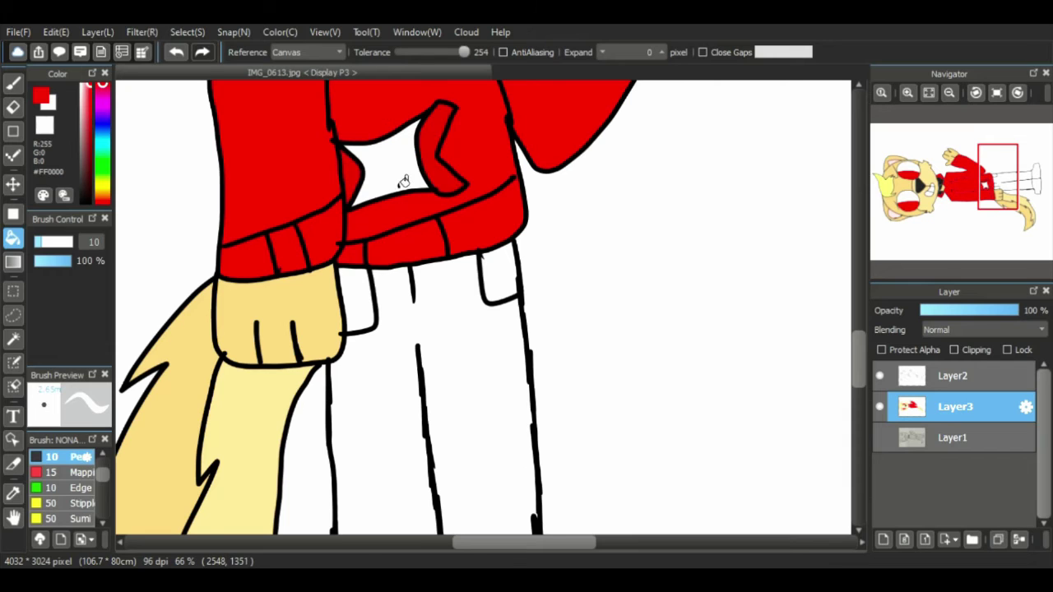
left_click(404, 181)
- Fill the trousers and both trouser pockets with mid grey #7A7A7A
mouse_move(858, 350)
left_mouse_down()
mouse_move(859, 296)
mouse_move(858, 369)
left_mouse_up()
left_click_drag(90, 127, 77, 140)
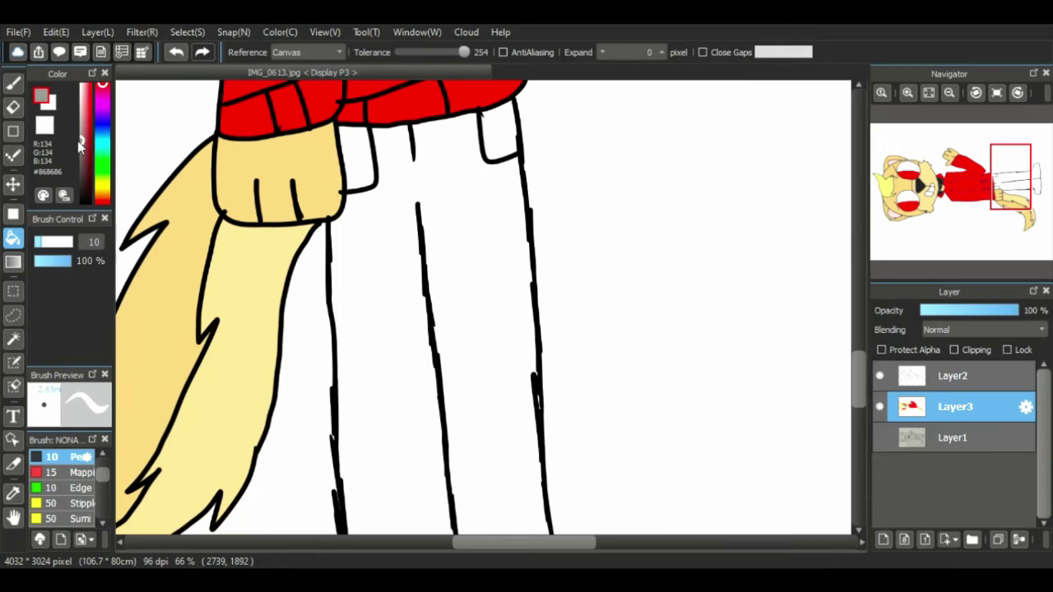
left_click(343, 262)
left_click(358, 165)
left_click(504, 140)
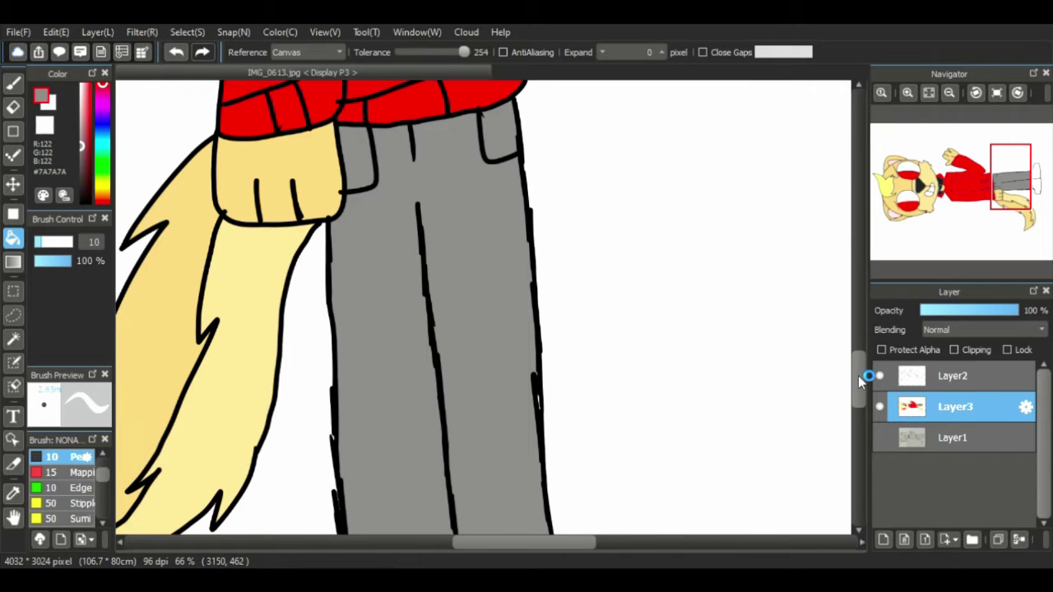
- Fill both shoes with dark grey #414141
left_click_drag(858, 380, 858, 415)
left_click(81, 173)
left_click(387, 333)
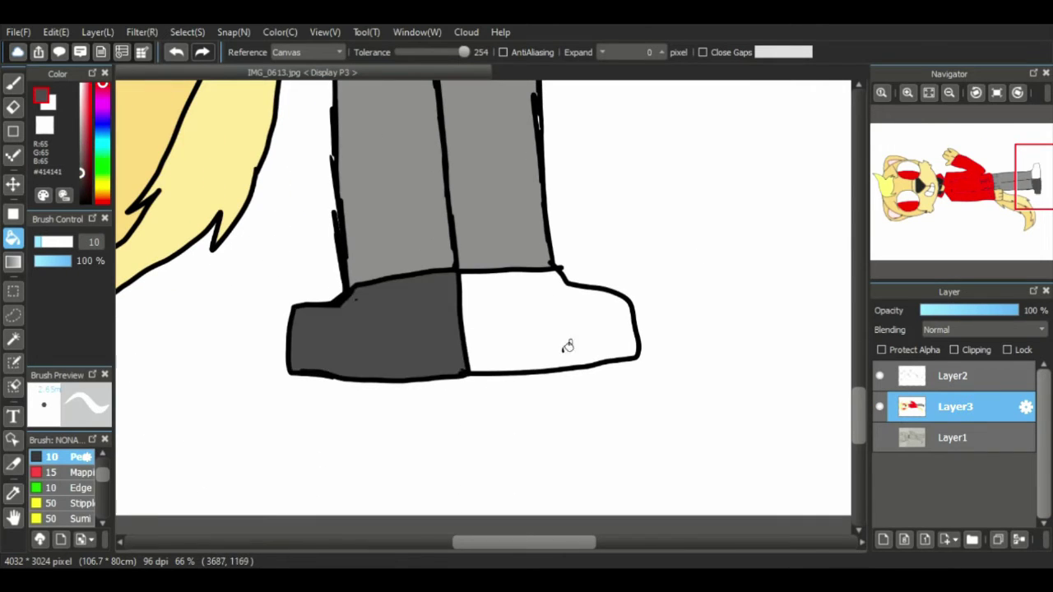
left_click(541, 340)
left_click(12, 82)
left_click(954, 376)
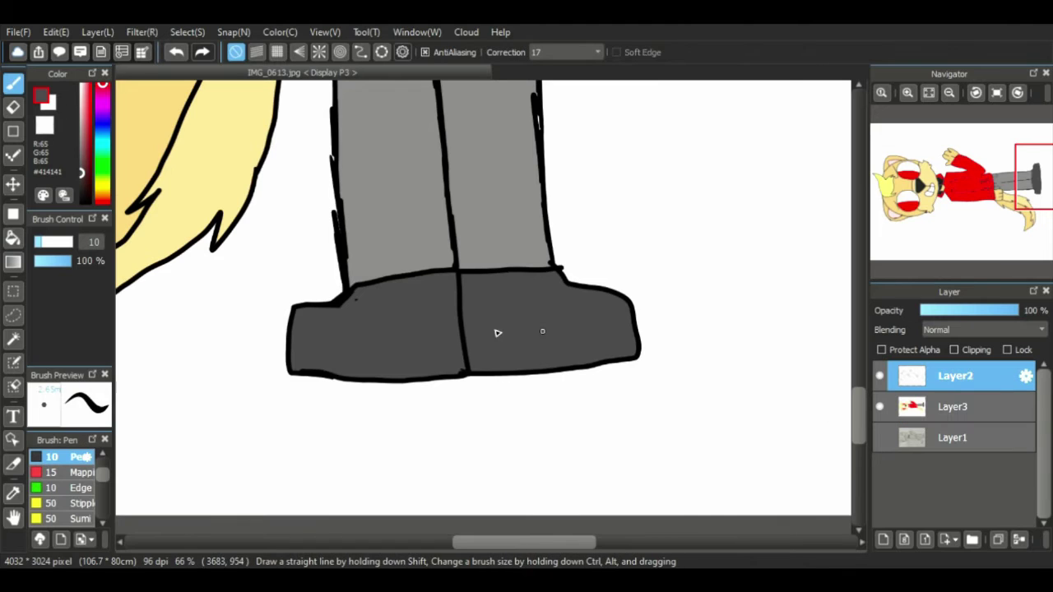
left_click(12, 107)
left_click(954, 406)
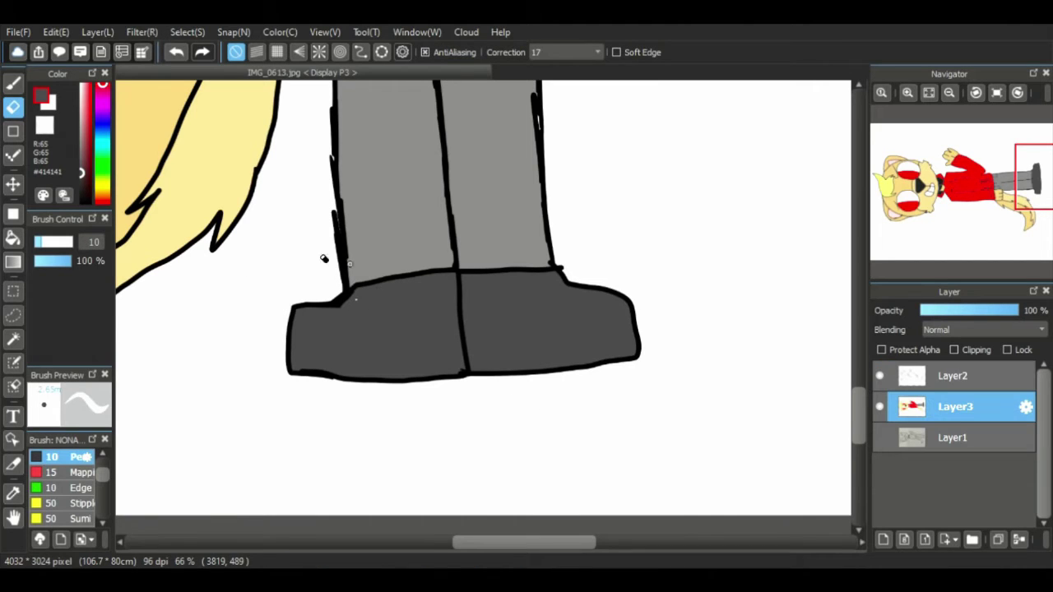
key("b")
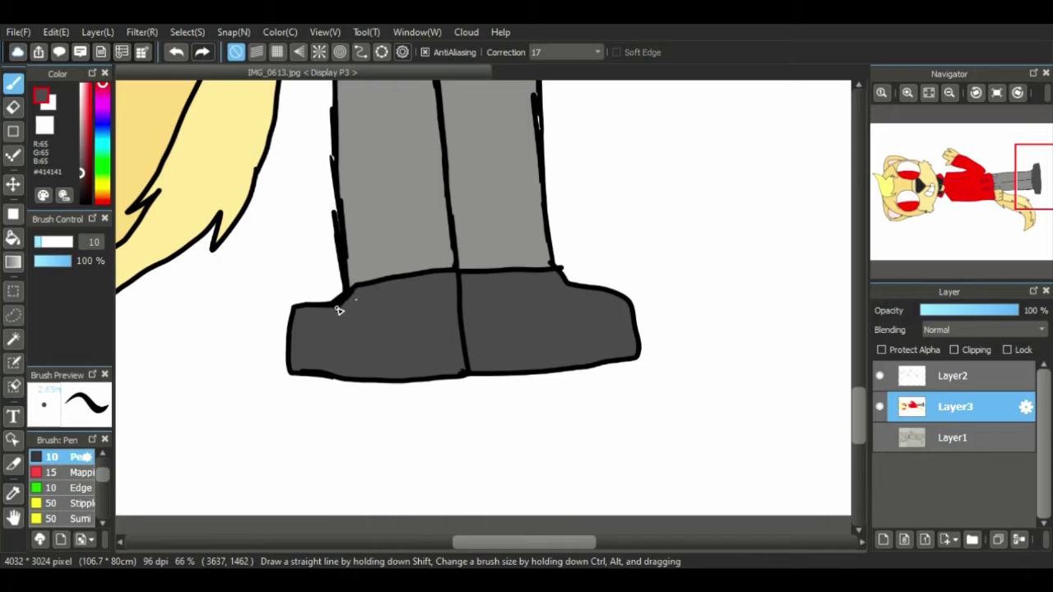
- Examine the flat colours across the whole character, from the head down to the shoes
left_click_drag(864, 398, 864, 212)
left_click(948, 93)
left_click(948, 93)
left_click(948, 92)
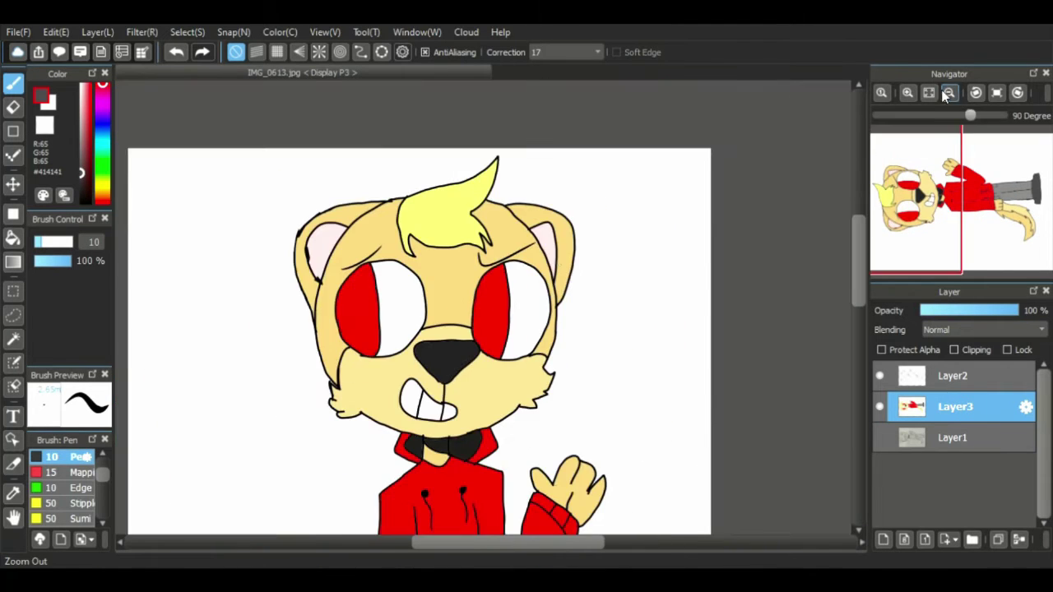
left_click(12, 516)
left_click_drag(434, 349, 547, 37)
left_click_drag(538, 247, 431, 168)
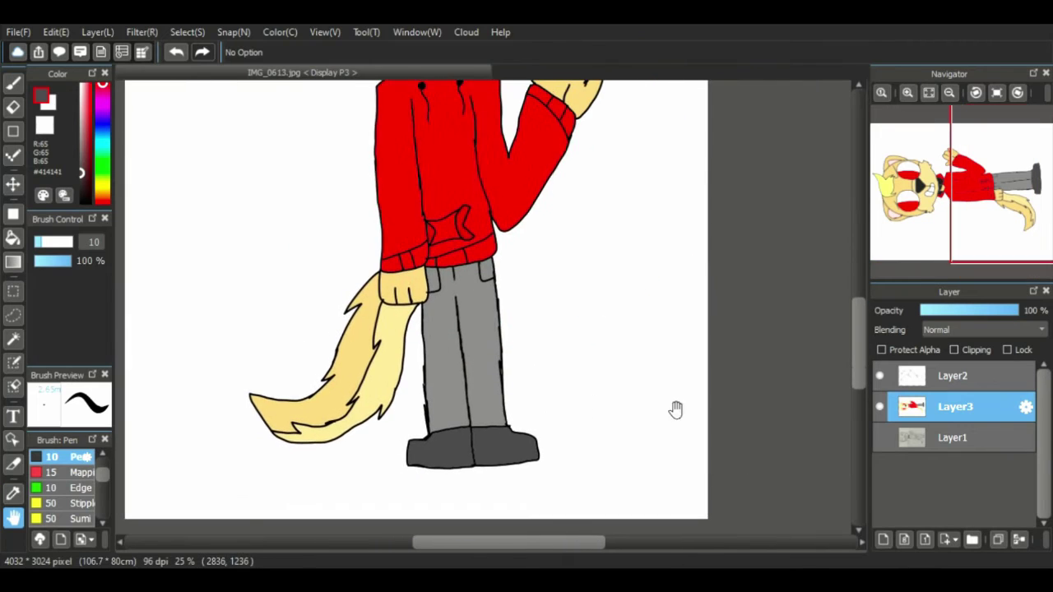
left_click_drag(573, 252, 690, 588)
- Shade the jaw line and cheek tuft on the left of the face with tan #D5BA78 at brush size 19
left_click(908, 92)
left_click(908, 93)
left_click(908, 93)
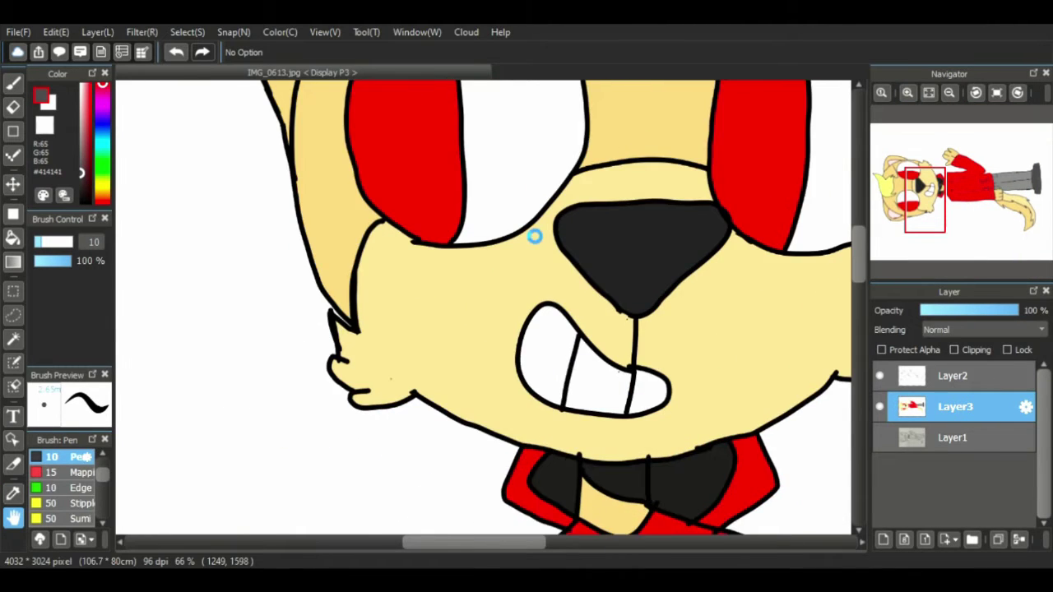
left_click_drag(536, 237, 505, 254)
right_click(363, 267)
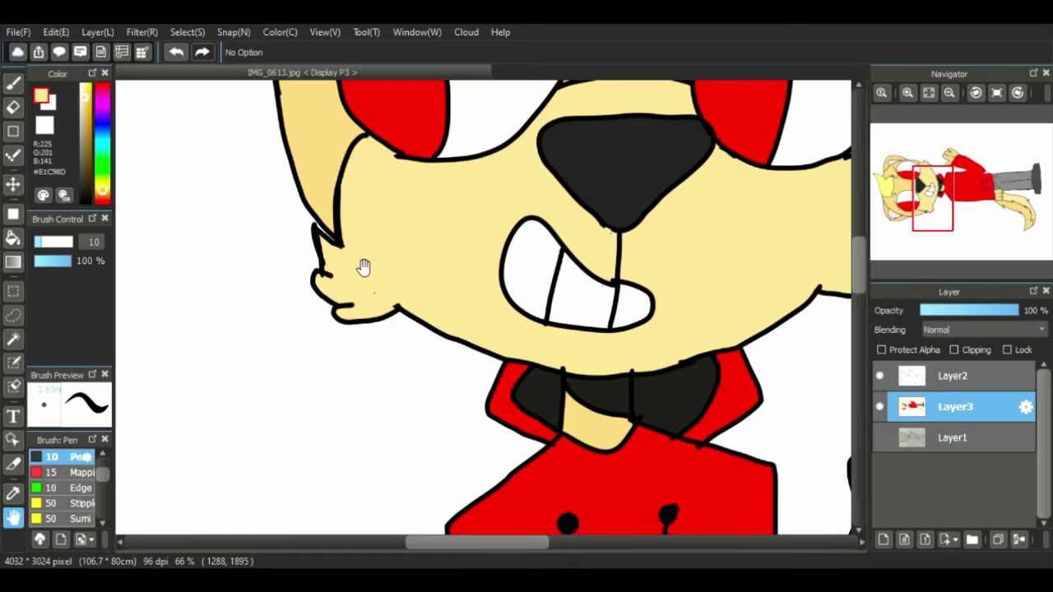
left_click(85, 102)
left_click(12, 83)
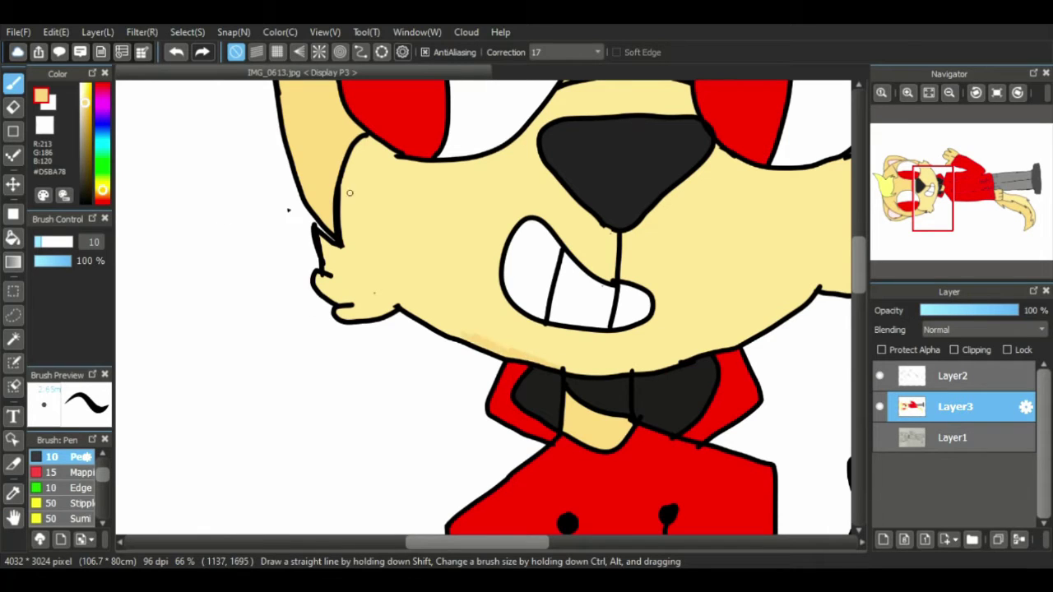
left_click(908, 93)
left_click(49, 242)
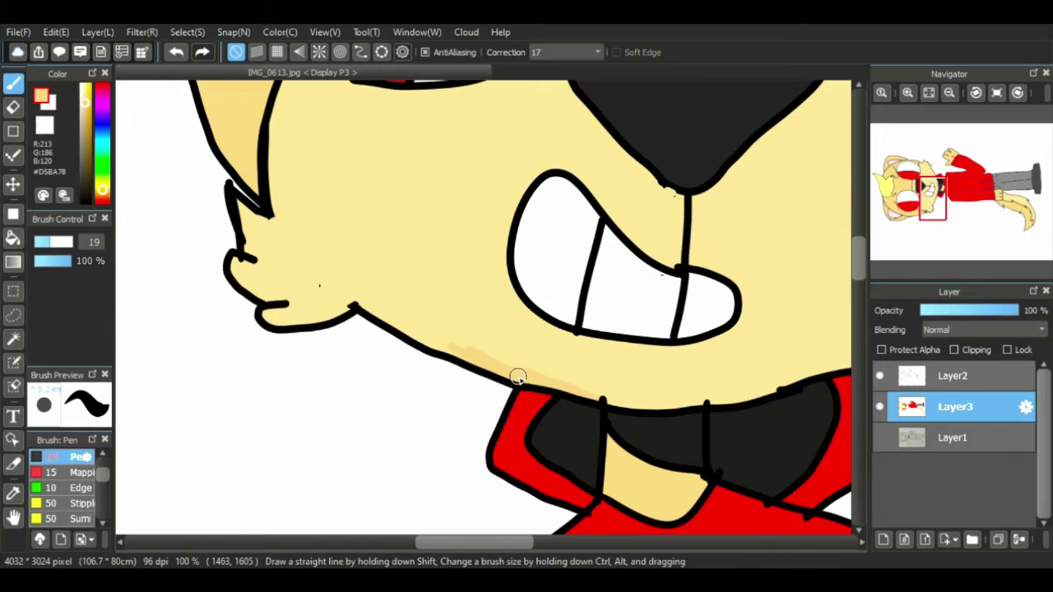
mouse_move(517, 376)
left_mouse_down()
mouse_move(378, 313)
mouse_move(268, 316)
mouse_move(287, 320)
mouse_move(234, 272)
mouse_move(247, 233)
left_mouse_up()
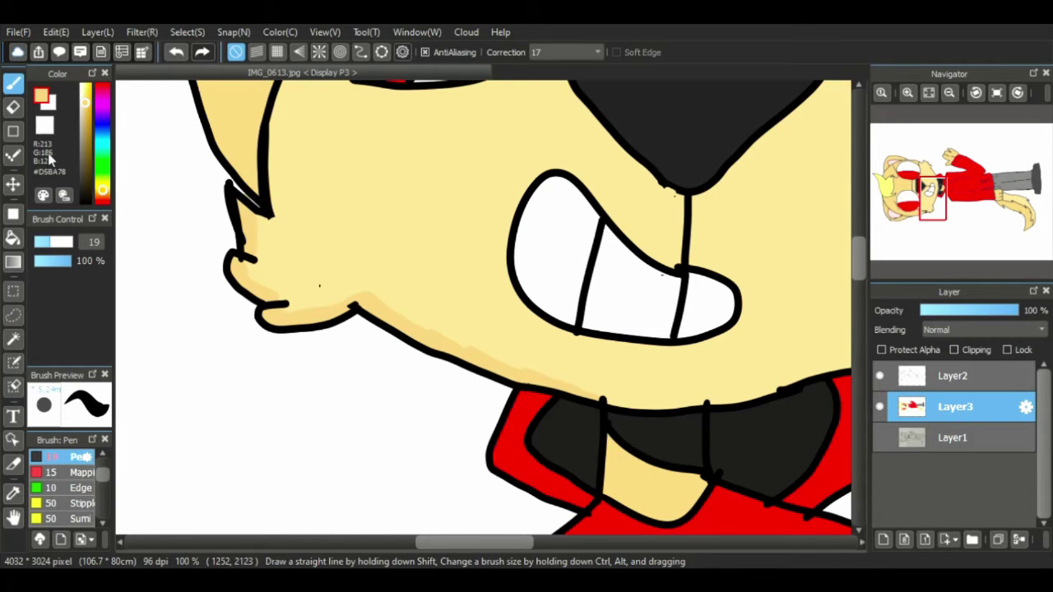
- Shade the left edge of the head from the cheek up past the eye, plus the ear's lower tip, with #CAAD65
key("e")
left_click_drag(859, 259, 861, 236)
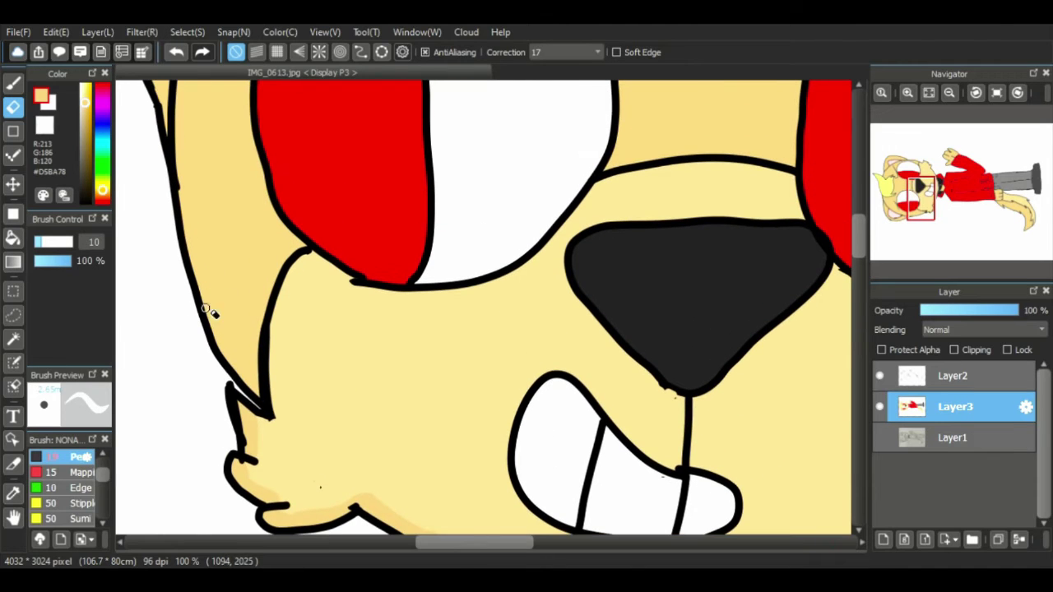
left_click(87, 108)
key("b")
mouse_move(244, 366)
left_mouse_down()
mouse_move(211, 285)
mouse_move(235, 363)
mouse_move(214, 317)
mouse_move(192, 201)
left_mouse_up()
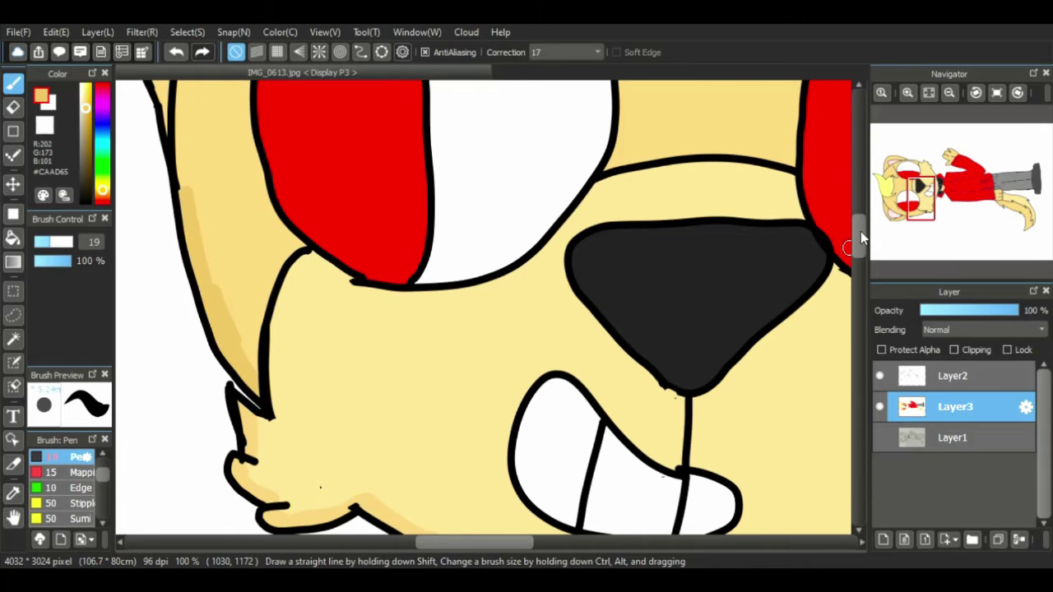
left_click_drag(860, 236, 860, 211)
mouse_move(198, 409)
left_mouse_down()
mouse_move(176, 395)
mouse_move(161, 327)
left_mouse_up()
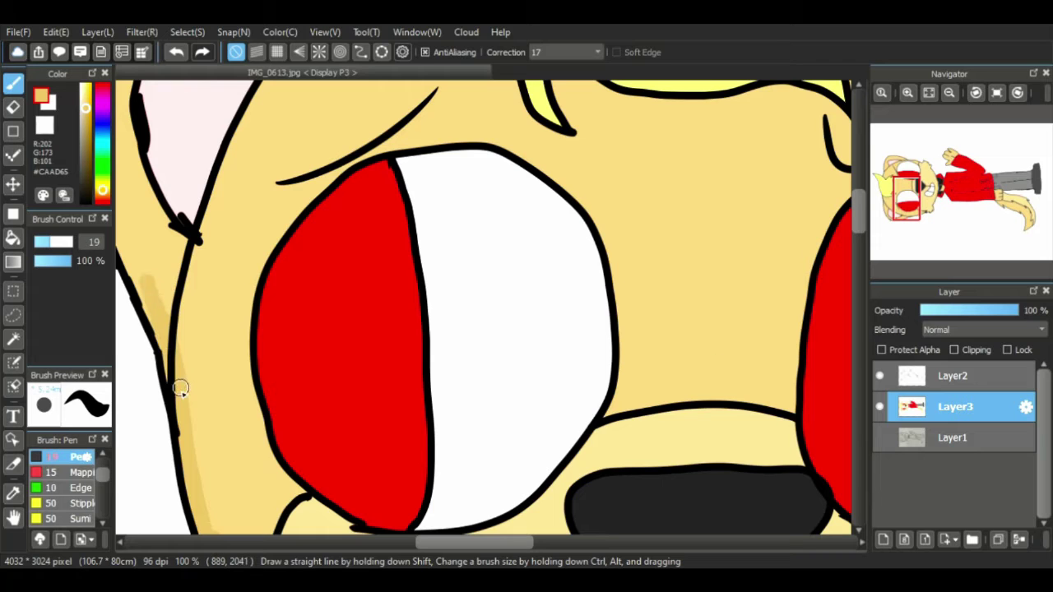
mouse_move(180, 388)
left_mouse_down()
mouse_move(198, 244)
mouse_move(179, 347)
left_mouse_up()
- Extend the #CAAD65 shading along the left ear's outer side and along the head's edge up to the hair
left_click(14, 517)
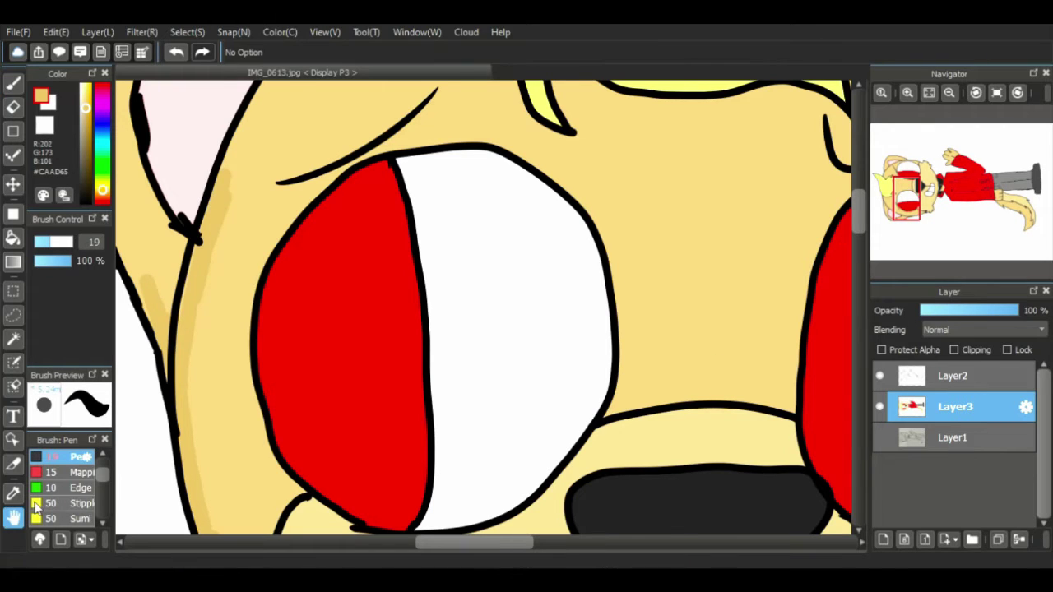
left_click_drag(216, 294, 381, 376)
key("b")
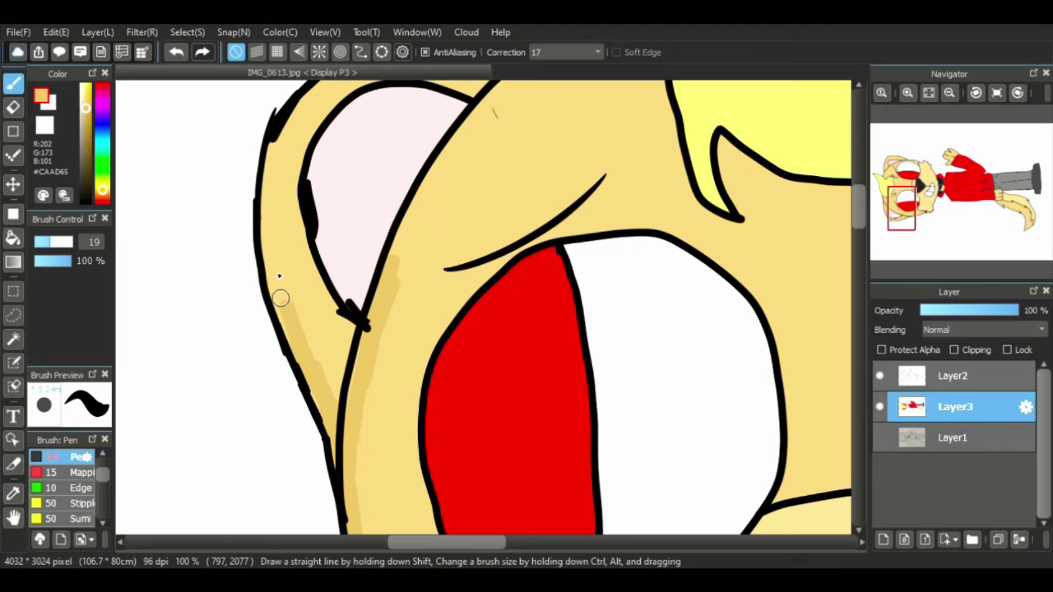
mouse_move(280, 298)
left_mouse_down()
mouse_move(266, 200)
mouse_move(273, 115)
mouse_move(304, 97)
left_mouse_up()
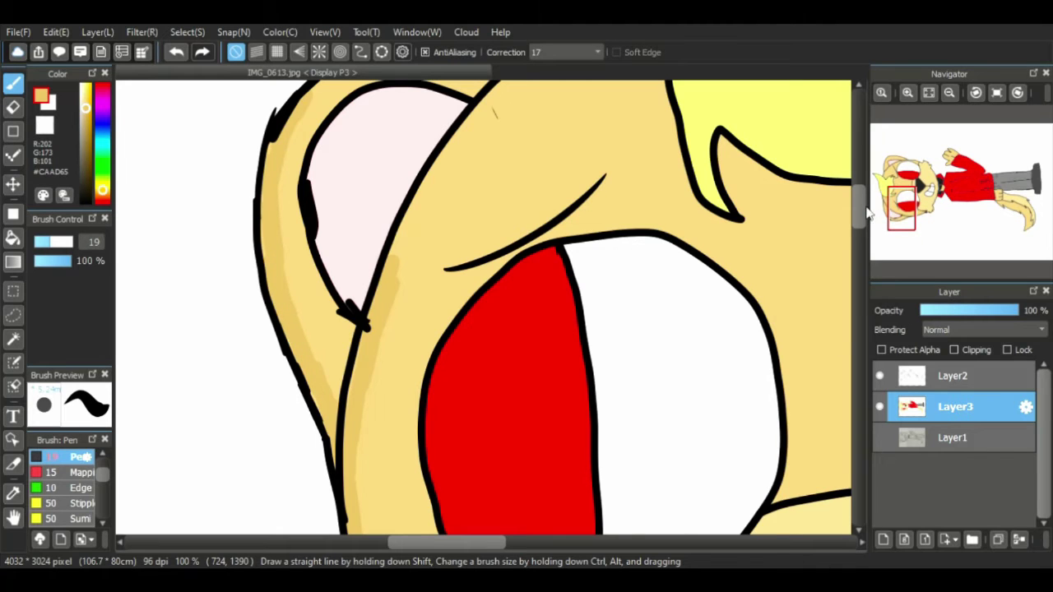
scroll(865, 214, "up", 3)
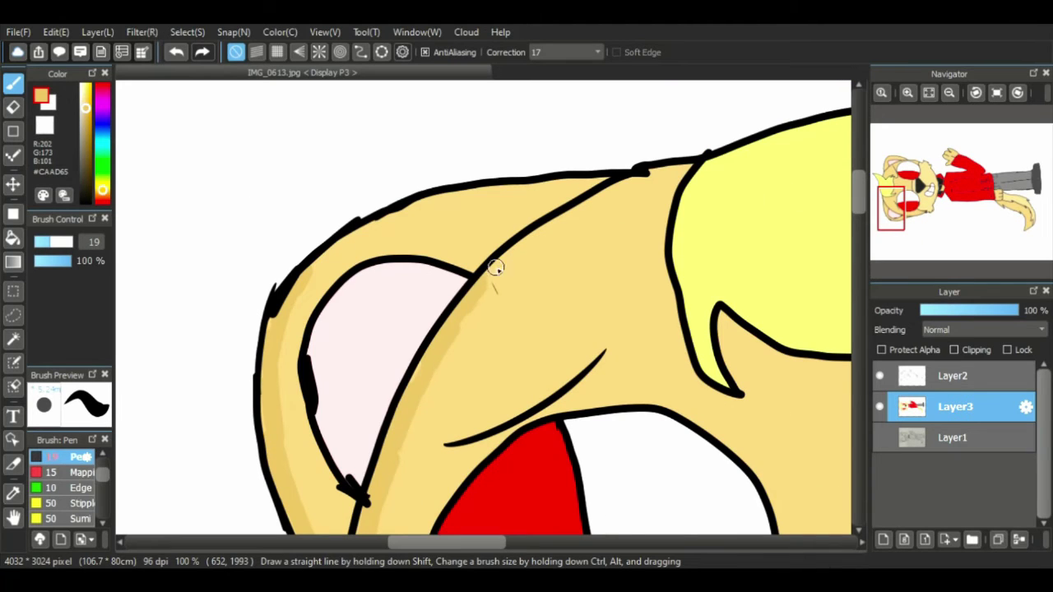
mouse_move(495, 267)
left_mouse_down()
mouse_move(519, 247)
mouse_move(491, 279)
mouse_move(566, 217)
mouse_move(647, 176)
left_mouse_up()
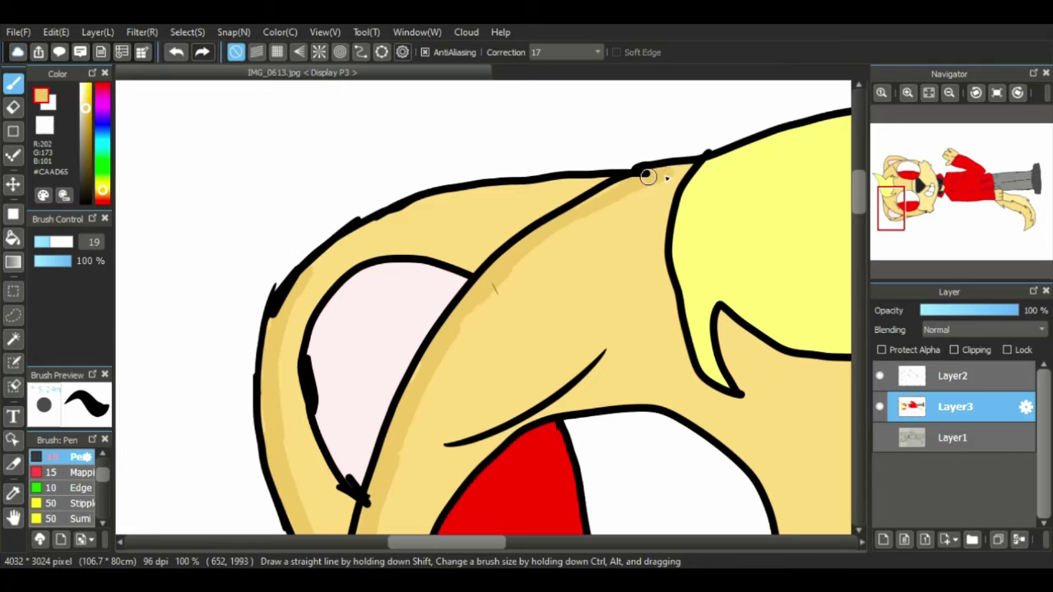
- Erase the stray short line beside the left ear on Layer2
left_click(529, 322, "alt")
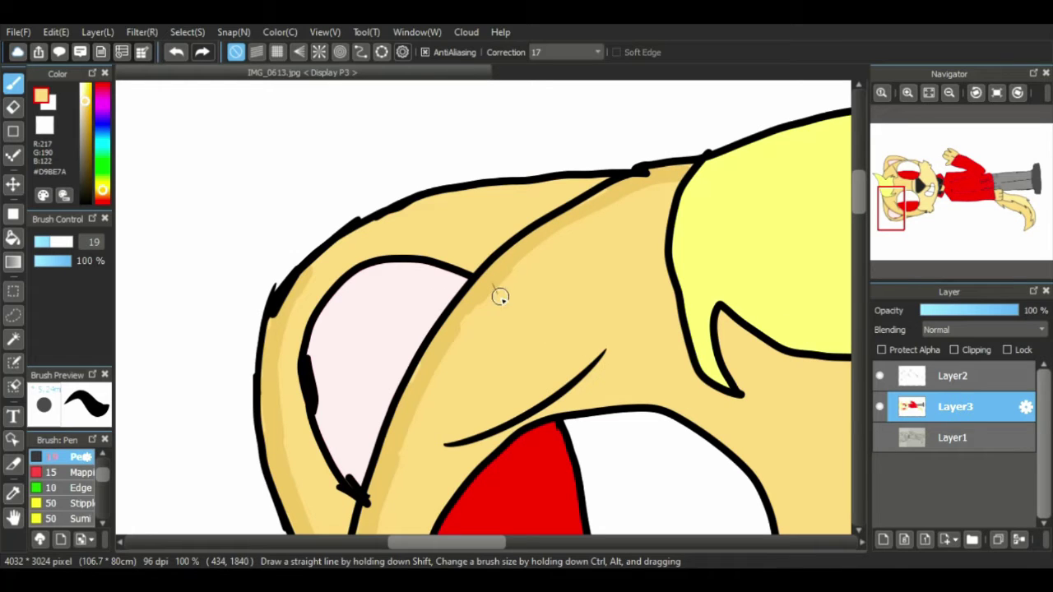
left_click(952, 375)
left_click(13, 107)
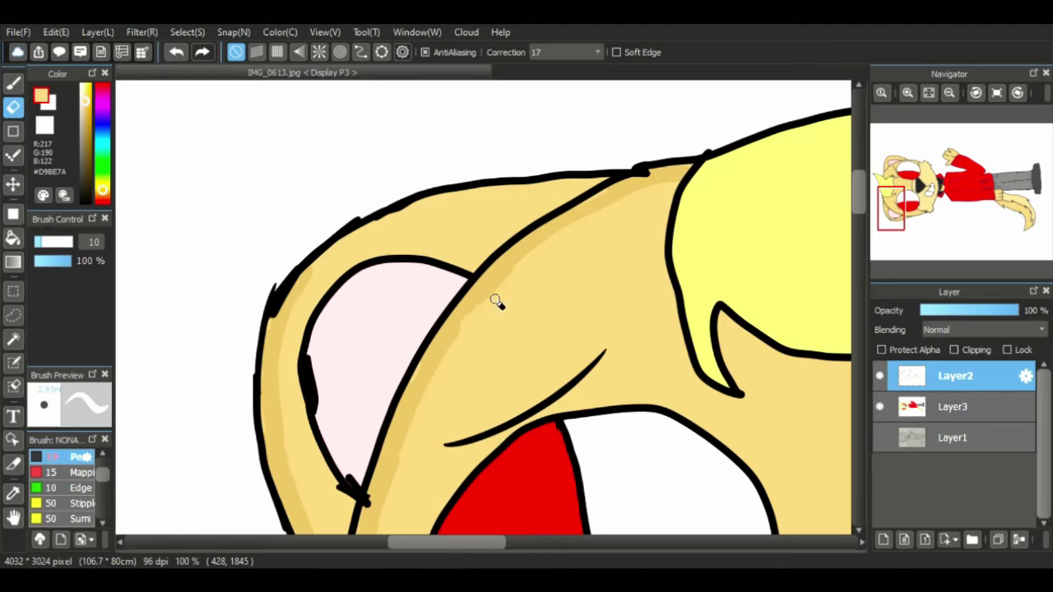
- Shade the upper outer edge of the left ear on Layer3 with #CAAD65
left_click(281, 311, "alt")
left_click(15, 85)
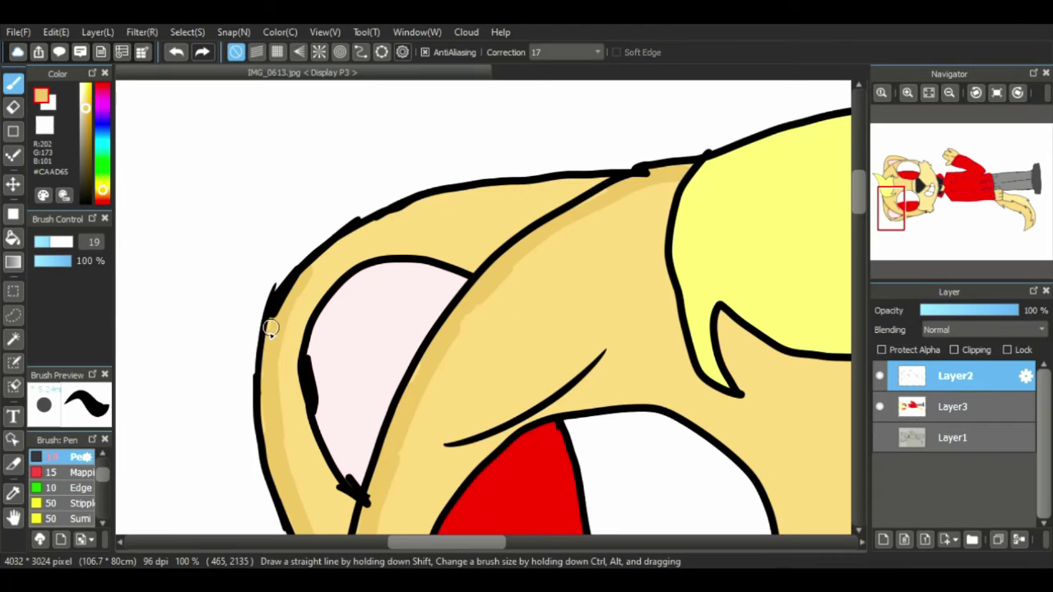
mouse_move(271, 329)
left_mouse_down()
mouse_move(352, 228)
mouse_move(334, 245)
left_mouse_up()
key("ctrl+z")
left_click(926, 406)
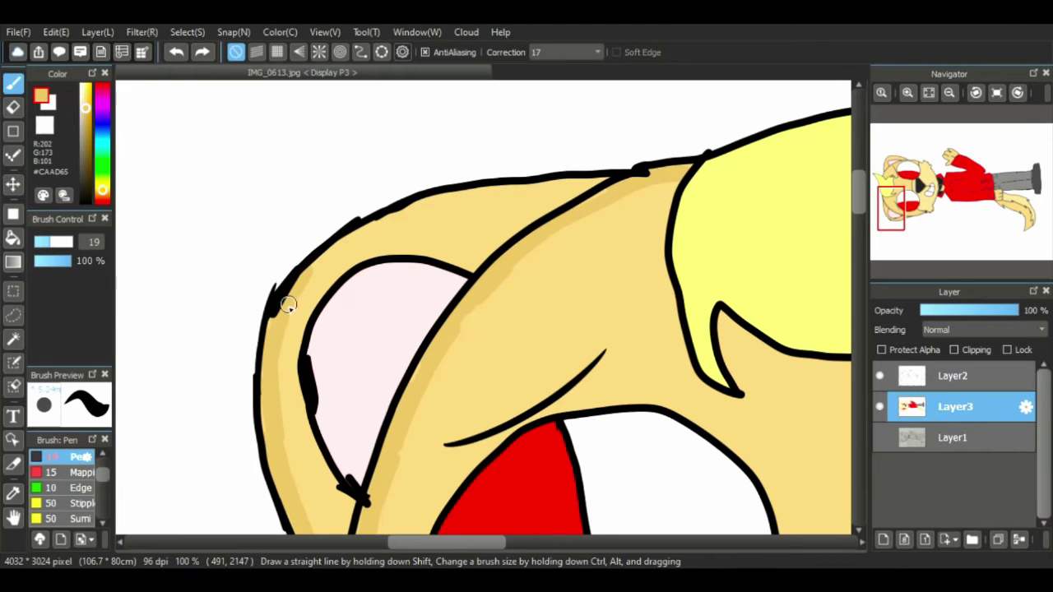
mouse_move(289, 300)
left_mouse_down()
mouse_move(346, 241)
mouse_move(444, 205)
left_mouse_up()
mouse_move(409, 221)
left_mouse_down()
mouse_move(478, 195)
mouse_move(464, 191)
mouse_move(594, 181)
left_mouse_up()
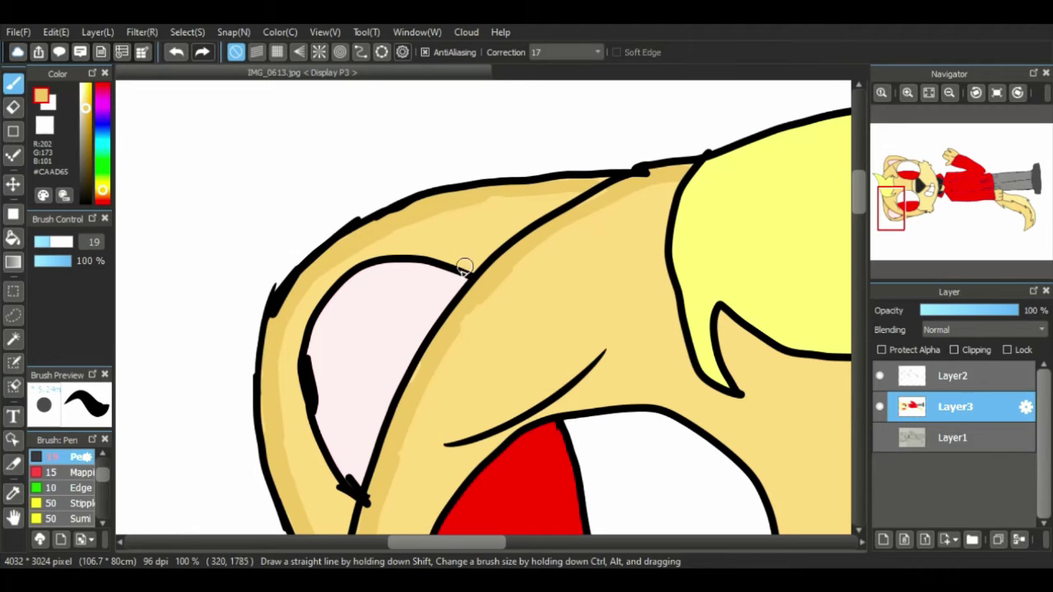
right_click(359, 393)
left_click_drag(86, 99, 84, 107)
left_click_drag(319, 413, 375, 454)
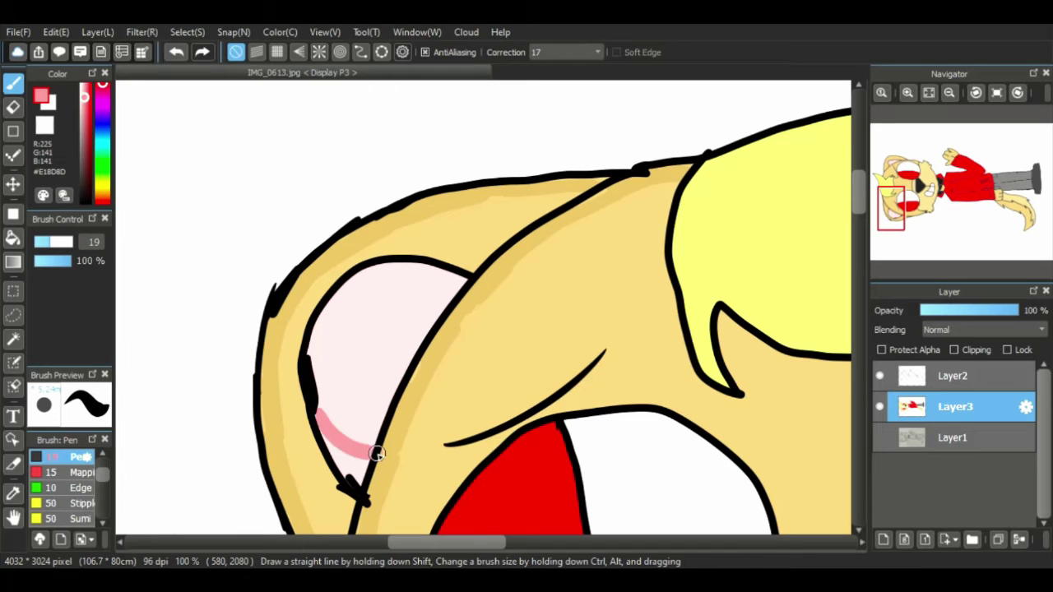
key("ctrl+z")
- Shade the lower part and the head-side edge of the left inner ear with pink #F3B6B6
right_click(358, 345)
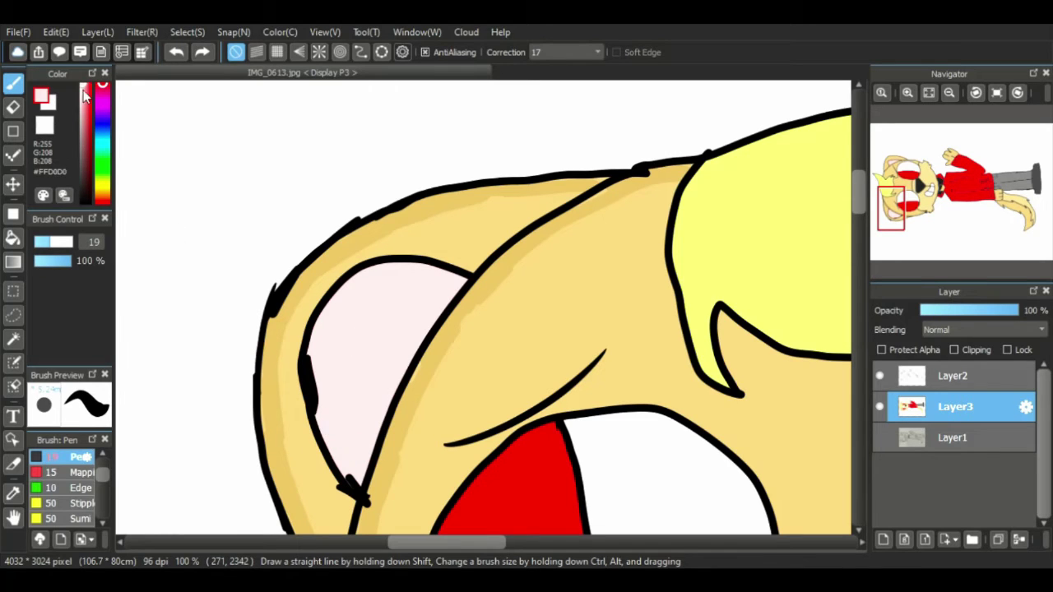
left_click(84, 88)
mouse_move(326, 425)
left_mouse_down()
mouse_move(377, 426)
mouse_move(358, 479)
mouse_move(330, 438)
mouse_move(377, 436)
mouse_move(360, 477)
left_mouse_up()
key("ctrl+z")
key("ctrl+z")
mouse_move(316, 405)
left_mouse_down()
mouse_move(374, 424)
mouse_move(358, 481)
mouse_move(321, 423)
mouse_move(352, 454)
mouse_move(321, 416)
mouse_move(350, 447)
mouse_move(340, 398)
mouse_move(321, 385)
mouse_move(373, 406)
mouse_move(396, 376)
left_mouse_up()
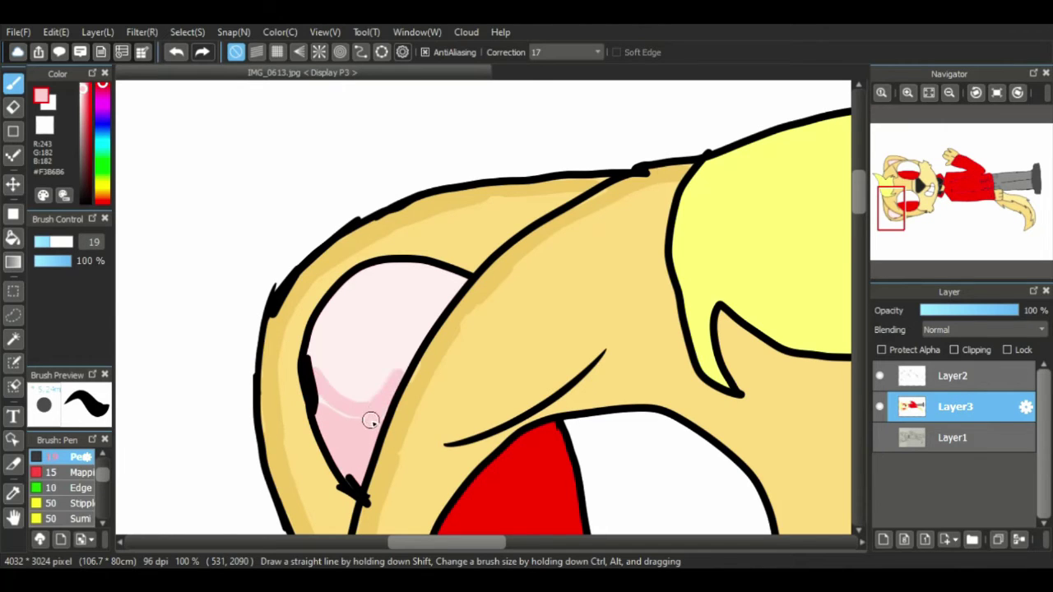
left_click_drag(416, 340, 441, 305)
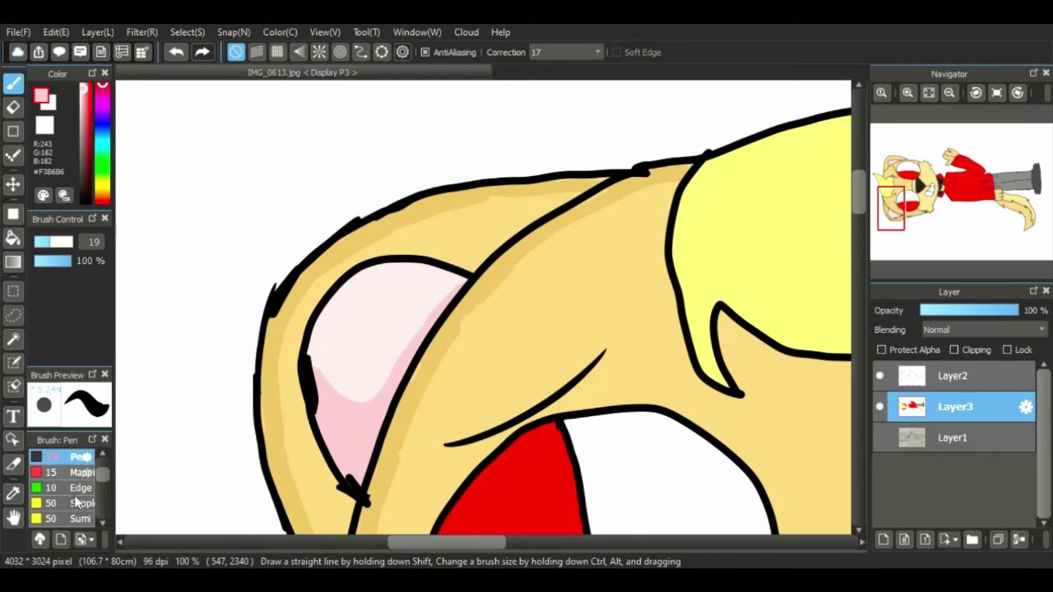
- Shade the left and upper edges of the hair up to its tip with darker yellow #E6E073
left_click(13, 518)
left_click_drag(455, 384, 246, 301)
left_click_drag(520, 288, 280, 308)
right_click(280, 307)
key("b")
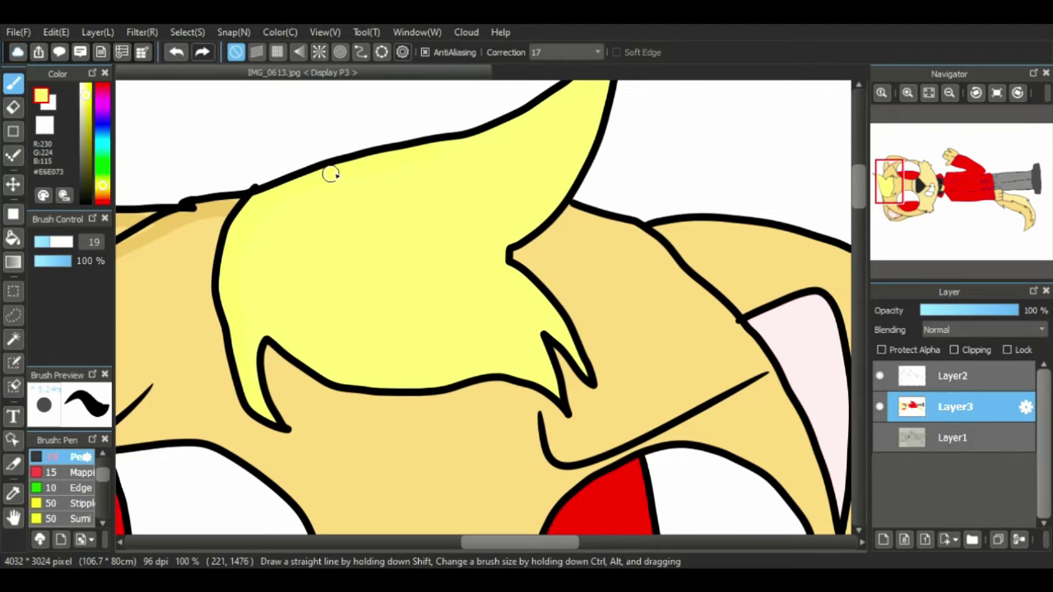
scroll(861, 190, "up", 3)
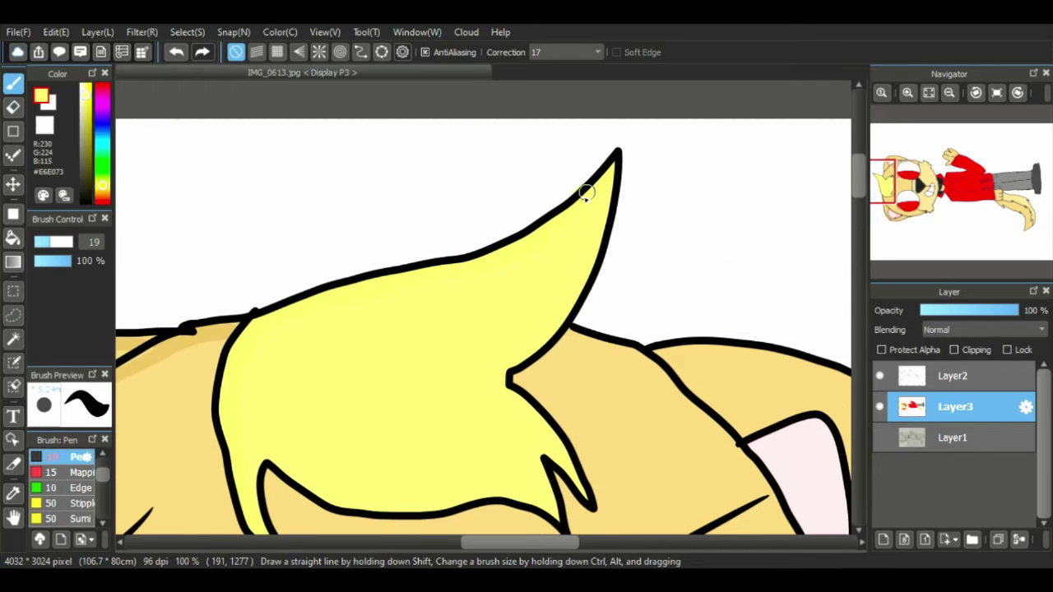
key("e")
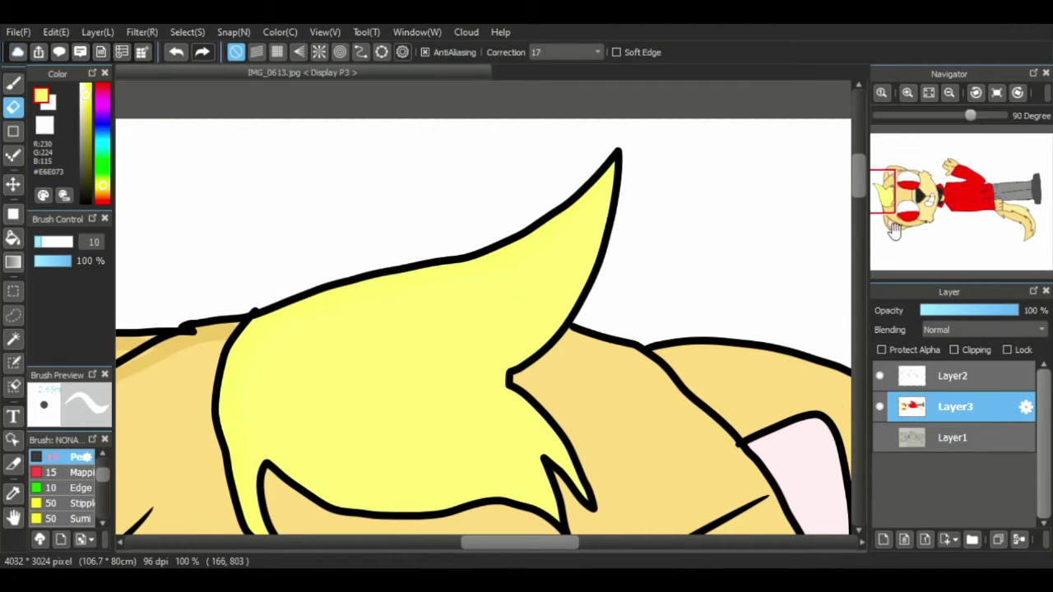
left_click_drag(860, 187, 860, 203)
left_click(13, 83)
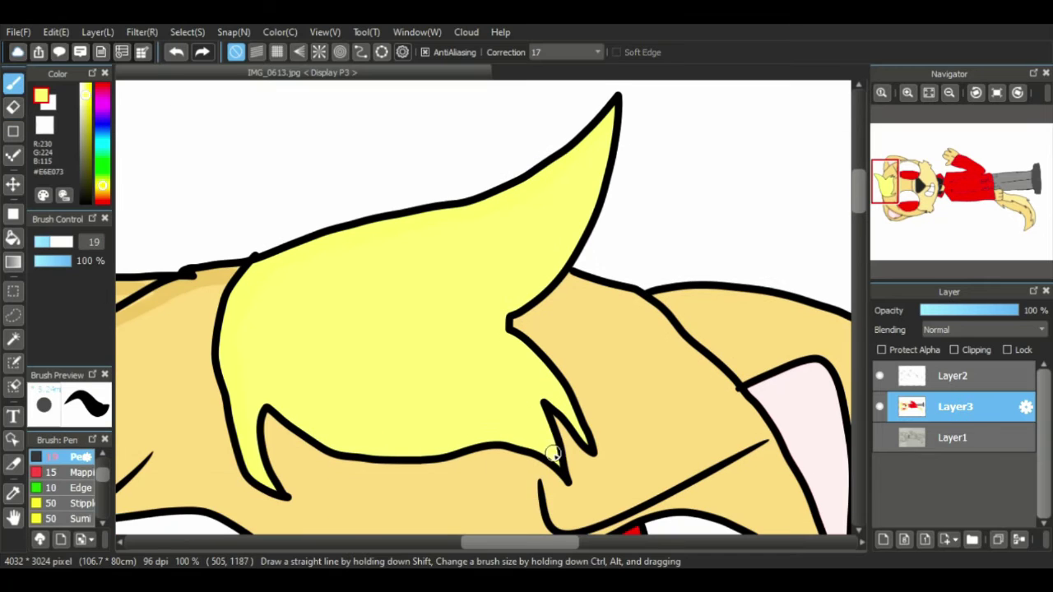
- Paint the hair's shadow on the forehead, following the fringe and the right side of the hair, with #CAAD65
left_click(14, 516)
mouse_move(459, 374)
left_mouse_down()
mouse_move(324, 315)
mouse_move(381, 235)
left_mouse_up()
left_click(10, 83)
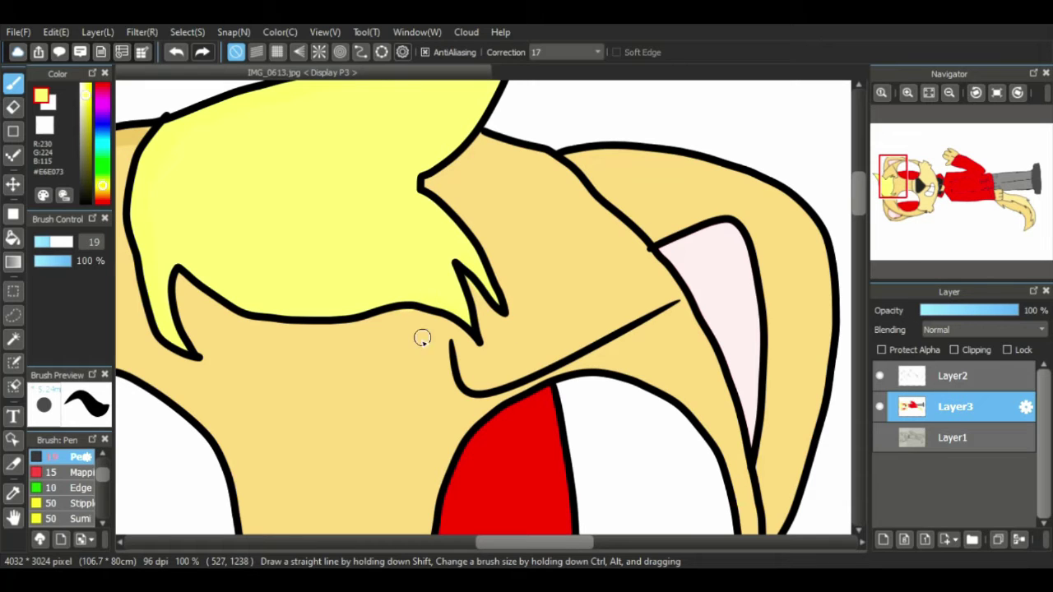
left_click(13, 516)
mouse_move(645, 340)
left_mouse_down()
mouse_move(373, 348)
mouse_move(461, 367)
left_mouse_up()
left_click_drag(377, 319, 649, 326)
right_click(252, 205)
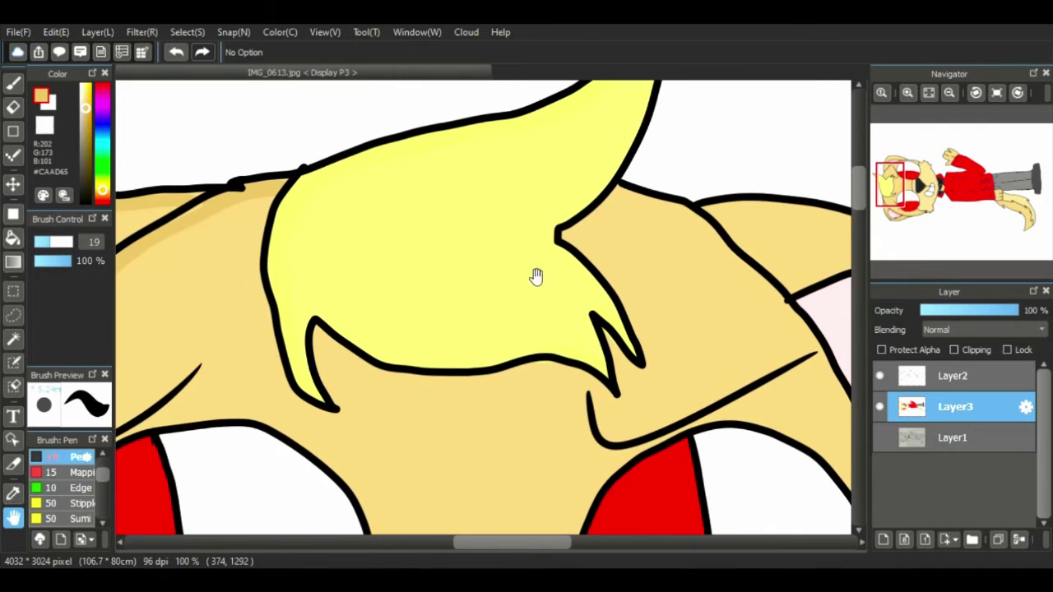
left_click_drag(536, 277, 411, 293)
key("b")
left_click_drag(433, 256, 482, 219)
mouse_move(441, 257)
left_mouse_down()
mouse_move(481, 297)
mouse_move(514, 361)
mouse_move(478, 355)
left_mouse_up()
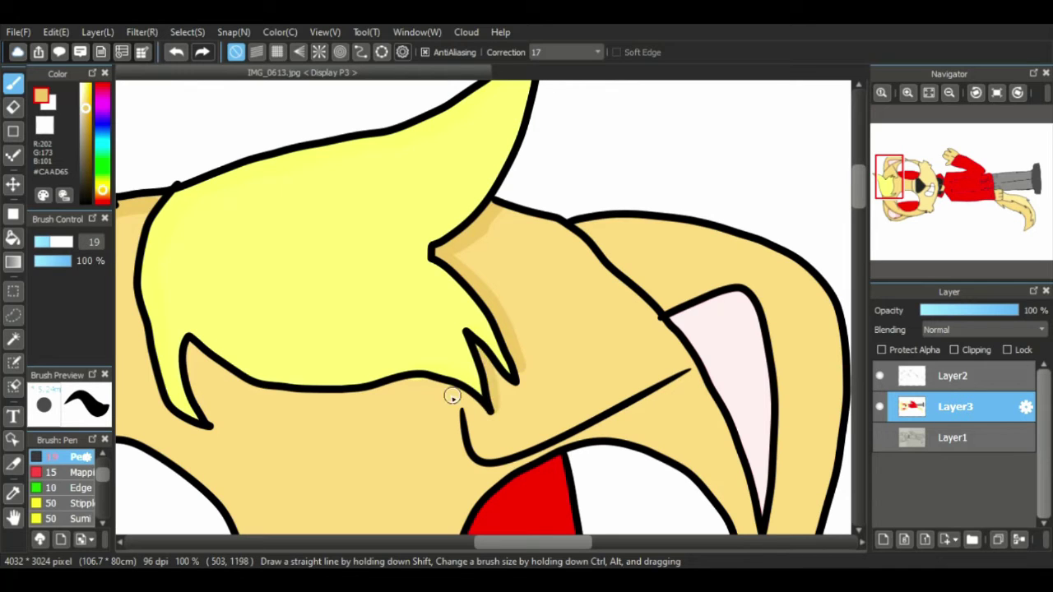
mouse_move(215, 418)
left_mouse_down()
mouse_move(190, 346)
mouse_move(202, 365)
mouse_move(194, 372)
mouse_move(190, 352)
mouse_move(240, 386)
mouse_move(324, 398)
mouse_move(443, 385)
mouse_move(475, 412)
left_mouse_up()
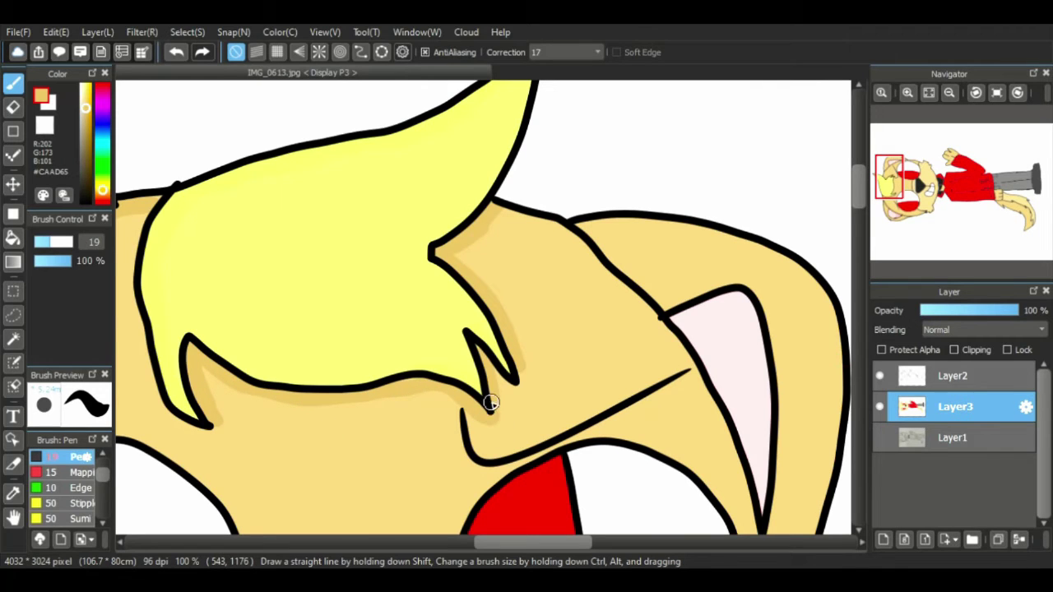
- Shade the right ear where it meets the head and at its lower tip with #CAAD65 at brush size 17
left_click(15, 518)
left_click(46, 243)
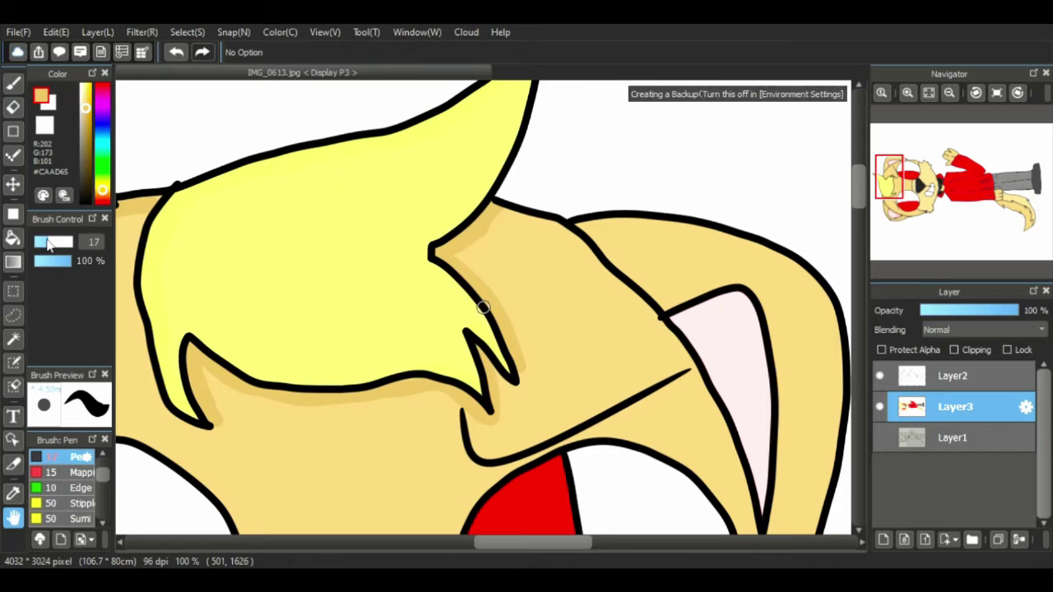
mouse_move(500, 286)
left_mouse_down()
mouse_move(384, 260)
mouse_move(285, 266)
left_mouse_up()
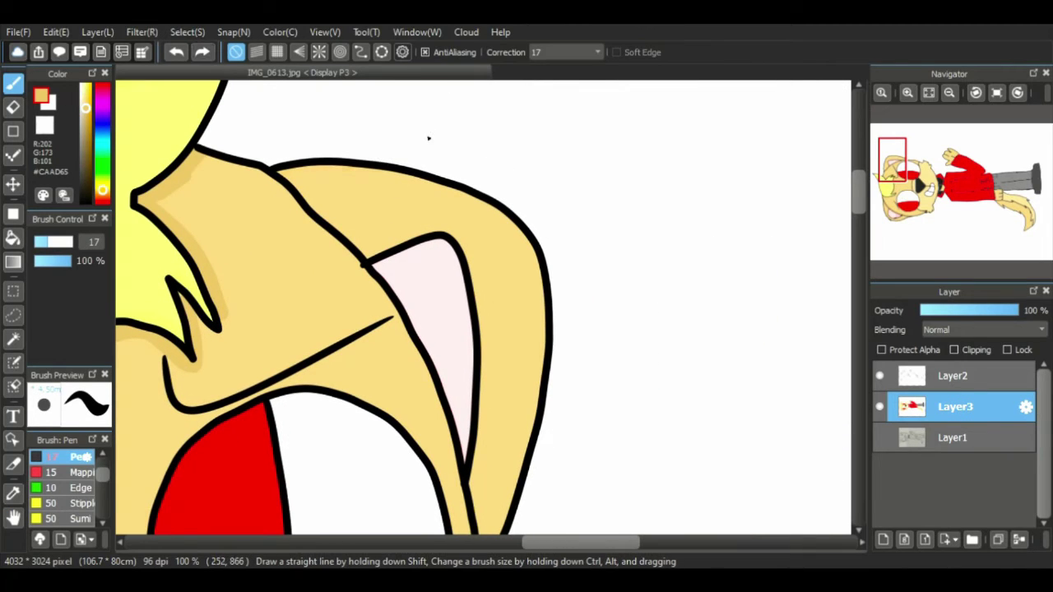
left_click_drag(278, 175, 341, 227)
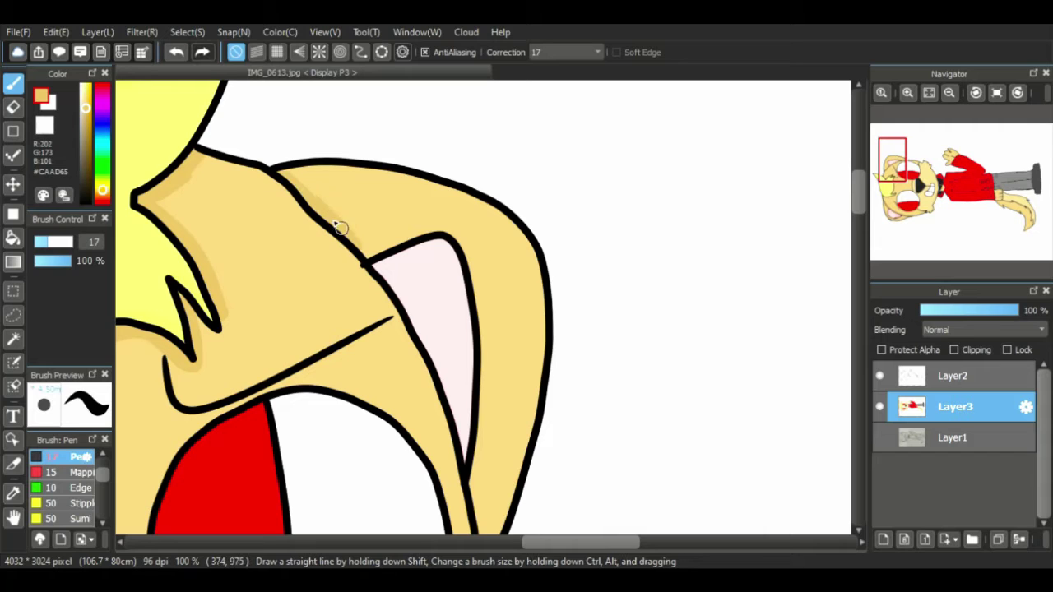
left_click_drag(860, 212, 860, 231)
left_click_drag(484, 335, 475, 272)
- Shade the head-side edge of the right inner ear with pink #F3B6B6
left_click(894, 226)
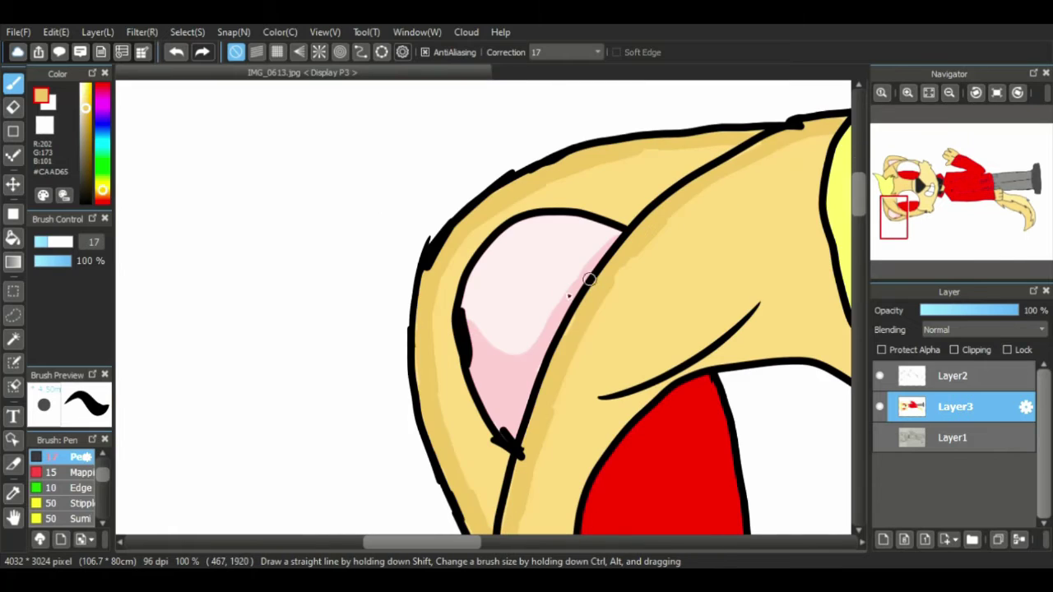
right_click(519, 373)
left_click(896, 153)
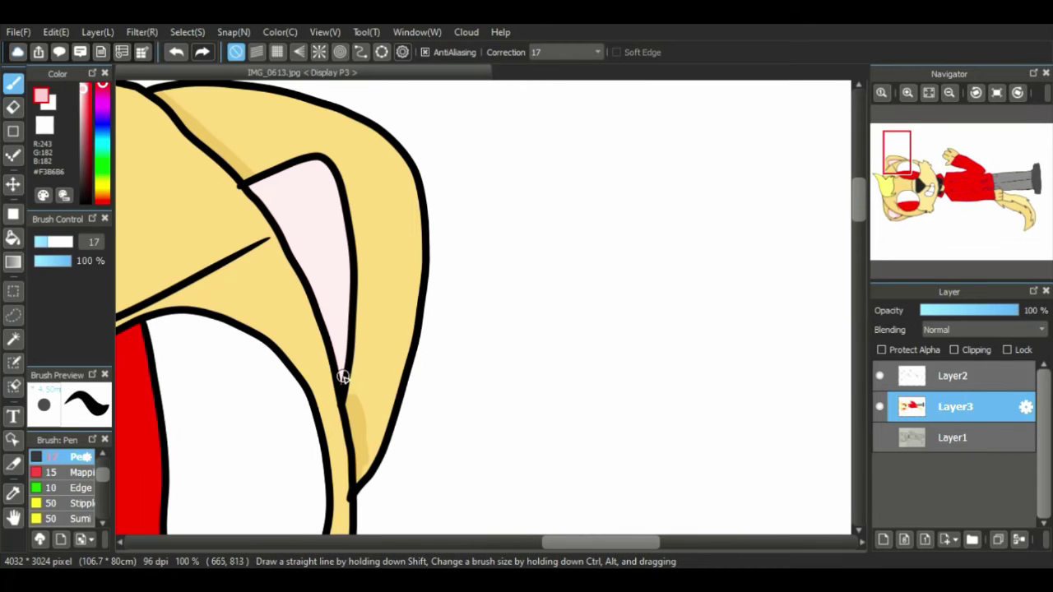
left_click_drag(342, 377, 302, 265)
left_click_drag(340, 361, 282, 222)
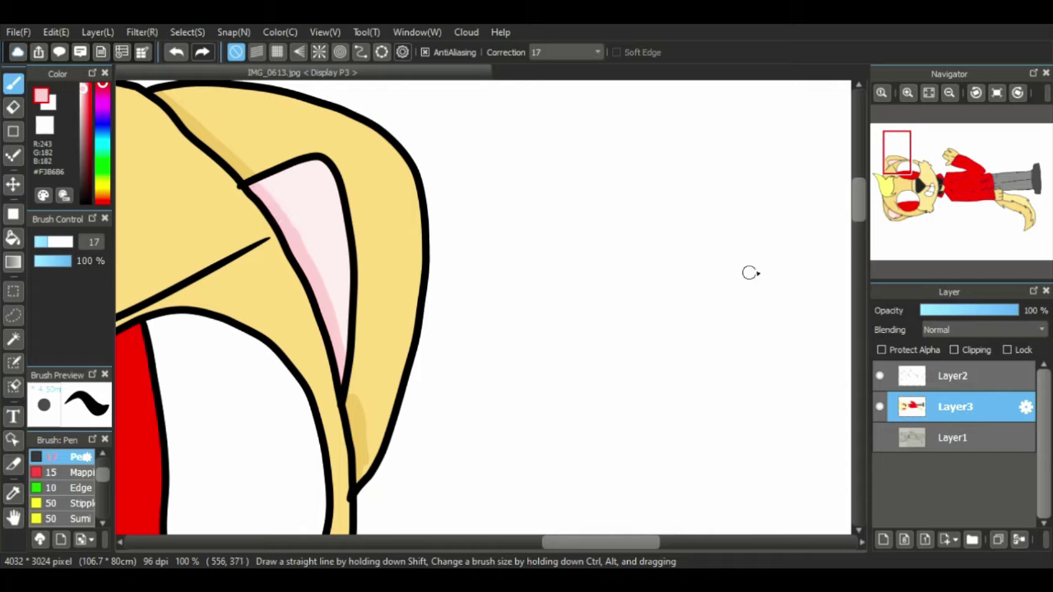
- Shade the left edges of the neck and the lowered hand with #D5BA78 sampled from the chin shadow
left_click_drag(897, 174, 936, 189)
left_click(14, 517)
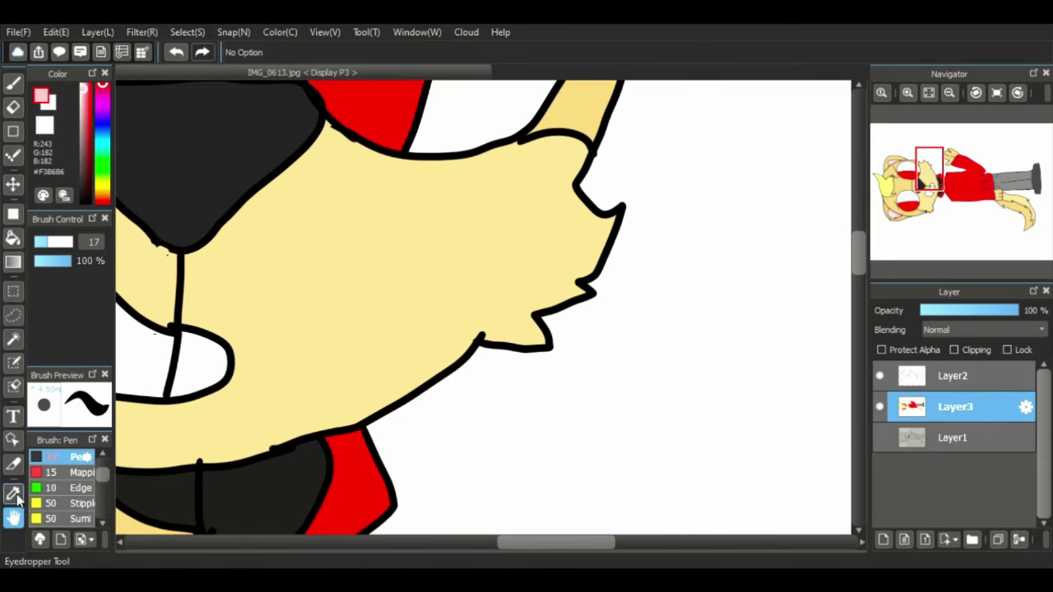
left_click_drag(219, 137, 425, 301)
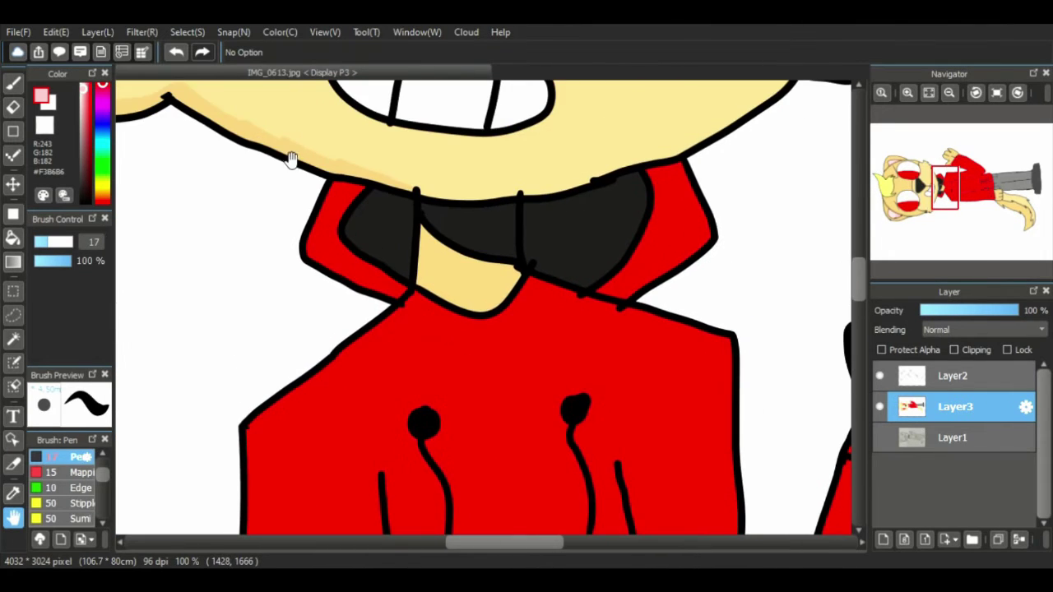
right_click(297, 162)
left_click(13, 83)
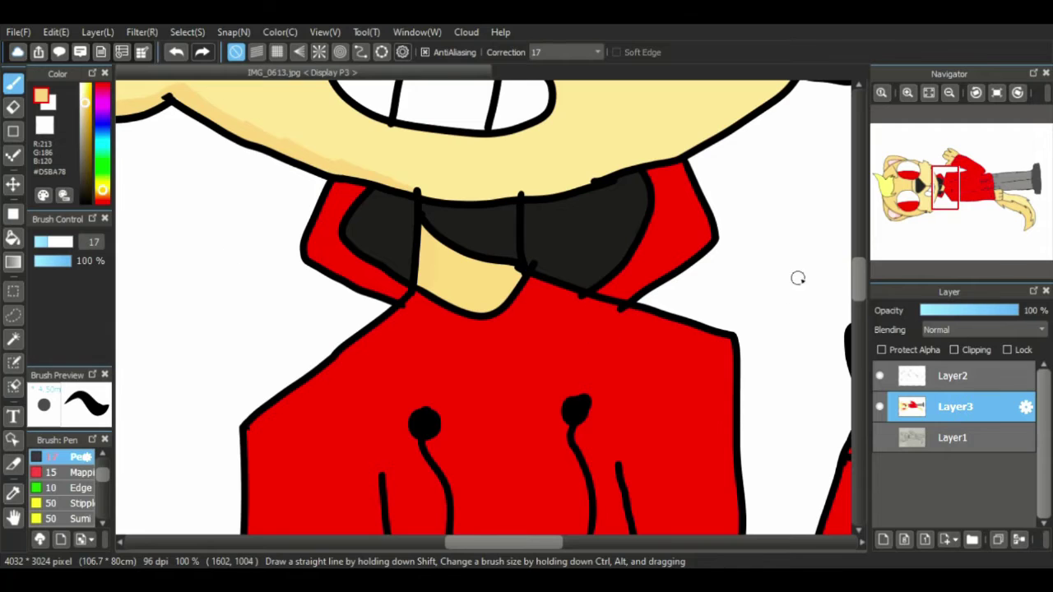
left_click_drag(858, 271, 860, 370)
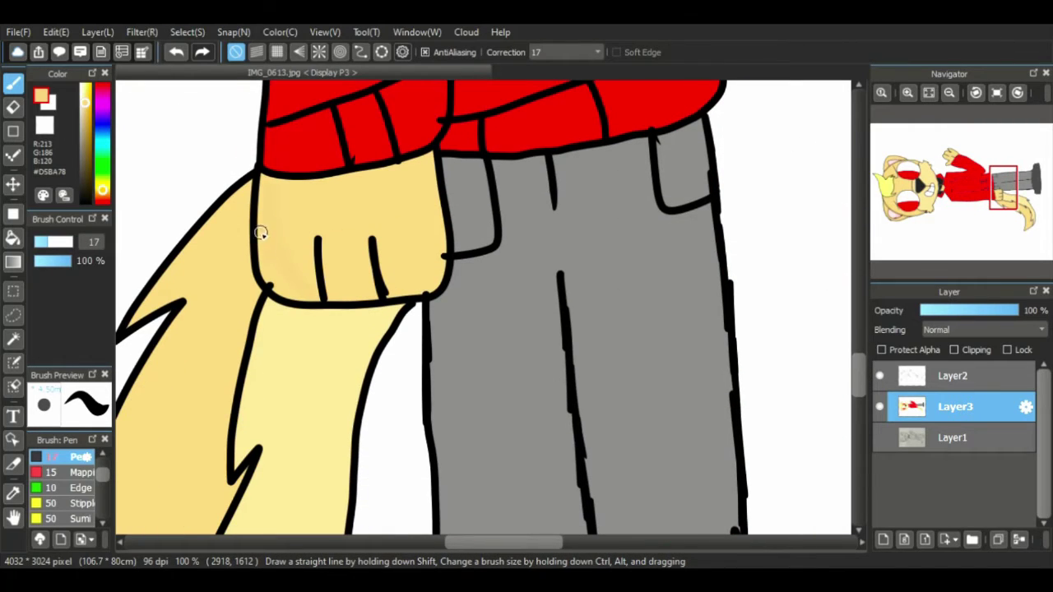
mouse_move(923, 170)
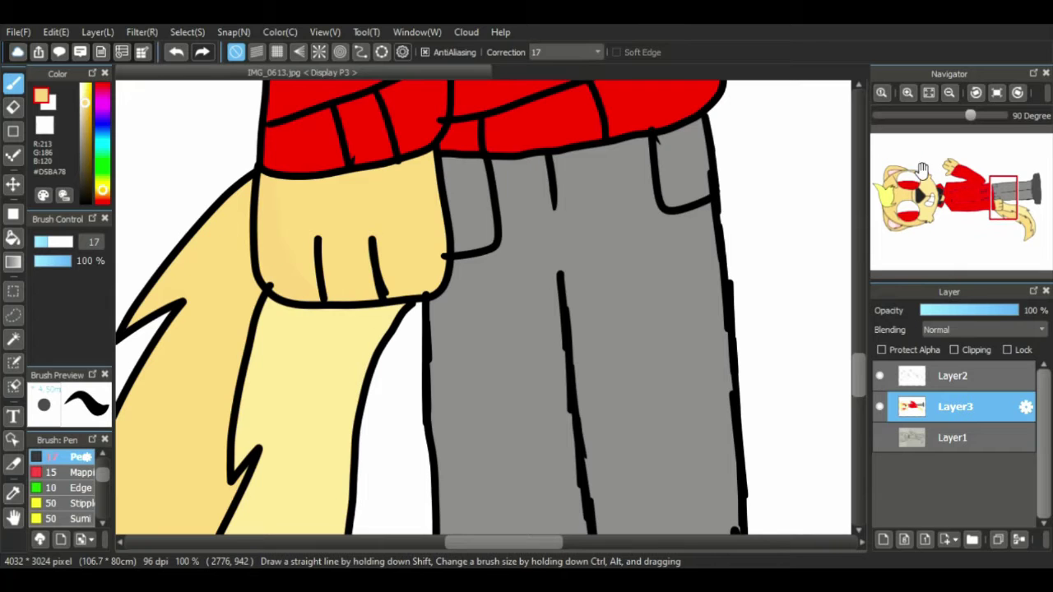
- Shade the tail's left edge from its tip up to the base with #D5BA78
left_click_drag(1004, 200, 1027, 230)
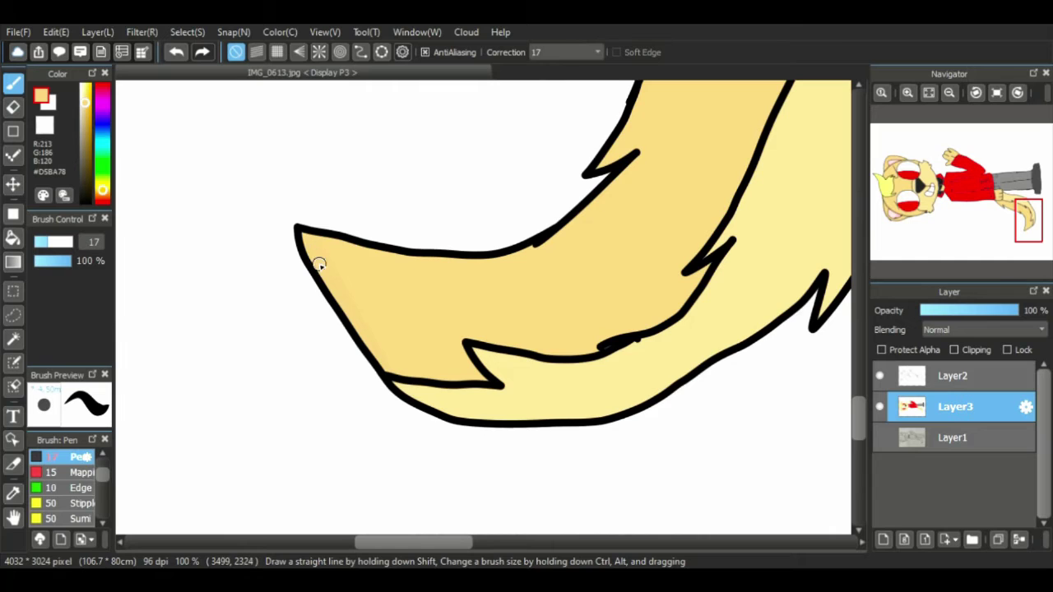
left_click_drag(470, 542, 502, 545)
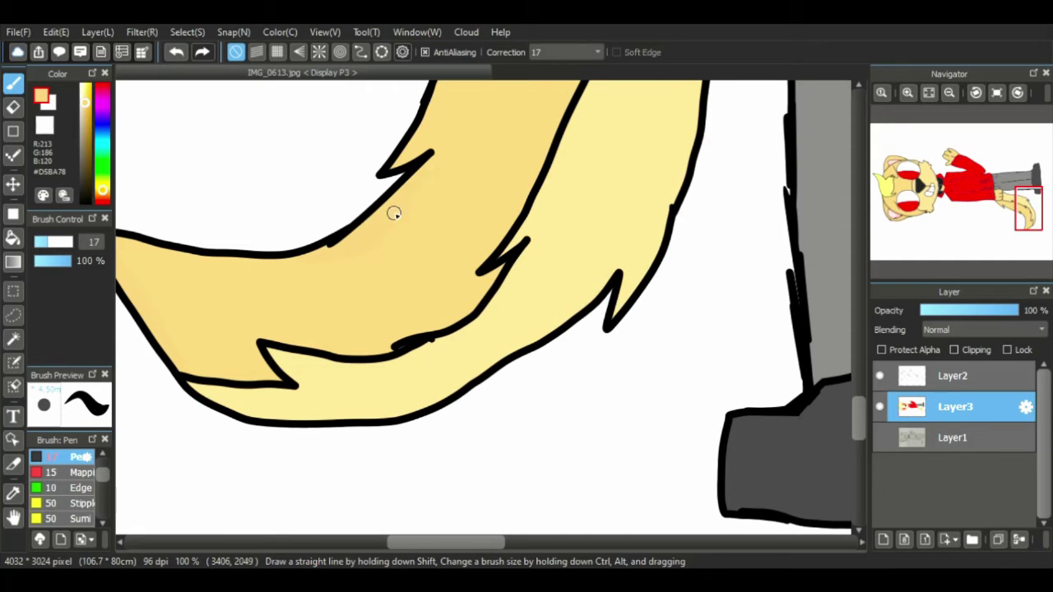
scroll(794, 355, "up", 3)
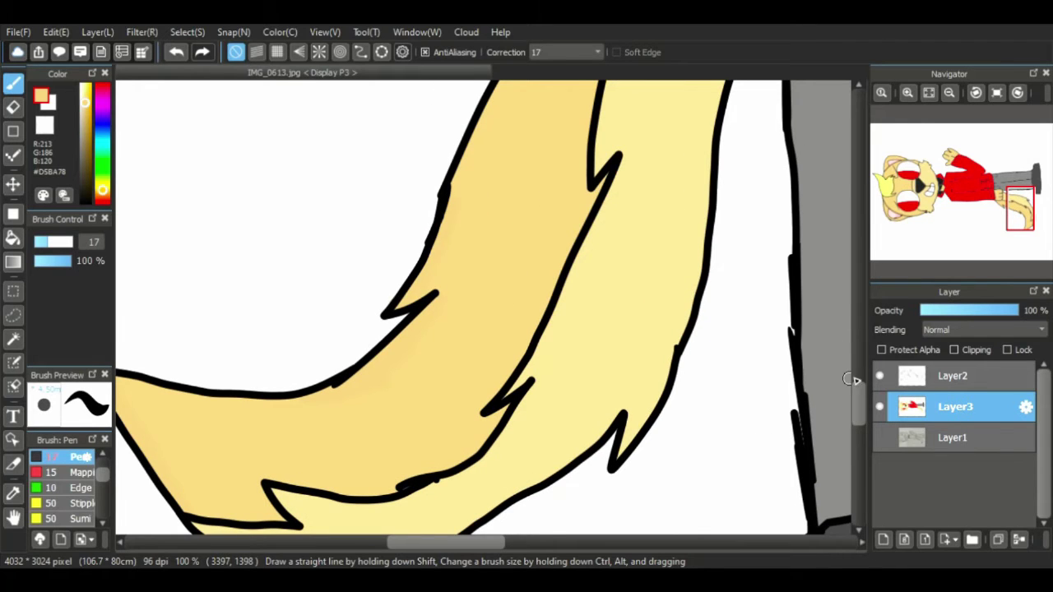
scroll(851, 379, "up", 5)
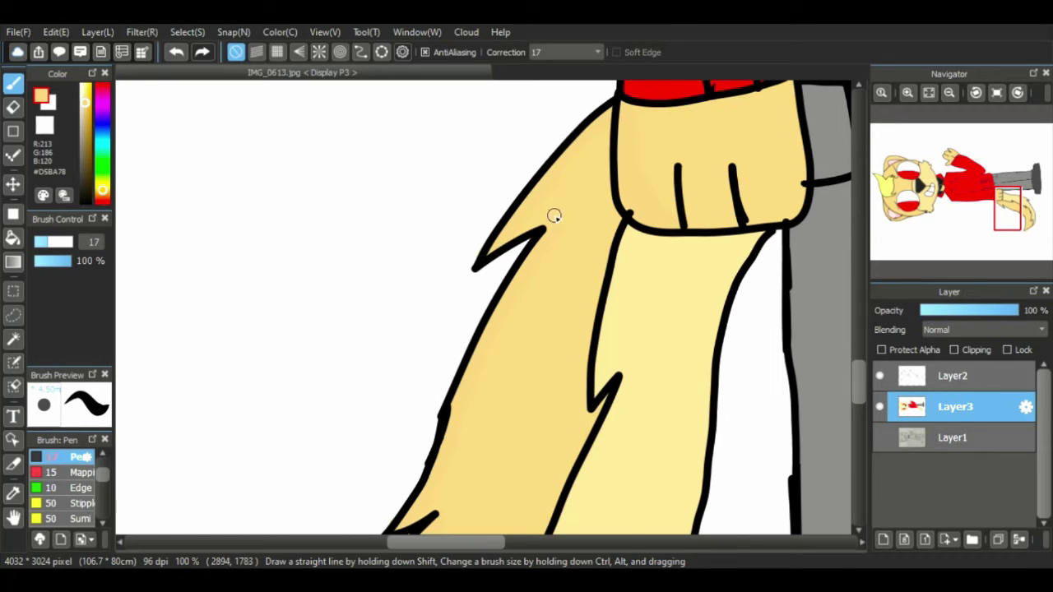
- Shade the left edge of the neck inside the collar with darker tan #CAAD65
right_click(565, 246)
left_click(18, 517)
left_click_drag(513, 507, 592, 188)
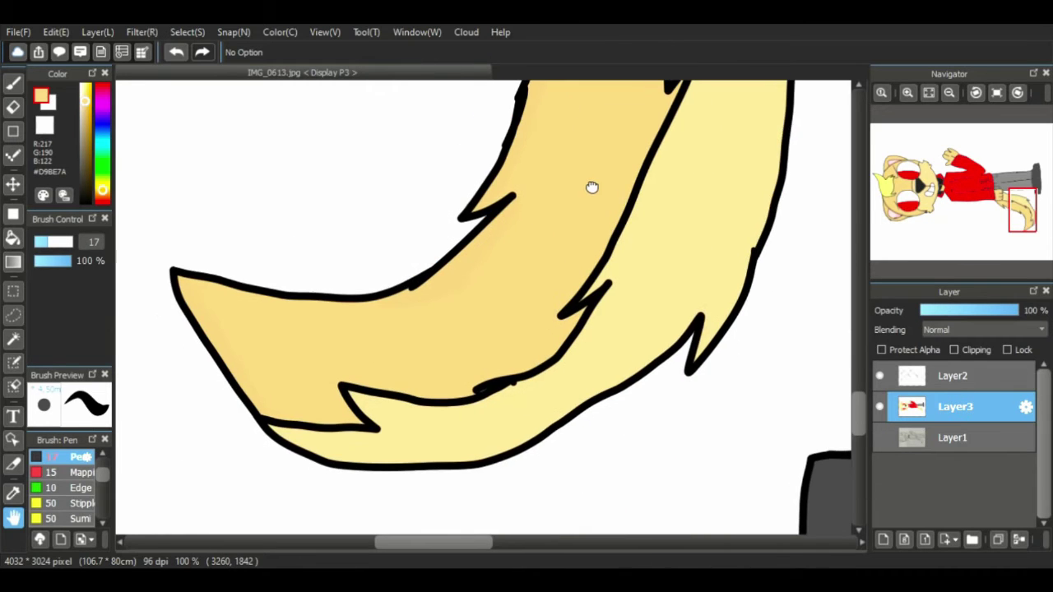
left_click_drag(556, 218, 454, 331)
left_click_drag(350, 334, 330, 234)
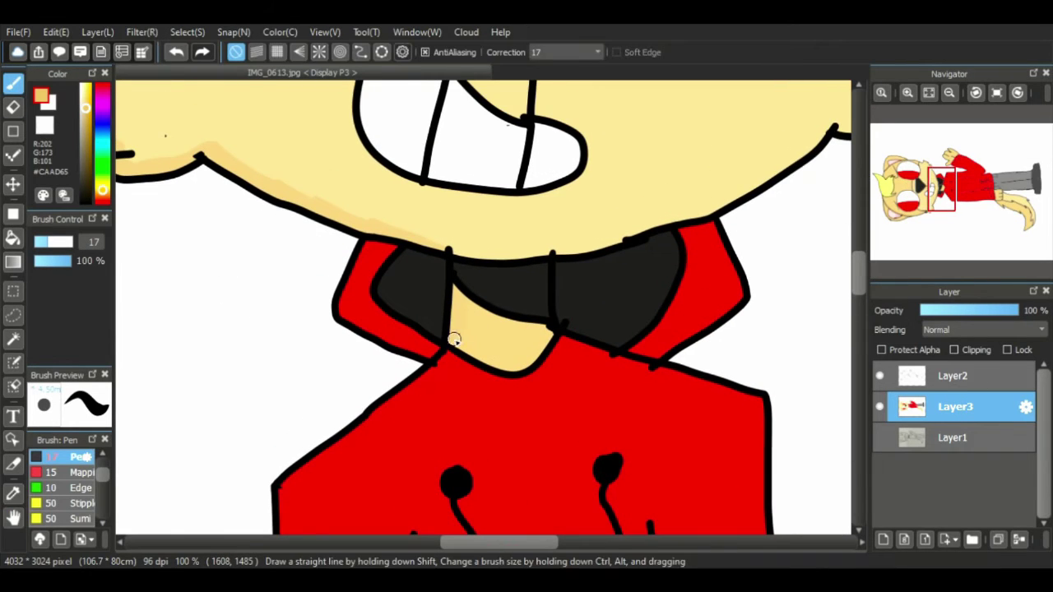
left_click_drag(453, 339, 456, 294)
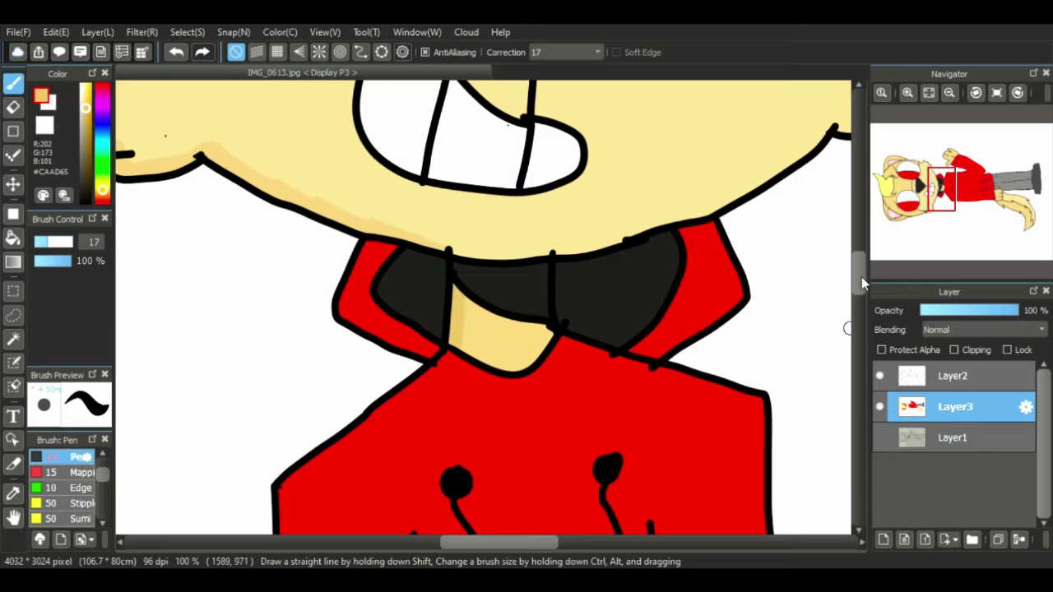
- Shade the tail tip's left edge and the tail's inner curve past the lower fur tuft with #CAAD65
left_click_drag(1015, 212, 1022, 218)
left_click_drag(349, 454, 297, 365)
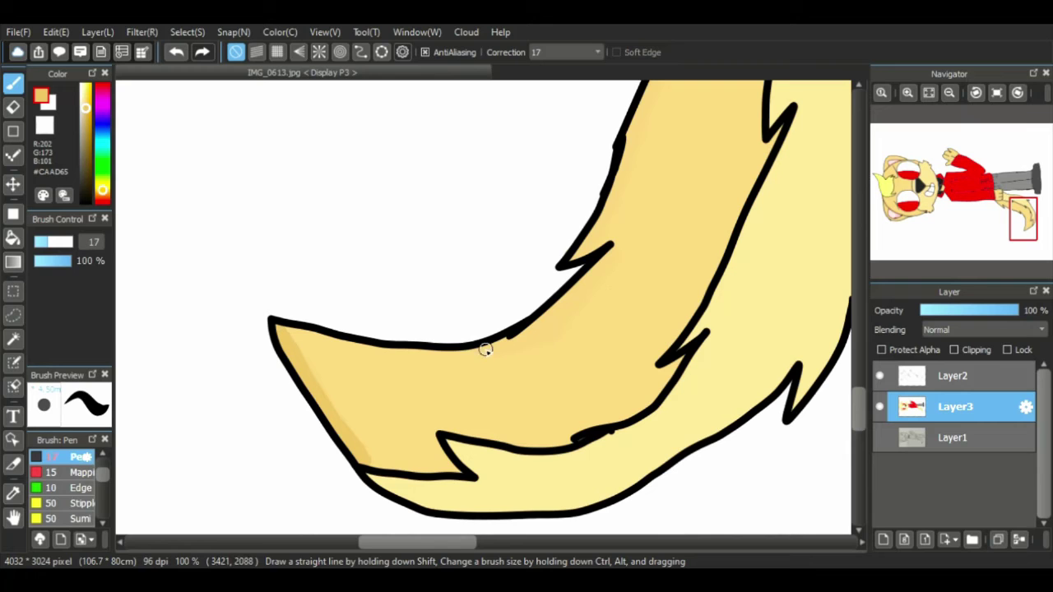
mouse_move(485, 350)
left_mouse_down()
mouse_move(566, 316)
mouse_move(547, 325)
mouse_move(607, 255)
mouse_move(587, 277)
mouse_move(619, 217)
mouse_move(581, 250)
mouse_move(595, 229)
mouse_move(621, 197)
left_mouse_up()
left_click(1020, 201)
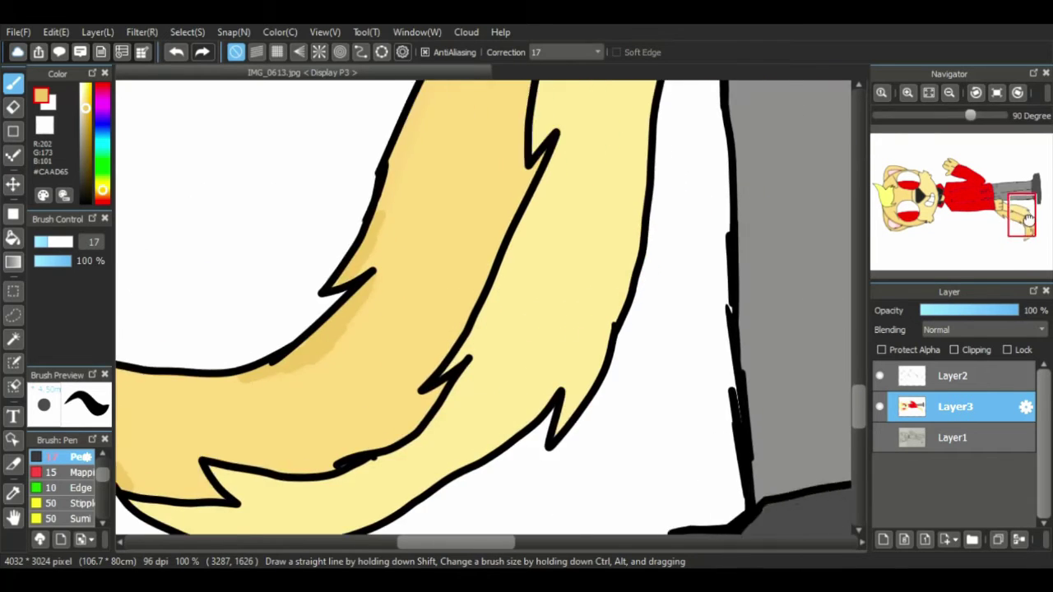
mouse_move(302, 247)
left_mouse_down()
mouse_move(305, 206)
mouse_move(332, 160)
left_mouse_up()
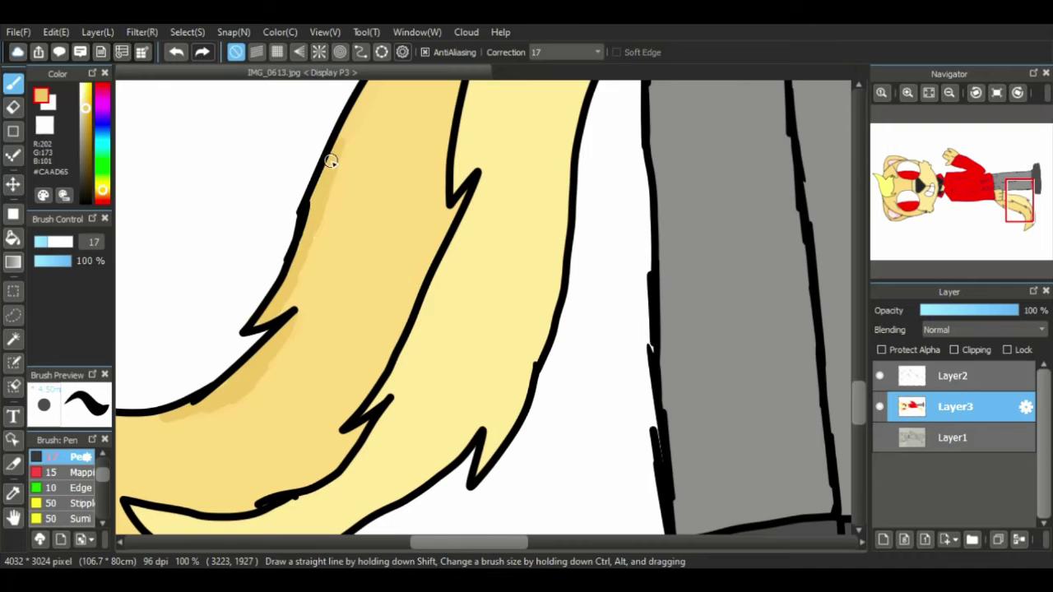
- Shade the upper tail's left edge up to the sleeve and the left side of the lowered hand with #CAAD65
left_click(1004, 201)
mouse_move(335, 404)
left_mouse_down()
mouse_move(402, 290)
mouse_move(383, 259)
mouse_move(373, 266)
mouse_move(462, 163)
left_mouse_up()
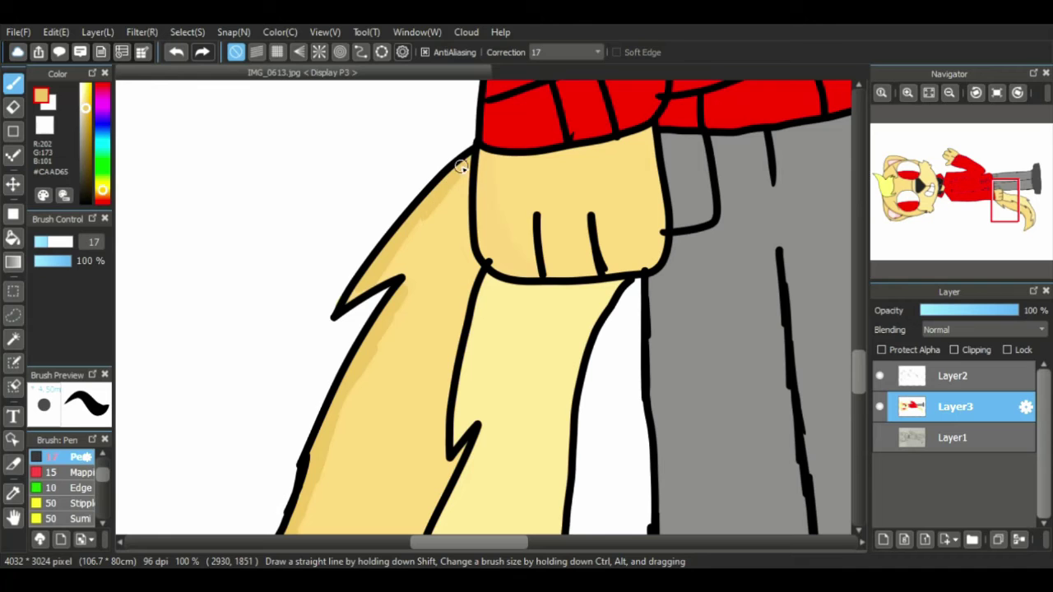
mouse_move(540, 277)
left_mouse_down()
mouse_move(509, 227)
mouse_move(487, 155)
mouse_move(479, 165)
mouse_move(484, 251)
mouse_move(522, 278)
mouse_move(496, 235)
left_mouse_up()
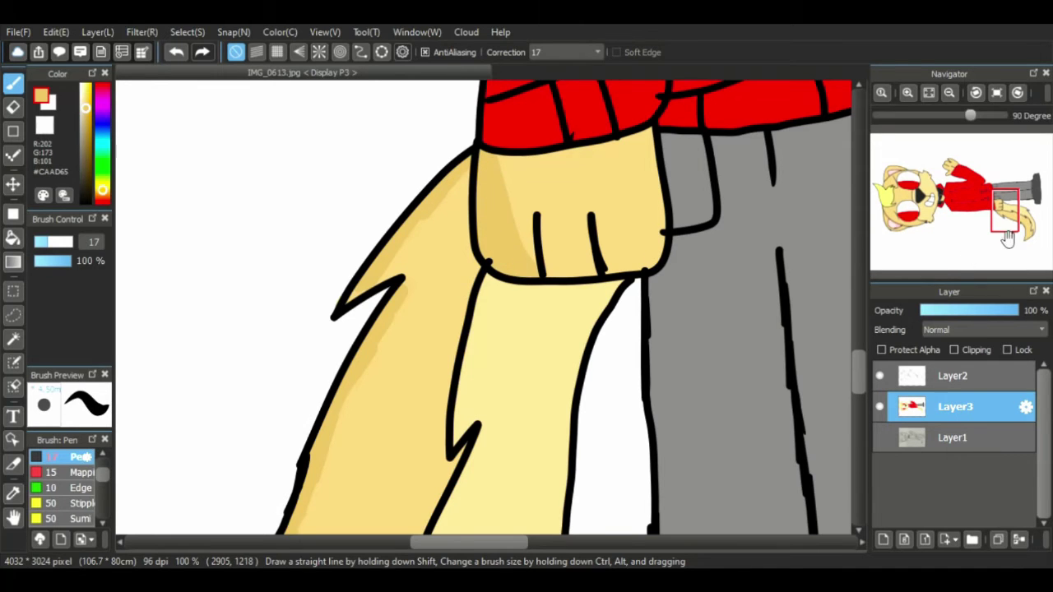
- Shade the outer edge of the tail's cream underside near the tip with a darker cream, and sample #CAAD65 again
left_click_drag(1007, 212, 1031, 231)
right_click(385, 499)
left_click_drag(451, 476, 530, 504)
left_click(429, 459, "alt")
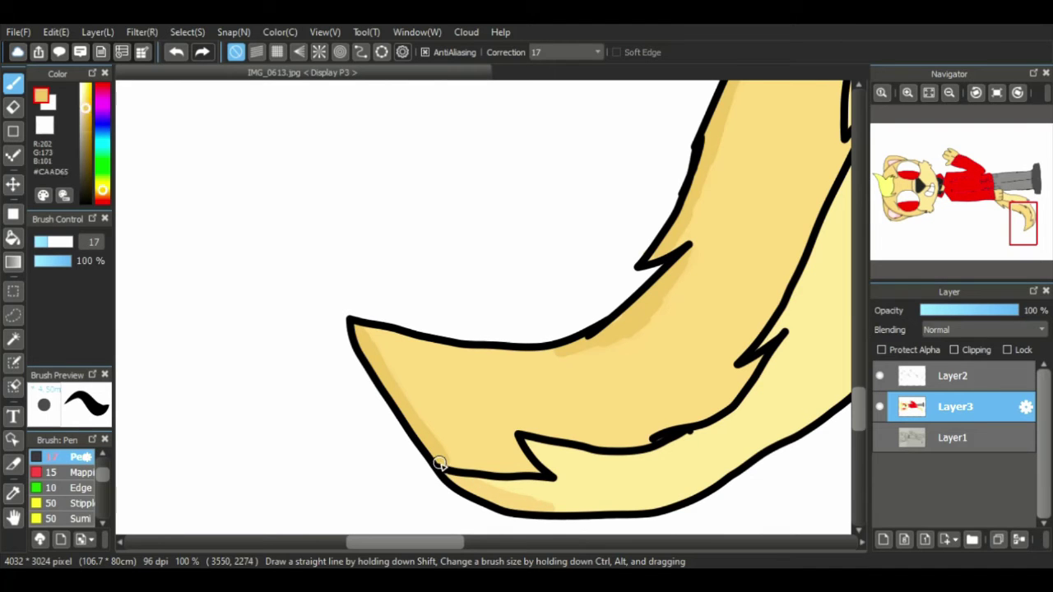
- Shade the left edge of the raised hand's thumb with #CAAD65
left_click(13, 517)
left_click_drag(837, 188, 327, 397)
left_click_drag(342, 349, 320, 412)
left_click_drag(437, 176, 350, 498)
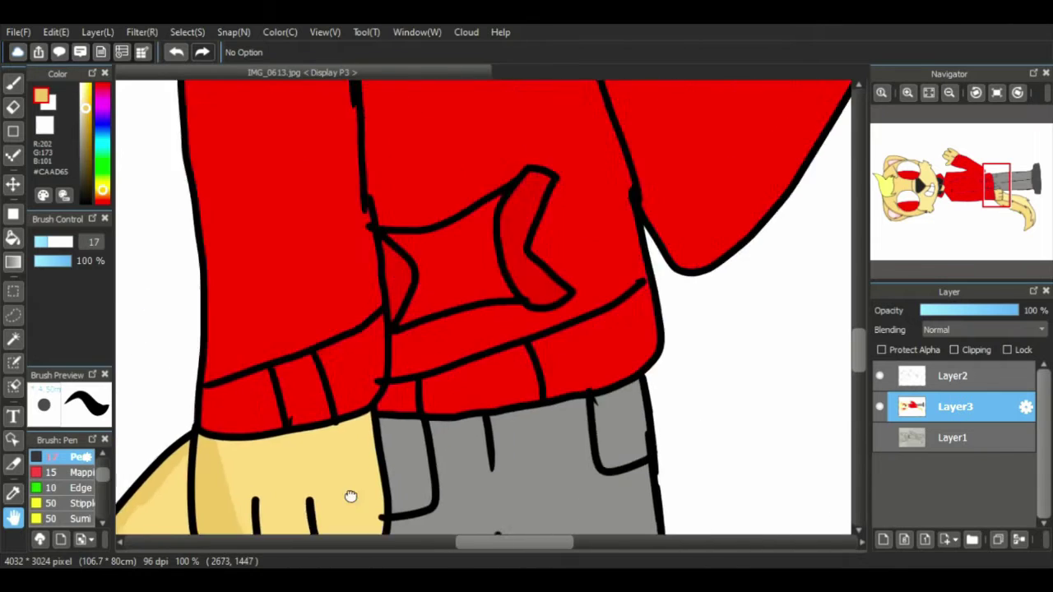
left_click_drag(507, 91, 175, 312)
mouse_move(641, 477)
left_mouse_down()
mouse_move(448, 392)
mouse_move(119, 205)
left_mouse_up()
mouse_move(450, 500)
left_mouse_down()
mouse_move(320, 303)
mouse_move(317, 243)
left_mouse_up()
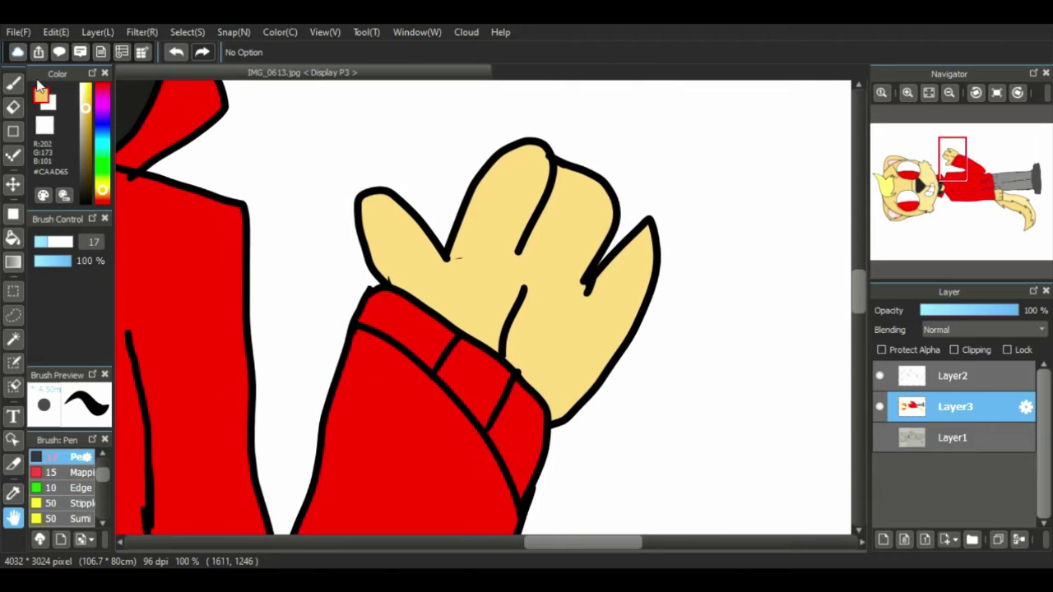
left_click(13, 83)
mouse_move(411, 282)
left_mouse_down()
mouse_move(381, 263)
mouse_move(364, 205)
left_mouse_up()
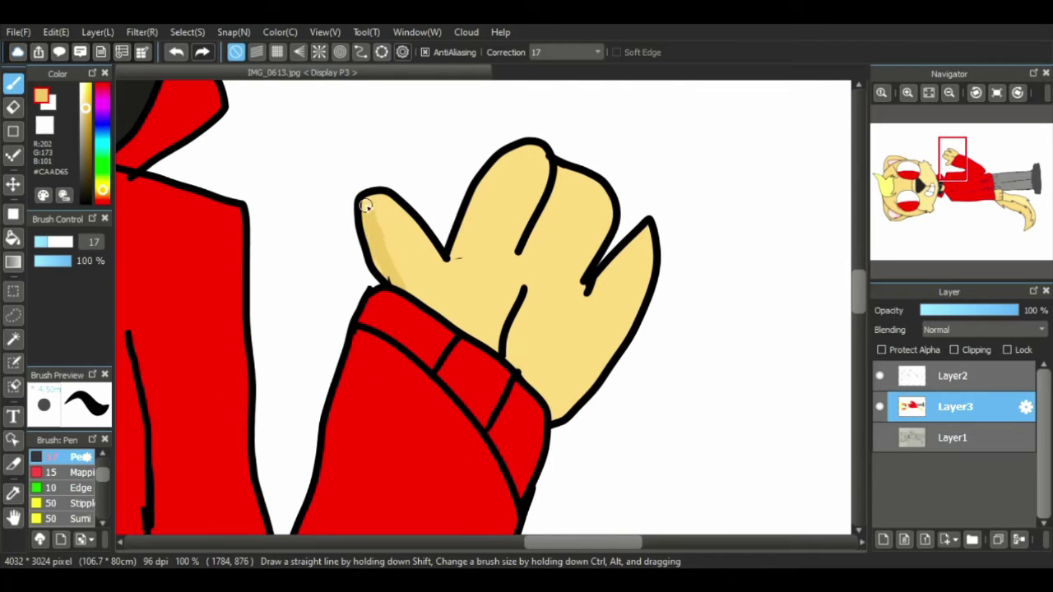
- Shade the left edges of the raised hand's fingers with #CAAD65 and erase the colour spilling outside the outline
mouse_move(518, 247)
left_mouse_down()
mouse_move(551, 191)
mouse_move(551, 163)
left_mouse_up()
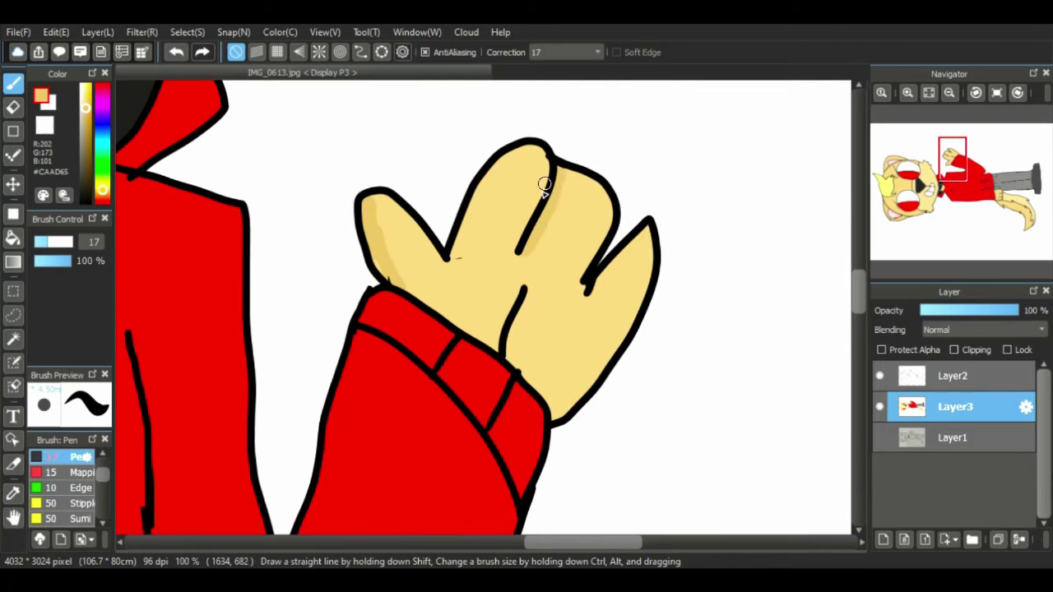
left_click_drag(448, 258, 499, 162)
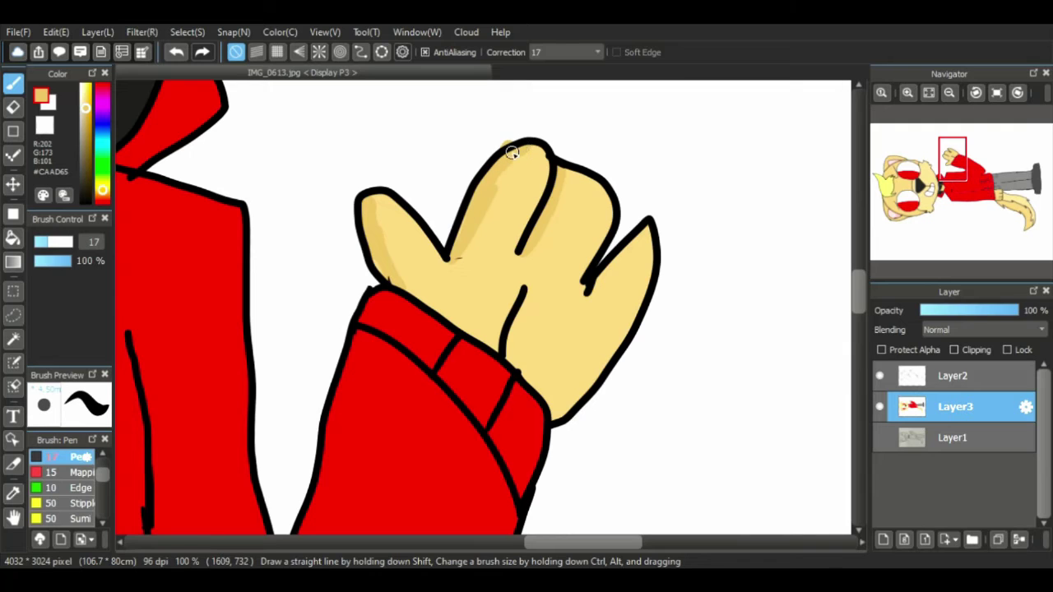
key("e")
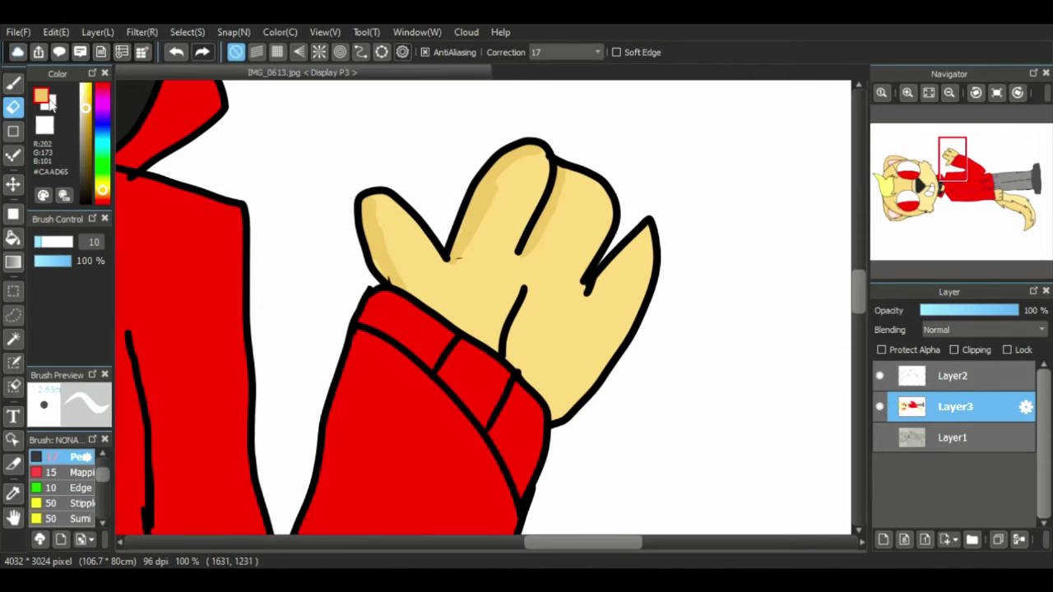
key("b")
left_click_drag(587, 290, 643, 234)
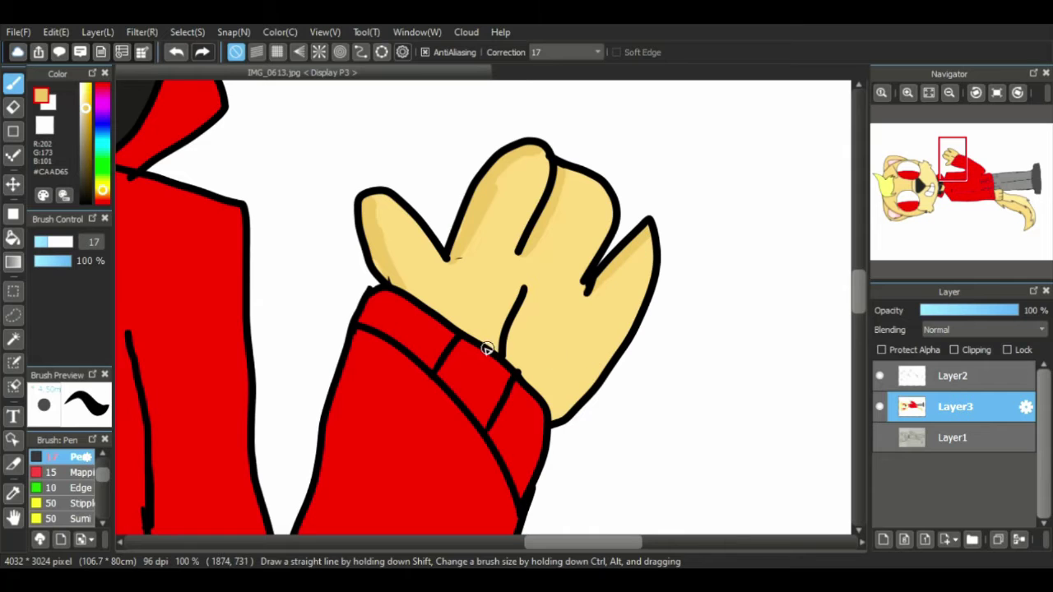
- Shade the red hoodie from the collar down to the hem with slightly darker red #E10000
left_click(14, 516)
left_click_drag(318, 387, 510, 387)
left_click_drag(132, 240, 343, 403)
right_click(402, 422)
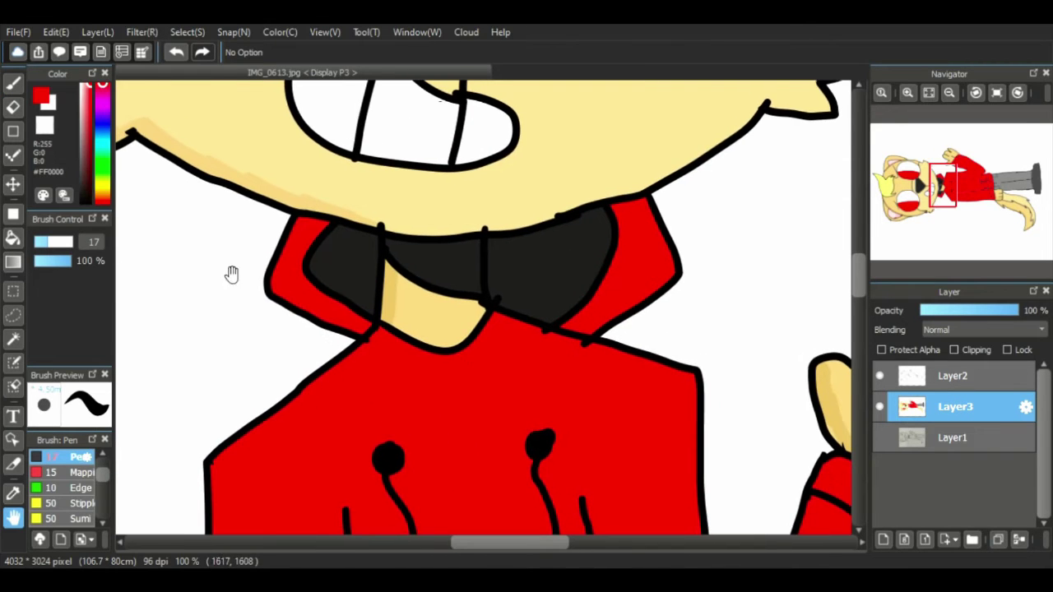
left_click(90, 99)
left_click(13, 83)
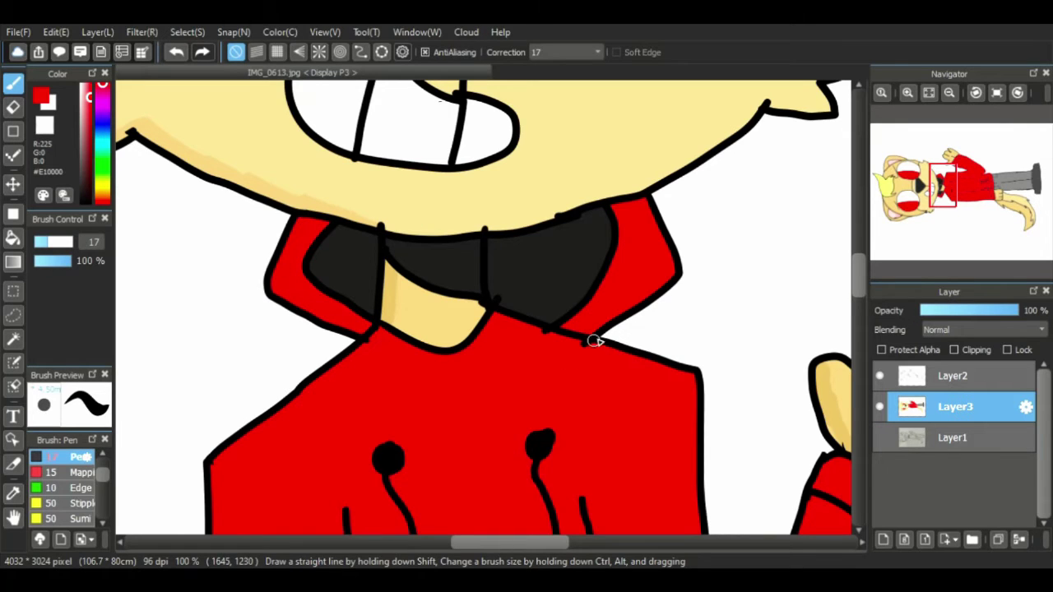
scroll(852, 273, "down", 5)
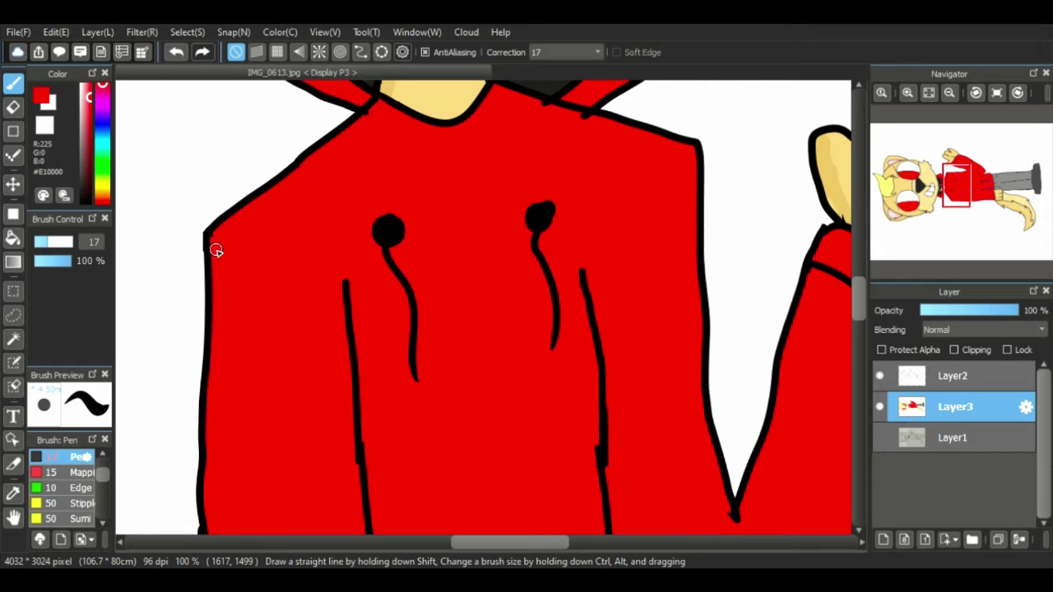
scroll(853, 316, "down", 4)
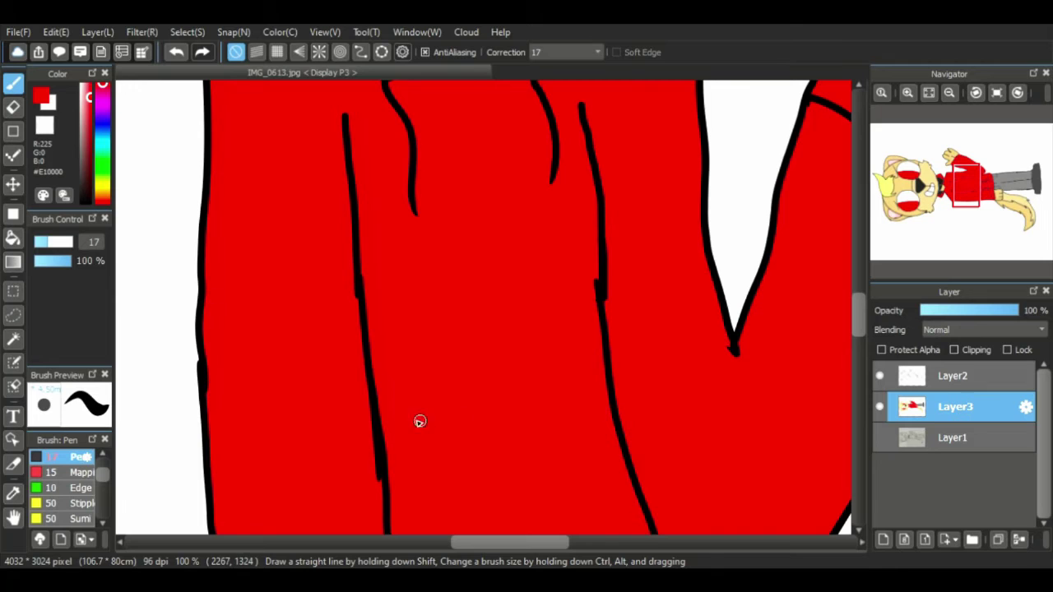
scroll(855, 317, "down", 3)
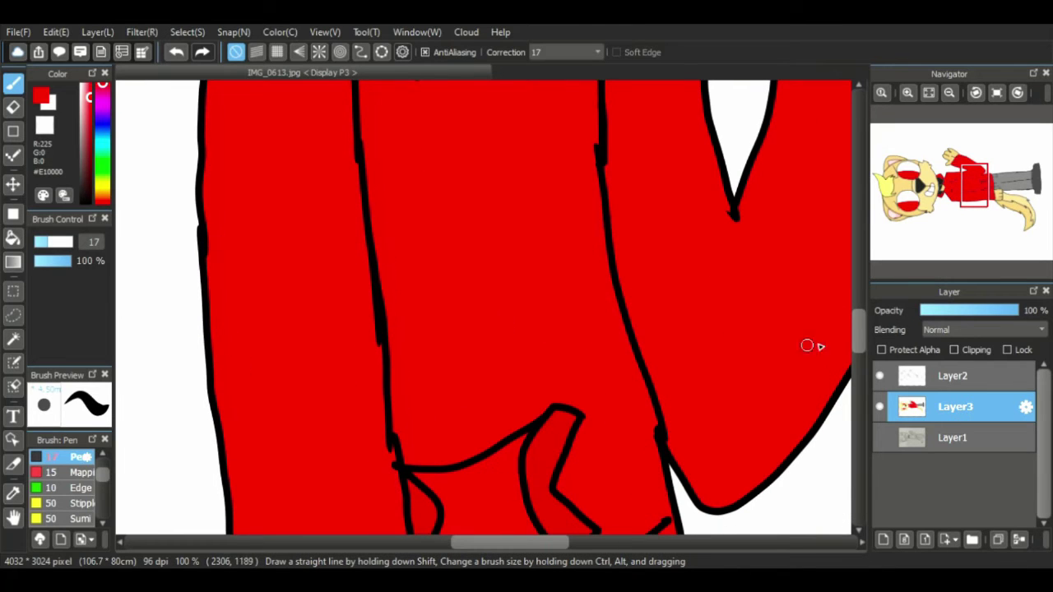
scroll(852, 365, "down", 7)
scroll(850, 341, "up", 2)
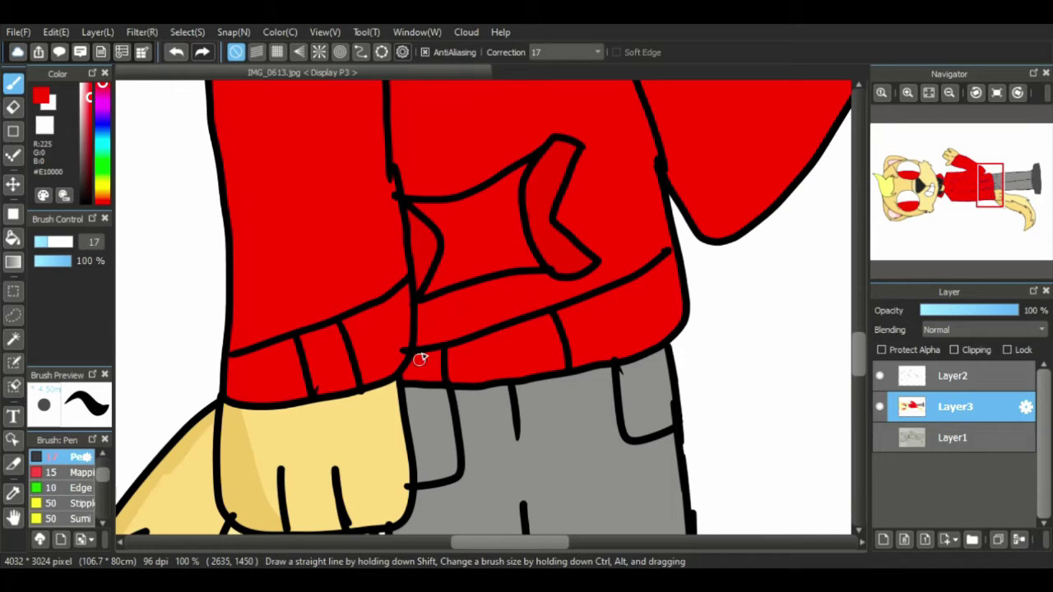
- Shade the hoodie pocket's left opening with darker red #AB0000, and sample #E10000 from the hoodie
left_click(89, 112)
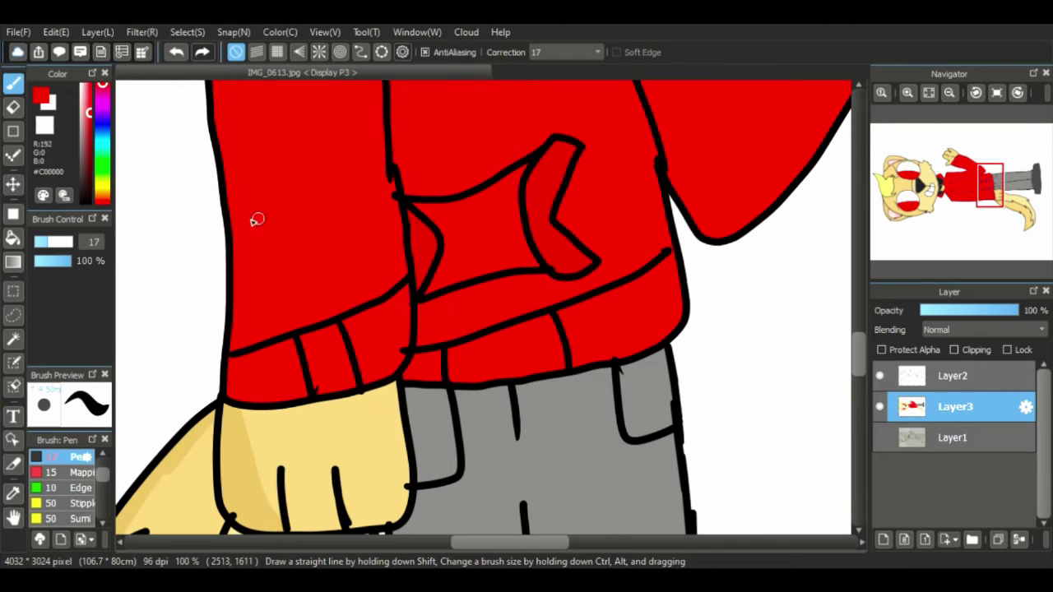
left_click(91, 122)
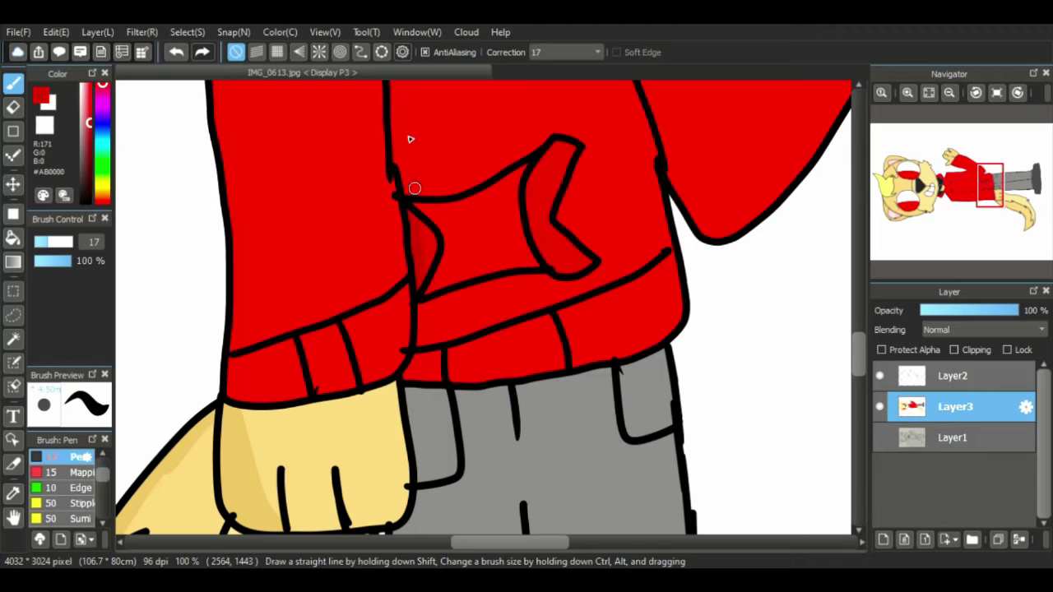
right_click(404, 162)
- Look over the red hoodie from the pocket up to the collar strings and the raised sleeve's cuff
mouse_move(860, 337)
left_mouse_down()
mouse_move(864, 287)
mouse_move(860, 314)
left_mouse_up()
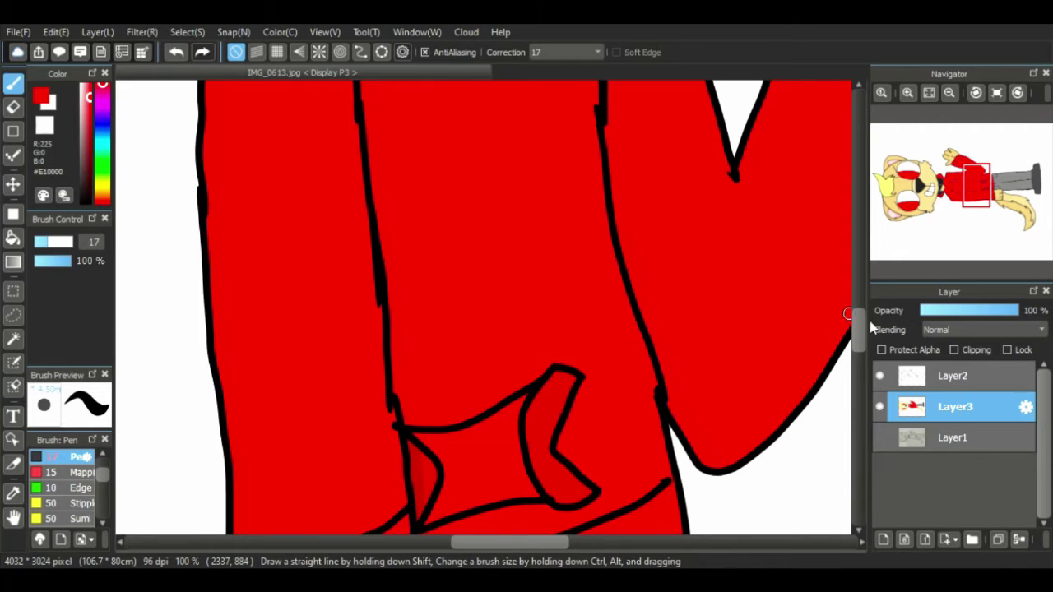
scroll(634, 411, "up", 4)
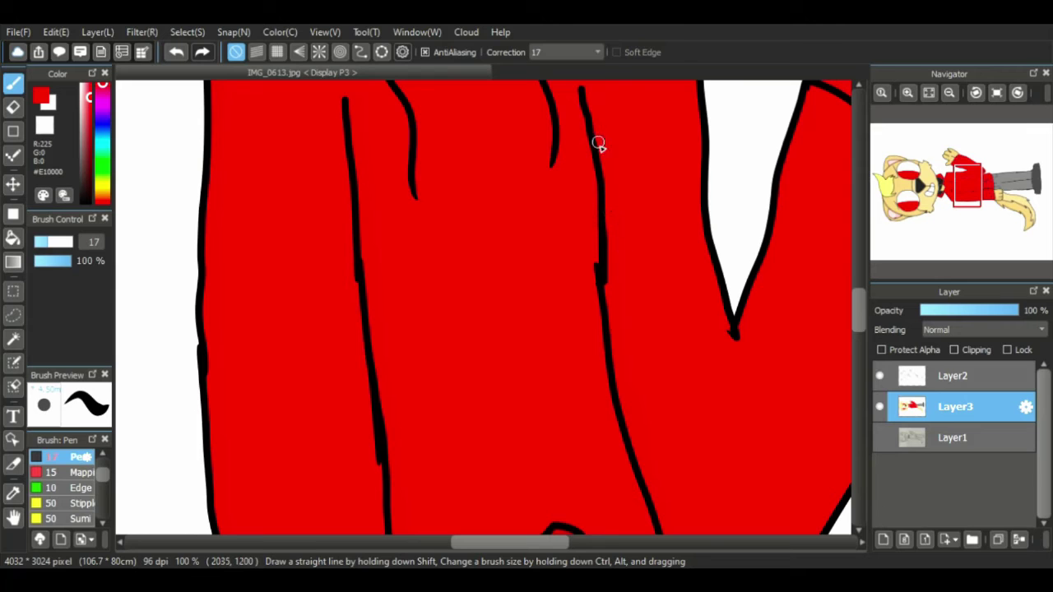
left_click(13, 517)
left_click_drag(422, 359, 303, 496)
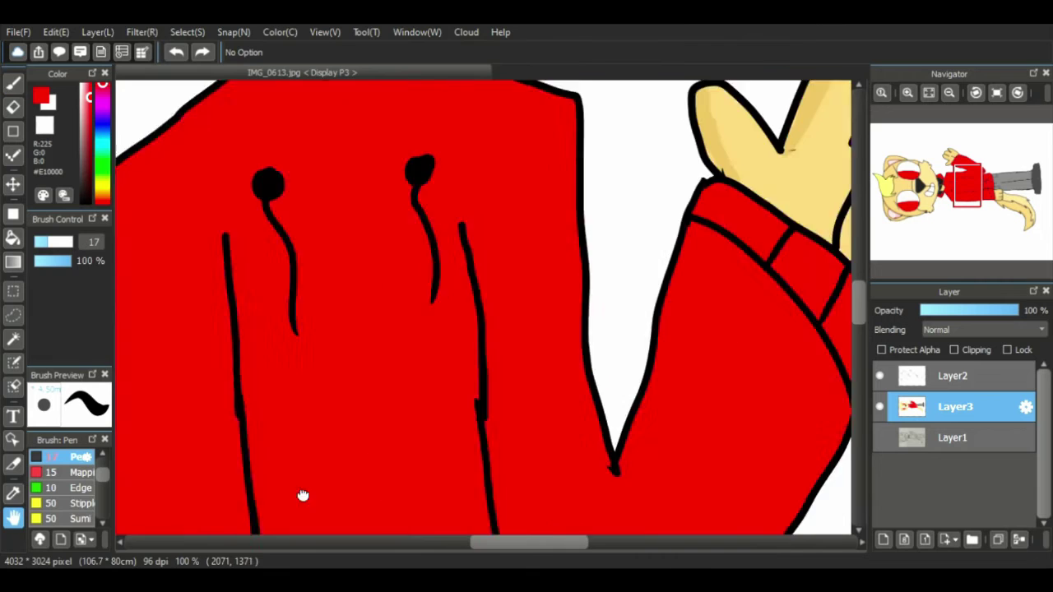
left_click_drag(423, 151, 444, 489)
mouse_move(441, 107)
left_mouse_down()
mouse_move(447, 396)
mouse_move(432, 337)
mouse_move(348, 294)
mouse_move(330, 237)
left_mouse_up()
left_click(13, 84)
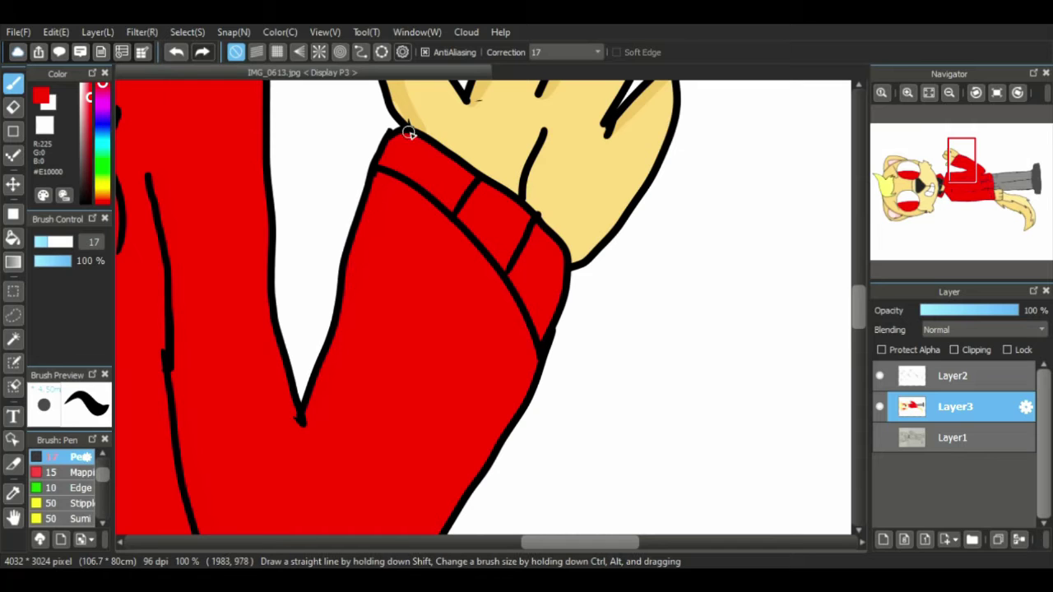
- Shade the grey trousers beside the lowered hand and inside the adjacent pocket with darker grey #676767
left_click_drag(996, 215, 1005, 212)
left_click_drag(85, 142, 81, 155)
mouse_move(492, 110)
left_mouse_down()
mouse_move(502, 183)
mouse_move(490, 100)
left_mouse_up()
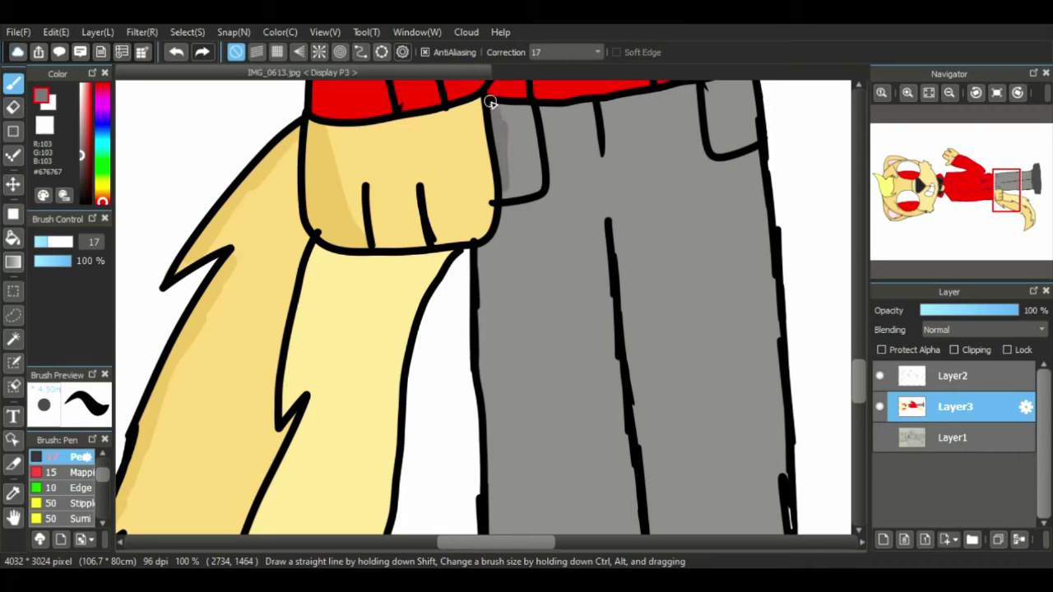
mouse_move(503, 193)
left_mouse_down()
mouse_move(470, 253)
mouse_move(504, 227)
mouse_move(505, 135)
left_mouse_up()
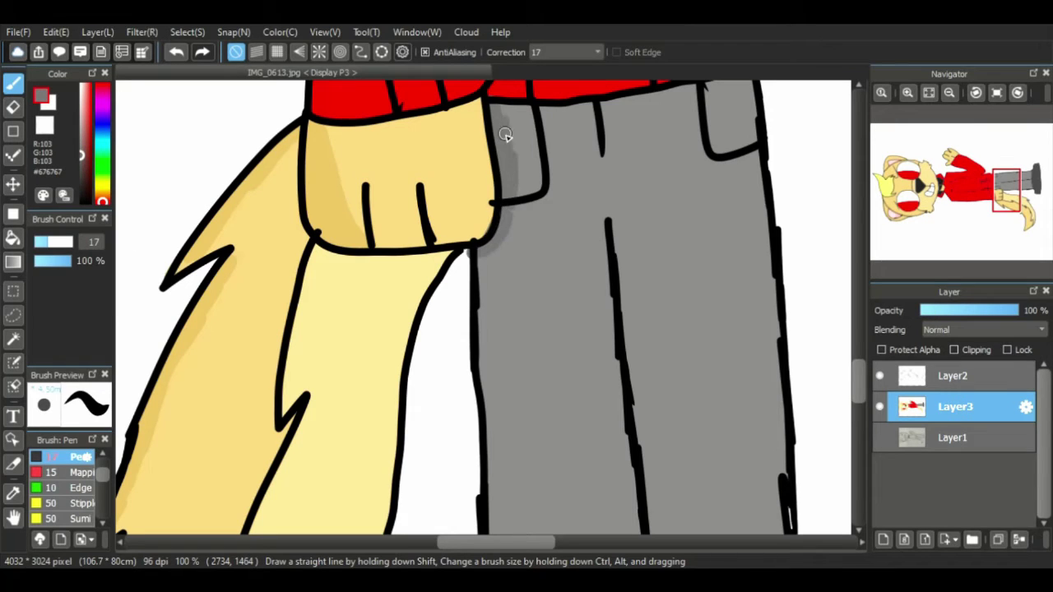
- Shade the left edges of both trouser legs with #676767 from below the hand downward
left_click_drag(859, 391, 859, 403)
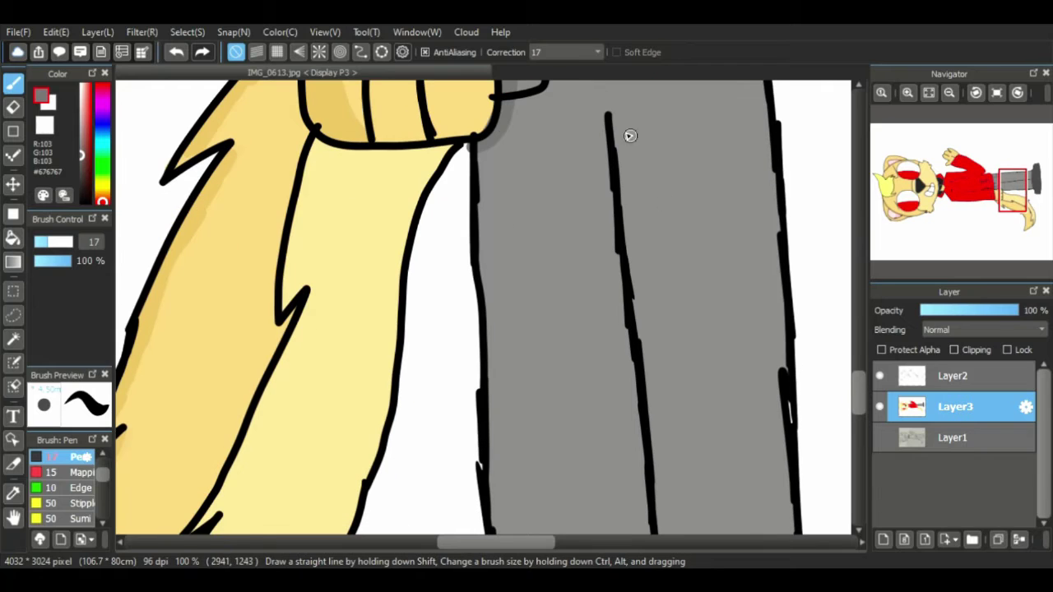
left_click_drag(617, 118, 631, 257)
left_click_drag(632, 257, 621, 123)
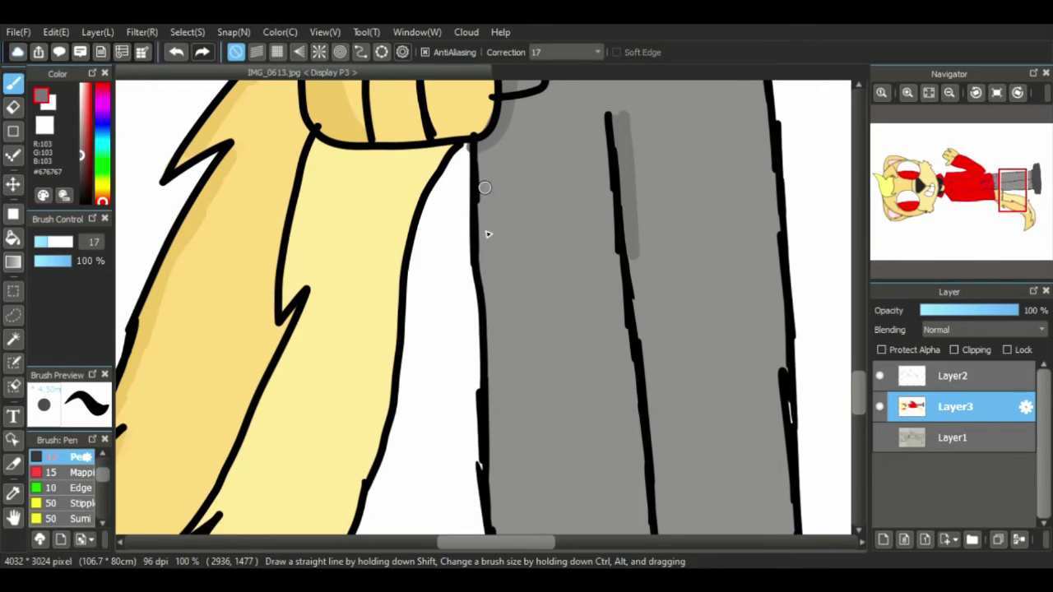
left_click_drag(484, 187, 491, 313)
key("e")
key("b")
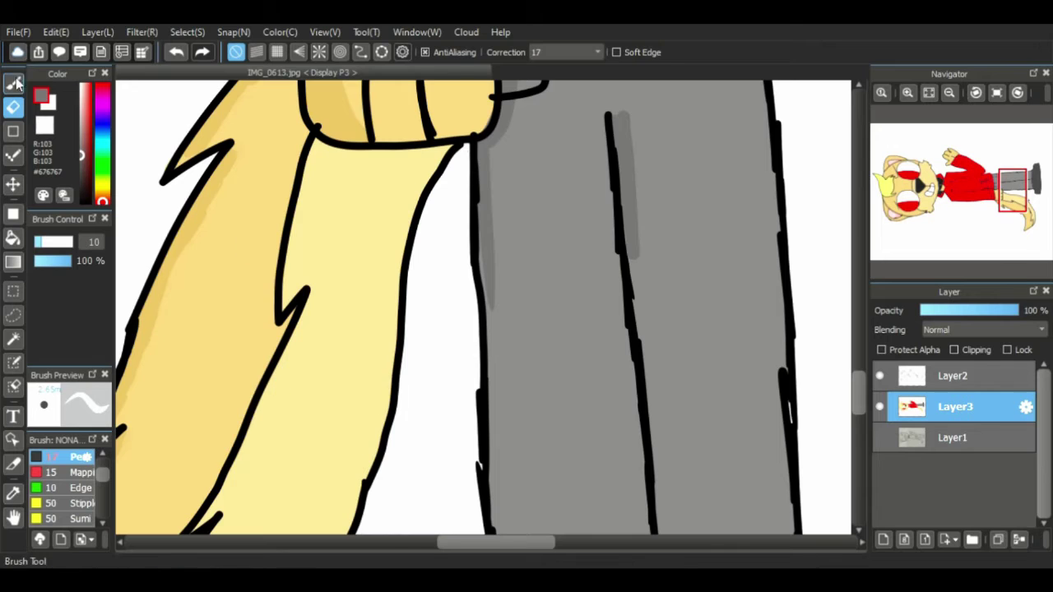
left_click_drag(486, 188, 499, 526)
mouse_move(630, 257)
left_mouse_down()
mouse_move(634, 348)
mouse_move(653, 395)
mouse_move(669, 534)
left_mouse_up()
- Extend the #676767 shading along the left edges of both trouser legs down to the shoes
left_click_drag(857, 400, 859, 426)
mouse_move(676, 258)
left_mouse_down()
mouse_move(666, 286)
mouse_move(681, 387)
mouse_move(646, 359)
mouse_move(682, 378)
mouse_move(663, 264)
left_mouse_up()
key("ctrl+z")
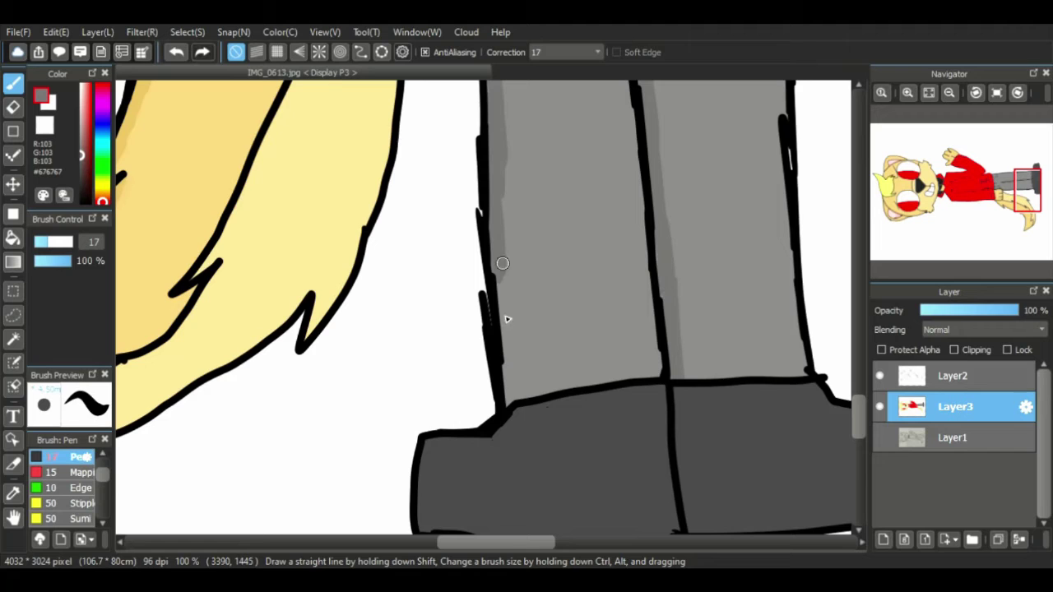
left_click_drag(503, 263, 498, 395)
- Shade the left edges of both dark grey shoes with #303030 and bring the whole character into view
left_click(559, 441, "alt")
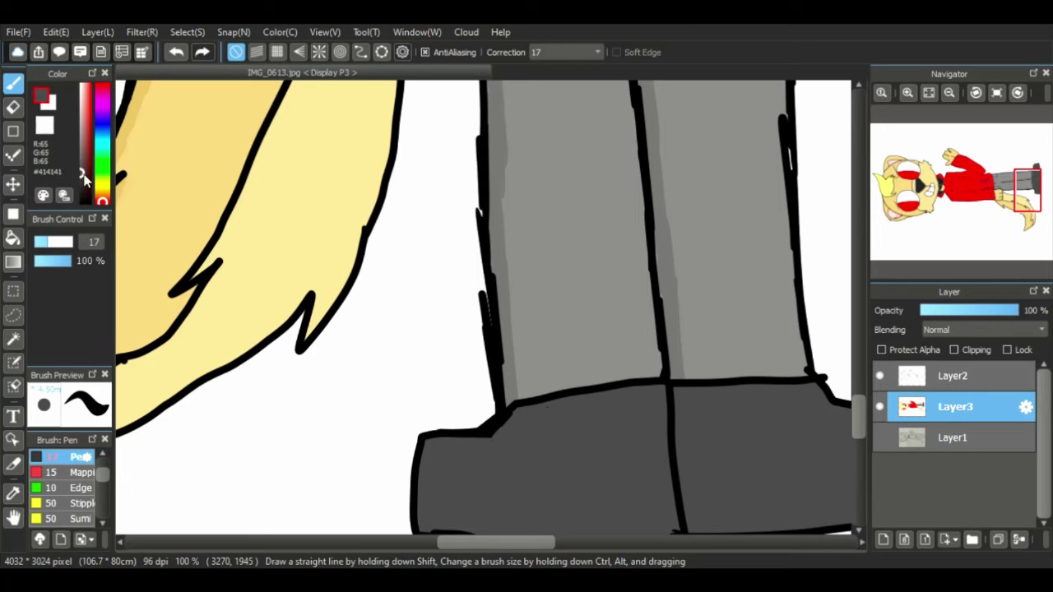
left_click(82, 179)
scroll(517, 333, "down", 2)
mouse_move(518, 334)
left_mouse_down()
mouse_move(481, 362)
mouse_move(517, 332)
mouse_move(470, 364)
mouse_move(446, 366)
mouse_move(431, 407)
mouse_move(426, 388)
mouse_move(425, 415)
mouse_move(426, 362)
mouse_move(442, 388)
left_mouse_up()
left_click_drag(677, 312, 691, 452)
left_click_drag(857, 423, 881, 336)
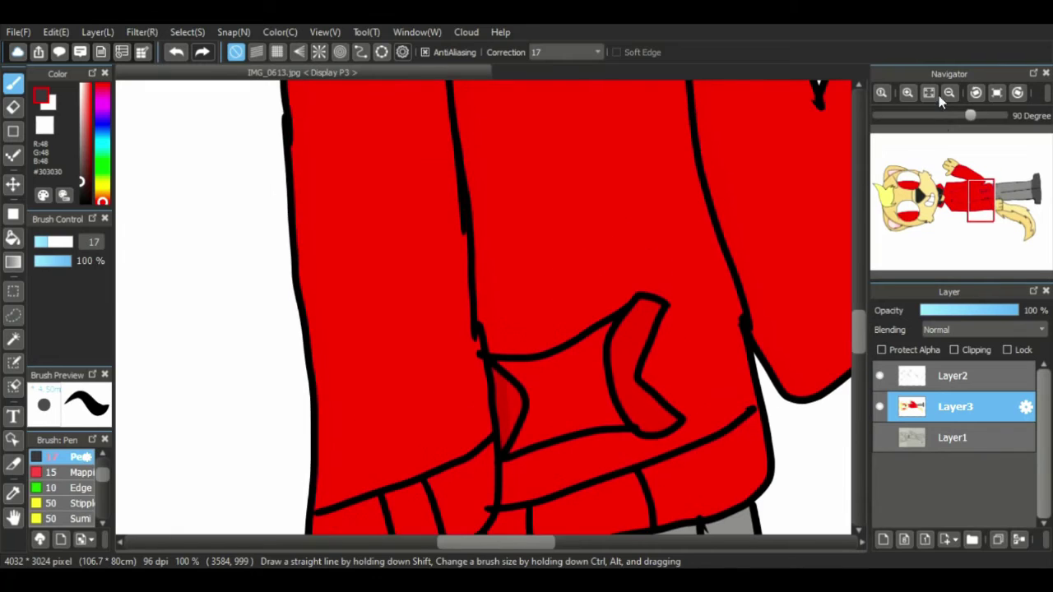
left_click(929, 93)
left_click(883, 539)
left_click(882, 538)
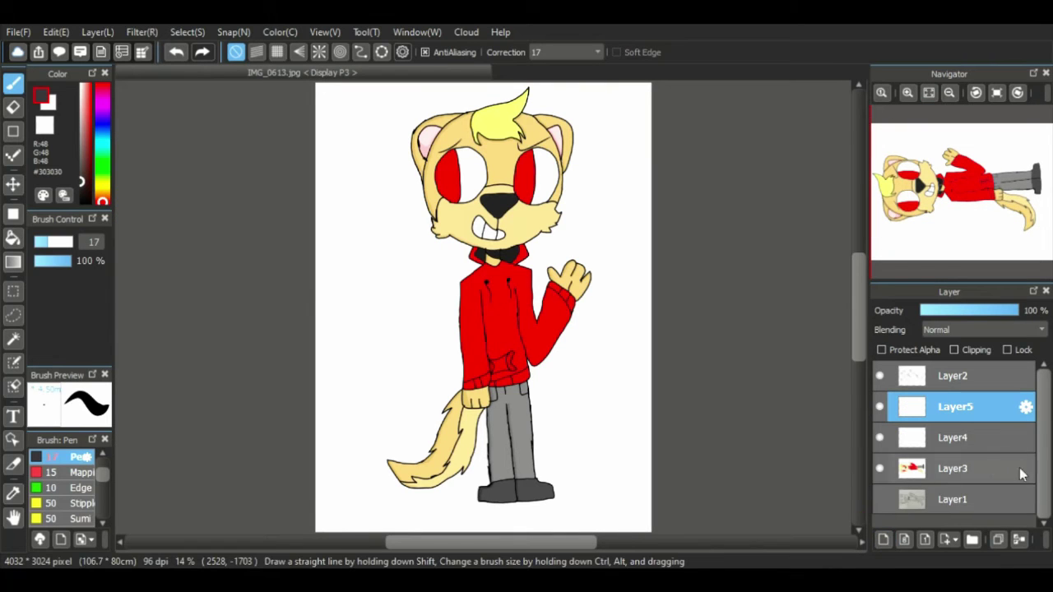
key("ctrl+z")
key("ctrl+z")
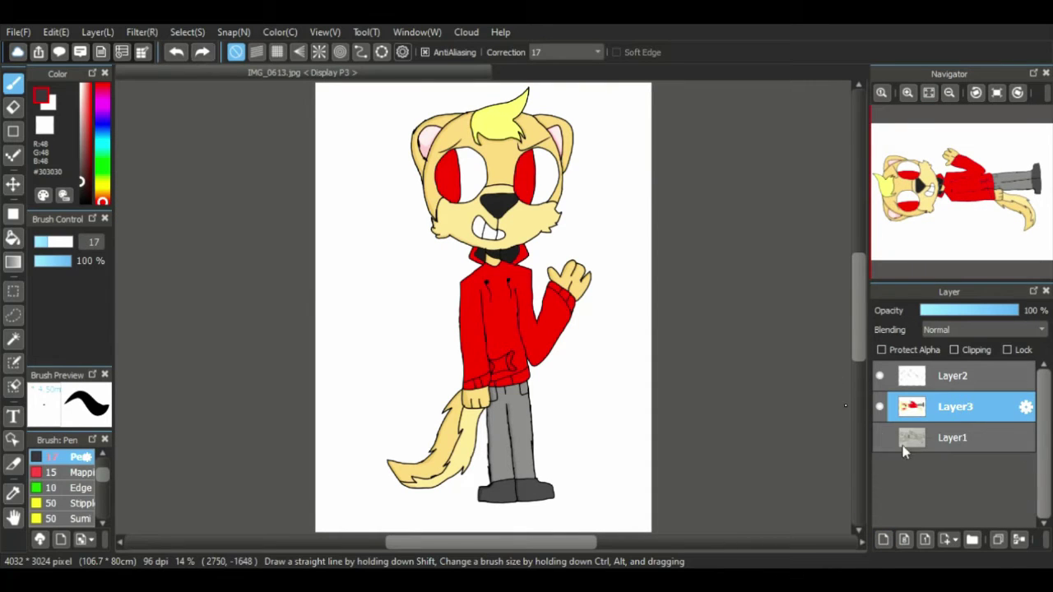
- Add a new layer beneath the colour layer Layer3, and merge the line art Layer2 down into Layer3
left_click(882, 538)
left_click_drag(919, 418, 921, 449)
left_click(952, 375)
left_click(1019, 538)
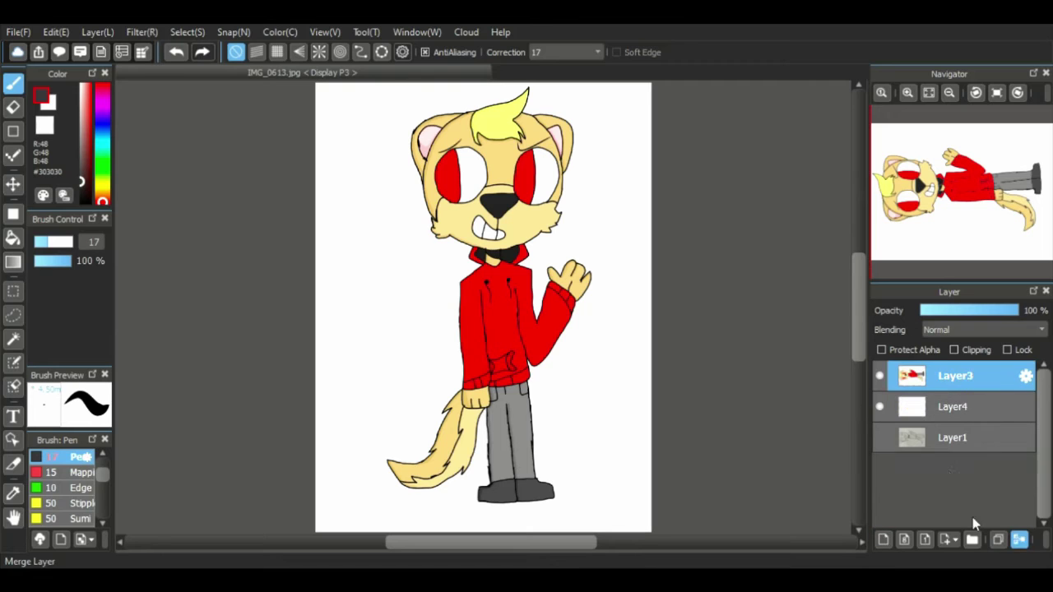
- Fill Layer4 behind the character with light pink #F9A69C, hiding Layer3 while filling
left_click(954, 407)
left_click(90, 84)
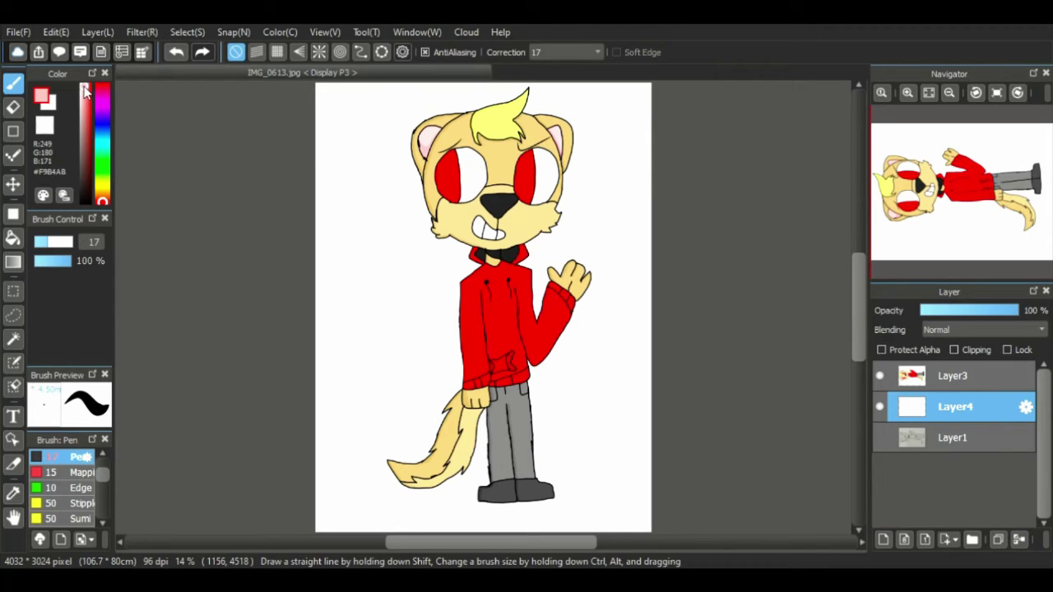
left_click(13, 238)
left_click(879, 376)
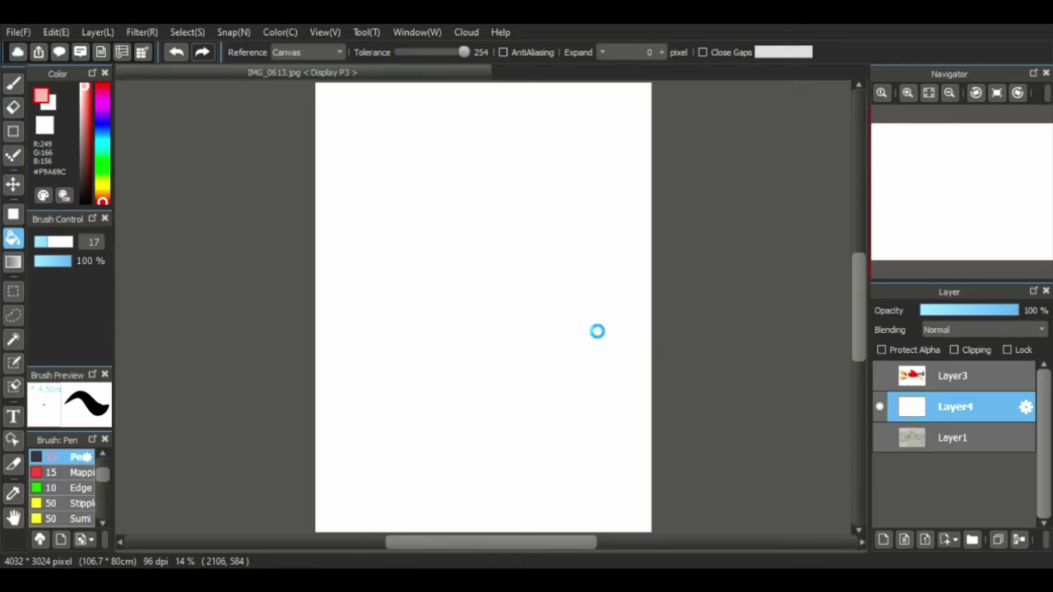
left_click(627, 321)
left_click(879, 376)
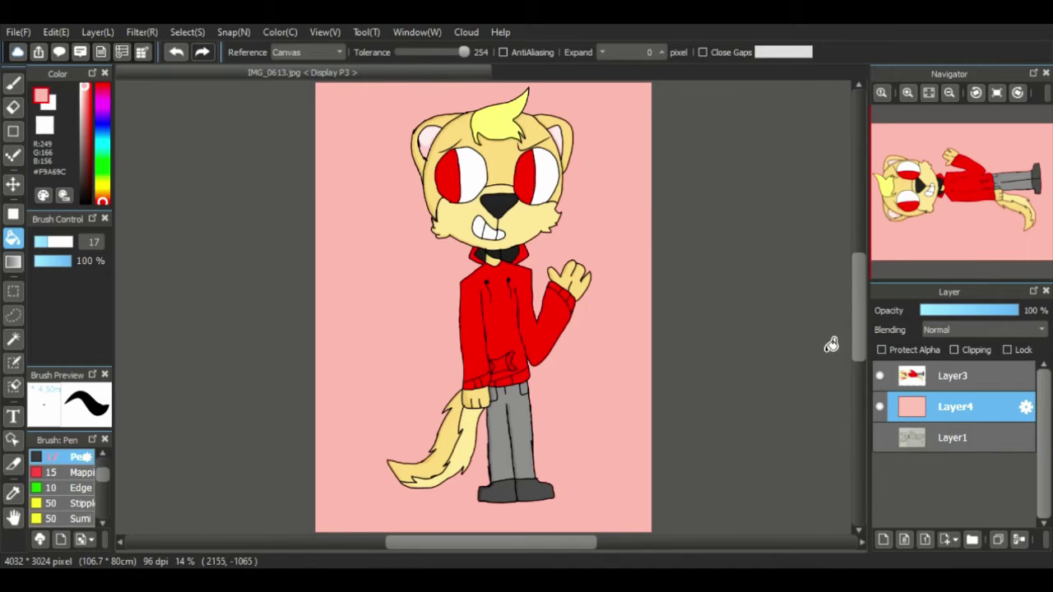
- Undo the light pink background fill while keeping the line art merged into Layer3
key("ctrl+z")
key("ctrl+shift+n")
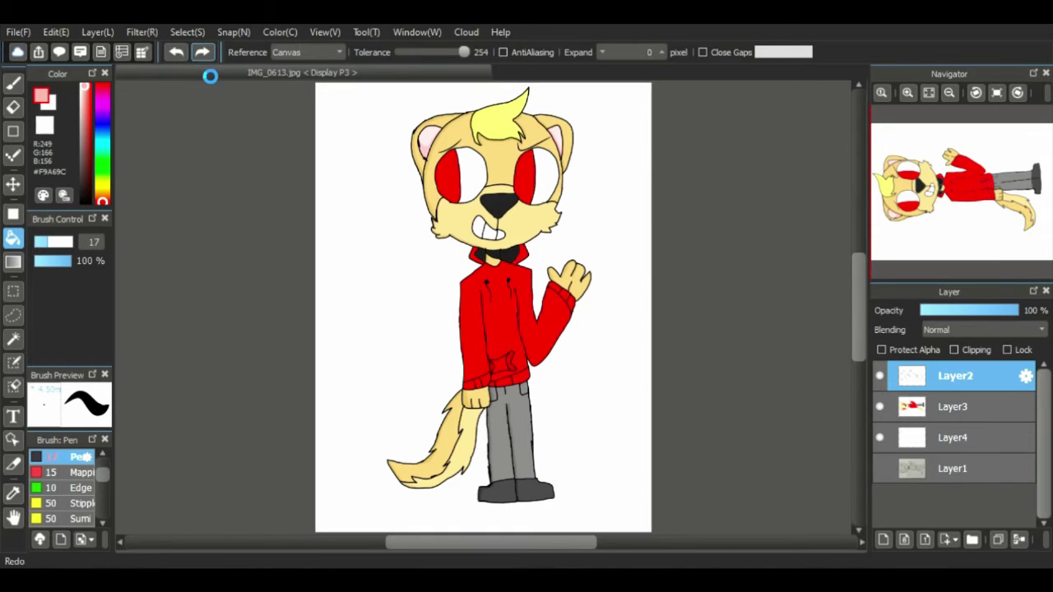
key("ctrl+z")
- Fill Layer4 with red #FF4730 as the background, hiding Layer3 during the fill and showing it again
left_click(90, 83)
left_click(879, 376)
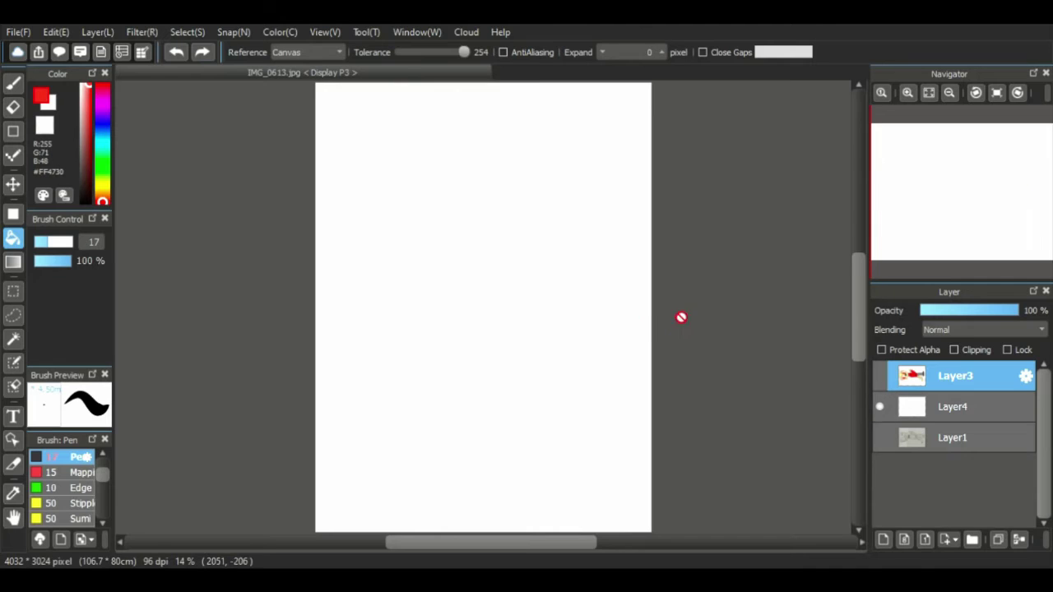
left_click(905, 406)
key("ctrl+f")
left_click(879, 376)
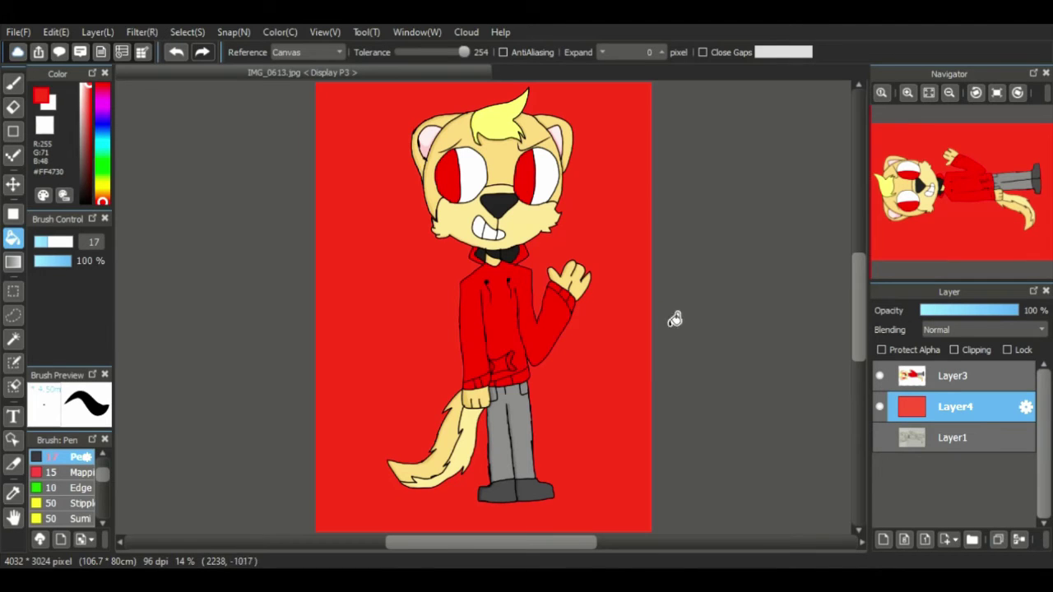
- Draw a small signature mark in black #000000 in the canvas's lower-left corner, and bring up the sketch IMG_0618.jpg
left_click(83, 201)
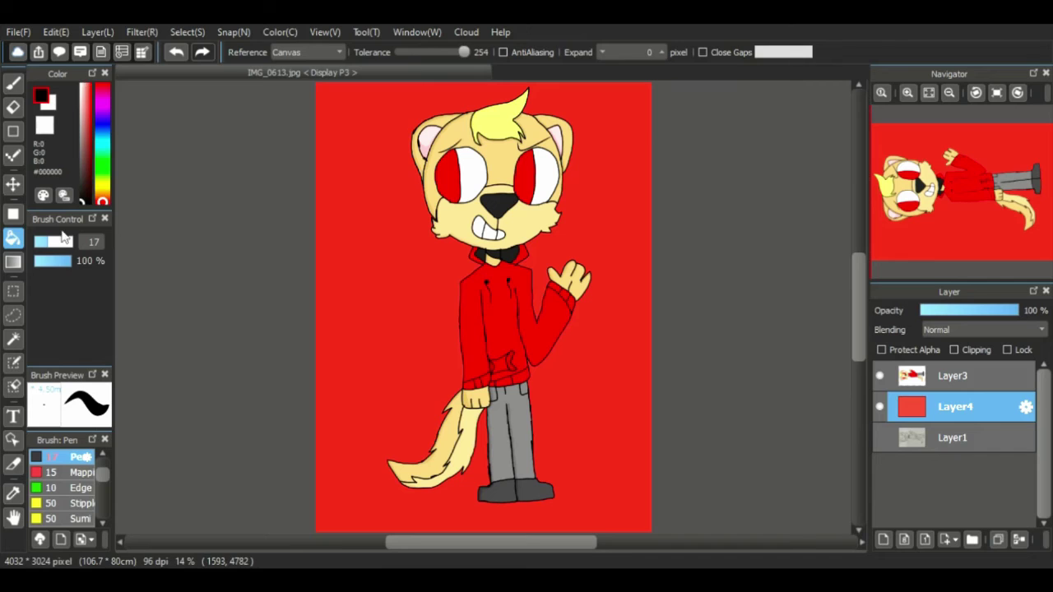
left_click(14, 83)
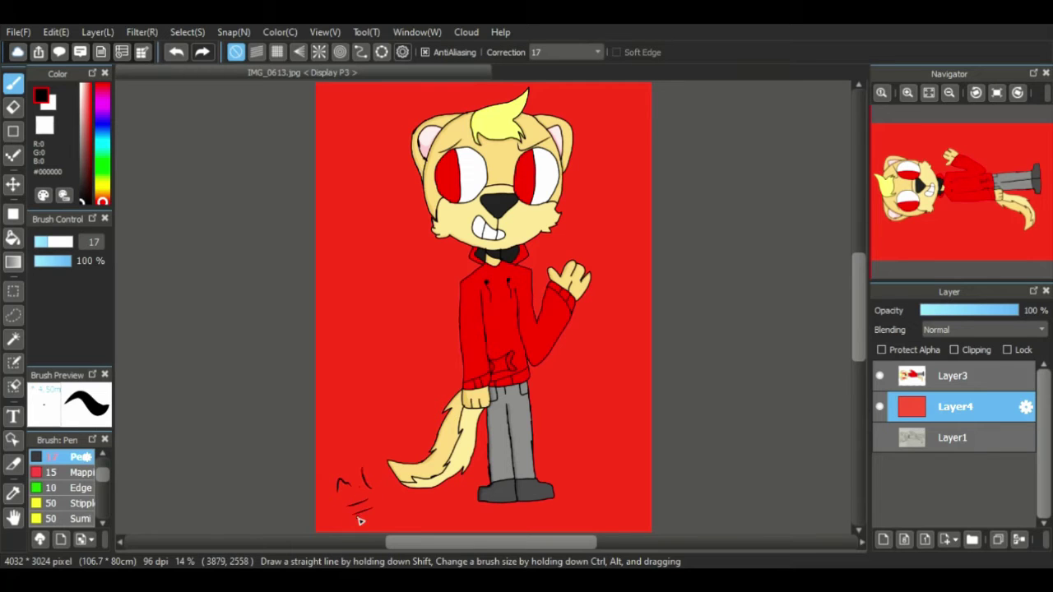
left_click(18, 32)
left_click(67, 226)
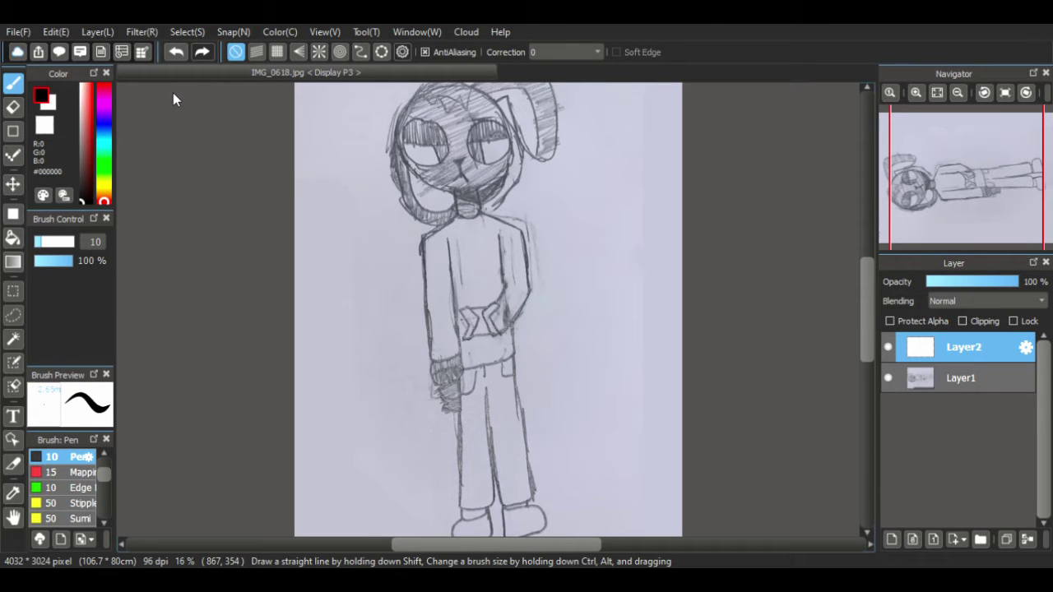
- Try to ink the left side of the head in black on Layer2, and undo the stroke
left_click(915, 92)
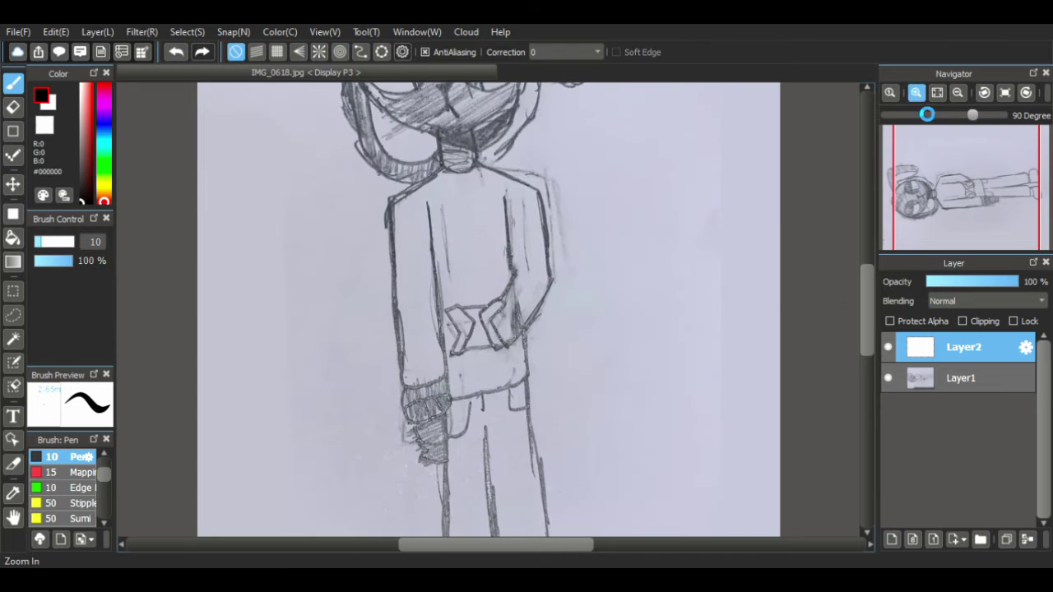
left_click_drag(875, 301, 866, 265)
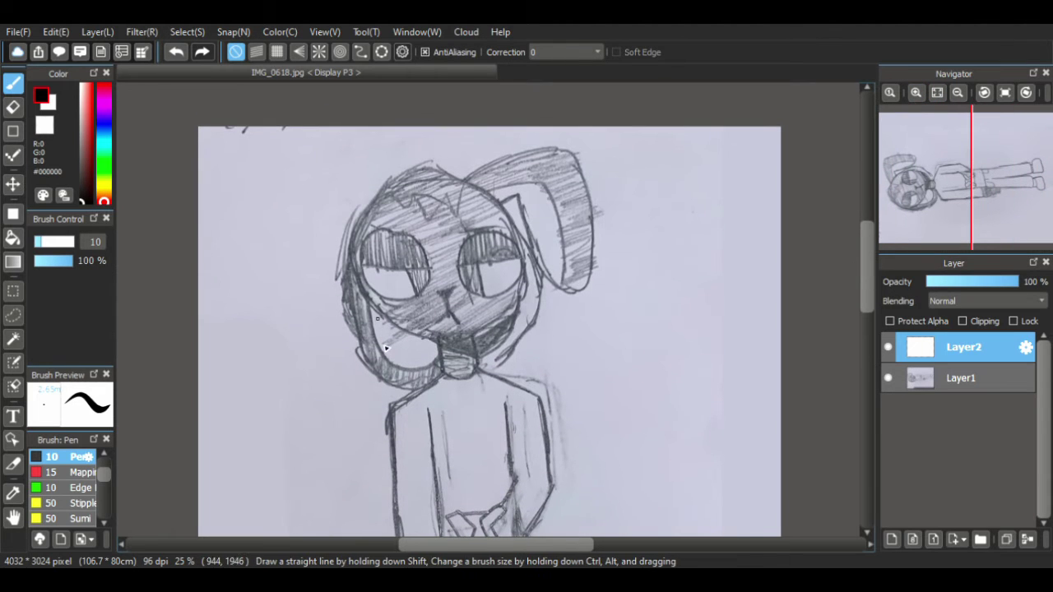
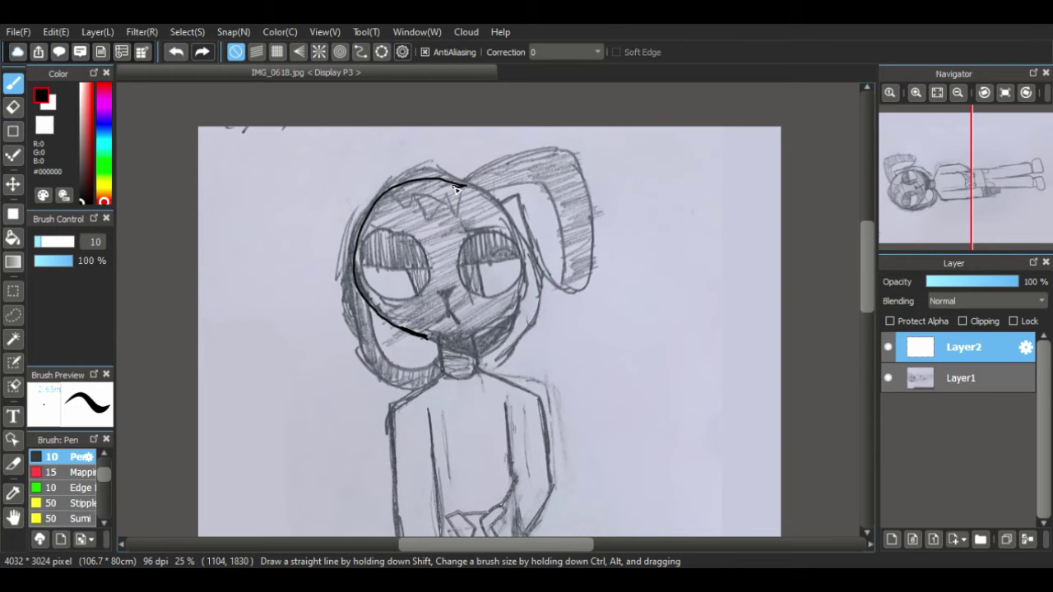
key("ctrl+z")
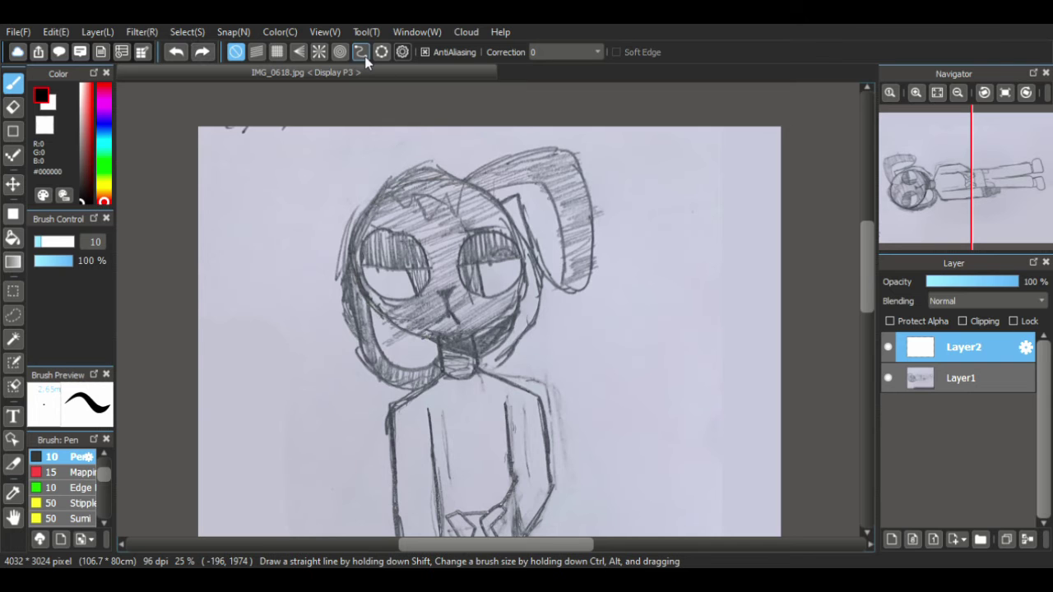
- Ink the left side of the face on Layer2 from the chin up past the cheek with the 10 px black pen
left_click(915, 92)
left_click(915, 92)
mouse_move(360, 402)
left_mouse_down()
mouse_move(220, 342)
mouse_move(174, 292)
left_mouse_up()
left_click_drag(425, 543, 404, 543)
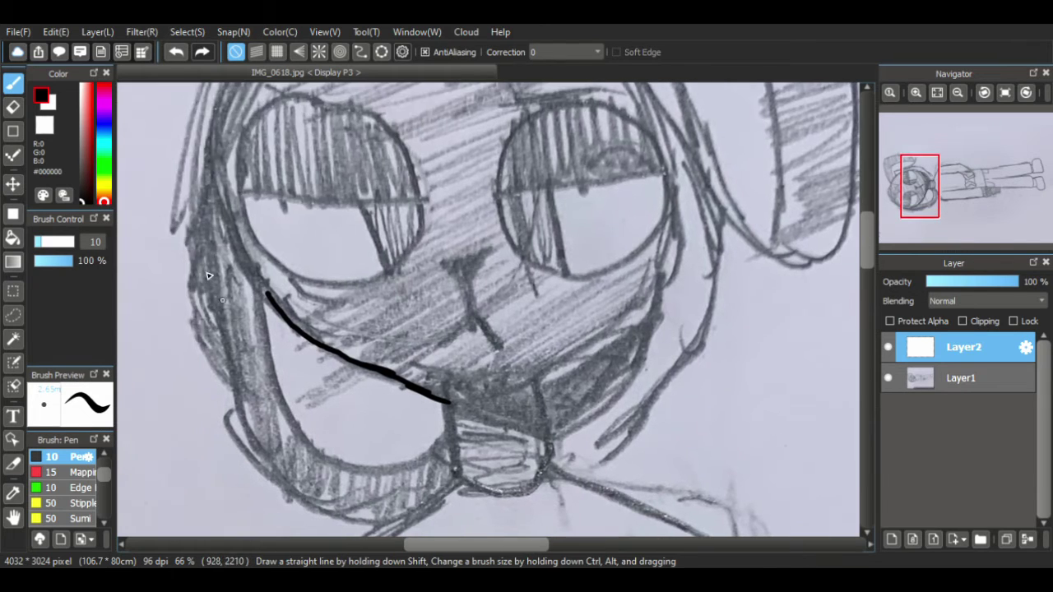
mouse_move(272, 301)
left_mouse_down()
mouse_move(234, 227)
mouse_move(217, 137)
left_mouse_up()
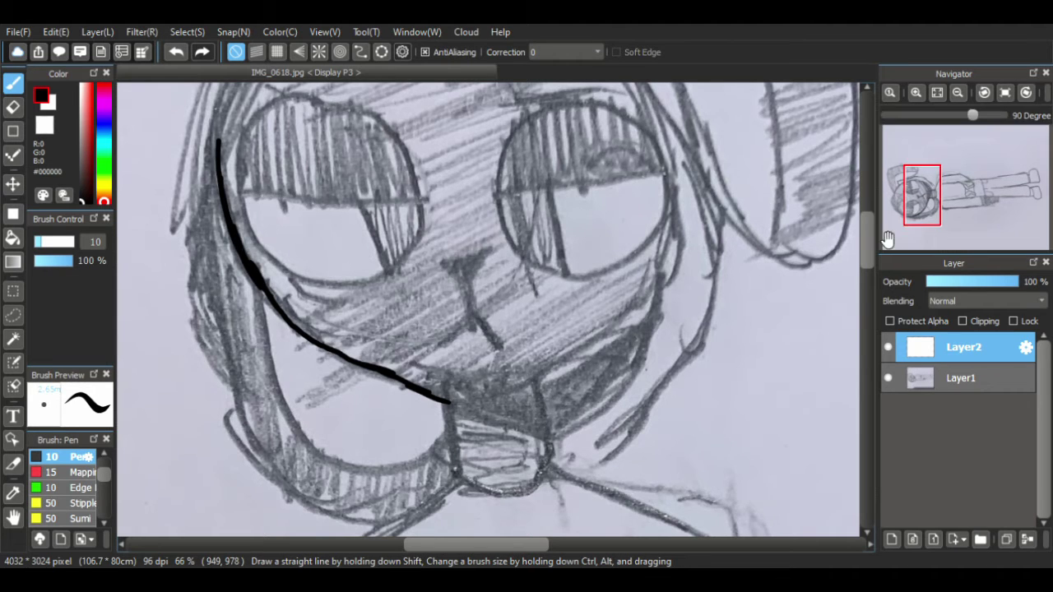
- Continue inking the head outline from the left cheek over the crown and down the right side of the face
scroll(873, 236, "up", 2)
scroll(874, 237, "up", 2)
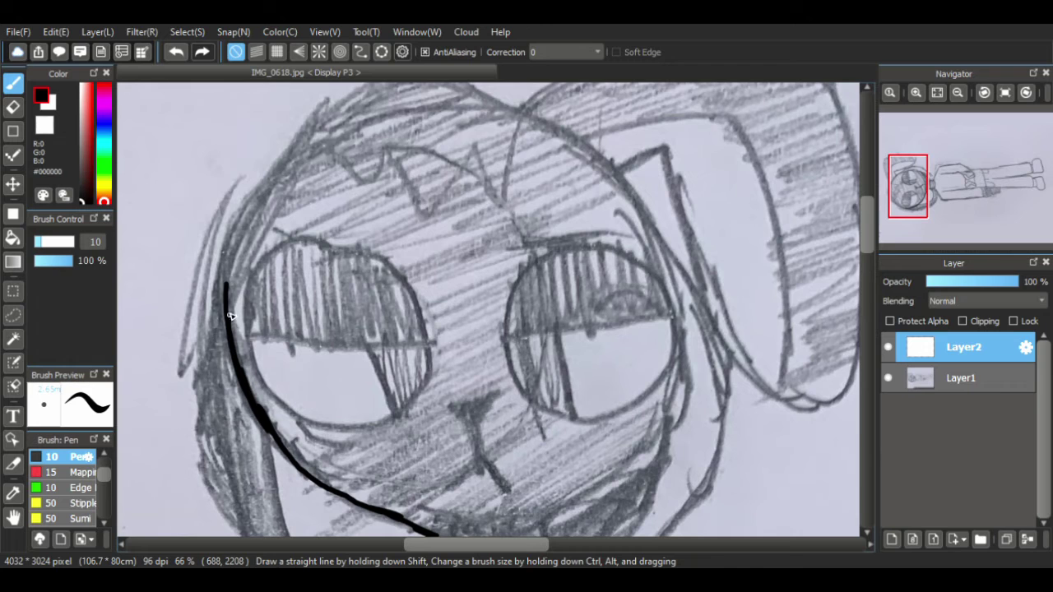
mouse_move(231, 316)
left_mouse_down()
mouse_move(245, 236)
mouse_move(291, 167)
mouse_move(272, 193)
mouse_move(380, 108)
mouse_move(354, 124)
mouse_move(424, 103)
mouse_move(402, 105)
mouse_move(464, 105)
left_mouse_up()
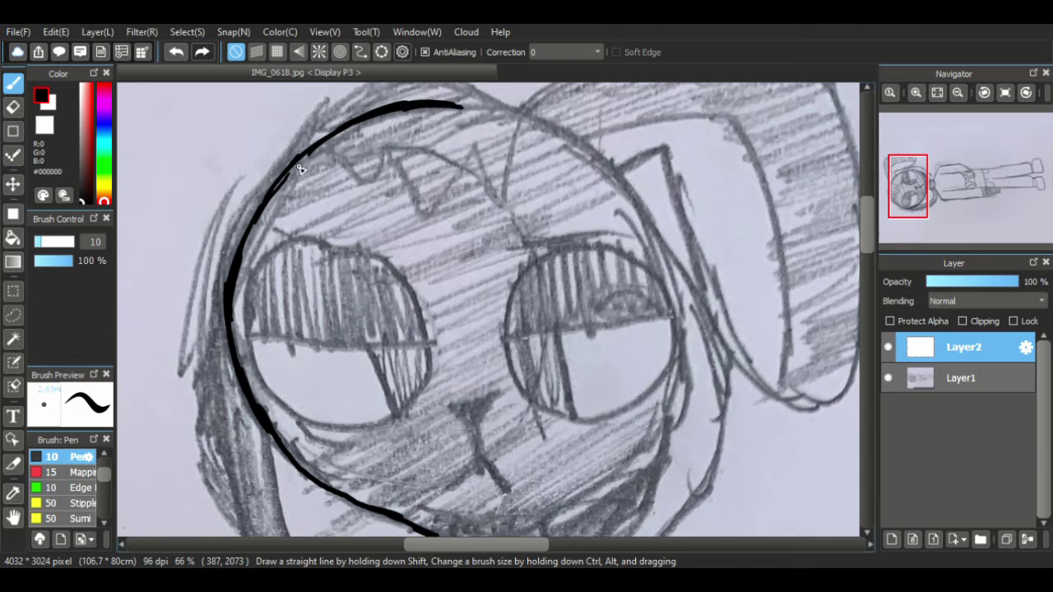
mouse_move(274, 193)
left_mouse_down()
mouse_move(311, 155)
mouse_move(287, 179)
mouse_move(331, 169)
left_mouse_up()
mouse_move(457, 105)
left_mouse_down()
mouse_move(500, 104)
mouse_move(547, 120)
mouse_move(615, 162)
mouse_move(662, 248)
mouse_move(674, 311)
mouse_move(673, 402)
left_mouse_up()
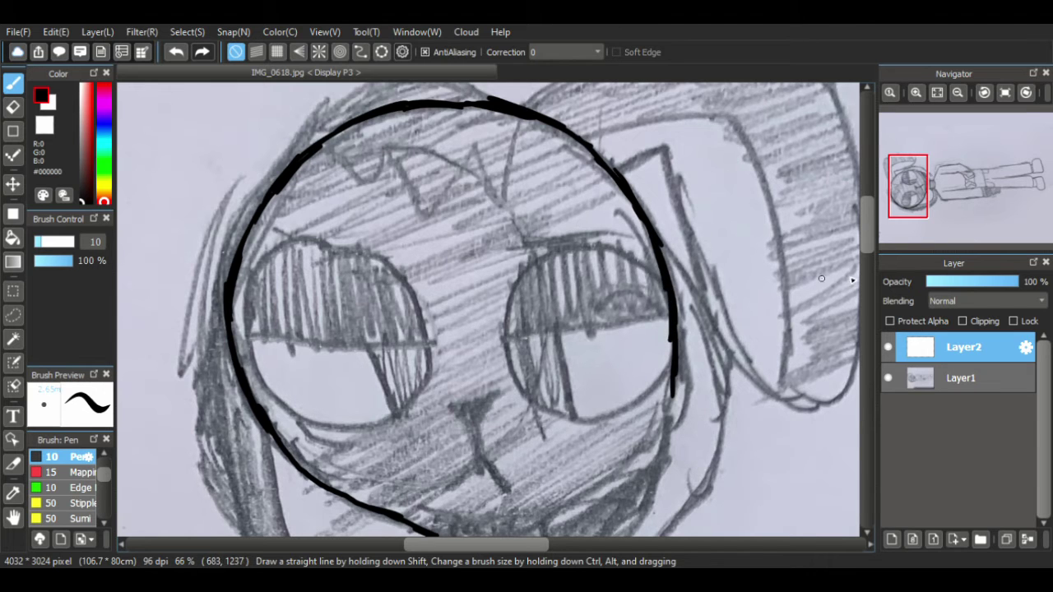
- Ink the lower right side of the face on Layer2 and close the head outline along the chin with a thickened black line
left_click_drag(869, 232, 869, 259)
mouse_move(673, 165)
left_mouse_down()
mouse_move(617, 259)
mouse_move(534, 310)
left_mouse_up()
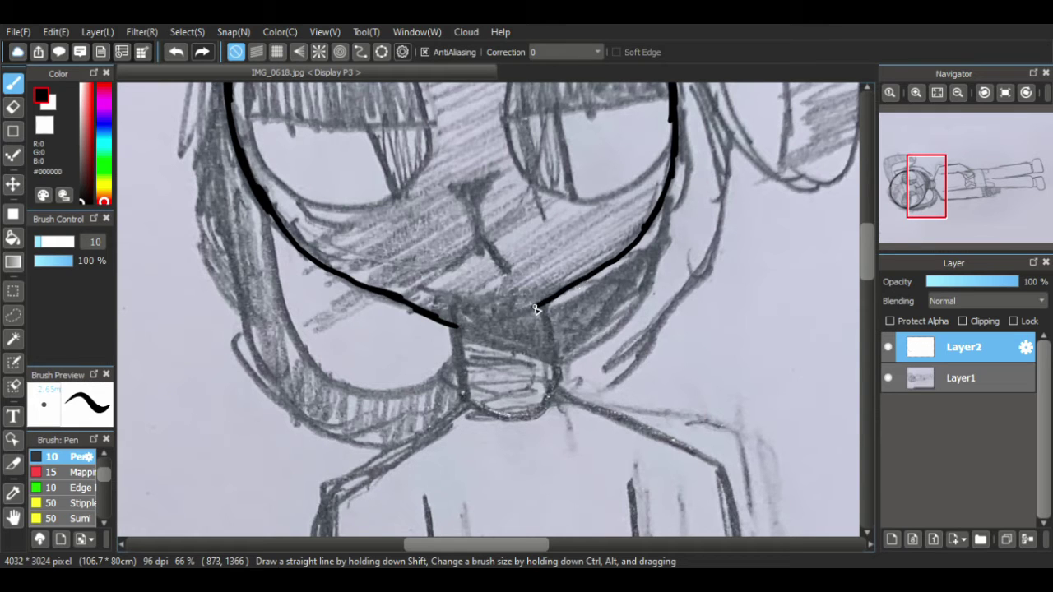
left_click_drag(443, 318, 524, 315)
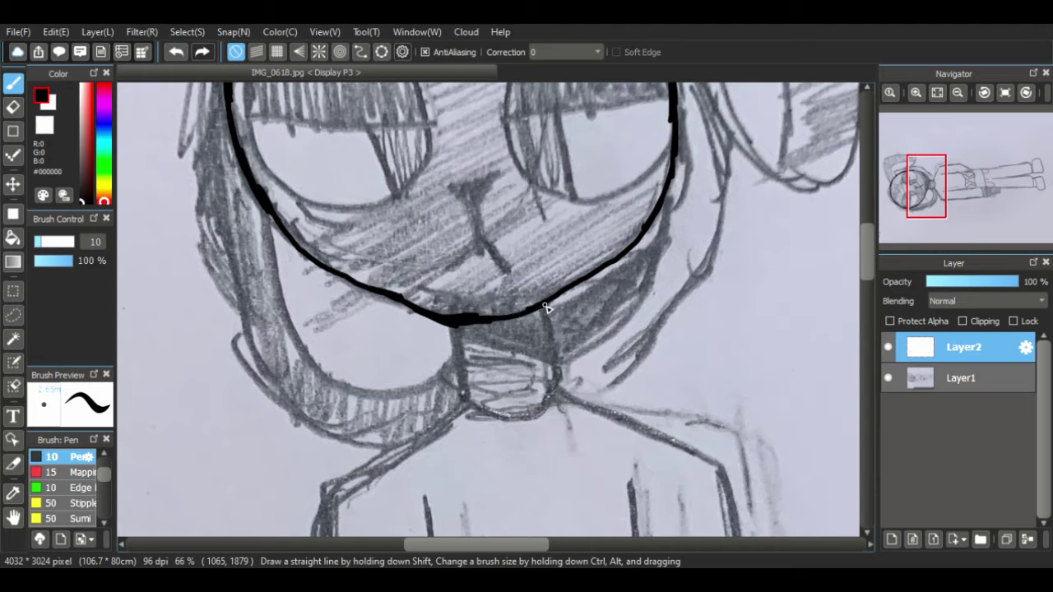
mouse_move(398, 298)
left_mouse_down()
mouse_move(420, 317)
mouse_move(545, 306)
left_mouse_up()
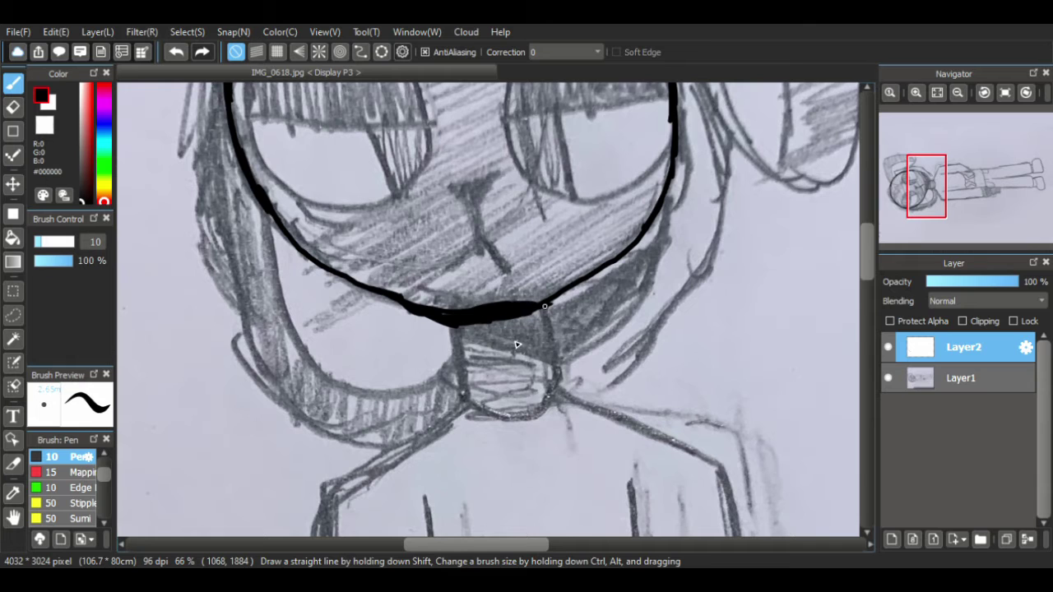
- Erase the excess thickness along the chin line and clean up its edges
left_click(12, 106)
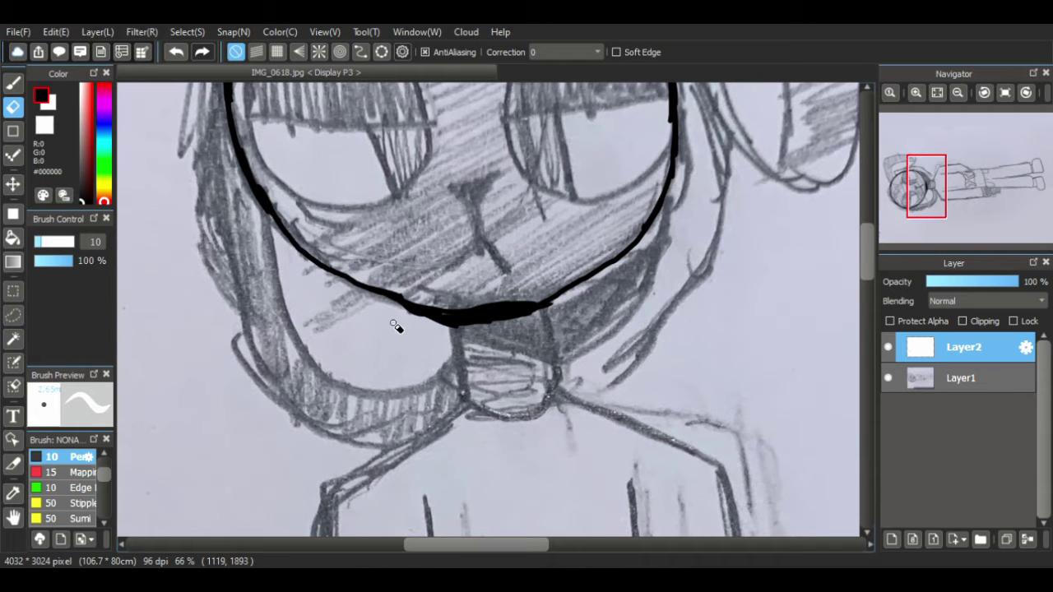
left_click_drag(392, 323, 466, 327)
mouse_move(398, 318)
left_mouse_down()
mouse_move(510, 319)
mouse_move(485, 325)
mouse_move(462, 320)
mouse_move(557, 311)
left_mouse_up()
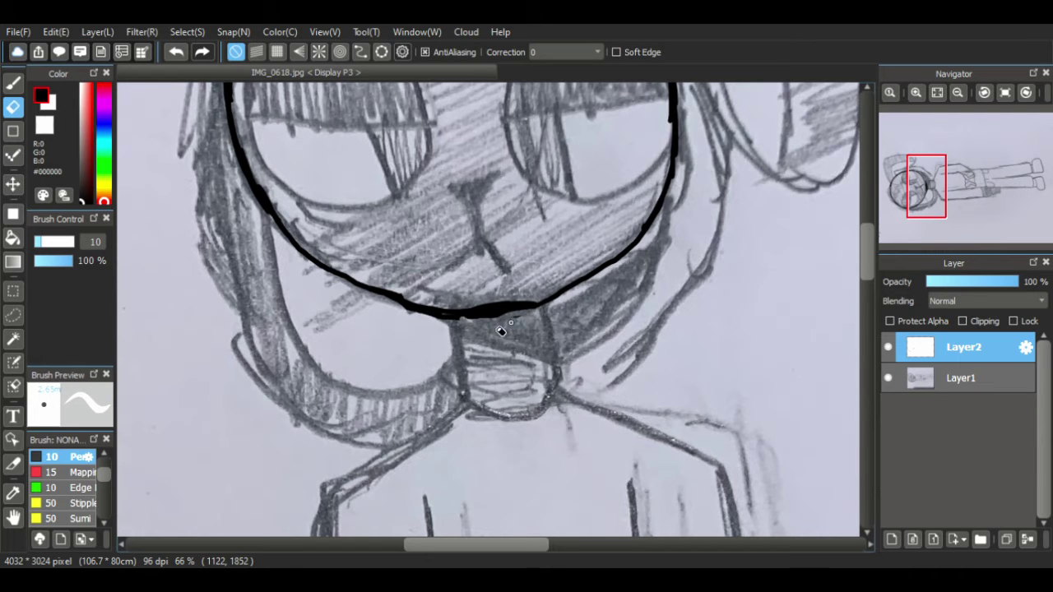
left_click(12, 82)
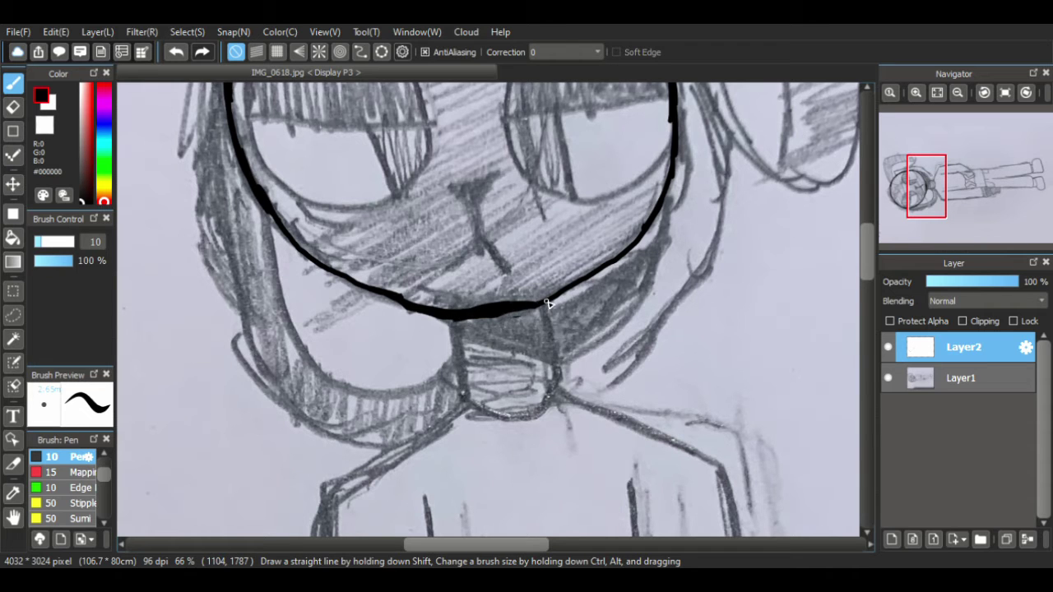
left_click(13, 107)
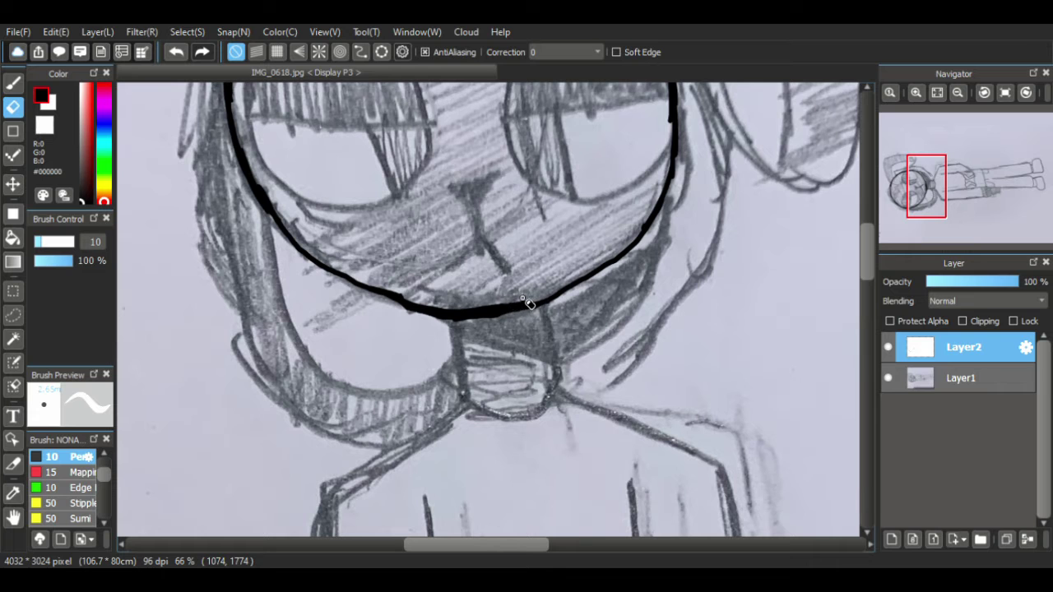
- Ink the eye on the right of the face with its round outline, straight eyelid line and pupil edge in black
left_click_drag(864, 245, 869, 232)
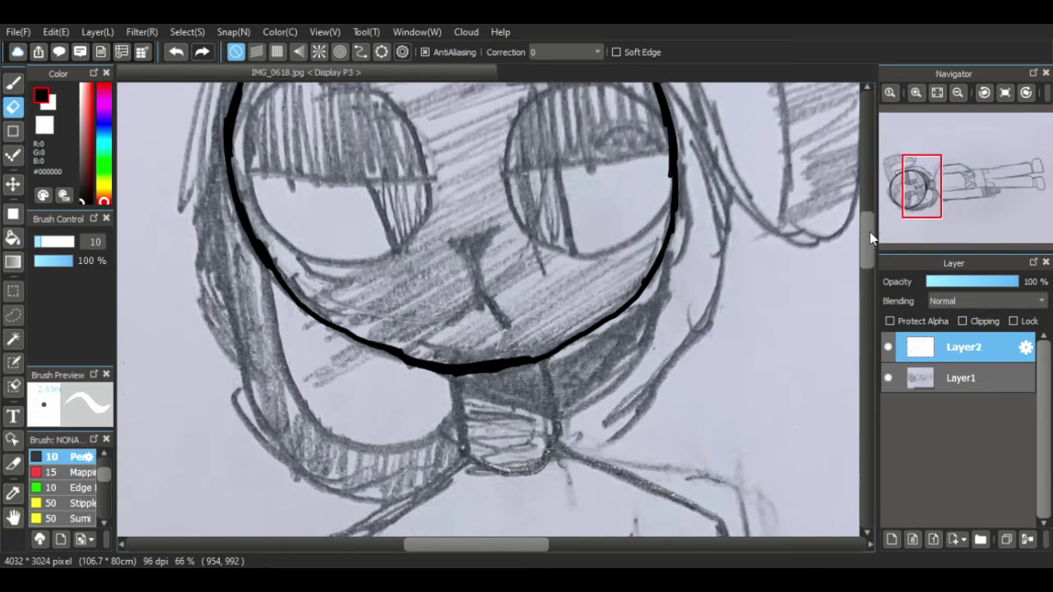
scroll(869, 232, "up", 3)
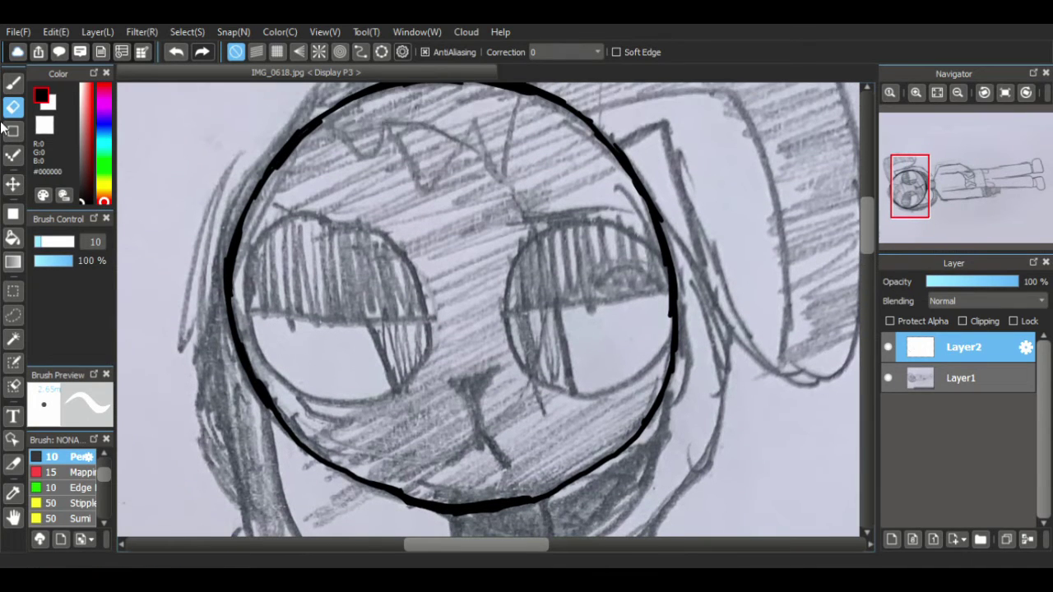
left_click(11, 86)
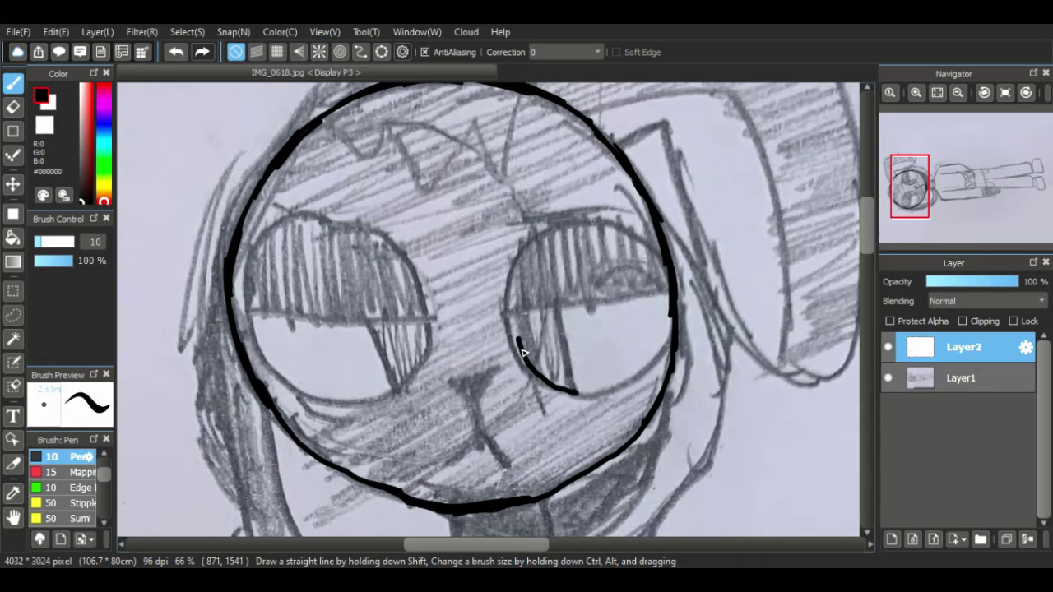
key("ctrl+z")
mouse_move(555, 389)
left_mouse_down()
mouse_move(514, 354)
mouse_move(511, 302)
mouse_move(529, 248)
mouse_move(573, 224)
mouse_move(636, 231)
left_mouse_up()
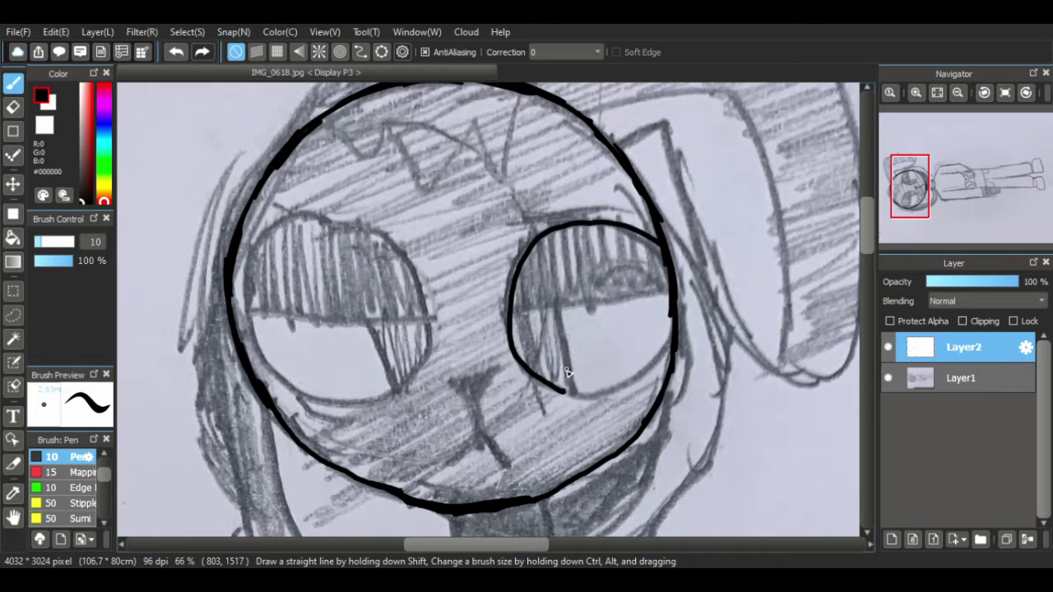
mouse_move(572, 392)
left_mouse_down()
mouse_move(624, 390)
mouse_move(673, 343)
left_mouse_up()
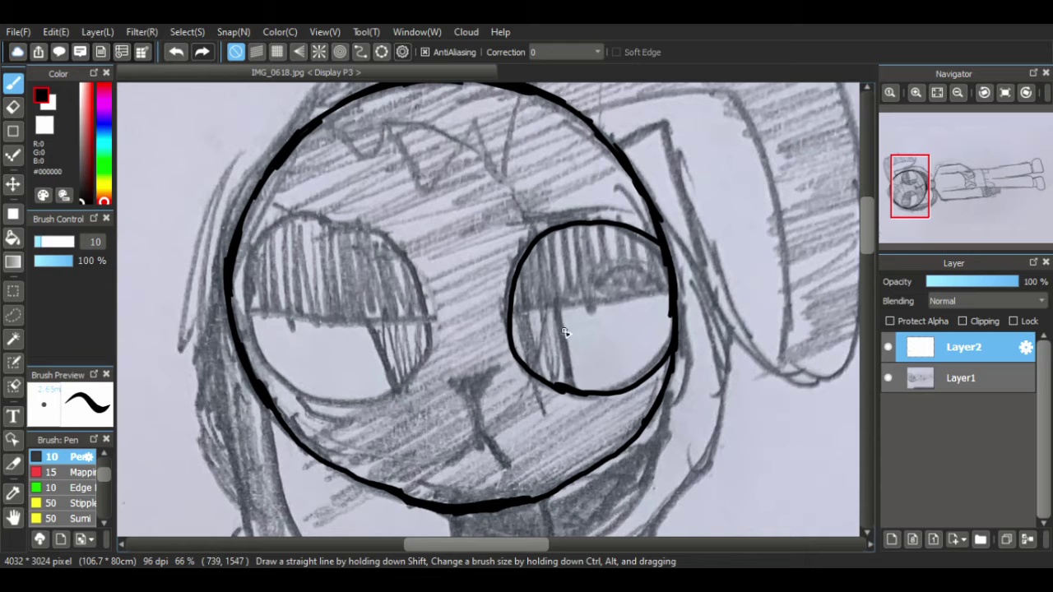
left_click_drag(509, 311, 682, 306)
left_click_drag(559, 303, 574, 380)
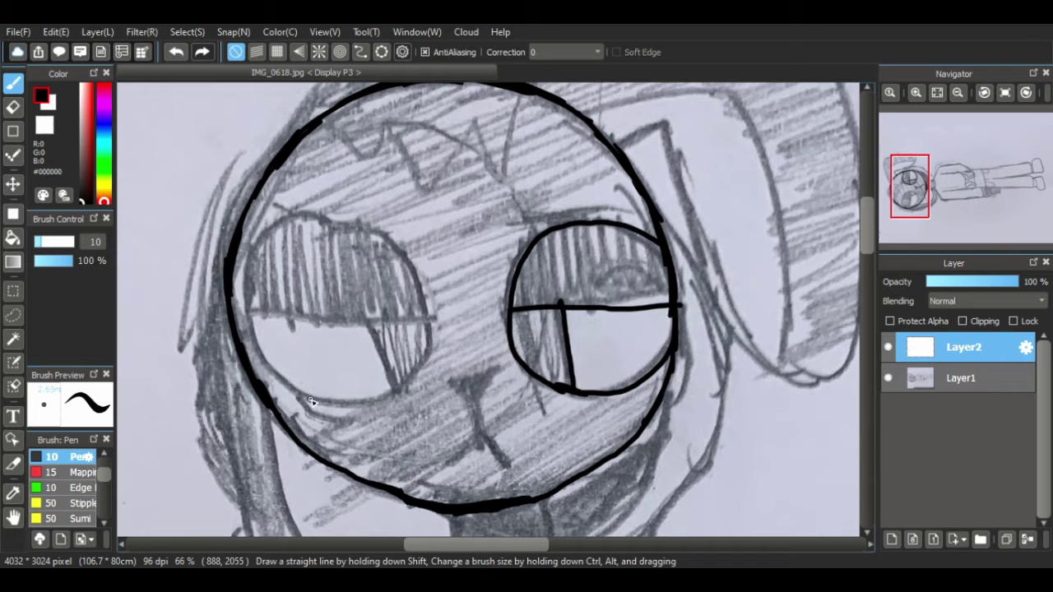
- Ink the left eye's outline, eyelid line and pupil edge, and add a short brow stroke above the right eye
mouse_move(310, 400)
left_mouse_down()
mouse_move(254, 344)
mouse_move(254, 271)
mouse_move(282, 238)
mouse_move(348, 220)
mouse_move(397, 240)
mouse_move(434, 306)
mouse_move(436, 370)
mouse_move(381, 402)
mouse_move(326, 400)
left_mouse_up()
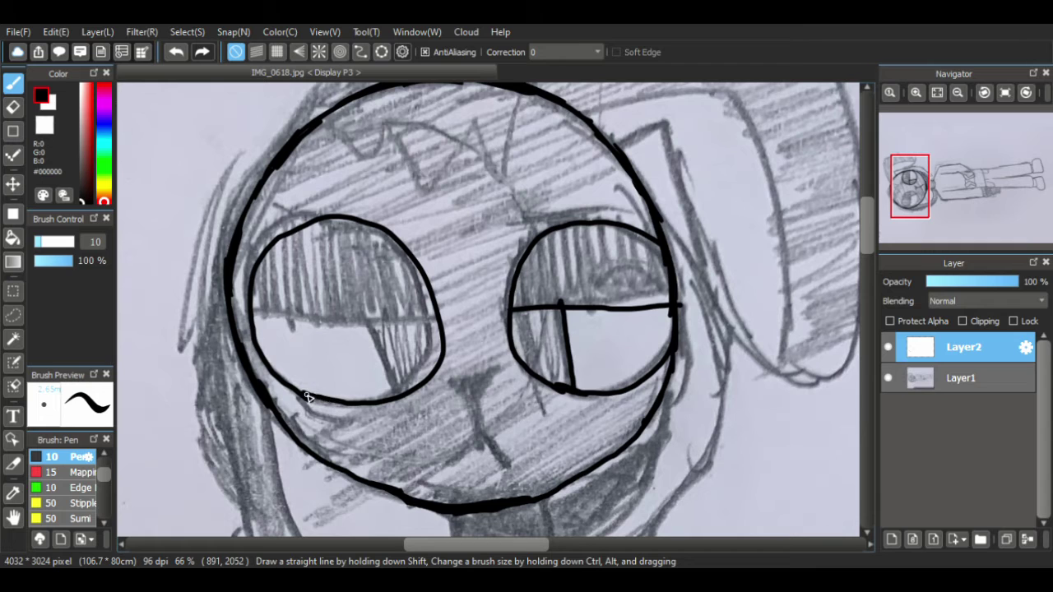
left_click_drag(252, 313, 440, 327)
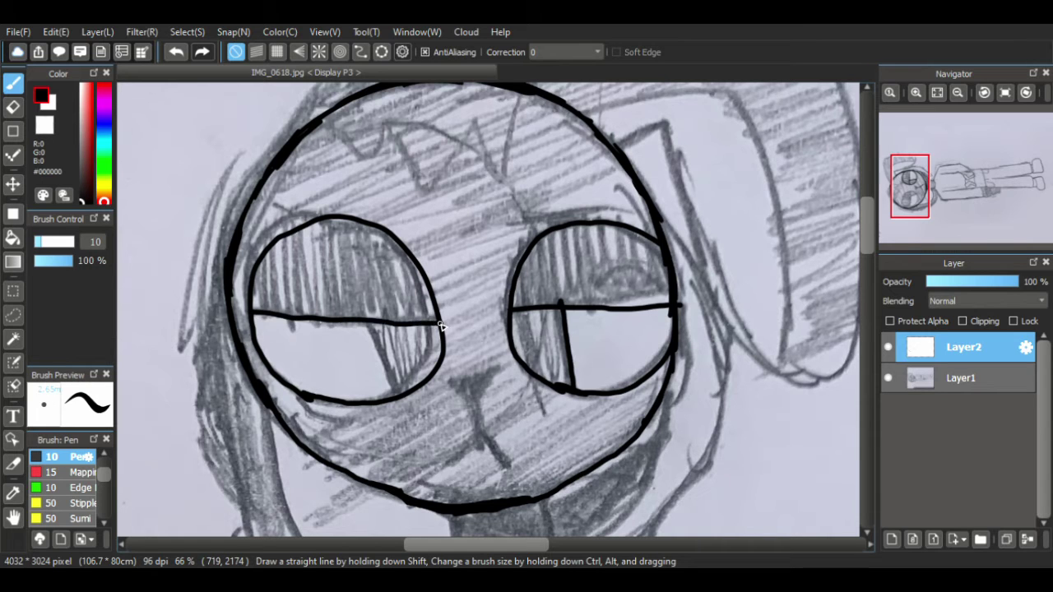
left_click_drag(369, 323, 379, 403)
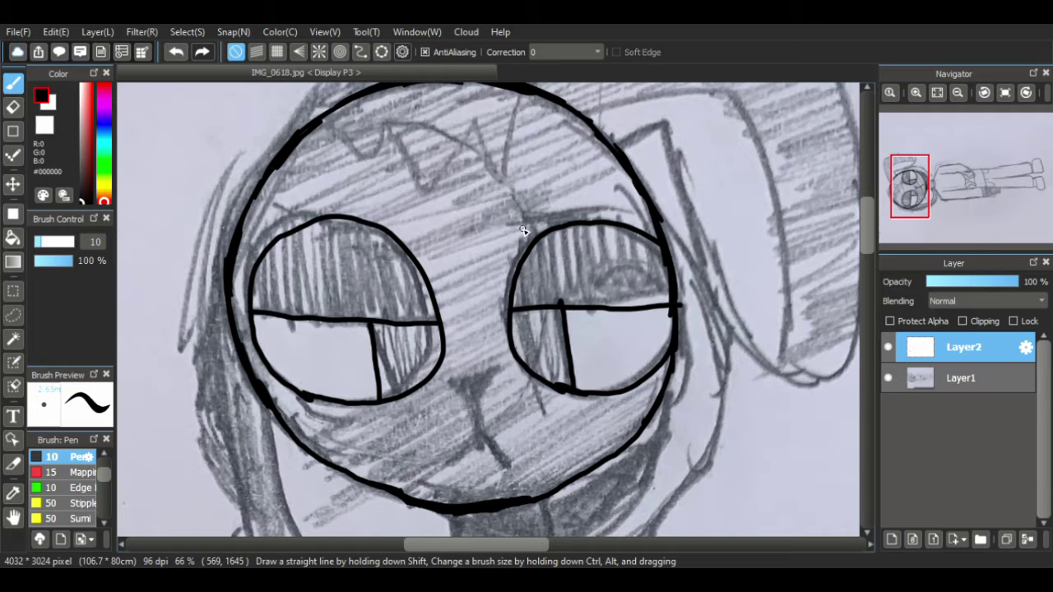
left_click_drag(522, 227, 607, 210)
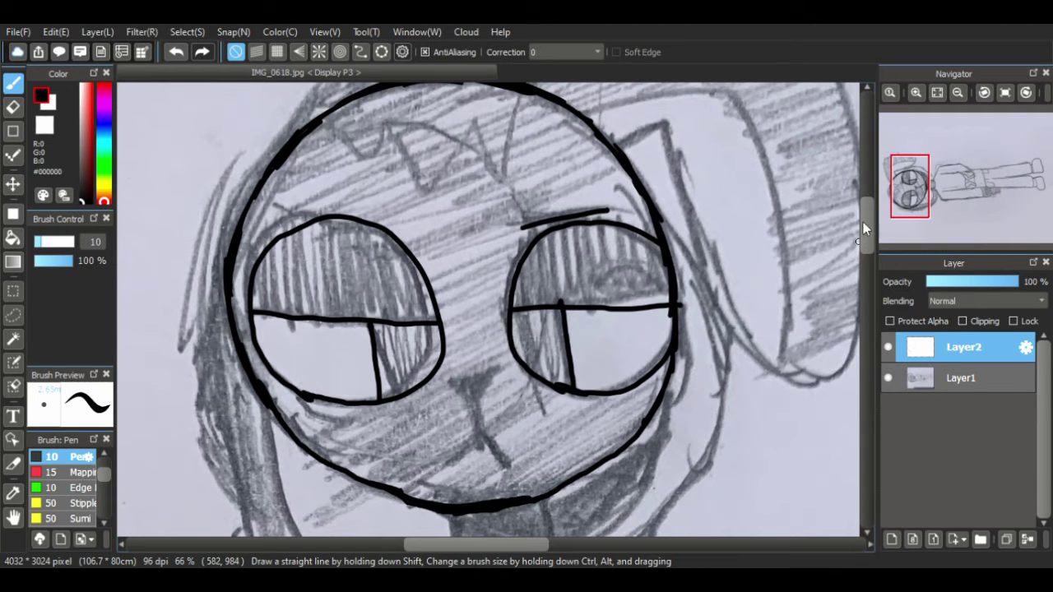
- Ink a filled black triangular nose and a short line below it that forks into the mouth
scroll(511, 305, "down", 1)
mouse_move(451, 361)
left_mouse_down()
mouse_move(494, 358)
mouse_move(481, 384)
left_mouse_up()
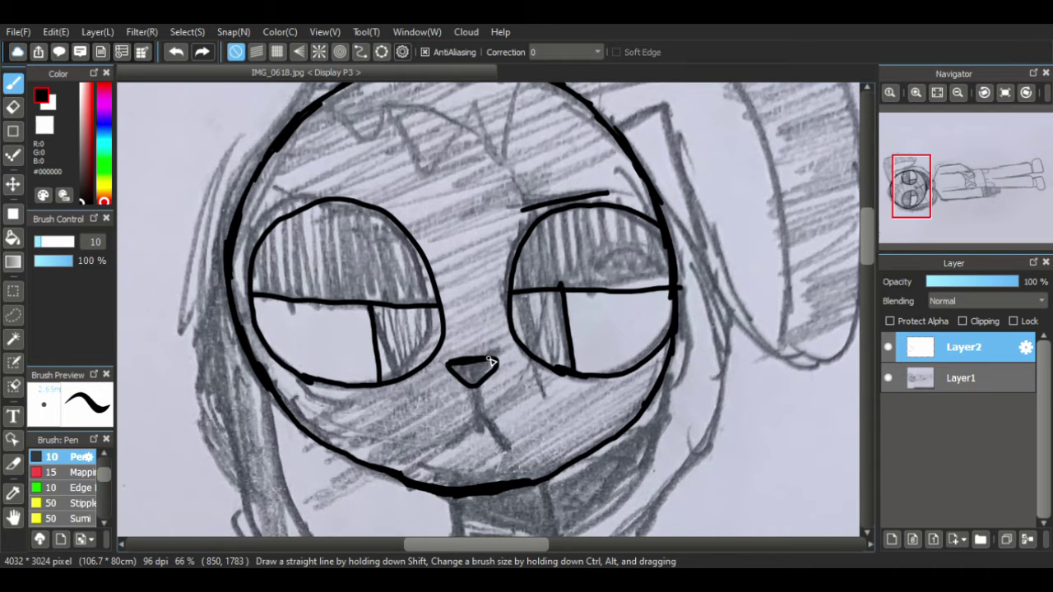
mouse_move(477, 367)
left_mouse_down()
mouse_move(480, 368)
mouse_move(466, 375)
mouse_move(477, 396)
mouse_move(464, 443)
mouse_move(485, 414)
left_mouse_up()
mouse_move(485, 415)
left_mouse_down()
mouse_move(486, 439)
mouse_move(463, 444)
mouse_move(494, 445)
left_mouse_up()
key("ctrl+z")
key("ctrl+z")
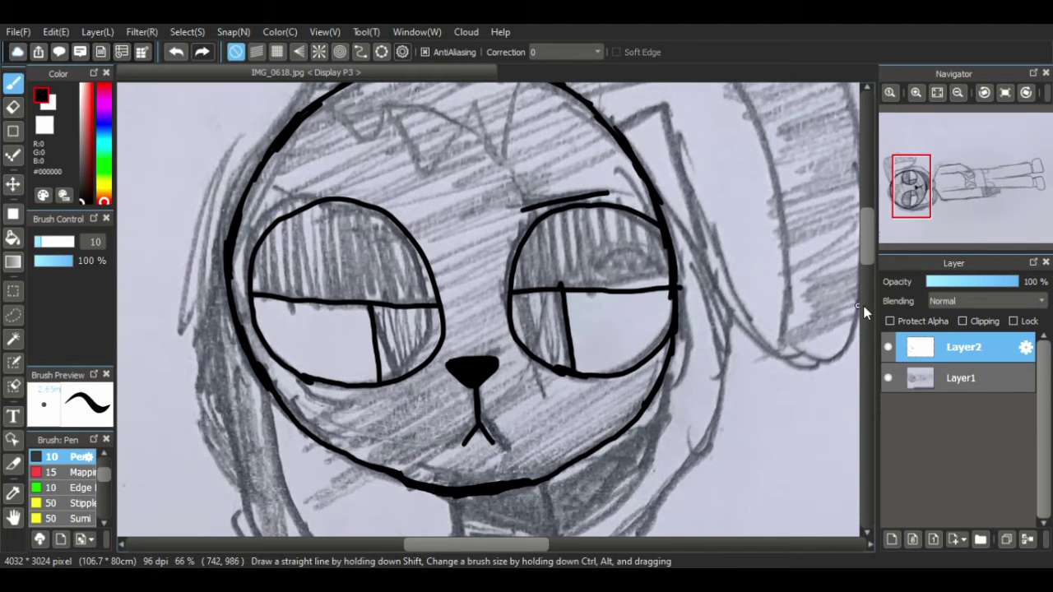
- Ink the jagged fringe across the forehead and the pointed tuft of hair above the crown
left_click_drag(870, 234, 867, 203)
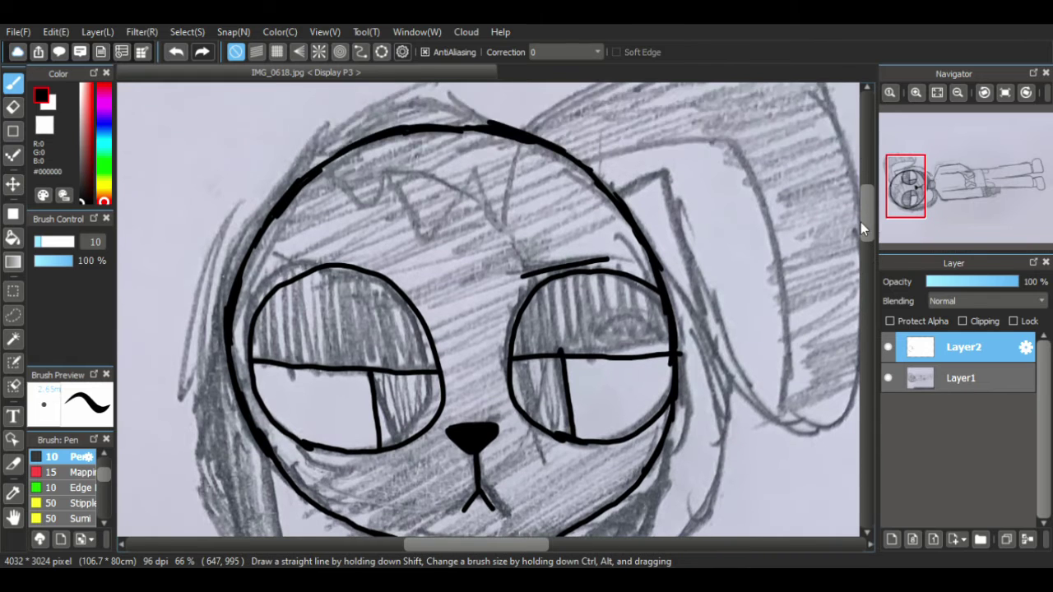
mouse_move(324, 169)
left_mouse_down()
mouse_move(374, 236)
mouse_move(390, 206)
mouse_move(404, 255)
mouse_move(457, 185)
mouse_move(454, 224)
mouse_move(489, 179)
mouse_move(505, 232)
mouse_move(515, 145)
left_mouse_up()
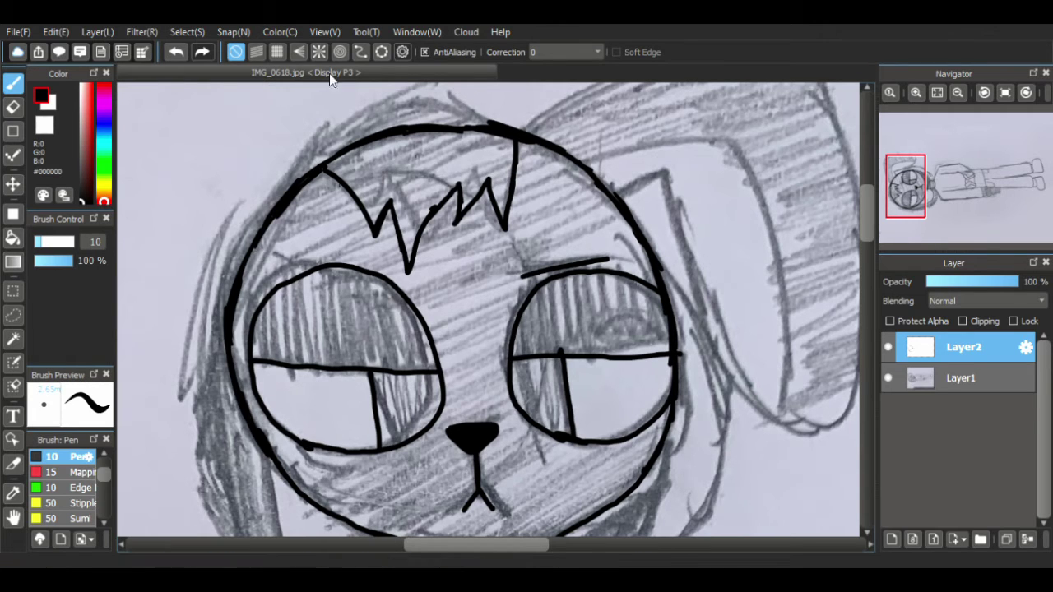
mouse_move(274, 222)
left_mouse_down()
mouse_move(311, 155)
mouse_move(298, 172)
mouse_move(338, 129)
mouse_move(331, 141)
mouse_move(411, 85)
left_mouse_up()
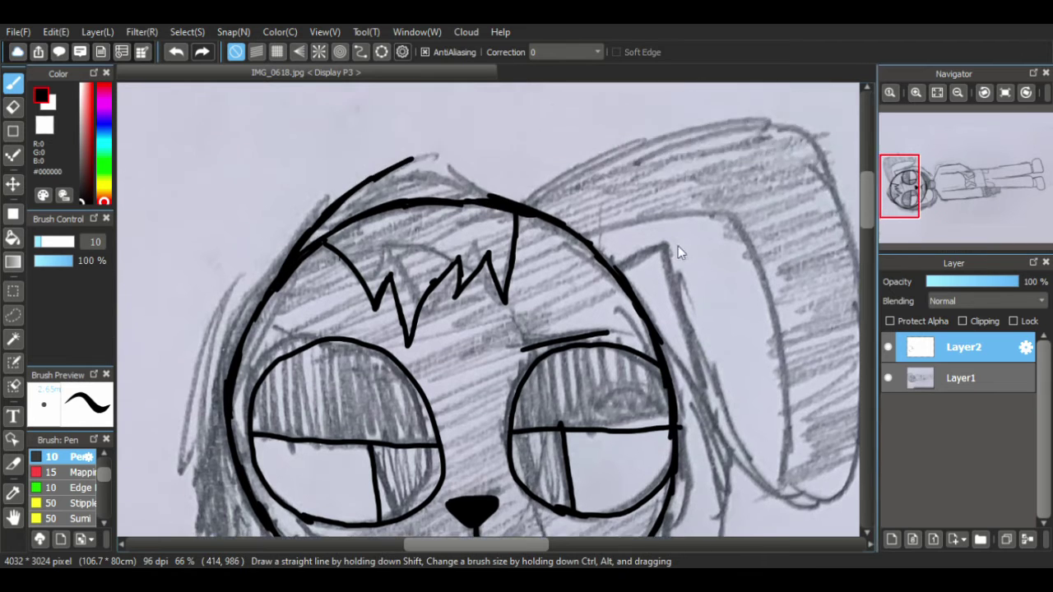
scroll(441, 232, "up", 3)
left_click_drag(409, 235, 487, 270)
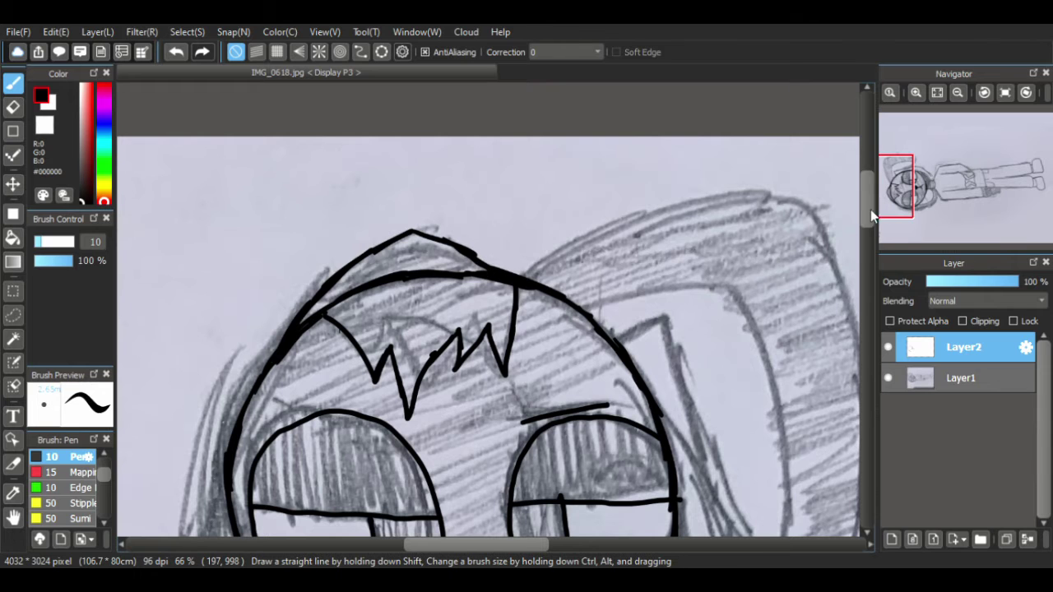
- Ink the outer and inner hair outlines on the right side of the head, curving down to the neck
left_click_drag(870, 209, 867, 250)
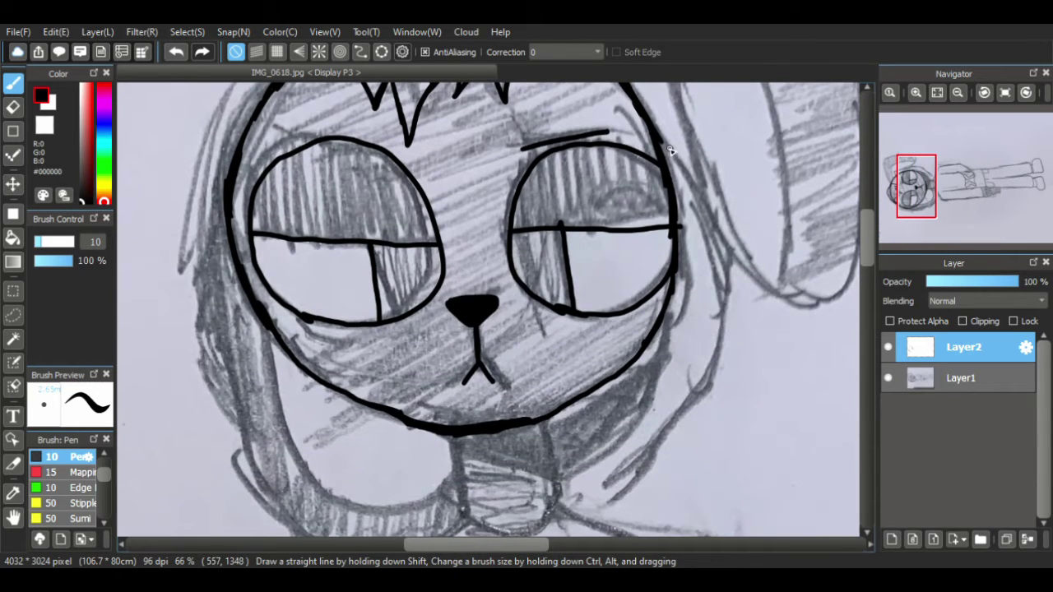
mouse_move(656, 135)
left_mouse_down()
mouse_move(701, 192)
mouse_move(694, 184)
mouse_move(729, 262)
left_mouse_up()
left_click_drag(700, 204, 728, 275)
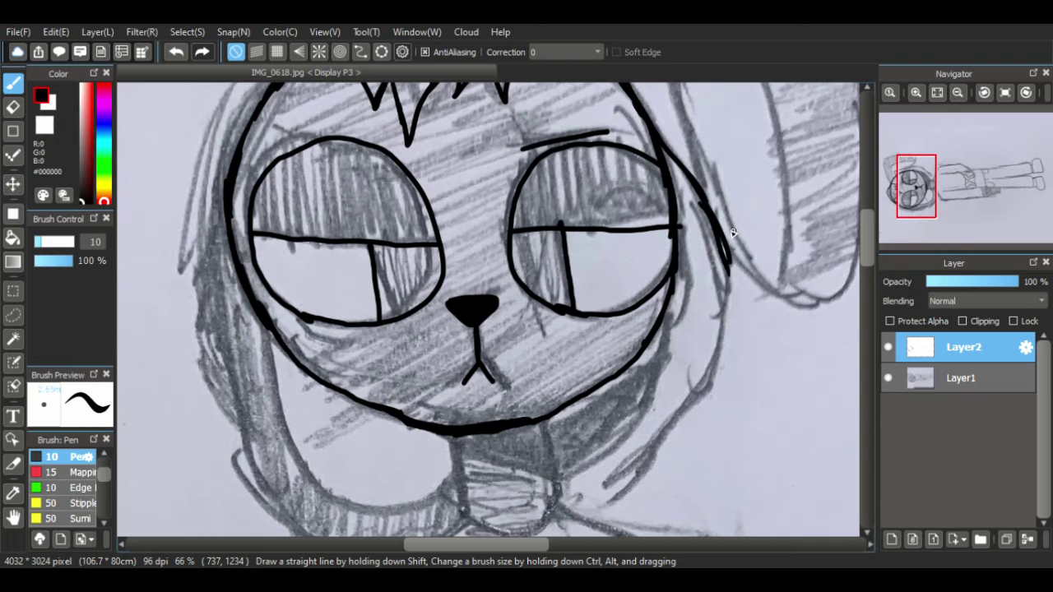
mouse_move(718, 233)
left_mouse_down()
mouse_move(727, 299)
mouse_move(714, 351)
left_mouse_up()
left_click_drag(726, 307, 687, 417)
left_click_drag(864, 251, 863, 286)
mouse_move(696, 183)
left_mouse_down()
mouse_move(620, 257)
mouse_move(570, 275)
mouse_move(663, 163)
mouse_move(671, 88)
left_mouse_up()
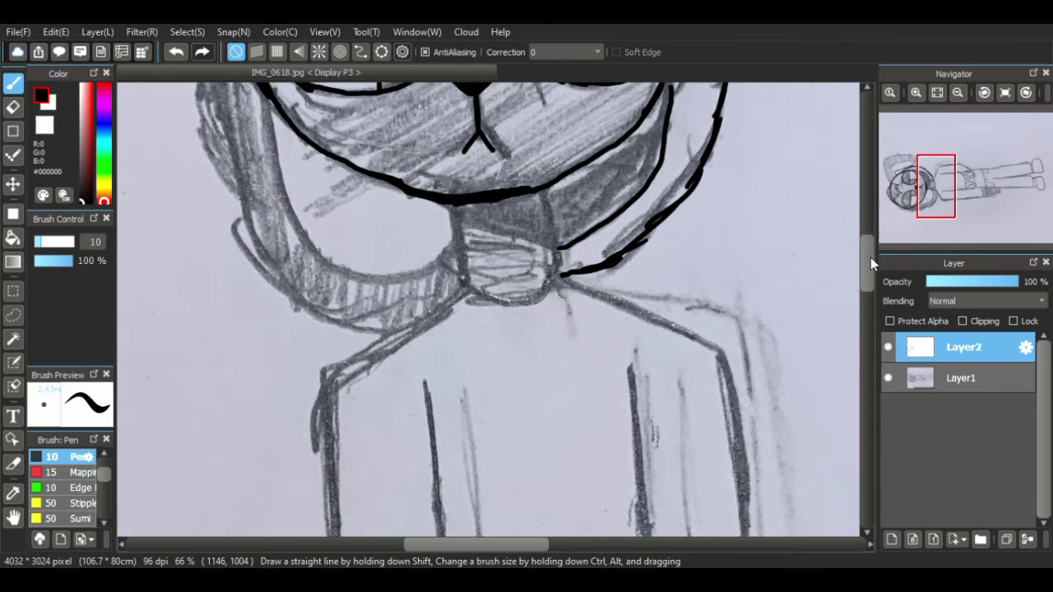
left_click_drag(869, 258, 868, 227)
left_click_drag(672, 324, 670, 289)
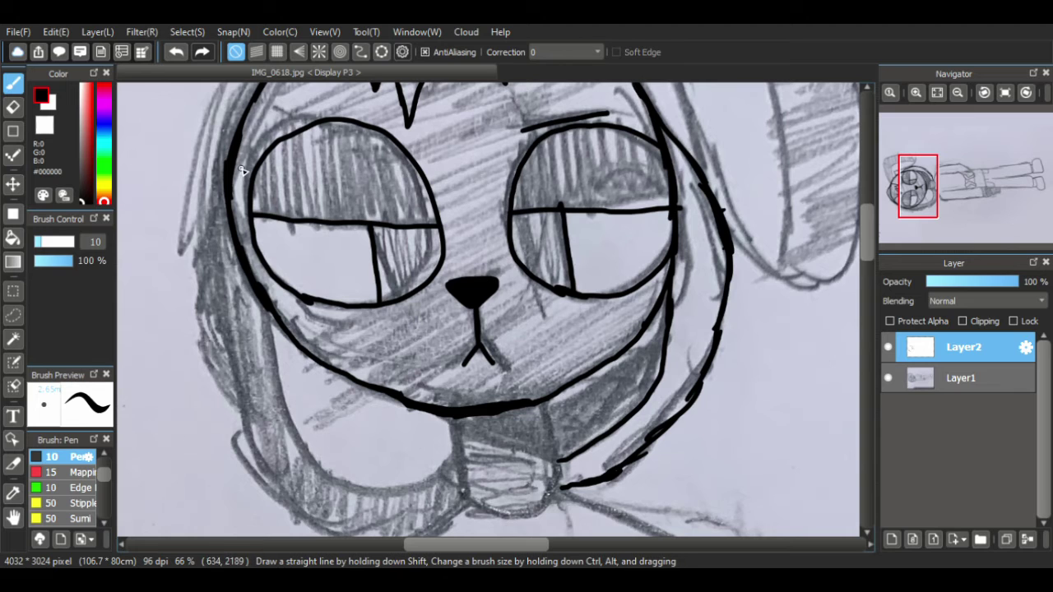
- Ink the long outer hair outline on the left side of the head, curving under the cheek and up along the neck
mouse_move(254, 95)
left_mouse_down()
mouse_move(220, 177)
mouse_move(212, 294)
left_mouse_up()
left_click_drag(220, 236, 226, 341)
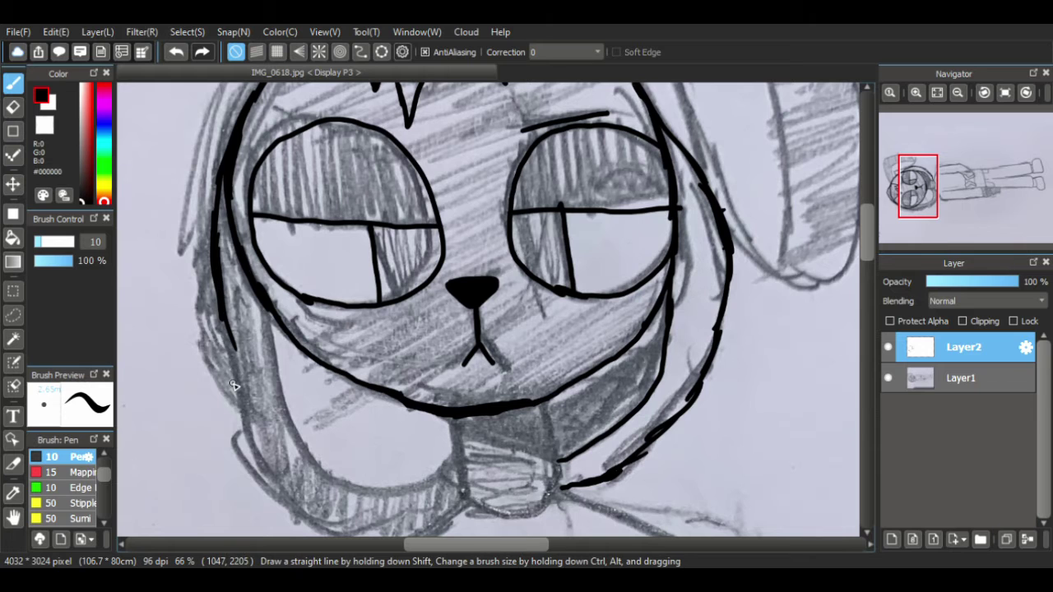
scroll(858, 280, "up", 2)
left_click_drag(865, 251, 866, 280)
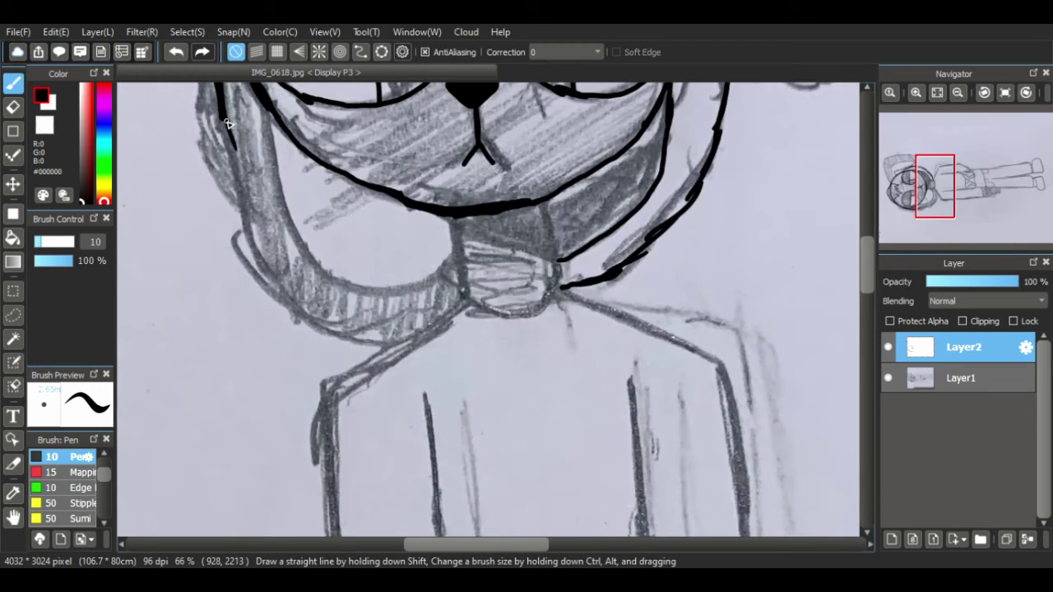
mouse_move(228, 125)
left_mouse_down()
mouse_move(248, 239)
mouse_move(302, 317)
mouse_move(348, 339)
mouse_move(388, 341)
mouse_move(441, 317)
mouse_move(463, 285)
left_mouse_up()
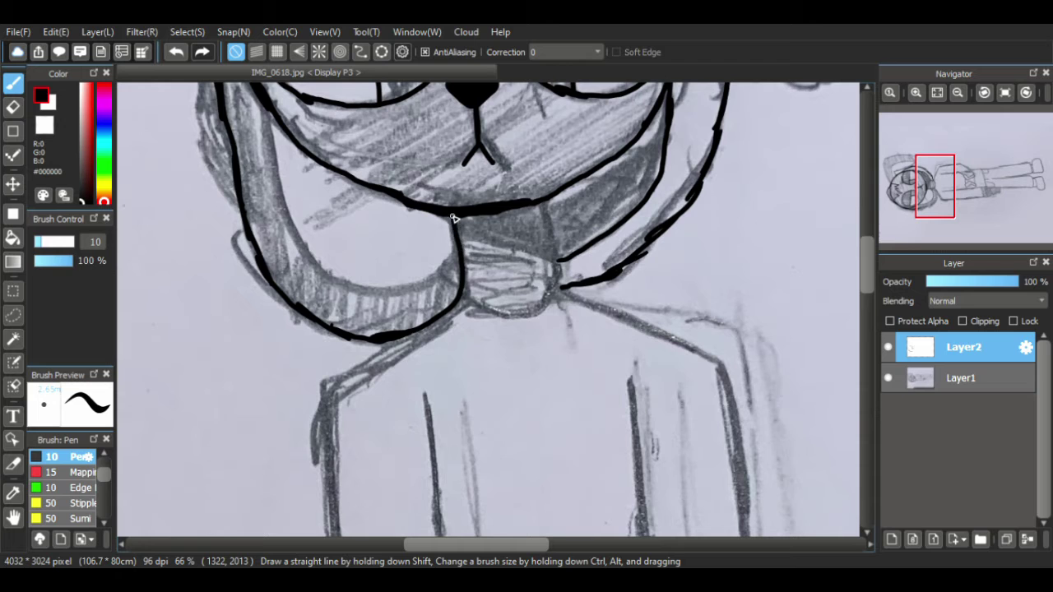
- Ink the neck's right edge and curved base, redrawing the first edge stroke, and add the chin shadow line across it
left_click_drag(543, 199, 563, 288)
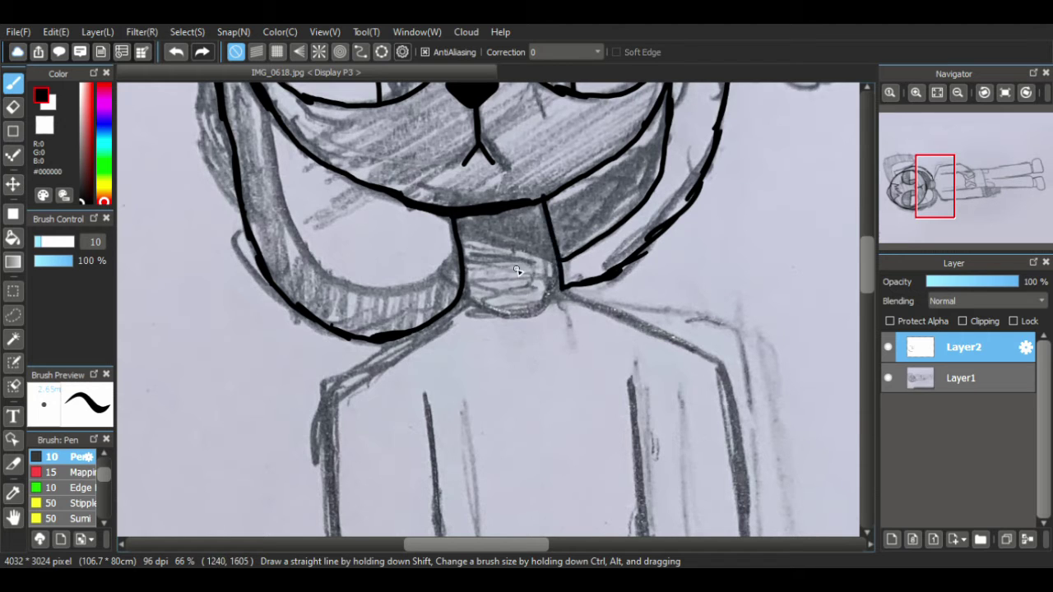
key("ctrl+z")
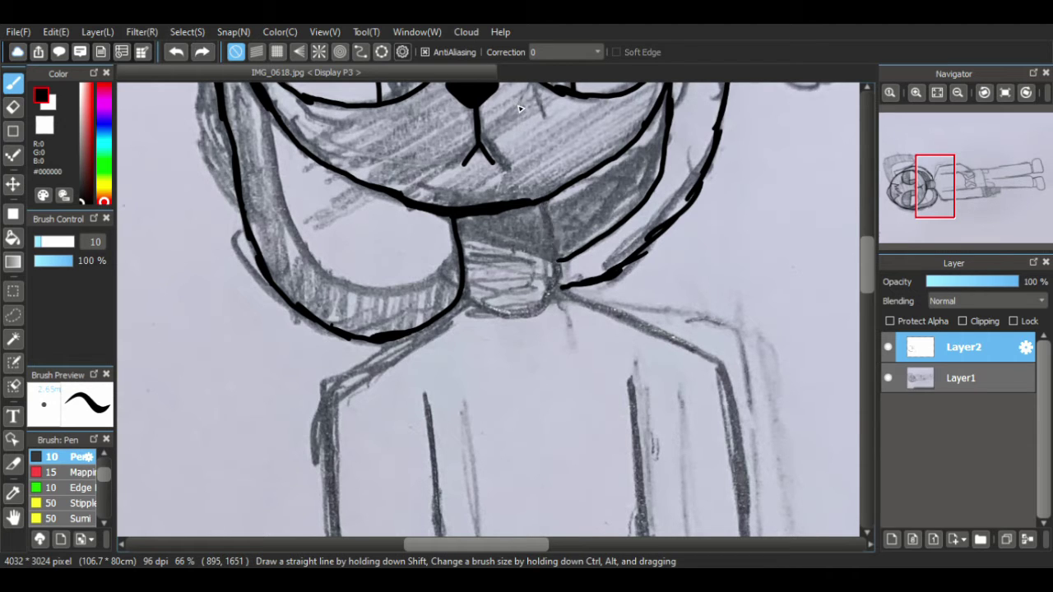
mouse_move(540, 206)
left_mouse_down()
mouse_move(544, 275)
mouse_move(541, 261)
left_mouse_up()
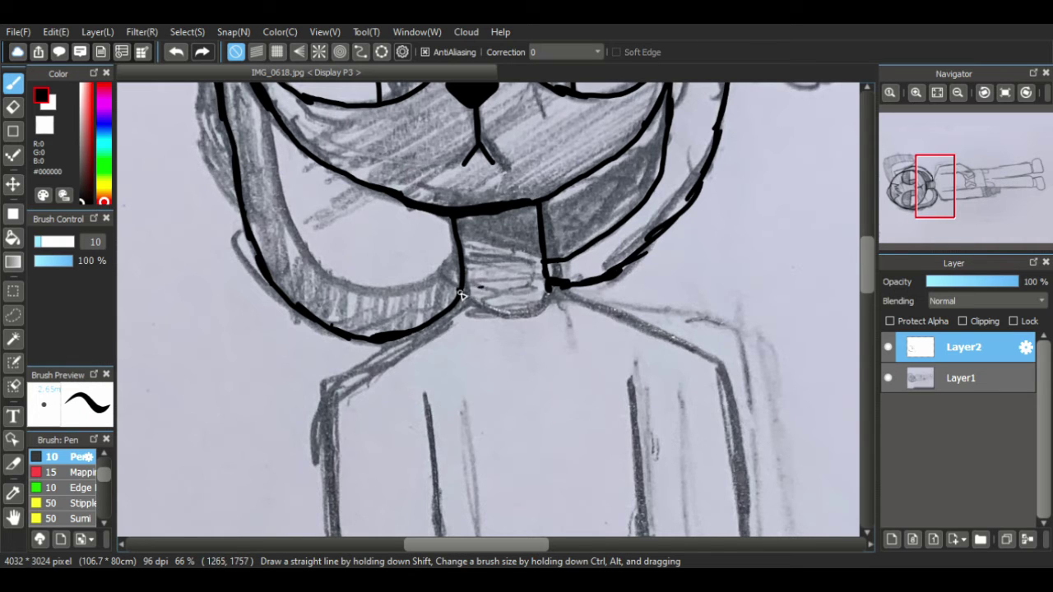
mouse_move(461, 294)
left_mouse_down()
mouse_move(532, 309)
mouse_move(551, 296)
left_mouse_up()
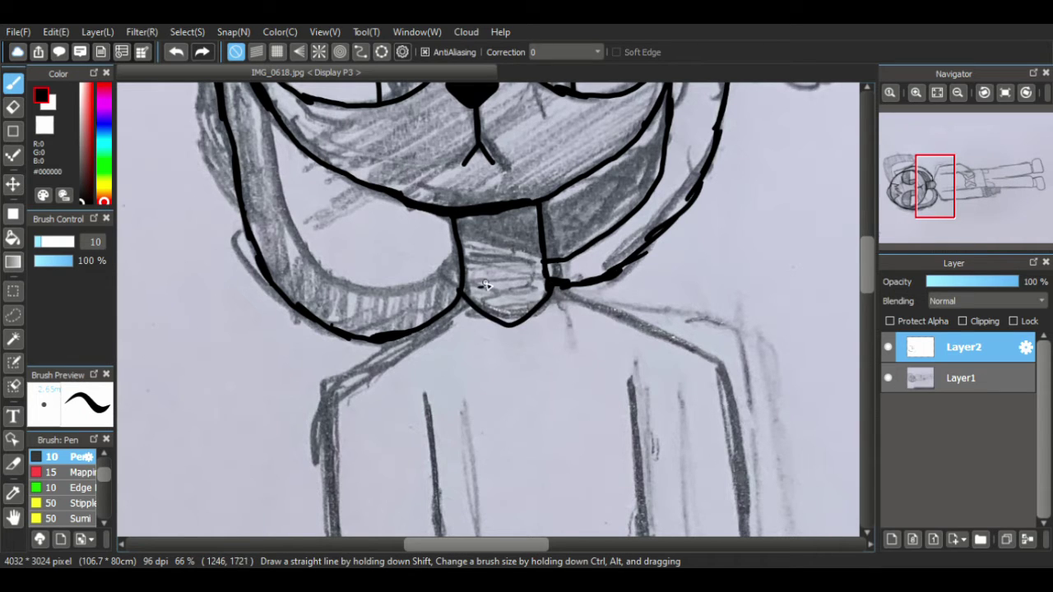
left_click_drag(461, 228, 544, 262)
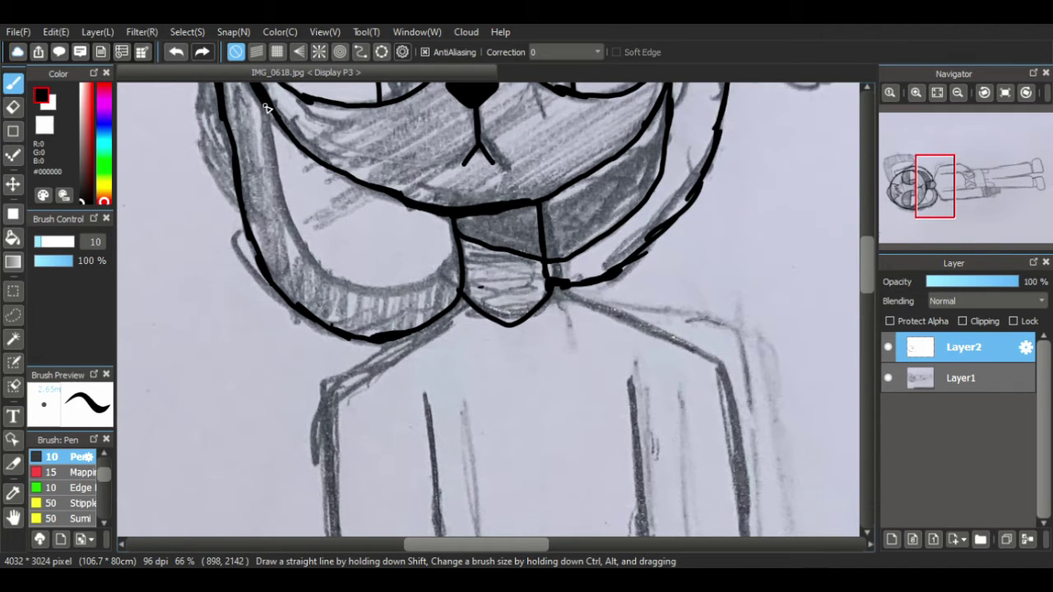
- Ink the inner outline of the long hanging shape left of the face and the short bulge on its outer edge
left_click_drag(266, 107, 292, 232)
mouse_move(319, 265)
left_mouse_down()
mouse_move(369, 293)
mouse_move(421, 287)
mouse_move(462, 253)
left_mouse_up()
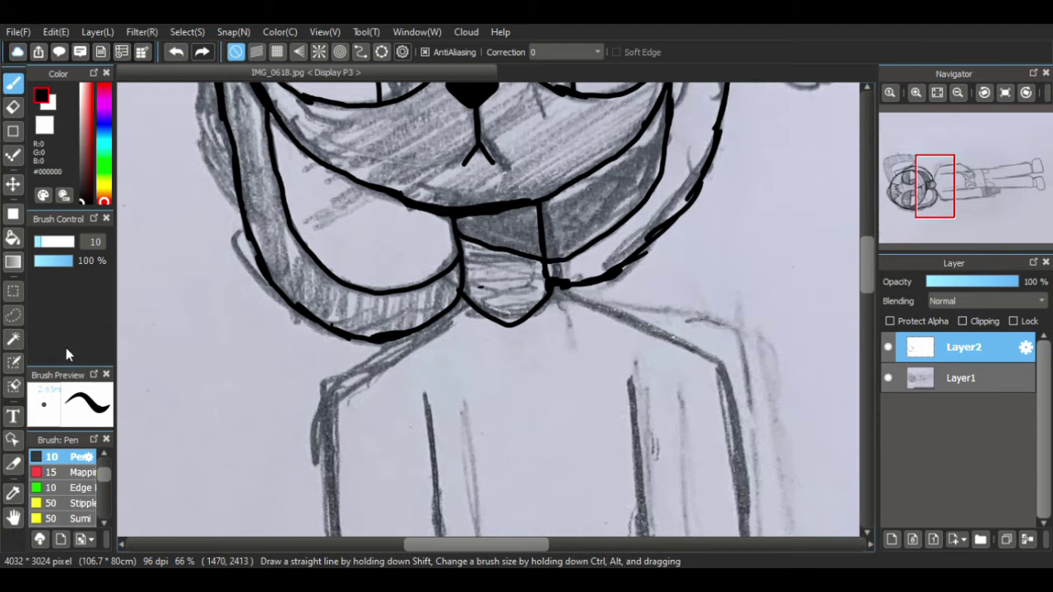
left_click(13, 516)
left_click_drag(280, 162, 396, 377)
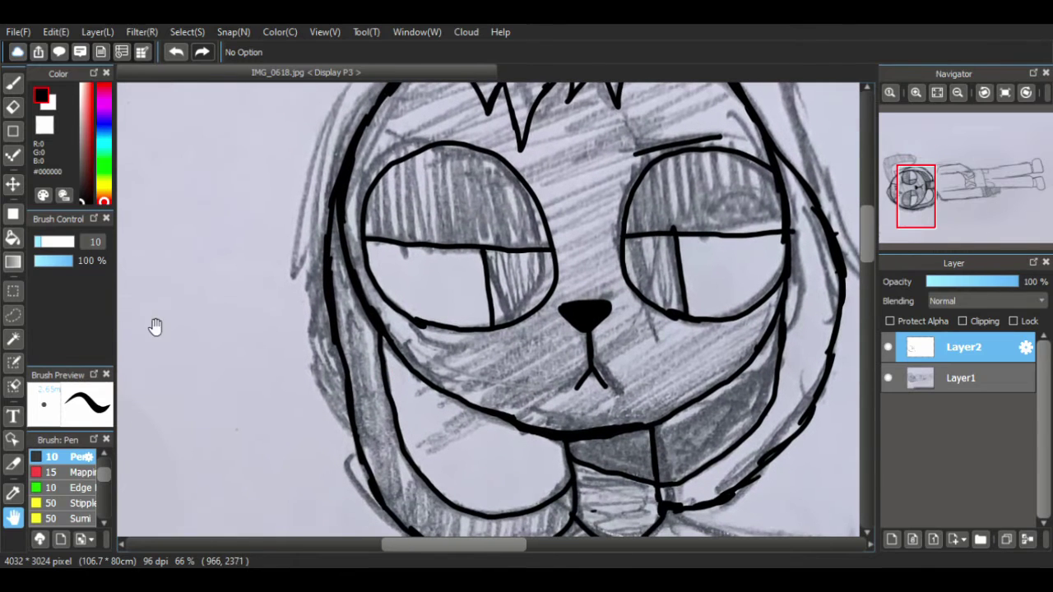
left_click(14, 83)
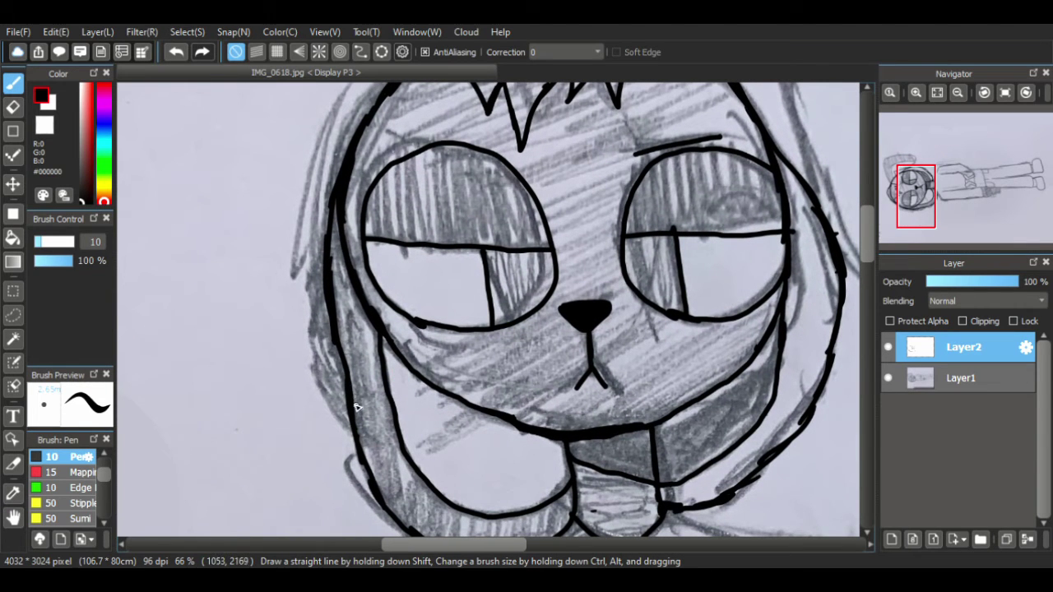
mouse_move(309, 301)
left_mouse_down()
mouse_move(325, 338)
mouse_move(321, 278)
mouse_move(312, 306)
mouse_move(318, 247)
mouse_move(309, 305)
mouse_move(322, 250)
left_mouse_up()
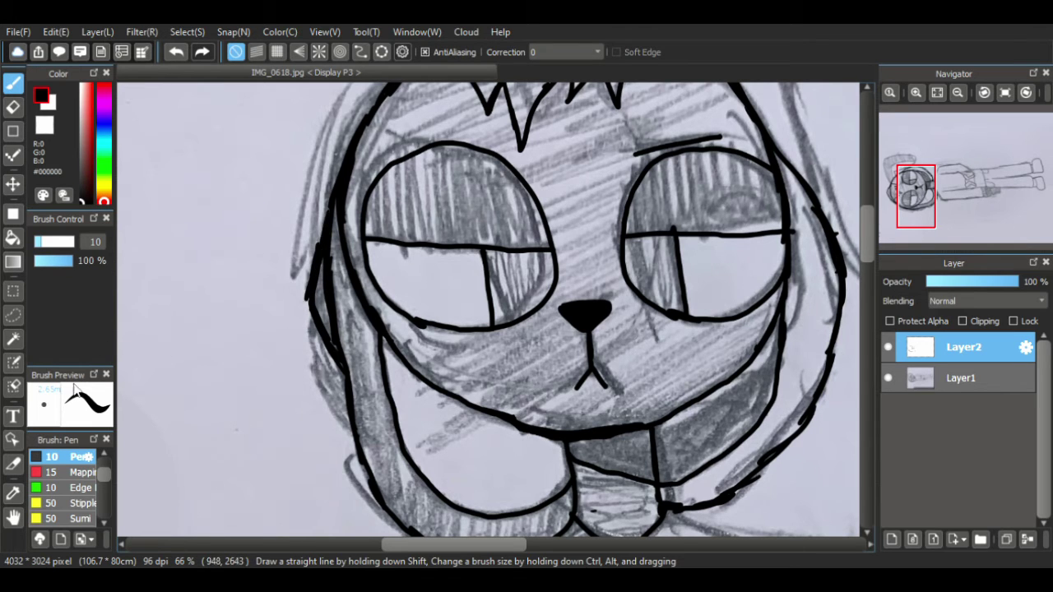
- Ink the outer outline of the floppy ear on the right, from the top of the head around to its lower tip
left_click(13, 516)
mouse_move(571, 110)
left_mouse_down()
mouse_move(283, 332)
mouse_move(172, 308)
left_mouse_up()
key("b")
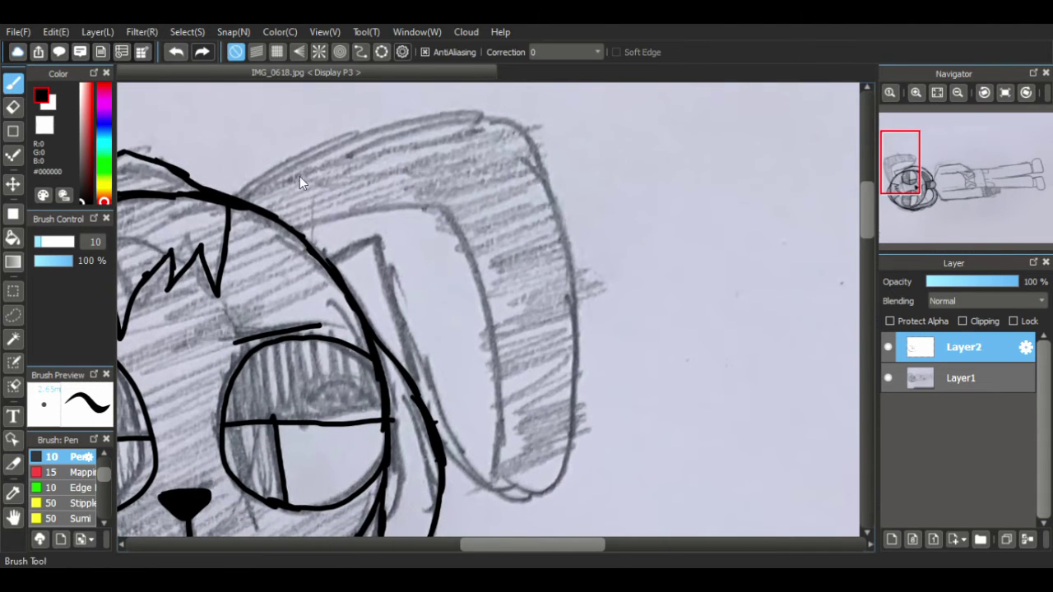
mouse_move(238, 195)
left_mouse_down()
mouse_move(406, 121)
mouse_move(521, 121)
mouse_move(572, 281)
mouse_move(540, 171)
left_mouse_up()
key("e")
key("b")
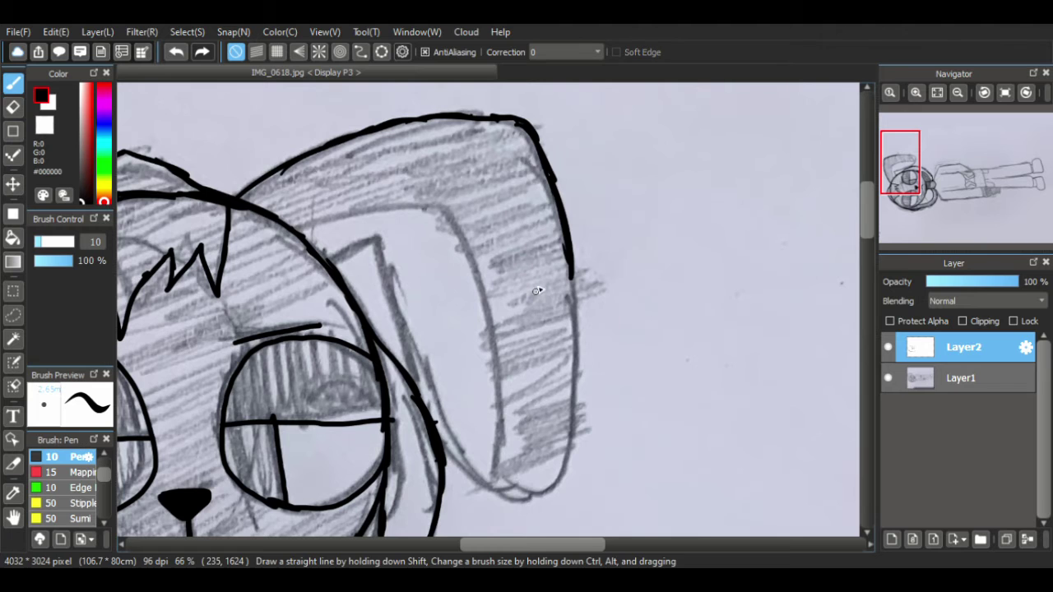
left_click_drag(572, 268, 577, 349)
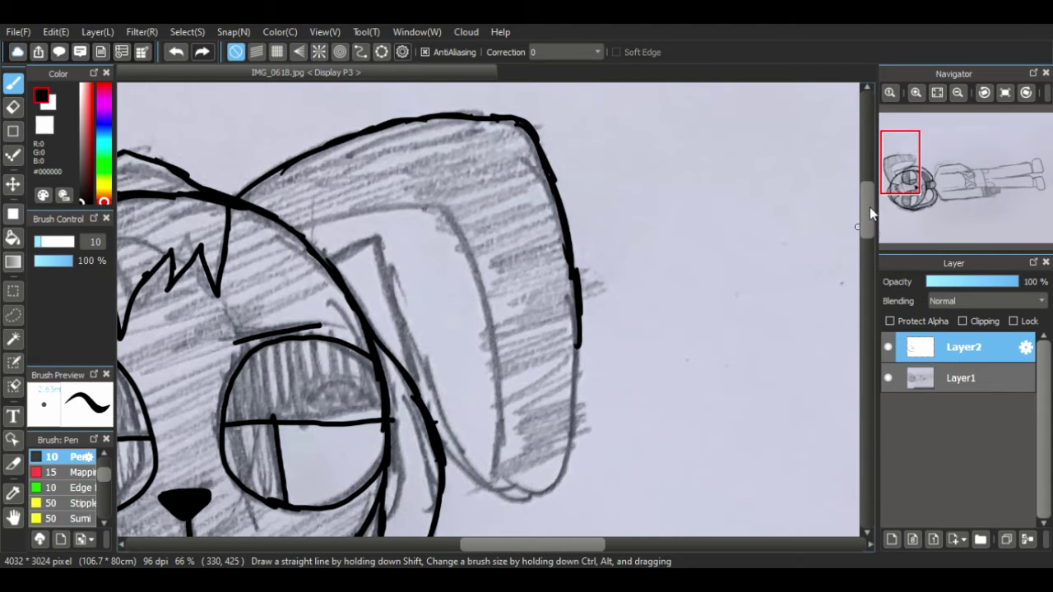
left_click_drag(869, 207, 869, 233)
left_click_drag(579, 194, 556, 329)
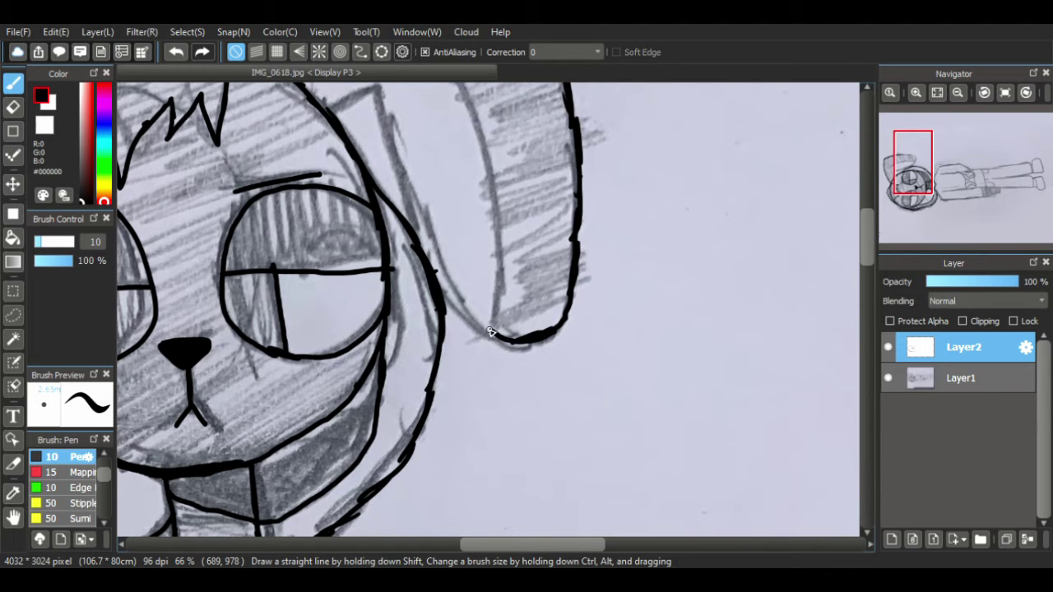
- Ink the right ear's head-side edge from its lower tip up to the folded corner and back to the head
mouse_move(490, 330)
left_mouse_down()
mouse_move(432, 255)
mouse_move(400, 181)
left_mouse_up()
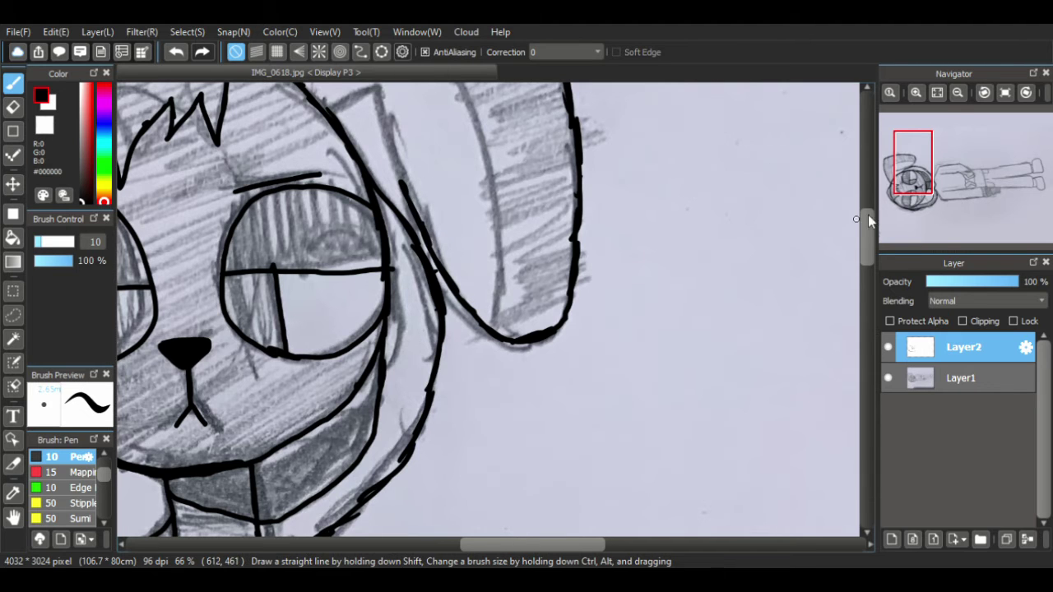
left_click_drag(869, 220, 870, 203)
mouse_move(410, 296)
left_mouse_down()
mouse_move(374, 190)
mouse_move(353, 199)
left_mouse_up()
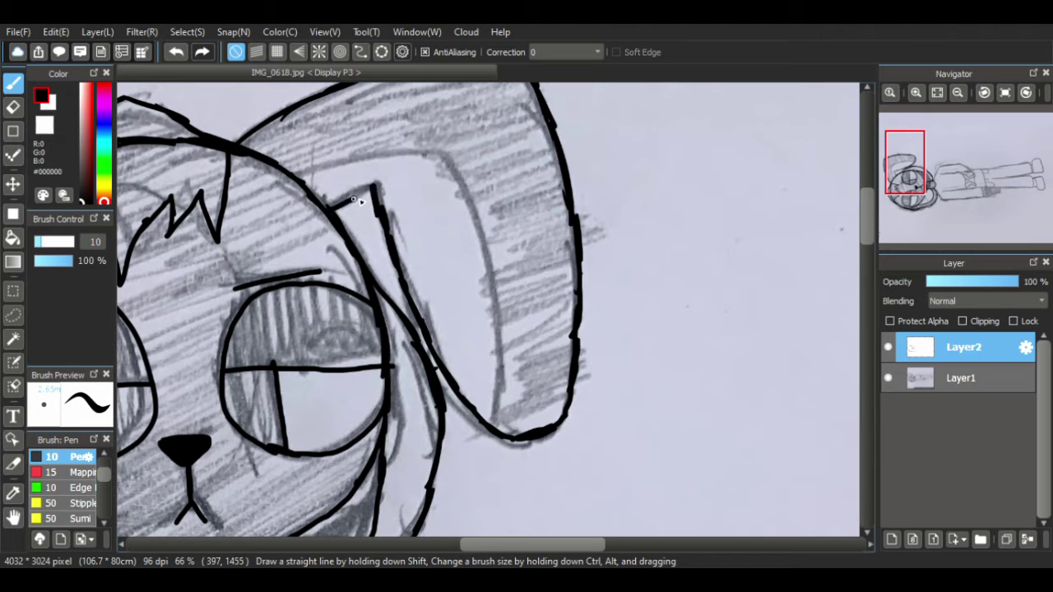
- Ink the inner contour line of the right ear from the head down to the tip, redrawing the first stroke
left_click_drag(286, 178, 367, 163)
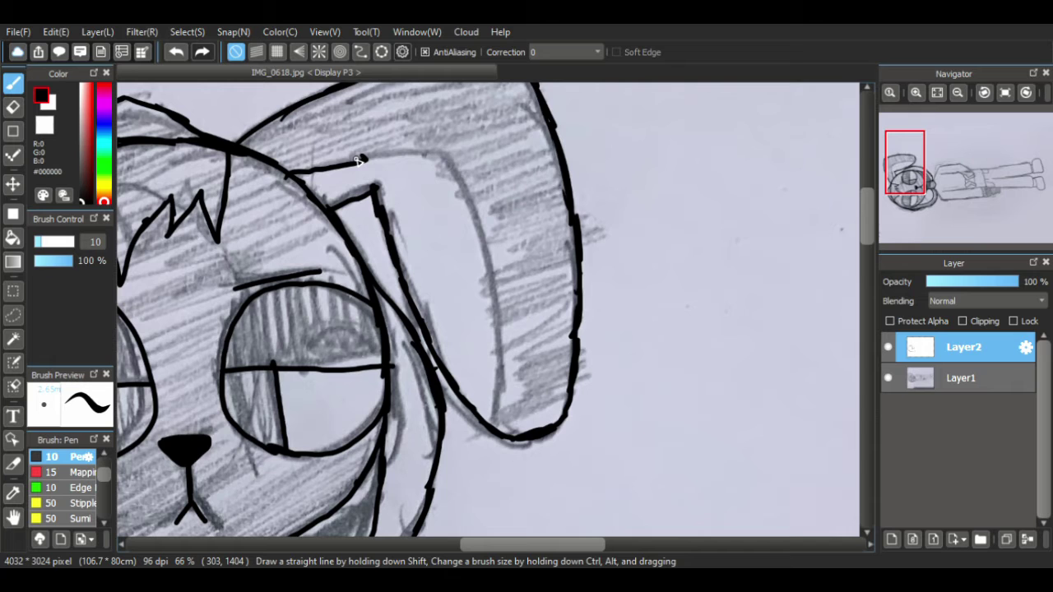
key("ctrl+z")
mouse_move(300, 180)
left_mouse_down()
mouse_move(402, 152)
mouse_move(447, 165)
mouse_move(441, 154)
mouse_move(469, 214)
mouse_move(466, 200)
mouse_move(493, 310)
left_mouse_up()
left_click_drag(481, 264, 499, 399)
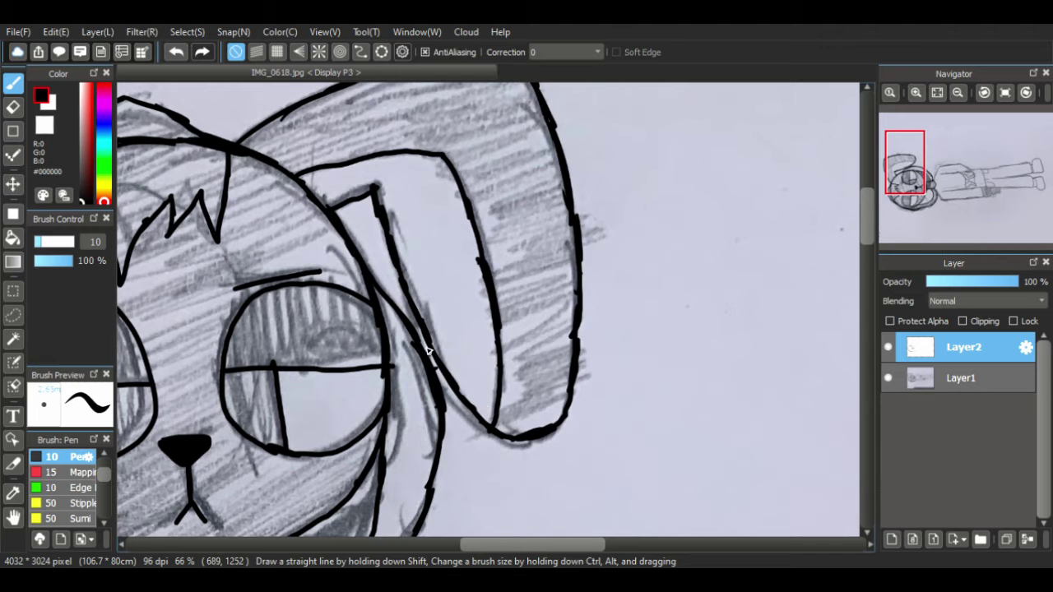
- Ink both shoulder lines from the neck and the outer edge of the right arm down to the elbow
left_click(12, 516)
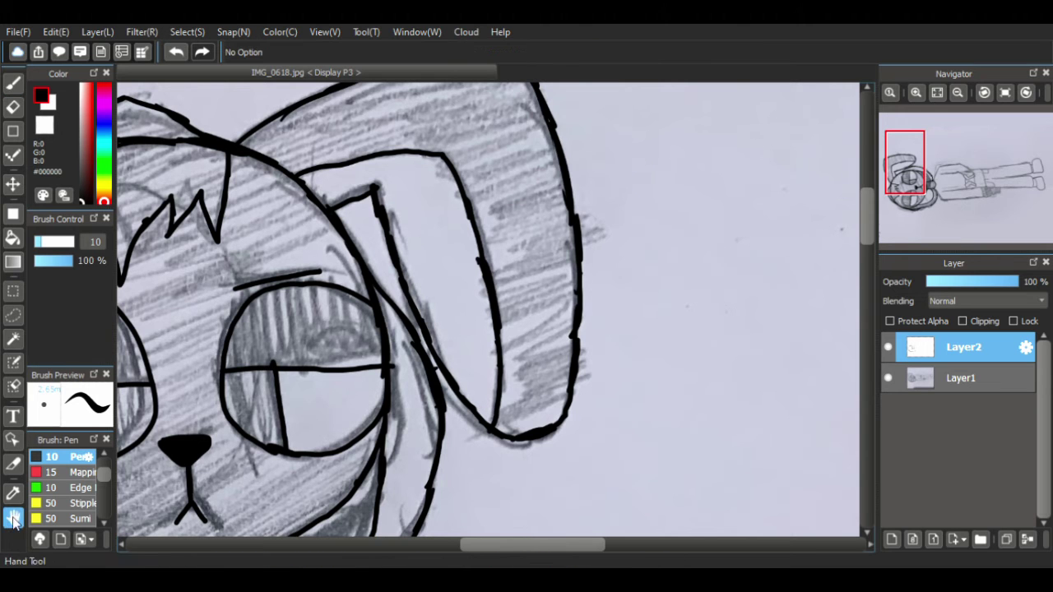
left_click_drag(498, 324, 535, 258)
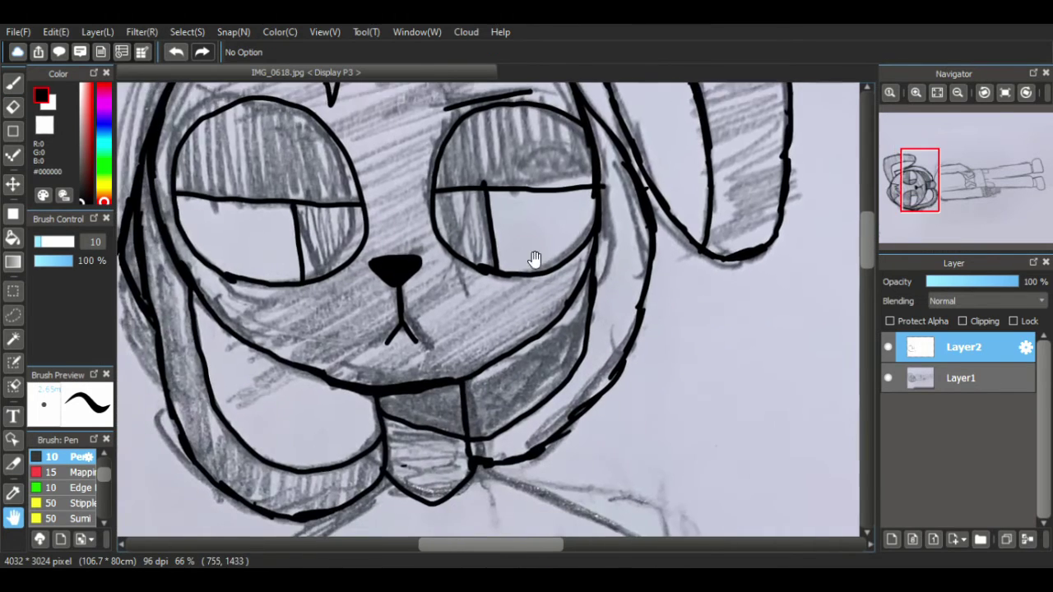
mouse_move(496, 310)
left_mouse_down()
mouse_move(594, 157)
mouse_move(598, 179)
left_mouse_up()
left_click(16, 88)
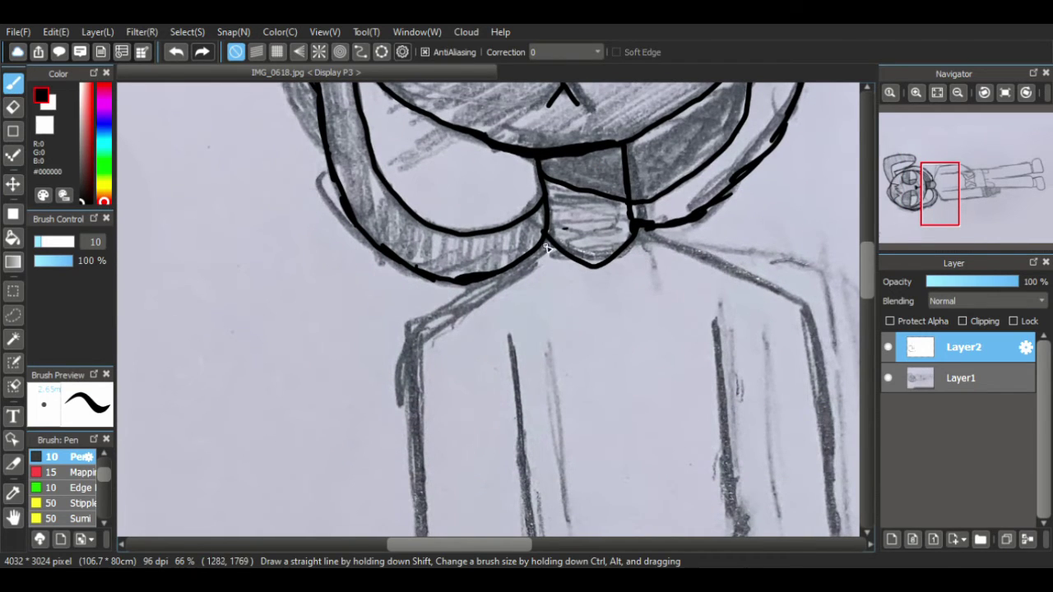
mouse_move(533, 262)
left_mouse_down()
mouse_move(408, 320)
mouse_move(418, 373)
left_mouse_up()
left_click_drag(635, 235, 779, 284)
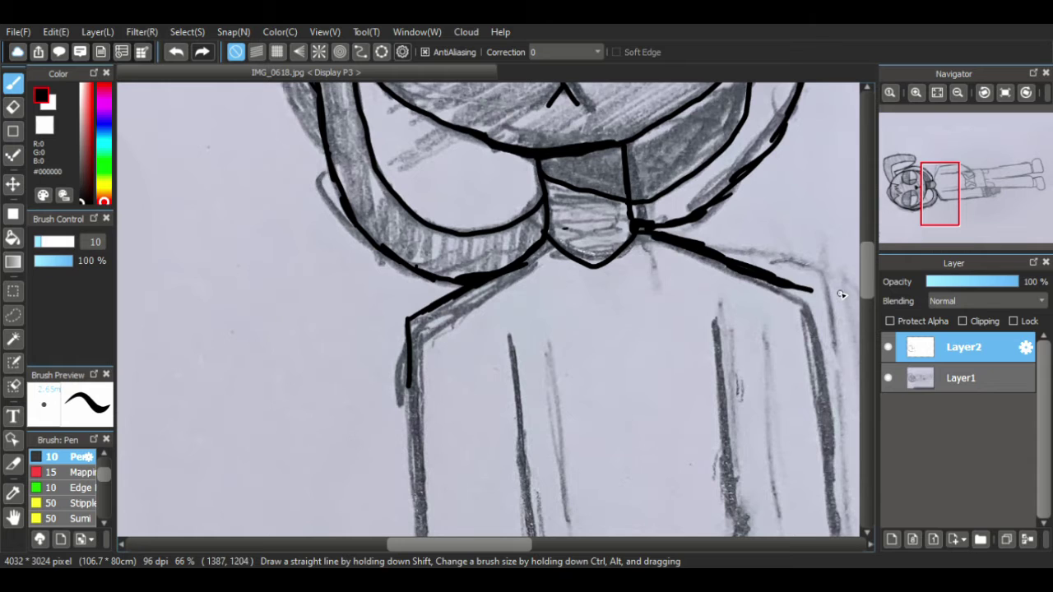
scroll(866, 290, "down", 3)
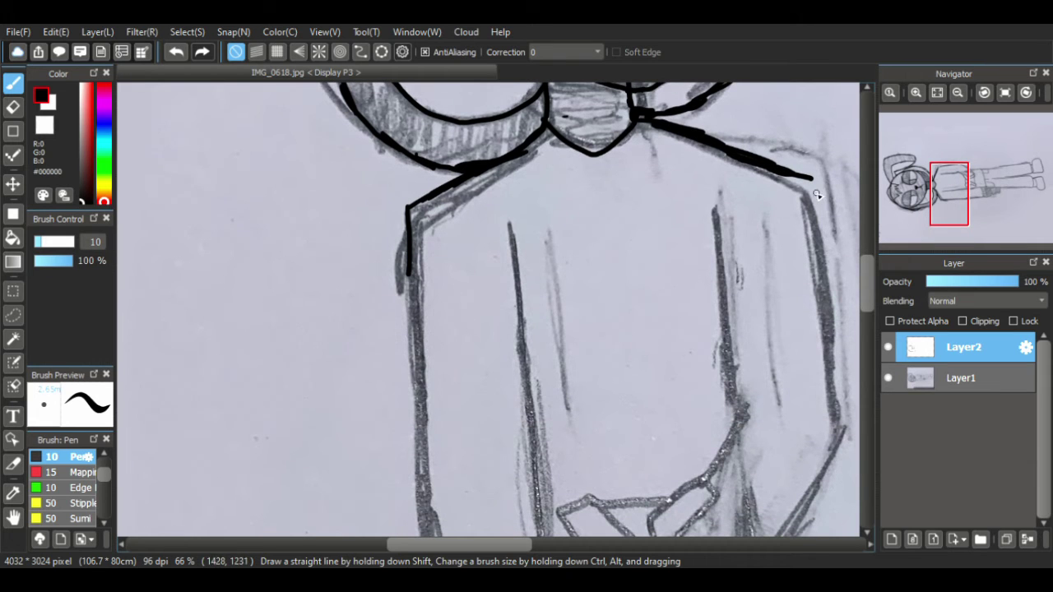
left_click_drag(804, 176, 819, 286)
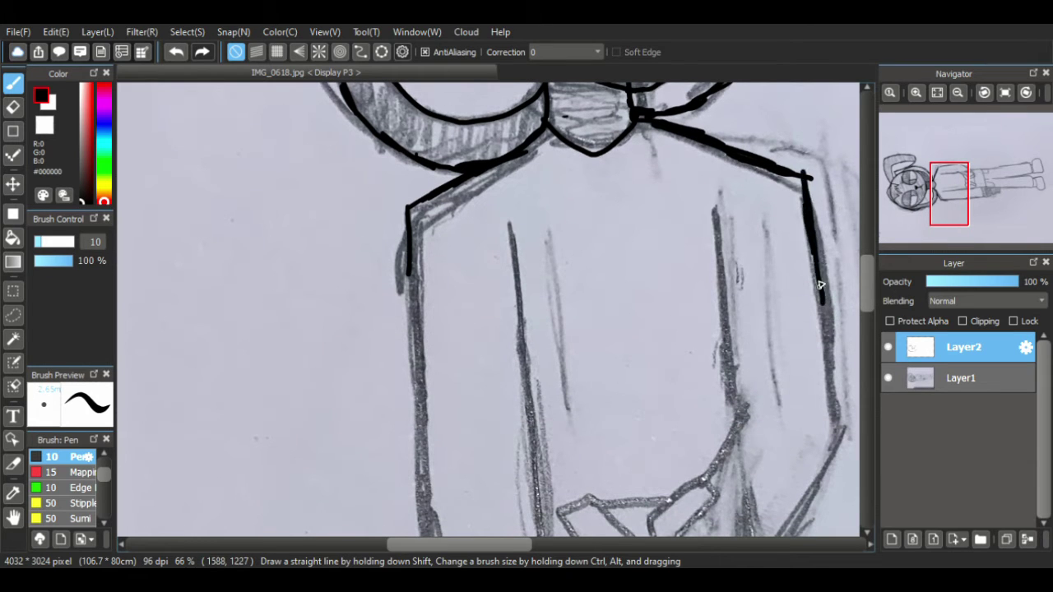
scroll(867, 279, "down", 3)
left_click_drag(822, 192, 840, 321)
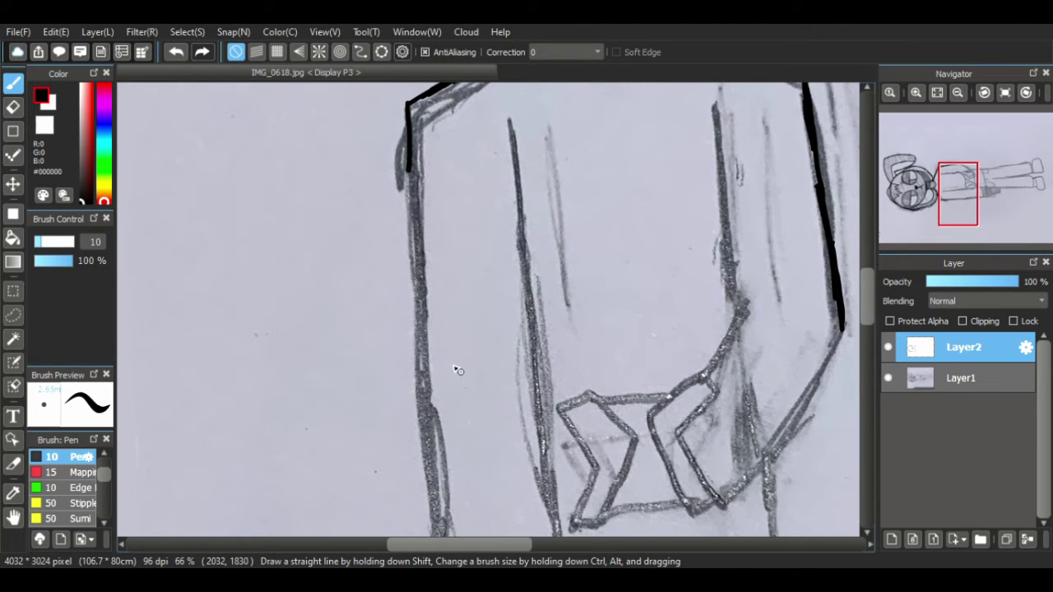
- Ink the left arm's outer edge down to the wrist, the curved sleeve hem and the start of the inner edge
left_click_drag(419, 180, 424, 325)
left_click_drag(419, 261, 423, 343)
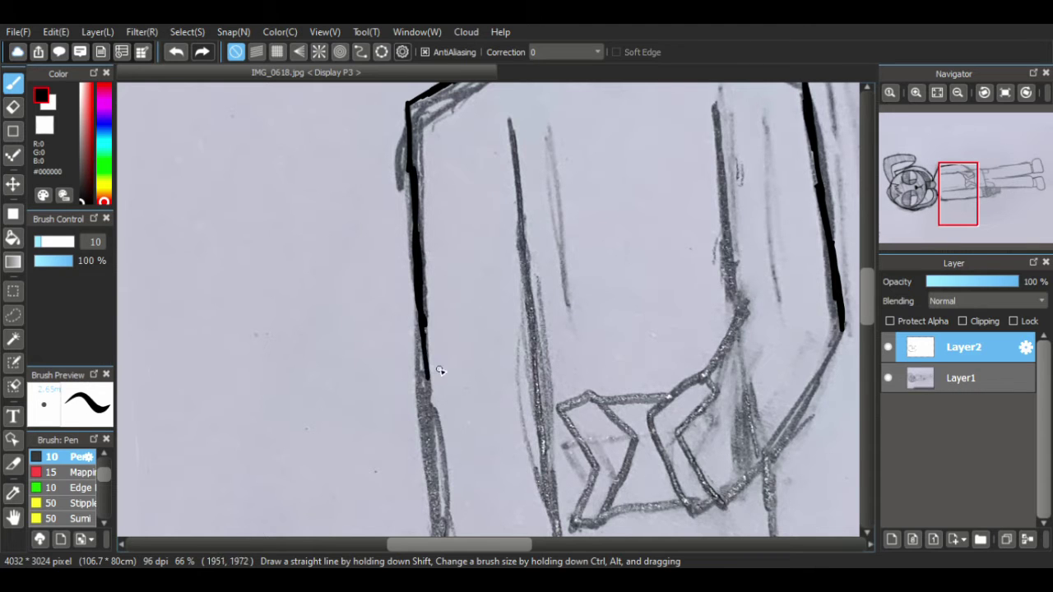
scroll(862, 307, "down", 5)
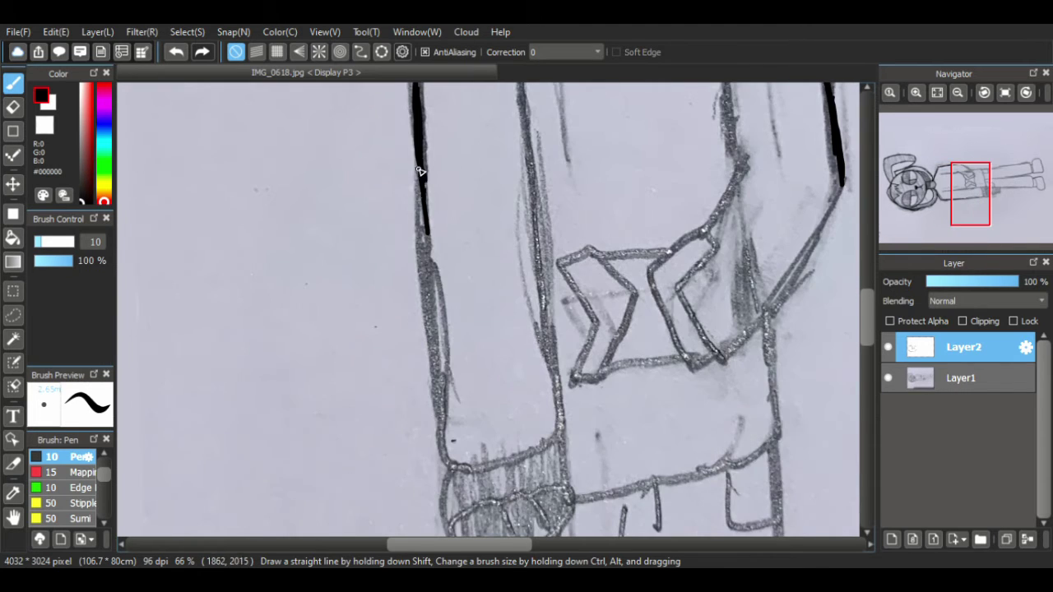
left_click_drag(419, 171, 426, 349)
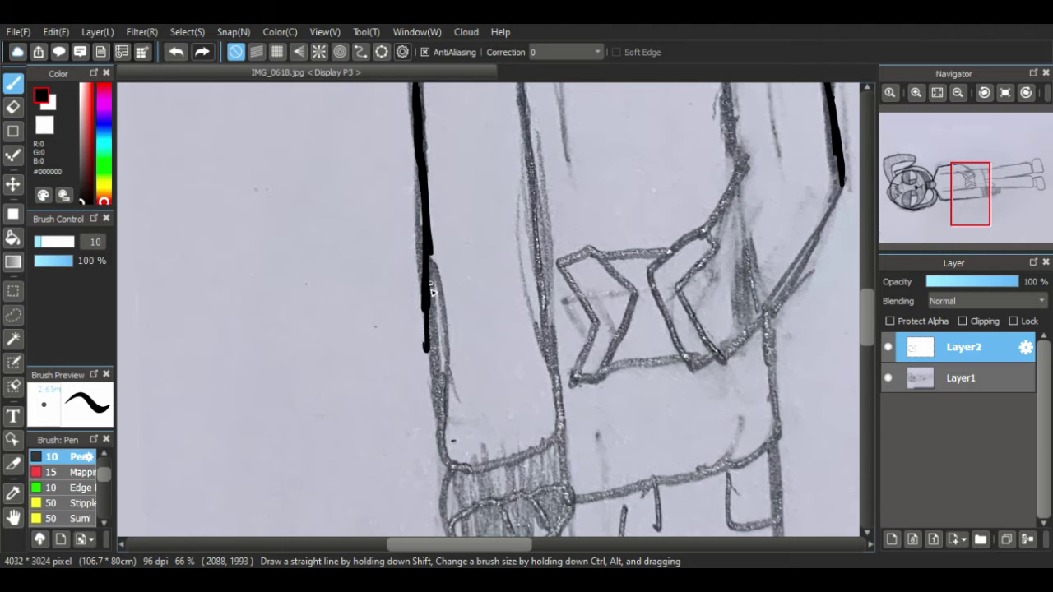
left_click_drag(430, 286, 428, 370)
scroll(864, 309, "down", 4)
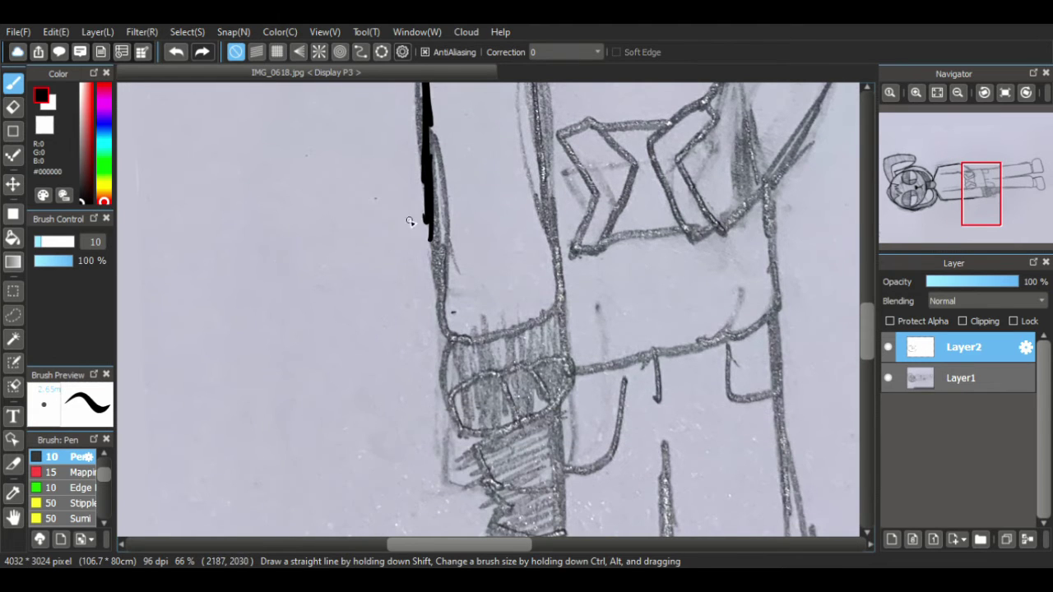
mouse_move(430, 220)
left_mouse_down()
mouse_move(438, 320)
mouse_move(462, 339)
mouse_move(552, 316)
mouse_move(554, 227)
mouse_move(559, 262)
left_mouse_up()
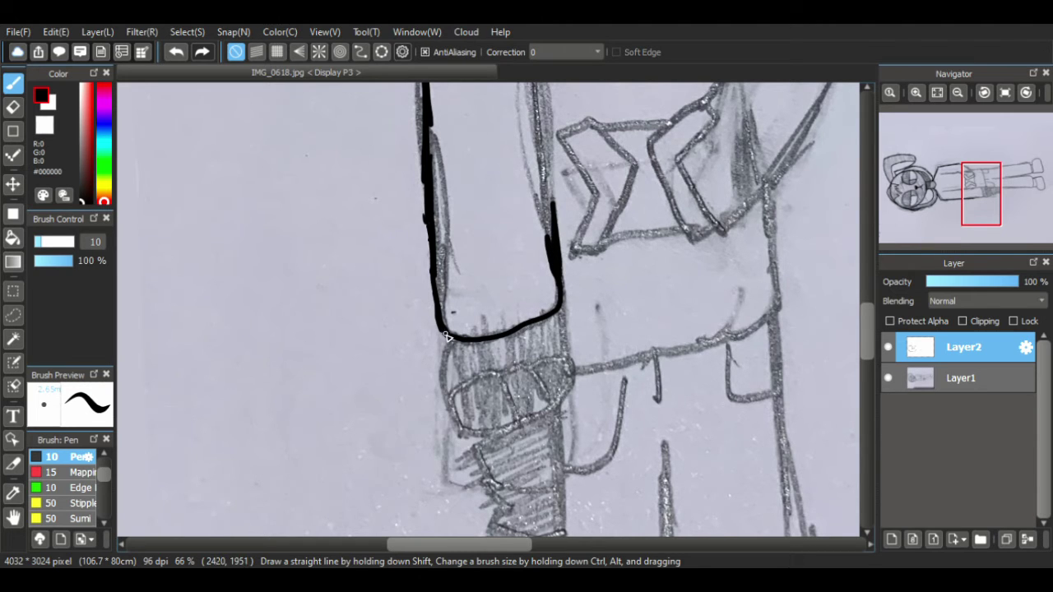
- Ink the left hand below the sleeve, redrawing its outline longer, and add two short finger lines
mouse_move(445, 338)
left_mouse_down()
mouse_move(460, 401)
mouse_move(545, 393)
mouse_move(552, 309)
left_mouse_up()
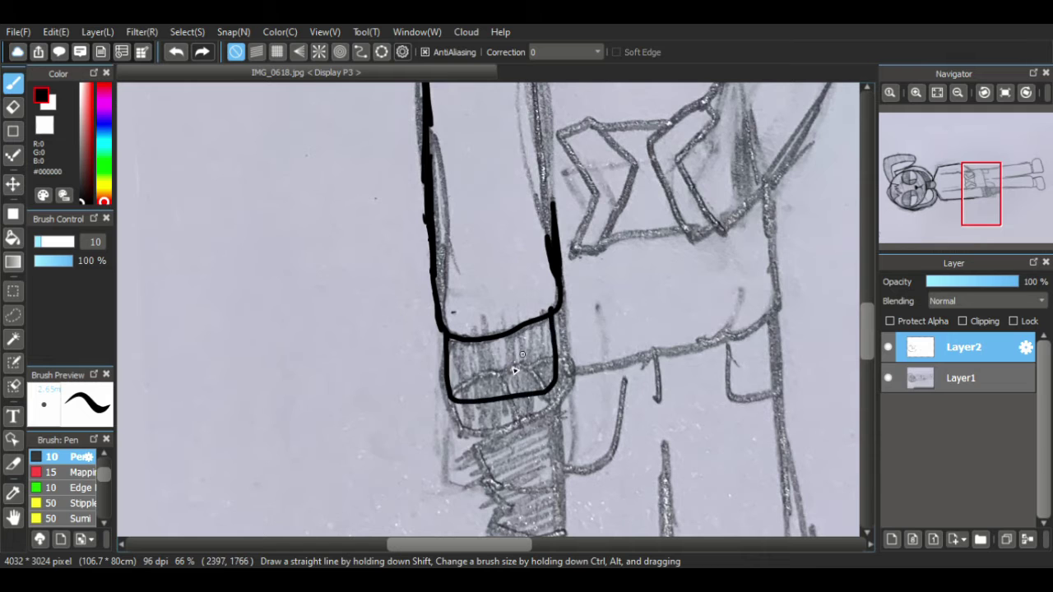
key("ctrl+z")
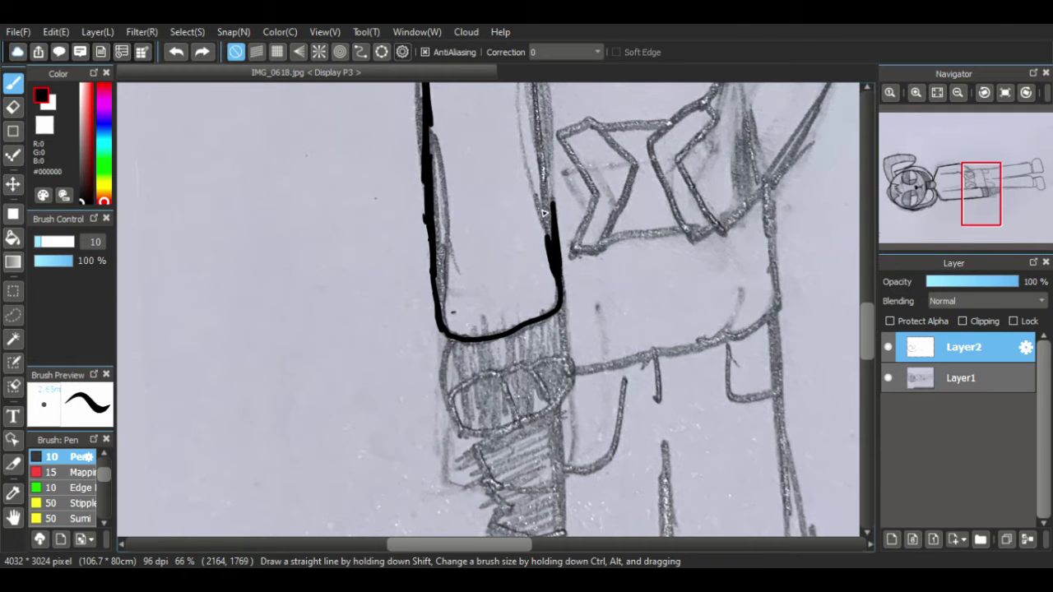
mouse_move(443, 330)
left_mouse_down()
mouse_move(489, 427)
mouse_move(558, 412)
mouse_move(557, 310)
left_mouse_up()
left_click_drag(478, 422, 477, 393)
left_click_drag(523, 424, 521, 392)
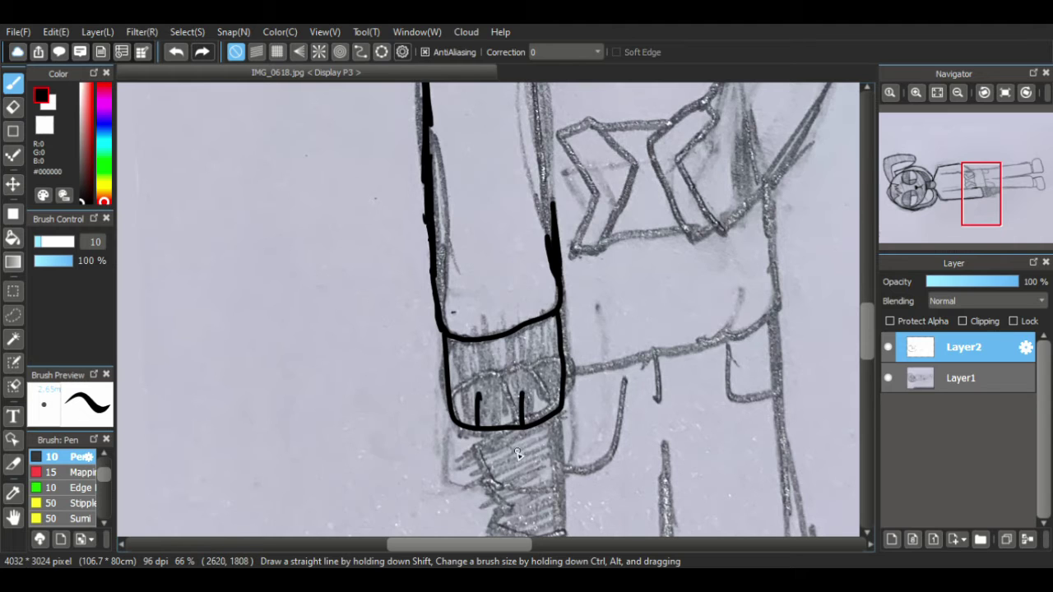
- Ink the inner edge of the left sleeve from above the hem up to the armpit
left_click_drag(558, 247, 543, 130)
scroll(866, 315, "up", 1)
scroll(868, 304, "up", 3)
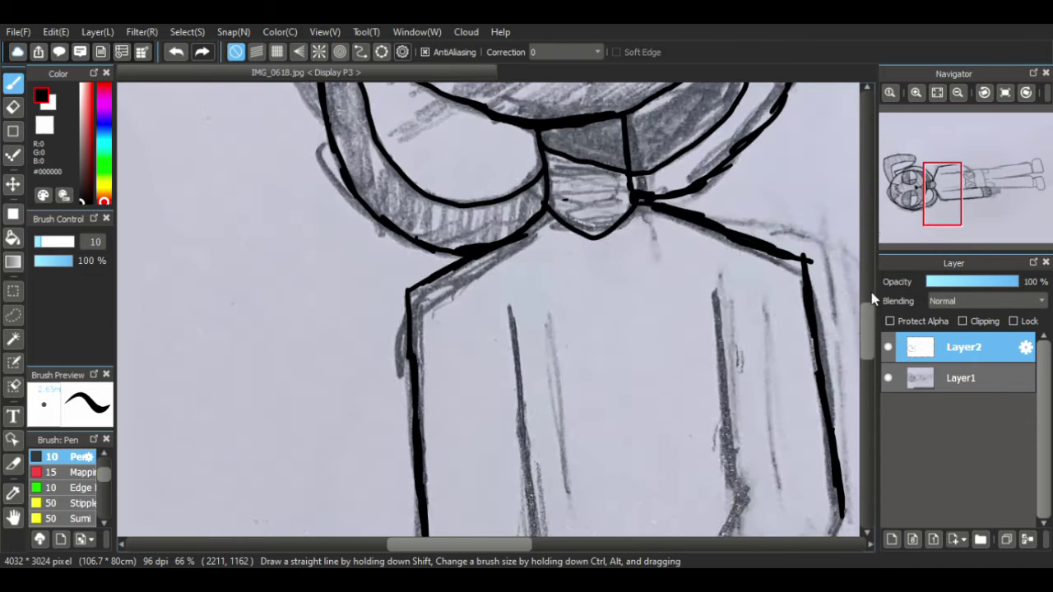
scroll(871, 292, "down", 3)
left_click_drag(869, 274, 867, 301)
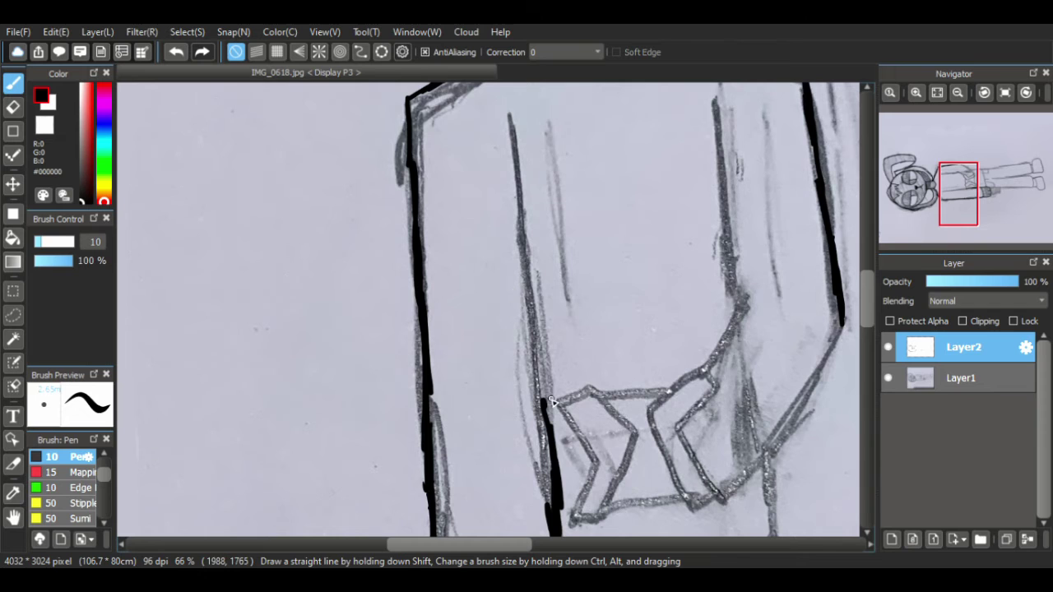
mouse_move(551, 401)
left_mouse_down()
mouse_move(518, 146)
mouse_move(519, 188)
left_mouse_up()
left_click_drag(515, 115, 515, 113)
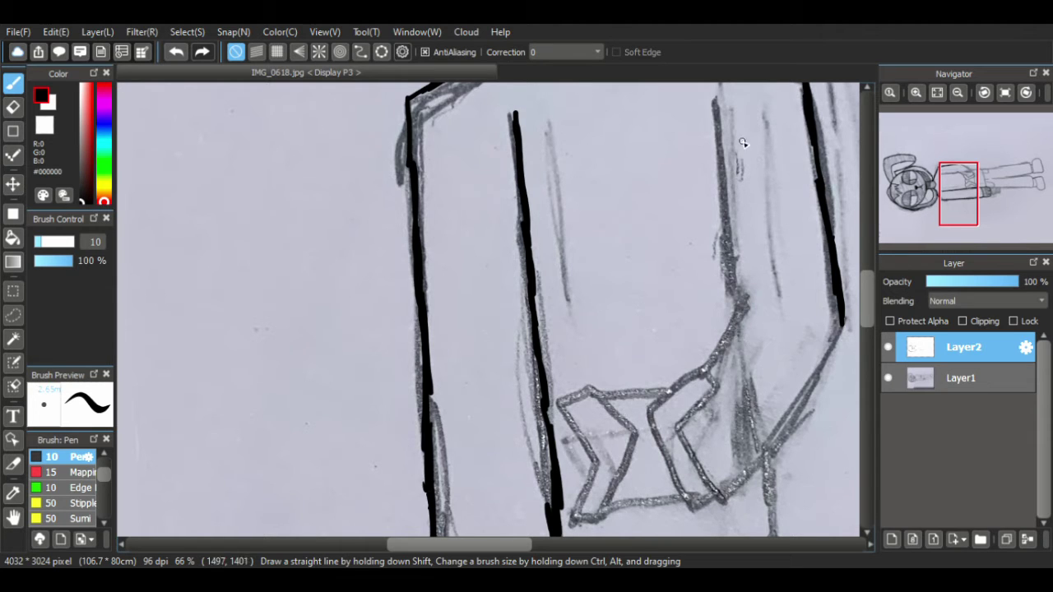
- Ink the bent right arm's inner edge, cuff band and forearm underside, with the two curved lines extending from the cuff
mouse_move(715, 101)
left_mouse_down()
mouse_move(726, 164)
mouse_move(716, 210)
mouse_move(736, 309)
mouse_move(719, 290)
mouse_move(726, 313)
mouse_move(751, 301)
mouse_move(734, 313)
mouse_move(716, 374)
mouse_move(651, 415)
mouse_move(683, 488)
mouse_move(669, 475)
mouse_move(664, 454)
mouse_move(697, 510)
mouse_move(721, 496)
mouse_move(678, 425)
mouse_move(704, 372)
left_mouse_up()
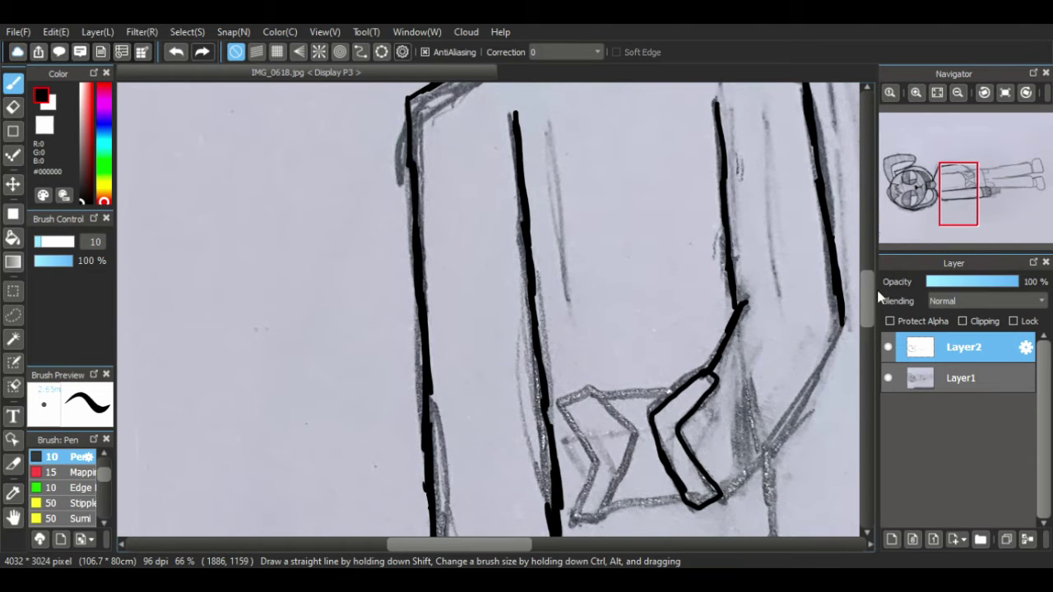
scroll(864, 308, "down", 2)
left_click_drag(841, 271, 729, 431)
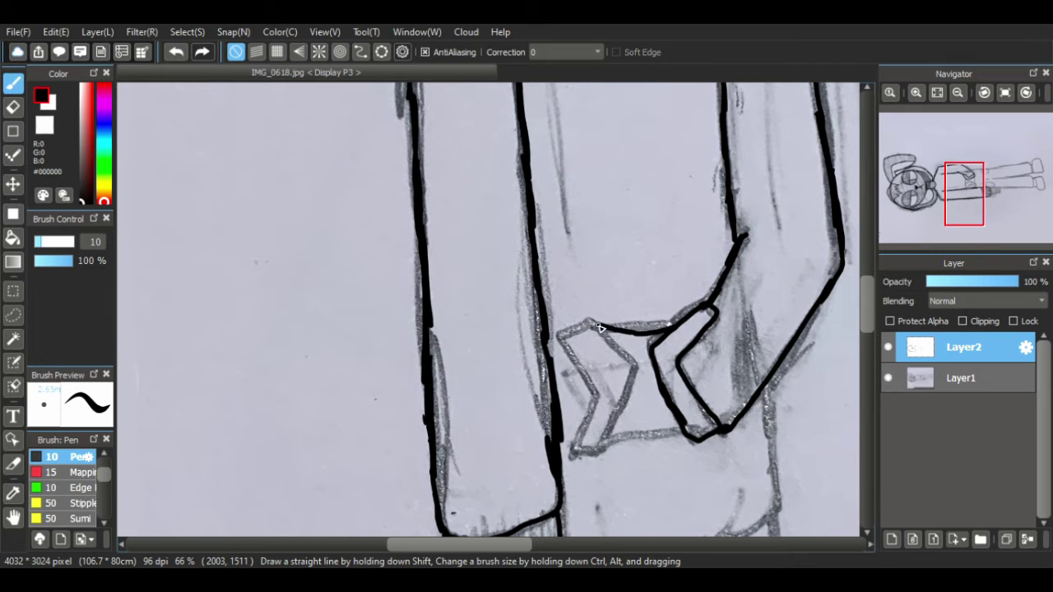
left_click_drag(605, 448, 657, 427)
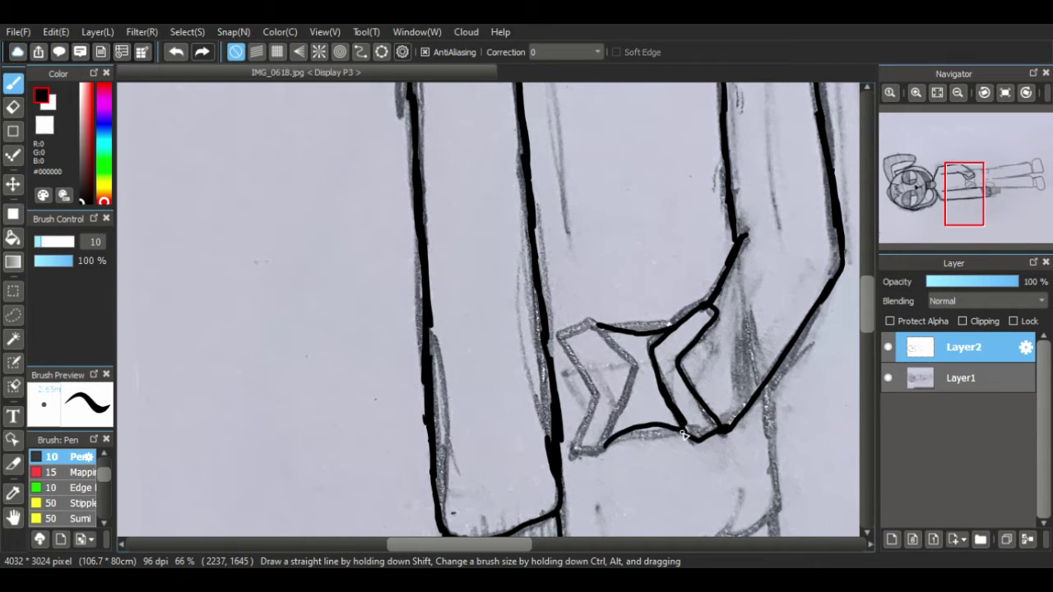
mouse_move(591, 325)
left_mouse_down()
mouse_move(625, 362)
mouse_move(618, 421)
mouse_move(600, 457)
mouse_move(583, 420)
left_mouse_up()
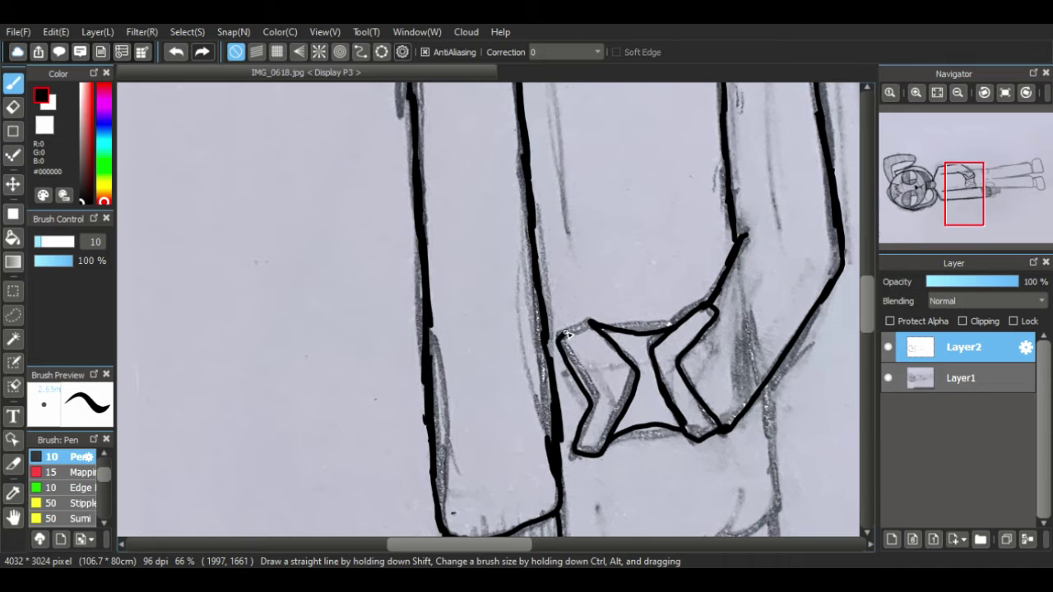
key("ctrl+z")
key("ctrl+z")
key("ctrl+z")
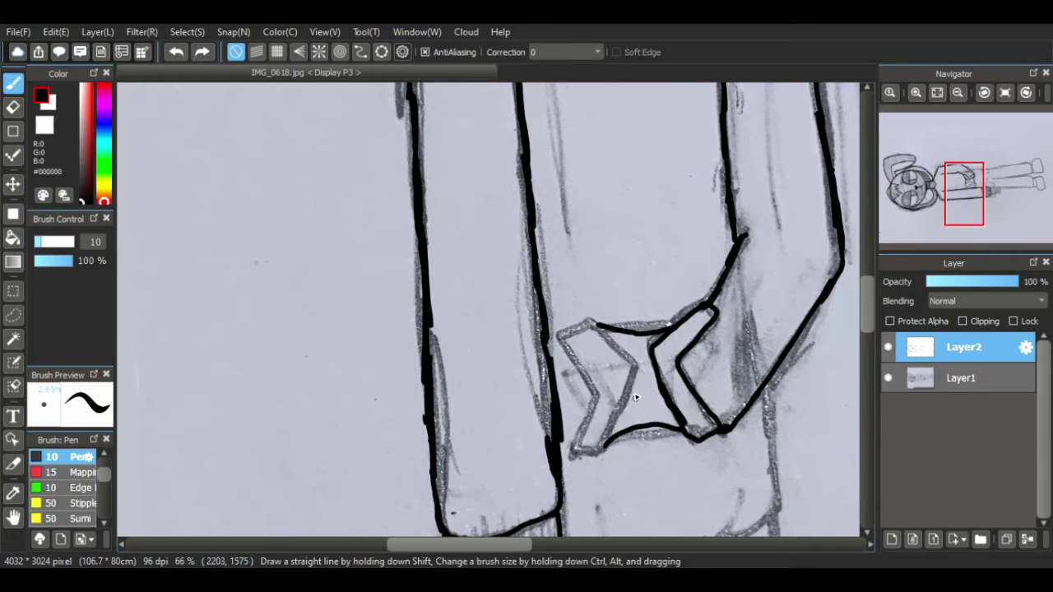
- Ink the angled band at the far end of the two curved cuff lines, and the shirt's right side and bottom hem
mouse_move(591, 325)
left_mouse_down()
mouse_move(633, 362)
mouse_move(628, 405)
mouse_move(599, 458)
mouse_move(580, 346)
mouse_move(594, 322)
left_mouse_up()
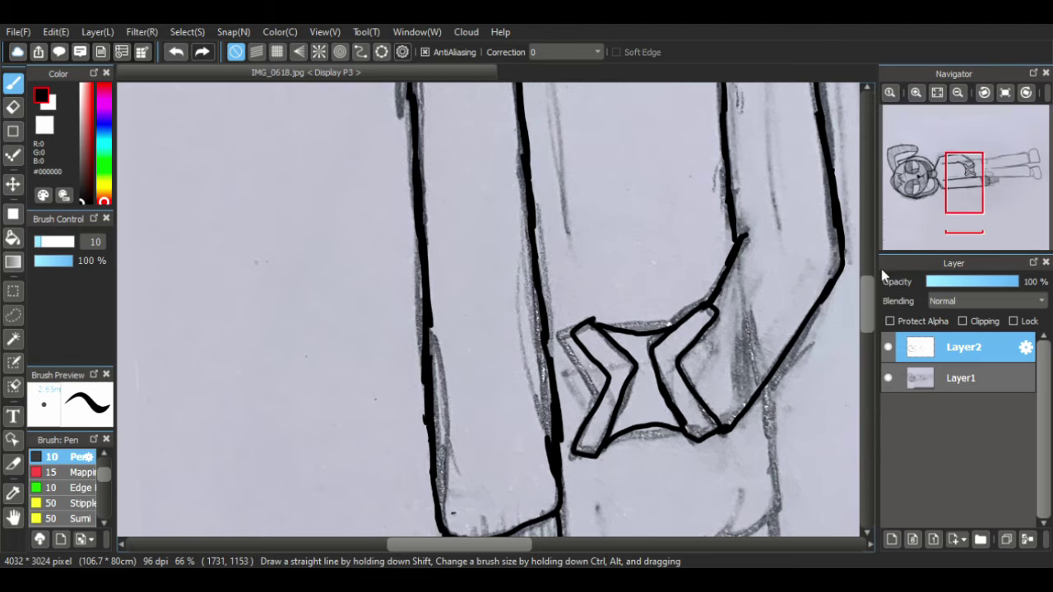
scroll(869, 279, "up", 5)
scroll(872, 277, "down", 6)
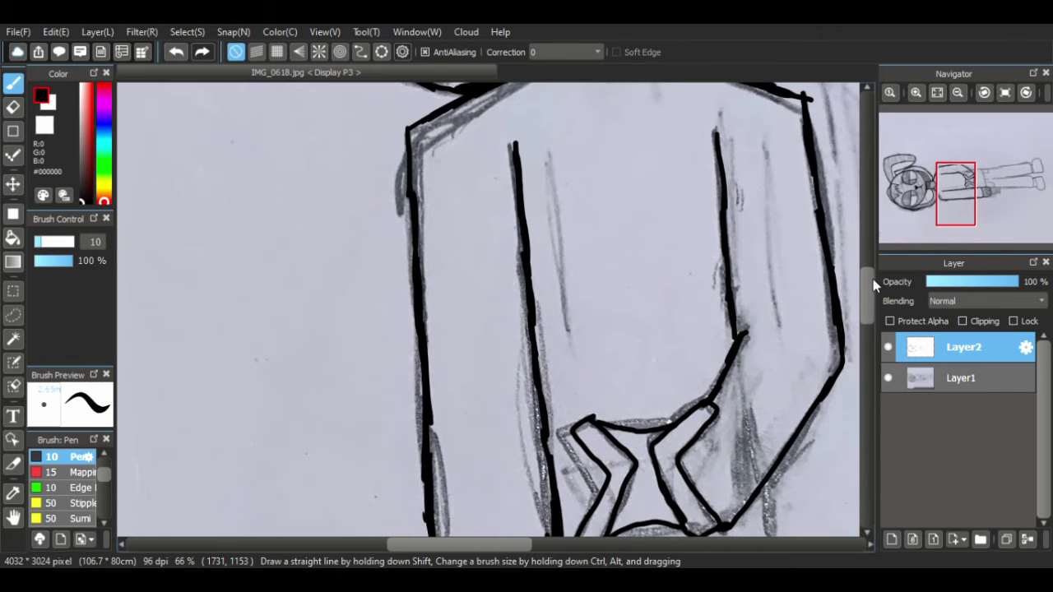
scroll(872, 321, "down", 2)
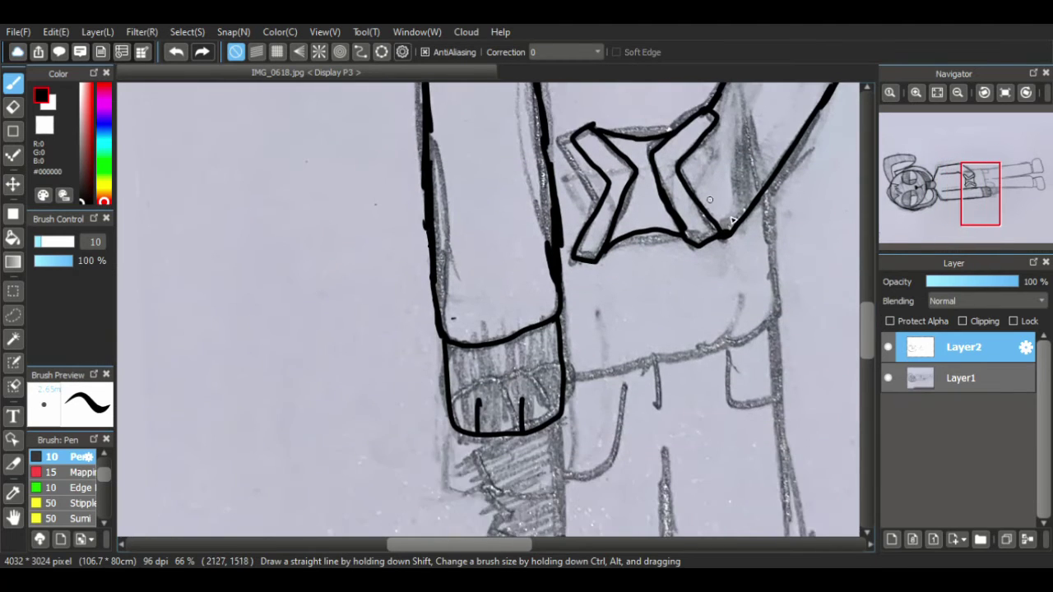
left_click_drag(765, 194, 766, 321)
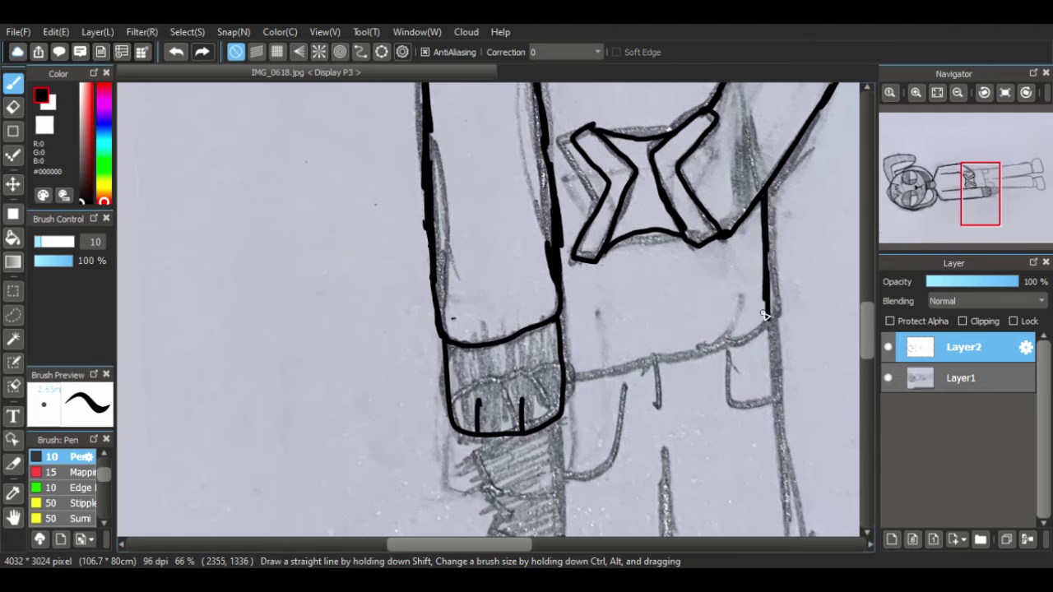
mouse_move(565, 374)
left_mouse_down()
mouse_move(699, 359)
mouse_move(749, 347)
mouse_move(759, 332)
left_mouse_up()
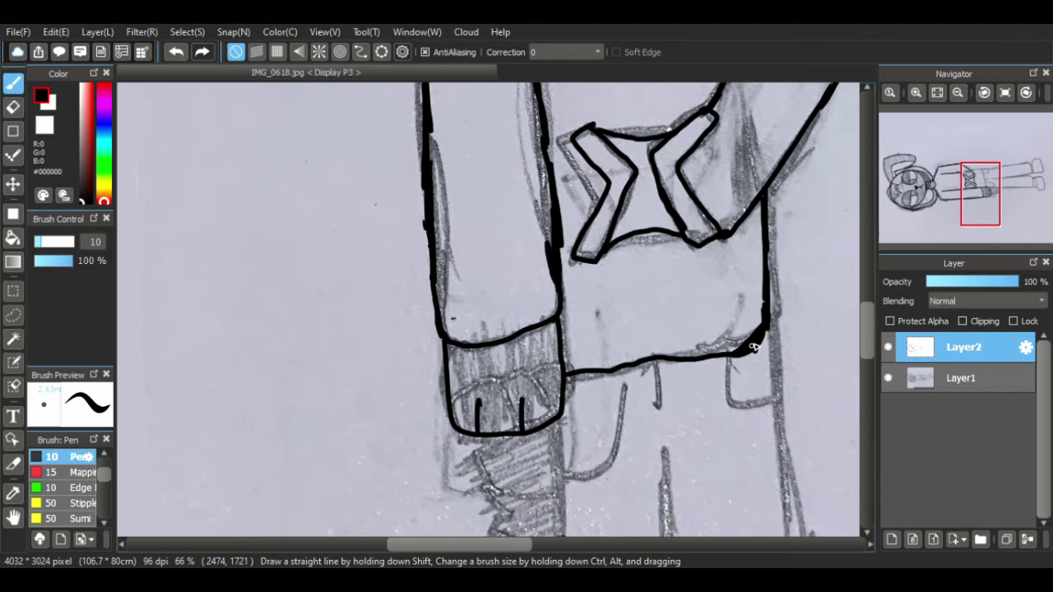
- Ink the right trouser leg's outer edge from the shirt hem to the ankle, its rounded bottom hem and the start of the inner edge
left_click_drag(867, 334, 866, 362)
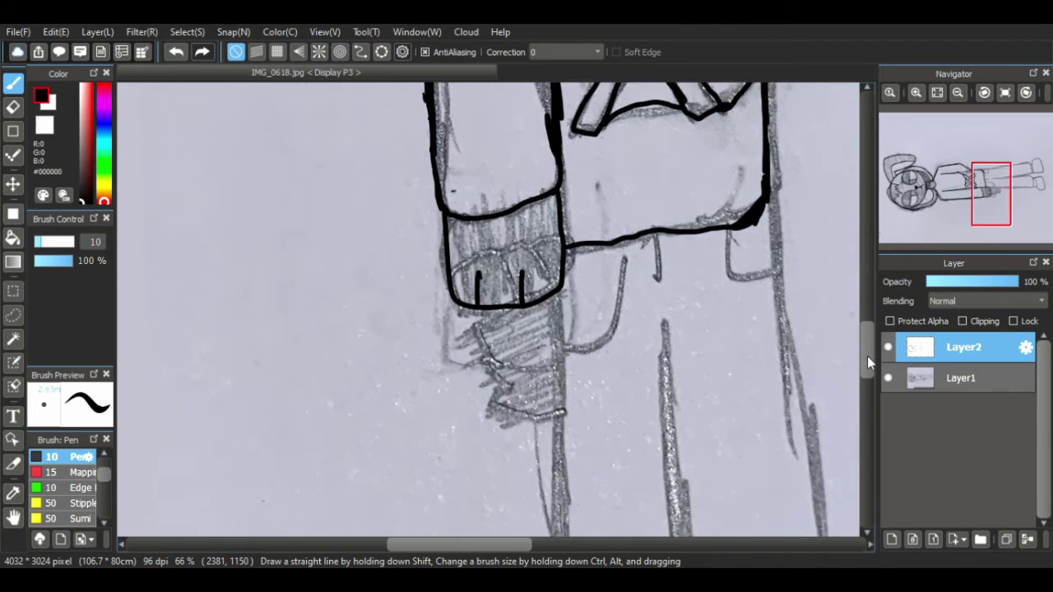
left_click_drag(769, 125, 799, 426)
mouse_move(798, 379)
left_mouse_down()
mouse_move(806, 489)
mouse_move(808, 473)
left_mouse_up()
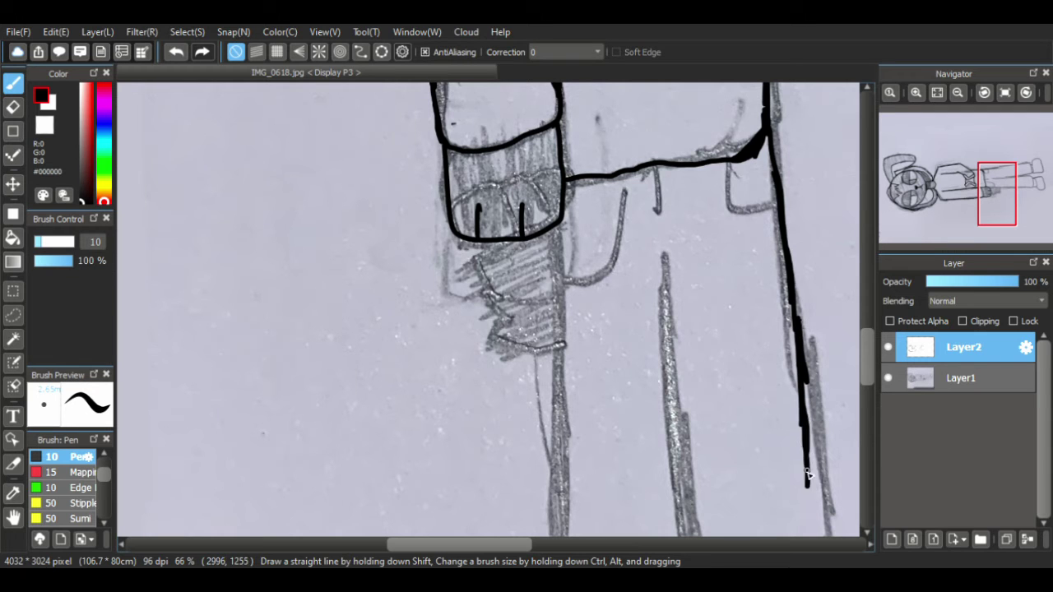
left_click_drag(810, 510, 811, 519)
scroll(863, 362, "down", 5)
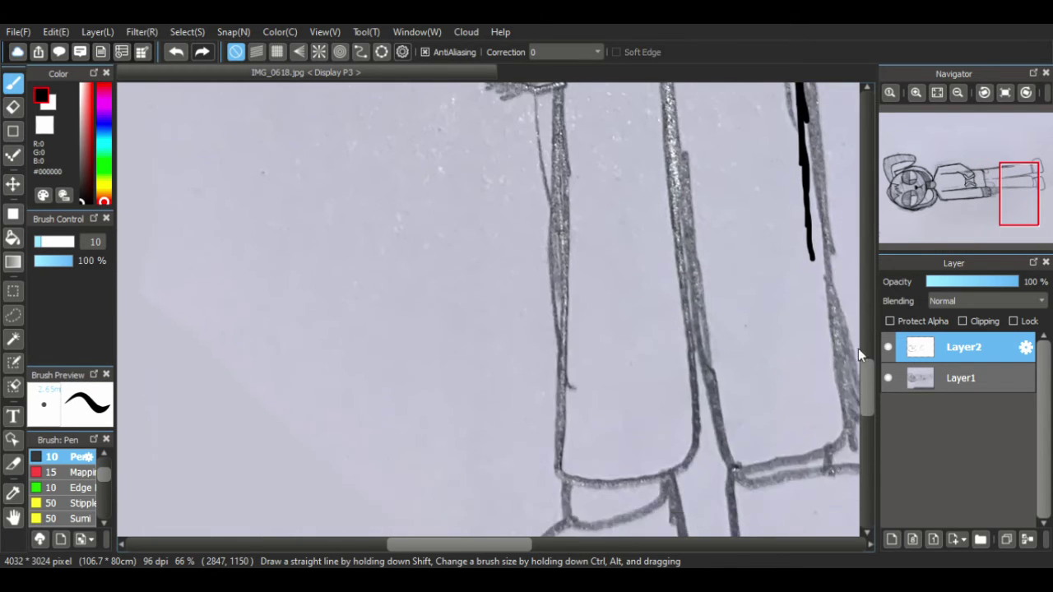
mouse_move(809, 246)
left_mouse_down()
mouse_move(832, 443)
mouse_move(741, 472)
mouse_move(699, 364)
left_mouse_up()
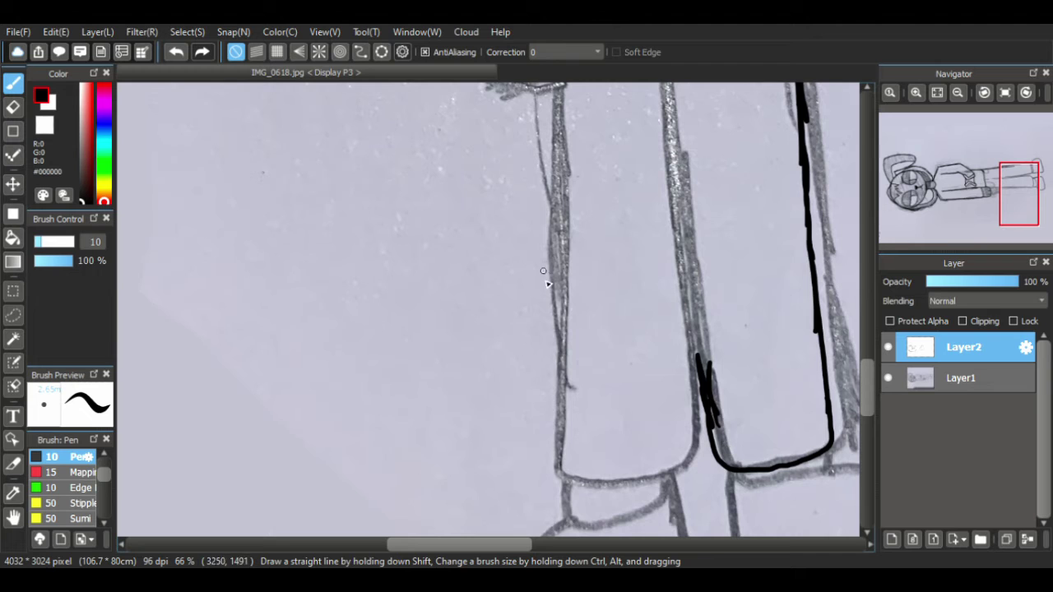
- Ink the right trouser leg's inner edge up towards the crotch, erasing the stray double line near its bottom hem
left_click_drag(705, 407, 682, 249)
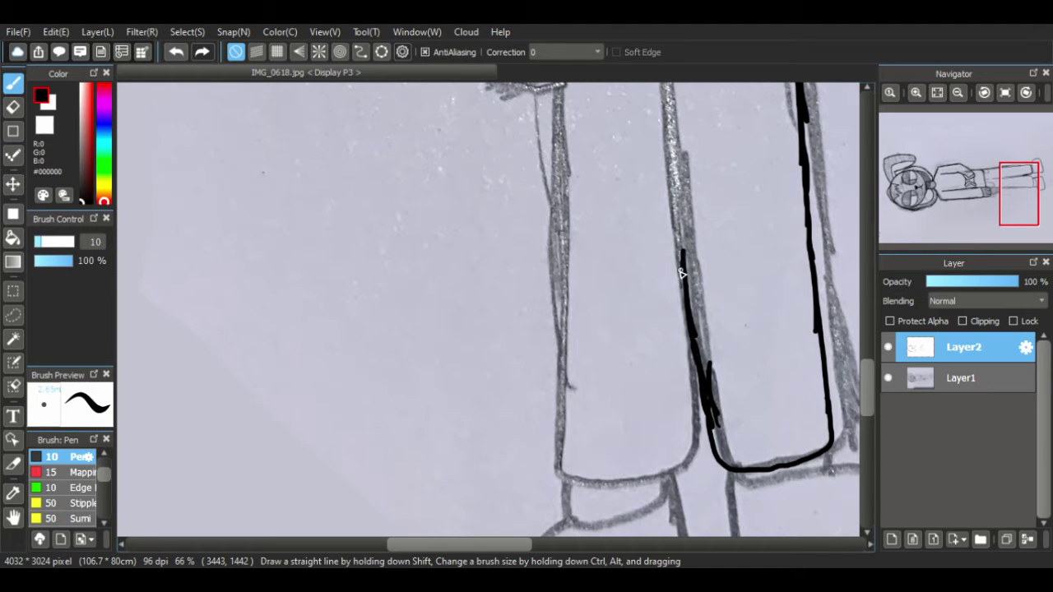
left_click(12, 107)
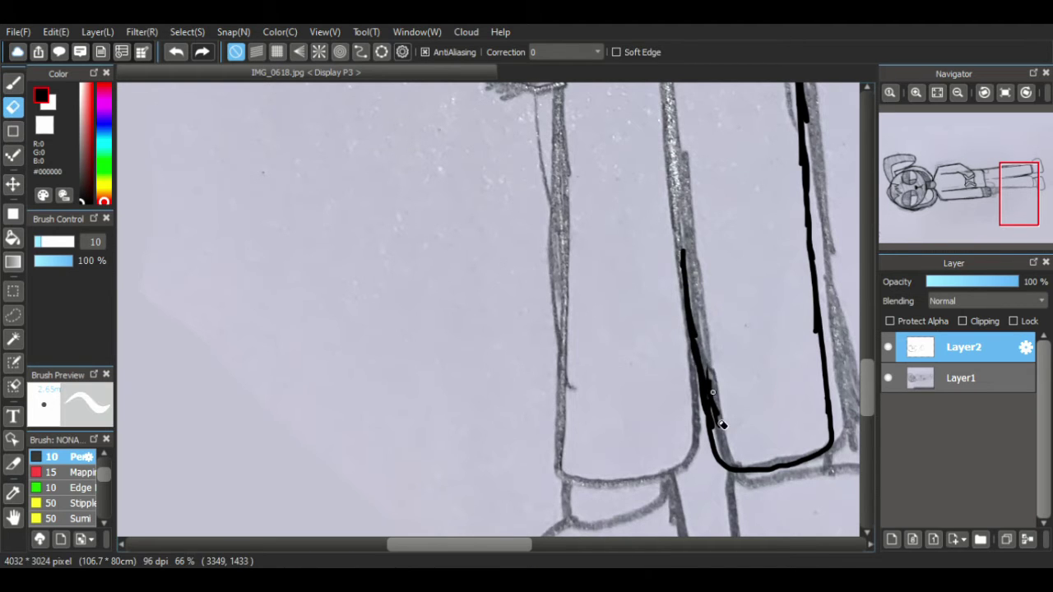
mouse_move(712, 392)
left_mouse_down()
mouse_move(710, 366)
mouse_move(714, 432)
mouse_move(691, 322)
left_mouse_up()
left_click(12, 83)
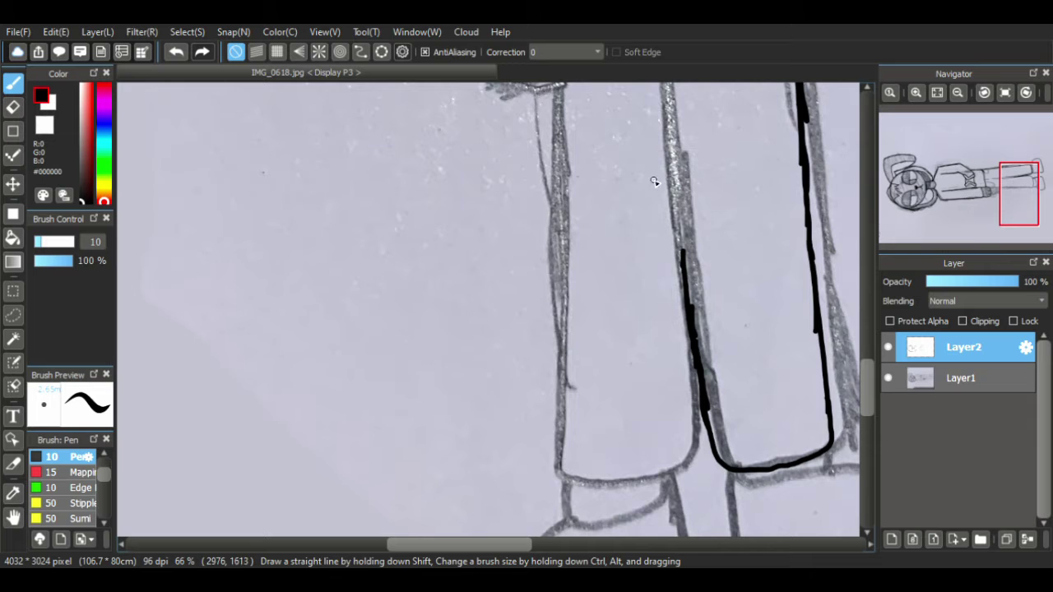
left_click_drag(692, 271, 672, 147)
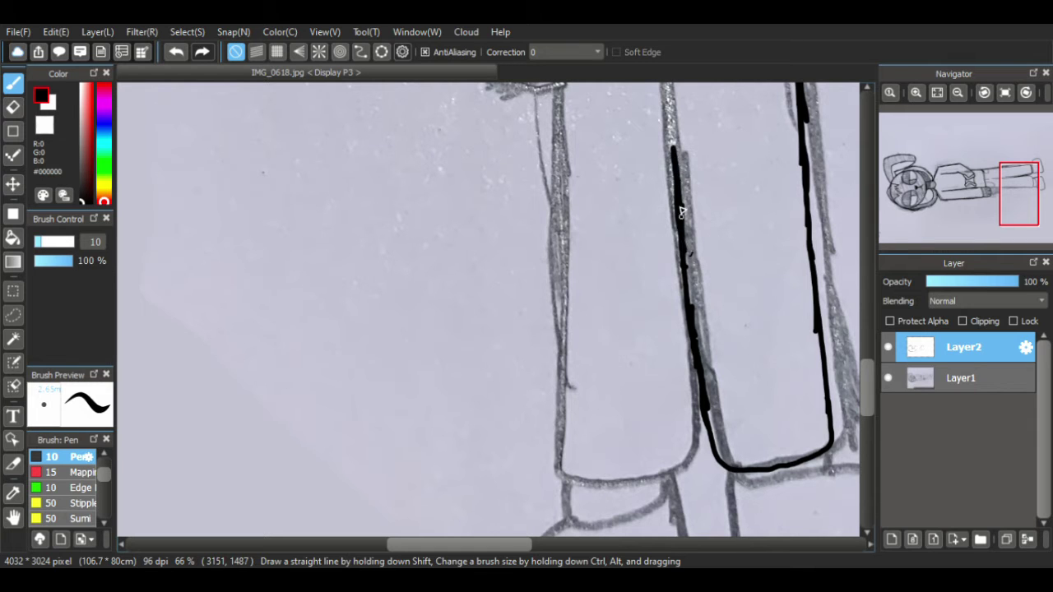
left_click_drag(681, 212, 670, 138)
scroll(703, 288, "up", 5)
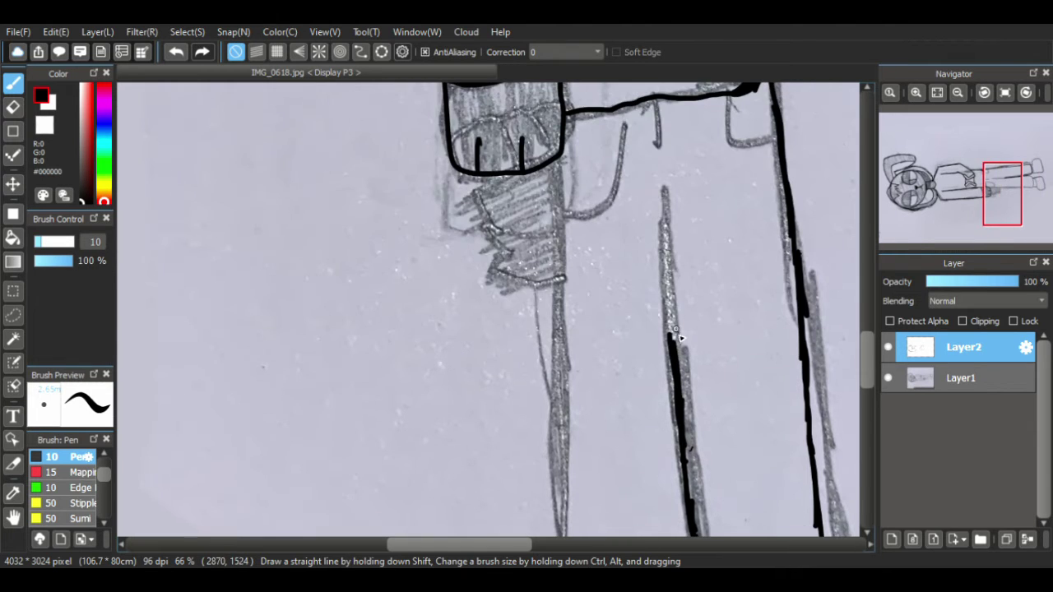
left_click_drag(674, 330, 661, 208)
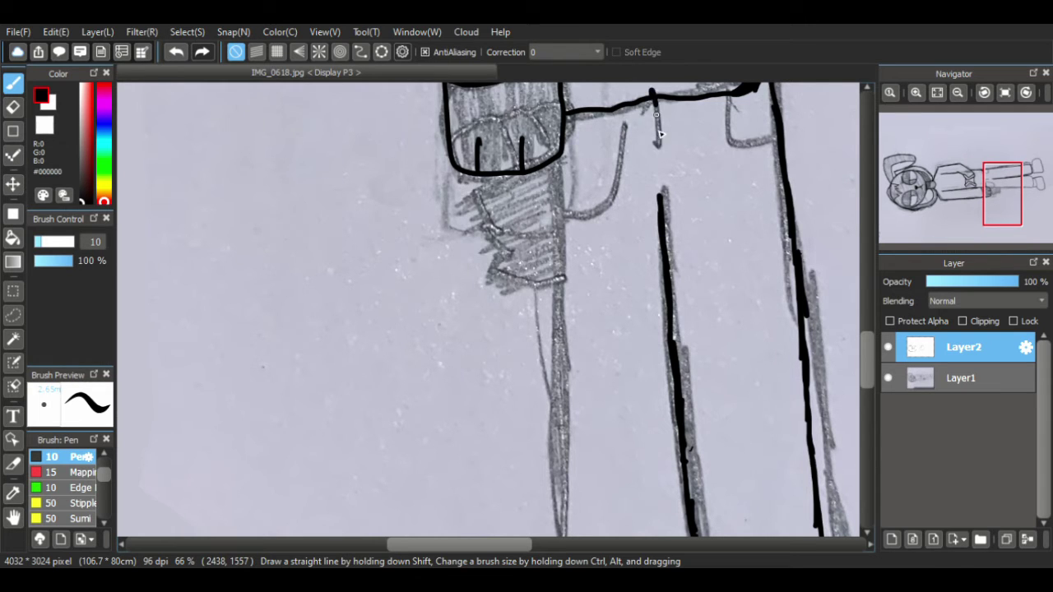
- Ink the short fly line below the shirt hem, redrawing it once, and outline the right trouser pocket
left_click_drag(651, 89, 660, 147)
key("ctrl+z")
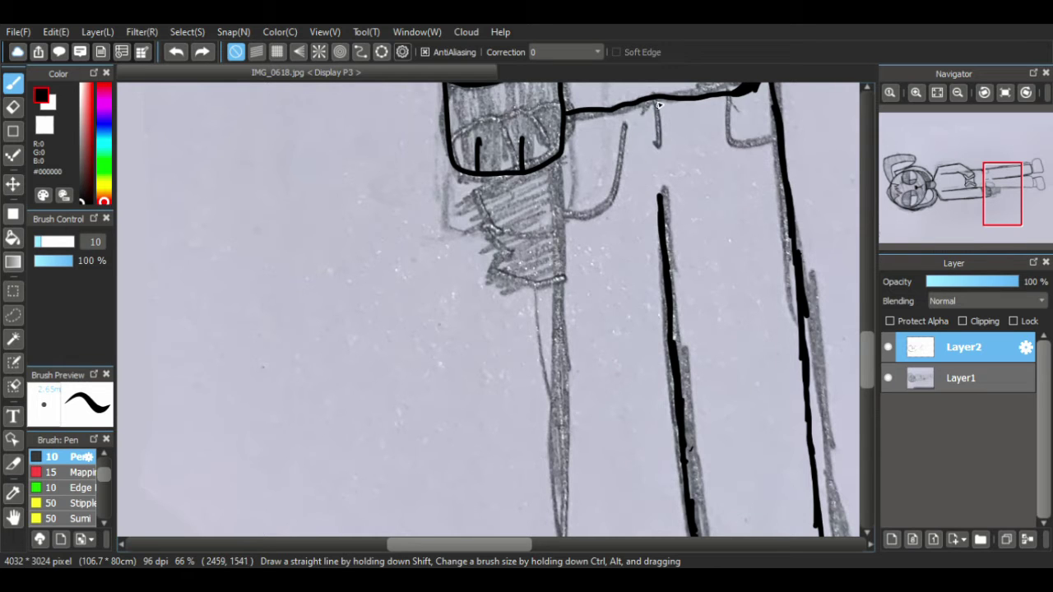
left_click_drag(651, 97, 650, 131)
mouse_move(726, 93)
left_mouse_down()
mouse_move(729, 155)
mouse_move(780, 153)
left_mouse_up()
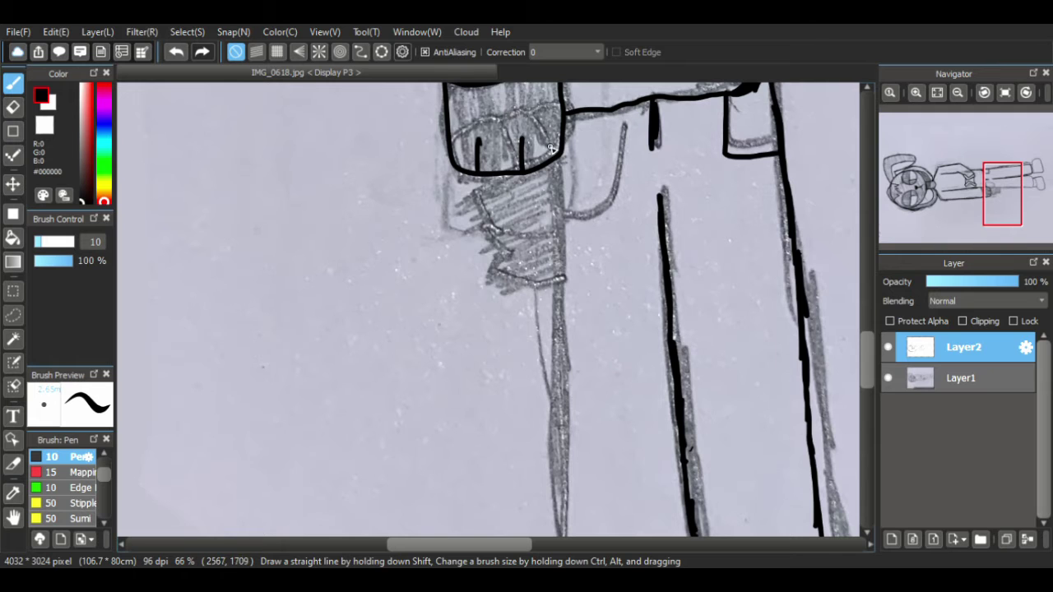
- Ink the upper part of the left trouser leg's outer edge and outline the squared left pocket, redrawing the pocket slightly smaller
left_click_drag(556, 156, 558, 317)
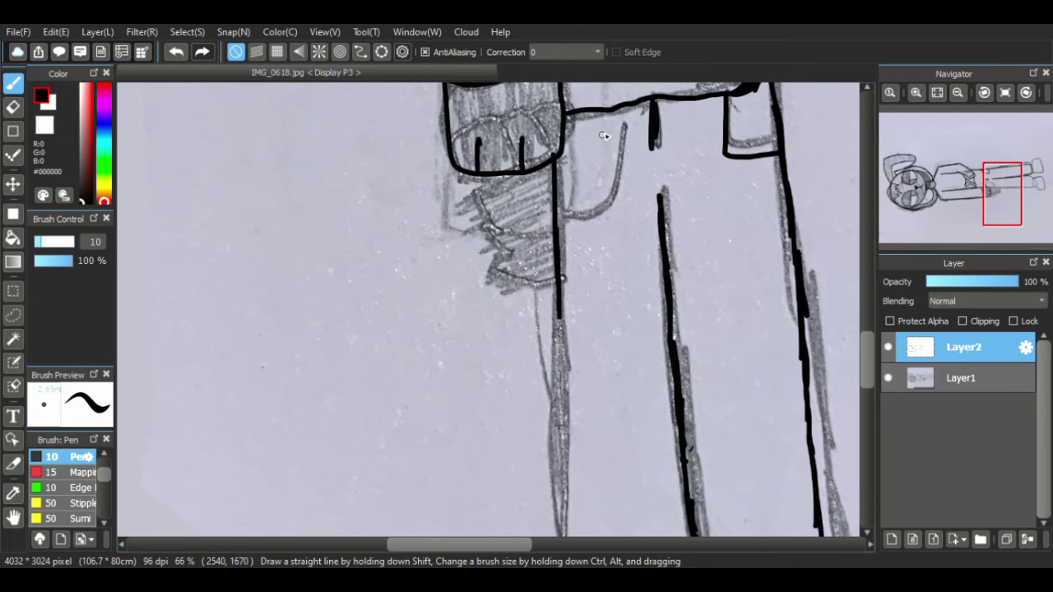
mouse_move(615, 108)
left_mouse_down()
mouse_move(614, 202)
mouse_move(567, 203)
left_mouse_up()
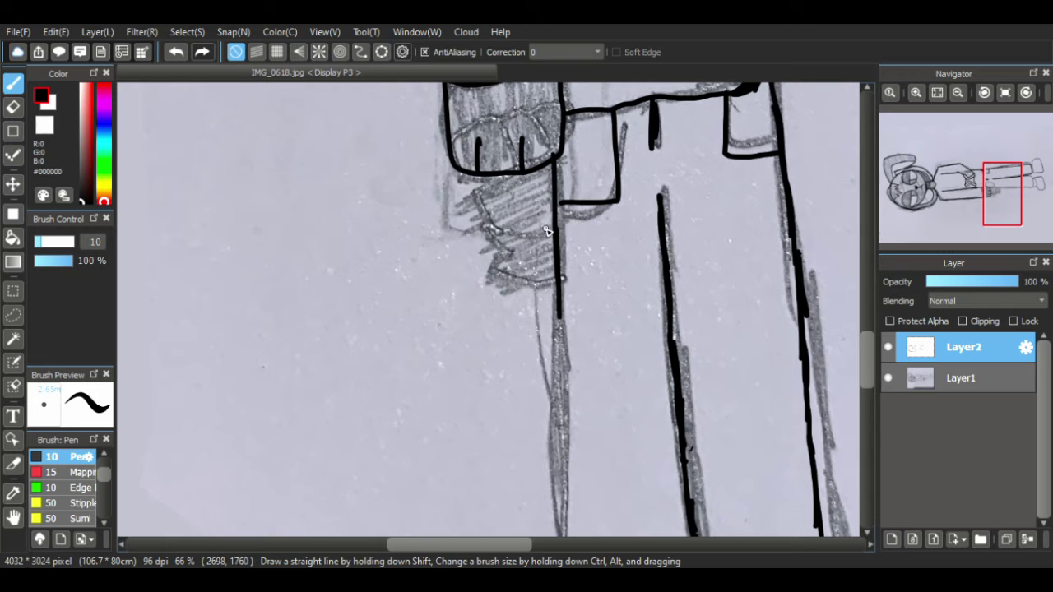
key("ctrl+z")
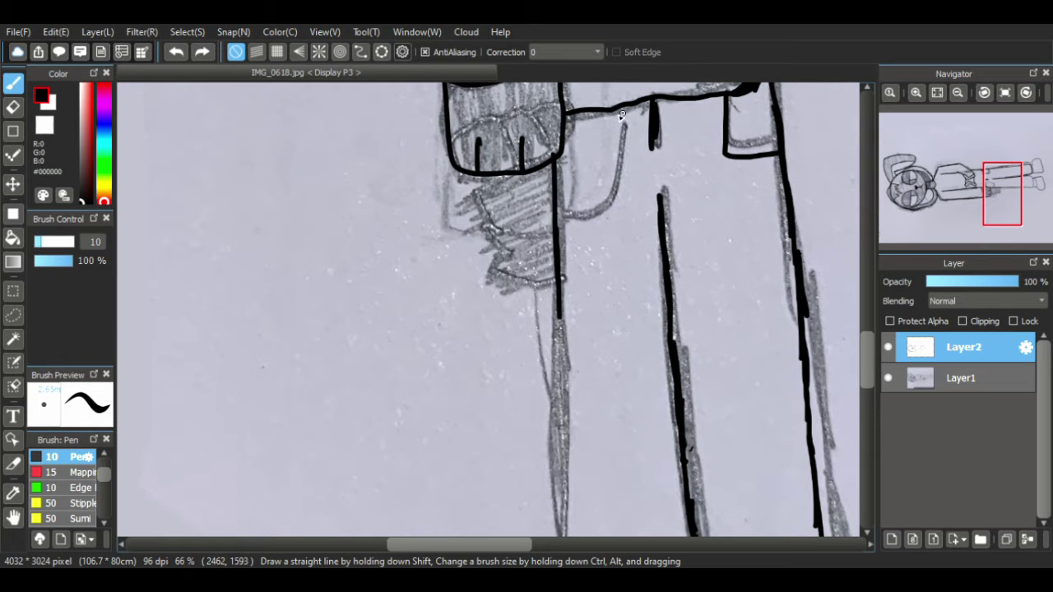
mouse_move(606, 111)
left_mouse_down()
mouse_move(596, 194)
mouse_move(556, 195)
left_mouse_up()
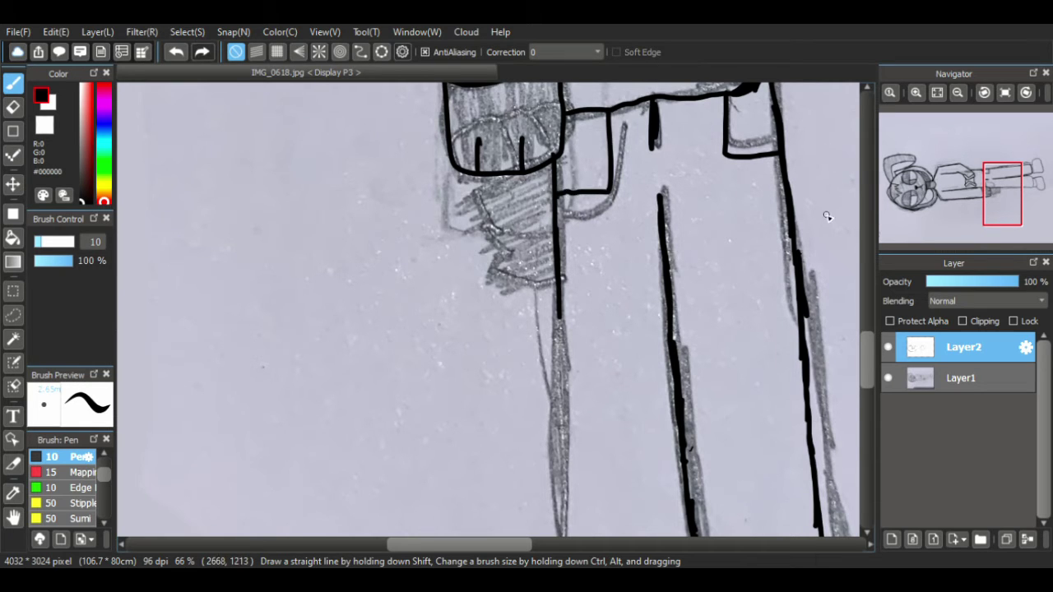
- Ink the left trouser leg's outer edge down to the ankle and its curved bottom hem up to the inner edge
left_click_drag(868, 351, 868, 389)
left_click_drag(559, 164, 559, 306)
left_click_drag(560, 267, 560, 333)
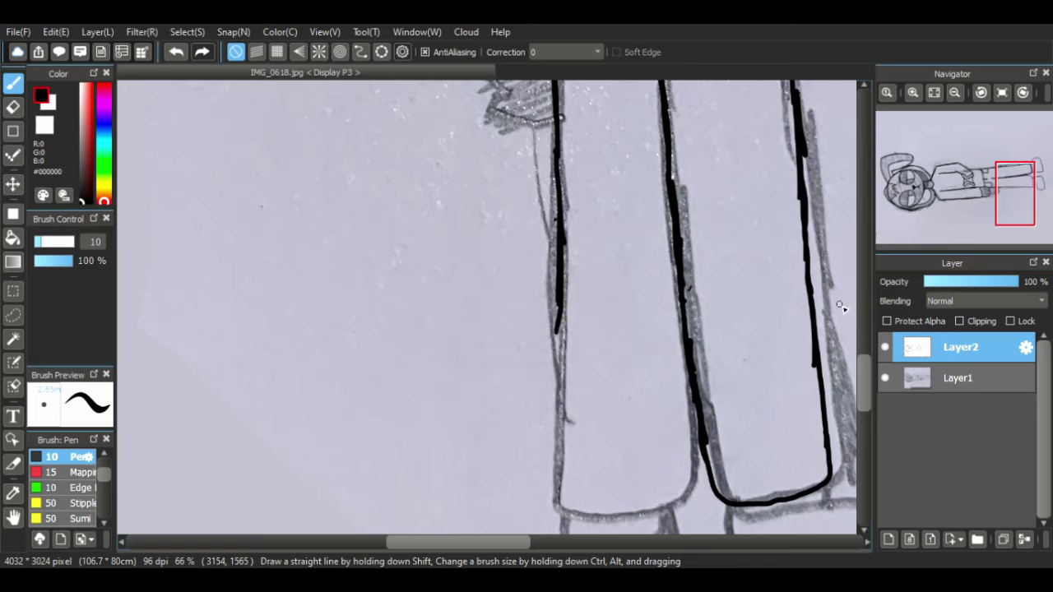
left_click_drag(863, 366, 863, 386)
left_click_drag(558, 227, 555, 405)
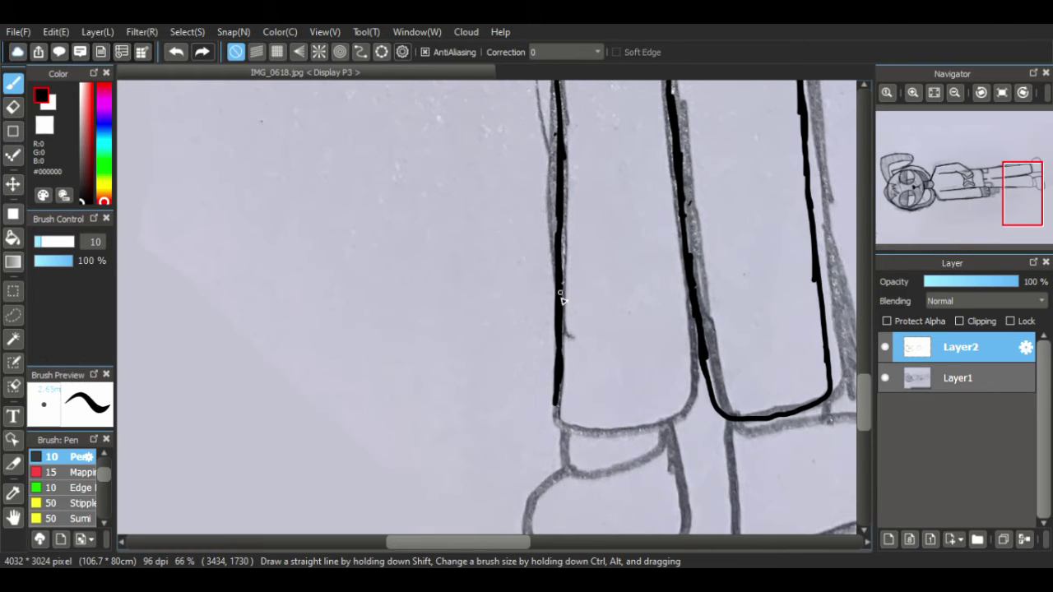
mouse_move(561, 301)
left_mouse_down()
mouse_move(560, 423)
mouse_move(644, 429)
left_mouse_up()
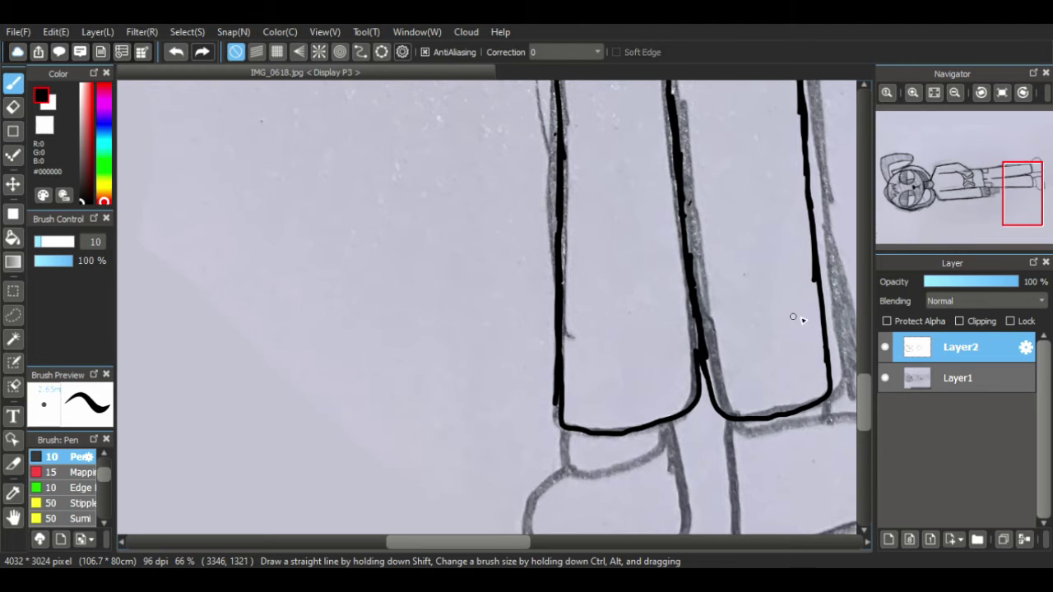
- Ink a narrow ankle band beneath the hem of each trouser leg
left_click_drag(869, 387, 865, 411)
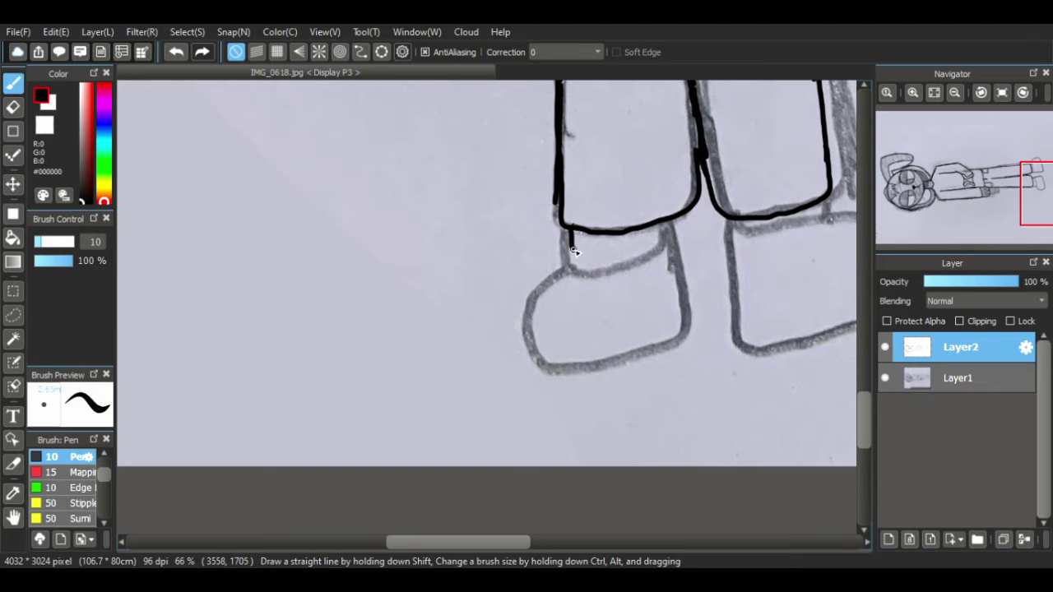
left_click_drag(574, 252, 659, 253)
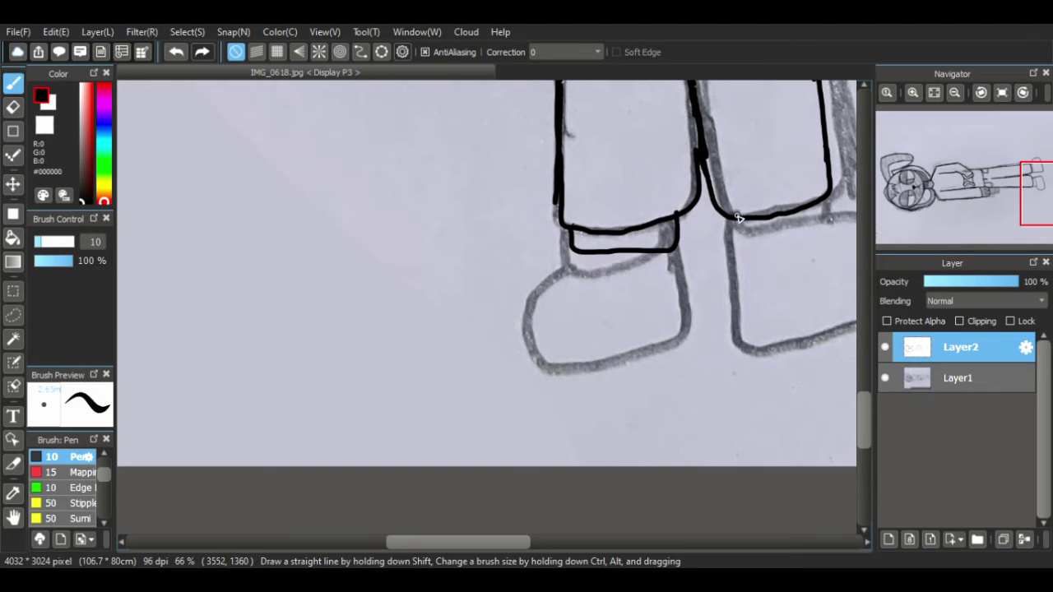
mouse_move(726, 218)
left_mouse_down()
mouse_move(785, 253)
mouse_move(817, 242)
mouse_move(825, 192)
left_mouse_up()
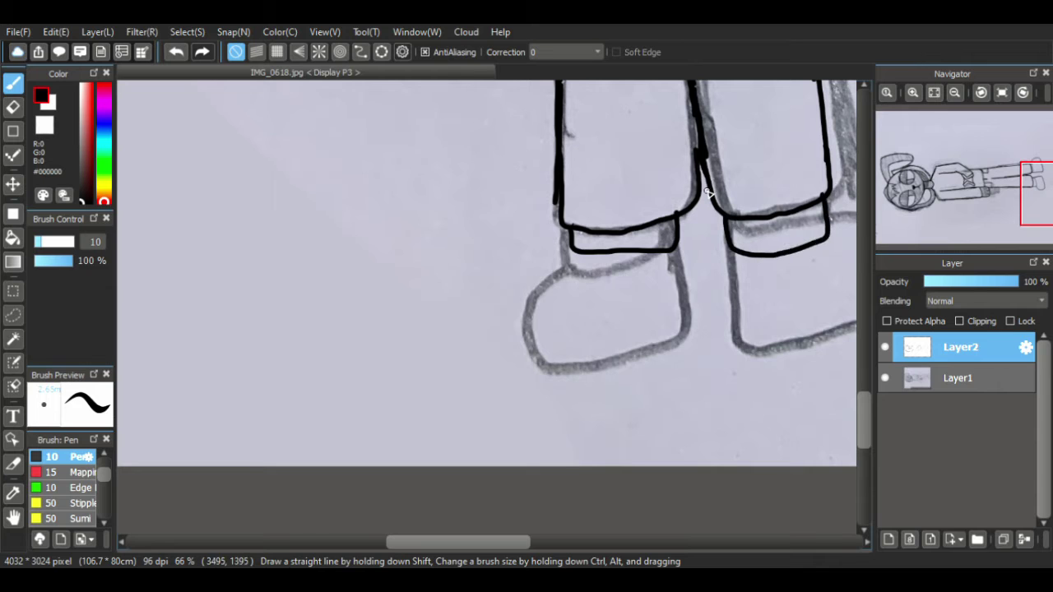
- Ink both shoes as flat box shapes below the ankle bands, replacing a rounded first outline of the left shoe
mouse_move(573, 245)
left_mouse_down()
mouse_move(543, 250)
mouse_move(524, 278)
mouse_move(542, 349)
mouse_move(656, 335)
left_mouse_up()
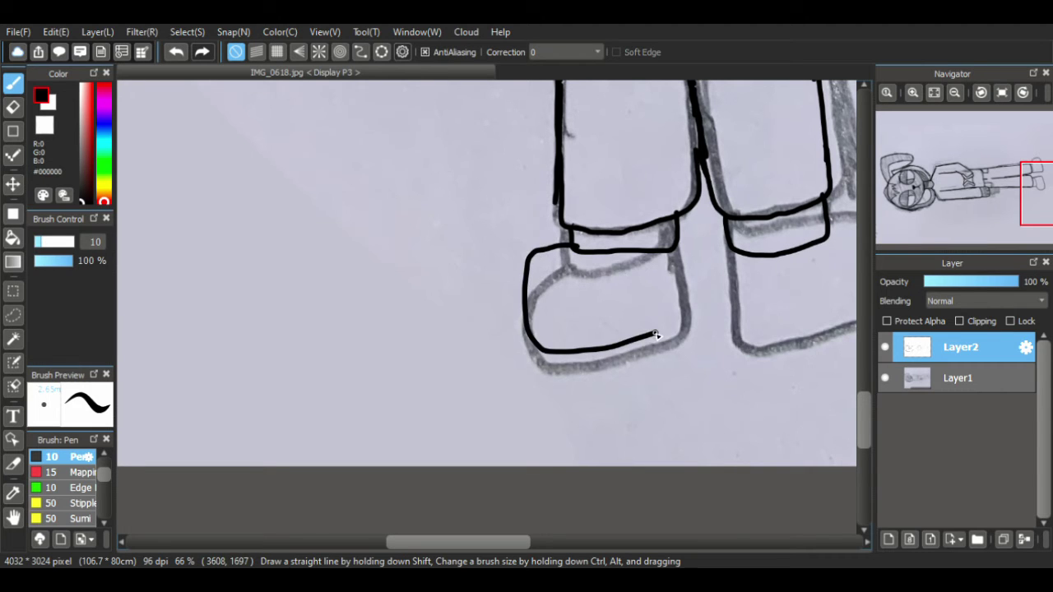
key("ctrl+z")
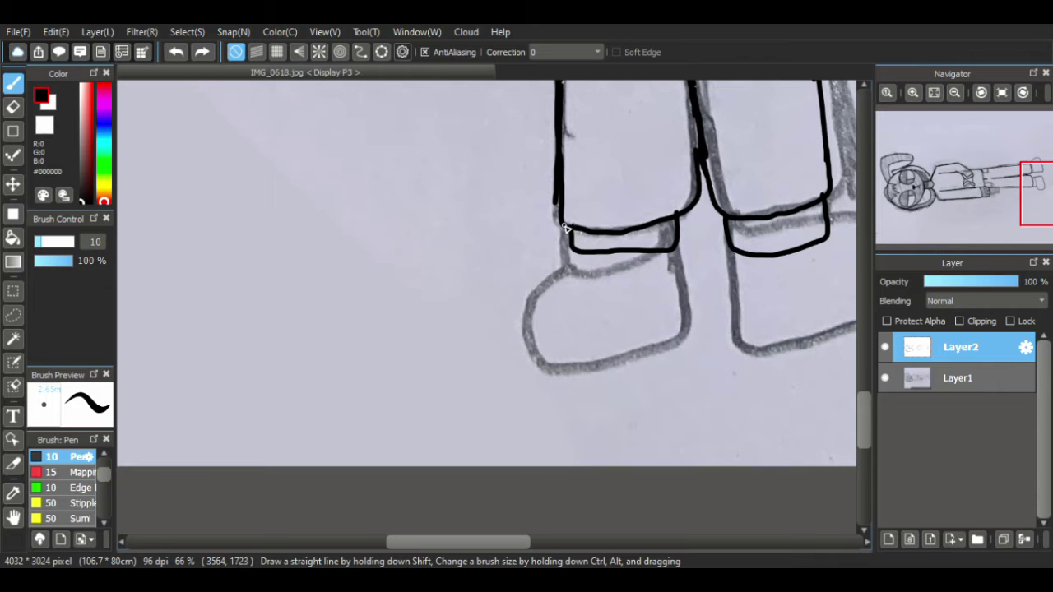
mouse_move(578, 250)
left_mouse_down()
mouse_move(523, 258)
mouse_move(515, 291)
mouse_move(531, 333)
mouse_move(664, 307)
mouse_move(681, 247)
left_mouse_up()
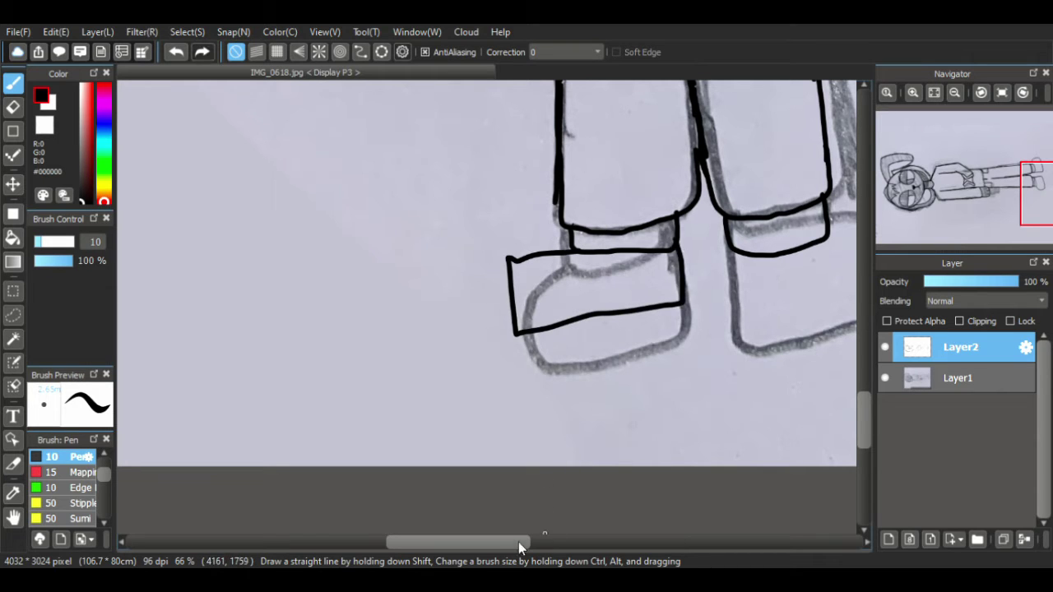
left_click_drag(527, 543, 564, 544)
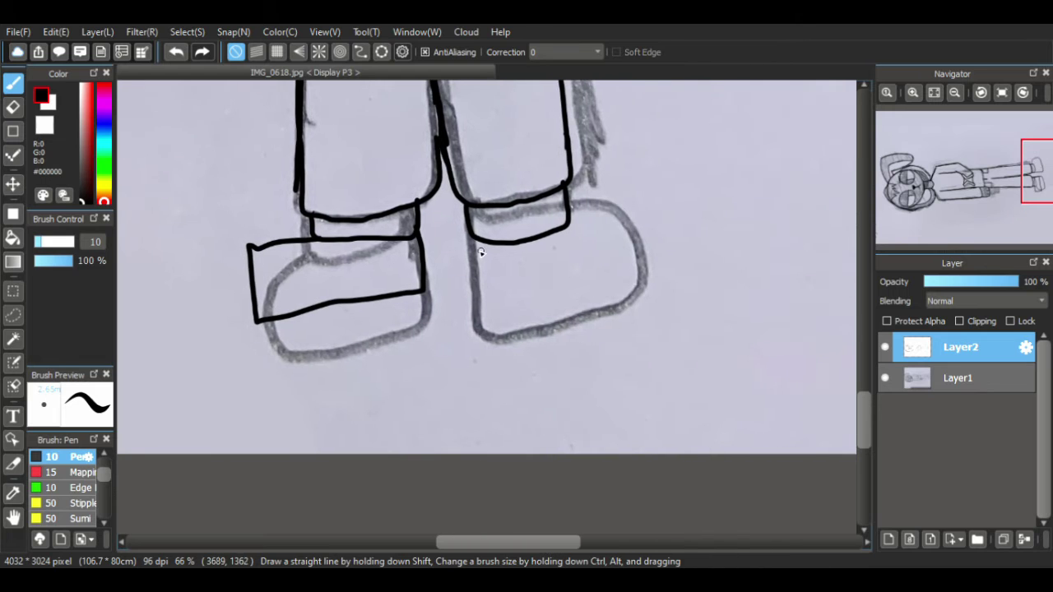
mouse_move(471, 232)
left_mouse_down()
mouse_move(475, 297)
mouse_move(607, 275)
left_mouse_up()
mouse_move(566, 225)
left_mouse_down()
mouse_move(631, 221)
mouse_move(636, 284)
mouse_move(605, 278)
left_mouse_up()
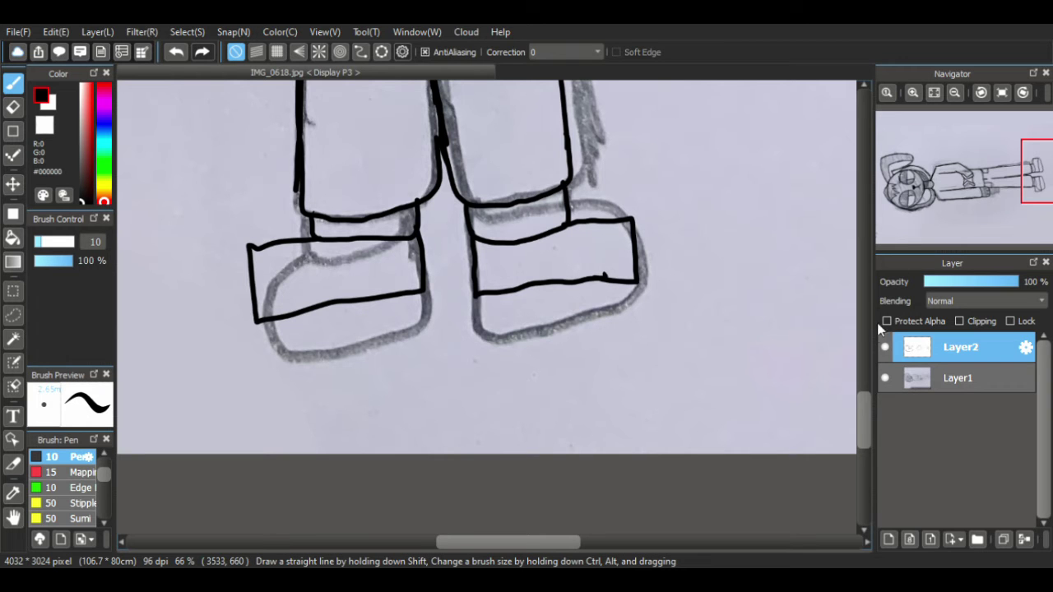
- Try inking the hatched shape below the left hand as rounded, stacked finger outlines closing against the trouser leg
scroll(848, 315, "up", 10)
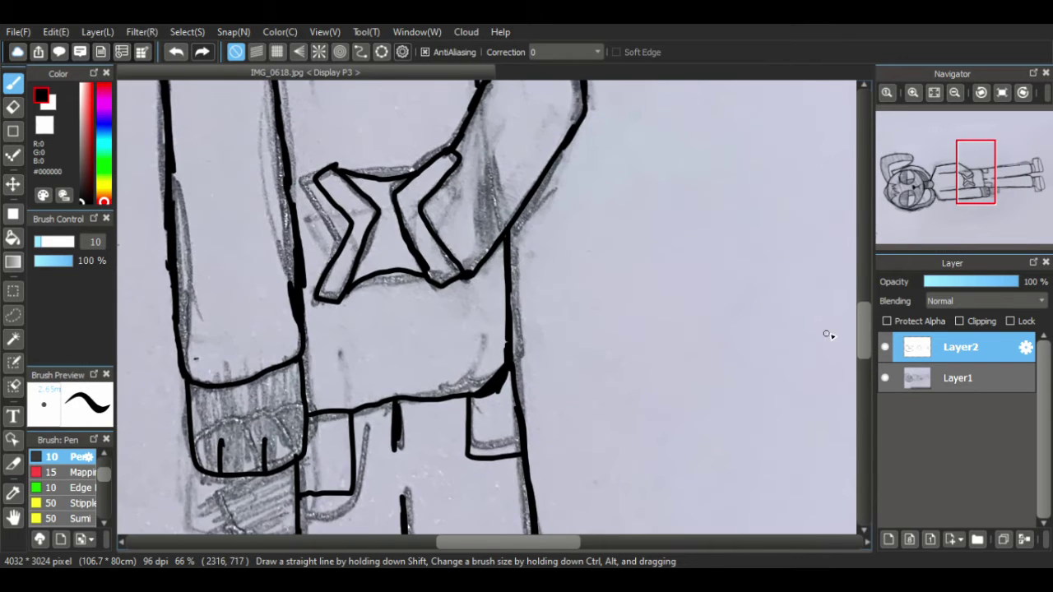
left_click(22, 524)
left_click_drag(356, 343, 530, 154)
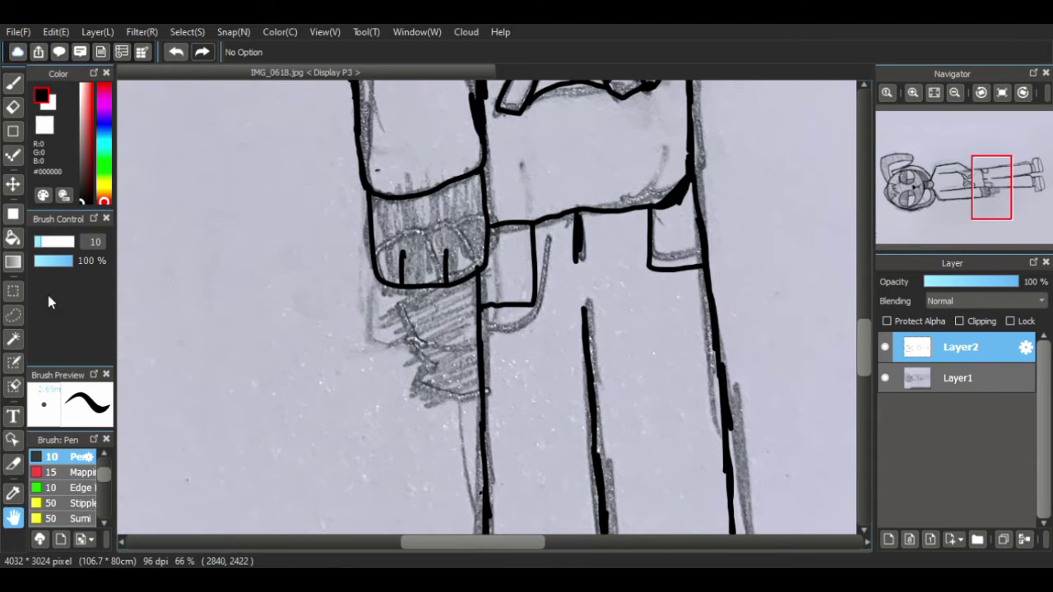
left_click(12, 83)
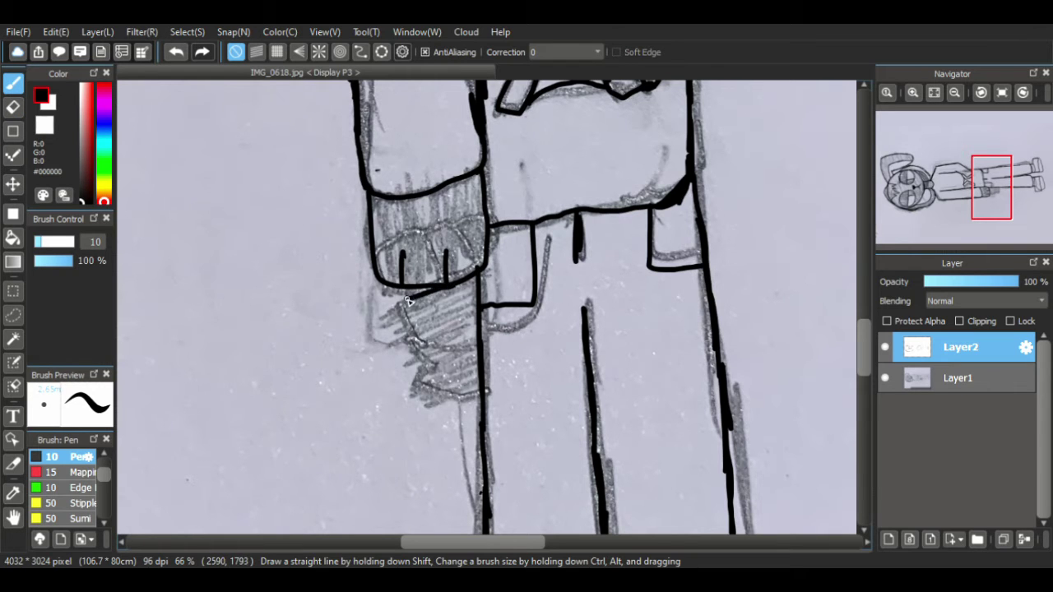
mouse_move(371, 293)
left_mouse_down()
mouse_move(402, 343)
mouse_move(417, 345)
mouse_move(405, 343)
mouse_move(399, 361)
mouse_move(429, 366)
mouse_move(421, 380)
mouse_move(429, 392)
mouse_move(479, 385)
left_mouse_up()
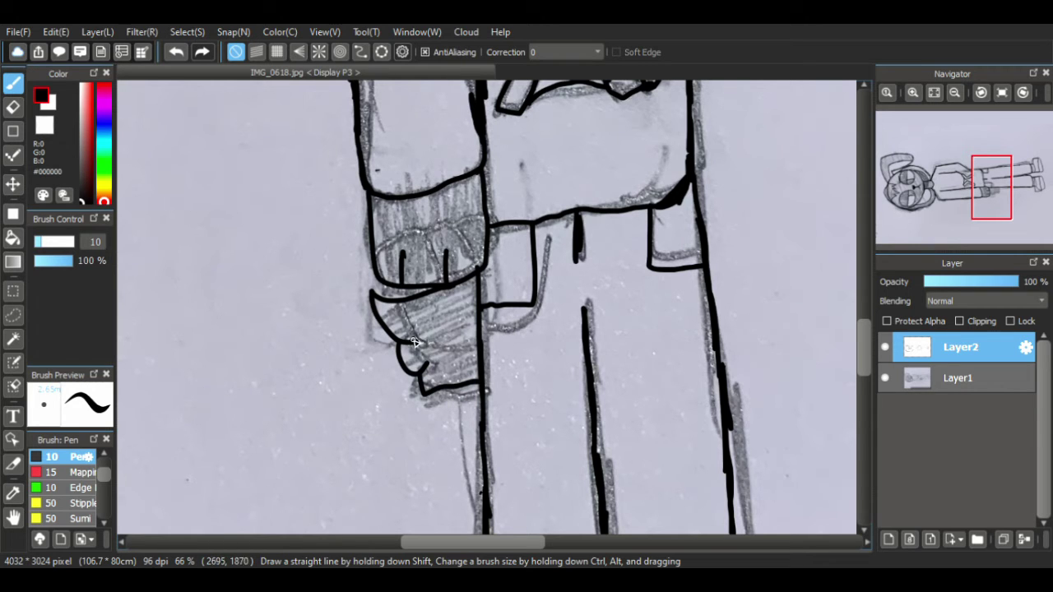
left_click_drag(414, 344, 454, 352)
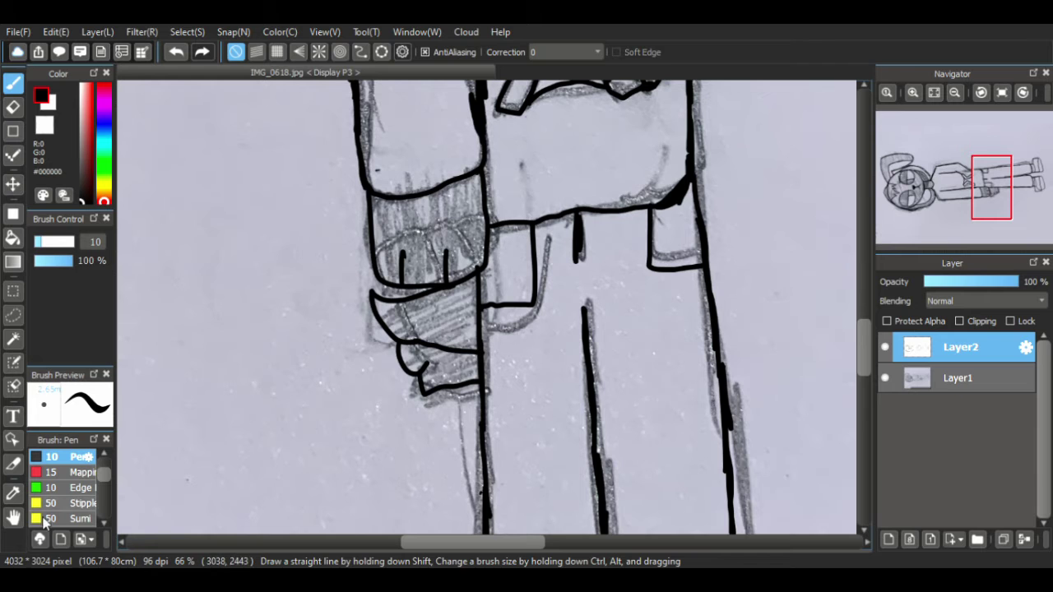
left_click(12, 516)
mouse_move(387, 279)
left_mouse_down()
mouse_move(360, 319)
mouse_move(368, 292)
left_mouse_up()
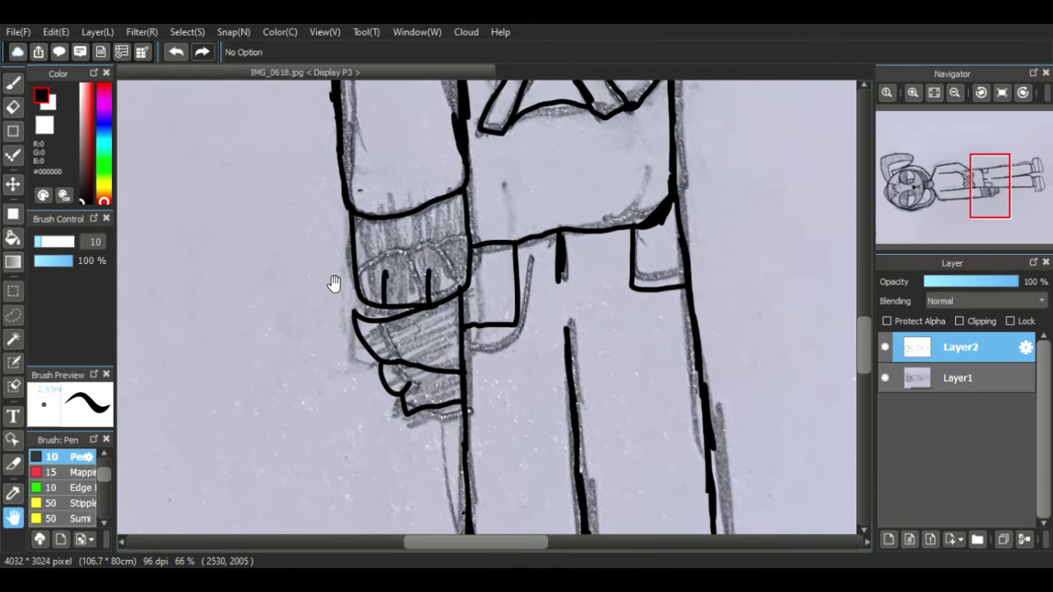
- Undo the rounded finger outlines below the left hand and ink the hatched shape with a jagged outer edge instead
key("ctrl+z")
key("ctrl+z")
key("ctrl+z")
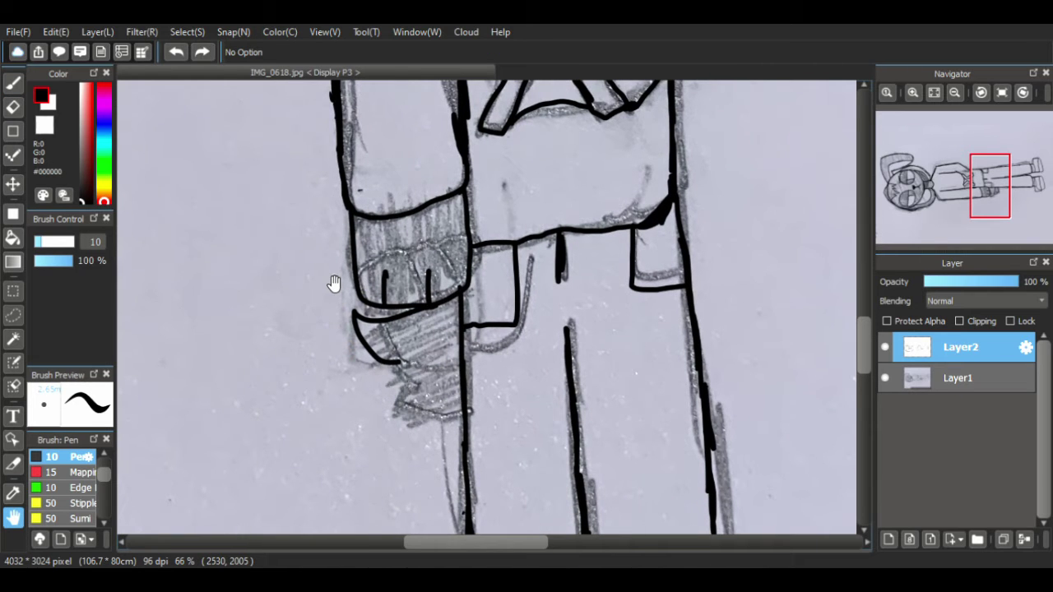
key("ctrl+z")
key("b")
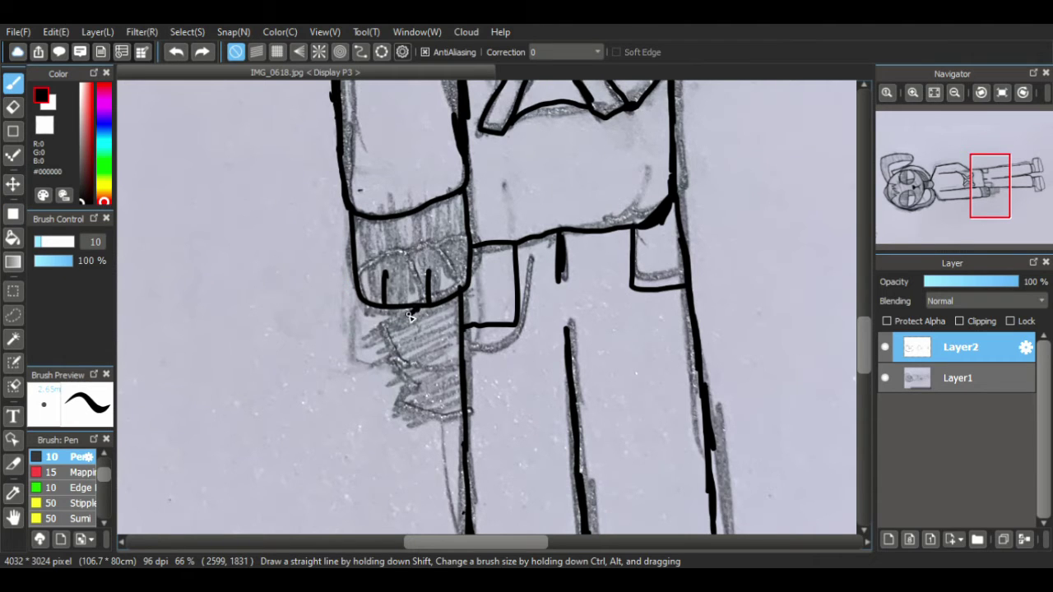
mouse_move(397, 362)
left_mouse_down()
mouse_move(417, 388)
mouse_move(402, 400)
mouse_move(467, 413)
left_mouse_up()
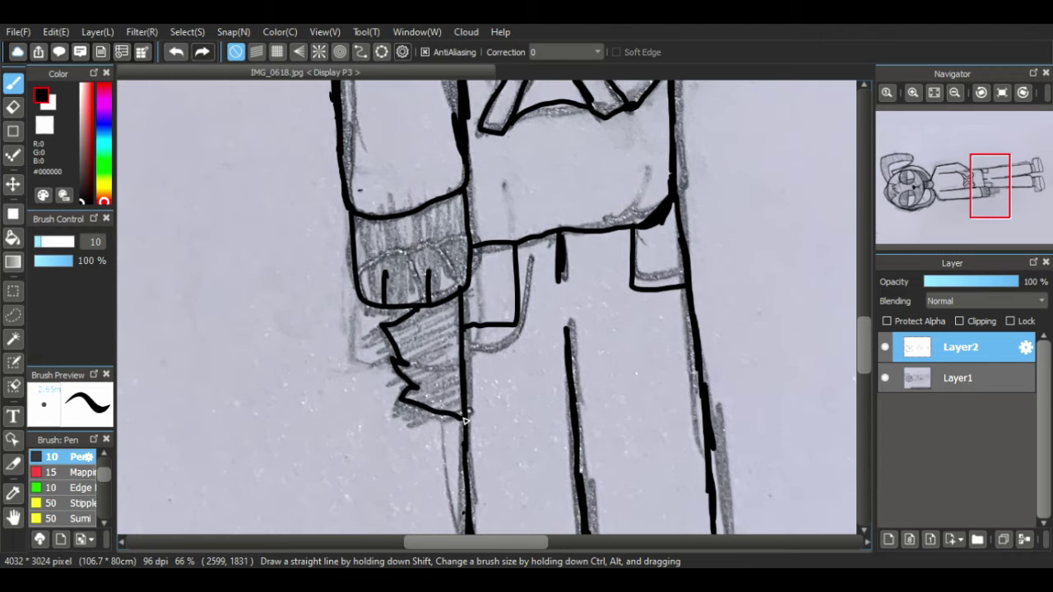
left_click_drag(417, 368, 459, 372)
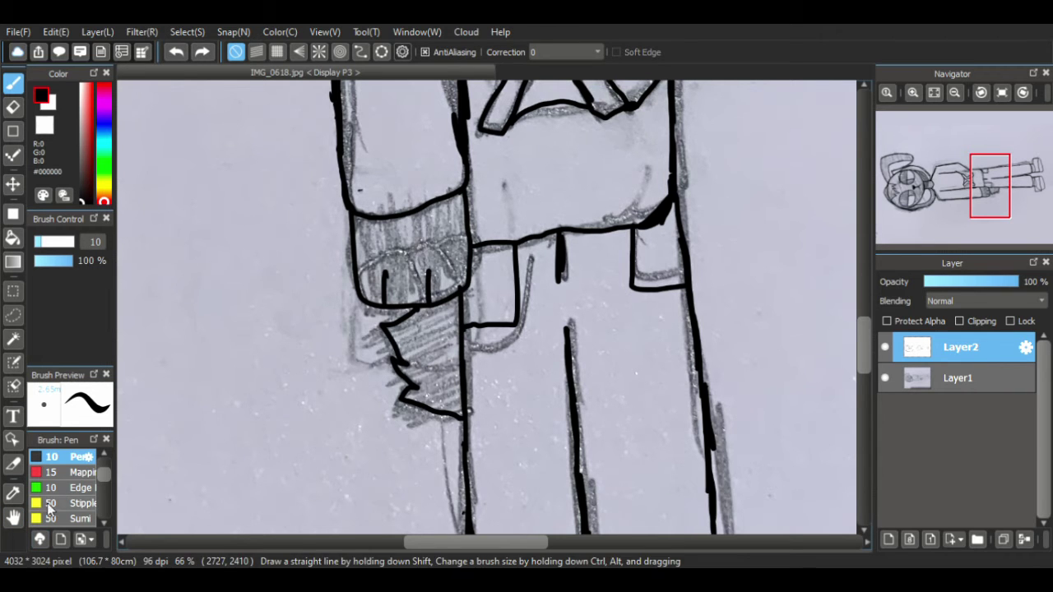
- Hide Layer1 with the photographed sketch so only the inked line art is displayed
left_click(14, 516)
left_click_drag(366, 174, 367, 346)
left_click_drag(386, 218, 333, 336)
left_click_drag(372, 235, 310, 403)
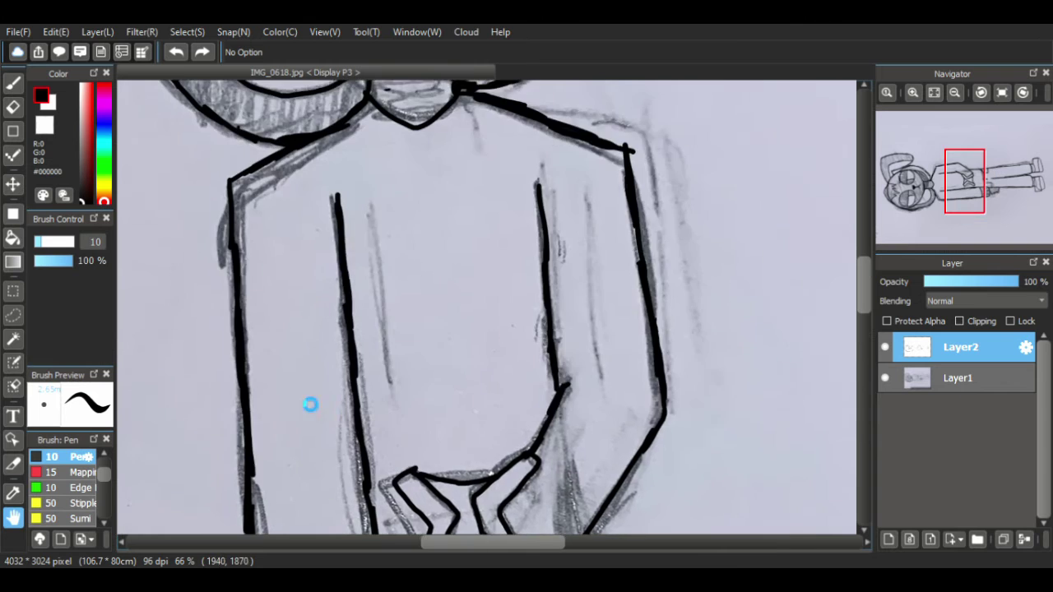
left_click_drag(329, 216, 372, 383)
left_click_drag(391, 260, 381, 406)
left_click_drag(591, 250, 574, 411)
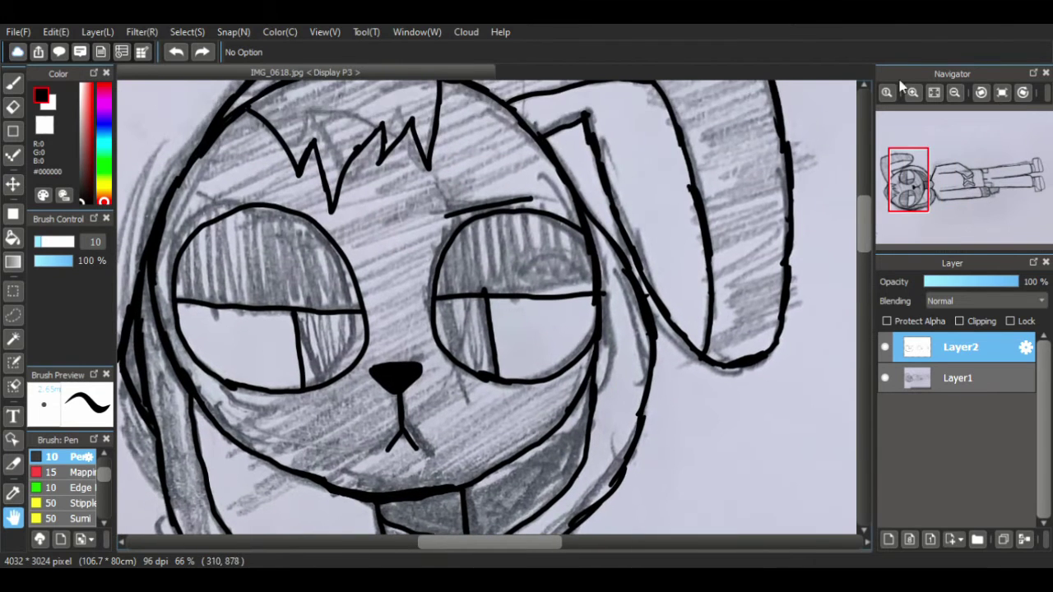
left_click(958, 92)
left_click(957, 92)
scroll(581, 195, "down", 3)
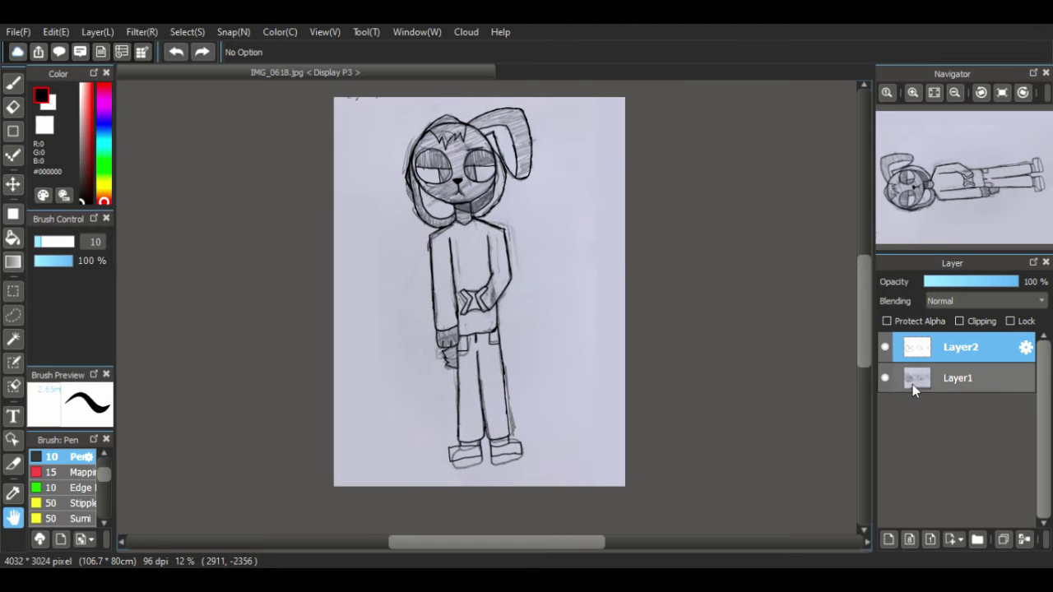
left_click(886, 379)
- Erase the stray line ends where the hood meets the shoulders and touch up the line junction beside the neck
left_click_drag(624, 293, 694, 477)
left_click(912, 93)
left_click(912, 93)
left_click(916, 94)
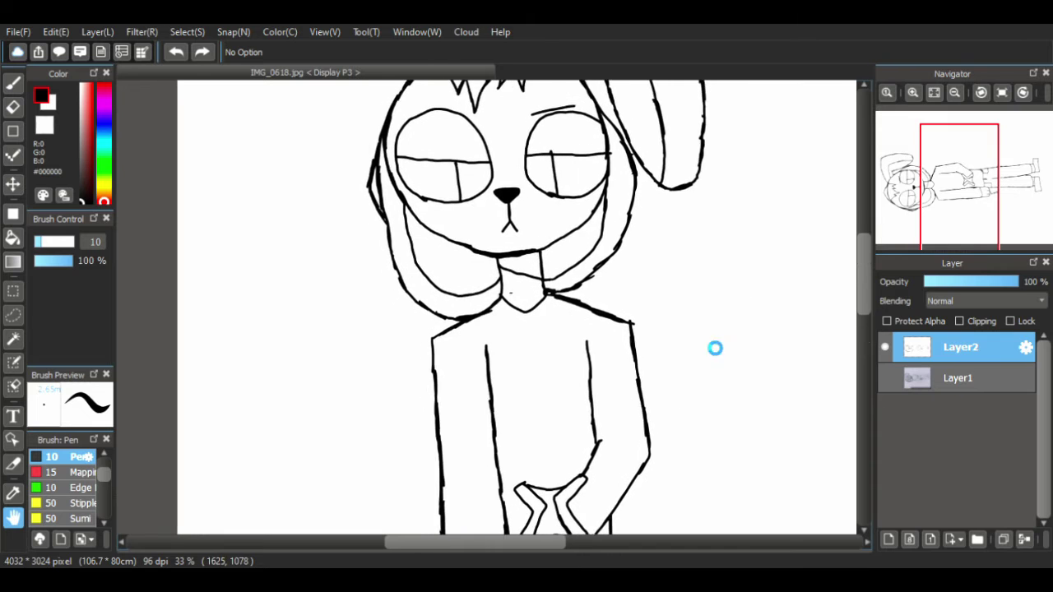
left_click(913, 92)
left_click(912, 92)
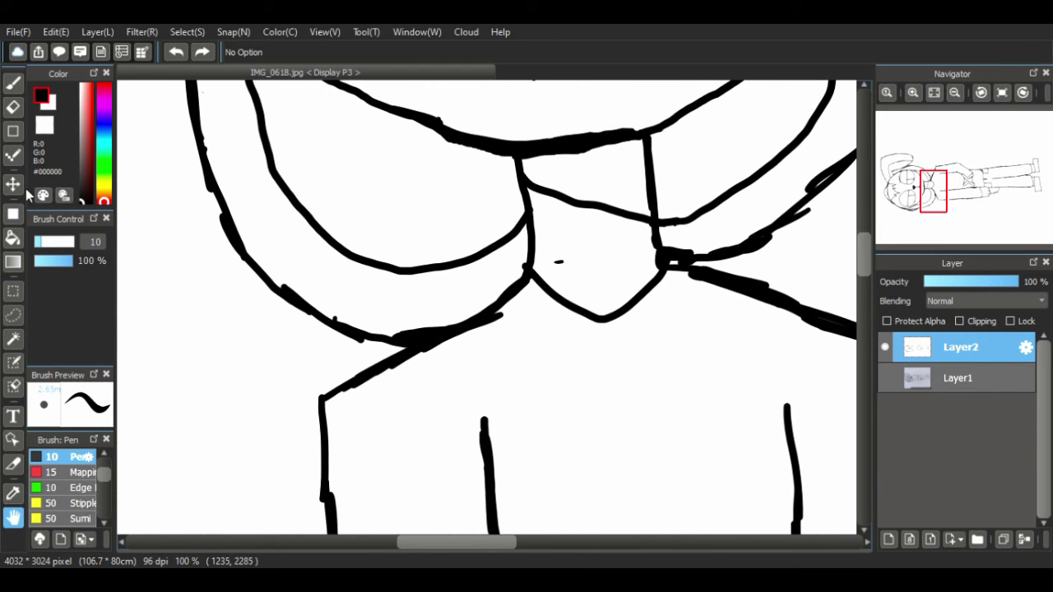
left_click(14, 106)
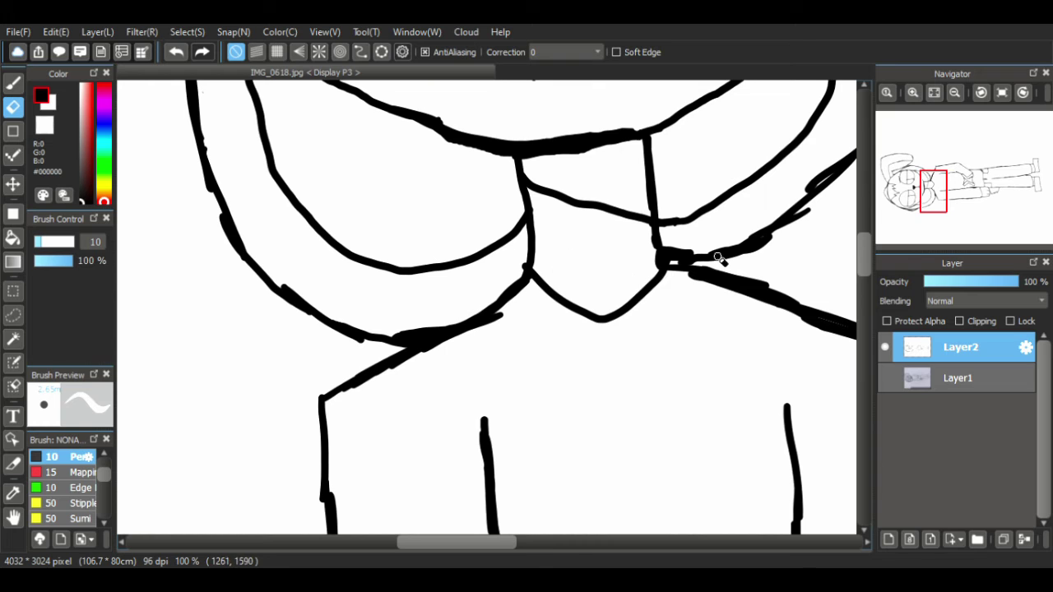
left_click_drag(695, 267, 681, 263)
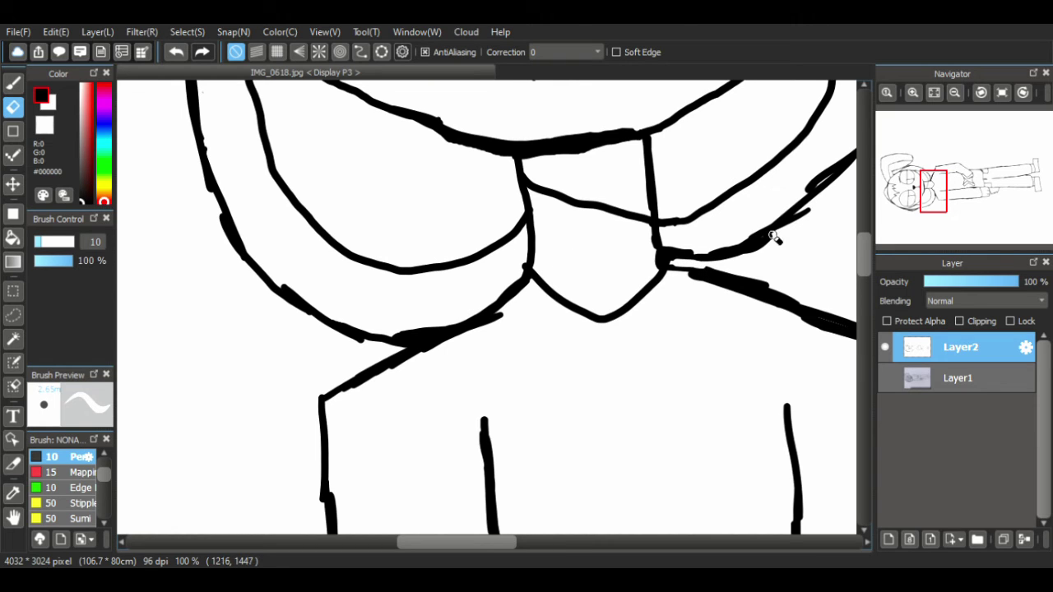
mouse_move(773, 237)
left_mouse_down()
mouse_move(806, 211)
mouse_move(793, 228)
left_mouse_up()
left_click(13, 82)
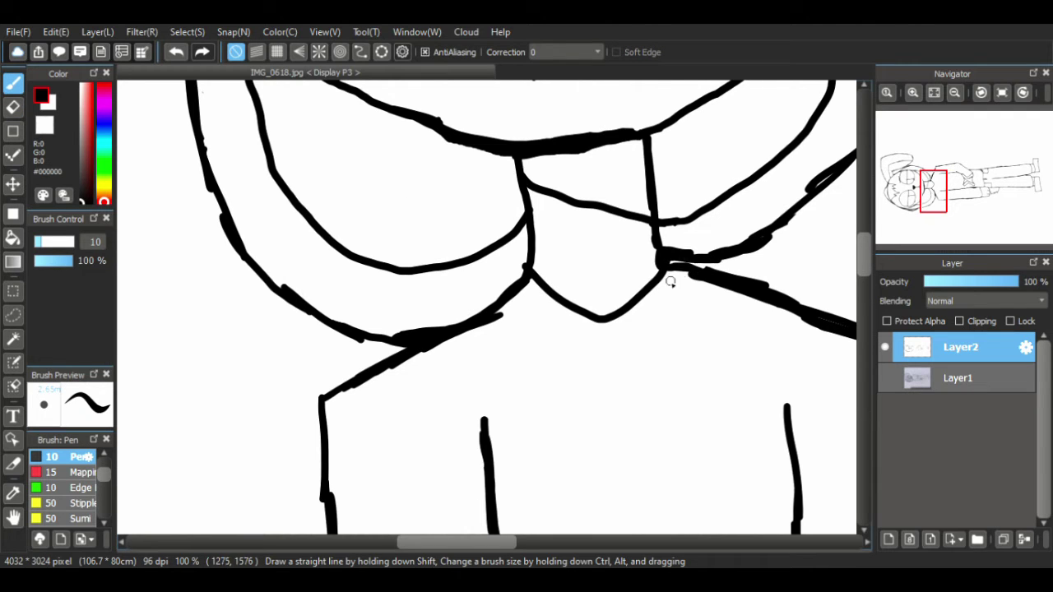
left_click(13, 107)
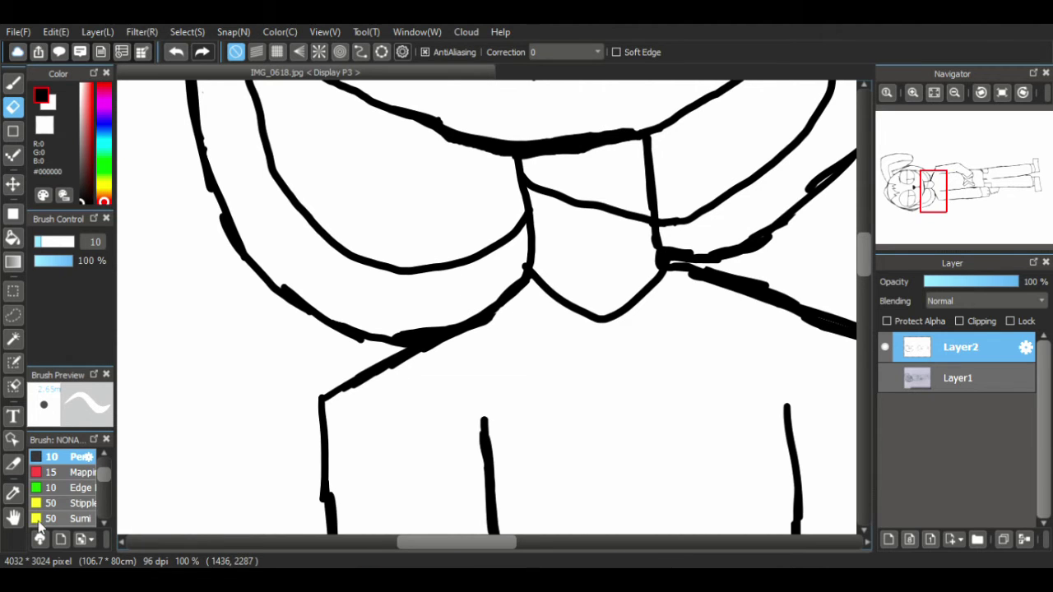
- Erase the stray line tips along the hood's outer edge to the right of the chin
left_click(13, 517)
left_click_drag(502, 199, 378, 376)
left_click_drag(611, 238, 498, 272)
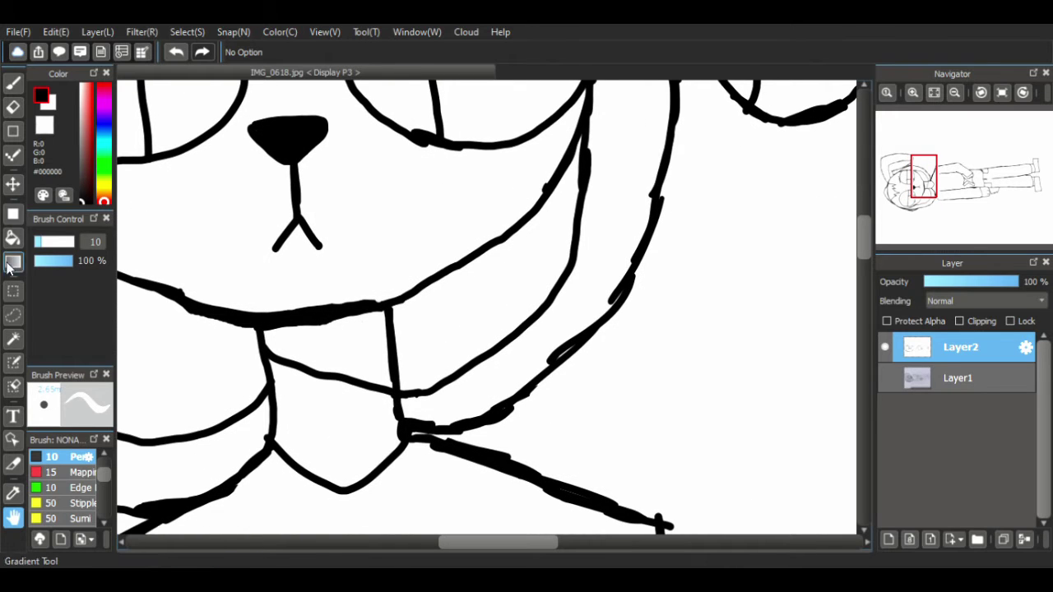
left_click(13, 107)
mouse_move(572, 352)
left_mouse_down()
mouse_move(570, 332)
mouse_move(567, 343)
mouse_move(585, 325)
left_mouse_up()
mouse_move(614, 278)
left_mouse_down()
mouse_move(609, 298)
mouse_move(620, 279)
mouse_move(615, 291)
left_mouse_up()
- Fill the irises of both eyes on Layer2 with yellow #FFD500
left_click_drag(865, 232, 864, 196)
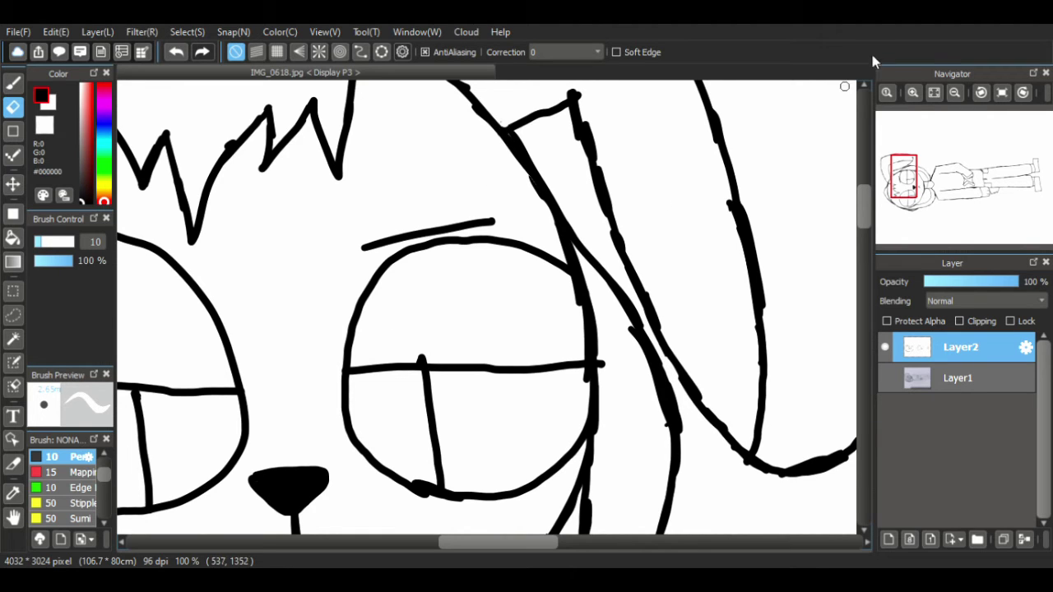
left_click(954, 92)
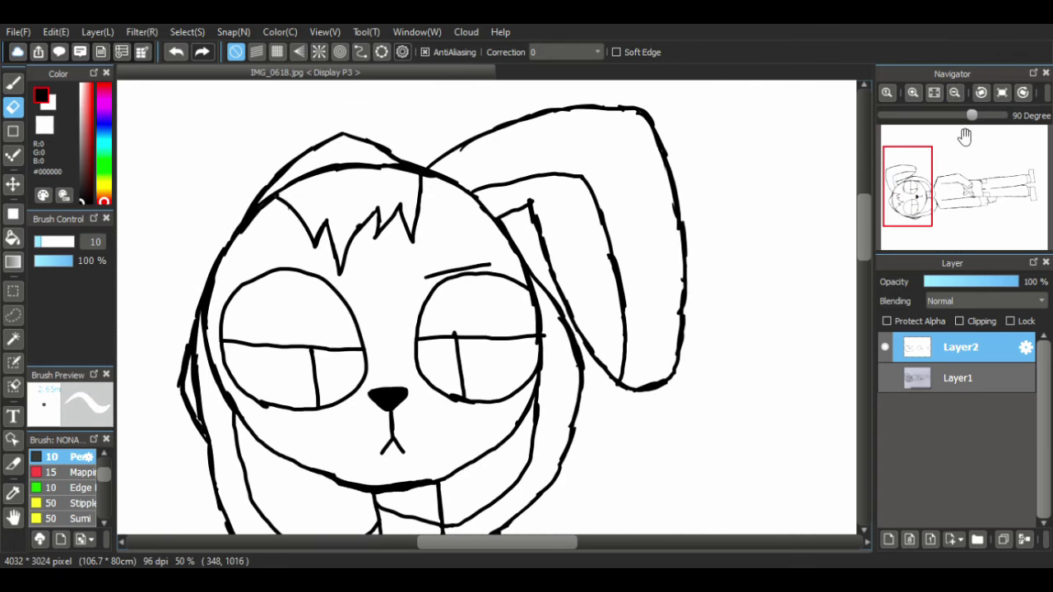
left_click(13, 516)
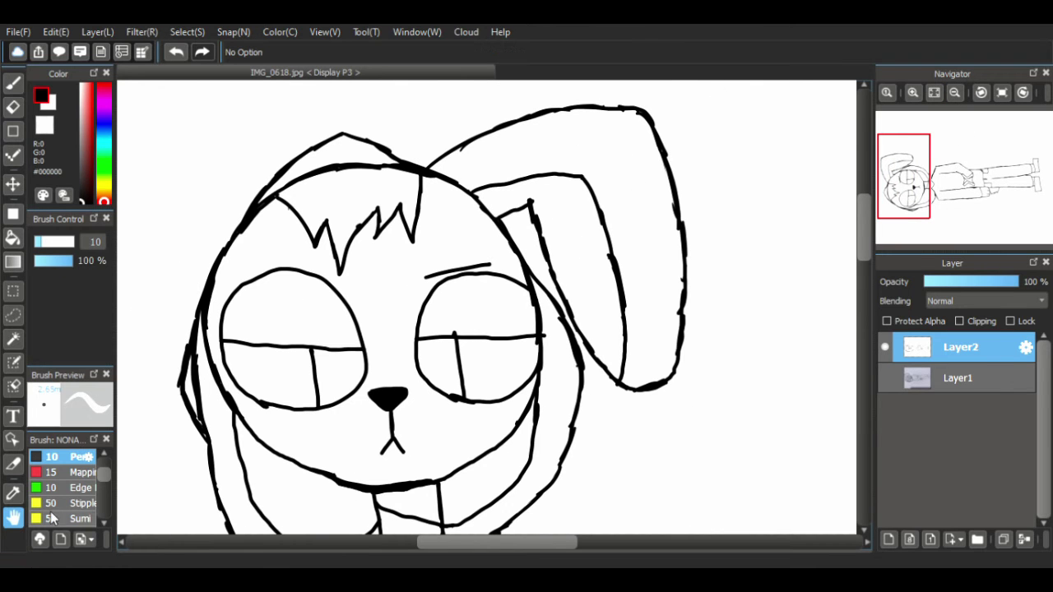
left_click_drag(254, 406, 327, 365)
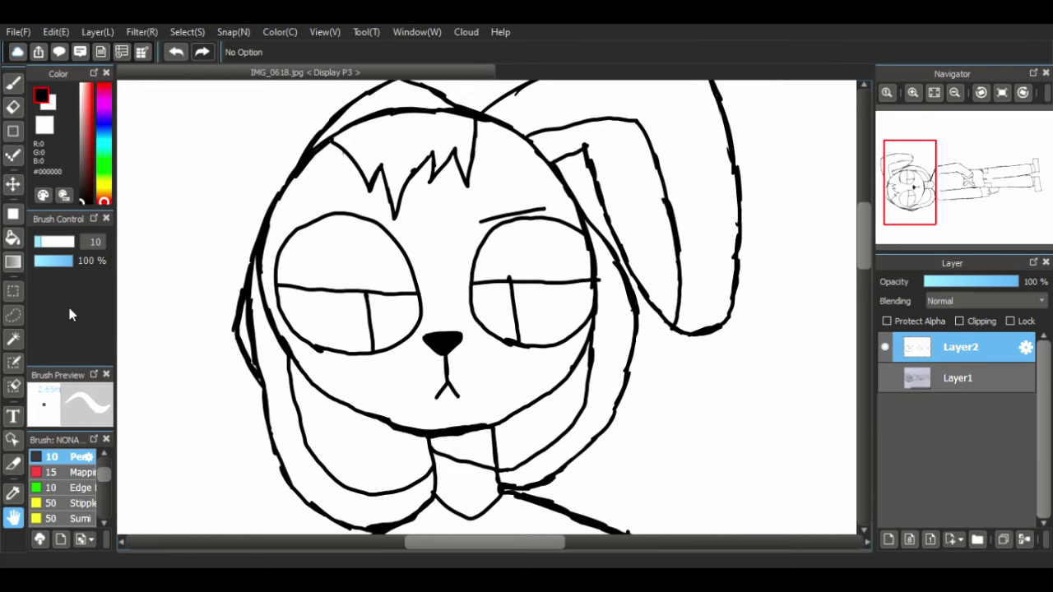
mouse_move(423, 344)
left_mouse_down()
mouse_move(502, 252)
mouse_move(450, 186)
mouse_move(423, 347)
left_mouse_up()
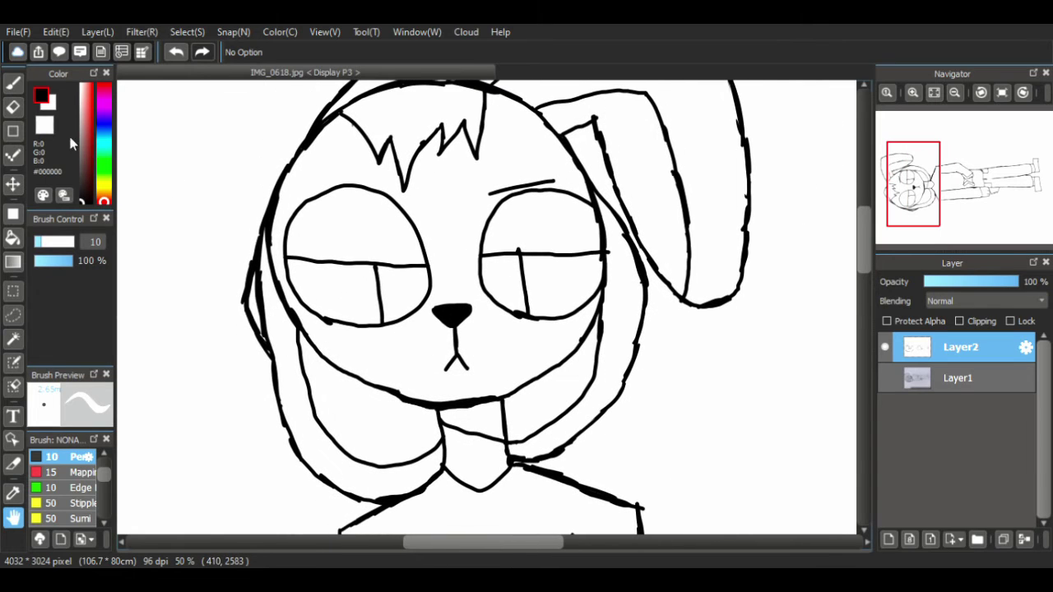
left_click(103, 189)
left_click(93, 85)
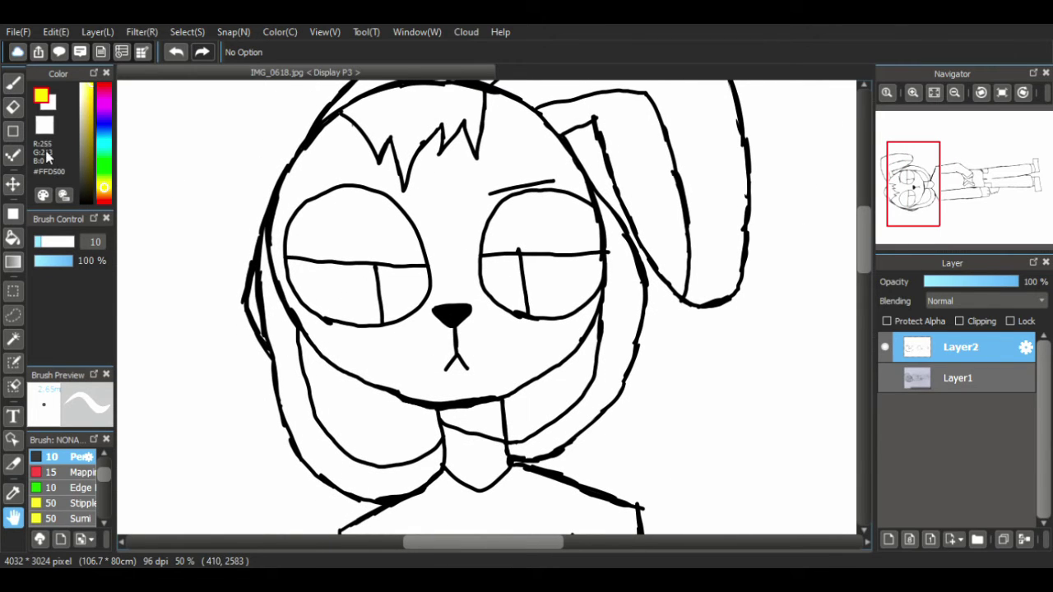
left_click(12, 237)
left_click(406, 309)
left_click(520, 294)
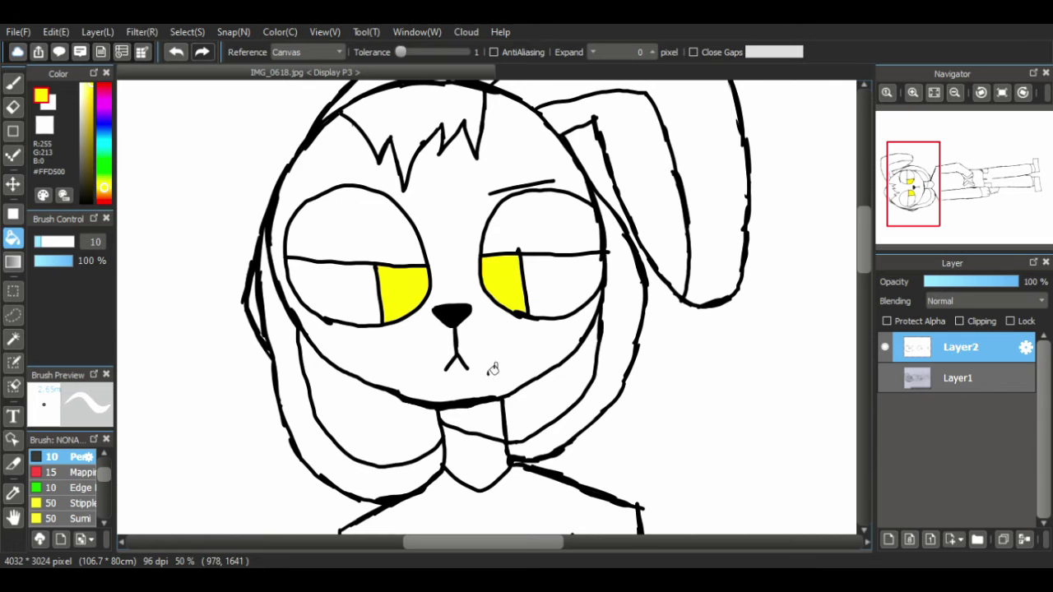
- Add a new layer between Layer2 and Layer1 and raise the bucket fill tolerance to 254
left_click(82, 88)
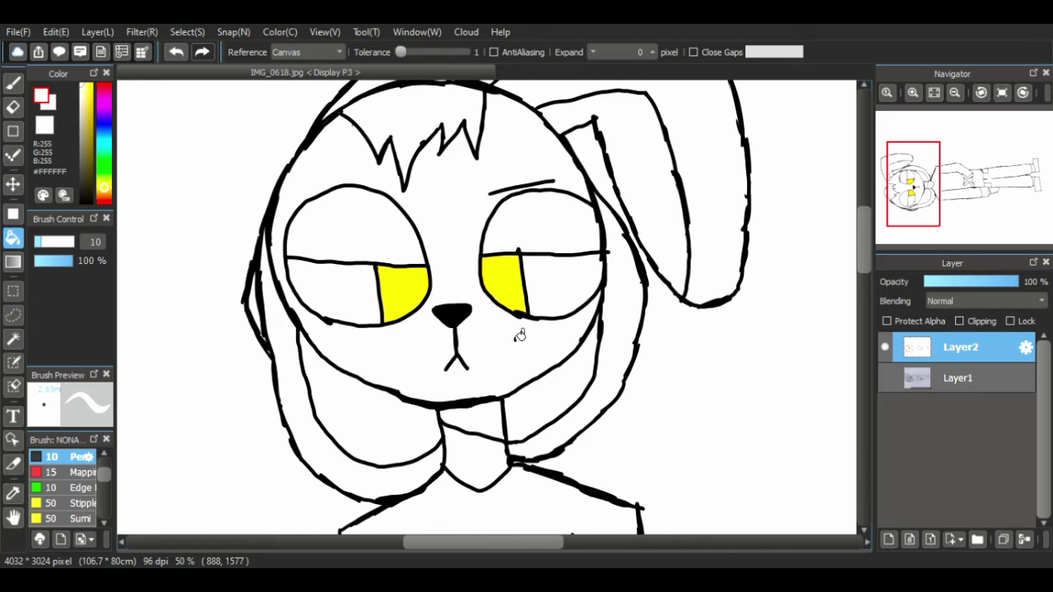
left_click(889, 539)
left_click_drag(954, 347, 914, 394)
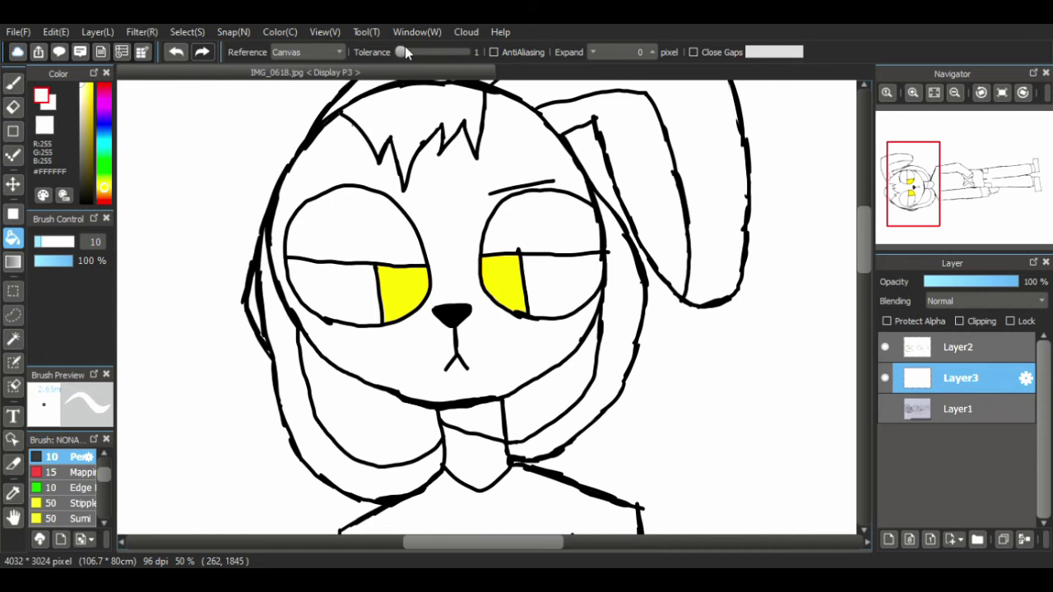
left_click_drag(405, 52, 465, 52)
- Try filling the face with near-black #1A1A1A and both upper eyelids with dark grey #454545 on the new layer
left_click(86, 193)
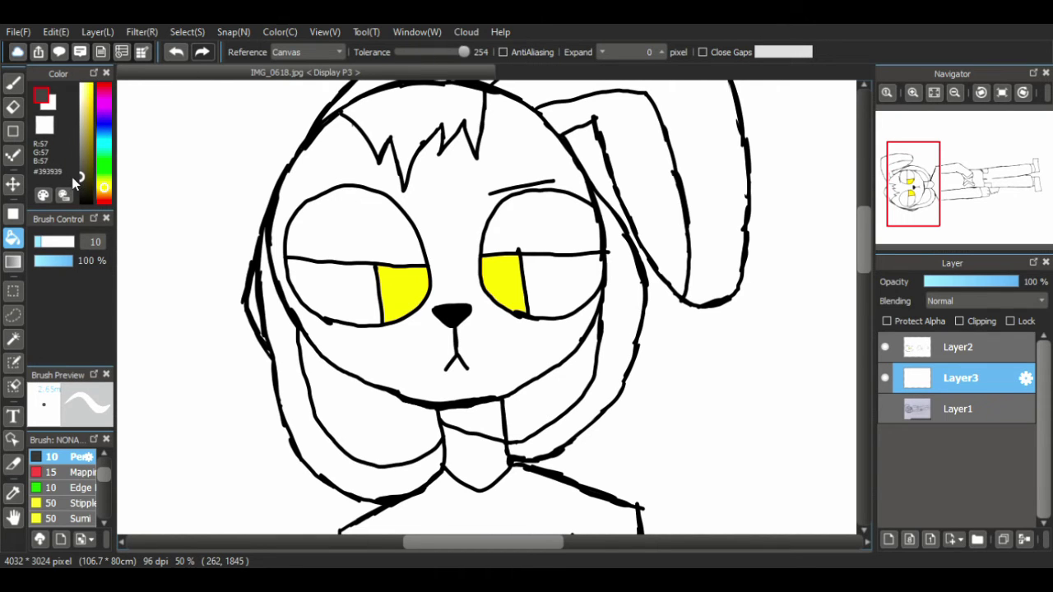
left_click(457, 249)
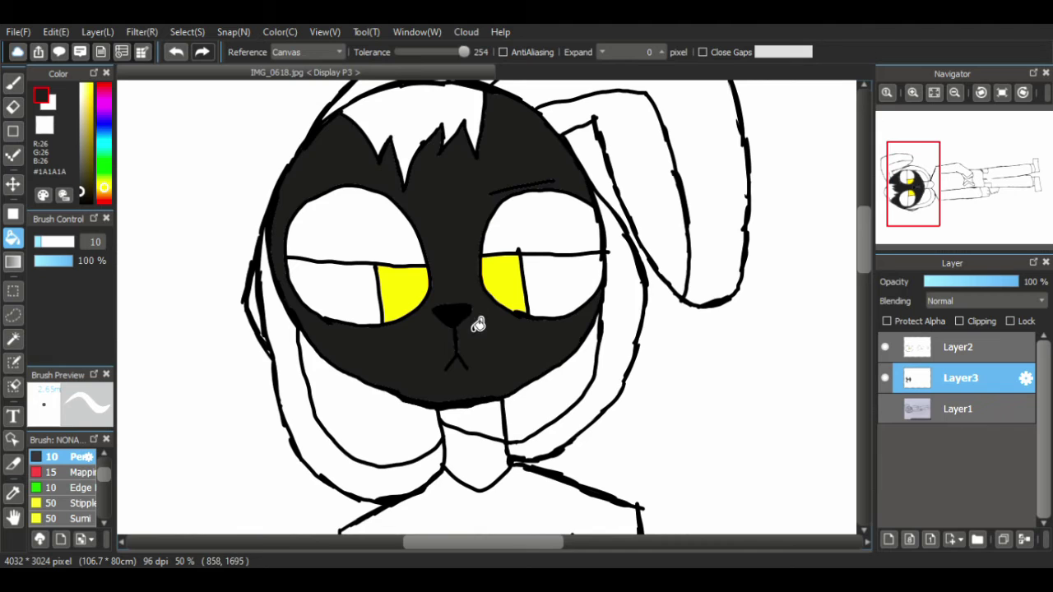
left_click_drag(81, 193, 80, 171)
left_click(372, 249)
left_click(540, 242)
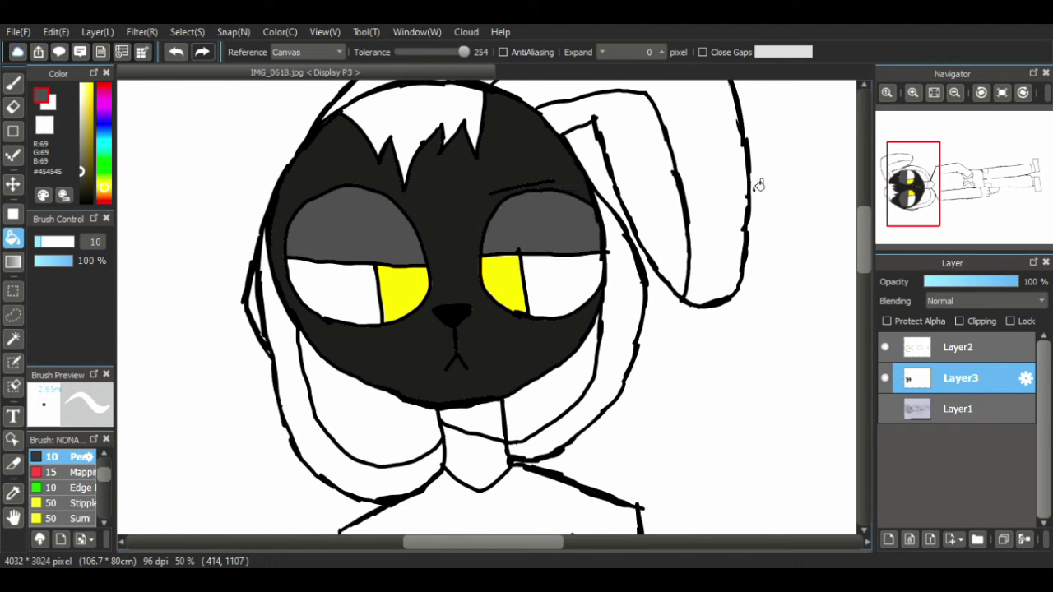
scroll(865, 256, "up", 3)
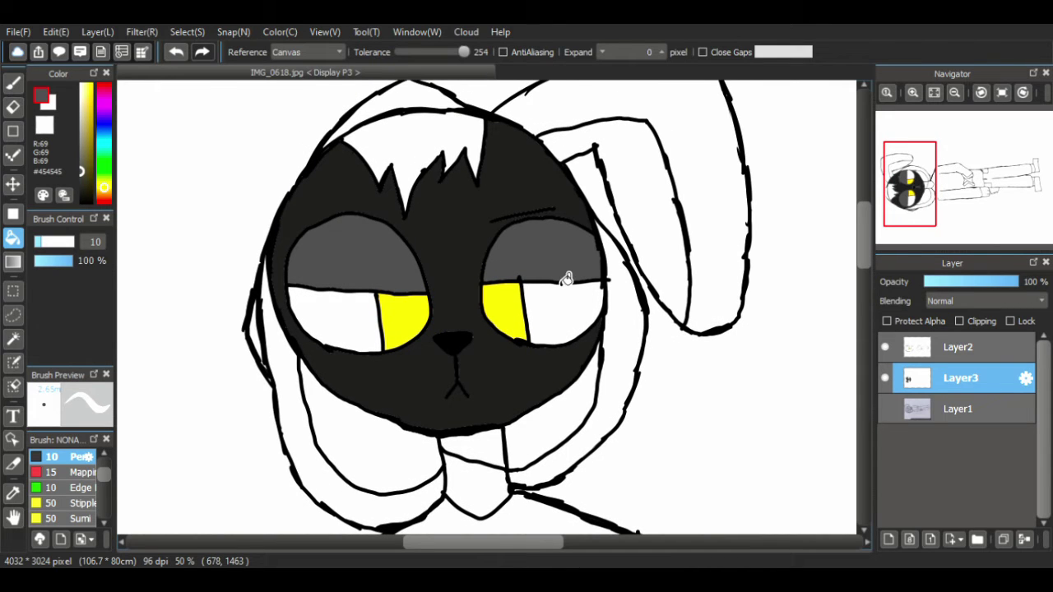
- Undo the face and eyelid fills and fill the face with dark grey #454545 instead
key("ctrl+z")
key("ctrl+z")
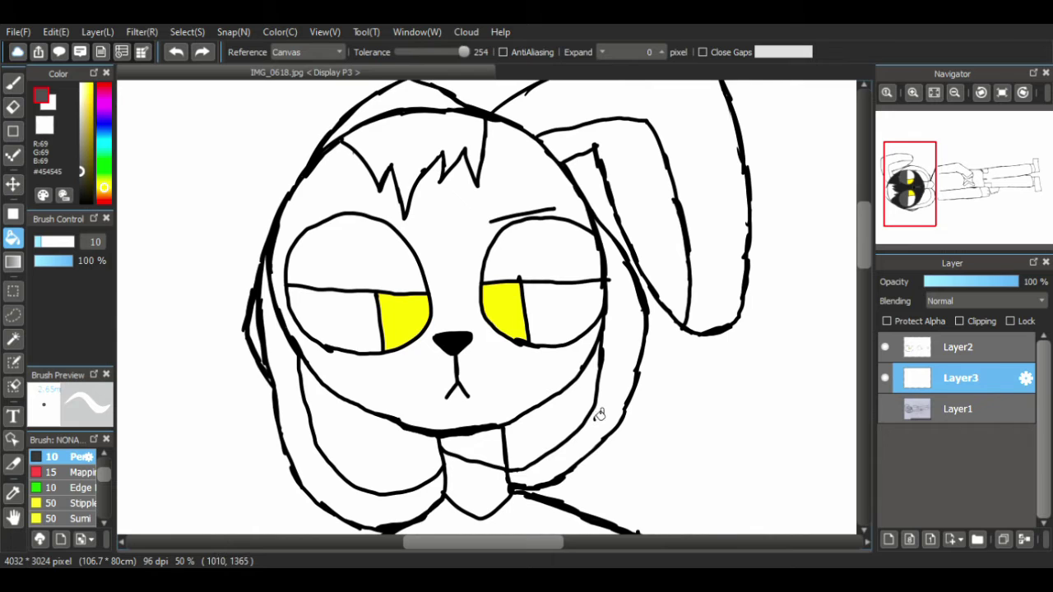
left_click(535, 404)
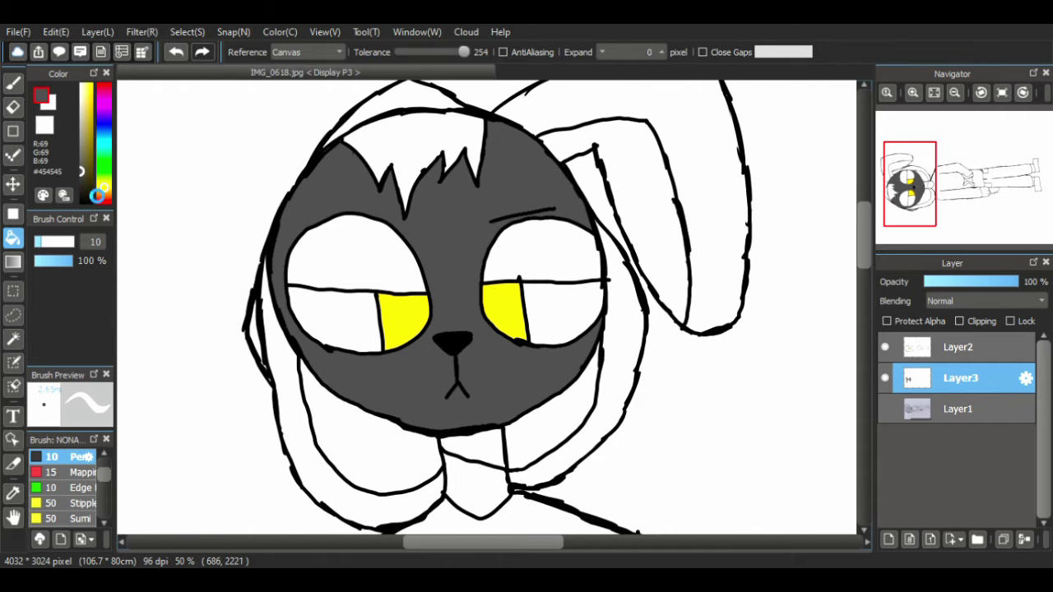
- Fill both upper eyelids on Layer3 with the darker grey #343434
left_click(377, 272)
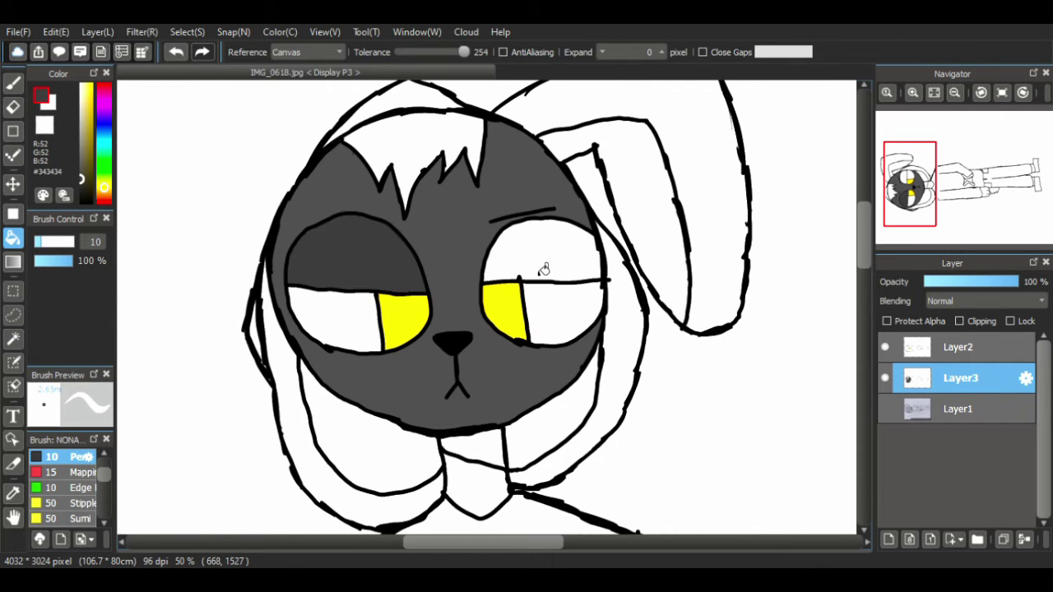
left_click(540, 266)
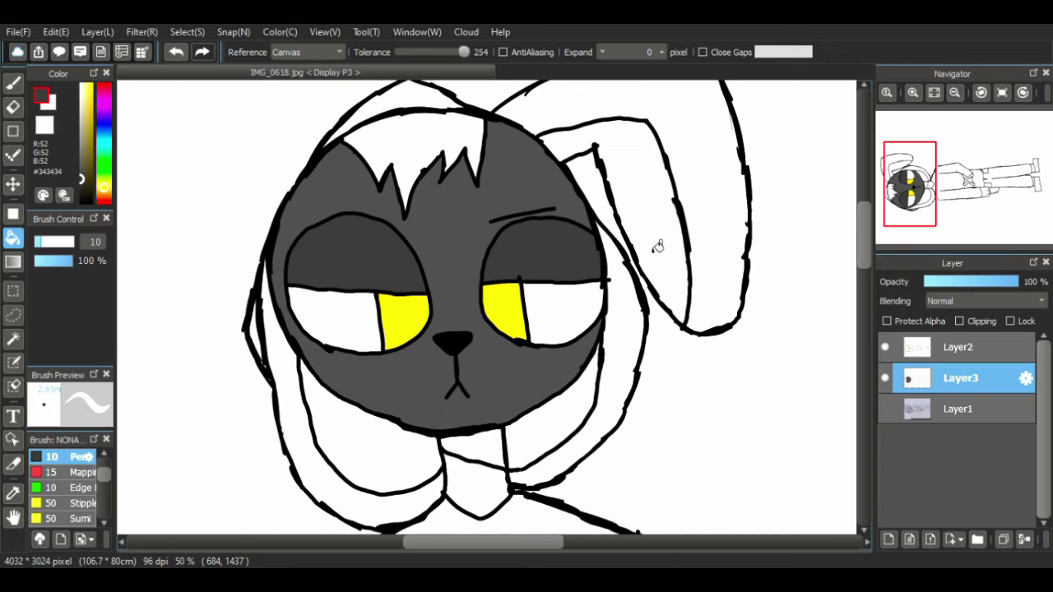
left_click(691, 195)
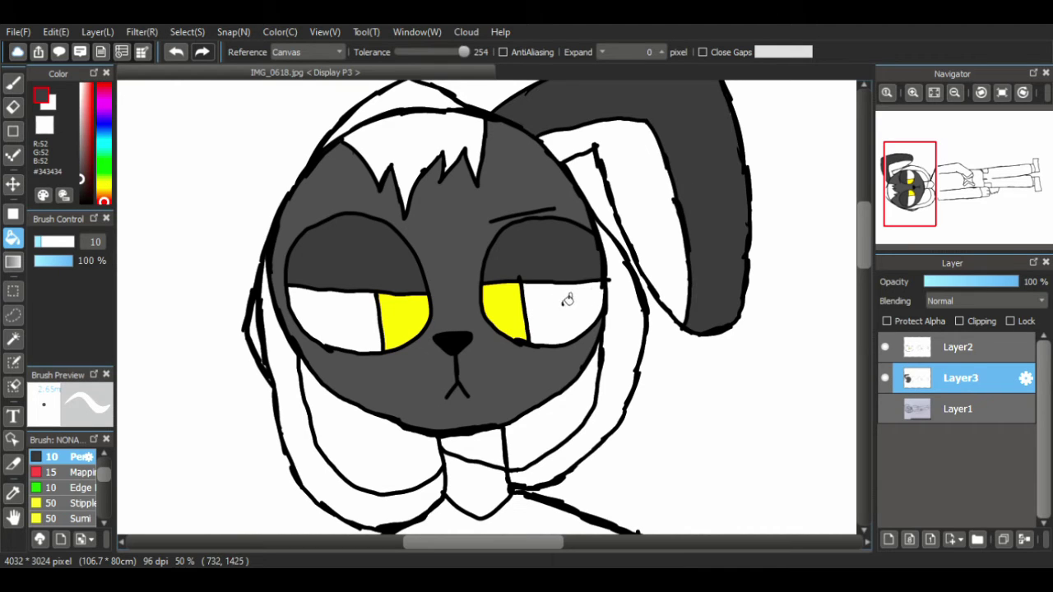
left_click(654, 235)
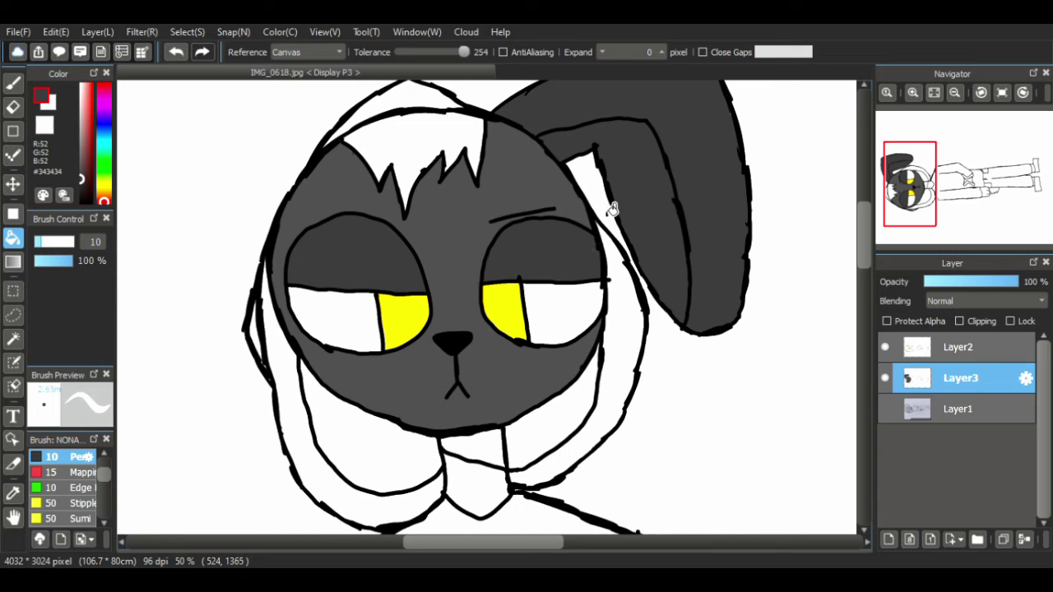
key("ctrl+z")
key("ctrl+z")
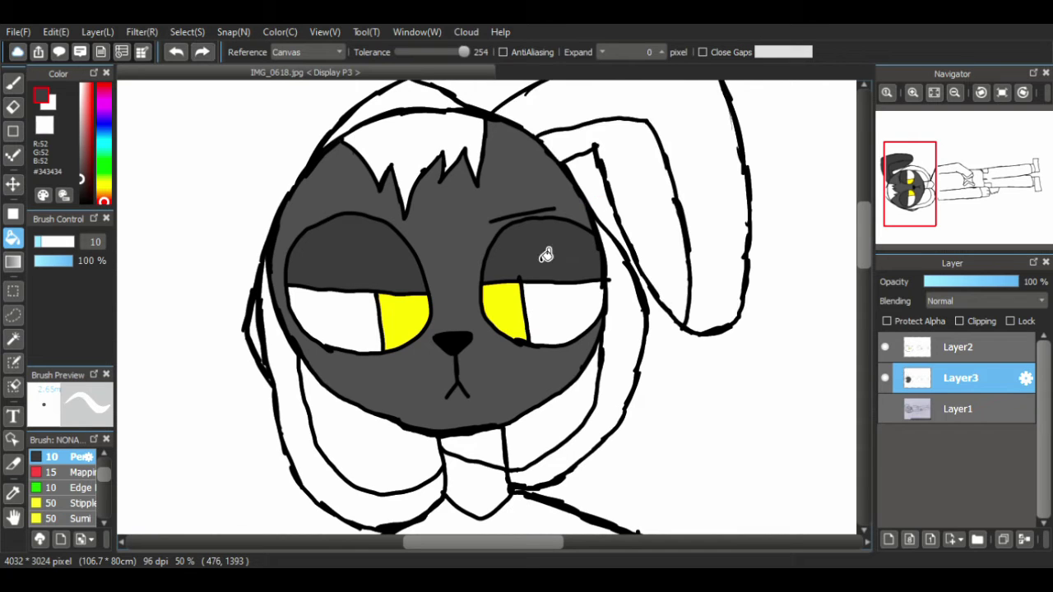
- Fill the large folded ear's outer part with the face's grey #454545, and its inner part and the forehead hair with the eyelids' #343434
right_click(517, 203)
left_click(674, 185)
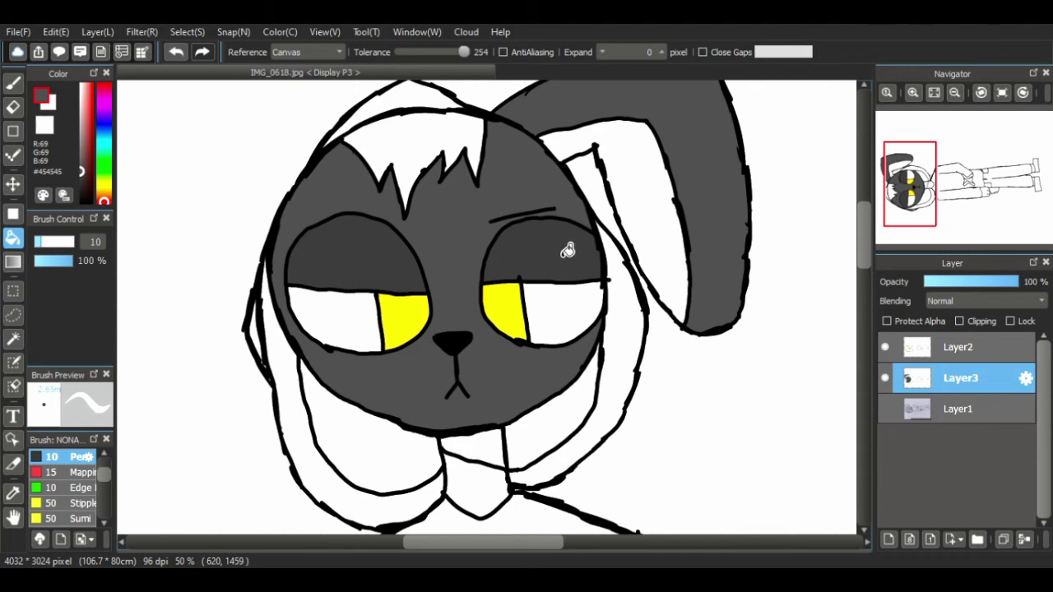
right_click(566, 251)
left_click(634, 237)
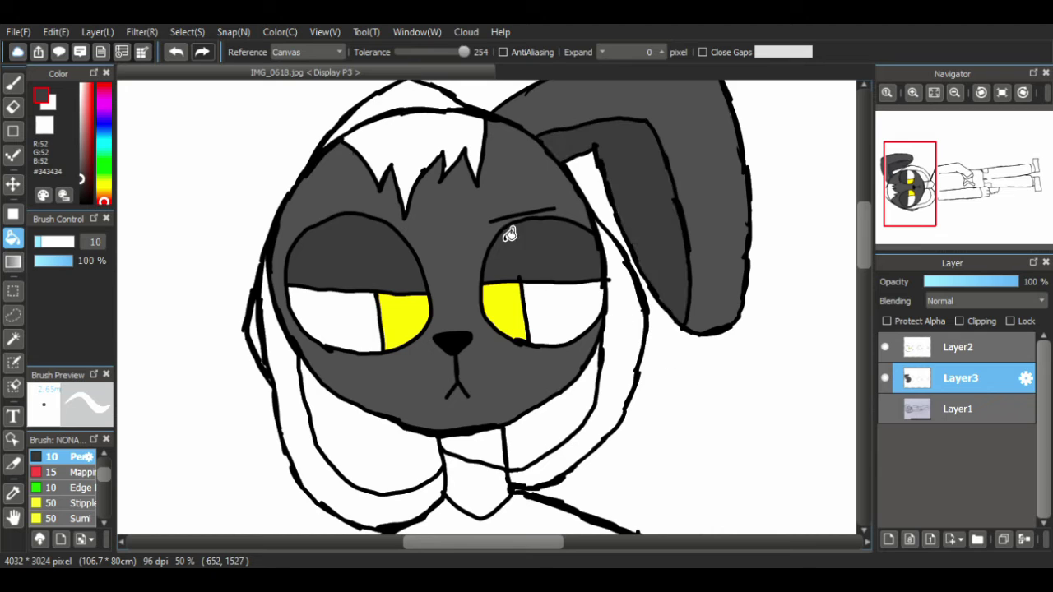
left_click(436, 162)
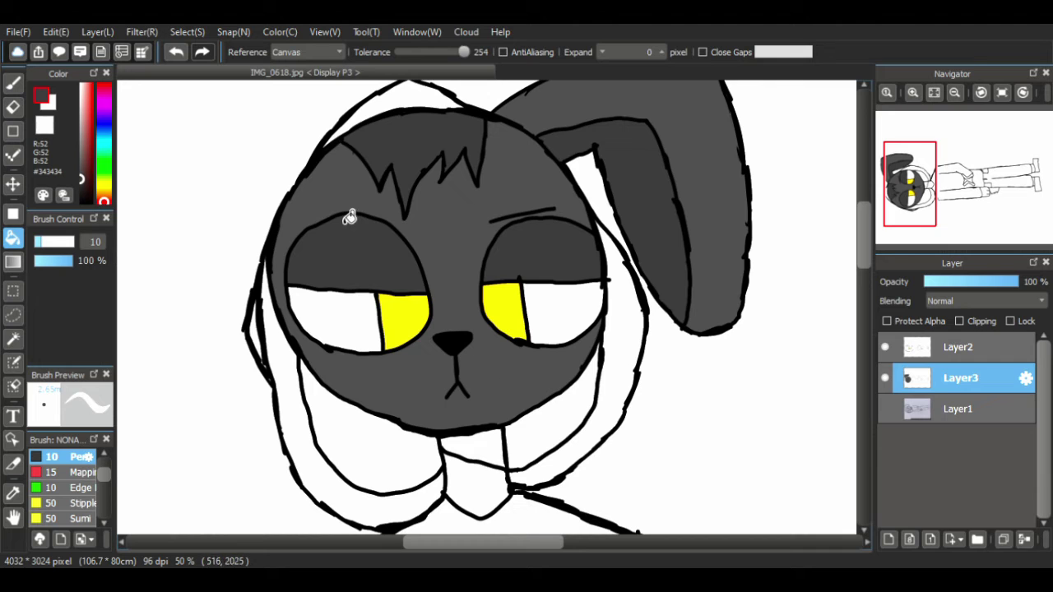
- Fill the shape behind the top of the head, the sliver beside it and the area between right cheek and neck with #1E1E1E
left_click(78, 189)
left_click(425, 108)
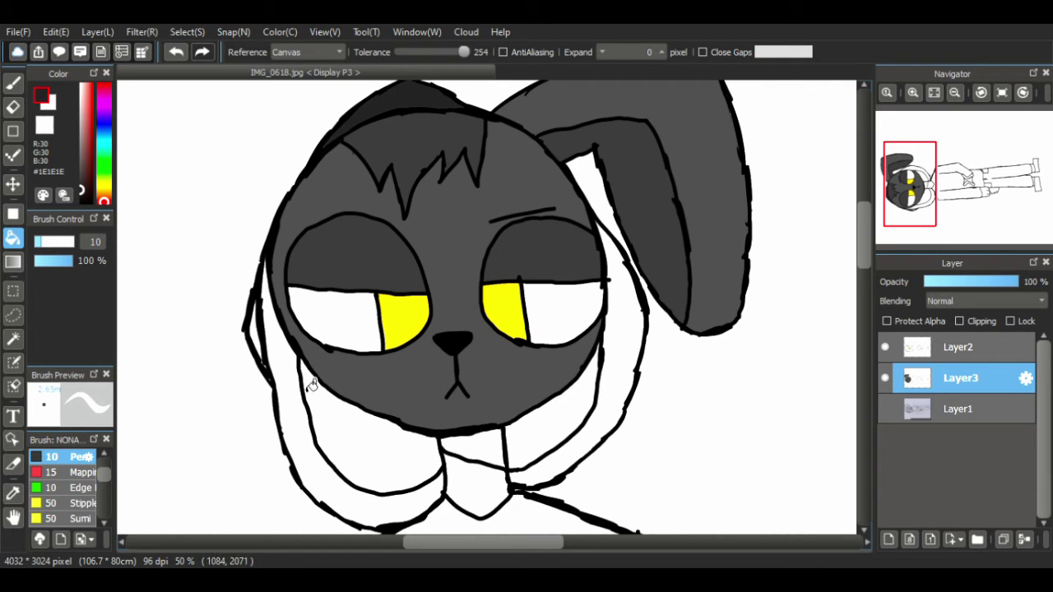
left_click(261, 350)
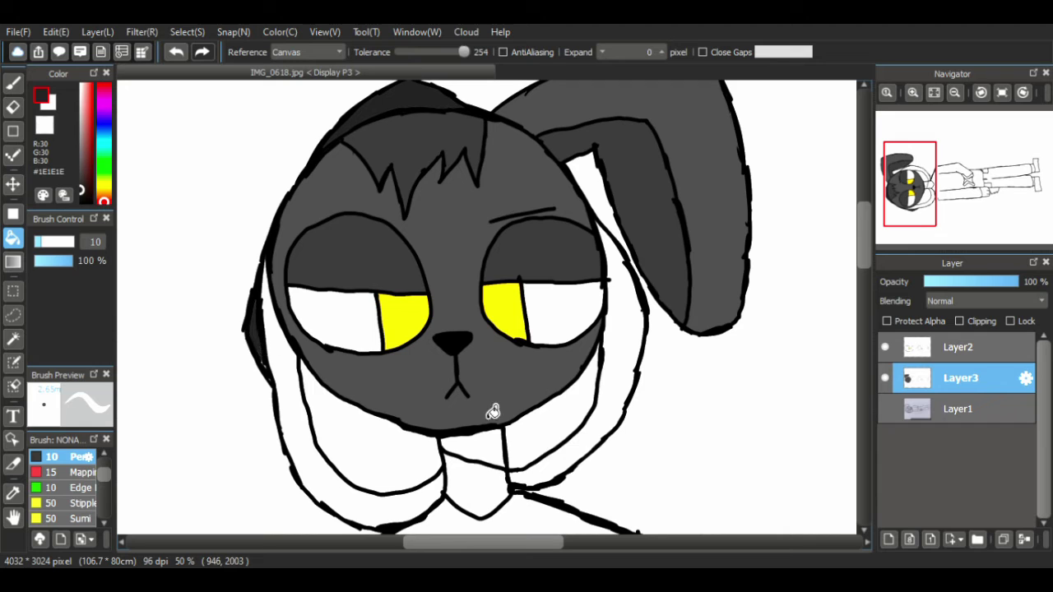
left_click(619, 392)
key("ctrl+z")
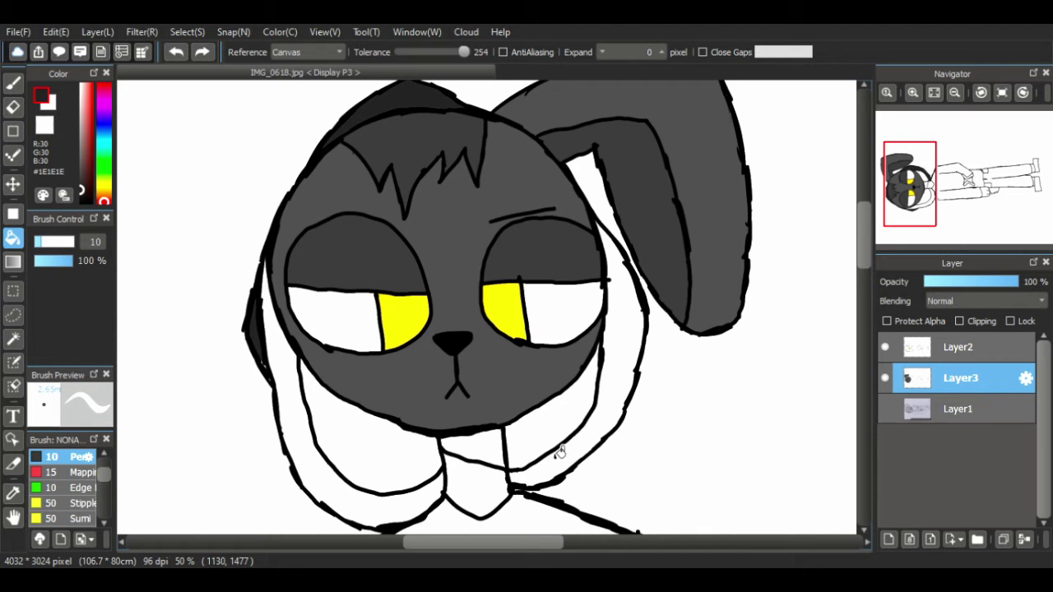
left_click(544, 458)
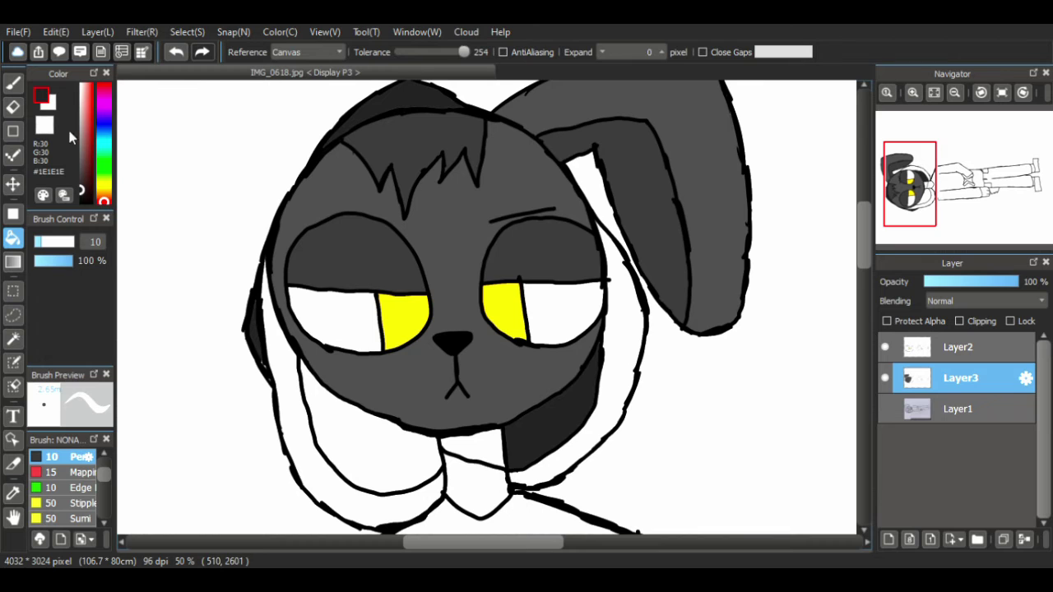
- Fill the hood's rim, the sweater and the centre of its front pocket with dark yellow #C7BC00 on Layer3
left_click_drag(105, 198, 104, 185)
mouse_move(92, 115)
left_mouse_down()
mouse_move(94, 86)
mouse_move(92, 109)
left_mouse_up()
left_click(645, 378)
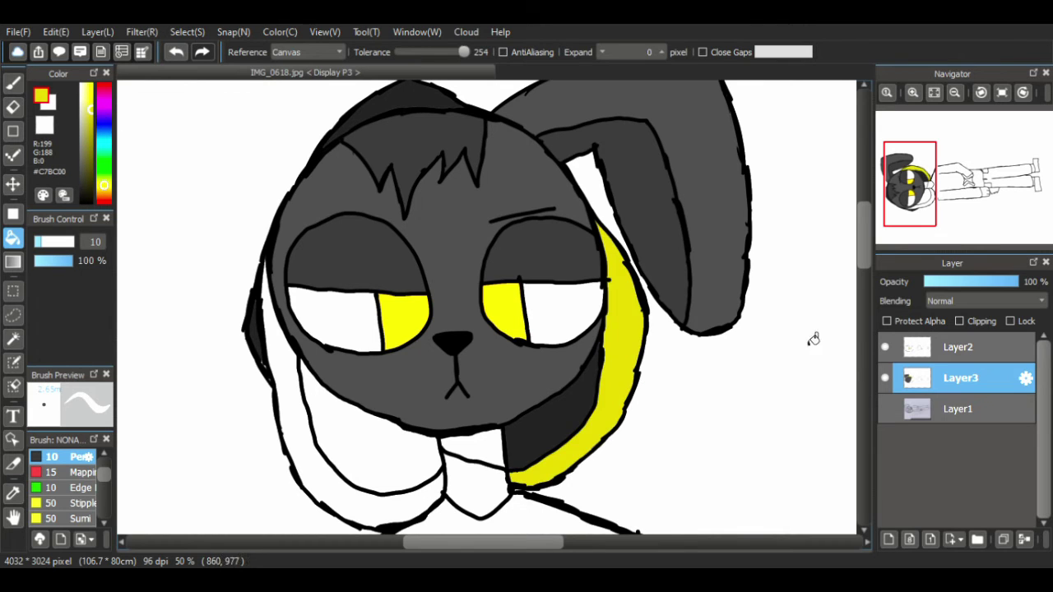
scroll(863, 267, "down", 5)
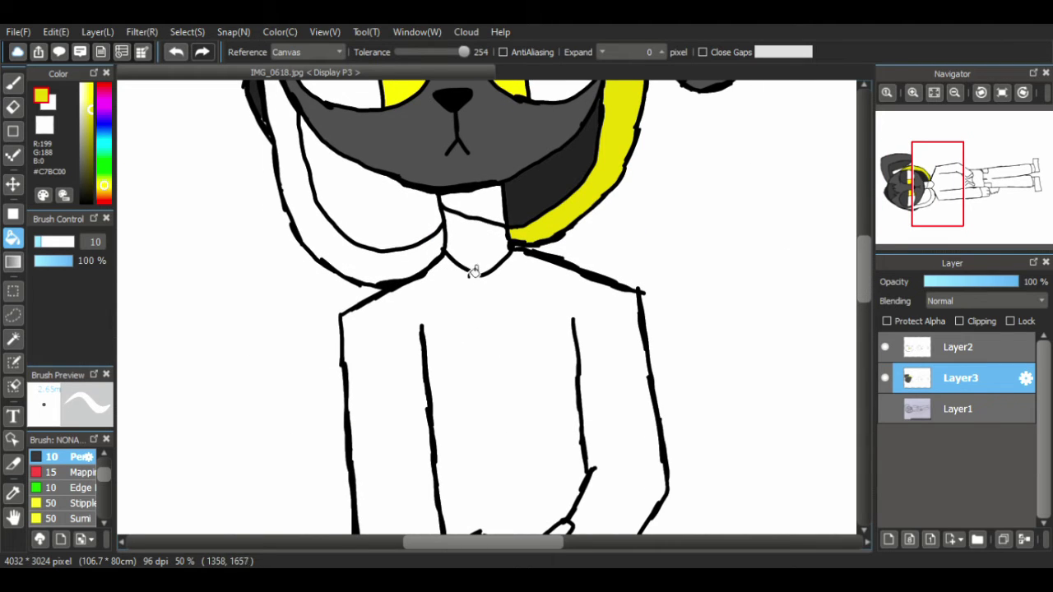
scroll(865, 247, "up", 3)
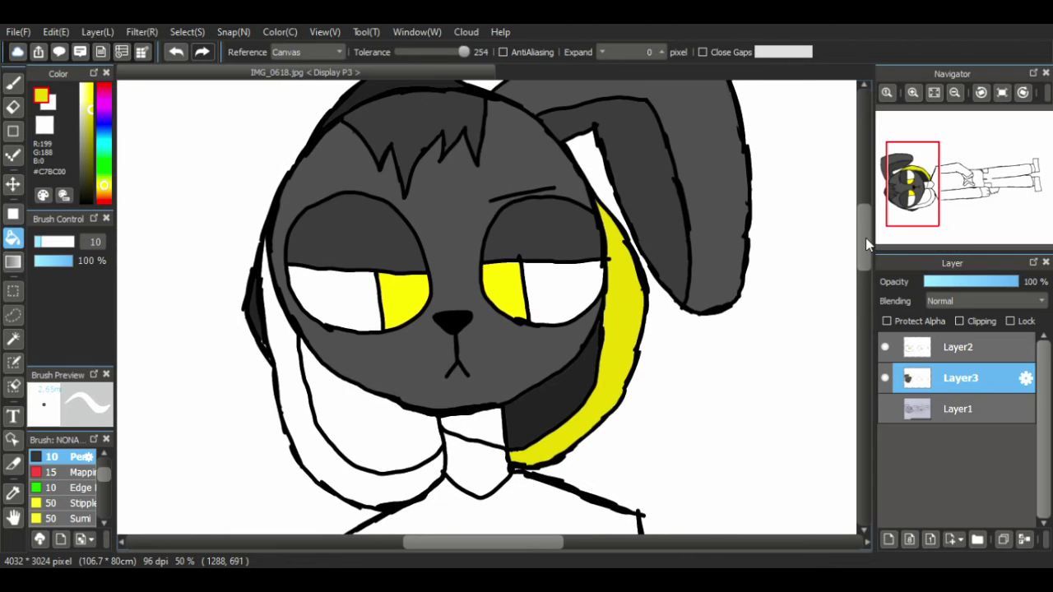
scroll(866, 263, "down", 6)
left_click(567, 366)
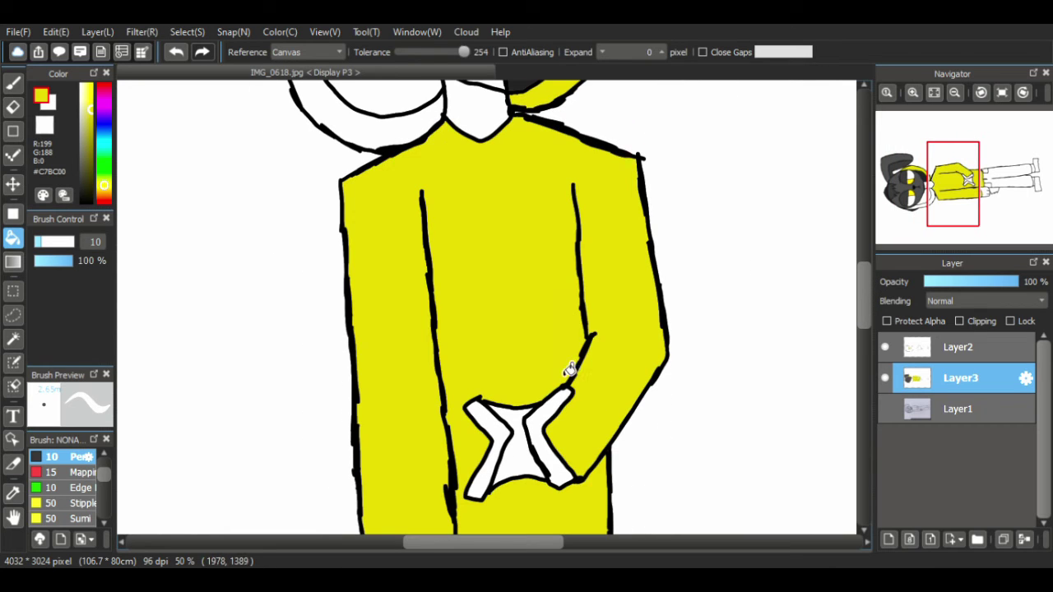
left_click(525, 473)
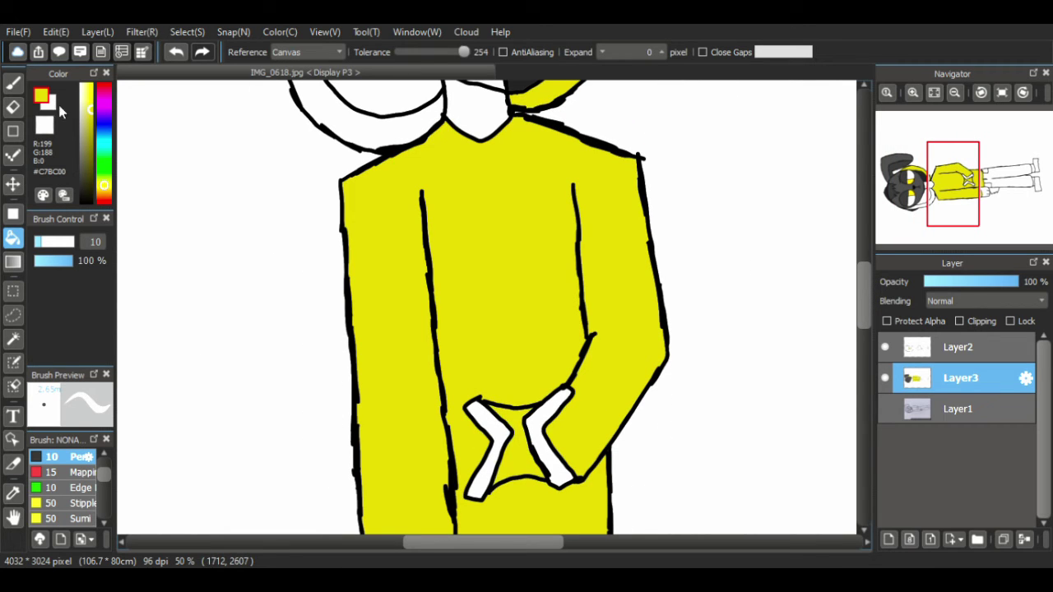
- Fill both trim strips of the sweater's front pocket with the darker yellow #B5AB00
left_click_drag(91, 128, 101, 123)
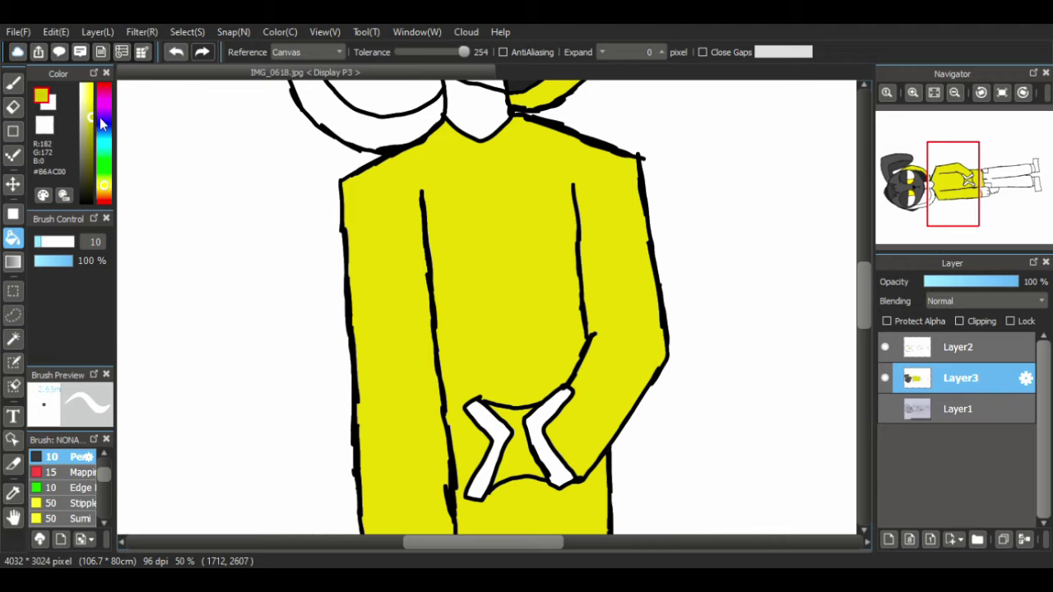
left_click(536, 440)
left_click(504, 446)
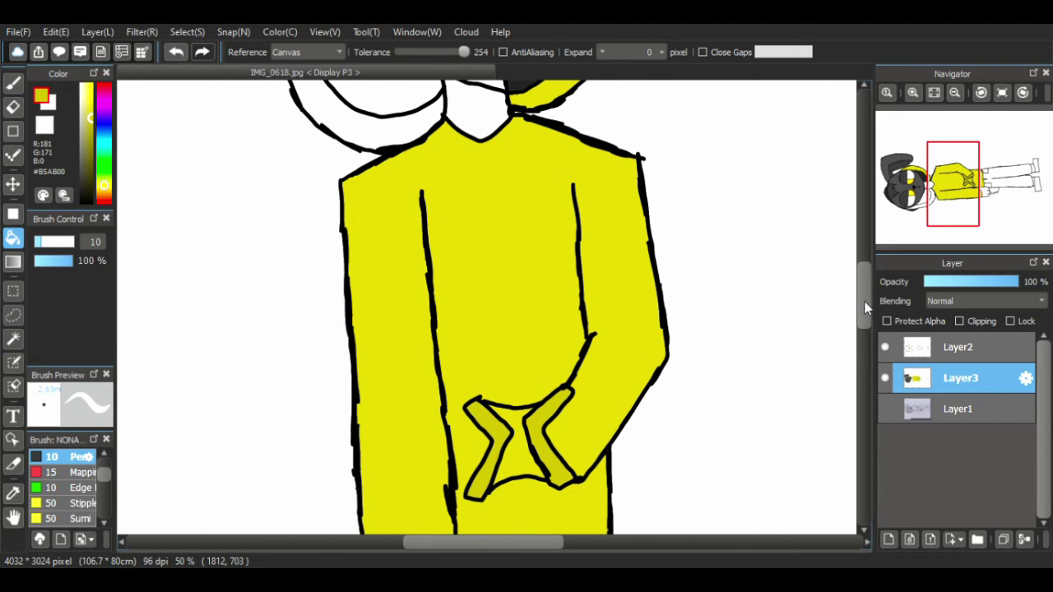
- Fill the lower part of the neck with the face's grey #454545
left_click_drag(864, 307, 874, 263)
left_click(418, 319, "alt")
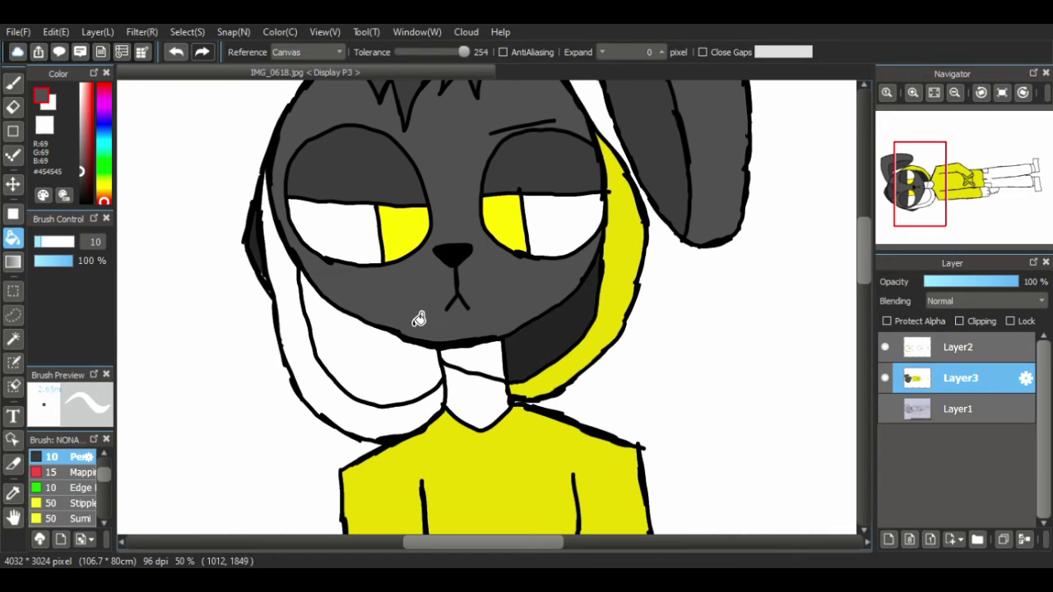
left_click(467, 379)
- Try dark fills on the neck, including the eyelid grey #343434 in the shadow area under the chin
left_click(561, 185, "alt")
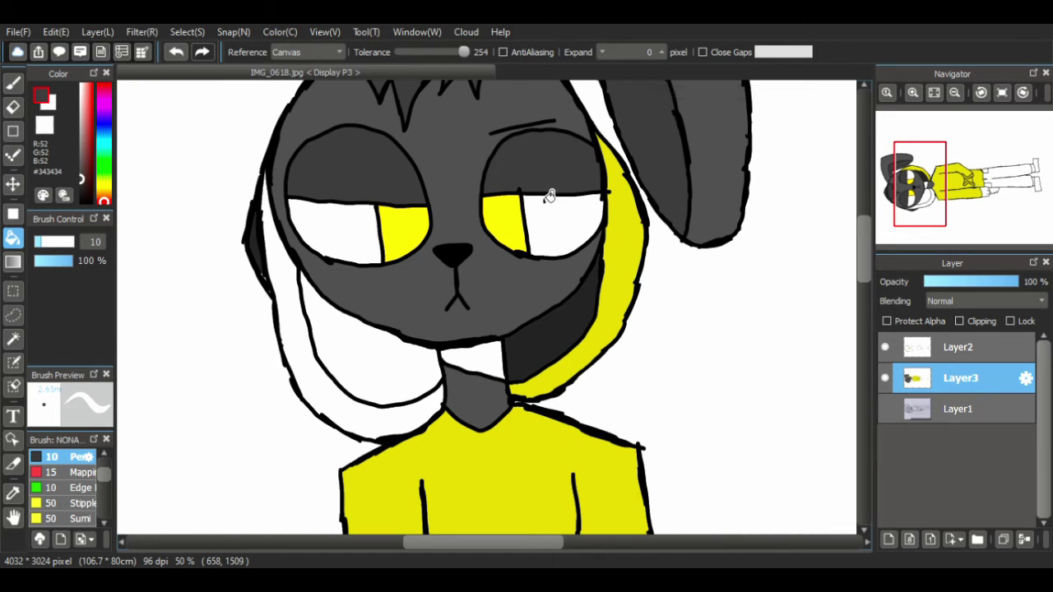
left_click(485, 369)
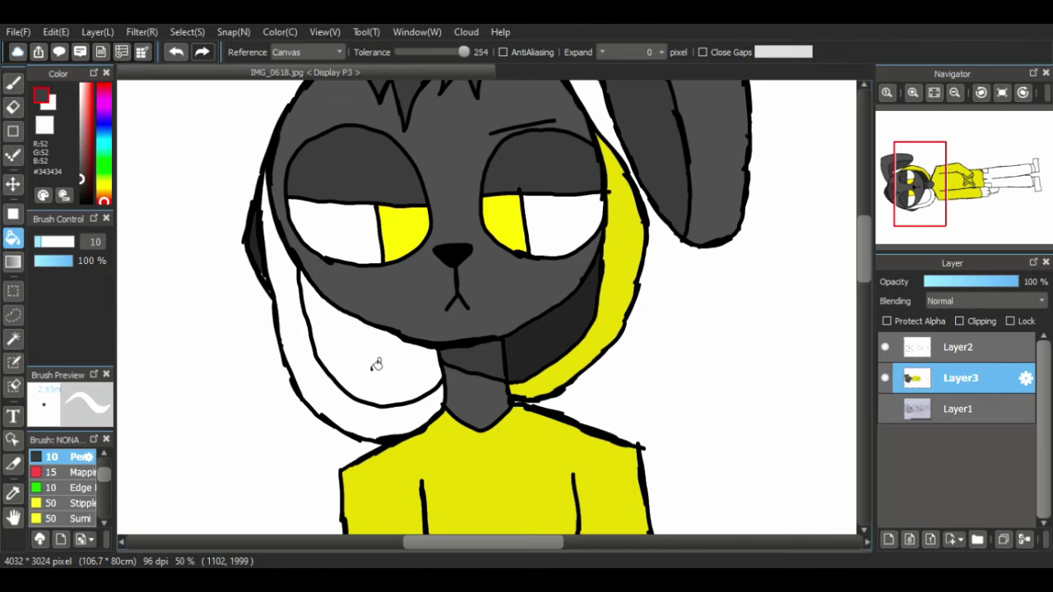
key("ctrl+z")
left_click(83, 198)
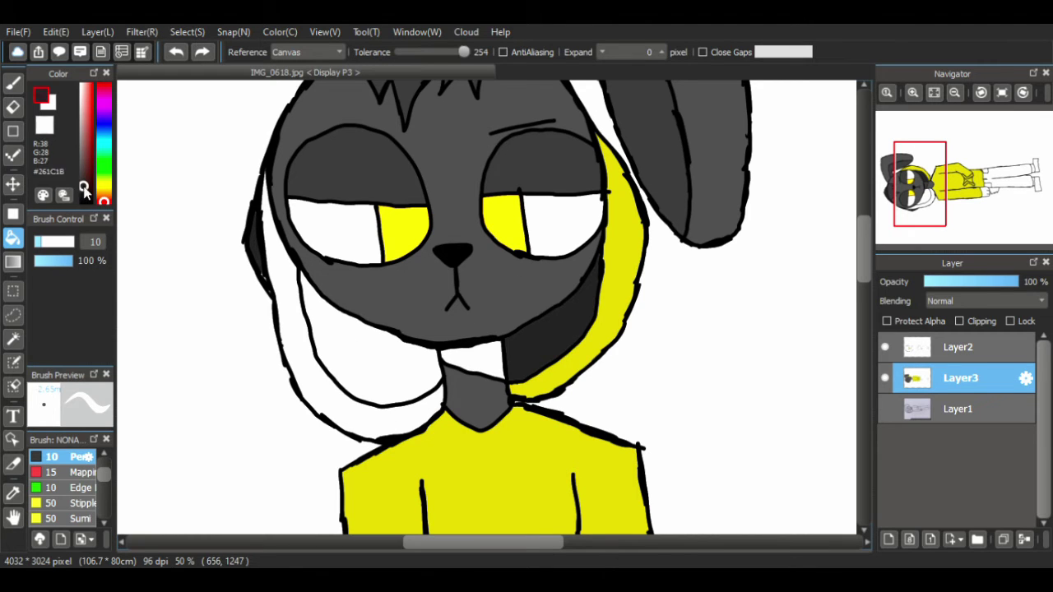
left_click(513, 413)
key("x")
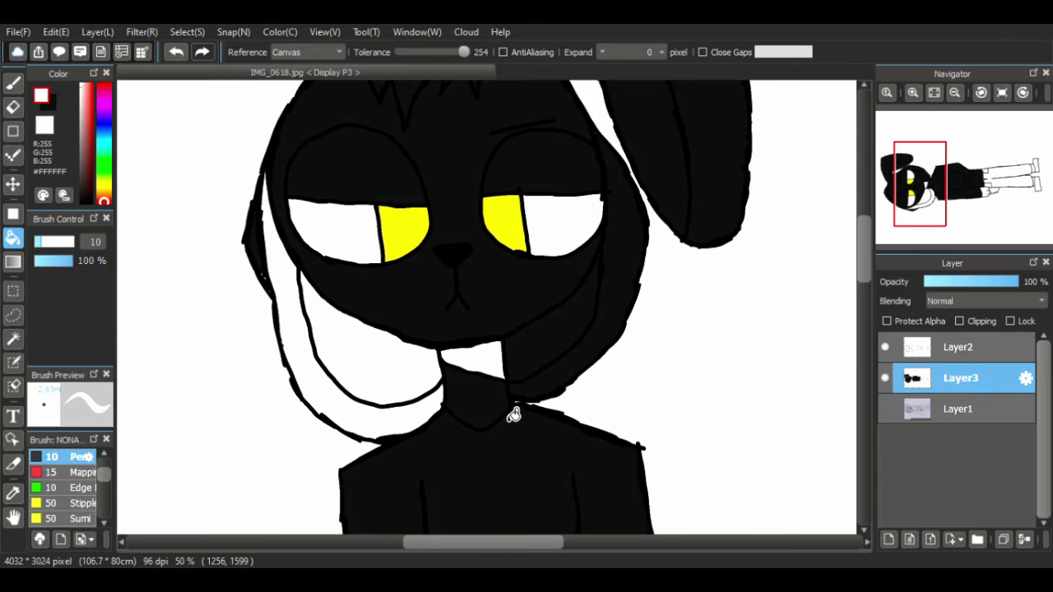
key("ctrl+z")
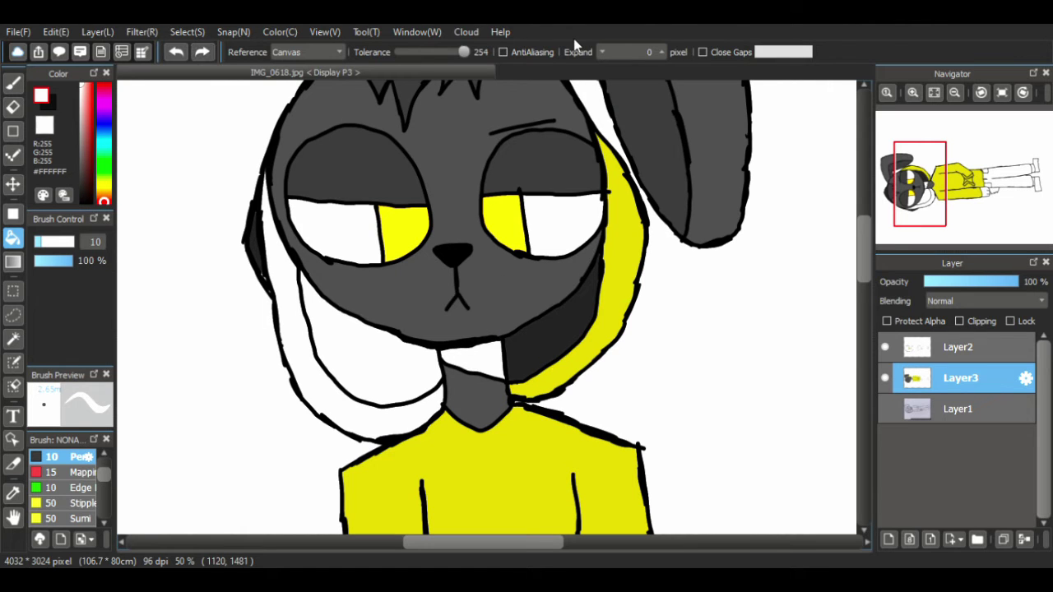
- Fill the shadow area of the neck under the chin with near-black #040404
left_click(82, 193)
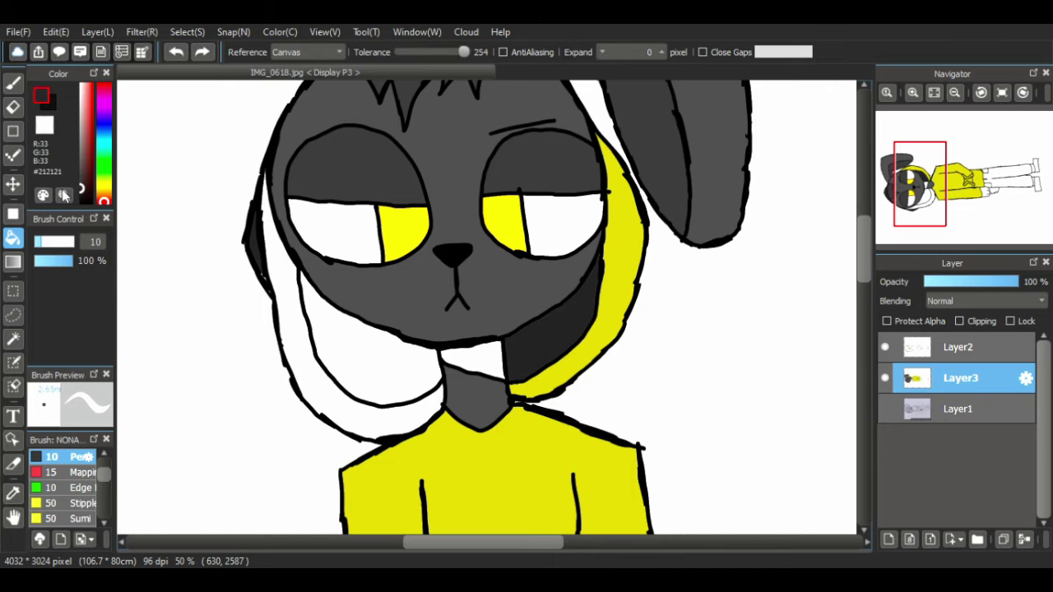
left_click(482, 370)
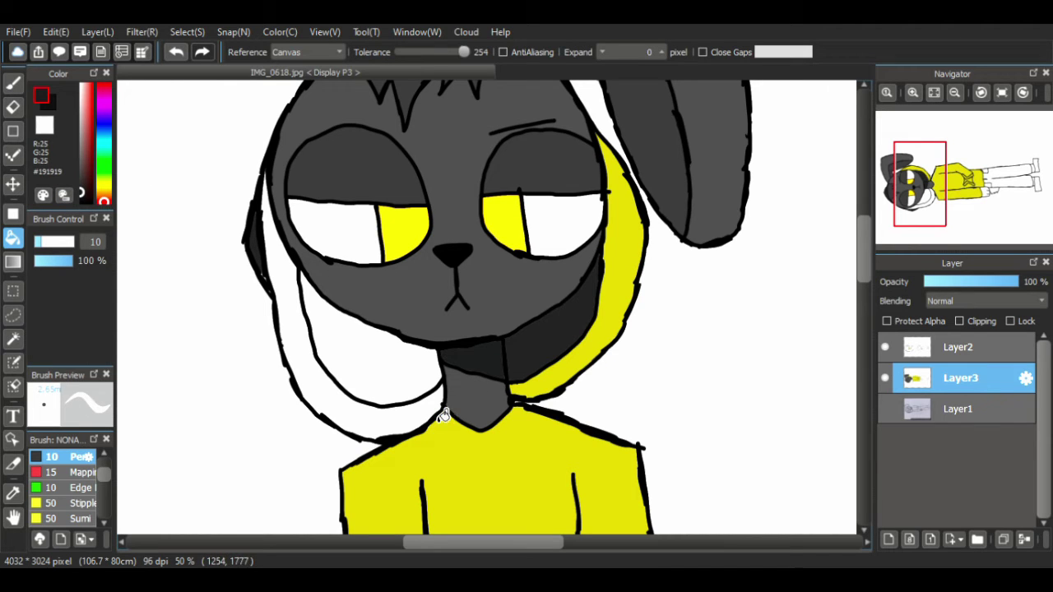
left_click(83, 196)
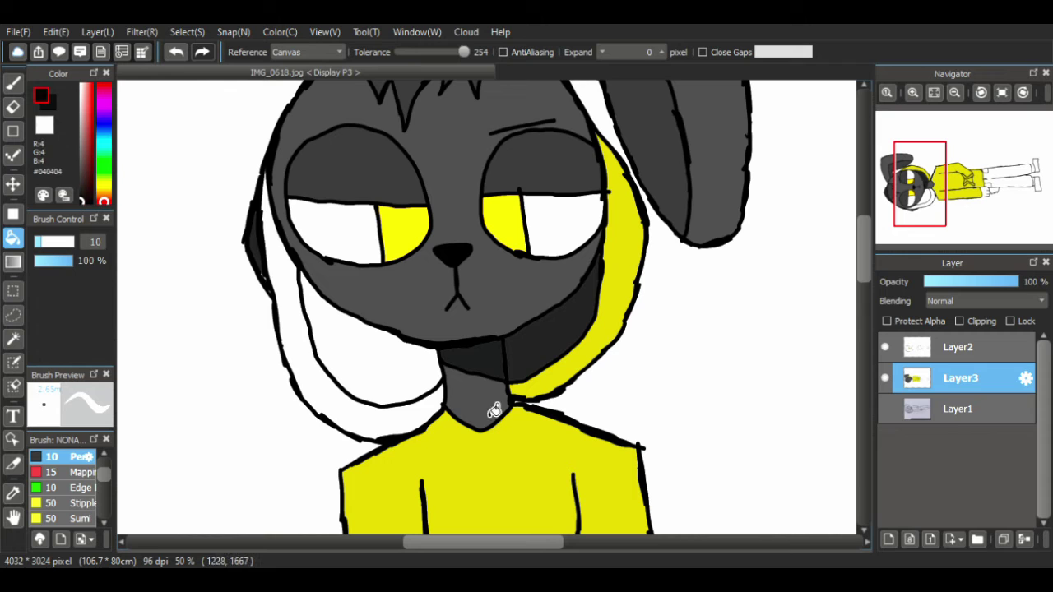
key("ctrl+z")
left_click(487, 369)
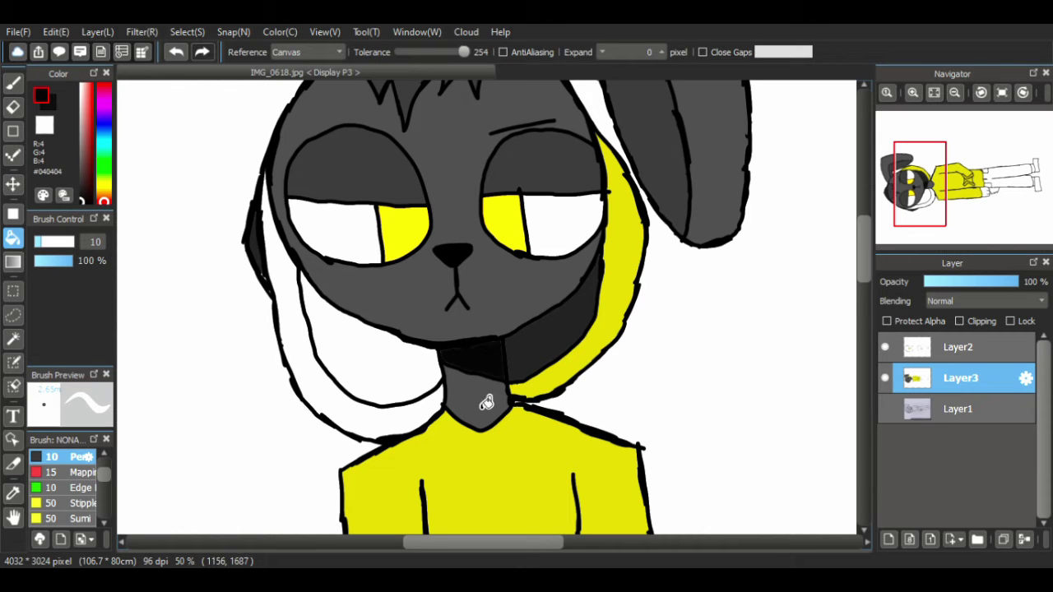
- Paint over the edge of the neck shadow under the chin with the Pen brush in #040404
left_click(496, 390)
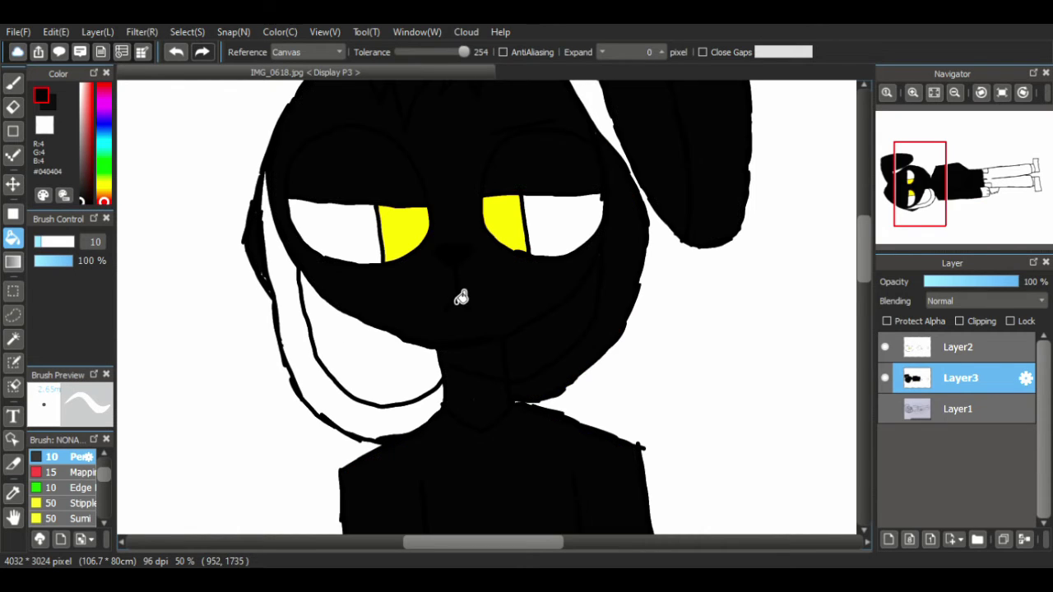
key("ctrl+z")
left_click(13, 84)
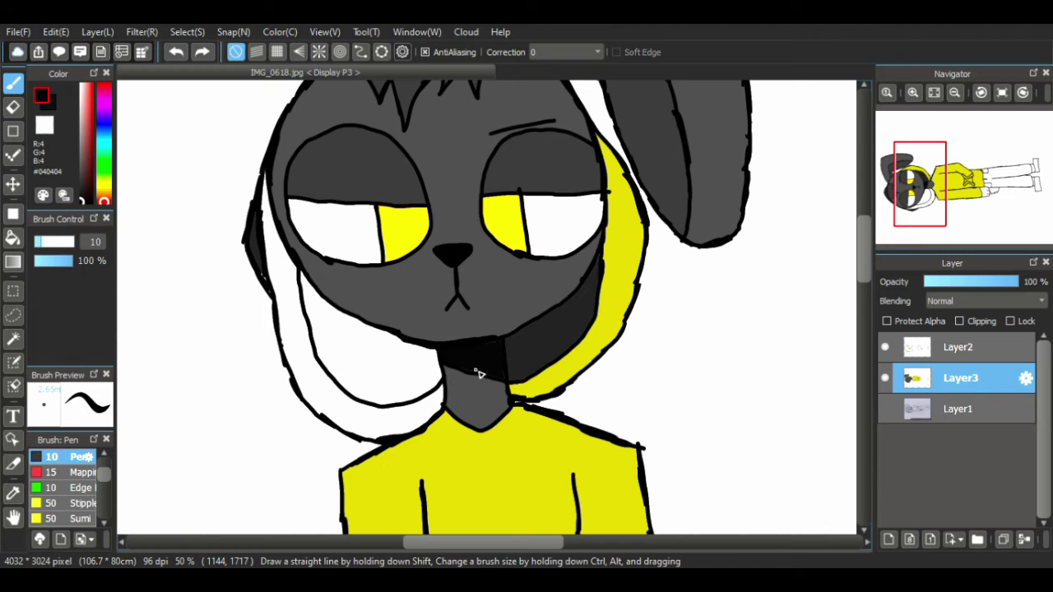
left_click_drag(494, 349, 490, 370)
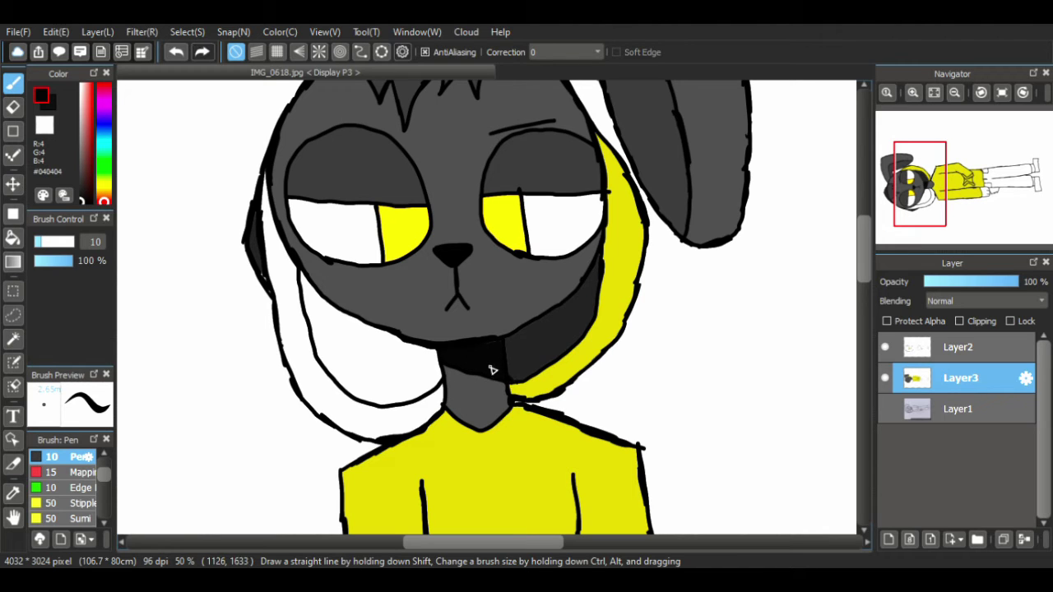
- Fill the ear hanging beside the neck, using #454545 for its outer part and #343434 for its inner part
left_click(12, 238)
right_click(682, 147)
left_click(312, 386)
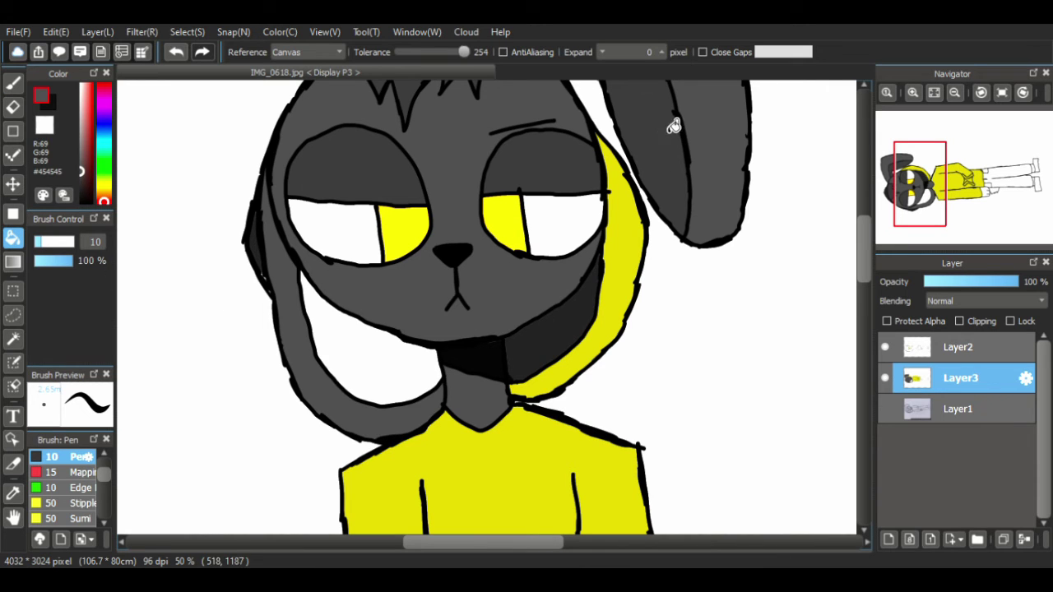
left_click(634, 145, "alt")
left_click(371, 353)
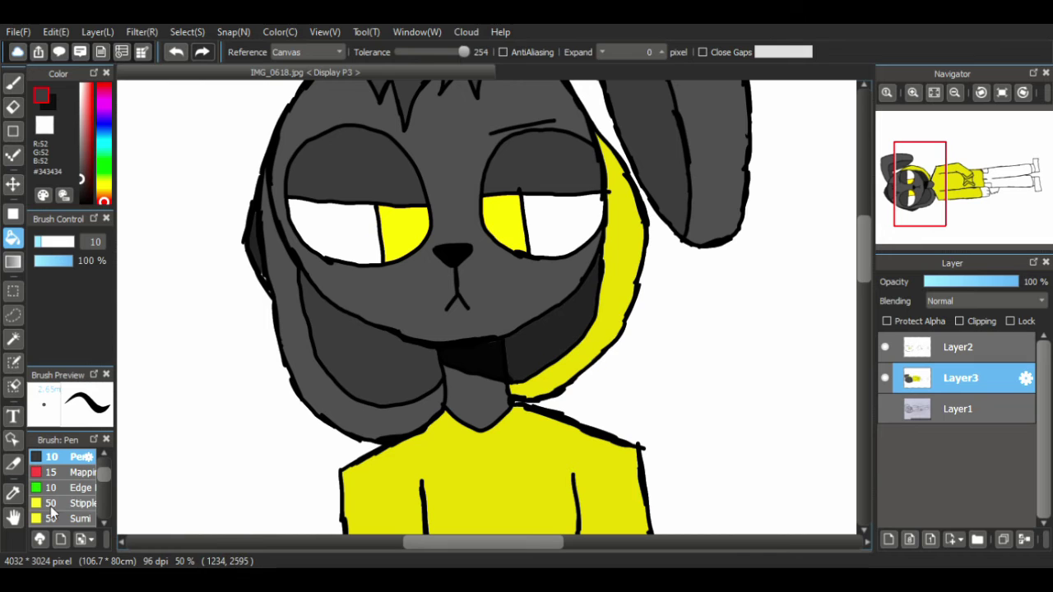
- Fill the tail with dark grey #343434 and the hand below the sleeve with grey #454545
left_click(13, 517)
left_click(954, 92)
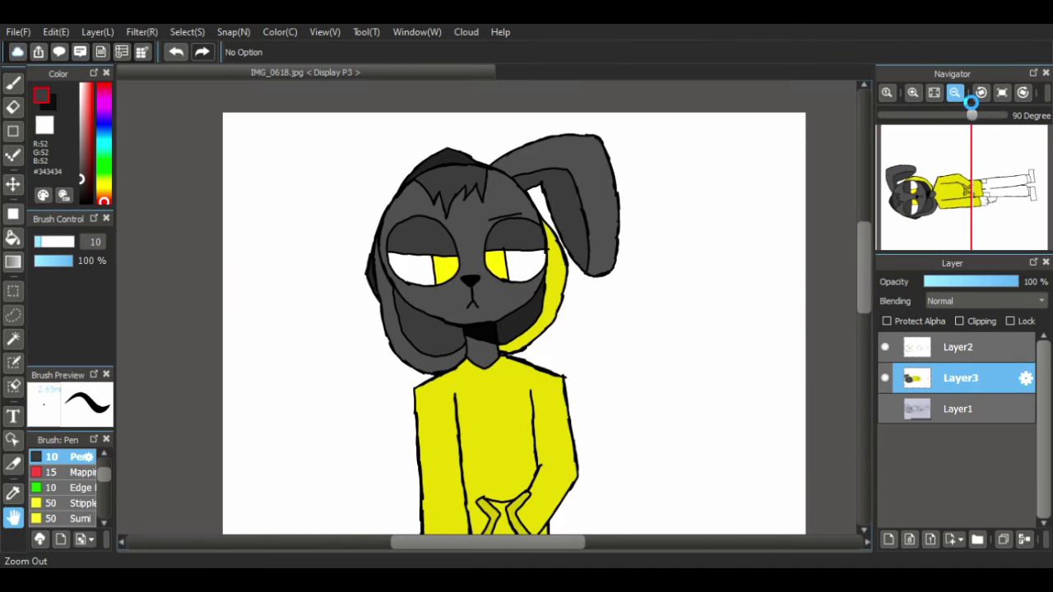
left_click(954, 92)
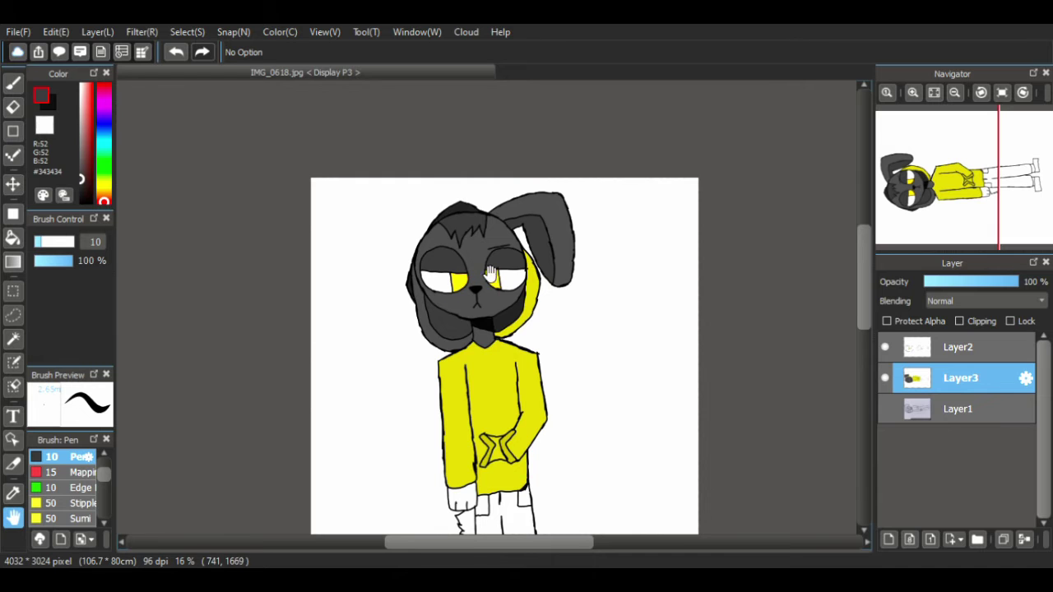
left_click_drag(479, 233, 478, 232)
left_click_drag(343, 419, 309, 217)
left_click(16, 240)
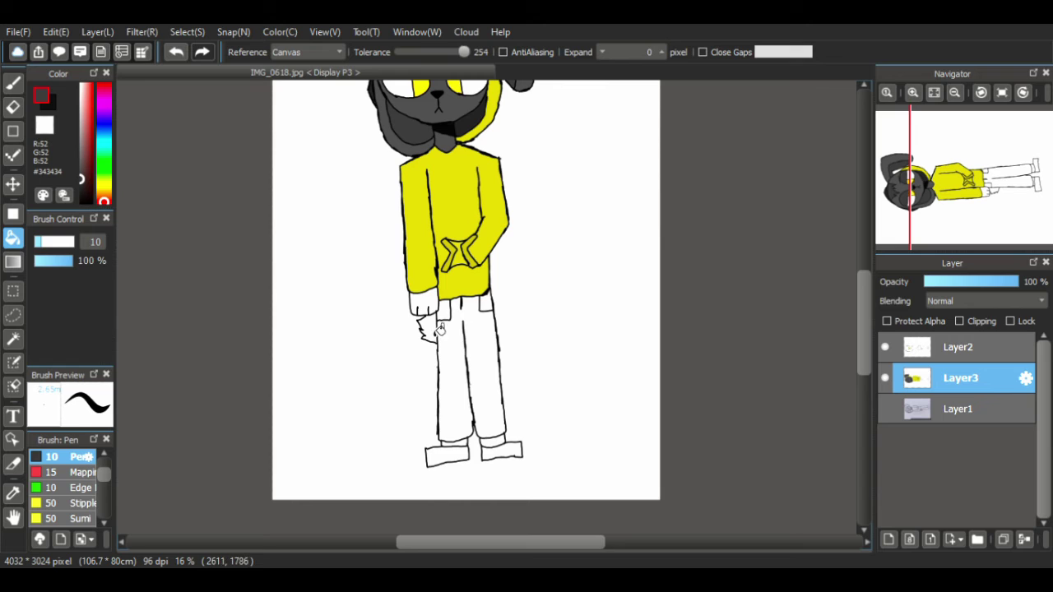
left_click(435, 332)
right_click(414, 121)
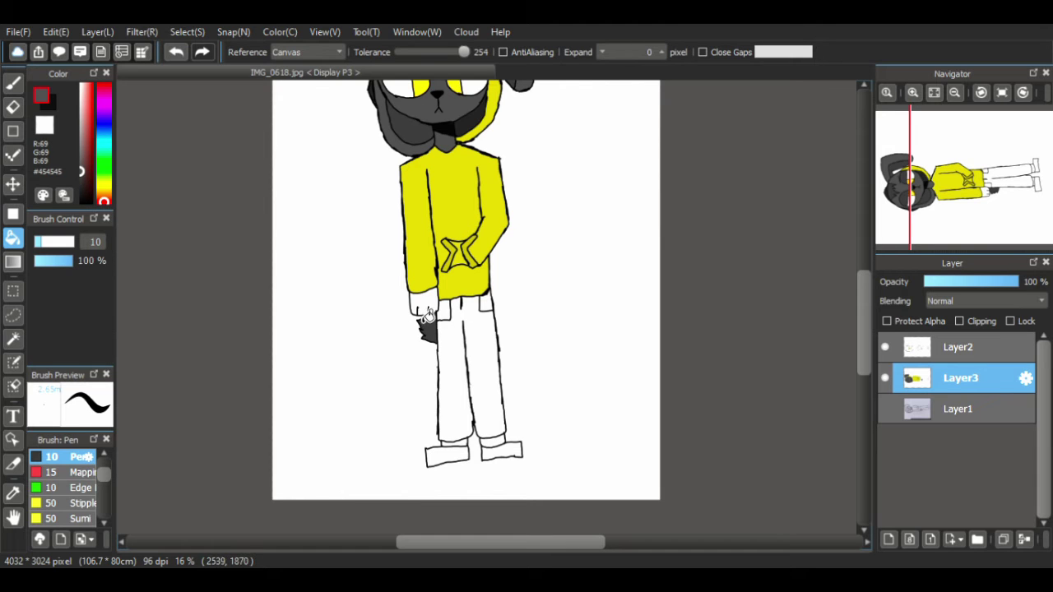
left_click(427, 313)
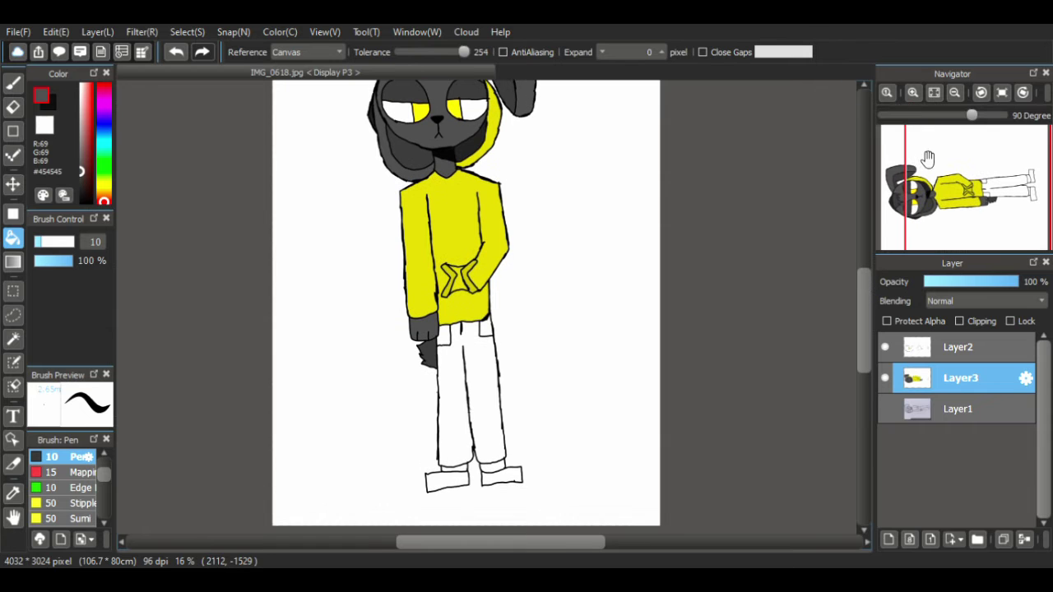
- Fill the trousers and both of their pockets with near-black #171717
left_click(912, 92)
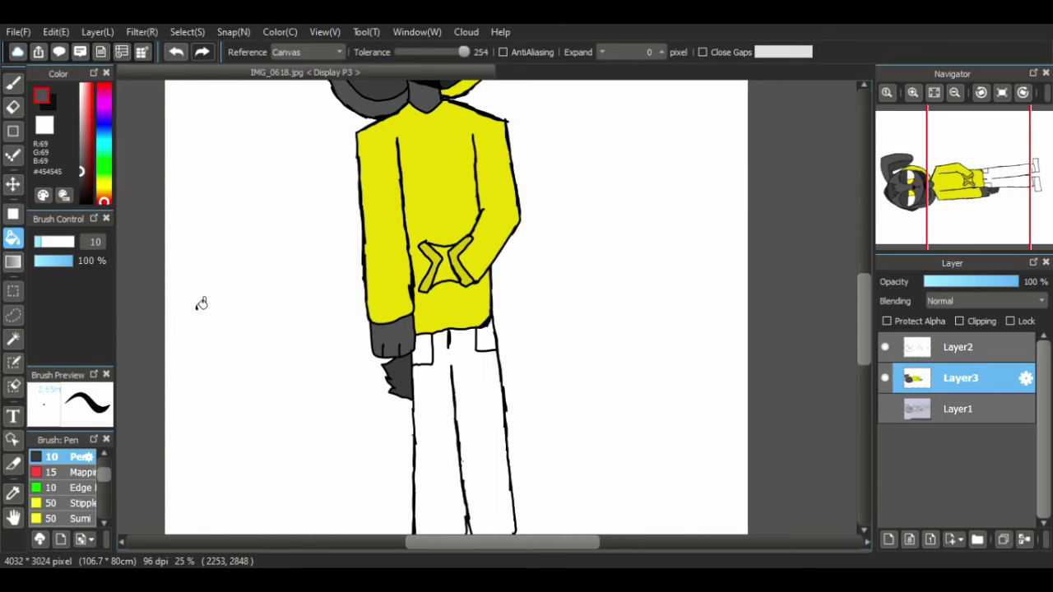
left_click(79, 190)
left_click(436, 411)
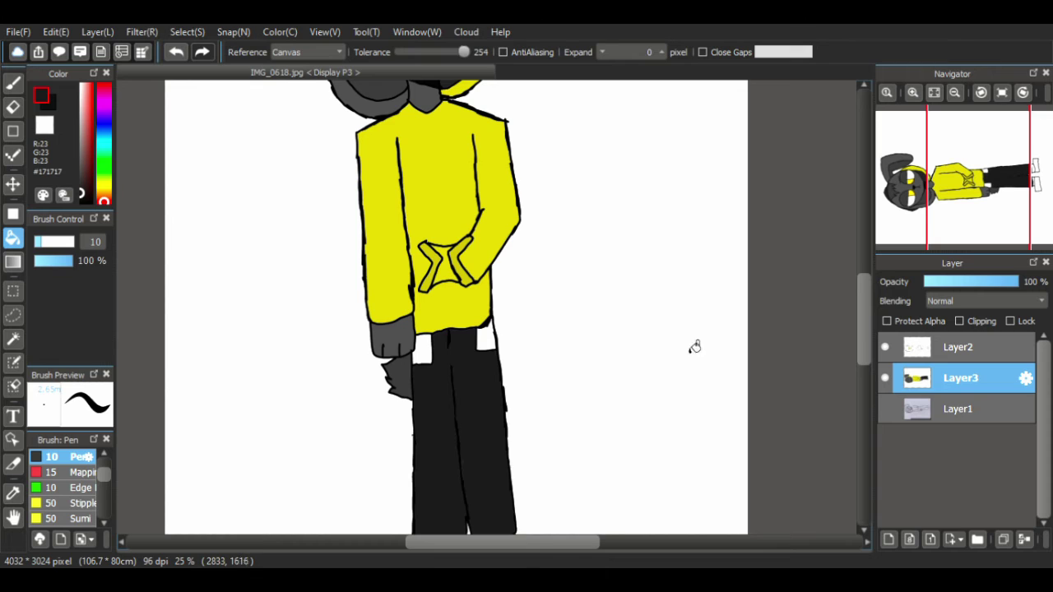
left_click(487, 341)
left_click(423, 352)
- Fill both shoes with very dark grey #1C1C1C
scroll(864, 329, "down", 4)
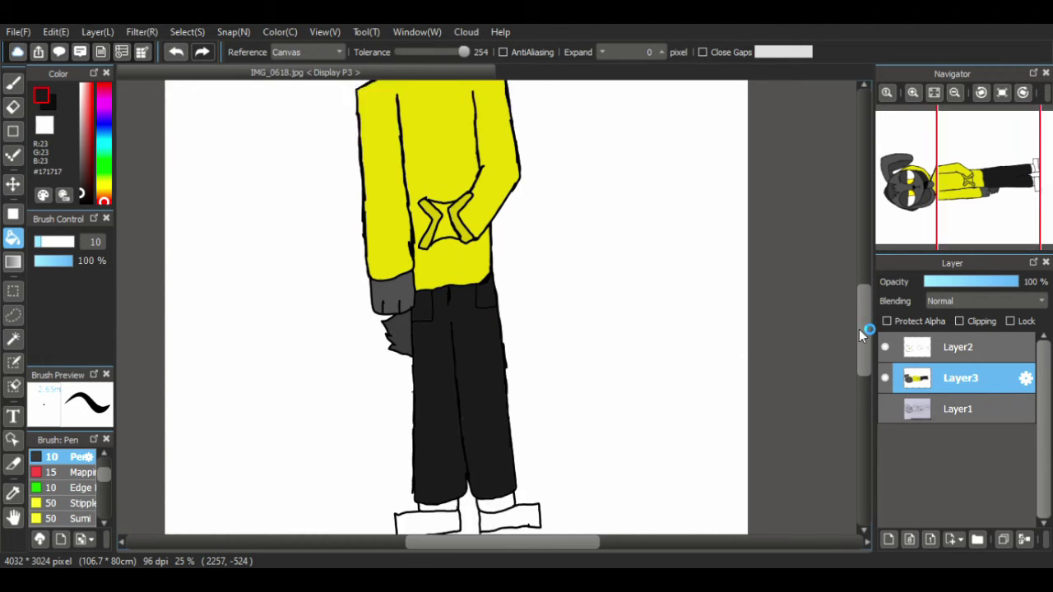
left_click(80, 200)
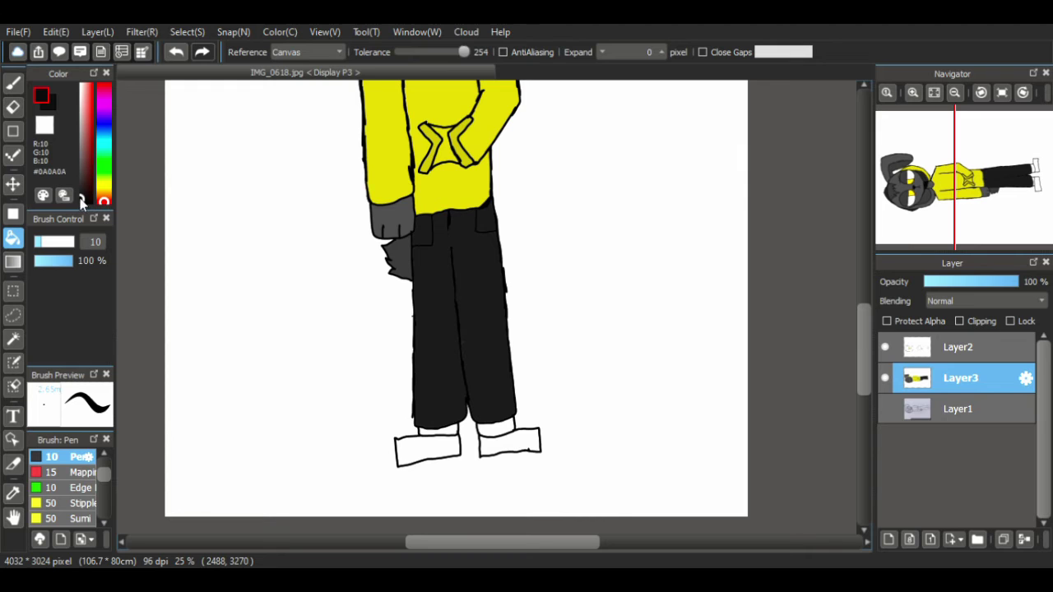
left_click(80, 193)
left_click(432, 456)
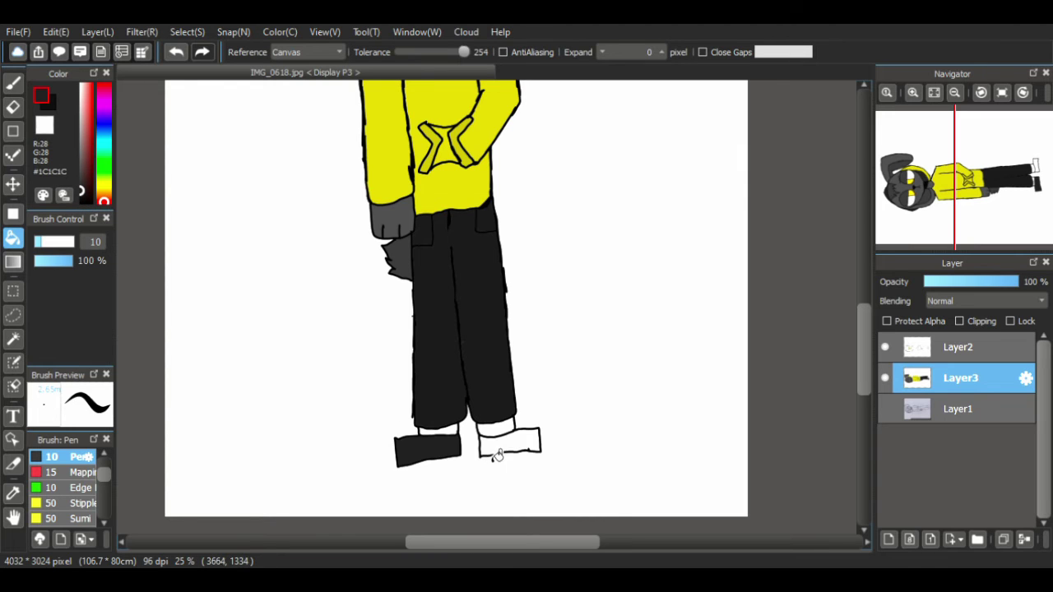
left_click(496, 455)
- Fill both ankles between the trousers and the shoes with #171717
left_click(457, 430)
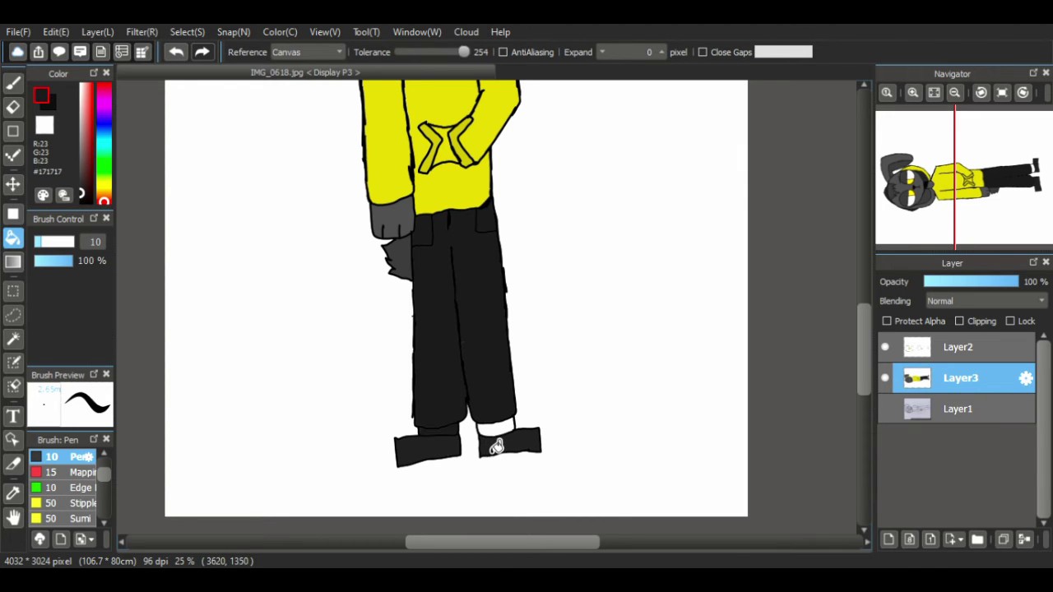
left_click(497, 444)
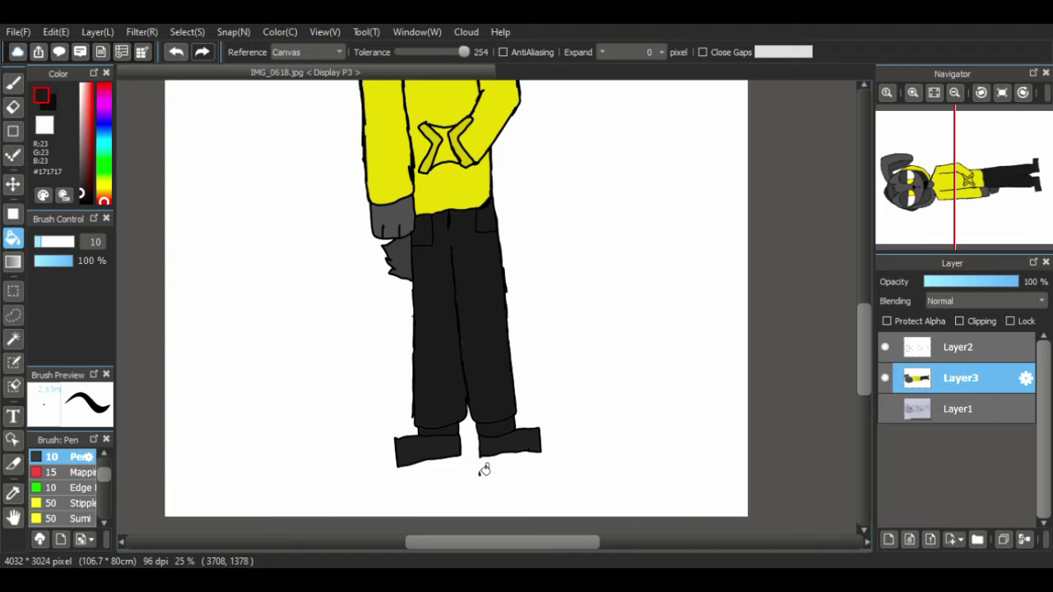
left_click(913, 92)
left_click(13, 517)
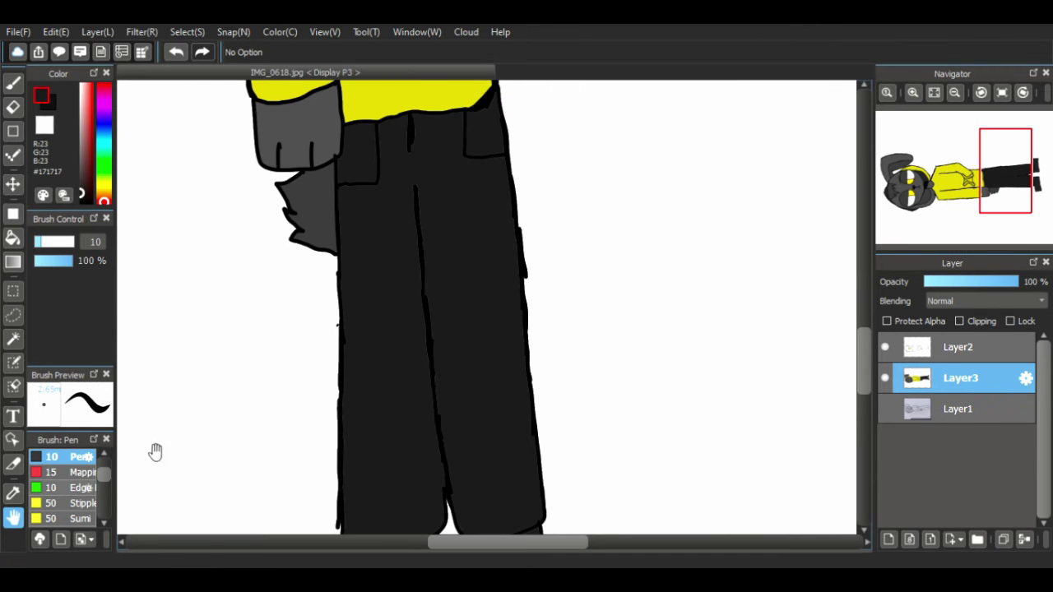
- On Layer2, draw a black bracelet string across the wrist just below the sleeve with the 10 px Pen
left_click_drag(462, 191, 446, 366)
left_click_drag(518, 82, 614, 165)
left_click_drag(545, 204, 592, 168)
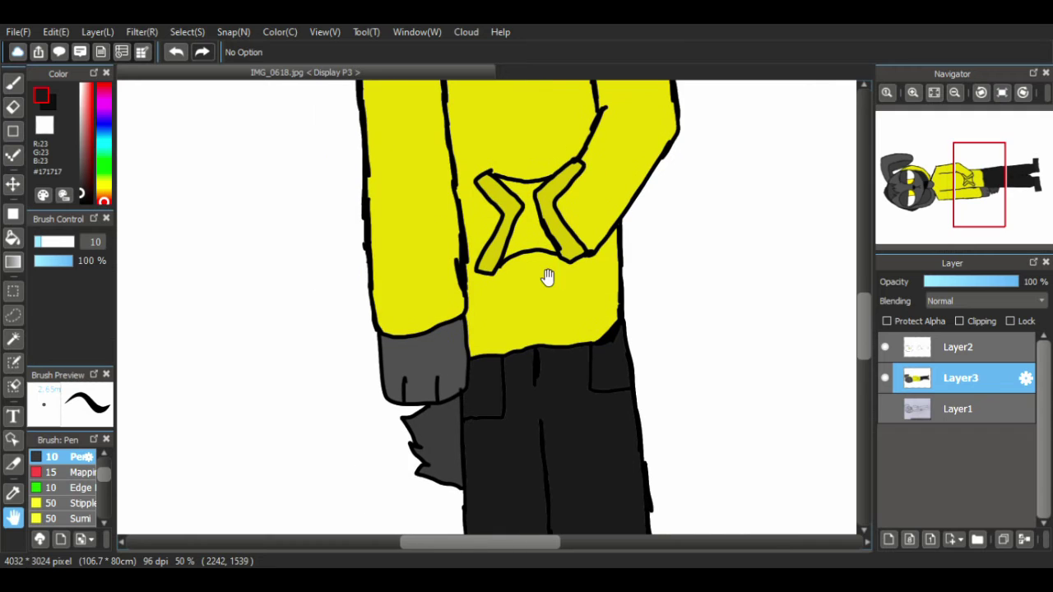
left_click(83, 200)
left_click(14, 83)
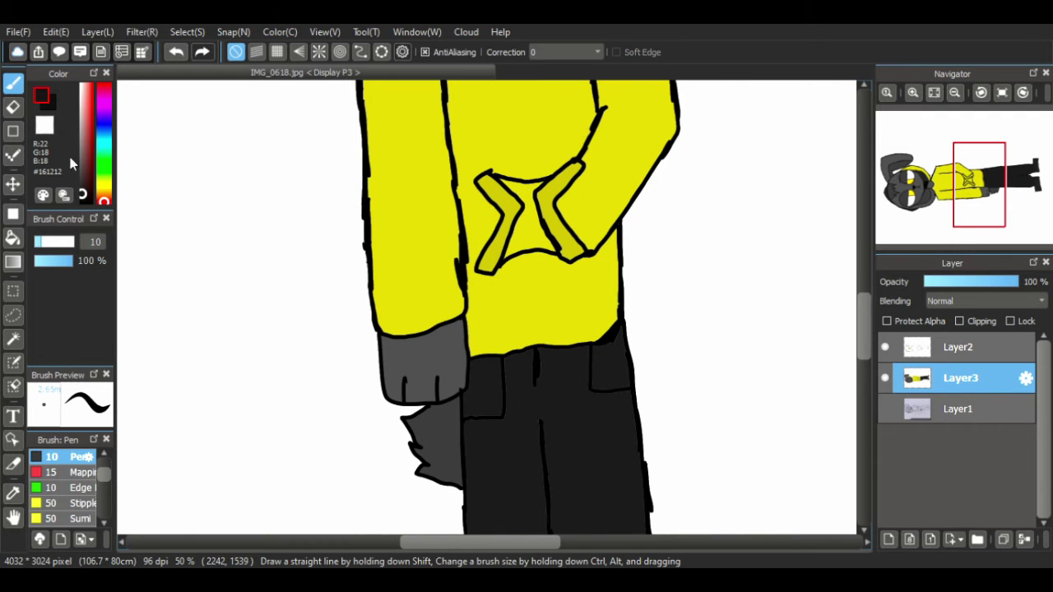
left_click(958, 347)
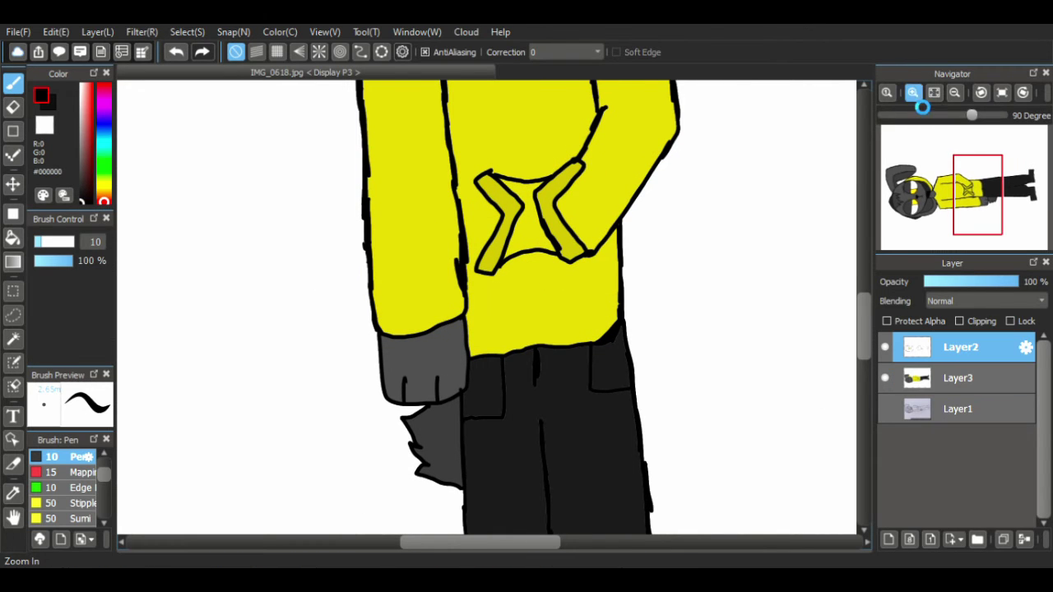
left_click(912, 93)
left_click_drag(982, 228, 1008, 218)
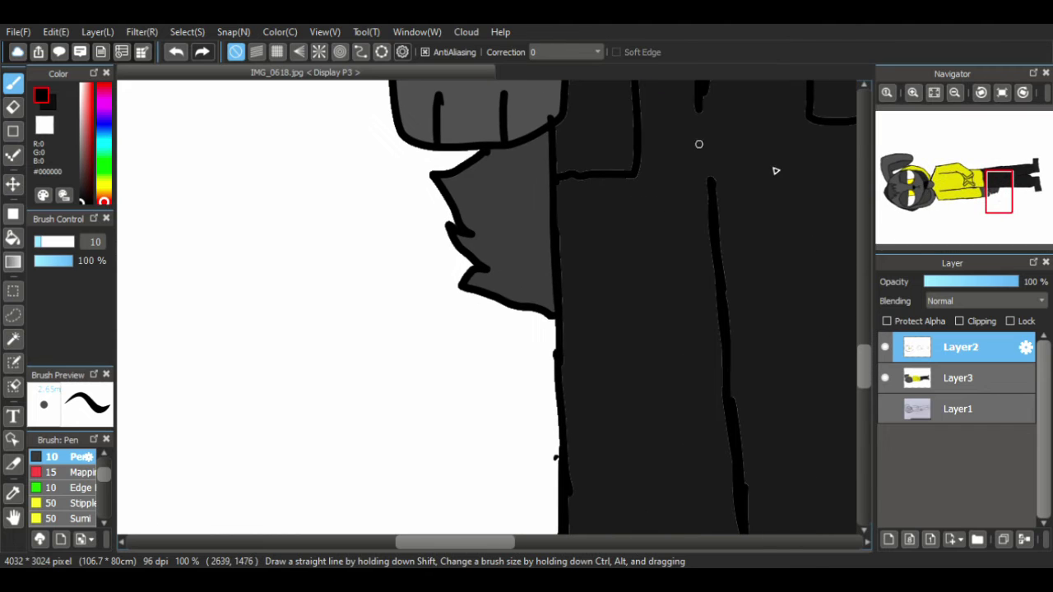
left_click_drag(870, 367, 853, 337)
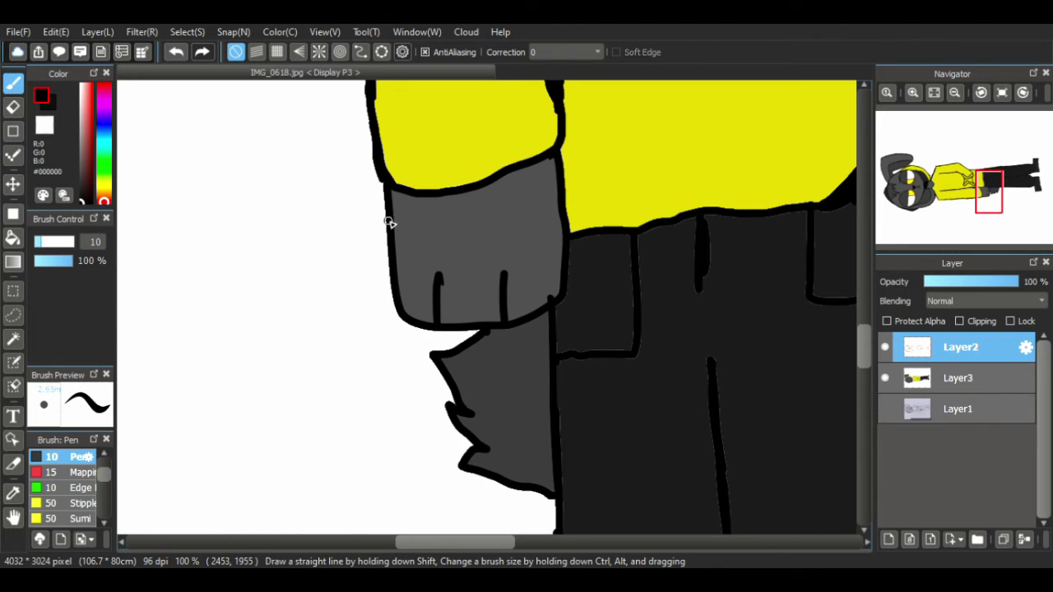
mouse_move(389, 223)
left_mouse_down()
mouse_move(479, 230)
mouse_move(552, 220)
left_mouse_up()
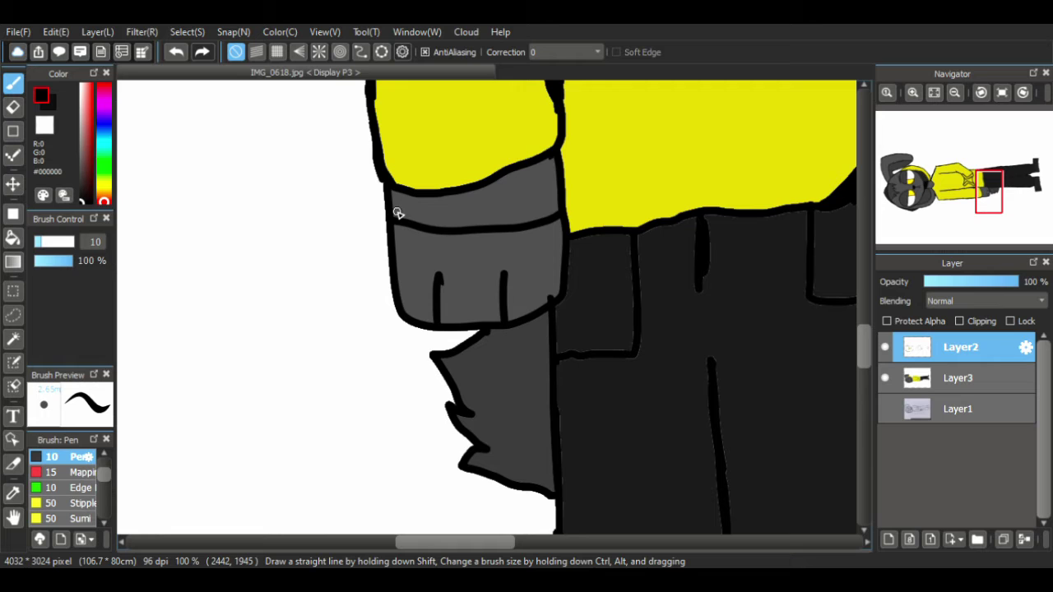
- Draw three round bead outlines along the bracelet string and erase the string inside each bead
mouse_move(428, 216)
left_mouse_down()
mouse_move(427, 243)
mouse_move(429, 213)
mouse_move(519, 218)
mouse_move(481, 230)
left_mouse_up()
mouse_move(536, 207)
left_mouse_down()
mouse_move(538, 234)
mouse_move(557, 231)
mouse_move(537, 212)
left_mouse_up()
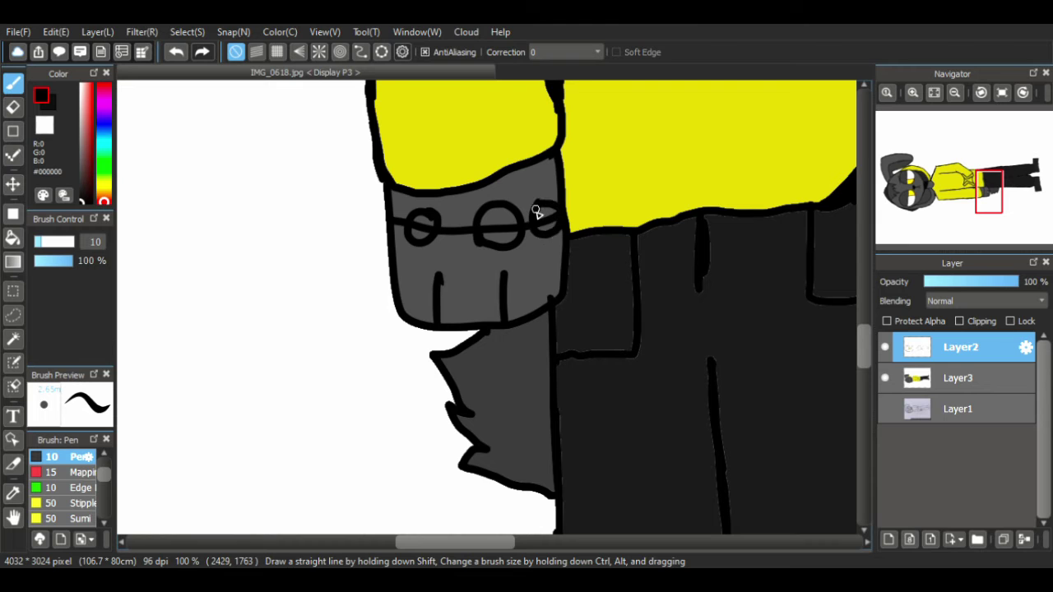
left_click(12, 107)
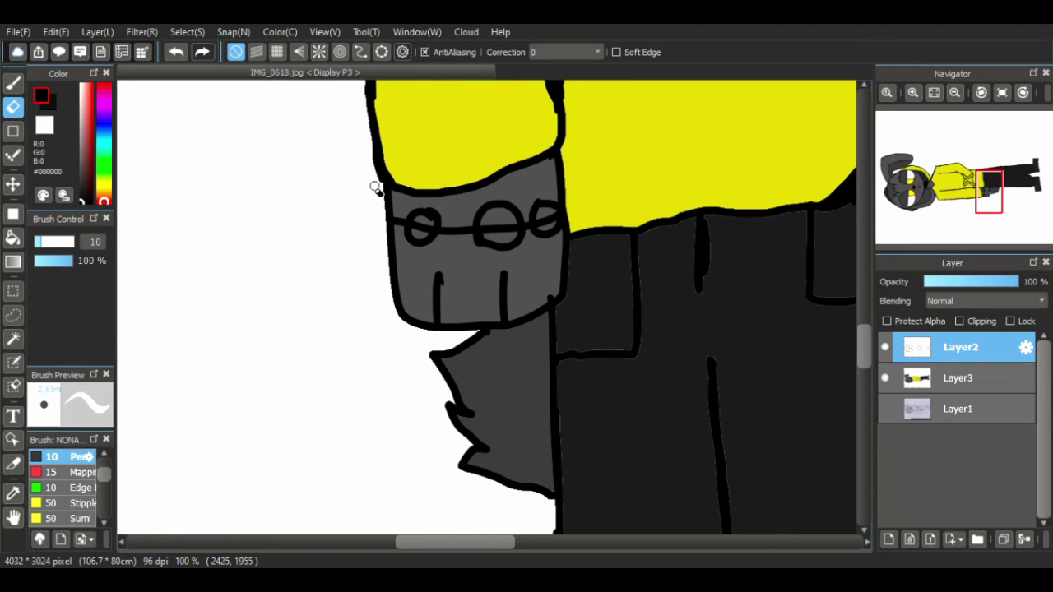
left_click(417, 277, "alt")
left_click(13, 83)
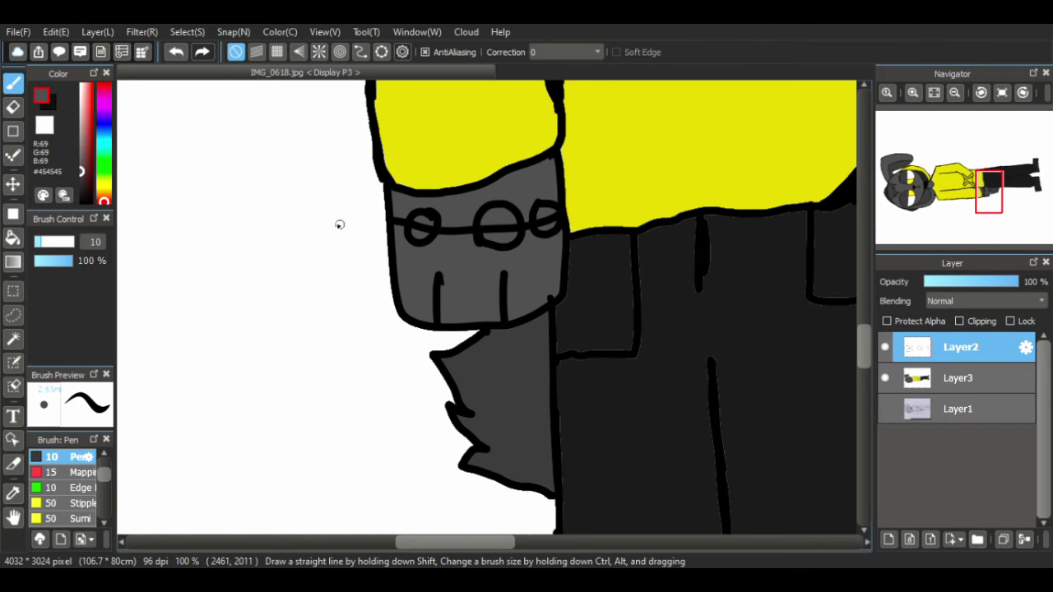
left_click(13, 106)
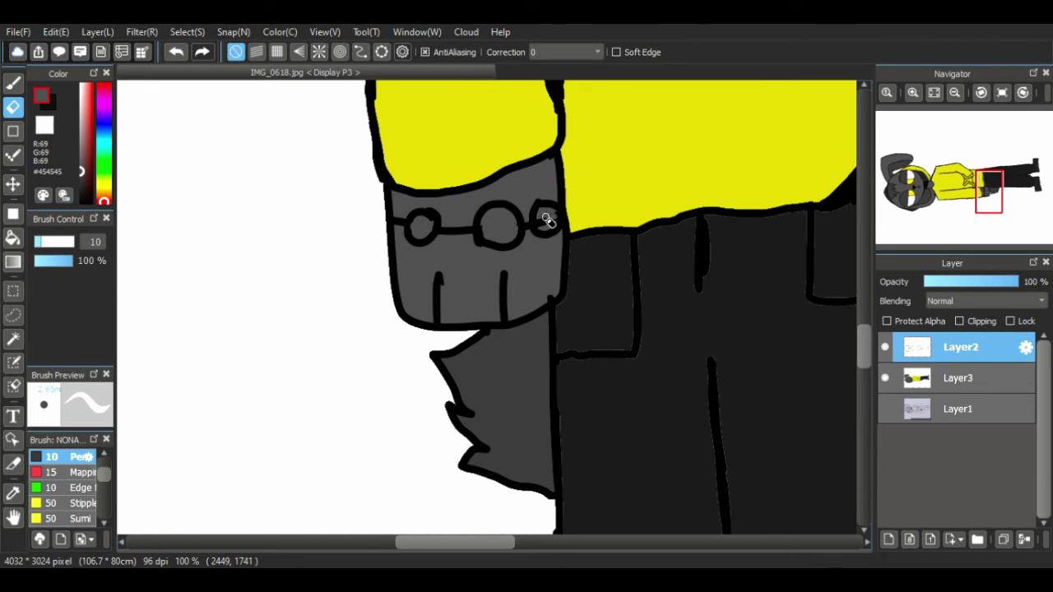
- On Layer3, paint the three bracelet beads, from the outer edge inward, red #FF1D00, purple #7A00FF and yellow #E5FF00
left_click(924, 379)
left_click(87, 85)
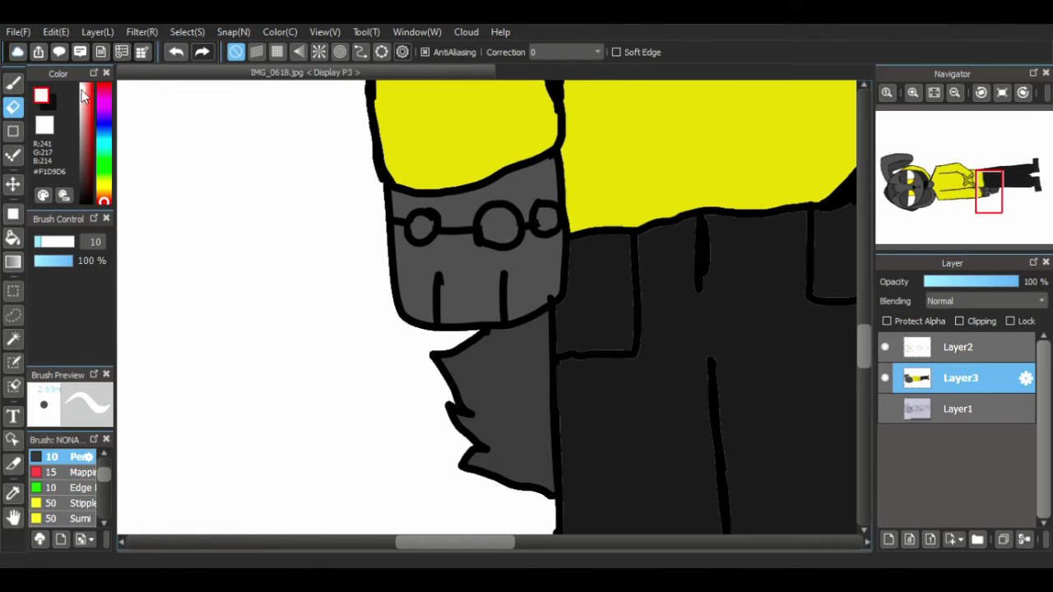
left_click(12, 82)
left_click(85, 85)
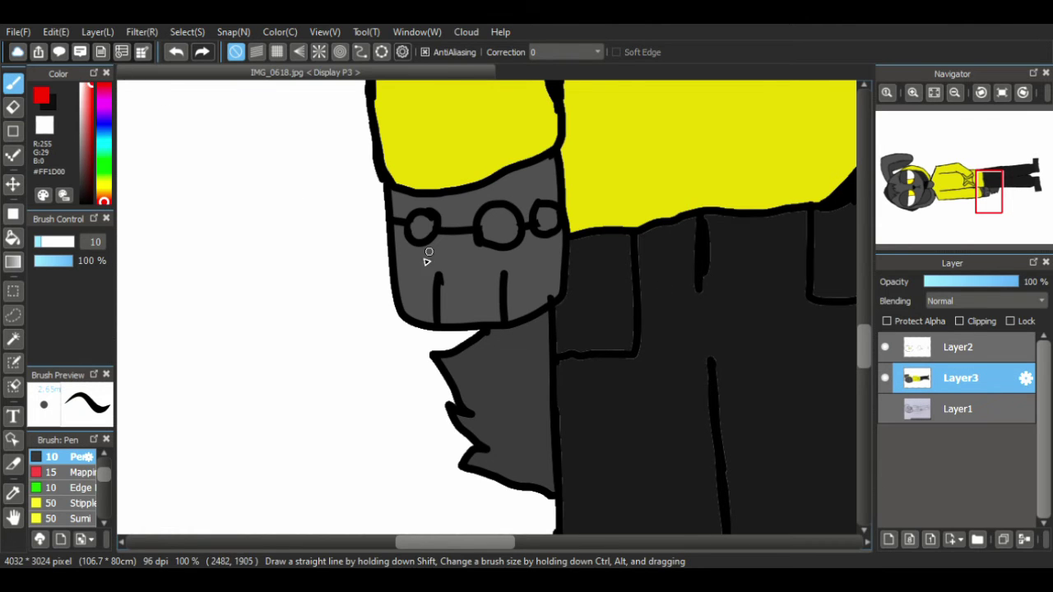
left_click_drag(416, 234, 428, 232)
left_click(104, 112)
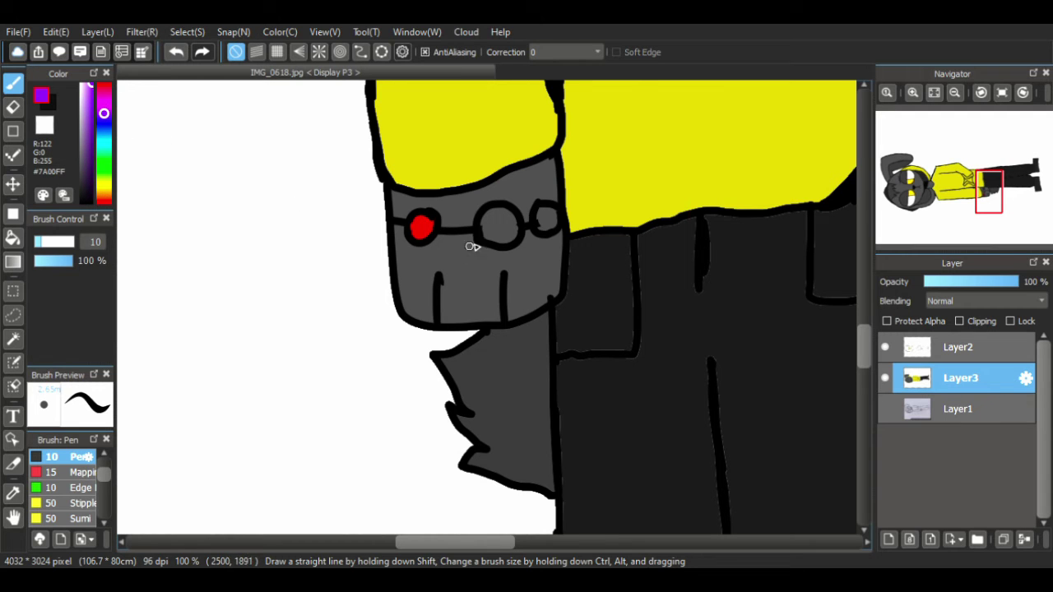
left_click_drag(500, 219, 485, 234)
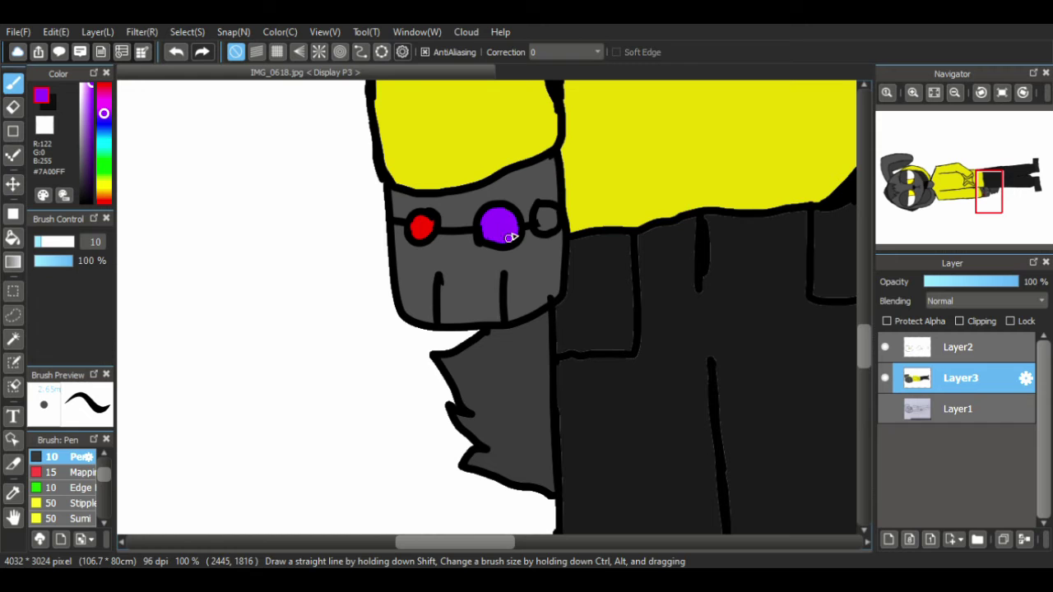
left_click(105, 181)
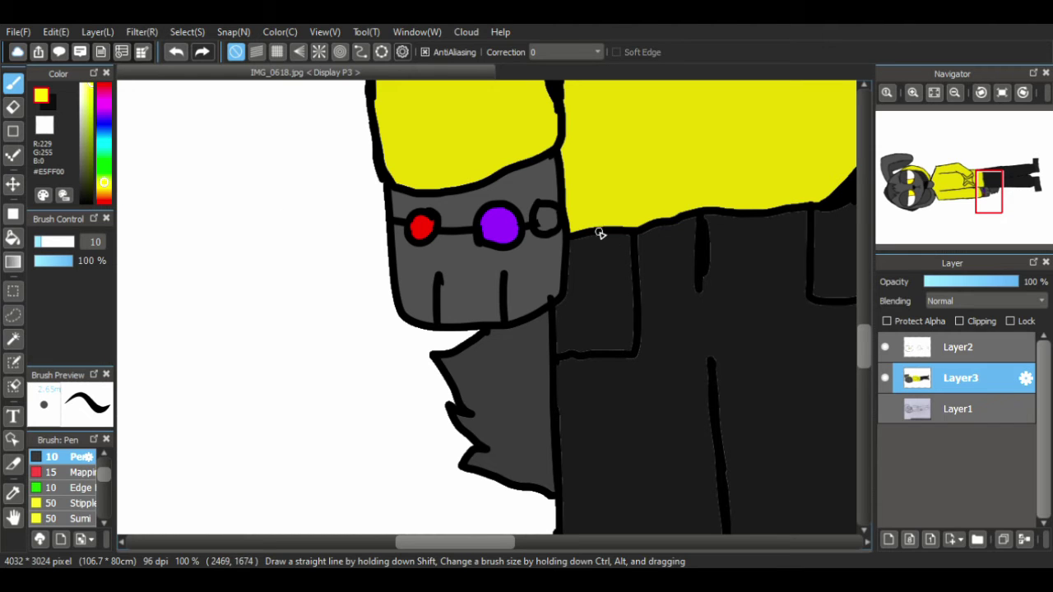
left_click_drag(559, 219, 544, 222)
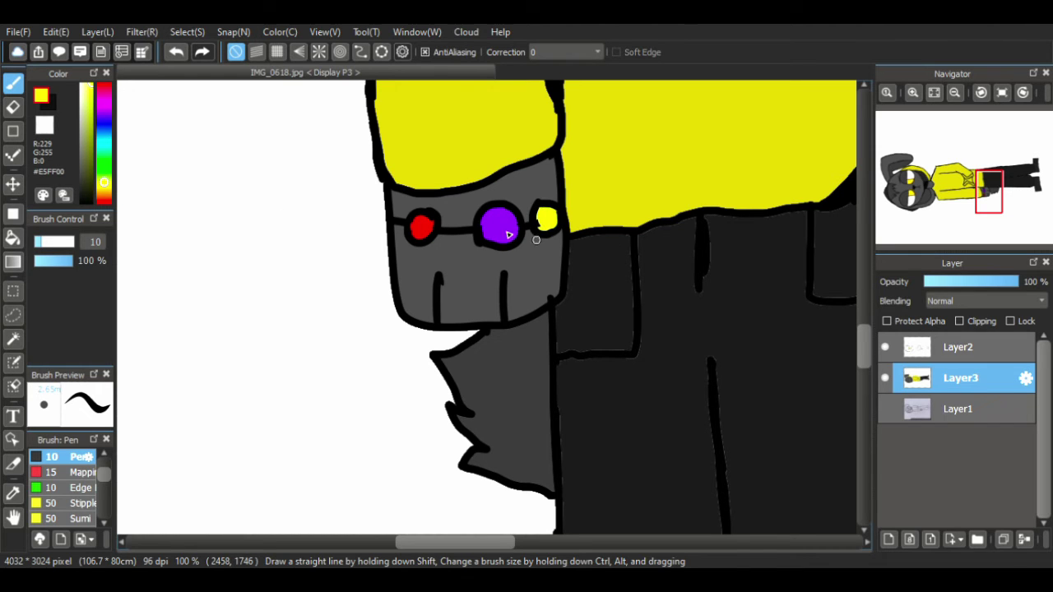
- Examine the coloured character as a whole and check the head closely at several canvas rotations
left_click(13, 517)
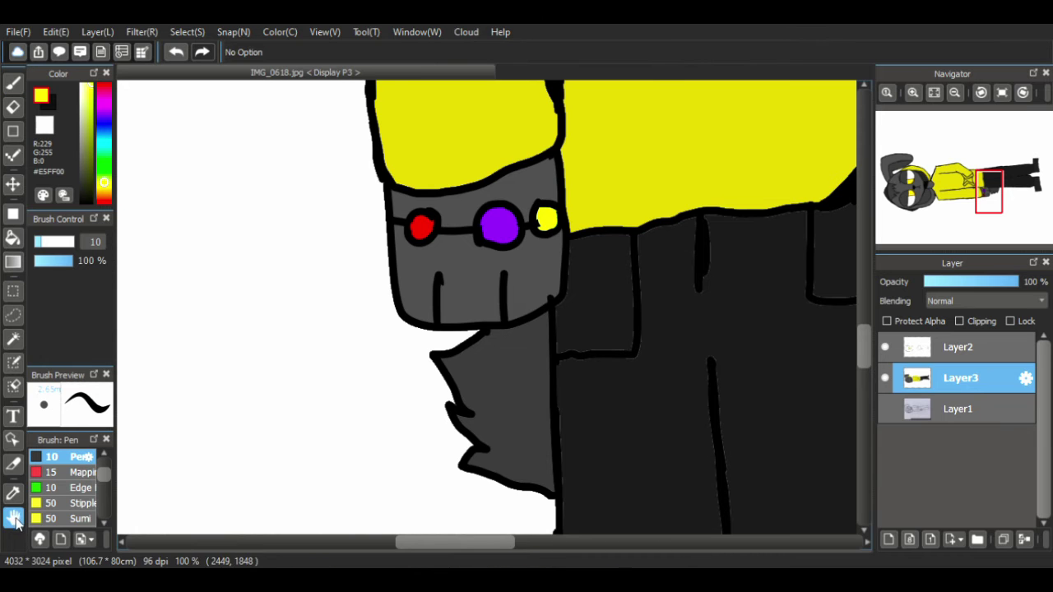
left_click(913, 92)
left_click(913, 93)
left_click(954, 92)
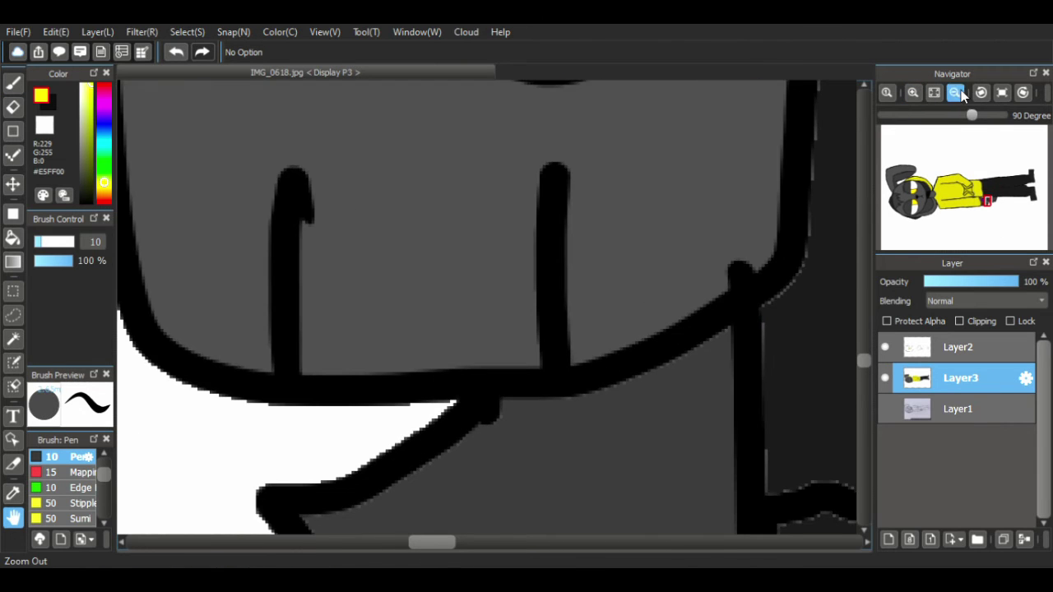
left_click(954, 92)
left_click(954, 92)
left_click(954, 92)
left_click(954, 92)
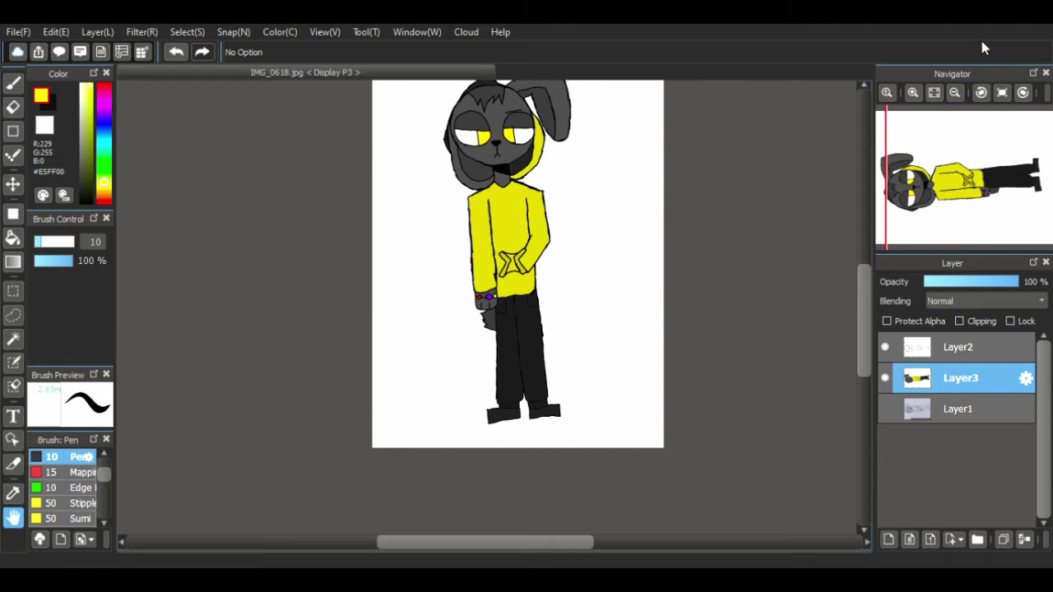
left_click_drag(583, 187, 570, 219)
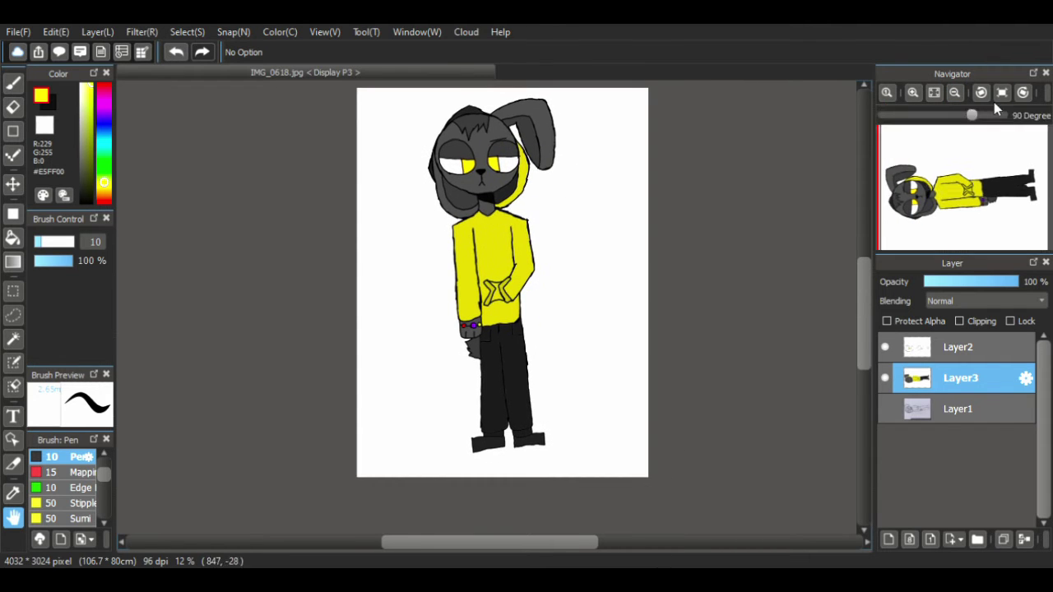
left_click(912, 93)
left_click(912, 93)
left_click(911, 92)
left_click_drag(518, 300, 514, 475)
mouse_move(459, 411)
left_mouse_down()
mouse_move(516, 155)
mouse_move(472, 265)
mouse_move(463, 428)
left_mouse_up()
left_click_drag(457, 144, 477, 289)
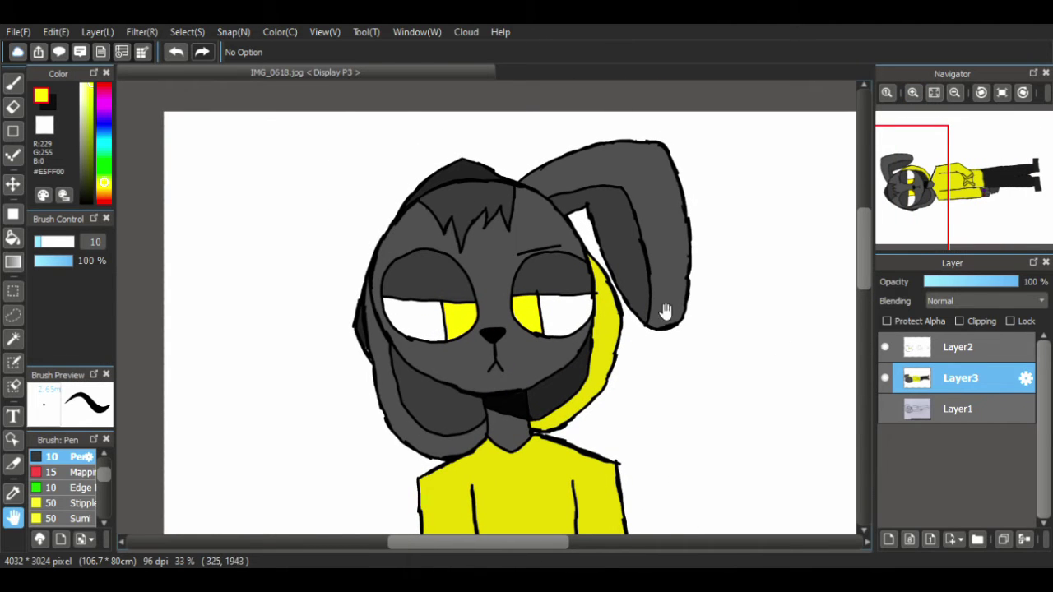
left_click(966, 114)
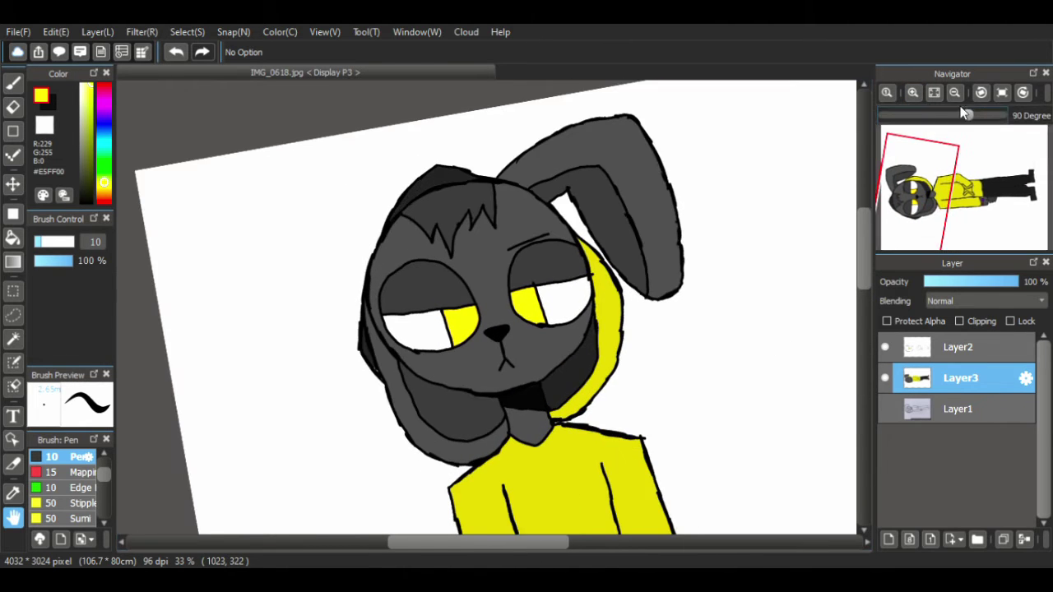
left_click(1002, 93)
left_click(1022, 93)
left_click(1022, 93)
left_click(1022, 93)
left_click(1022, 93)
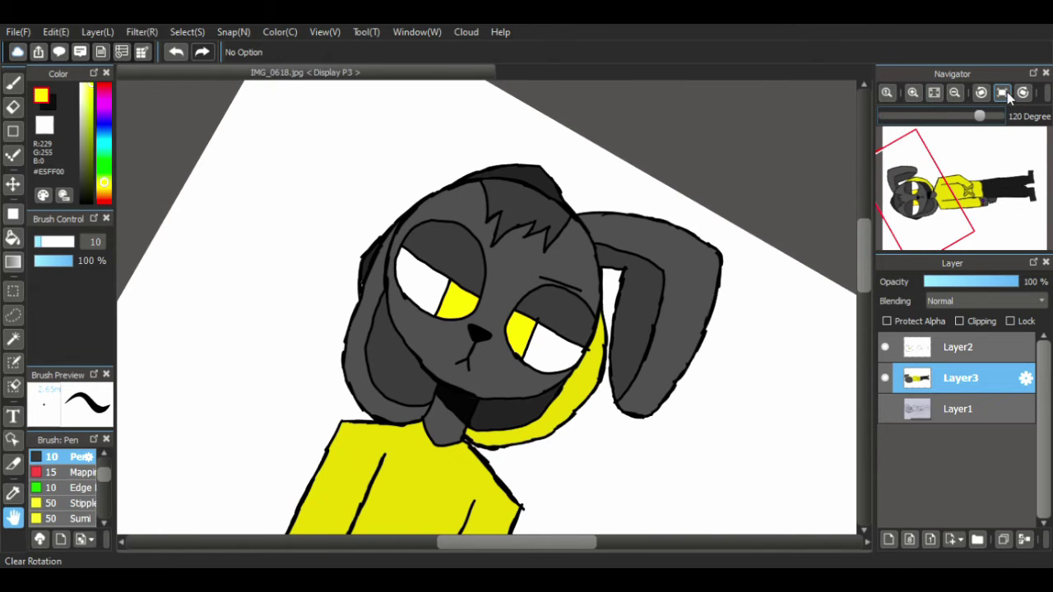
left_click(1001, 92)
left_click(954, 92)
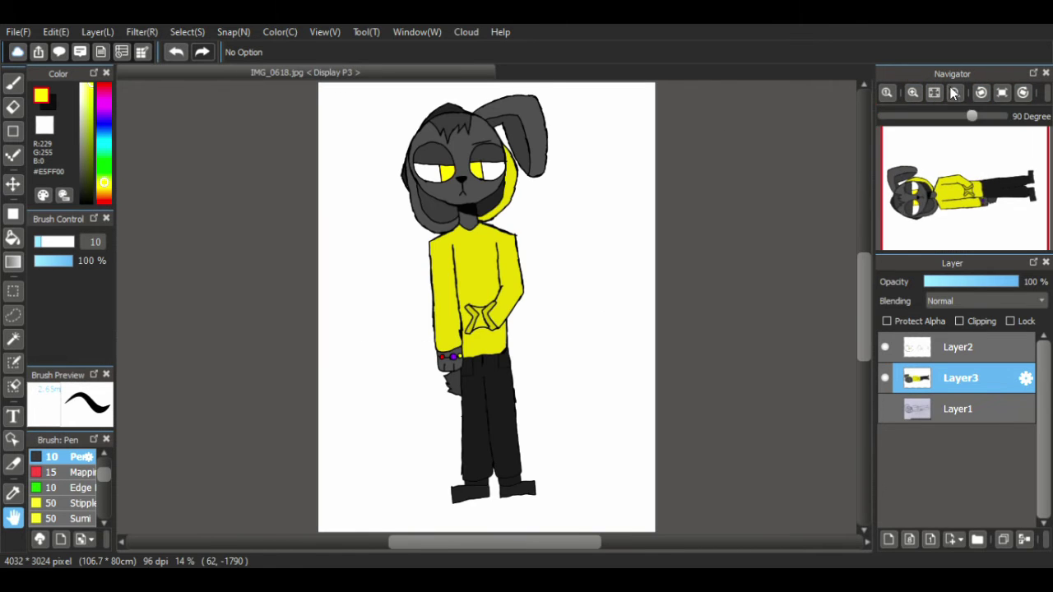
- Paint a #2B2B2B shadow on Layer3 along the jaw, the cheek and the outer side of the face opposite the raised ear
left_click(914, 93)
left_click(916, 93)
left_click(919, 93)
left_click(919, 93)
left_click_drag(529, 266, 520, 397)
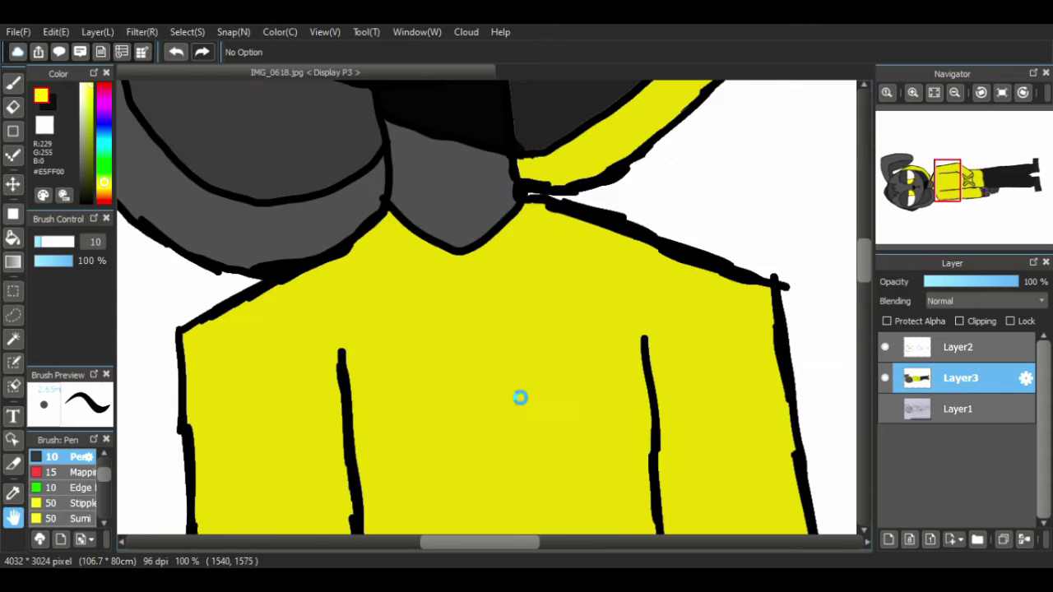
scroll(520, 397, "up", 10)
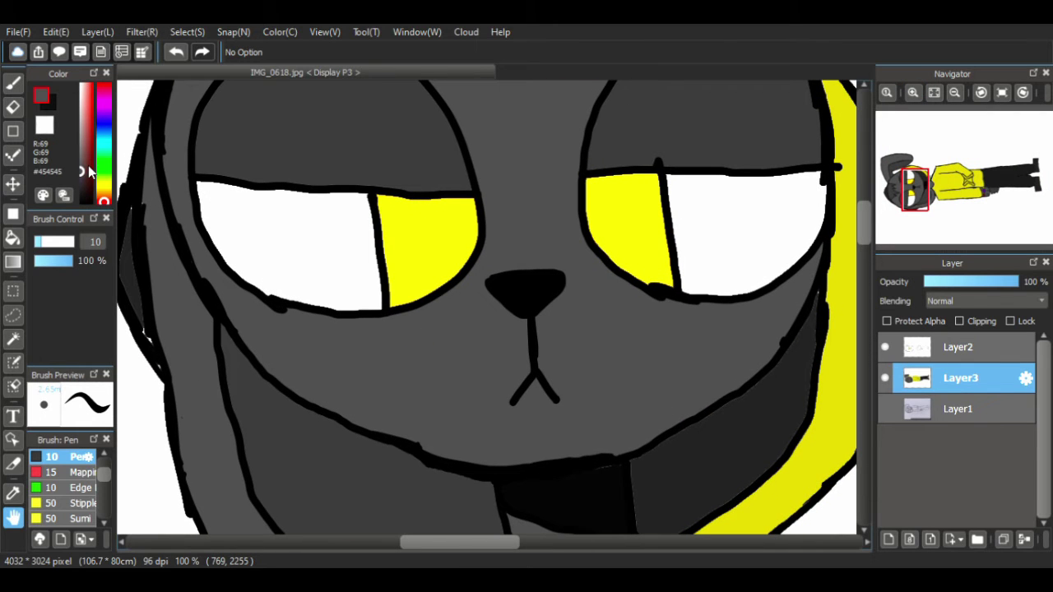
left_click(81, 183)
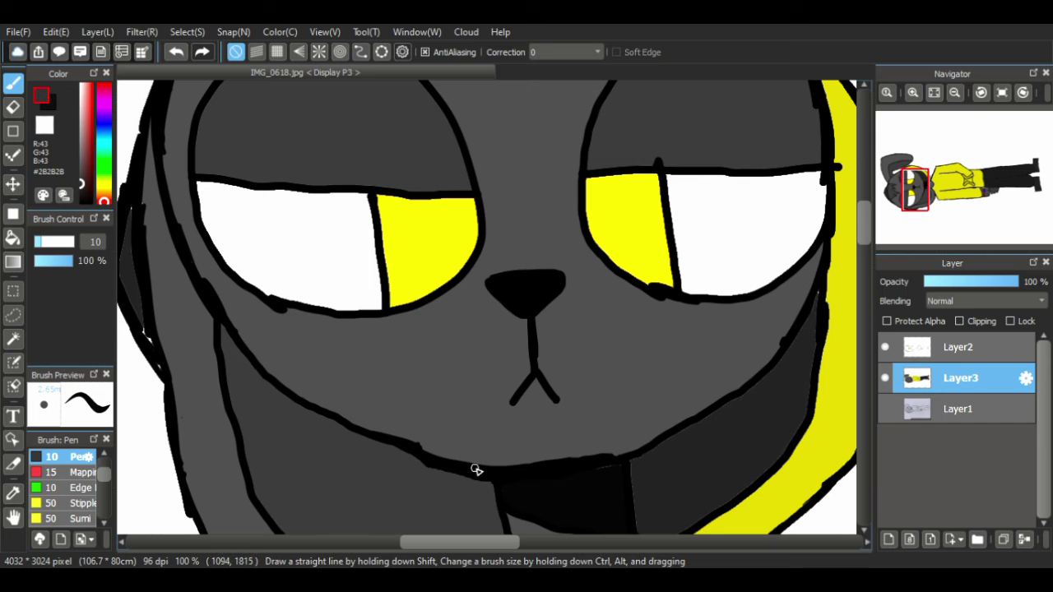
mouse_move(483, 470)
left_mouse_down()
mouse_move(394, 429)
mouse_move(409, 448)
mouse_move(432, 456)
mouse_move(373, 426)
left_mouse_up()
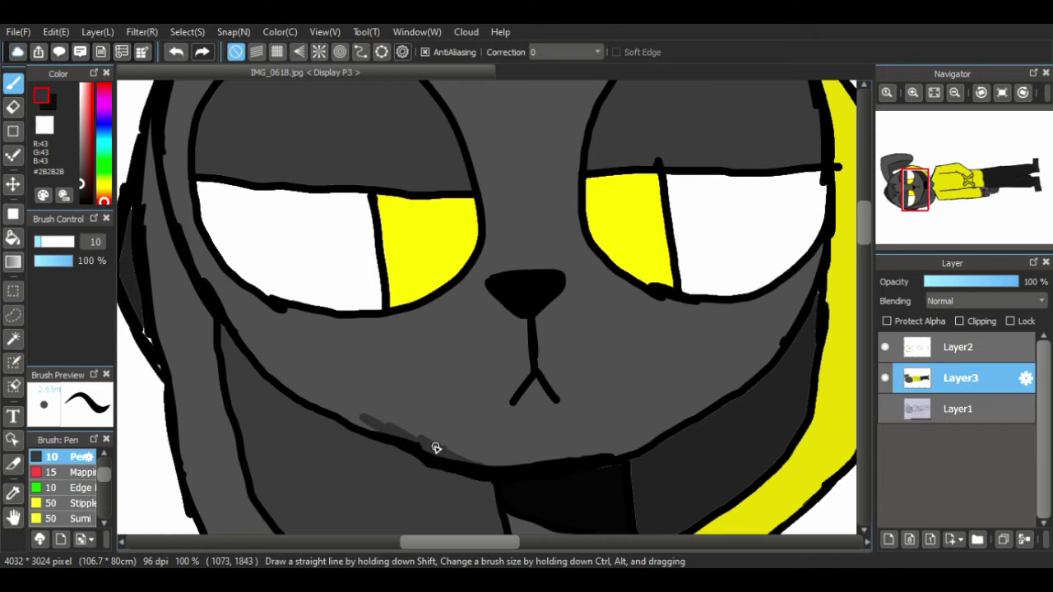
mouse_move(434, 444)
left_mouse_down()
mouse_move(313, 385)
mouse_move(303, 391)
mouse_move(336, 413)
mouse_move(319, 404)
mouse_move(283, 373)
left_mouse_up()
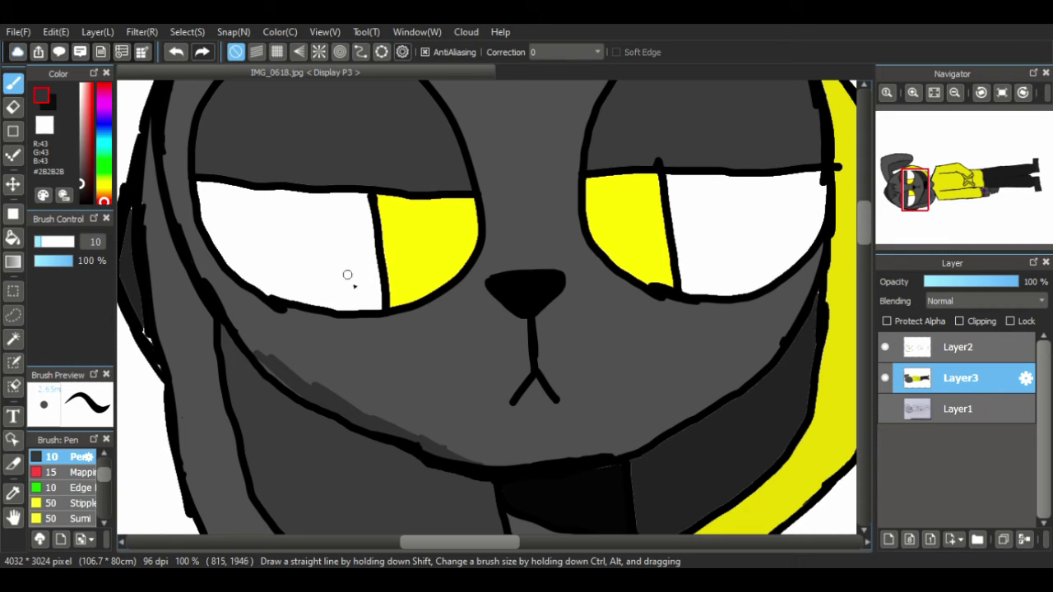
mouse_move(298, 385)
left_mouse_down()
mouse_move(243, 335)
mouse_move(241, 325)
mouse_move(271, 362)
mouse_move(206, 272)
mouse_move(234, 313)
mouse_move(215, 289)
mouse_move(177, 210)
mouse_move(198, 266)
mouse_move(166, 149)
mouse_move(173, 197)
mouse_move(170, 129)
left_mouse_up()
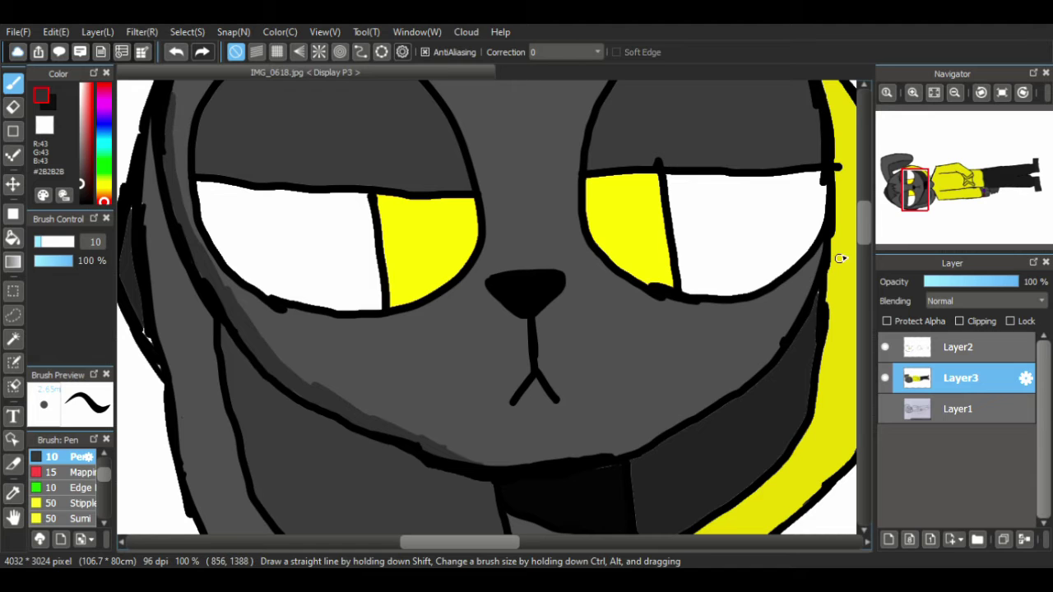
scroll(866, 213, "up", 3)
mouse_move(166, 259)
left_mouse_down()
mouse_move(211, 134)
mouse_move(197, 168)
left_mouse_up()
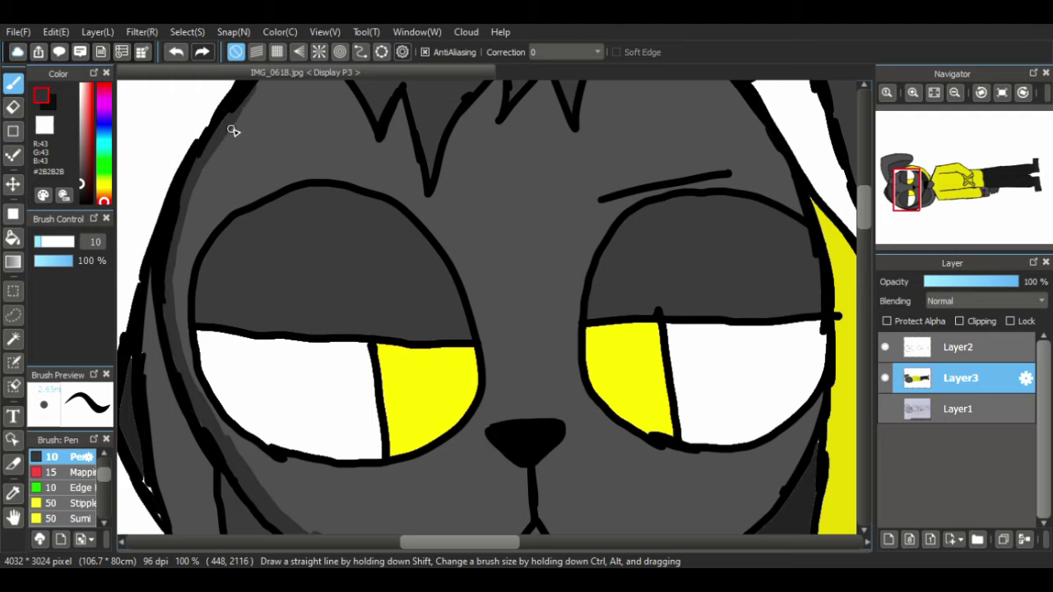
- Paint a #2B2B2B shadow on the forehead following the jagged lower edge and side of the hair fringe
scroll(865, 190, "up", 1)
scroll(865, 189, "up", 2)
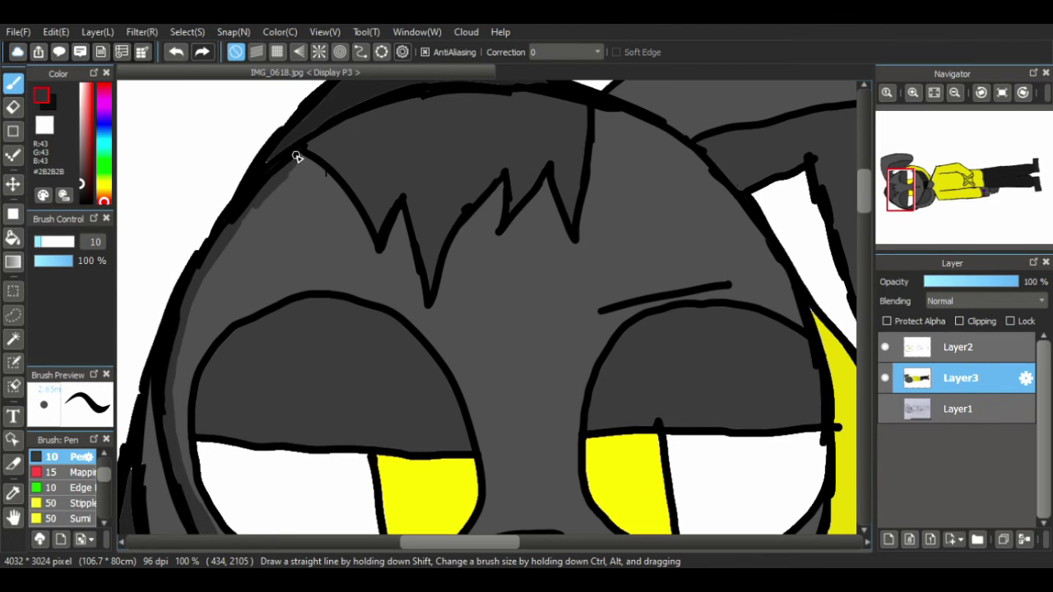
mouse_move(303, 156)
left_mouse_down()
mouse_move(351, 209)
mouse_move(324, 166)
mouse_move(360, 238)
mouse_move(356, 206)
mouse_move(374, 257)
mouse_move(364, 225)
mouse_move(383, 261)
mouse_move(402, 224)
mouse_move(388, 245)
mouse_move(399, 224)
mouse_move(402, 249)
mouse_move(383, 247)
mouse_move(406, 262)
mouse_move(407, 244)
mouse_move(413, 278)
left_mouse_up()
mouse_move(427, 319)
left_mouse_down()
mouse_move(453, 251)
mouse_move(488, 203)
mouse_move(499, 233)
mouse_move(515, 230)
left_mouse_up()
mouse_move(546, 178)
left_mouse_down()
mouse_move(569, 245)
mouse_move(535, 217)
mouse_move(516, 219)
mouse_move(534, 199)
mouse_move(565, 259)
mouse_move(561, 242)
mouse_move(575, 246)
mouse_move(586, 225)
mouse_move(582, 239)
mouse_move(598, 122)
mouse_move(596, 173)
left_mouse_up()
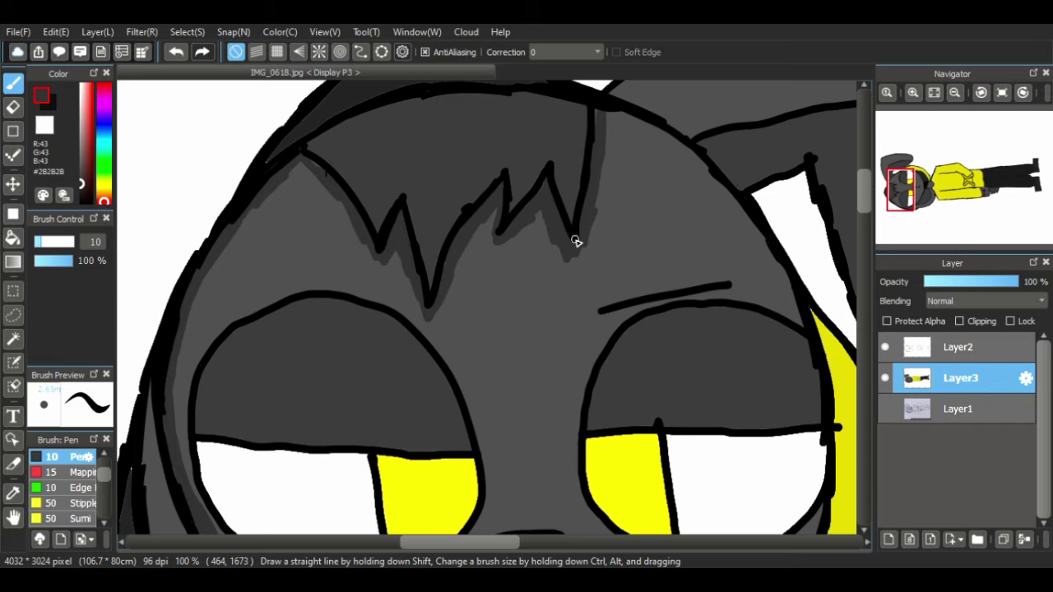
- Paint a #2B2B2B shadow on the raised ear where it meets the head and along its outer upper edge
scroll(866, 179, "up", 3)
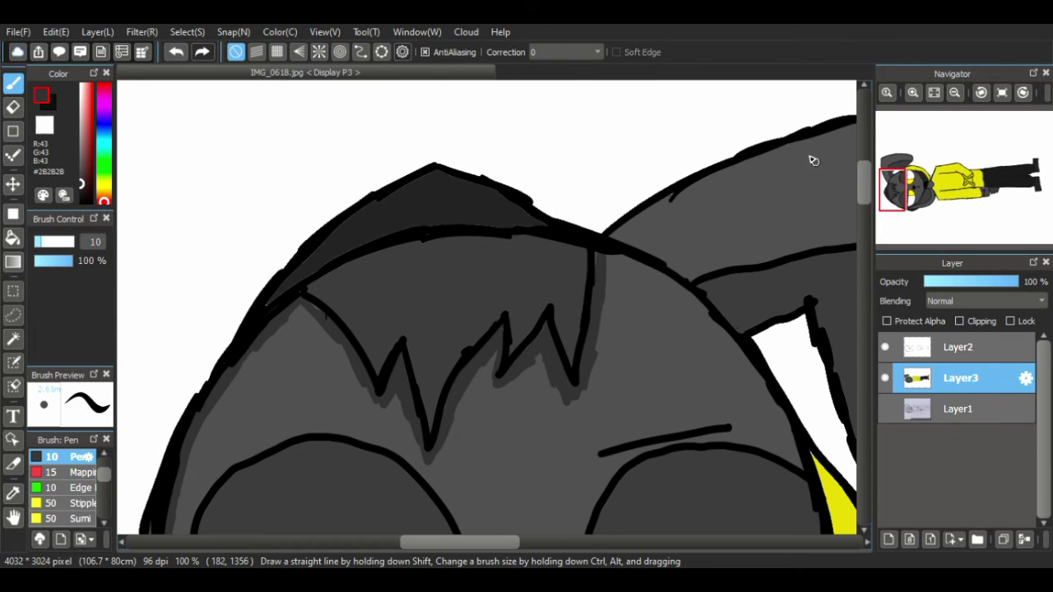
mouse_move(619, 237)
left_mouse_down()
mouse_move(682, 194)
mouse_move(675, 199)
mouse_move(738, 176)
left_mouse_up()
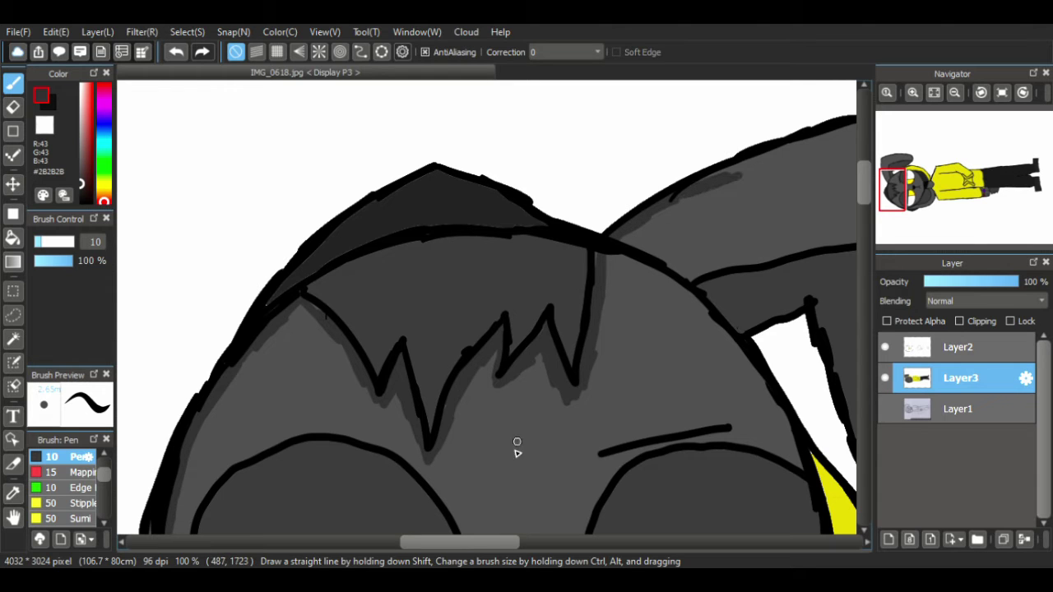
left_click_drag(514, 542, 537, 546)
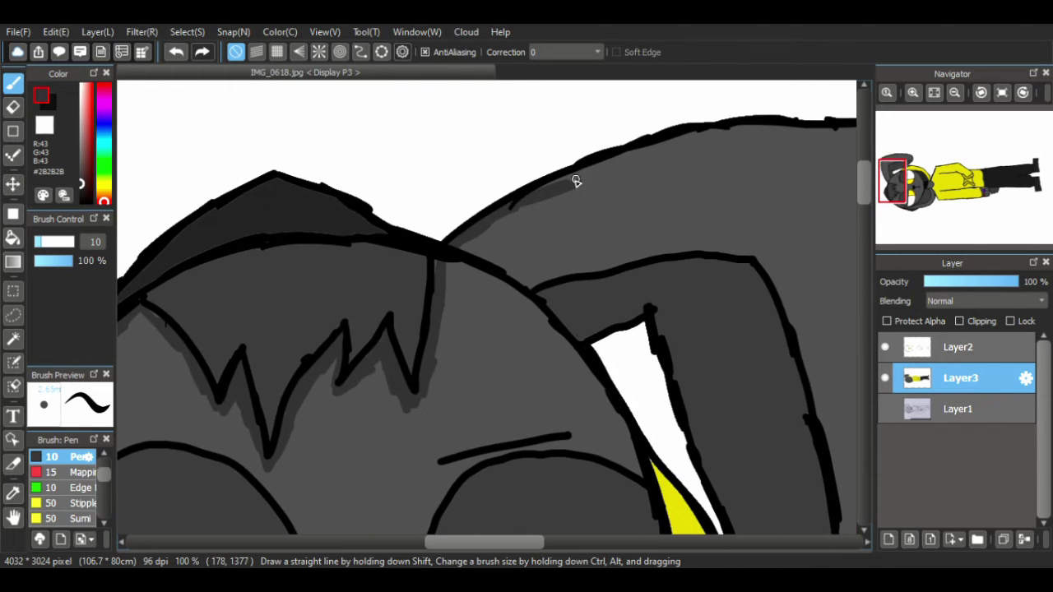
mouse_move(571, 176)
left_mouse_down()
mouse_move(601, 160)
mouse_move(569, 183)
left_mouse_up()
mouse_move(461, 248)
left_mouse_down()
mouse_move(515, 275)
mouse_move(473, 240)
mouse_move(536, 299)
mouse_move(484, 237)
left_mouse_up()
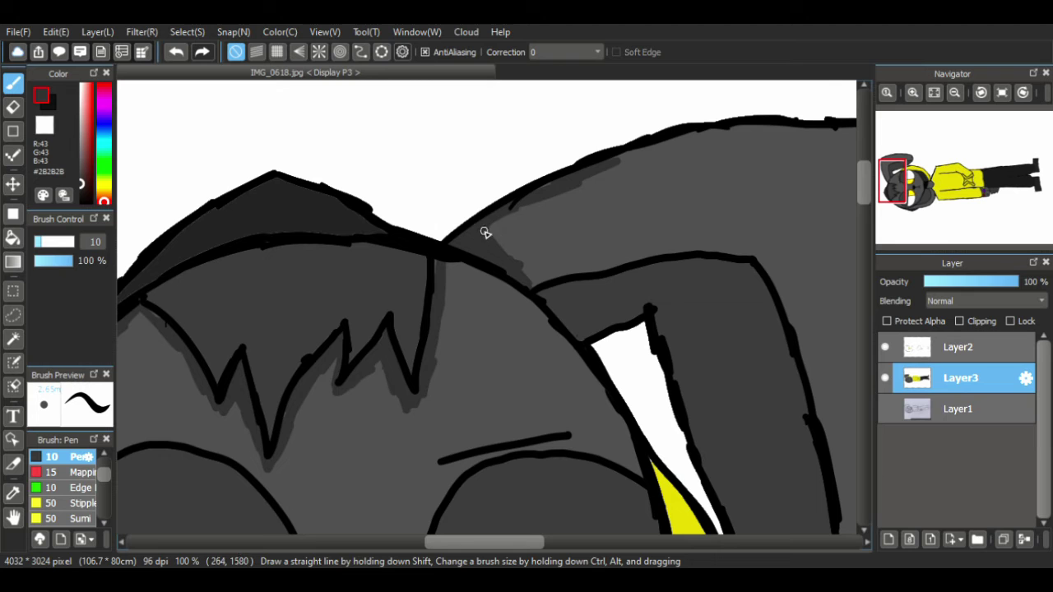
mouse_move(518, 197)
left_mouse_down()
mouse_move(562, 190)
mouse_move(636, 158)
mouse_move(605, 161)
mouse_move(682, 138)
left_mouse_up()
mouse_move(508, 548)
left_mouse_down()
mouse_move(540, 550)
mouse_move(517, 549)
left_mouse_up()
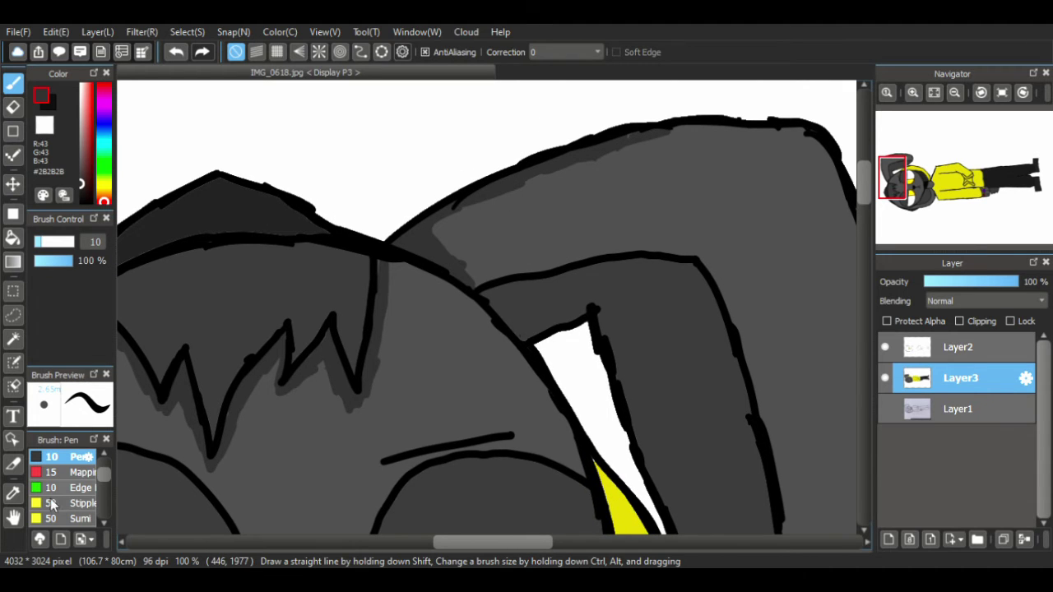
- Paint a #2B2B2B shadow on the upper outer edge of the lowered ear and touch up the tuft beside it with #1E1E1E
left_click(13, 516)
left_click_drag(463, 392, 620, 253)
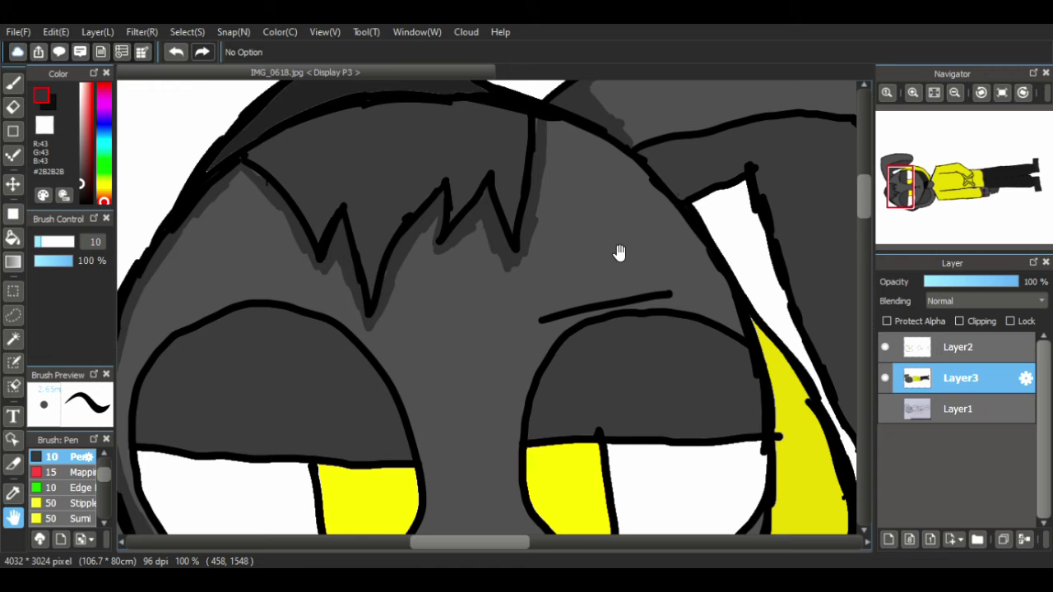
left_click_drag(209, 416, 503, 191)
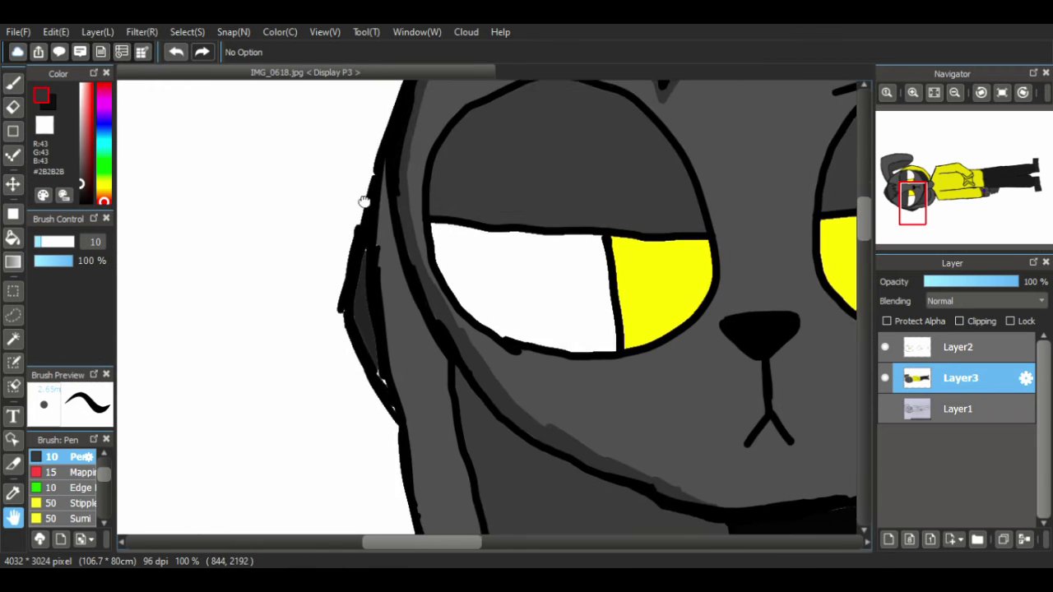
mouse_move(399, 370)
left_mouse_down()
mouse_move(320, 250)
mouse_move(210, 165)
mouse_move(263, 282)
left_mouse_up()
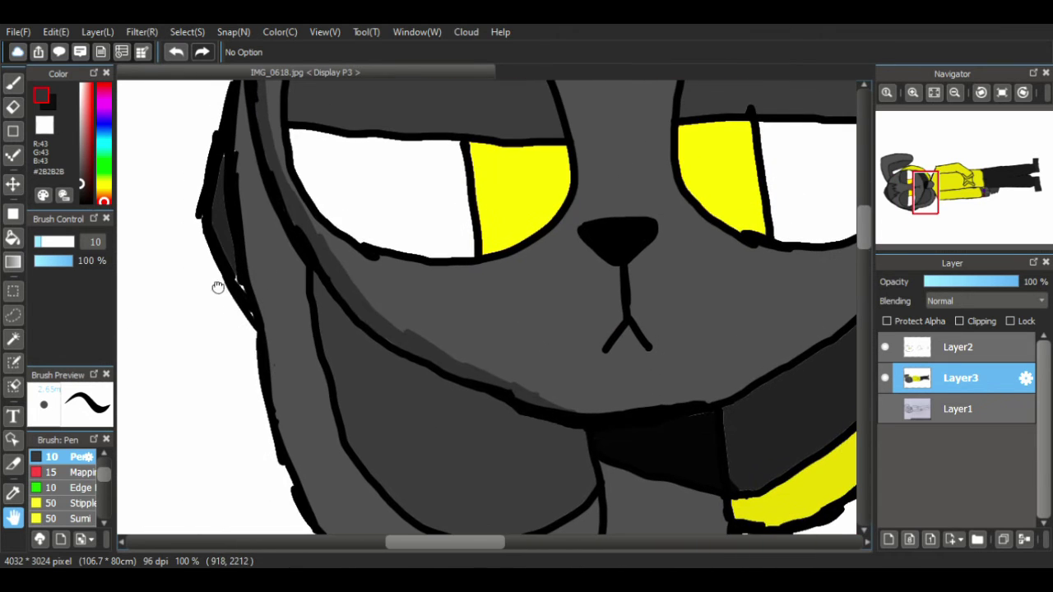
left_click(13, 83)
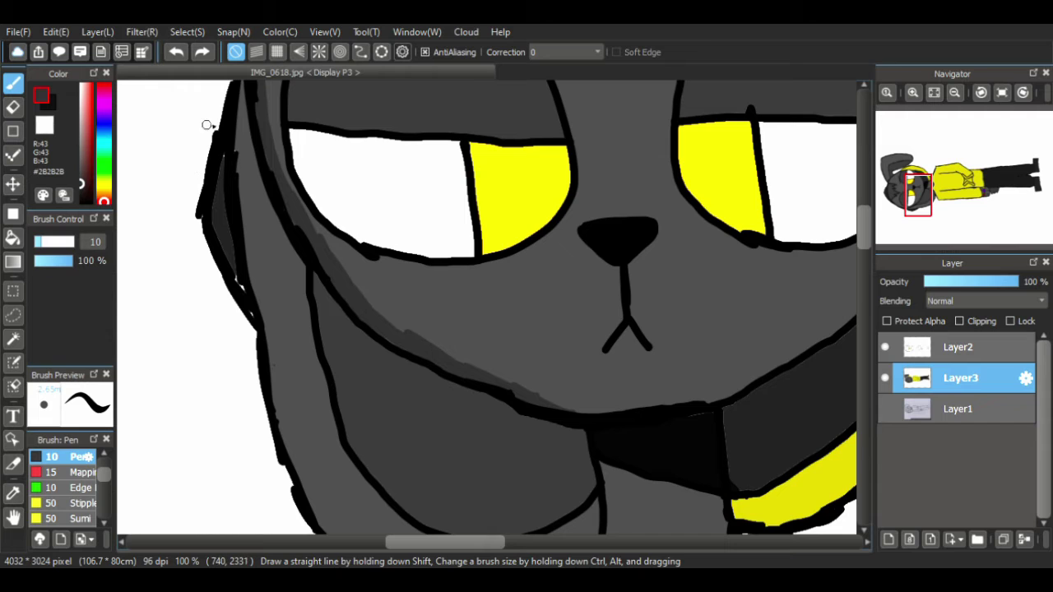
mouse_move(247, 85)
left_mouse_down()
mouse_move(230, 175)
mouse_move(240, 177)
mouse_move(246, 331)
left_mouse_up()
right_click(217, 222)
mouse_move(233, 279)
left_mouse_down()
mouse_move(242, 295)
mouse_move(218, 219)
mouse_move(228, 152)
left_mouse_up()
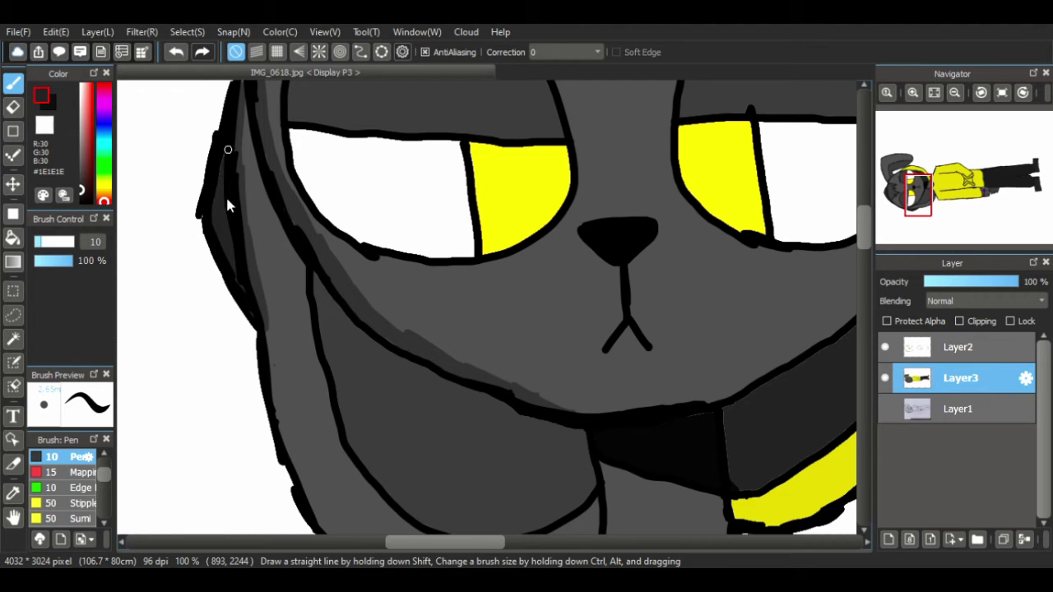
left_click(239, 238, "alt")
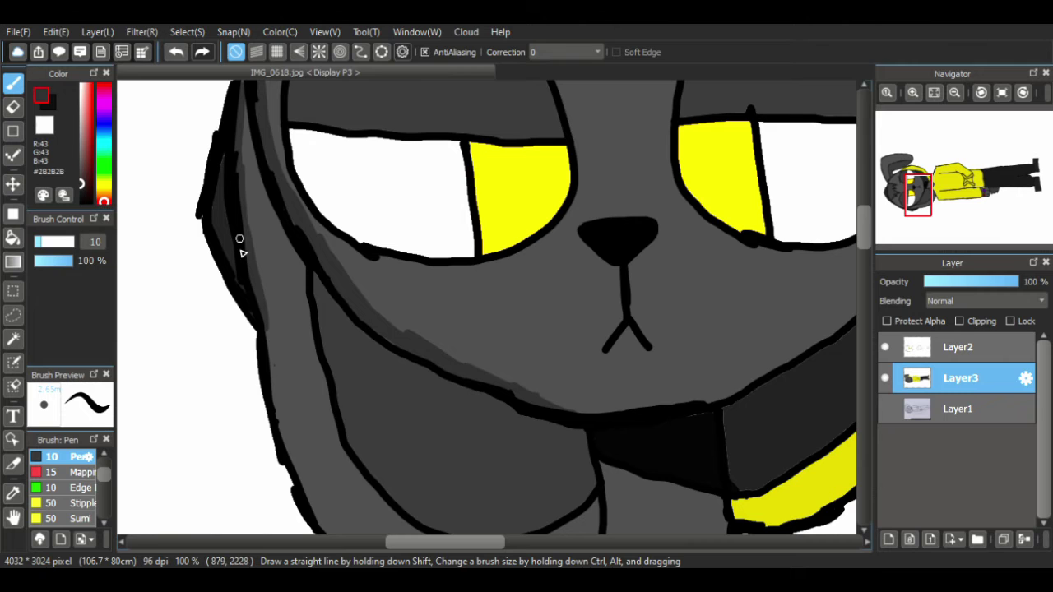
- Extend the #2B2B2B shadow along the lowered ear's outer edge down to its tip above the shoulder
scroll(864, 236, "down", 1)
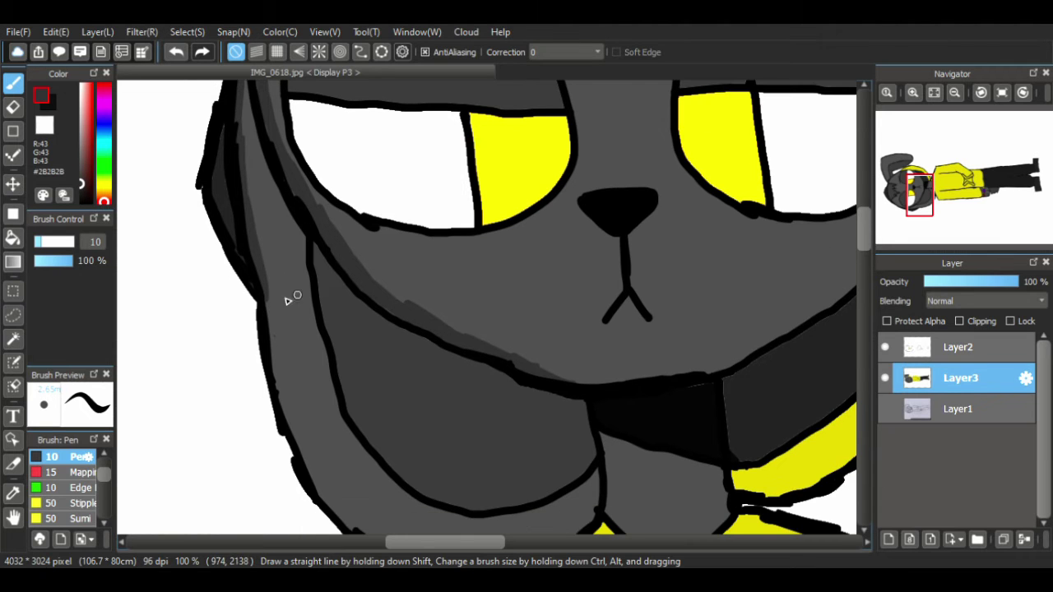
left_click_drag(267, 284, 306, 451)
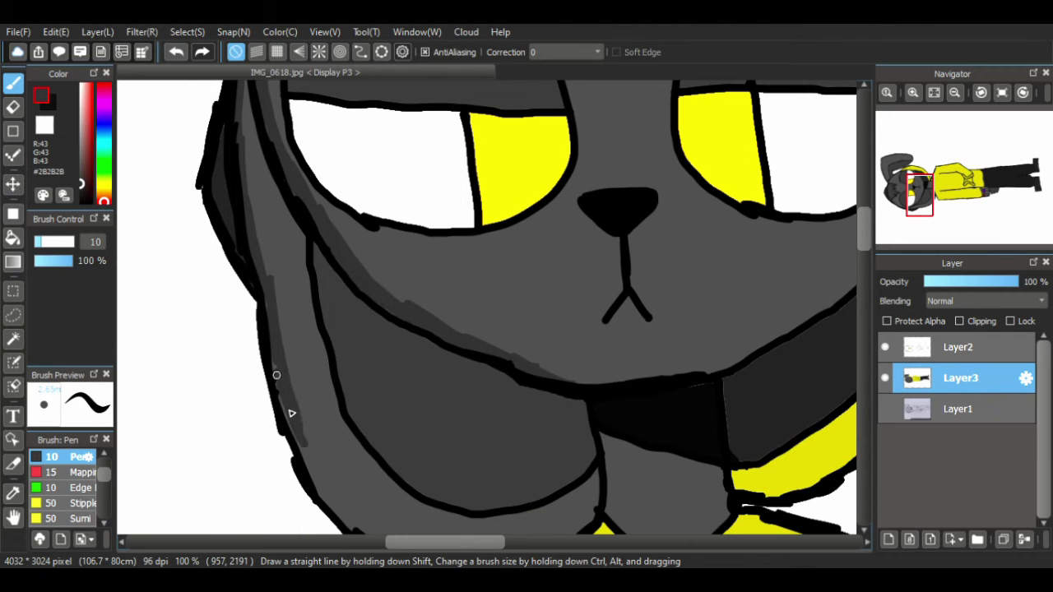
mouse_move(276, 375)
left_mouse_down()
mouse_move(313, 469)
mouse_move(271, 338)
mouse_move(309, 457)
left_mouse_up()
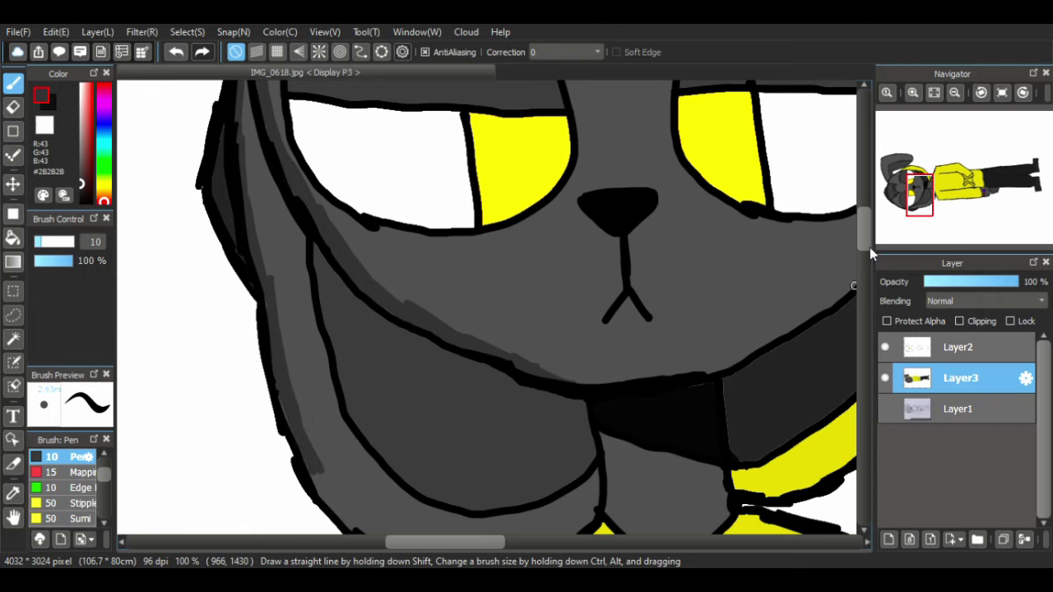
scroll(868, 251, "down", 5)
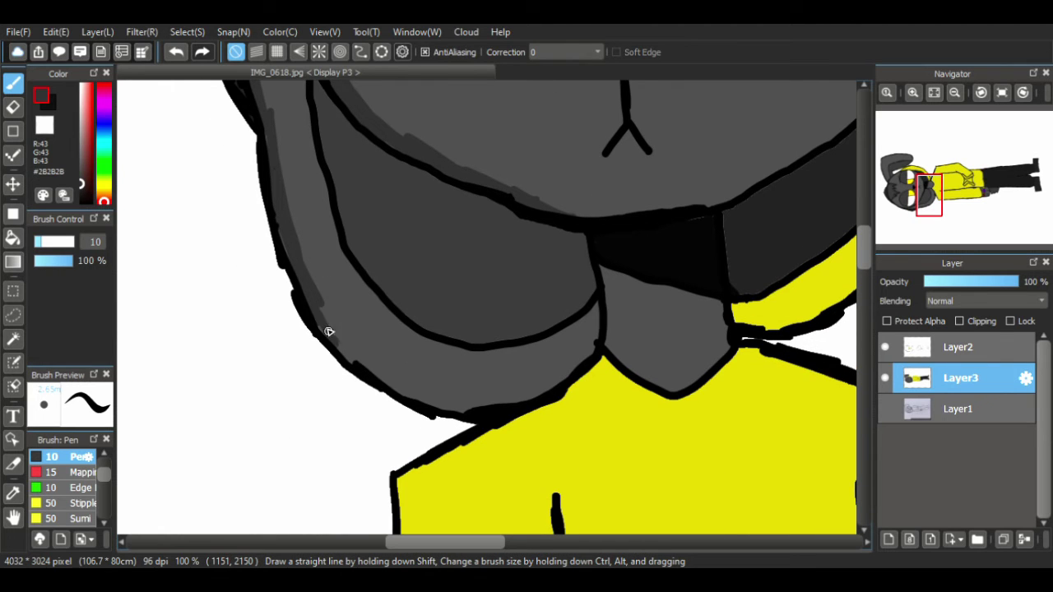
mouse_move(328, 331)
left_mouse_down()
mouse_move(322, 324)
mouse_move(418, 400)
mouse_move(350, 364)
mouse_move(339, 329)
left_mouse_up()
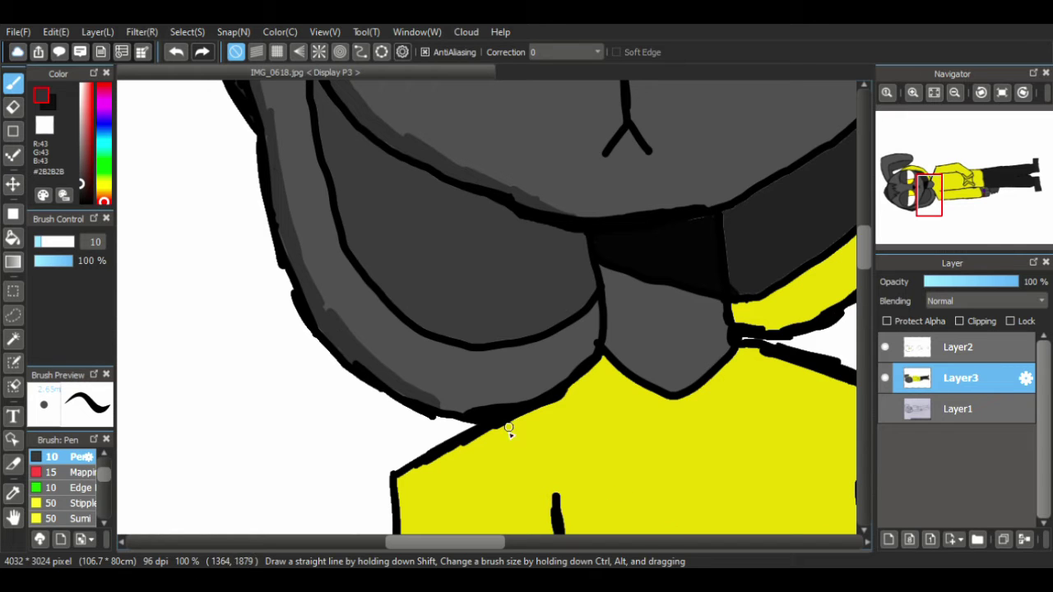
mouse_move(431, 406)
left_mouse_down()
mouse_move(481, 420)
mouse_move(467, 409)
left_mouse_up()
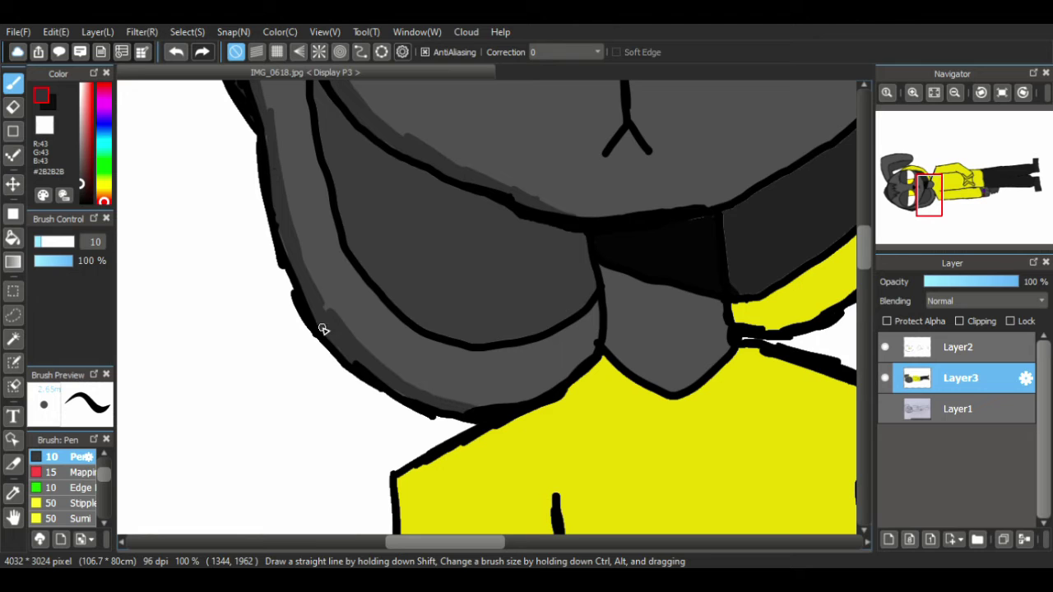
- Paint a #272727 shadow along the outer curve of the lowered ear's inner area and a #2B2B2B shadow on the adjacent side of the neck
right_click(369, 267)
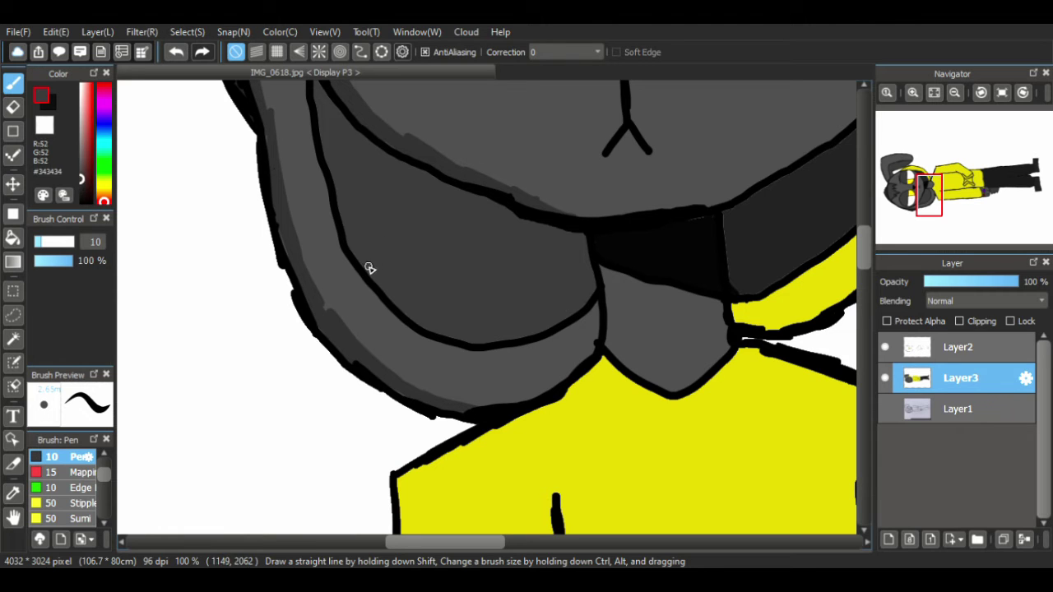
left_click(86, 185)
mouse_move(480, 341)
left_mouse_down()
mouse_move(407, 310)
mouse_move(359, 247)
mouse_move(316, 85)
mouse_move(324, 136)
mouse_move(400, 271)
mouse_move(432, 300)
left_mouse_up()
mouse_move(372, 247)
left_mouse_down()
mouse_move(438, 311)
mouse_move(369, 257)
mouse_move(397, 286)
mouse_move(468, 333)
left_mouse_up()
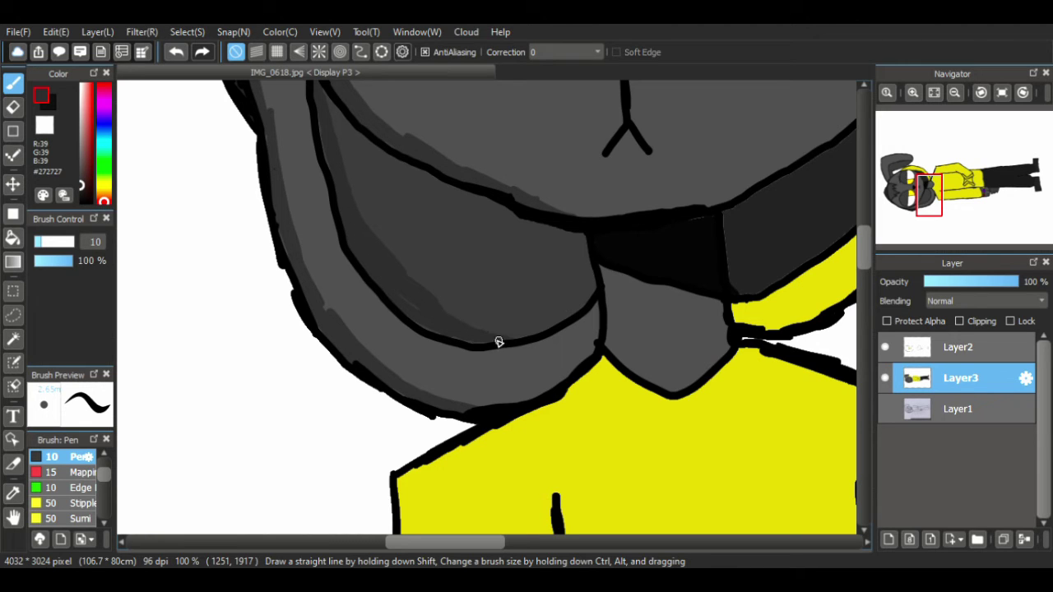
right_click(412, 402)
mouse_move(609, 347)
left_mouse_down()
mouse_move(615, 303)
mouse_move(601, 271)
mouse_move(614, 346)
left_mouse_up()
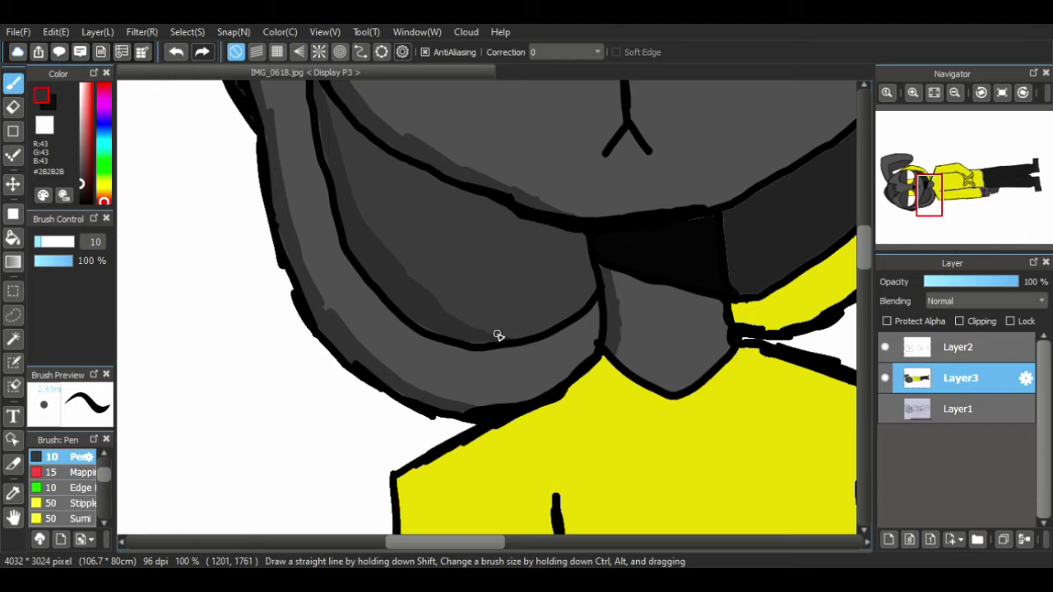
- Paint a #272727 shadow on the raised ear's inner area where it meets the head, using the tone of the other inner ear's shadow
left_click(448, 321, "alt")
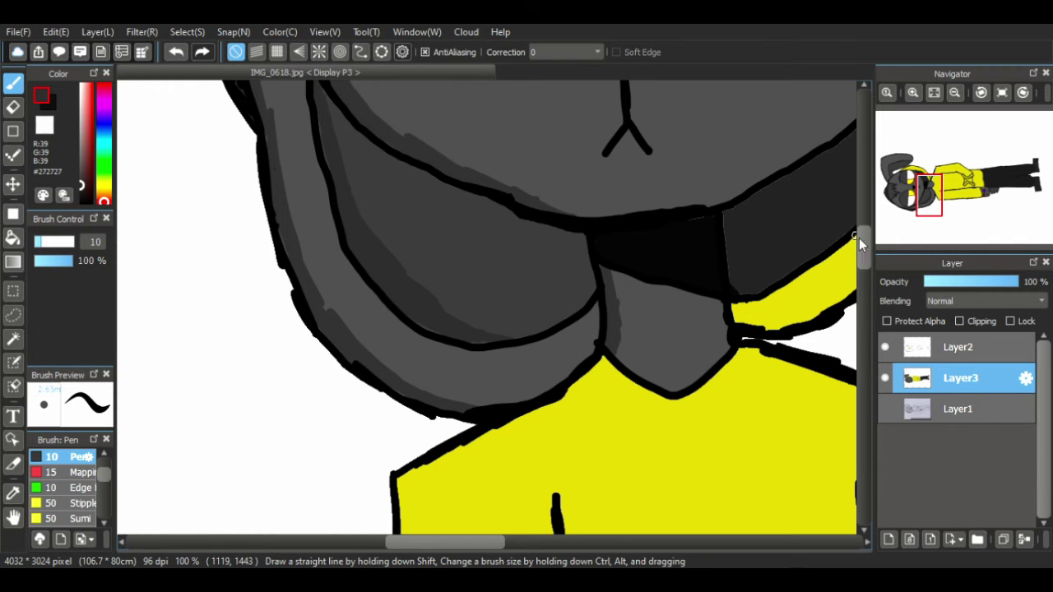
left_click_drag(861, 245, 849, 201)
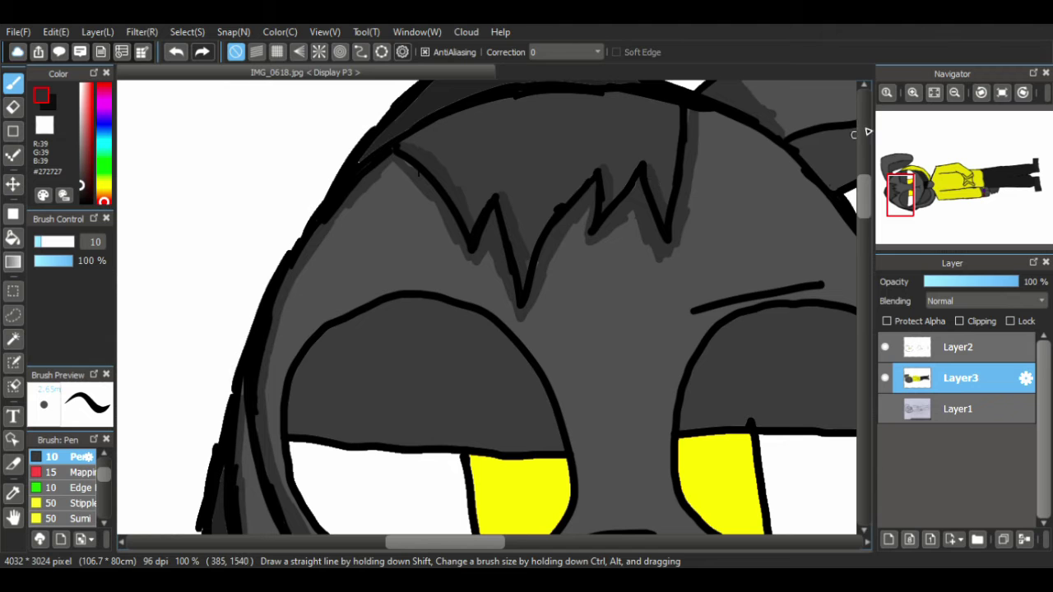
left_click(13, 516)
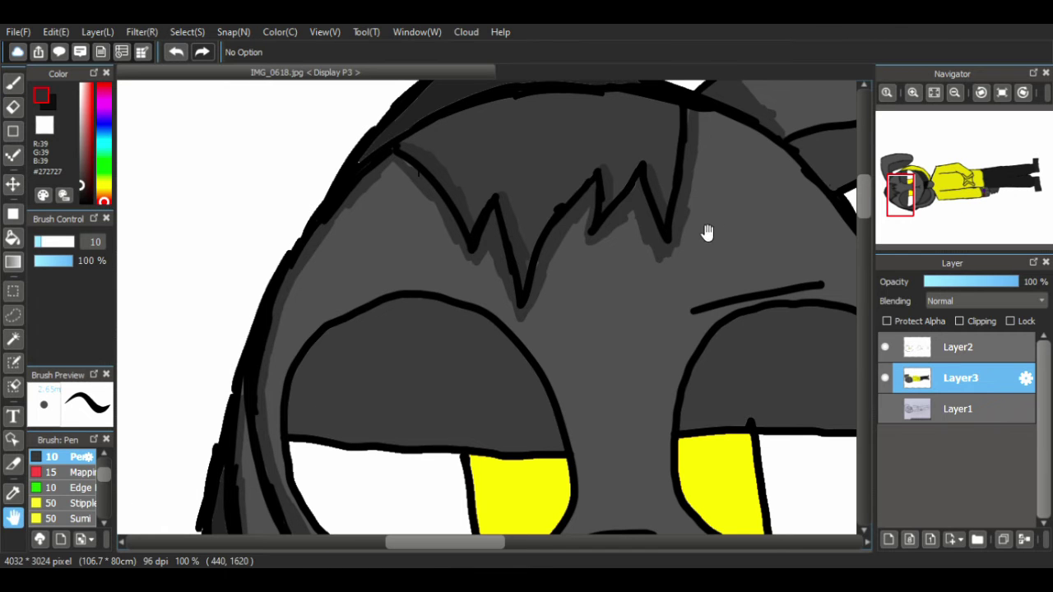
left_click_drag(707, 232, 463, 289)
left_click_drag(670, 510, 456, 134)
left_click_drag(456, 270, 532, 510)
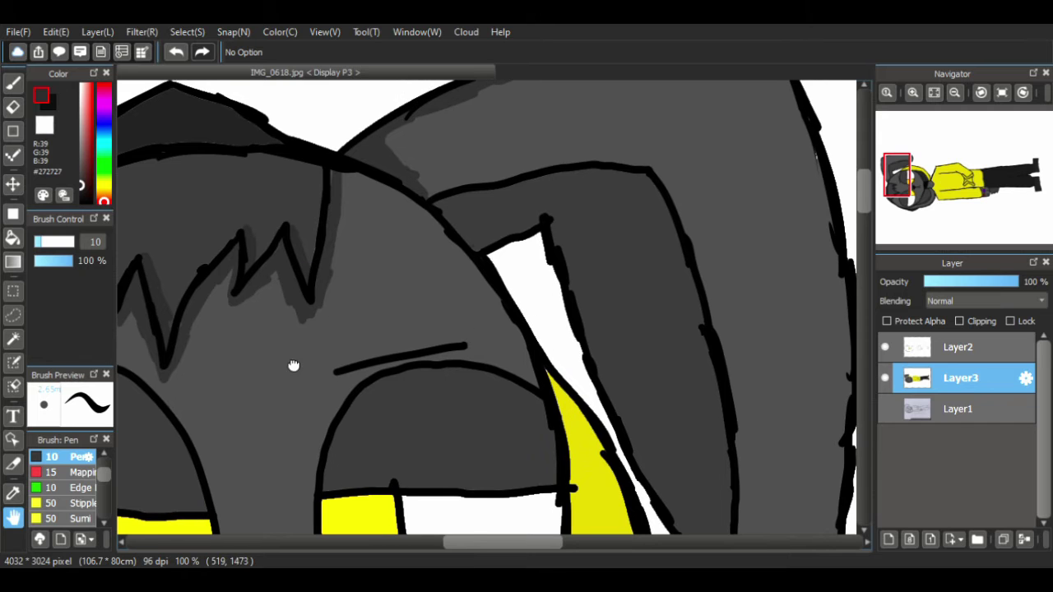
left_click_drag(293, 365, 115, 371)
left_click(13, 82)
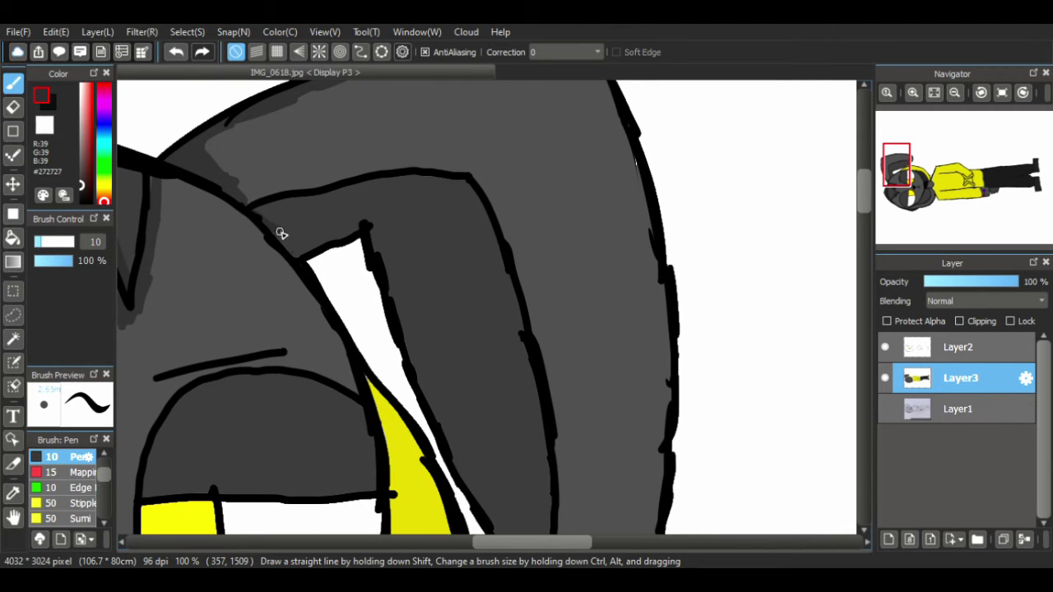
left_click_drag(253, 211, 292, 249)
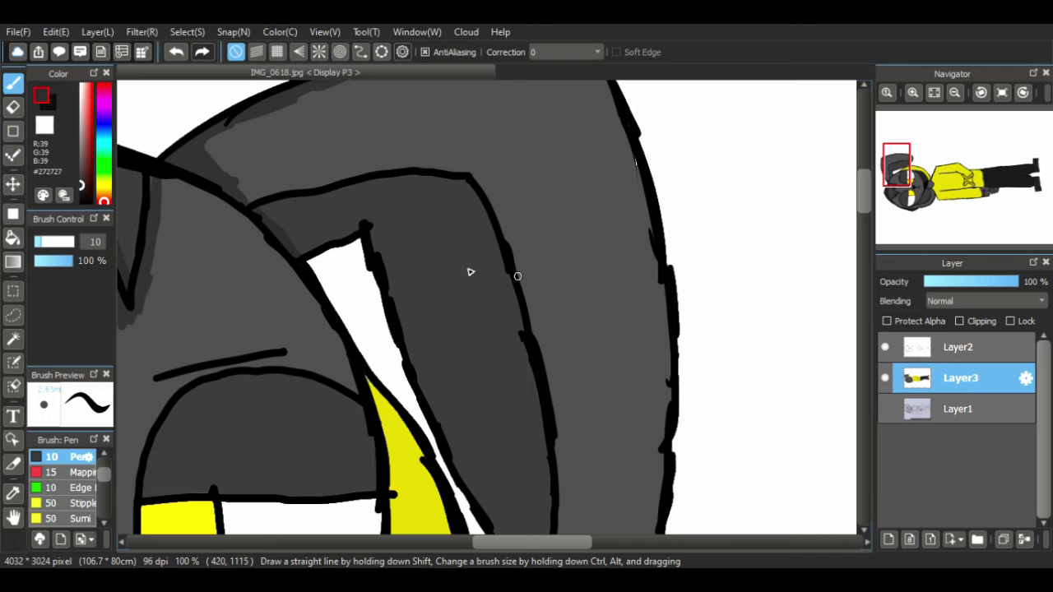
- Shade the raised ear's inner area with #272727 along the edge facing the head, and its rounded tip with #2B2B2B
mouse_move(384, 236)
left_mouse_down()
mouse_move(388, 281)
mouse_move(373, 229)
mouse_move(454, 442)
left_mouse_up()
scroll(852, 212, "down", 3)
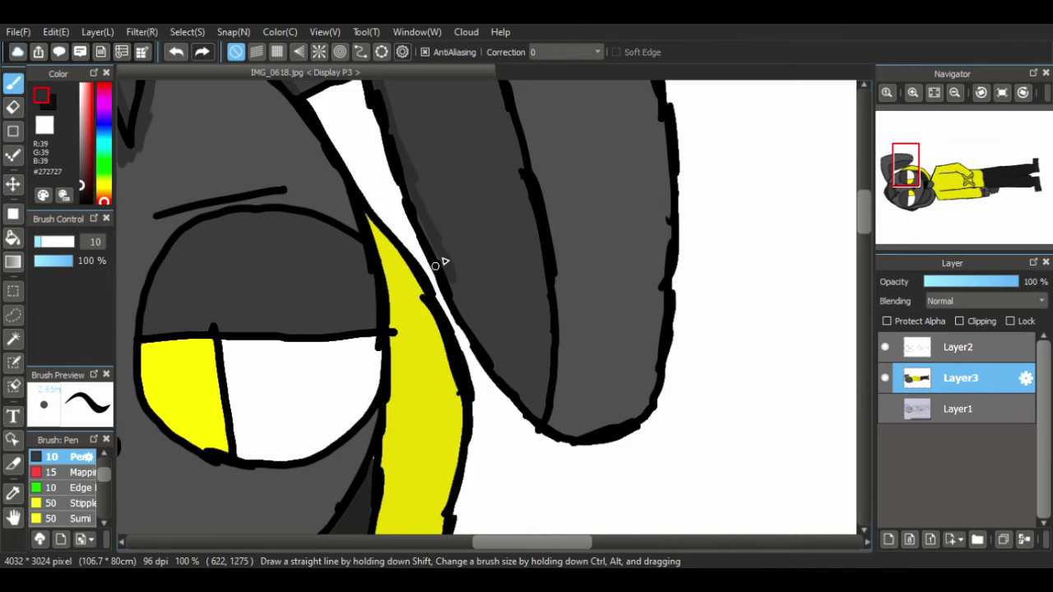
left_click_drag(445, 265, 467, 309)
mouse_move(437, 255)
left_mouse_down()
mouse_move(501, 359)
mouse_move(470, 321)
mouse_move(486, 351)
left_mouse_up()
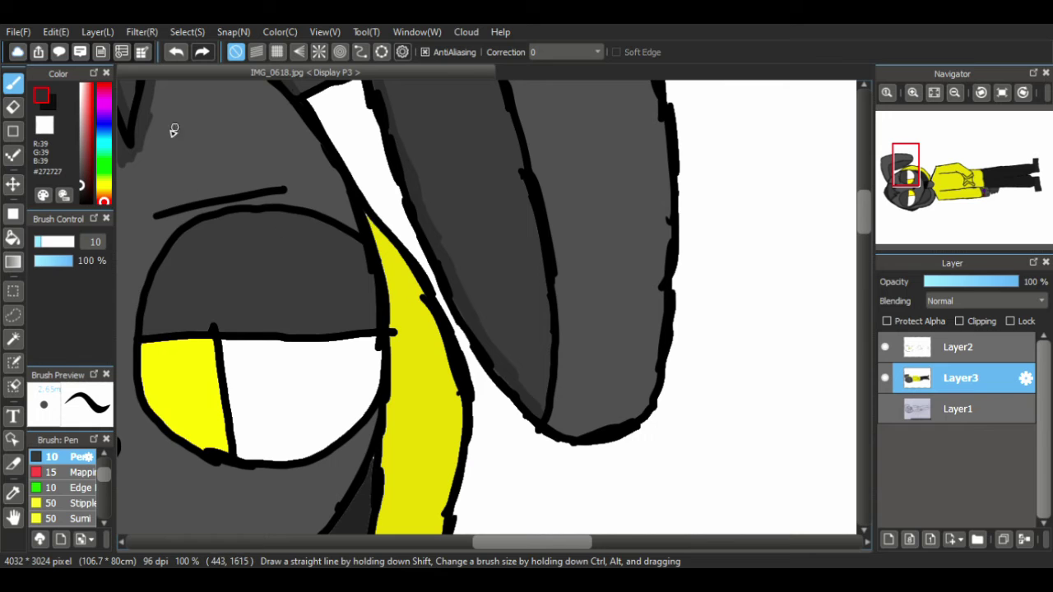
left_click(148, 136, "alt")
left_click_drag(546, 423, 585, 439)
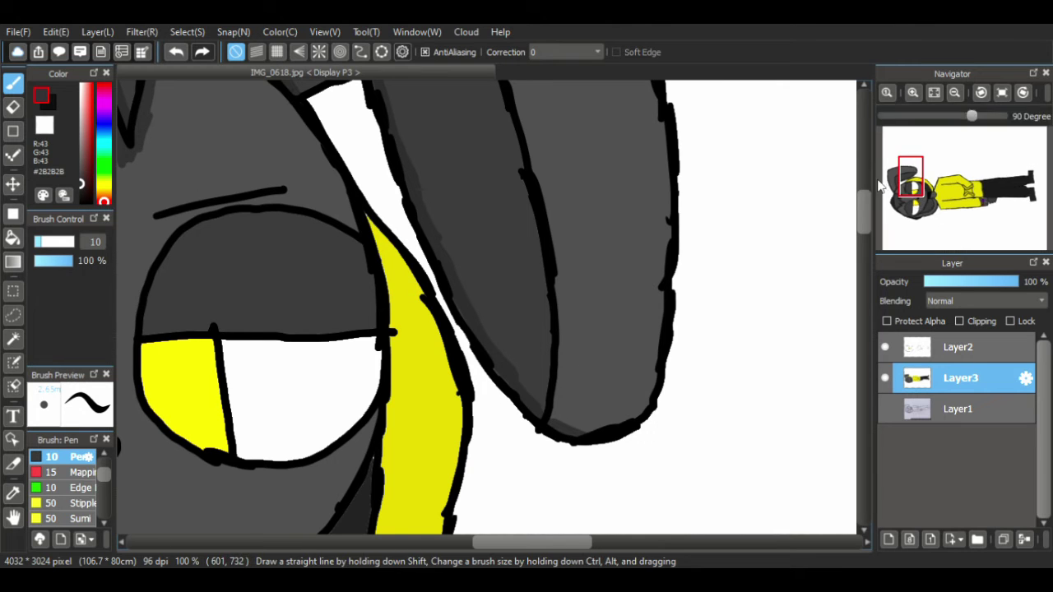
- Paint a #2B2B2B shadow along the outer edge of the hand and wrist wearing the bracelet
left_click_drag(864, 216, 866, 348)
left_click(13, 517)
mouse_move(240, 373)
left_mouse_down()
mouse_move(452, 439)
mouse_move(321, 496)
mouse_move(350, 186)
mouse_move(309, 286)
mouse_move(355, 167)
mouse_move(412, 140)
left_mouse_up()
left_click(13, 87)
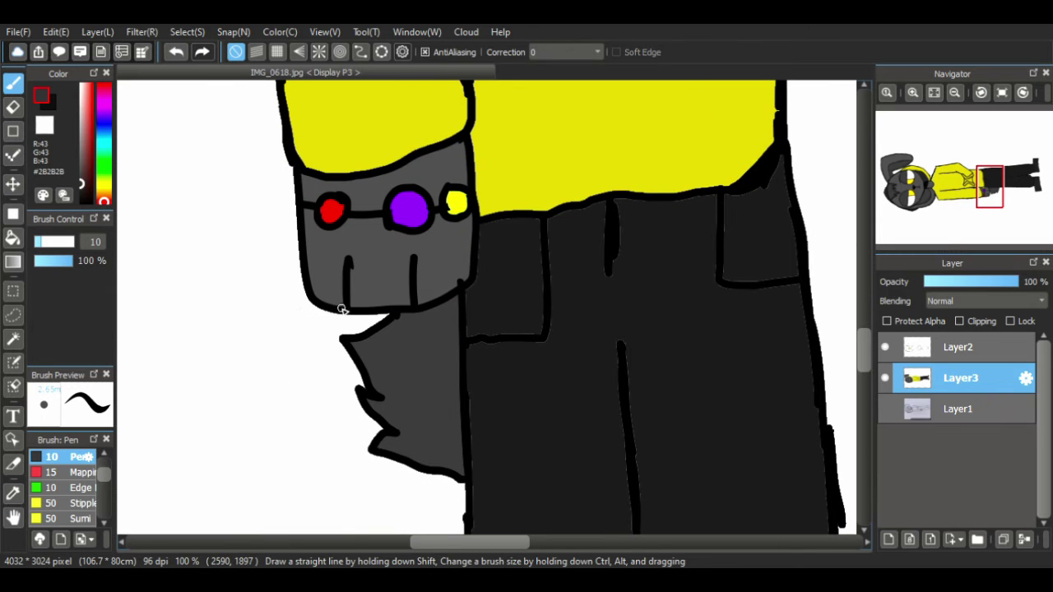
mouse_move(342, 310)
left_mouse_down()
mouse_move(306, 264)
mouse_move(344, 305)
mouse_move(308, 241)
mouse_move(313, 262)
mouse_move(305, 196)
left_mouse_up()
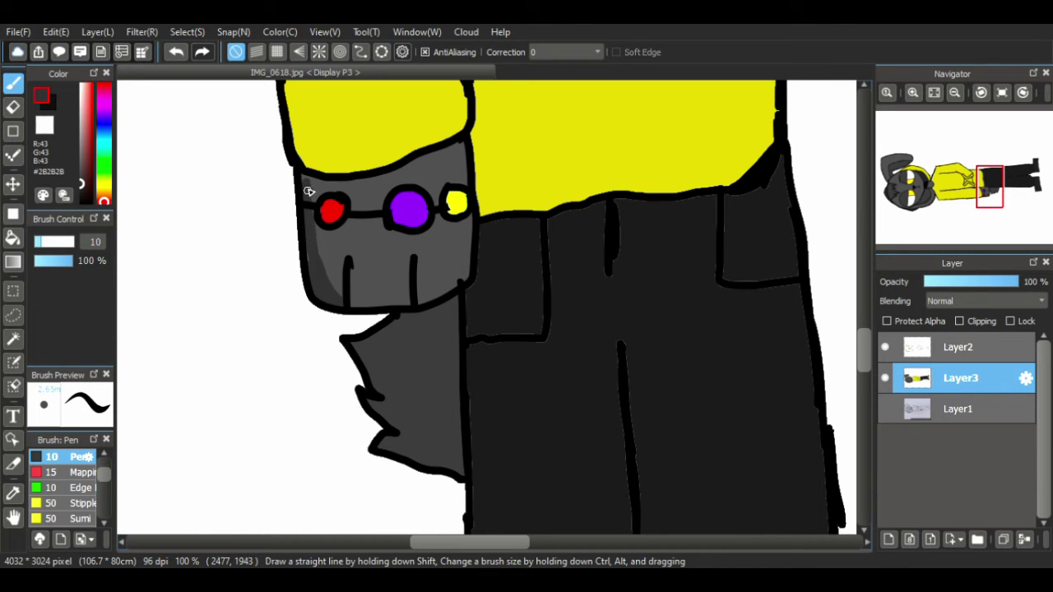
- Paint a #272727 shadow along the jagged outer edge of the tail below the hand
left_click_drag(867, 352, 891, 377)
left_click_drag(459, 279, 413, 265)
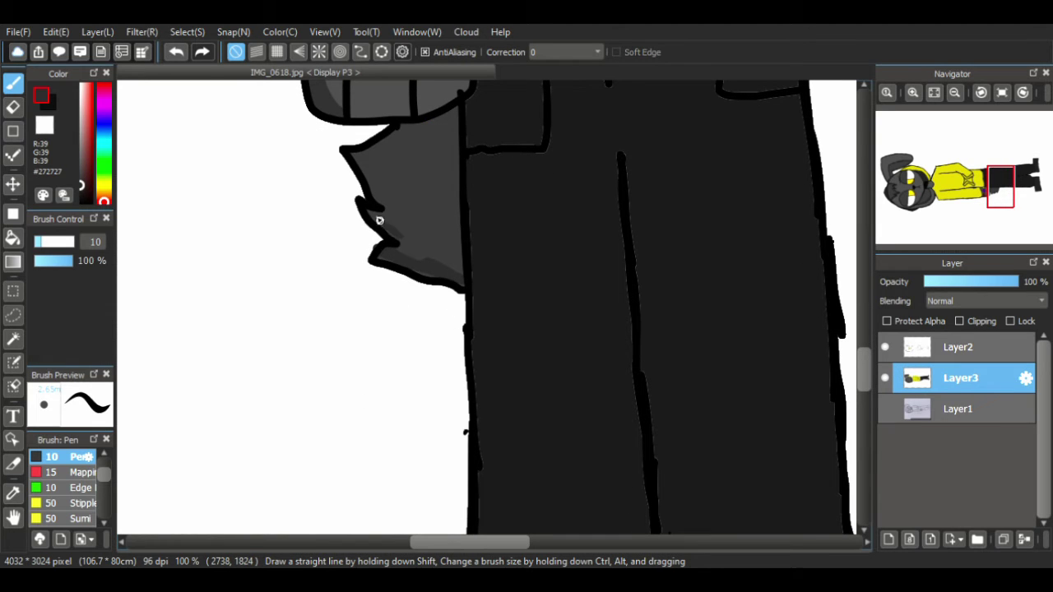
mouse_move(374, 215)
left_mouse_down()
mouse_move(365, 170)
mouse_move(376, 134)
mouse_move(401, 127)
left_mouse_up()
left_click_drag(370, 161, 383, 194)
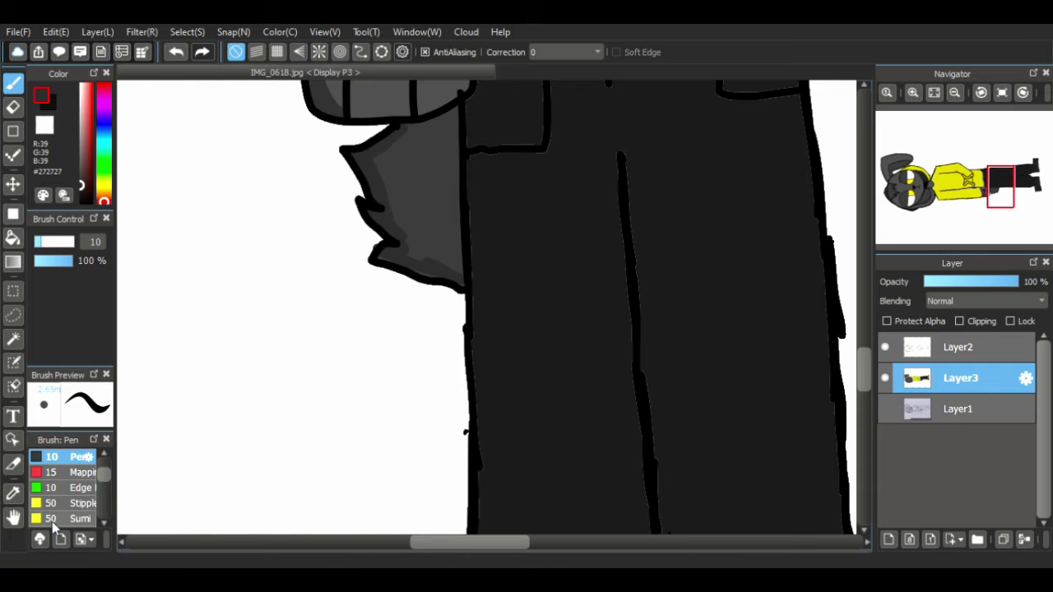
- Sample the red of the bracelet's red bead, darken the brush colour to #C21600, and make Layer2 active
left_click(14, 517)
left_click_drag(411, 164, 336, 469)
left_click_drag(368, 225, 400, 458)
left_click_drag(349, 251, 375, 174)
left_click_drag(351, 355, 461, 118)
left_click_drag(306, 366, 320, 277)
right_click(365, 254)
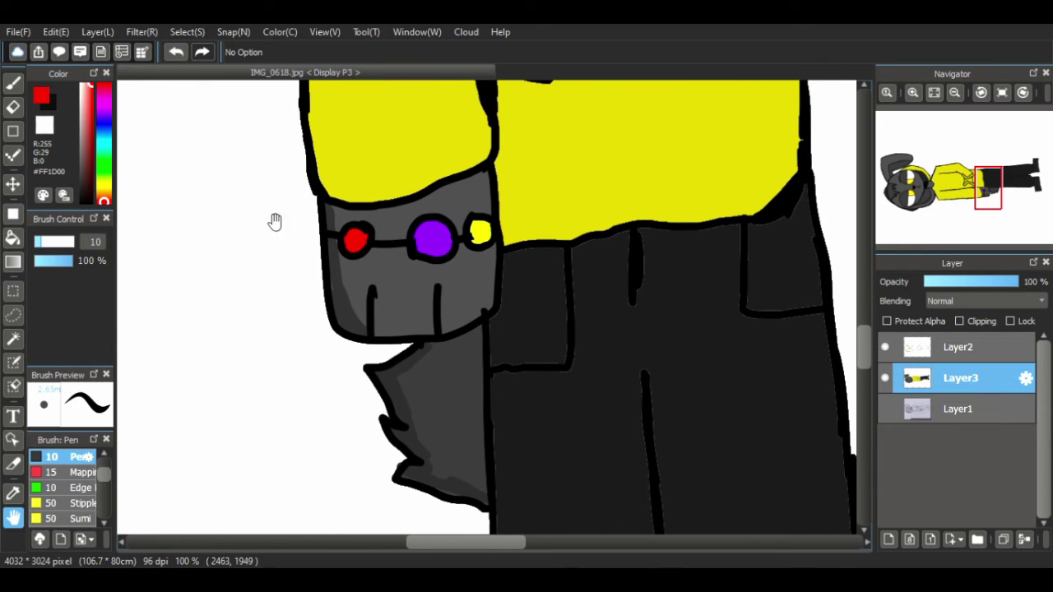
left_click_drag(88, 87, 90, 95)
left_click(15, 85)
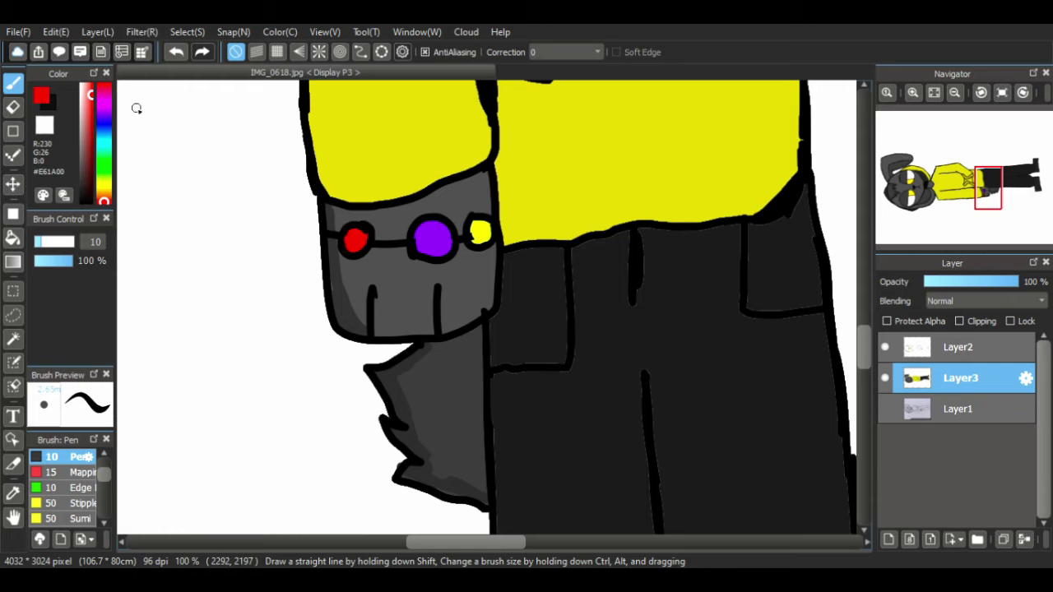
left_click_drag(89, 103, 91, 112)
left_click(958, 346)
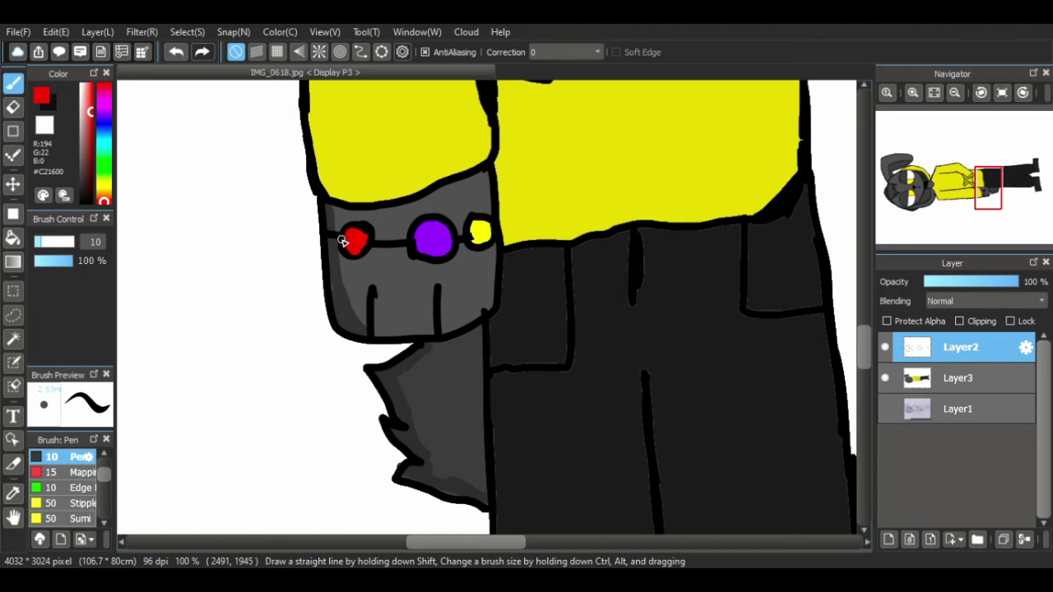
- Touch up the outline around the bracelet's red bead in black #000000 on Layer2
left_click(345, 248, "alt")
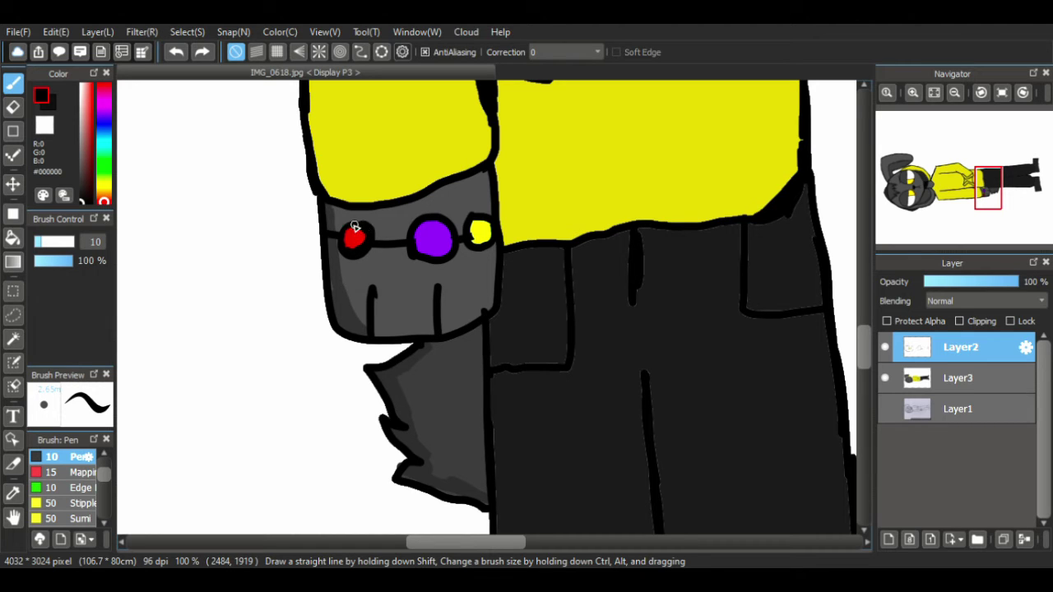
left_click_drag(346, 250, 354, 252)
key("ctrl+z")
left_click_drag(357, 255, 337, 242)
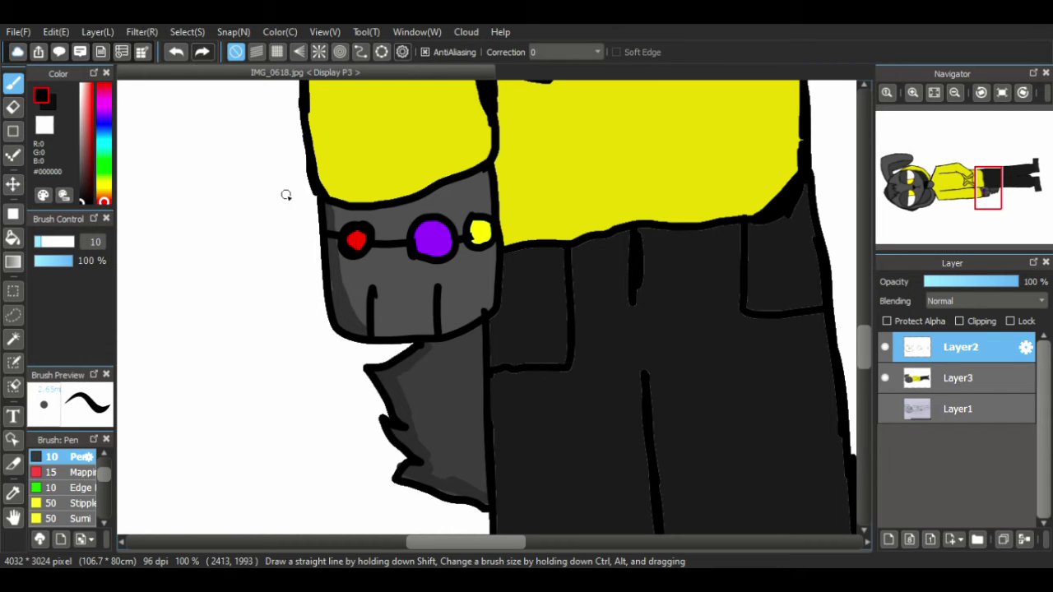
key("ctrl+z")
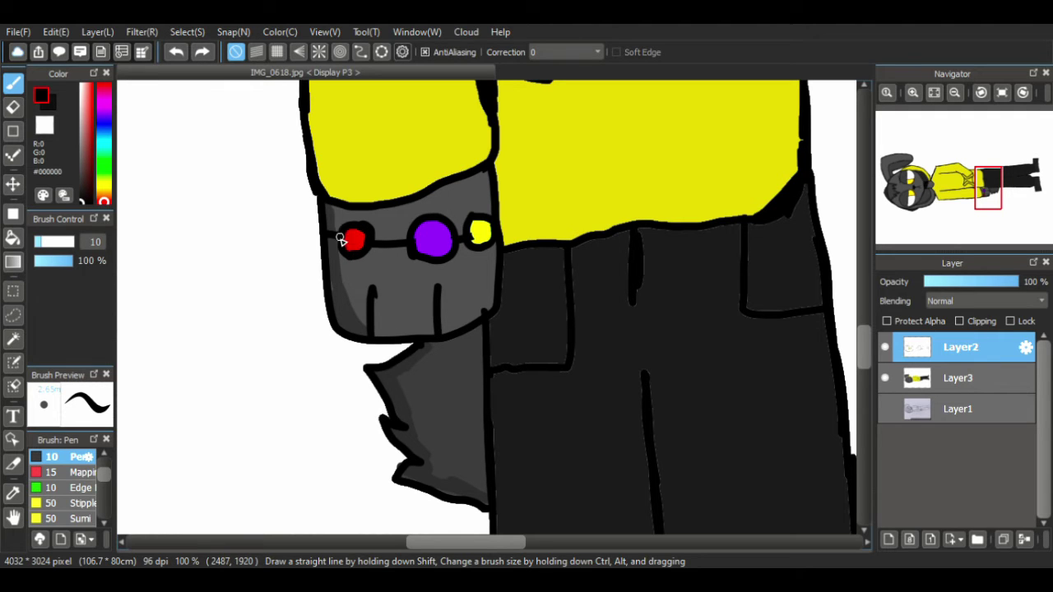
left_click_drag(347, 255, 359, 263)
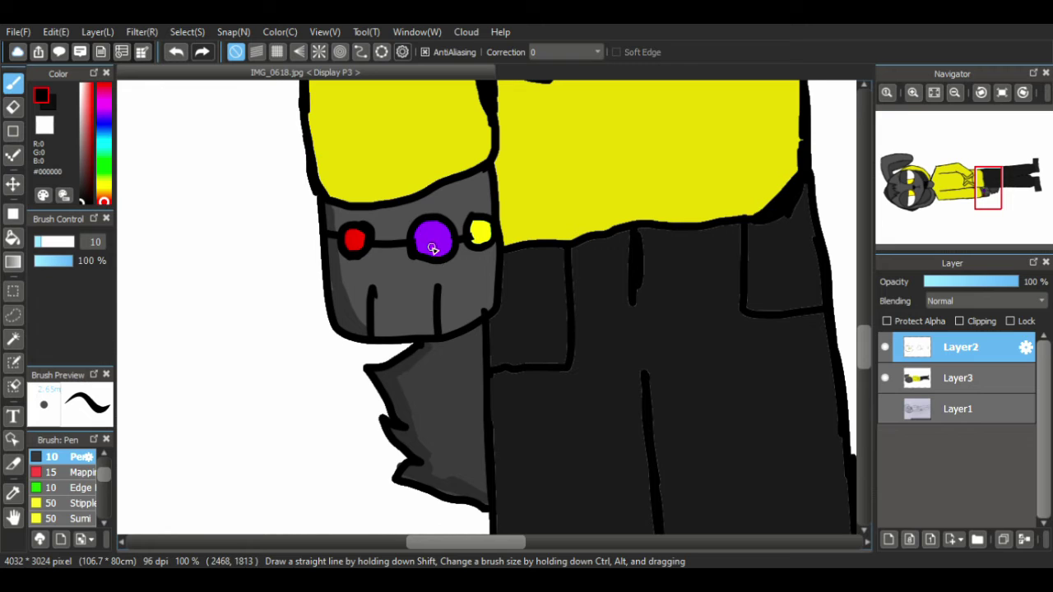
- Shade the bracelet's purple bead with a darker tone of its own colour and the yellow bead with #C5DC00
left_click(417, 237, "alt")
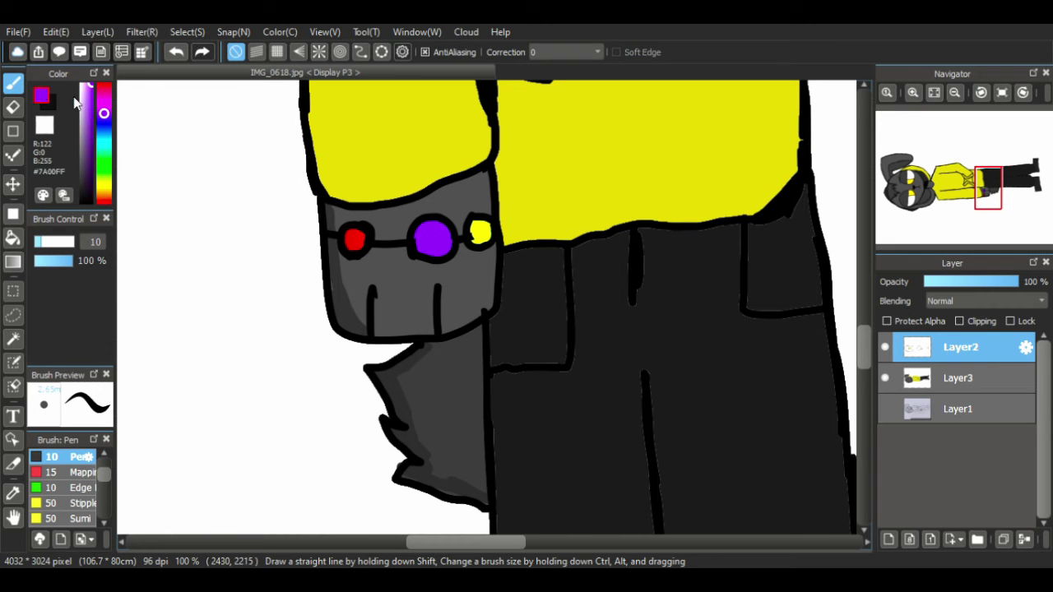
left_click_drag(88, 87, 92, 101)
left_click(481, 237, "alt")
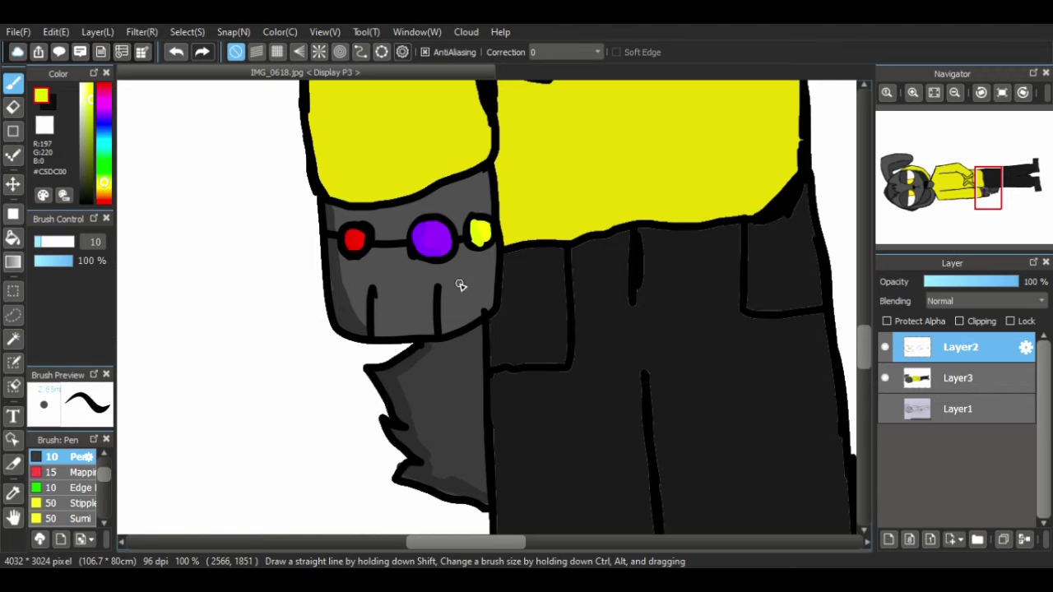
- Clean up the area beneath the yellow bead with the hand's #454545 grey and restore its outline in black
left_click(497, 295, "alt")
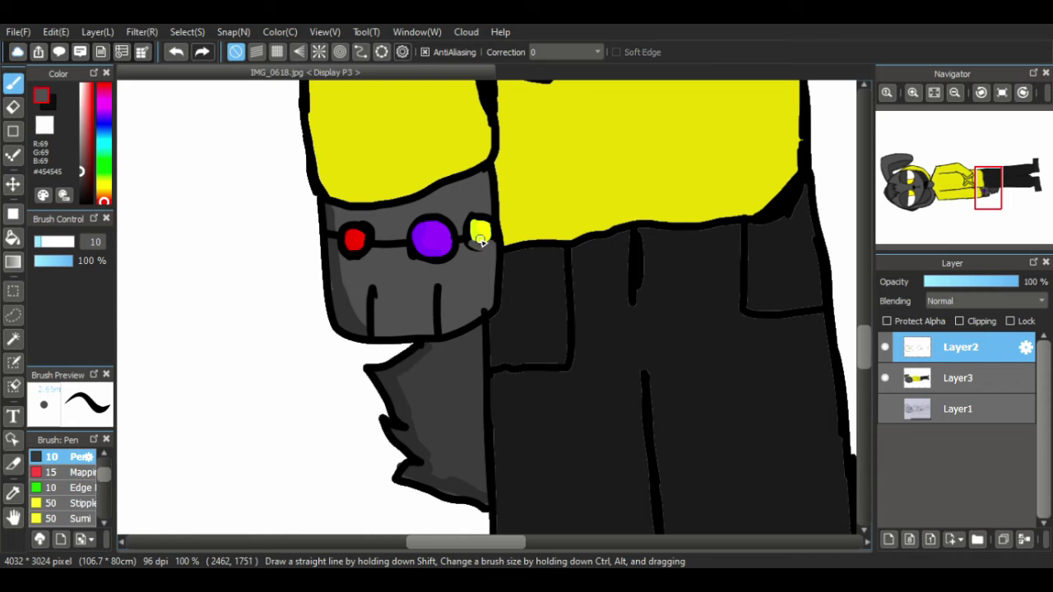
left_click_drag(481, 240, 483, 241)
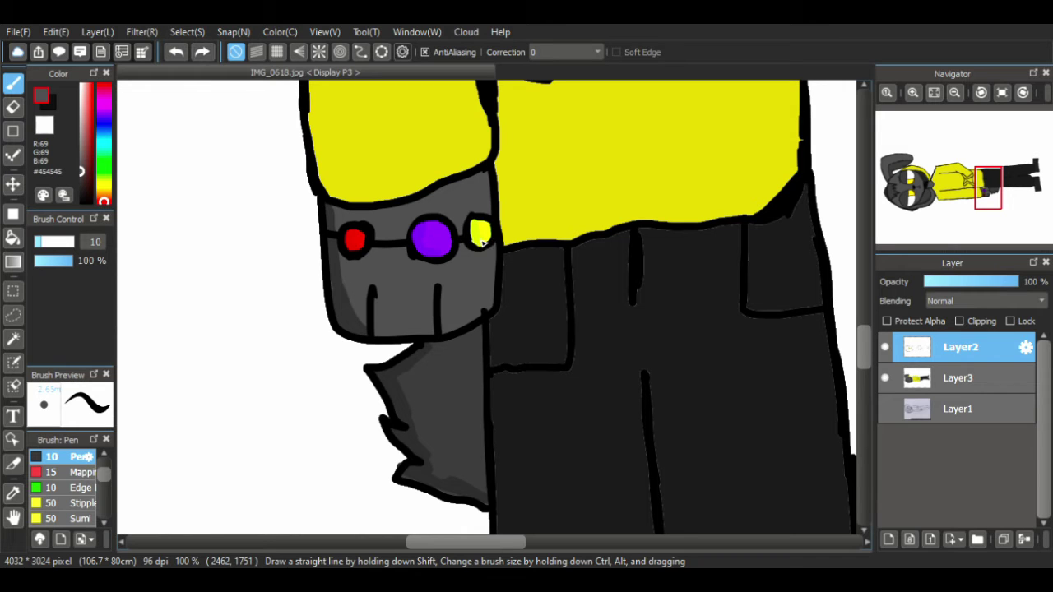
left_click(326, 292, "alt")
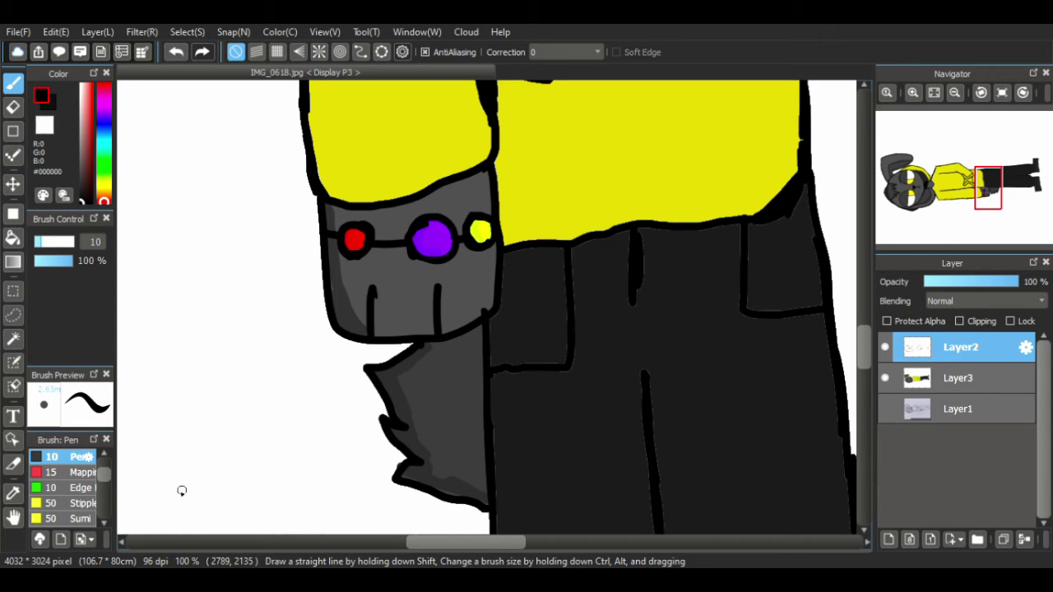
- Sample the sweater's yellow and darken the brush colour to #9C9400 for shading the sweater
left_click(12, 517)
left_click_drag(419, 115, 456, 486)
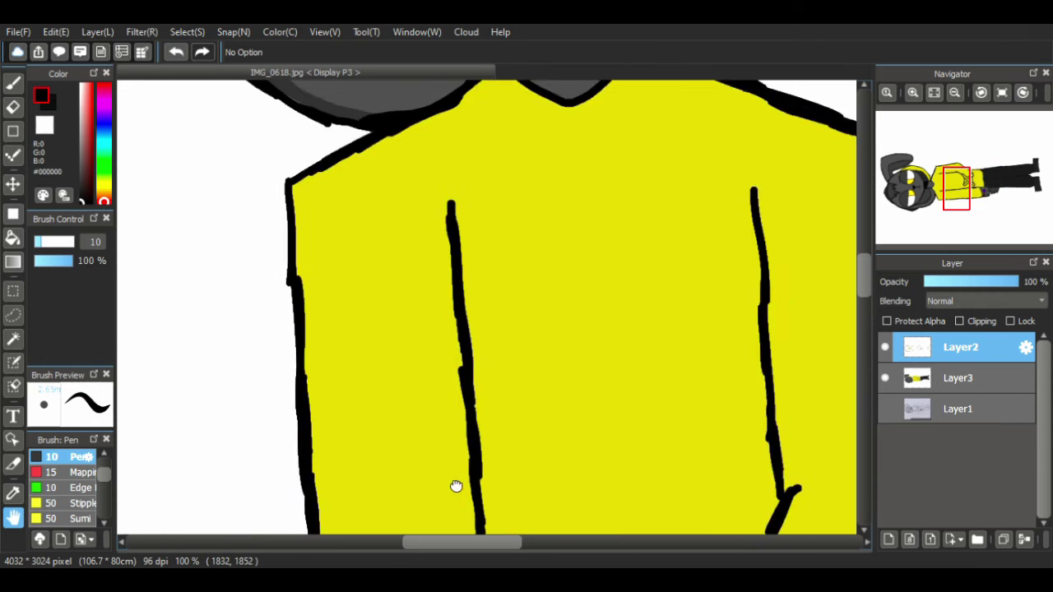
mouse_move(374, 205)
left_mouse_down()
mouse_move(414, 456)
mouse_move(390, 215)
left_mouse_up()
right_click(351, 277)
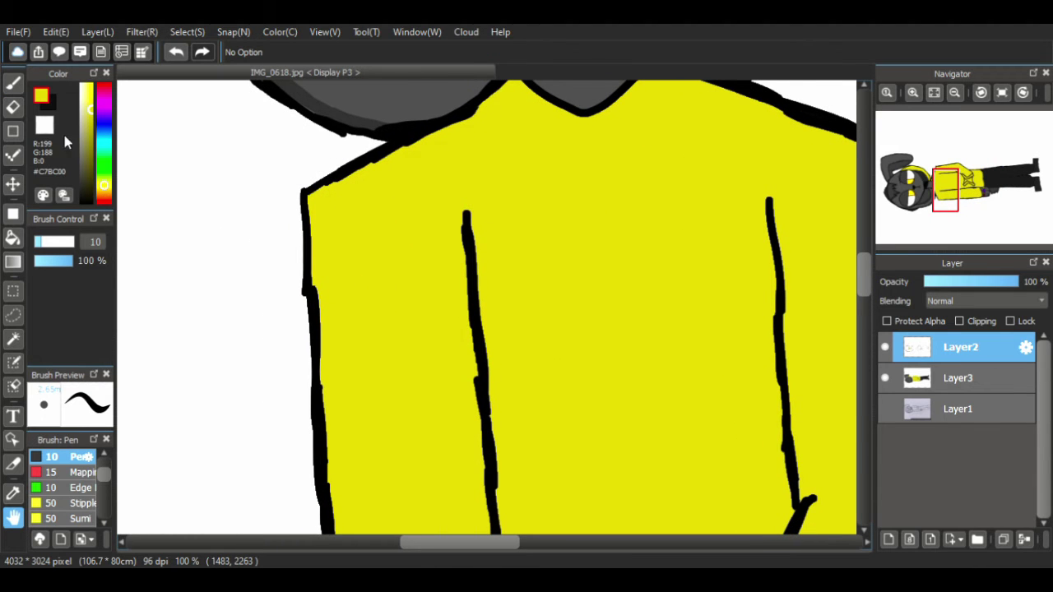
left_click(89, 129)
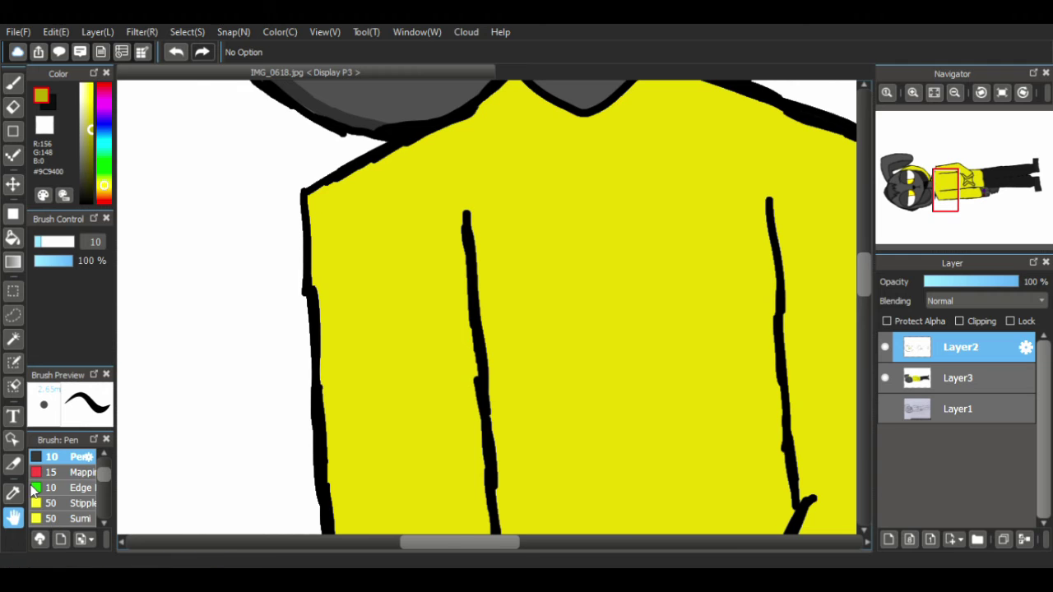
scroll(343, 202, "up", 10)
scroll(219, 239, "down", 10)
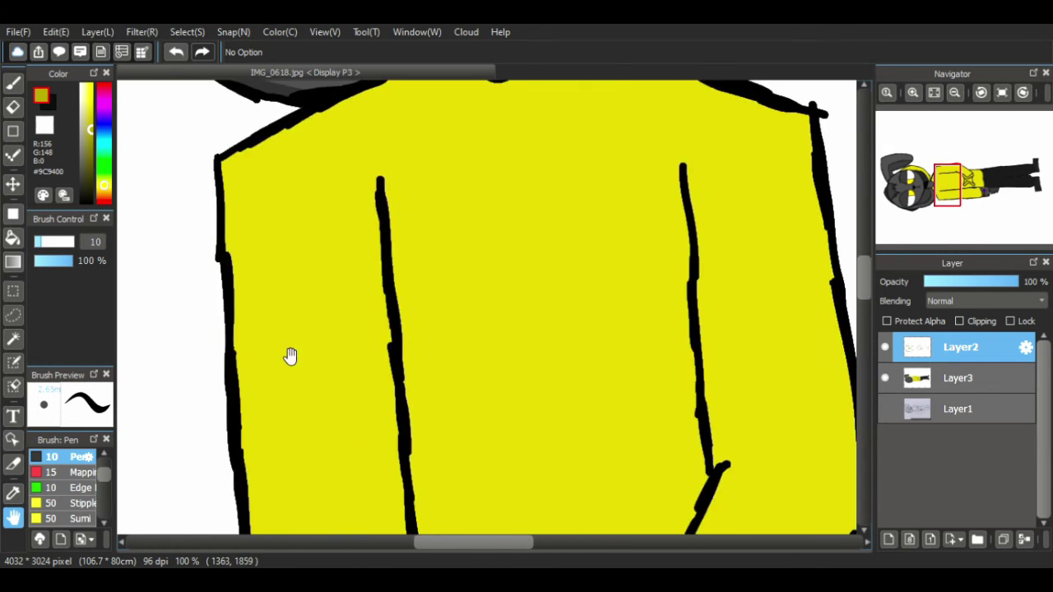
left_click_drag(290, 356, 376, 305)
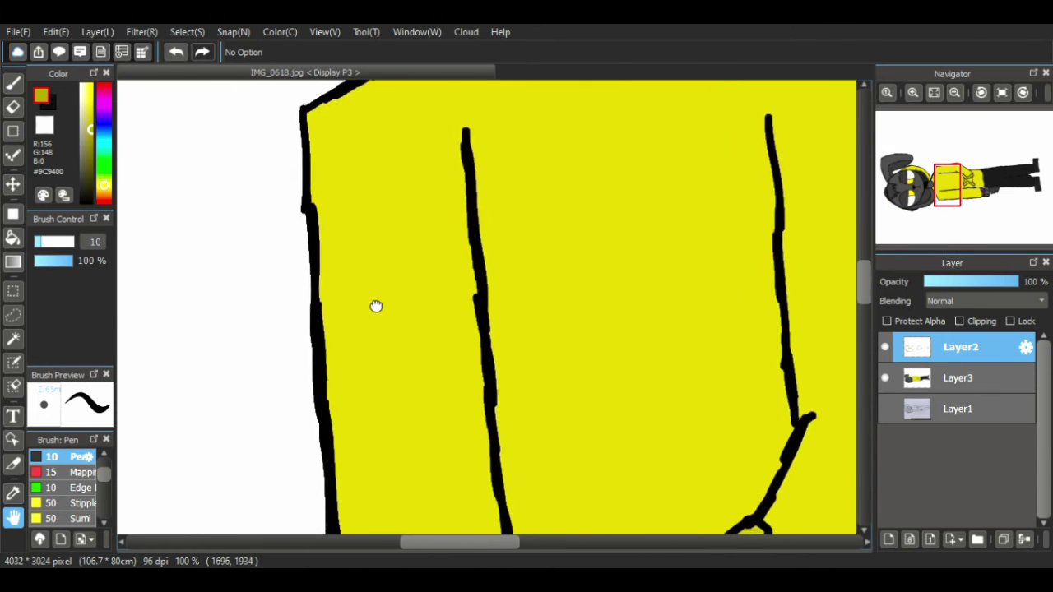
left_click_drag(206, 160, 274, 343)
left_click(12, 82)
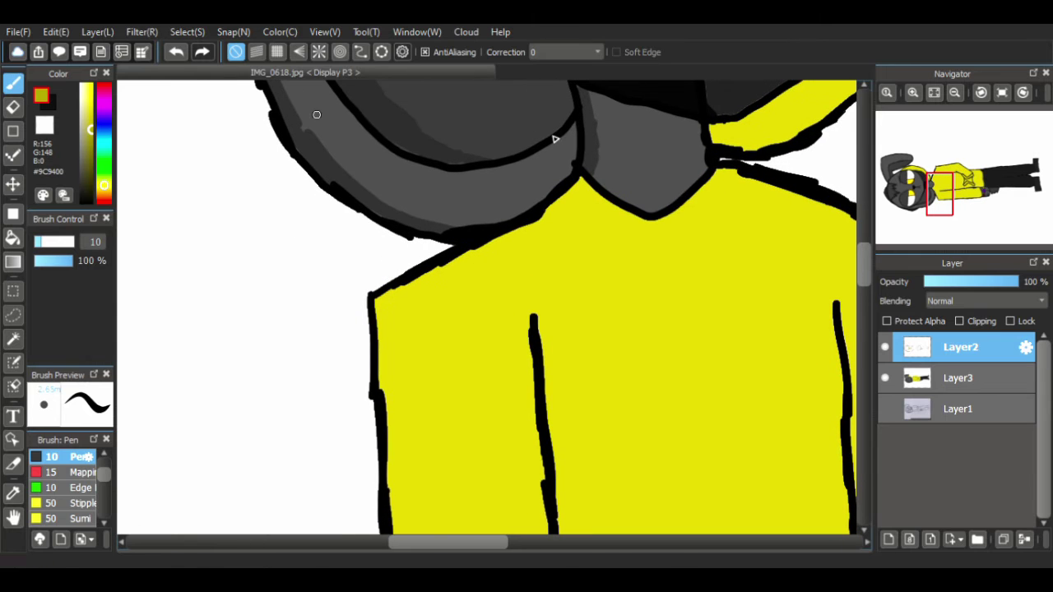
- Paint a #9C9400 shadow on Layer3 along the sweater's shoulder beneath the ear, from the neckline to the shoulder corner
left_click_drag(584, 180, 540, 224)
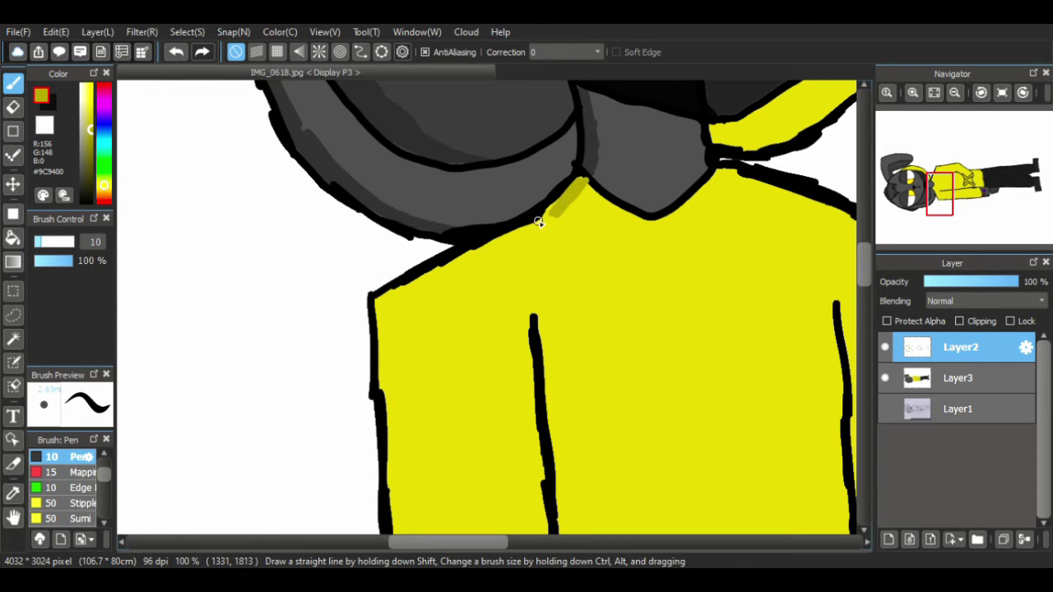
key("ctrl+z")
left_click(960, 378)
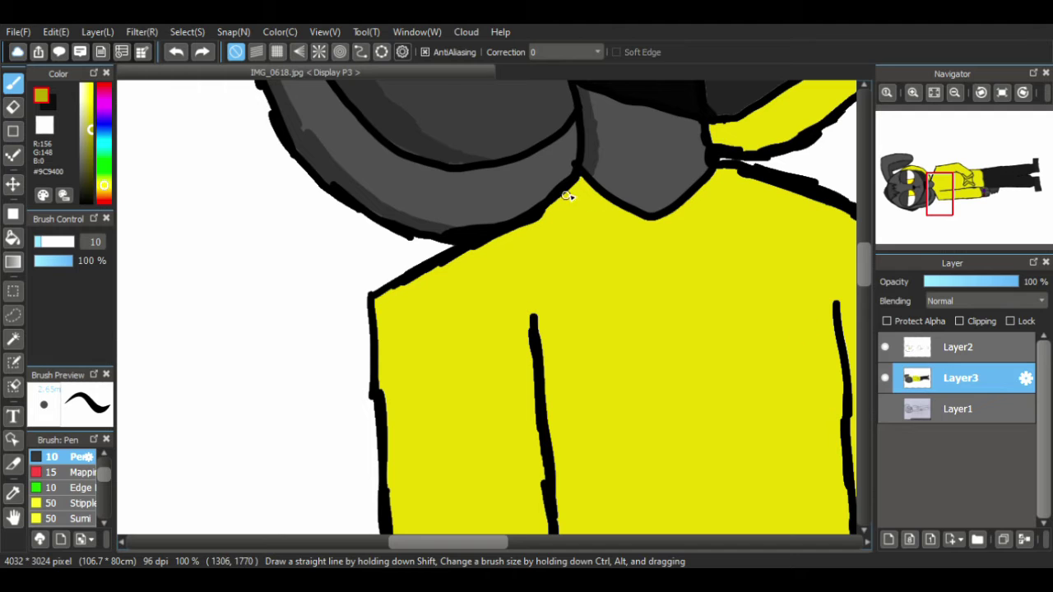
mouse_move(583, 182)
left_mouse_down()
mouse_move(555, 207)
mouse_move(522, 242)
mouse_move(543, 214)
mouse_move(513, 259)
mouse_move(525, 232)
mouse_move(447, 264)
left_mouse_up()
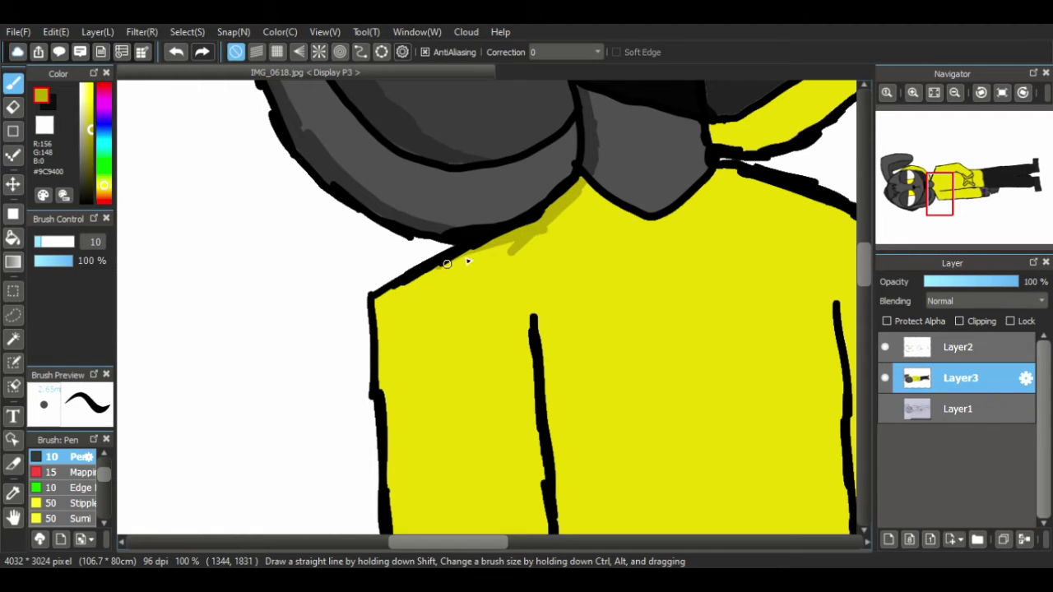
left_click_drag(504, 245, 394, 298)
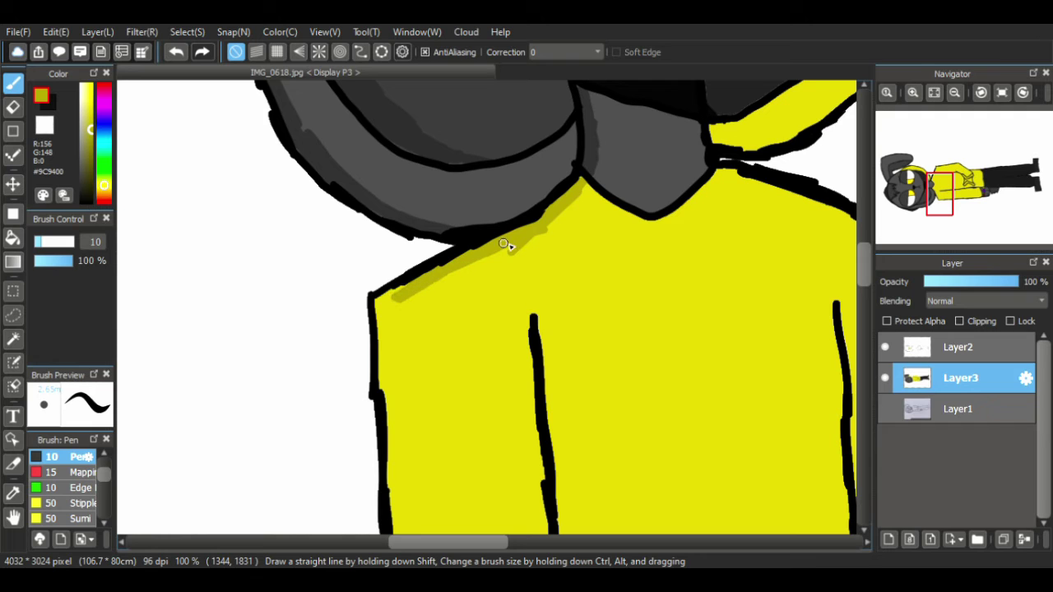
left_click_drag(503, 243, 470, 260)
- Paint a #9C9400 shadow down the outer edge of the straight sleeve, from the shoulder corner around to the cuff
mouse_move(377, 305)
left_mouse_down()
mouse_move(377, 388)
mouse_move(383, 316)
mouse_move(375, 386)
mouse_move(387, 335)
mouse_move(382, 302)
mouse_move(374, 408)
left_mouse_up()
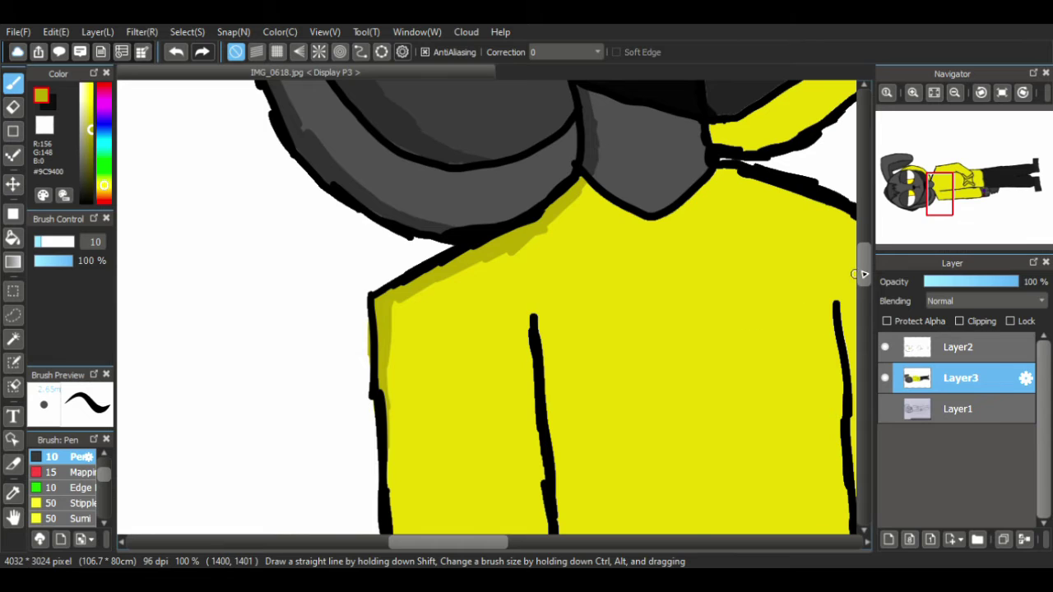
left_click_drag(860, 272, 860, 302)
mouse_move(392, 86)
left_mouse_down()
mouse_move(405, 347)
mouse_move(393, 79)
left_mouse_up()
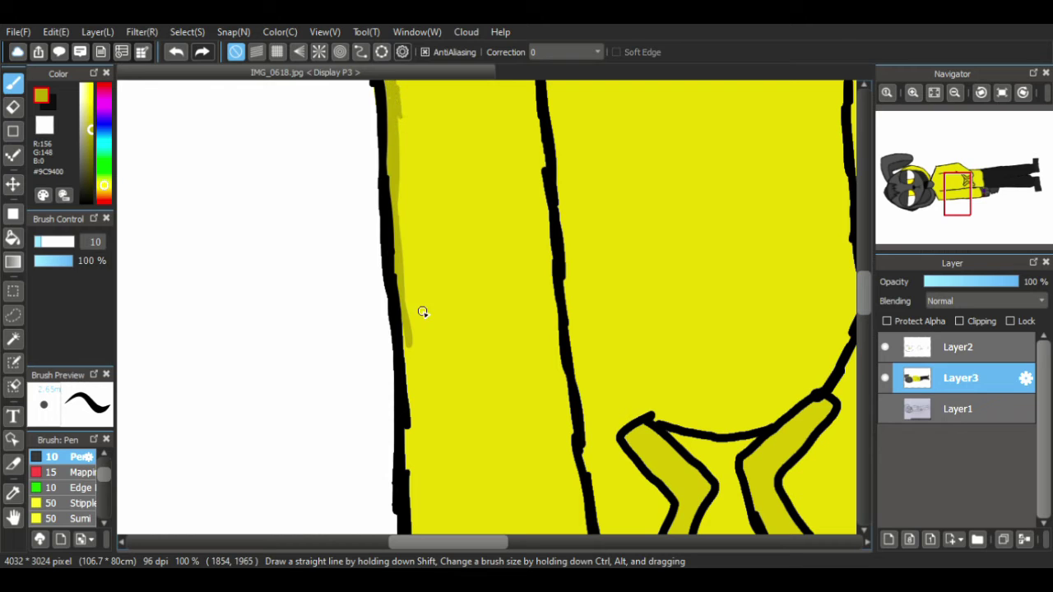
left_click_drag(400, 294, 408, 475)
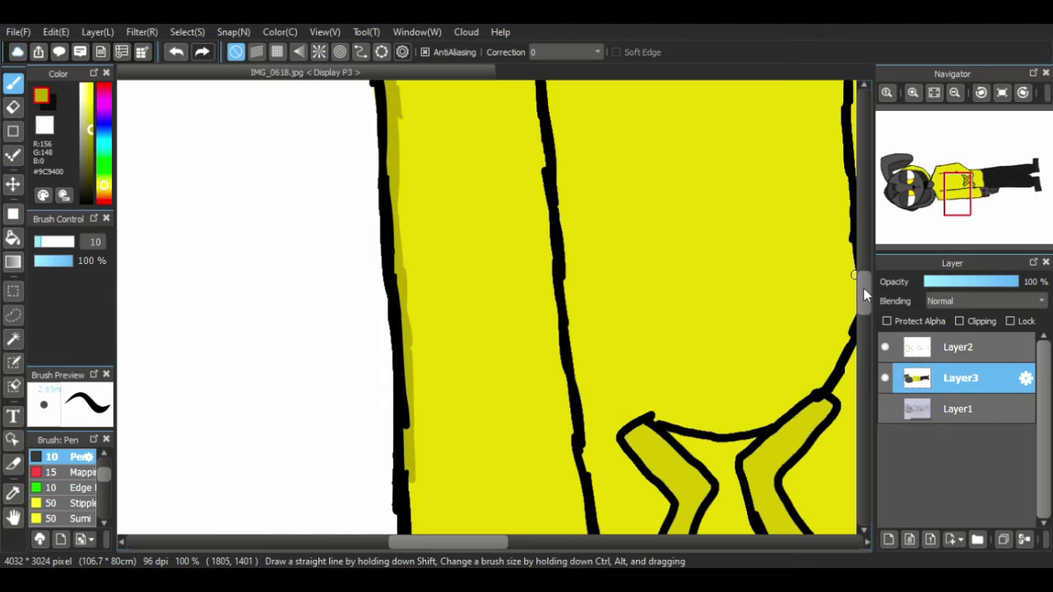
left_click_drag(865, 295, 852, 316)
mouse_move(406, 291)
left_mouse_down()
mouse_move(414, 323)
mouse_move(408, 257)
mouse_move(413, 363)
left_mouse_up()
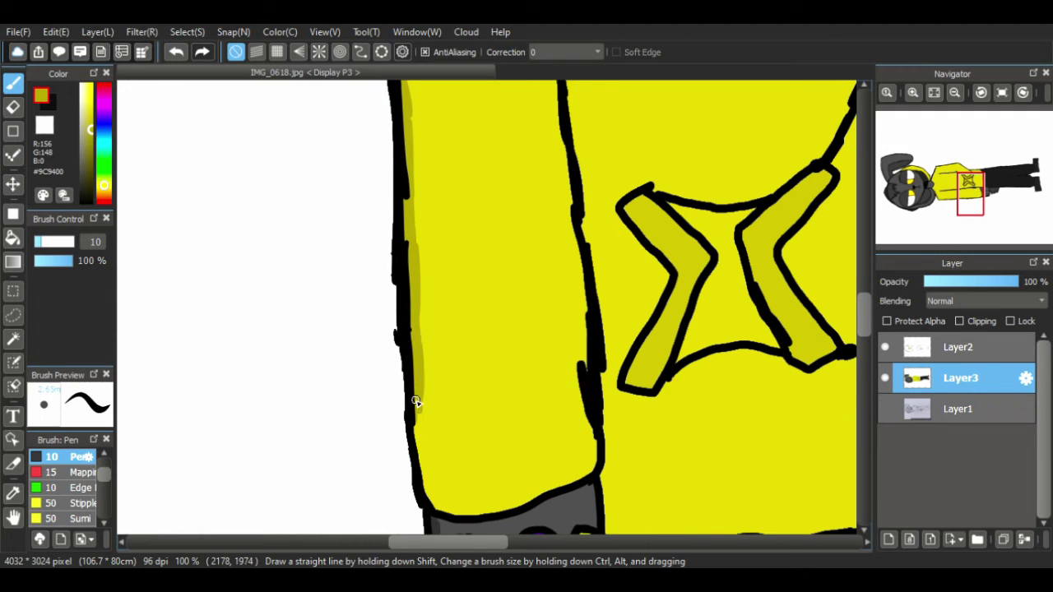
mouse_move(415, 400)
left_mouse_down()
mouse_move(428, 457)
mouse_move(462, 510)
mouse_move(423, 462)
mouse_move(442, 500)
left_mouse_up()
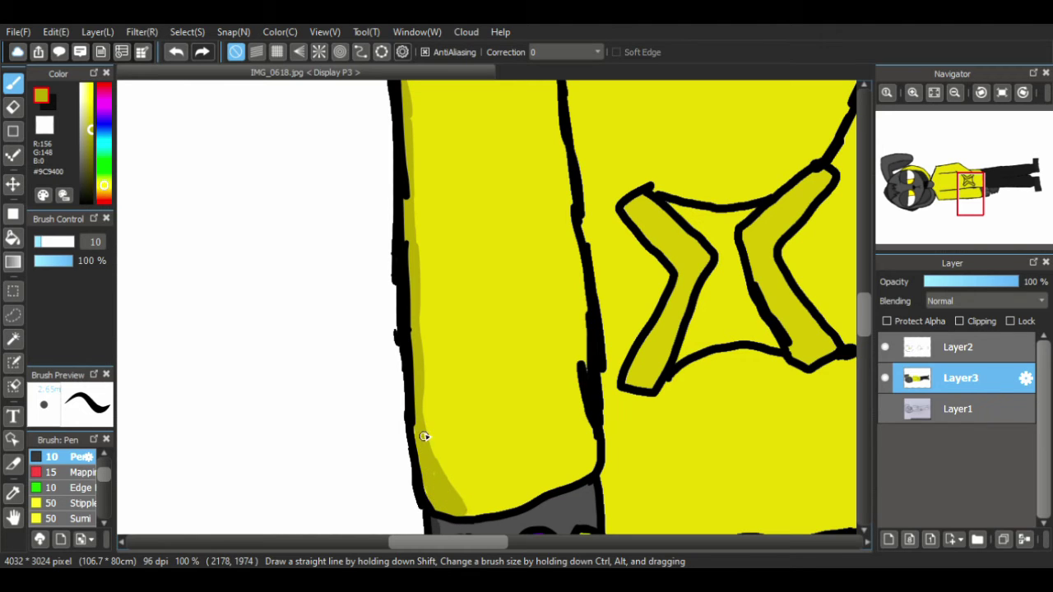
mouse_move(420, 427)
left_mouse_down()
mouse_move(453, 507)
mouse_move(497, 516)
left_mouse_up()
- Paint #9C9400 shadows beside the upper parts of the two lines separating the sleeves from the sweater's torso
left_click(13, 516)
mouse_move(536, 246)
left_mouse_down()
mouse_move(413, 468)
mouse_move(404, 339)
mouse_move(383, 390)
mouse_move(406, 359)
left_mouse_up()
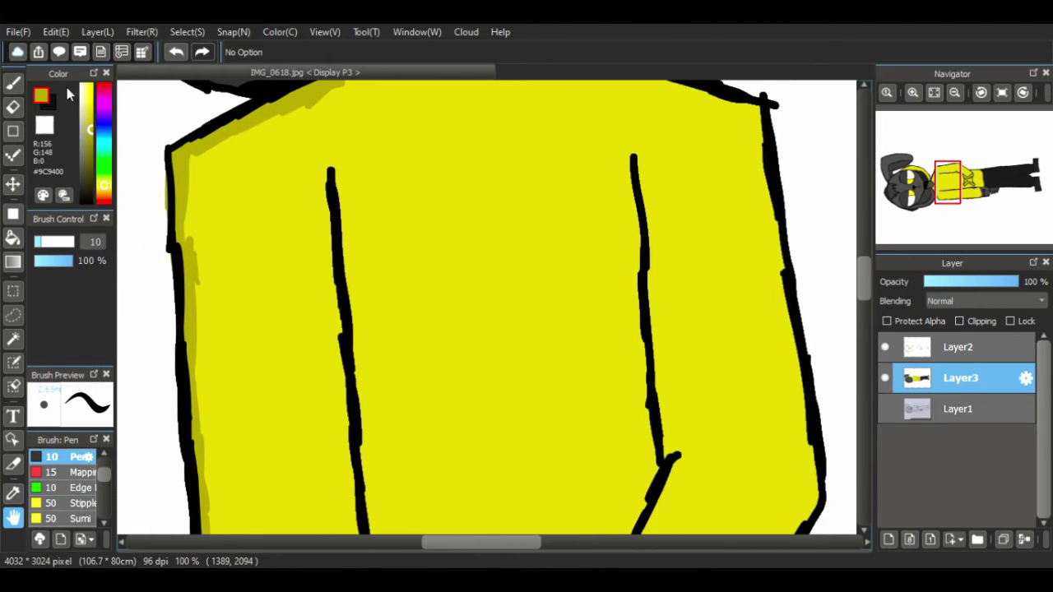
left_click(25, 84)
mouse_move(342, 165)
left_mouse_down()
mouse_move(340, 239)
mouse_move(336, 185)
mouse_move(340, 218)
left_mouse_up()
key("ctrl+z")
key("ctrl+z")
left_click_drag(340, 168, 361, 403)
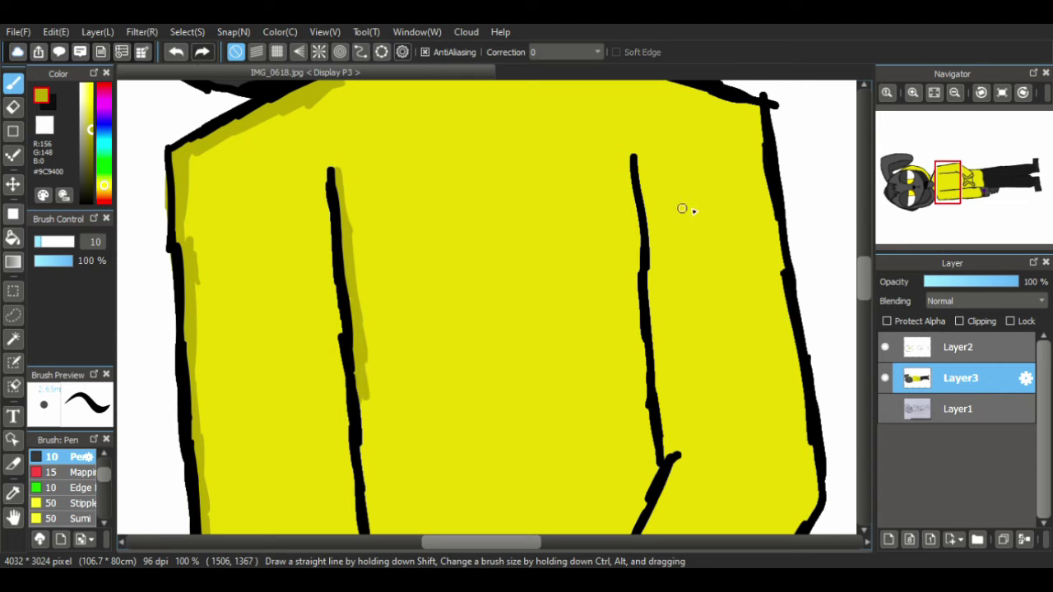
left_click_drag(649, 169, 669, 454)
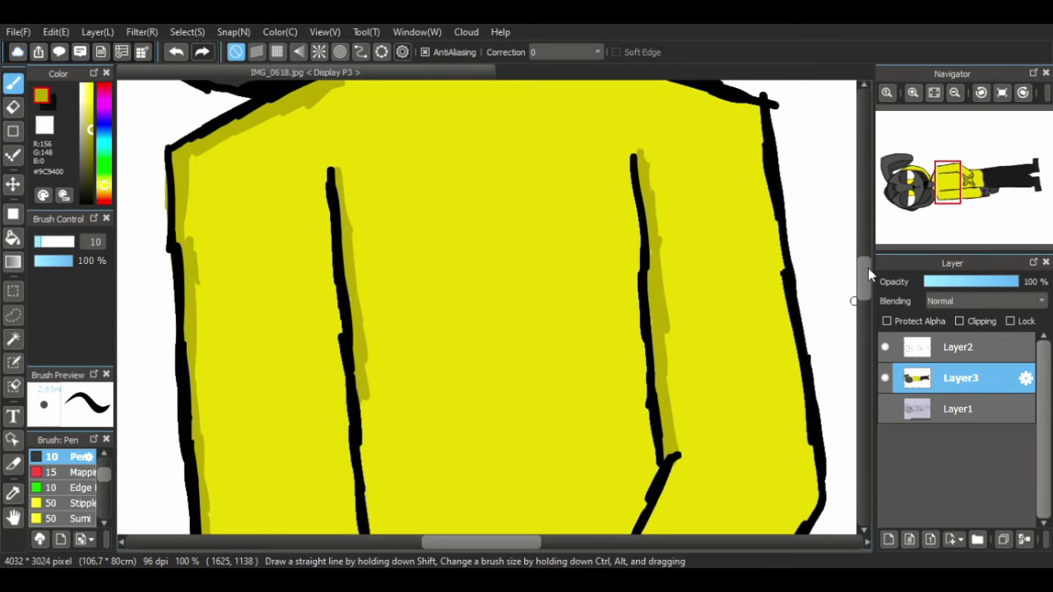
- Extend the torso shadow beside the straight sleeve, and shade the bent arm's inner edge down to the front pocket
left_click_drag(868, 269, 867, 271)
mouse_move(369, 374)
left_mouse_down()
mouse_move(372, 504)
mouse_move(365, 350)
left_mouse_up()
scroll(865, 302, "down", 5)
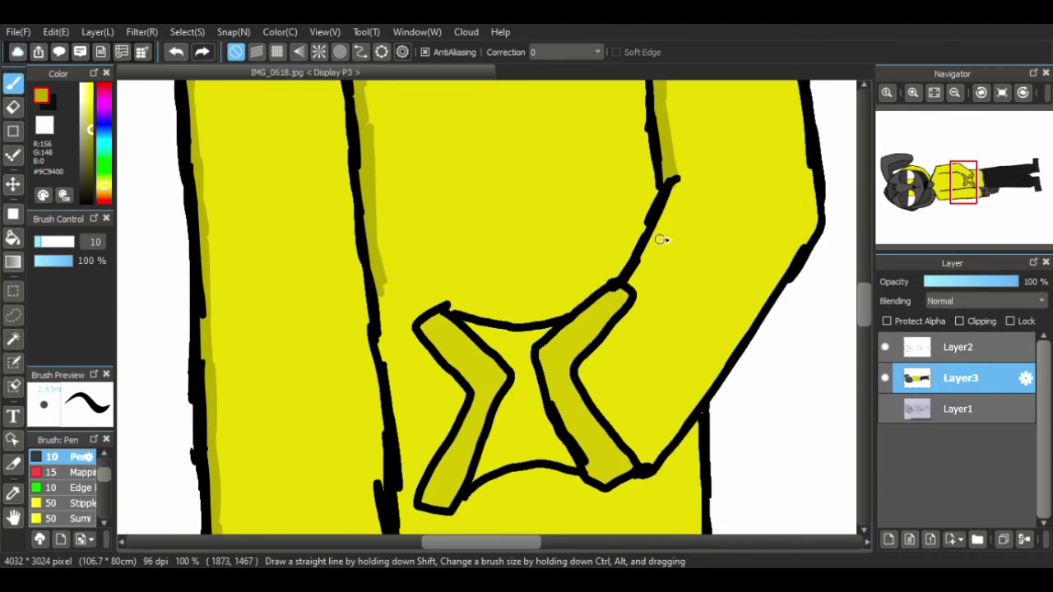
left_click_drag(674, 175, 664, 219)
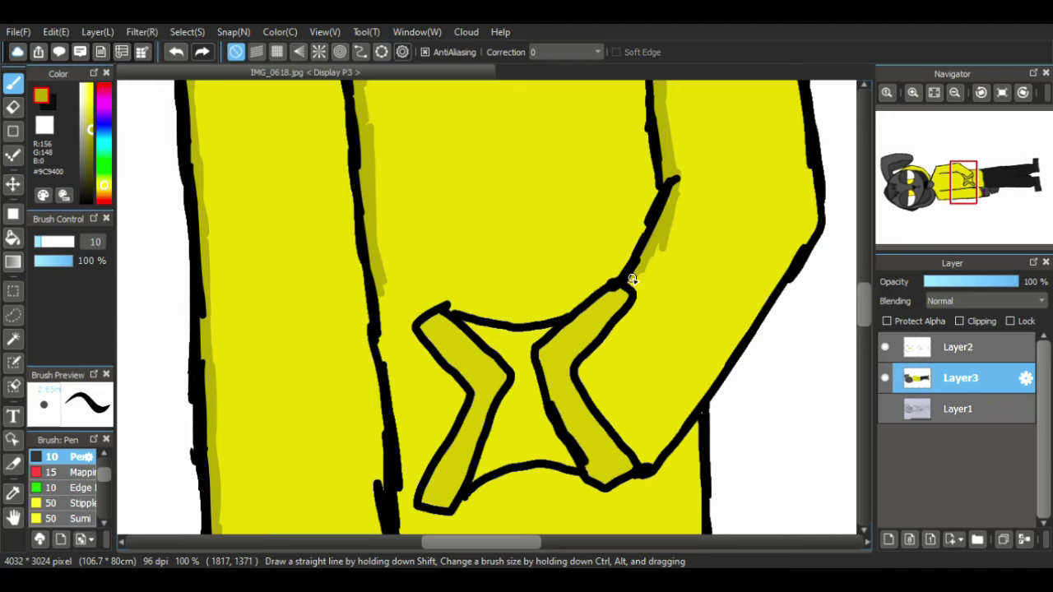
left_click_drag(632, 286, 665, 237)
left_click_drag(649, 273, 679, 192)
- Continue the #9C9400 torso shadow beside the straight sleeve past the pocket and down to the sweater's hem
mouse_move(371, 294)
left_mouse_down()
mouse_move(391, 443)
mouse_move(390, 407)
left_mouse_up()
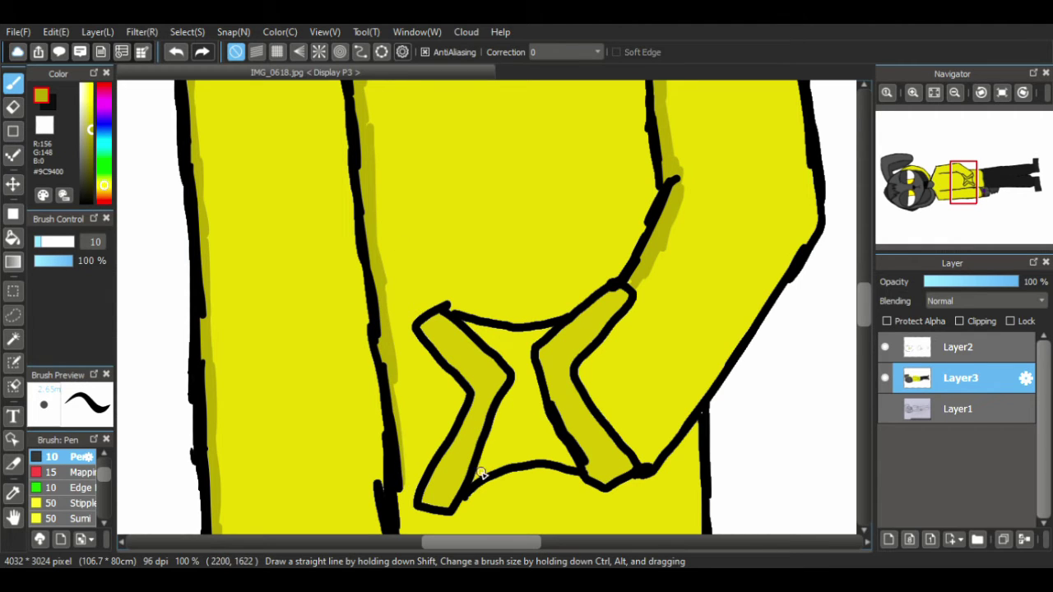
left_click_drag(859, 307, 841, 343)
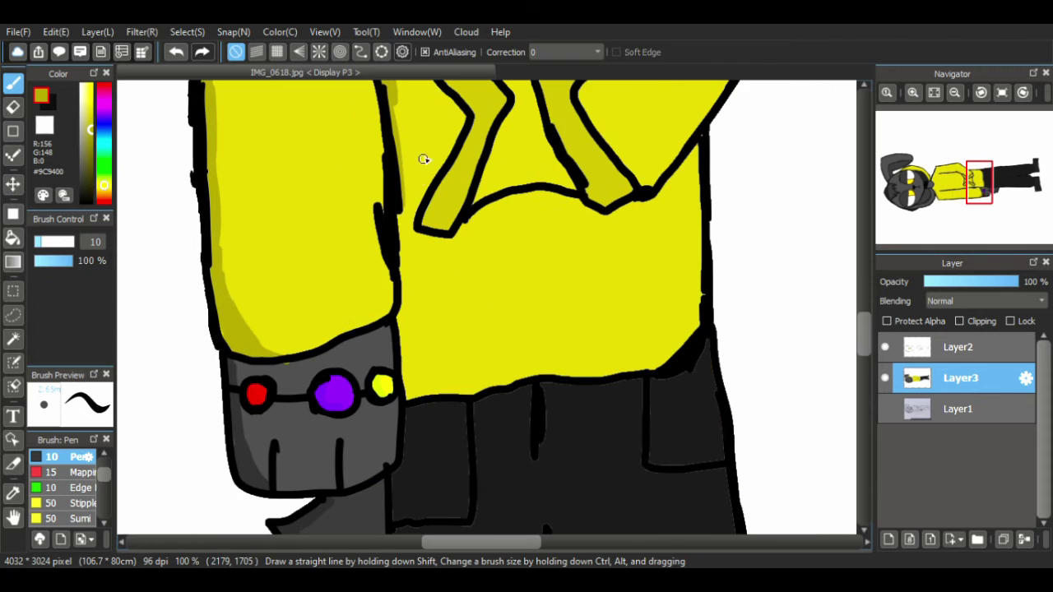
left_click_drag(403, 217, 404, 305)
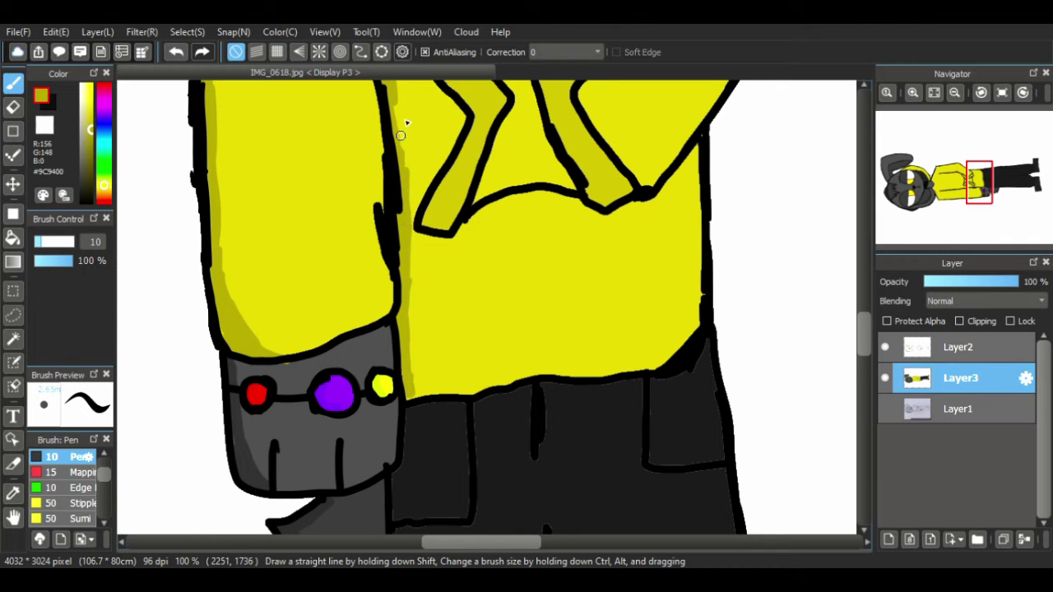
- Shade the trousers with #141414 along one outer edge and beside the line between the legs, from the waist down to the hems
left_click(428, 427, "alt")
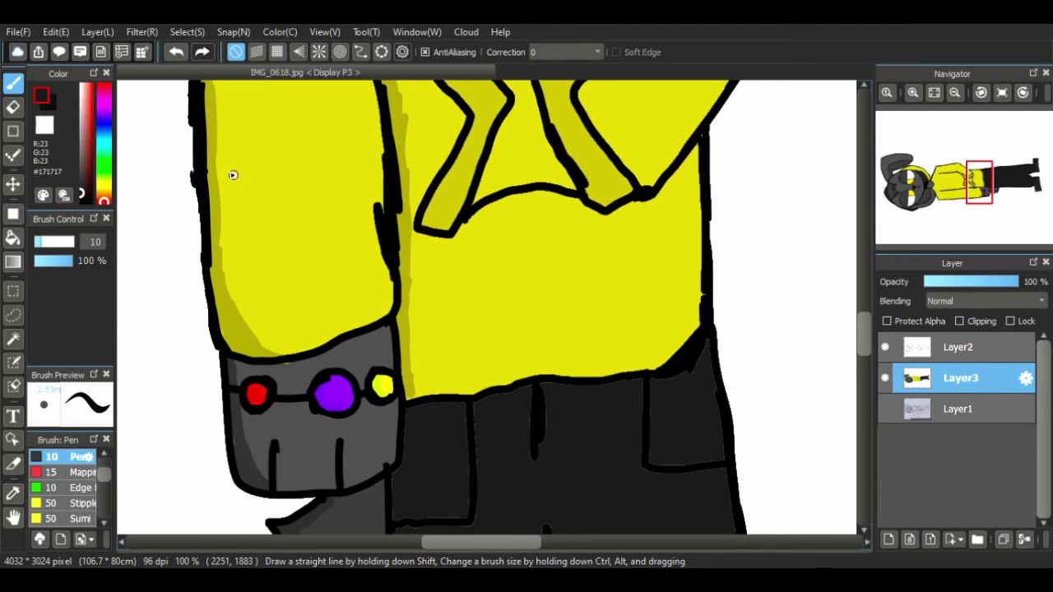
left_click(83, 201)
scroll(858, 352, "down", 3)
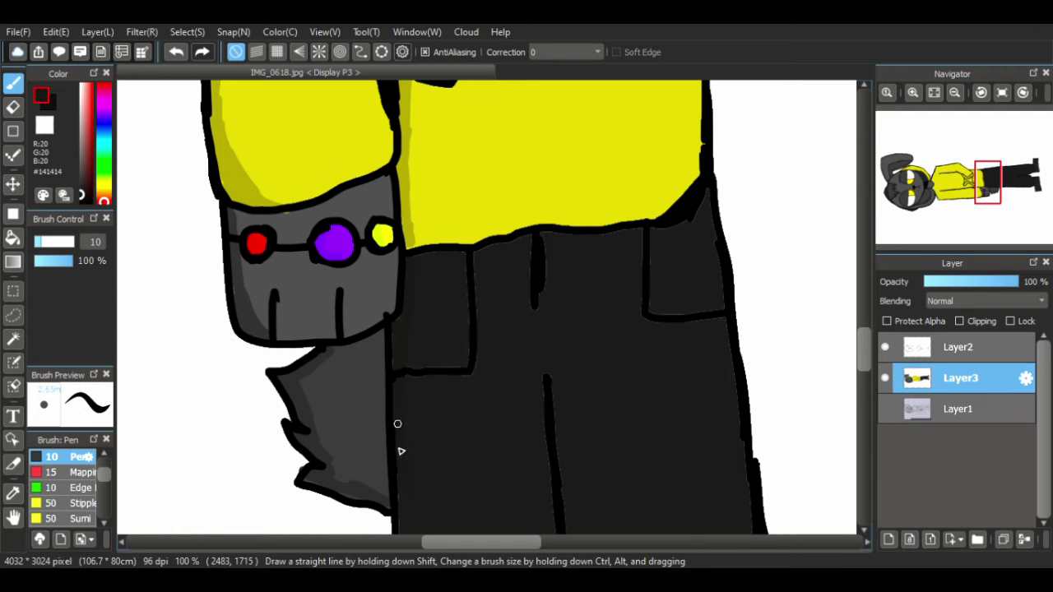
scroll(862, 364, "down", 6)
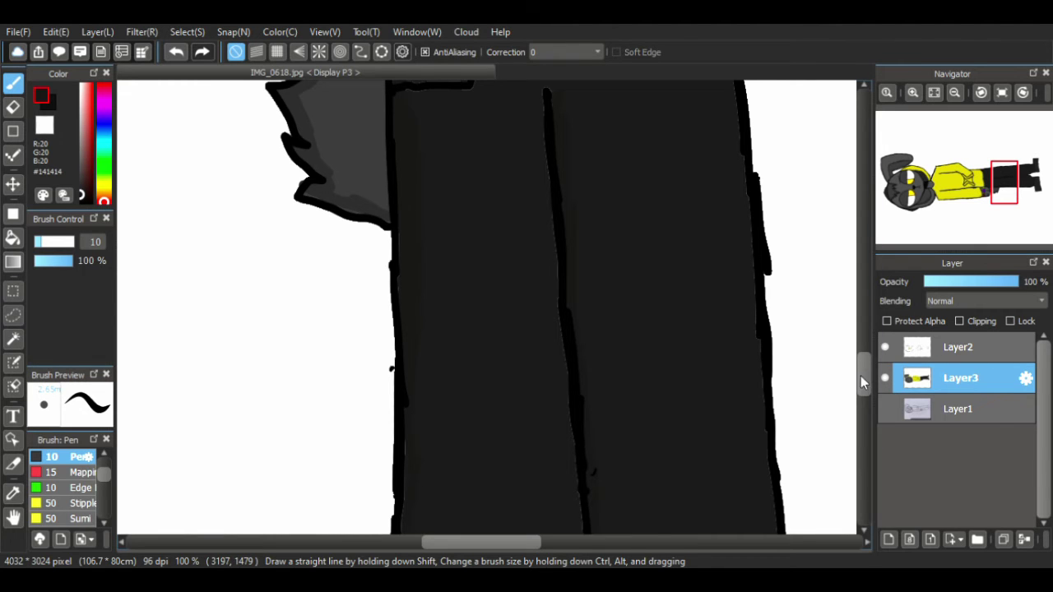
left_click_drag(864, 383, 856, 406)
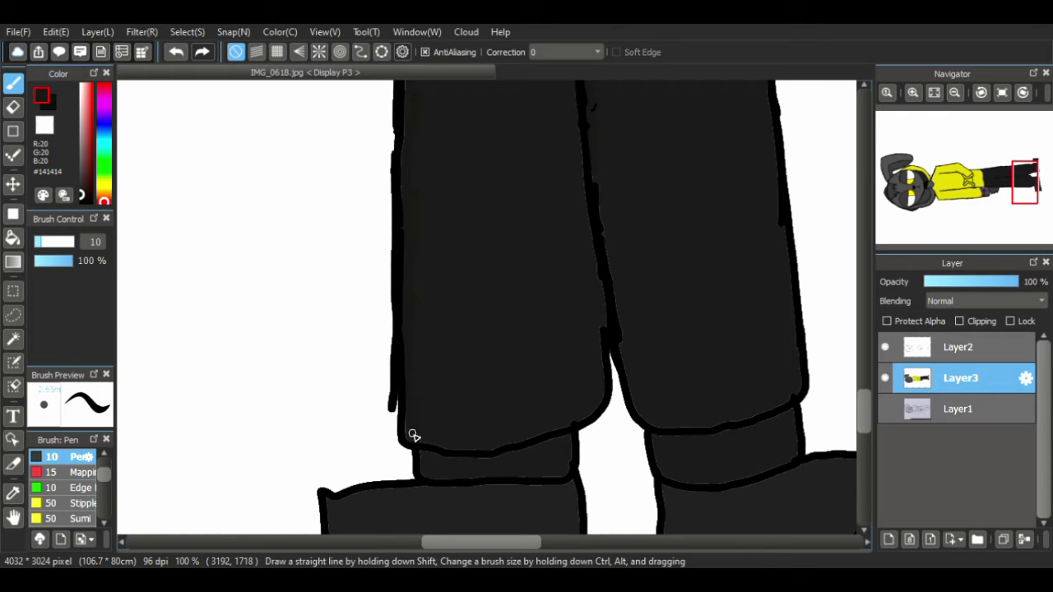
left_click_drag(598, 315, 599, 183)
left_click_drag(862, 423, 862, 442)
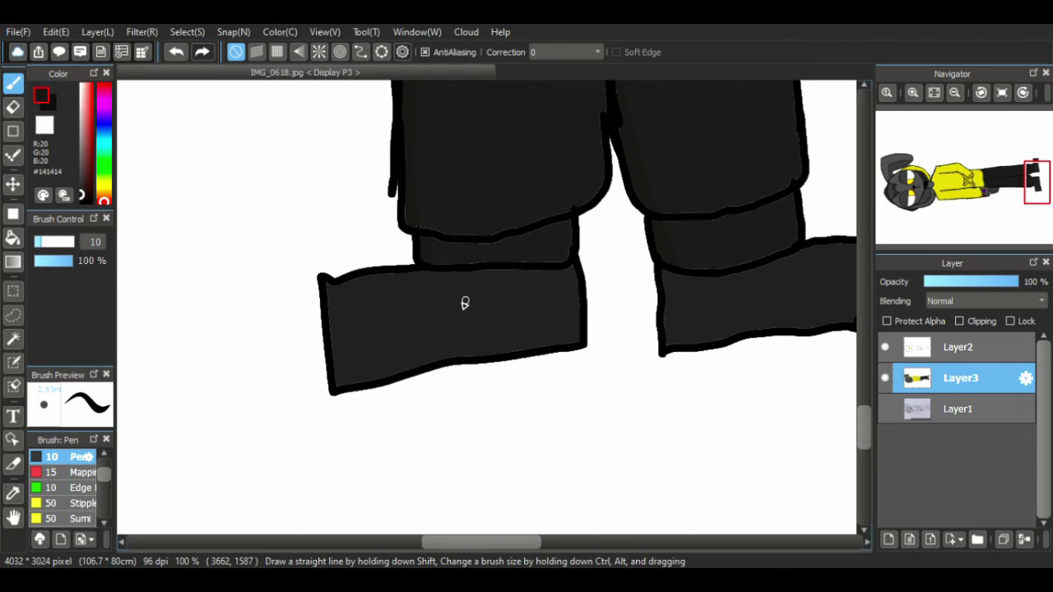
- Paint #141414 shadows along the same side edge of both shoes
left_click(83, 199)
left_click_drag(83, 198, 81, 194)
mouse_move(331, 288)
left_mouse_down()
mouse_move(333, 357)
mouse_move(334, 296)
left_mouse_up()
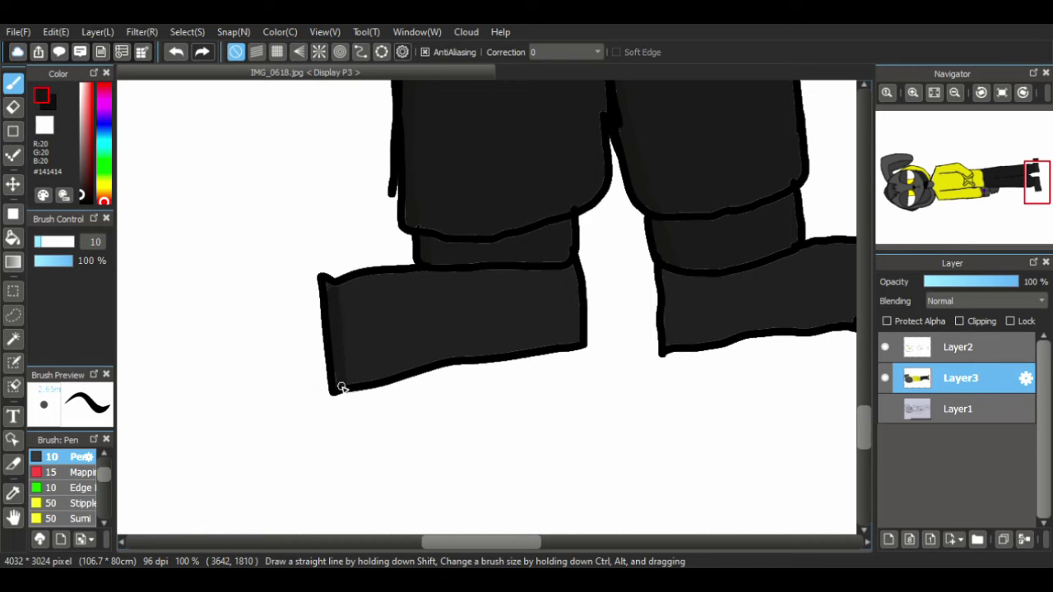
left_click_drag(666, 280, 658, 336)
mouse_move(668, 280)
left_mouse_down()
mouse_move(640, 297)
mouse_move(622, 350)
mouse_move(673, 340)
mouse_move(664, 346)
mouse_move(670, 269)
left_mouse_up()
left_click_drag(672, 326, 675, 303)
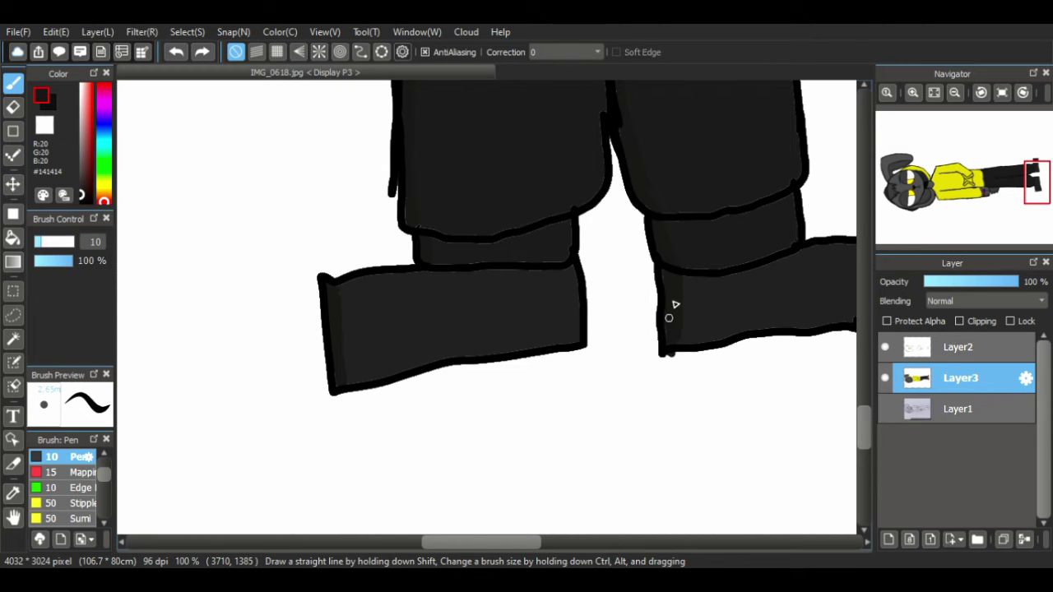
- Merge the line art on Layer2 down into the colour layer, Layer3
left_click(933, 92)
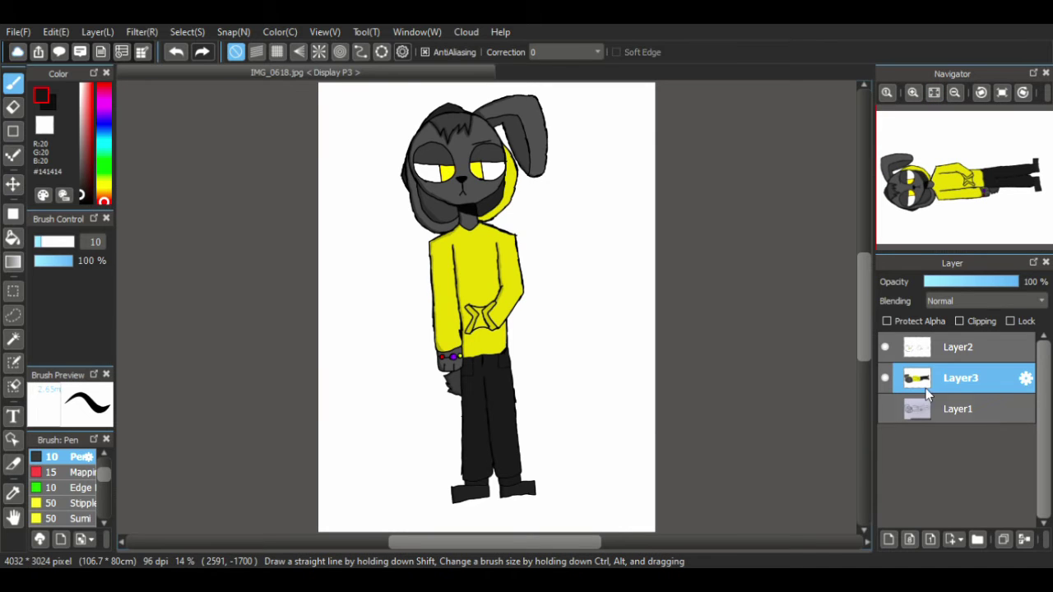
left_click(979, 347)
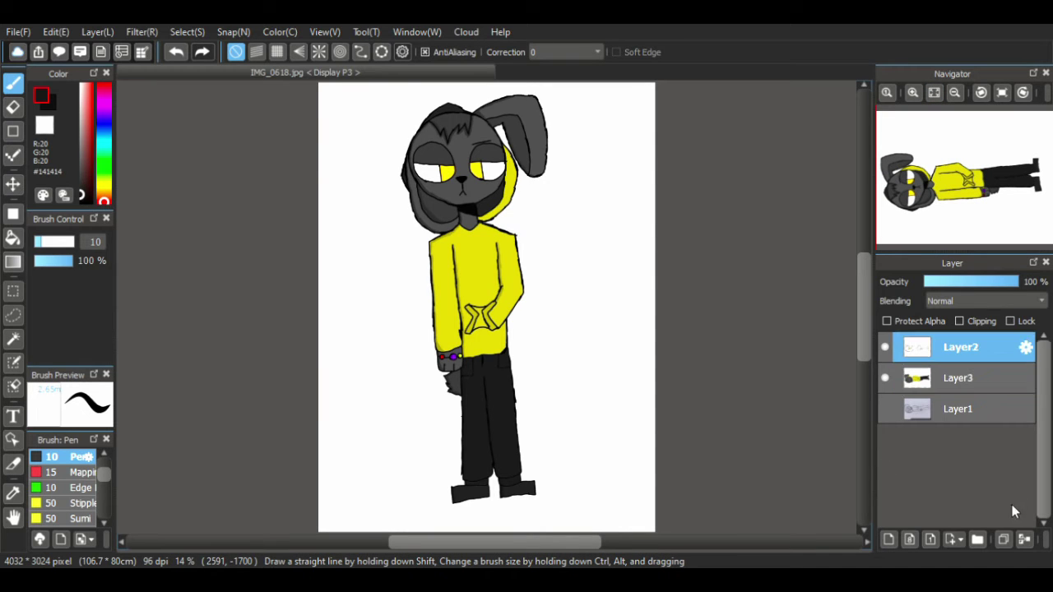
left_click(1024, 538)
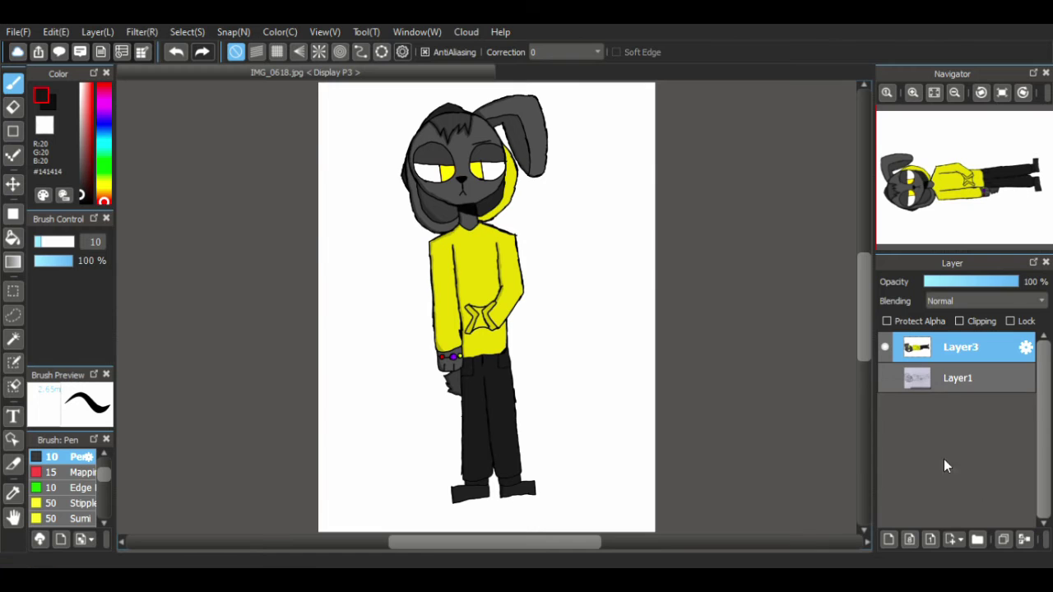
- Add a new layer beneath the character and fill it with bright yellow #FFF200 as the background
left_click(888, 539)
left_click_drag(946, 354, 932, 385)
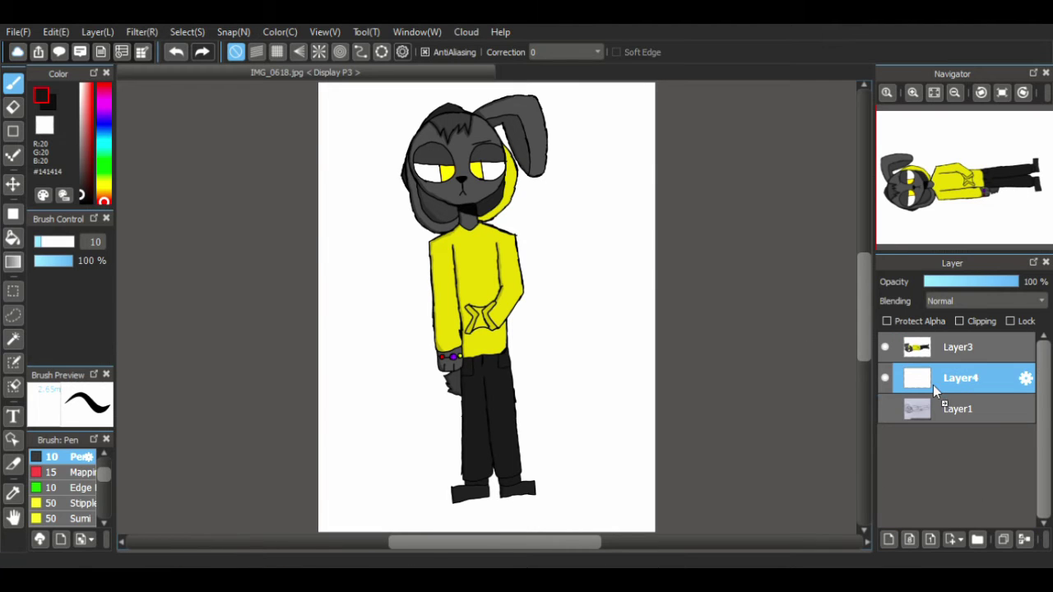
left_click(105, 188)
left_click(92, 118)
left_click(13, 237)
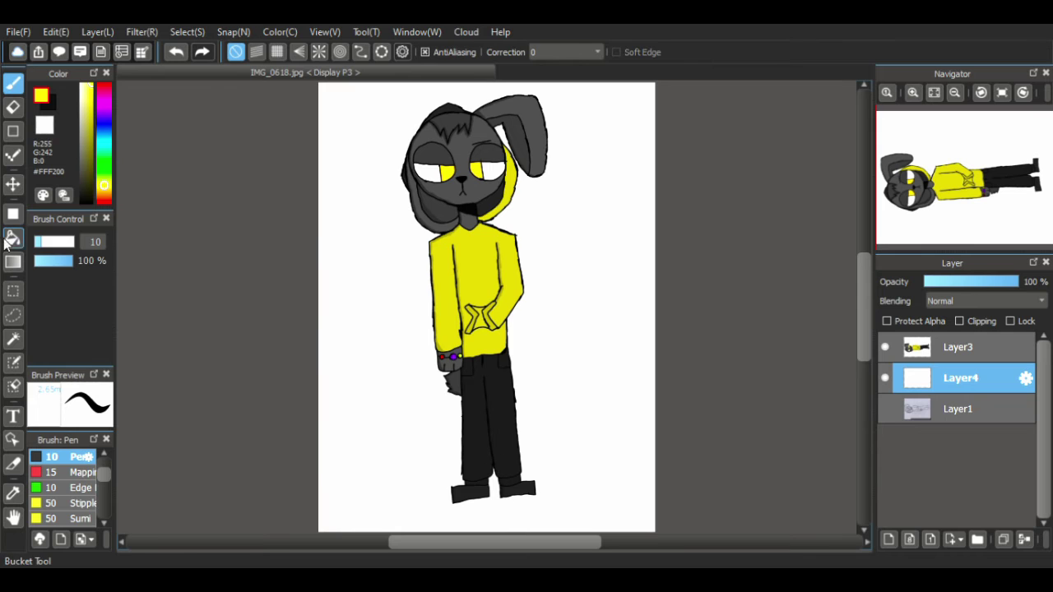
left_click(886, 346)
left_click(530, 253)
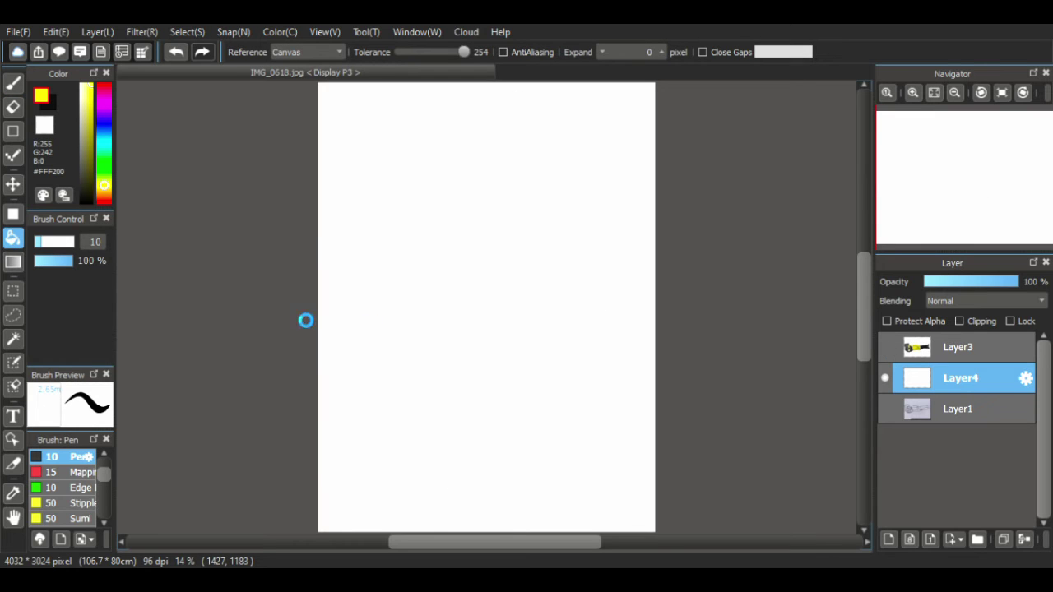
left_click(886, 346)
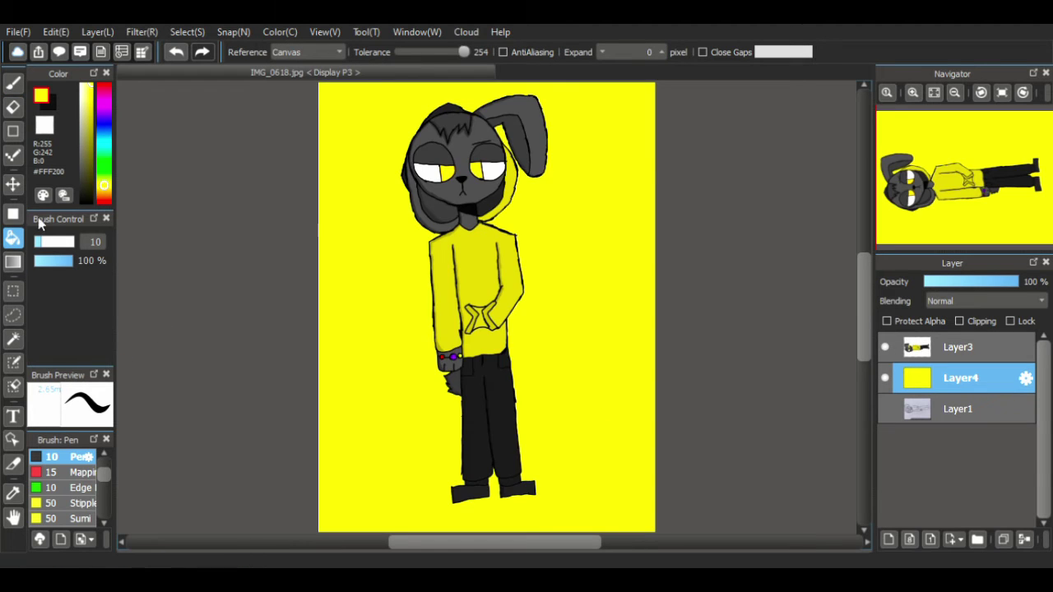
- Draw a few short black #000000 pen strokes in the lower left corner of the yellow background
left_click(81, 201)
left_click(13, 84)
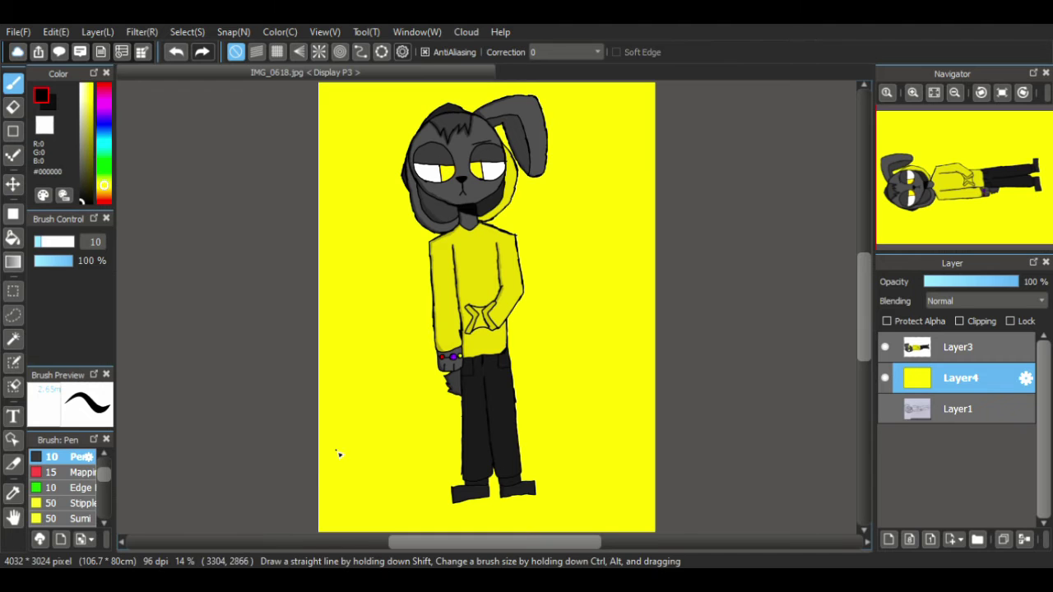
left_click_drag(328, 480, 339, 475)
left_click_drag(385, 444, 376, 470)
mouse_move(339, 499)
left_mouse_down()
mouse_move(375, 484)
mouse_move(383, 496)
left_mouse_up()
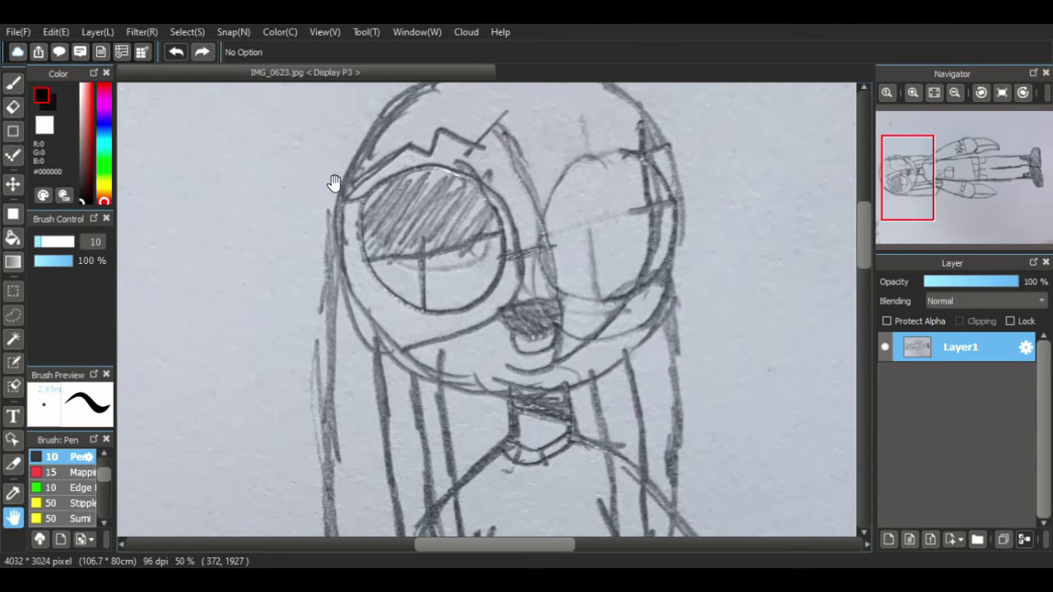
- Add a new layer above the IMG_0623.jpg sketch and ink the left side of the head outline in black, from the jaw up towards the forehead
mouse_move(392, 228)
left_mouse_down()
mouse_move(394, 265)
mouse_move(380, 265)
left_mouse_up()
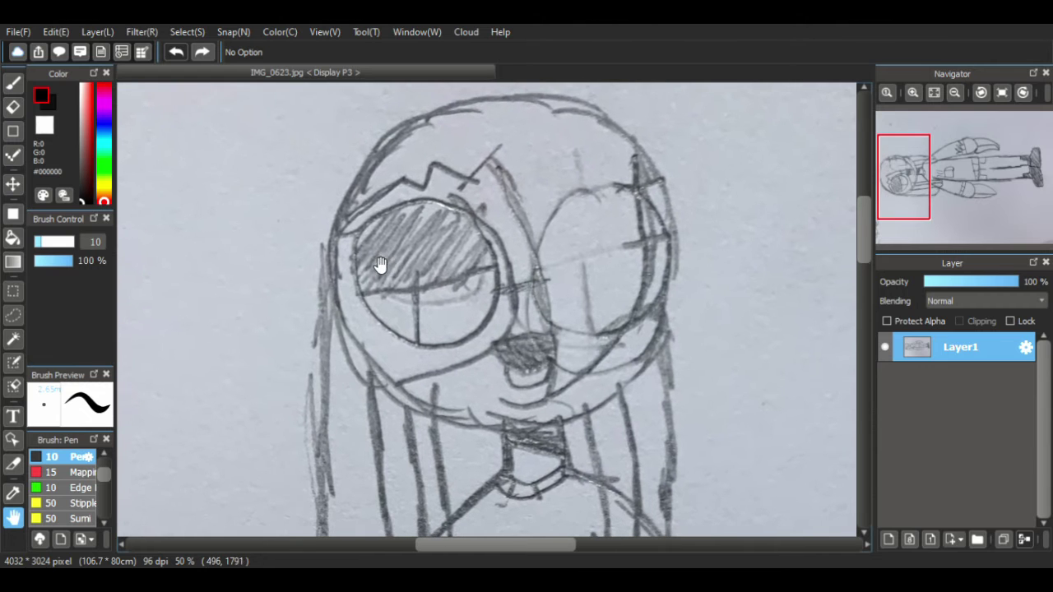
left_click(12, 83)
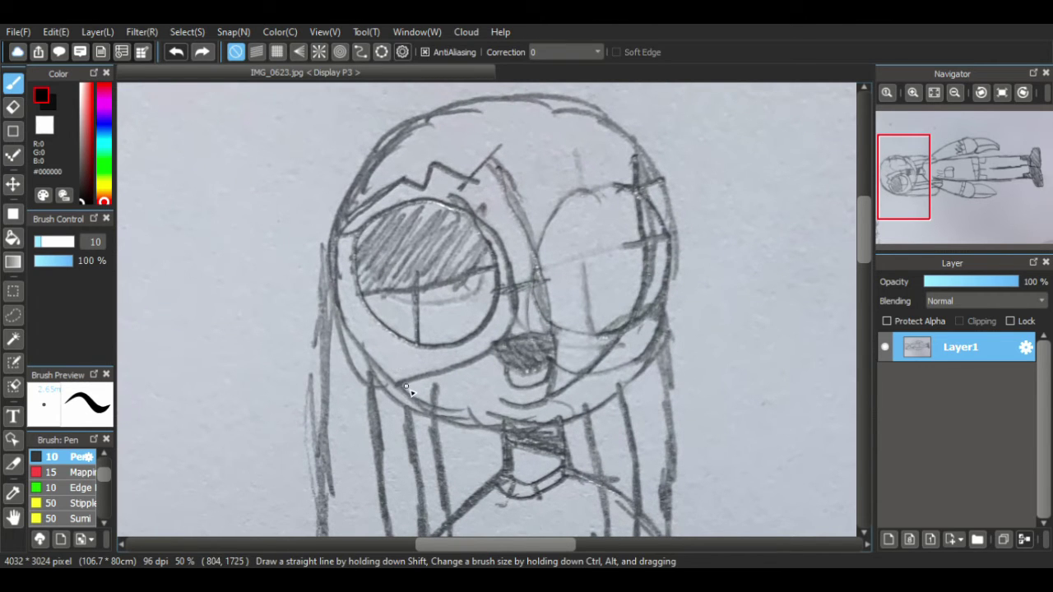
left_click(888, 539)
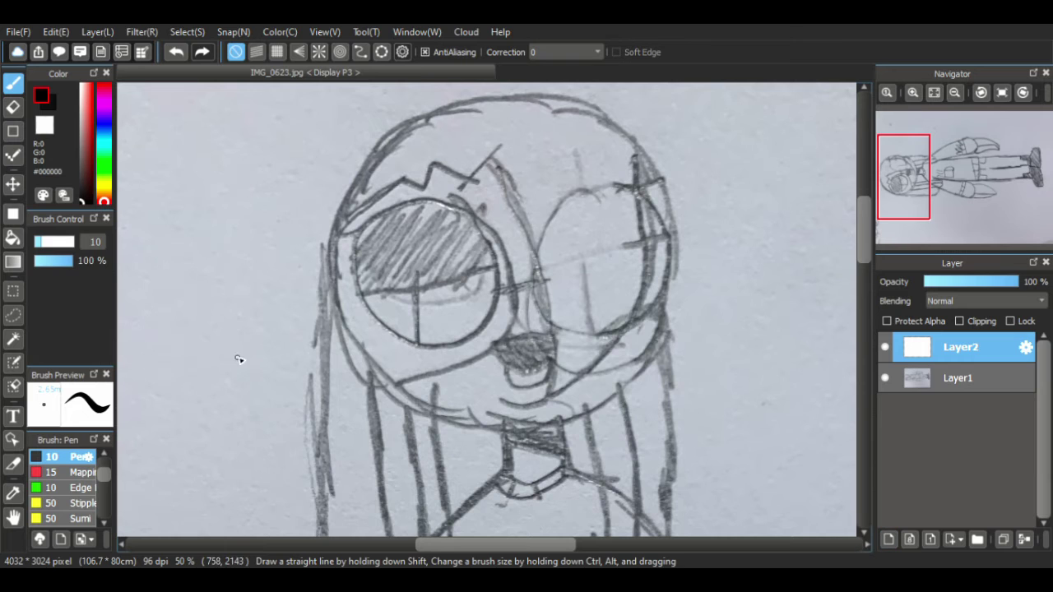
mouse_move(428, 412)
left_mouse_down()
mouse_move(393, 395)
mouse_move(419, 410)
mouse_move(369, 357)
left_mouse_up()
mouse_move(397, 389)
left_mouse_down()
mouse_move(328, 298)
mouse_move(333, 316)
left_mouse_up()
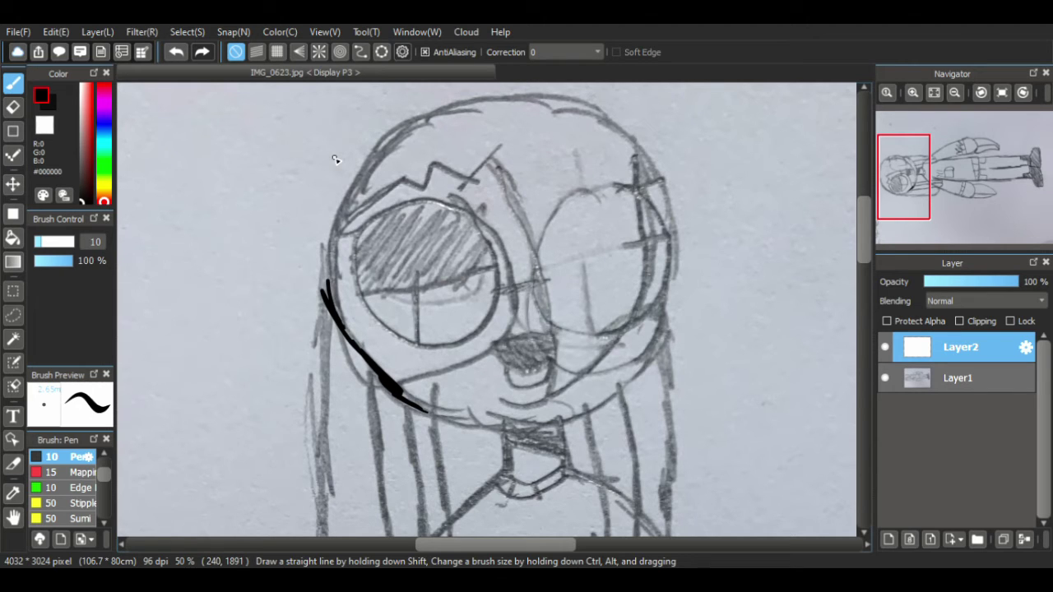
key("ctrl+z")
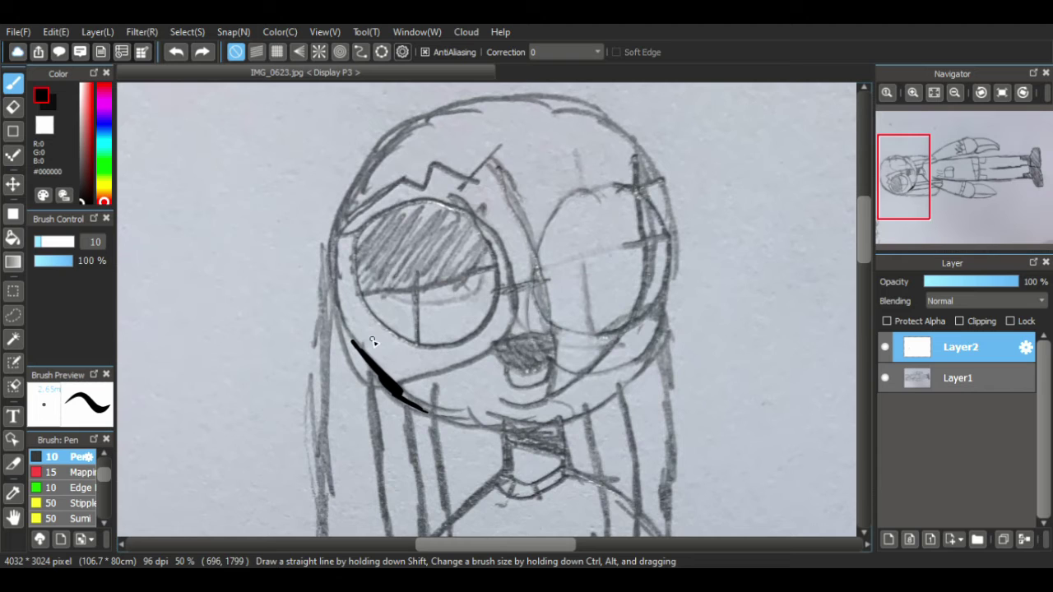
mouse_move(359, 349)
left_mouse_down()
mouse_move(331, 299)
mouse_move(323, 249)
left_mouse_up()
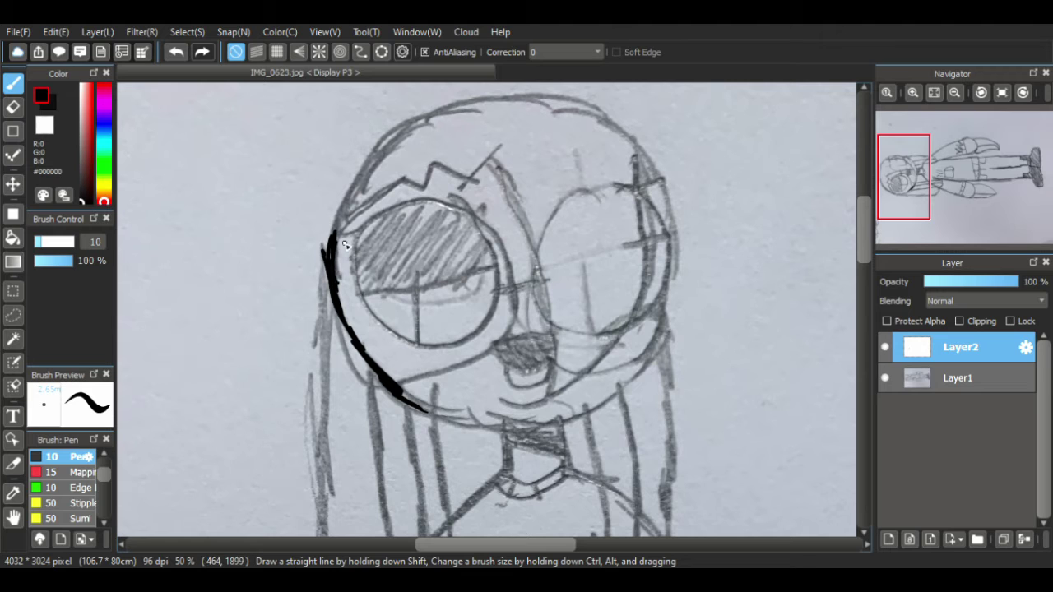
mouse_move(327, 264)
left_mouse_down()
mouse_move(347, 186)
mouse_move(337, 224)
mouse_move(380, 131)
left_mouse_up()
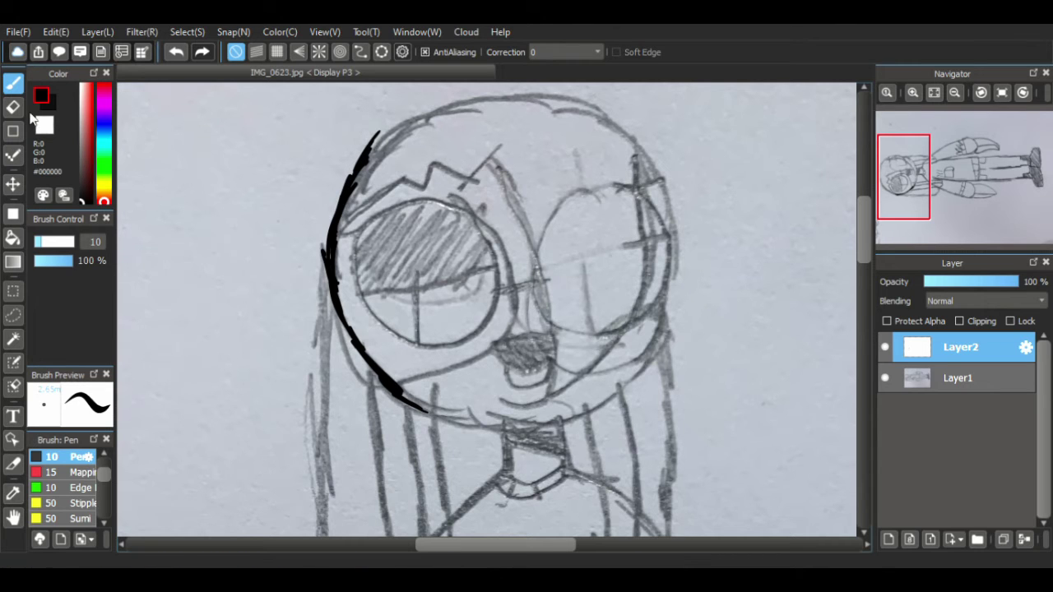
- Continue the black head outline over the forehead towards the crown, and erase the stray line ends at the forehead and cheek
key("e")
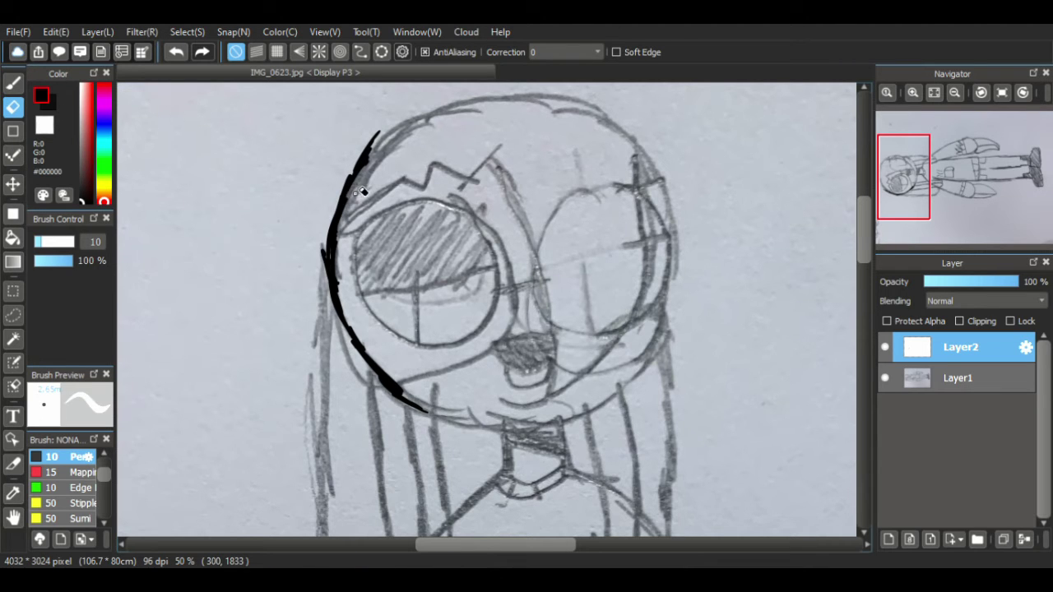
left_click(17, 84)
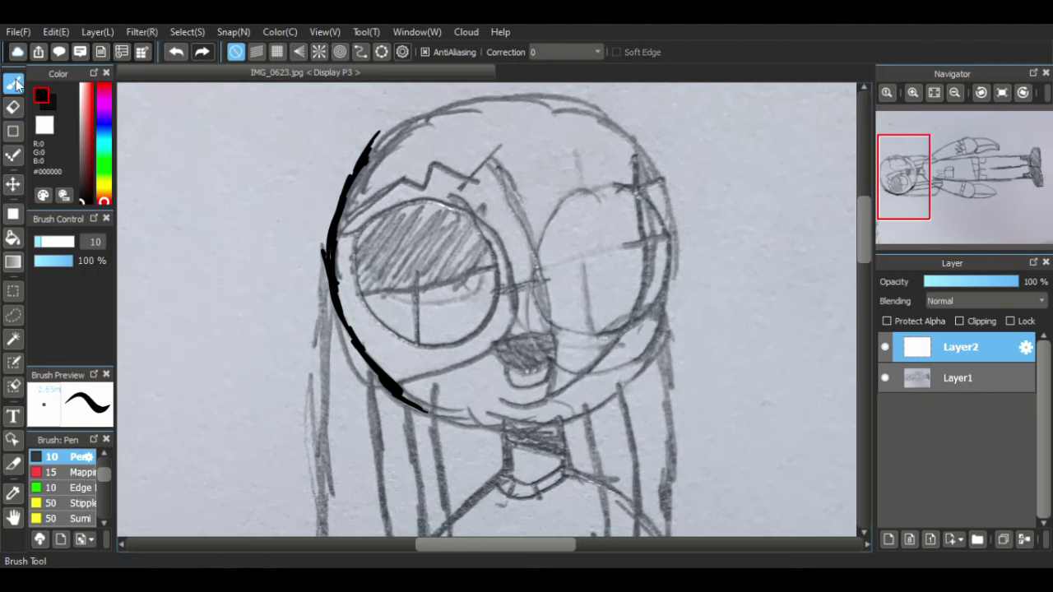
mouse_move(364, 164)
left_mouse_down()
mouse_move(398, 126)
mouse_move(477, 95)
left_mouse_up()
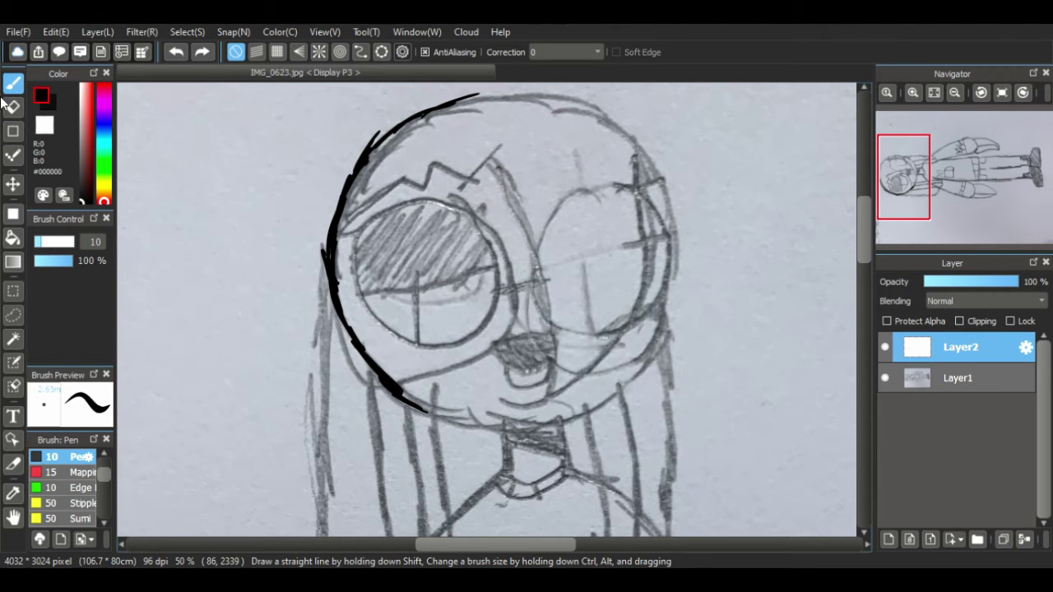
left_click(13, 106)
left_click_drag(383, 131, 362, 158)
left_click(13, 82)
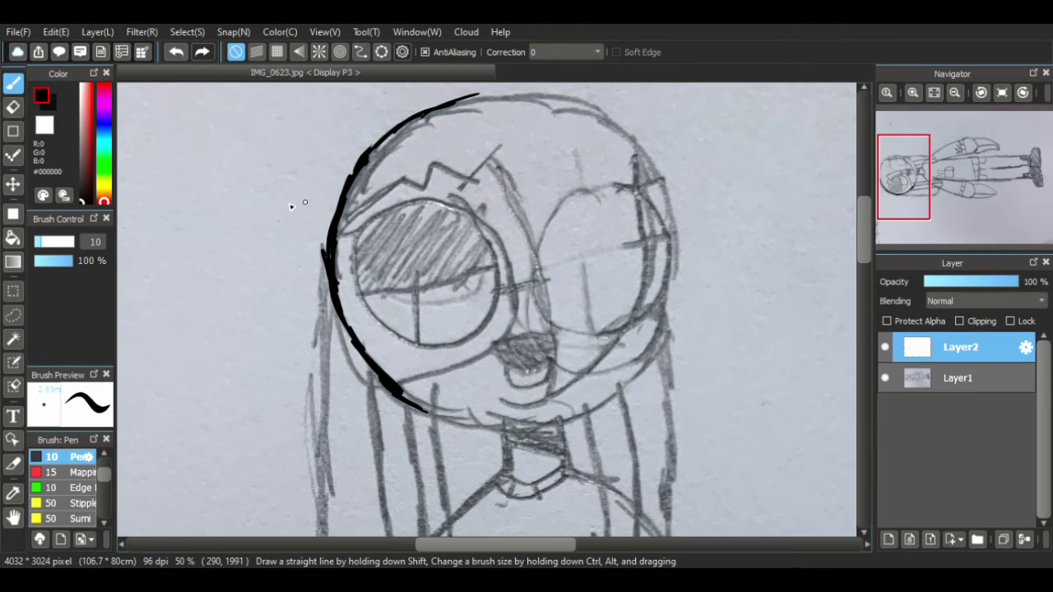
left_click(13, 106)
left_click_drag(320, 265, 324, 275)
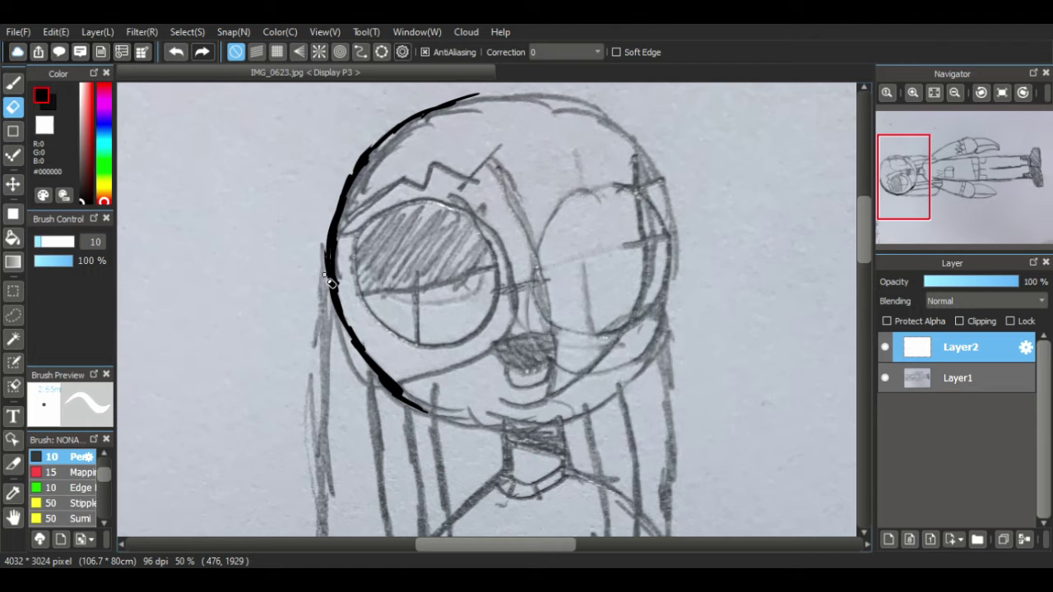
left_click(13, 83)
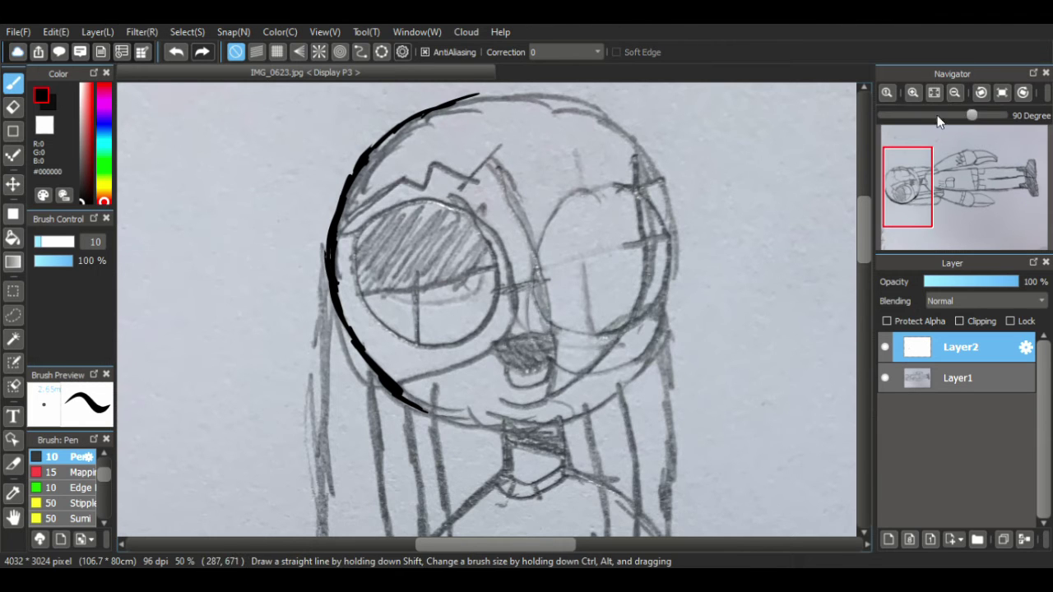
- Ink the rest of the round head outline, from the crown down the other side and along the chin, closing the circle
left_click(981, 94)
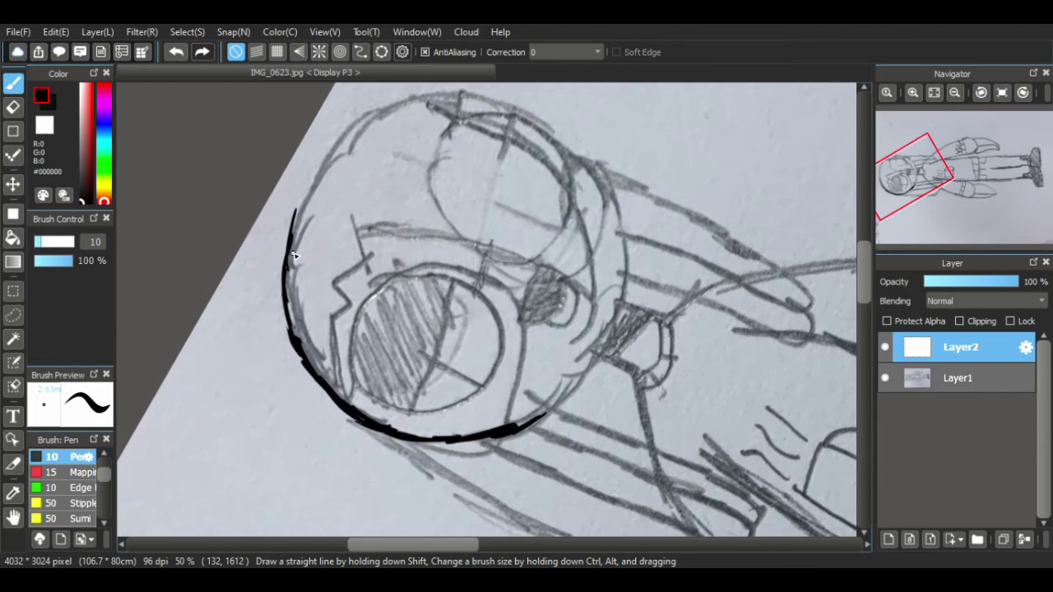
mouse_move(293, 244)
left_mouse_down()
mouse_move(312, 173)
mouse_move(404, 104)
mouse_move(539, 117)
mouse_move(533, 123)
mouse_move(600, 185)
mouse_move(623, 257)
mouse_move(612, 283)
mouse_move(618, 325)
mouse_move(555, 415)
left_mouse_up()
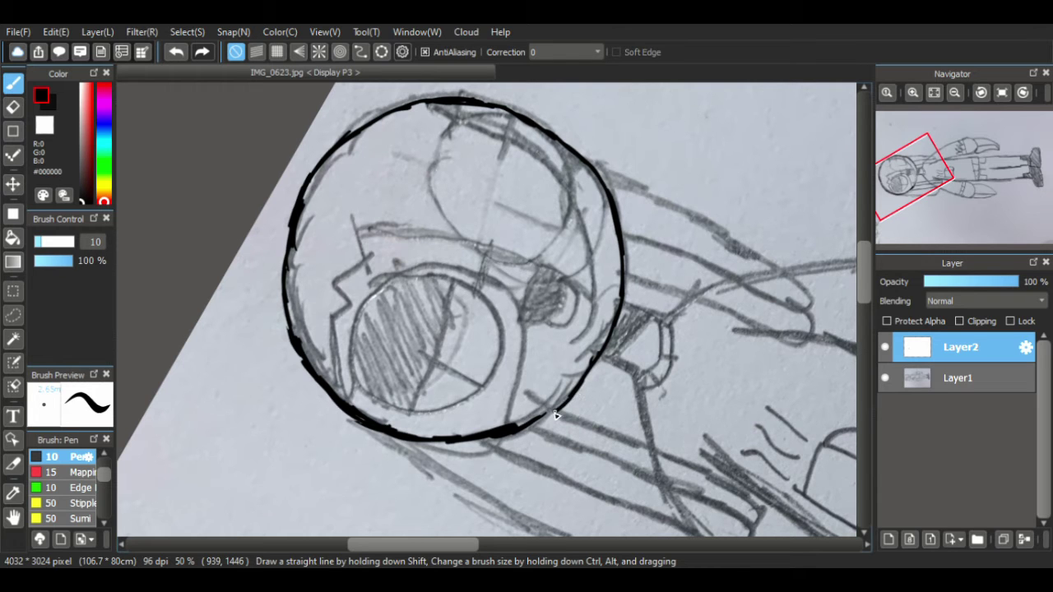
left_click(999, 94)
left_click(1019, 93)
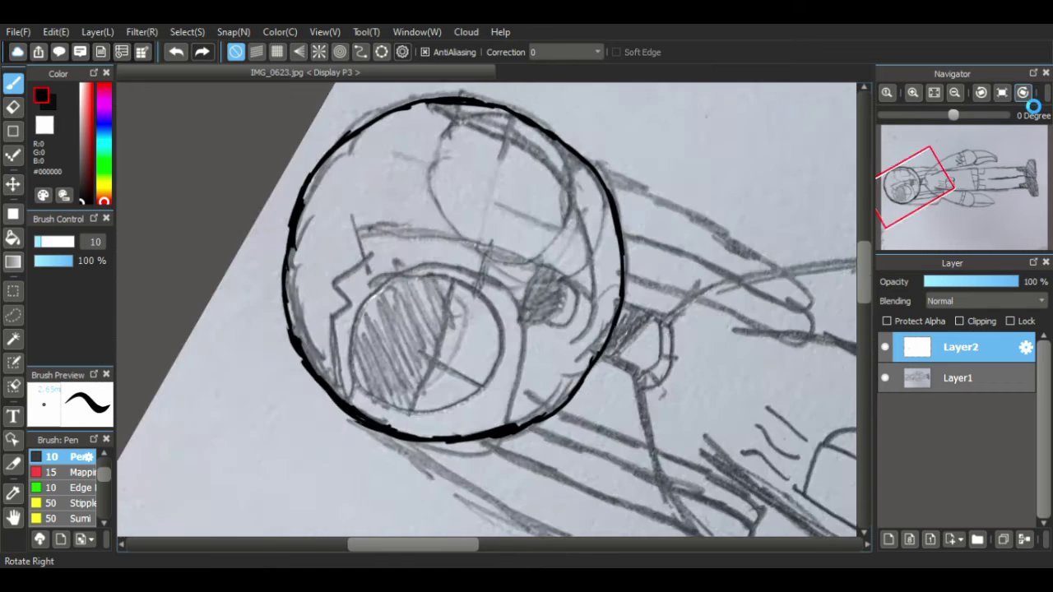
left_click(1020, 93)
left_click(1019, 93)
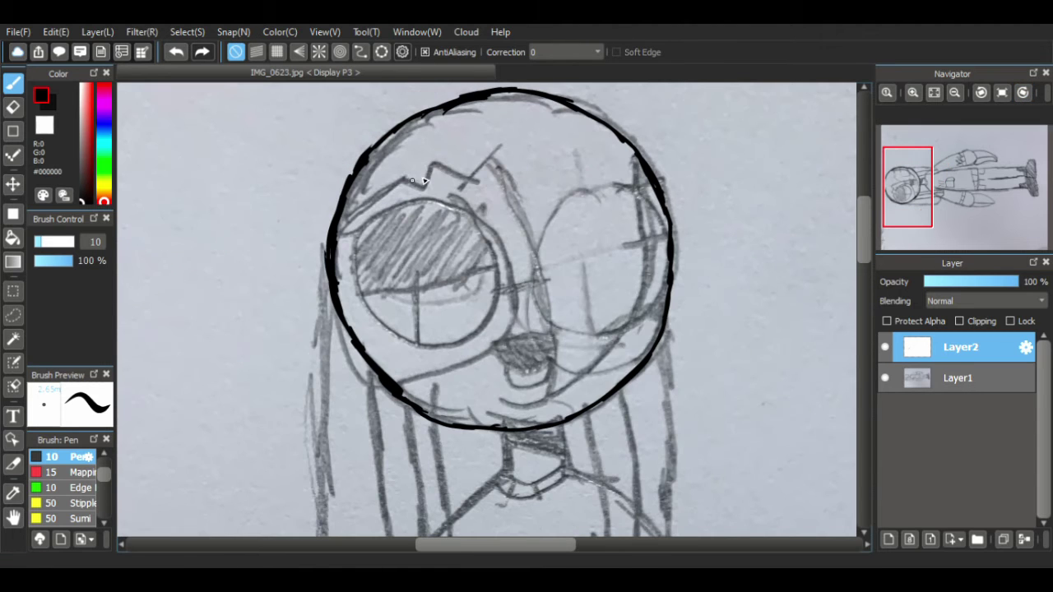
left_click(912, 92)
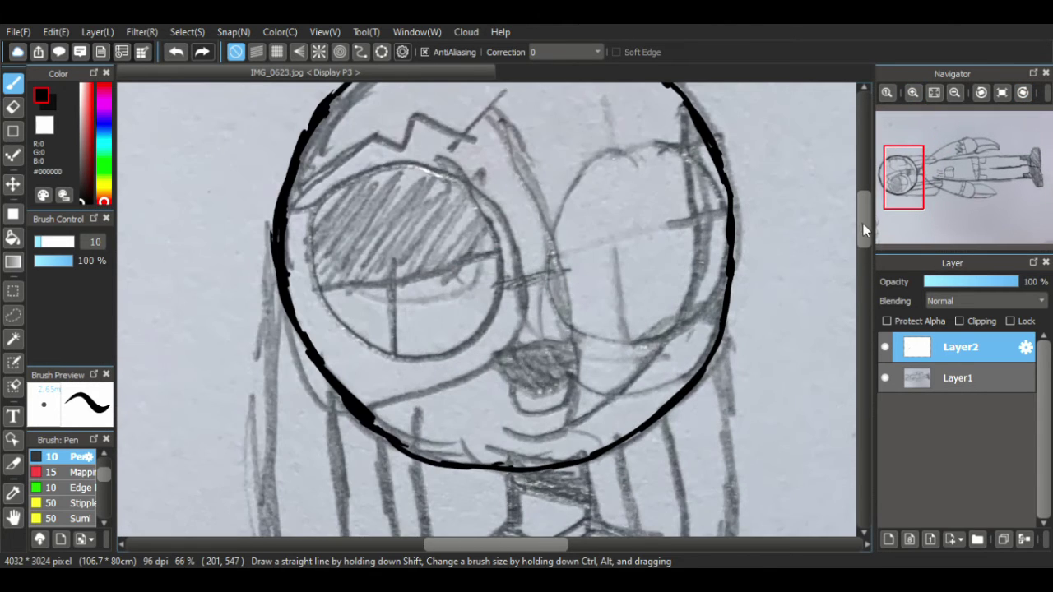
scroll(864, 217, "up", 3)
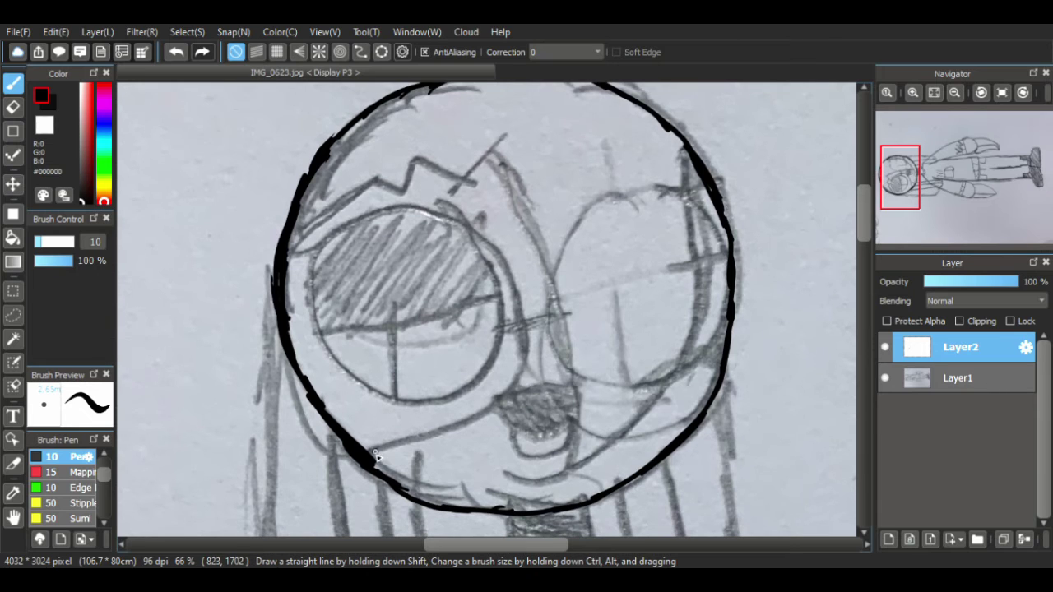
- Ink the patch outline around the shaded eye, from the lower cheek past the nose and over the eye back to the head edge
left_click_drag(371, 455, 497, 410)
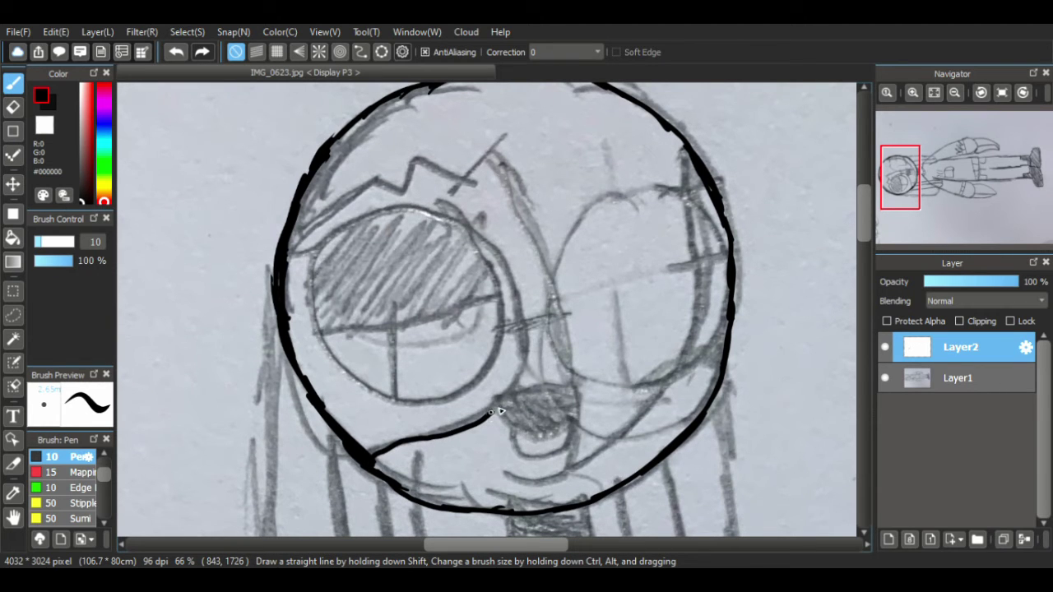
left_click_drag(522, 366, 527, 310)
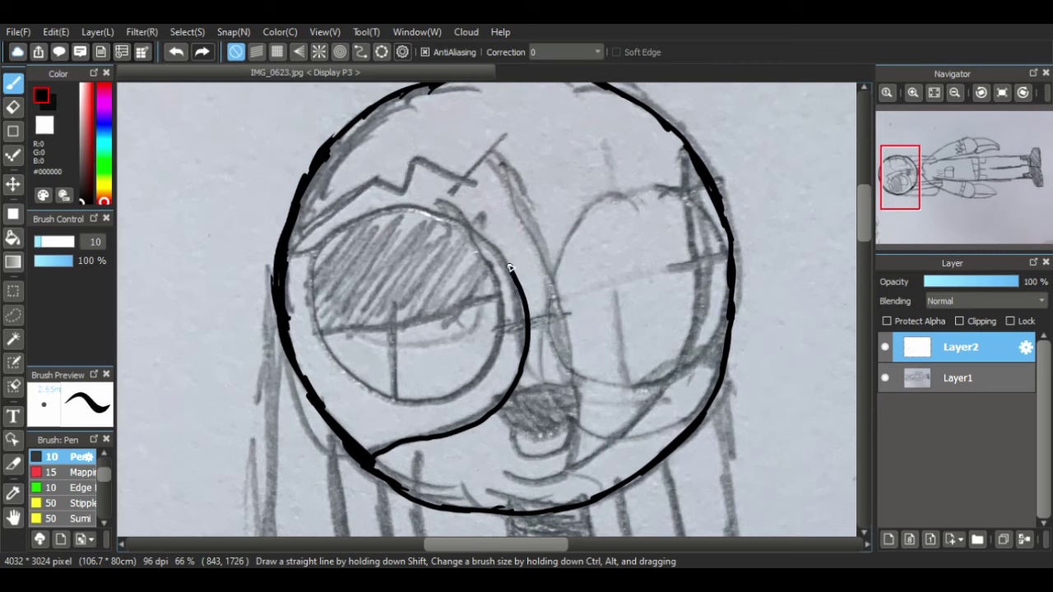
mouse_move(509, 268)
left_mouse_down()
mouse_move(490, 229)
mouse_move(421, 204)
mouse_move(371, 207)
mouse_move(284, 259)
left_mouse_up()
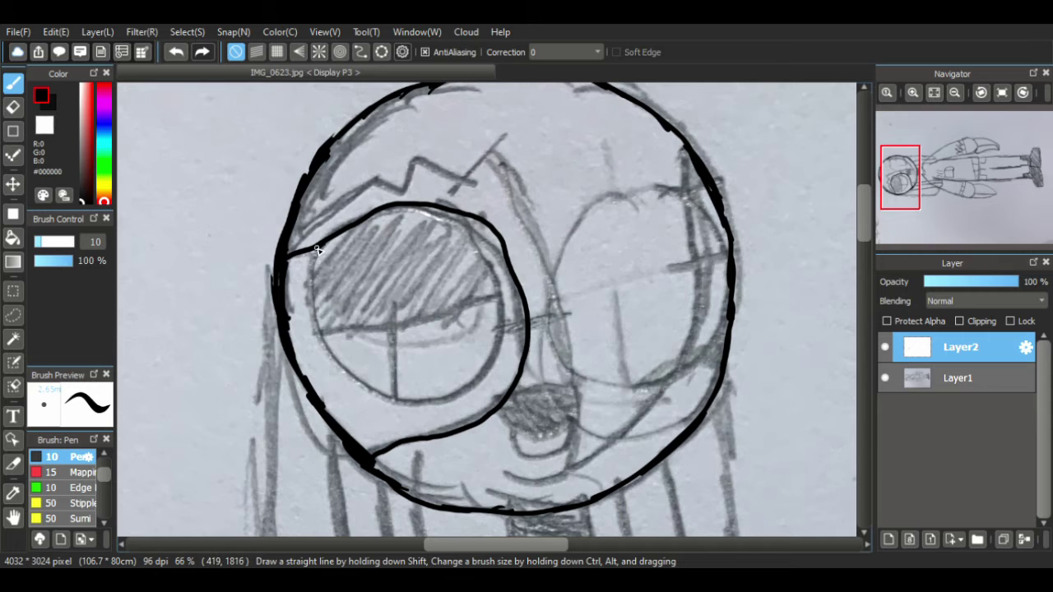
mouse_move(317, 250)
left_mouse_down()
mouse_move(305, 288)
mouse_move(316, 329)
left_mouse_up()
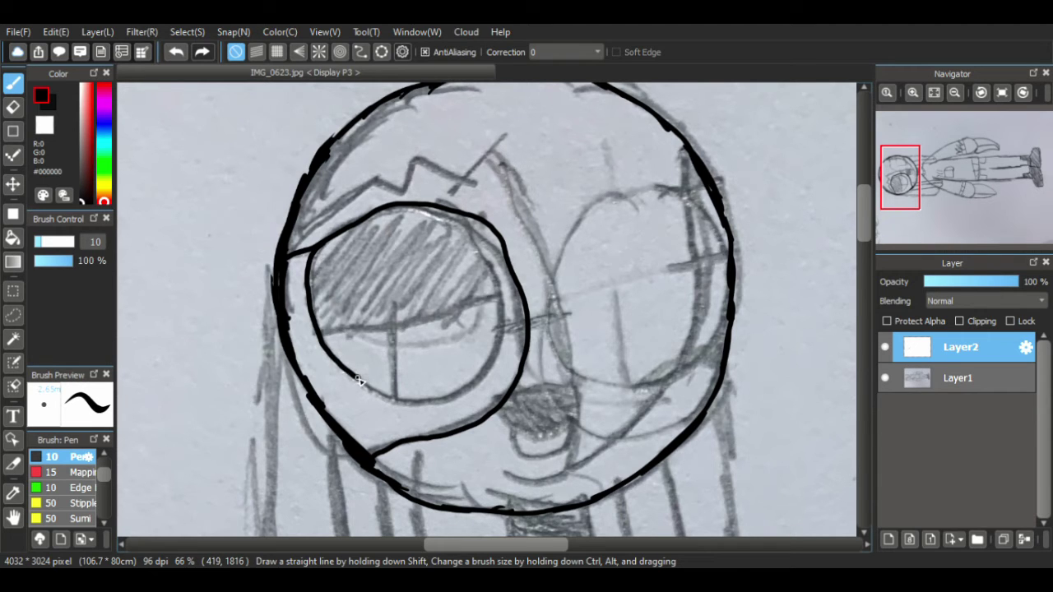
mouse_move(359, 380)
left_mouse_down()
mouse_move(439, 402)
mouse_move(489, 384)
mouse_move(515, 325)
mouse_move(485, 232)
left_mouse_up()
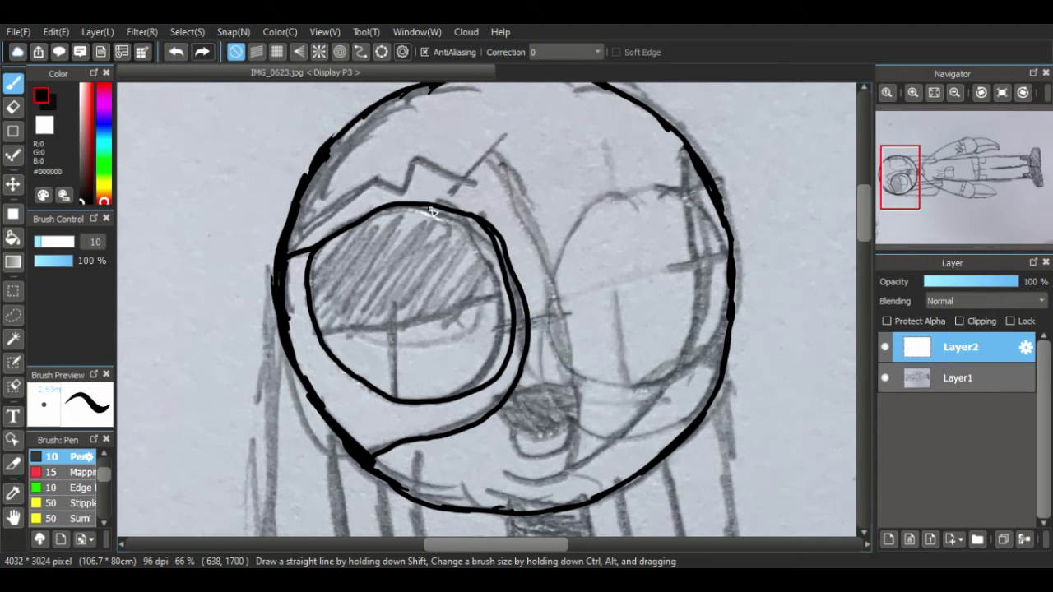
key("ctrl+z")
mouse_move(312, 250)
left_mouse_down()
mouse_move(307, 305)
mouse_move(332, 366)
mouse_move(430, 407)
mouse_move(471, 390)
mouse_move(506, 331)
mouse_move(503, 283)
mouse_move(478, 234)
mouse_move(443, 216)
left_mouse_up()
left_click_drag(316, 328, 473, 329)
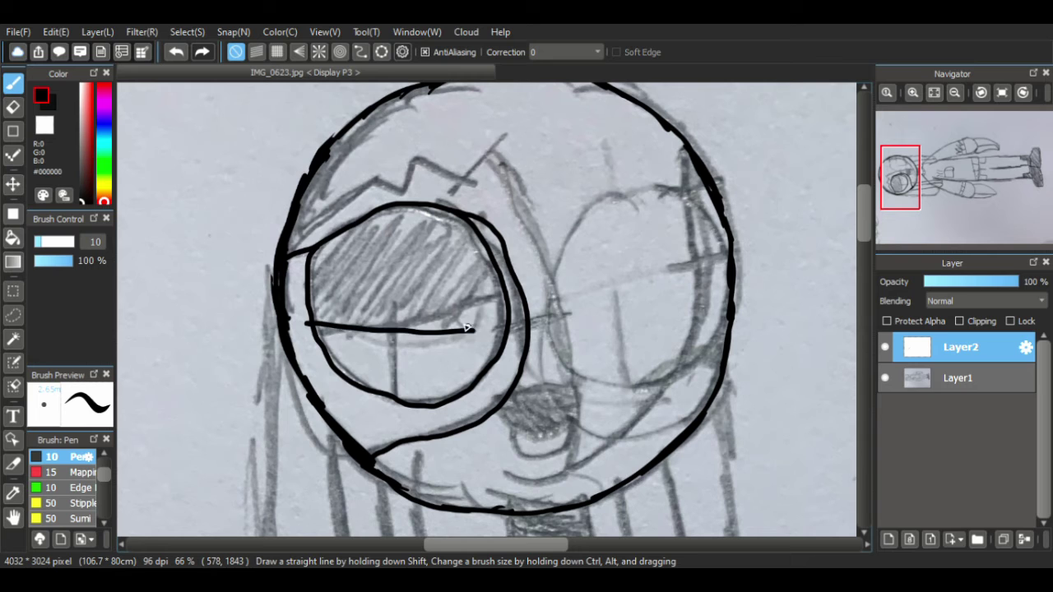
key("ctrl+z")
key("ctrl+z")
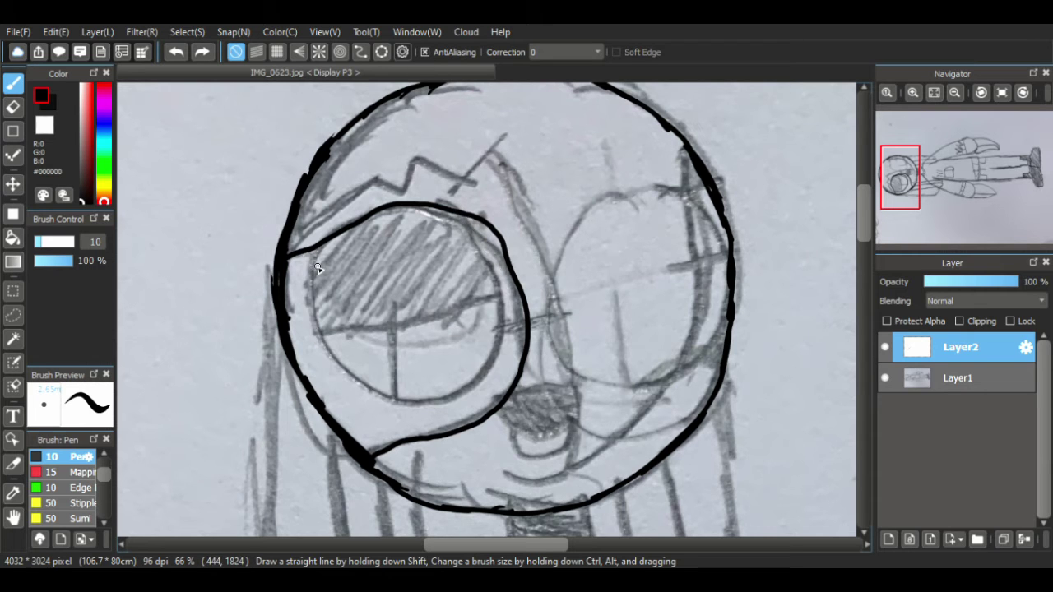
- Ink the round outline of the shaded eye inside the patch, thickening its lower edge
mouse_move(316, 249)
left_mouse_down()
mouse_move(319, 337)
mouse_move(361, 387)
mouse_move(452, 383)
mouse_move(392, 400)
mouse_move(433, 406)
mouse_move(404, 403)
mouse_move(494, 388)
left_mouse_up()
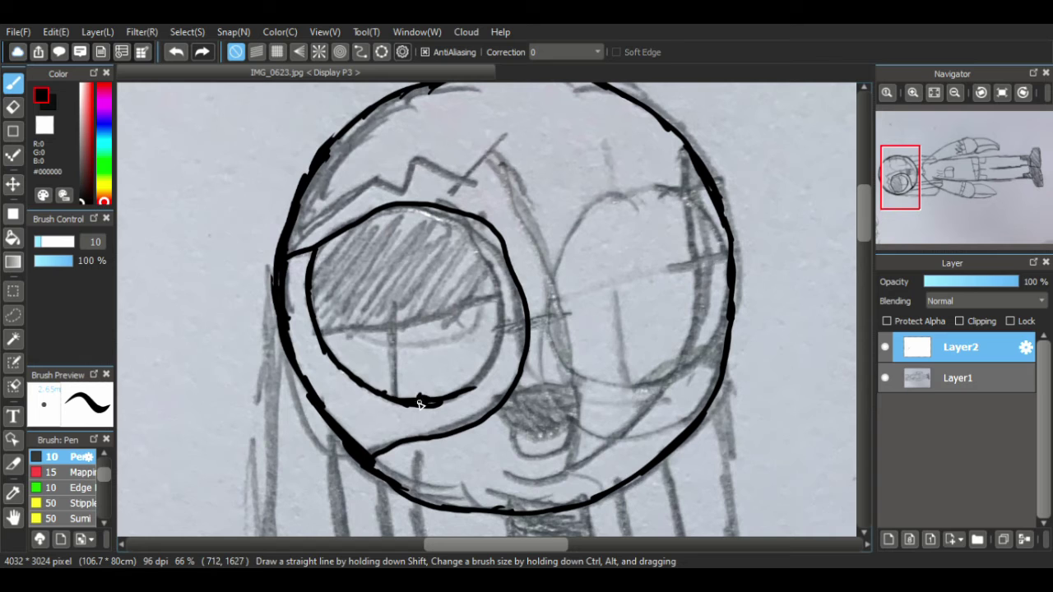
mouse_move(419, 403)
left_mouse_down()
mouse_move(458, 403)
mouse_move(433, 406)
mouse_move(485, 380)
mouse_move(467, 398)
left_mouse_up()
mouse_move(481, 382)
left_mouse_down()
mouse_move(503, 335)
mouse_move(497, 296)
left_mouse_up()
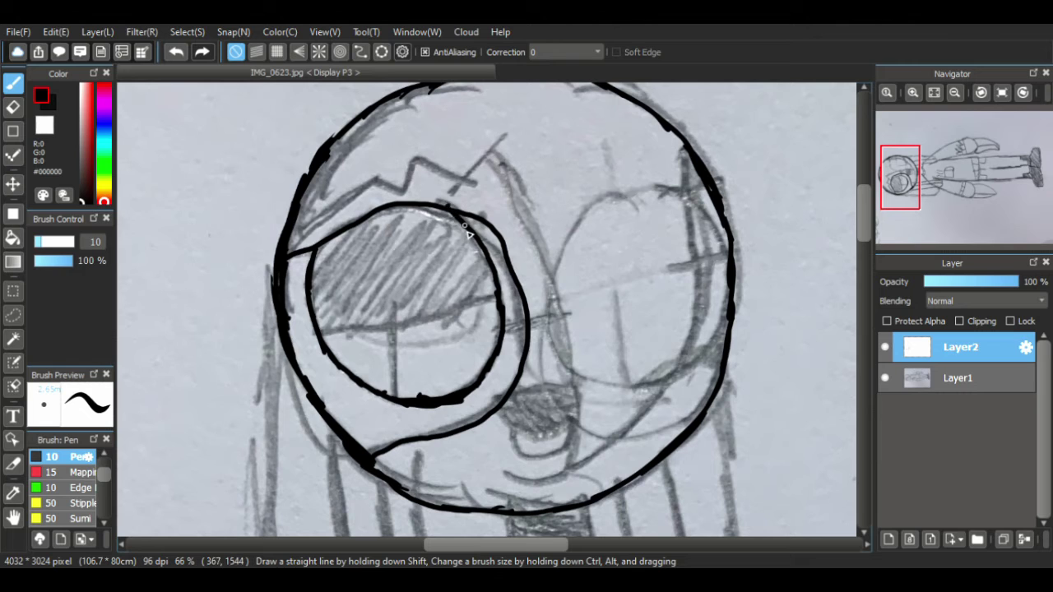
left_click_drag(319, 327, 506, 332)
key("ctrl+z")
left_click_drag(317, 324, 509, 317)
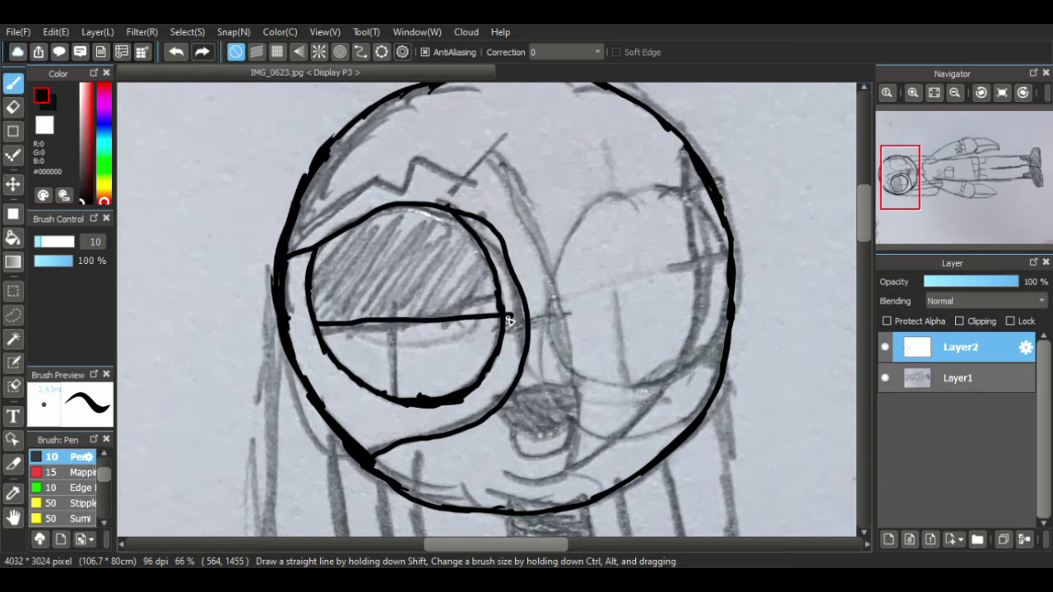
key("ctrl+z")
left_click_drag(325, 331, 502, 349)
key("ctrl+z")
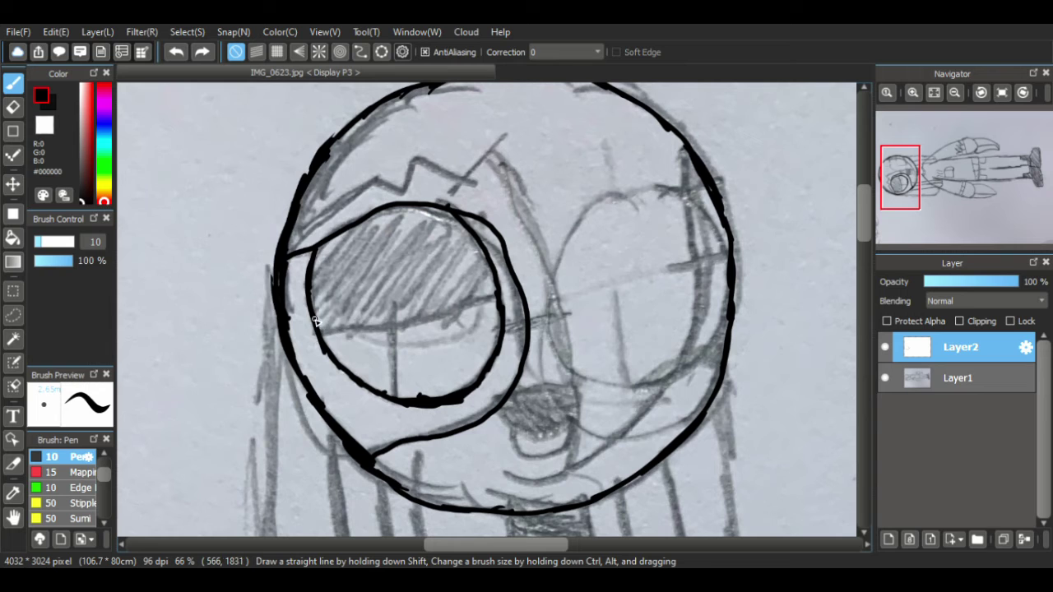
- Ink the half-closed eyelid line straight across the eye and a vertical line from its middle down to the eye's lower edge
left_click_drag(312, 319, 505, 320)
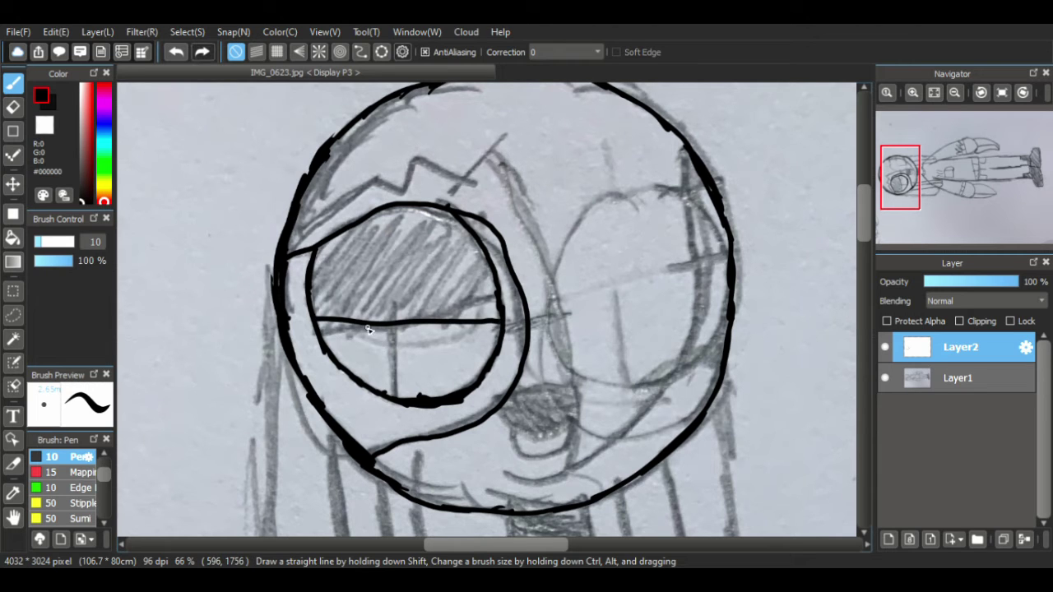
left_click_drag(394, 322, 397, 385)
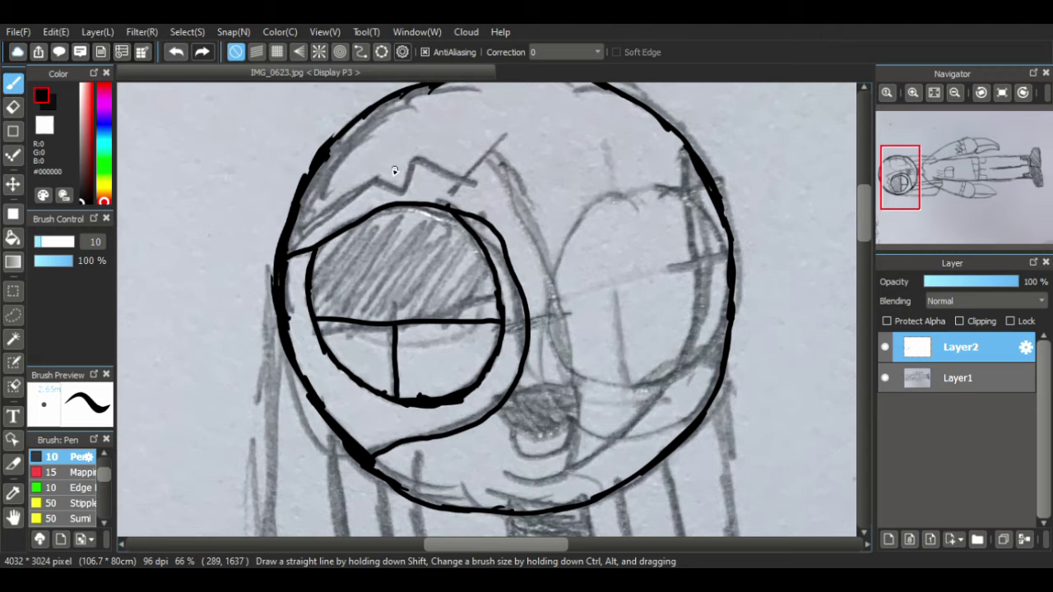
- Ink the jagged hair edge across the forehead and face, with a loose V-shaped notch beside it and a short line joining the eye to it
mouse_move(288, 257)
left_mouse_down()
mouse_move(382, 179)
mouse_move(404, 199)
mouse_move(417, 160)
mouse_move(459, 182)
mouse_move(449, 180)
mouse_move(470, 176)
mouse_move(461, 179)
mouse_move(495, 151)
mouse_move(534, 293)
mouse_move(544, 265)
mouse_move(559, 326)
mouse_move(557, 295)
mouse_move(571, 409)
mouse_move(572, 381)
mouse_move(568, 471)
mouse_move(623, 424)
mouse_move(625, 433)
mouse_move(691, 339)
mouse_move(704, 354)
mouse_move(731, 285)
left_mouse_up()
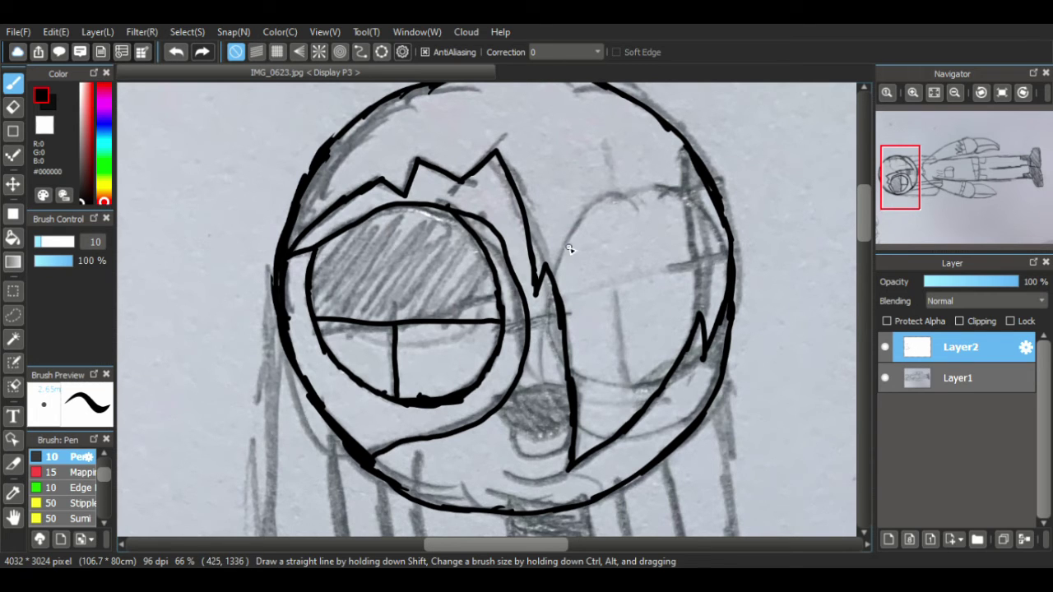
mouse_move(559, 231)
left_mouse_down()
mouse_move(574, 301)
mouse_move(590, 242)
left_mouse_up()
left_click_drag(504, 324, 564, 320)
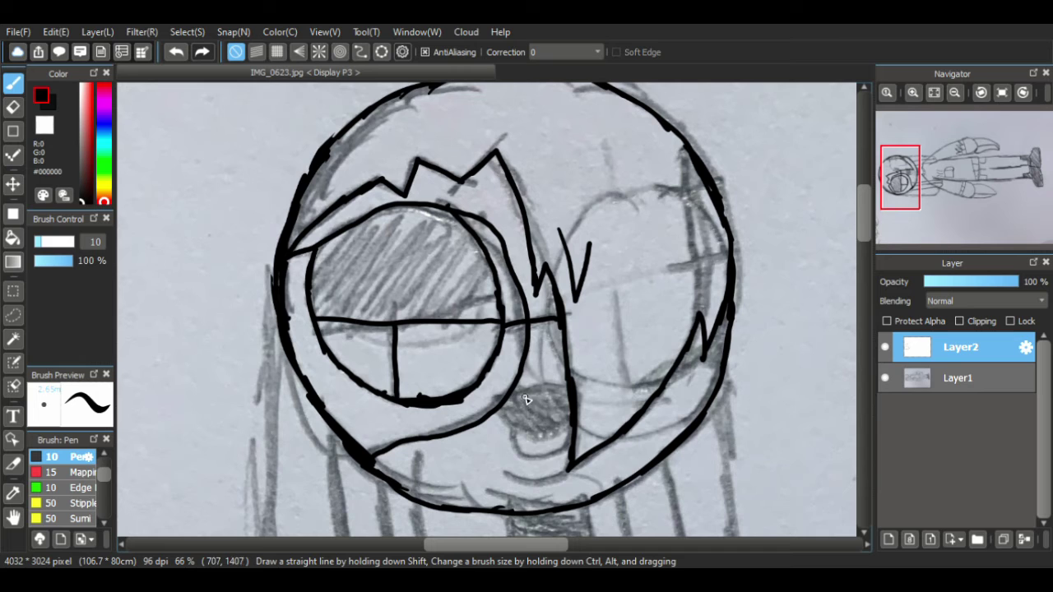
- Outline the nose and fill it solid black, and ink the small open mouth beneath it
left_click_drag(492, 396, 567, 383)
mouse_move(492, 396)
left_mouse_down()
mouse_move(525, 437)
mouse_move(571, 418)
left_mouse_up()
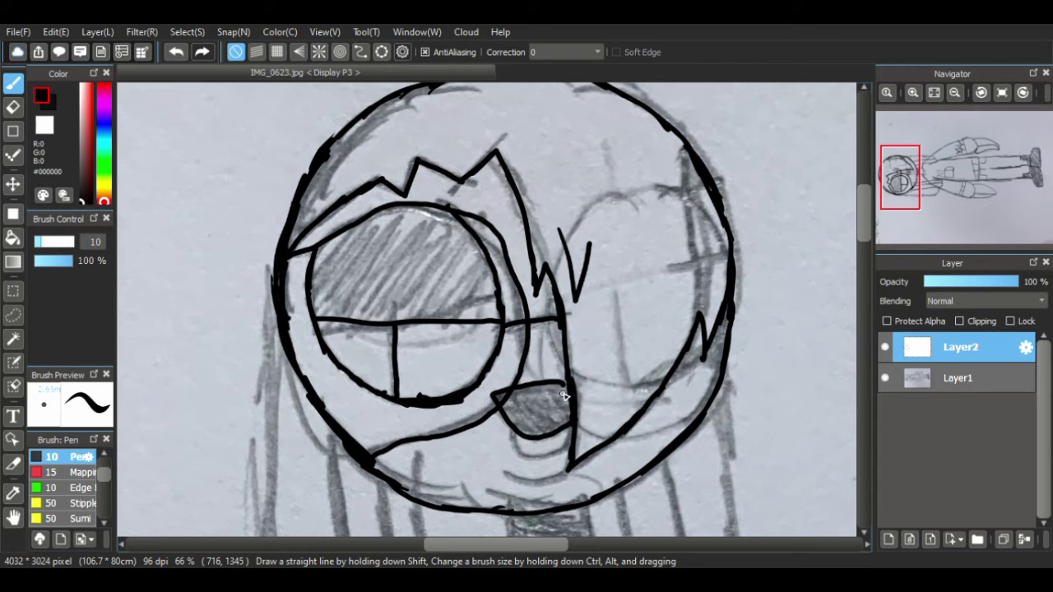
mouse_move(497, 395)
left_mouse_down()
mouse_move(508, 404)
mouse_move(518, 395)
mouse_move(529, 426)
left_mouse_up()
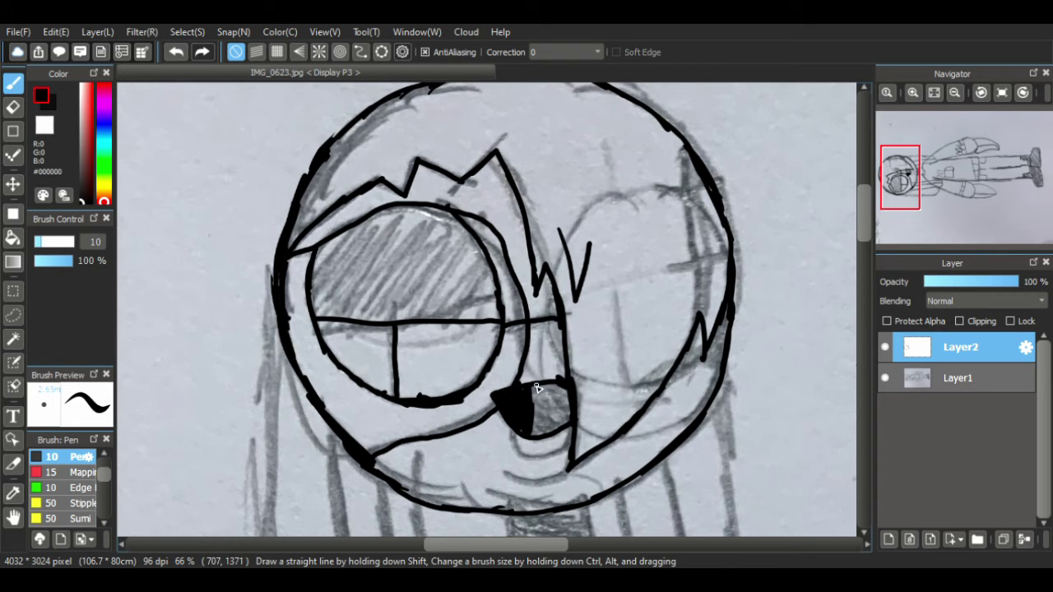
mouse_move(525, 391)
left_mouse_down()
mouse_move(554, 388)
mouse_move(538, 386)
mouse_move(564, 399)
mouse_move(568, 422)
mouse_move(521, 428)
mouse_move(550, 427)
mouse_move(529, 400)
mouse_move(538, 424)
mouse_move(549, 383)
mouse_move(551, 414)
left_mouse_up()
mouse_move(510, 437)
left_mouse_down()
mouse_move(553, 460)
mouse_move(572, 431)
mouse_move(535, 446)
mouse_move(521, 431)
mouse_move(552, 448)
left_mouse_up()
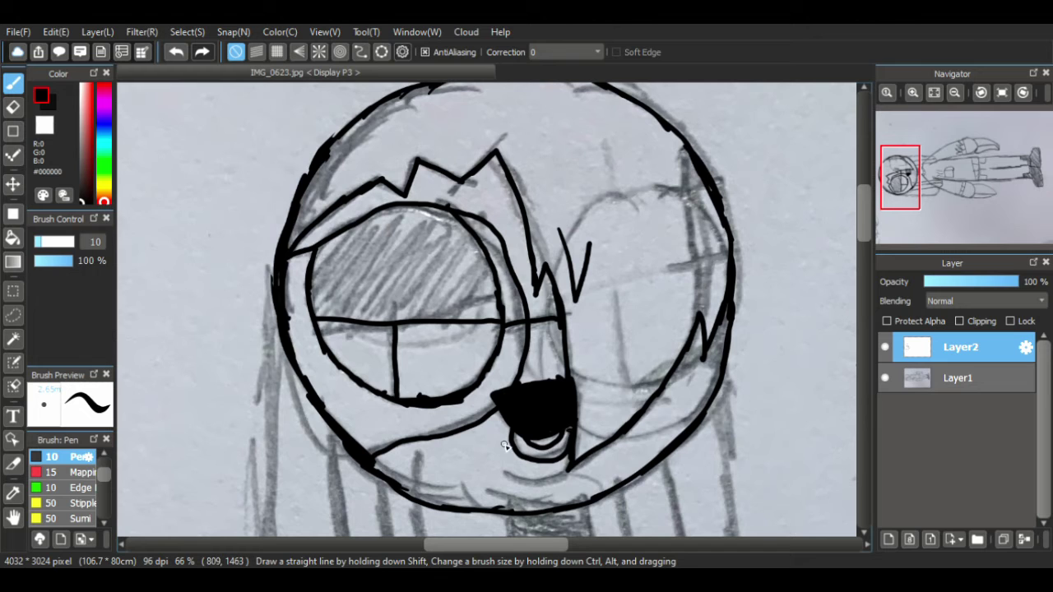
key("ctrl+z")
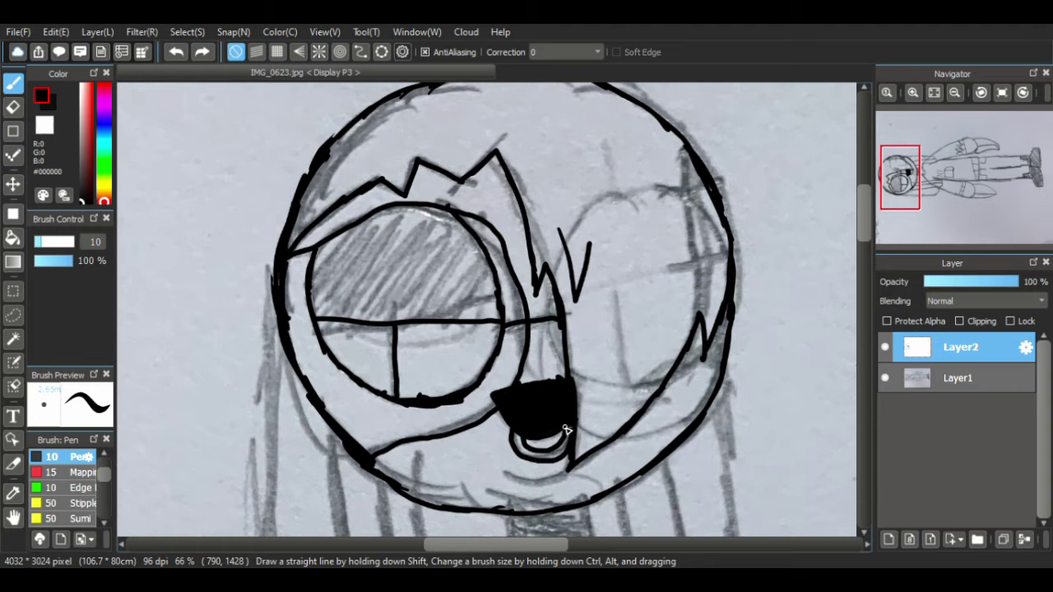
- Ink a short connecting stroke at the jagged hair tip near the right cheek and a short curved line under the mouth
scroll(870, 229, "down", 3)
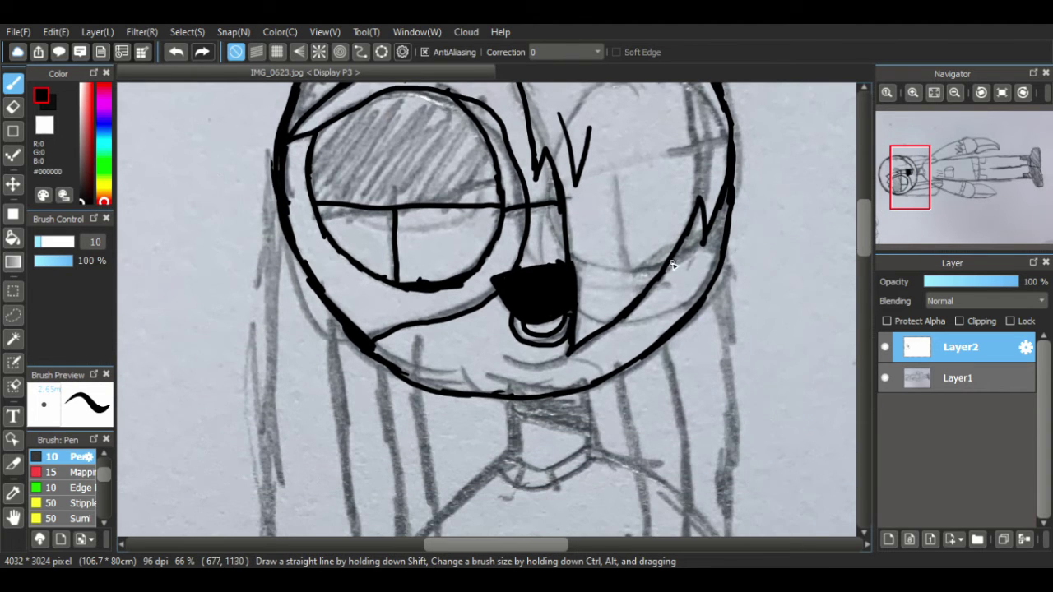
left_click_drag(672, 265, 720, 224)
left_click_drag(516, 360, 541, 361)
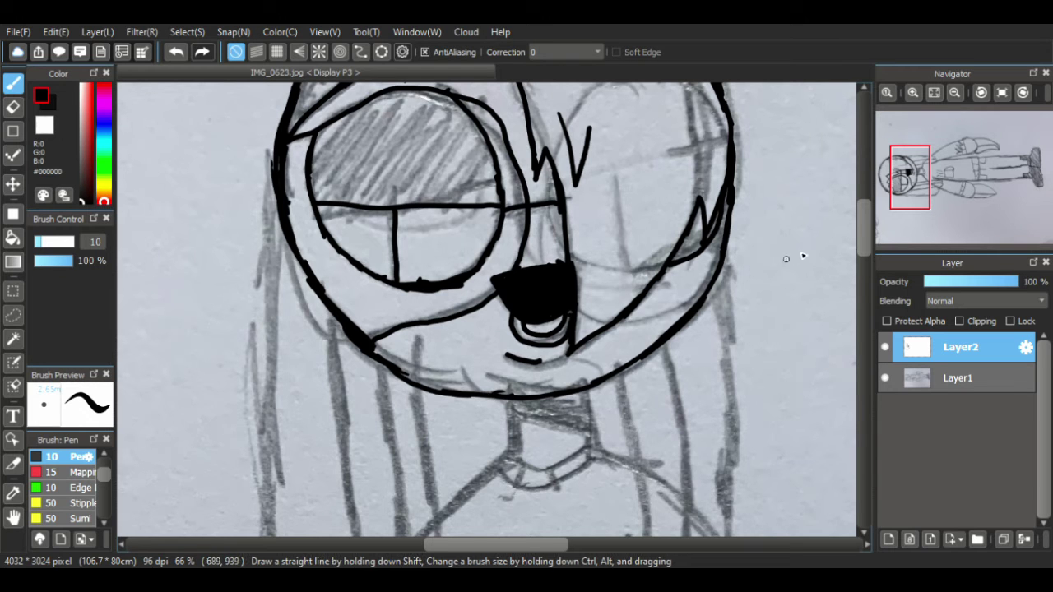
- Ink the outer edge of the long hanging ear on the left, from the side of the head down towards its tip
mouse_move(919, 204)
left_mouse_down()
mouse_move(932, 224)
mouse_move(925, 212)
left_mouse_up()
scroll(864, 233, "up", 3)
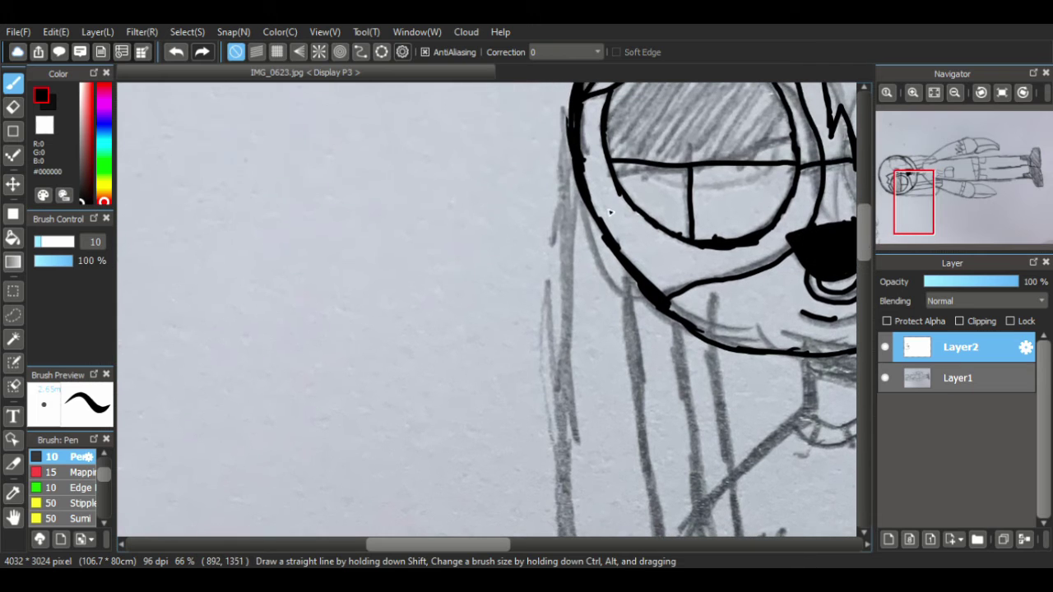
left_click_drag(575, 147, 568, 254)
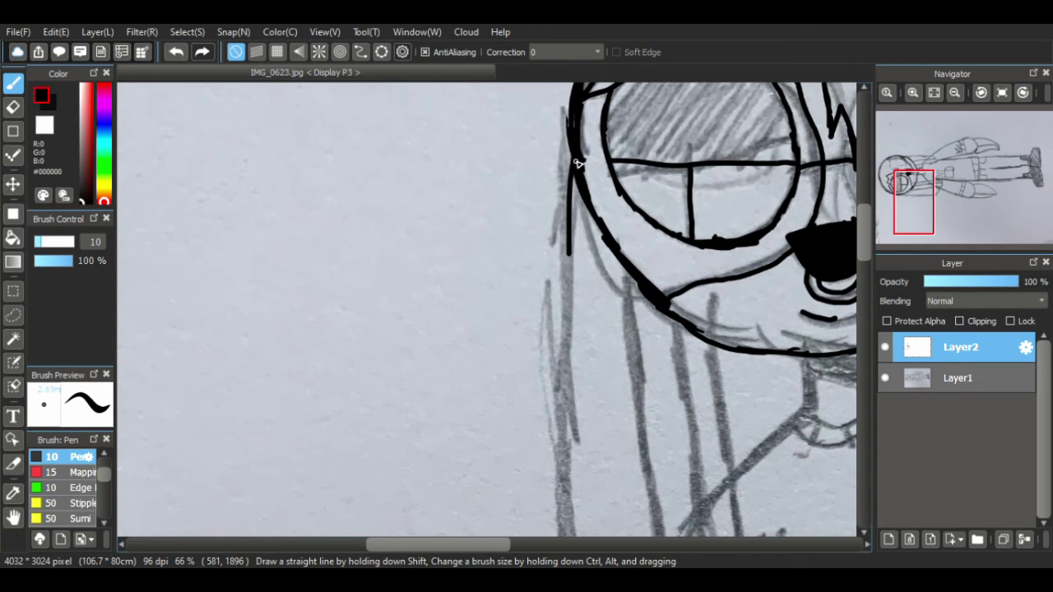
left_click_drag(577, 145, 558, 330)
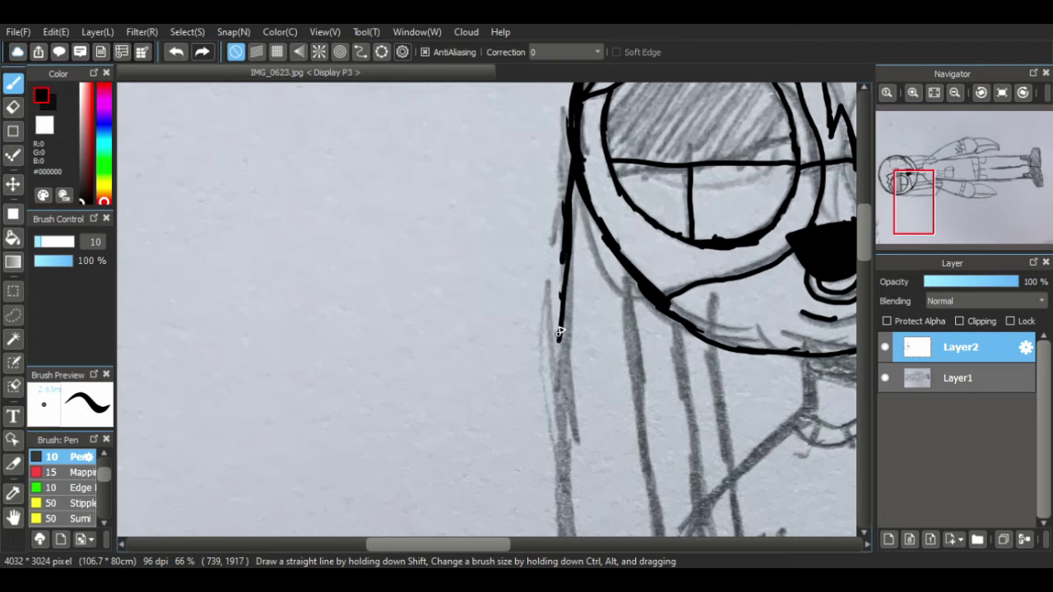
scroll(583, 233, "down", 3)
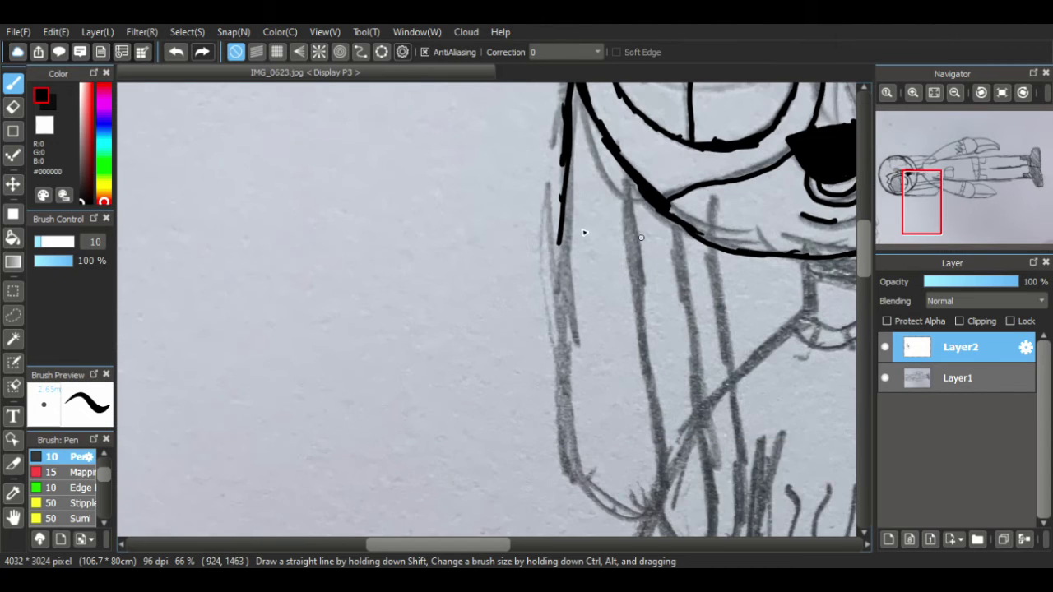
left_click_drag(566, 216, 559, 380)
mouse_move(559, 337)
left_mouse_down()
mouse_move(562, 425)
mouse_move(580, 476)
left_mouse_up()
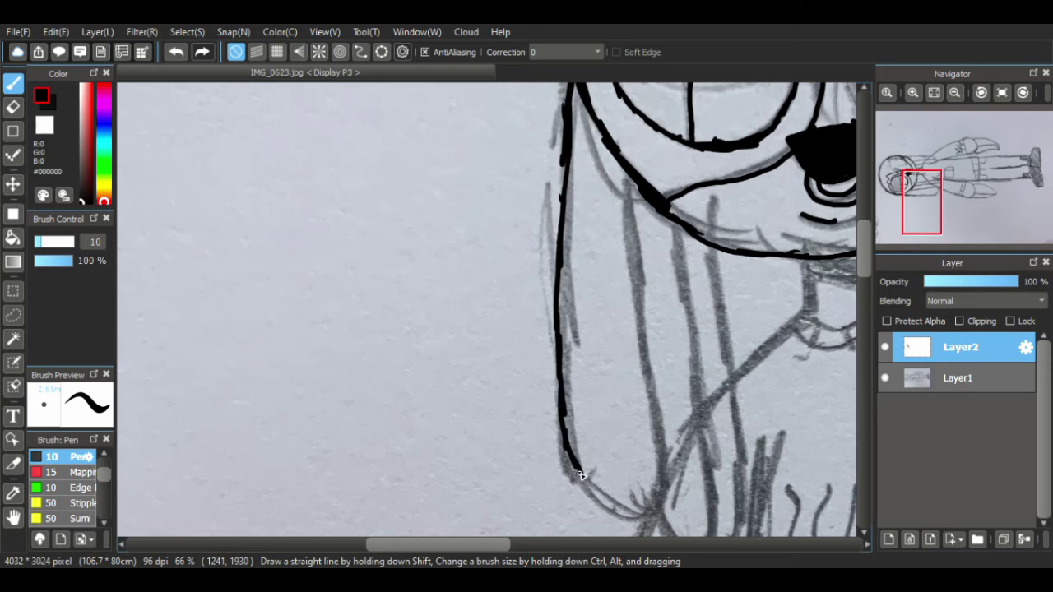
- Ink the left ear's rounded tip and inner edge up to the head, plus the two strand lines beside it under the chin
scroll(834, 329, "down", 1)
mouse_move(579, 426)
left_mouse_down()
mouse_move(628, 467)
mouse_move(654, 454)
mouse_move(672, 398)
mouse_move(657, 428)
mouse_move(666, 348)
left_mouse_up()
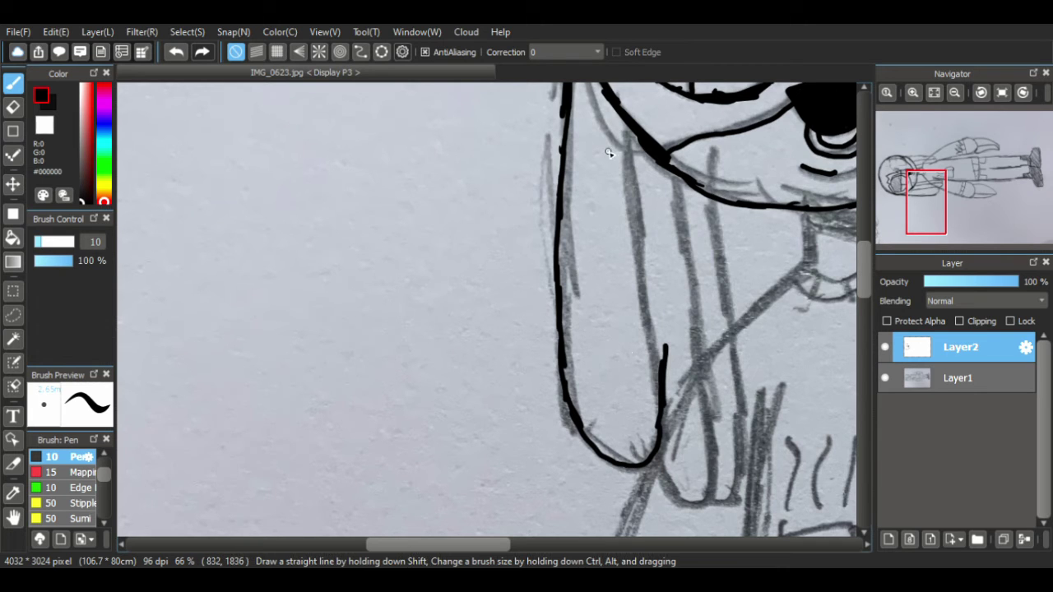
key("ctrl+z")
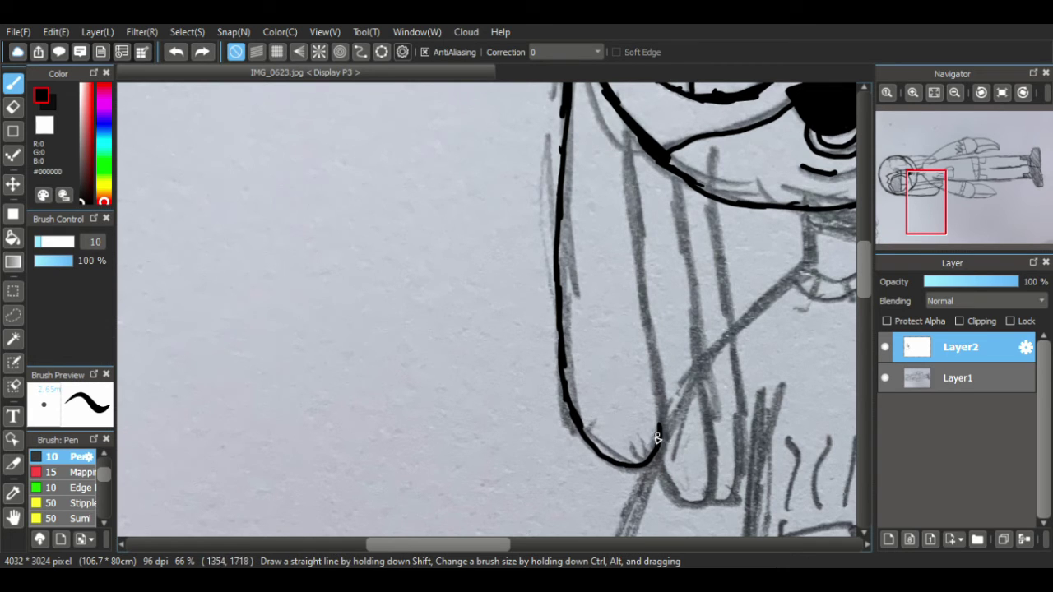
mouse_move(662, 441)
left_mouse_down()
mouse_move(663, 334)
mouse_move(653, 359)
mouse_move(648, 337)
mouse_move(659, 362)
mouse_move(653, 279)
left_mouse_up()
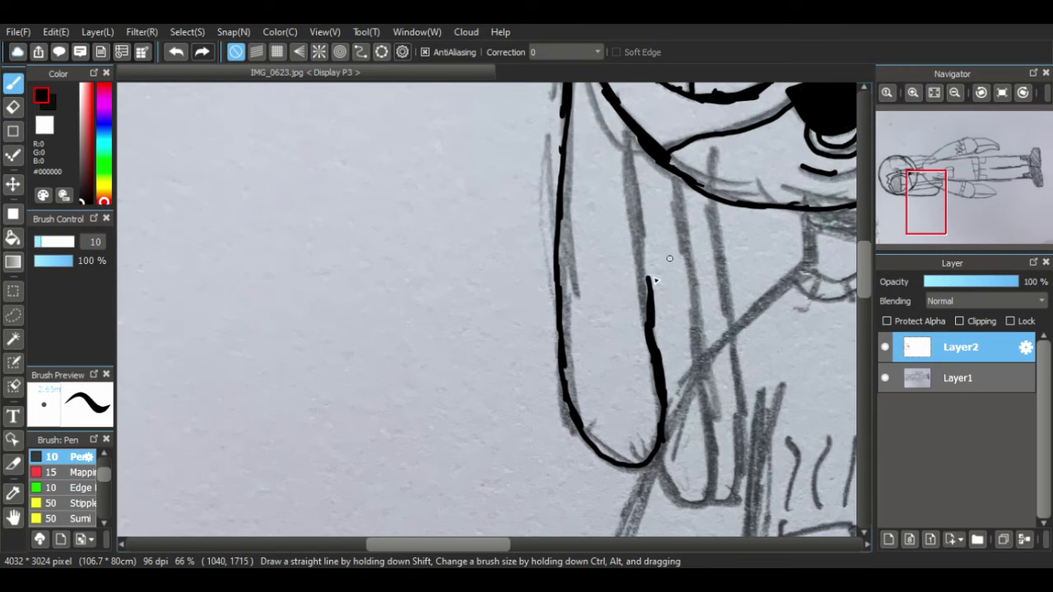
mouse_move(647, 325)
left_mouse_down()
mouse_move(632, 175)
mouse_move(633, 210)
left_mouse_up()
left_click_drag(631, 134, 633, 168)
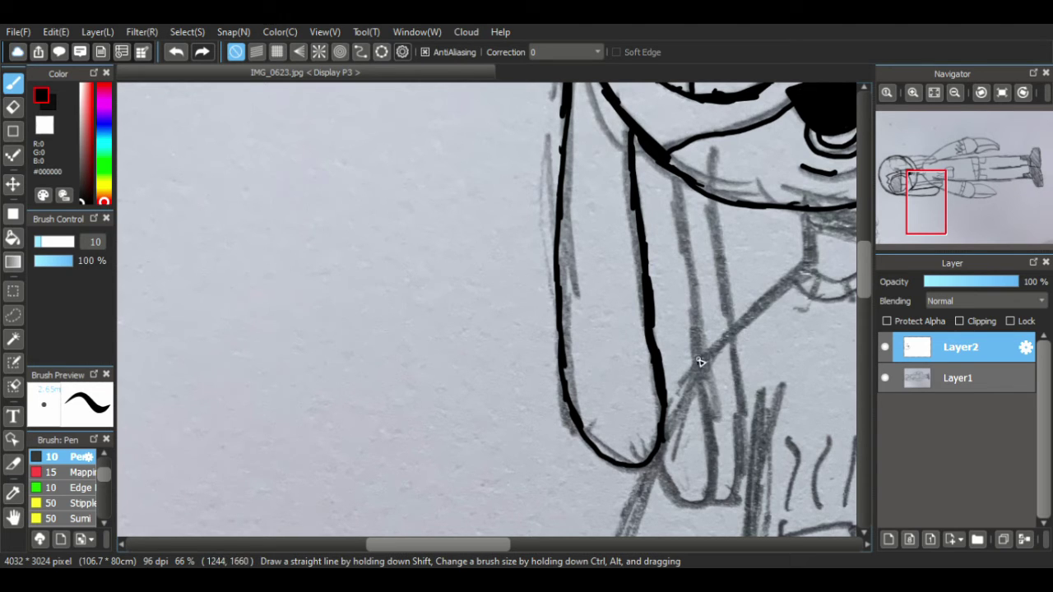
mouse_move(699, 362)
left_mouse_down()
mouse_move(675, 177)
mouse_move(721, 233)
mouse_move(734, 320)
left_mouse_up()
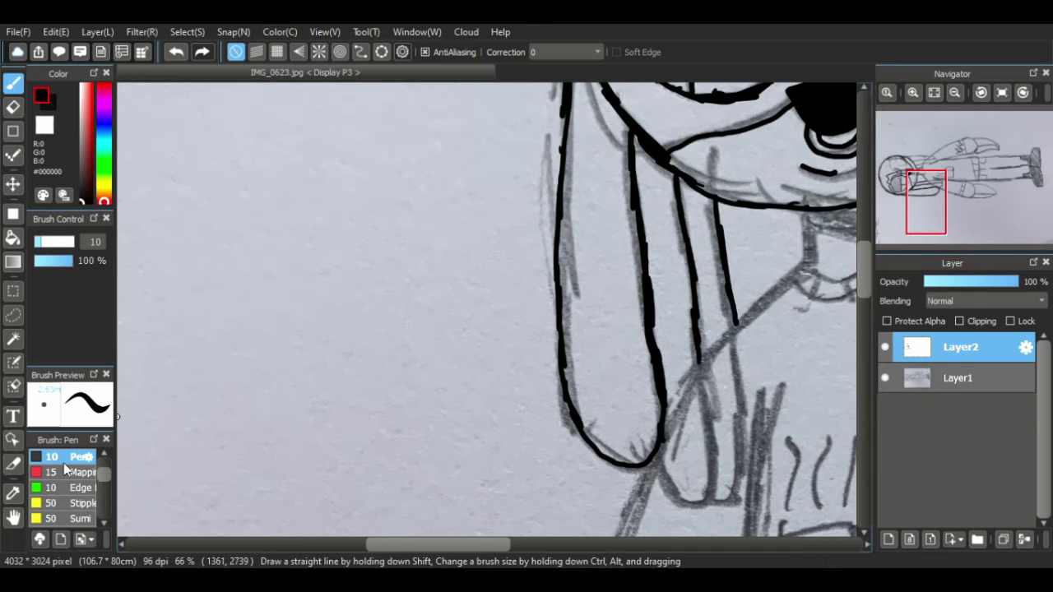
- Erase the stray pen mark on the empty paper to the right of the head
left_click(12, 516)
left_click_drag(672, 324, 479, 271)
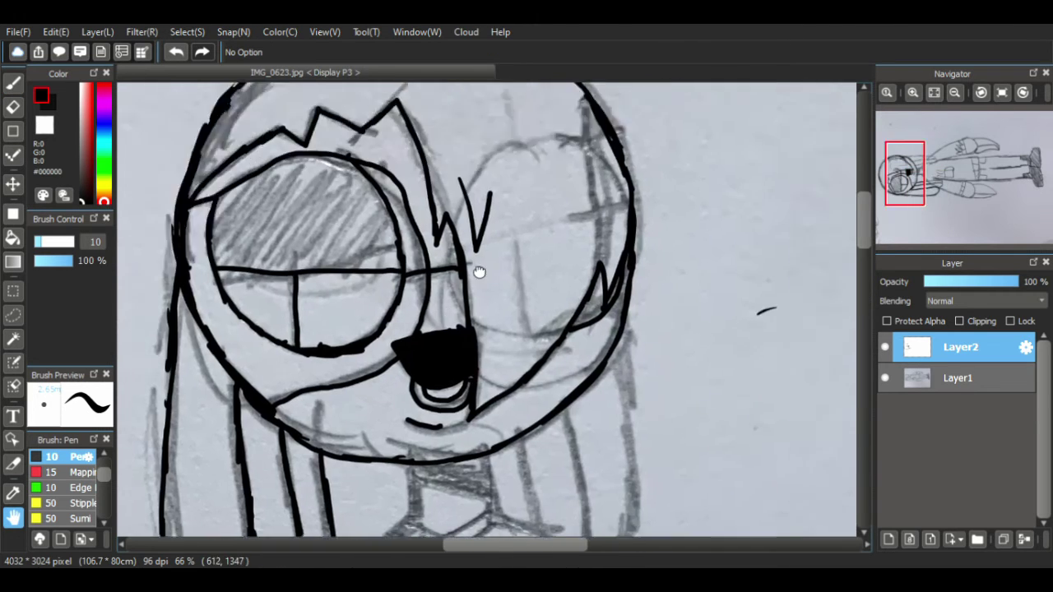
left_click_drag(644, 380, 514, 237)
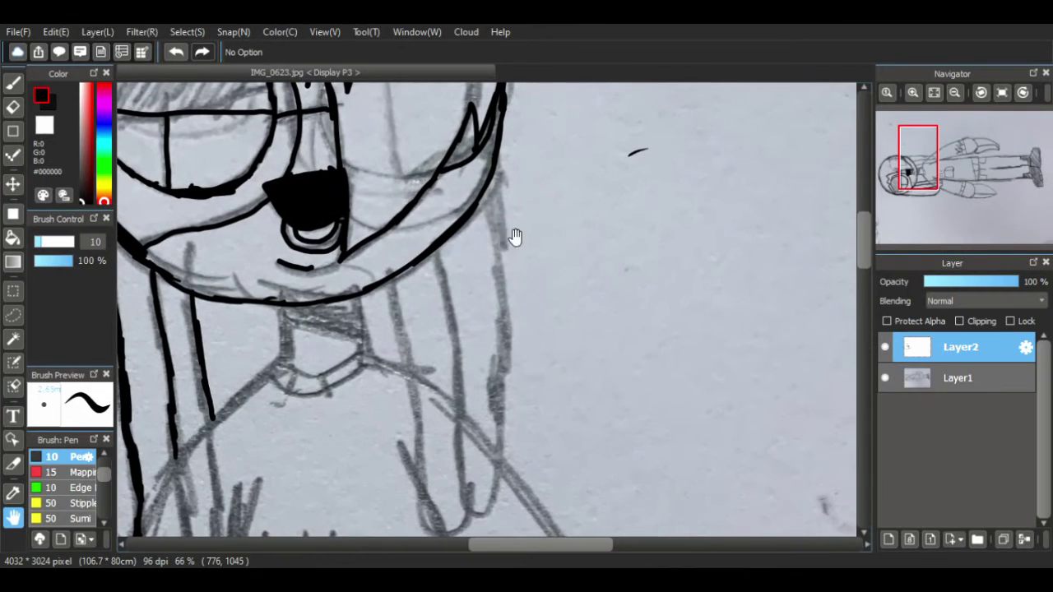
left_click(12, 107)
left_click_drag(631, 169, 634, 160)
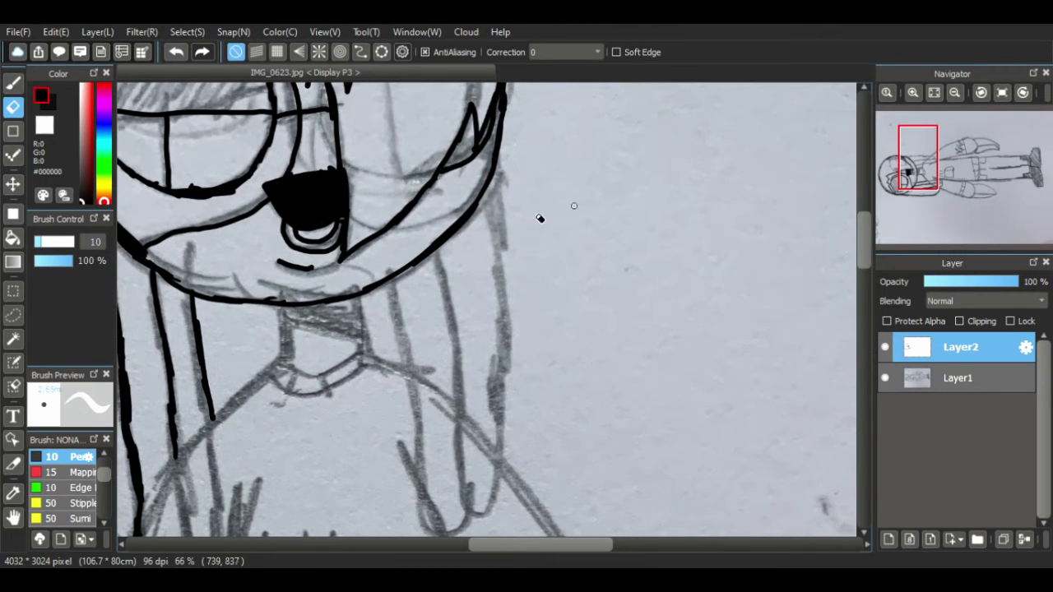
left_click(13, 82)
mouse_move(499, 165)
left_mouse_down()
mouse_move(489, 364)
mouse_move(503, 258)
left_mouse_up()
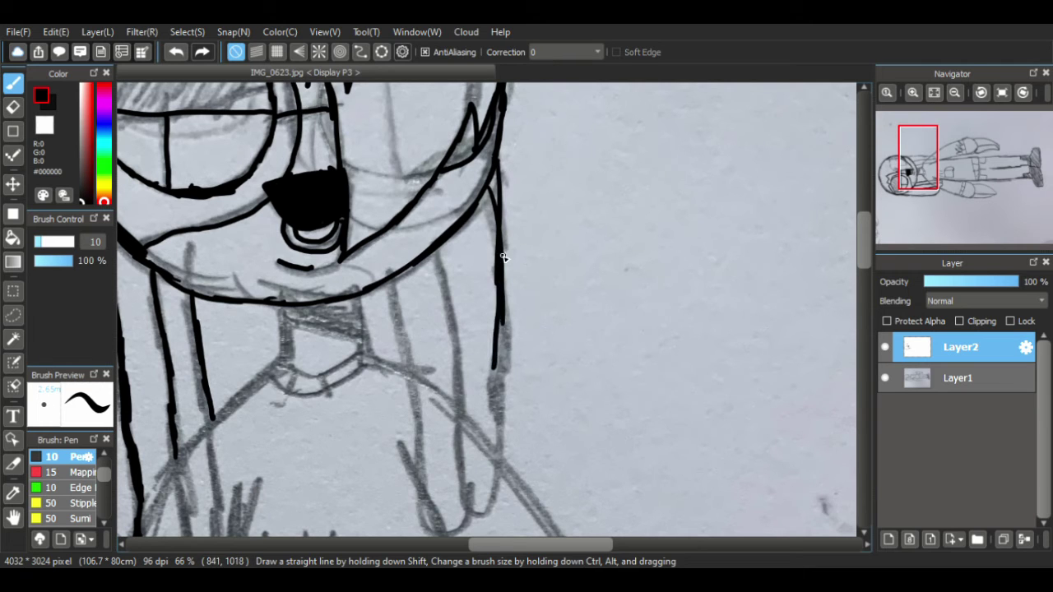
key("ctrl+z")
key("ctrl+z")
key("ctrl+z")
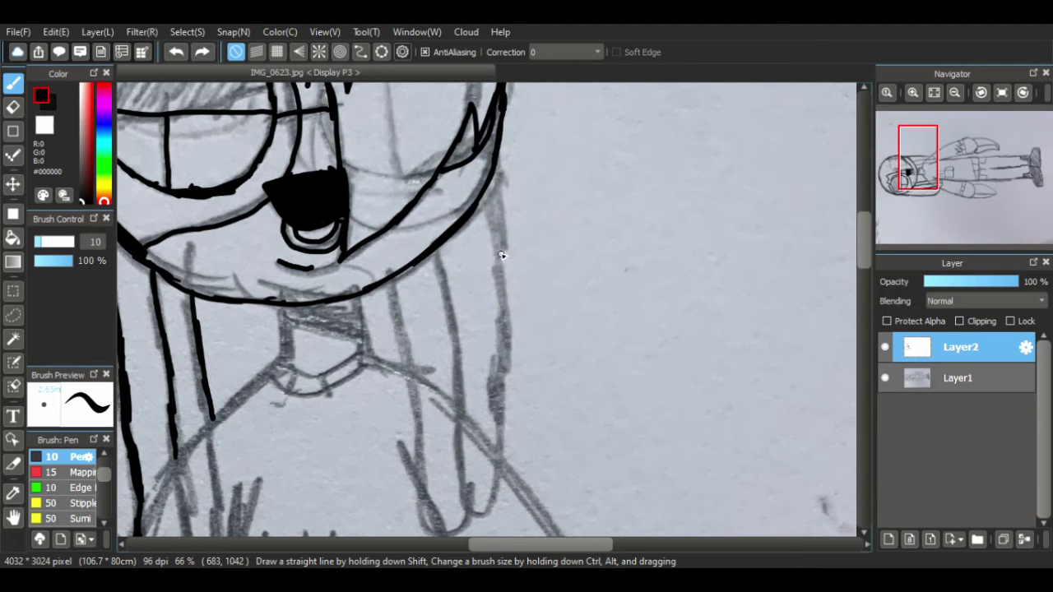
- Ink the right hanging ear's outer and inner edges from the head to the shoulder, plus the short strand line beside it
mouse_move(498, 162)
left_mouse_down()
mouse_move(516, 324)
mouse_move(494, 433)
left_mouse_up()
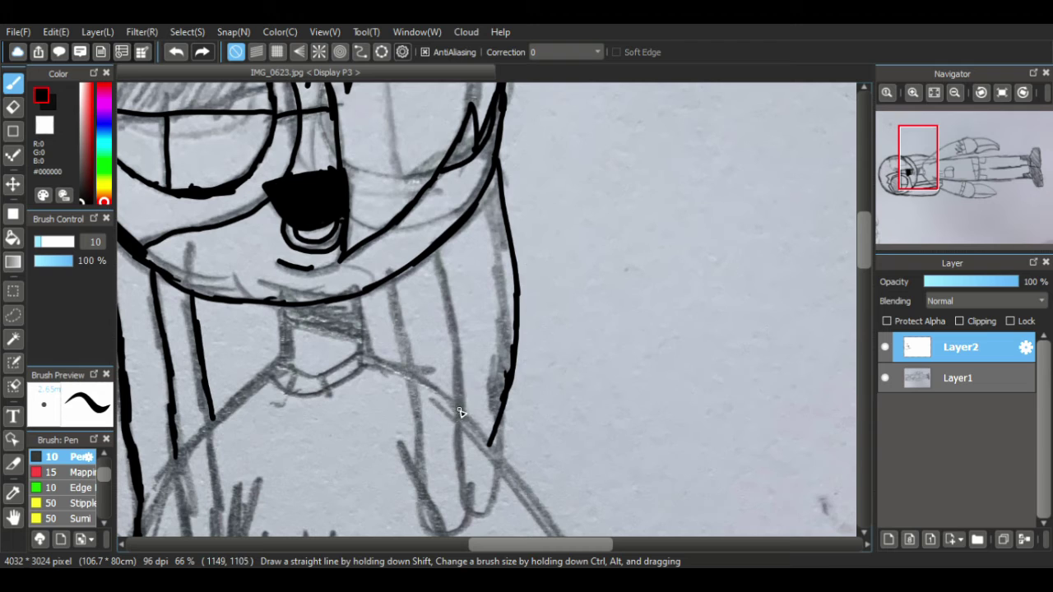
mouse_move(460, 411)
left_mouse_down()
mouse_move(458, 337)
mouse_move(429, 252)
left_mouse_up()
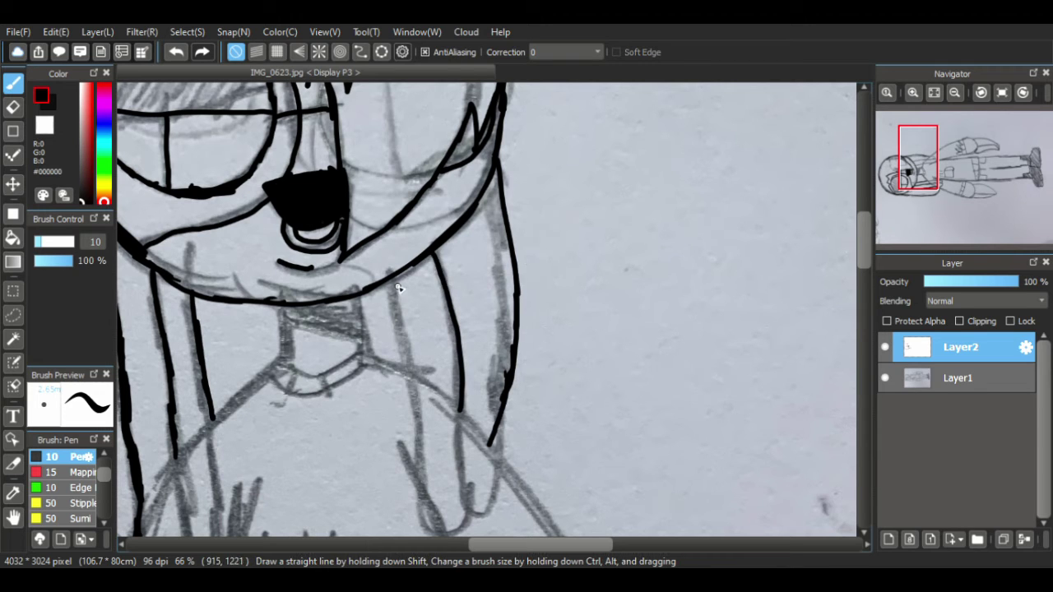
left_click_drag(385, 292, 404, 370)
- Ink both sides of the neck, the slanted shadow line across it, and the curved collar band with its two dividers
left_click_drag(283, 301, 285, 359)
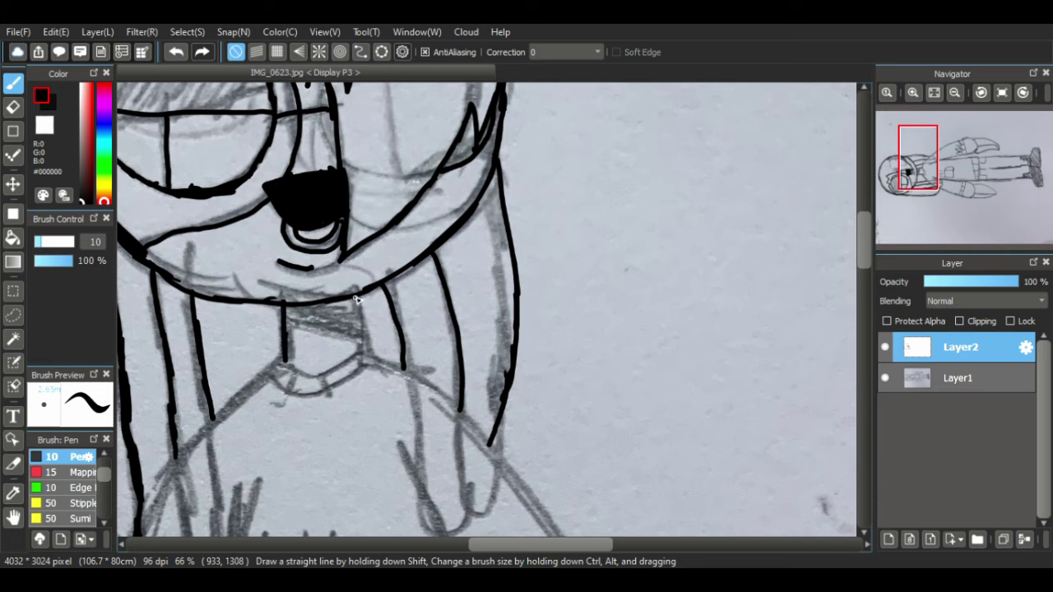
left_click_drag(356, 298, 355, 362)
left_click_drag(284, 326, 356, 343)
mouse_move(283, 364)
left_mouse_down()
mouse_move(331, 374)
mouse_move(352, 354)
left_mouse_up()
mouse_move(283, 365)
left_mouse_down()
mouse_move(273, 381)
mouse_move(337, 391)
mouse_move(359, 361)
left_mouse_up()
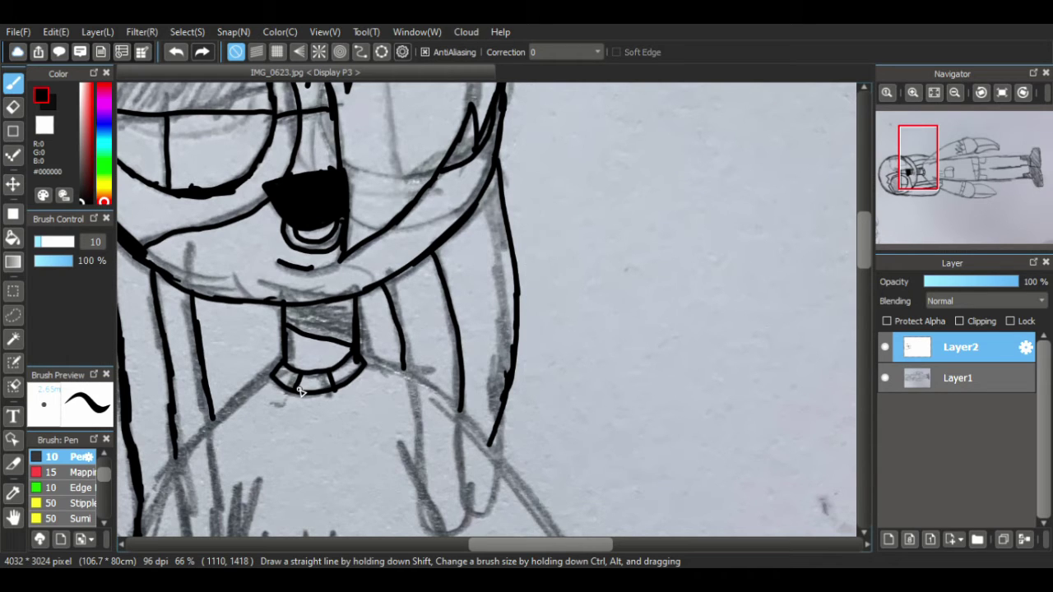
- Ink the left shoulder from the collar and continue along the left sleeve's outer edge to its striped band
left_click(13, 518)
mouse_move(223, 430)
left_mouse_down()
mouse_move(345, 370)
mouse_move(458, 294)
left_mouse_up()
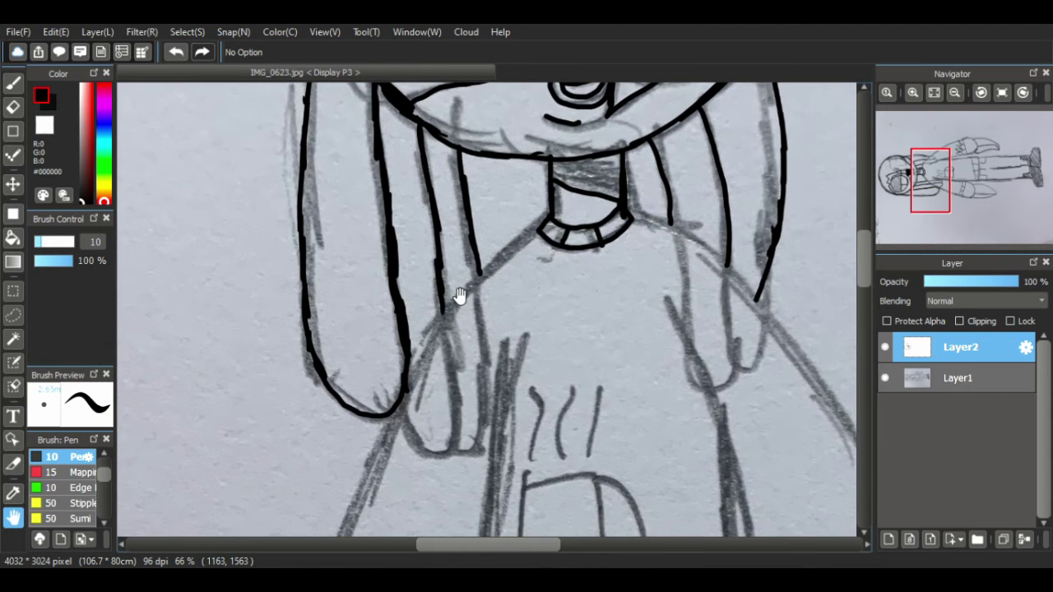
left_click(10, 131)
left_click(13, 82)
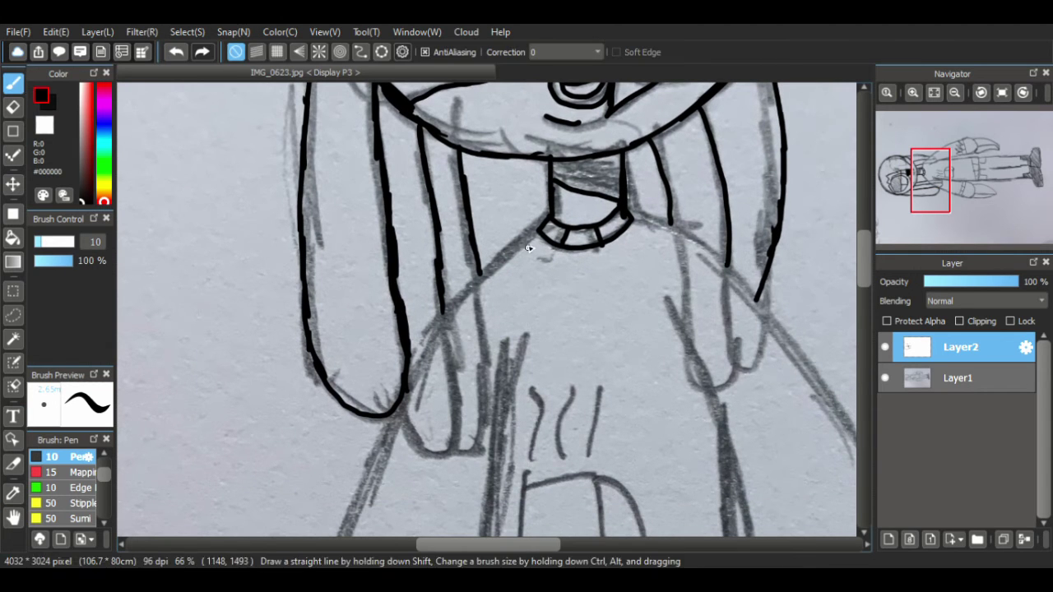
mouse_move(536, 234)
left_mouse_down()
mouse_move(444, 307)
mouse_move(393, 400)
left_mouse_up()
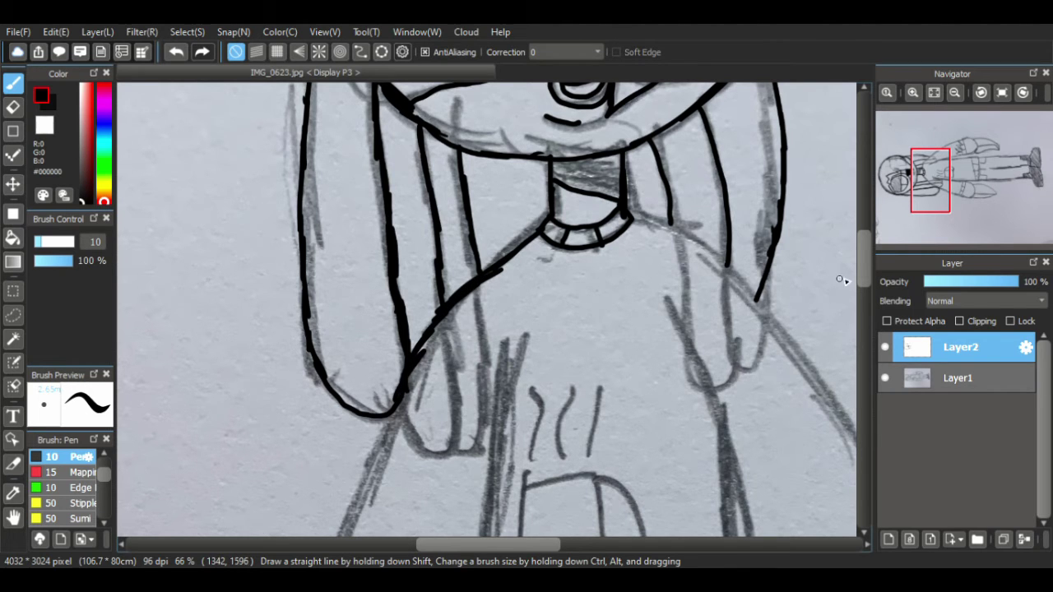
scroll(863, 257, "down", 2)
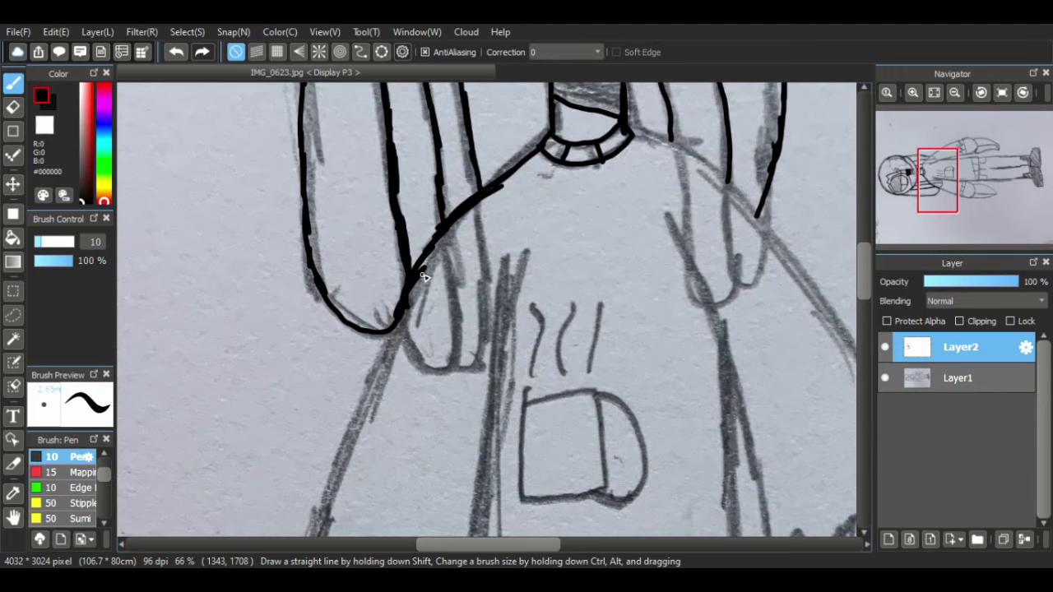
left_click_drag(422, 277, 340, 472)
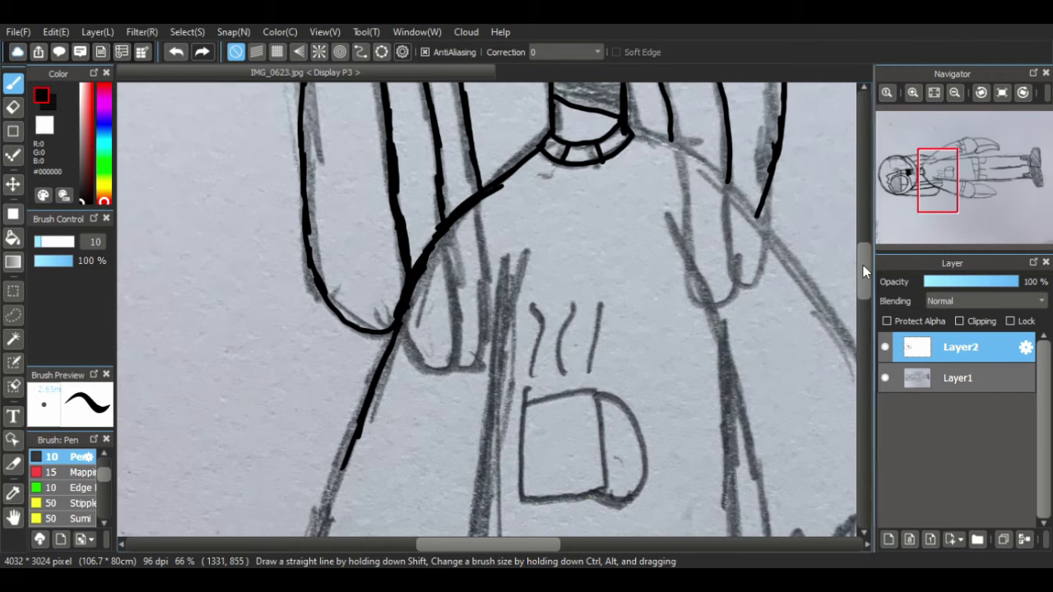
scroll(862, 265, "down", 6)
left_click_drag(345, 227, 304, 345)
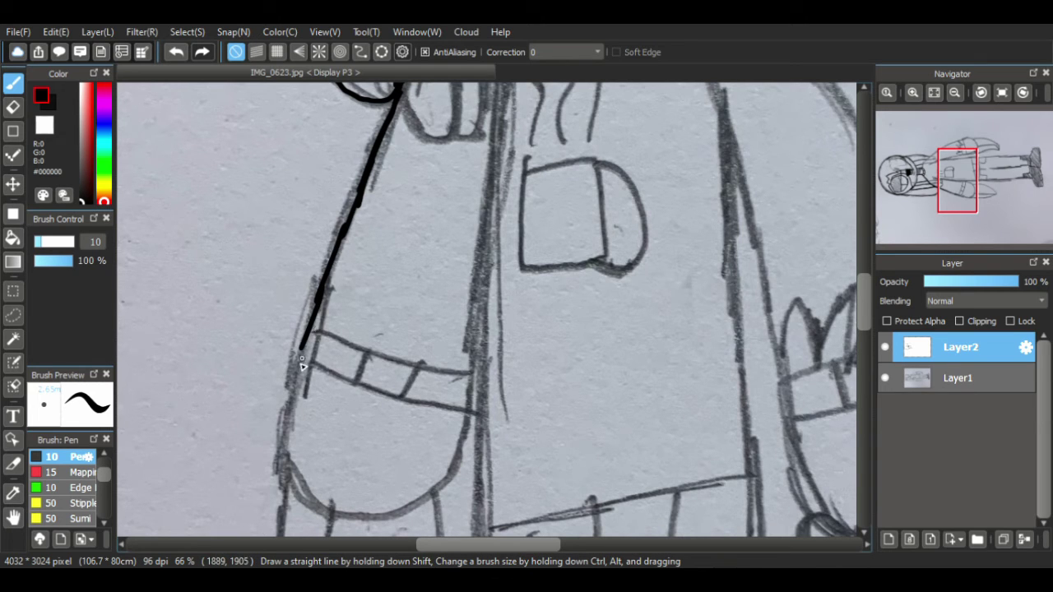
- Ink the left sleeve's rounded end and its inner edge up to the armpit beside the torso
mouse_move(292, 393)
left_mouse_down()
mouse_move(289, 459)
mouse_move(291, 451)
mouse_move(303, 489)
mouse_move(330, 514)
mouse_move(411, 518)
mouse_move(360, 521)
mouse_move(430, 501)
mouse_move(384, 523)
mouse_move(436, 495)
mouse_move(474, 425)
mouse_move(470, 345)
left_mouse_up()
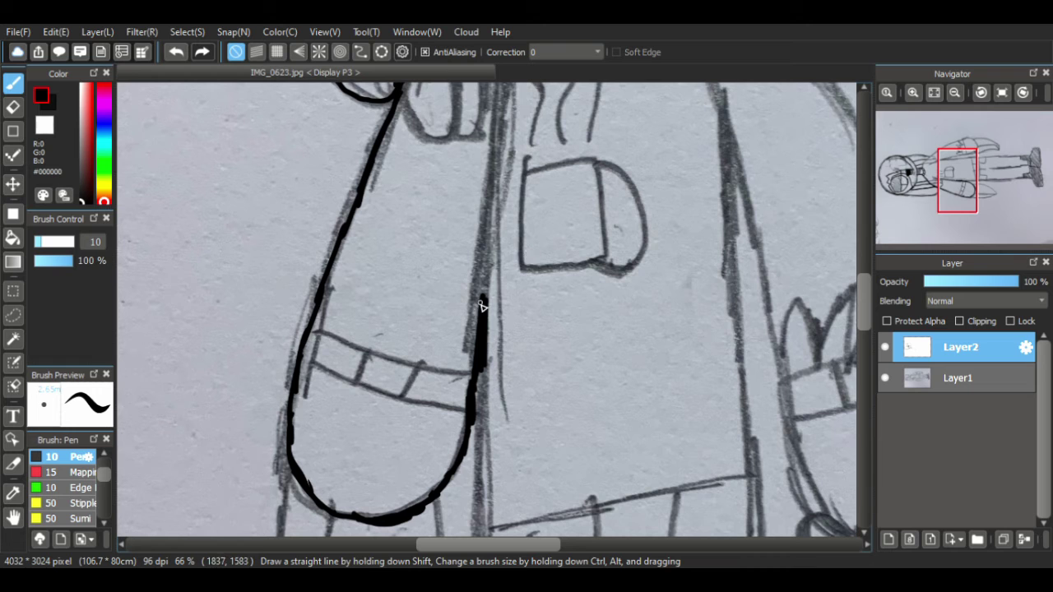
left_click_drag(479, 301, 484, 219)
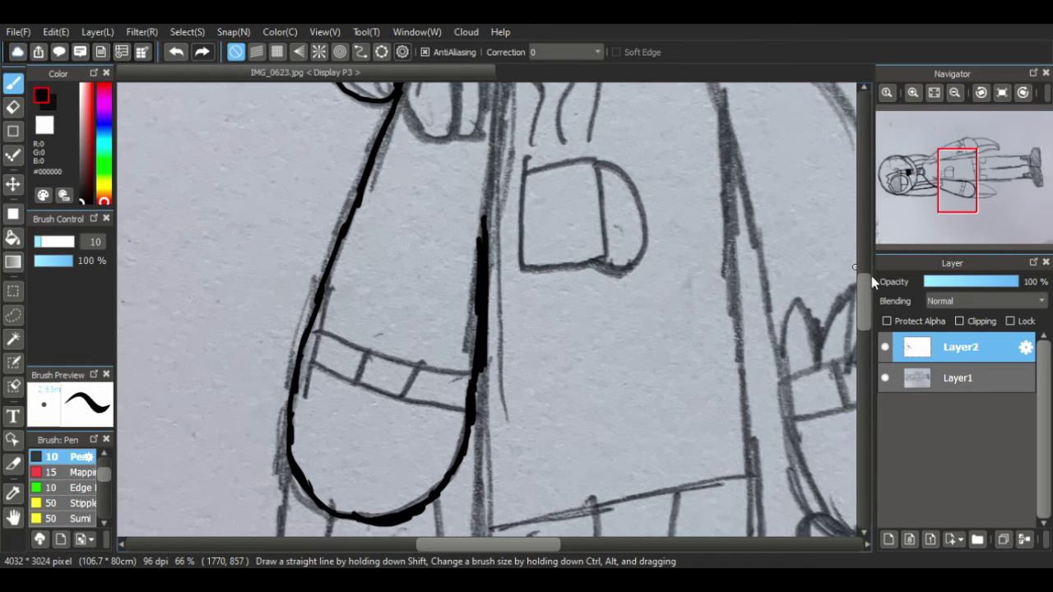
left_click_drag(871, 276, 871, 250)
left_click_drag(488, 430, 497, 374)
mouse_move(478, 430)
left_mouse_down()
mouse_move(505, 261)
mouse_move(507, 282)
left_mouse_up()
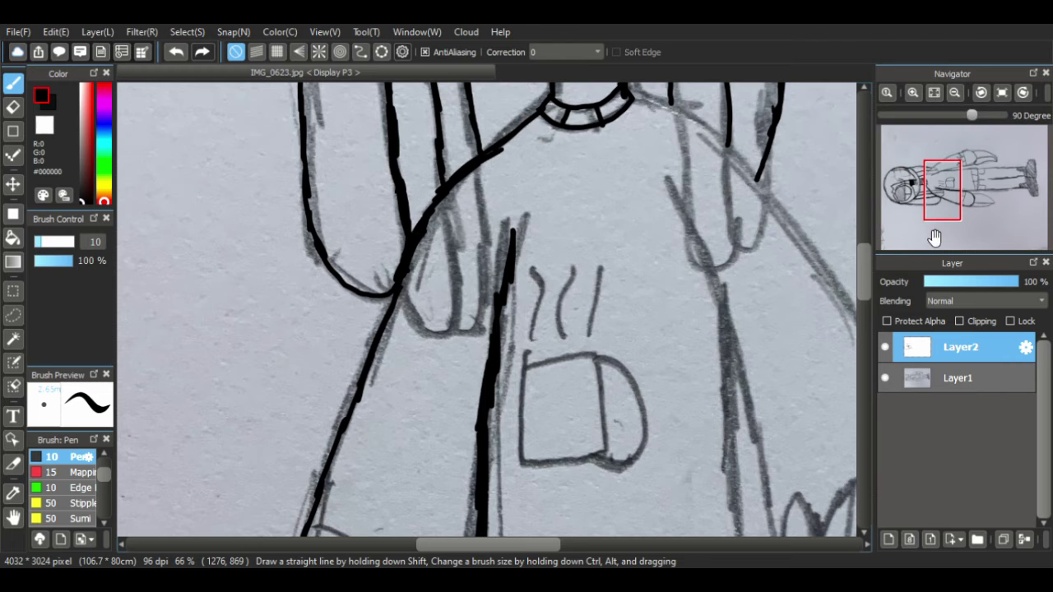
- Ink the pointed hand below the left sleeve, with both outer edges and the dividing line meeting at the tip
left_click_drag(961, 223, 983, 224)
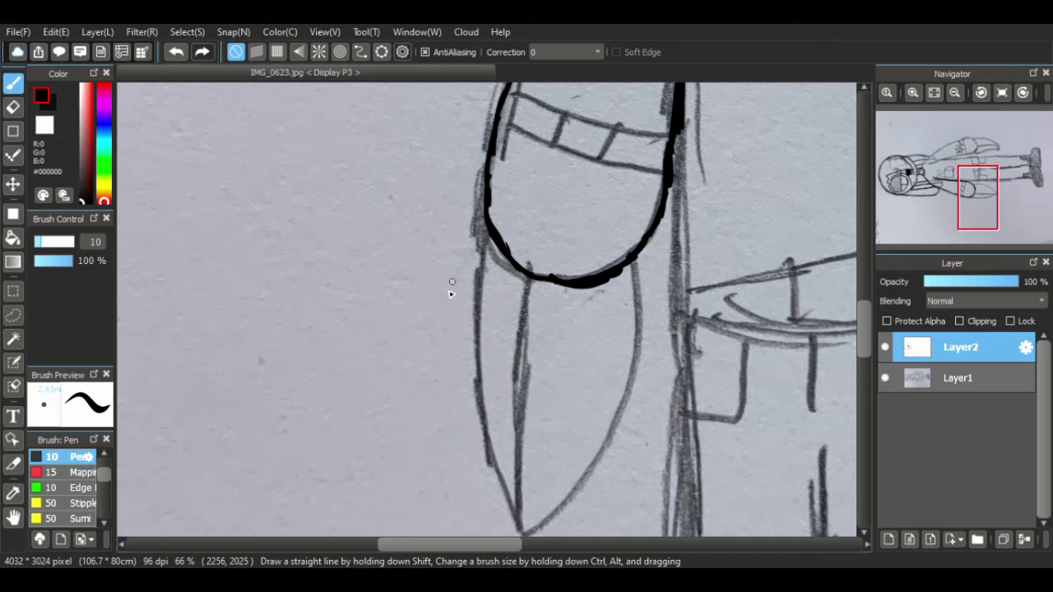
mouse_move(493, 238)
left_mouse_down()
mouse_move(476, 388)
mouse_move(494, 472)
mouse_move(484, 452)
mouse_move(518, 533)
mouse_move(529, 278)
left_mouse_up()
left_click_drag(865, 322, 865, 351)
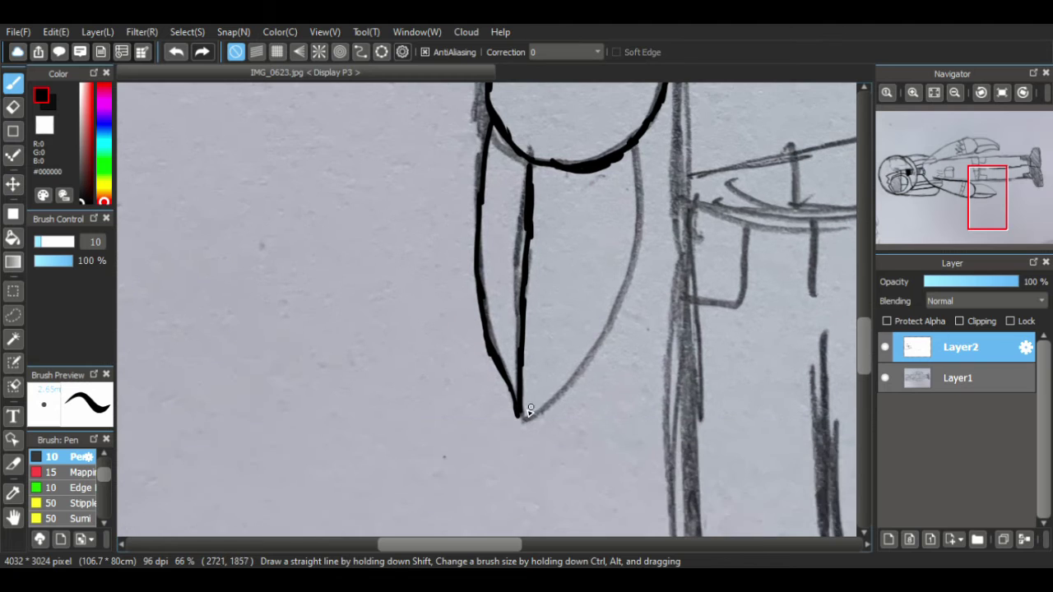
mouse_move(518, 416)
left_mouse_down()
mouse_move(569, 394)
mouse_move(630, 294)
mouse_move(622, 306)
mouse_move(642, 235)
mouse_move(636, 149)
left_mouse_up()
- Ink the band across the left sleeve as two slanted lines joined by two short dividers
left_click(13, 518)
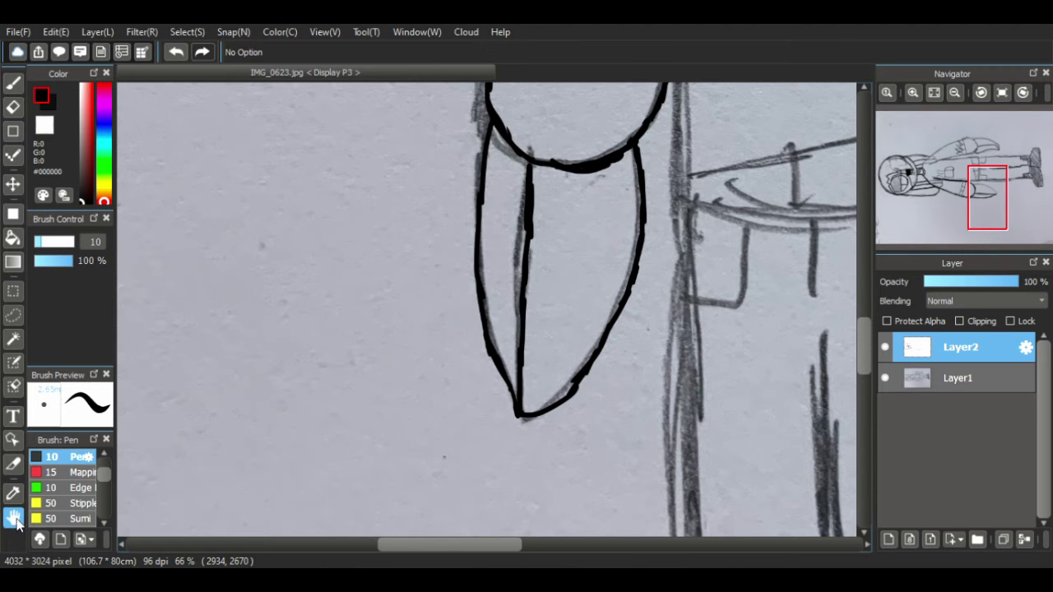
mouse_move(262, 243)
left_mouse_down()
mouse_move(541, 274)
mouse_move(536, 254)
left_mouse_up()
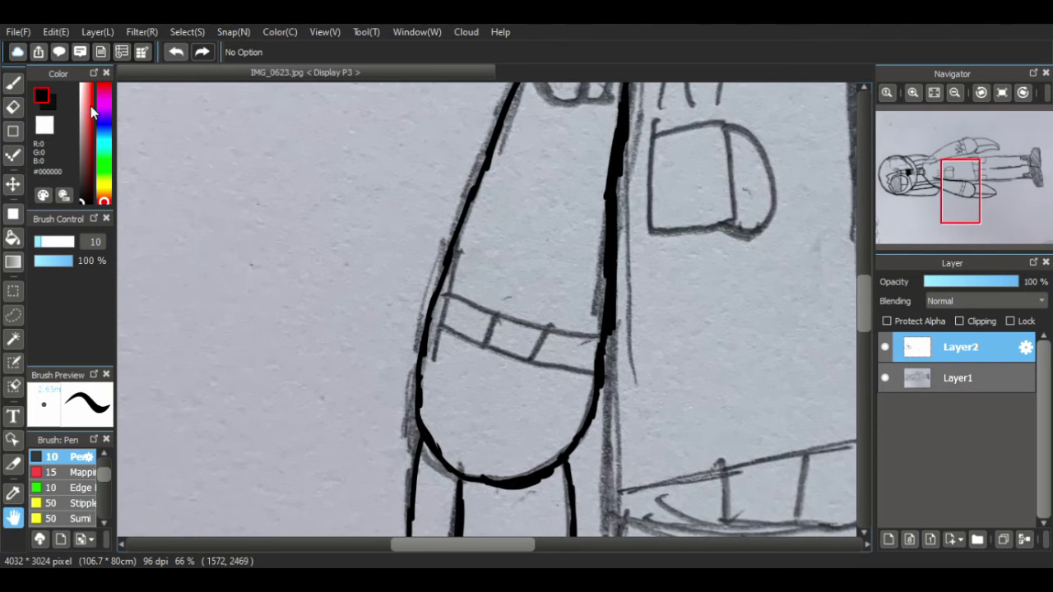
left_click(13, 82)
left_click_drag(442, 290, 599, 342)
left_click_drag(428, 320, 580, 366)
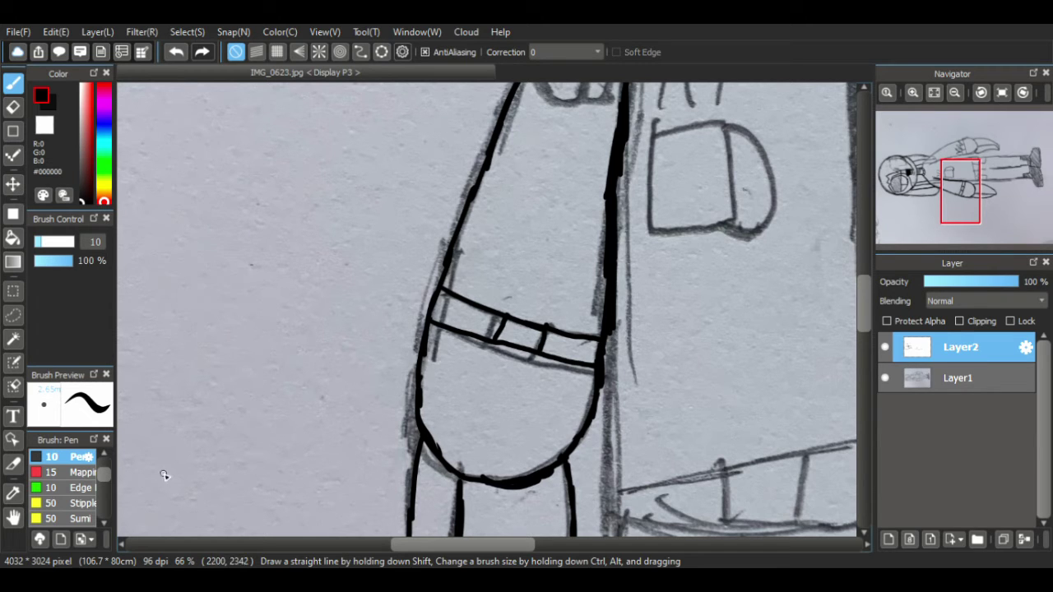
- Ink the right shoulder from the collar past the hanging ear and down the upper arm
left_click(12, 516)
mouse_move(686, 137)
left_mouse_down()
mouse_move(493, 314)
mouse_move(232, 376)
left_mouse_up()
key("b")
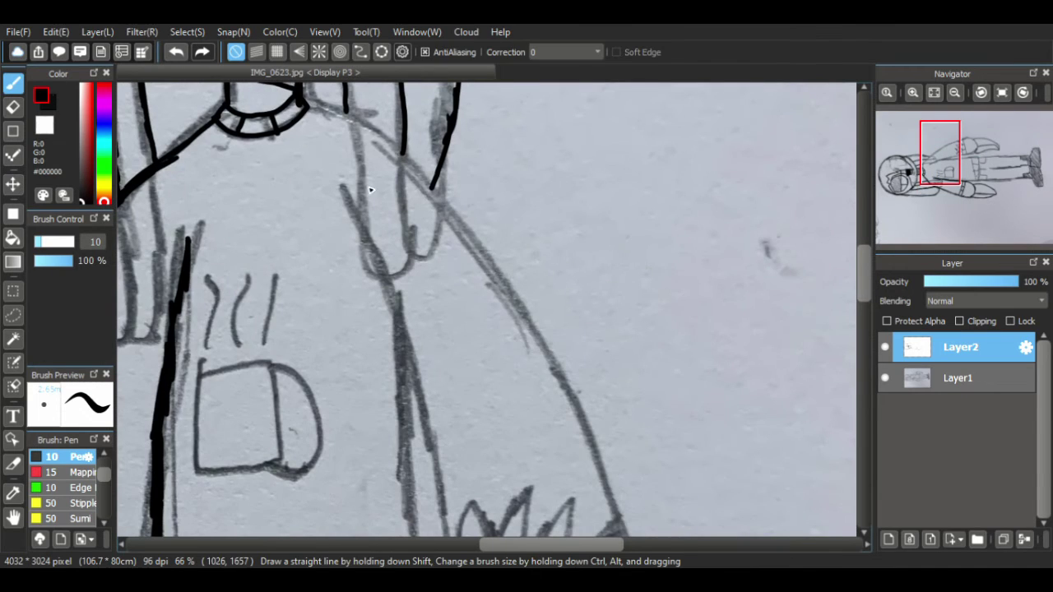
mouse_move(309, 102)
left_mouse_down()
mouse_move(374, 142)
mouse_move(445, 213)
left_mouse_up()
left_click_drag(395, 156, 449, 215)
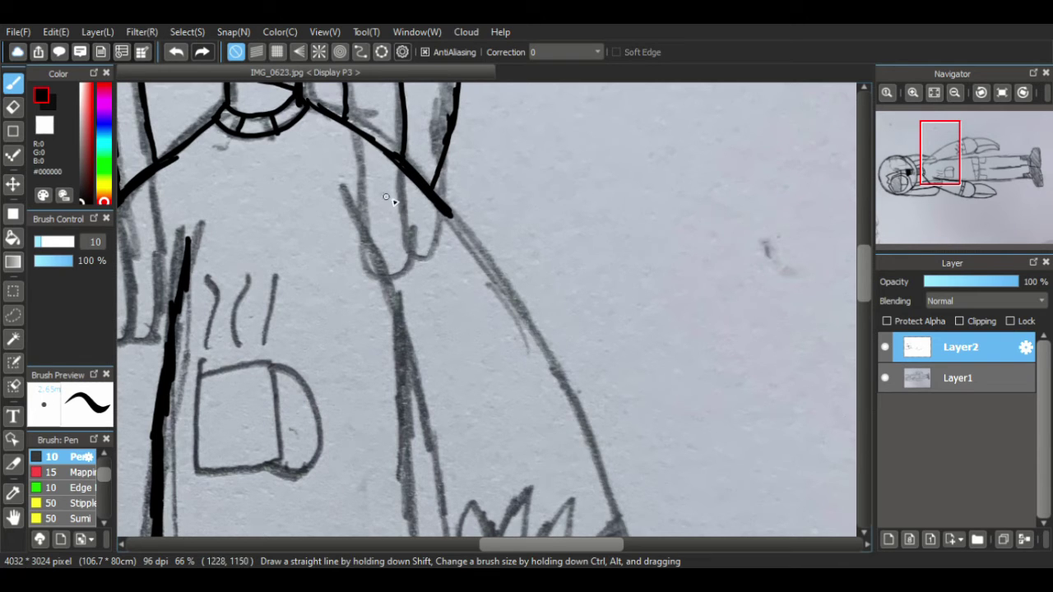
mouse_move(449, 213)
left_mouse_down()
mouse_move(471, 260)
mouse_move(451, 215)
mouse_move(486, 275)
mouse_move(450, 214)
mouse_move(556, 359)
left_mouse_up()
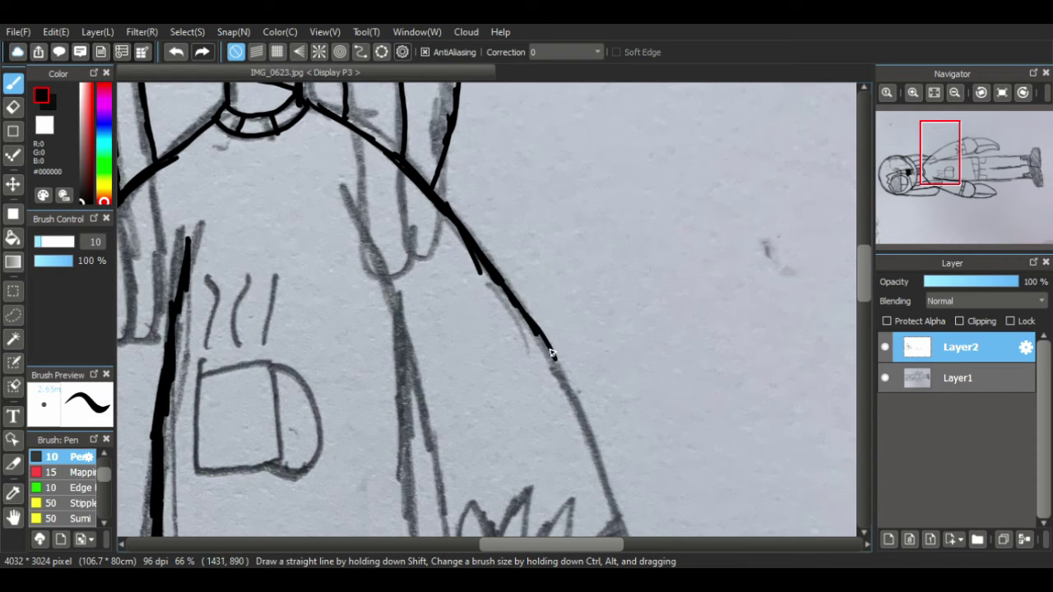
- Ink the right sleeve's outer edge from the upper arm past the band to where the hand begins
left_click_drag(868, 259, 868, 300)
left_click_drag(539, 138, 613, 296)
left_click_drag(861, 289, 861, 309)
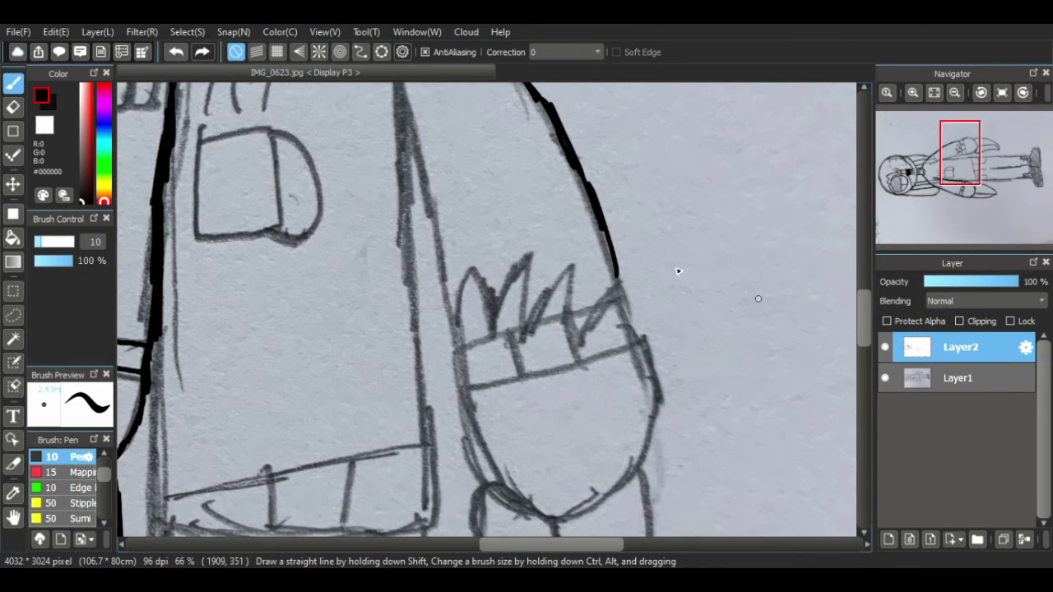
left_click_drag(620, 280, 656, 400)
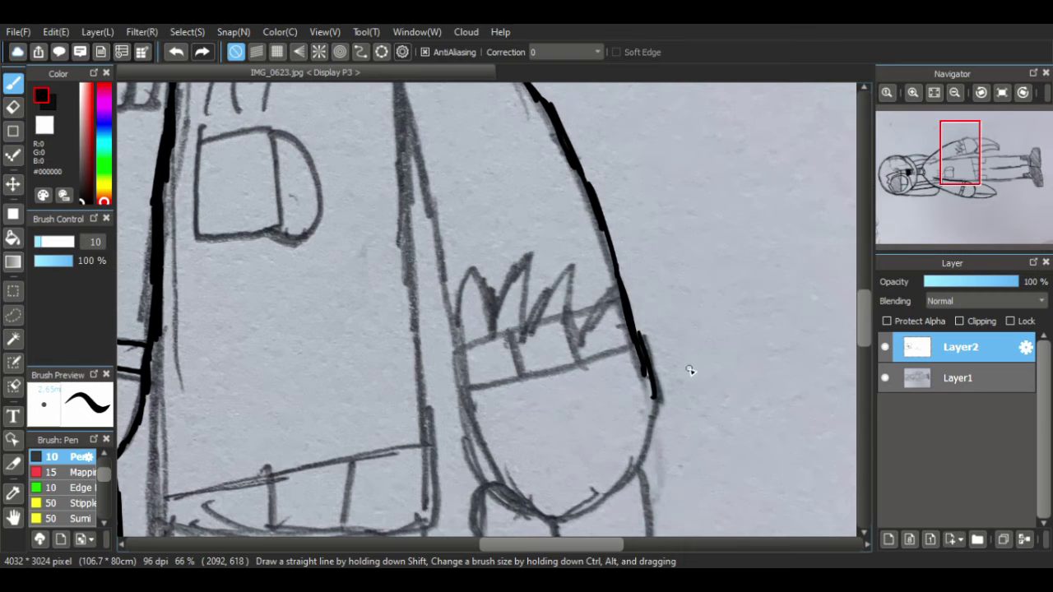
scroll(863, 312, "down", 5)
left_click_drag(863, 328, 863, 317)
left_click_drag(662, 113, 640, 177)
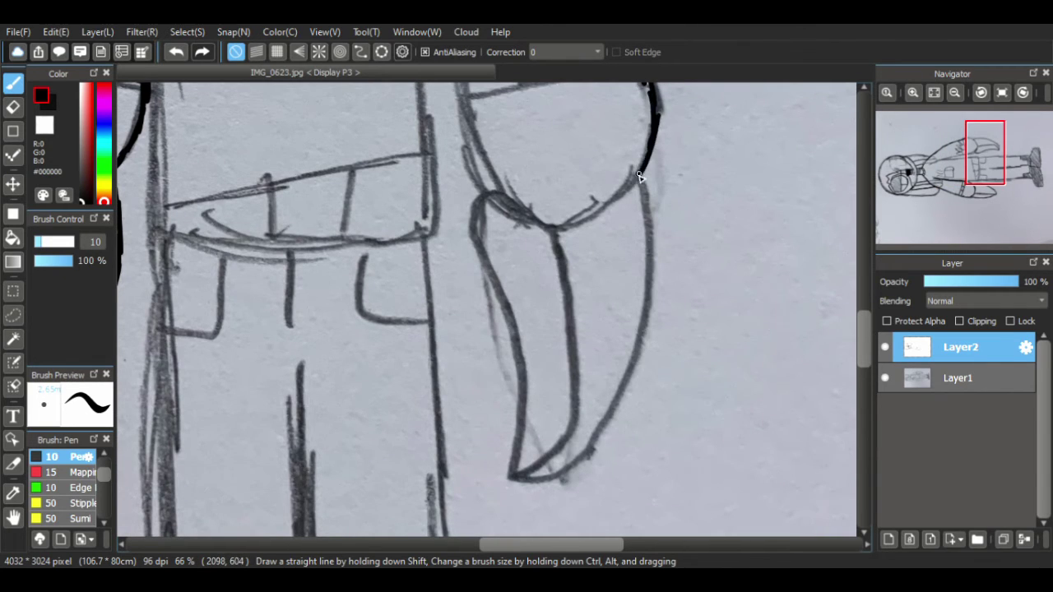
- Ink the right sleeve's rounded end and lower inner edge, and erase the excess line inside that edge
scroll(865, 317, "up", 4)
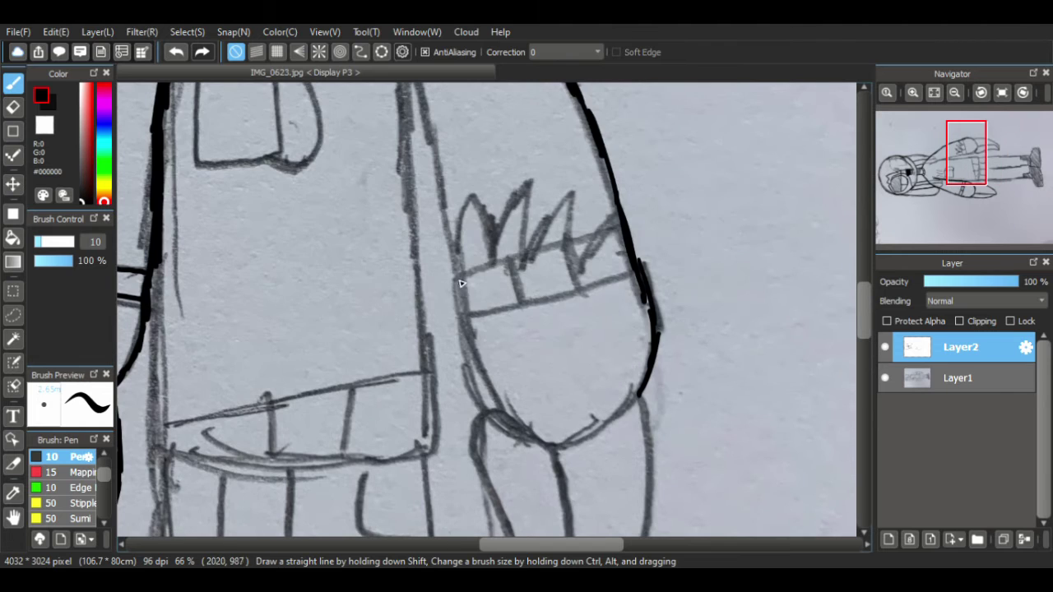
mouse_move(460, 283)
left_mouse_down()
mouse_move(487, 400)
mouse_move(477, 380)
mouse_move(533, 437)
mouse_move(522, 430)
mouse_move(569, 444)
mouse_move(591, 438)
mouse_move(646, 384)
left_mouse_up()
left_click_drag(483, 387, 442, 206)
left_click(13, 107)
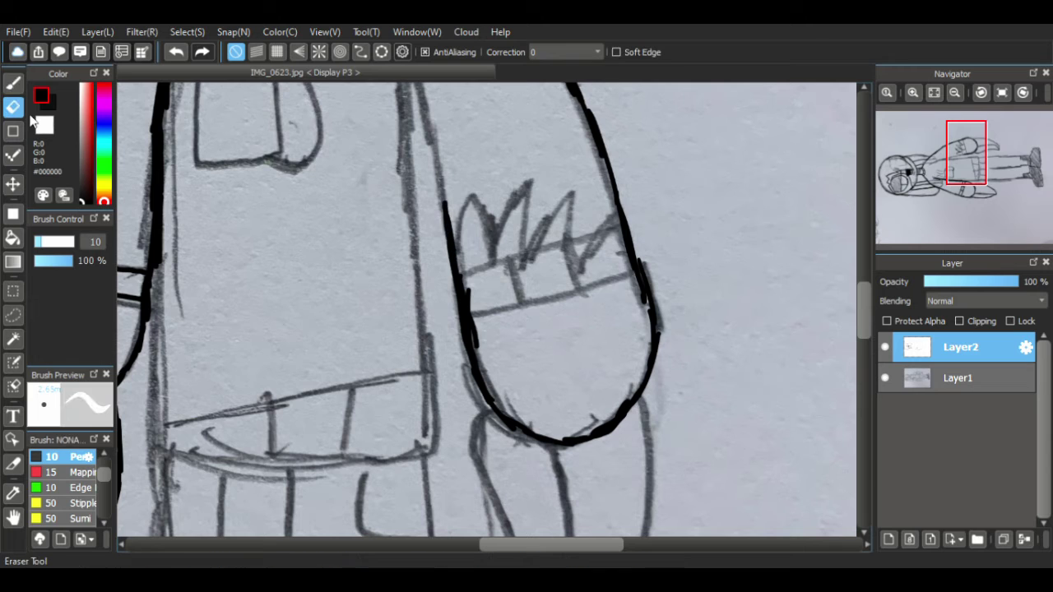
mouse_move(490, 342)
left_mouse_down()
mouse_move(482, 360)
mouse_move(467, 285)
left_mouse_up()
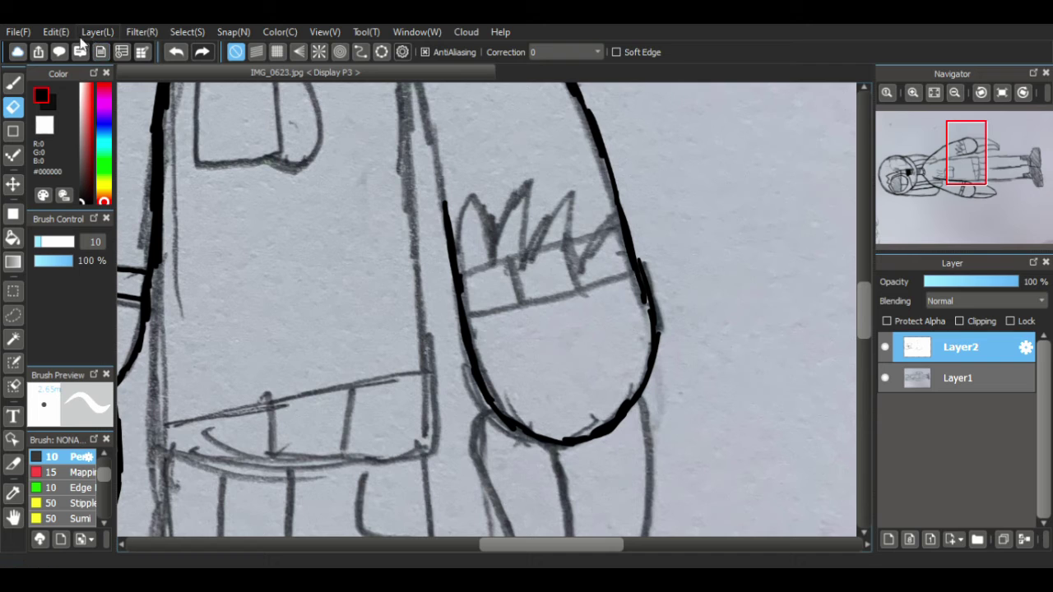
- Extend the right sleeve's inner edge in ink from above the band up to the armpit
left_click(13, 82)
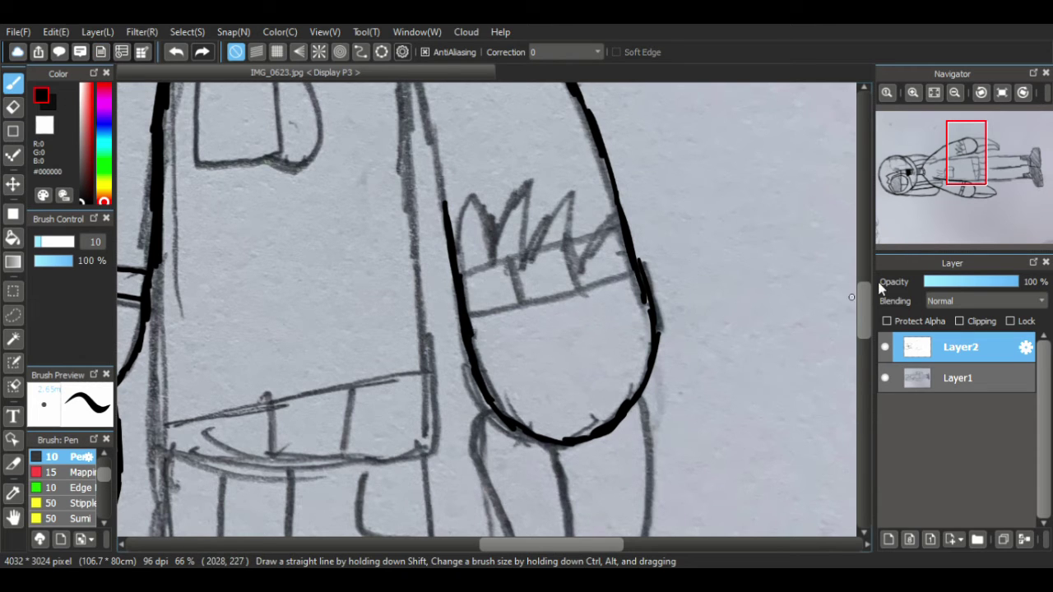
scroll(867, 281, "up", 5)
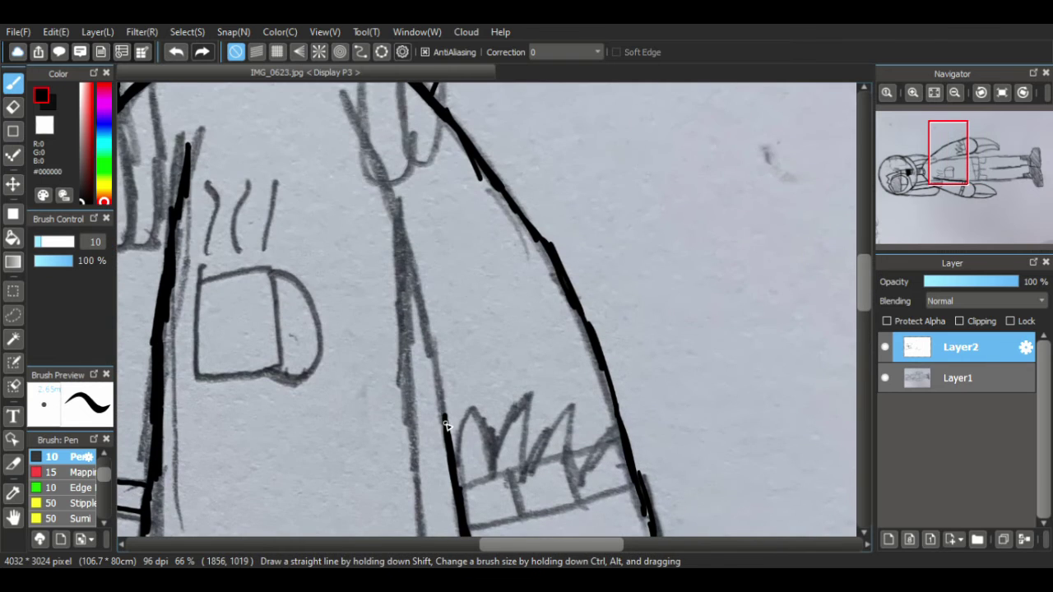
mouse_move(444, 425)
left_mouse_down()
mouse_move(400, 207)
mouse_move(378, 167)
left_mouse_up()
left_click_drag(398, 222, 360, 136)
- Ink the band across the right sleeve as two slanted lines joined by two short dividers
scroll(856, 261, "down", 5)
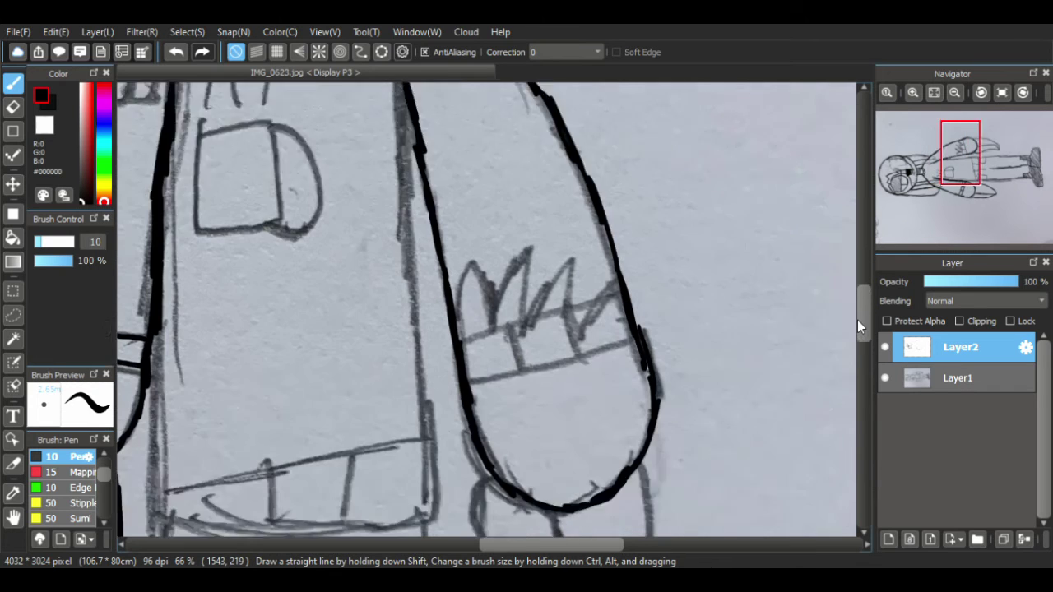
left_click_drag(459, 195, 620, 154)
left_click_drag(468, 237, 640, 199)
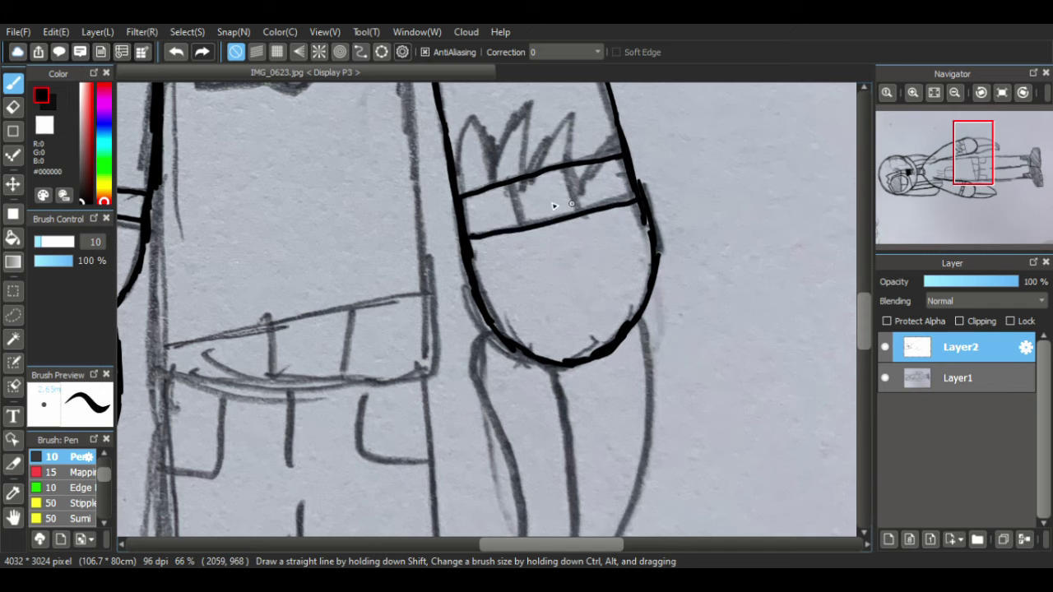
left_click_drag(514, 183, 525, 228)
left_click_drag(570, 194, 583, 217)
- Ink the pointed hand below the right sleeve, with its curved outline and a dividing line running to the tip
scroll(834, 269, "down", 3)
mouse_move(642, 185)
left_mouse_down()
mouse_move(626, 350)
mouse_move(598, 410)
mouse_move(546, 469)
mouse_move(495, 358)
mouse_move(481, 289)
mouse_move(484, 213)
left_mouse_up()
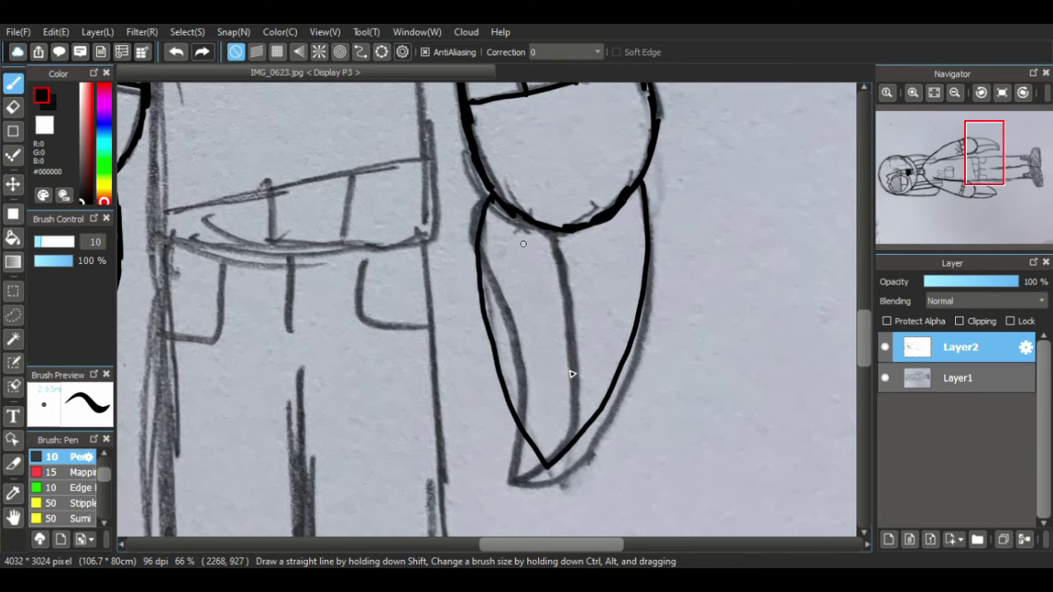
mouse_move(546, 465)
left_mouse_down()
mouse_move(574, 354)
mouse_move(573, 244)
left_mouse_up()
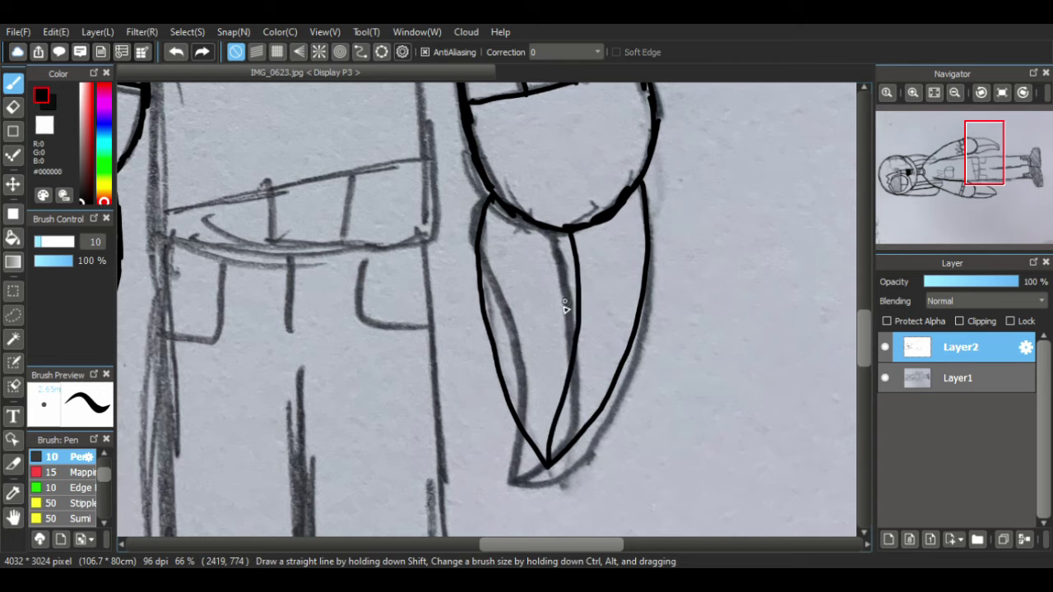
- Ink both sides of the torso from the upper body down and the curved bottom hem joining them
left_click(12, 517)
left_click_drag(443, 185, 471, 534)
mouse_move(409, 185)
left_mouse_down()
mouse_move(475, 318)
mouse_move(538, 96)
left_mouse_up()
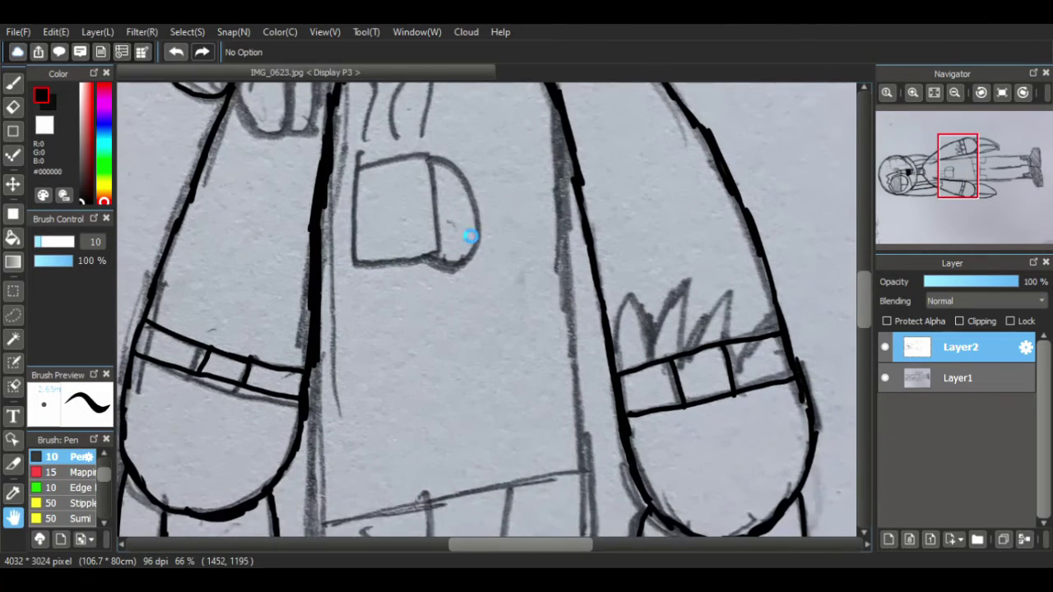
left_click_drag(470, 236, 352, 237)
left_click(12, 82)
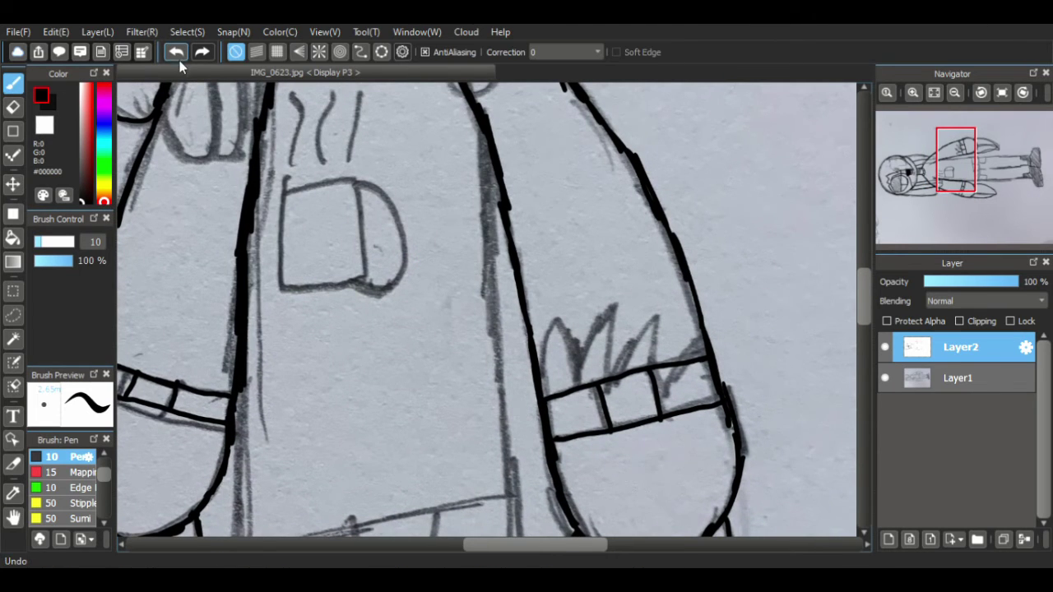
left_click_drag(488, 151, 498, 358)
left_click_drag(864, 314, 859, 333)
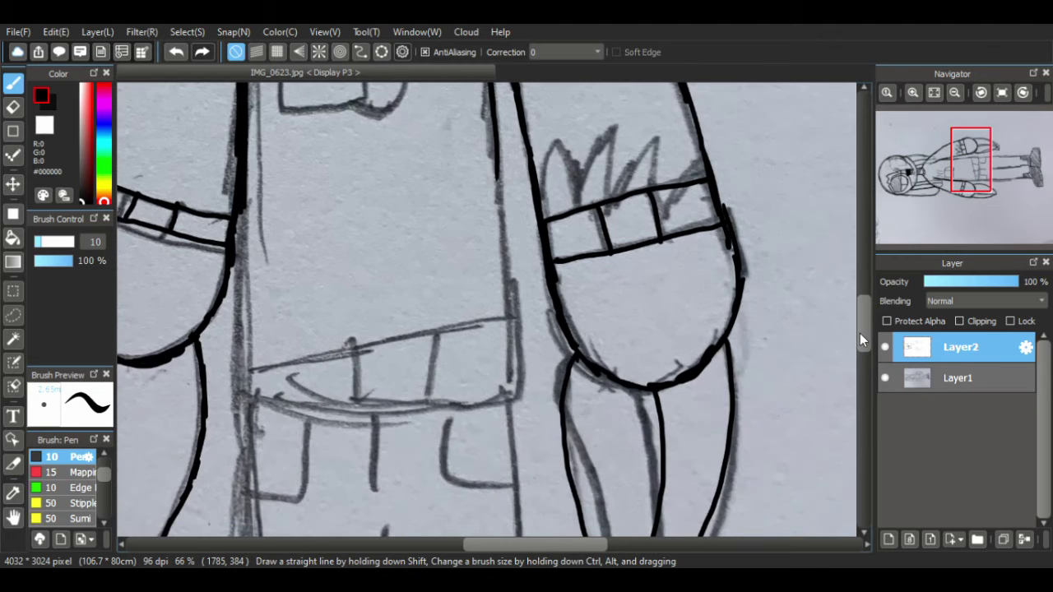
mouse_move(494, 169)
left_mouse_down()
mouse_move(513, 365)
mouse_move(514, 355)
mouse_move(517, 398)
left_mouse_up()
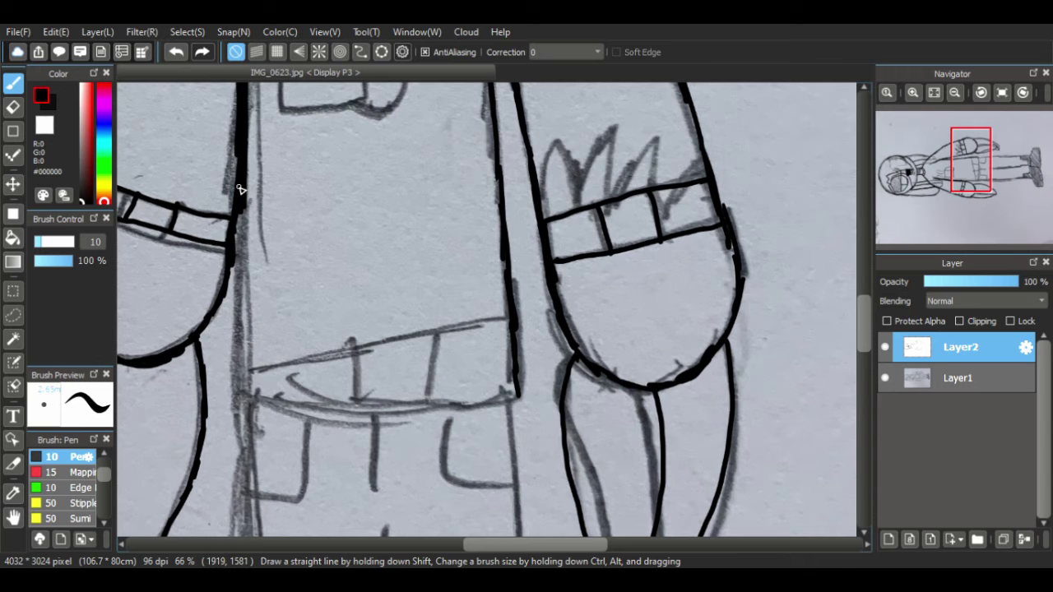
mouse_move(239, 194)
left_mouse_down()
mouse_move(251, 406)
mouse_move(366, 418)
mouse_move(519, 398)
left_mouse_up()
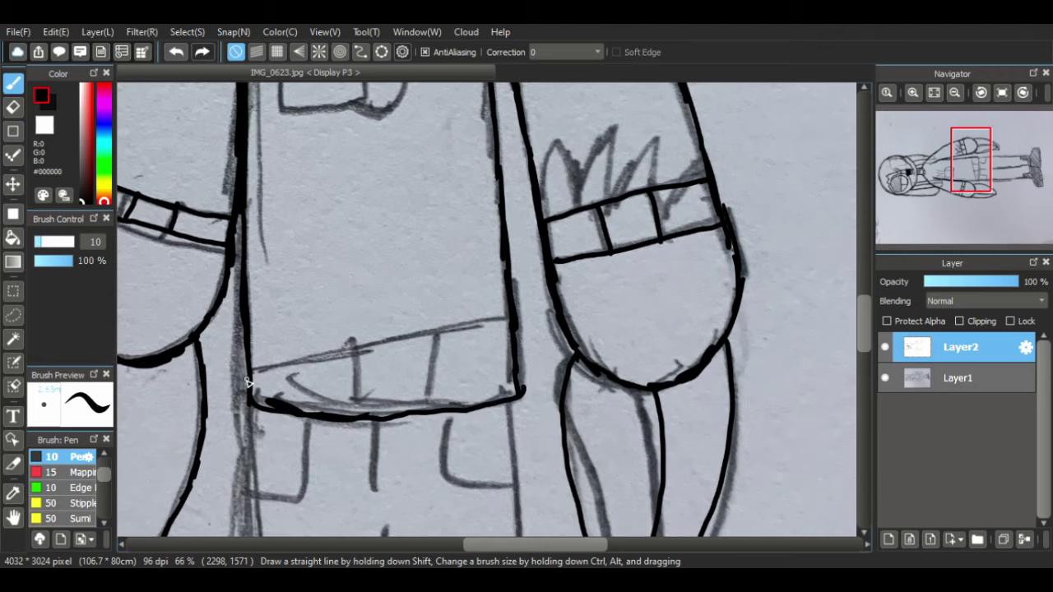
- Ink the band above the torso's hem with one slanted upper line and two short dividers
left_click_drag(247, 383, 511, 327)
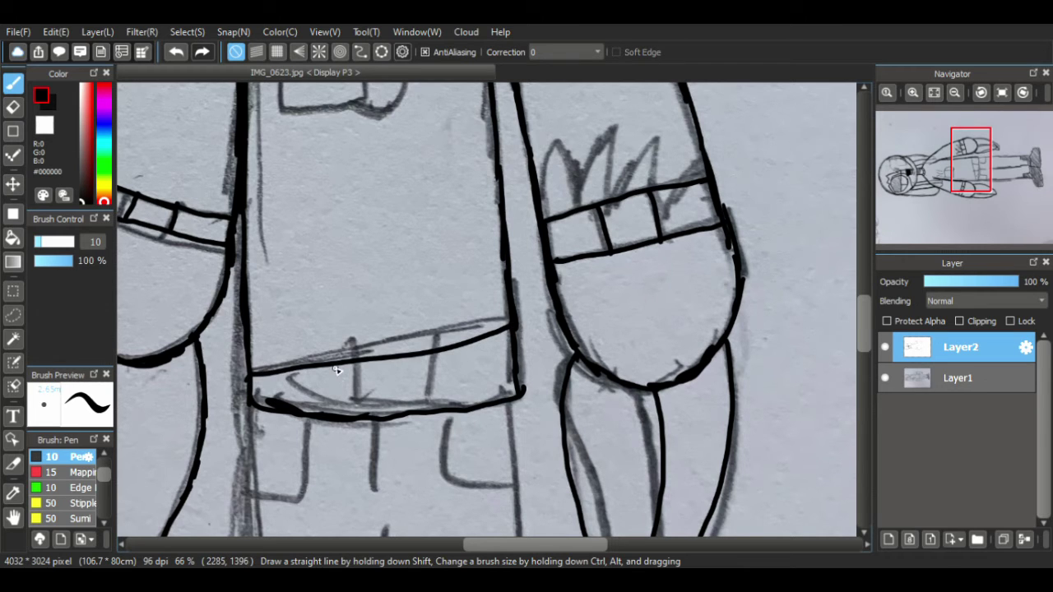
left_click_drag(336, 370, 346, 423)
left_click_drag(436, 354, 428, 418)
- Ink the mug on the chest slightly right of the sketched one, with an oval rim, double-lined handle and three wavy steam lines
left_click_drag(865, 345, 877, 292)
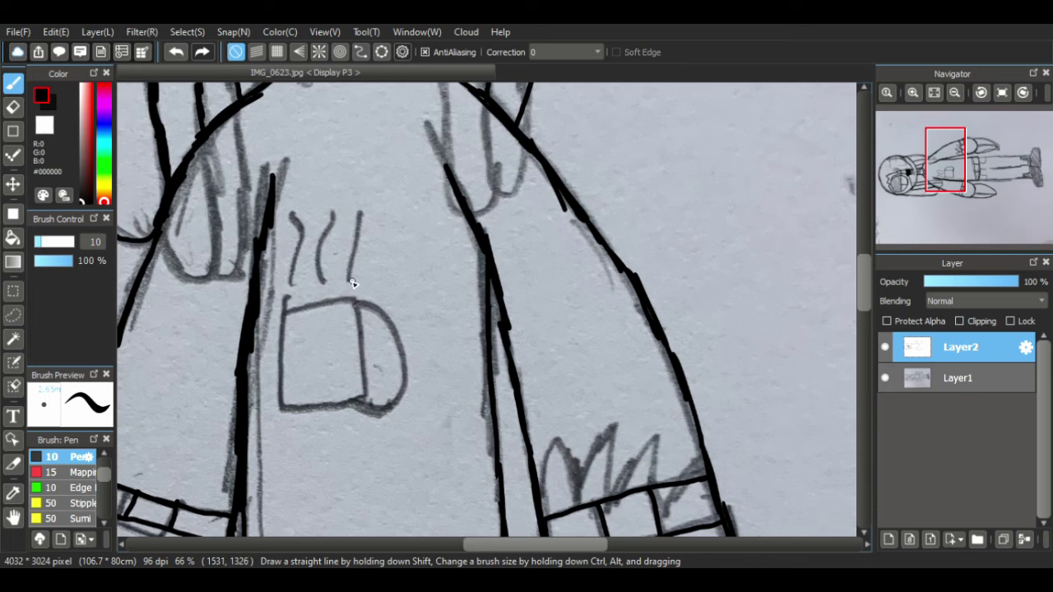
mouse_move(323, 280)
left_mouse_down()
mouse_move(398, 300)
mouse_move(322, 302)
mouse_move(360, 283)
left_mouse_up()
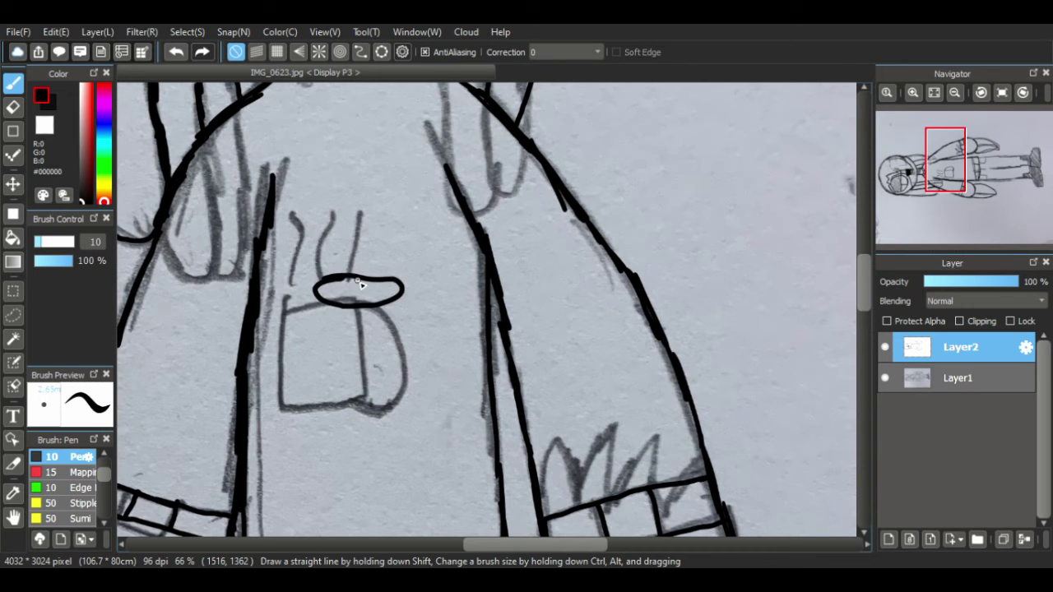
key("ctrl+z")
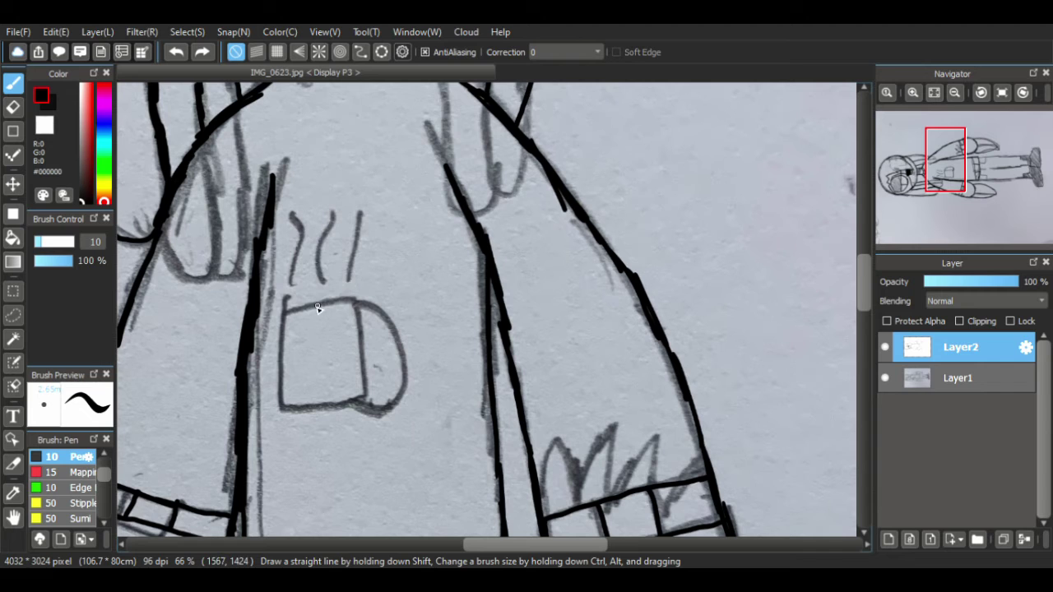
mouse_move(343, 285)
left_mouse_down()
mouse_move(407, 303)
mouse_move(352, 286)
mouse_move(338, 383)
left_mouse_up()
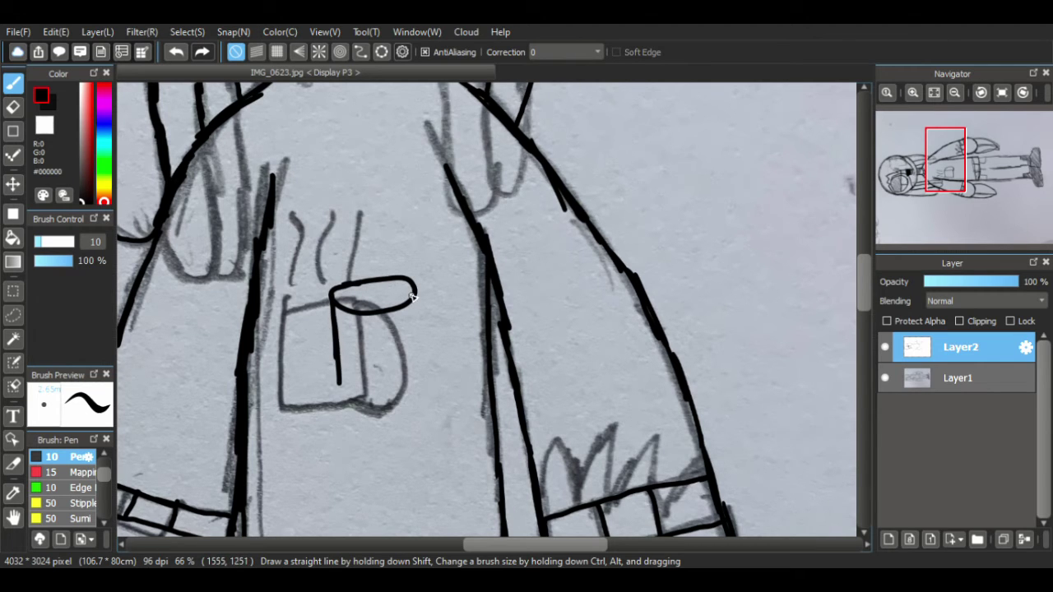
left_click_drag(412, 298, 418, 375)
mouse_move(340, 388)
left_mouse_down()
mouse_move(399, 391)
mouse_move(420, 375)
left_mouse_up()
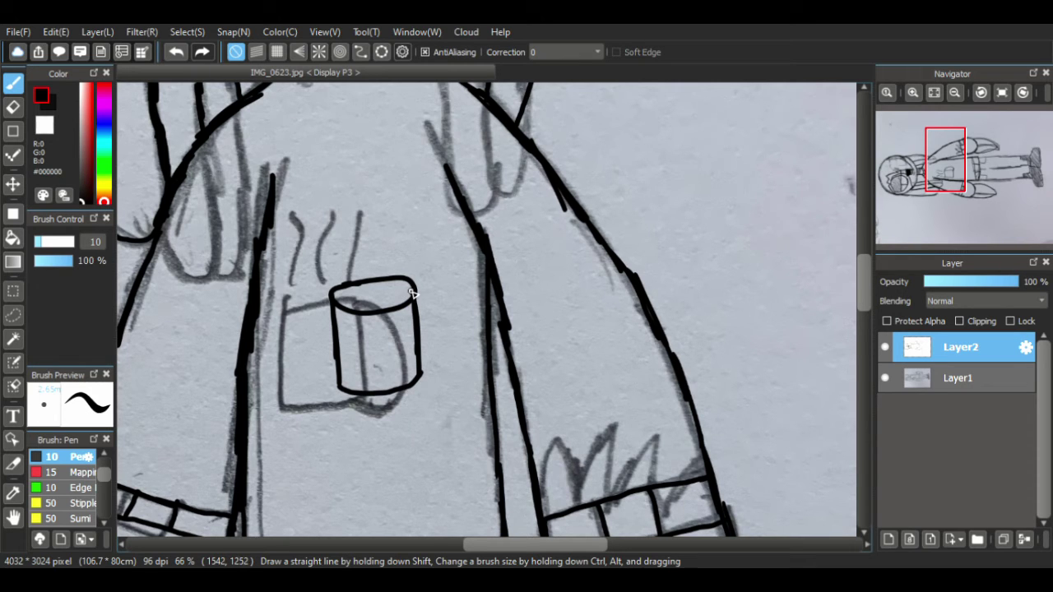
mouse_move(411, 292)
left_mouse_down()
mouse_move(458, 324)
mouse_move(424, 365)
left_mouse_up()
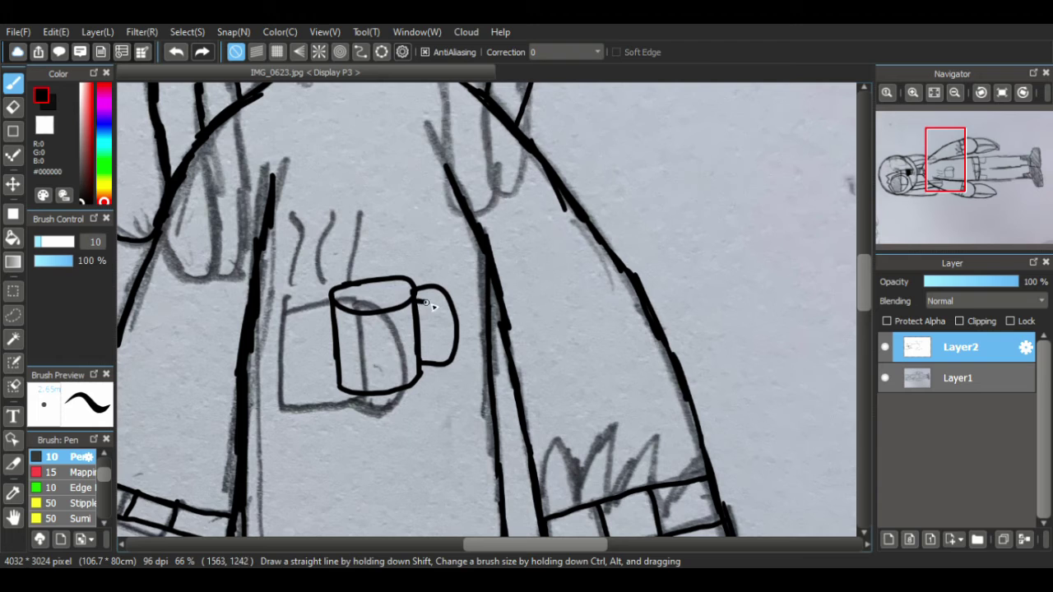
left_click_drag(426, 301, 439, 346)
left_click_drag(354, 264, 345, 193)
mouse_move(372, 260)
left_mouse_down()
mouse_move(368, 189)
mouse_move(404, 260)
left_mouse_up()
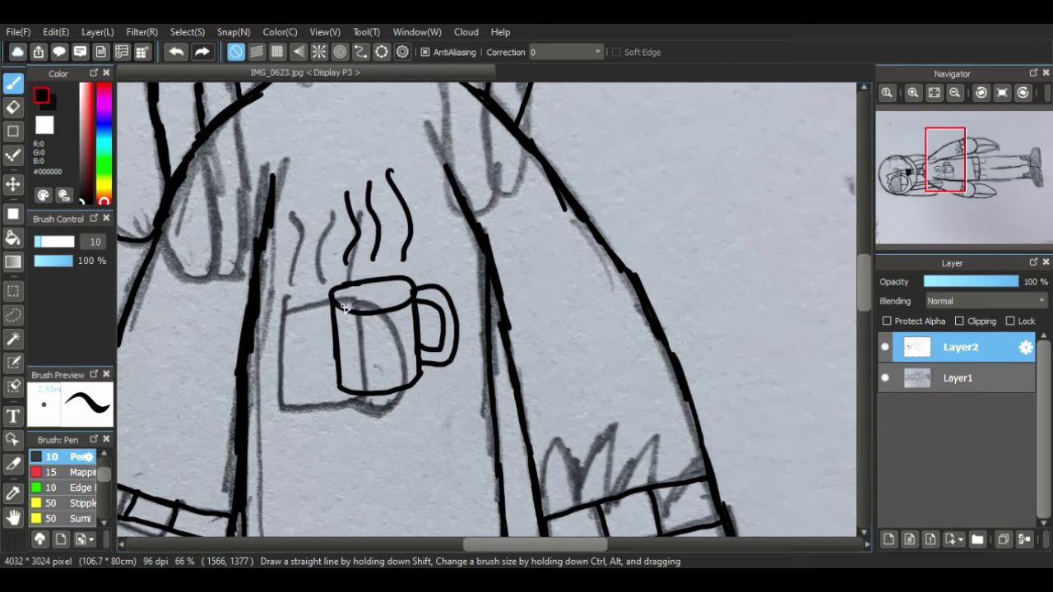
- Ink a gently curved liquid line inside the mug's rim
left_click_drag(344, 305, 408, 300)
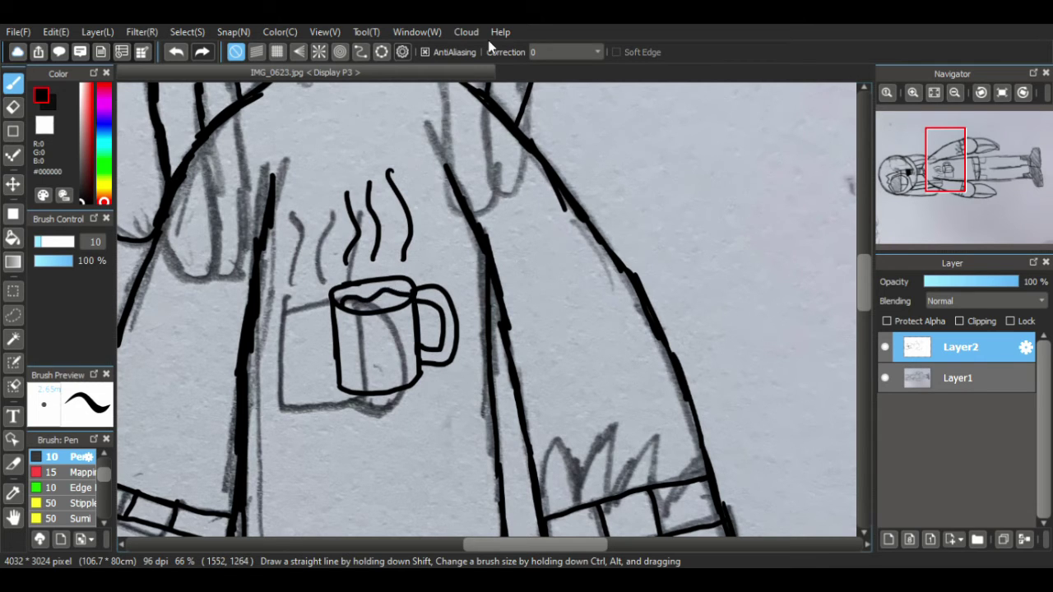
key("ctrl+z")
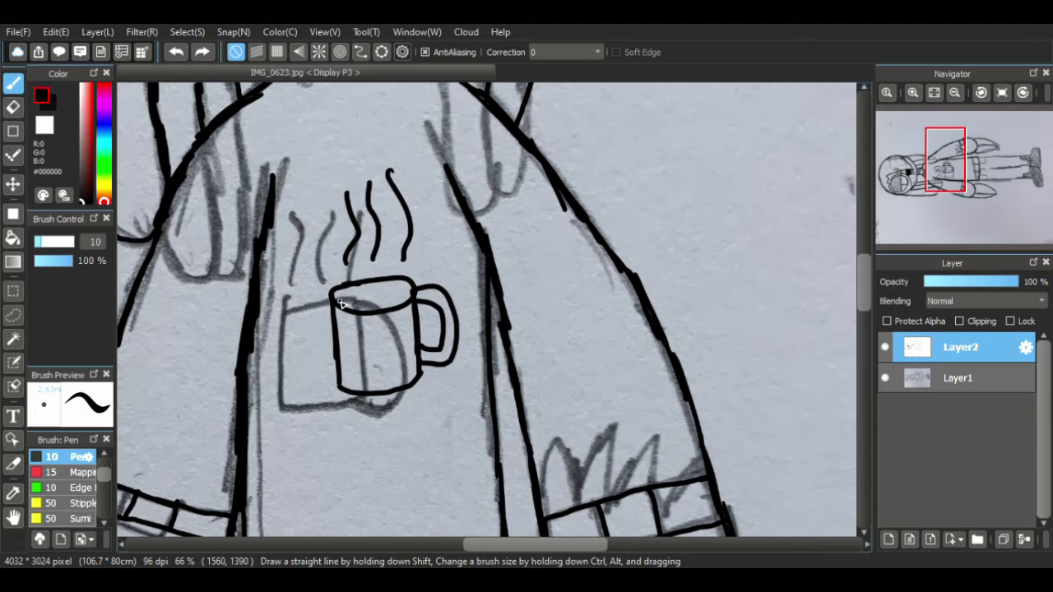
left_click_drag(341, 304, 413, 303)
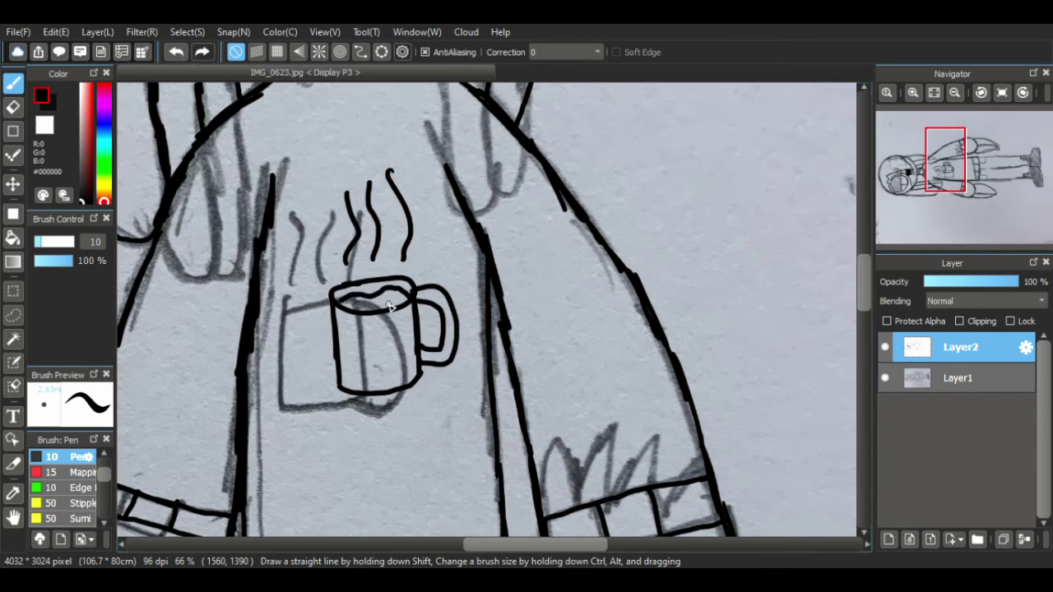
key("ctrl+z")
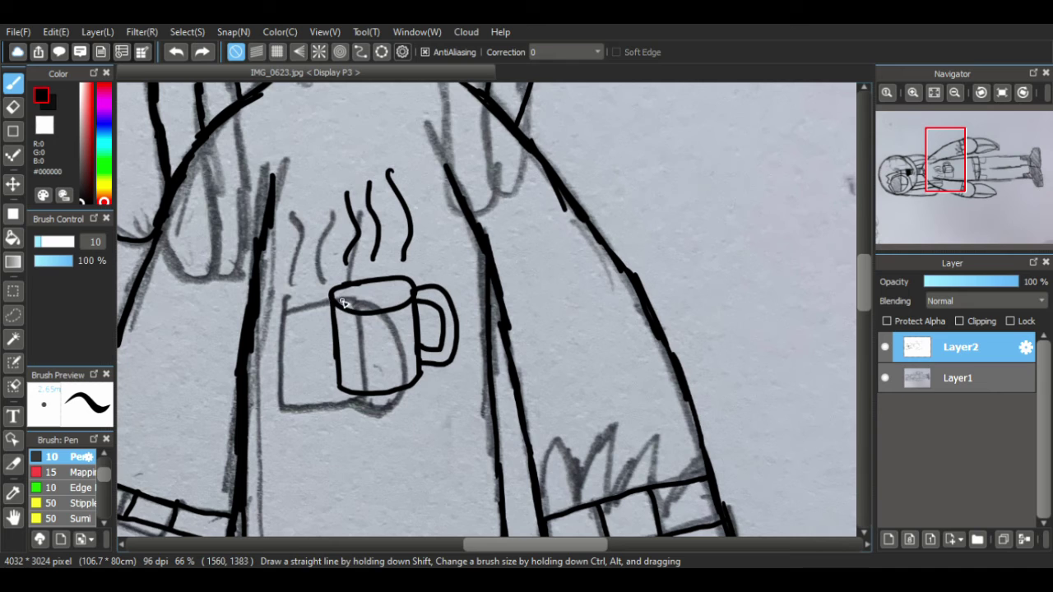
left_click_drag(334, 302, 410, 305)
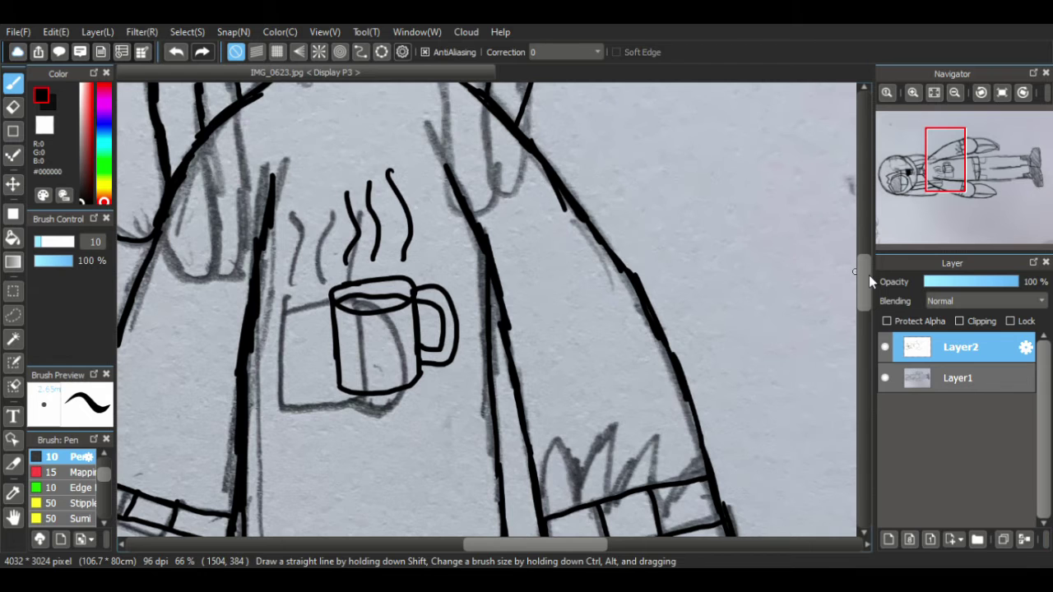
- Ink the upper outer edges of both legs downward from the torso's hem
left_click_drag(868, 275, 865, 350)
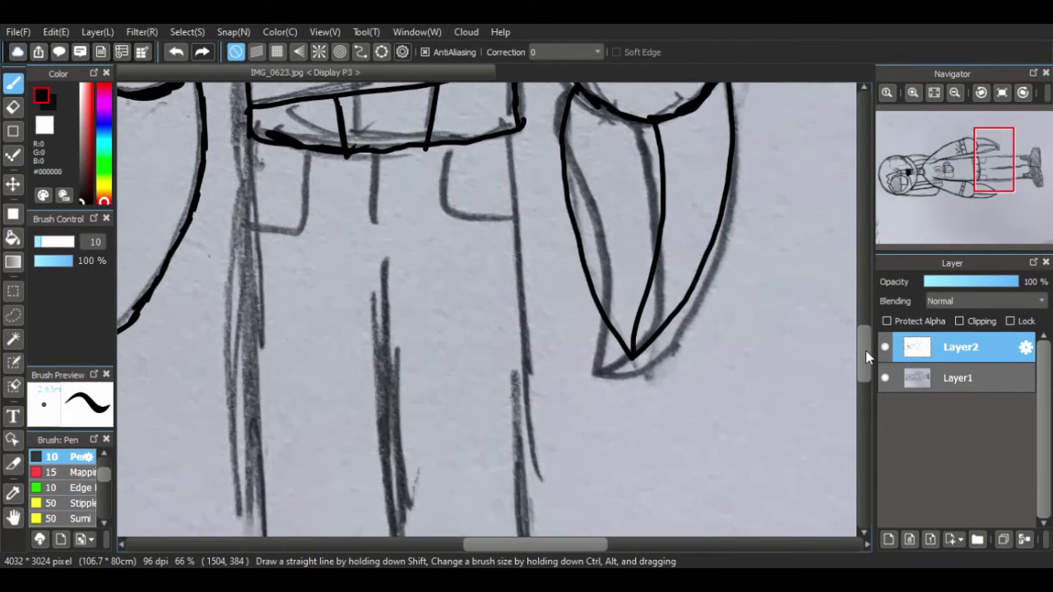
left_click_drag(250, 141, 244, 301)
left_click_drag(510, 131, 521, 309)
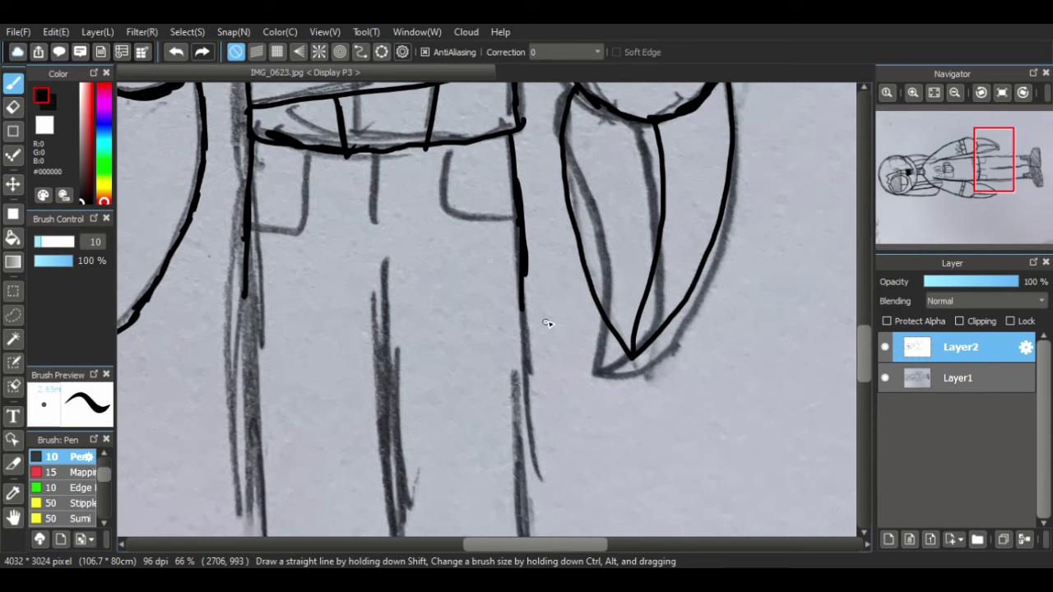
left_click_drag(520, 255, 520, 422)
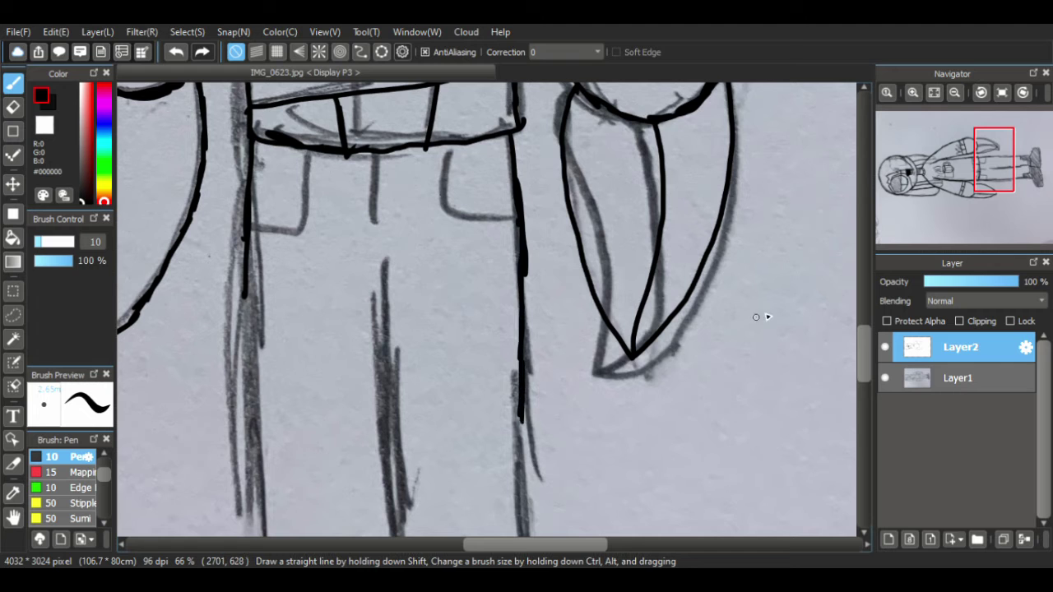
- Extend both legs' outer edges in ink toward the shoes and ink the dividing line between the legs
scroll(856, 345, "down", 4)
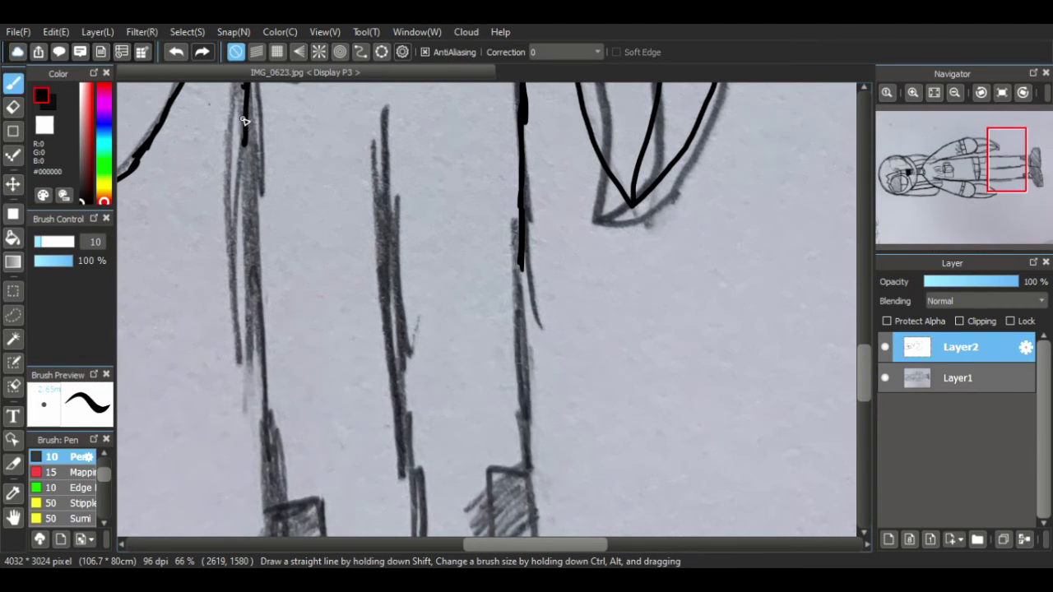
left_click_drag(245, 120, 249, 263)
left_click_drag(382, 106, 386, 327)
left_click_drag(245, 223, 267, 440)
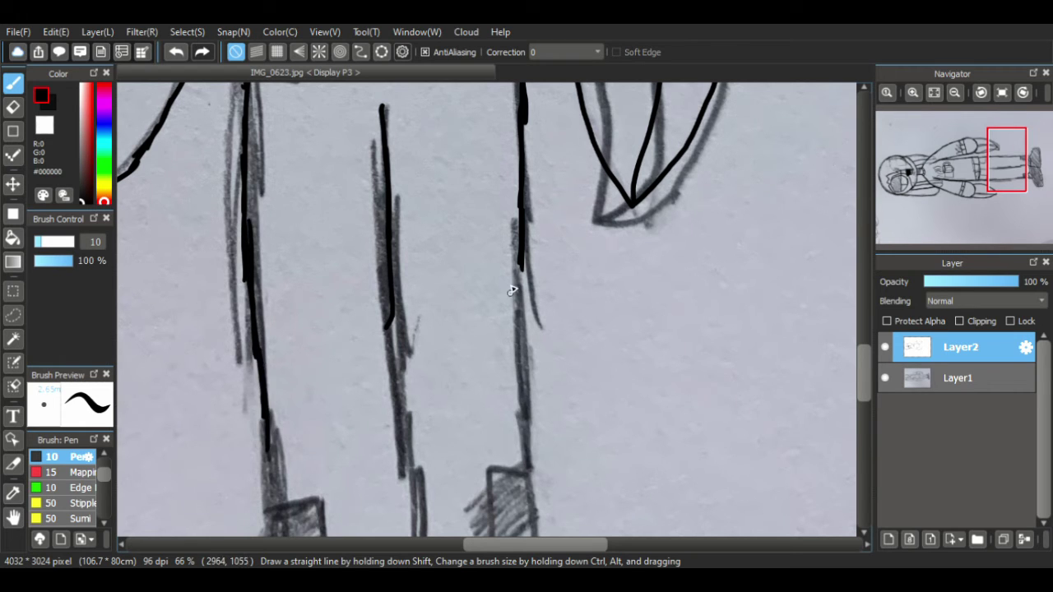
left_click_drag(522, 245, 520, 402)
left_click_drag(523, 321, 530, 473)
left_click_drag(393, 302, 405, 444)
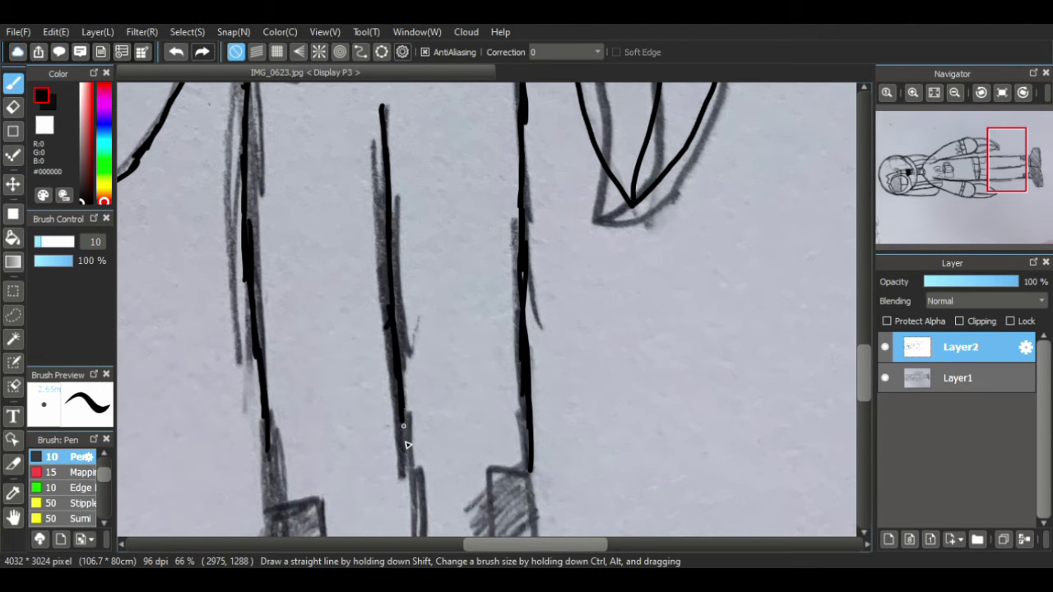
- Extend the leg divider, left leg edge and right ankle edge in ink to the shoes, and erase the curve drawn across the right ankle
left_click_drag(862, 374, 861, 403)
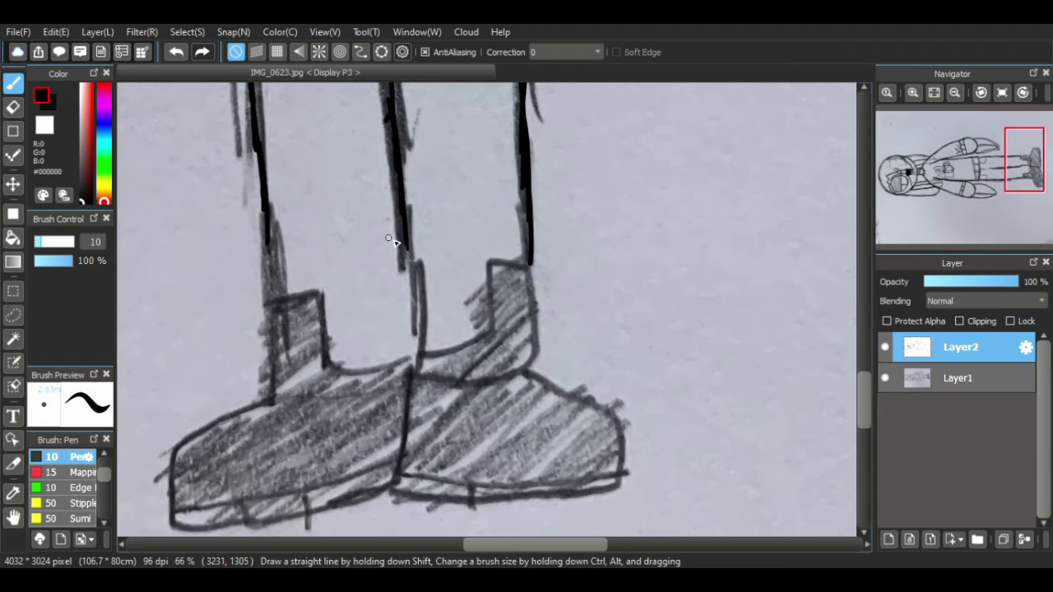
left_click_drag(404, 251, 404, 377)
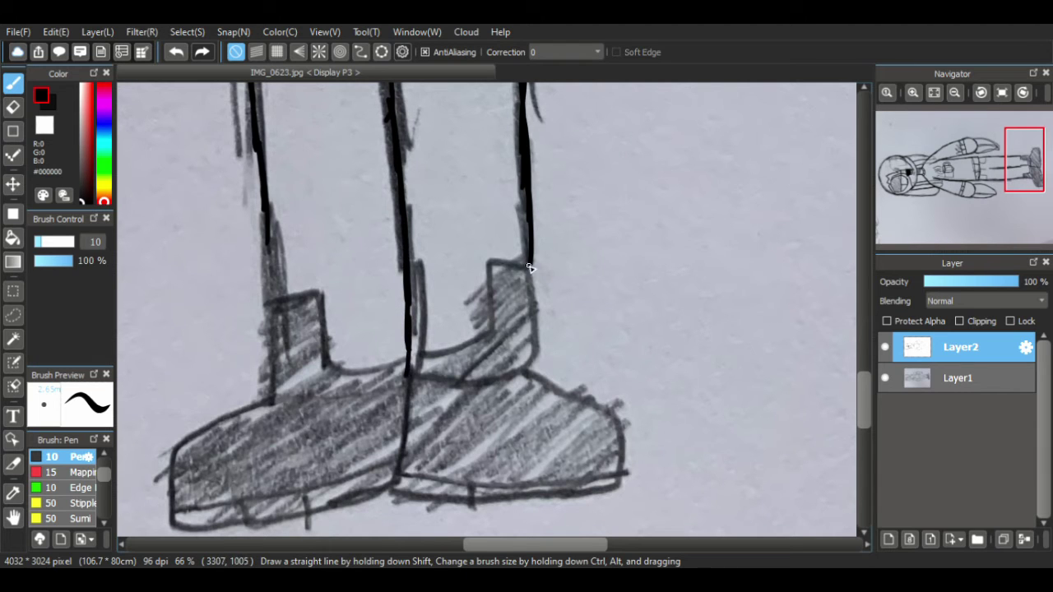
mouse_move(530, 267)
left_mouse_down()
mouse_move(531, 355)
mouse_move(511, 376)
mouse_move(417, 379)
left_mouse_up()
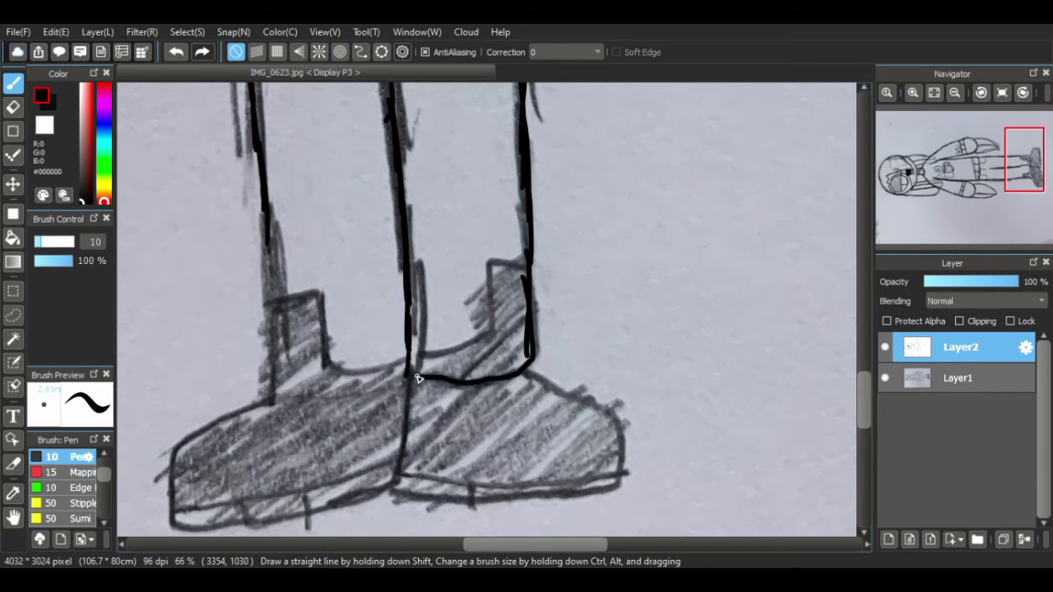
left_click_drag(264, 222, 280, 306)
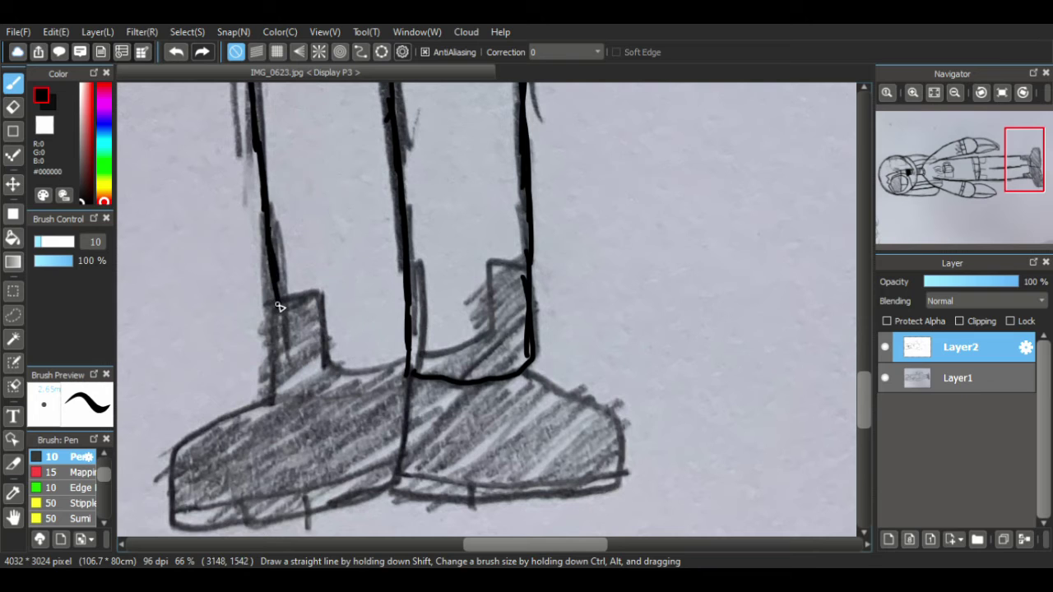
left_click(12, 106)
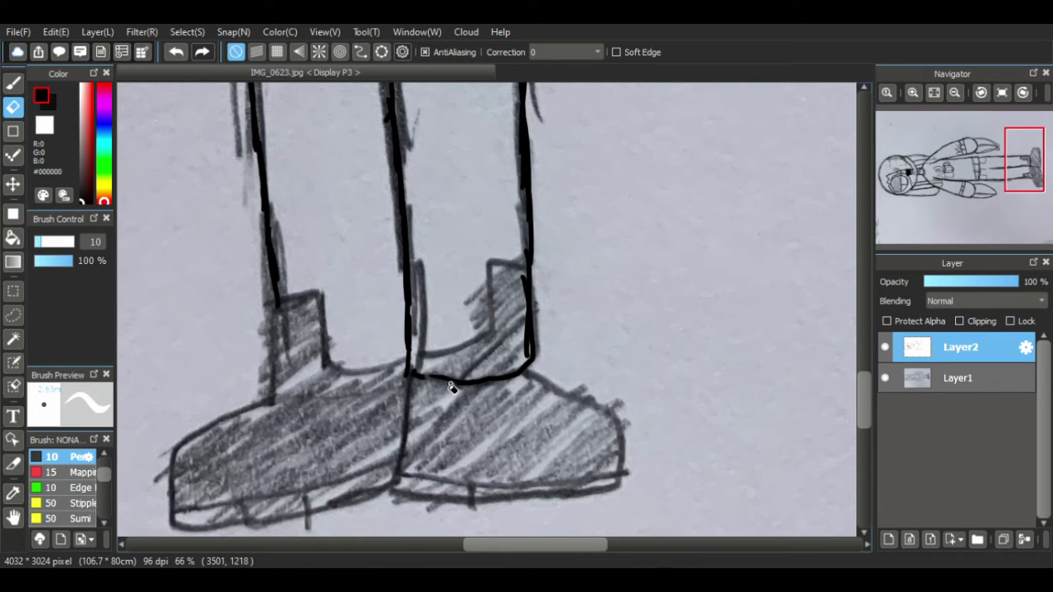
mouse_move(451, 388)
left_mouse_down()
mouse_move(410, 367)
mouse_move(458, 388)
mouse_move(499, 383)
left_mouse_up()
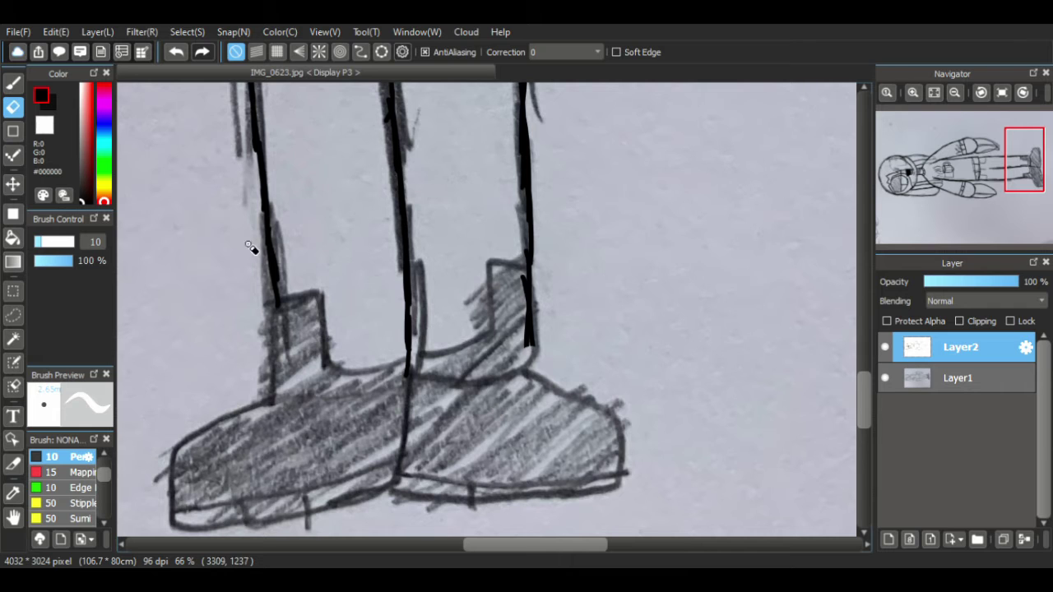
- Ink the right shoe with its stepped ankle opening, rounded toe, flat bottom, inner edge and sole line
left_click(13, 82)
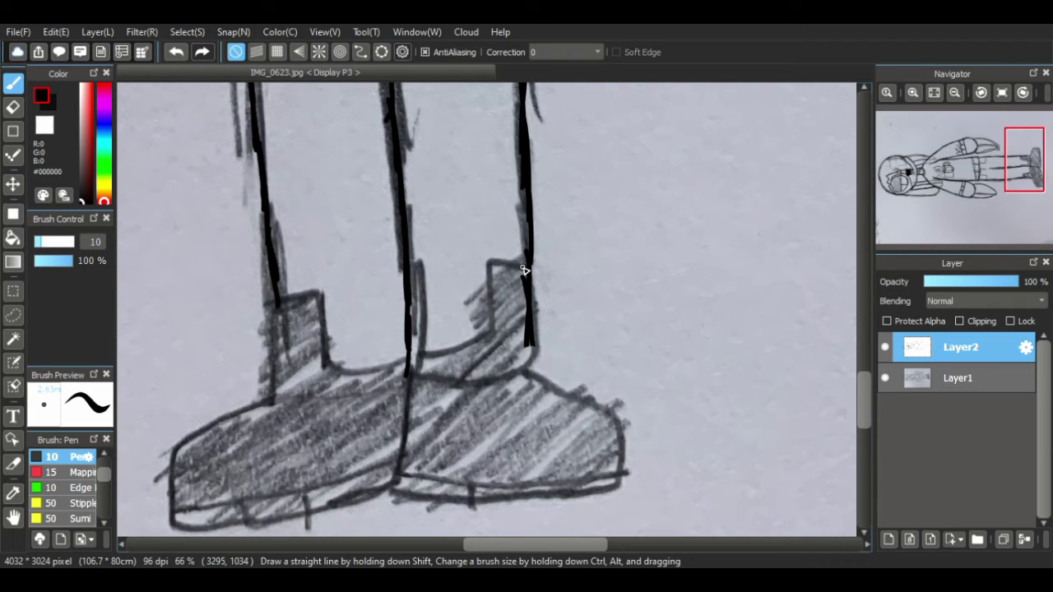
mouse_move(523, 270)
left_mouse_down()
mouse_move(490, 265)
mouse_move(495, 328)
mouse_move(406, 352)
left_mouse_up()
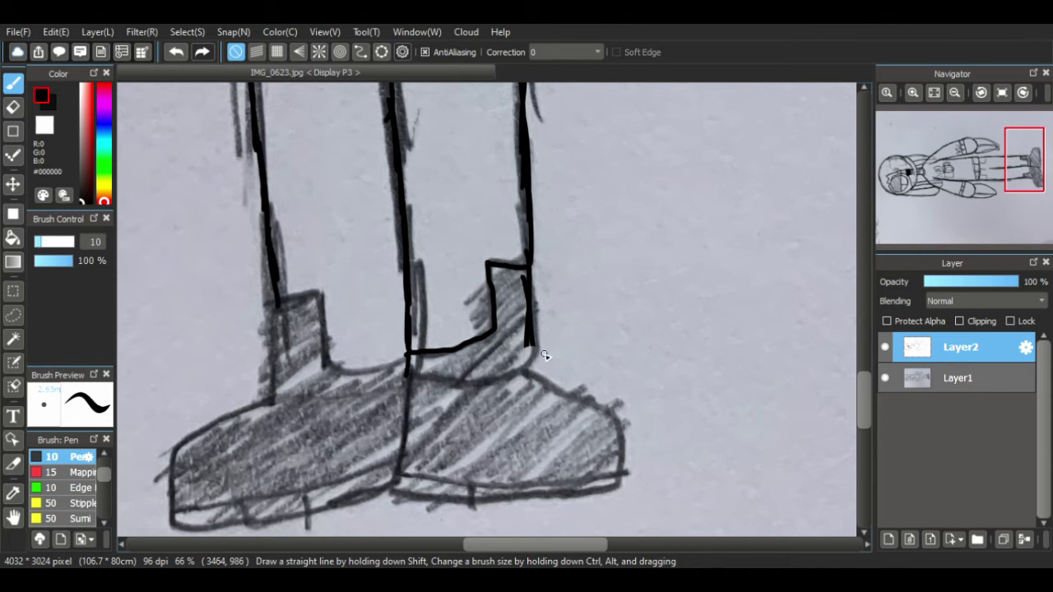
mouse_move(530, 344)
left_mouse_down()
mouse_move(532, 373)
mouse_move(578, 398)
mouse_move(621, 476)
mouse_move(586, 498)
mouse_move(463, 508)
left_mouse_up()
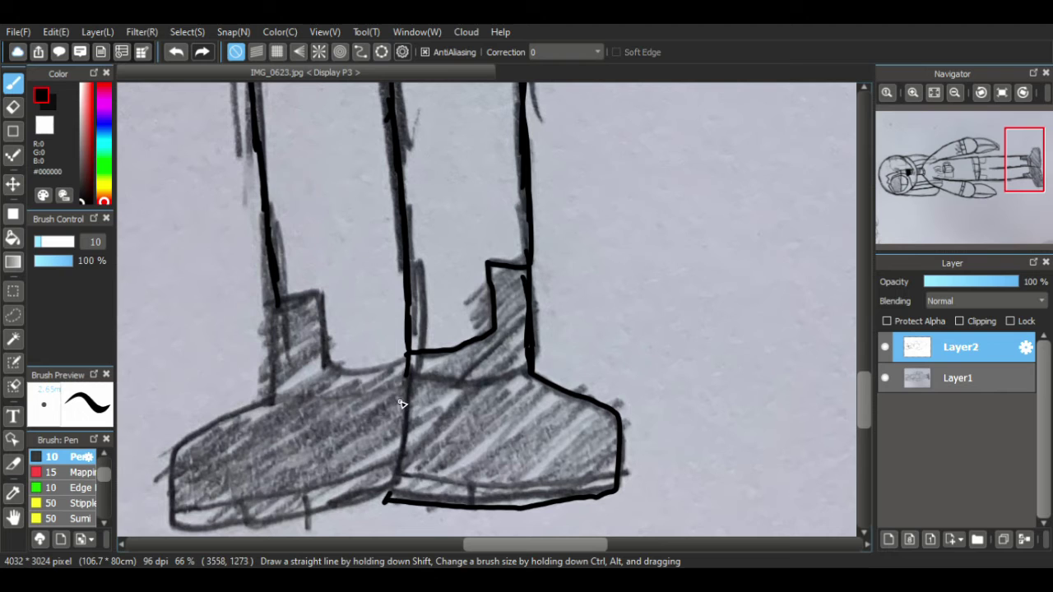
left_click_drag(407, 390, 414, 504)
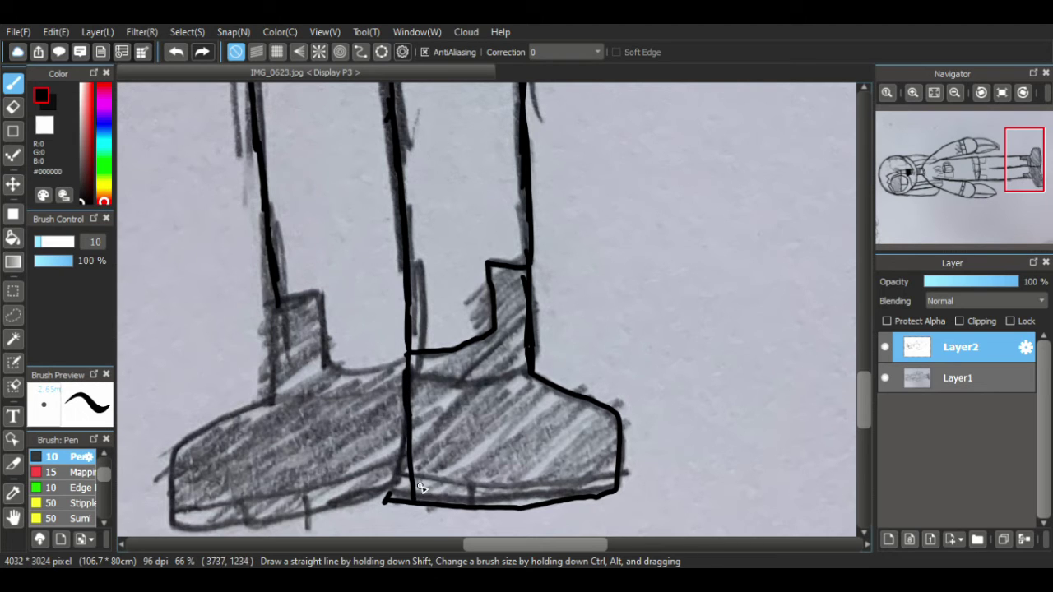
left_click_drag(431, 473, 621, 450)
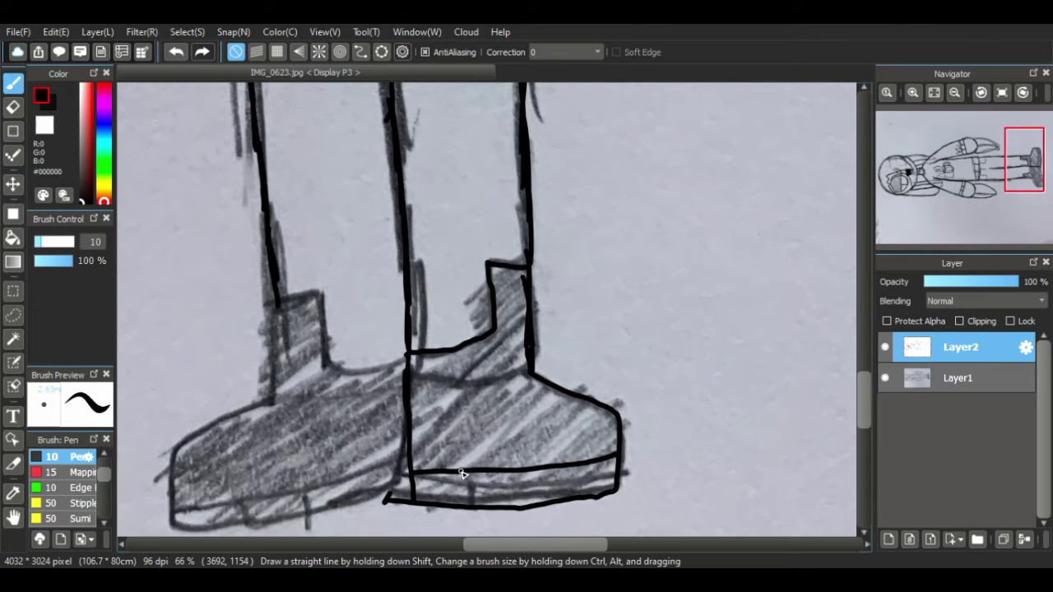
- Ink two dividers across the right shoe's sole, and the left shoe's full outline with stepped ankle opening and sectioned sole
left_click_drag(462, 470, 464, 504)
left_click_drag(559, 466, 557, 496)
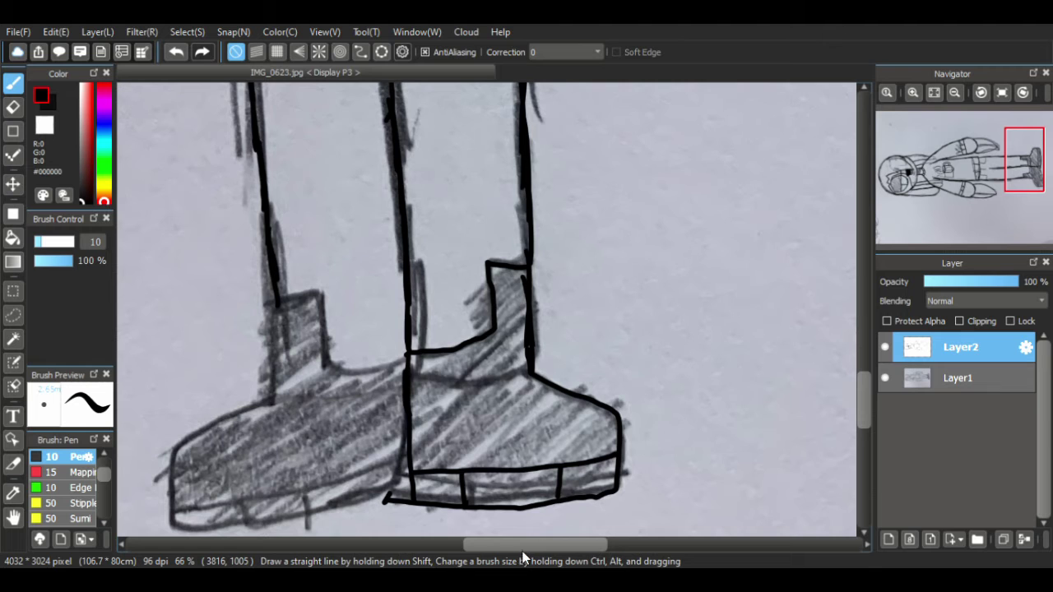
scroll(557, 495, "left", 5)
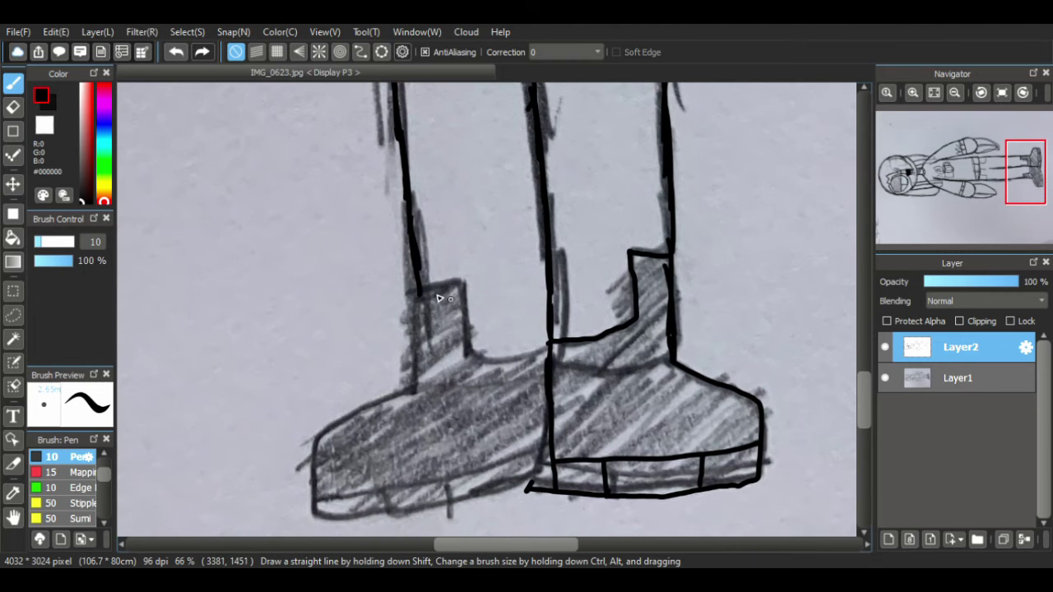
mouse_move(409, 289)
left_mouse_down()
mouse_move(458, 280)
mouse_move(471, 353)
mouse_move(546, 349)
left_mouse_up()
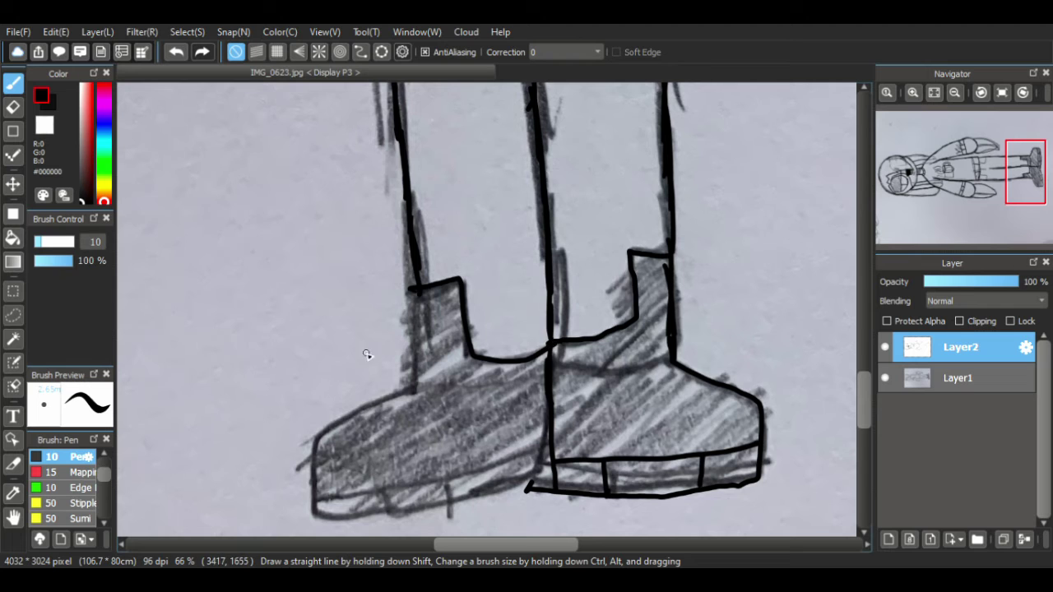
mouse_move(417, 287)
left_mouse_down()
mouse_move(418, 386)
mouse_move(326, 425)
mouse_move(314, 462)
mouse_move(319, 515)
mouse_move(533, 485)
left_mouse_up()
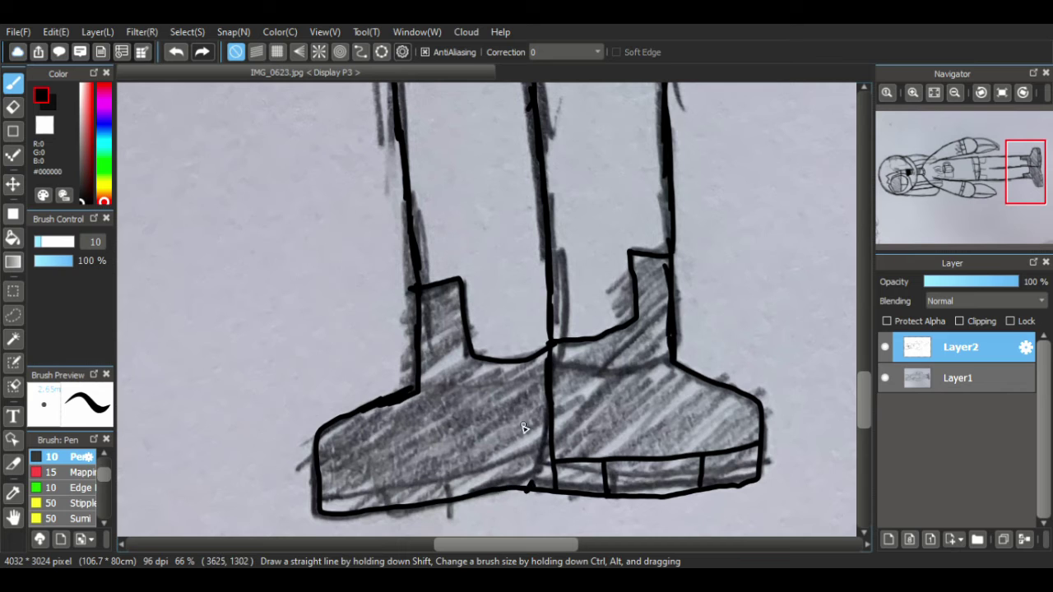
left_click_drag(325, 497, 515, 468)
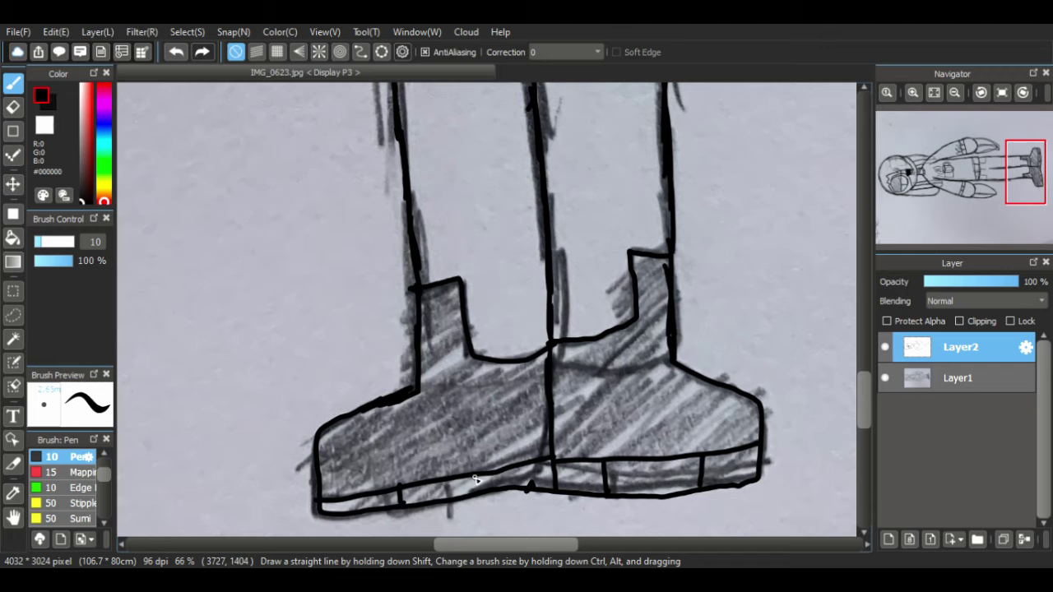
- Ink the two trouser pockets and the short fly line just beneath the sweater's hem
left_click_drag(864, 401, 863, 355)
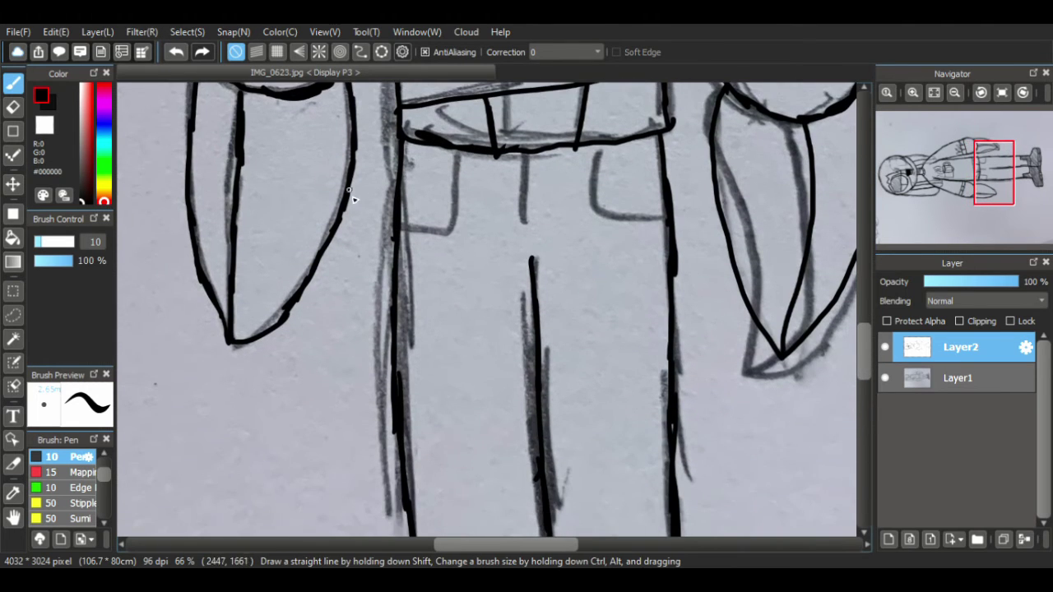
mouse_move(397, 233)
left_mouse_down()
mouse_move(453, 223)
mouse_move(457, 150)
left_mouse_up()
left_click_drag(521, 151, 523, 220)
mouse_move(597, 148)
left_mouse_down()
mouse_move(599, 213)
mouse_move(664, 218)
left_mouse_up()
- Hide the pencil sketch layer Layer1 so only the inked line art of the whole figure is displayed
left_click(953, 94)
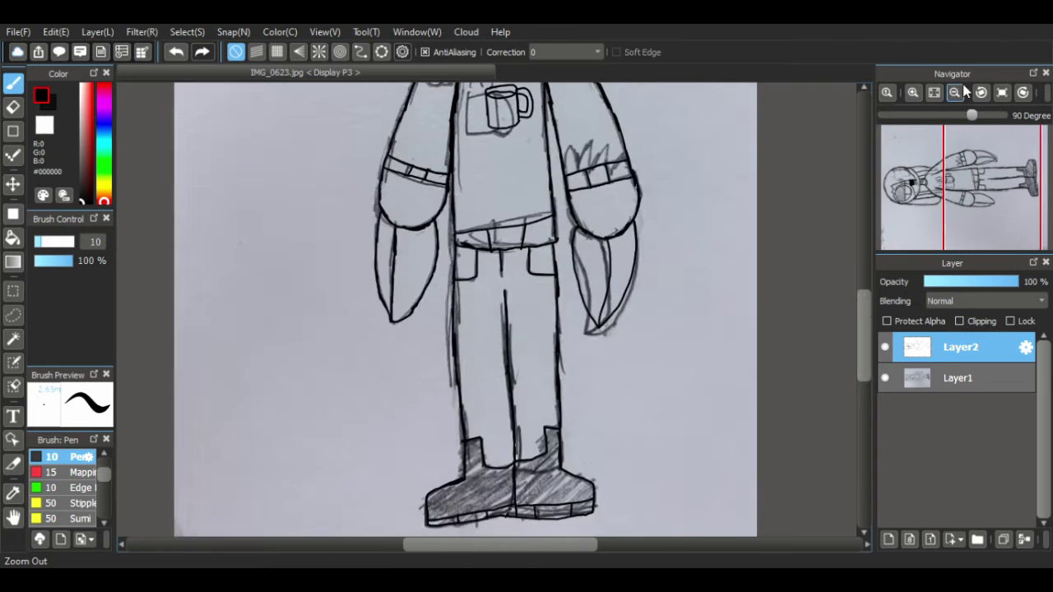
left_click(953, 94)
left_click(12, 516)
left_click_drag(643, 256, 667, 463)
left_click(885, 377)
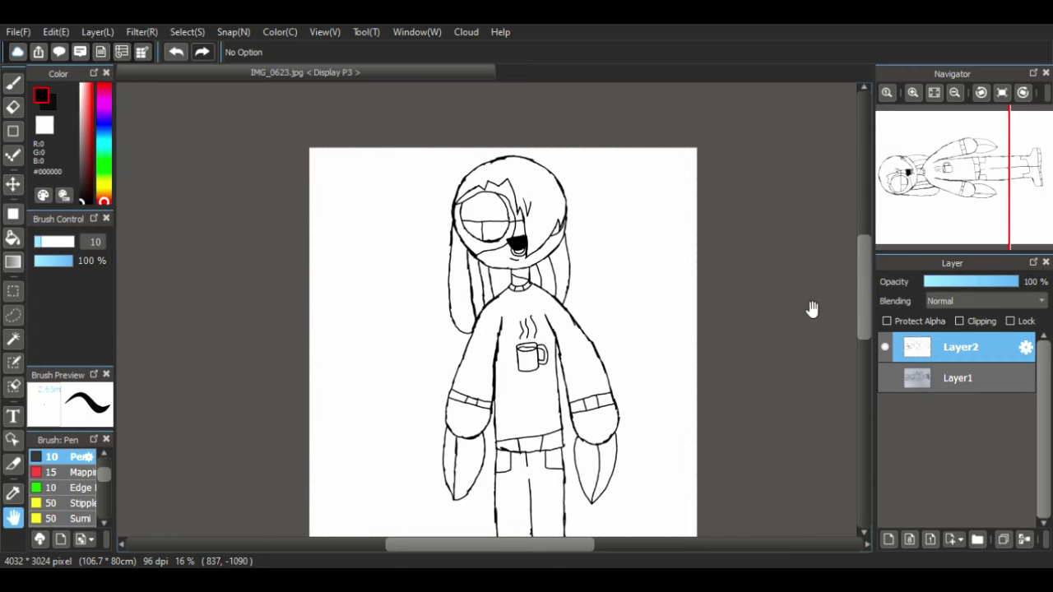
- Fill the lower-left section of the large round eye with light pink #FFB3AA
left_click(912, 92)
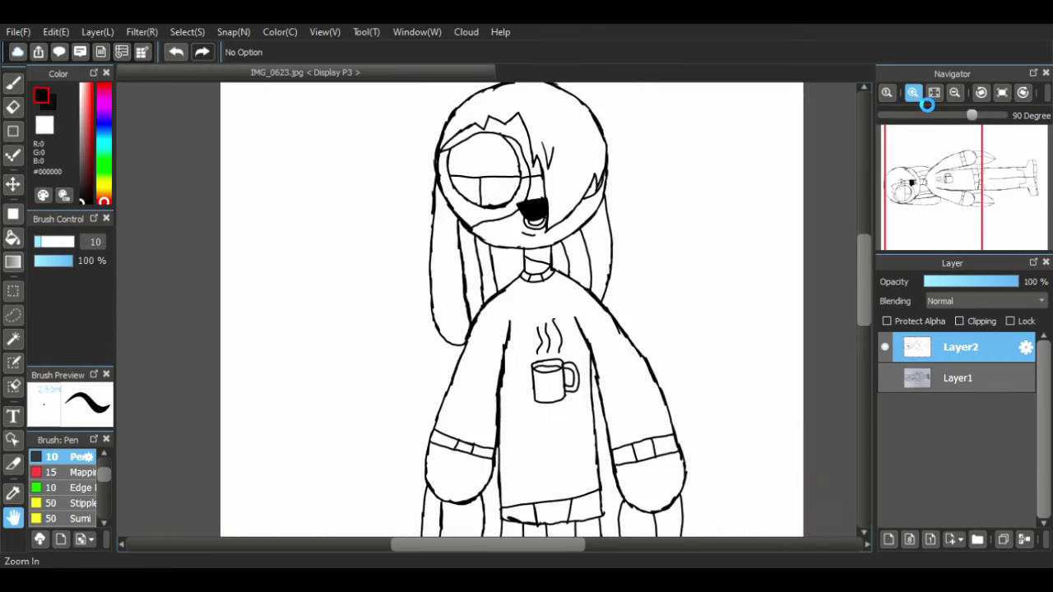
left_click(912, 92)
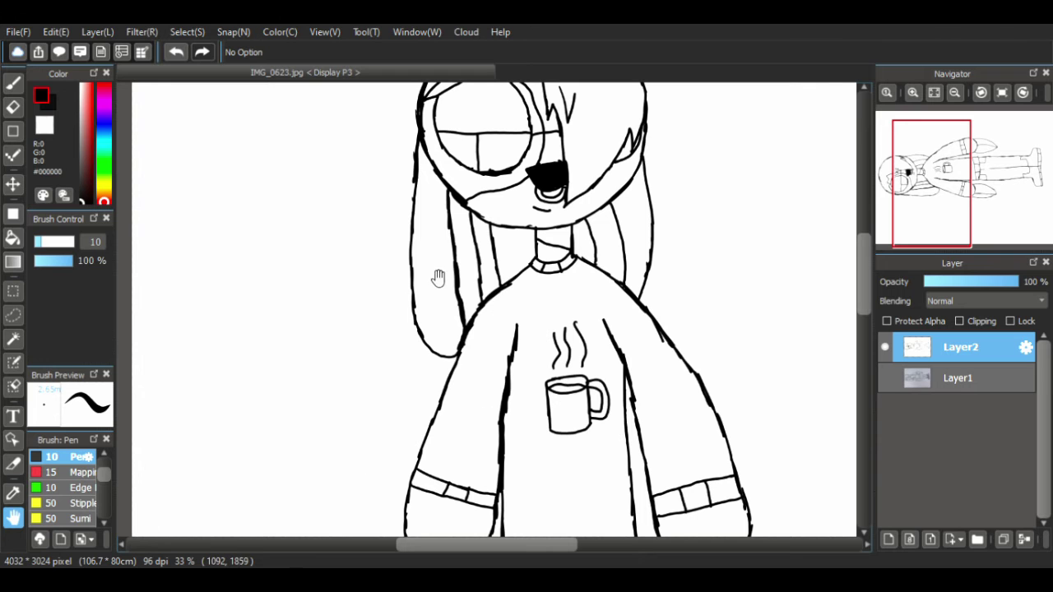
left_click_drag(453, 275, 429, 423)
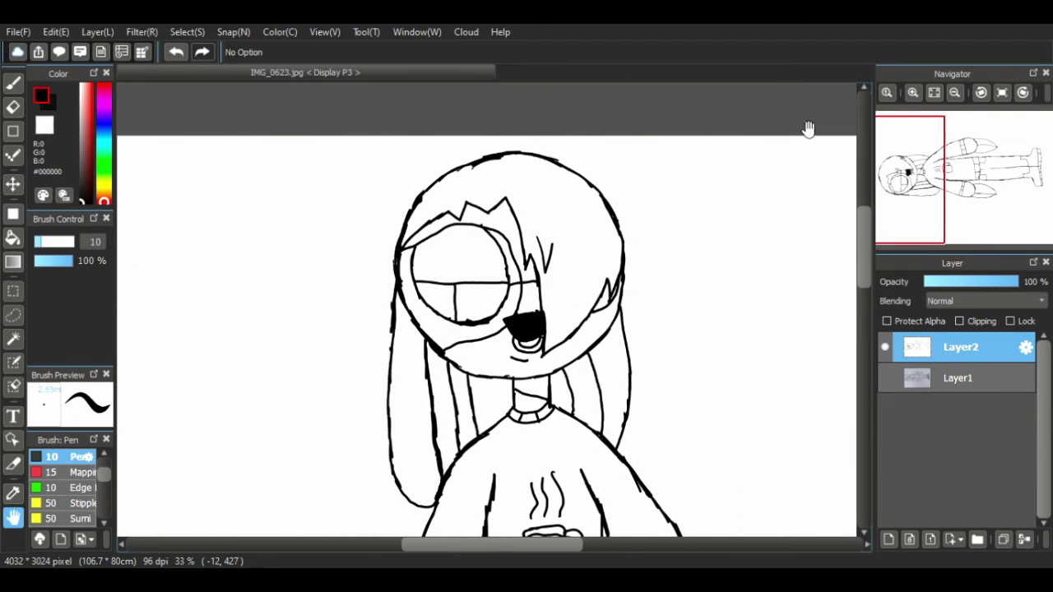
left_click(912, 92)
left_click(912, 92)
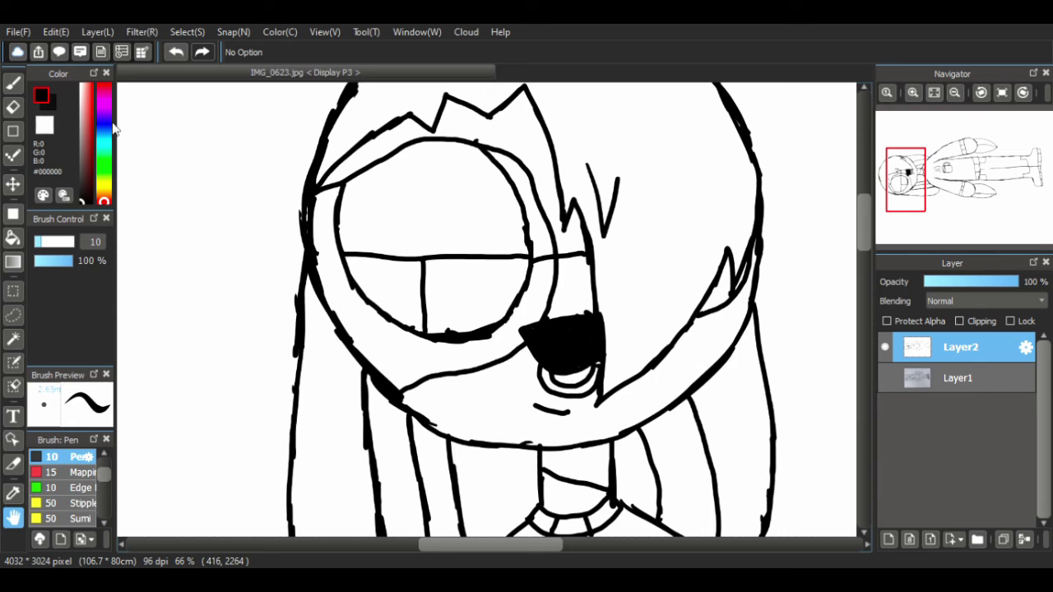
left_click_drag(90, 98, 85, 87)
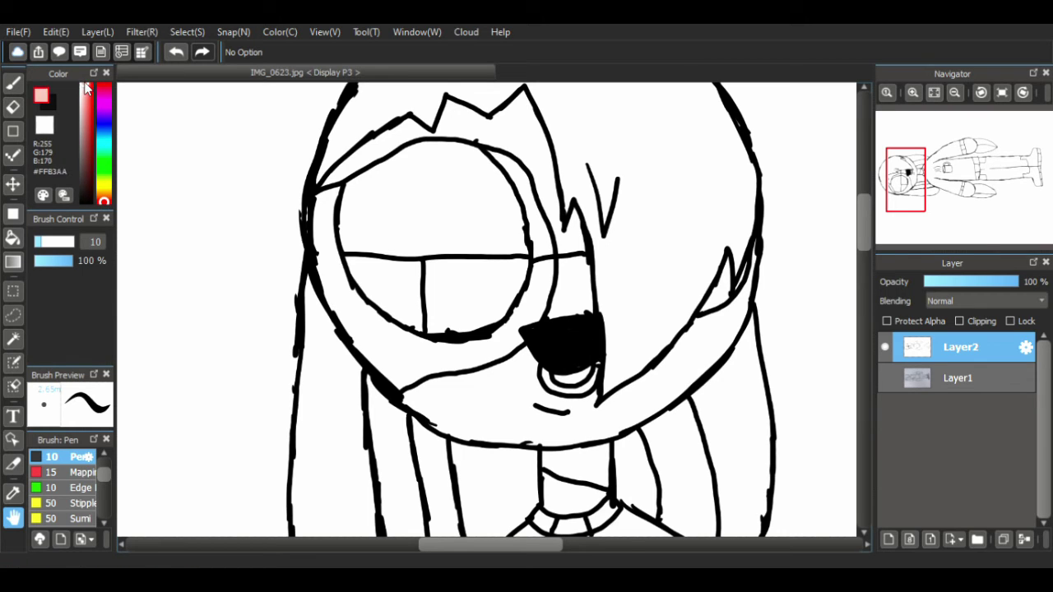
left_click(13, 238)
left_click(408, 275)
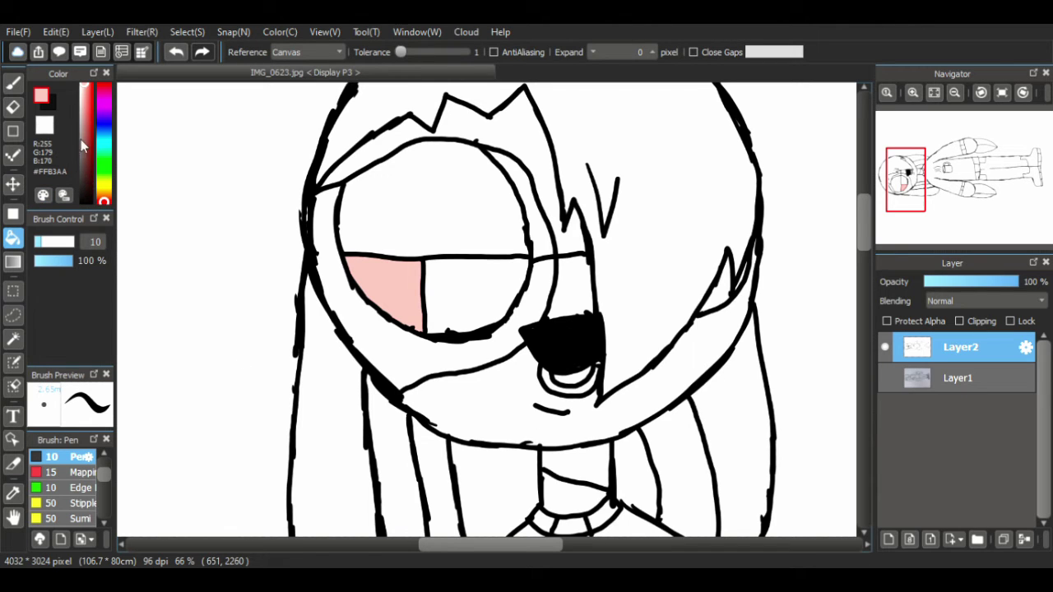
- Try filling the lower face and the strip above the nose with pale yellow #FFF5C7, and undo the fills
left_click_drag(102, 200, 104, 188)
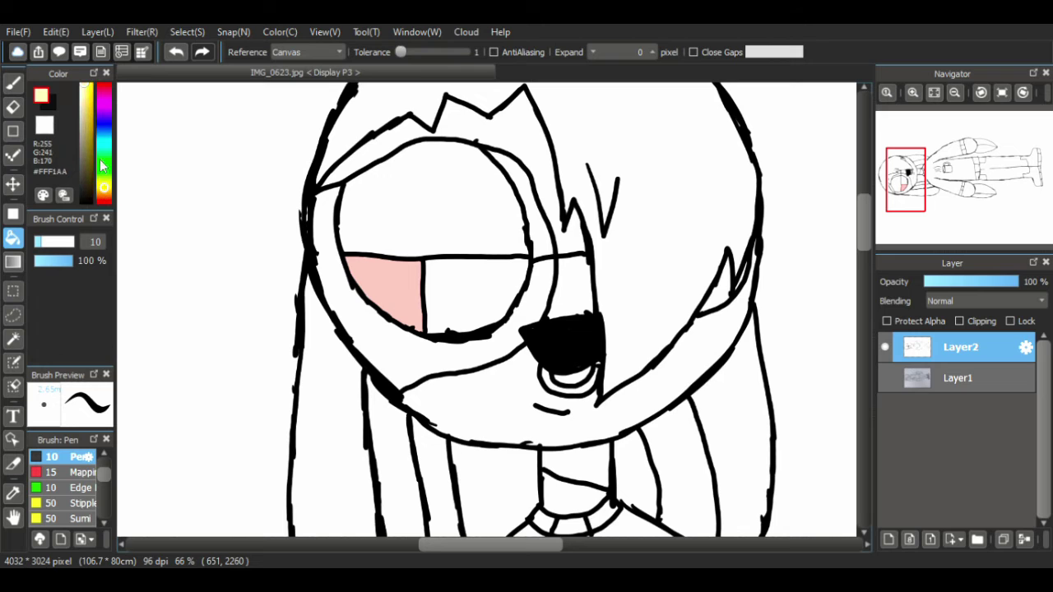
left_click(84, 98)
left_click_drag(87, 82, 89, 77)
left_click(86, 83)
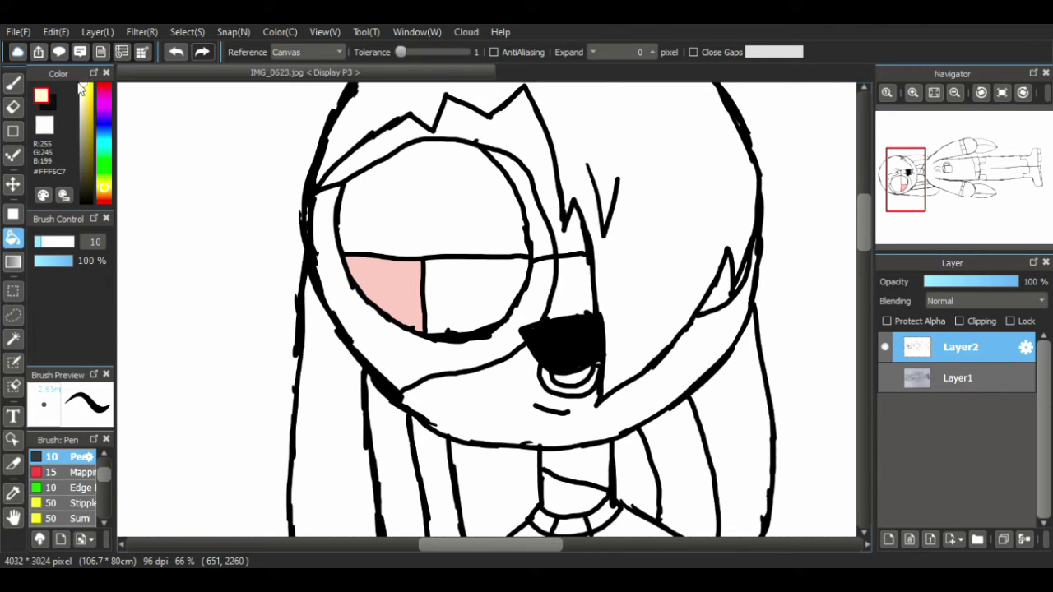
left_click(454, 423)
left_click(573, 302)
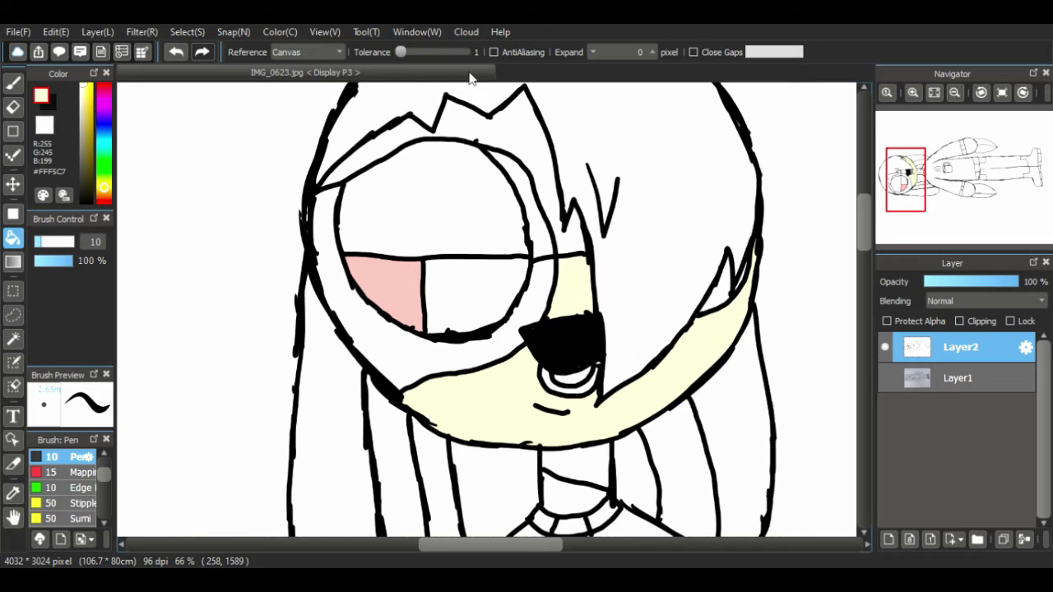
key("ctrl+z")
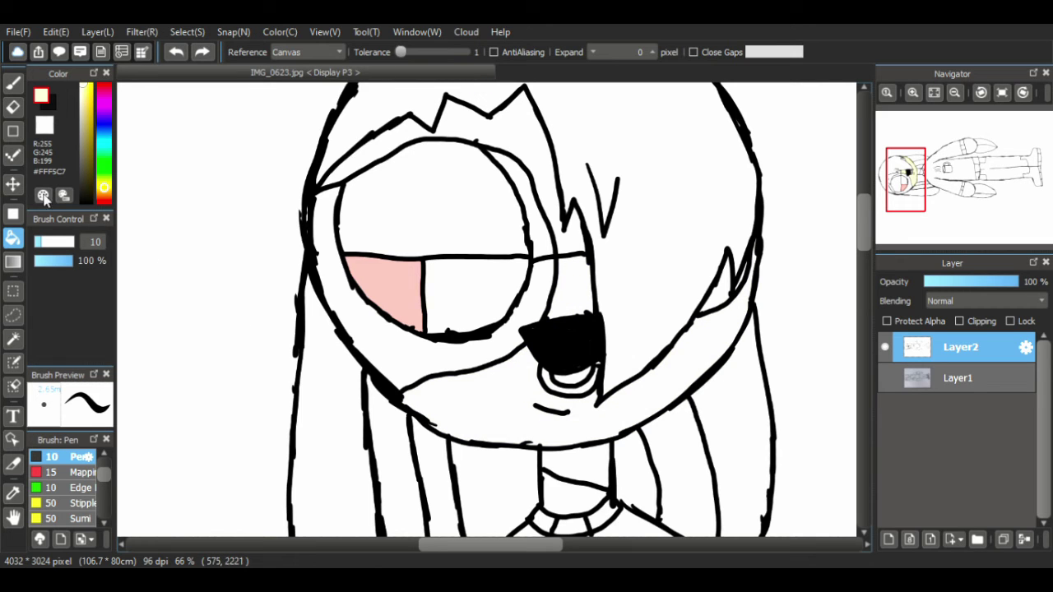
- Fill the lower face, the strip above the nose and the forehead area under the fringe with yellow #F3E394
left_click(86, 94)
left_click(86, 94)
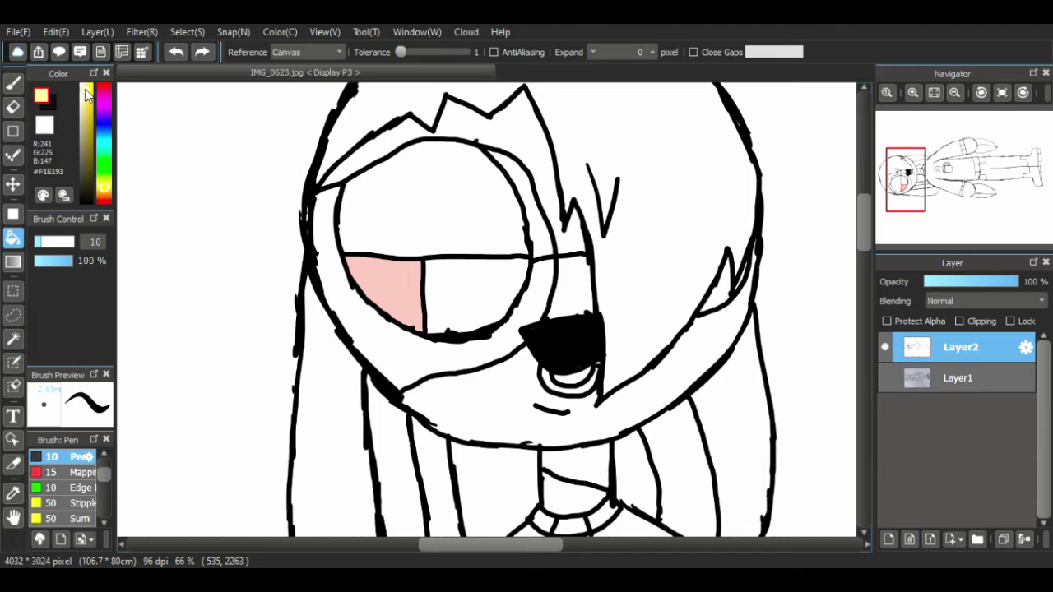
left_click(562, 309)
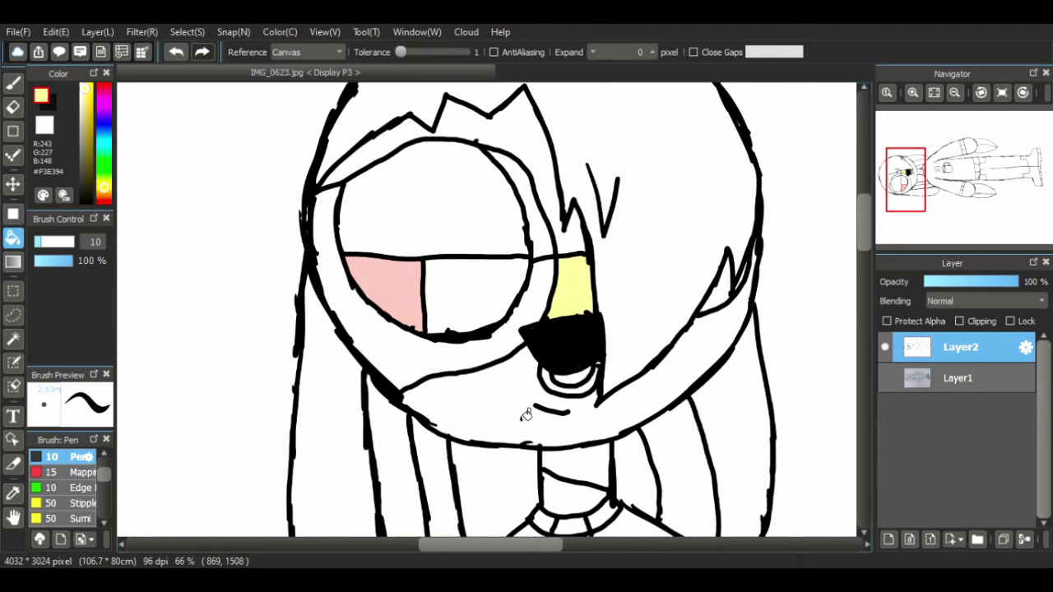
left_click(521, 417)
left_click(574, 255)
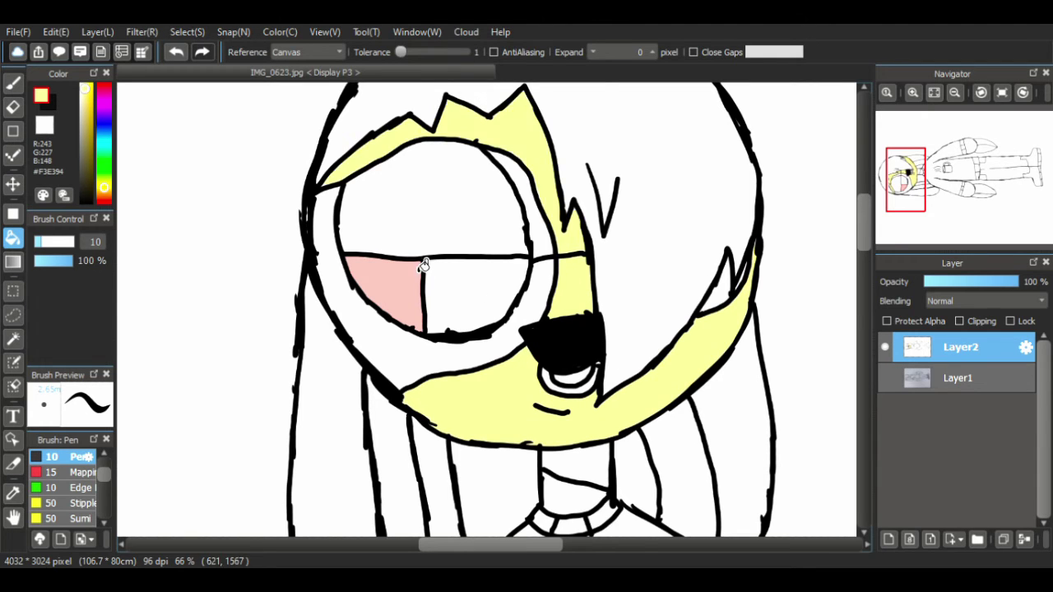
- Fill the upper eyelid and the ring-shaped patch around the large eye with darker yellow #BAAA5D
left_click_drag(87, 97, 85, 116)
left_click(355, 193)
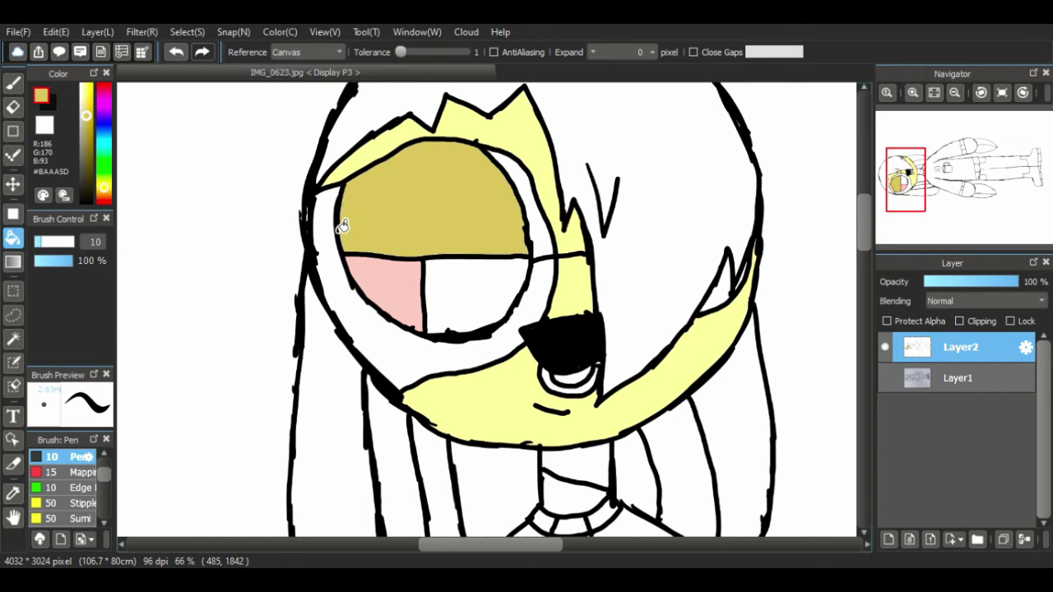
left_click(383, 363)
left_click(546, 263)
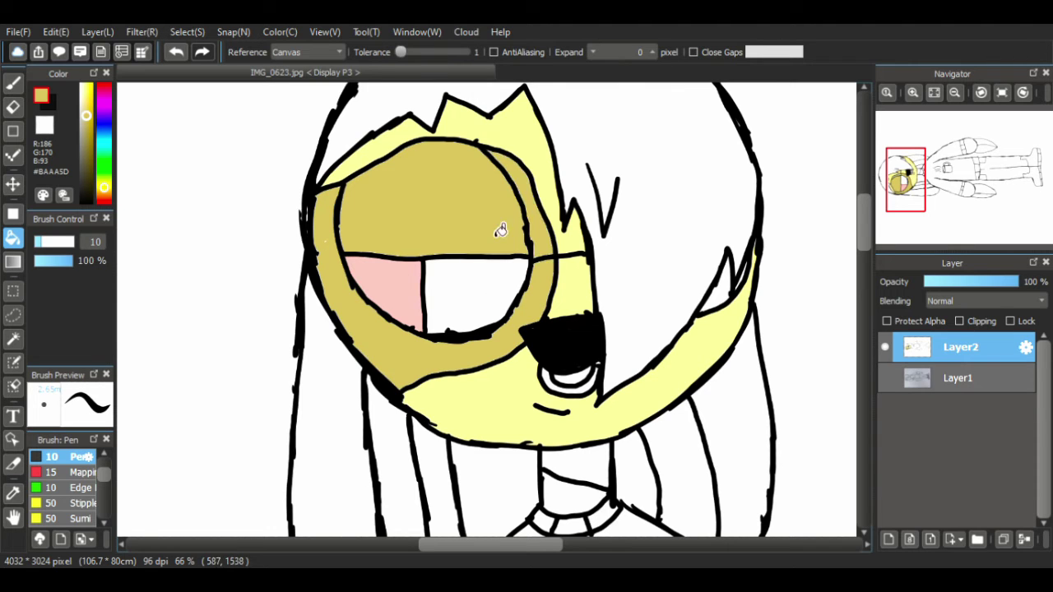
- Add a new layer directly below Layer2 and set the Bucket fill tolerance to 254
left_click(13, 82)
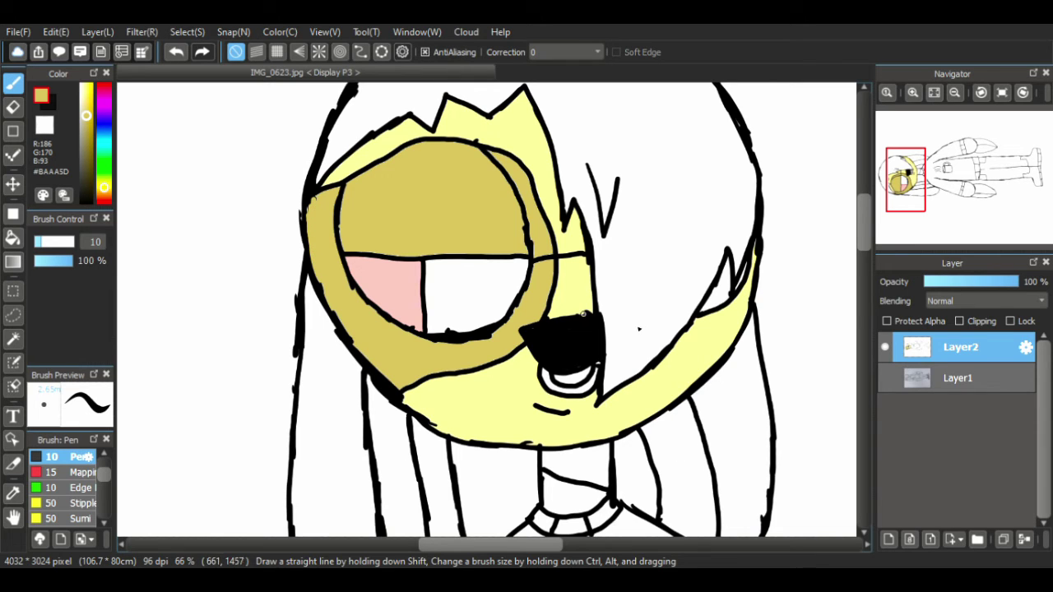
left_click(888, 539)
left_click_drag(935, 365, 935, 384)
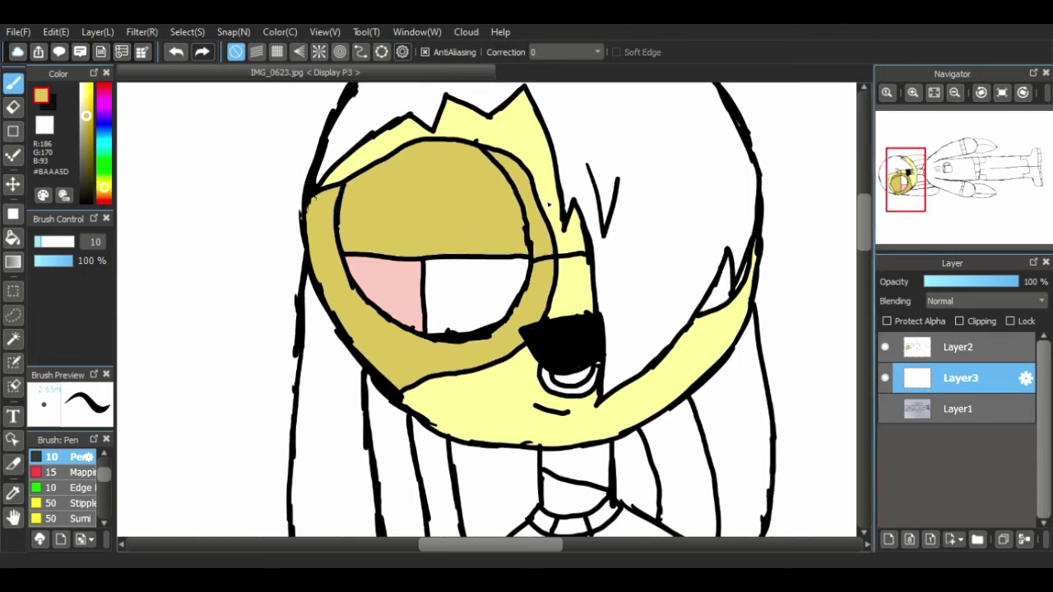
left_click(87, 92)
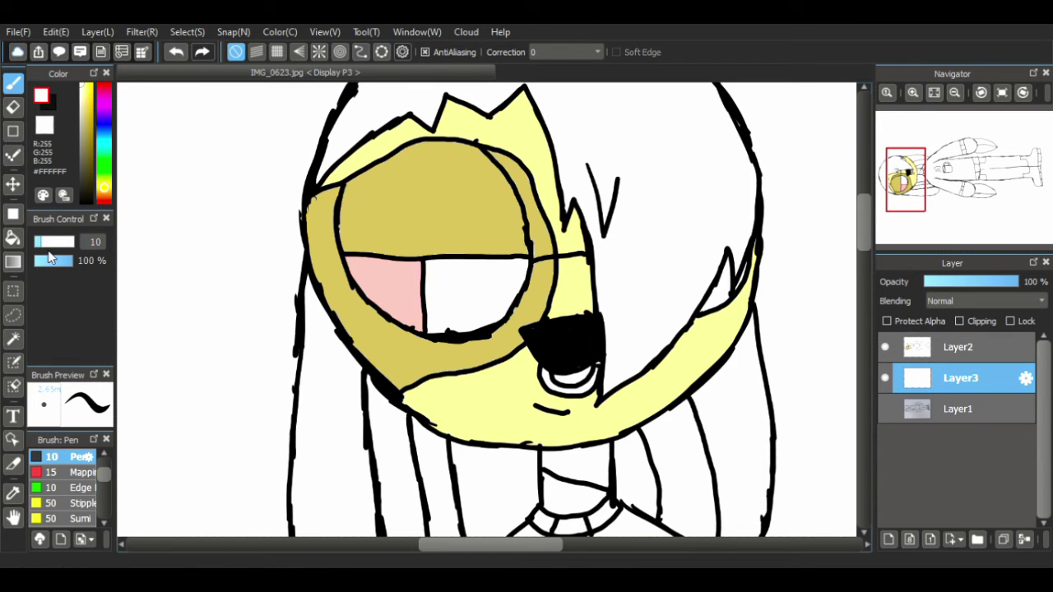
left_click(13, 237)
left_click_drag(403, 52, 464, 53)
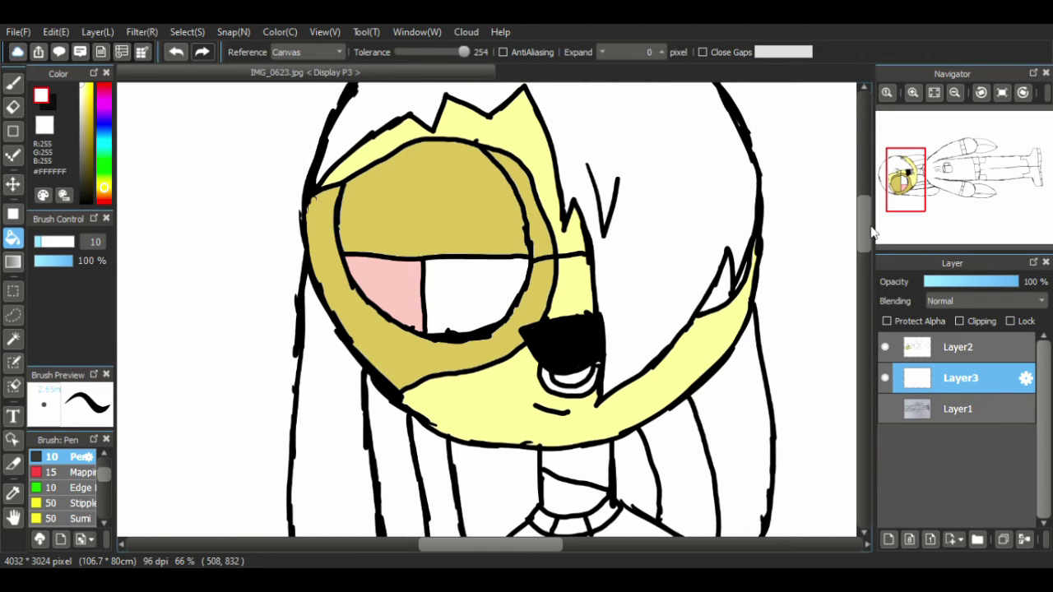
- Try filling the hair and the outer section of the left ear with dark grey #333333 on Layer3
left_click_drag(868, 233, 875, 215)
left_click(81, 180)
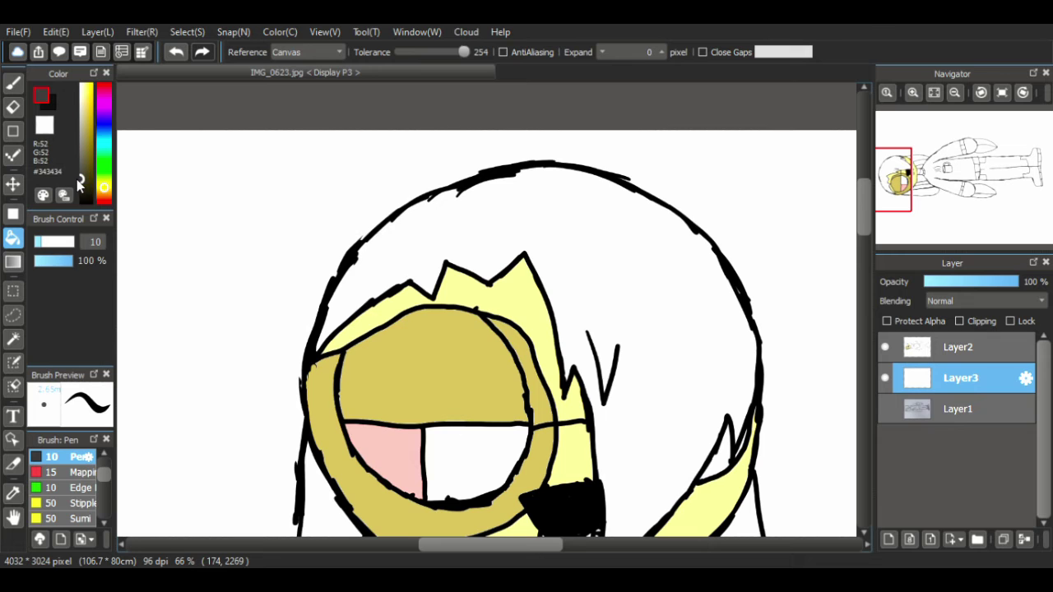
left_click(581, 256)
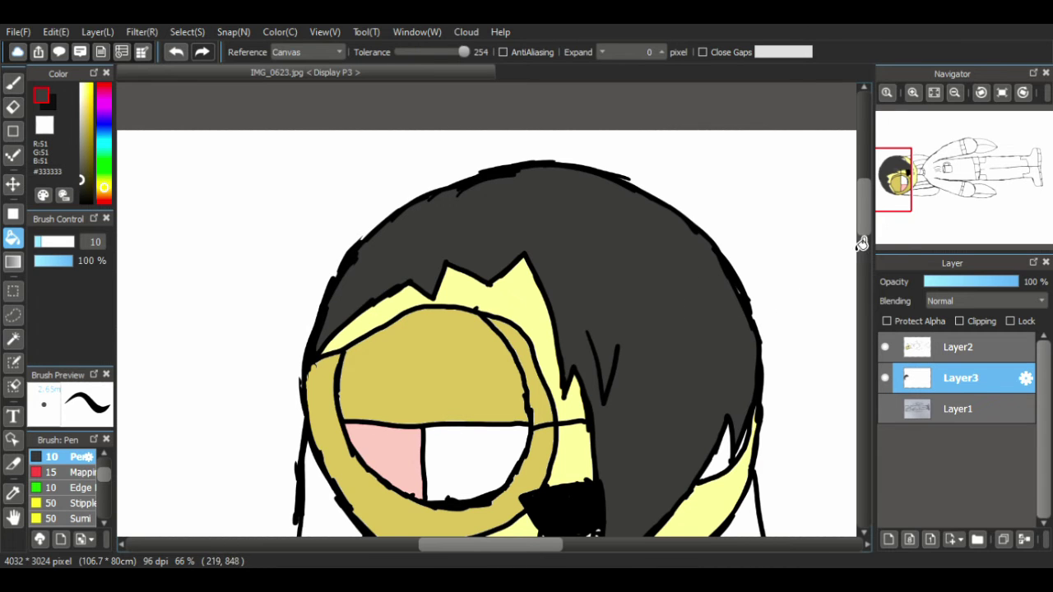
left_click_drag(863, 234, 868, 248)
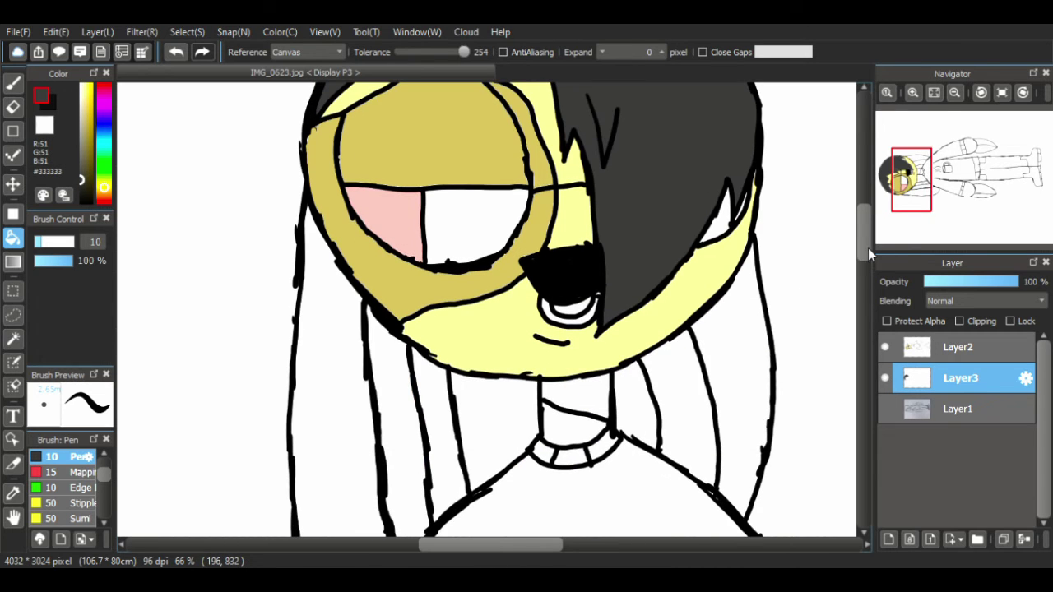
left_click(357, 378)
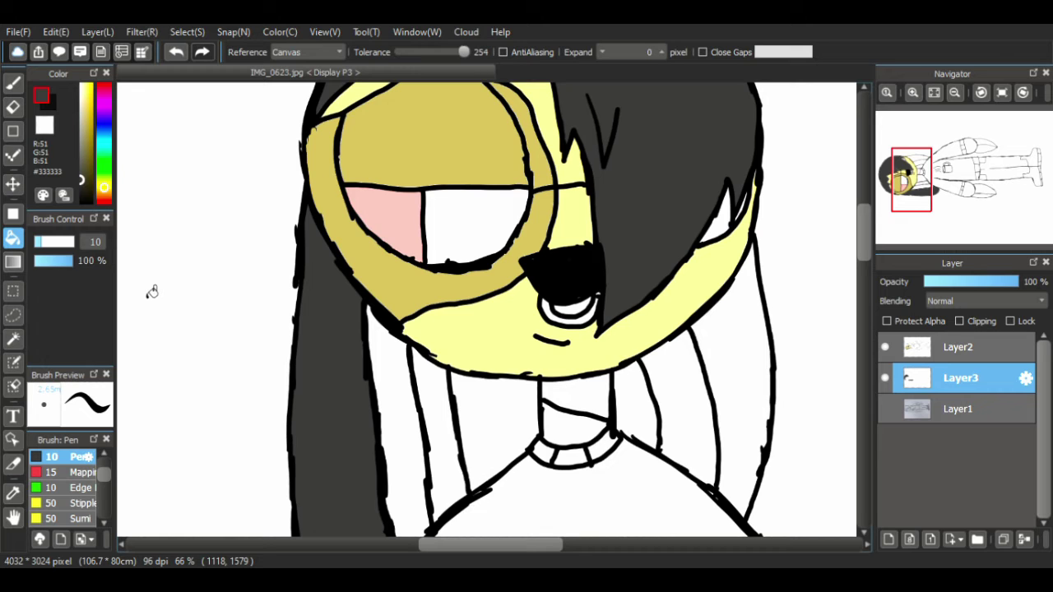
- Undo both grey fills and fill the hair and the left ear's outer and adjoining sections with near-black #1C1C1C
left_click(85, 190)
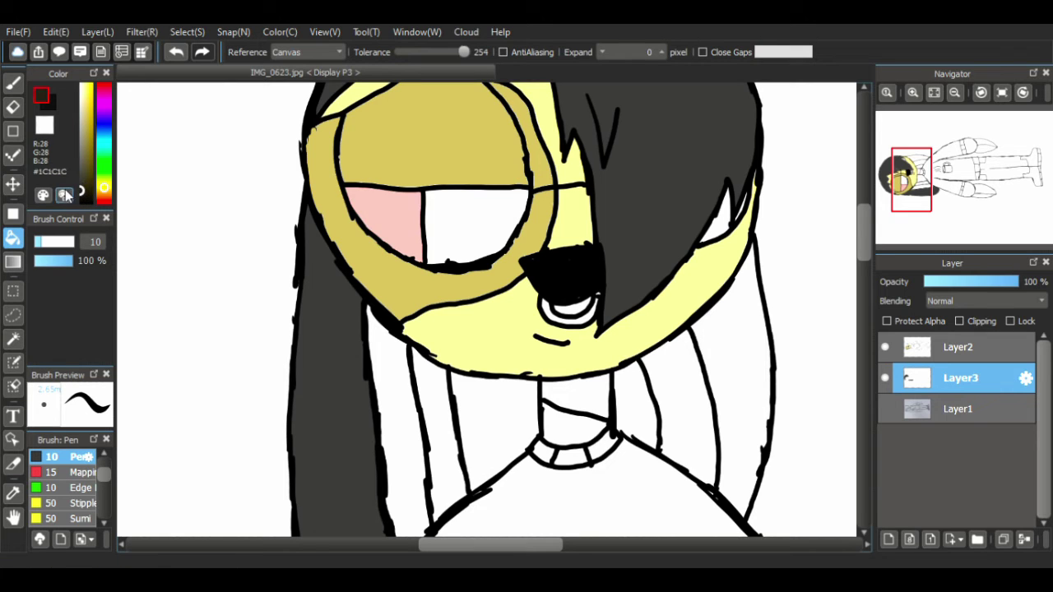
key("ctrl+z")
key("ctrl+z")
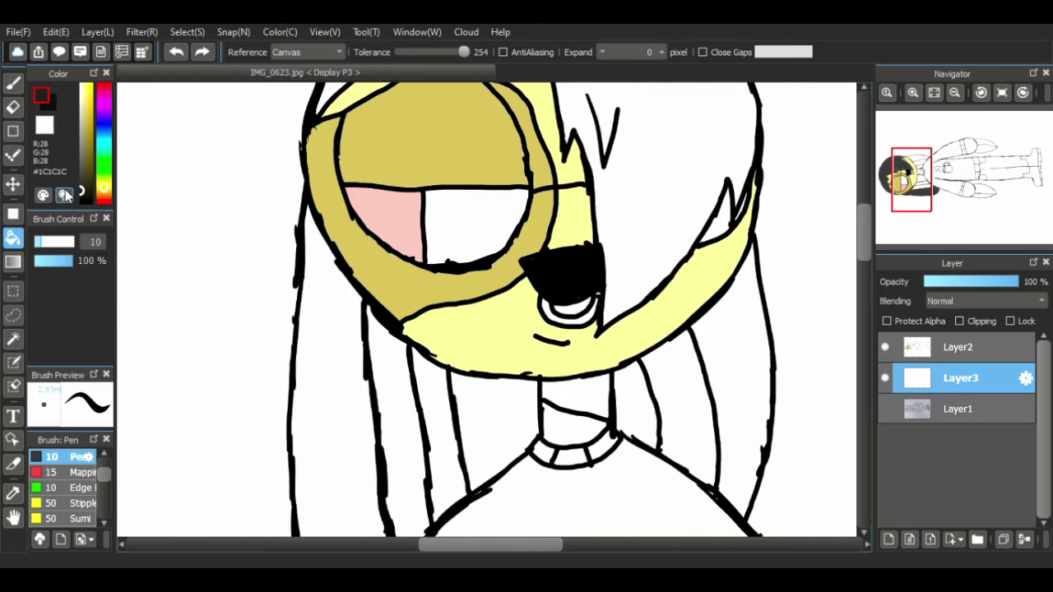
left_click(655, 183)
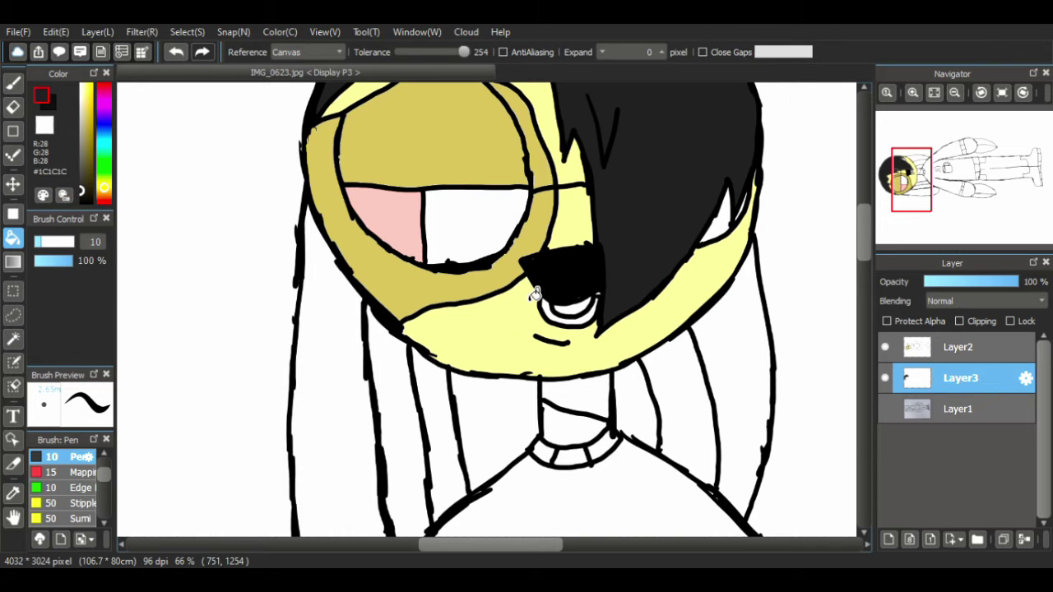
left_click(354, 383)
left_click(402, 413)
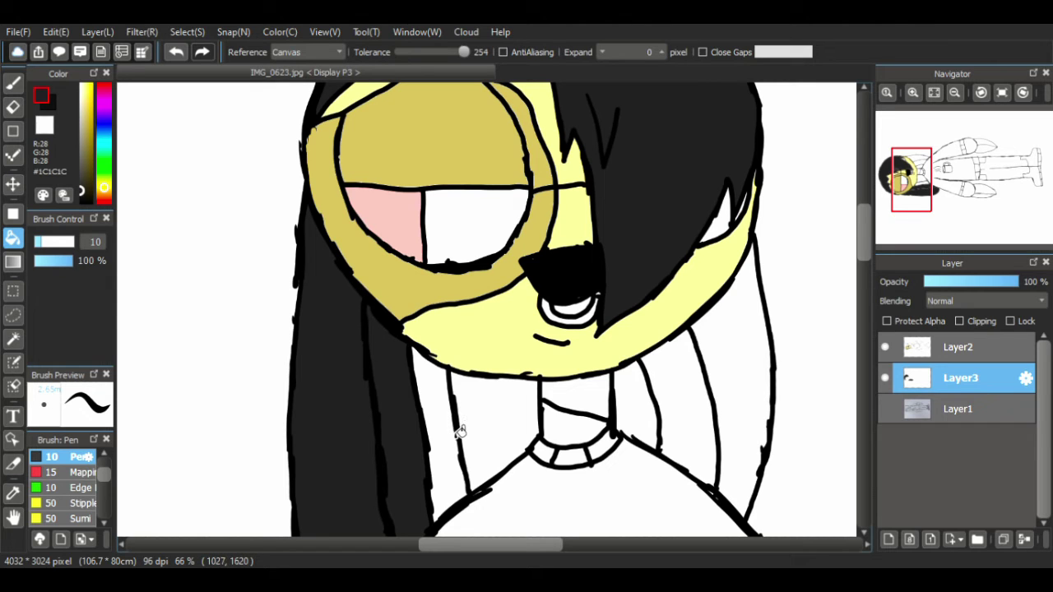
- Fill the remaining unfilled sections of both ears with near-black #1C1C1C on Layer3
left_click(457, 431)
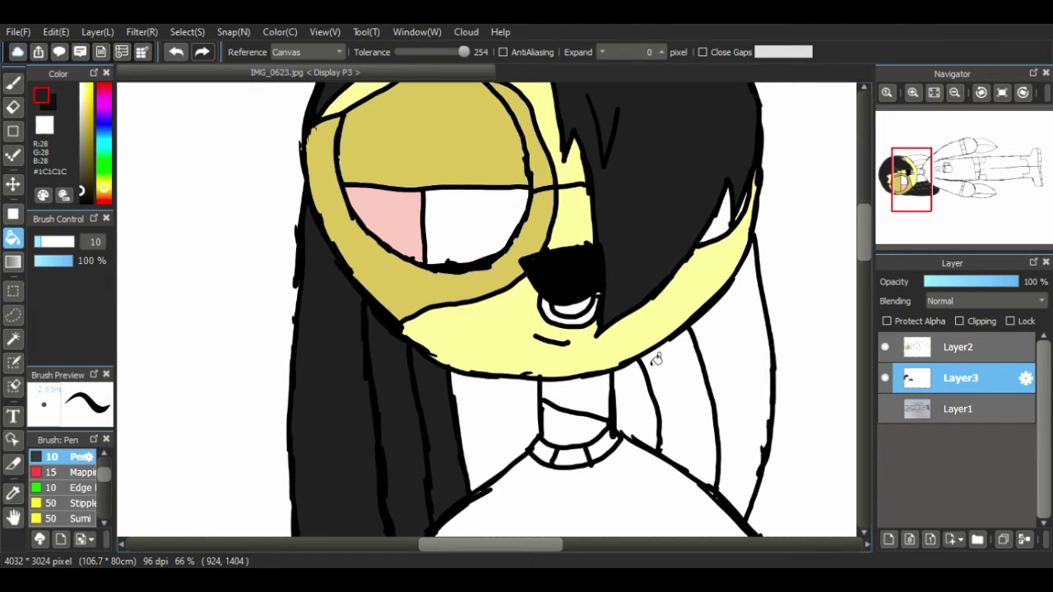
left_click(671, 408)
left_click(766, 375)
left_click(648, 424)
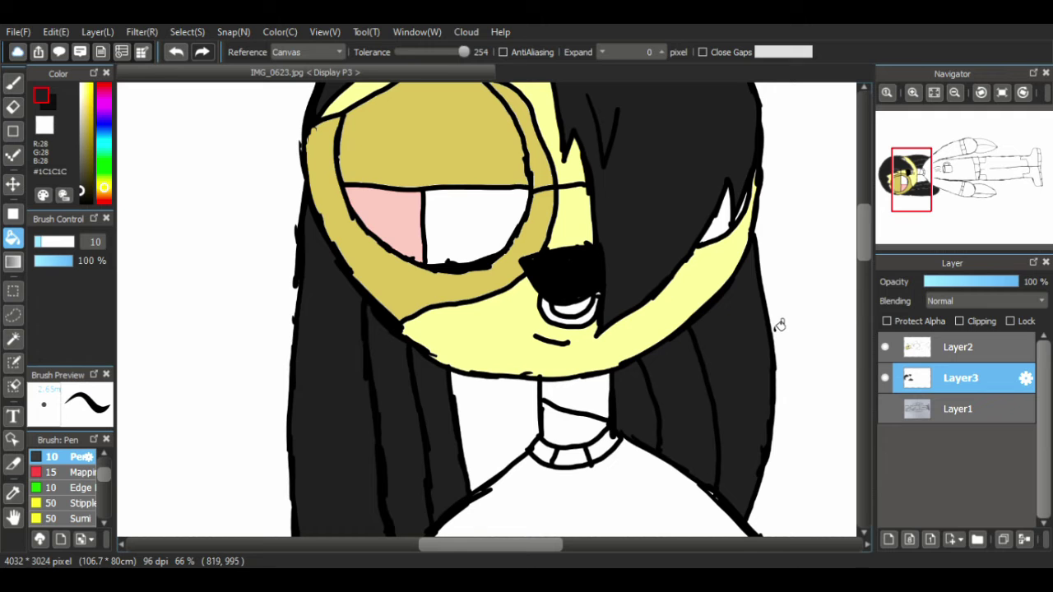
scroll(867, 230, "up", 5)
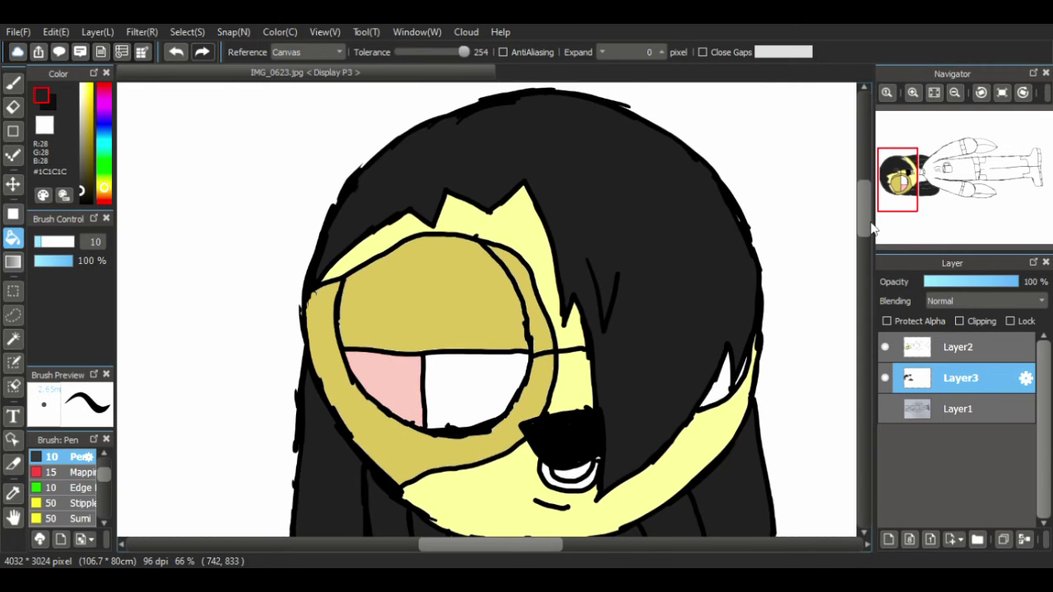
scroll(868, 234, "down", 1)
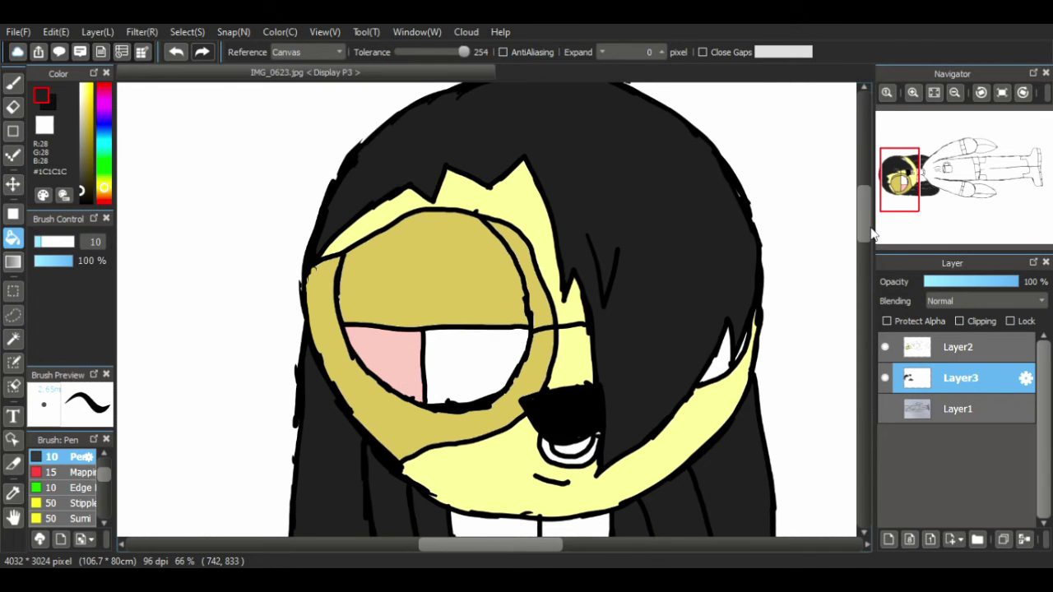
- Redraw the upper-left curve of the large eye's outline in black on Layer2 and cover the old line with darker yellow #BAAA5D
left_click(83, 199)
left_click(12, 82)
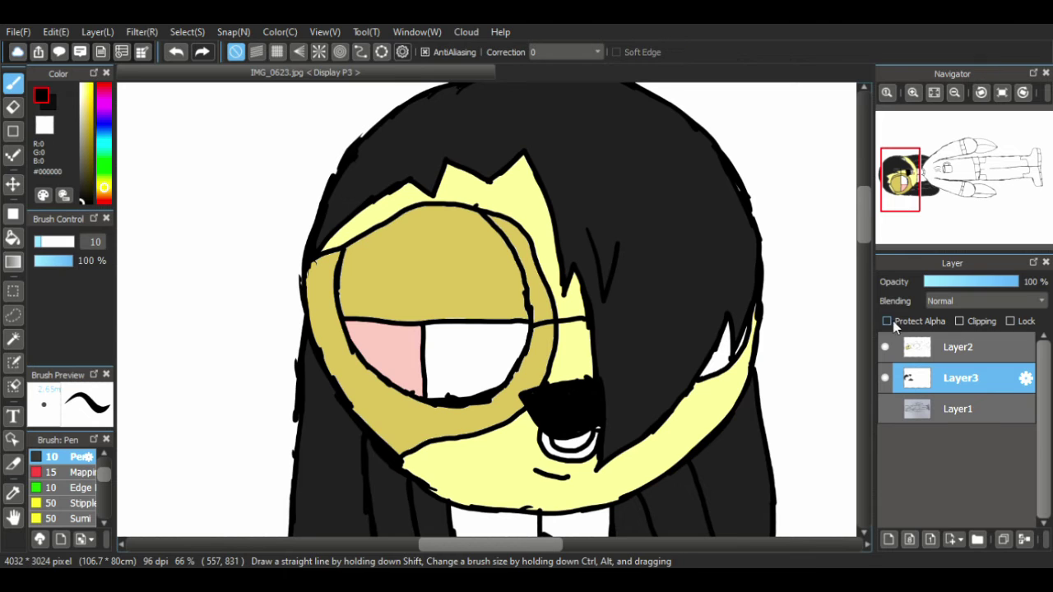
left_click(943, 349)
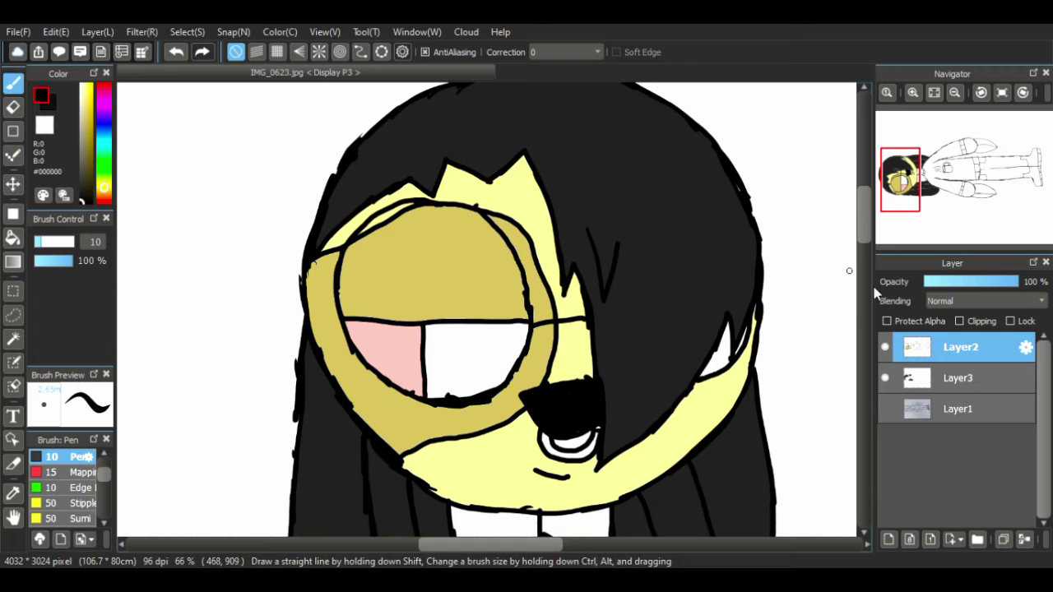
left_click(952, 383)
left_click(916, 348)
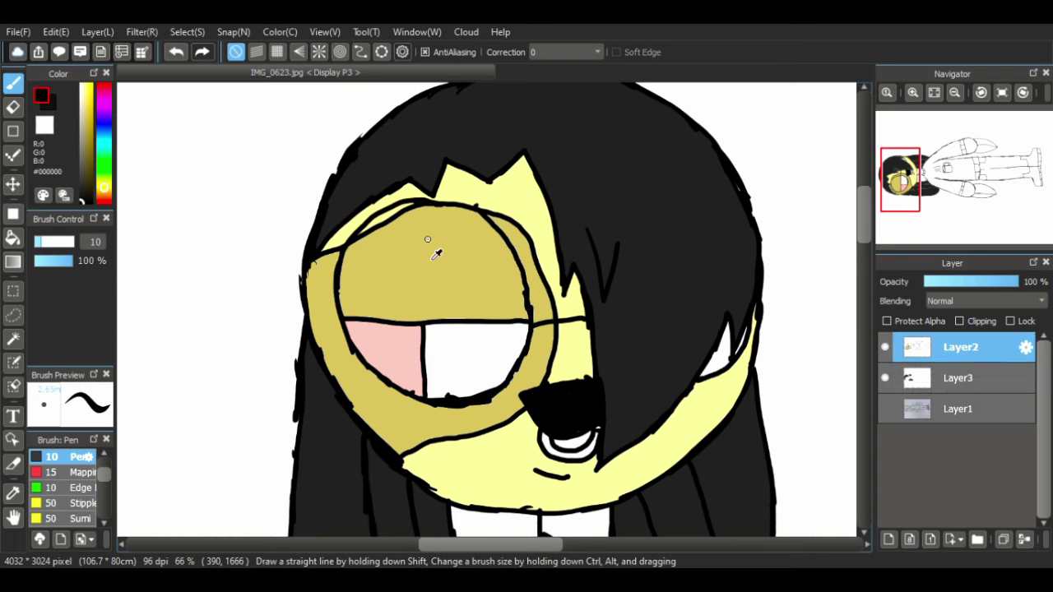
left_click(345, 249, "alt")
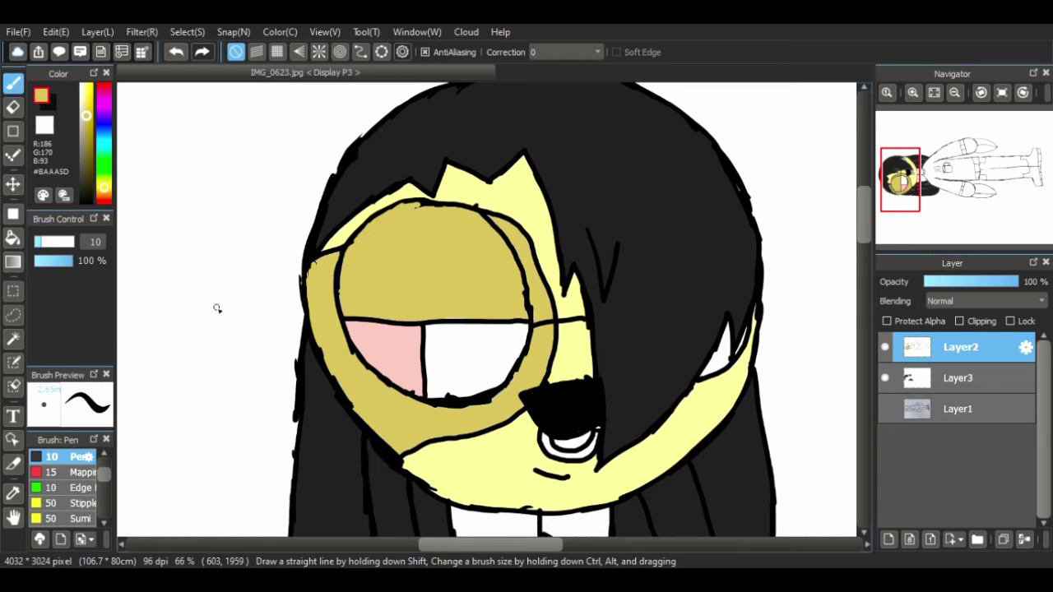
- Clear the upper eyelid's fill from Layer2 and refill the eyelid with darker yellow #A3975A on Layer3
left_click(88, 186)
left_click(456, 281, "alt")
left_click_drag(83, 120, 87, 129)
left_click(14, 338)
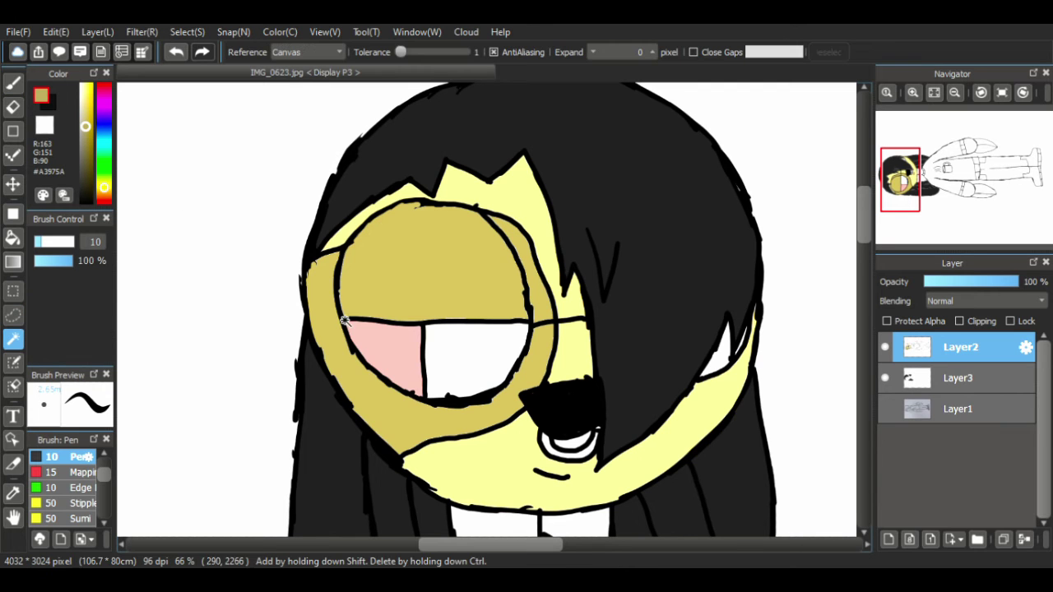
left_click(480, 300)
key("Delete")
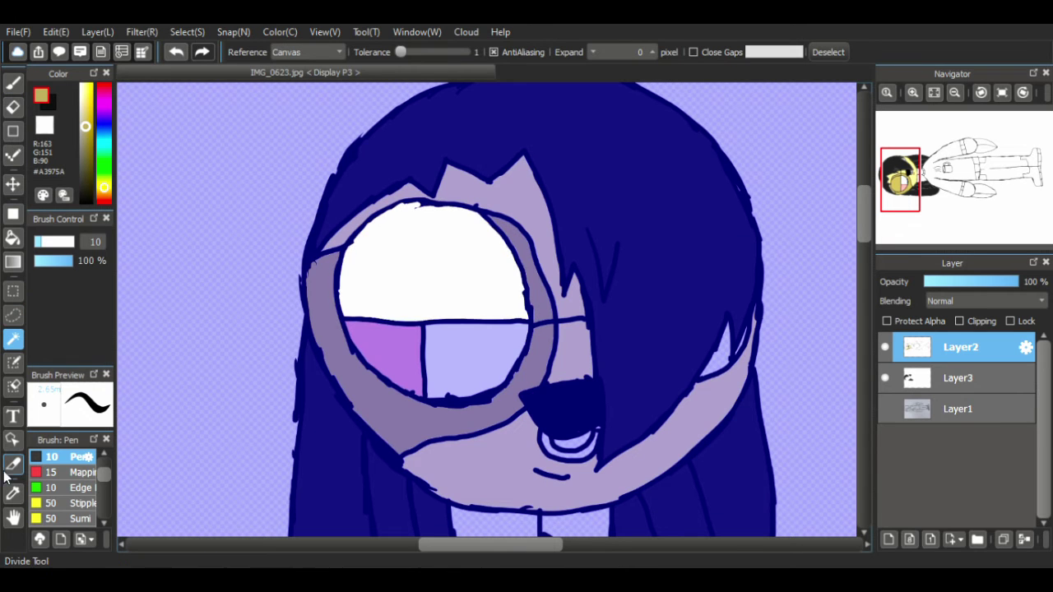
left_click(13, 290)
key("ctrl+d")
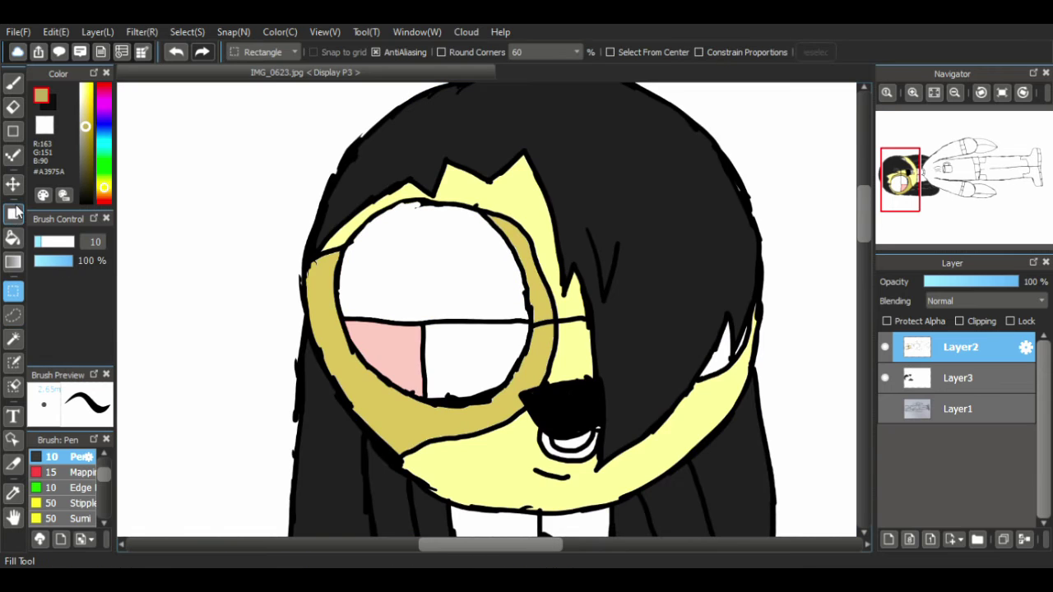
left_click(13, 238)
left_click(937, 376)
left_click(477, 292)
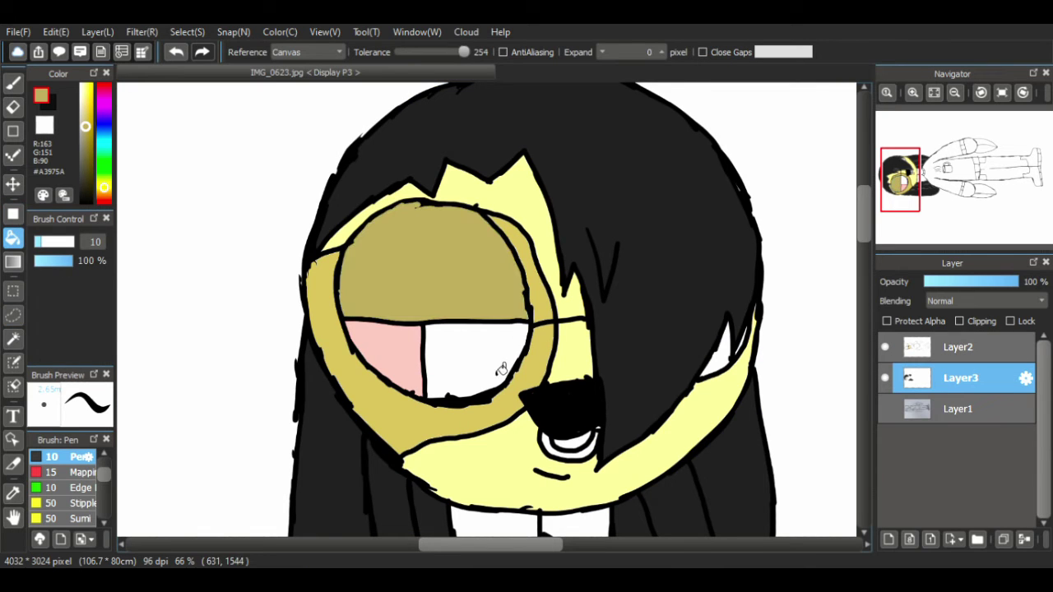
- Fill the gap inside the ring under the nose with pale yellow #F3E394 and set the drawing colour to light grey #E1E1E1
left_click(14, 517)
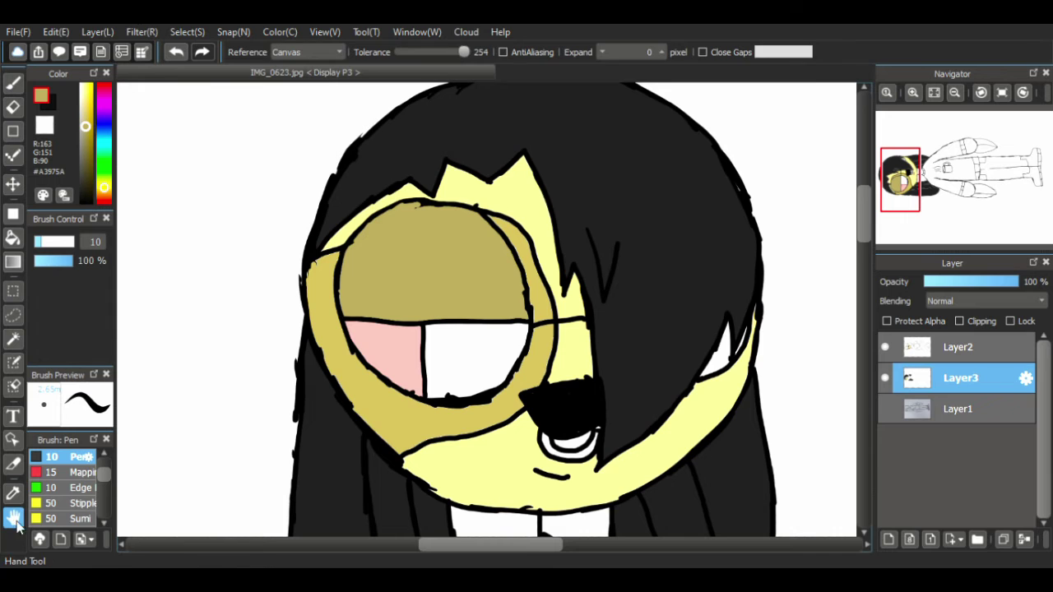
left_click_drag(236, 289, 70, 171)
left_click(81, 86)
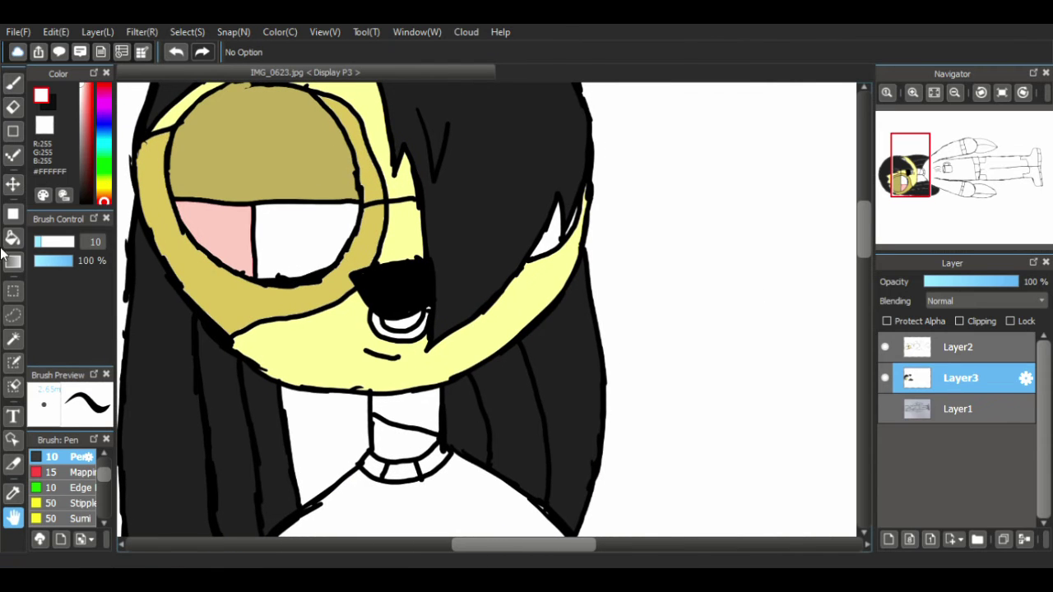
left_click(13, 238)
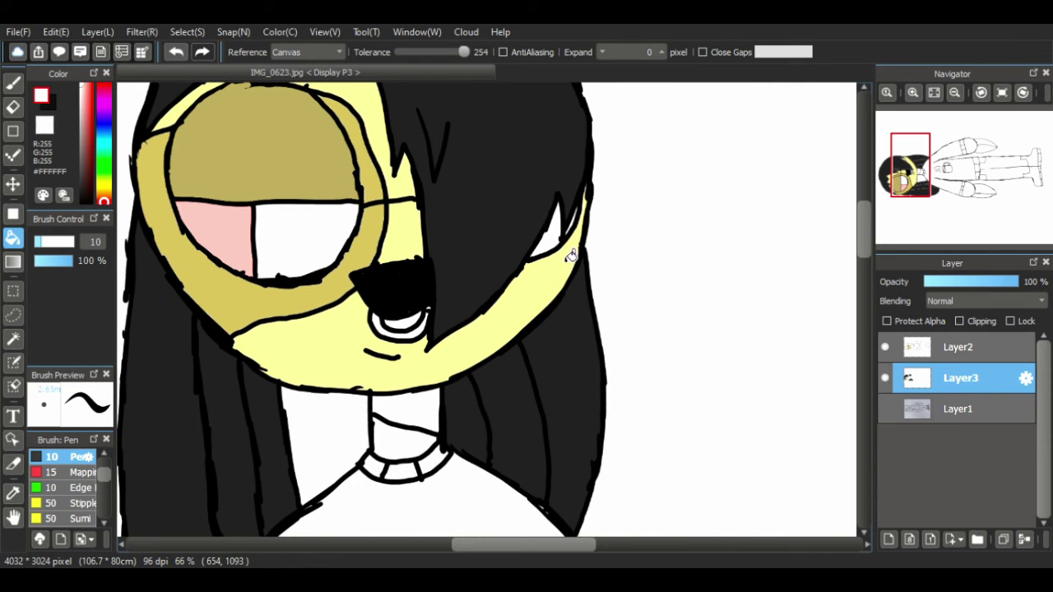
key("b")
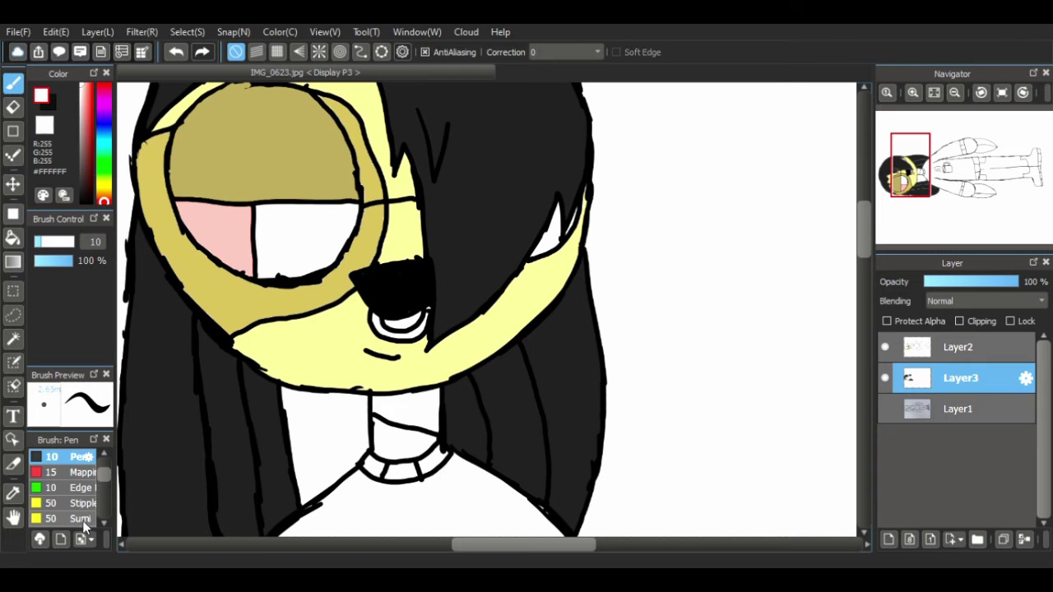
left_click(13, 516)
left_click_drag(364, 370, 361, 372)
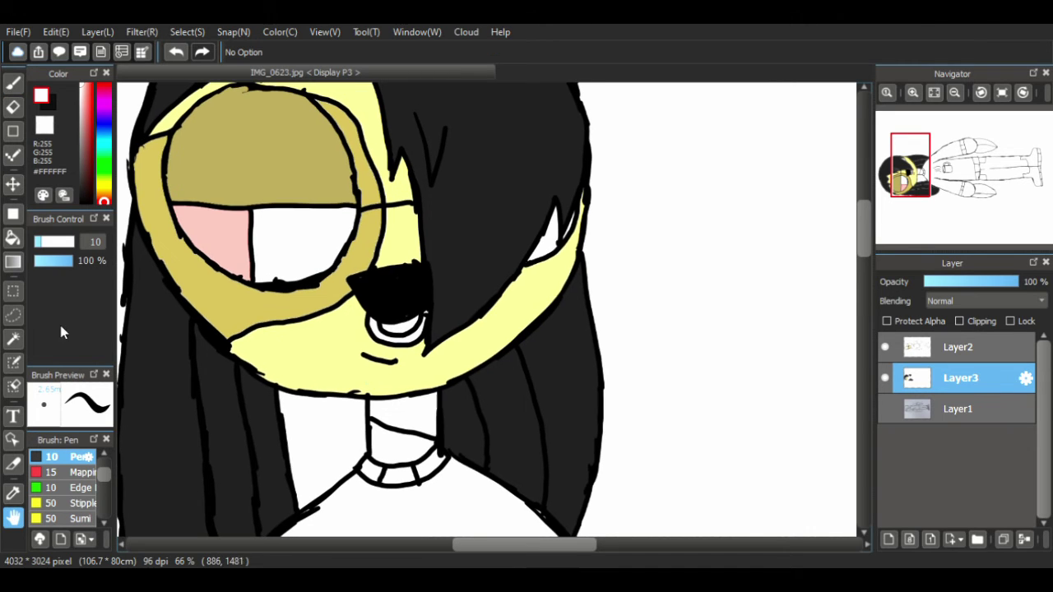
left_click(12, 261)
left_click(12, 238)
left_click(409, 340)
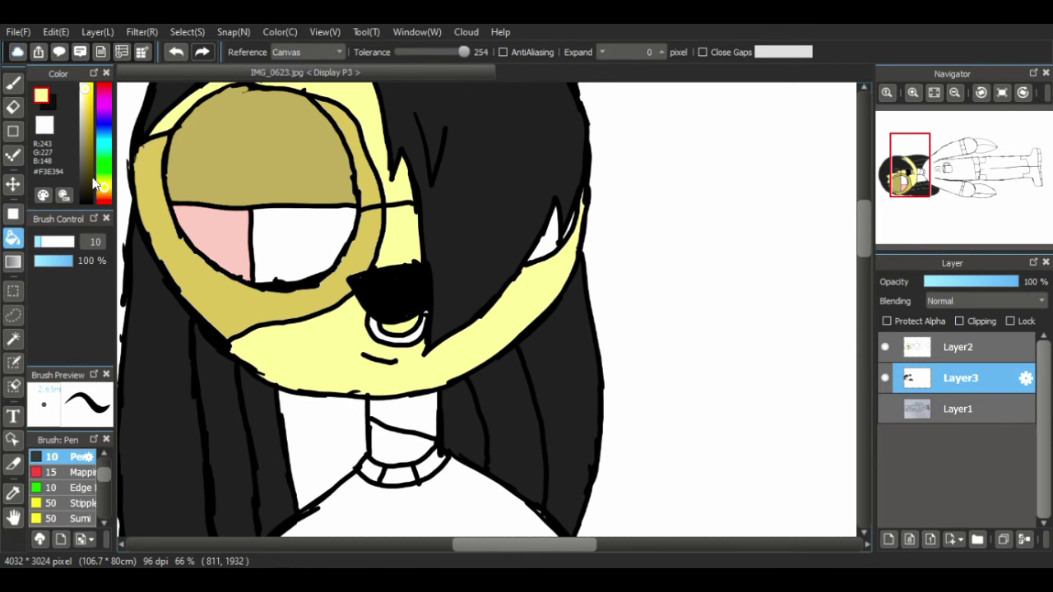
left_click(82, 96)
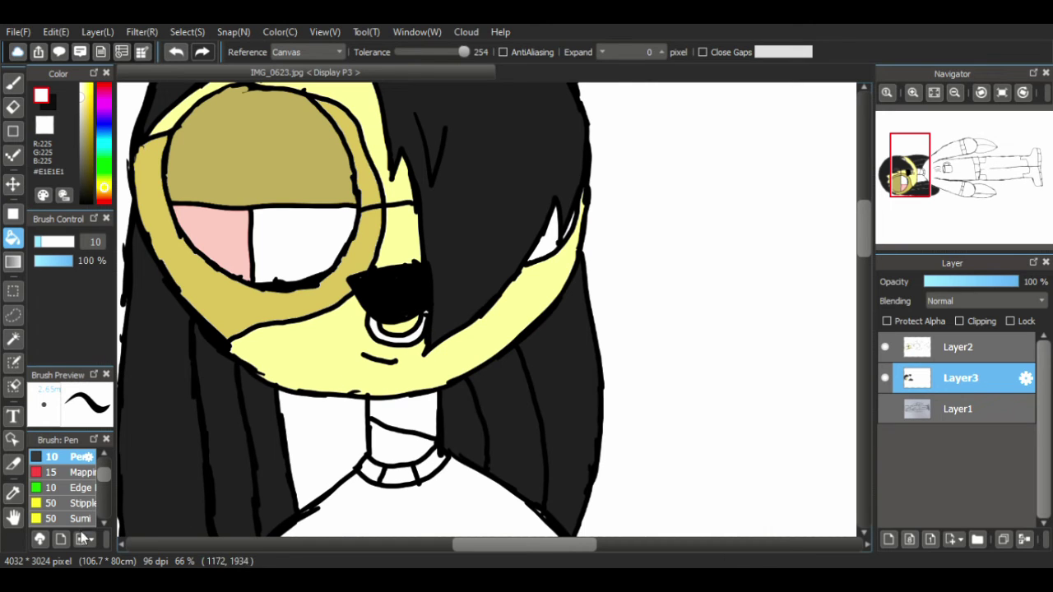
- Fill the lower part of the neck with the face's pale yellow #F3E394
left_click(13, 516)
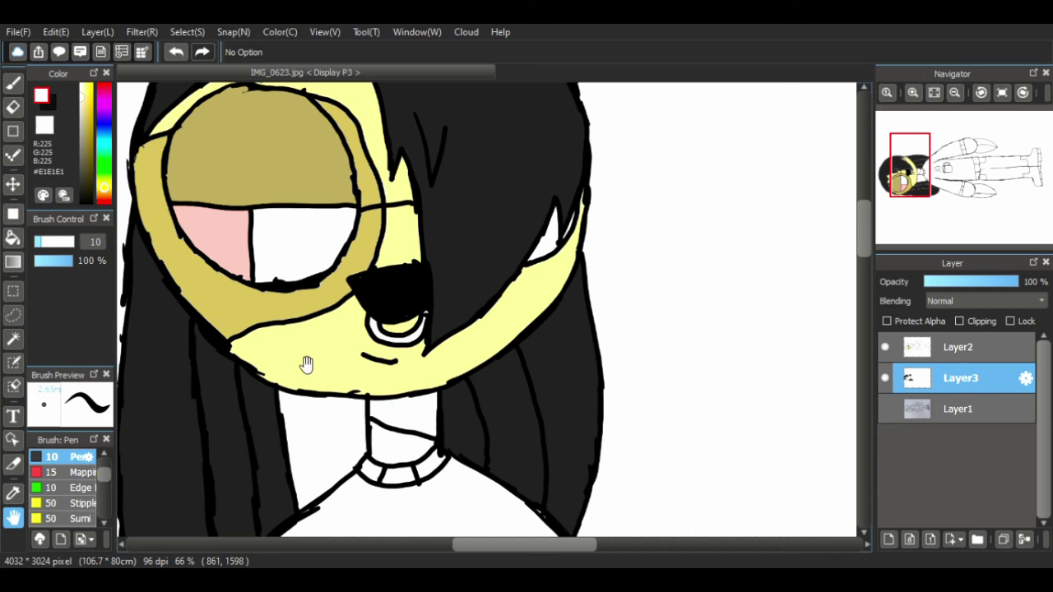
left_click_drag(425, 383, 380, 348)
left_click(403, 260, "alt")
left_click(13, 237)
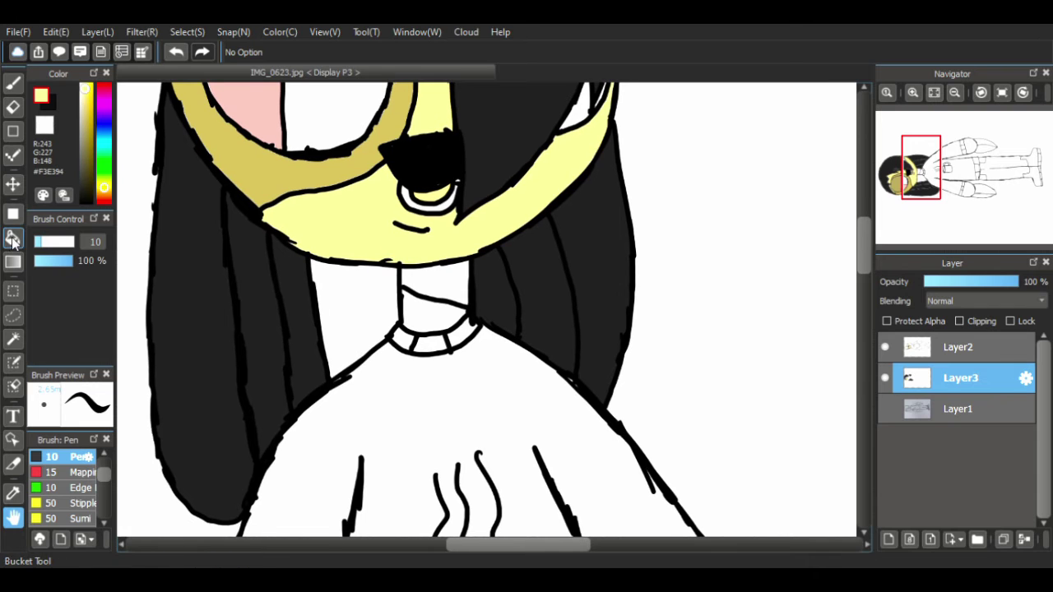
left_click(431, 333)
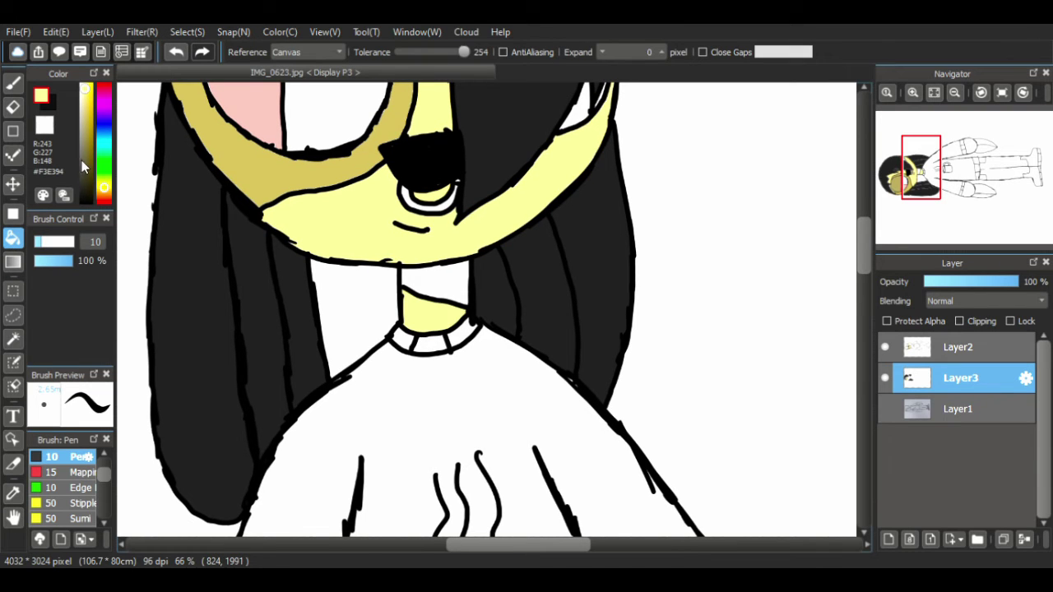
- Fill the upper part of the neck with near-black, undo it, and refill the area with #050505
left_click_drag(83, 167, 81, 193)
left_click(433, 297)
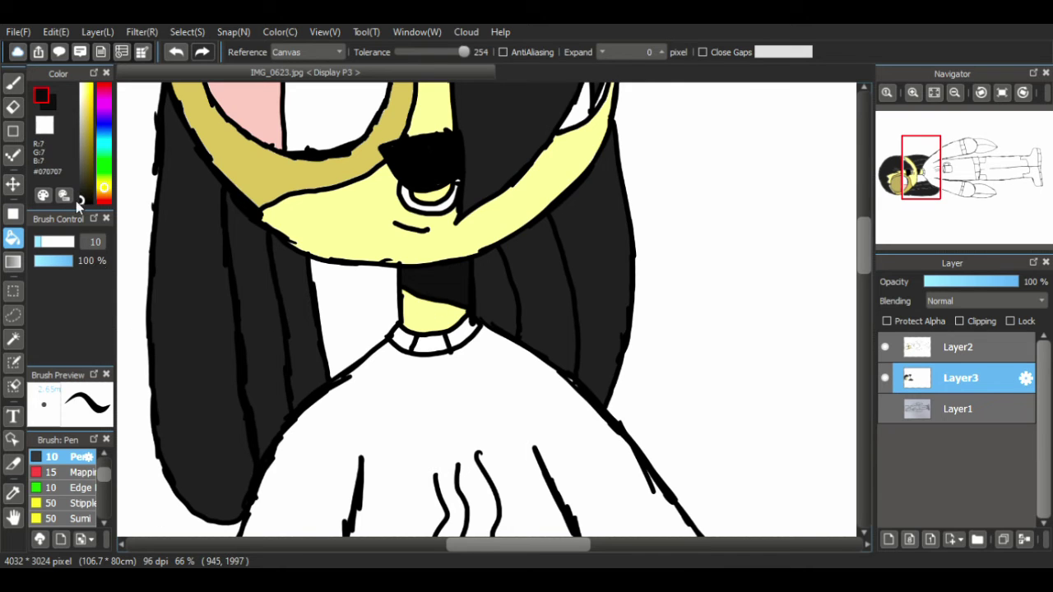
key("ctrl+z")
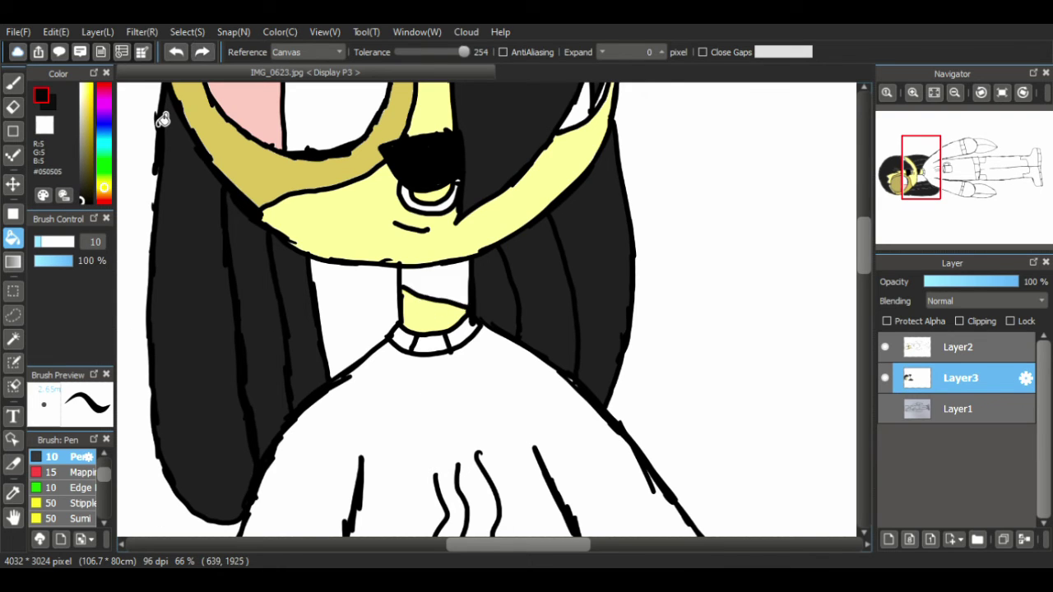
left_click(459, 294)
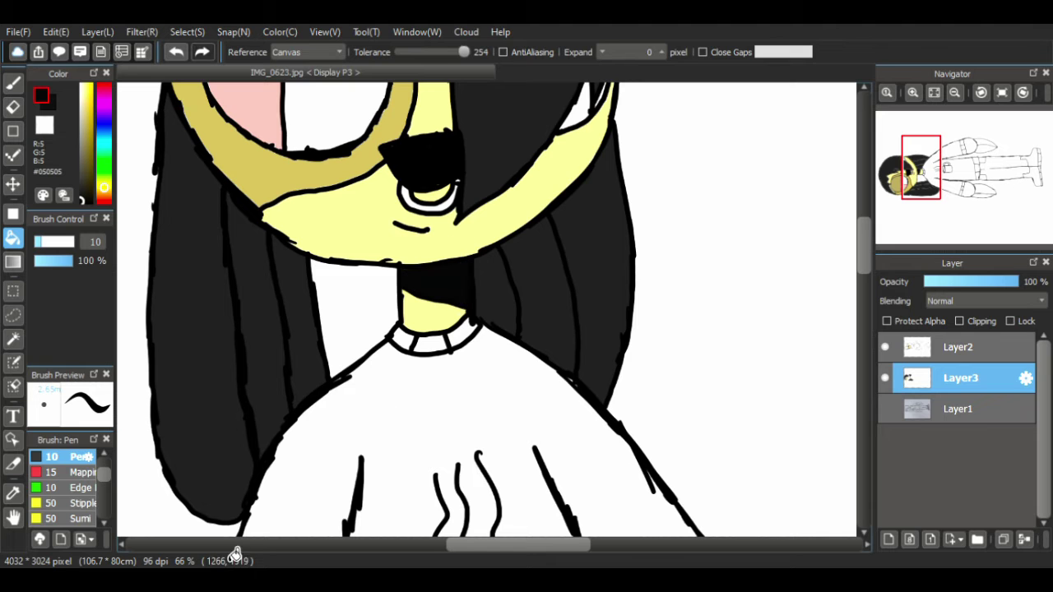
- Fill the sweater's body and both sleeves with dark grey #292929, leaving the mug unfilled
left_click(12, 516)
mouse_move(293, 165)
left_mouse_down()
mouse_move(291, 373)
mouse_move(298, 171)
left_mouse_up()
left_click_drag(287, 310, 349, 228)
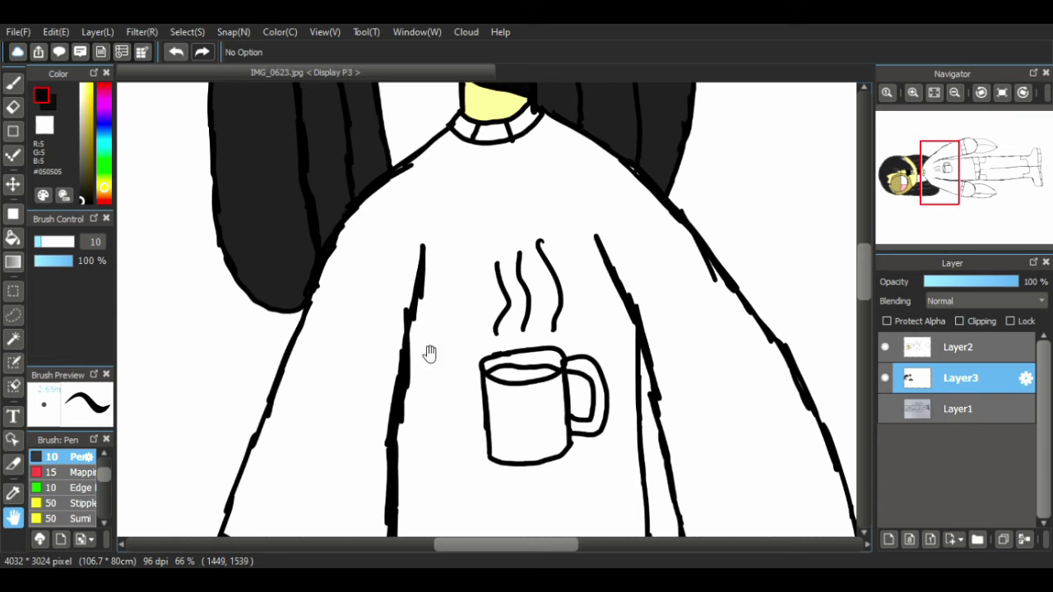
scroll(318, 273, "up", 5)
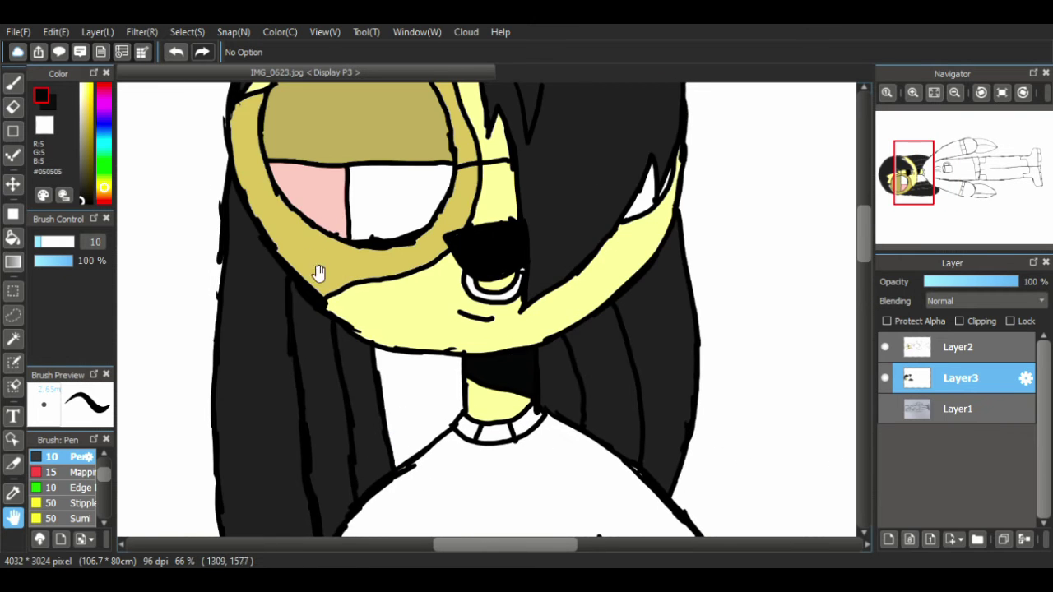
left_click(328, 211, "alt")
scroll(354, 222, "down", 5)
scroll(258, 337, "down", 2)
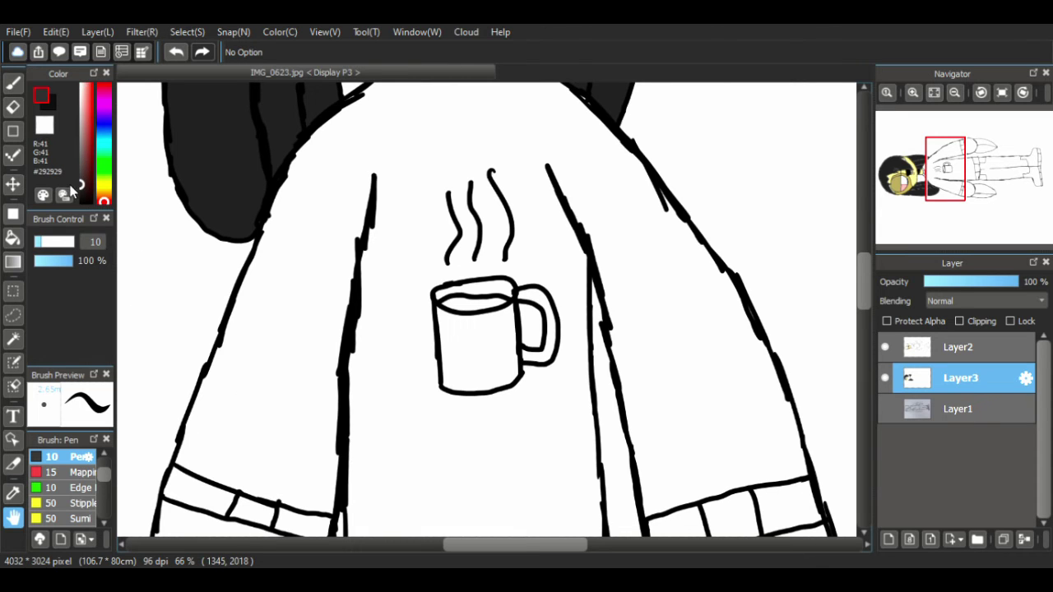
left_click(12, 238)
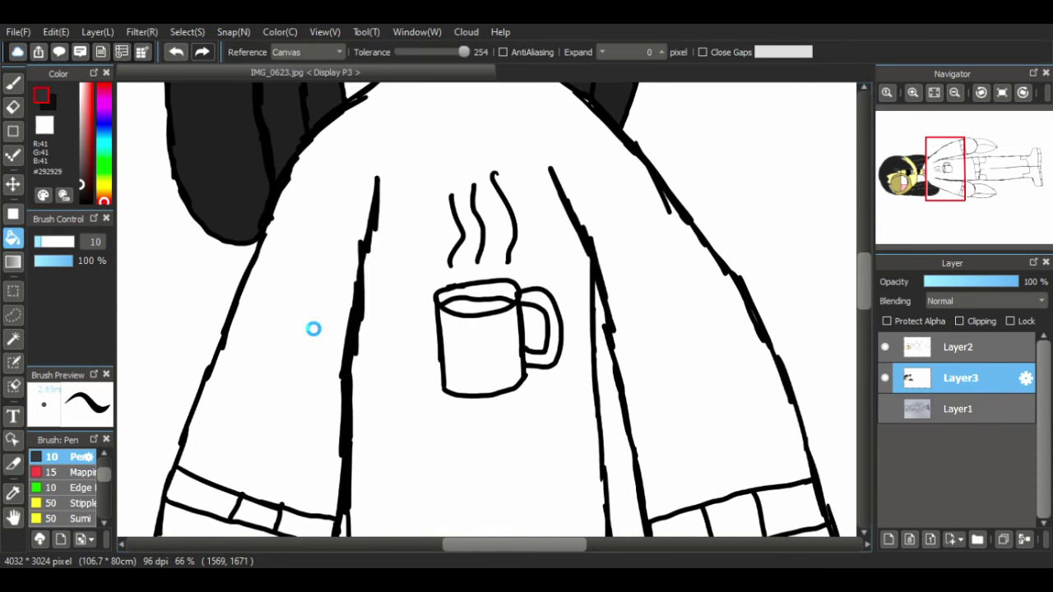
left_click(313, 327)
- Fill the three sections of the sweater's collar with dark grey #292929
left_click(12, 516)
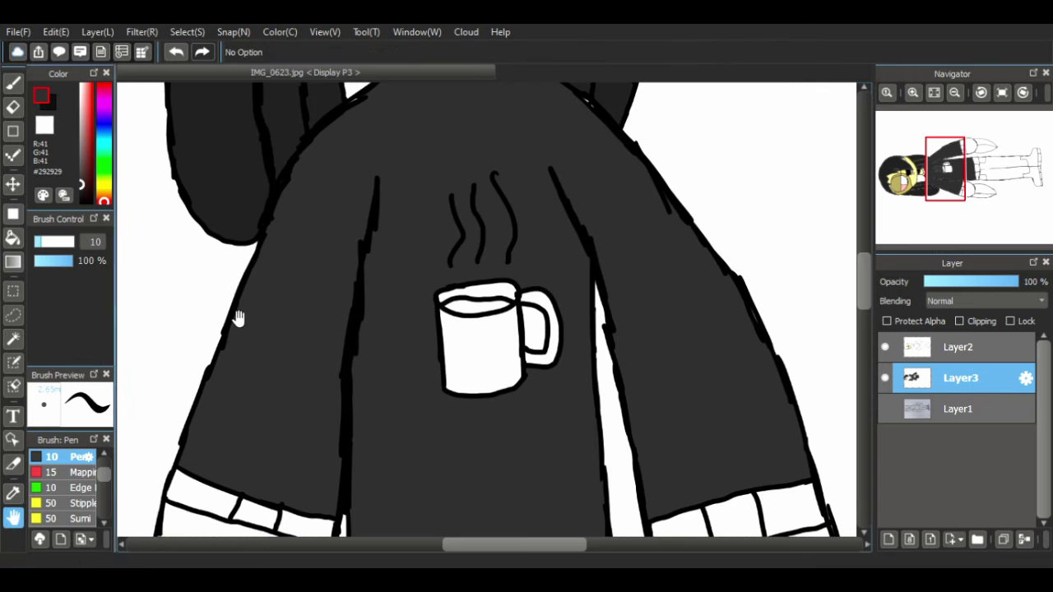
left_click_drag(235, 317, 219, 525)
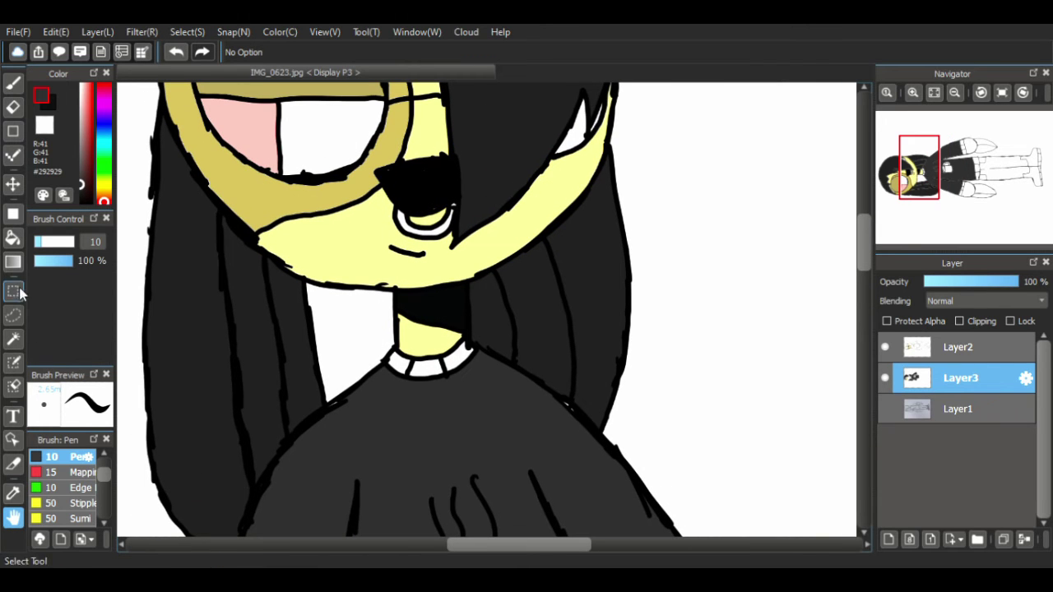
left_click(13, 238)
left_click(402, 369)
left_click(426, 370)
left_click(461, 359)
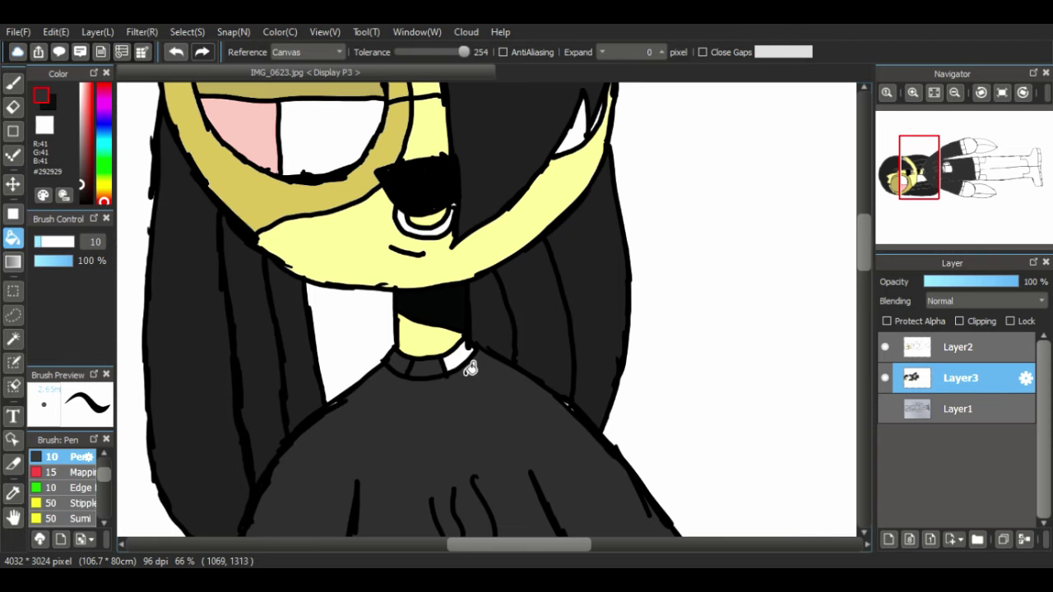
- Fill the three cuff sections on each sweater sleeve with dark grey #292929
left_click(12, 516)
left_click_drag(228, 353, 179, 221)
left_click_drag(176, 369, 241, 254)
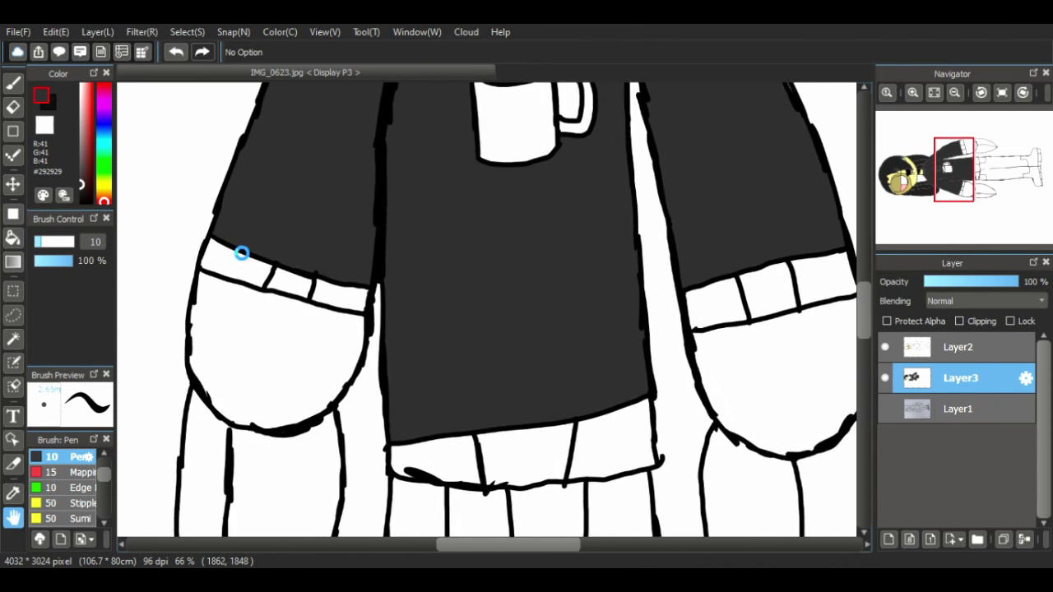
left_click(13, 238)
left_click(210, 273)
left_click(296, 292)
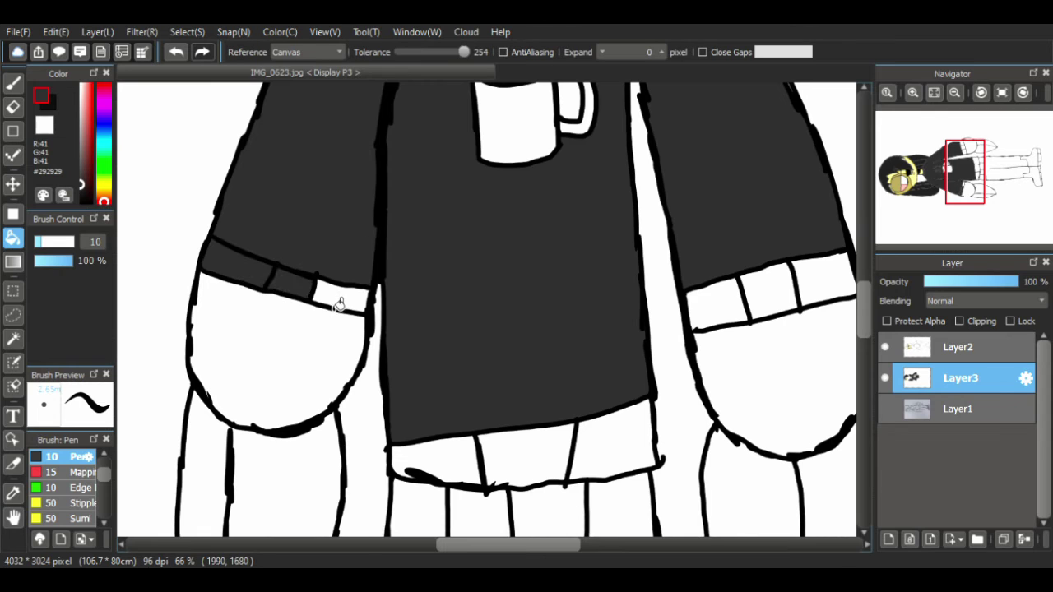
left_click(341, 301)
left_click(716, 306)
left_click(769, 294)
left_click(823, 284)
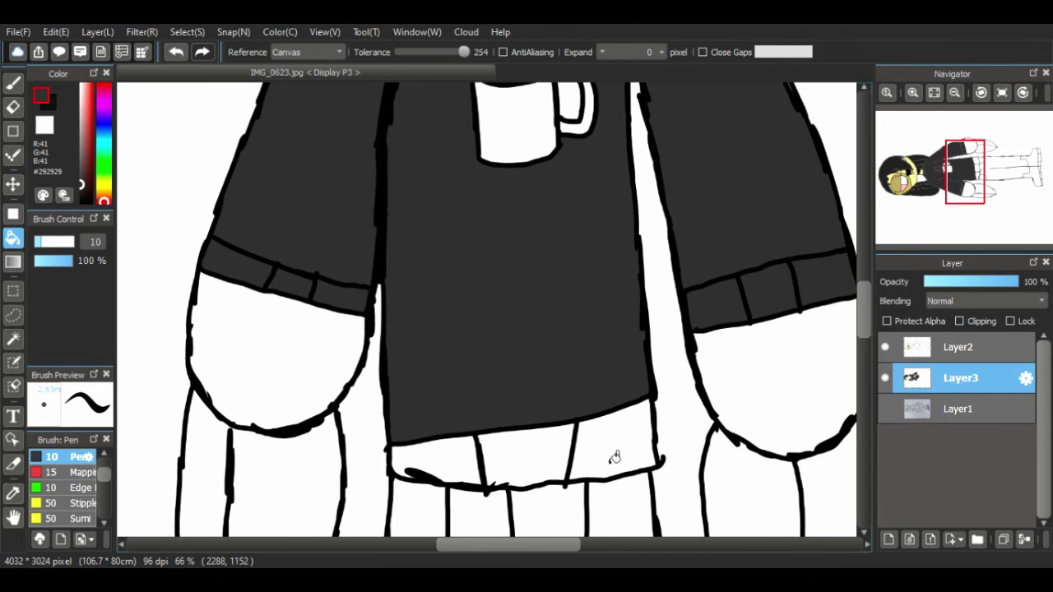
- Fill the three sections of the sweater's bottom hem with dark grey #292929
left_click(611, 453)
left_click(526, 456)
left_click(435, 469)
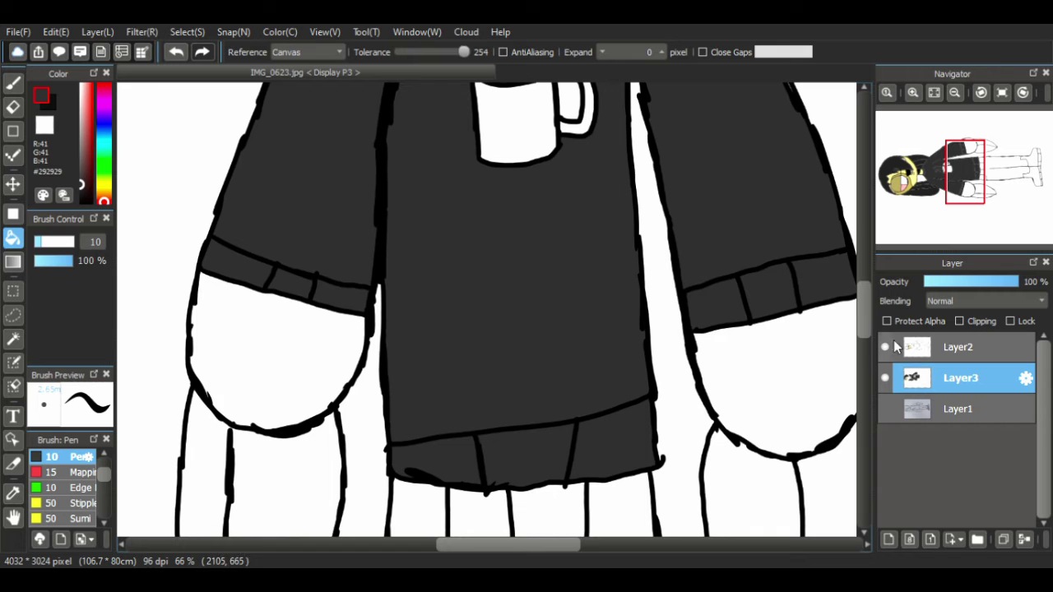
- Sample the neck's yellow #F3E394 and fill both hands below the sleeve cuffs with it on Layer3
left_click(897, 346)
left_click(13, 83)
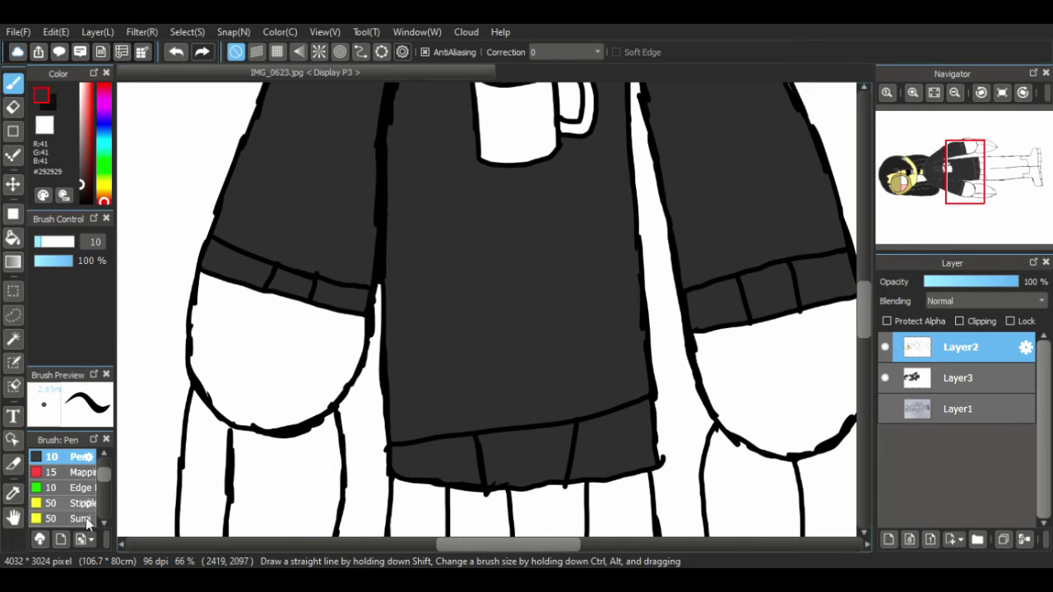
left_click(13, 517)
left_click_drag(315, 392, 377, 445)
left_click_drag(391, 99, 345, 452)
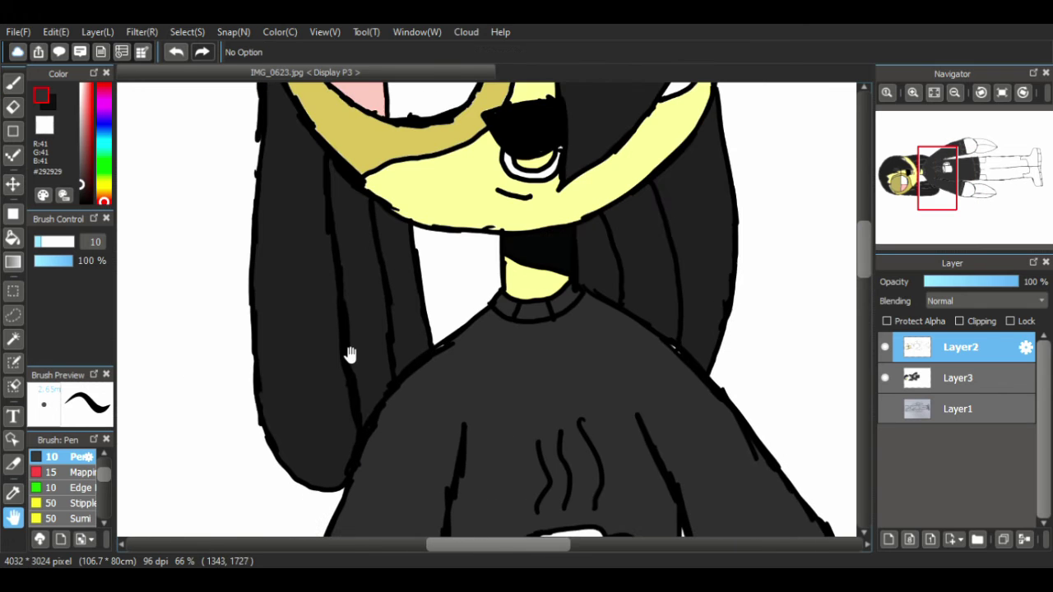
right_click(530, 285)
left_click_drag(288, 527, 391, 230)
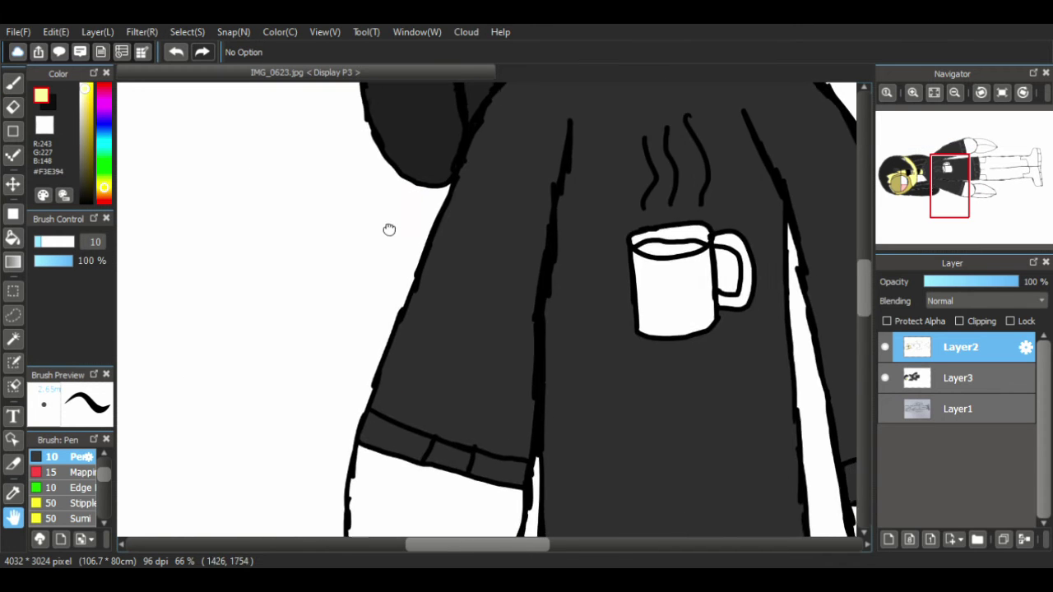
left_click_drag(418, 437, 336, 176)
left_click_drag(400, 213, 280, 240)
left_click(12, 237)
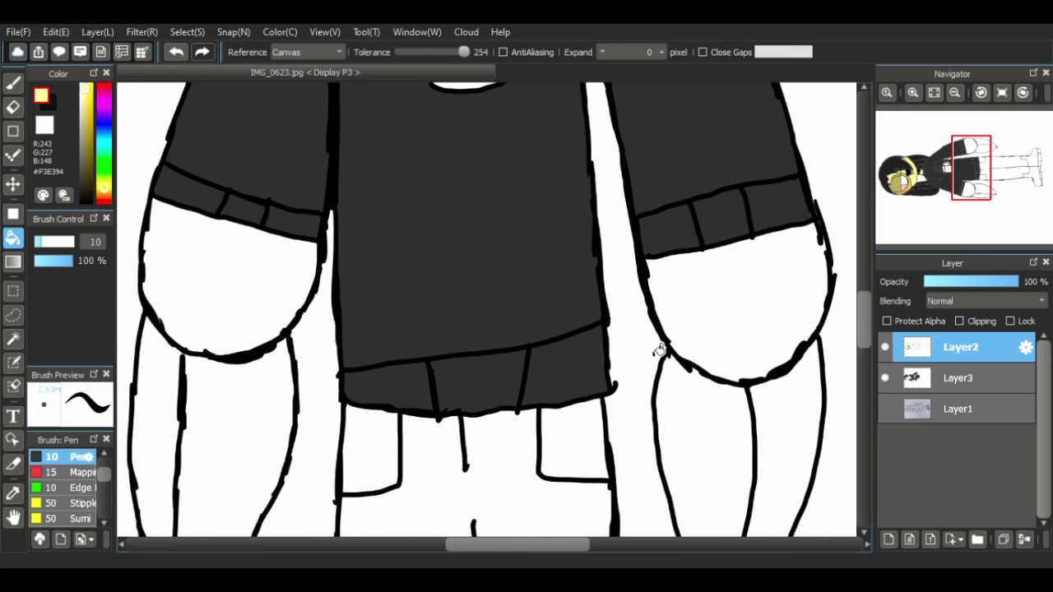
left_click(950, 380)
left_click(294, 317)
left_click(738, 316)
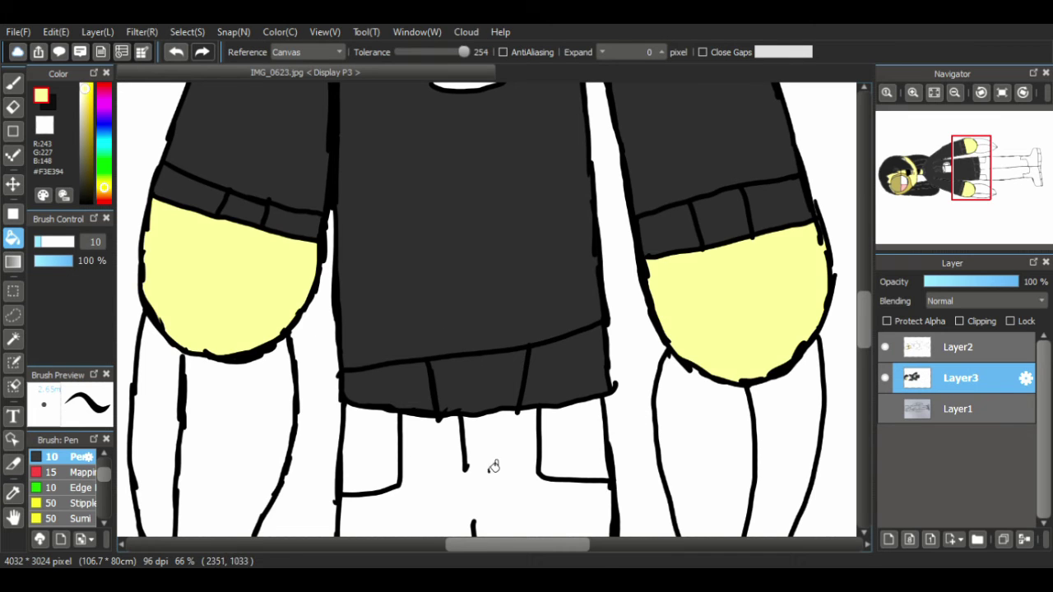
- Try a short black #000000 pen line across the forehead above the eye on Layer2, and undo it
left_click_drag(85, 133, 76, 98)
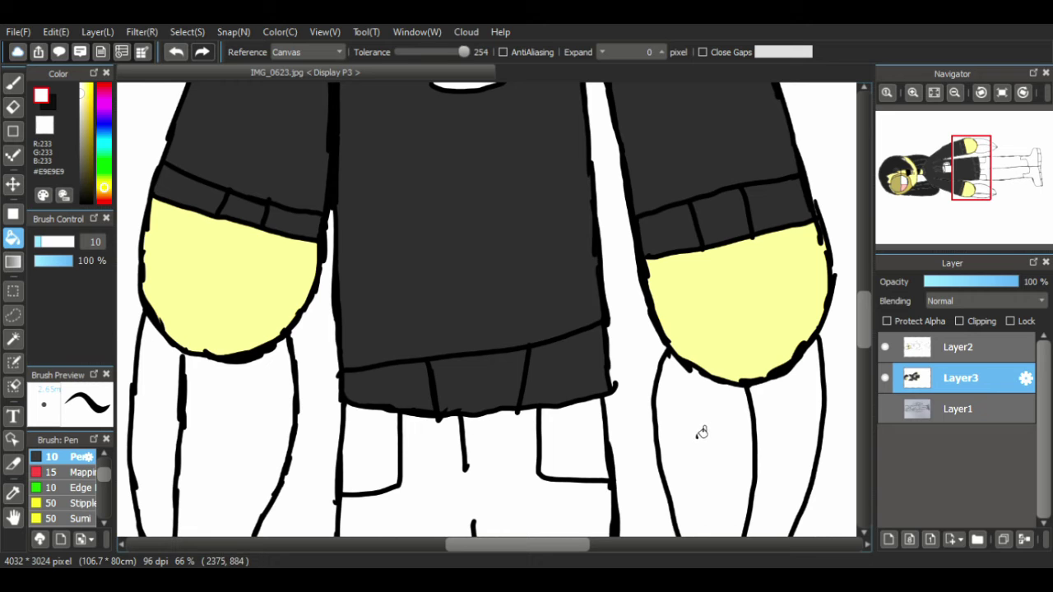
left_click(13, 517)
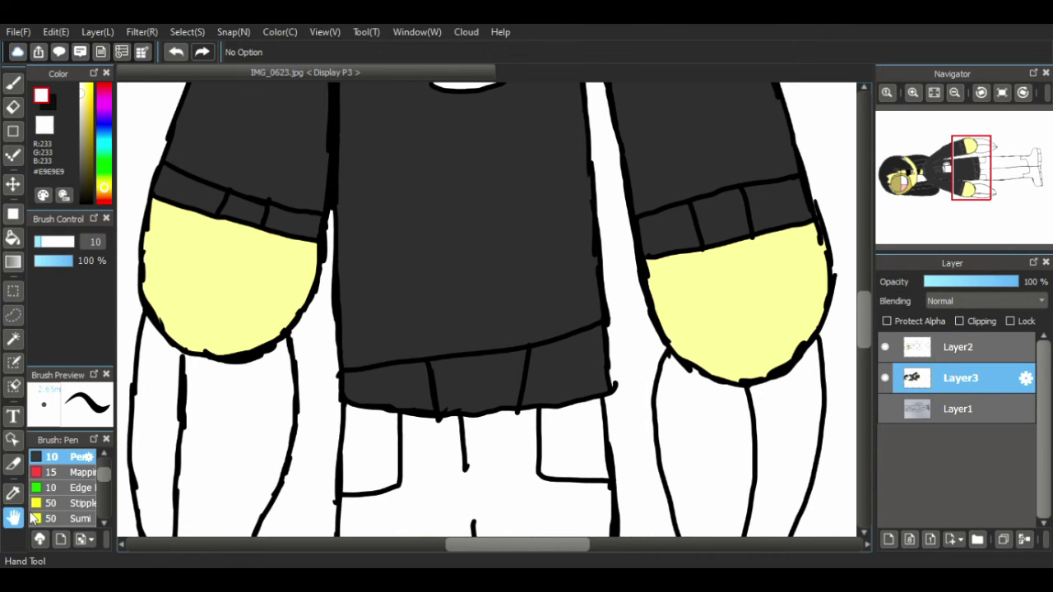
scroll(338, 423, "up", 8)
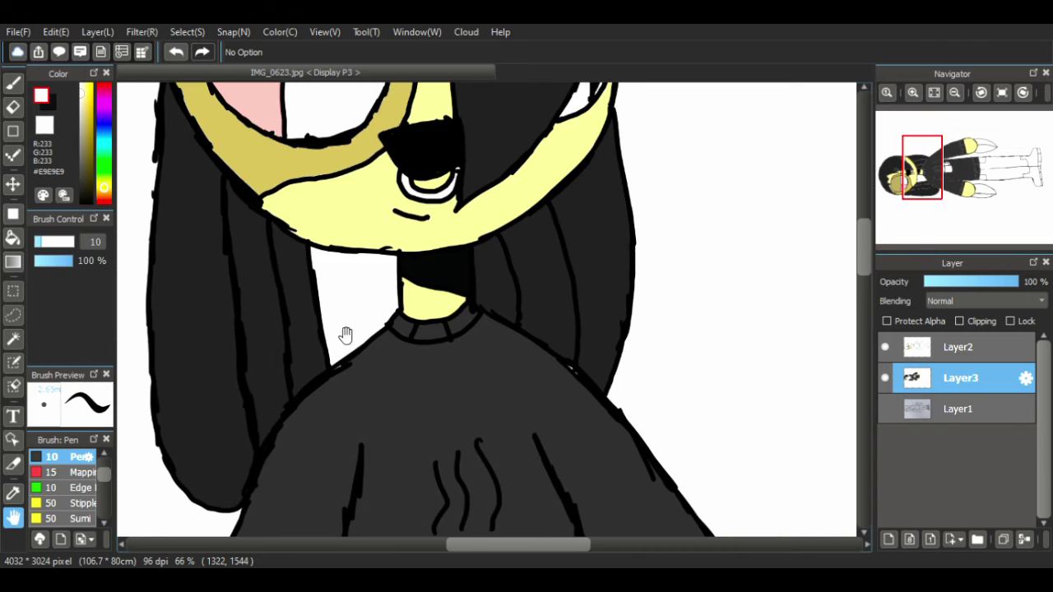
scroll(338, 322, "up", 3)
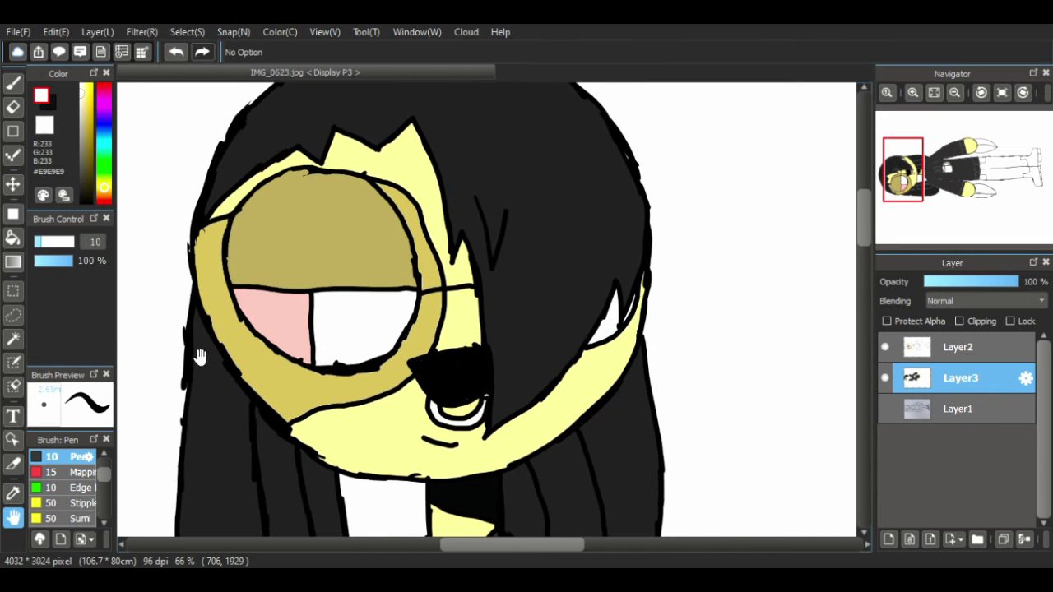
left_click(95, 201)
left_click(958, 346)
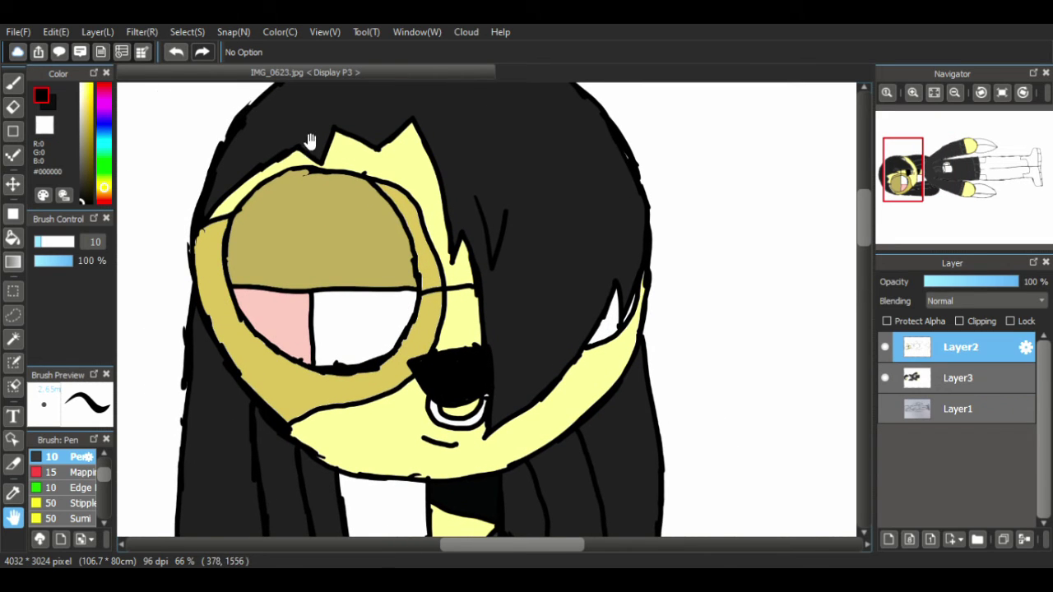
left_click(10, 85)
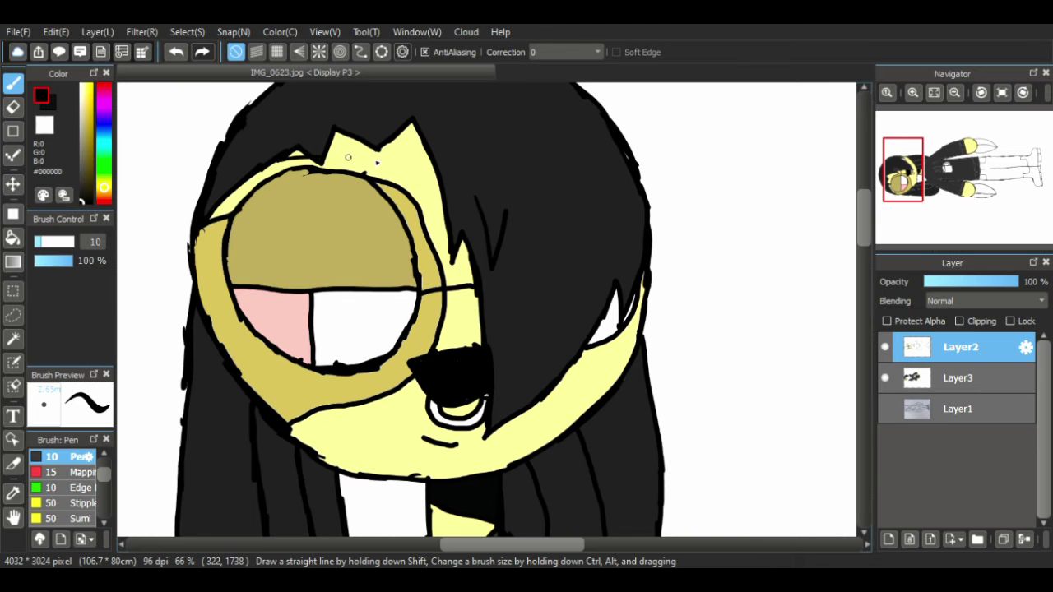
left_click_drag(328, 154, 401, 169)
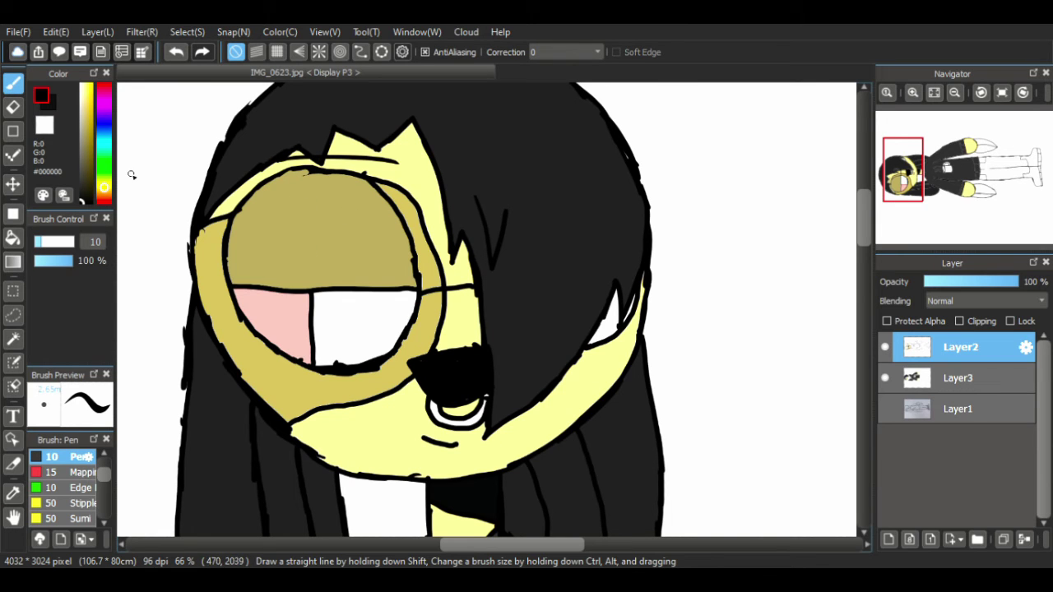
key("ctrl+z")
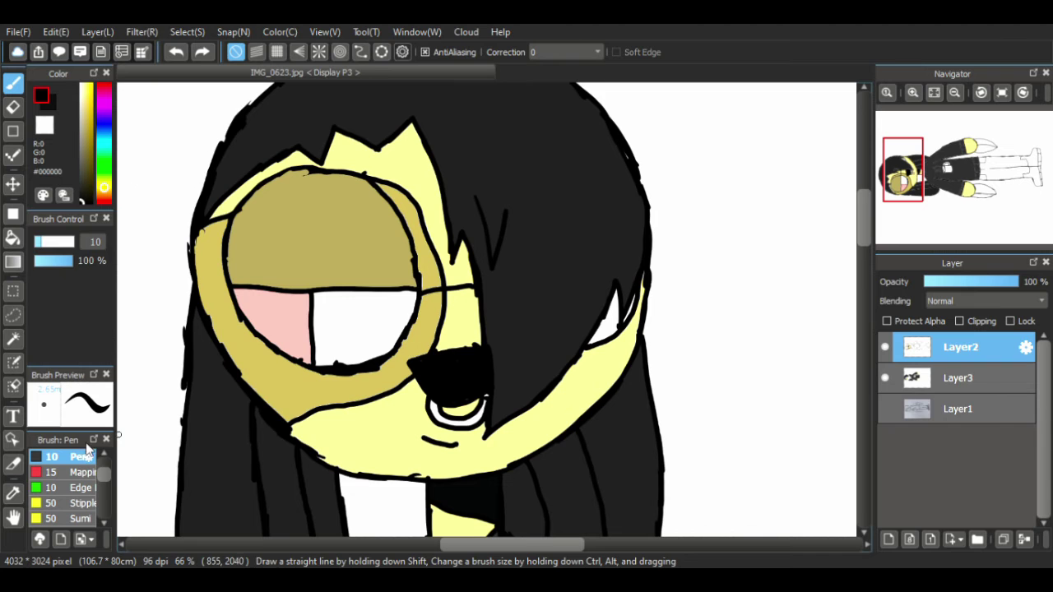
- Try to fill part of the sweater's mug with white #FFFFFF on Layer3, and undo the fill
left_click(12, 516)
scroll(337, 386, "down", 6)
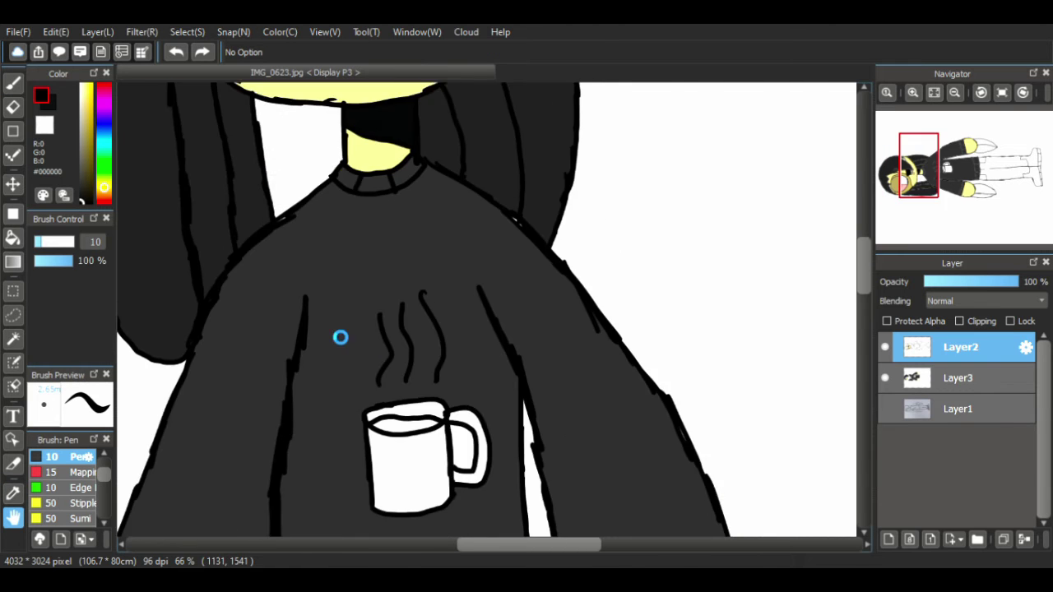
scroll(341, 337, "down", 5)
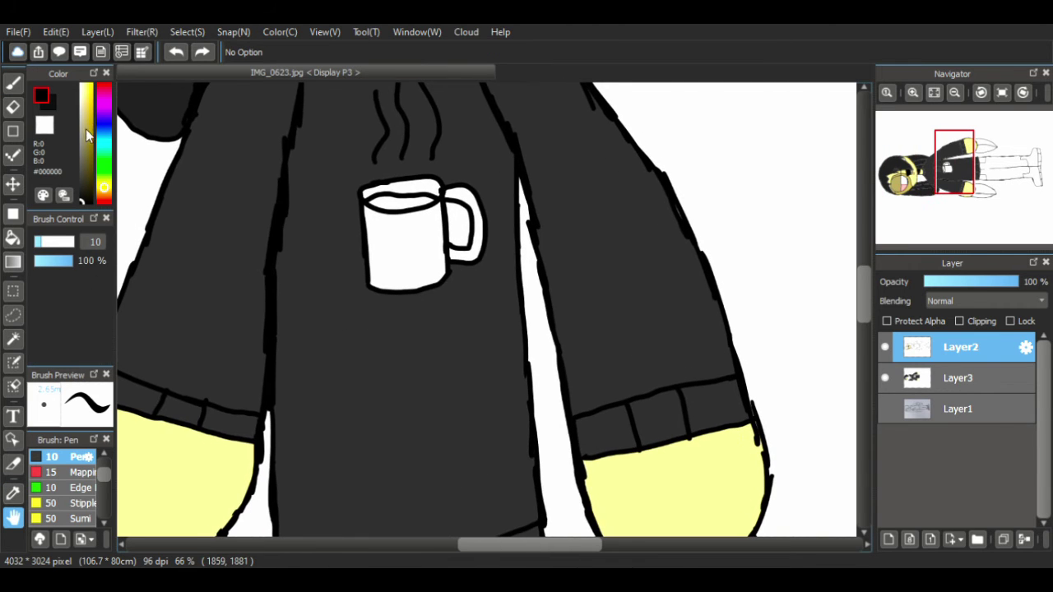
left_click(85, 86)
left_click(13, 237)
left_click(958, 378)
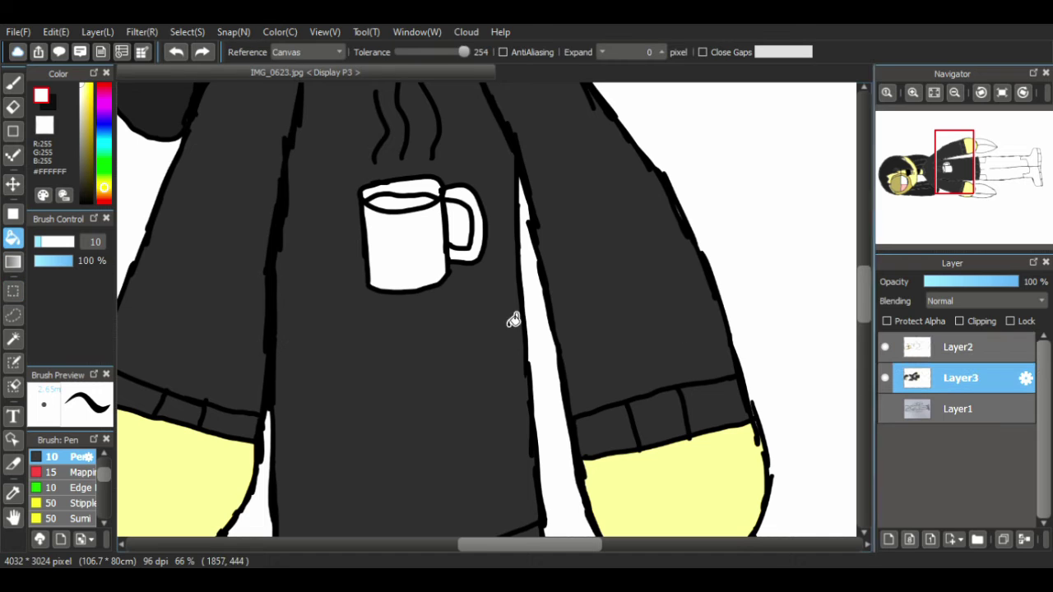
left_click(438, 208)
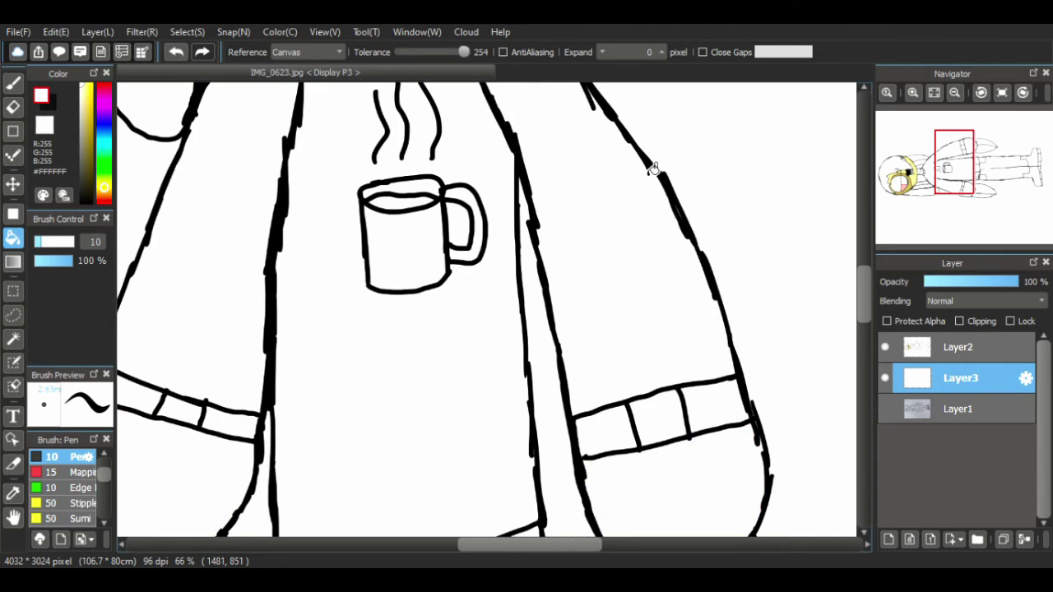
key("ctrl+z")
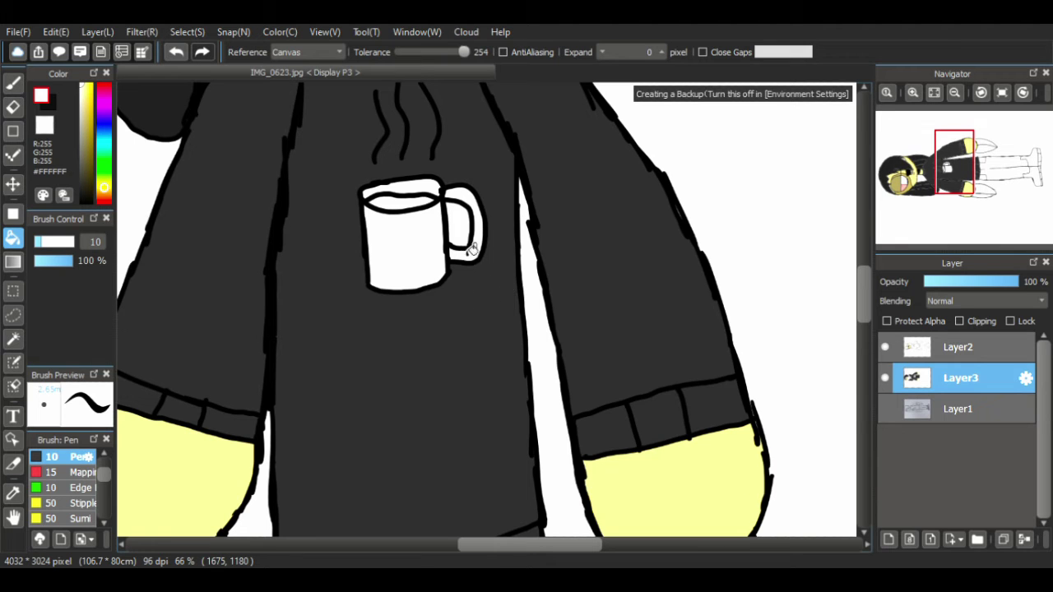
- Fill the gap inside the mug's handle with dark grey #292929 and the drink's surface with golden brown #9C811A
left_click(440, 241, "alt")
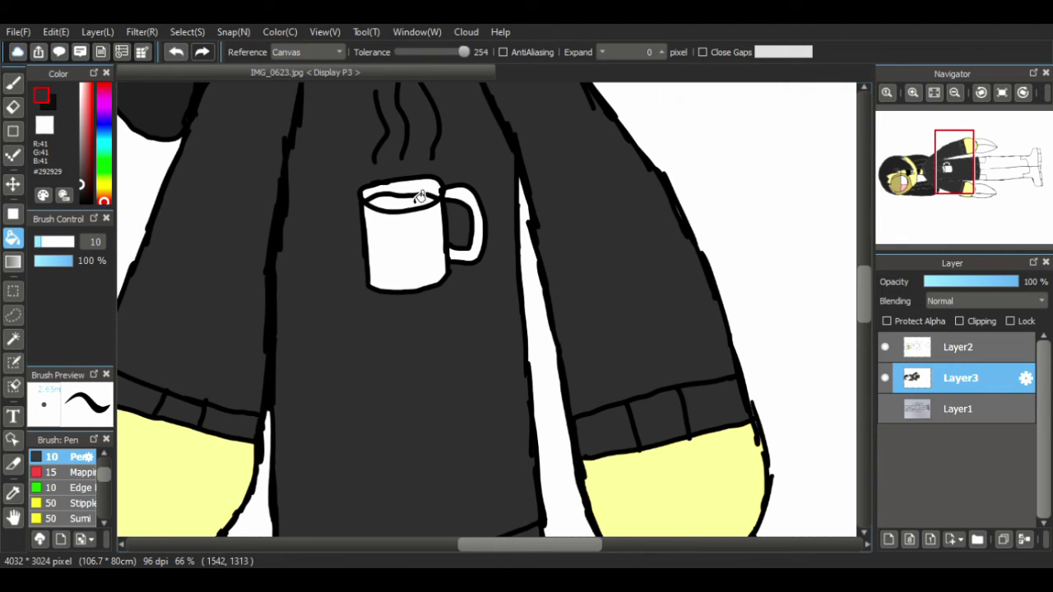
left_click(408, 245, "alt")
left_click(83, 96)
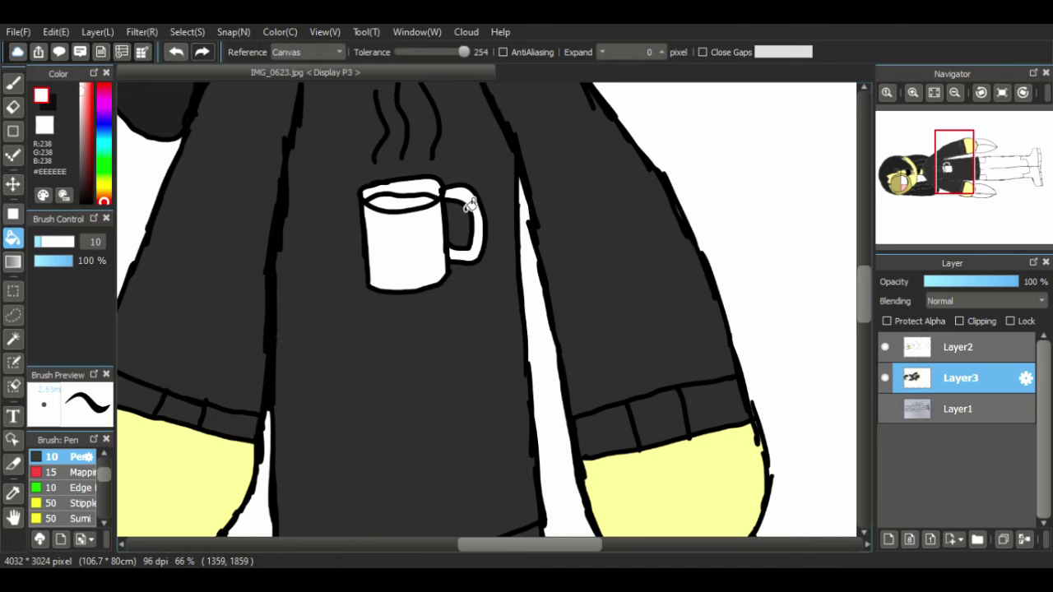
left_click(103, 189)
left_click(88, 116)
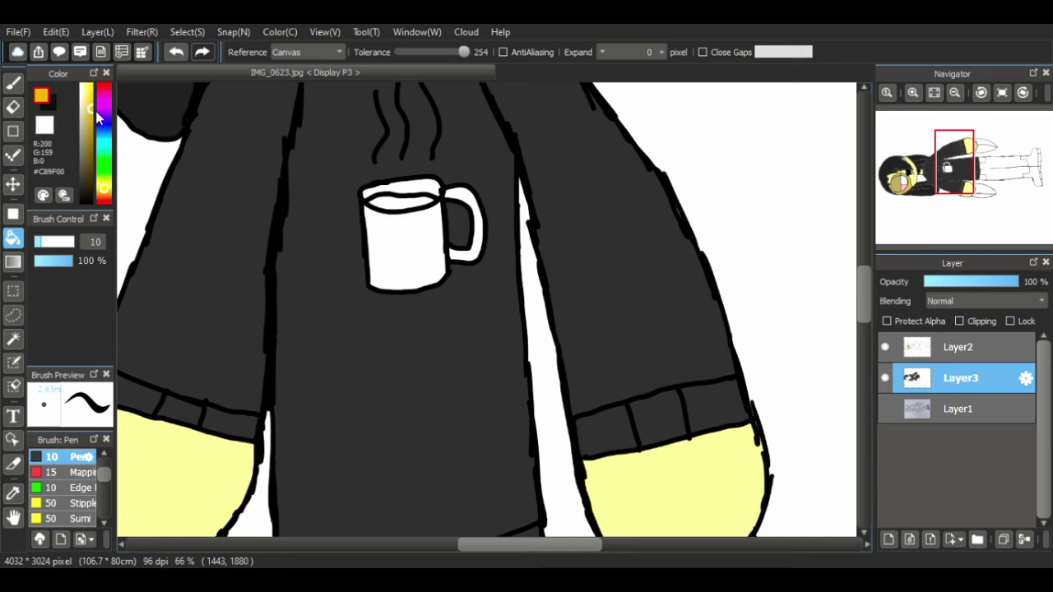
left_click(393, 206)
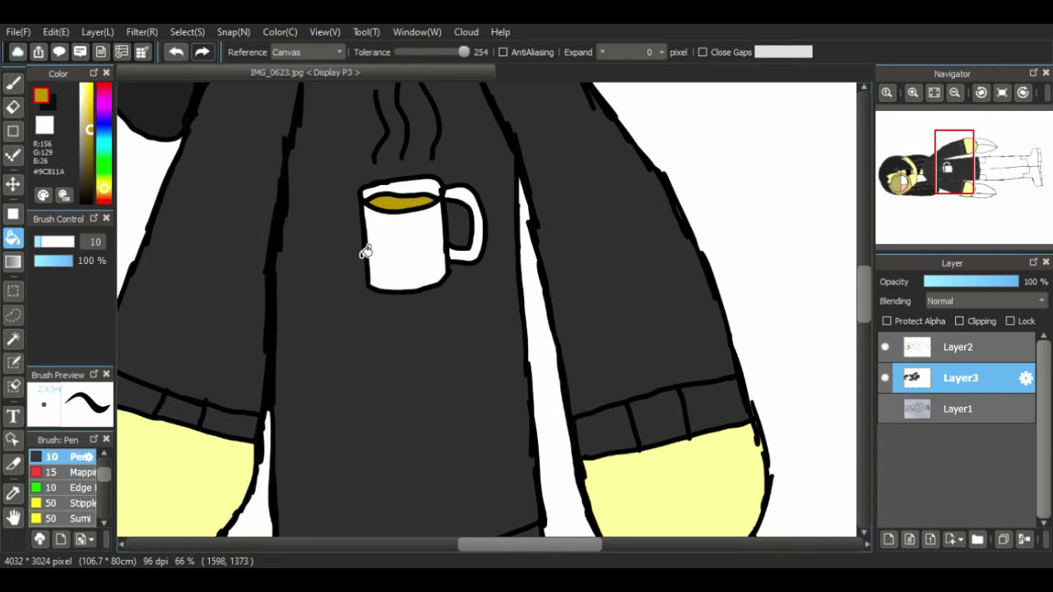
- Fill the trousers and both of their pockets with medium grey #4E4E4E on Layer3
left_click(14, 518)
scroll(291, 282, "down", 10)
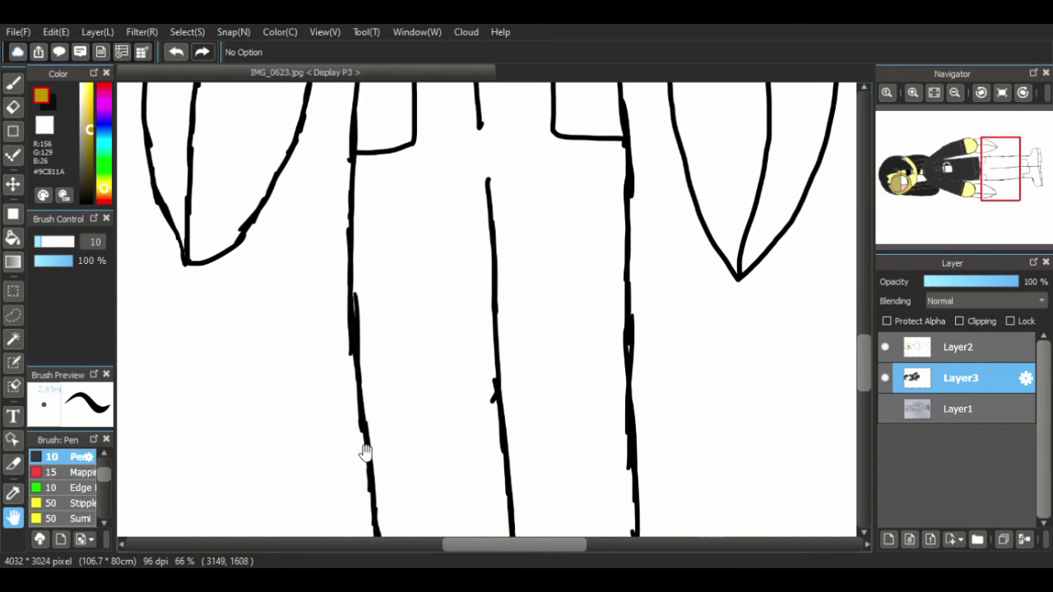
left_click(81, 170)
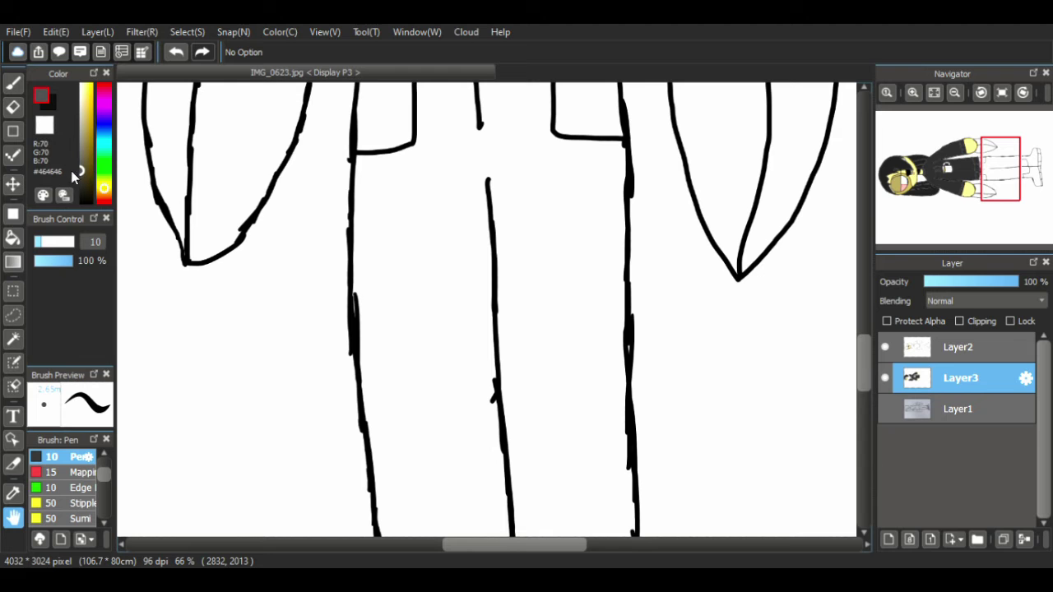
left_click(80, 167)
left_click(12, 237)
left_click(427, 263)
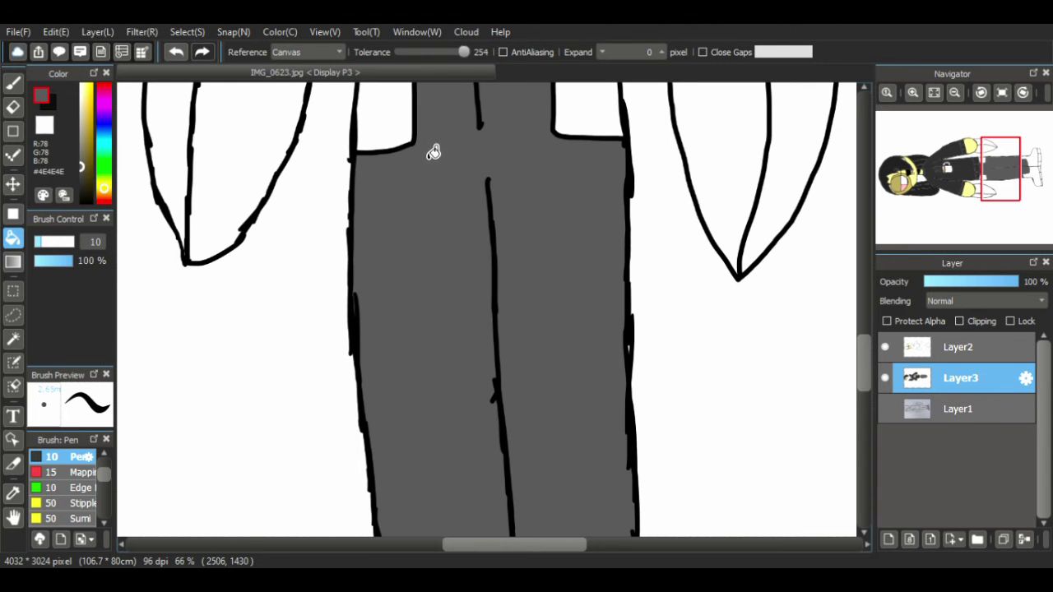
left_click(390, 135)
left_click(589, 125)
- Fill the upper parts of both boots with near-black #161616
scroll(864, 315, "up", 1)
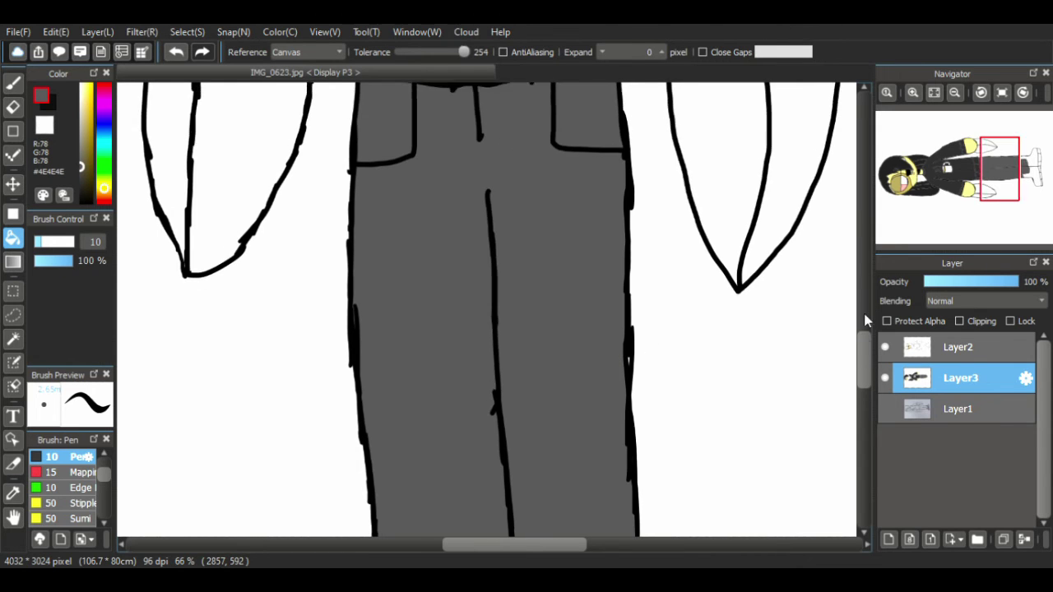
left_click_drag(863, 315, 863, 409)
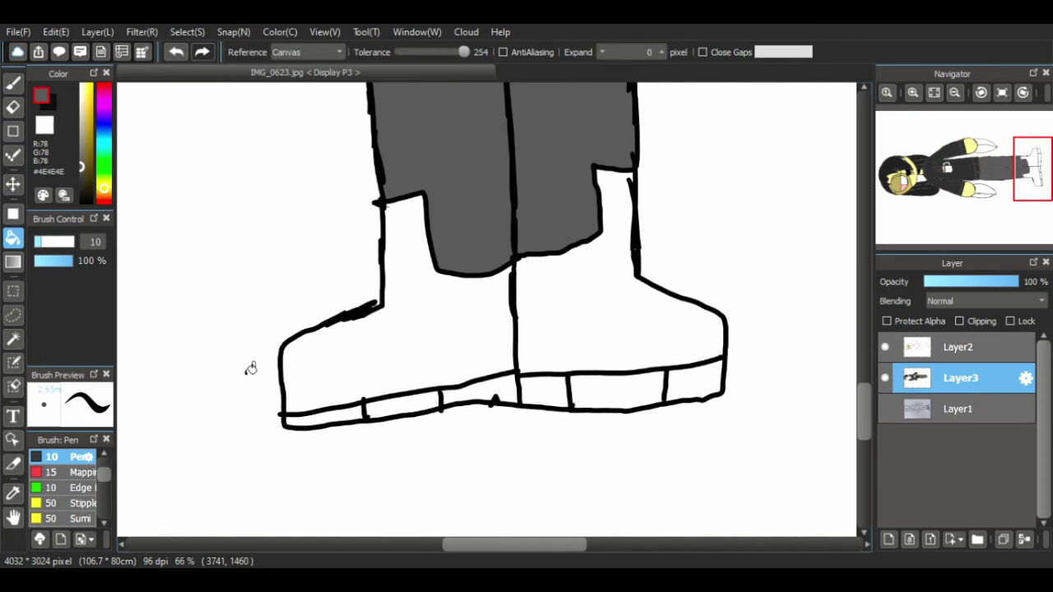
left_click(81, 194)
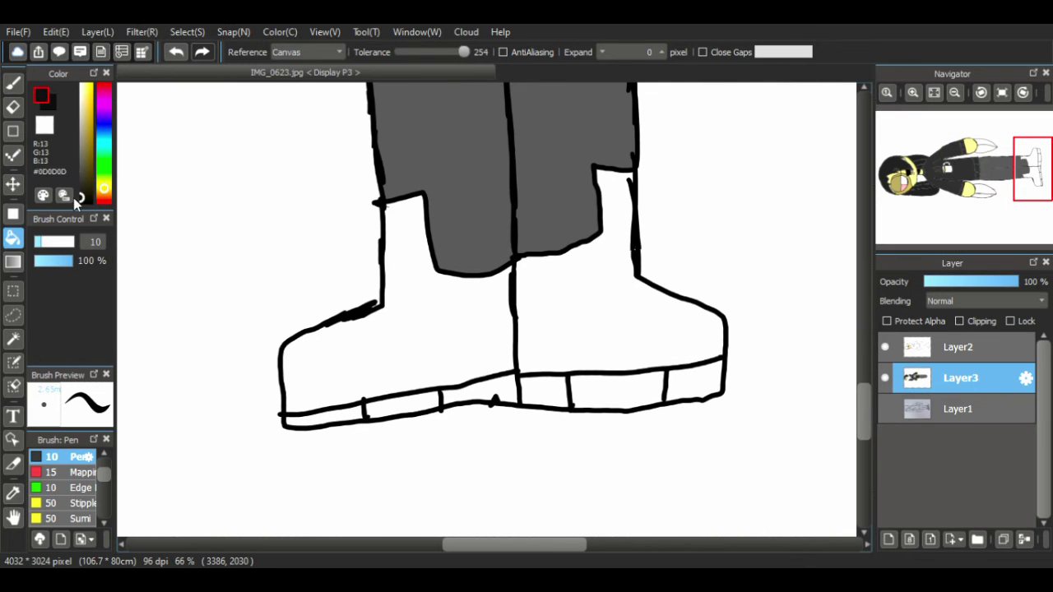
left_click(450, 351)
left_click(582, 368)
- Fill all six sections of the boot soles with near-black #161616
left_click(355, 420)
left_click(404, 413)
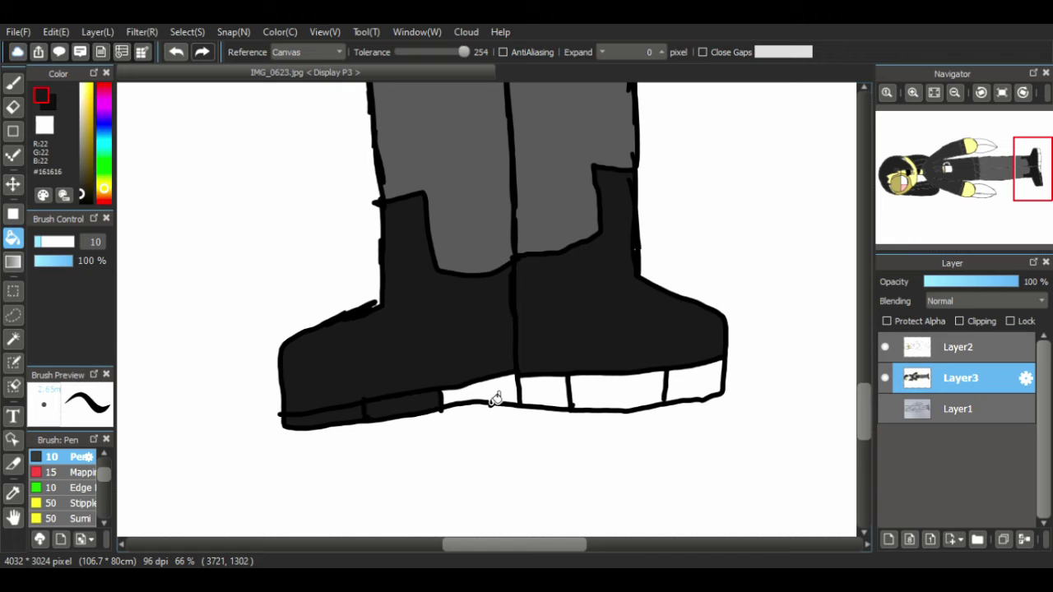
left_click(495, 399)
left_click(559, 396)
left_click(609, 395)
left_click(686, 400)
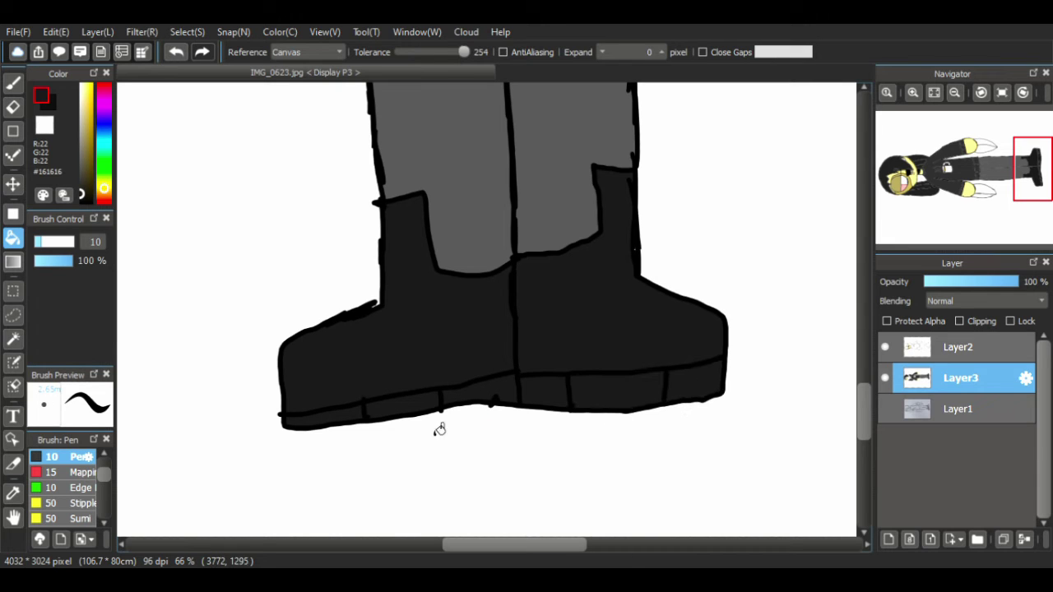
- Sample the tan colour #BAAA5D from the ring around the character's large eye and make Layer2 active
left_click(13, 517)
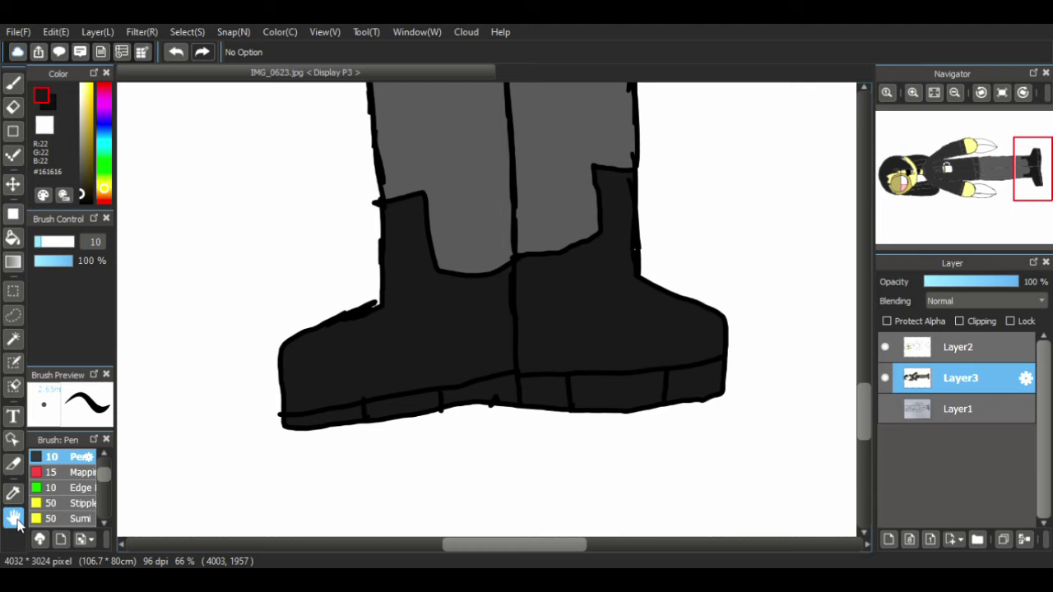
scroll(370, 285, "up", 15)
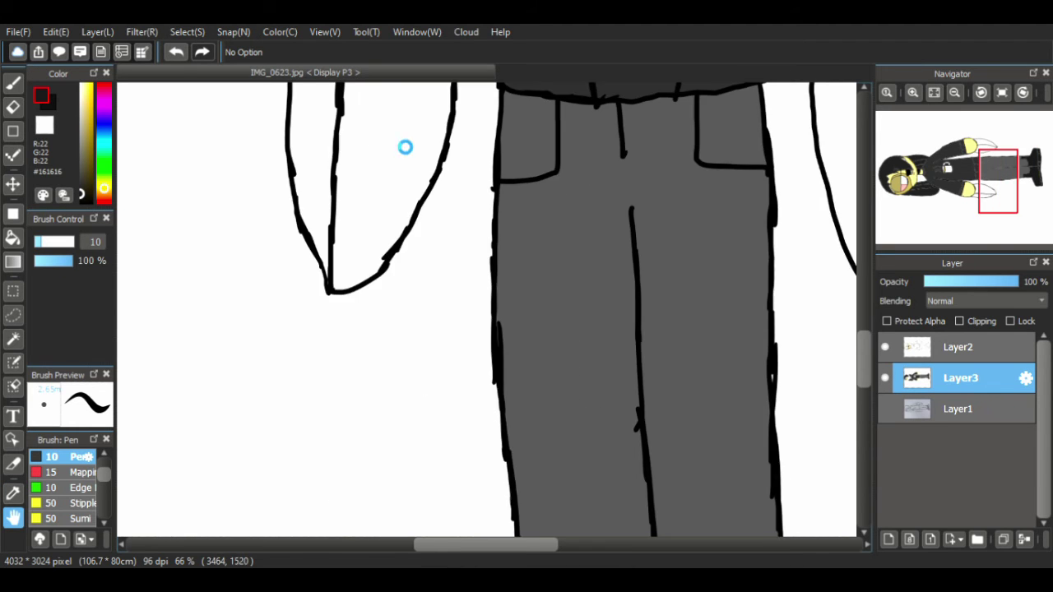
left_click_drag(430, 209, 415, 300)
left_click_drag(549, 355, 575, 380)
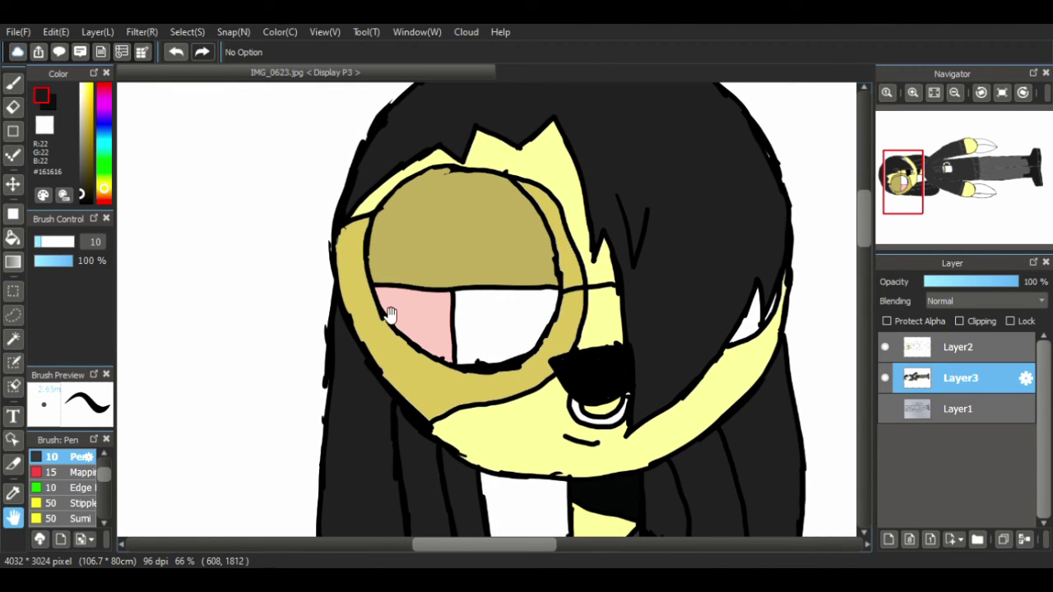
right_click(364, 315)
left_click_drag(363, 302, 363, 309)
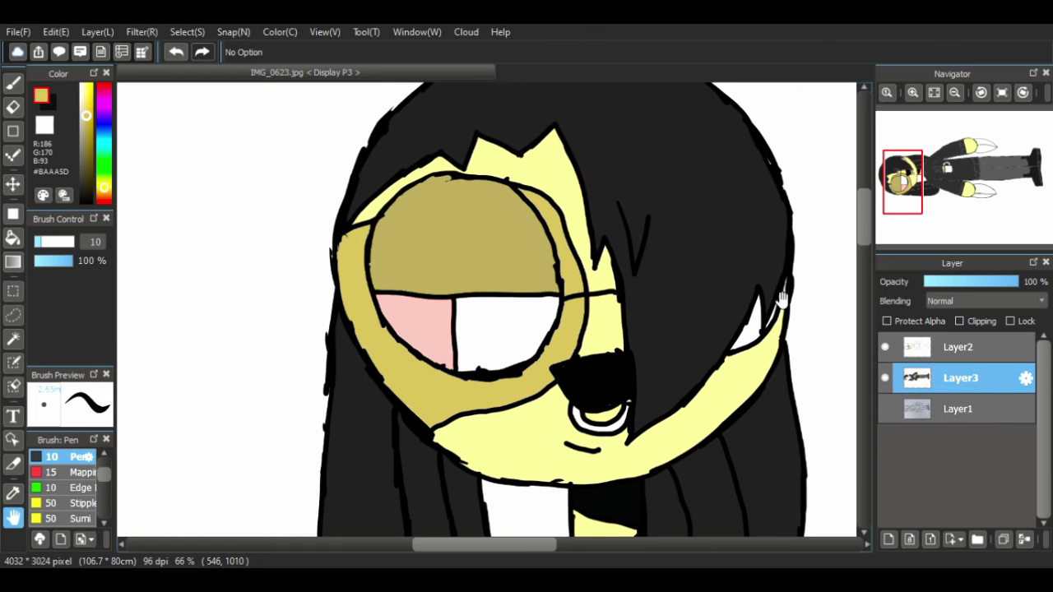
left_click(947, 348)
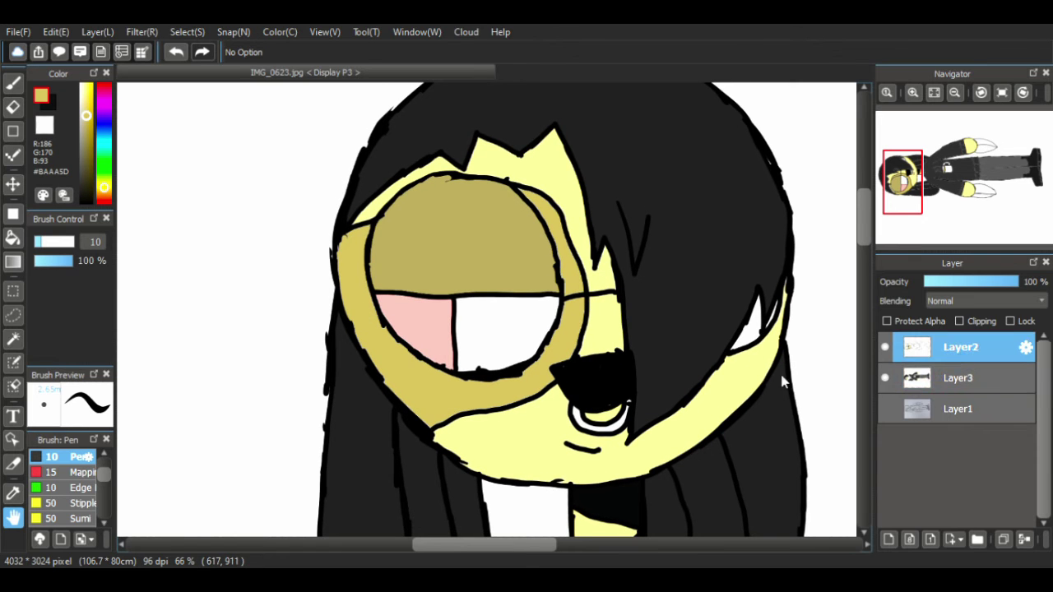
- Shade the outer edge of the dark yellow eye patch with #A99B54 and retouch its outline in black
left_click(86, 123)
left_click(13, 82)
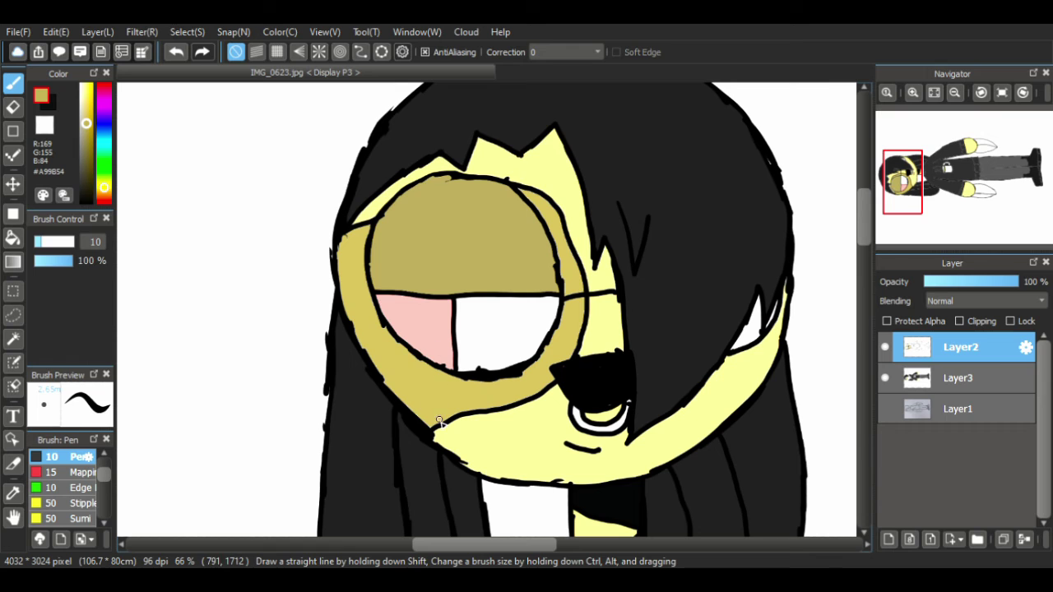
mouse_move(439, 421)
left_mouse_down()
mouse_move(371, 366)
mouse_move(399, 393)
mouse_move(350, 320)
mouse_move(363, 343)
mouse_move(341, 237)
left_mouse_up()
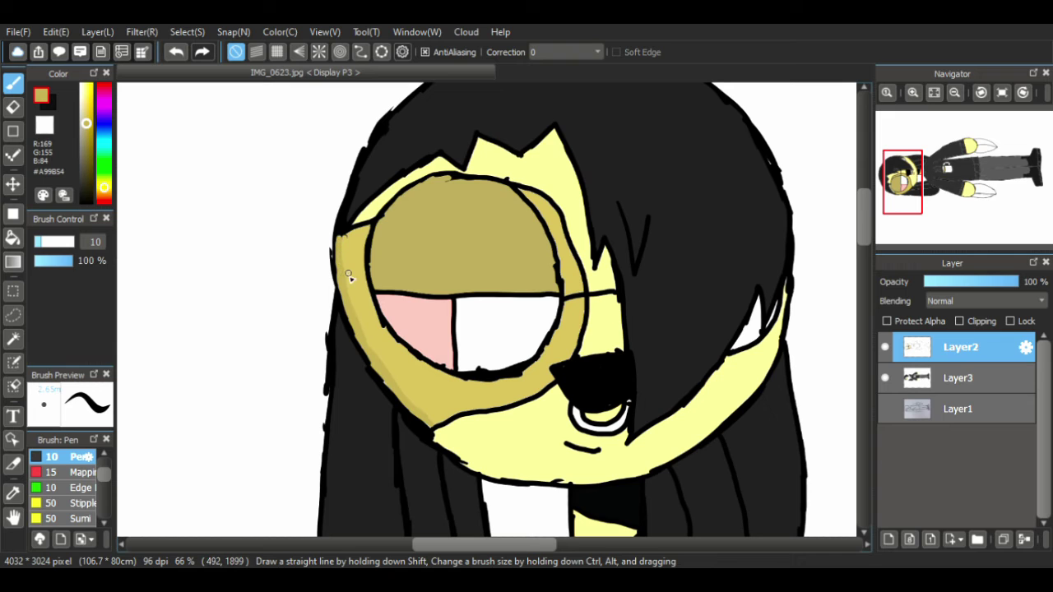
right_click(425, 438)
mouse_move(337, 233)
left_mouse_down()
mouse_move(355, 334)
mouse_move(400, 417)
left_mouse_up()
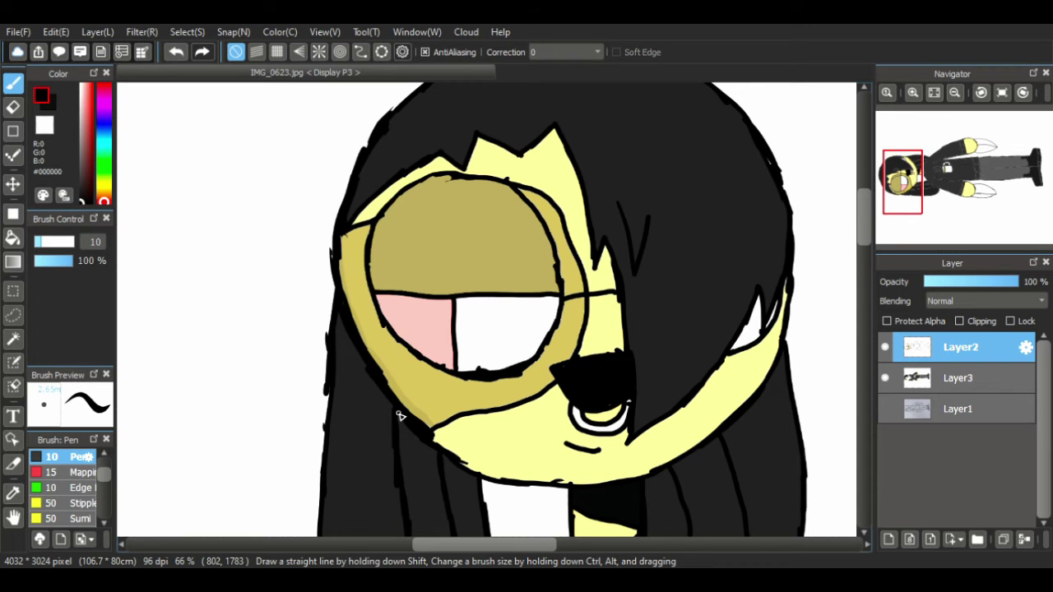
- Shade the lower cheek and chin edge with #DCC96E on Layer2 and retouch the jaw outline in black
left_click(504, 468, "alt")
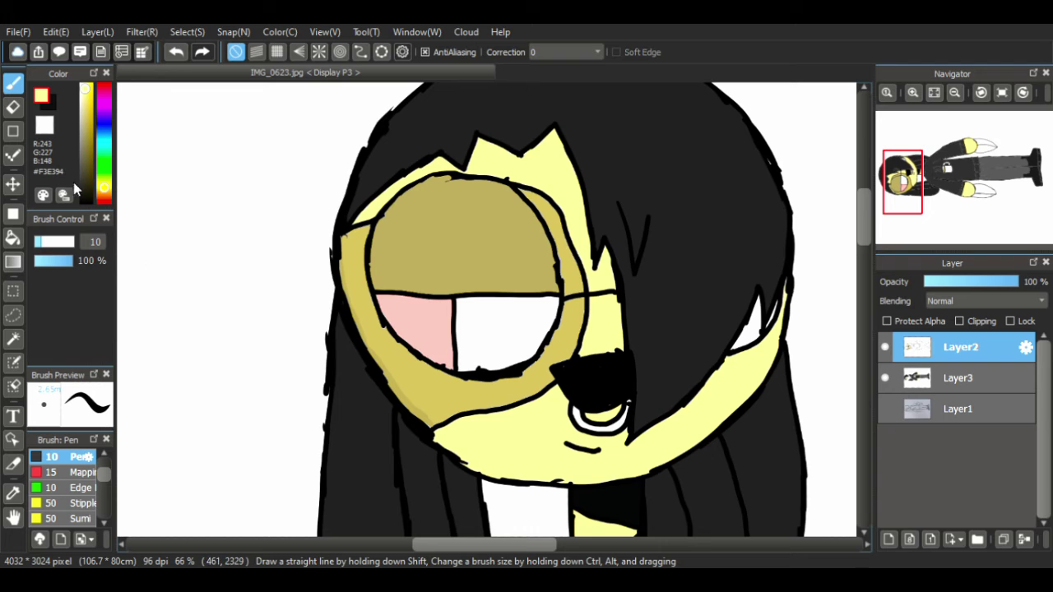
left_click(84, 97)
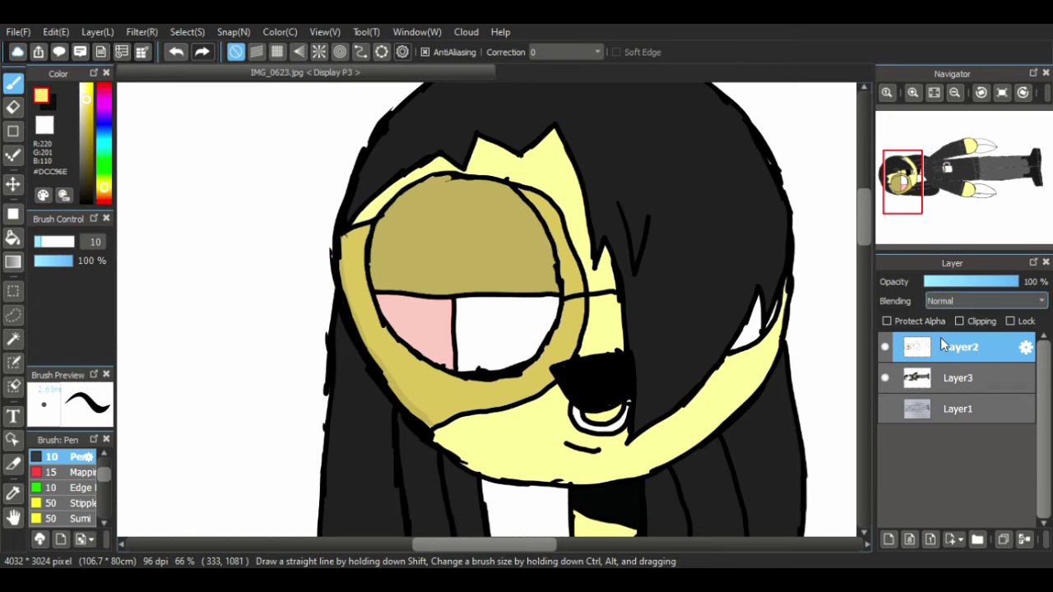
left_click(936, 375)
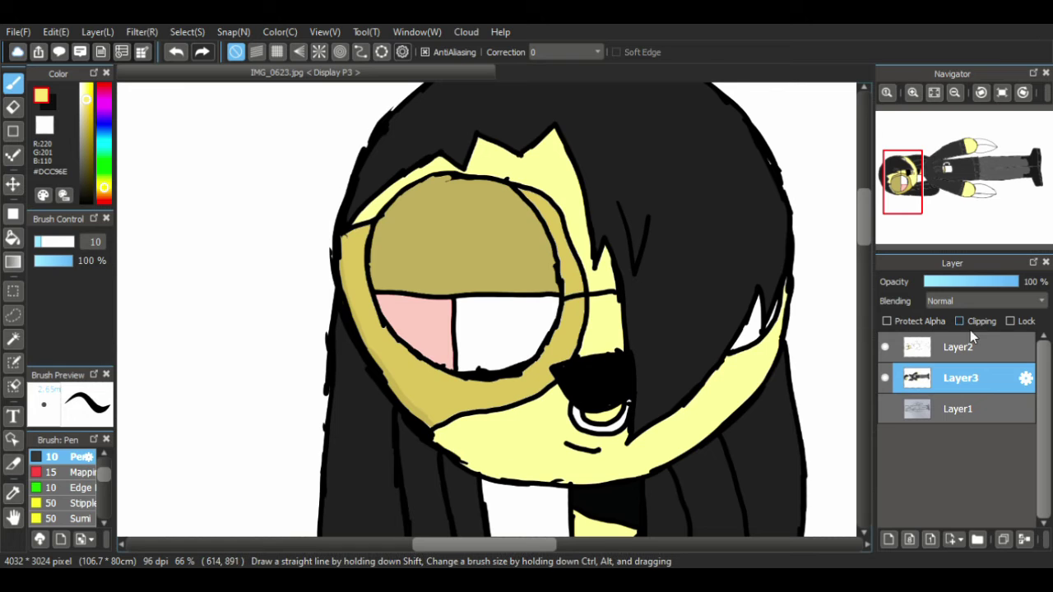
left_click(920, 339)
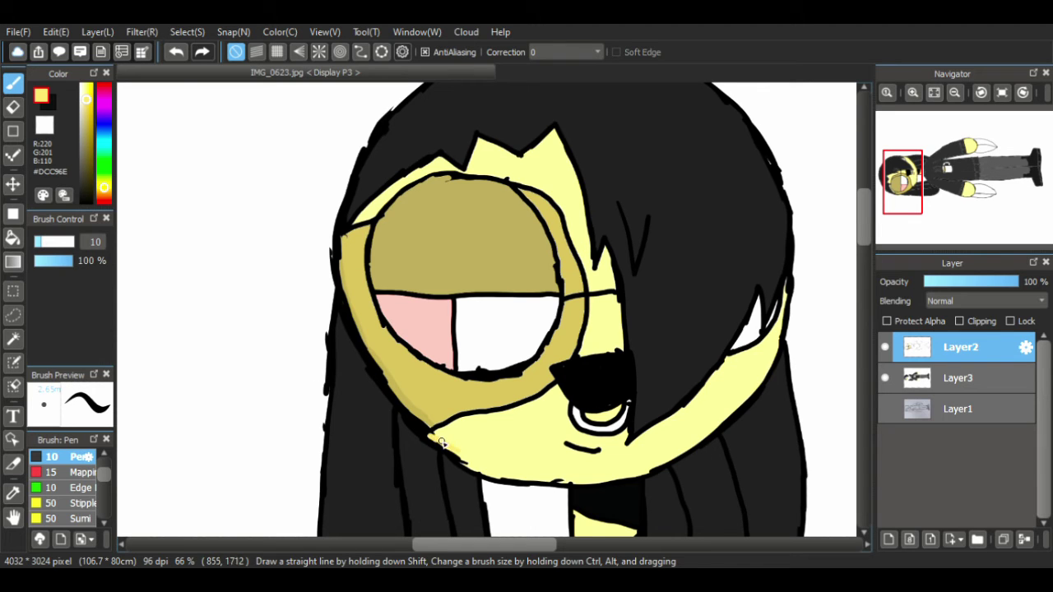
left_click_drag(464, 458, 542, 478)
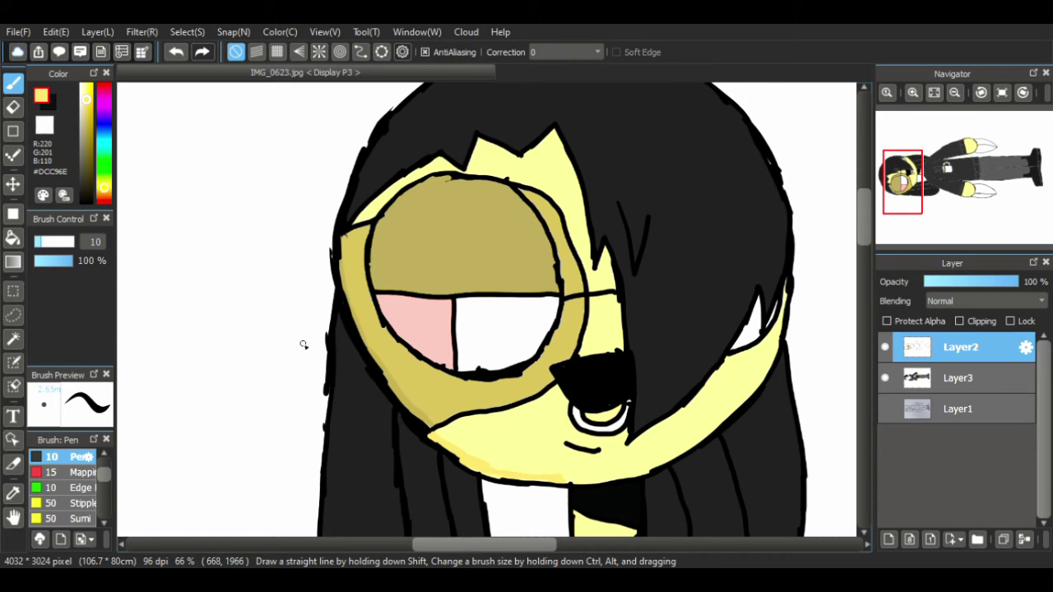
left_click(582, 385, "alt")
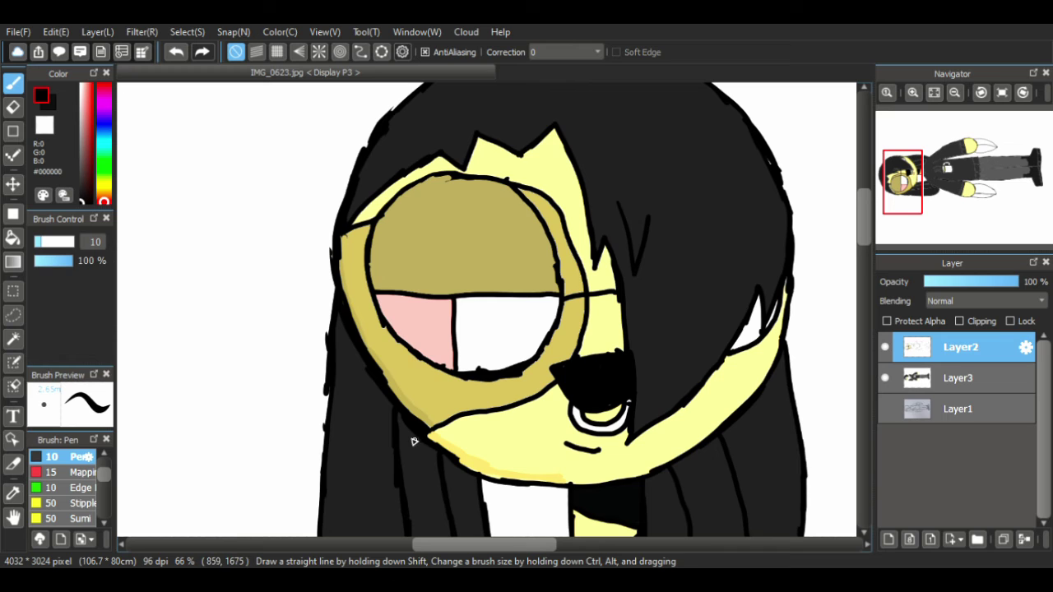
mouse_move(433, 446)
left_mouse_down()
mouse_move(429, 439)
mouse_move(501, 480)
mouse_move(576, 485)
left_mouse_up()
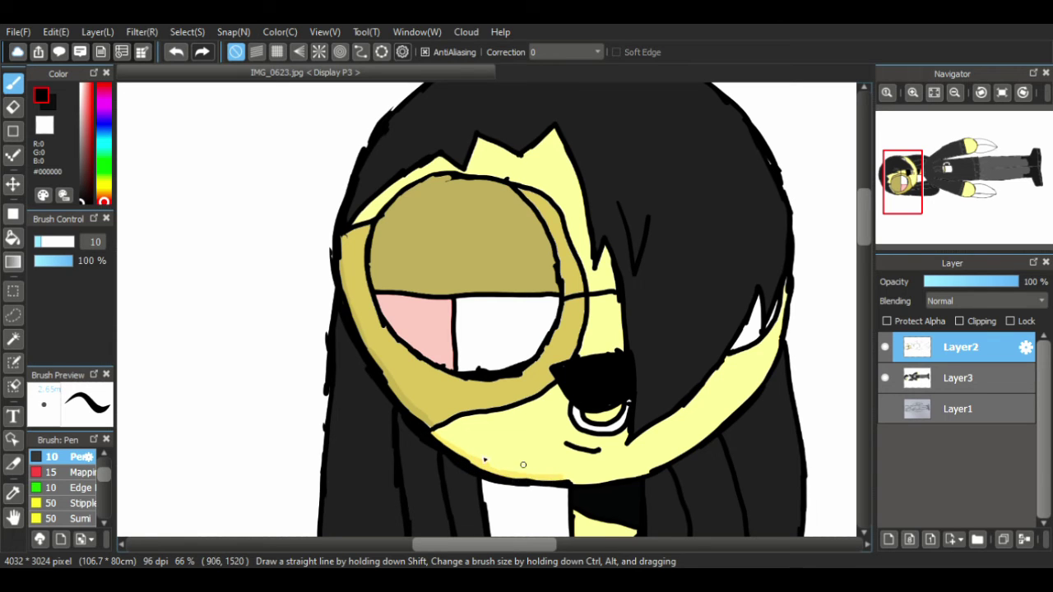
- Hide and show Layer2 to check which parts of the face are painted on it
left_click(326, 278, "alt")
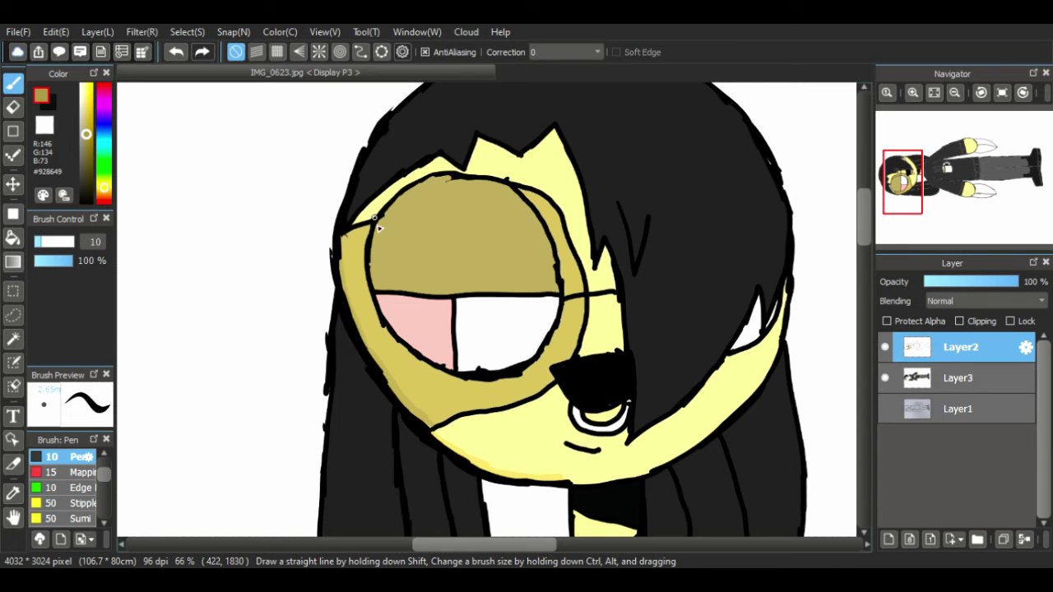
left_click(885, 346)
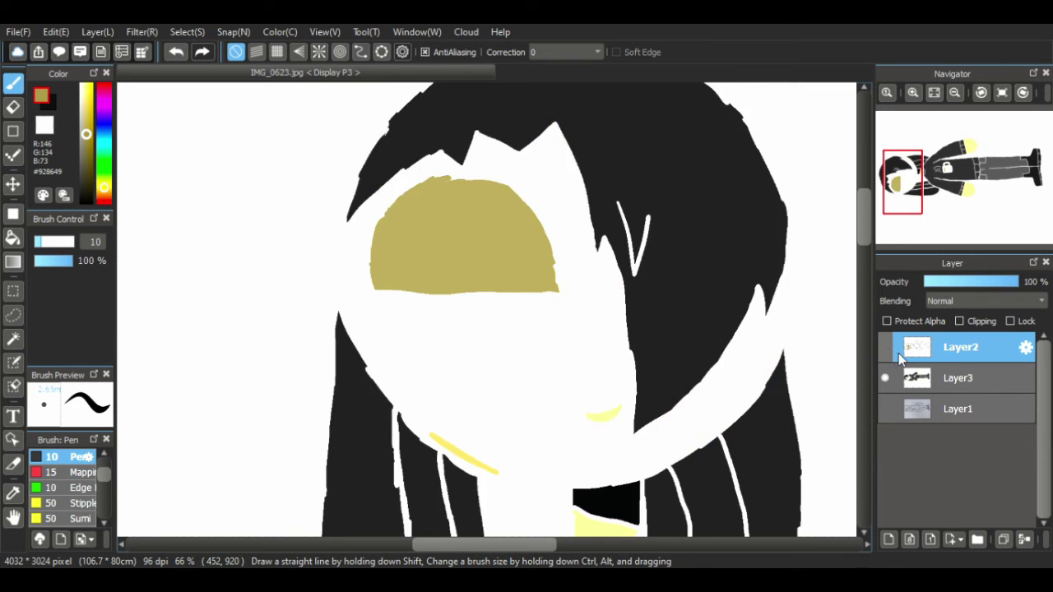
left_click(885, 346)
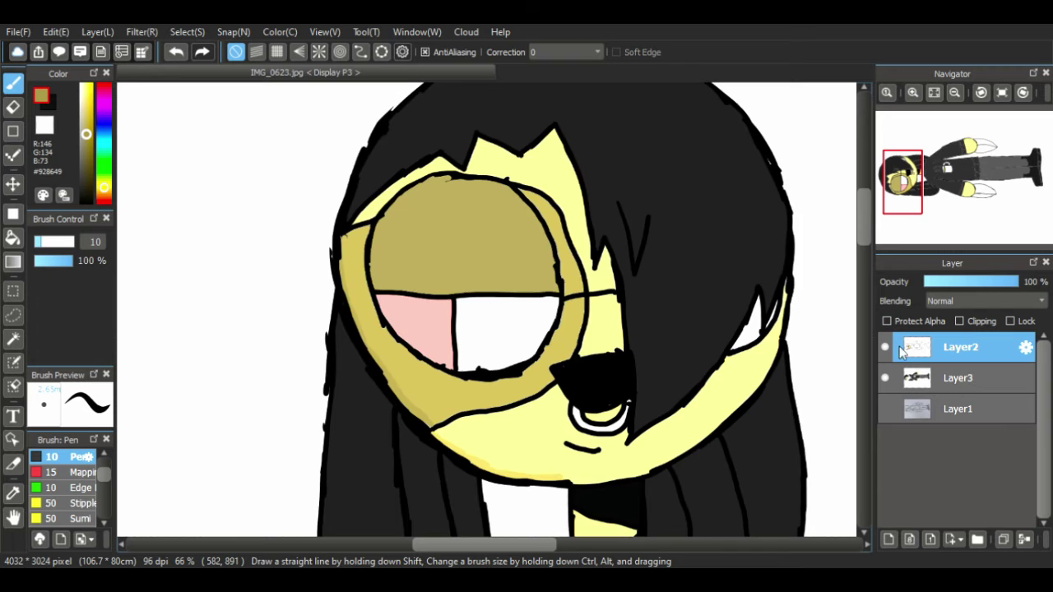
left_click(349, 293, "alt")
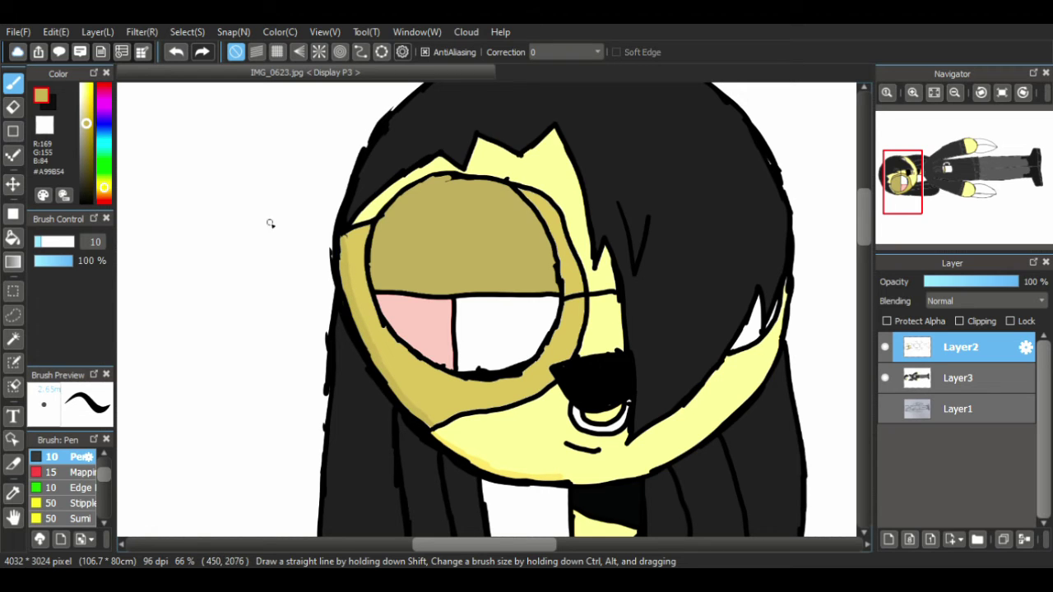
- Shade the outer edge of the hair on top of the head with #0D0D0D on Layer3
left_click(82, 192)
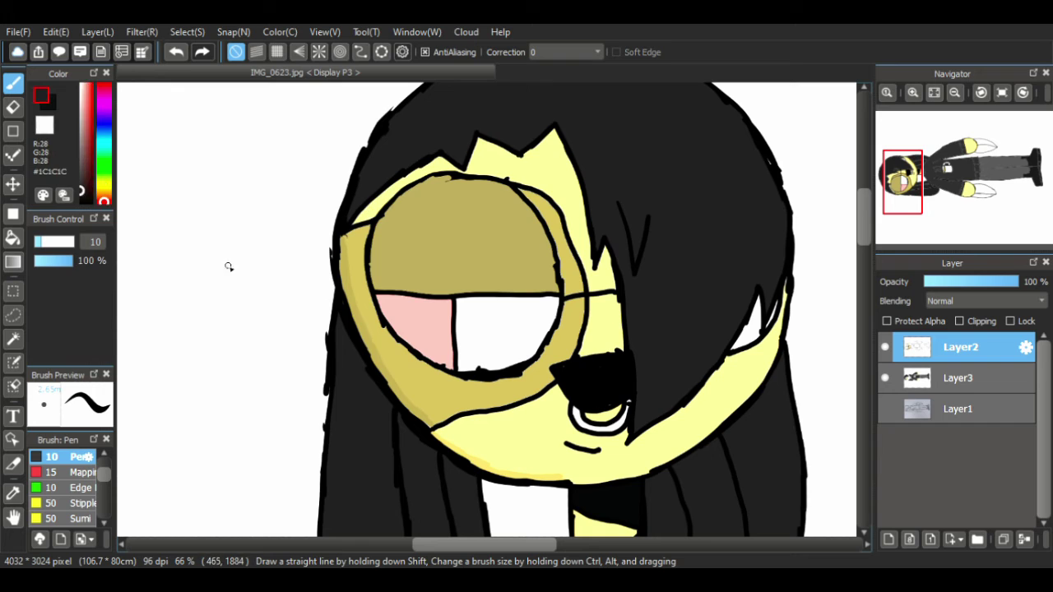
left_click(82, 199)
left_click(77, 198)
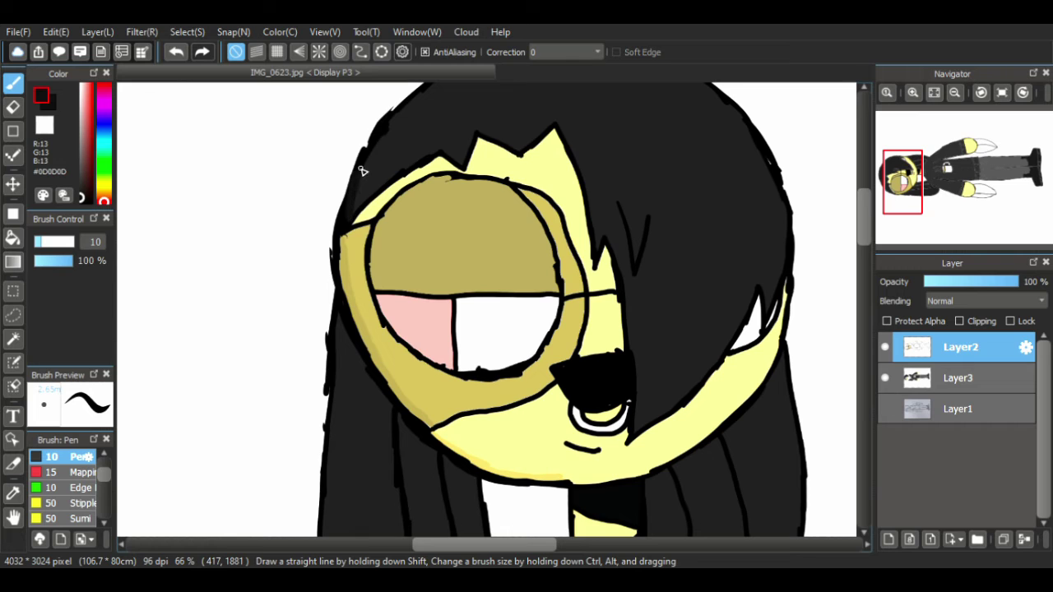
left_click(962, 378)
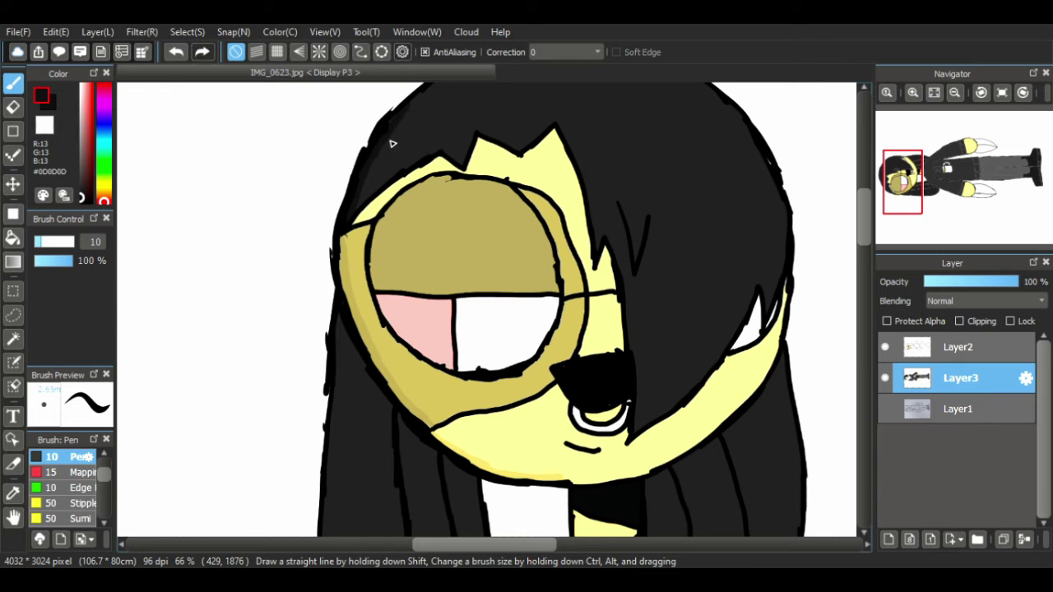
scroll(847, 189, "up", 1)
scroll(847, 189, "up", 5)
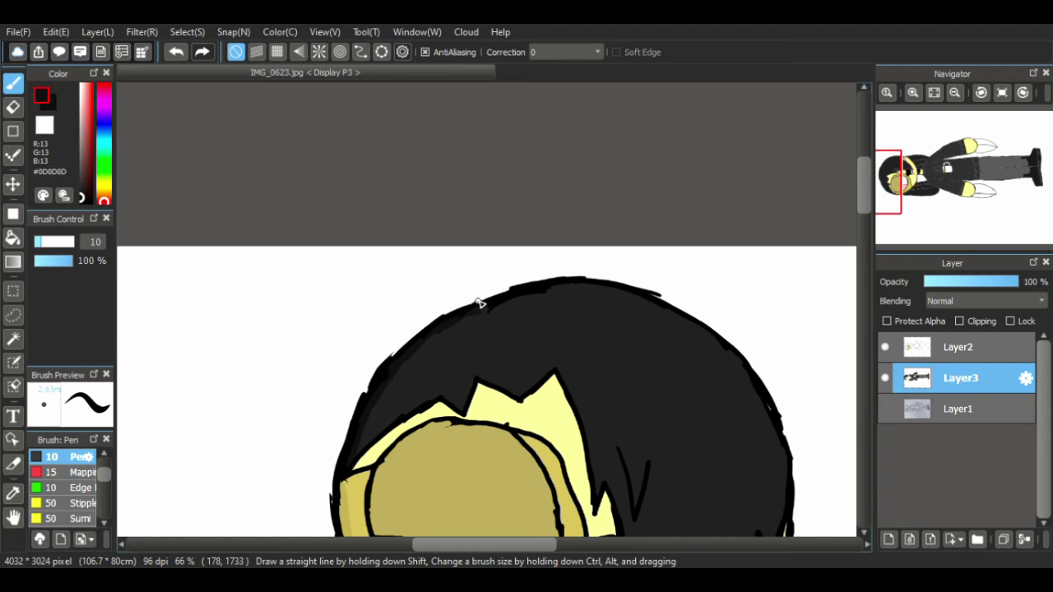
key("ctrl+z")
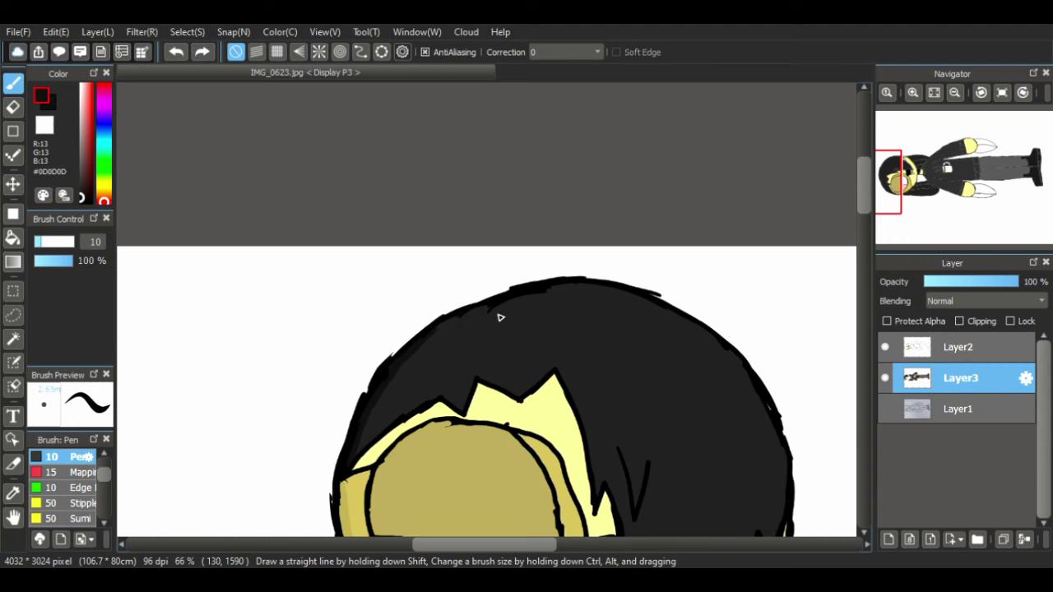
left_click(431, 349)
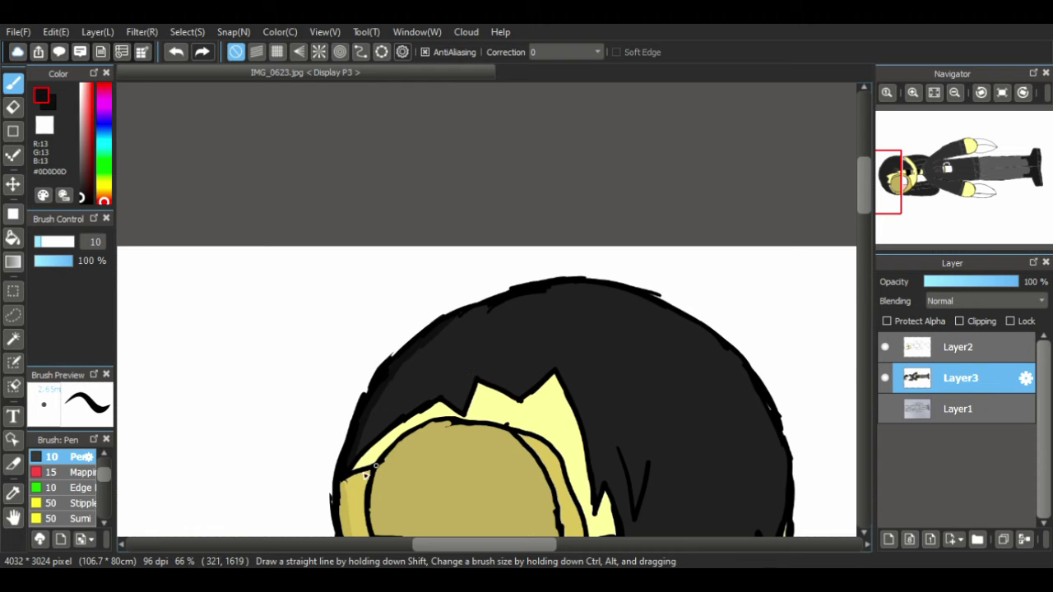
- Shade the forehead along the long fringe with #DCC96E on Layer2 and retouch the fringe outline in black
left_click(14, 517)
scroll(449, 123, "down", 4)
left_click_drag(445, 135, 294, 281)
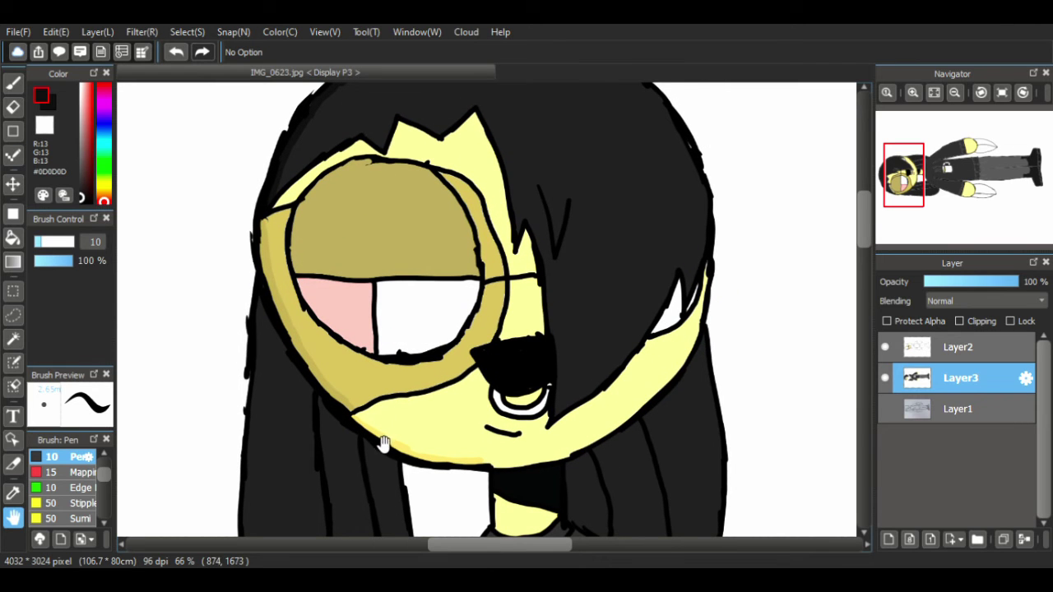
left_click_drag(383, 445, 379, 447)
left_click(13, 82)
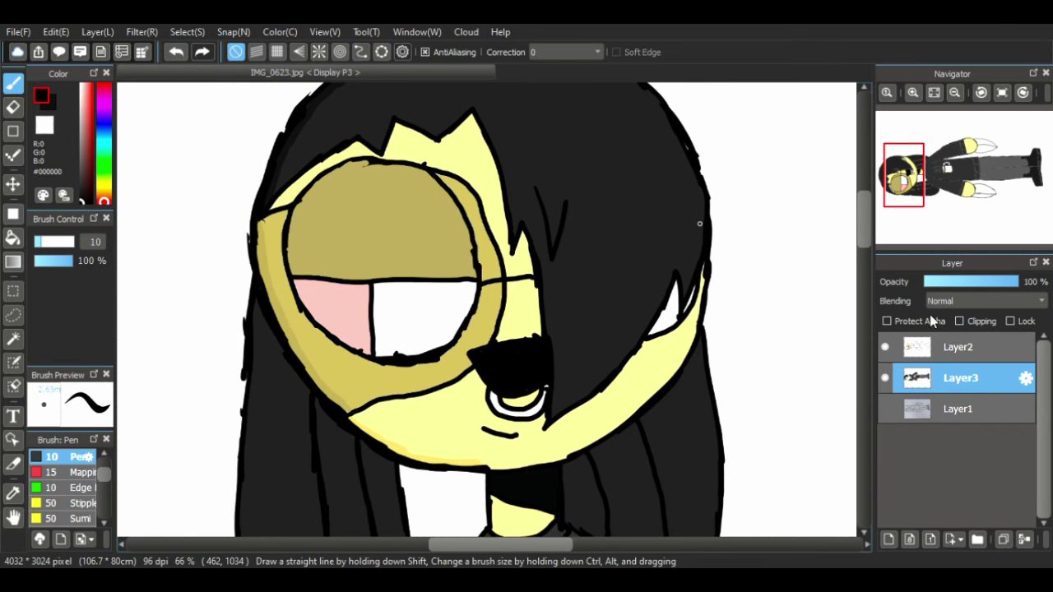
left_click(946, 355)
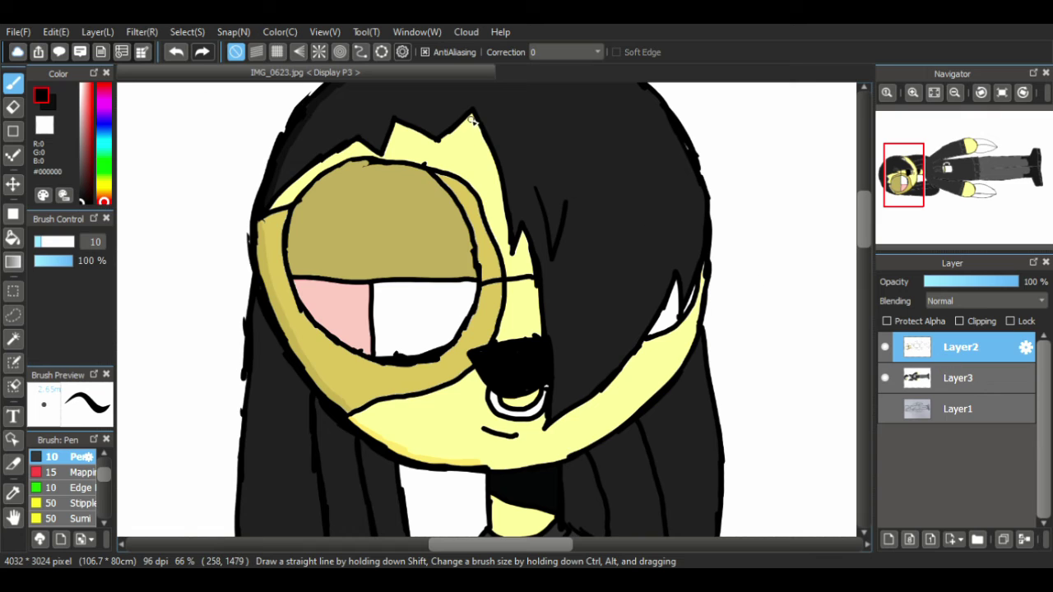
left_click_drag(472, 120, 472, 121)
key("ctrl+z")
left_click(387, 448, "alt")
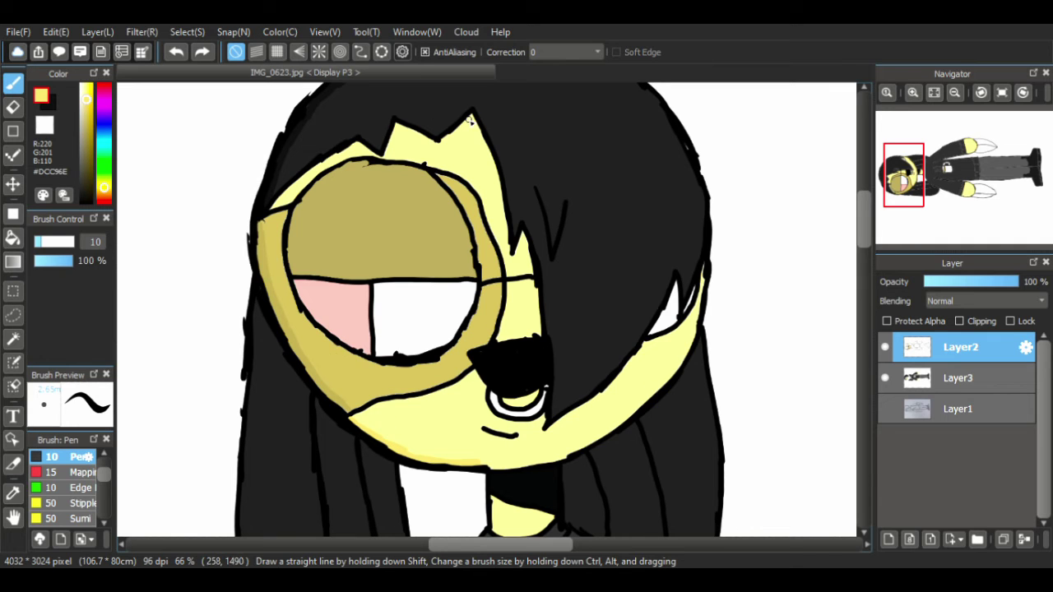
mouse_move(472, 120)
left_mouse_down()
mouse_move(489, 152)
mouse_move(457, 140)
mouse_move(475, 118)
mouse_move(483, 142)
left_mouse_up()
key("ctrl+z")
key("ctrl+z")
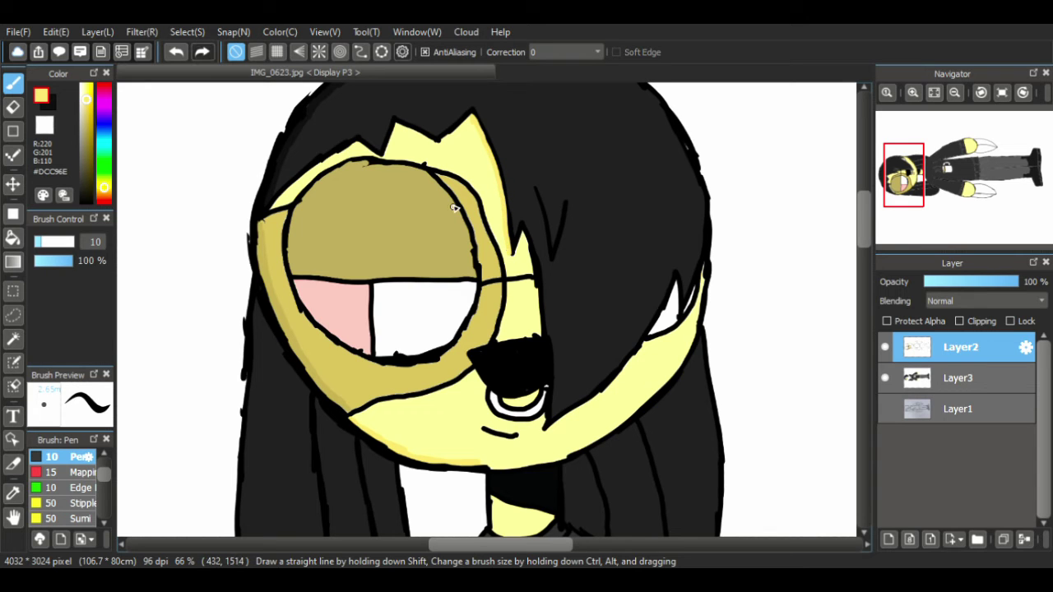
left_click(524, 367, "alt")
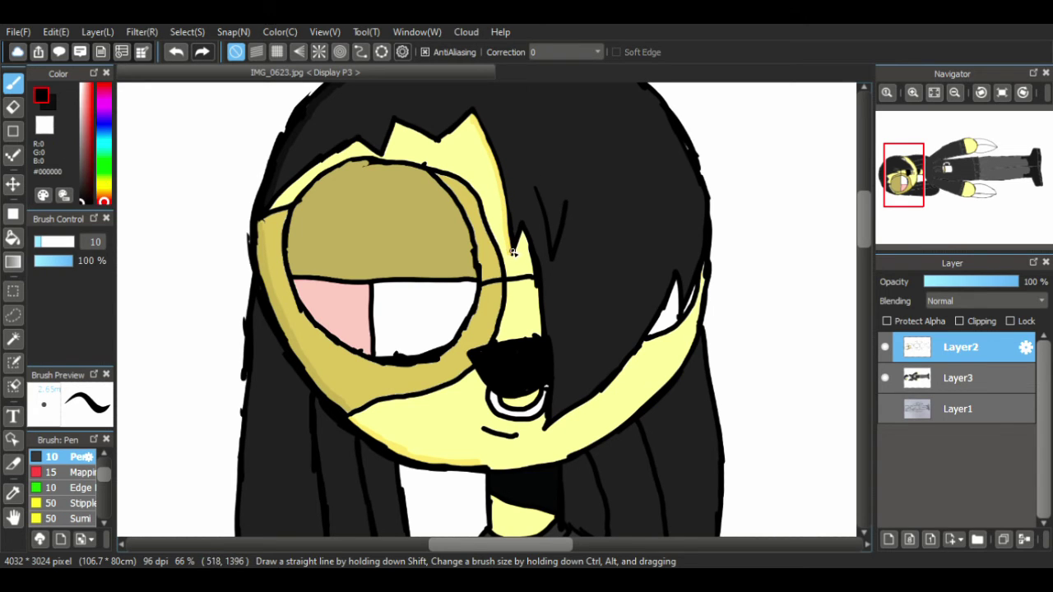
left_click_drag(510, 227, 474, 120)
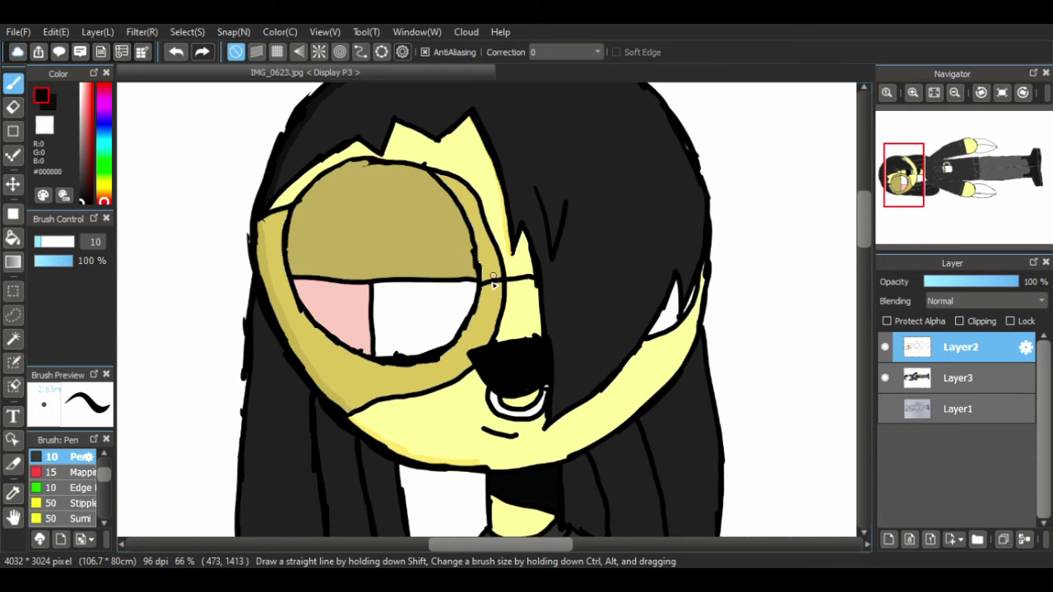
- Shade the skin strip between the fringe and the nose with #DCC96E and retouch the outline beside it in black
left_click(317, 377, "alt")
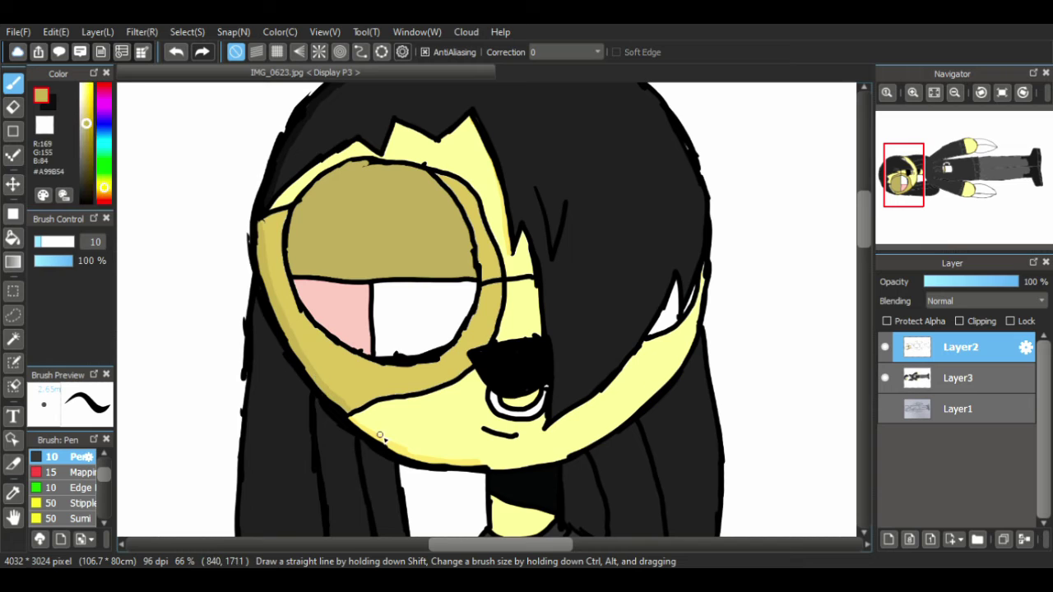
left_click(392, 446, "alt")
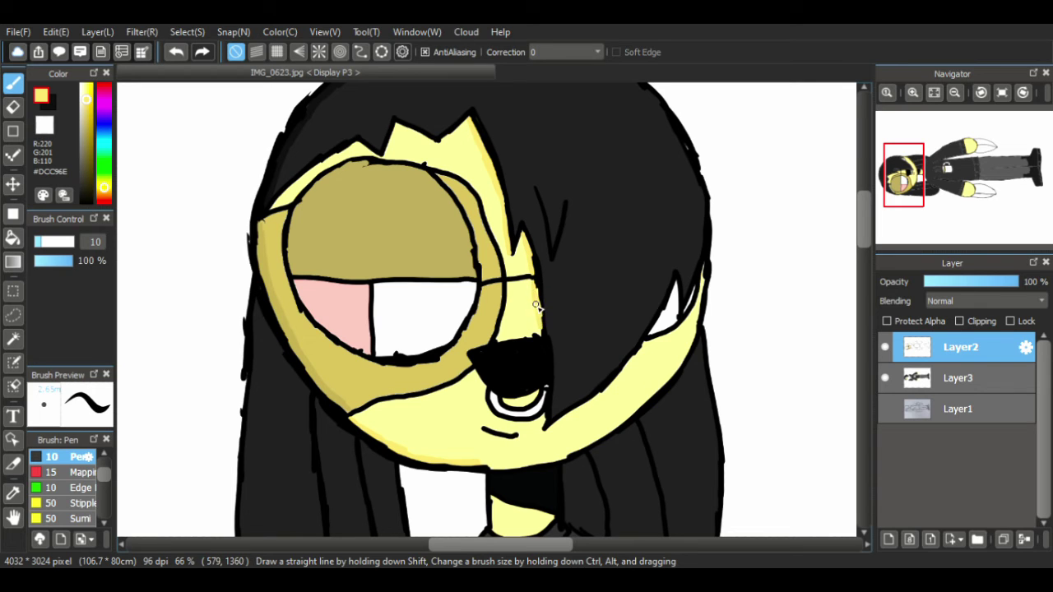
left_click(535, 365, "alt")
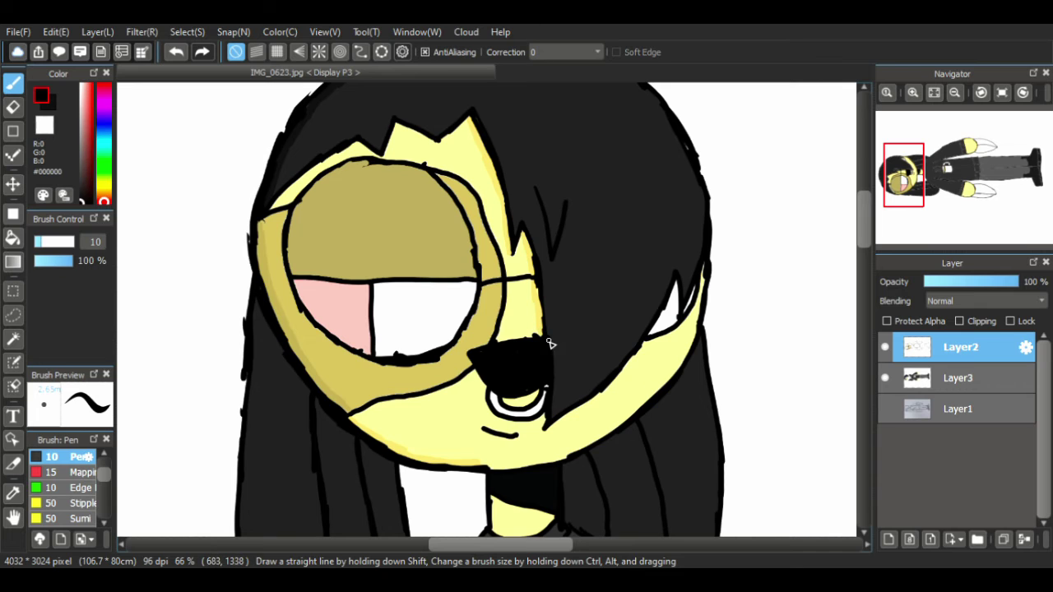
mouse_move(540, 337)
left_mouse_down()
mouse_move(522, 234)
mouse_move(533, 260)
left_mouse_up()
left_click(523, 262, "alt")
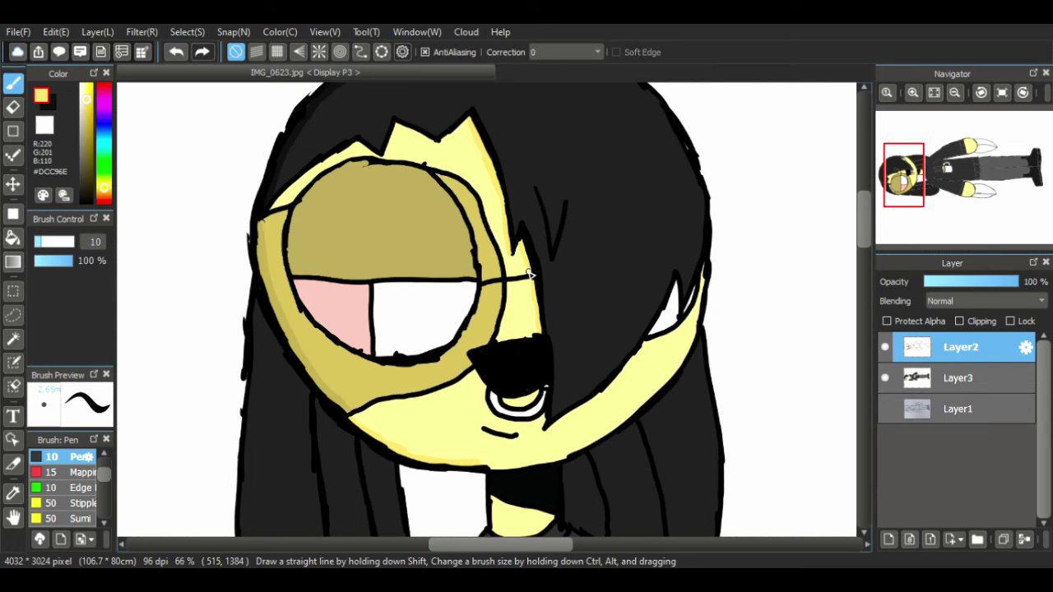
left_click_drag(536, 310, 537, 330)
right_click(383, 157)
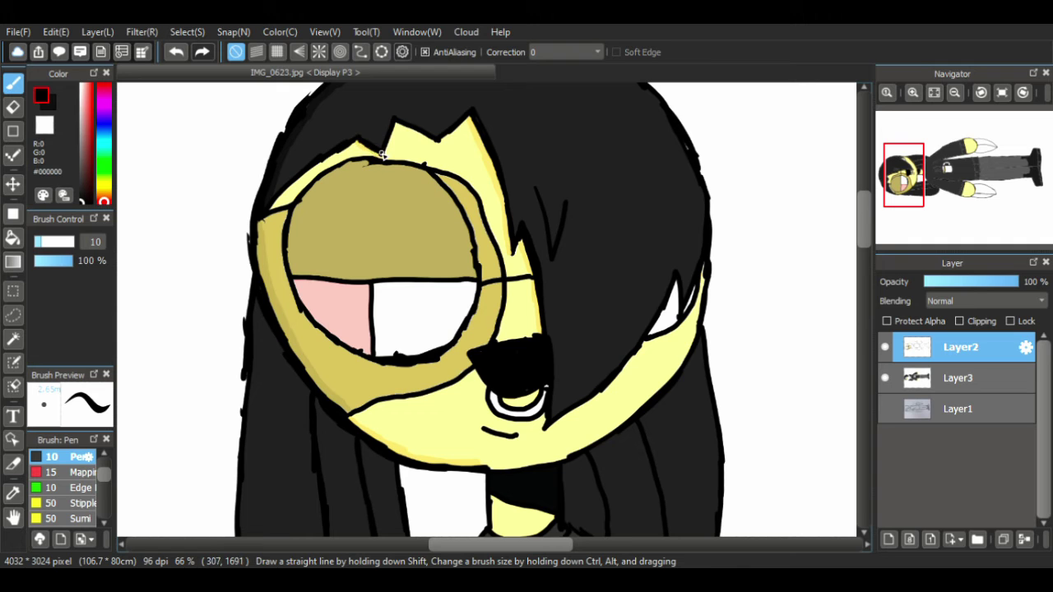
- Shade the outer edge of the long hair strand left of the face with #0D0D0D on Layer3, down to its tip
left_click(13, 516)
mouse_move(325, 317)
left_mouse_down()
mouse_move(363, 182)
mouse_move(394, 242)
mouse_move(408, 231)
left_mouse_up()
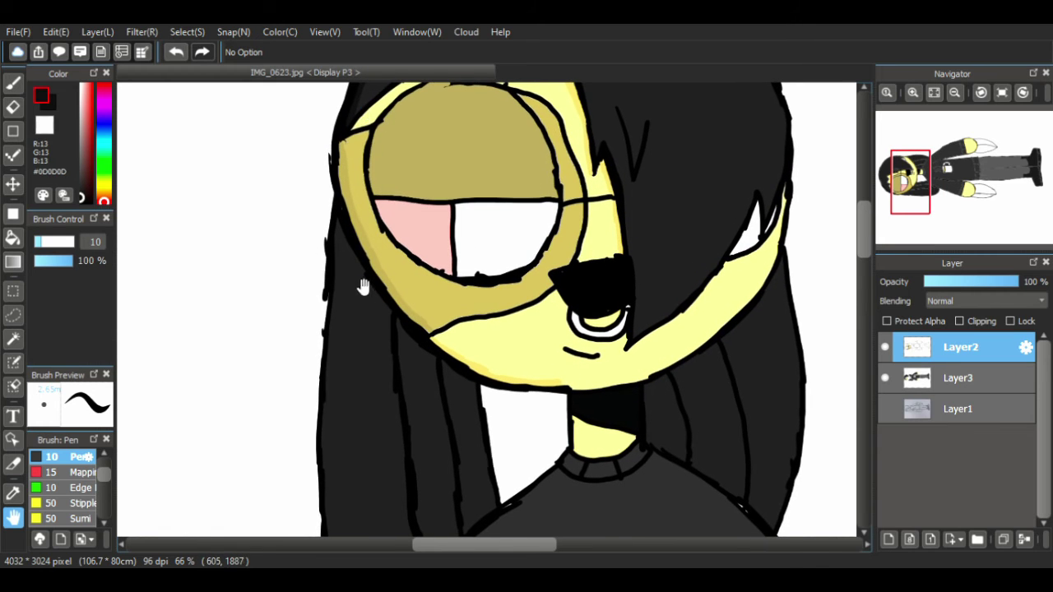
left_click_drag(360, 285, 352, 157)
left_click(13, 82)
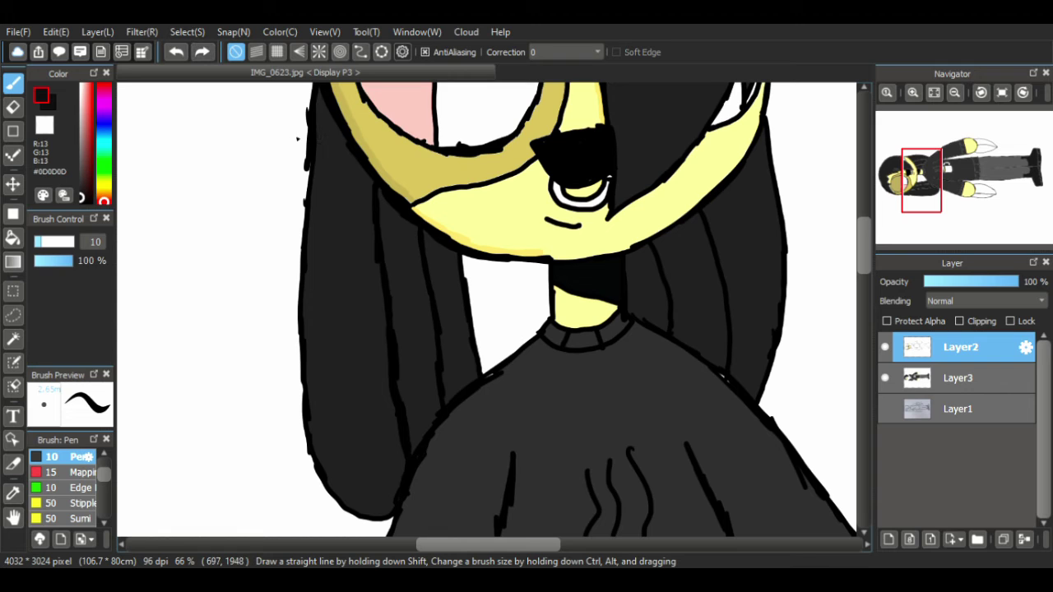
left_click(966, 377)
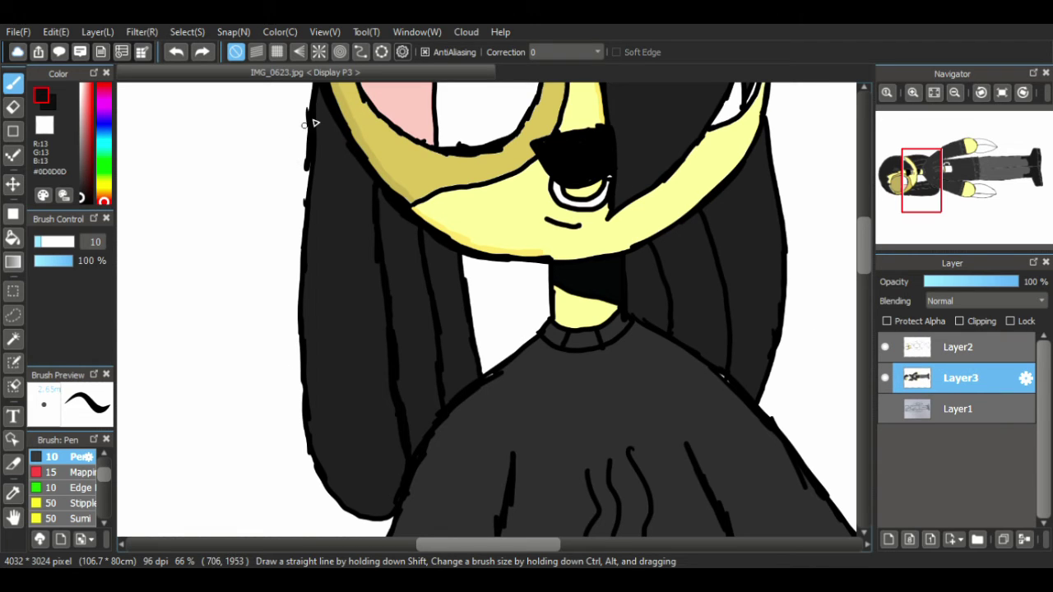
mouse_move(321, 86)
left_mouse_down()
mouse_move(314, 255)
mouse_move(313, 176)
mouse_move(328, 352)
mouse_move(307, 309)
mouse_move(312, 430)
mouse_move(306, 341)
mouse_move(319, 434)
left_mouse_up()
scroll(860, 253, "down", 3)
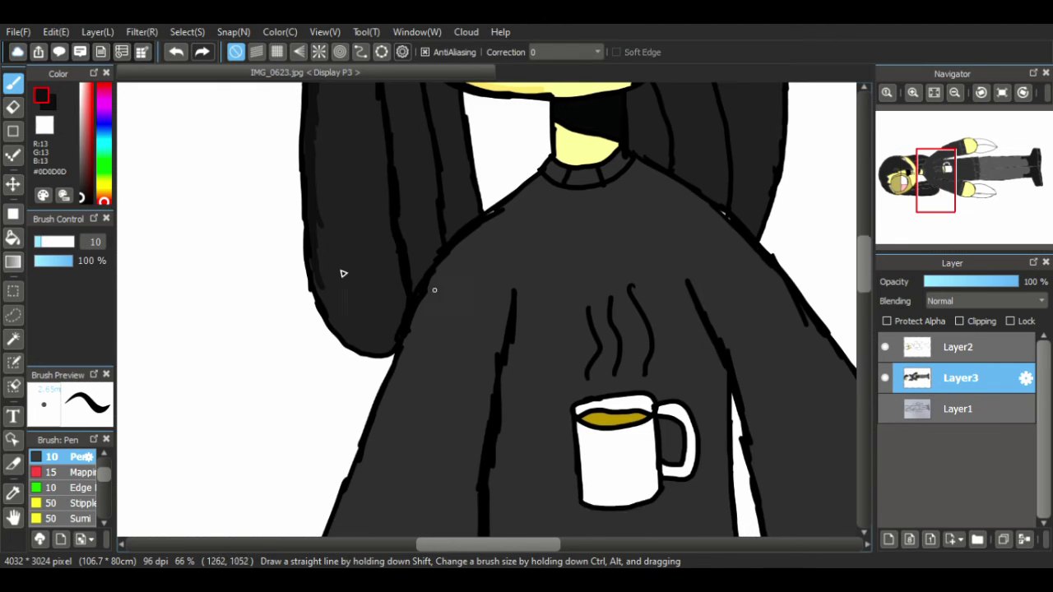
mouse_move(313, 213)
left_mouse_down()
mouse_move(336, 306)
mouse_move(316, 266)
mouse_move(339, 332)
mouse_move(315, 274)
mouse_move(310, 255)
mouse_move(362, 348)
mouse_move(352, 342)
mouse_move(384, 353)
mouse_move(338, 326)
mouse_move(383, 351)
left_mouse_up()
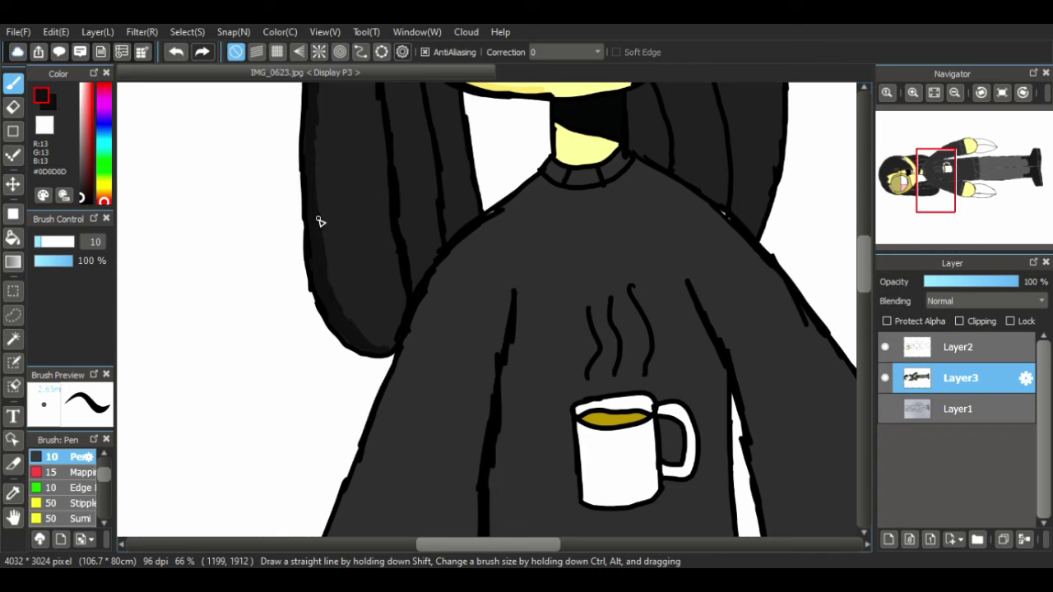
- Clear the fill of the two inner hair strands left of the neck and refill them with #0D0D0D
left_click_drag(867, 270, 868, 251)
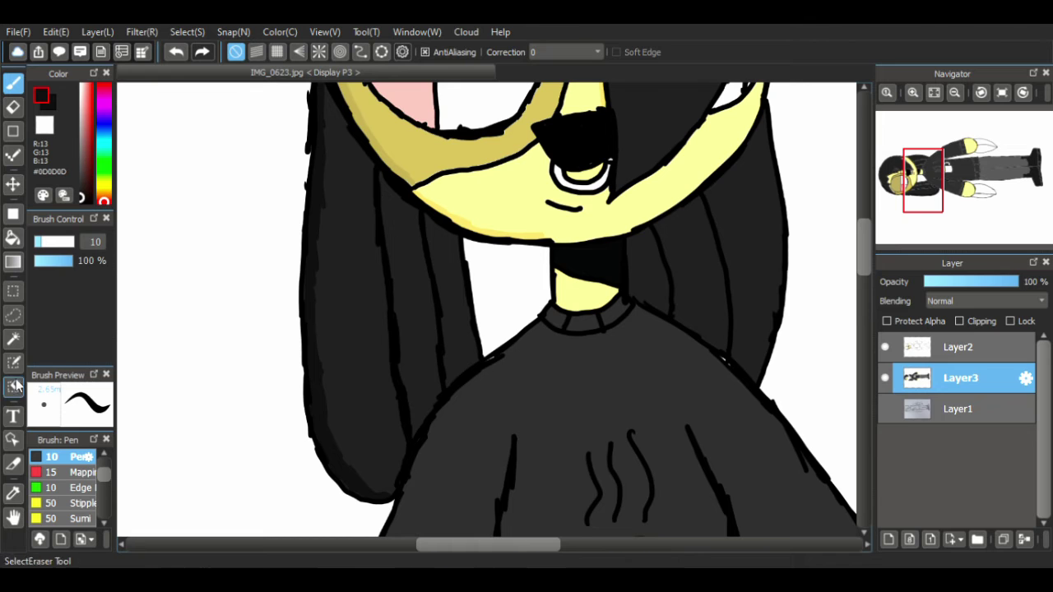
left_click(13, 338)
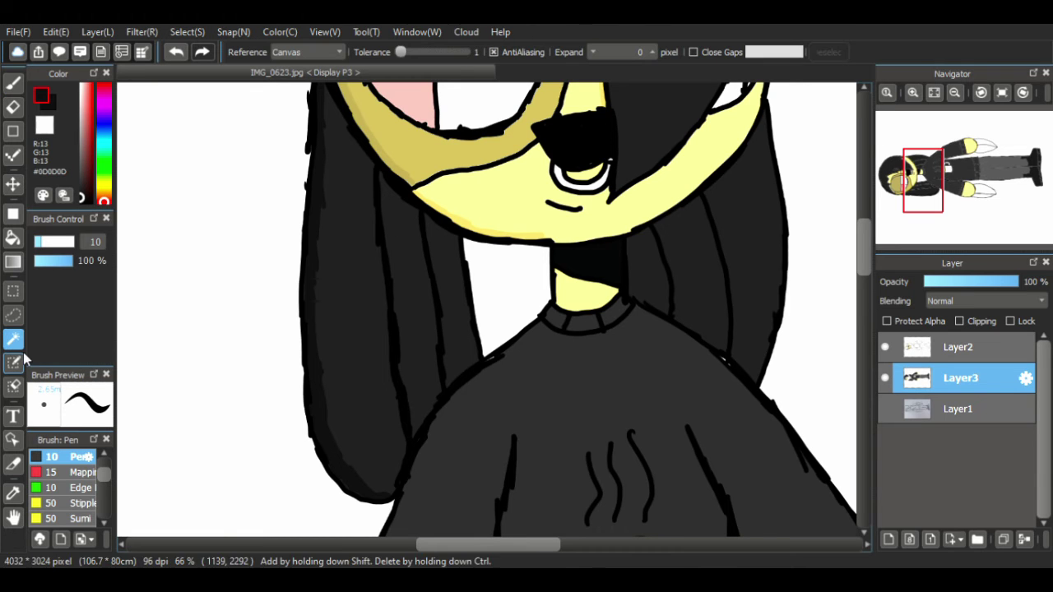
left_click(412, 285)
key("Delete")
left_click(457, 295)
key("Delete")
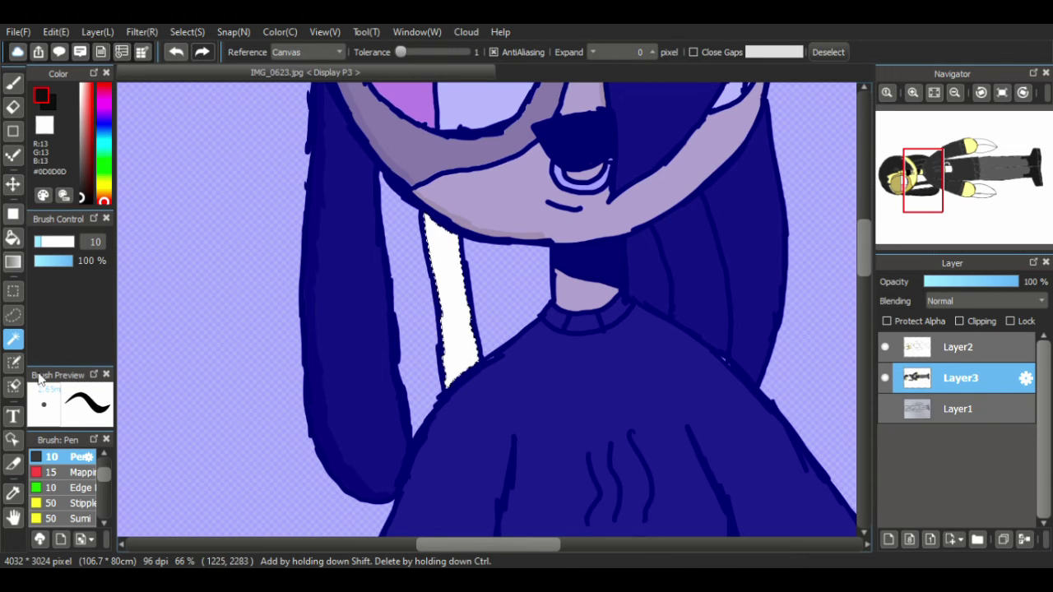
left_click(13, 291)
left_click(171, 292)
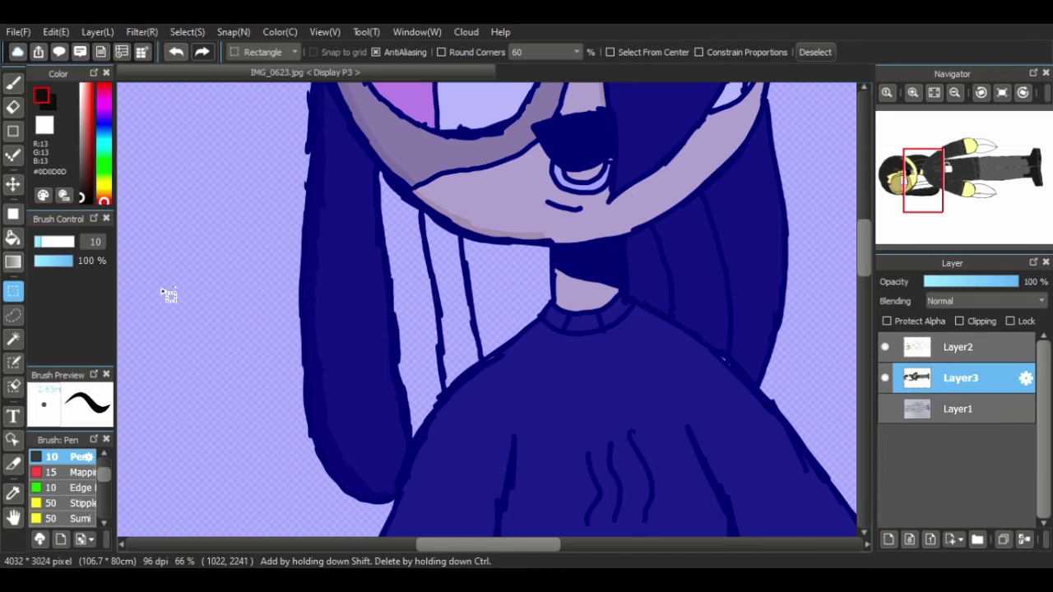
left_click(165, 294)
left_click(188, 272)
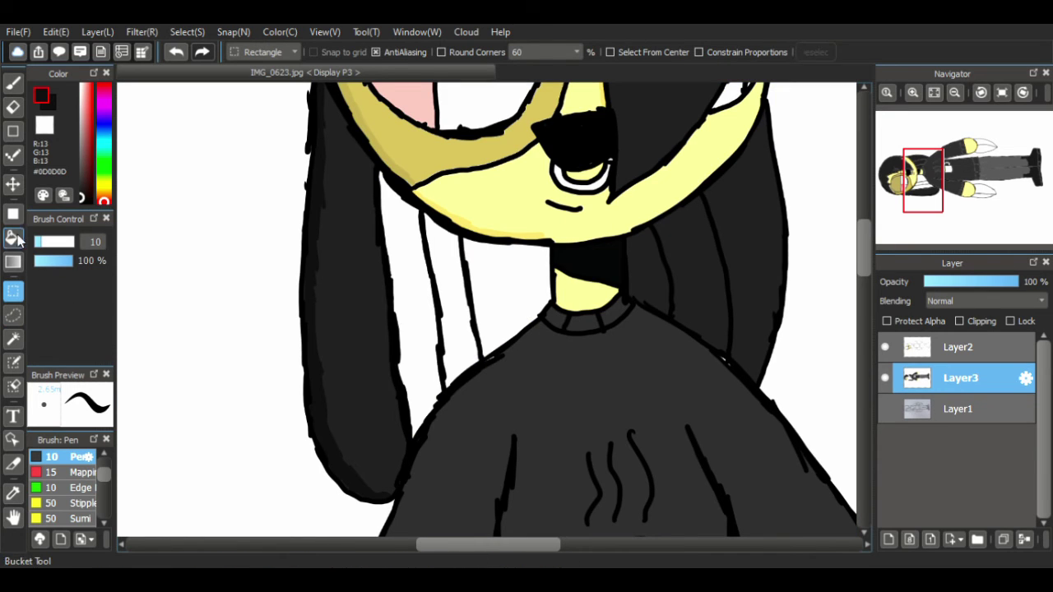
left_click(14, 238)
left_click(427, 266)
left_click(455, 278)
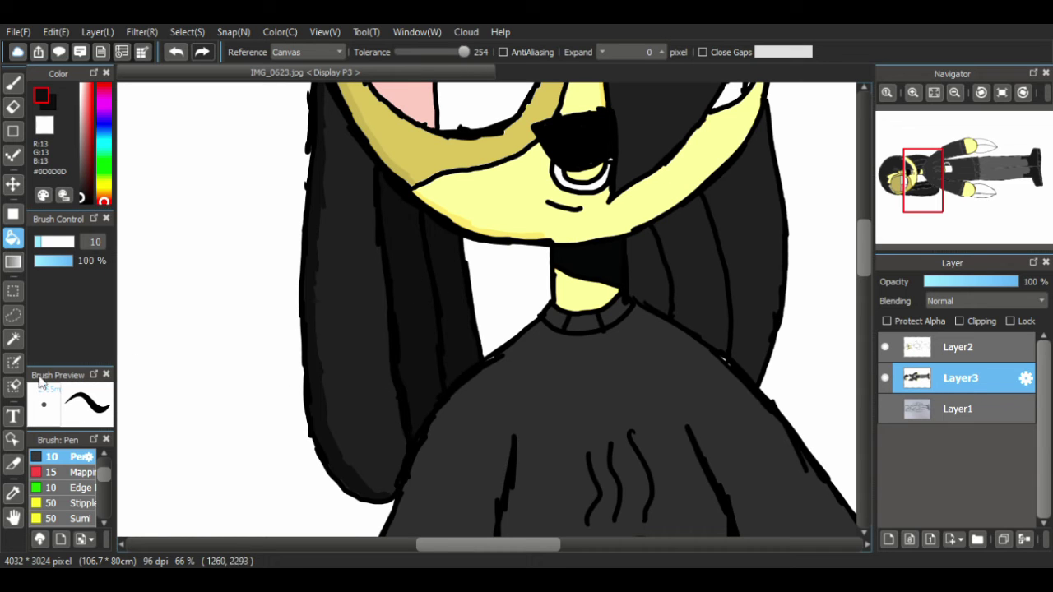
- Clear the fill of the two inner hair strands right of the neck and refill them with #0D0D0D
left_click(13, 338)
left_click(672, 285)
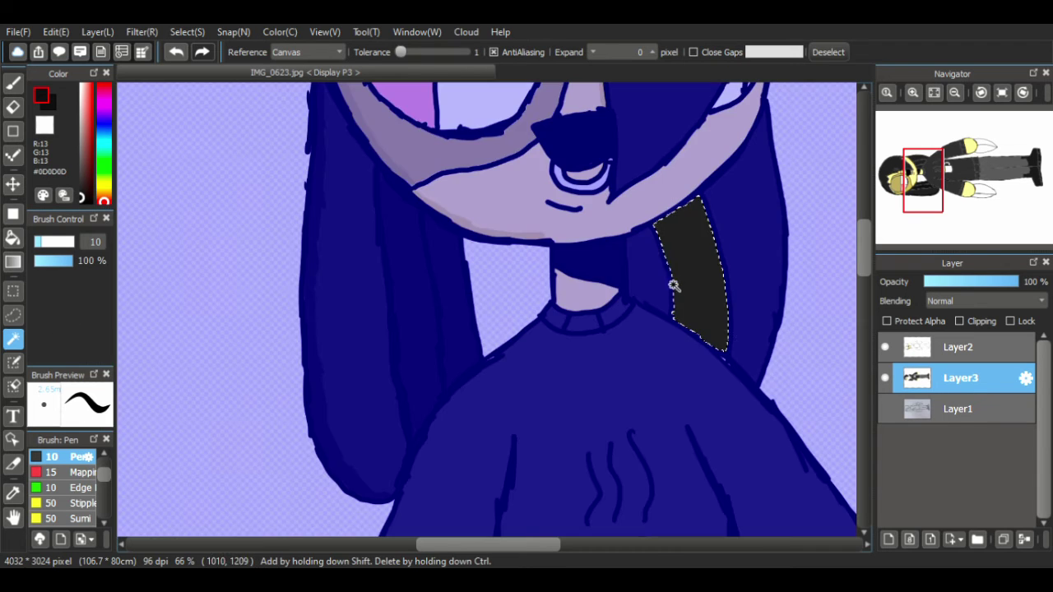
key("Delete")
left_click(653, 281)
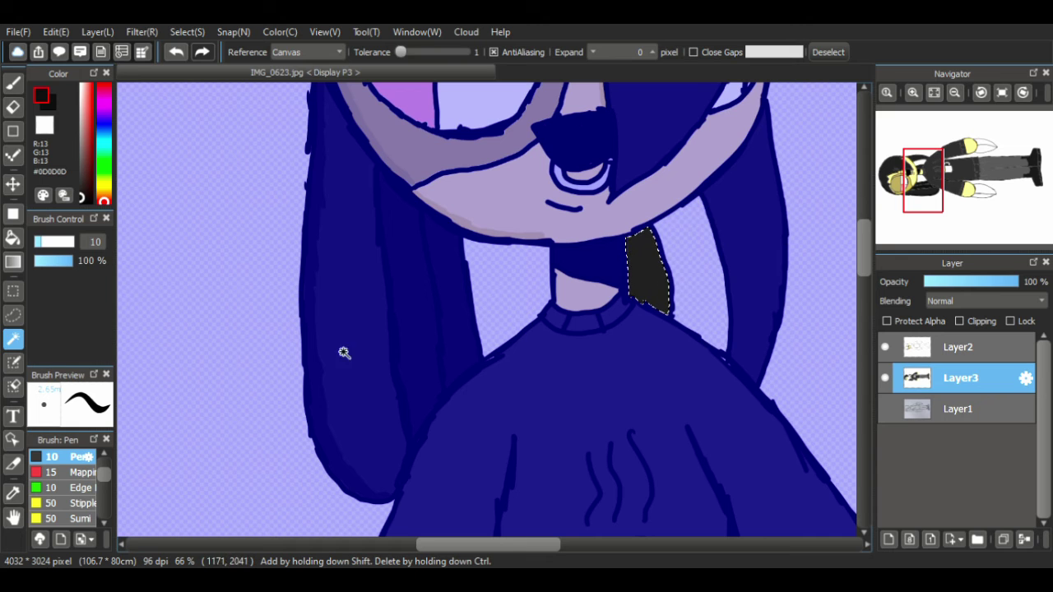
key("Delete")
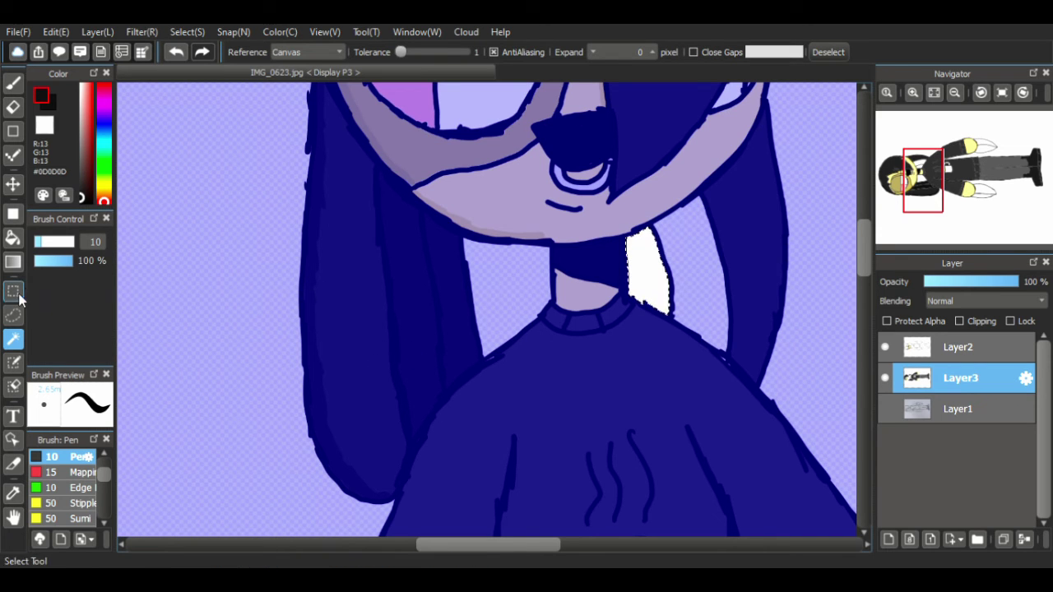
left_click(15, 291)
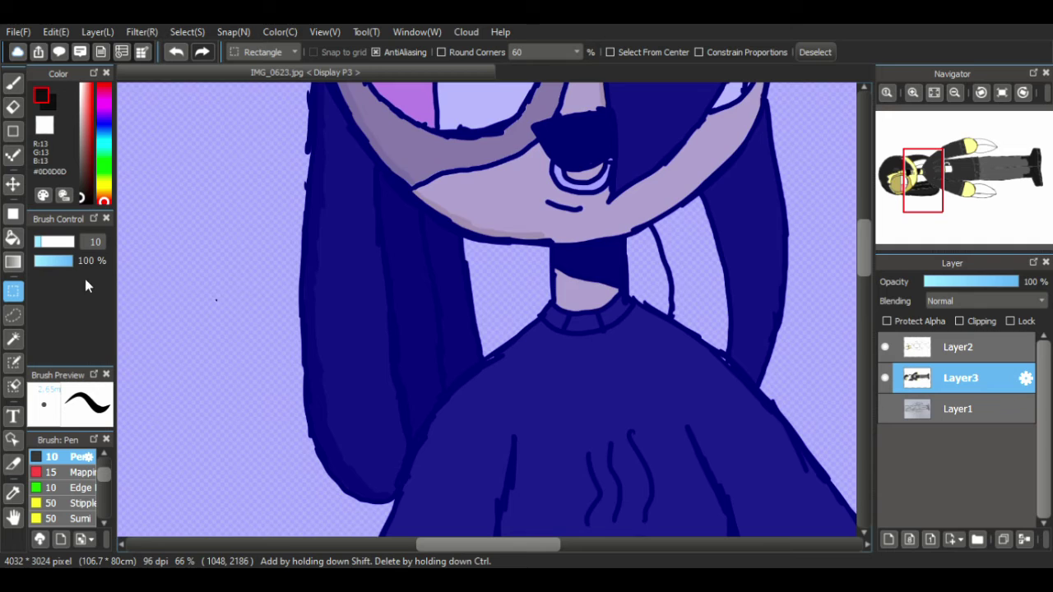
left_click(208, 297)
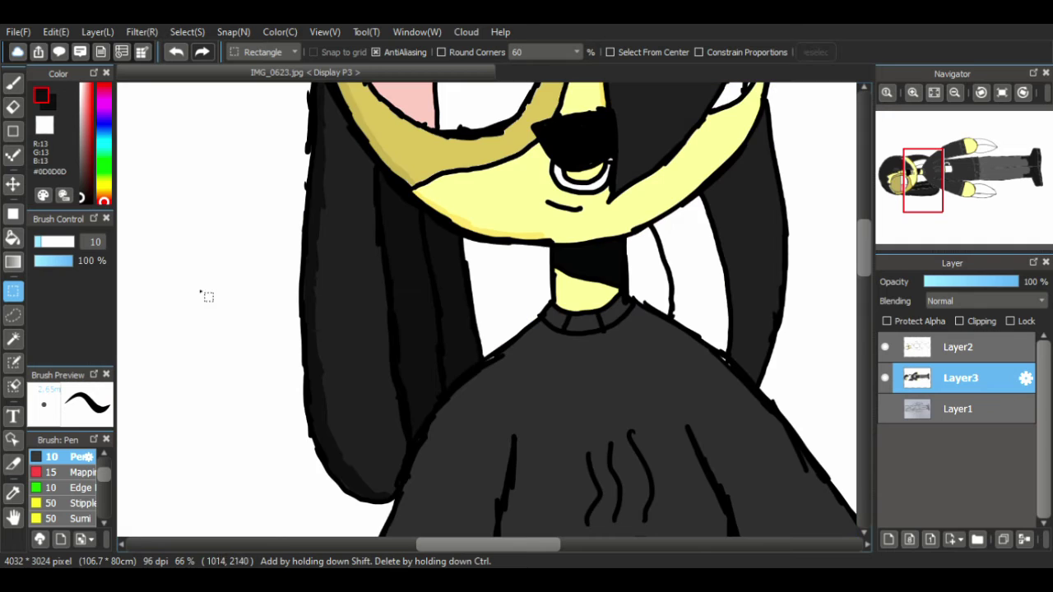
left_click(13, 238)
left_click(650, 270)
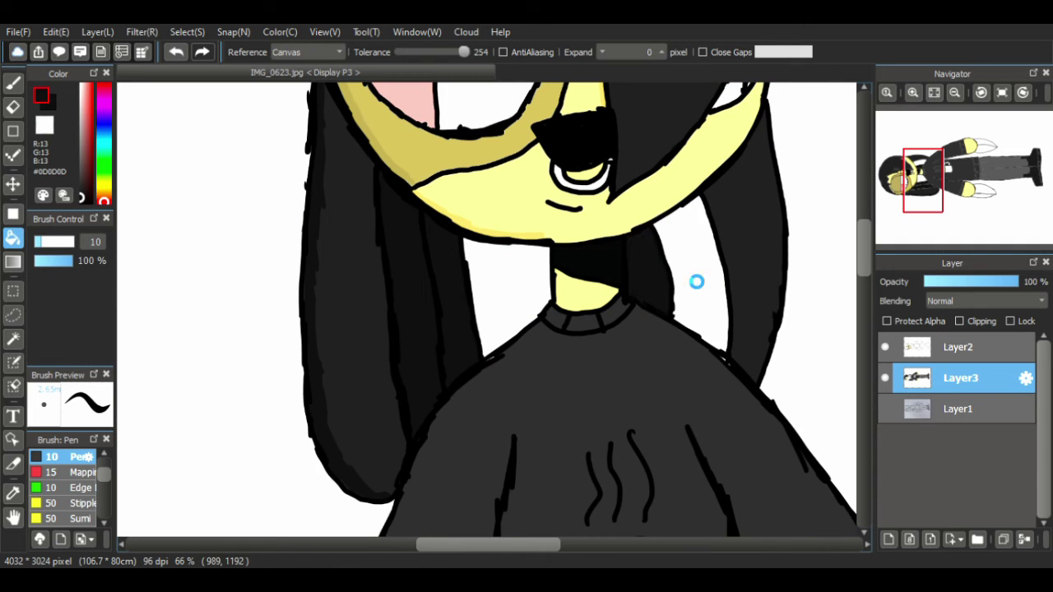
left_click(696, 282)
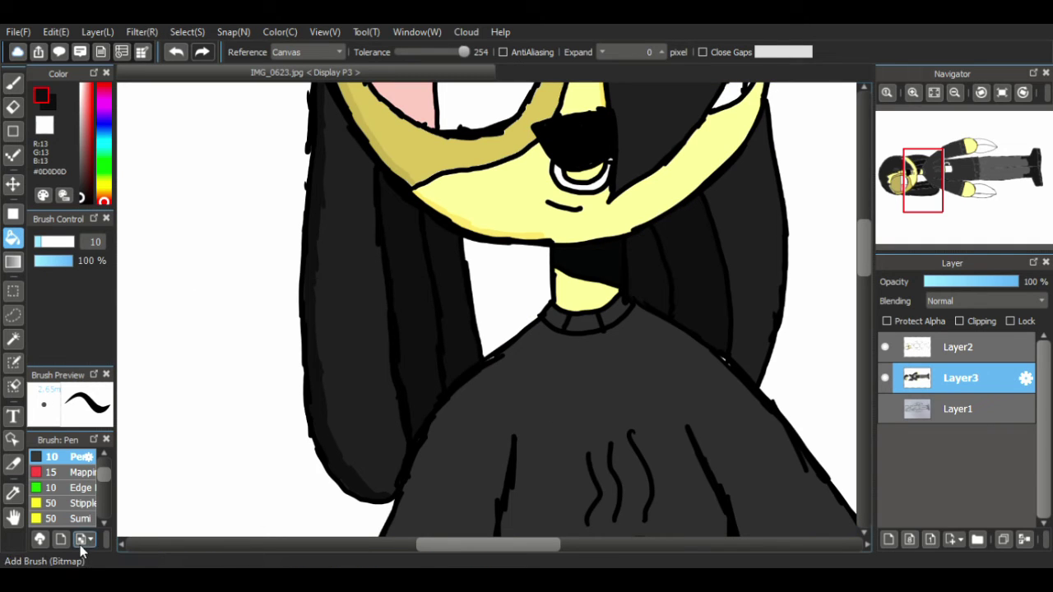
left_click(13, 517)
left_click_drag(392, 474, 289, 463)
left_click_drag(367, 221, 365, 221)
right_click(357, 218)
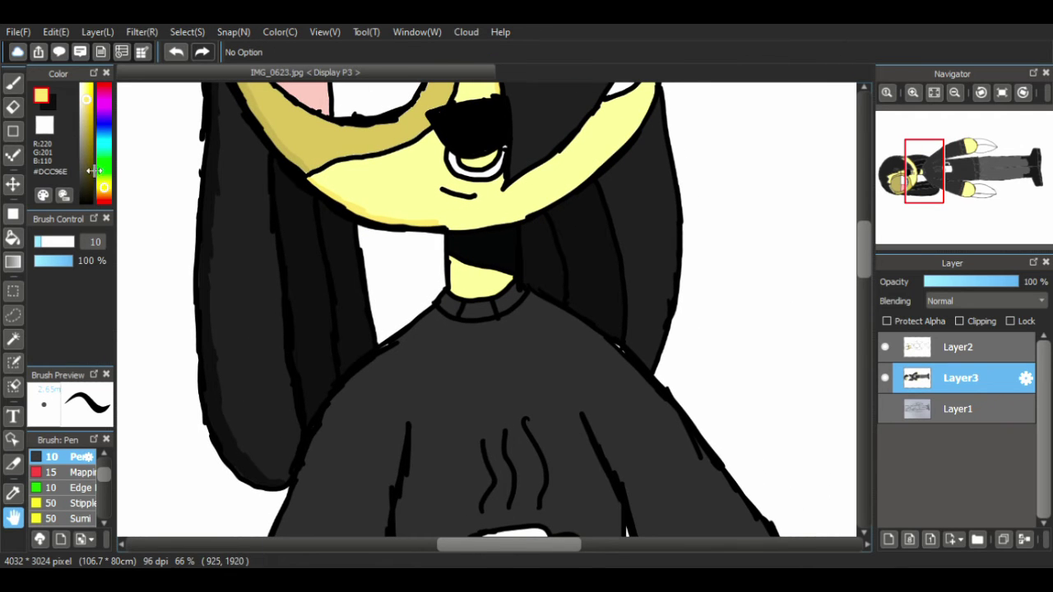
left_click(13, 82)
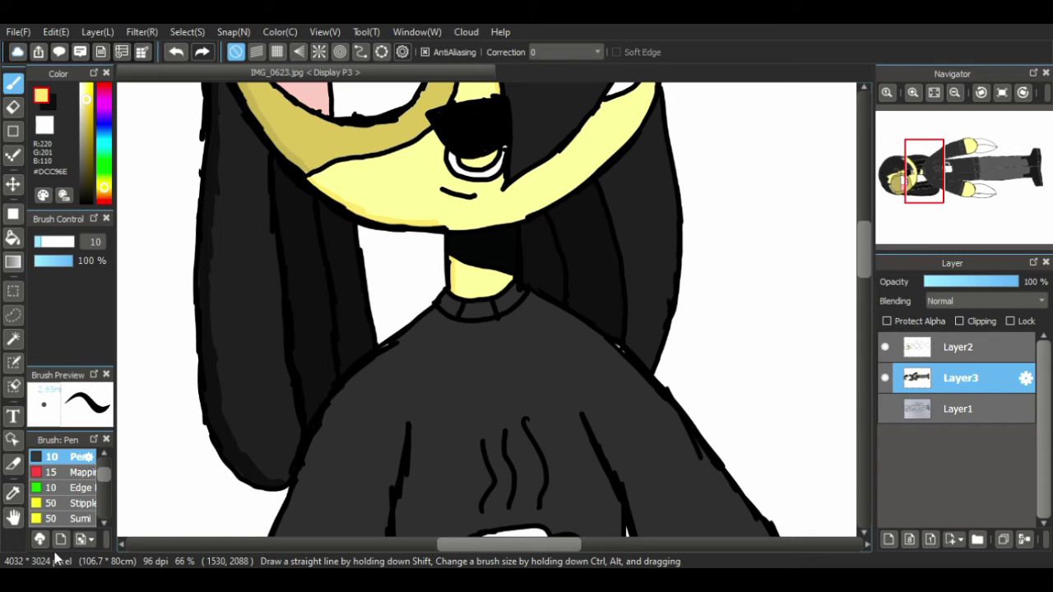
- Shade the outer edge of the sweater's left shoulder and sleeve with #1E1E1E on Layer3, down to the cuff
left_click(14, 516)
left_click_drag(321, 315, 392, 313)
left_click(456, 294, "alt")
left_click(81, 192)
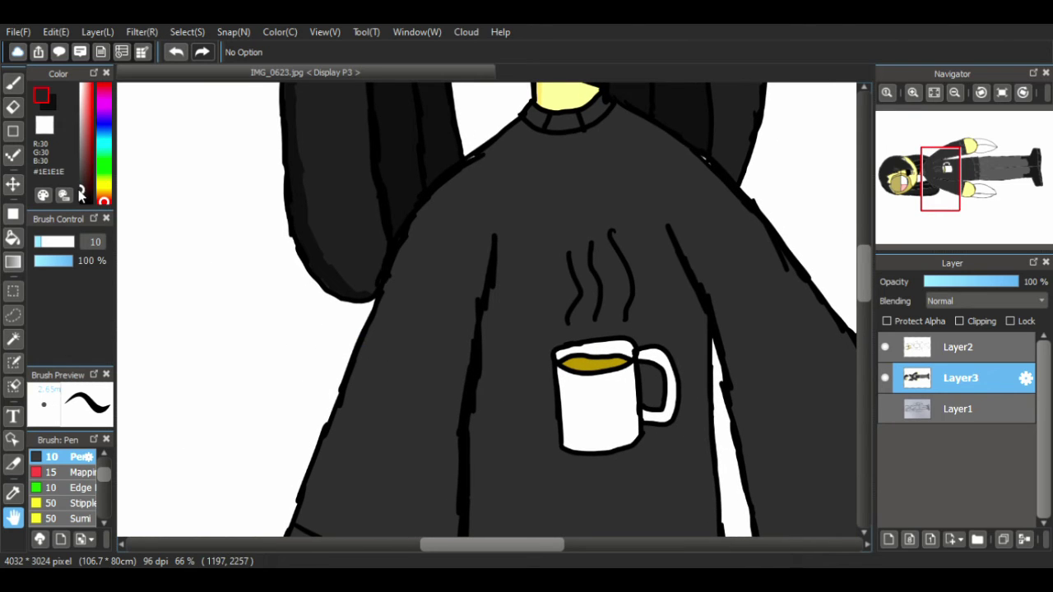
left_click(13, 83)
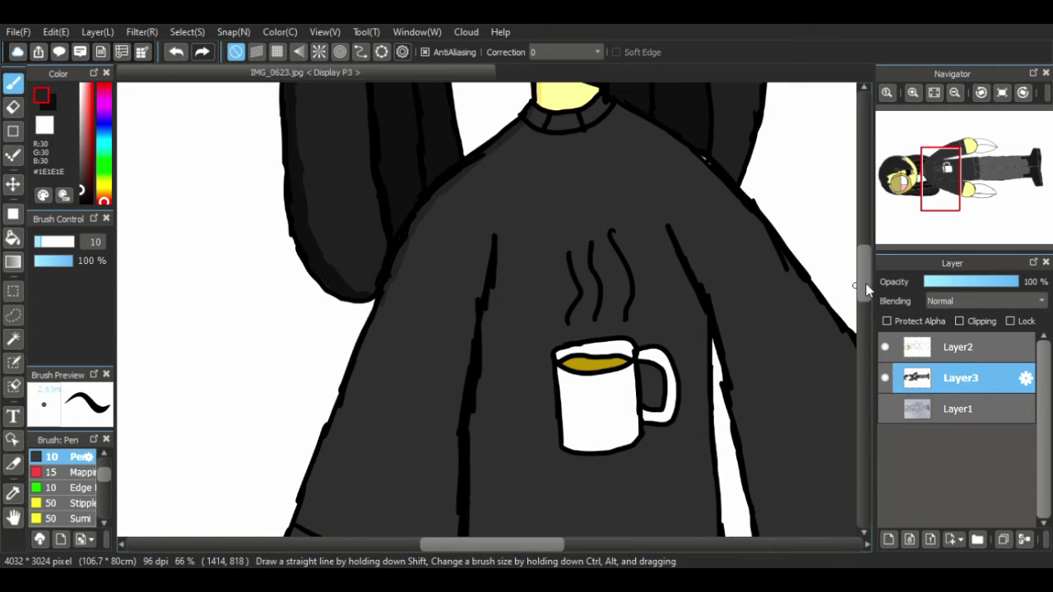
left_click_drag(864, 283, 864, 293)
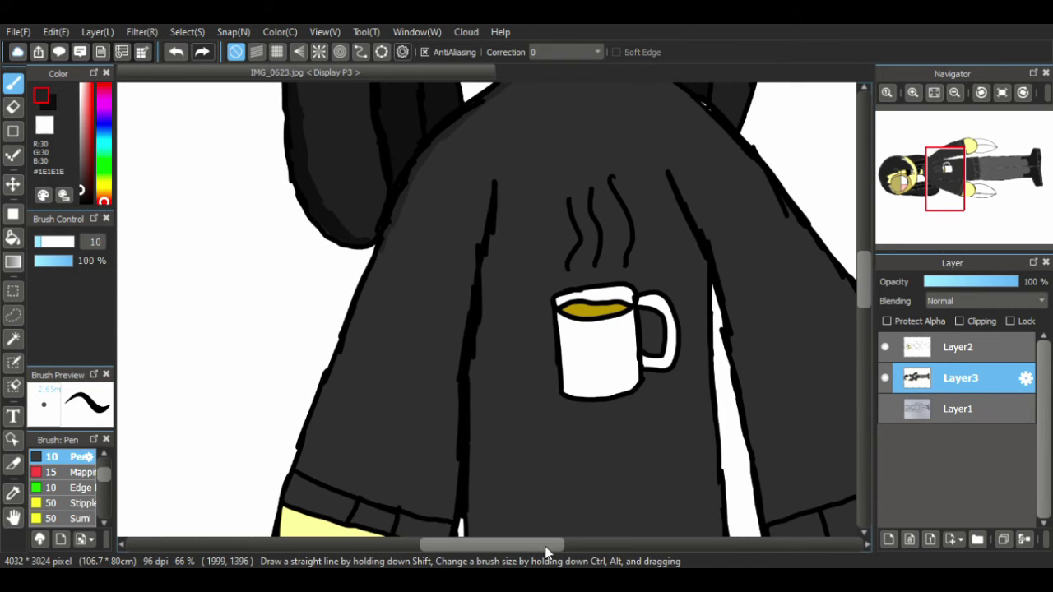
mouse_move(544, 546)
left_mouse_down()
mouse_move(556, 547)
mouse_move(542, 547)
left_mouse_up()
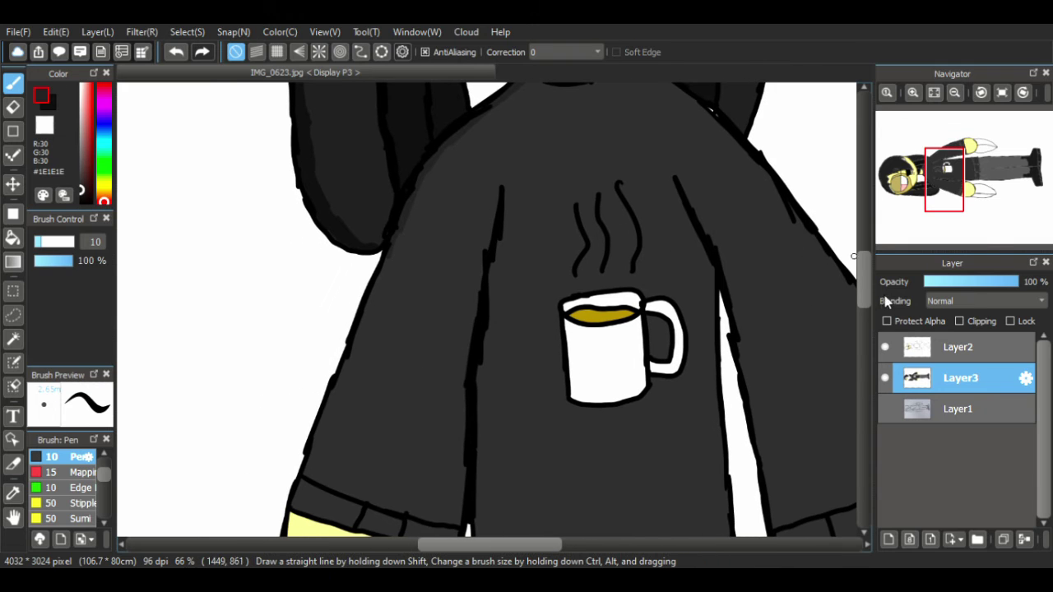
scroll(870, 283, "down", 2)
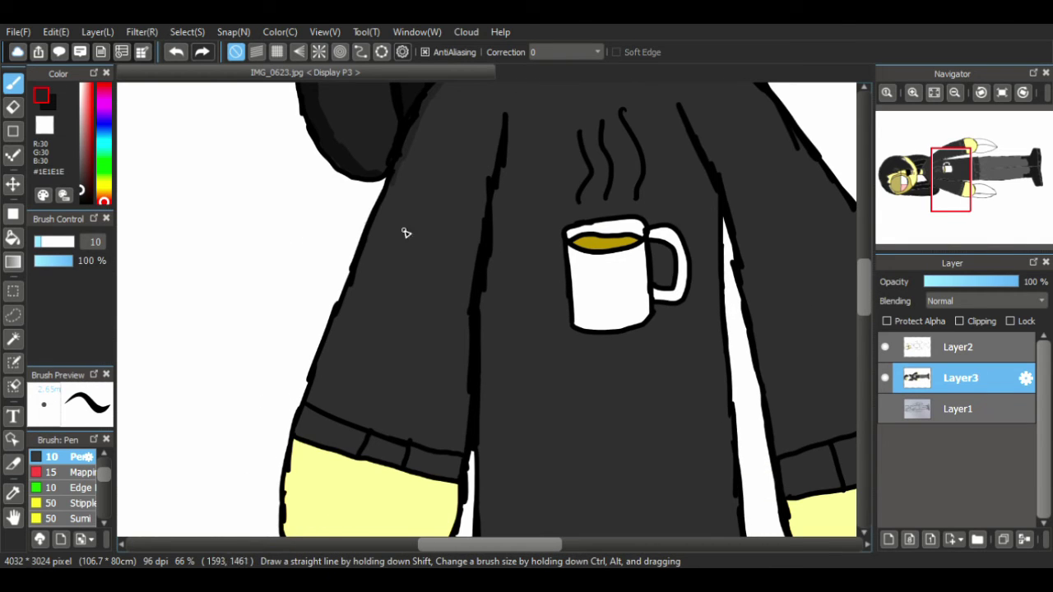
left_click_drag(398, 170, 372, 246)
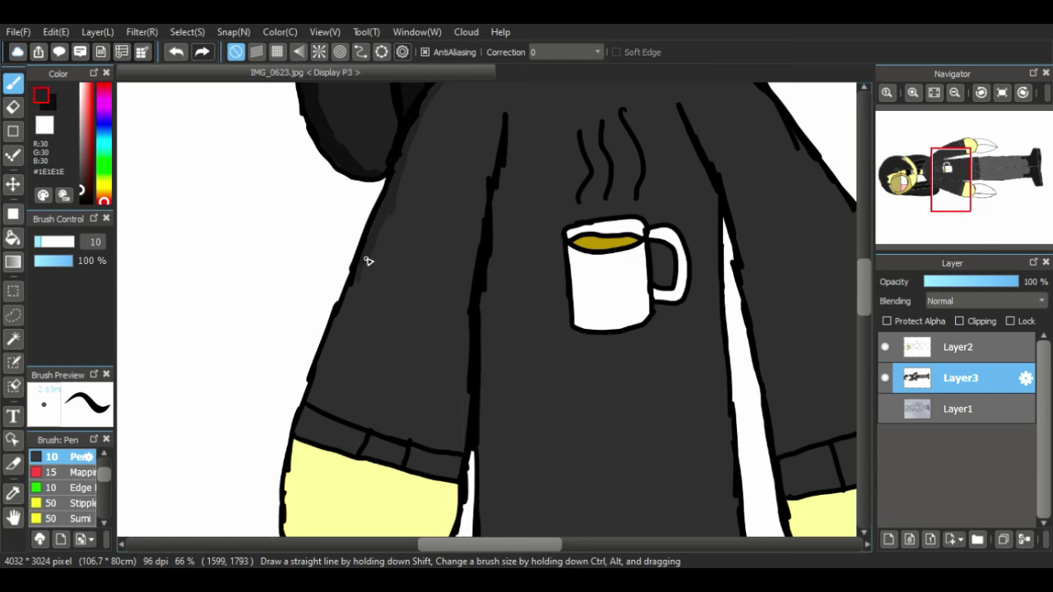
left_click_drag(366, 261, 320, 376)
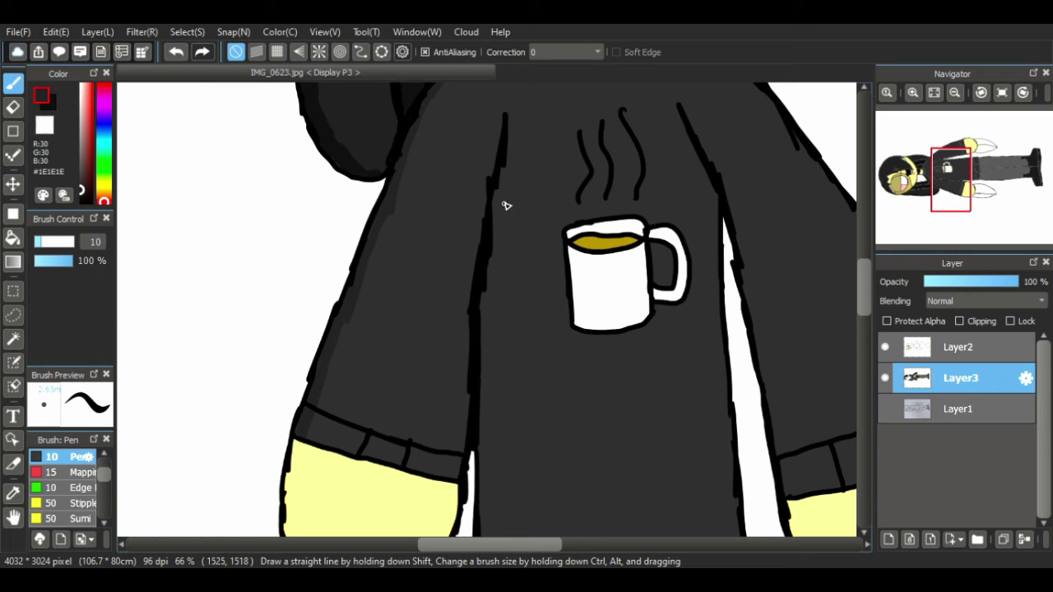
- Shade the left edge of the sweater's body with #1E1E1E from the armpit fold down to the hem band
left_click_drag(510, 177, 509, 125)
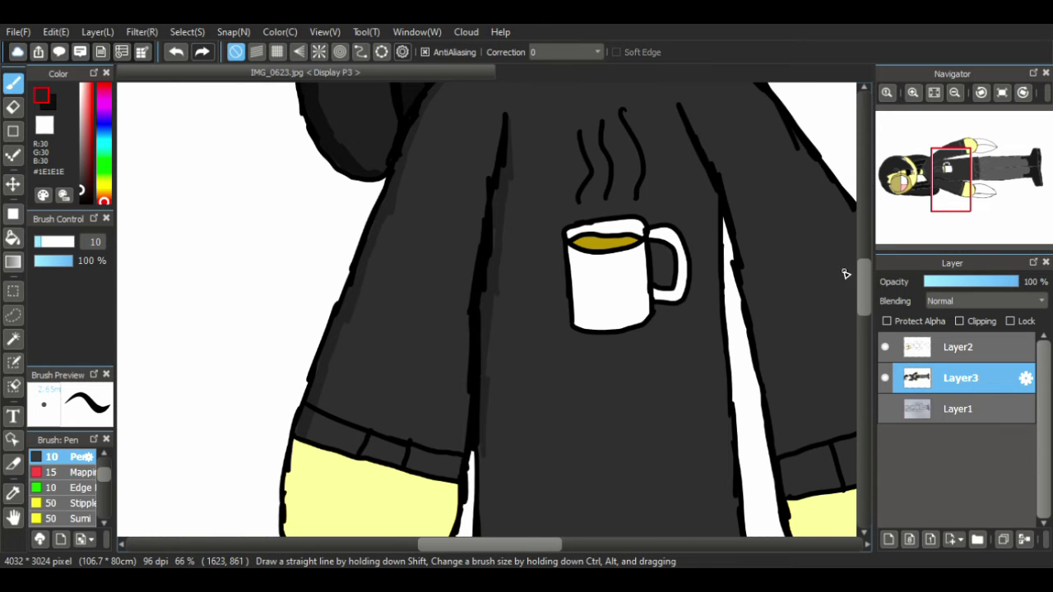
left_click_drag(863, 283, 867, 325)
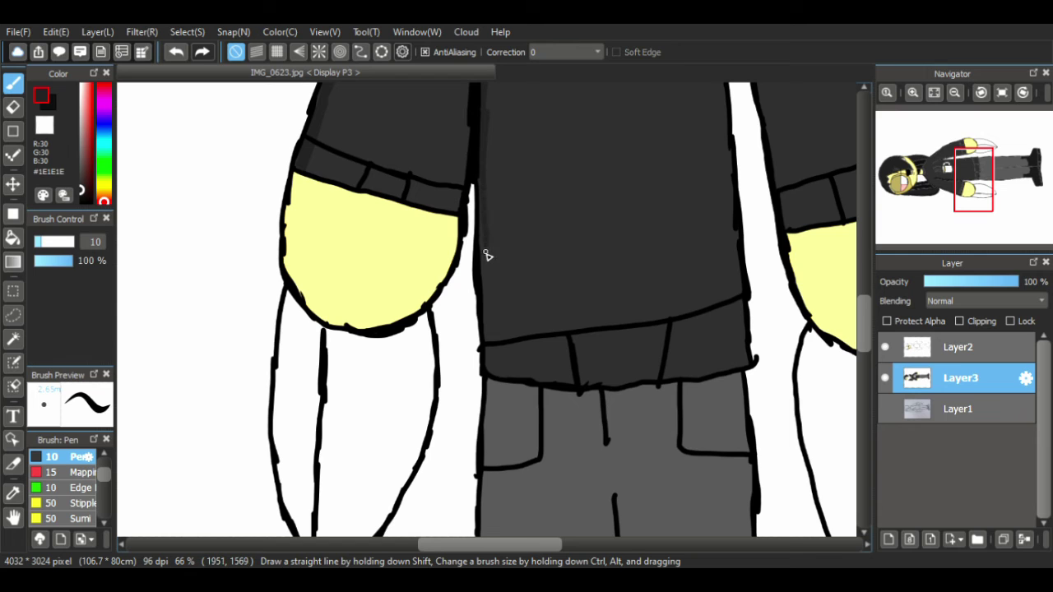
left_click_drag(486, 267, 491, 320)
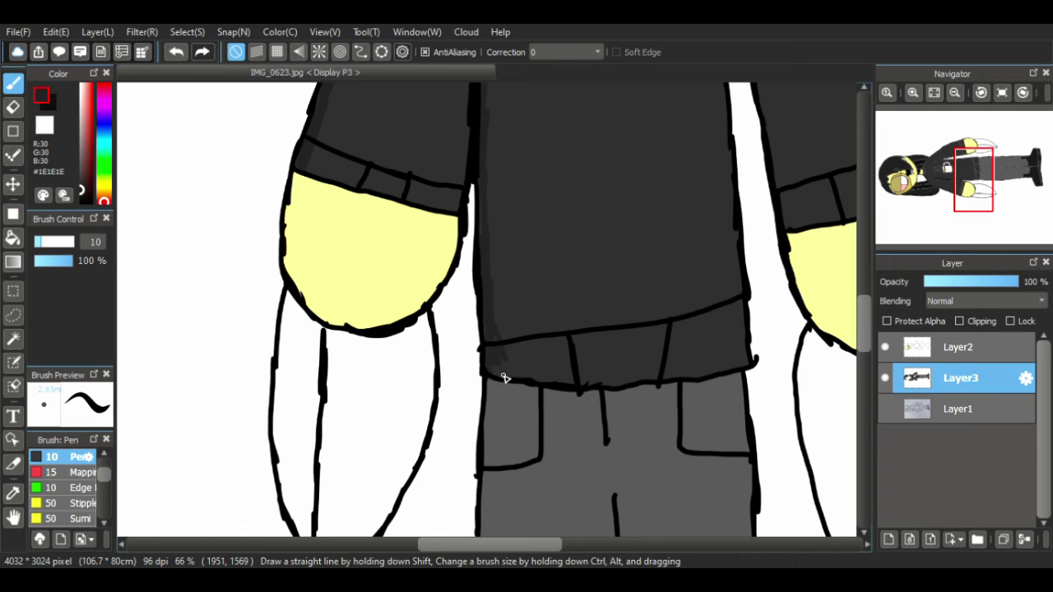
- Retouch the outline at the left end of the hem band in black on Layer2, then return to #1E1E1E on Layer3
left_click(909, 346)
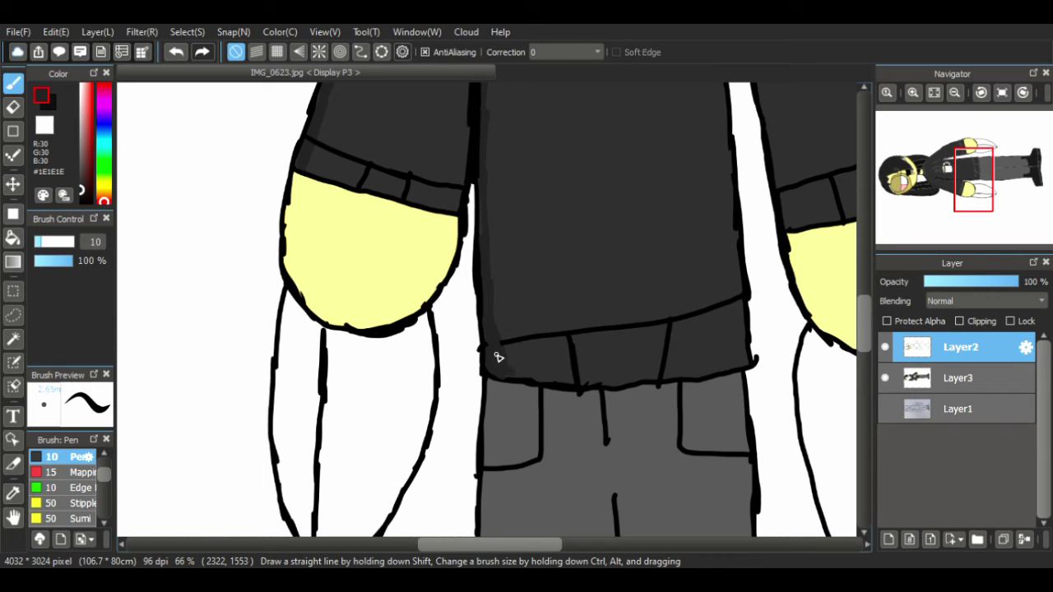
left_click(575, 369, "alt")
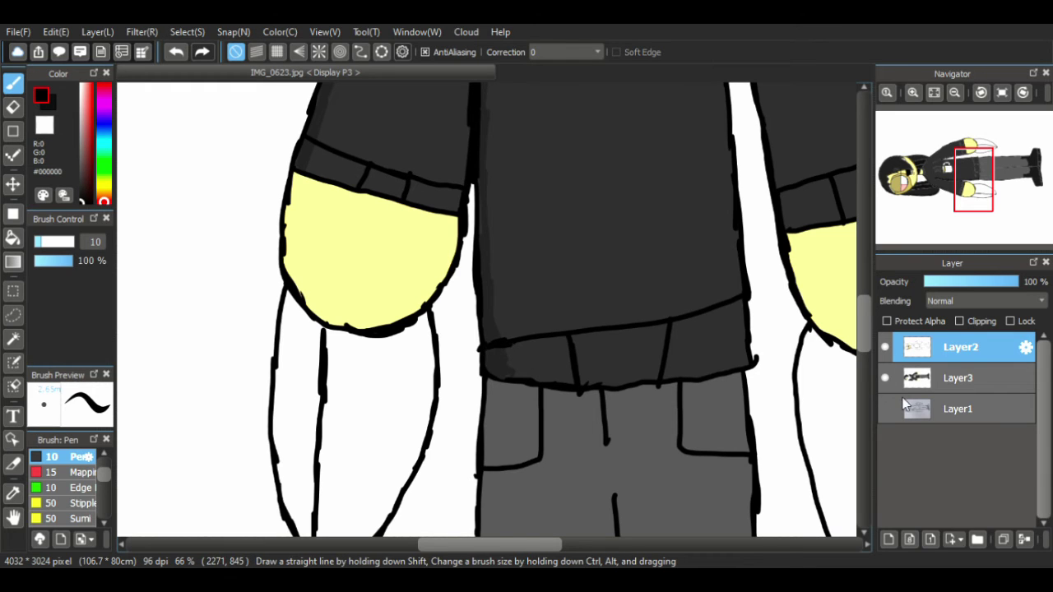
left_click(957, 378)
left_click(502, 370, "alt")
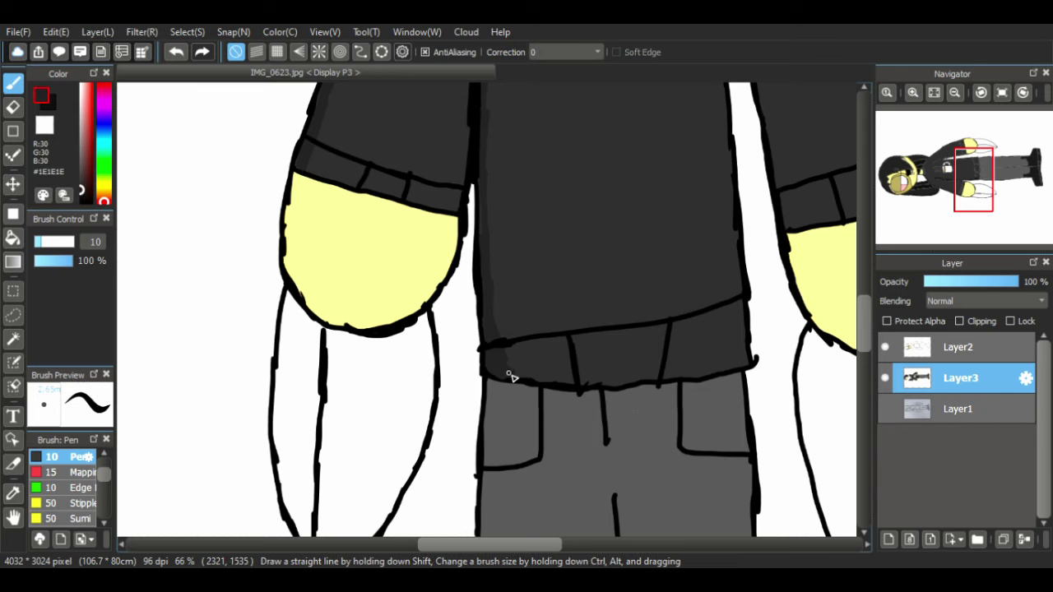
- Shade the inner edge of the sleeve right of the mug with #1E1E1E on Layer3, from the armpit to the cuff
left_click(13, 516)
mouse_move(498, 296)
left_mouse_down()
mouse_move(424, 422)
mouse_move(372, 369)
left_mouse_up()
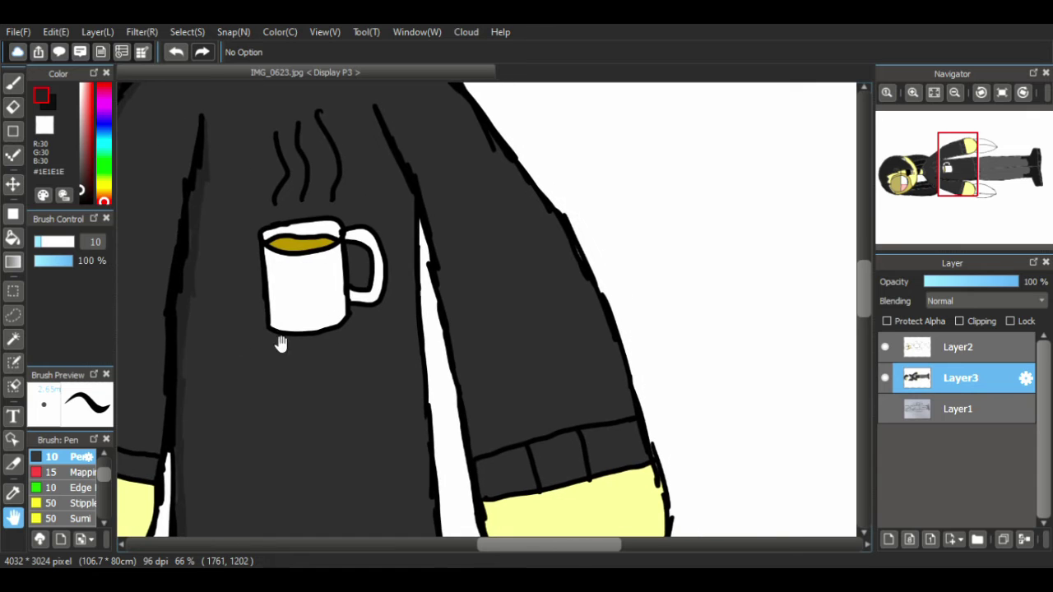
left_click(13, 83)
mouse_move(379, 112)
left_mouse_down()
mouse_move(413, 166)
mouse_move(462, 333)
mouse_move(463, 399)
left_mouse_up()
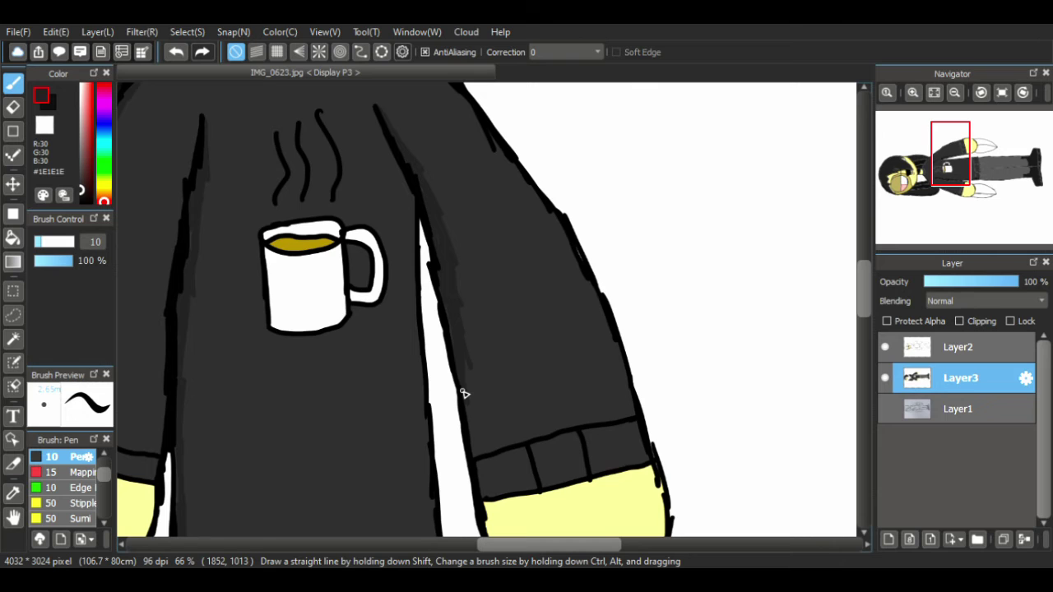
left_click_drag(867, 315, 867, 334)
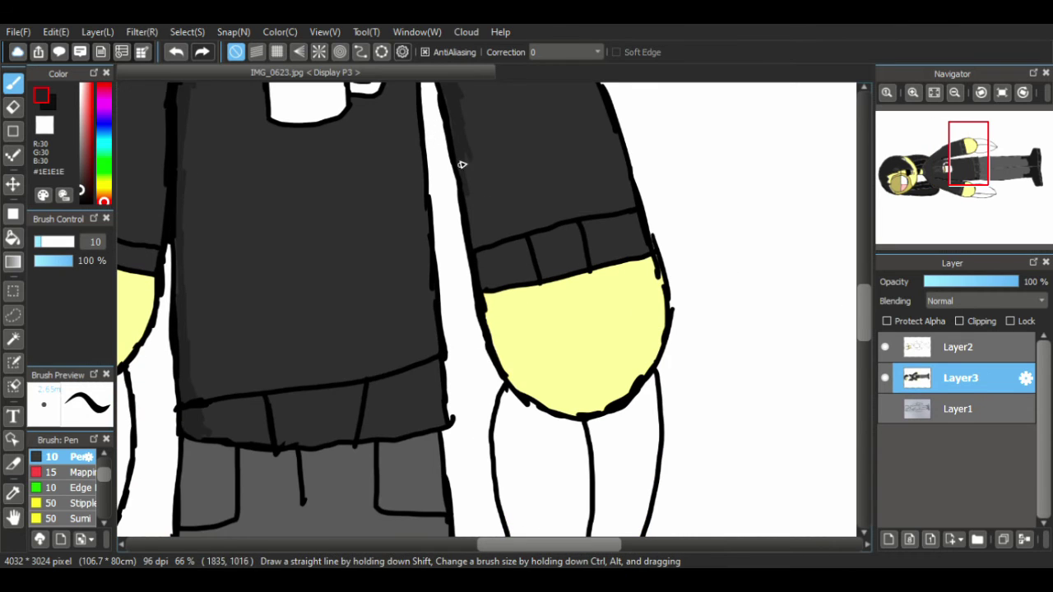
left_click_drag(462, 163, 482, 272)
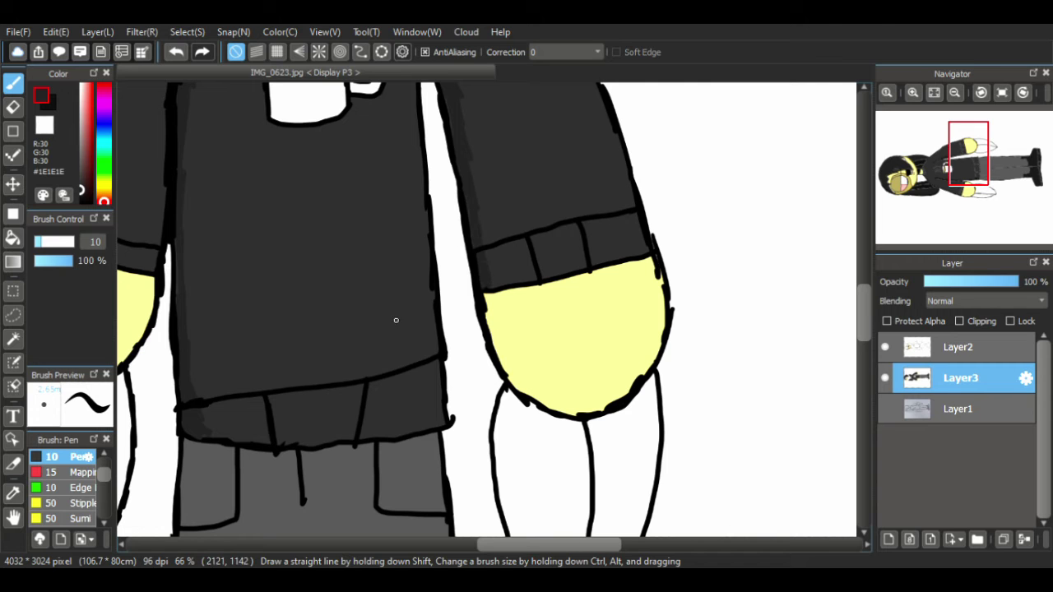
- Sample the darker yellow skin shading from the character's face, setting the brush colour to #DCC96E
left_click(14, 520)
left_click_drag(305, 251, 390, 231)
left_click_drag(410, 533, 365, 331)
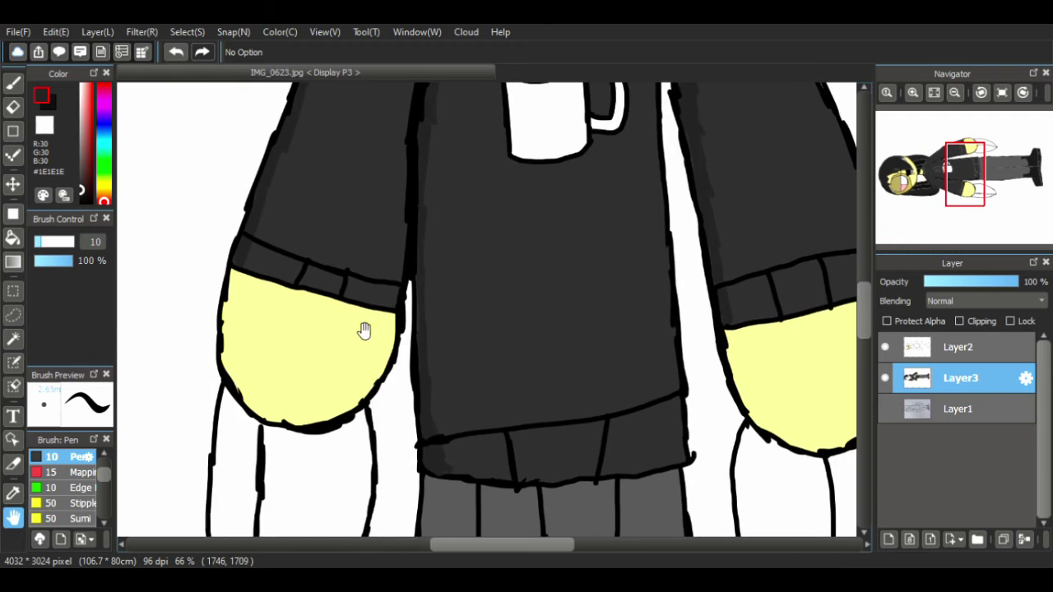
left_click_drag(242, 376, 308, 310)
left_click_drag(477, 147, 528, 358)
left_click_drag(432, 89, 435, 354)
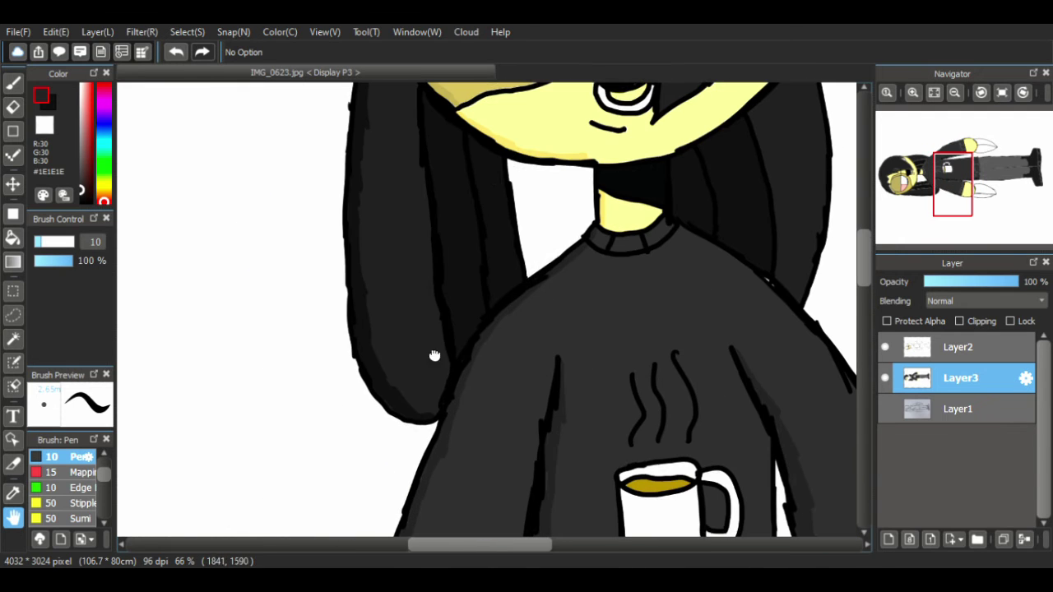
left_click_drag(505, 145, 509, 154)
right_click(510, 154)
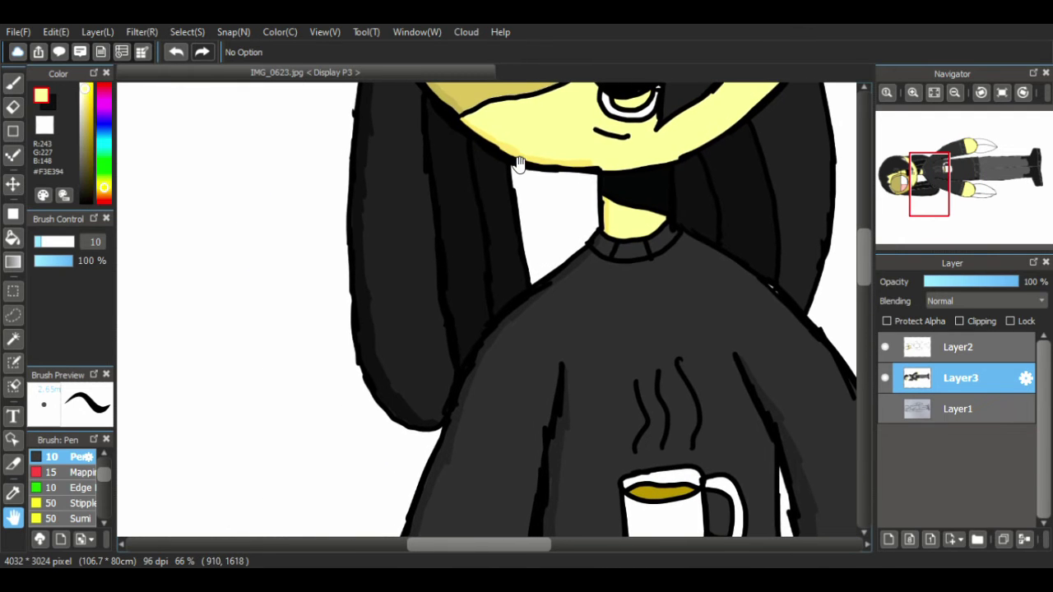
left_click_drag(455, 378, 418, 154)
left_click_drag(418, 336, 411, 82)
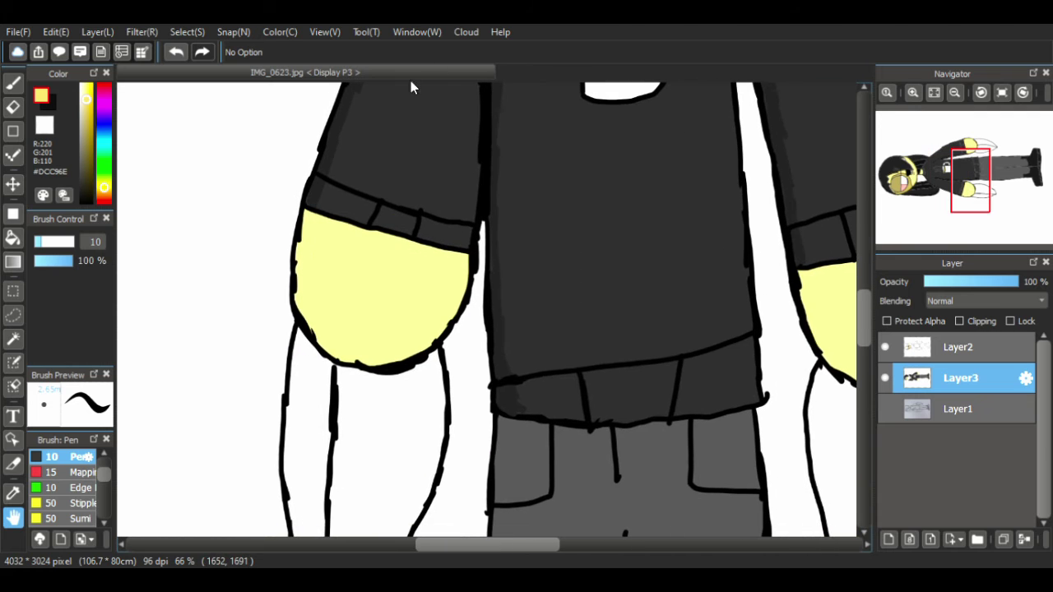
- Shade the left edges of both yellow forearm ends below the sweater cuffs with #DCC96E on Layer3
left_click(13, 83)
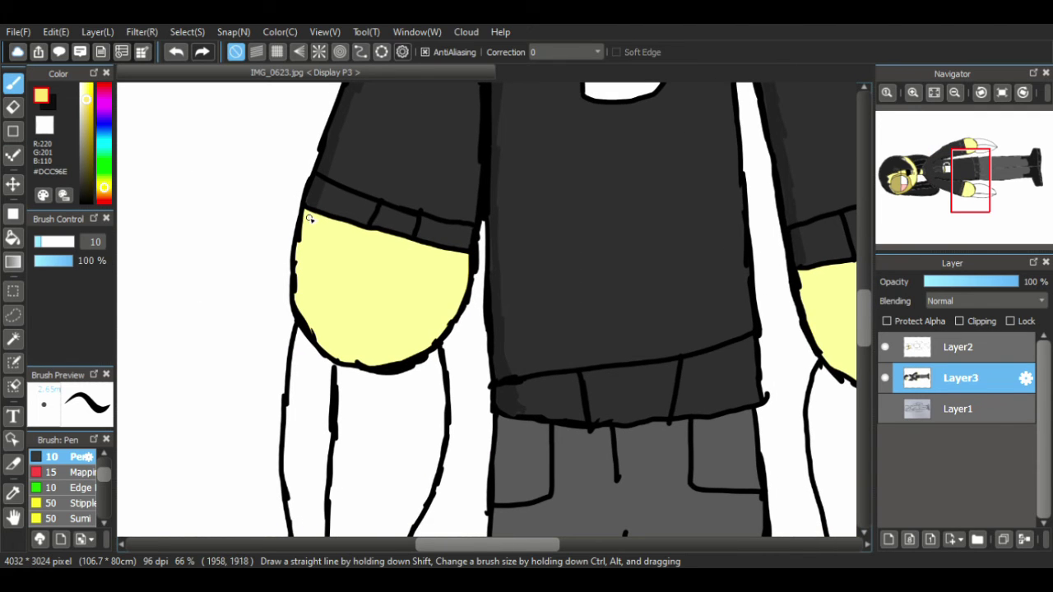
left_click_drag(305, 217, 306, 222)
mouse_move(301, 265)
left_mouse_down()
mouse_move(302, 317)
mouse_move(330, 348)
left_mouse_up()
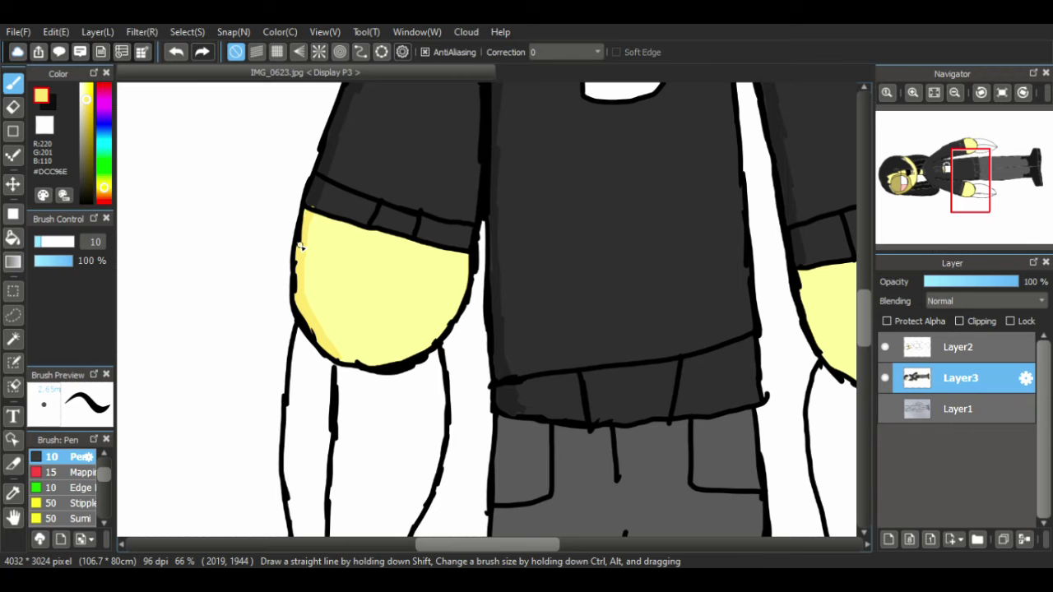
left_click_drag(515, 544, 551, 545)
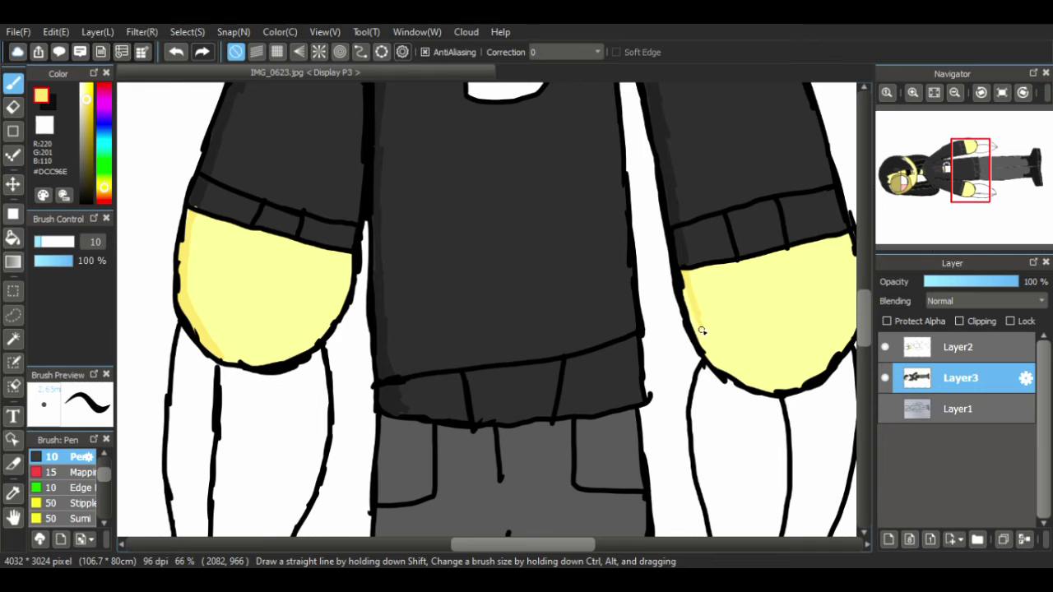
left_click_drag(686, 303, 738, 374)
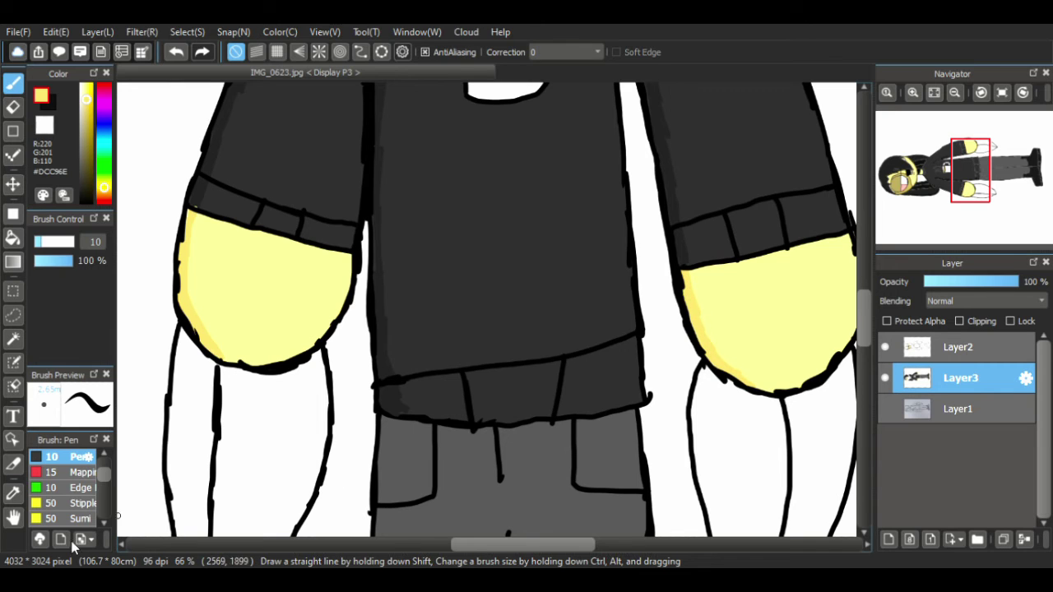
- Shade the left edges of both white claws with light grey #CFCFCF, from the forearm down to the tip
key("space")
left_click_drag(275, 470, 322, 292)
left_click(81, 94)
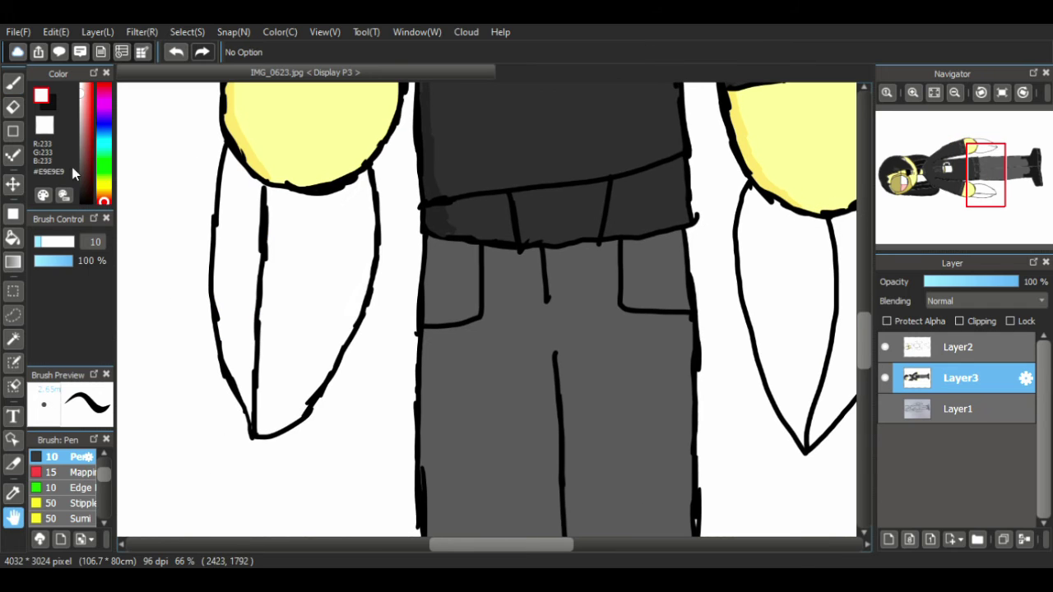
left_click(80, 101)
left_click(12, 83)
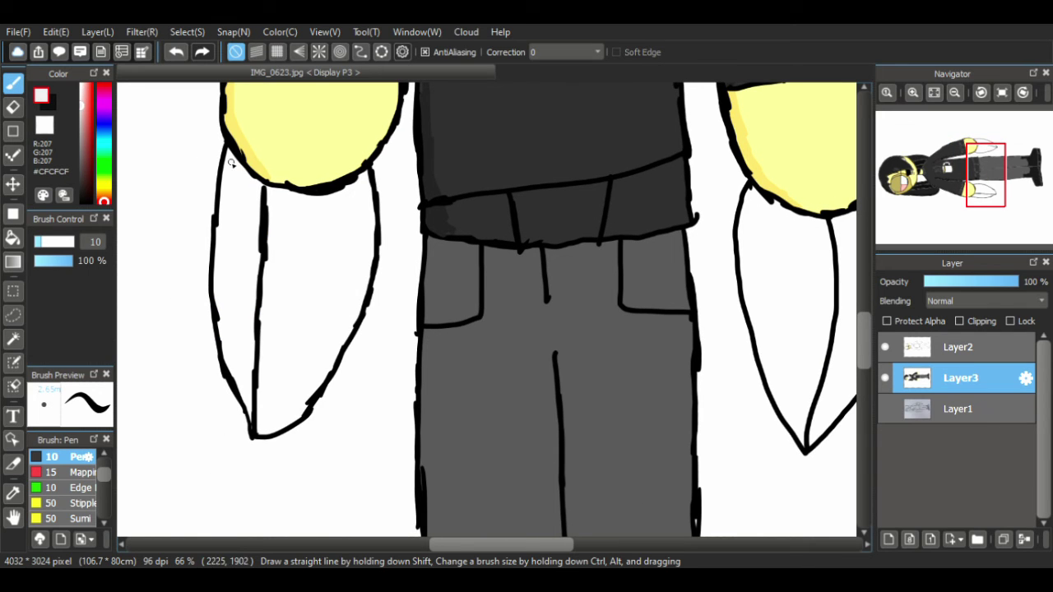
mouse_move(222, 197)
left_mouse_down()
mouse_move(226, 163)
mouse_move(221, 316)
mouse_move(219, 282)
left_mouse_up()
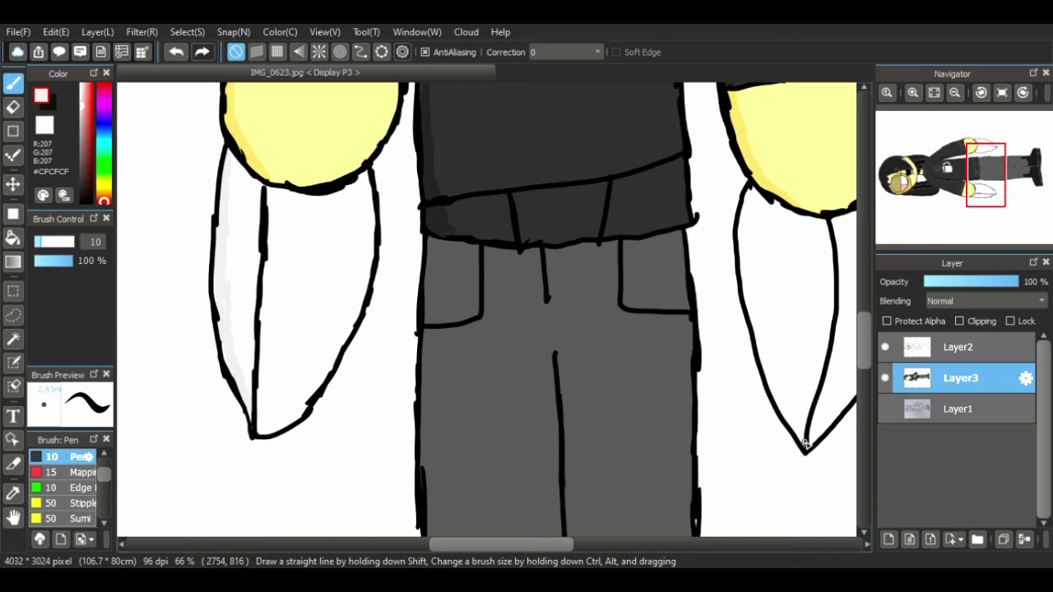
left_click_drag(803, 446, 789, 422)
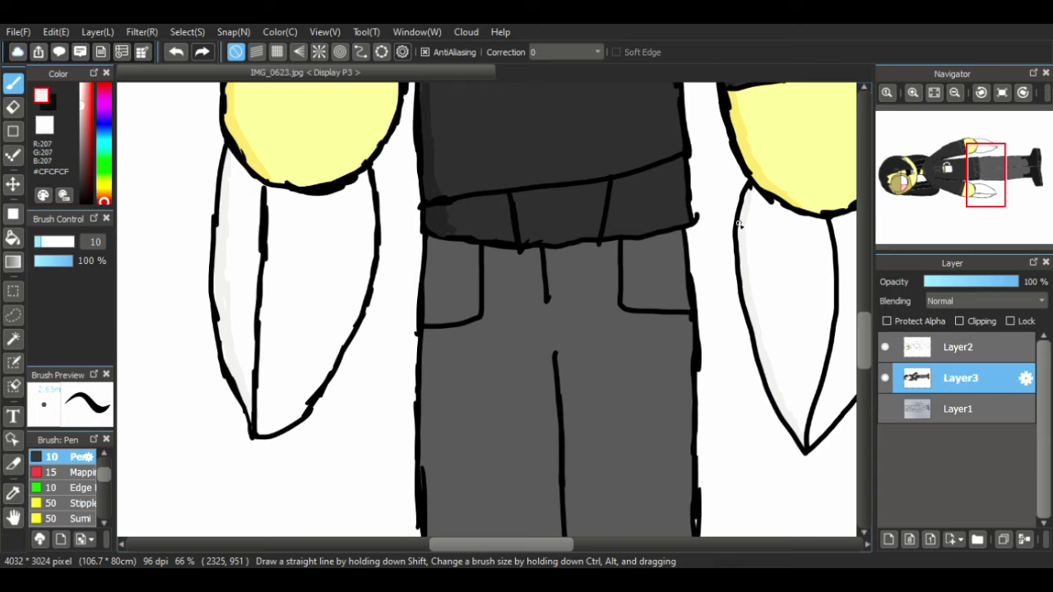
- Shade the upper left edge of the grey trousers with #3D3D3D, from the waist past the pocket down the leg
left_click(13, 516)
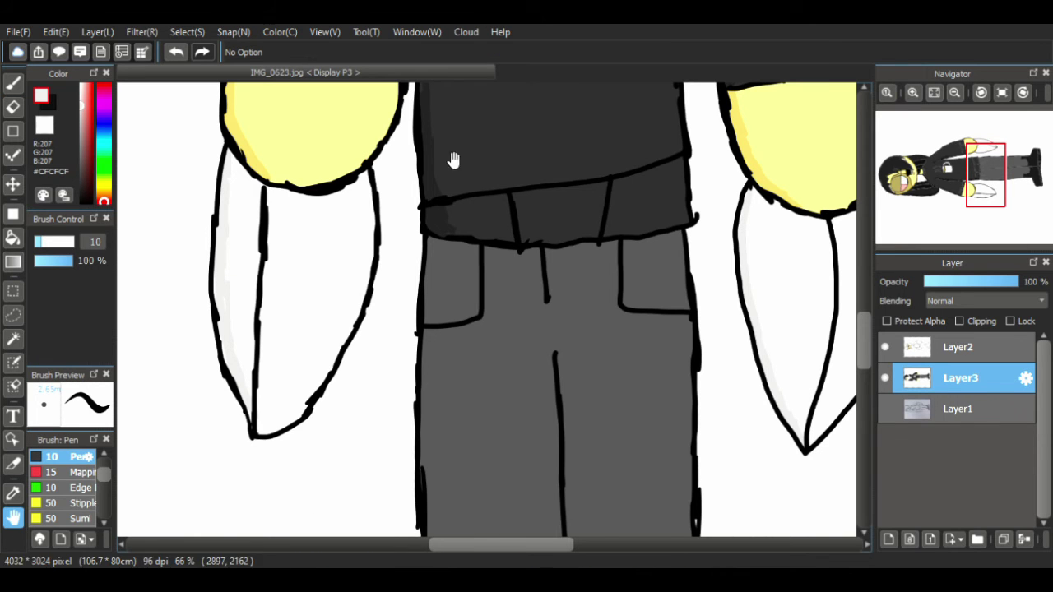
left_click_drag(506, 208, 359, 416)
left_click_drag(486, 402, 430, 256)
left_click_drag(491, 317, 416, 271)
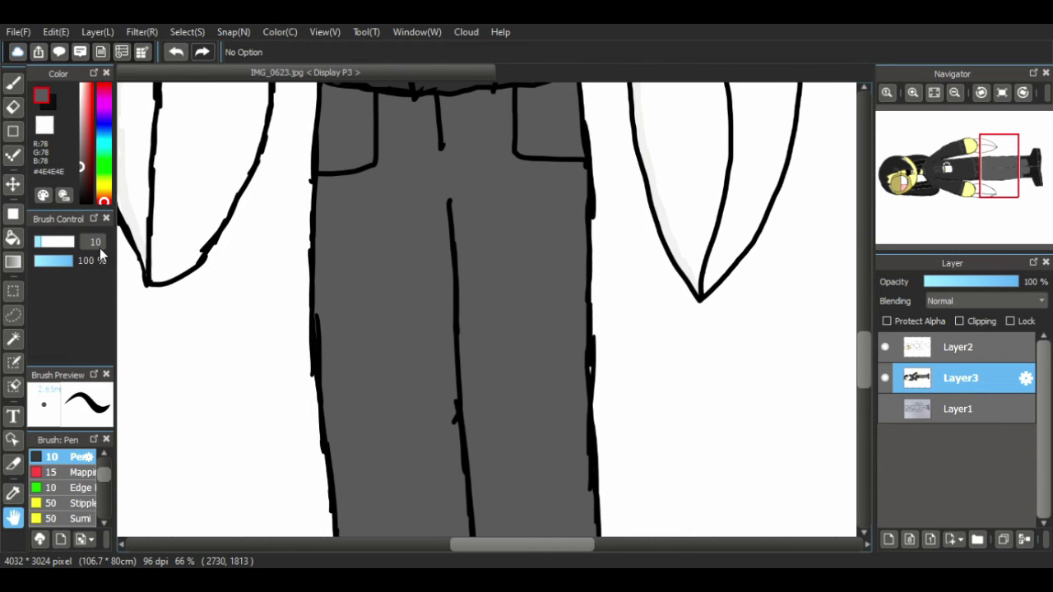
left_click(82, 174)
left_click(11, 85)
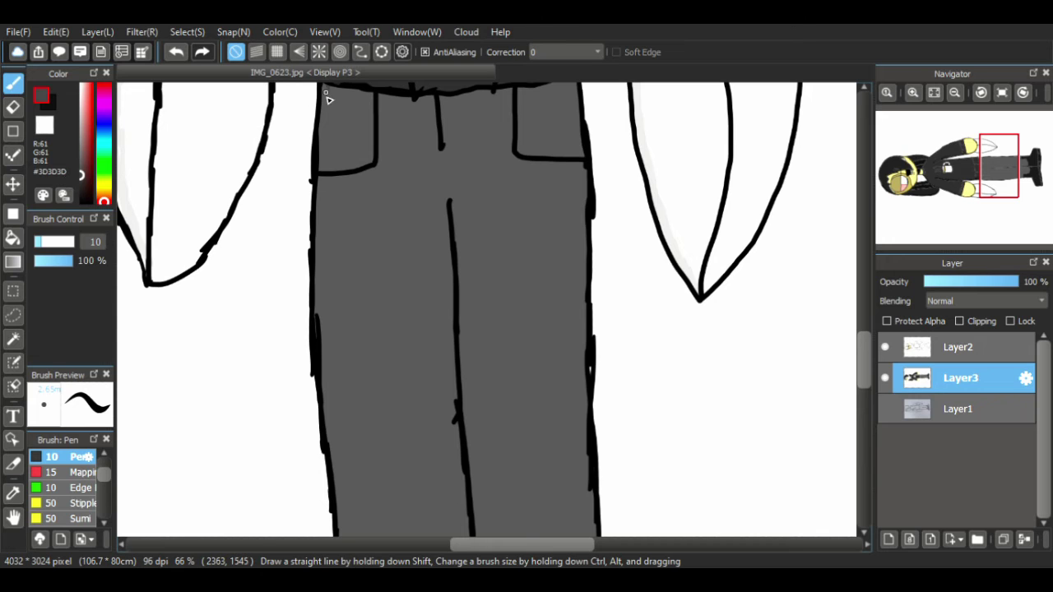
mouse_move(325, 93)
left_mouse_down()
mouse_move(314, 224)
mouse_move(322, 208)
mouse_move(324, 292)
mouse_move(318, 209)
mouse_move(315, 263)
mouse_move(328, 444)
left_mouse_up()
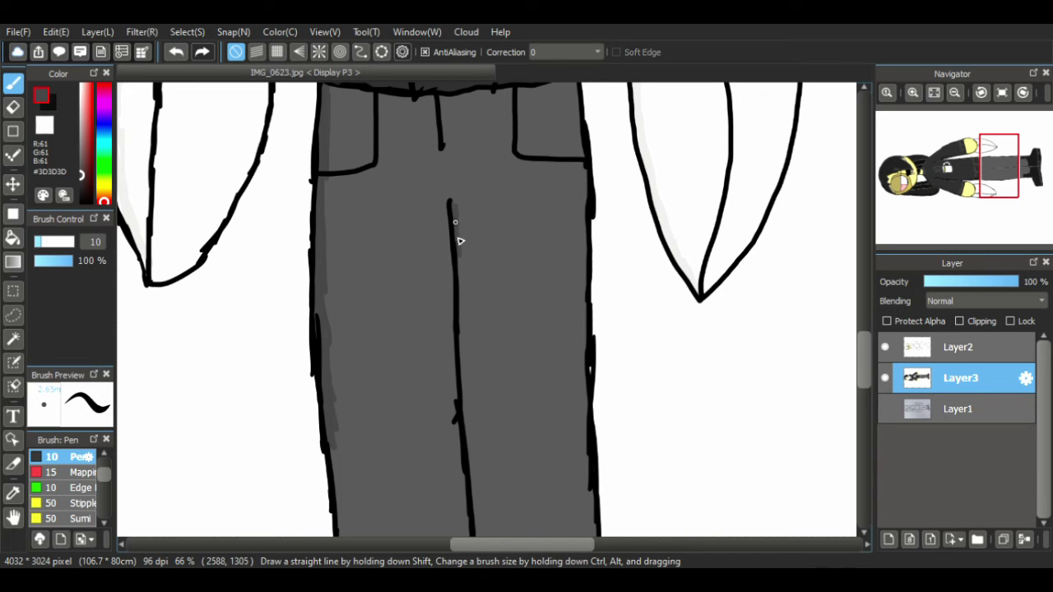
- Shade the right side of the trousers' centre seam with #3D3D3D down to the boots and paint over the stray stroke with #4E4E4E
mouse_move(454, 222)
left_mouse_down()
mouse_move(455, 207)
mouse_move(461, 385)
left_mouse_up()
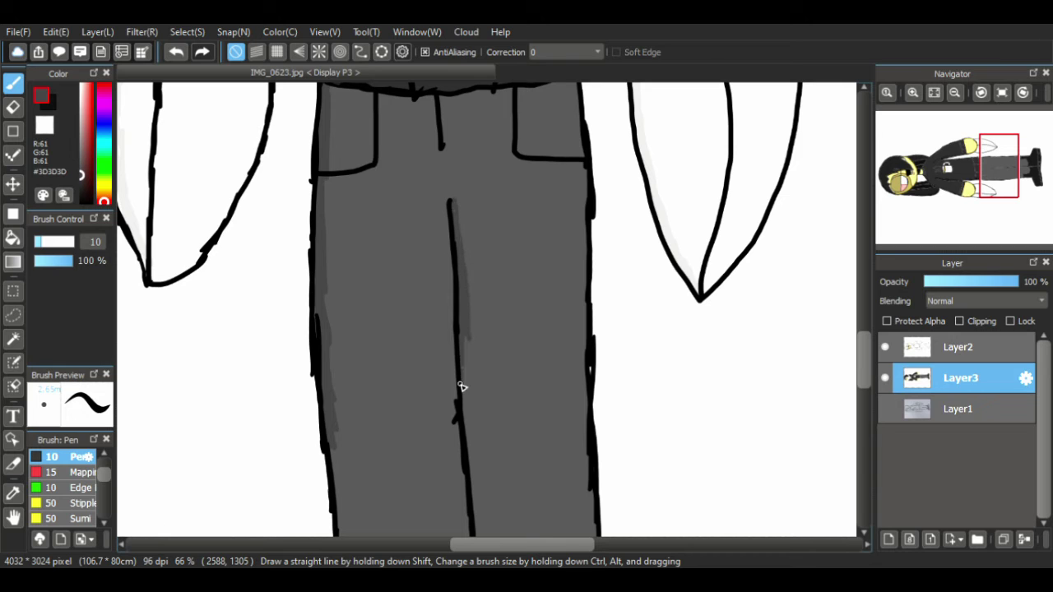
left_click_drag(862, 337, 869, 364)
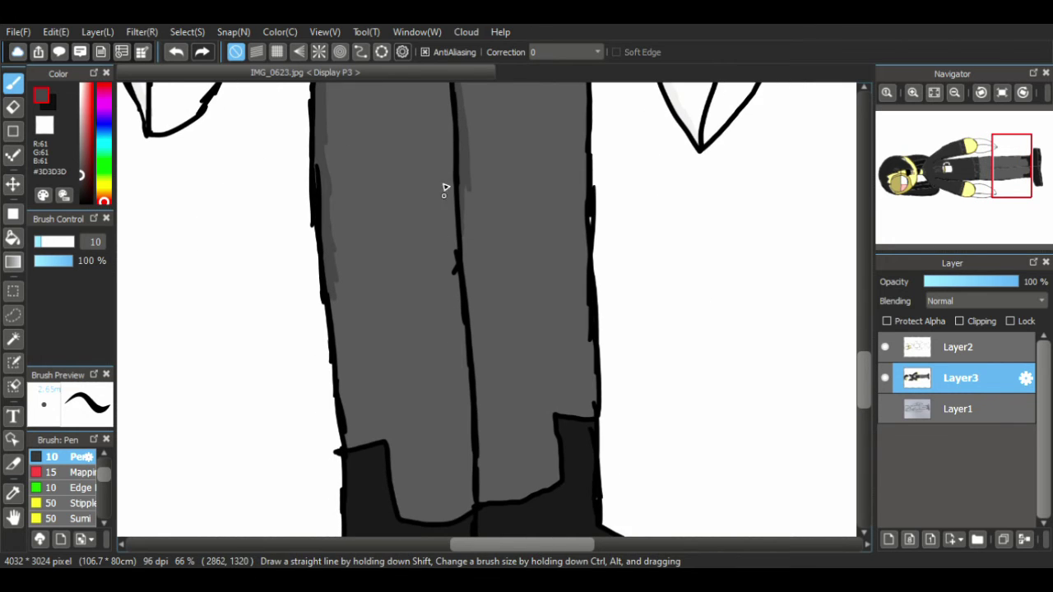
left_click_drag(470, 198, 466, 279)
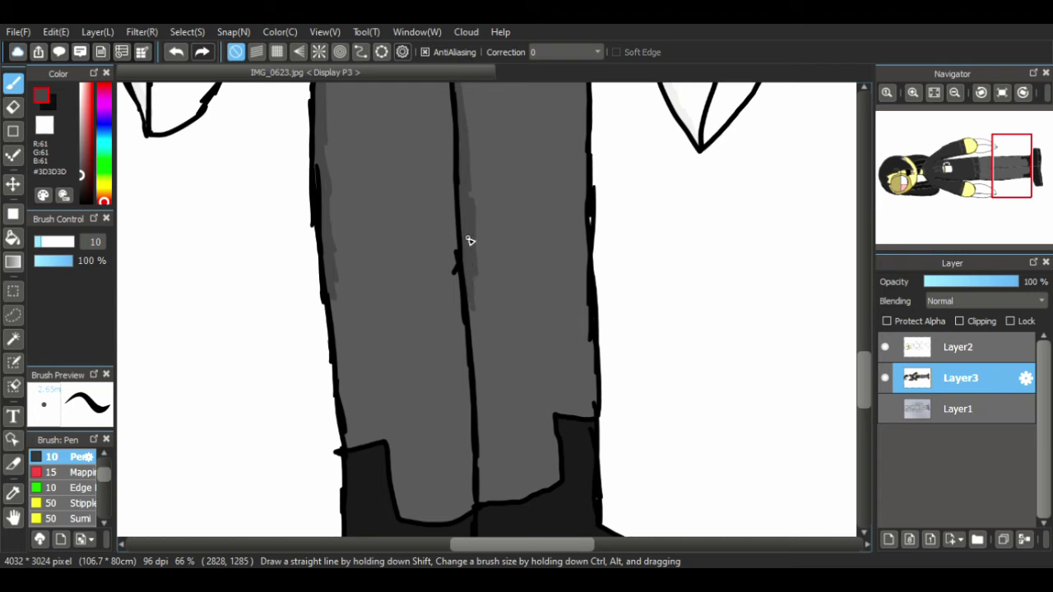
left_click_drag(482, 305, 490, 330)
left_click_drag(472, 282, 478, 394)
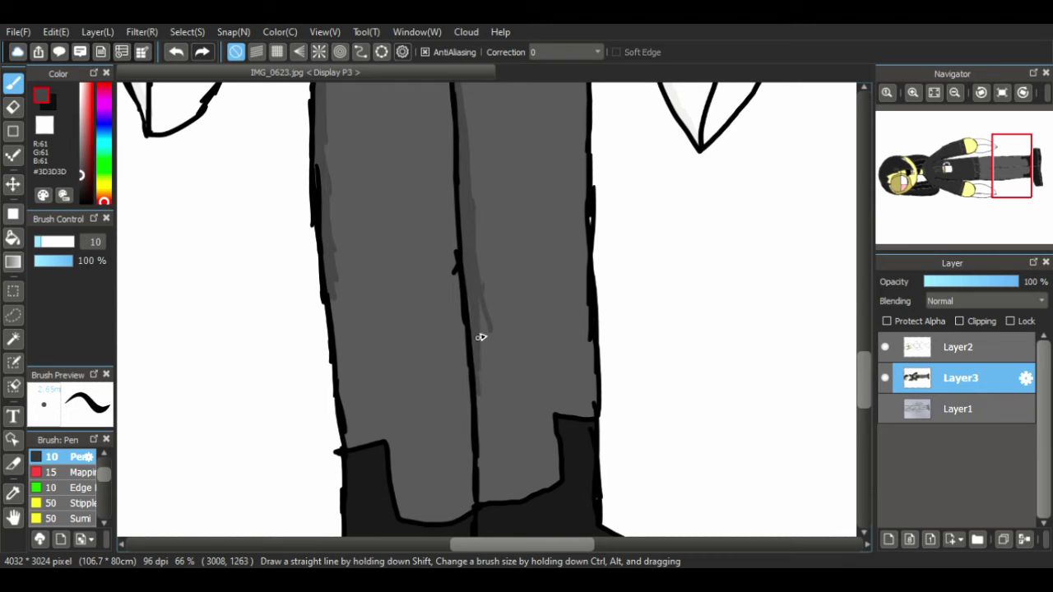
left_click_drag(479, 336, 484, 443)
left_click_drag(475, 400, 485, 483)
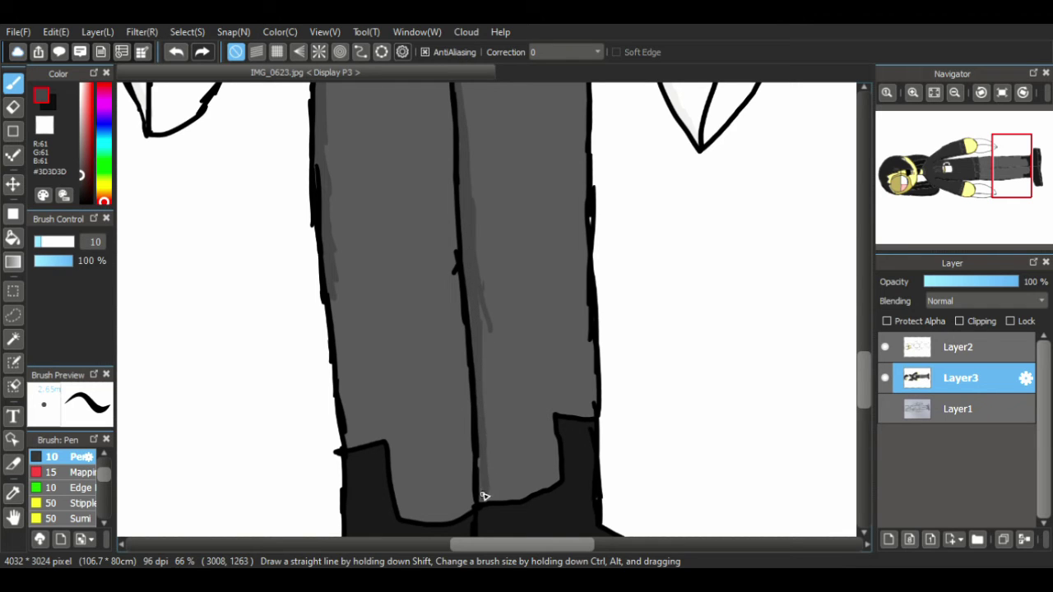
left_click(478, 329, "alt")
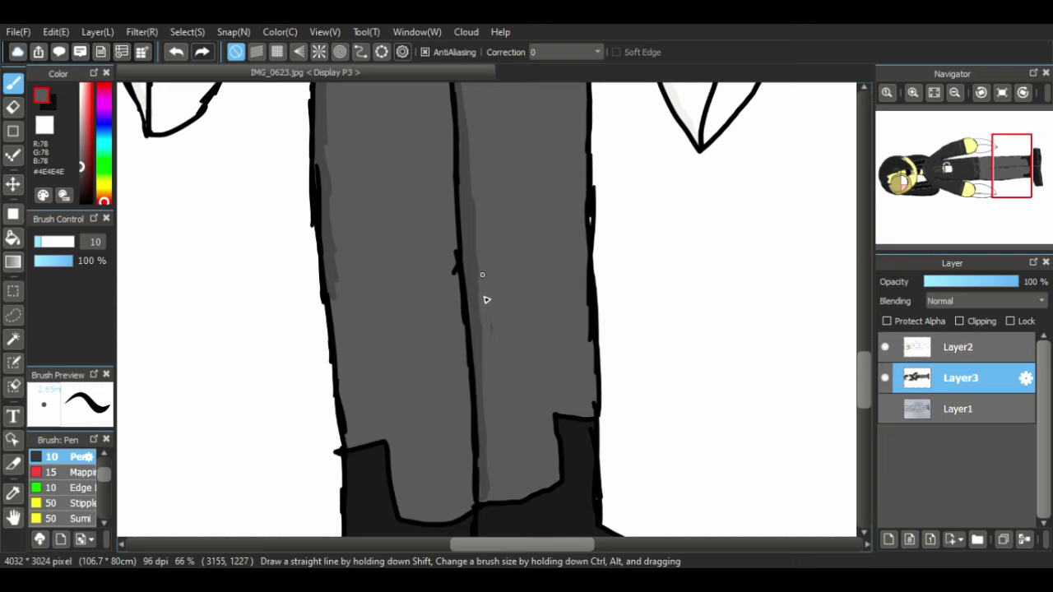
- Continue the #3D3D3D shading down the trousers' left edge to the boot and along both trouser bottoms
left_click(336, 297, "alt")
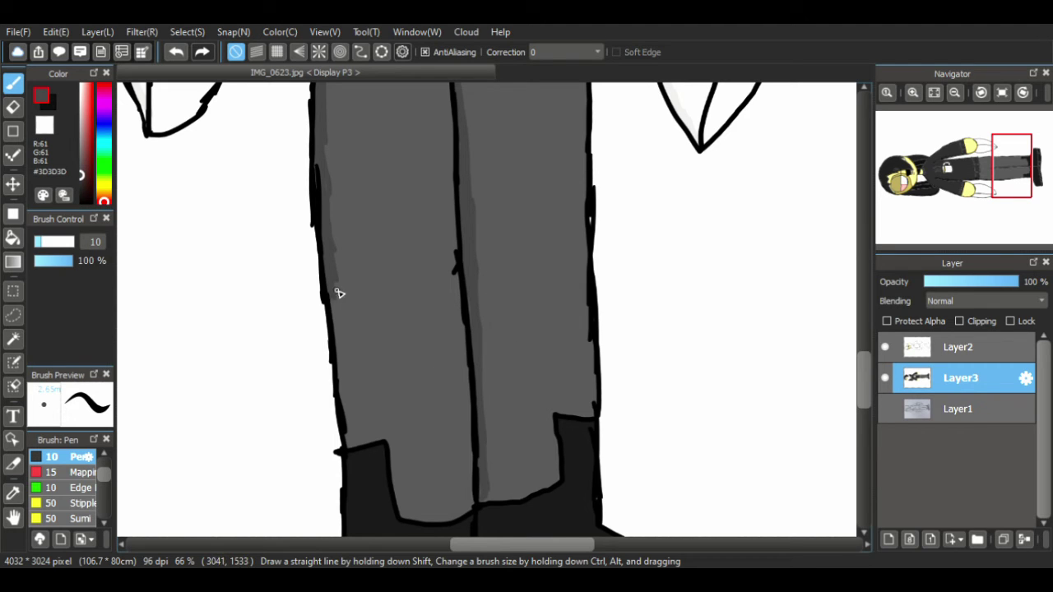
left_click_drag(330, 279, 343, 380)
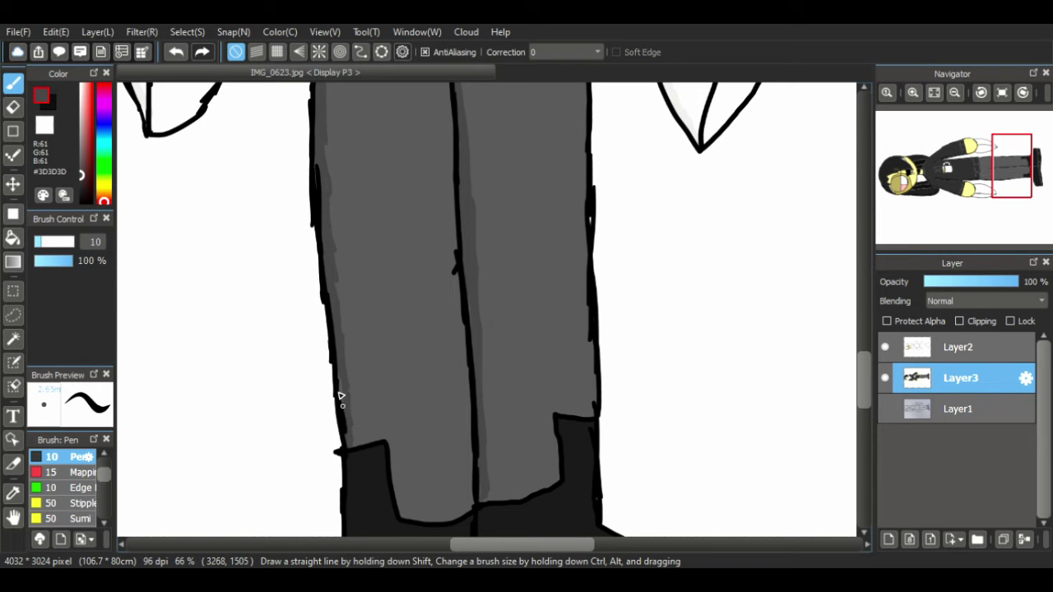
scroll(870, 403, "down", 5)
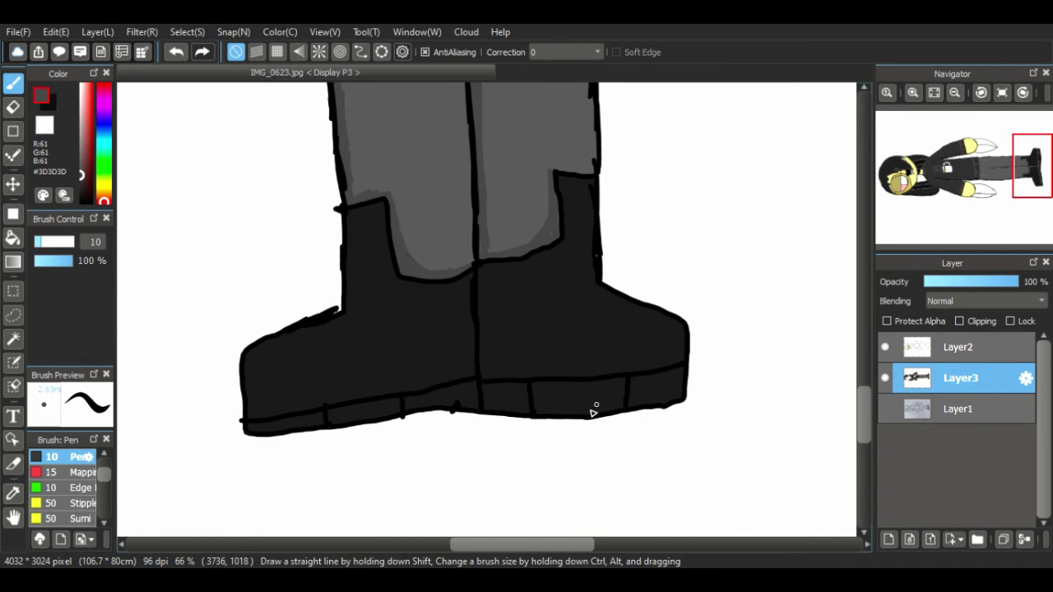
- Shade the boots along their left edges, upper rims and the centre line with #0F0F0F on Layer3
left_click(395, 310, "alt")
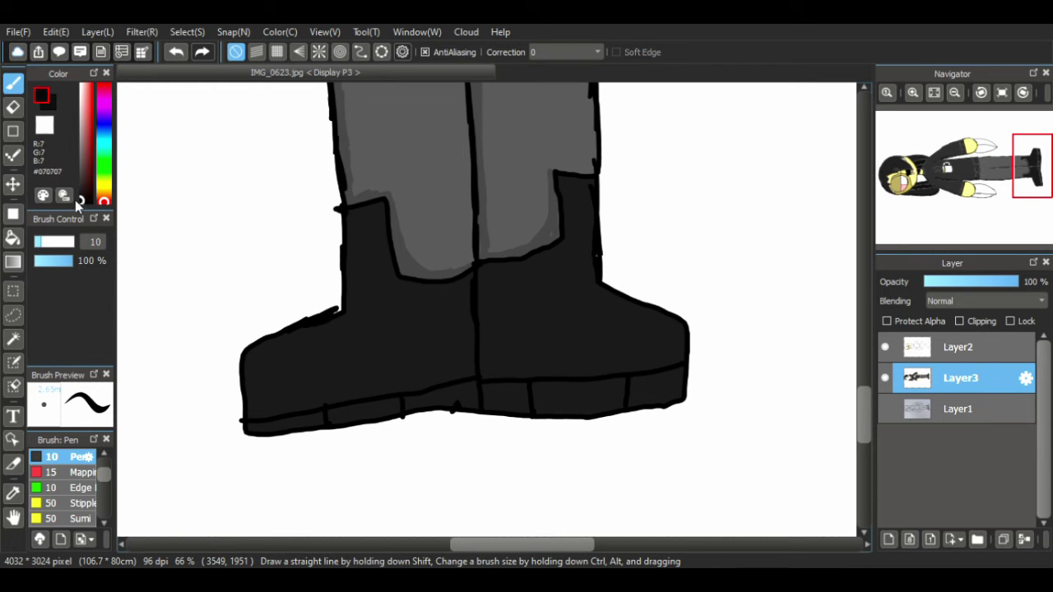
left_click_drag(80, 199, 80, 203)
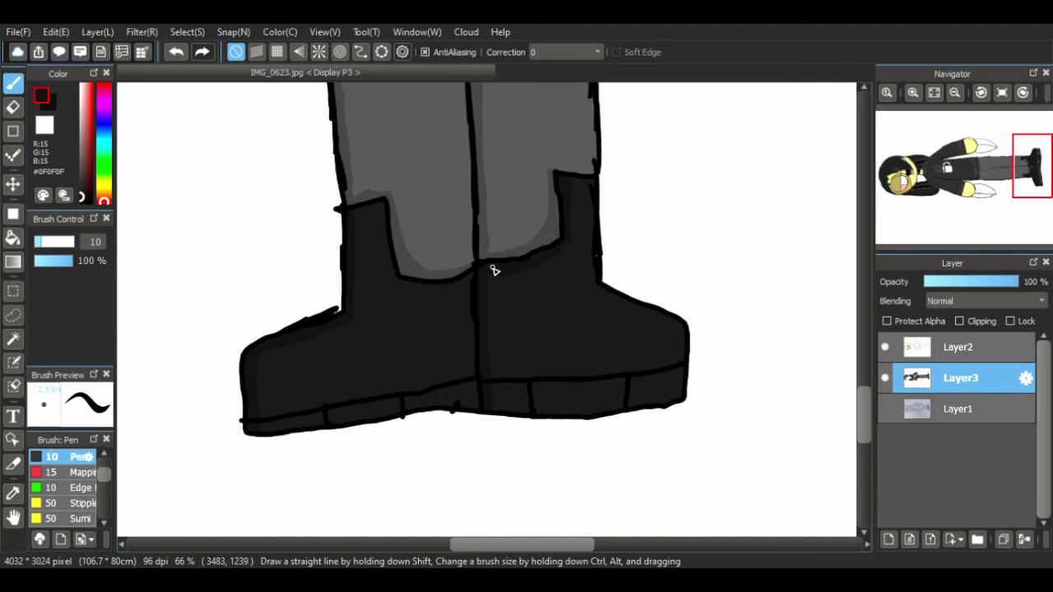
- Sample the pink #FFB3AA from the character's eye as the drawing colour
left_click(956, 93)
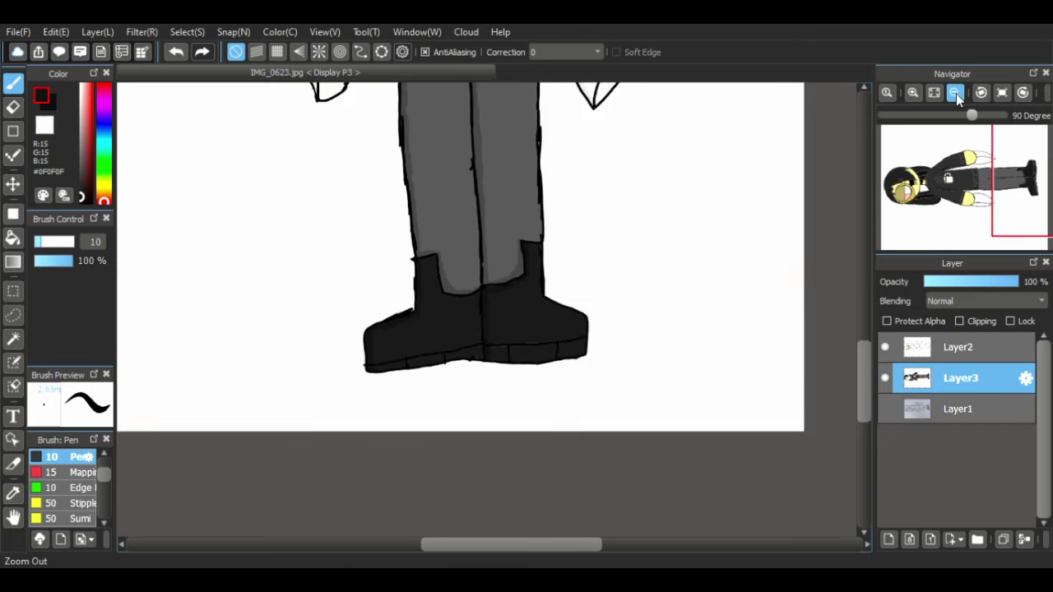
left_click(955, 93)
left_click(12, 516)
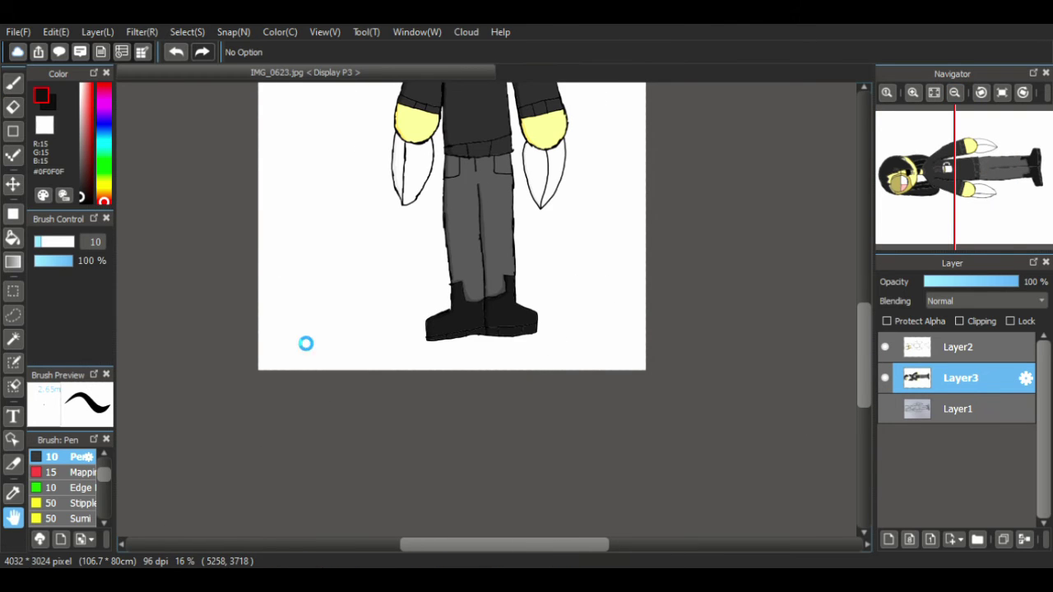
left_click_drag(305, 343, 260, 510)
right_click(424, 230)
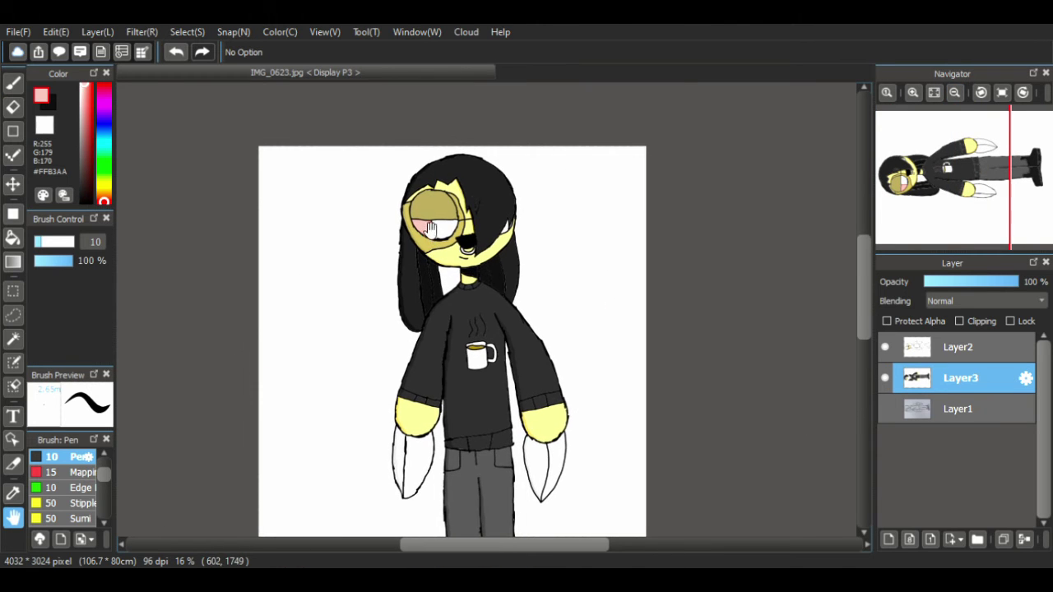
- Merge Layer2 into Layer3 and add a new empty layer directly beneath Layer3
left_click(915, 362)
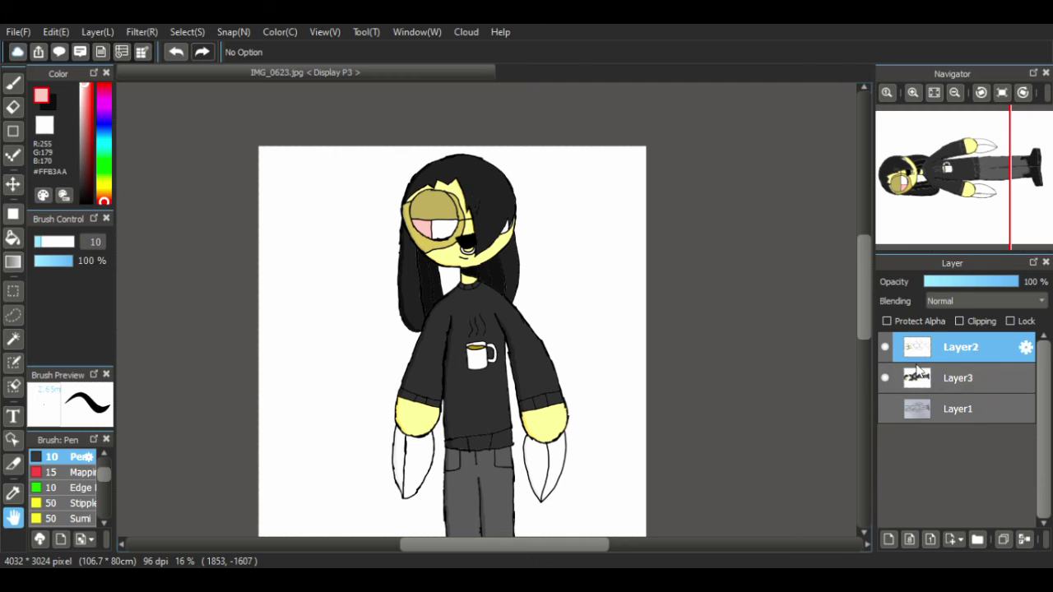
left_click(1024, 539)
left_click(888, 539)
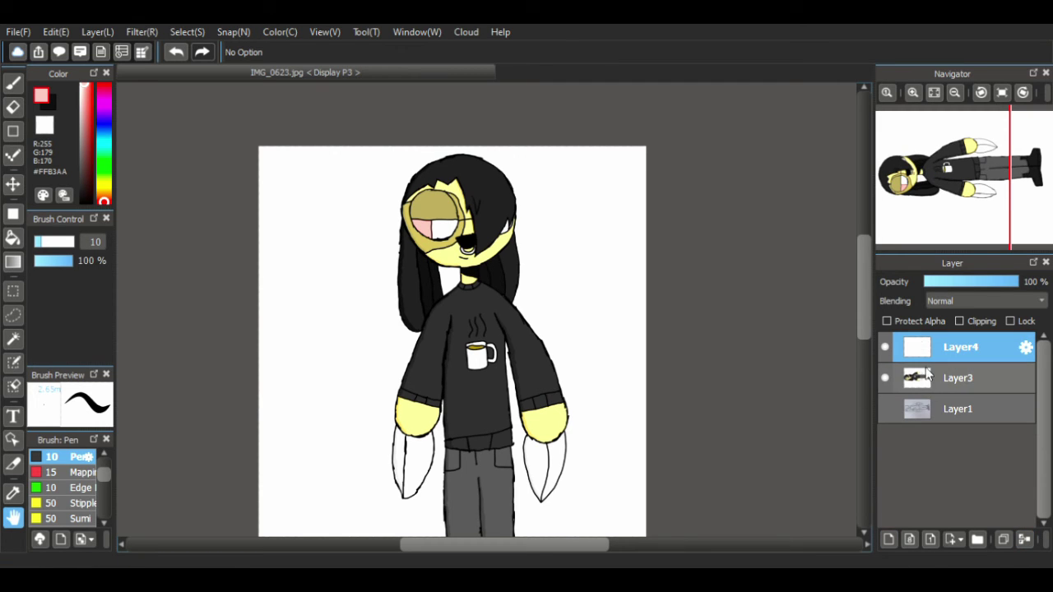
left_click_drag(929, 353, 918, 393)
- Hide Layer3, fill the new layer with the pink #FFB3AA as the character's background, and show Layer3 again
left_click(885, 347)
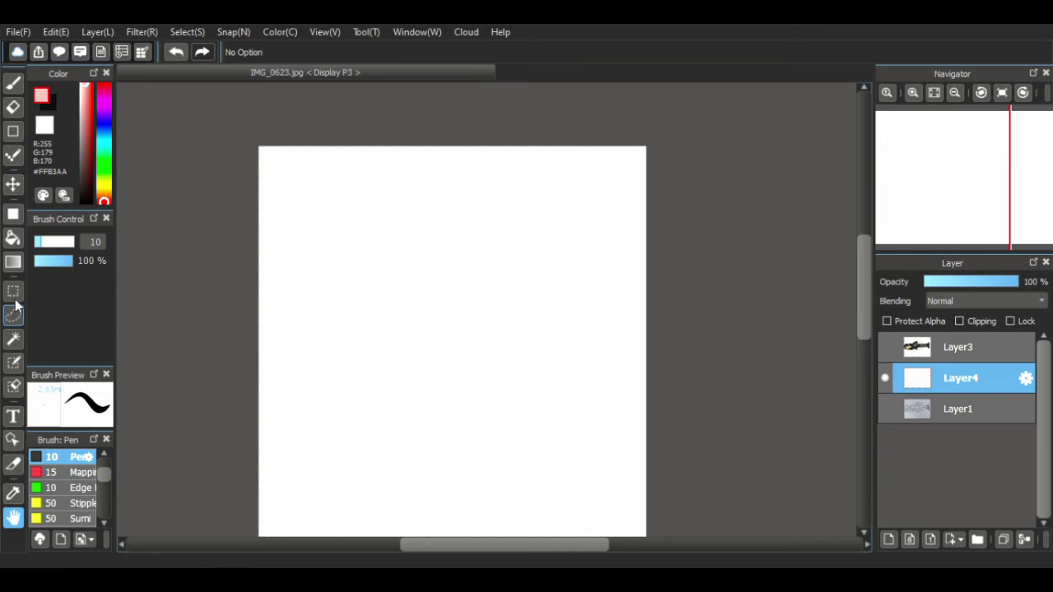
left_click(12, 238)
left_click(389, 329)
left_click(886, 346)
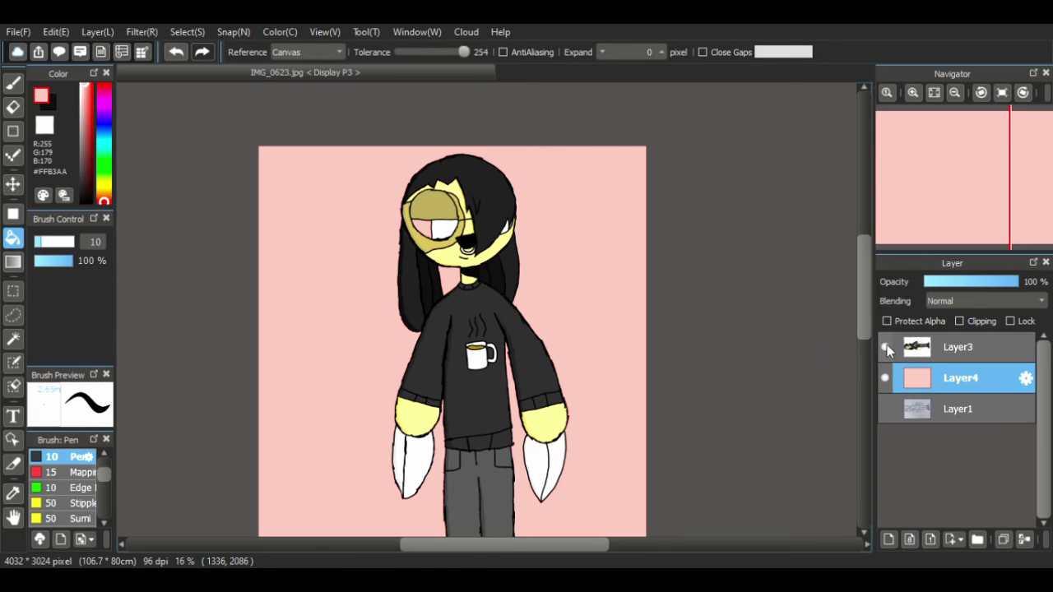
mouse_move(957, 109)
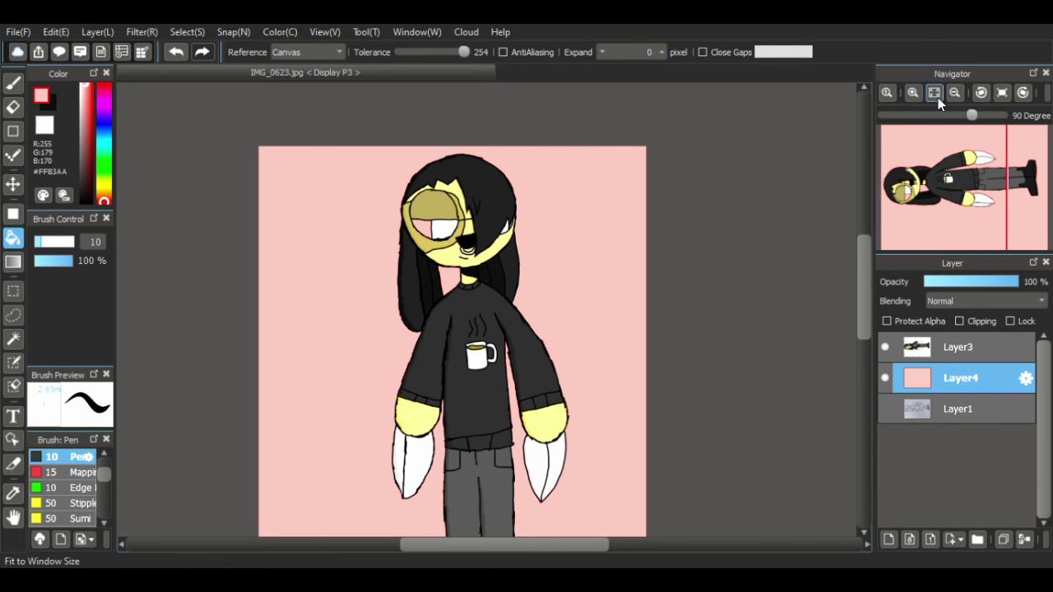
left_click(933, 92)
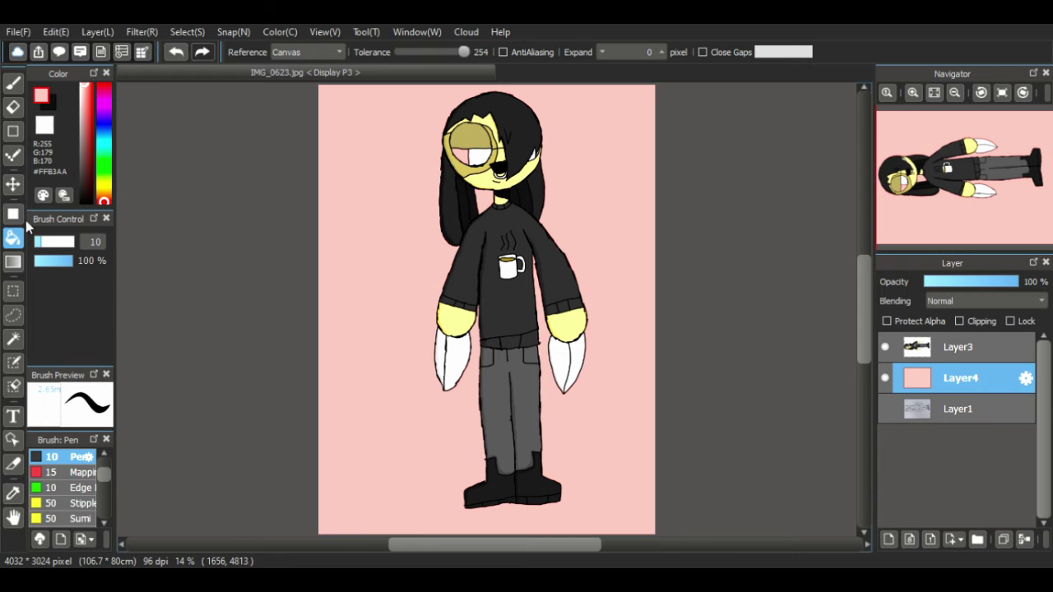
- Draw small black #000000 pen strokes in the lower-left corner of the pink background
left_click(84, 197)
left_click(13, 82)
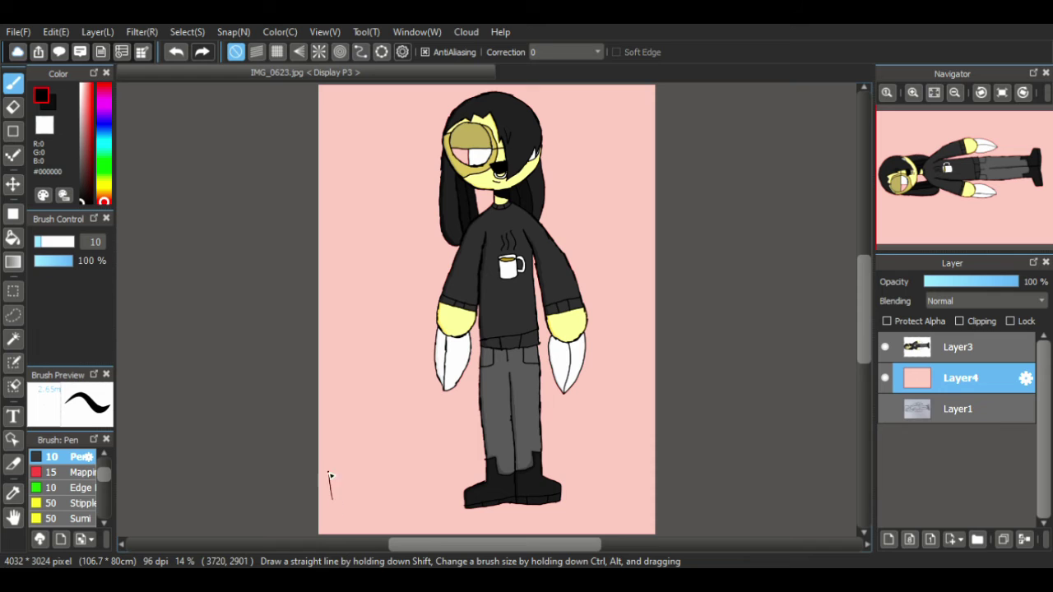
left_click(356, 491)
mouse_move(329, 475)
left_mouse_down()
mouse_move(348, 495)
mouse_move(362, 482)
mouse_move(383, 490)
mouse_move(354, 522)
left_mouse_up()
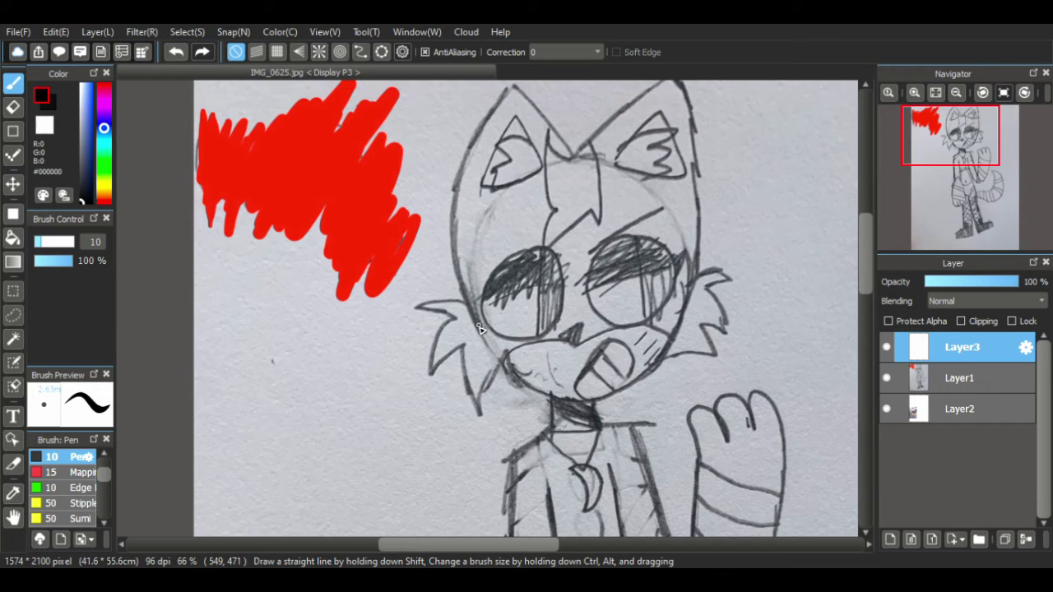
- Trace the sketched cat's head outline in black on Layer3 of IMG_0625.jpg, including outer ears, both sides, cheek fur and chin
mouse_move(485, 335)
left_mouse_down()
mouse_move(462, 273)
mouse_move(453, 222)
mouse_move(462, 205)
mouse_move(453, 222)
mouse_move(487, 114)
mouse_move(517, 83)
mouse_move(572, 155)
mouse_move(565, 137)
mouse_move(575, 151)
mouse_move(662, 82)
left_mouse_up()
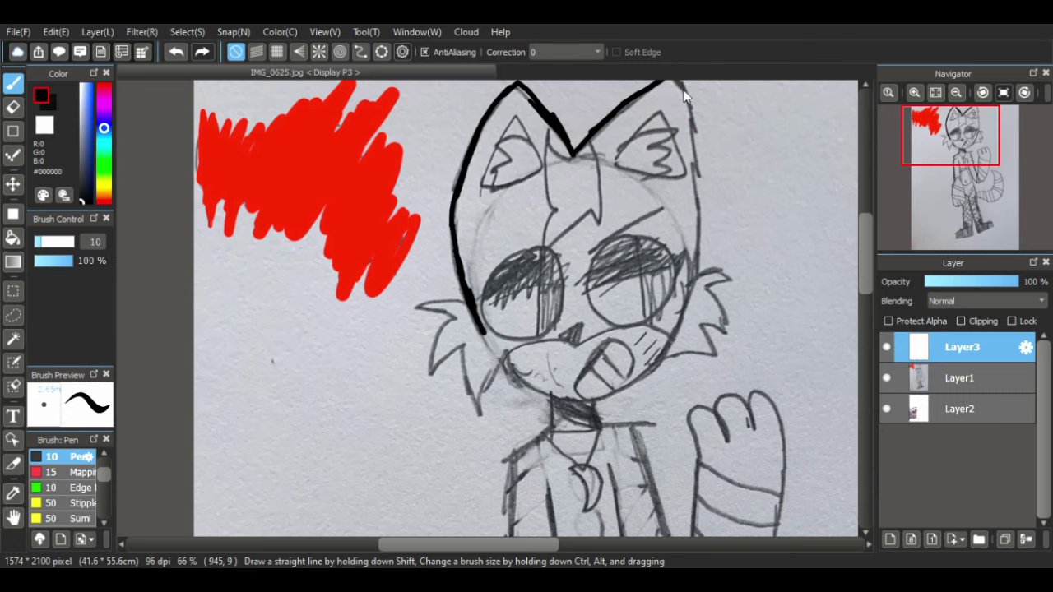
left_click_drag(865, 244, 865, 231)
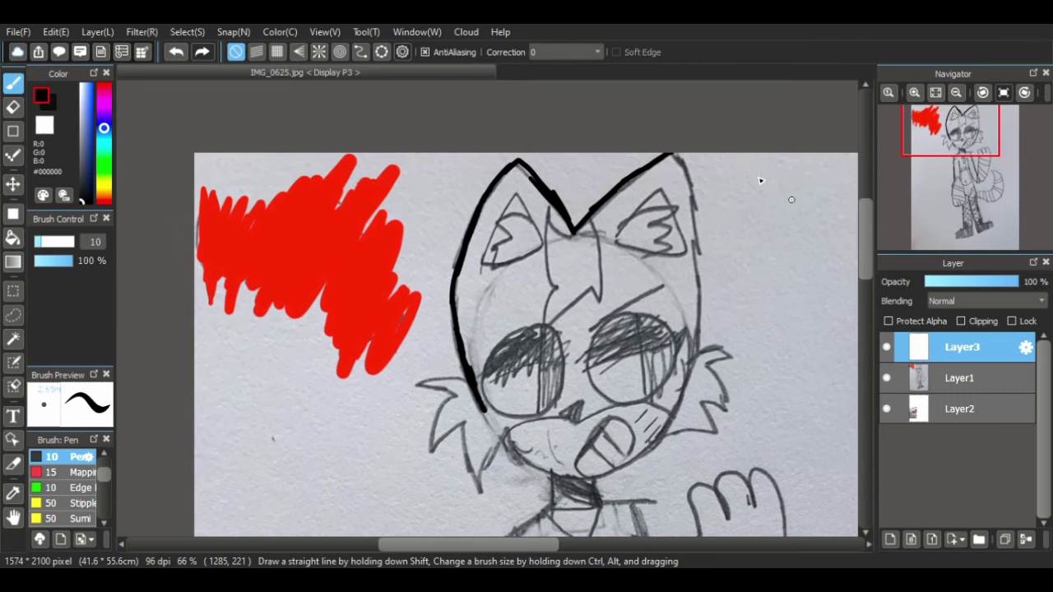
left_click(914, 92)
mouse_move(768, 85)
left_mouse_down()
mouse_move(795, 175)
mouse_move(791, 224)
left_mouse_up()
left_click_drag(792, 179, 799, 283)
scroll(752, 165, "down", 3)
left_click_drag(801, 158, 802, 268)
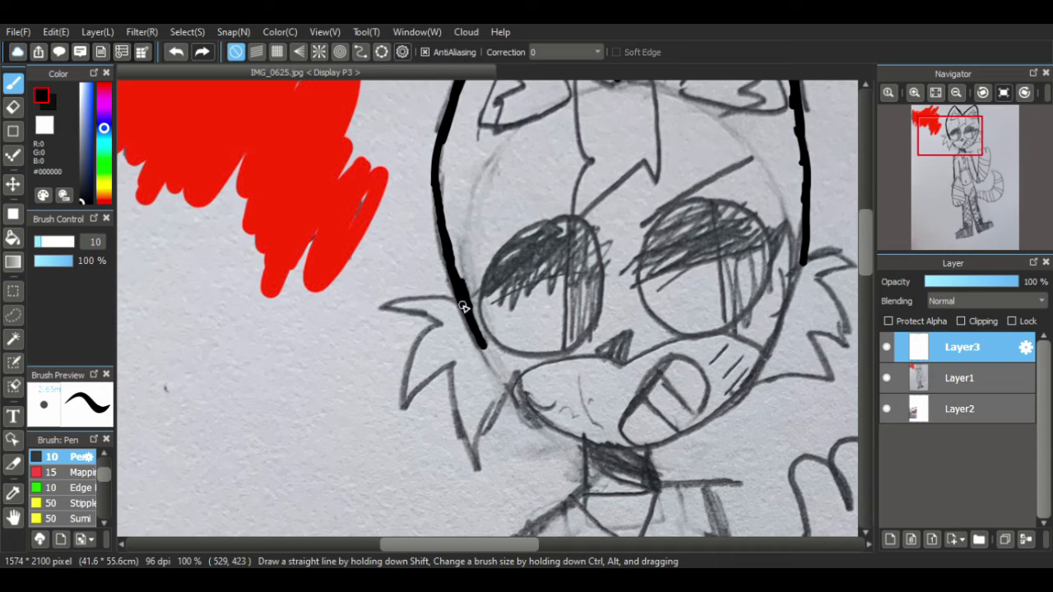
mouse_move(454, 301)
left_mouse_down()
mouse_move(410, 296)
mouse_move(380, 307)
mouse_move(437, 325)
mouse_move(411, 341)
mouse_move(400, 404)
mouse_move(448, 364)
mouse_move(457, 426)
mouse_move(477, 458)
mouse_move(488, 406)
mouse_move(516, 379)
mouse_move(536, 420)
mouse_move(583, 445)
mouse_move(670, 444)
mouse_move(767, 384)
mouse_move(834, 374)
mouse_move(813, 336)
mouse_move(846, 344)
mouse_move(821, 277)
mouse_move(848, 261)
mouse_move(802, 263)
left_mouse_up()
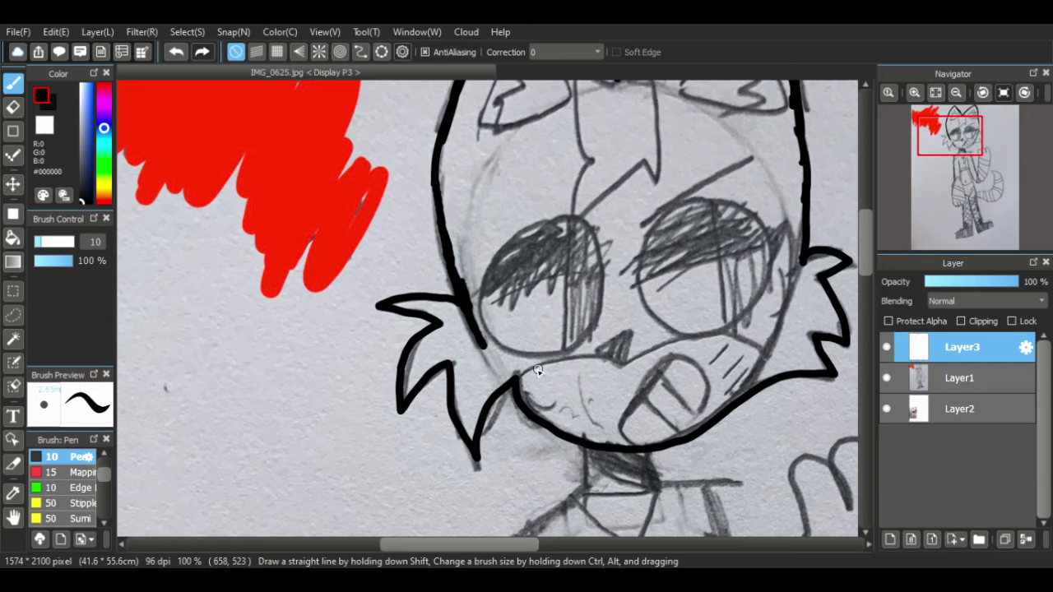
- Trace the upper edge of the cat's muzzle in black and draw a solid black nose above its centre
left_click_drag(518, 377, 582, 349)
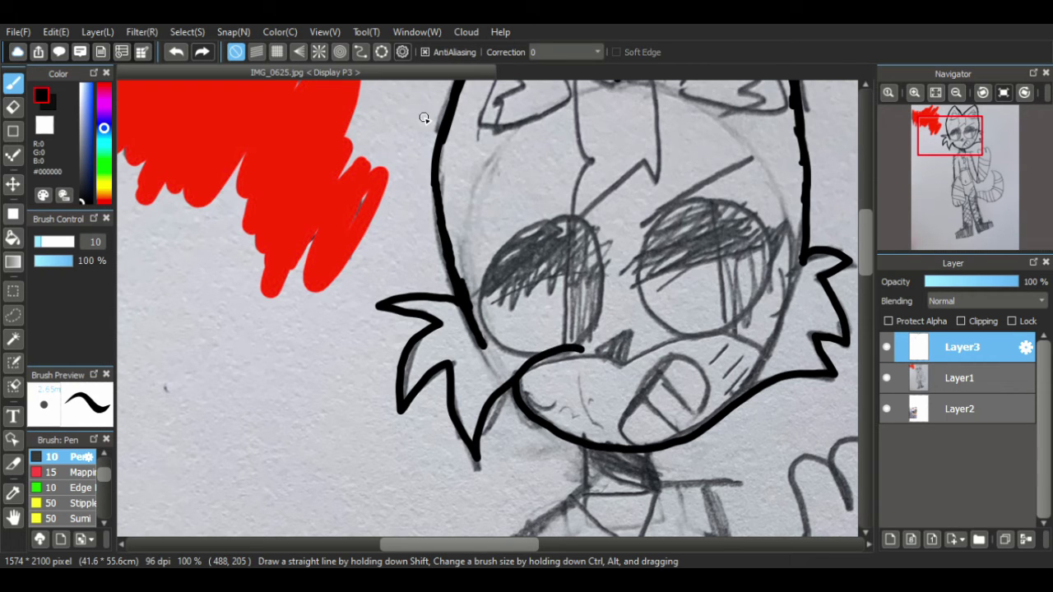
key("ctrl+z")
mouse_move(517, 383)
left_mouse_down()
mouse_move(569, 361)
mouse_move(626, 364)
mouse_move(703, 334)
mouse_move(783, 378)
left_mouse_up()
mouse_move(610, 337)
left_mouse_down()
mouse_move(647, 334)
mouse_move(625, 349)
mouse_move(646, 338)
left_mouse_up()
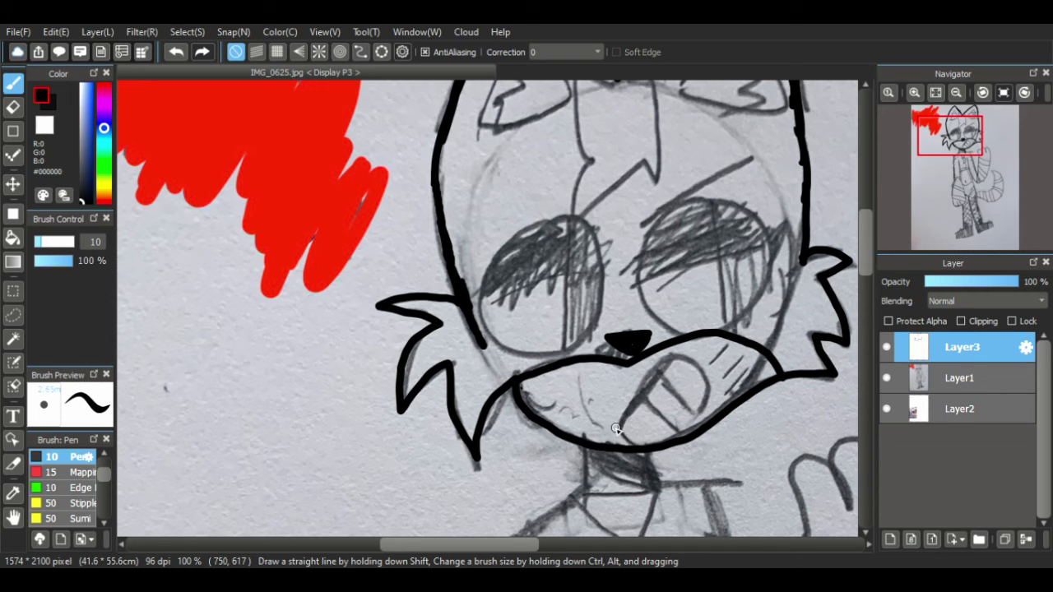
- Draw the cat's curved, toothy mouth along the lower muzzle edge and divide the teeth with two short lines
mouse_move(616, 445)
left_mouse_down()
mouse_move(621, 407)
mouse_move(708, 358)
mouse_move(724, 364)
mouse_move(730, 403)
left_mouse_up()
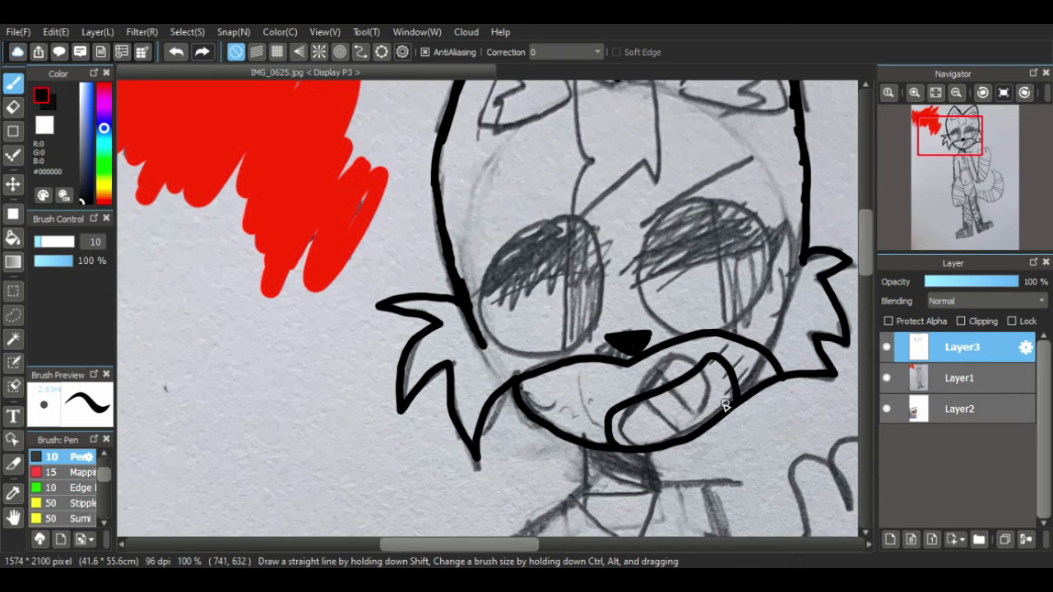
key("ctrl+z")
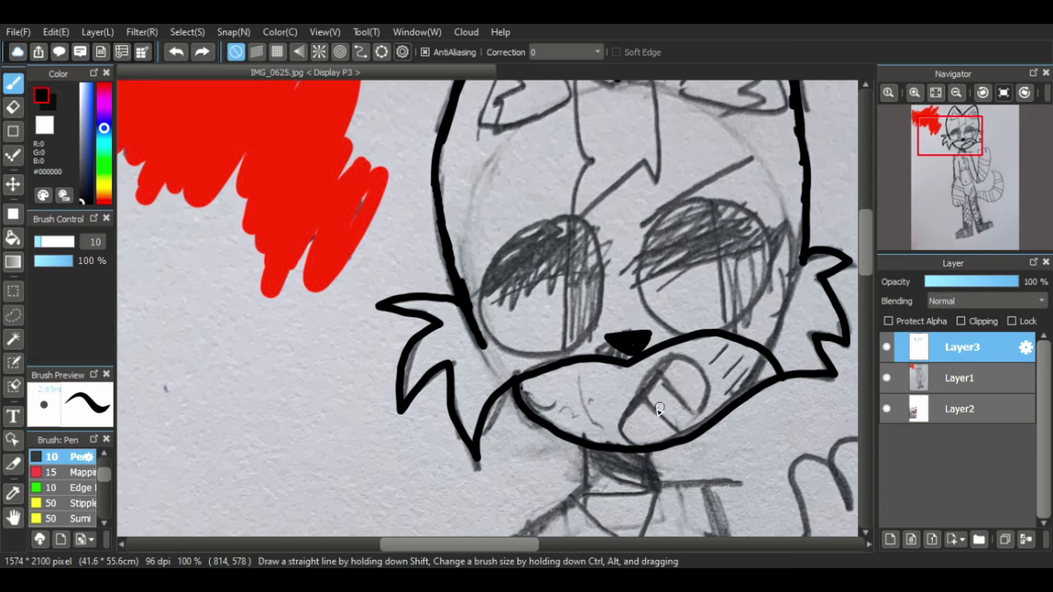
mouse_move(611, 444)
left_mouse_down()
mouse_move(661, 395)
mouse_move(703, 378)
mouse_move(723, 417)
left_mouse_up()
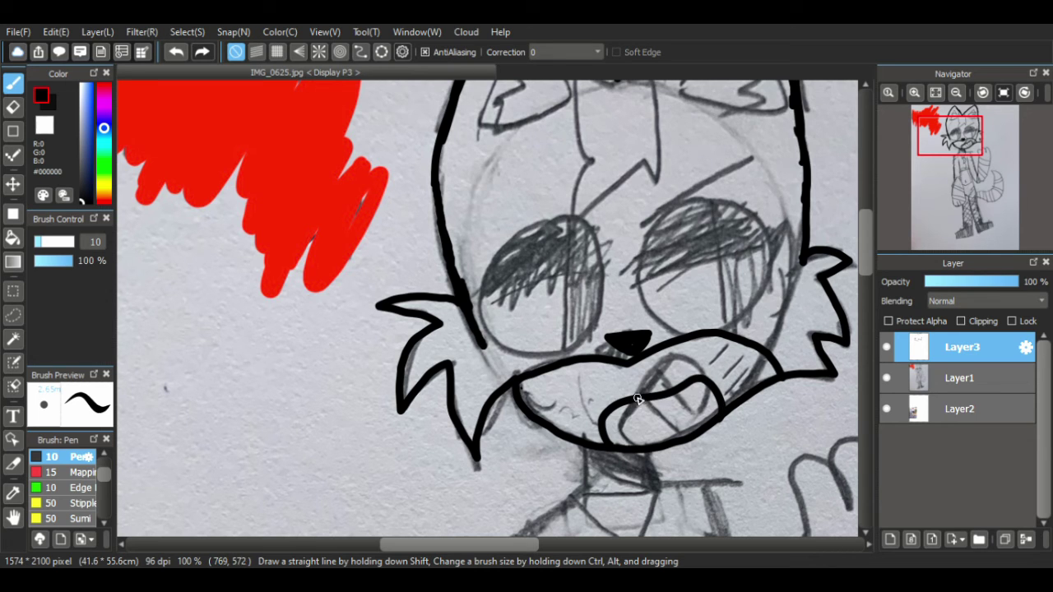
left_click_drag(636, 397, 662, 444)
left_click_drag(670, 393, 693, 440)
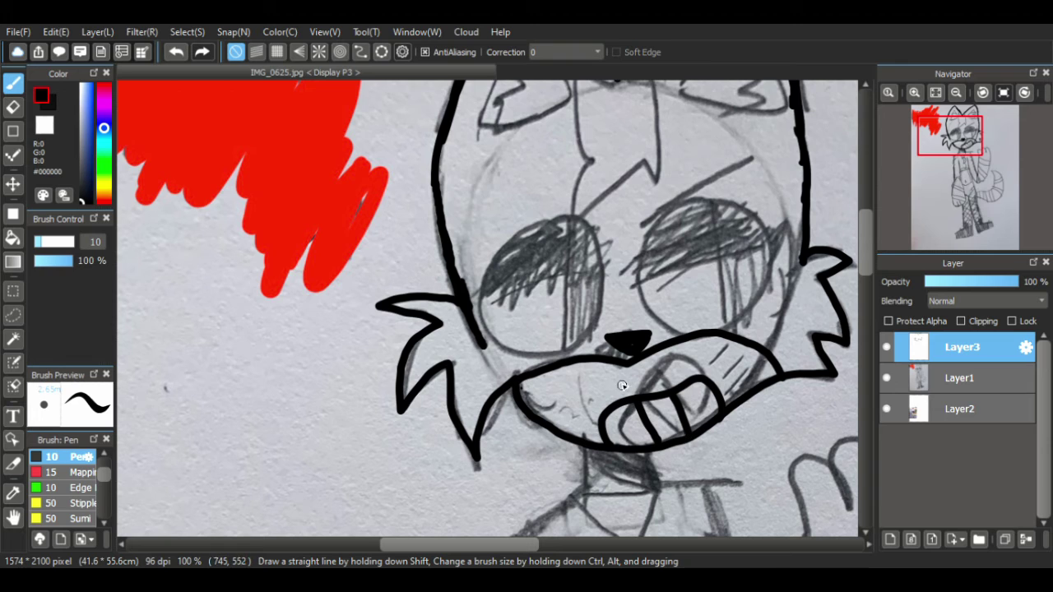
- Outline both of the cat's round eyes in black and add an eyelid line and a vertical line inside each
mouse_move(501, 349)
left_mouse_down()
mouse_move(480, 300)
mouse_move(484, 273)
mouse_move(522, 230)
mouse_move(559, 218)
mouse_move(600, 246)
mouse_move(600, 310)
mouse_move(581, 338)
mouse_move(510, 341)
left_mouse_up()
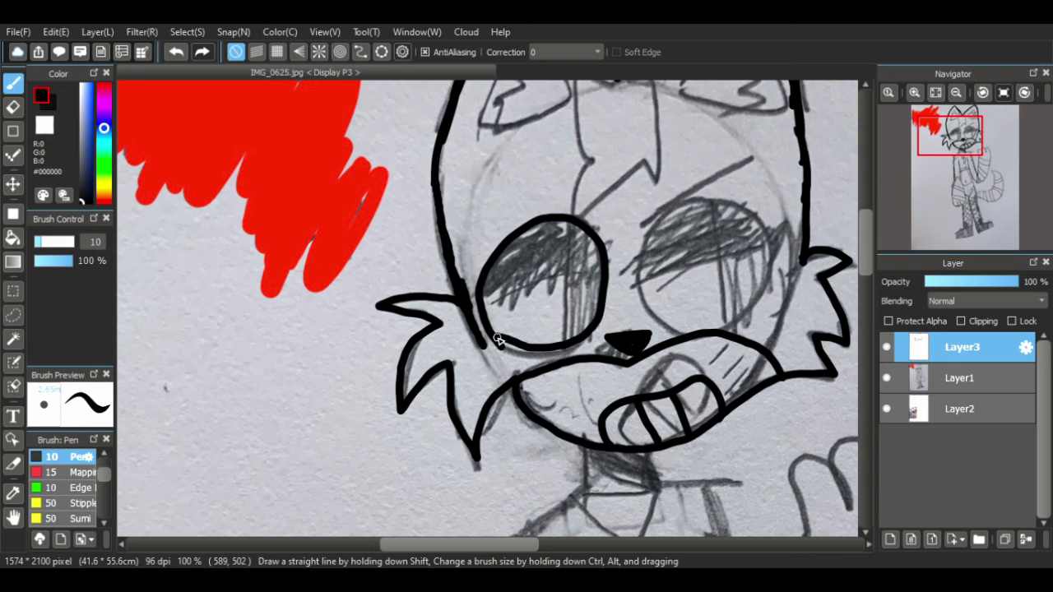
key("ctrl+z")
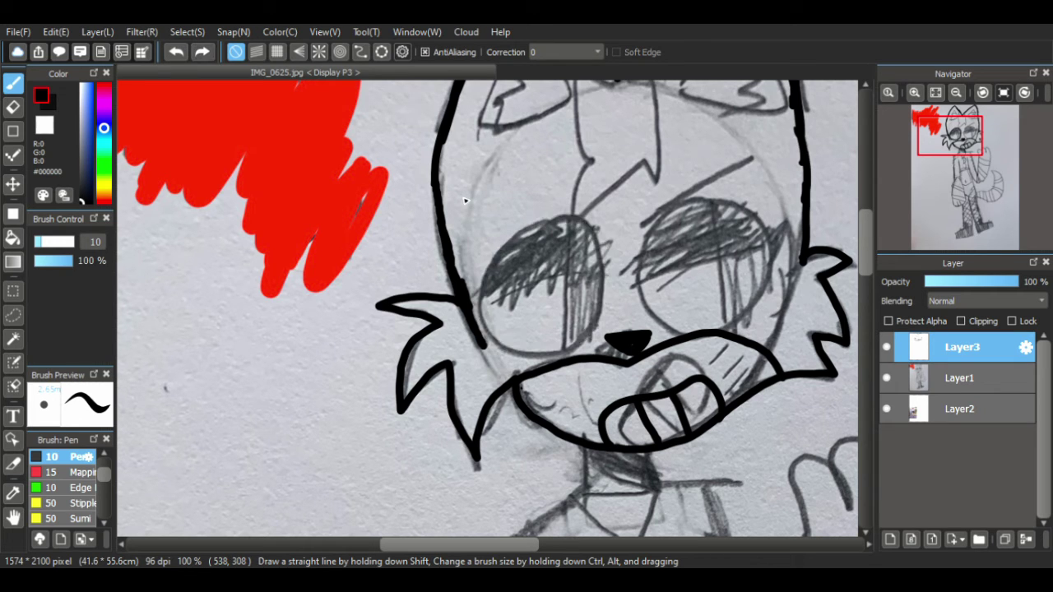
mouse_move(558, 220)
left_mouse_down()
mouse_move(505, 214)
mouse_move(464, 266)
mouse_move(498, 340)
mouse_move(566, 340)
mouse_move(598, 283)
mouse_move(582, 242)
mouse_move(545, 219)
left_mouse_up()
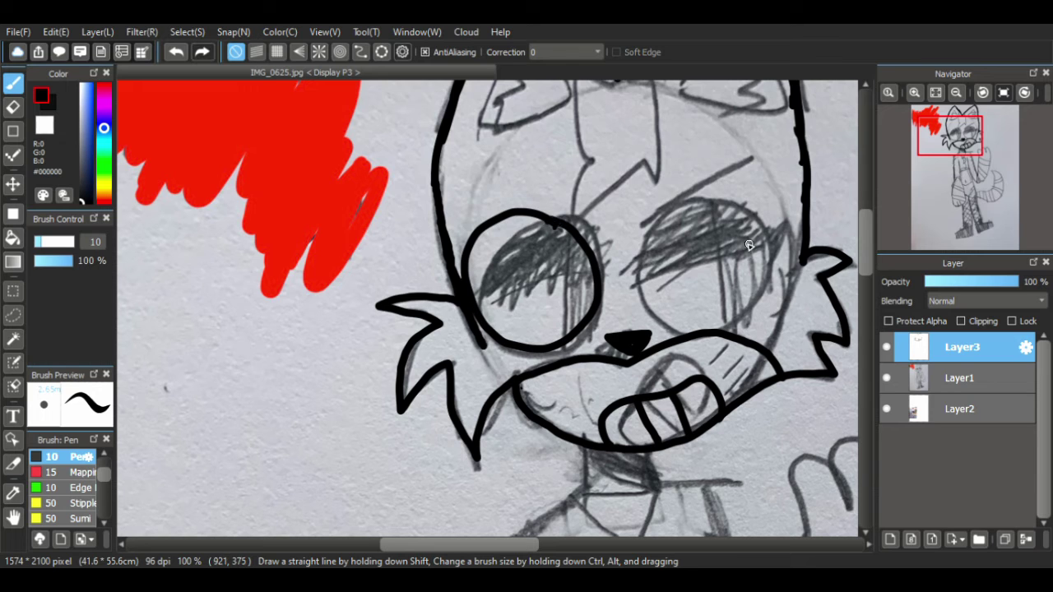
mouse_move(719, 206)
left_mouse_down()
mouse_move(663, 203)
mouse_move(635, 240)
mouse_move(636, 287)
mouse_move(666, 323)
mouse_move(703, 337)
mouse_move(740, 331)
mouse_move(774, 288)
mouse_move(768, 224)
mouse_move(721, 195)
mouse_move(658, 206)
mouse_move(748, 176)
left_mouse_up()
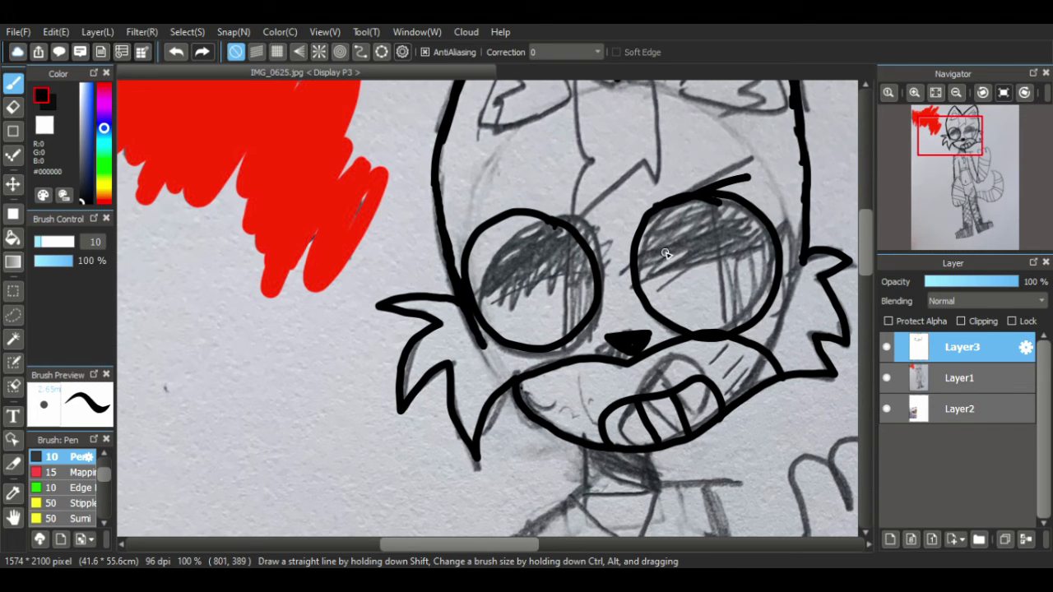
left_click_drag(632, 274, 788, 264)
mouse_move(466, 289)
left_mouse_down()
mouse_move(591, 290)
mouse_move(554, 343)
left_mouse_up()
left_click_drag(717, 273, 718, 322)
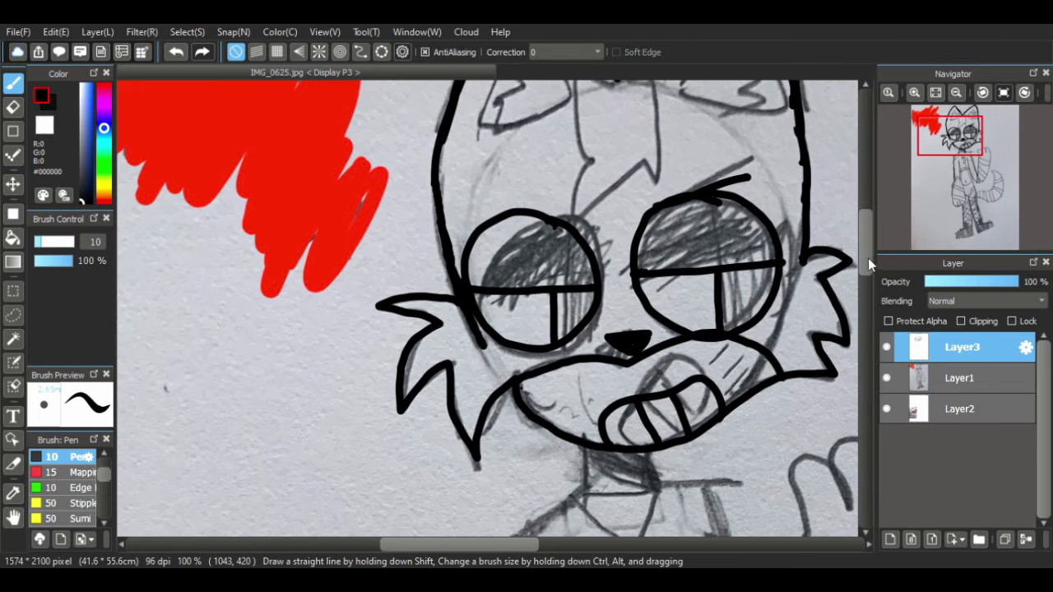
- Trace the hair tuft between the cat's ears and both inner-ear triangles with their jagged fur lines
scroll(868, 263, "up", 3)
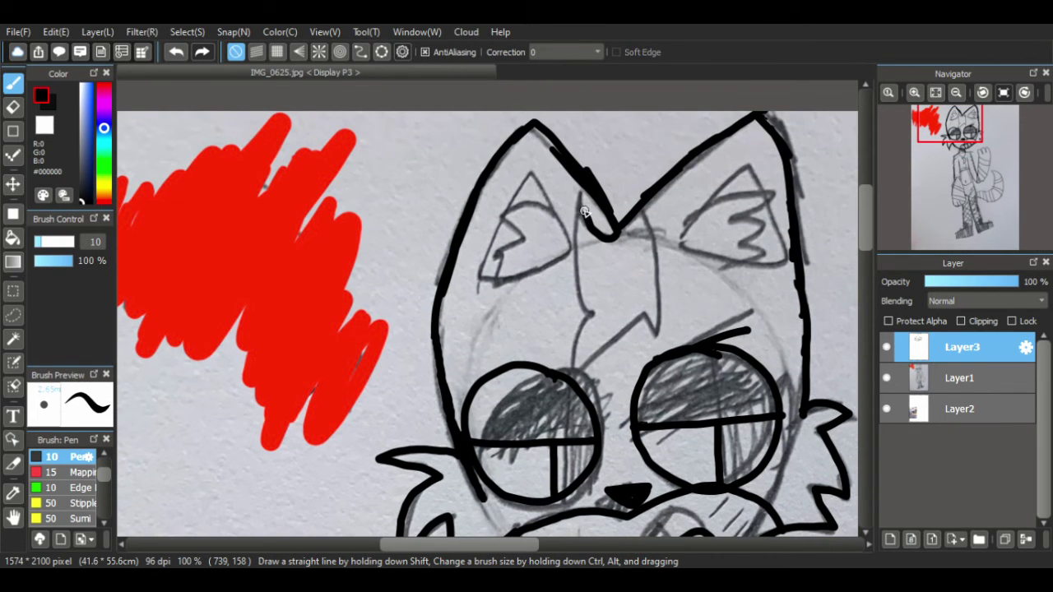
mouse_move(584, 212)
left_mouse_down()
mouse_move(572, 261)
mouse_move(593, 306)
mouse_move(571, 369)
mouse_move(639, 319)
mouse_move(649, 332)
mouse_move(658, 324)
mouse_move(633, 216)
left_mouse_up()
mouse_move(475, 276)
left_mouse_down()
mouse_move(525, 183)
mouse_move(559, 226)
mouse_move(571, 265)
mouse_move(489, 272)
left_mouse_up()
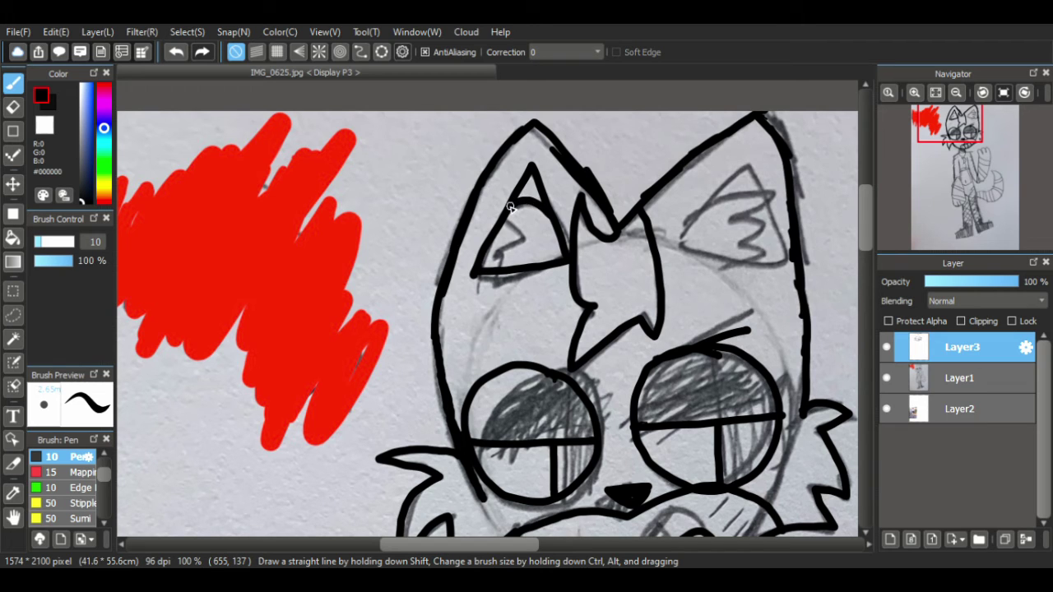
left_click_drag(503, 217, 525, 239)
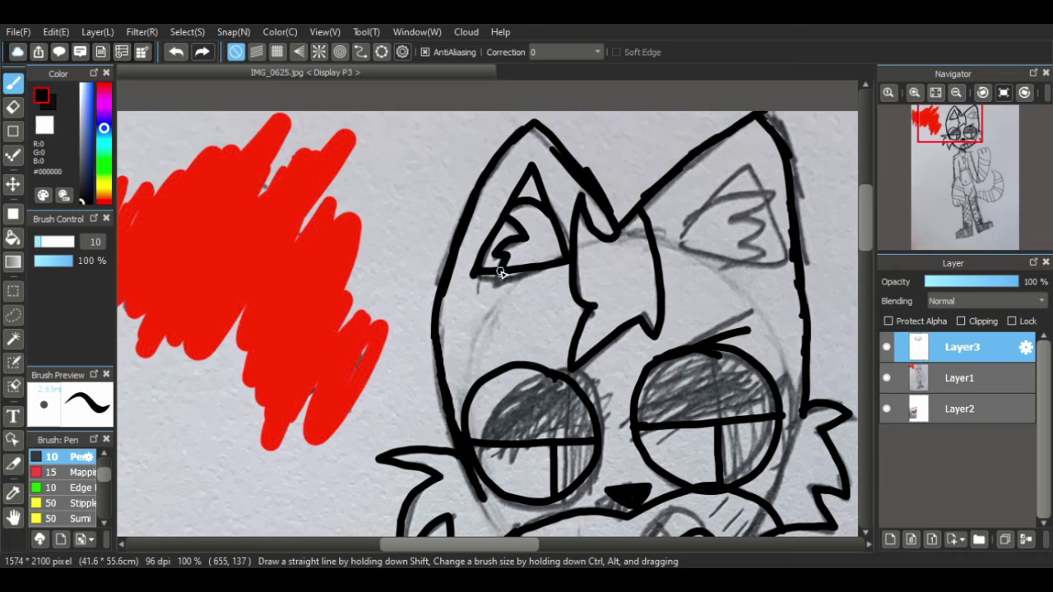
mouse_move(673, 245)
left_mouse_down()
mouse_move(747, 173)
mouse_move(777, 264)
mouse_move(748, 270)
mouse_move(672, 243)
left_mouse_up()
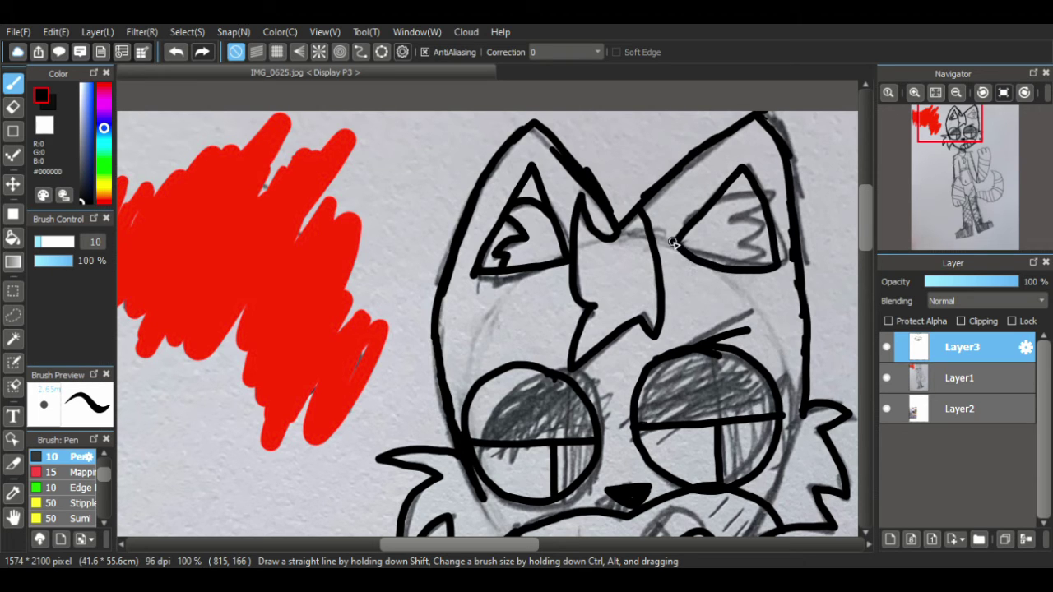
mouse_move(719, 200)
left_mouse_down()
mouse_move(763, 195)
mouse_move(734, 221)
mouse_move(765, 240)
mouse_move(740, 251)
mouse_move(769, 258)
left_mouse_up()
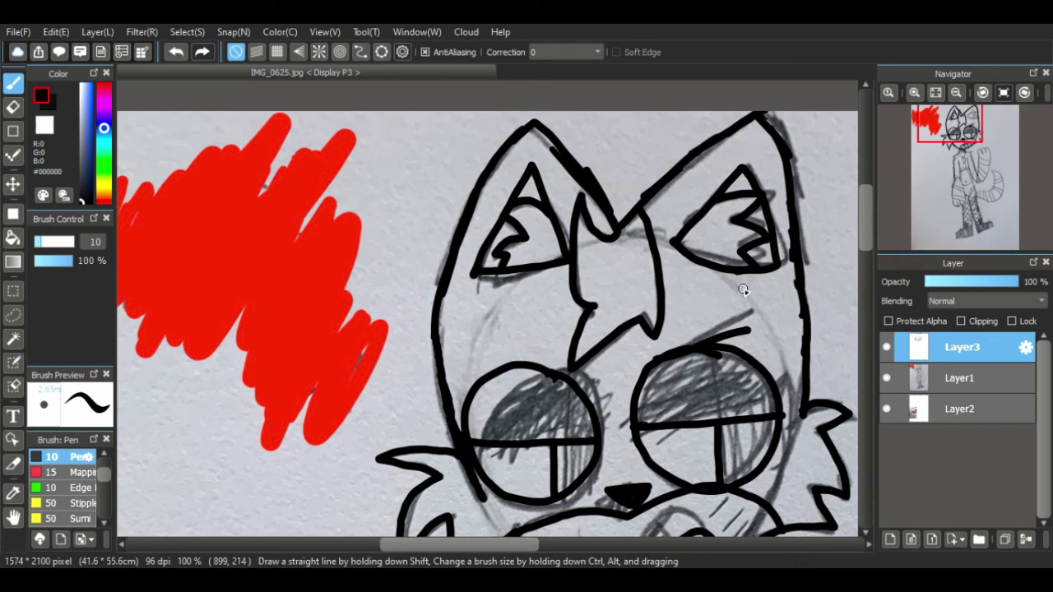
- Trace both sides of the cat's neck below the chin and the diagonal line across it
left_click_drag(867, 233, 861, 288)
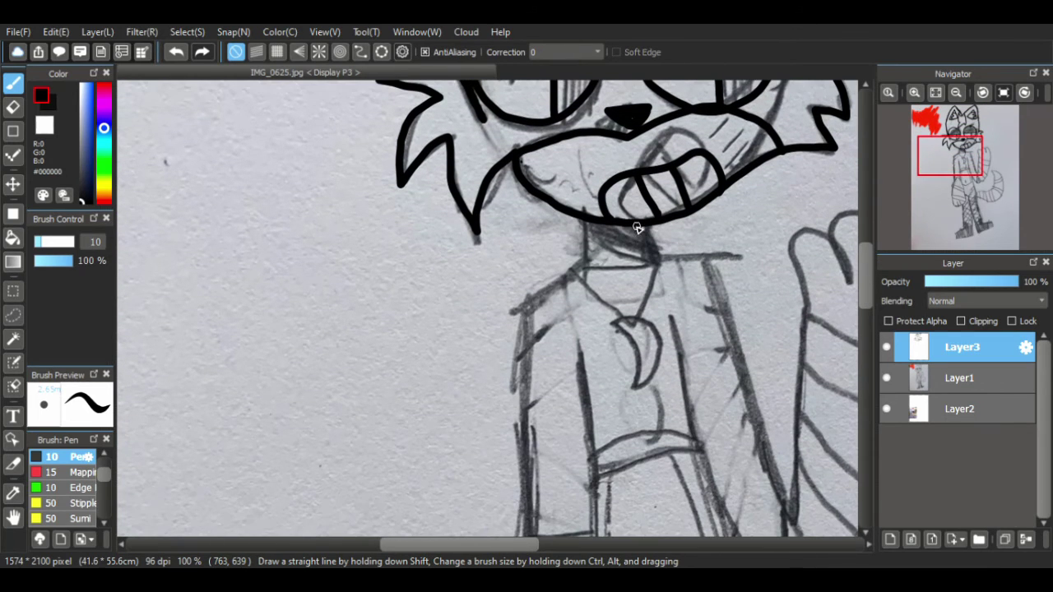
left_click_drag(584, 220, 583, 264)
left_click_drag(652, 222, 650, 266)
left_click_drag(592, 236, 651, 260)
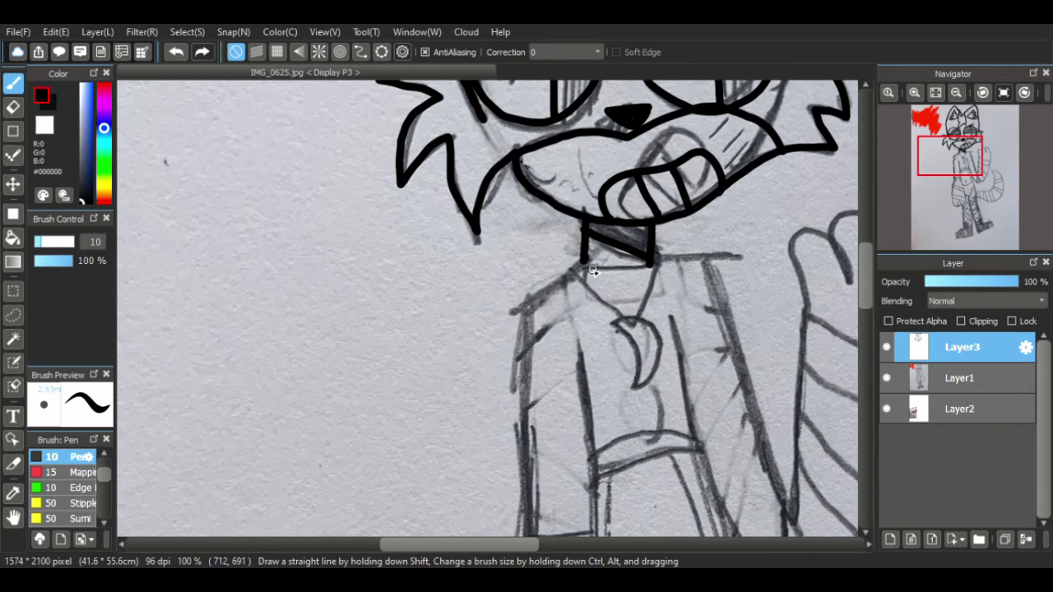
- Move Layer2 with the reference photo above Layer1 in the layer order
left_click_drag(912, 409, 929, 366)
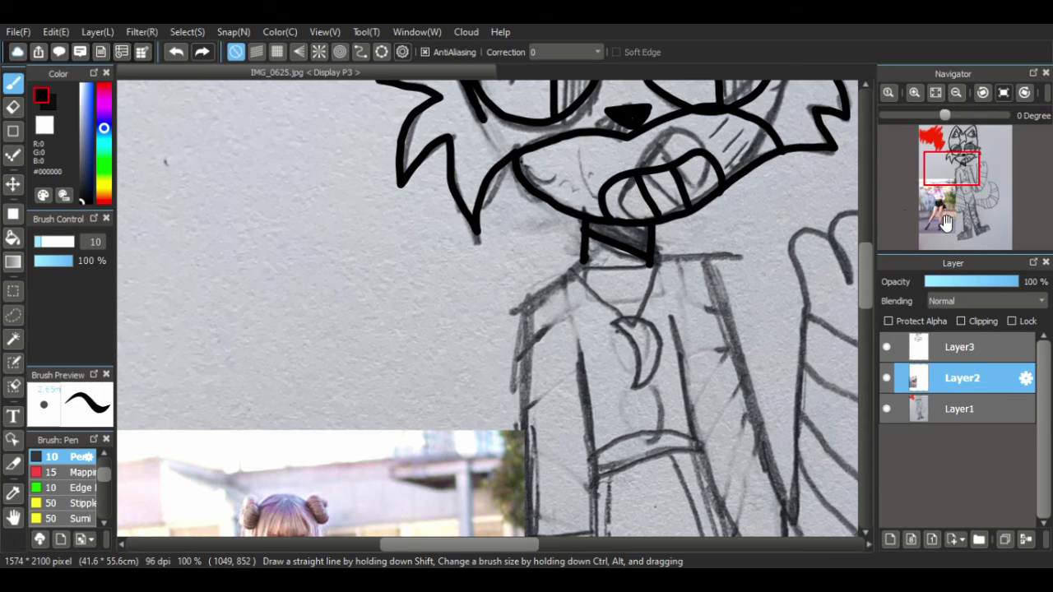
left_click_drag(946, 220, 960, 184)
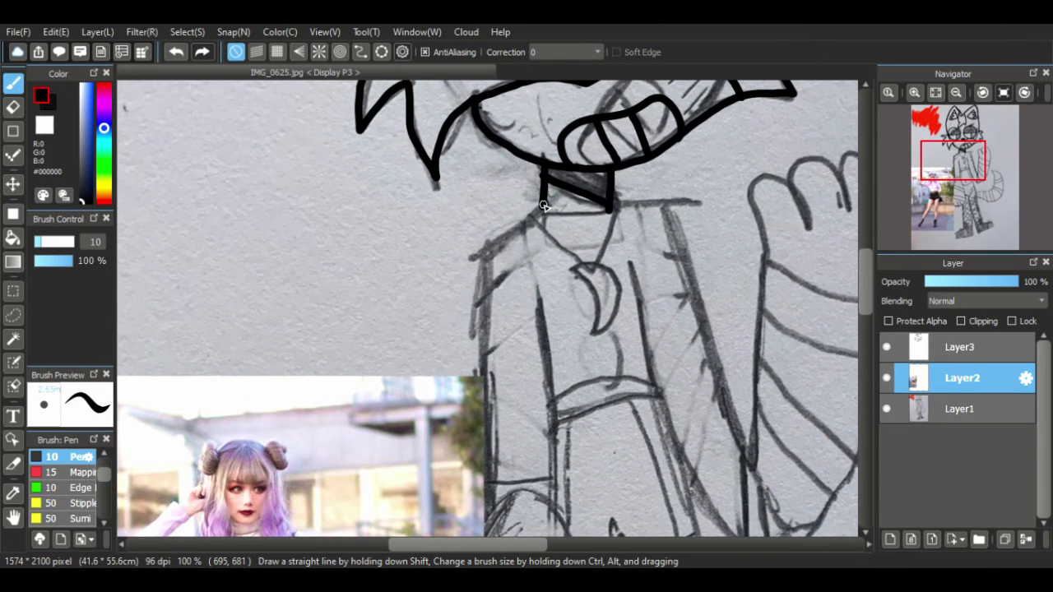
- Trace both of the cat's shoulder slopes and the upper outer edges of both arms in black
left_click_drag(543, 205, 485, 234)
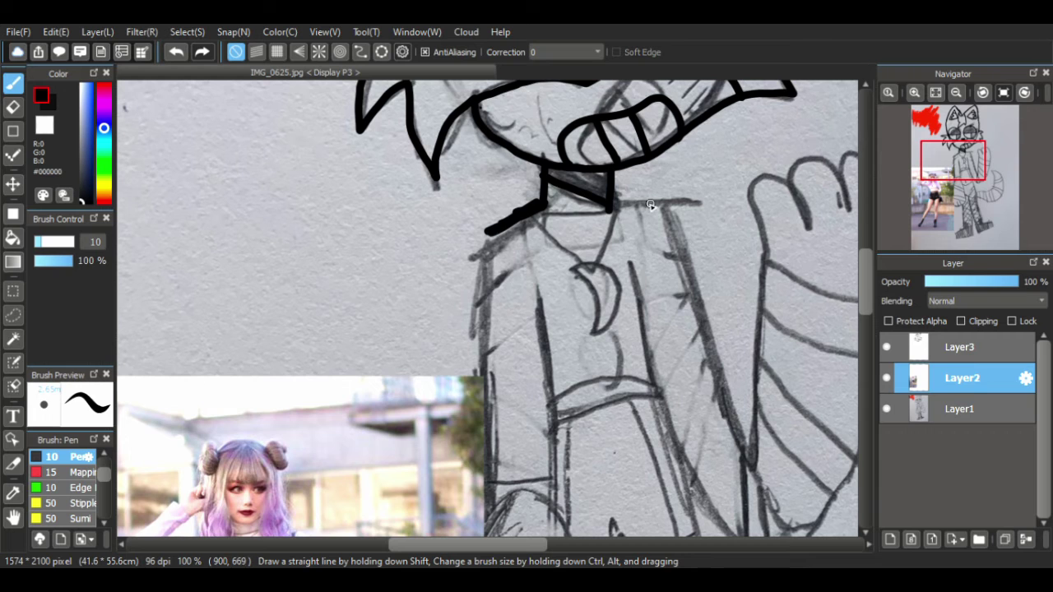
left_click_drag(607, 208, 675, 221)
left_click_drag(490, 237, 485, 320)
left_click_drag(671, 222, 716, 382)
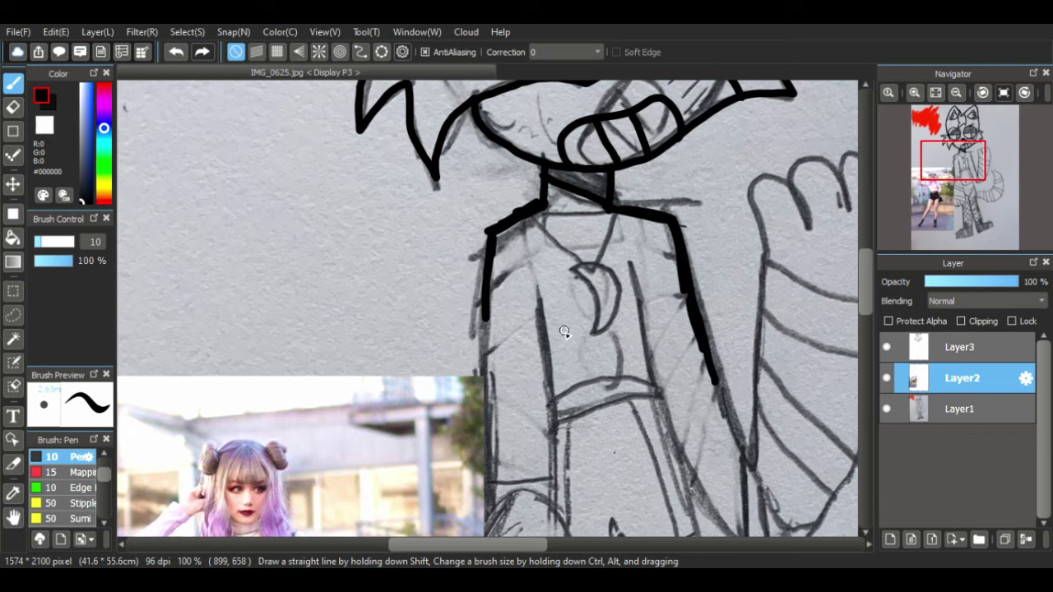
- Cut the freshly inked shoulder and arm lines out of Layer2 and paste them onto a new layer
left_click(885, 378)
left_click(909, 350)
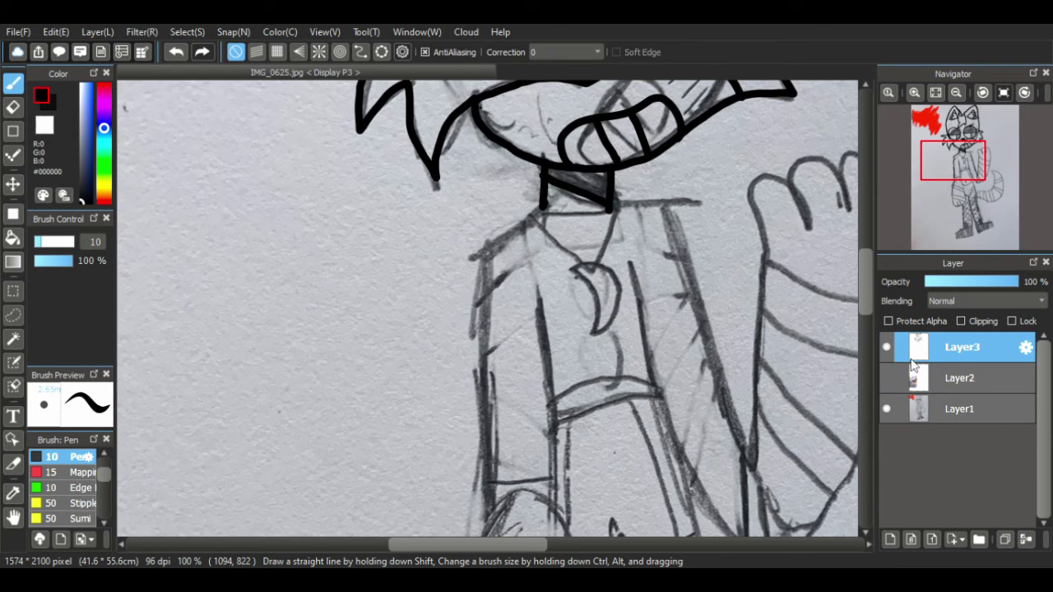
left_click(886, 377)
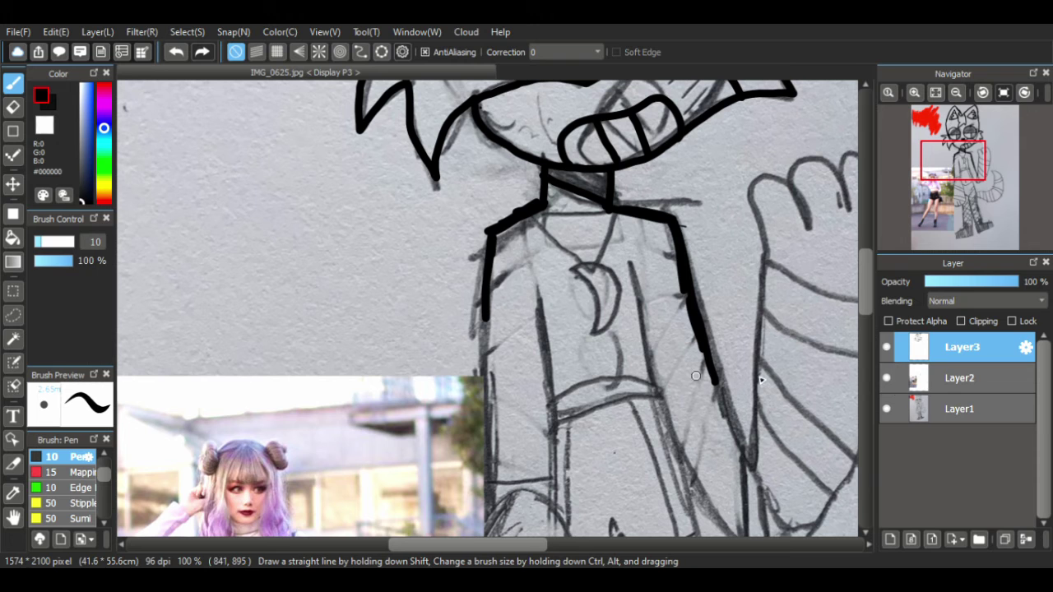
left_click(937, 381)
left_click(12, 315)
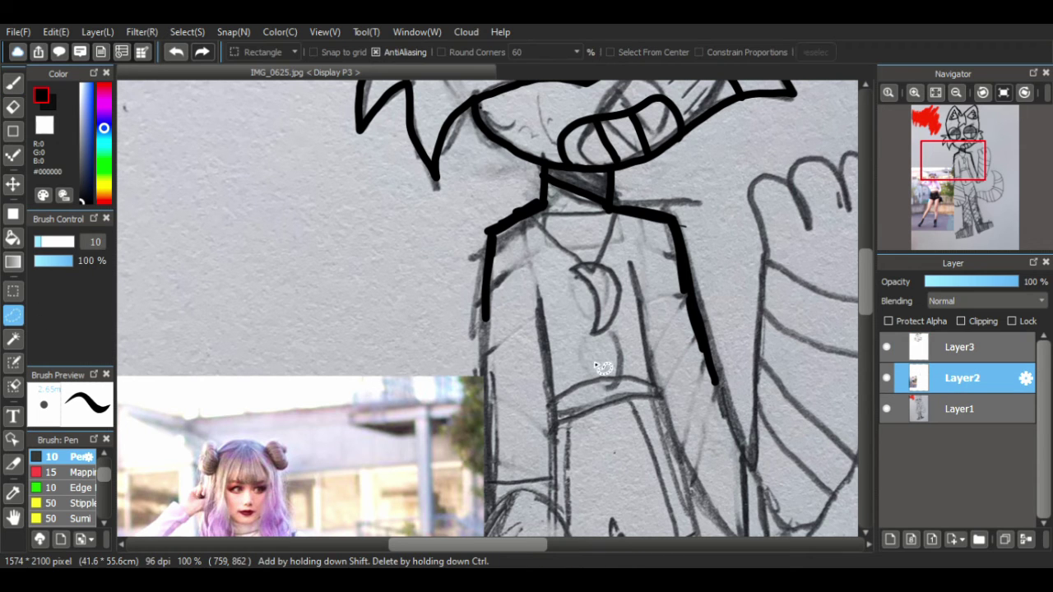
mouse_move(507, 348)
left_mouse_down()
mouse_move(581, 126)
mouse_move(669, 453)
mouse_move(518, 353)
left_mouse_up()
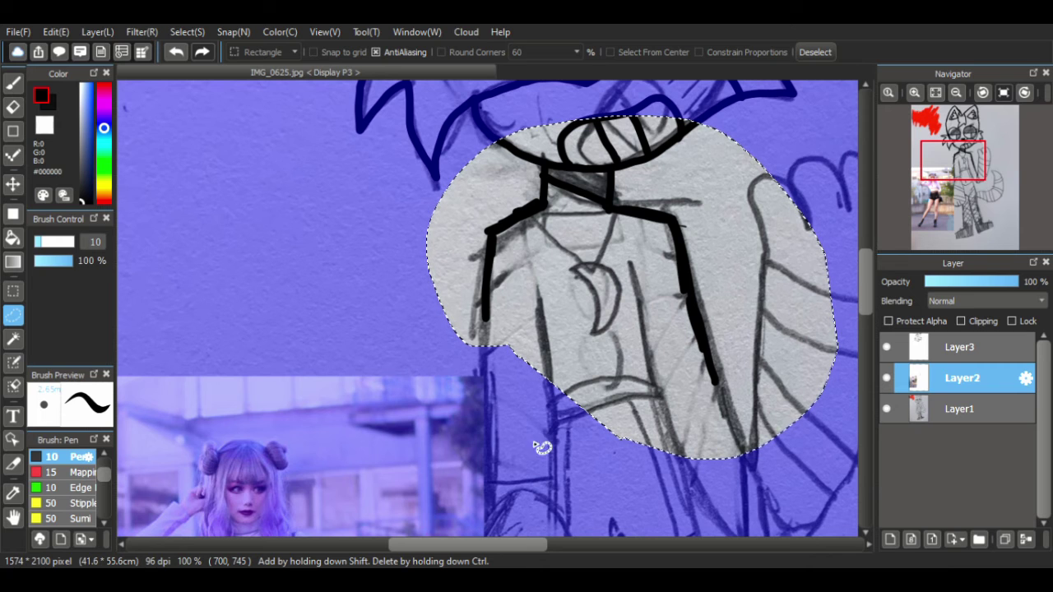
key("Delete")
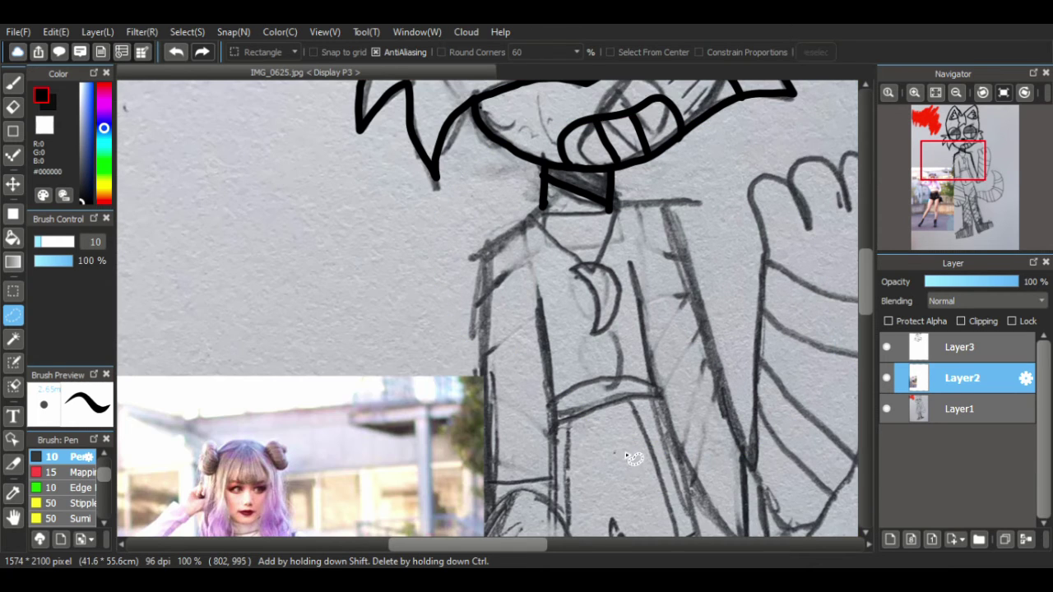
key("ctrl+d")
key("ctrl+v")
- Merge Layer3 down into Layer4 and hide Layer2 with the reference photo
left_click(954, 349)
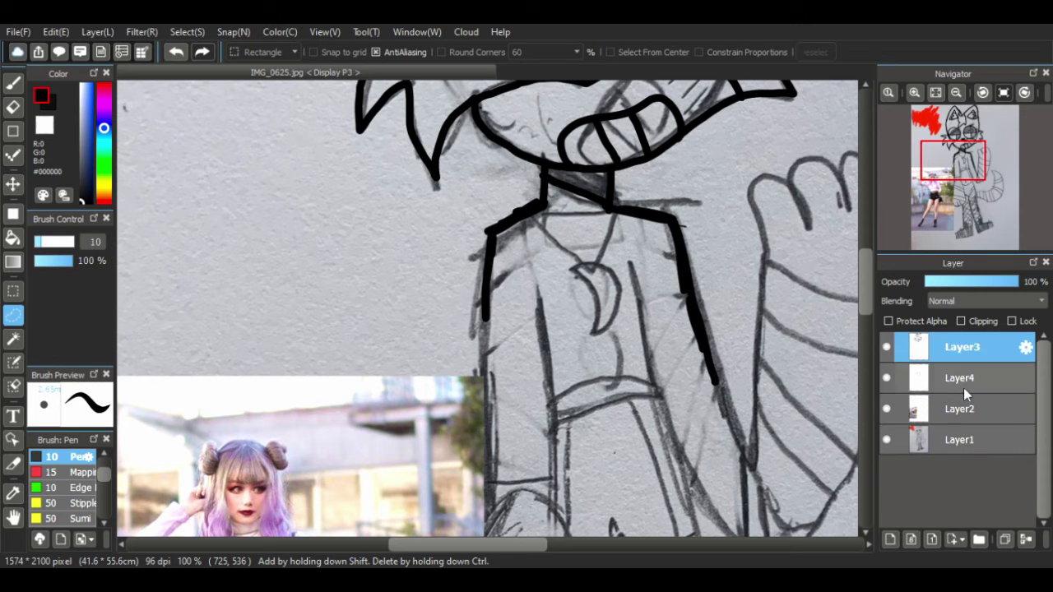
left_click(929, 376)
left_click(907, 319)
left_click(937, 350)
left_click(1026, 539)
left_click(14, 82)
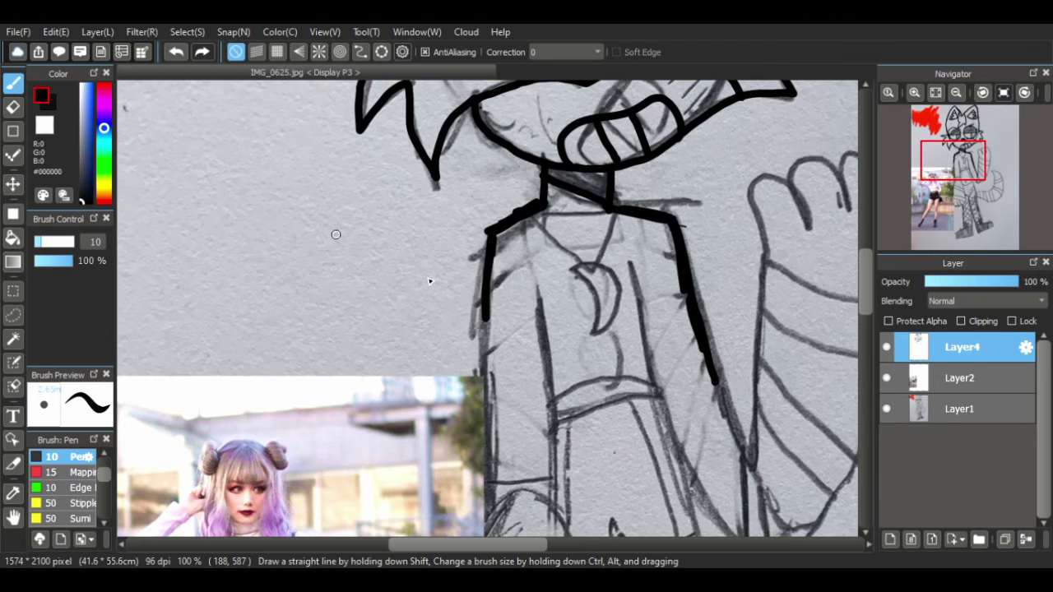
left_click(887, 377)
- Trace the outer and inner edges of the cat's hanging arm down to the wrist
left_click_drag(864, 309, 864, 332)
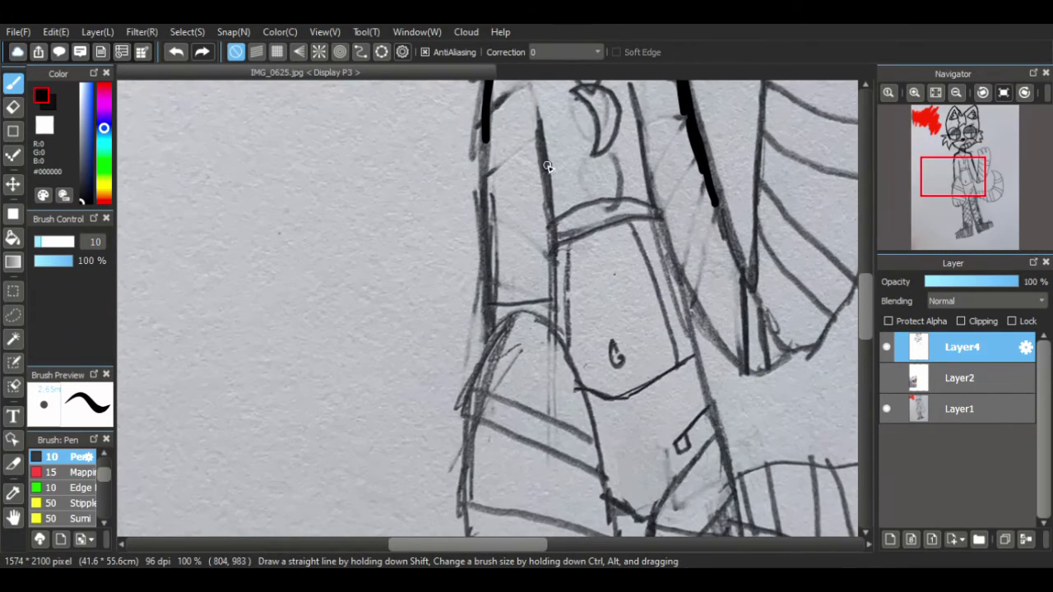
left_click_drag(486, 140, 476, 217)
left_click_drag(482, 180, 478, 321)
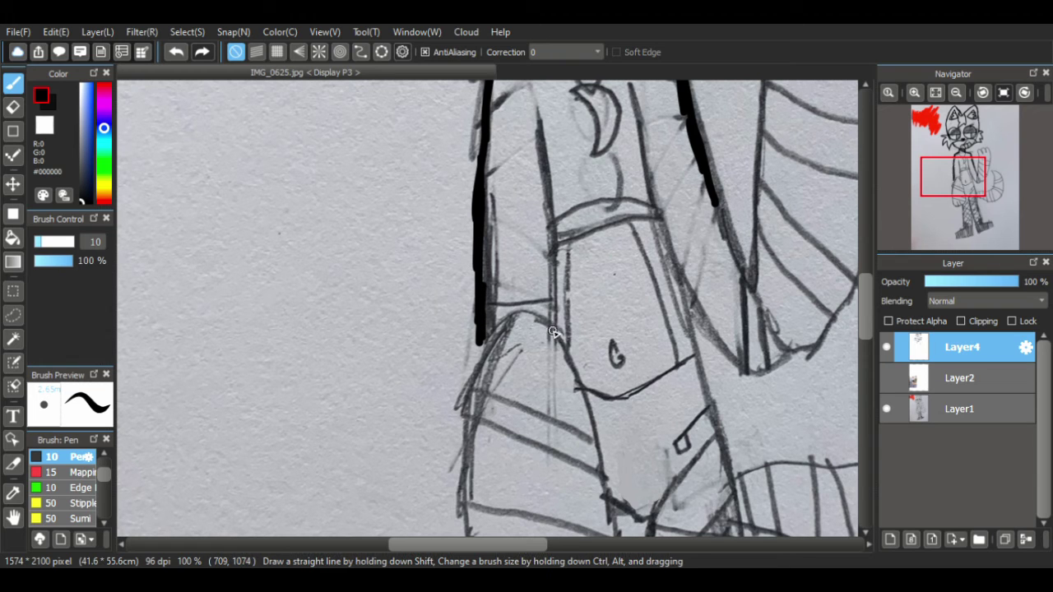
mouse_move(552, 333)
left_mouse_down()
mouse_move(560, 260)
mouse_move(539, 124)
left_mouse_up()
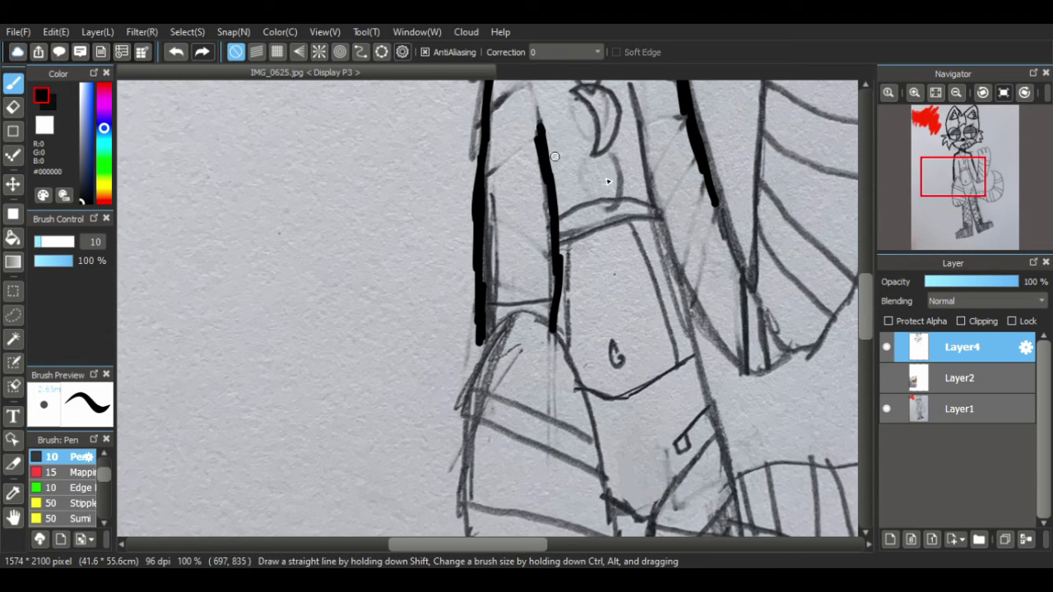
- Trace the raised arm's outer edge into the elbow crook and outline the forearm and its three-fingered paw
left_click_drag(979, 208, 973, 184)
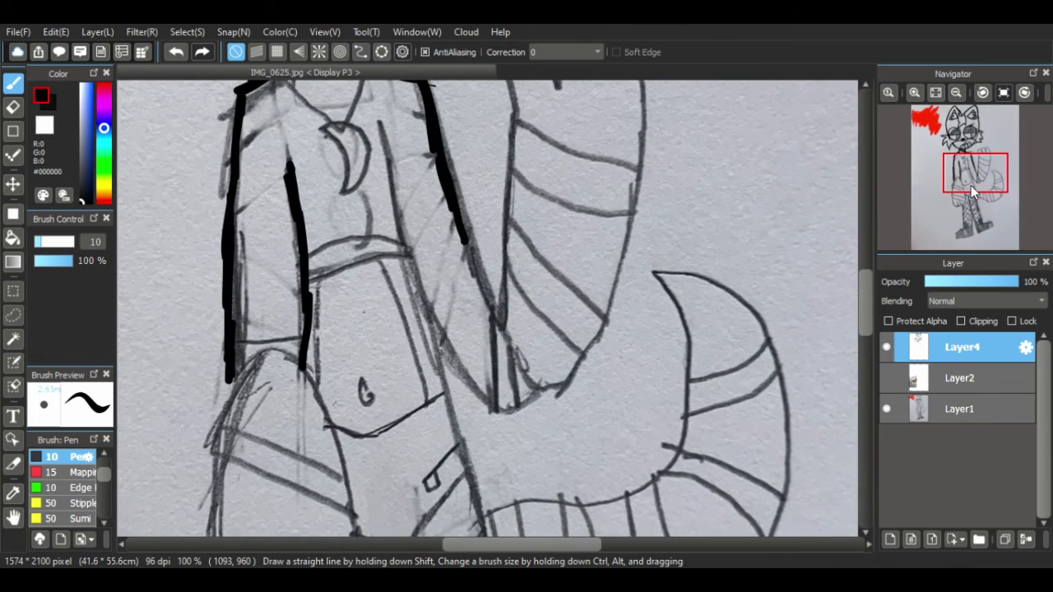
mouse_move(465, 219)
left_mouse_down()
mouse_move(496, 312)
mouse_move(470, 240)
mouse_move(502, 284)
mouse_move(507, 178)
left_mouse_up()
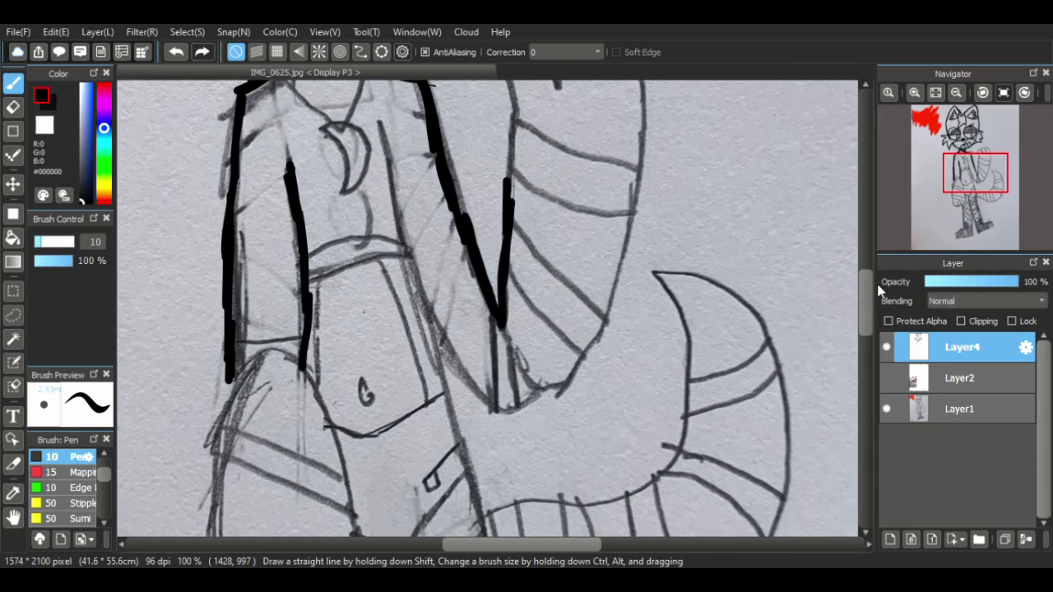
left_click_drag(864, 295, 863, 268)
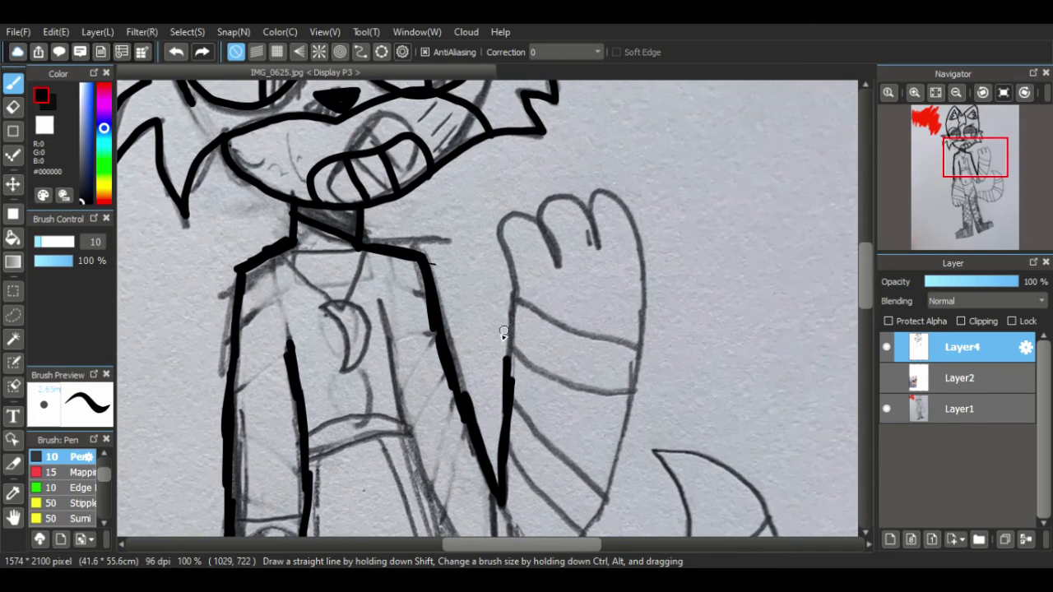
mouse_move(506, 372)
left_mouse_down()
mouse_move(515, 273)
mouse_move(500, 223)
mouse_move(540, 222)
mouse_move(555, 261)
left_mouse_up()
mouse_move(543, 216)
left_mouse_down()
mouse_move(568, 199)
mouse_move(600, 251)
left_mouse_up()
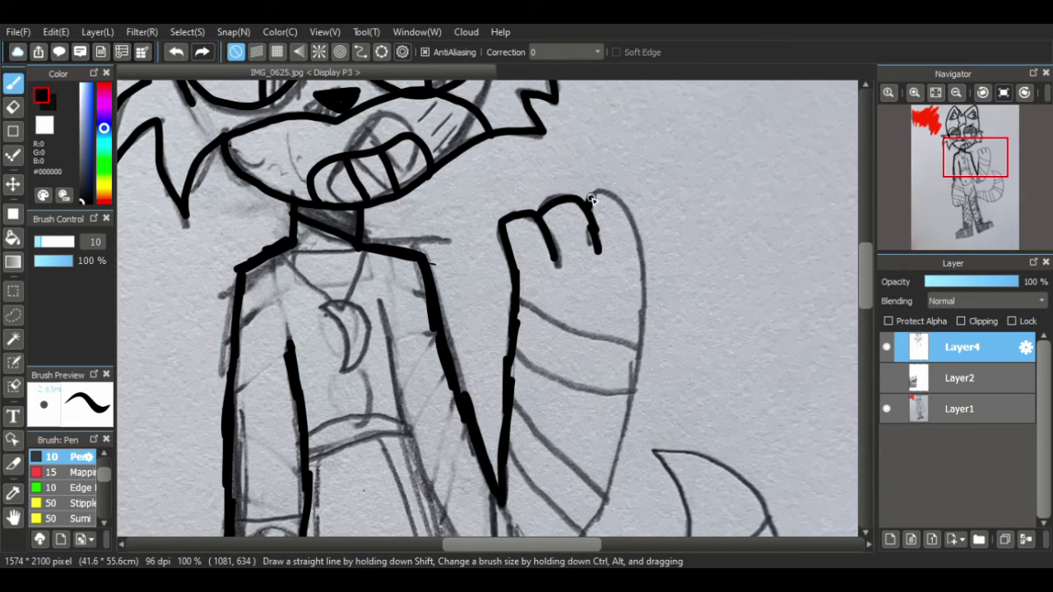
mouse_move(590, 200)
left_mouse_down()
mouse_move(623, 212)
mouse_move(642, 272)
mouse_move(641, 347)
left_mouse_up()
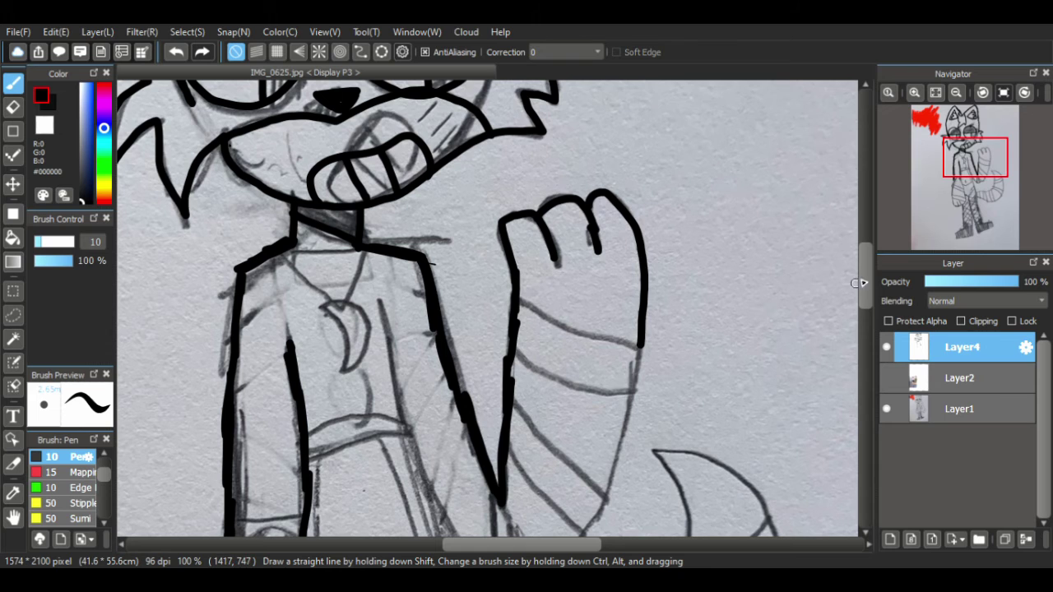
left_click_drag(861, 282, 865, 319)
mouse_move(642, 138)
left_mouse_down()
mouse_move(620, 239)
mouse_move(582, 320)
mouse_move(543, 357)
mouse_move(522, 337)
mouse_move(503, 276)
left_mouse_up()
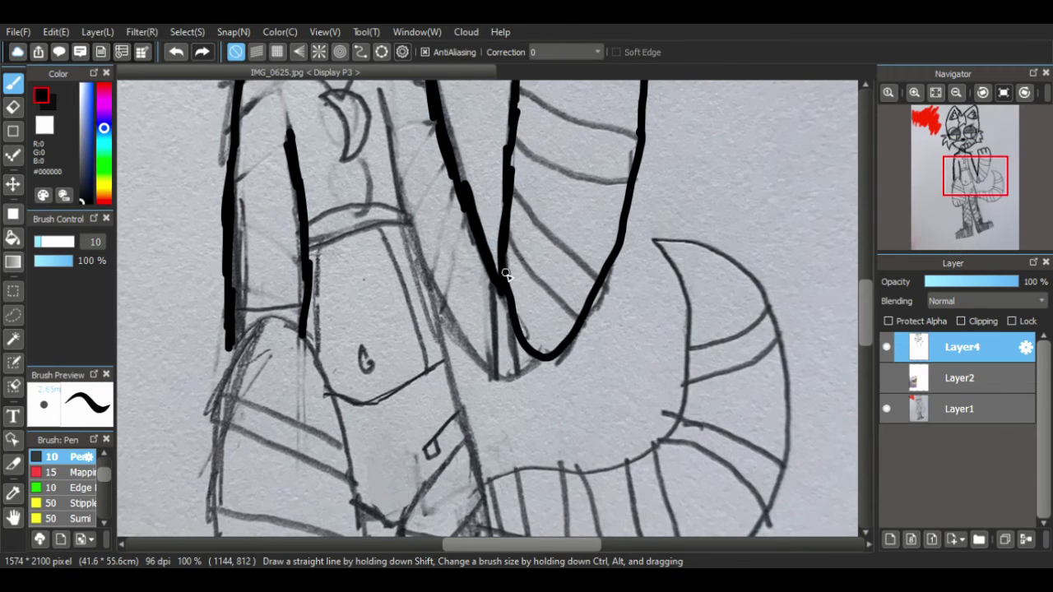
- Draw four diagonal stripes across the forearm of the raised arm
left_click_drag(510, 186, 603, 273)
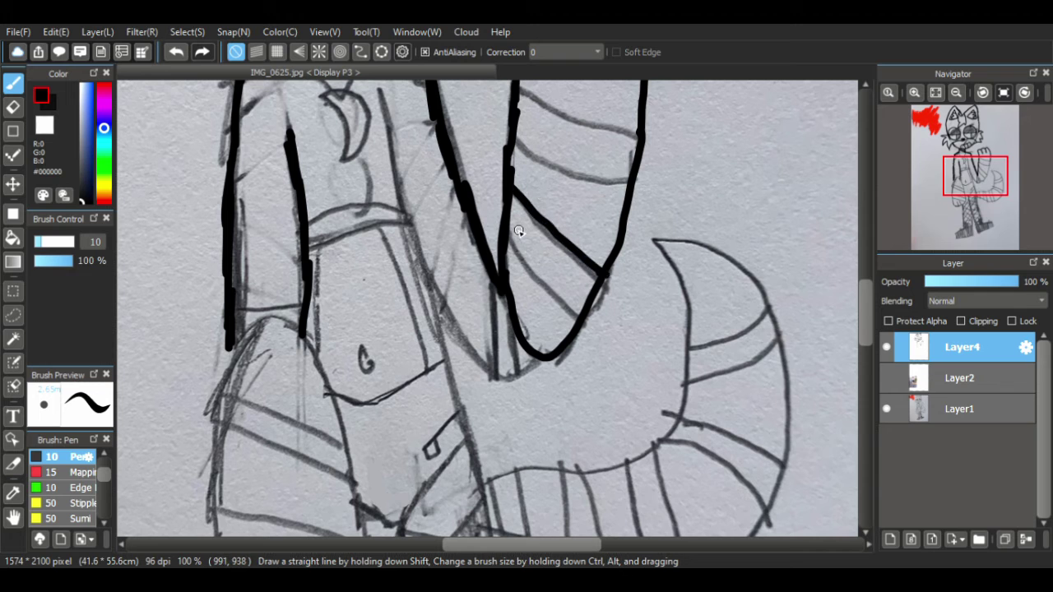
mouse_move(505, 233)
left_mouse_down()
mouse_move(541, 282)
mouse_move(587, 312)
left_mouse_up()
left_click_drag(513, 90, 630, 189)
left_click_drag(514, 155, 618, 248)
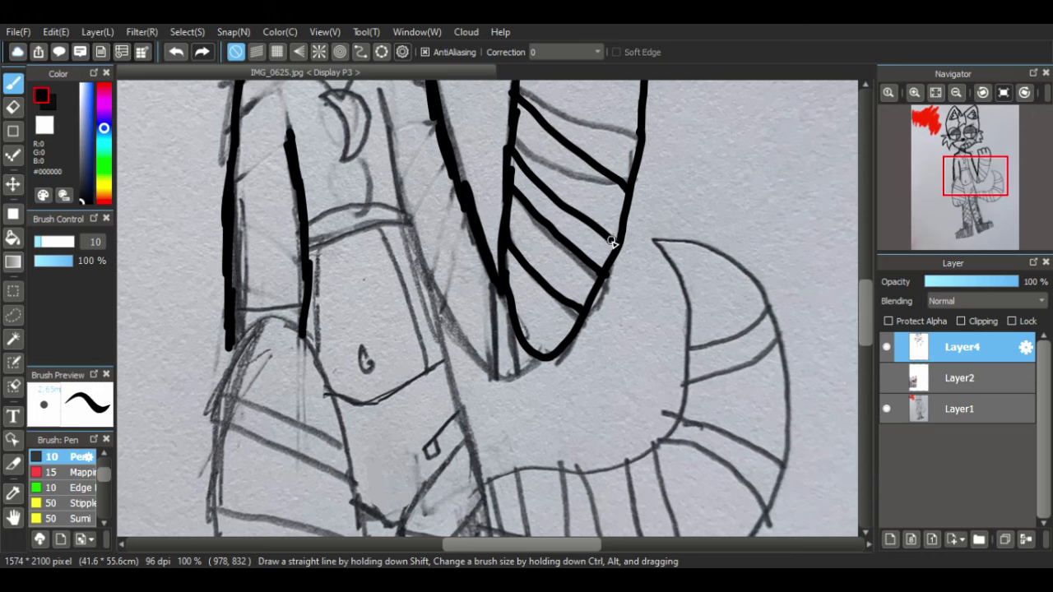
- Trace the underside of the raised arm around the elbow up to the chest, with two short sleeve-edge lines at the elbow
scroll(869, 275, "up", 5)
scroll(875, 267, "down", 5)
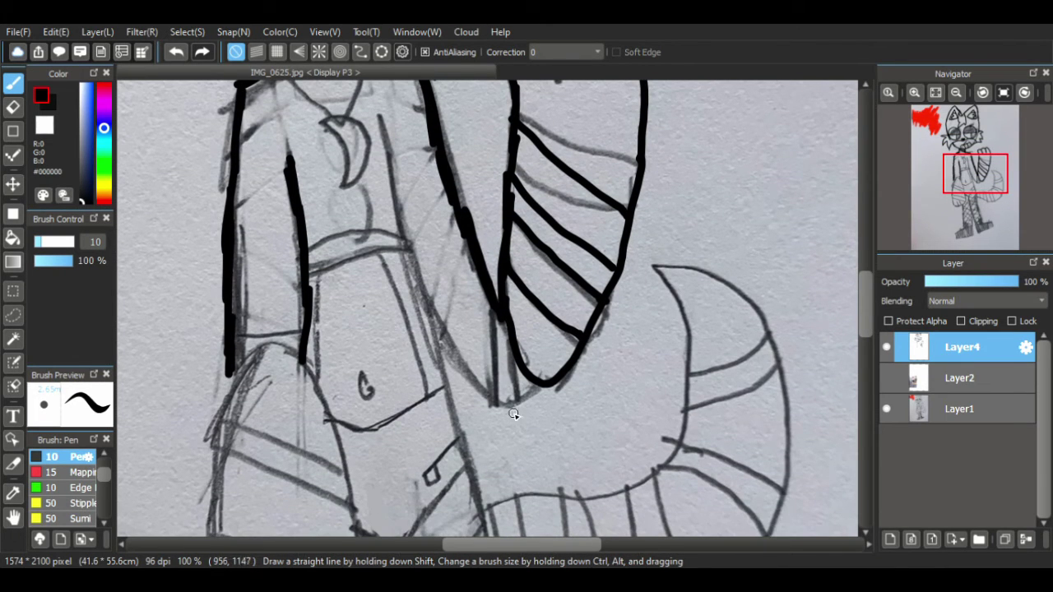
mouse_move(545, 381)
left_mouse_down()
mouse_move(504, 405)
mouse_move(455, 363)
mouse_move(416, 273)
mouse_move(383, 125)
left_mouse_up()
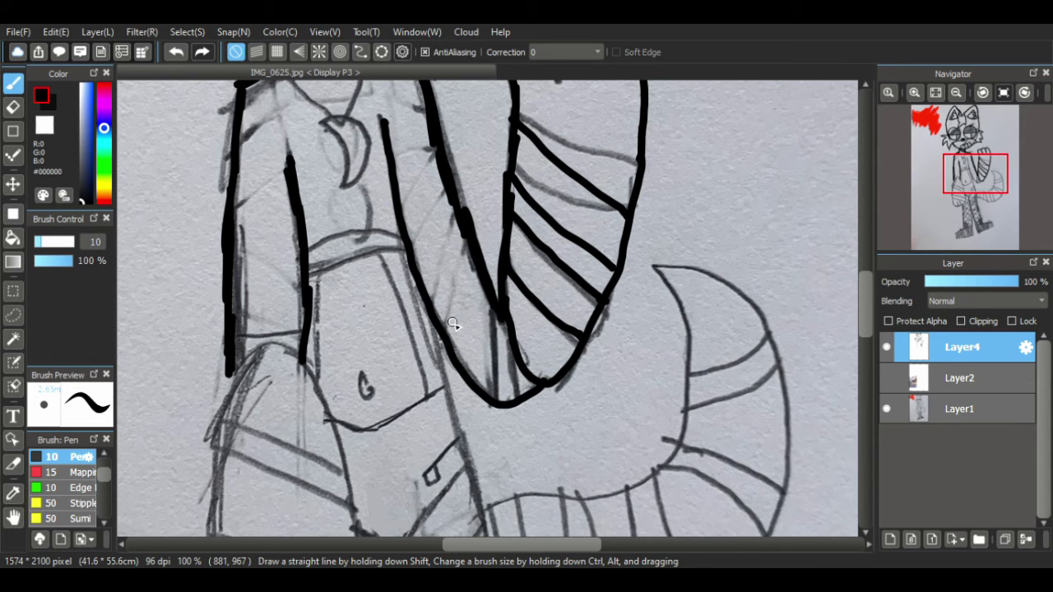
left_click_drag(499, 308, 495, 404)
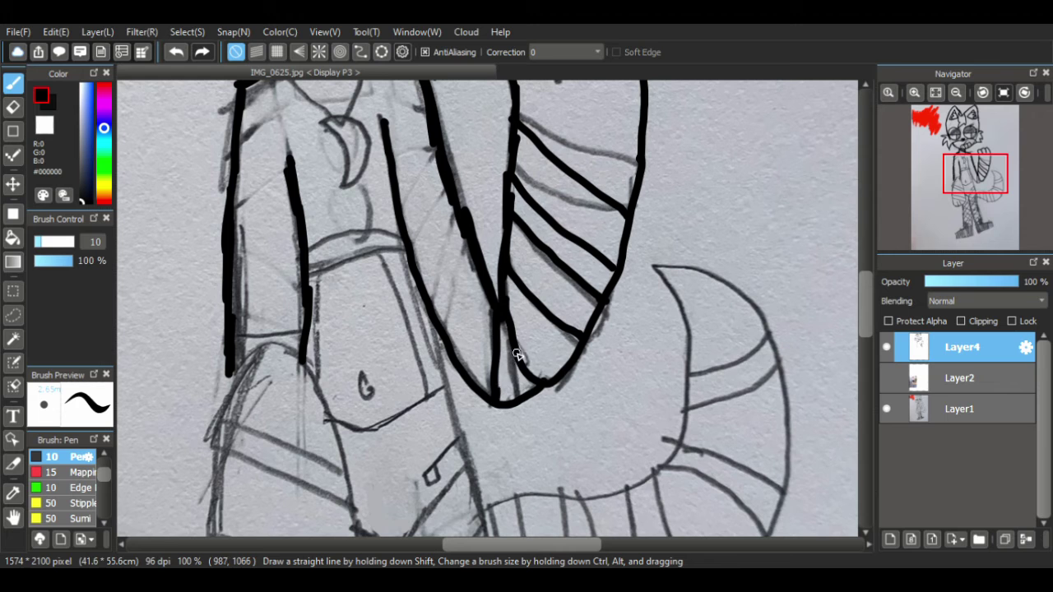
left_click_drag(516, 353, 519, 400)
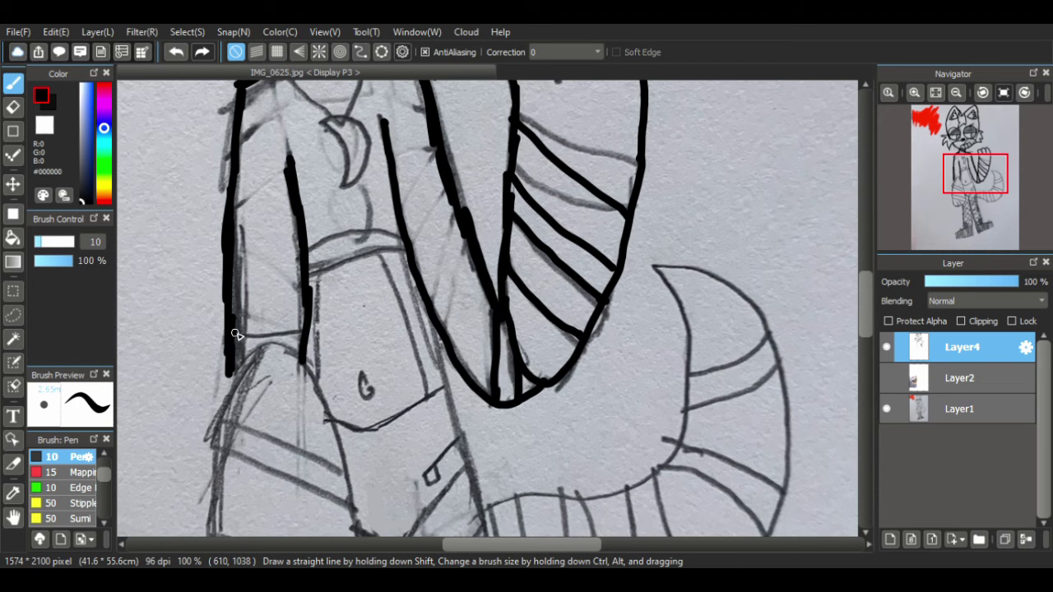
- Draw the sleeve-edge line across the hanging arm and outline the large paw below it with two finger lines
left_click_drag(233, 332, 302, 339)
left_click(13, 517)
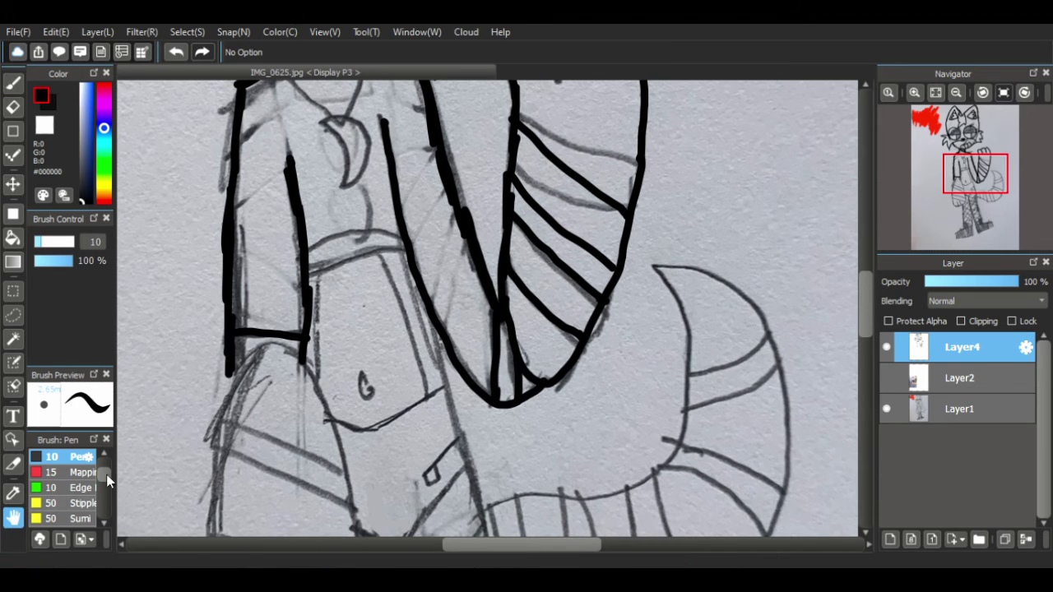
left_click_drag(182, 425, 283, 190)
left_click(14, 83)
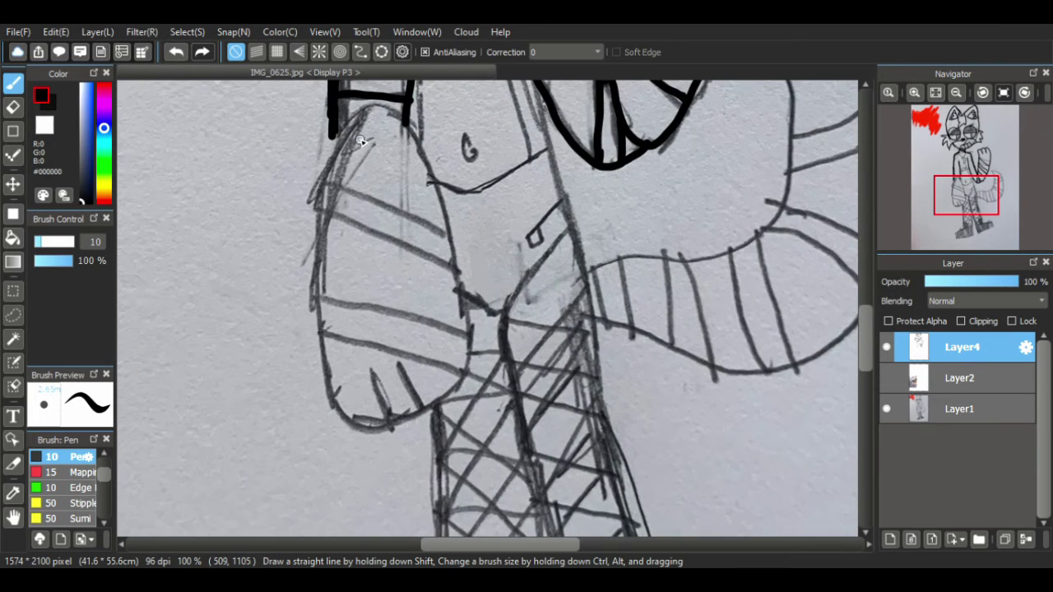
mouse_move(359, 108)
left_mouse_down()
mouse_move(319, 166)
mouse_move(312, 233)
mouse_move(326, 363)
mouse_move(348, 420)
mouse_move(391, 418)
mouse_move(378, 378)
left_mouse_up()
mouse_move(391, 419)
left_mouse_down()
mouse_move(422, 404)
mouse_move(410, 375)
left_mouse_up()
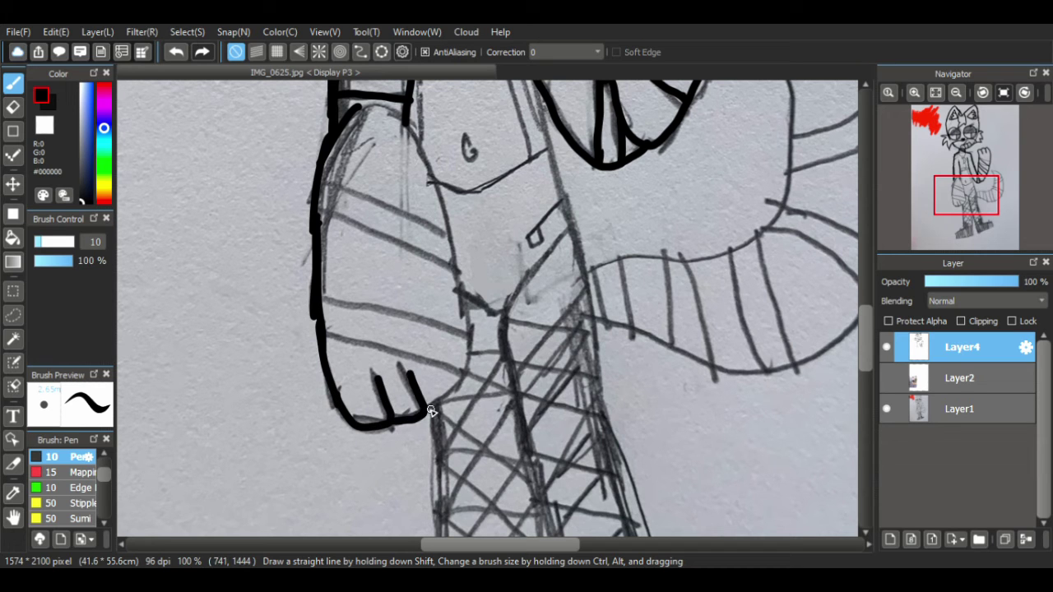
mouse_move(427, 410)
left_mouse_down()
mouse_move(465, 362)
mouse_move(463, 301)
mouse_move(430, 158)
mouse_move(397, 111)
mouse_move(367, 101)
left_mouse_up()
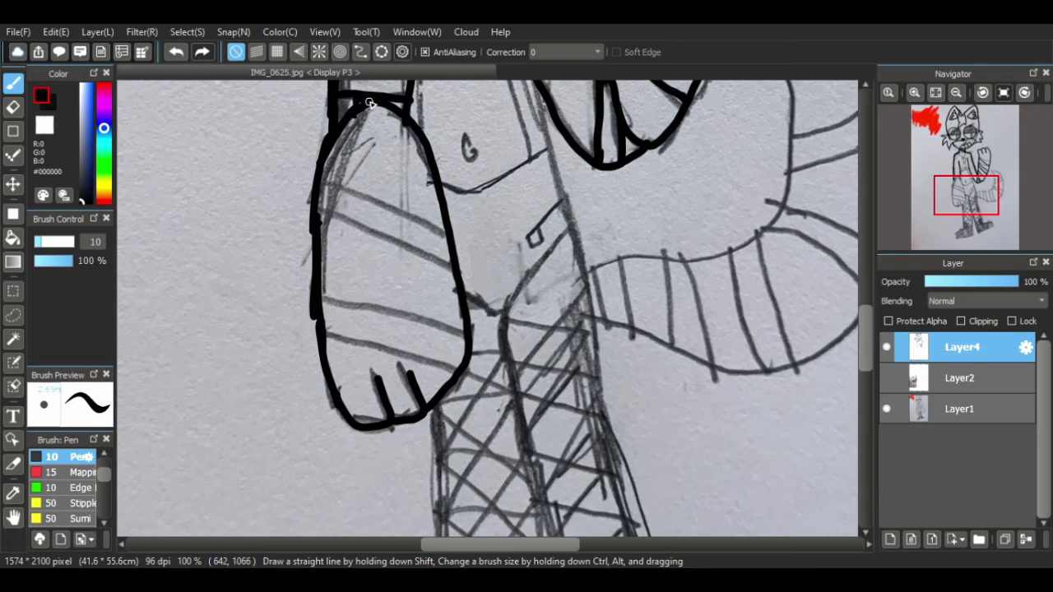
- Draw four diagonal stripes across the hanging arm's paw
left_click_drag(317, 182, 444, 234)
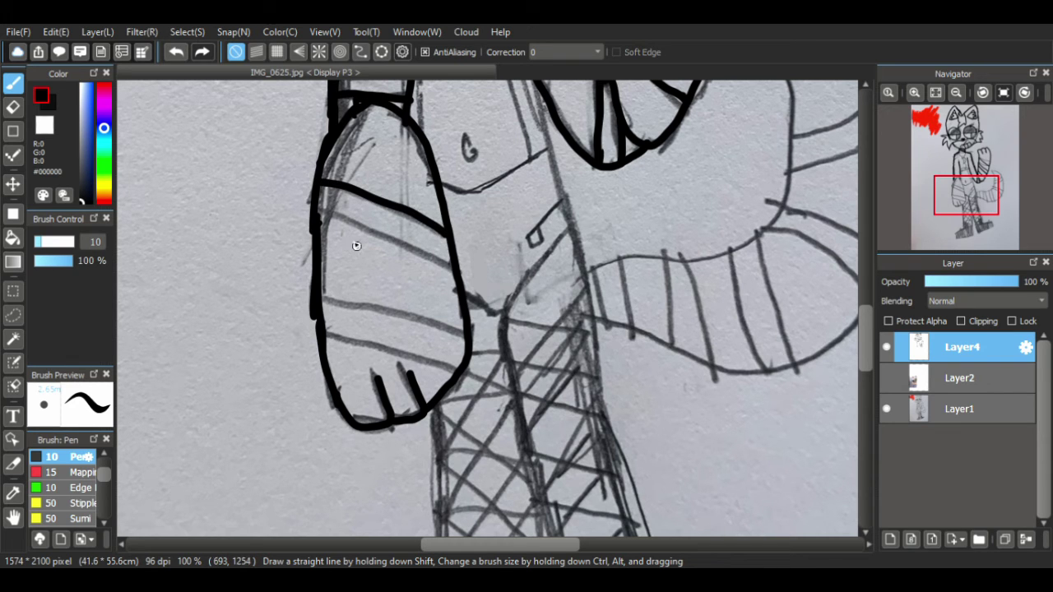
left_click_drag(319, 214, 455, 289)
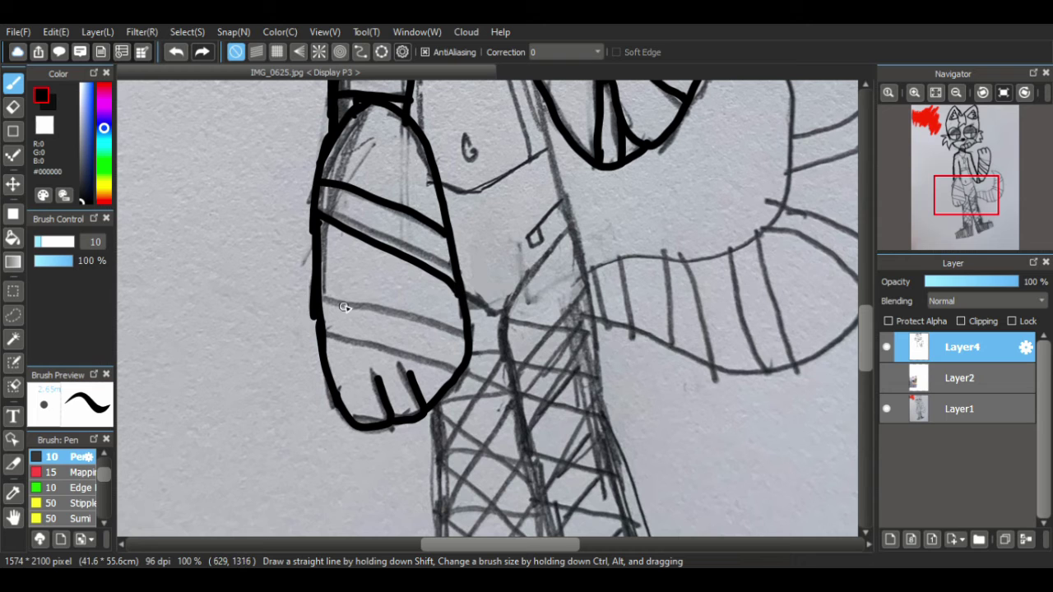
left_click_drag(318, 269, 457, 336)
left_click_drag(319, 324, 435, 377)
- Trace the V-shaped necklace cord below the neck and the crescent moon pendant hanging from it
left_click(17, 517)
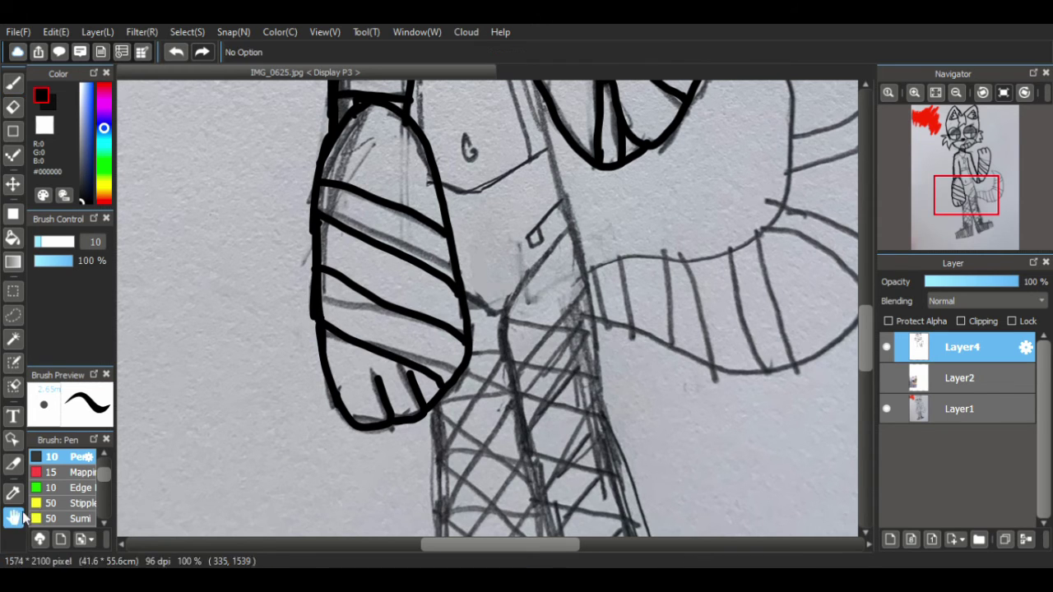
left_click_drag(423, 195, 351, 467)
left_click_drag(312, 316, 297, 362)
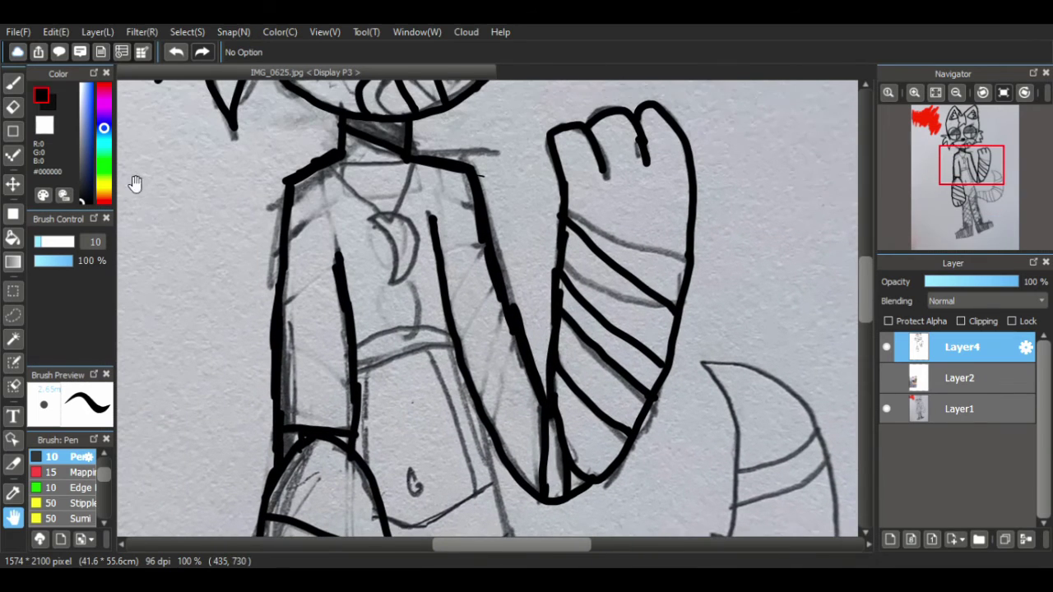
left_click(13, 83)
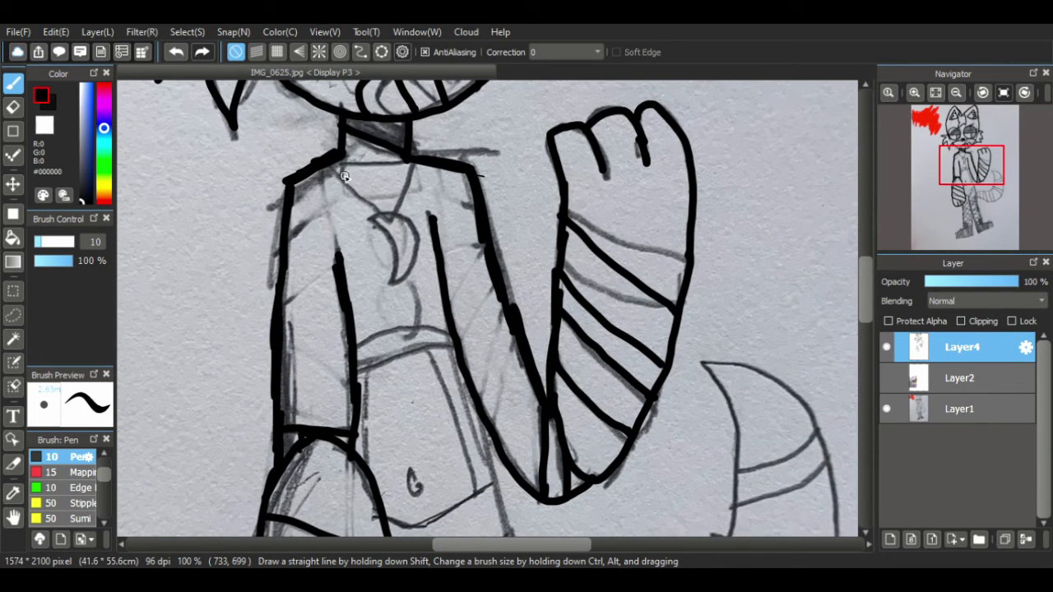
mouse_move(324, 166)
left_mouse_down()
mouse_move(389, 218)
mouse_move(417, 169)
left_mouse_up()
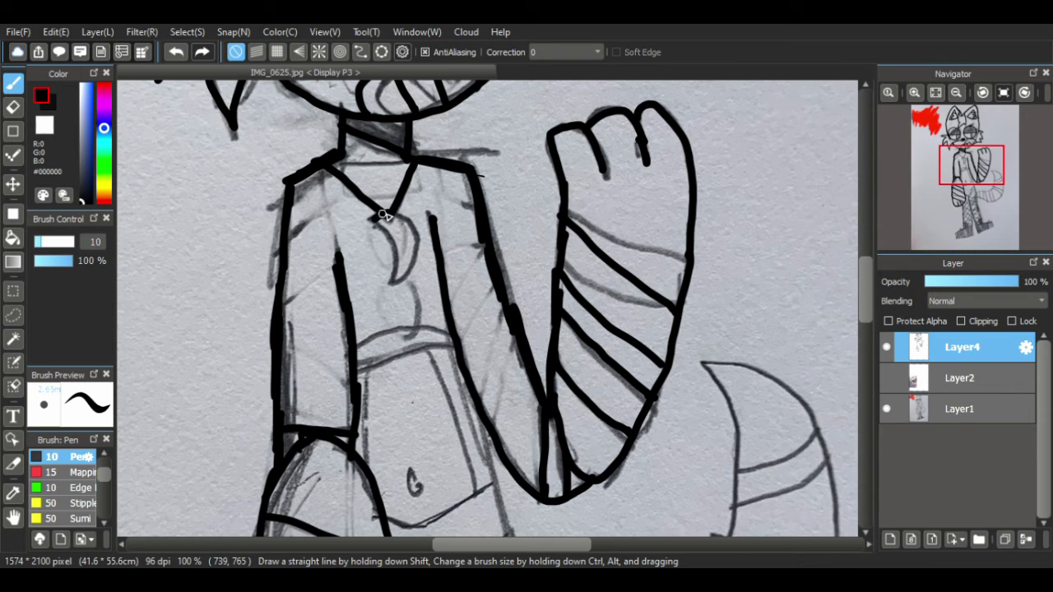
mouse_move(382, 215)
left_mouse_down()
mouse_move(421, 261)
mouse_move(377, 290)
mouse_move(390, 250)
mouse_move(364, 231)
left_mouse_up()
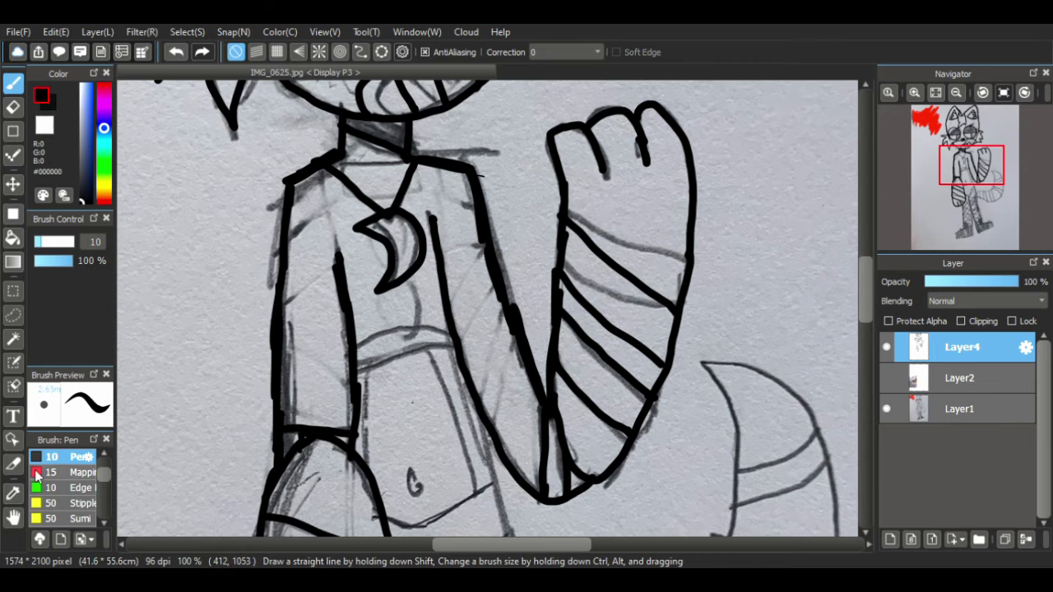
- Trace the two curved hem lines of the crop top across the torso, between the hanging arm and the raised arm's elbow
left_click(12, 516)
left_click_drag(333, 304, 336, 200)
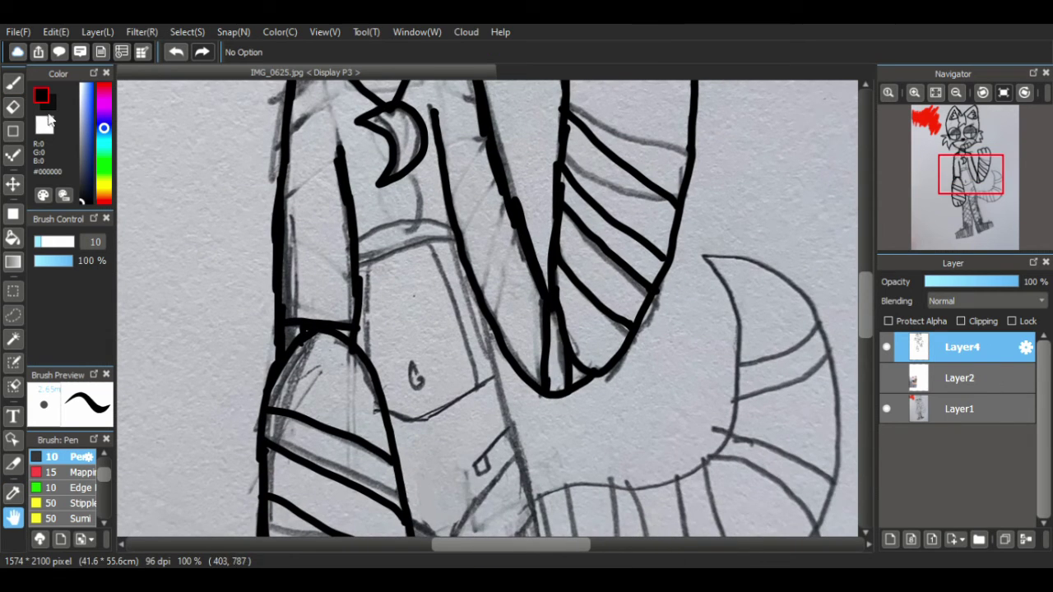
key("b")
left_click_drag(368, 238, 456, 221)
left_click_drag(353, 270, 462, 250)
- Show the reference photo on Layer2 and ink both sides of the bare waist, including the second line beside the raised arm
left_click(888, 377)
mouse_move(968, 182)
left_mouse_down()
mouse_move(938, 219)
mouse_move(967, 202)
left_mouse_up()
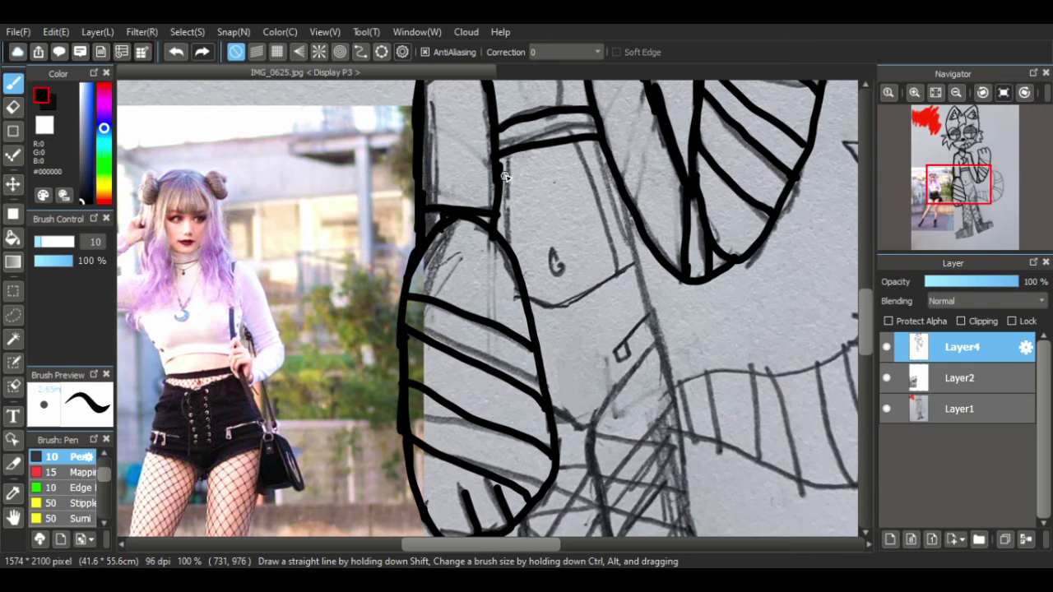
left_click_drag(503, 160, 507, 215)
left_click_drag(574, 142, 620, 260)
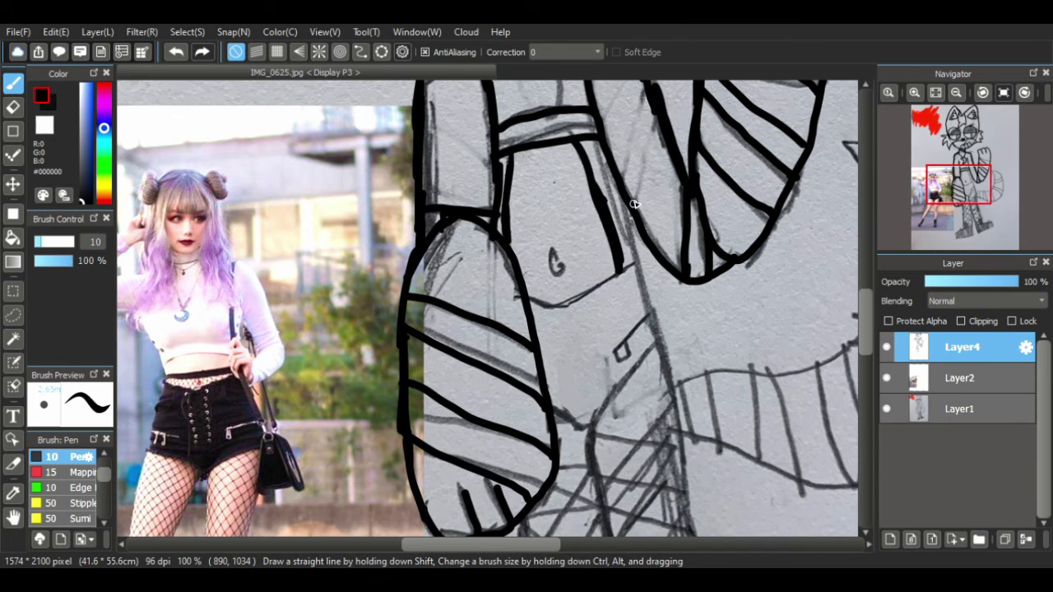
left_click_drag(625, 186, 635, 255)
left_click_drag(601, 141, 617, 169)
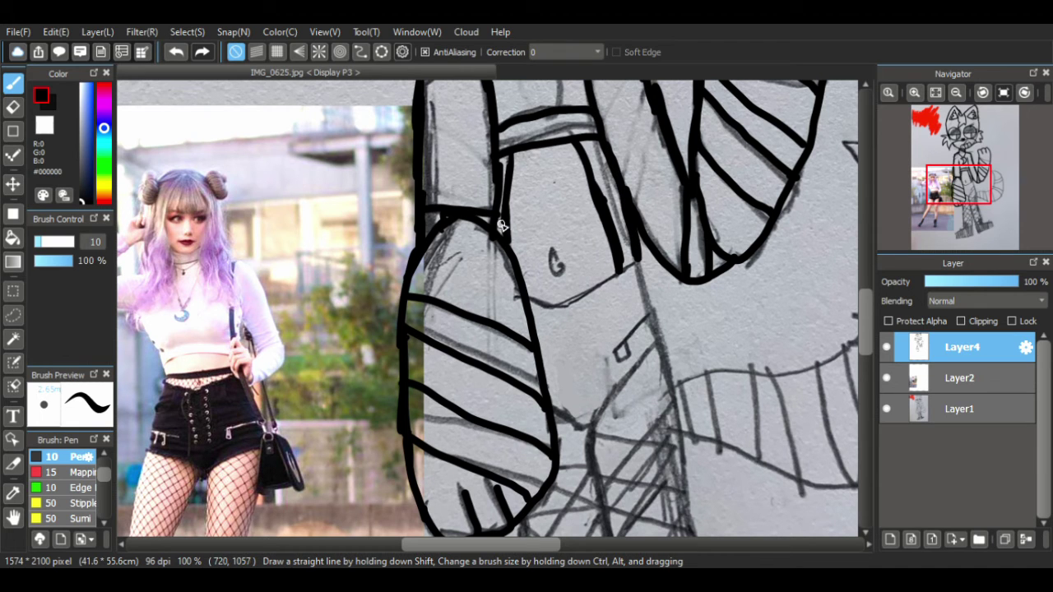
- Draw a curved fishnet top edge across the waist and fill the area below it with crossing diagonal net lines
left_click_drag(503, 220, 598, 206)
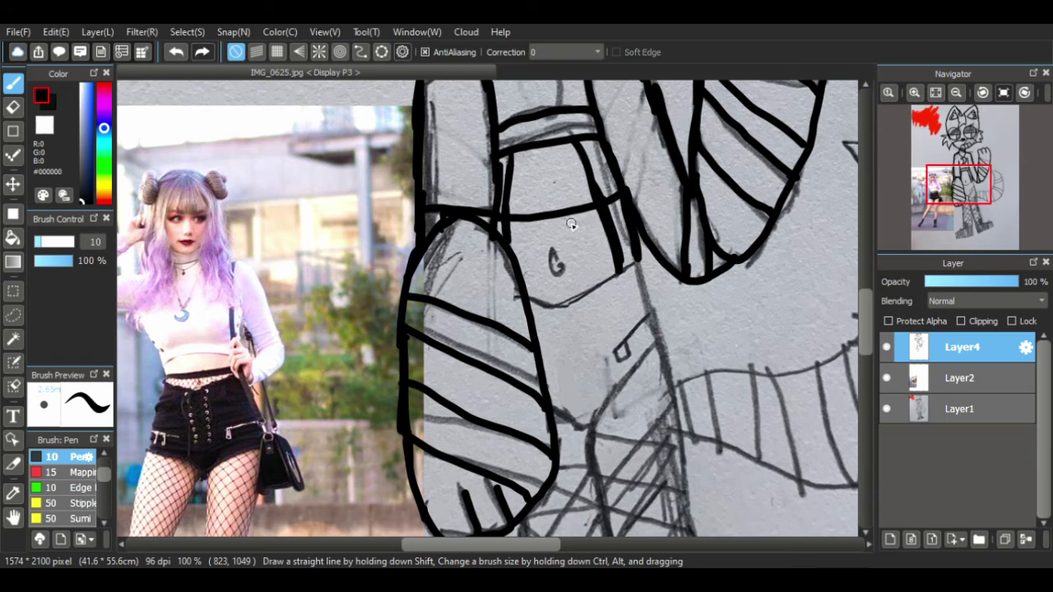
left_click_drag(518, 232, 597, 285)
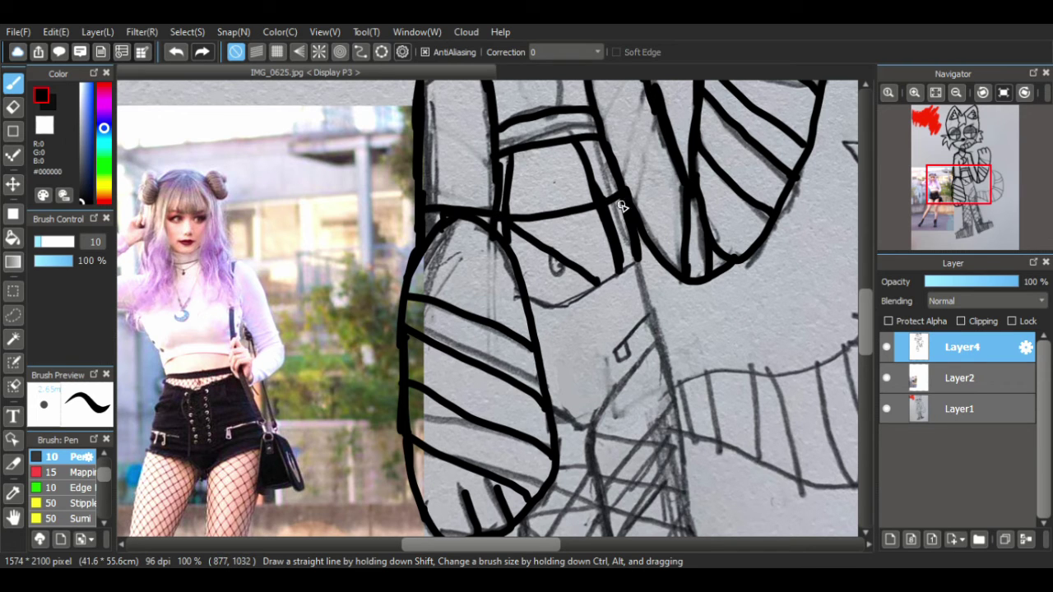
left_click_drag(610, 216, 549, 298)
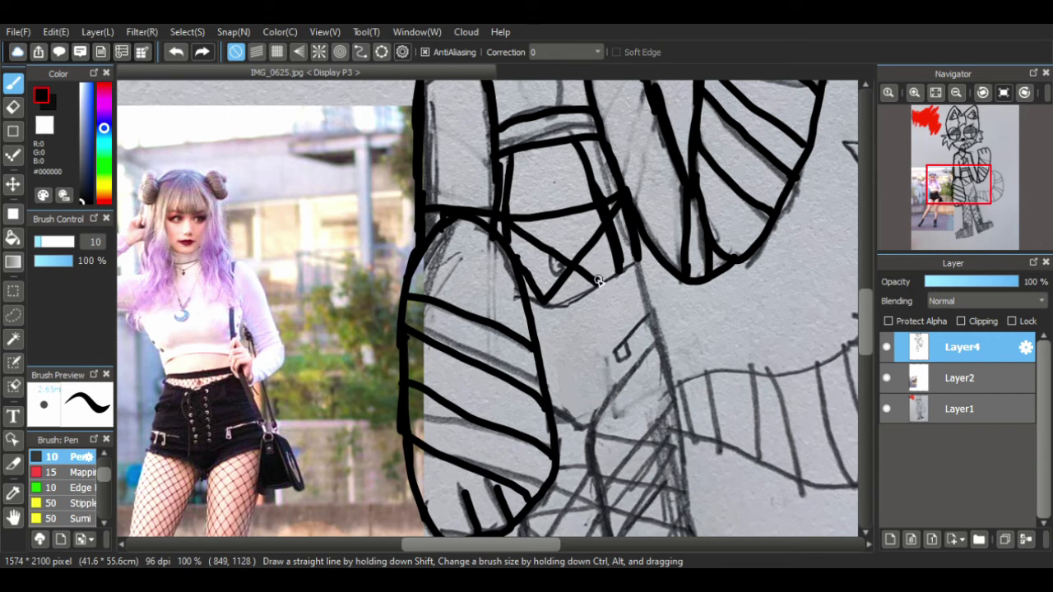
mouse_move(598, 280)
left_mouse_down()
mouse_move(625, 217)
mouse_move(561, 215)
mouse_move(543, 300)
left_mouse_up()
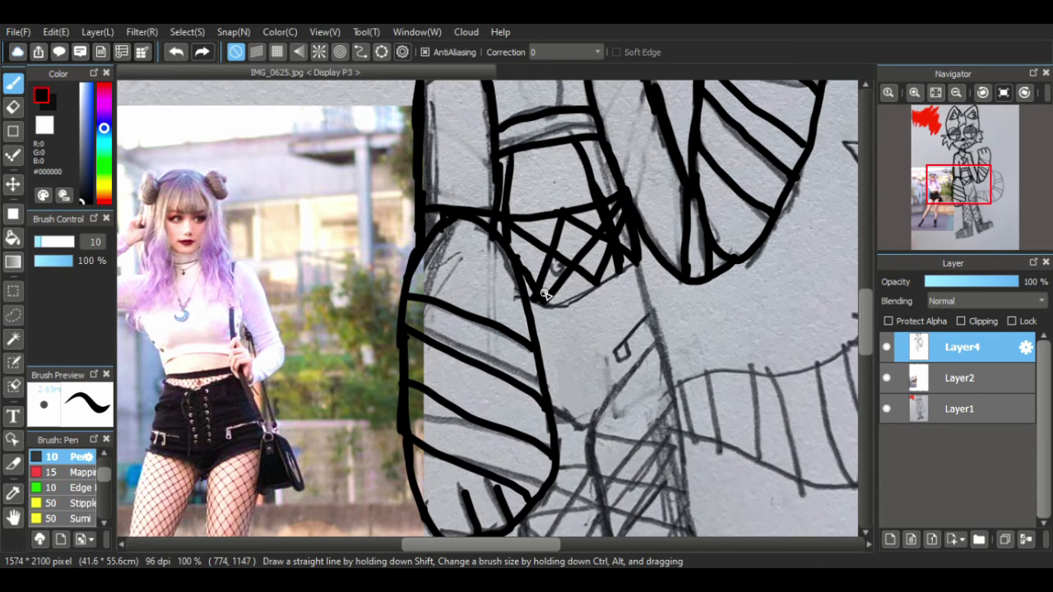
mouse_move(516, 258)
left_mouse_down()
mouse_move(537, 217)
mouse_move(607, 264)
left_mouse_up()
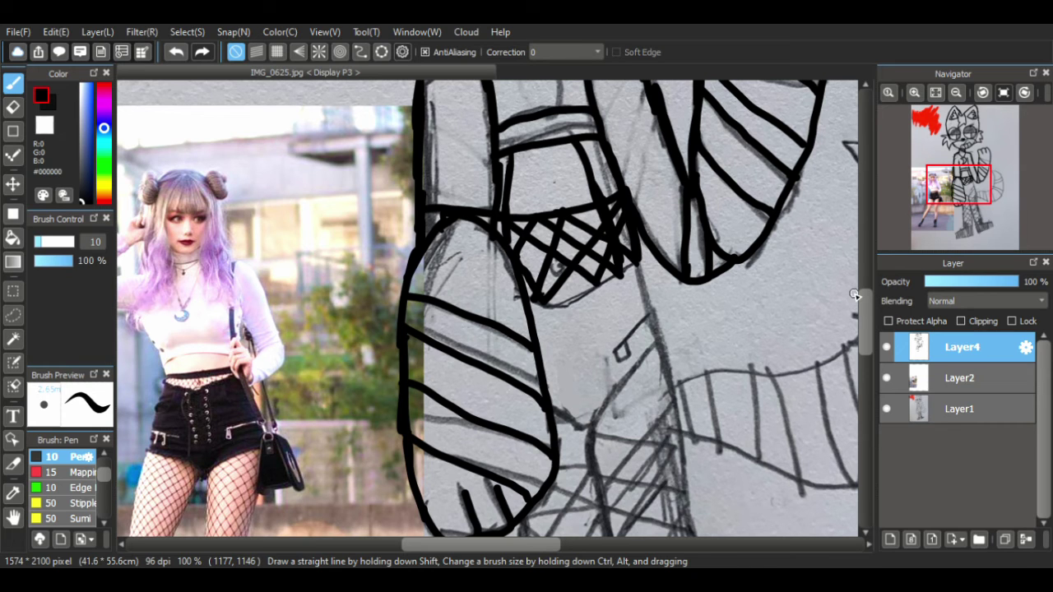
- Outline the shorts with a V-shaped waist edge below the fishnet, the outer hip line and the slanted leg openings meeting at the crotch
mouse_move(547, 304)
left_mouse_down()
mouse_move(593, 285)
mouse_move(652, 328)
left_mouse_up()
left_click_drag(640, 285, 654, 345)
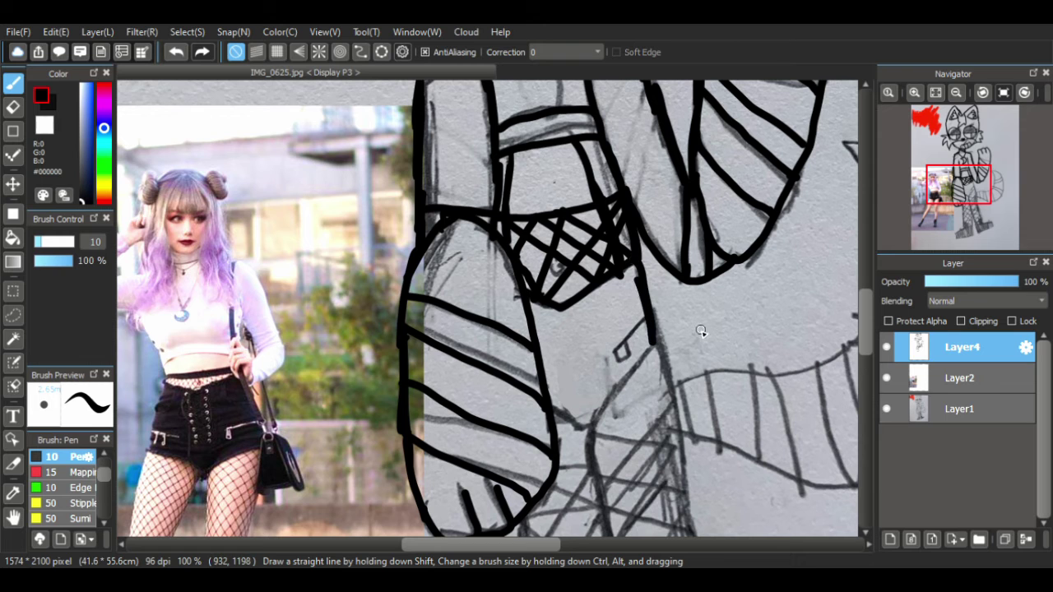
scroll(864, 354, "down", 2)
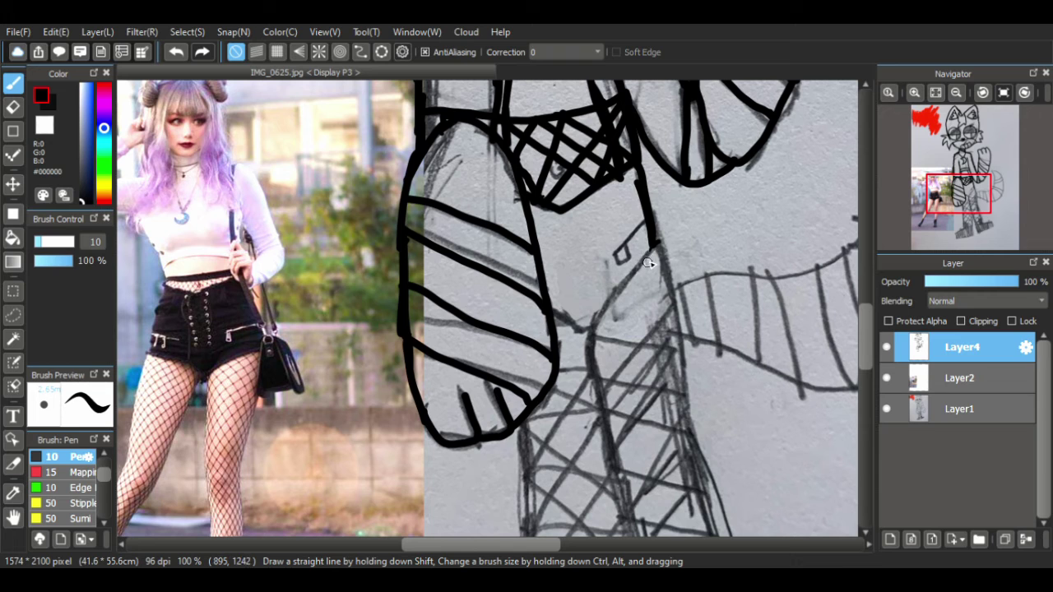
left_click_drag(655, 250, 587, 334)
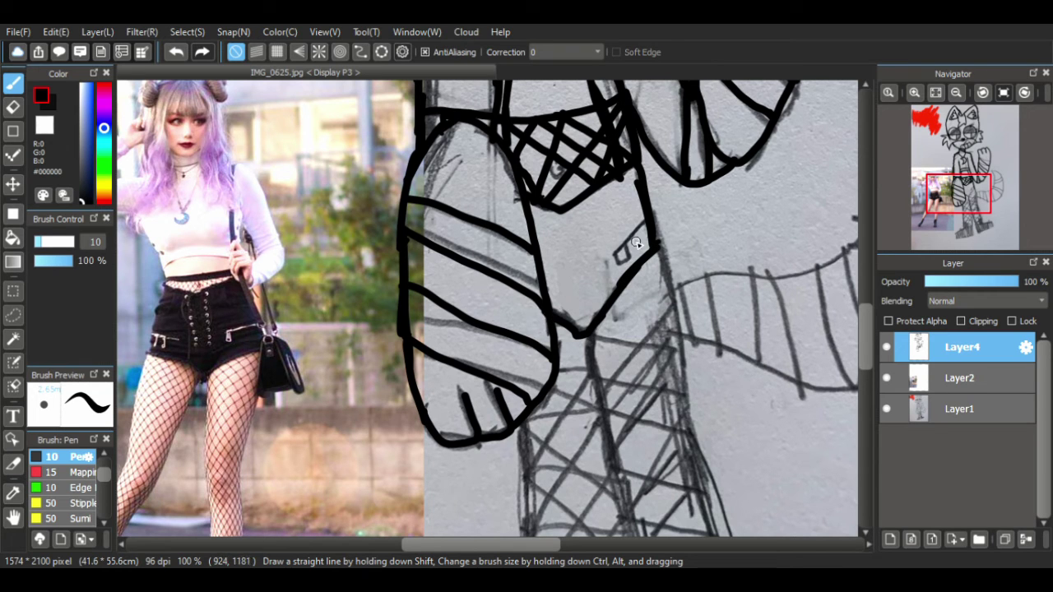
- Draw the small slanted zip pocket at the hip and a narrow rectangular lacing panel down the front of the shorts
left_click_drag(647, 219, 613, 249)
left_click_drag(571, 210, 587, 268)
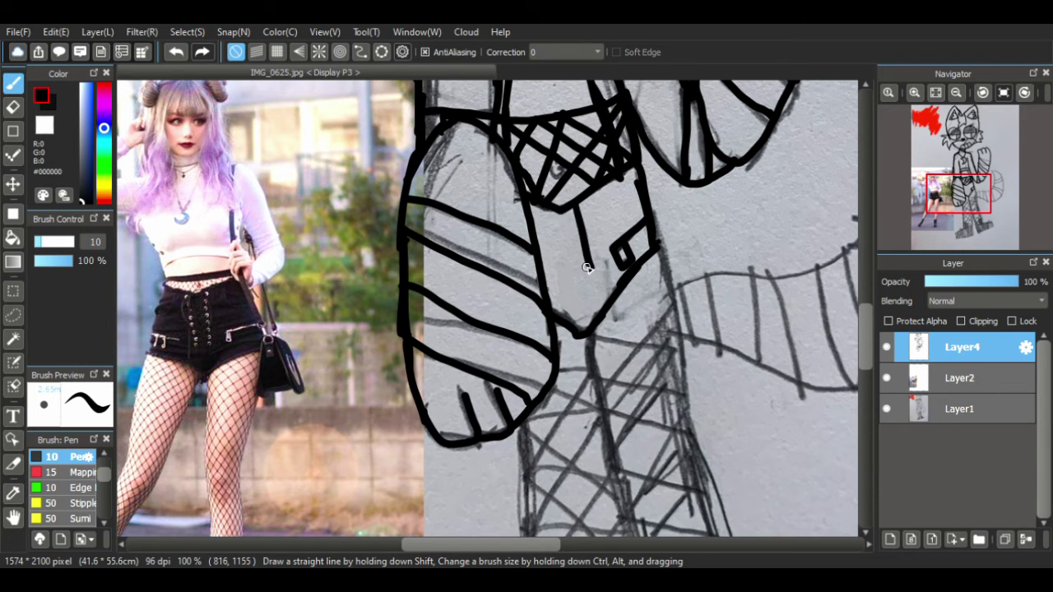
mouse_move(549, 212)
left_mouse_down()
mouse_move(562, 276)
mouse_move(589, 273)
left_mouse_up()
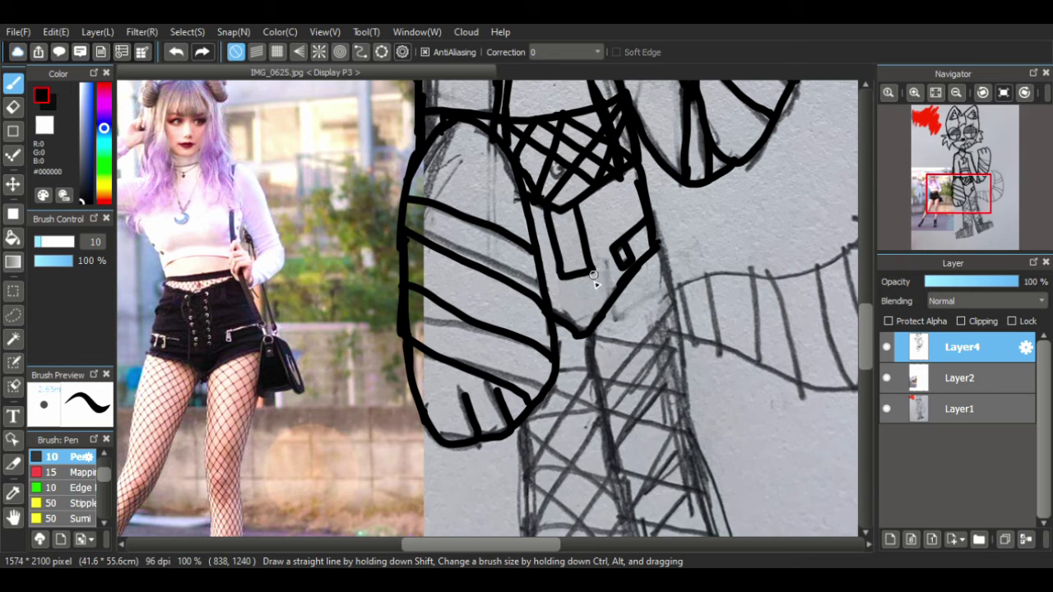
left_click(13, 517)
mouse_move(682, 278)
left_mouse_down()
mouse_move(447, 406)
mouse_move(479, 302)
left_mouse_up()
key("b")
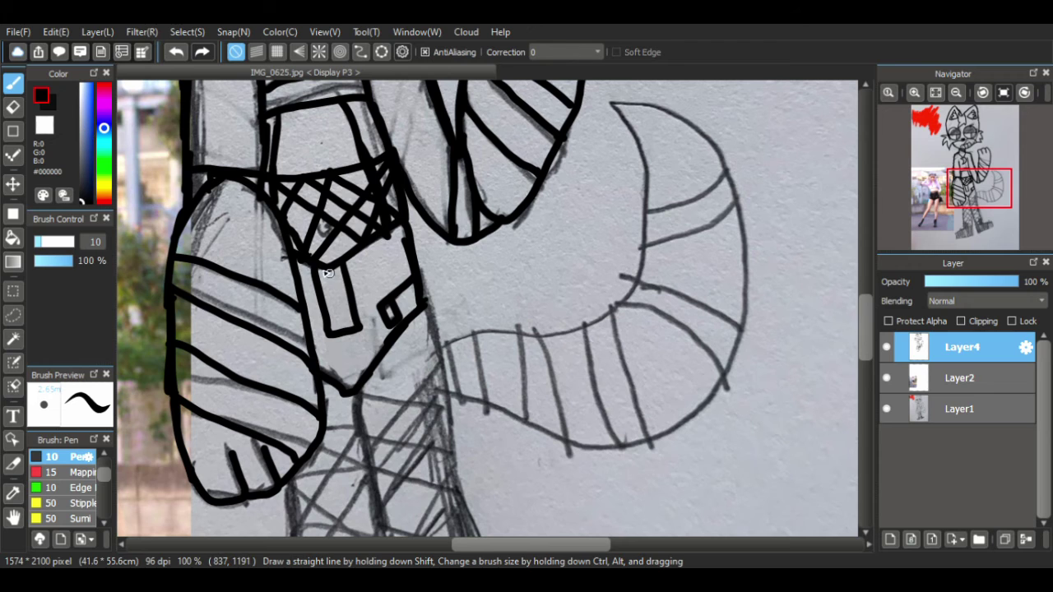
mouse_move(346, 263)
left_mouse_down()
mouse_move(325, 312)
mouse_move(357, 324)
mouse_move(349, 296)
mouse_move(345, 331)
left_mouse_up()
- Trace the inner and outer contours of both legs from the shorts down to the shoes
mouse_move(424, 326)
left_mouse_down()
mouse_move(439, 329)
mouse_move(455, 456)
left_mouse_up()
left_click_drag(865, 348, 865, 387)
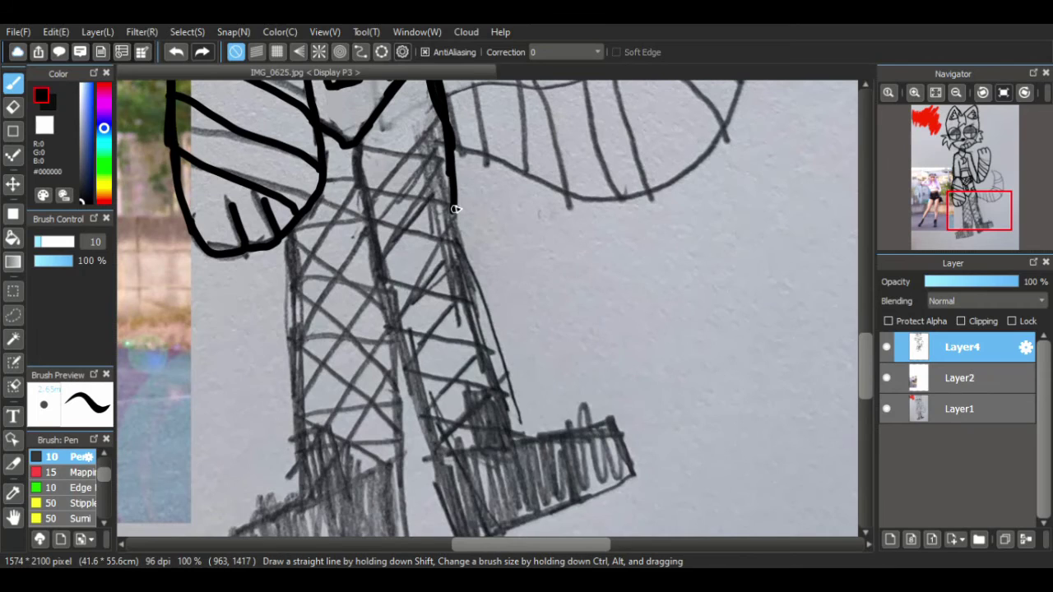
left_click_drag(455, 209, 517, 444)
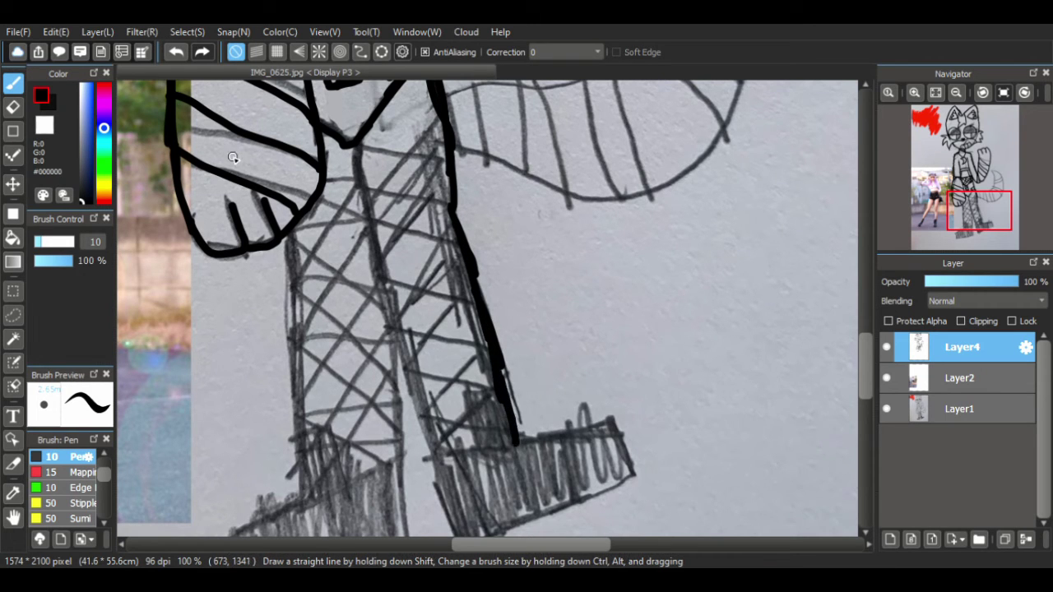
mouse_move(358, 158)
left_mouse_down()
mouse_move(405, 348)
mouse_move(424, 345)
mouse_move(415, 355)
mouse_move(404, 326)
mouse_move(440, 466)
left_mouse_up()
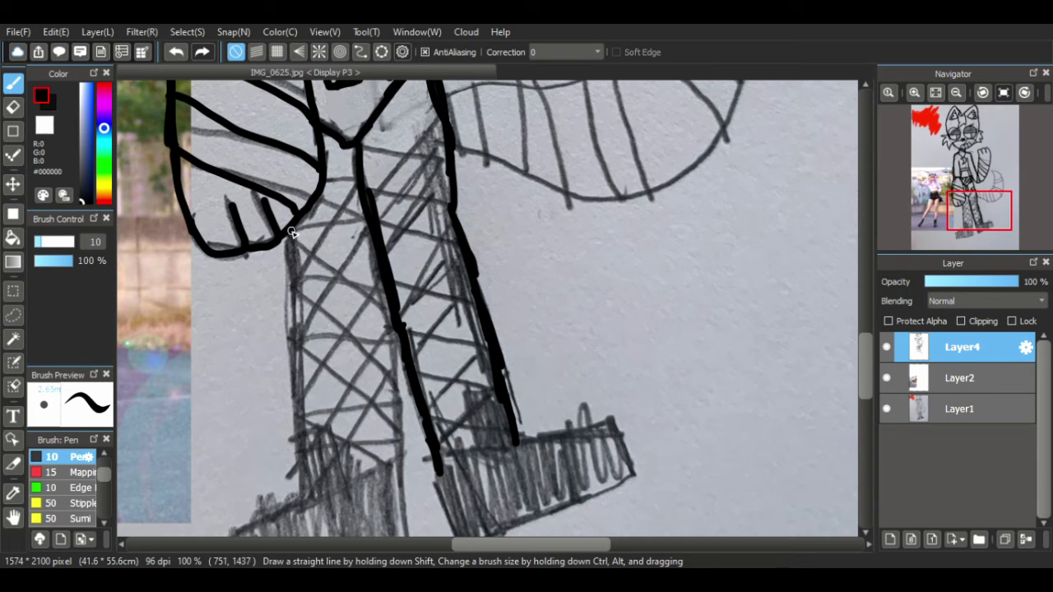
left_click_drag(290, 232, 295, 498)
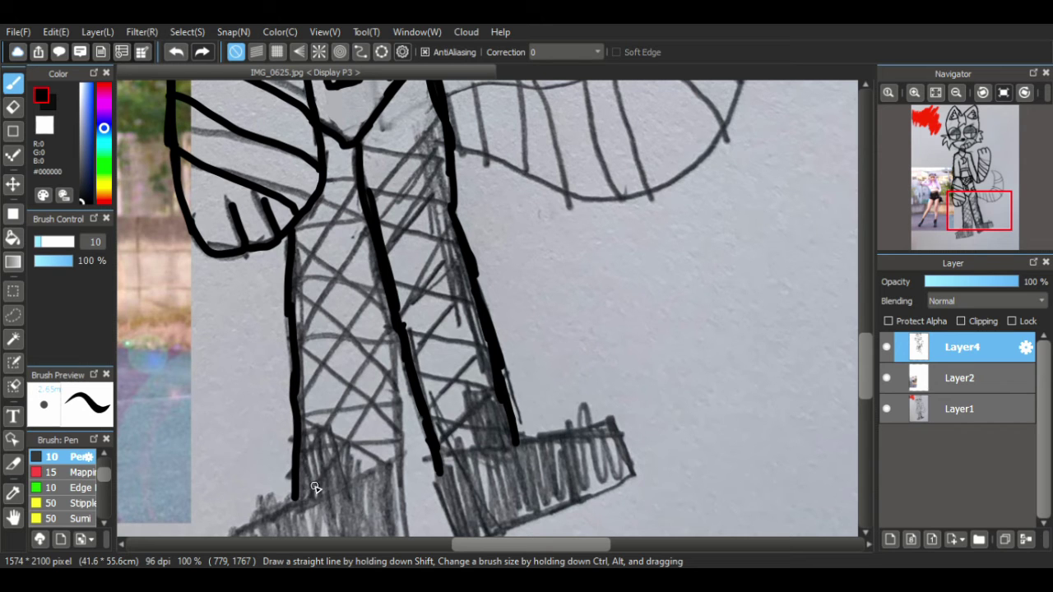
left_click_drag(399, 322, 403, 483)
- Outline the shoe below the hanging paw, with a pointed zigzag top edge, a sloping toe and a flat underside
scroll(844, 367, "down", 5)
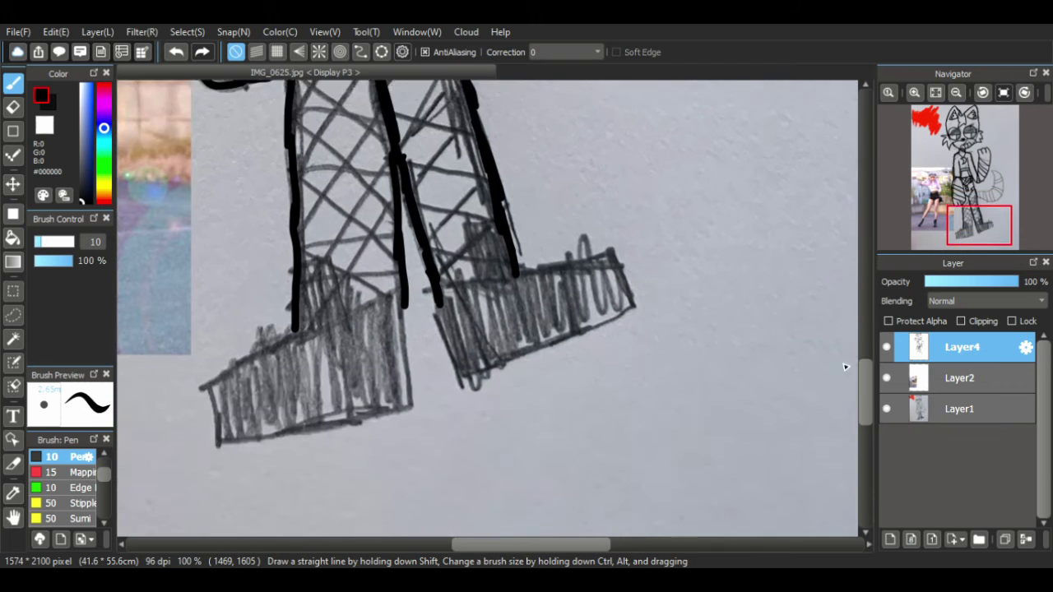
left_click_drag(293, 263, 366, 237)
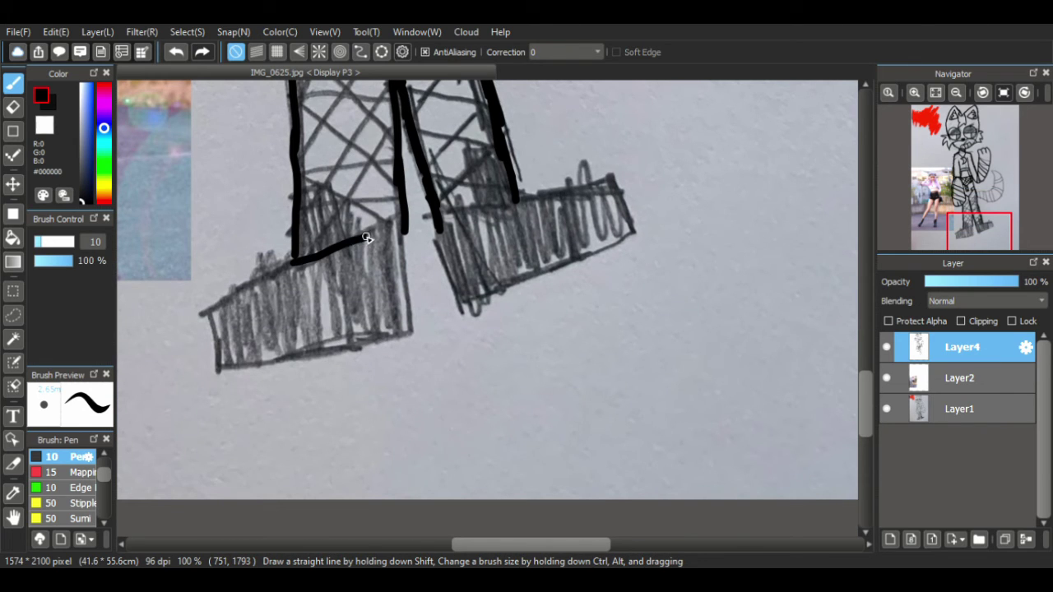
key("ctrl+z")
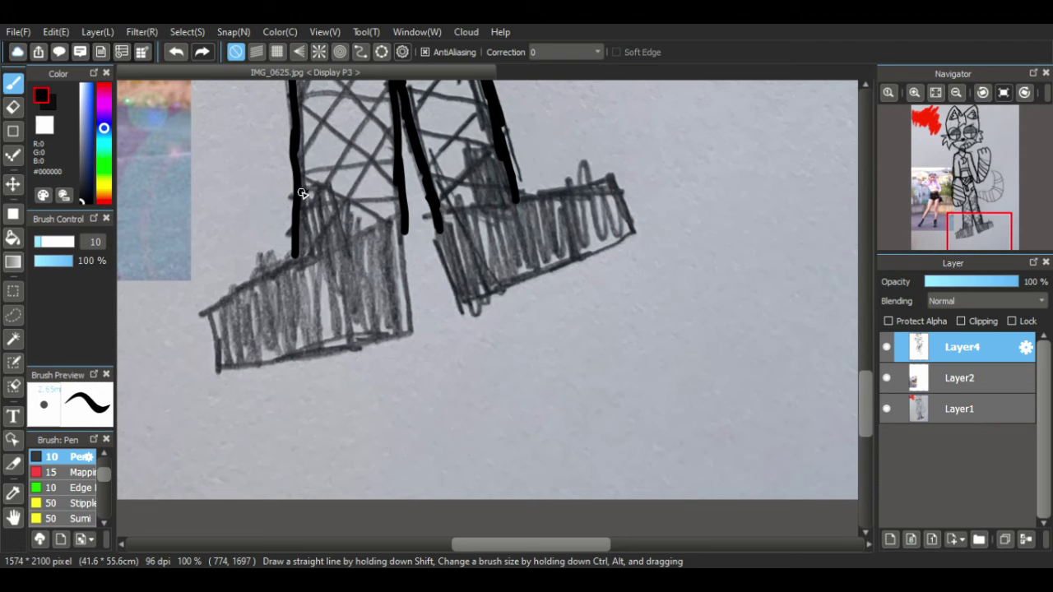
left_click_drag(301, 194, 315, 169)
mouse_move(337, 206)
left_mouse_down()
mouse_move(349, 241)
mouse_move(401, 209)
mouse_move(410, 328)
mouse_move(288, 371)
mouse_move(218, 377)
mouse_move(205, 308)
mouse_move(296, 254)
left_mouse_up()
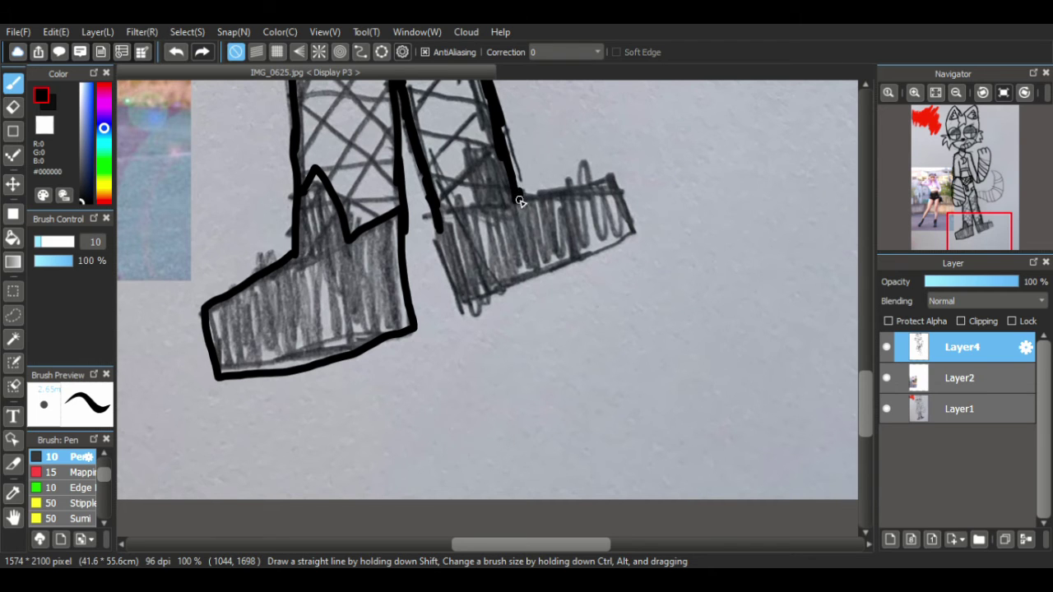
- Outline the other shoe with a pointed top edge, extending it below the sketch into a flat, blocky base
mouse_move(506, 171)
left_mouse_down()
mouse_move(476, 138)
mouse_move(475, 205)
mouse_move(442, 216)
left_mouse_up()
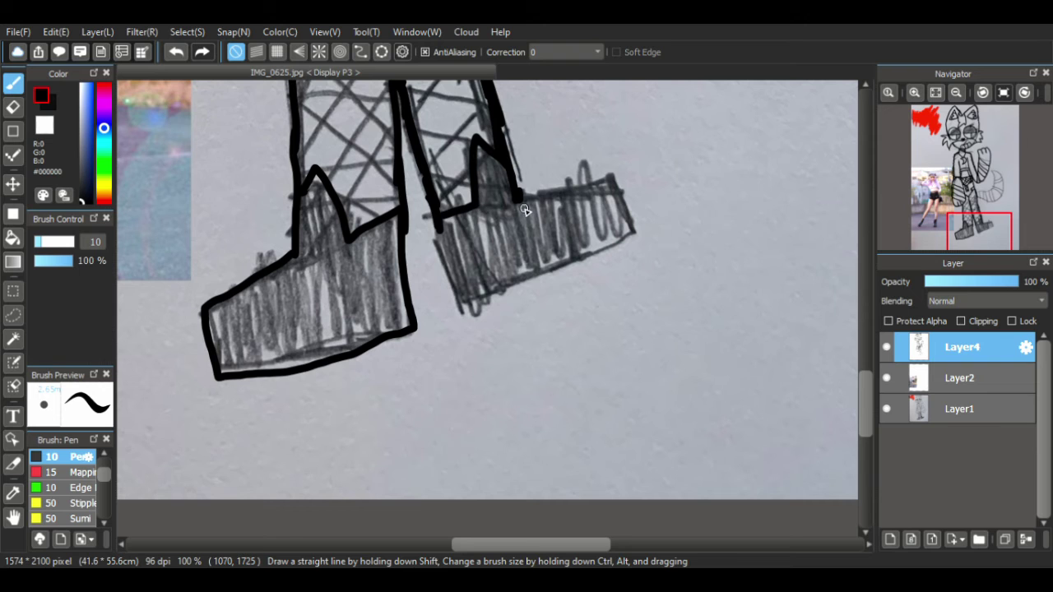
left_click_drag(533, 201, 651, 244)
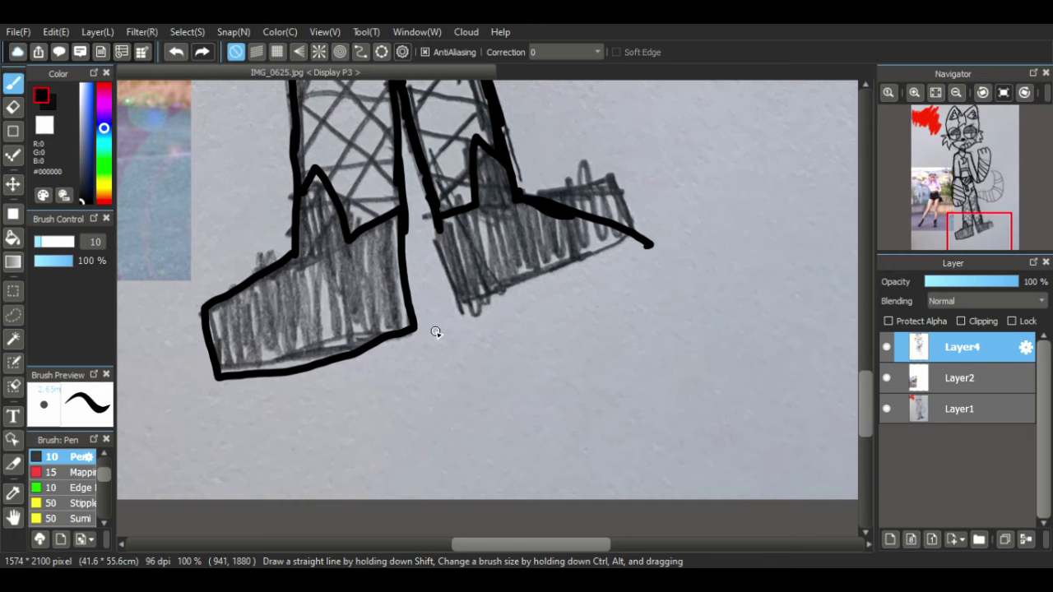
mouse_move(440, 204)
left_mouse_down()
mouse_move(460, 331)
mouse_move(640, 335)
mouse_move(653, 293)
mouse_move(647, 250)
left_mouse_up()
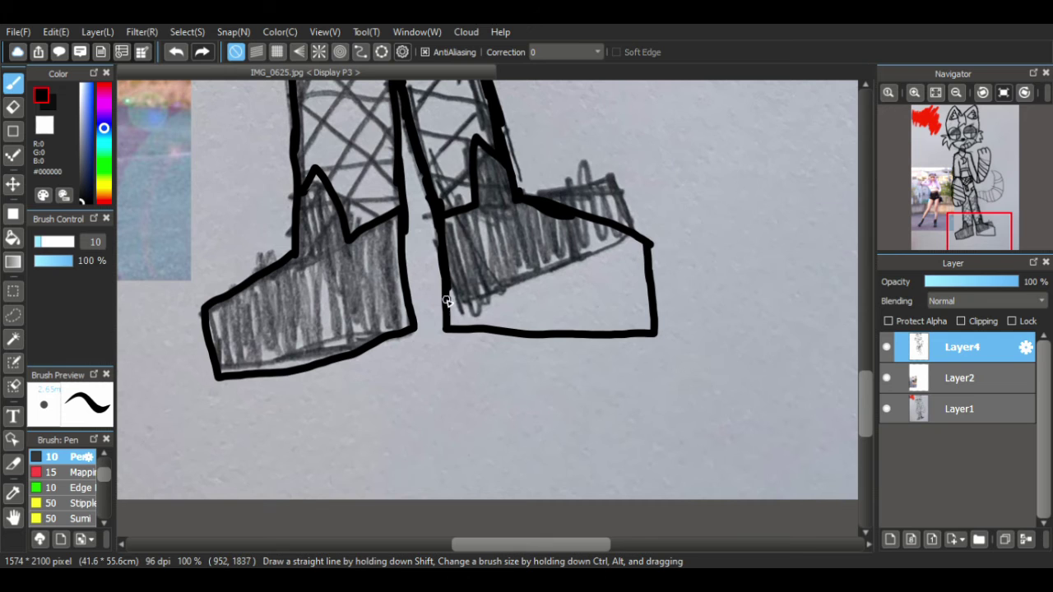
- Draw a sole line across each shoe and divide both soles with two short vertical lines to mark the heel
left_click_drag(446, 300, 646, 301)
left_click_drag(520, 298, 521, 331)
left_click_drag(568, 301, 571, 341)
left_click_drag(215, 354, 413, 306)
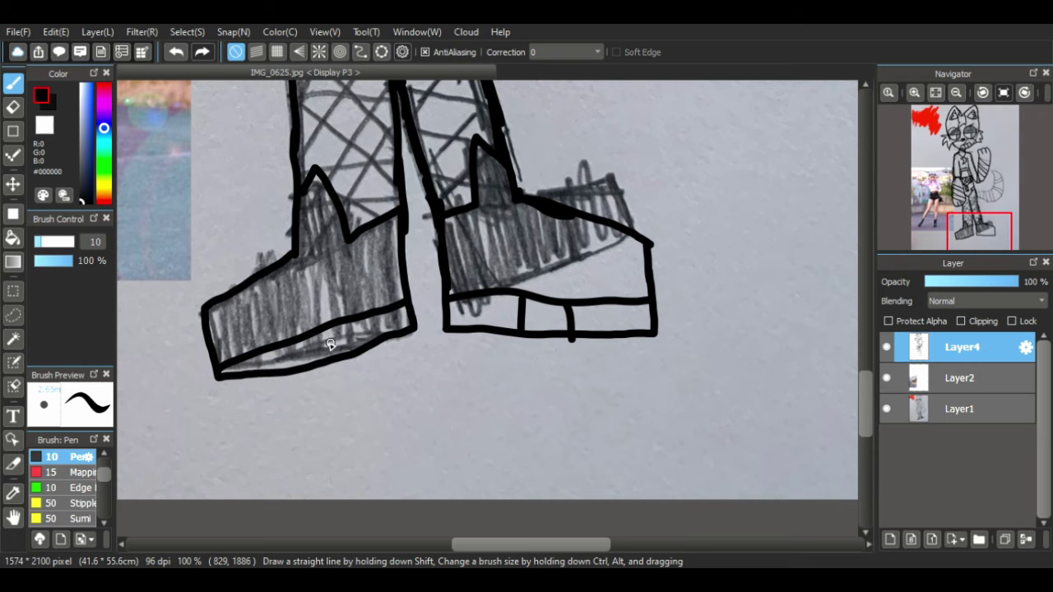
left_click_drag(300, 337, 302, 364)
- Draw a zigzag fishnet line down the leg nearer the tail, from the shorts to the top of the shoe
left_click(12, 516)
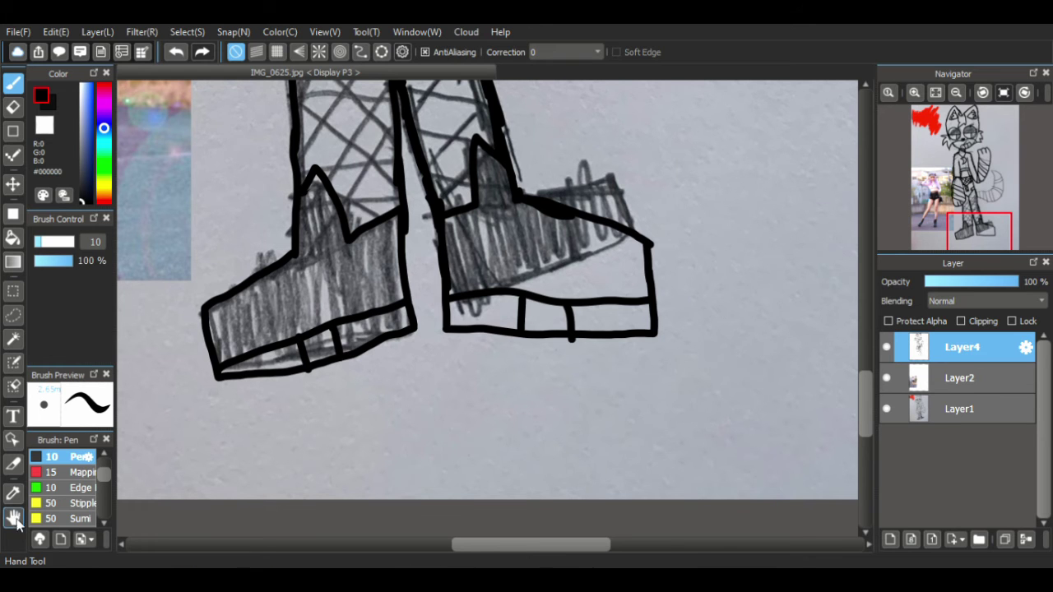
left_click_drag(411, 241, 369, 247)
left_click(13, 82)
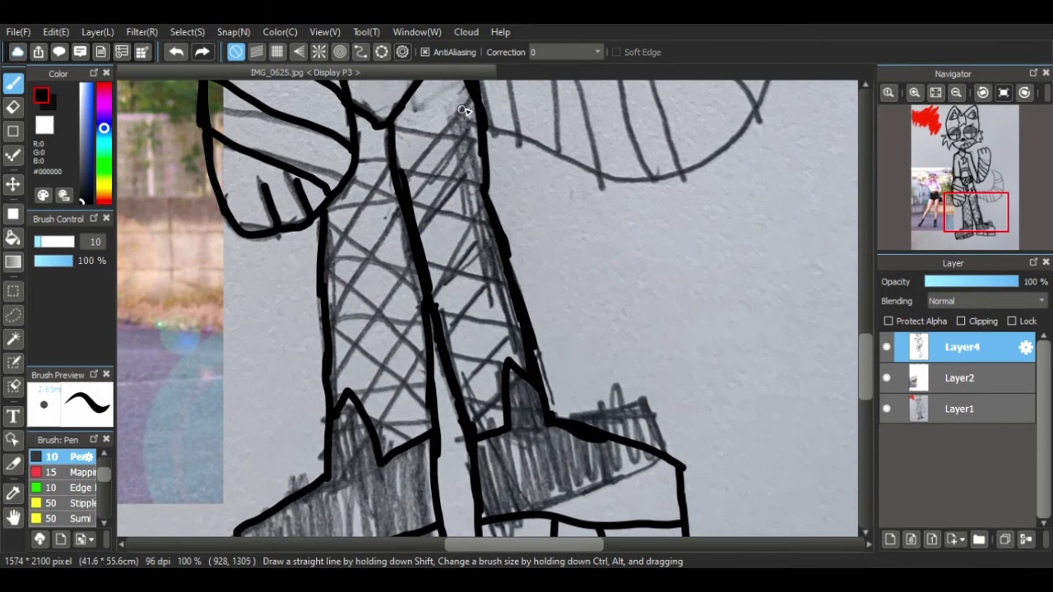
mouse_move(477, 92)
left_mouse_down()
mouse_move(401, 168)
mouse_move(486, 176)
mouse_move(413, 236)
mouse_move(482, 231)
mouse_move(448, 280)
mouse_move(452, 313)
mouse_move(523, 328)
mouse_move(463, 397)
mouse_move(508, 421)
left_mouse_up()
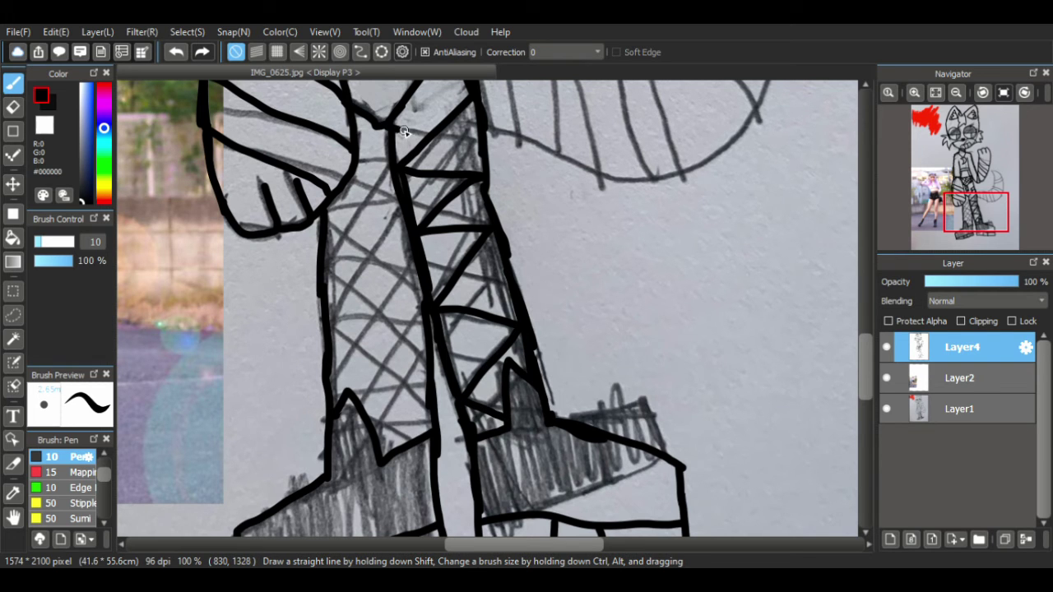
mouse_move(404, 132)
left_mouse_down()
mouse_move(481, 141)
mouse_move(420, 222)
mouse_move(477, 223)
left_mouse_up()
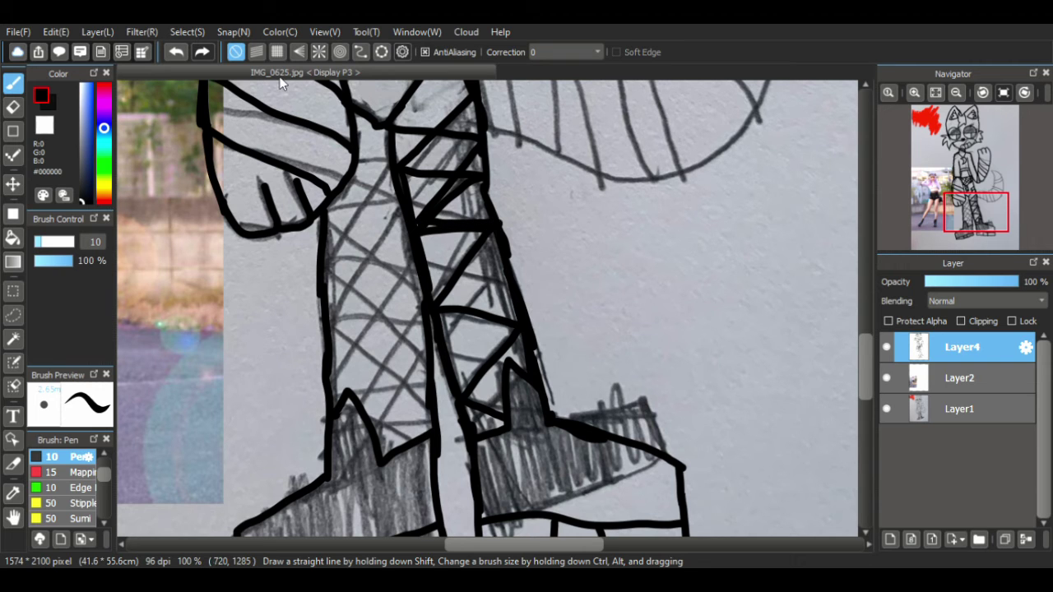
key("ctrl+z")
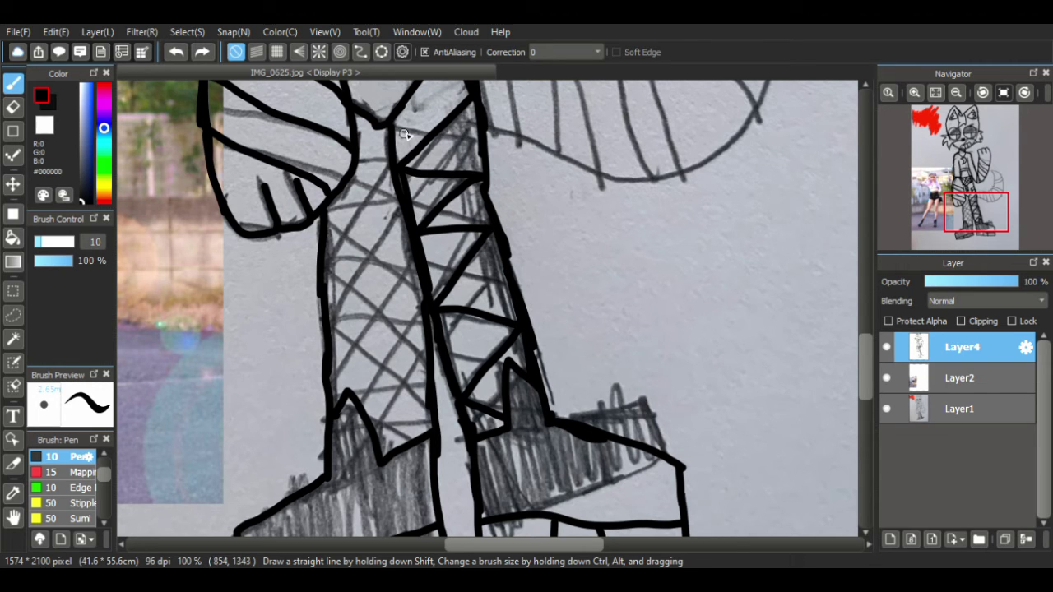
mouse_move(395, 125)
left_mouse_down()
mouse_move(477, 142)
mouse_move(413, 196)
mouse_move(441, 226)
mouse_move(451, 208)
mouse_move(489, 220)
mouse_move(429, 290)
left_mouse_up()
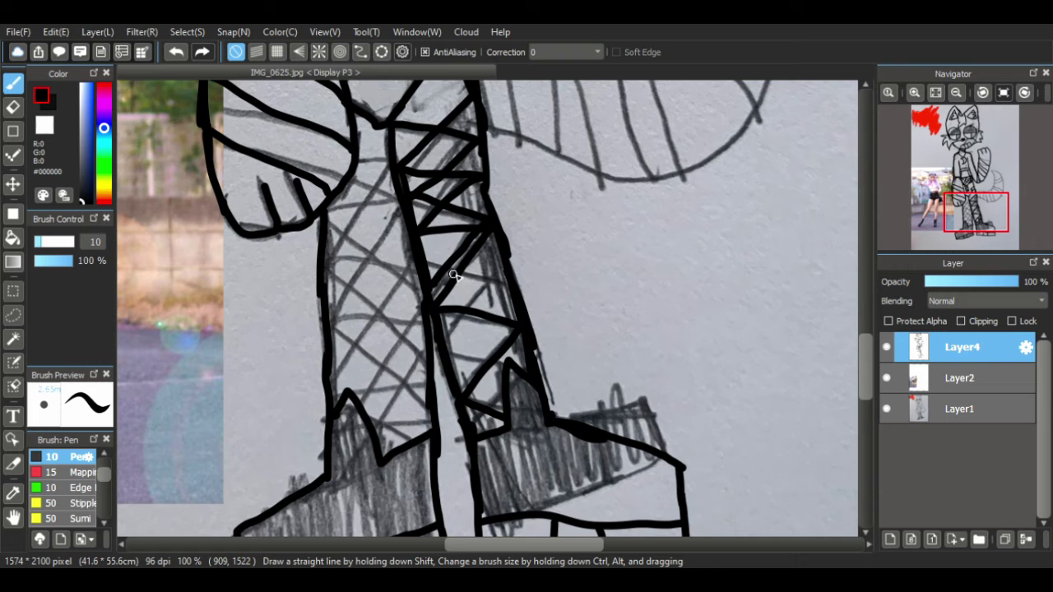
key("ctrl+z")
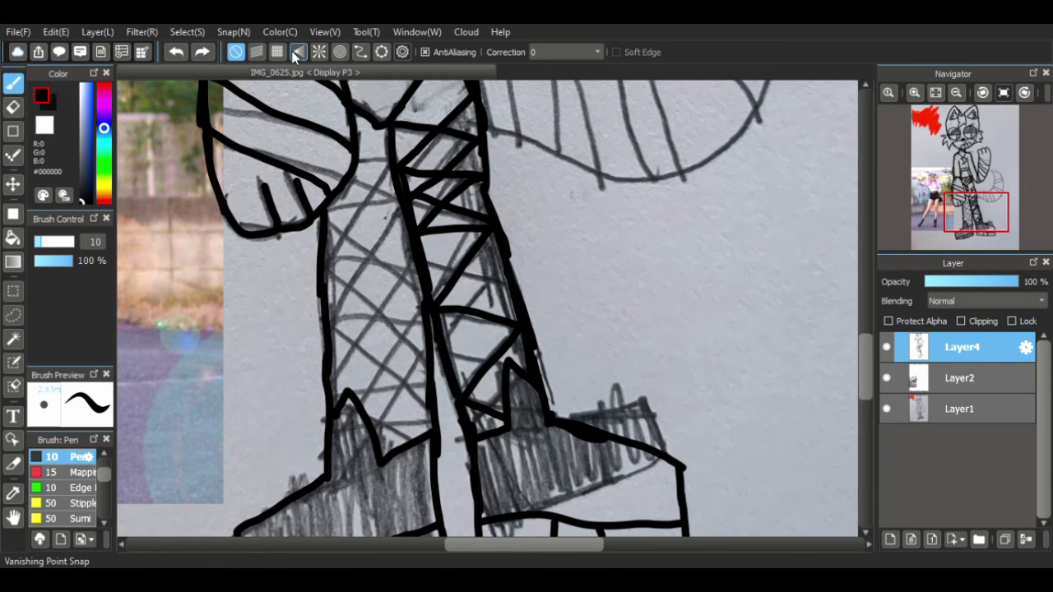
key("ctrl+z")
key("ctrl+z")
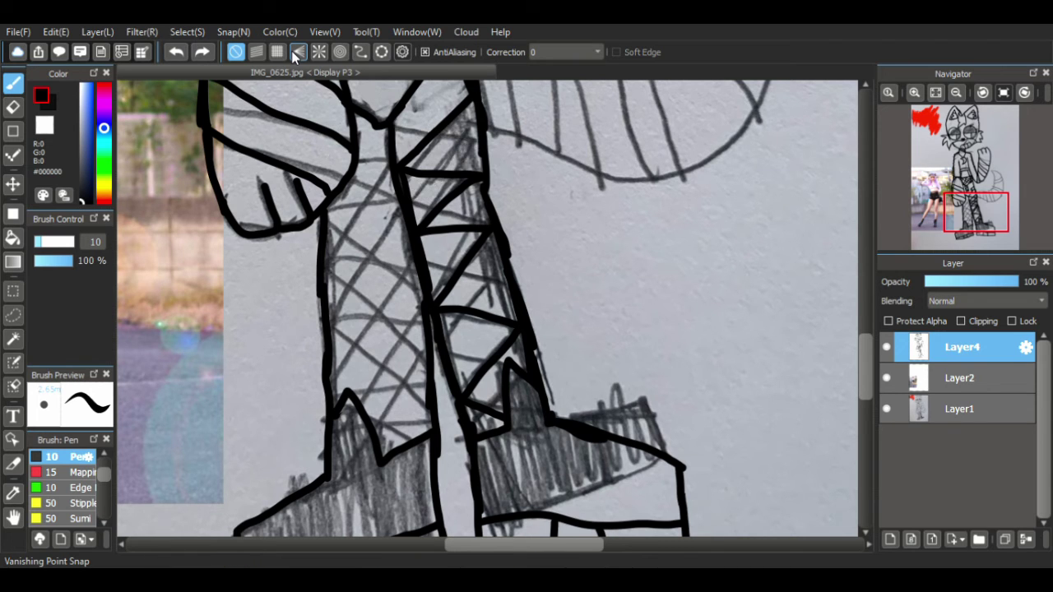
- Complete the crisscross fishnet pattern on the leg nearer the tail and draw the same pattern down the other leg
mouse_move(387, 127)
left_mouse_down()
mouse_move(477, 144)
mouse_move(412, 210)
mouse_move(489, 209)
mouse_move(426, 273)
mouse_move(511, 287)
mouse_move(454, 368)
left_mouse_up()
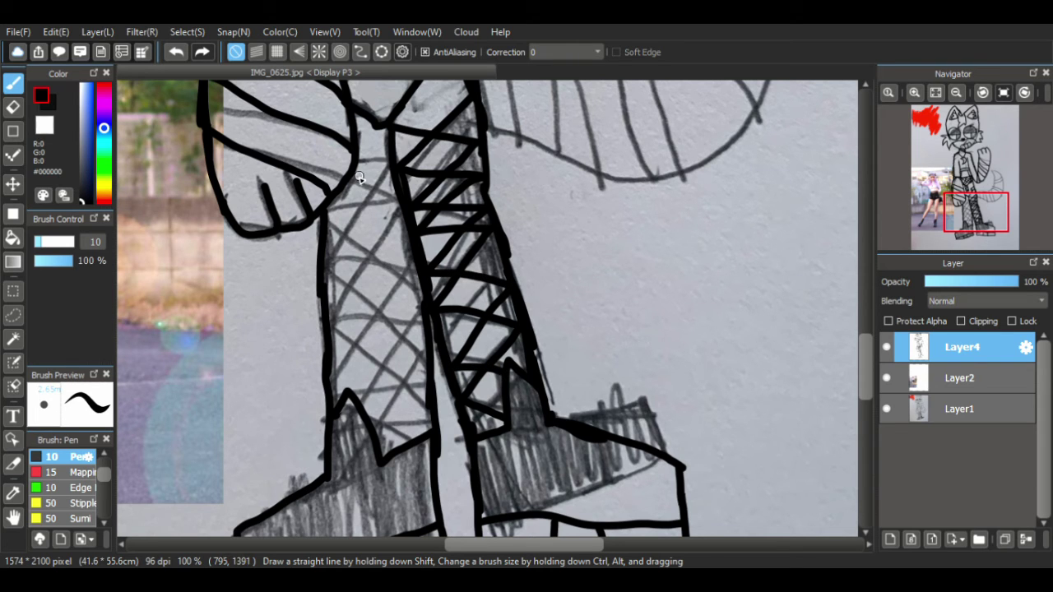
mouse_move(360, 176)
left_mouse_down()
mouse_move(394, 197)
mouse_move(343, 295)
mouse_move(386, 347)
mouse_move(434, 378)
mouse_move(380, 452)
left_mouse_up()
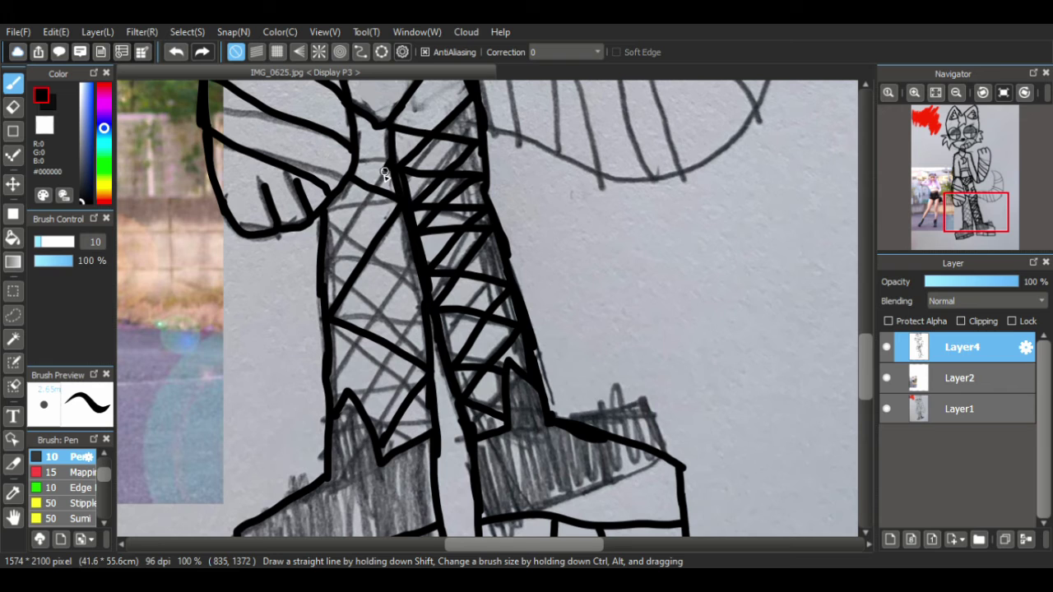
mouse_move(384, 175)
left_mouse_down()
mouse_move(317, 259)
mouse_move(418, 303)
mouse_move(330, 388)
mouse_move(407, 404)
left_mouse_up()
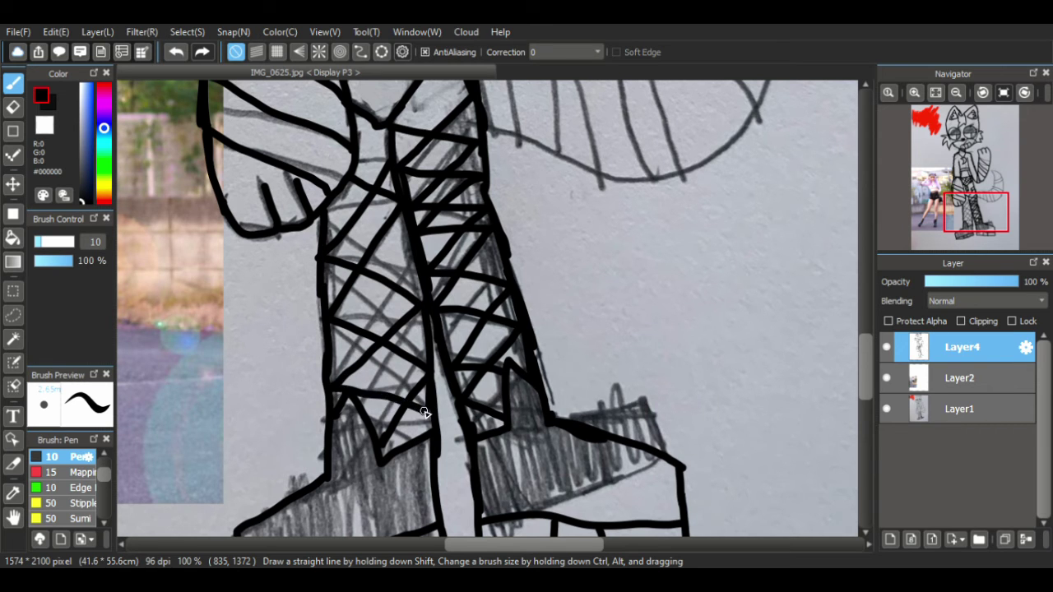
- Outline the curled tail from the hip with an inner and an outer curve meeting in a pointed tip
left_click(13, 516)
mouse_move(476, 98)
left_mouse_down()
mouse_move(390, 280)
mouse_move(384, 345)
mouse_move(289, 296)
mouse_move(407, 277)
mouse_move(504, 240)
mouse_move(527, 175)
mouse_move(520, 128)
left_mouse_up()
left_click(12, 82)
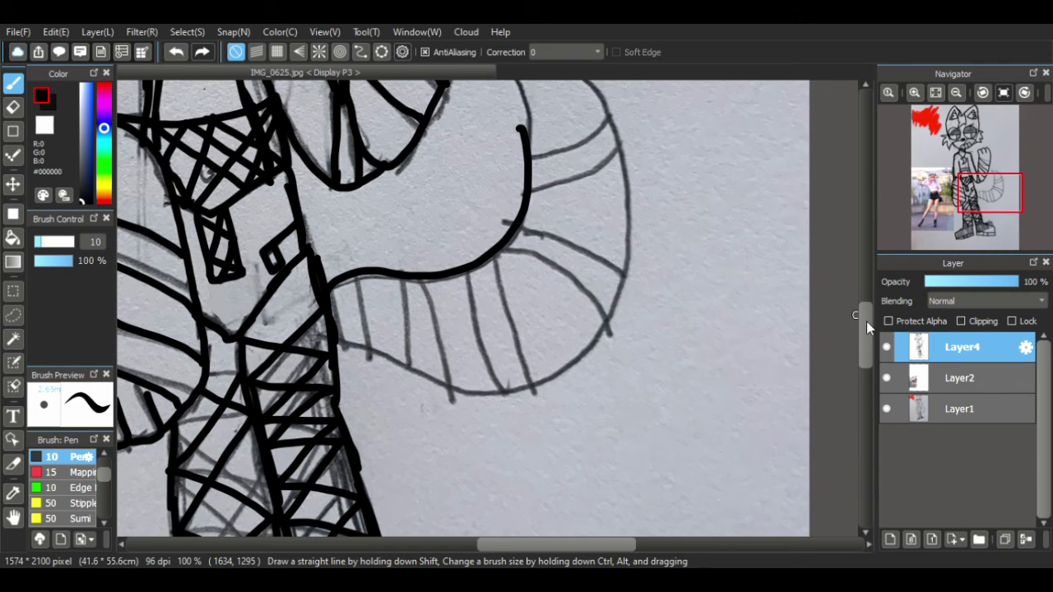
scroll(866, 327, "up", 2)
mouse_move(521, 207)
left_mouse_down()
mouse_move(492, 115)
mouse_move(554, 147)
mouse_move(600, 191)
mouse_move(624, 237)
mouse_move(610, 368)
mouse_move(555, 430)
mouse_move(484, 448)
mouse_move(328, 386)
left_mouse_up()
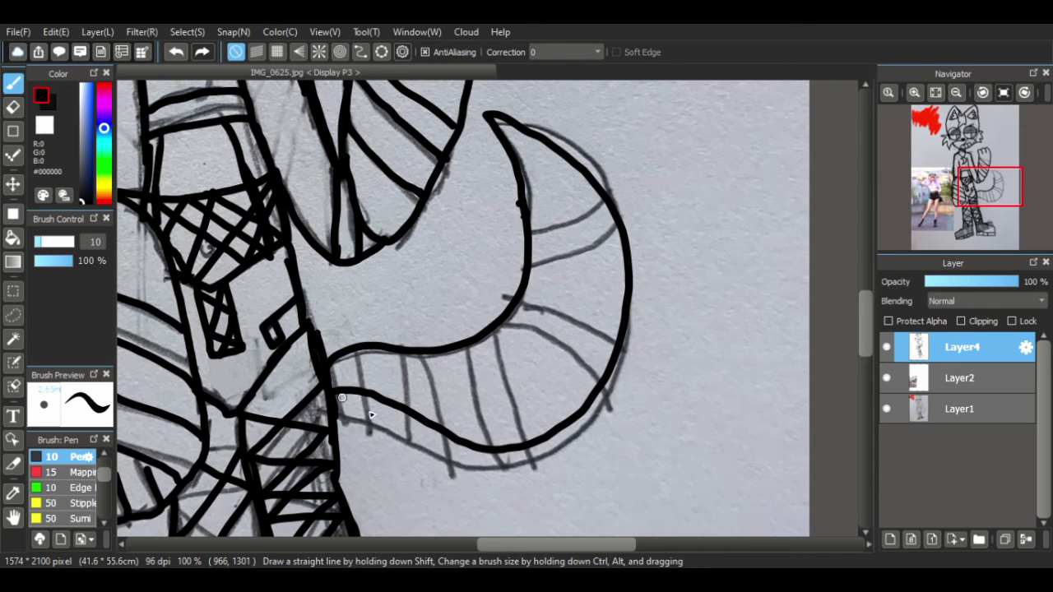
- Draw the curved stripe lines across the tail from its base at the hip up to near the tip
left_click_drag(353, 348, 359, 387)
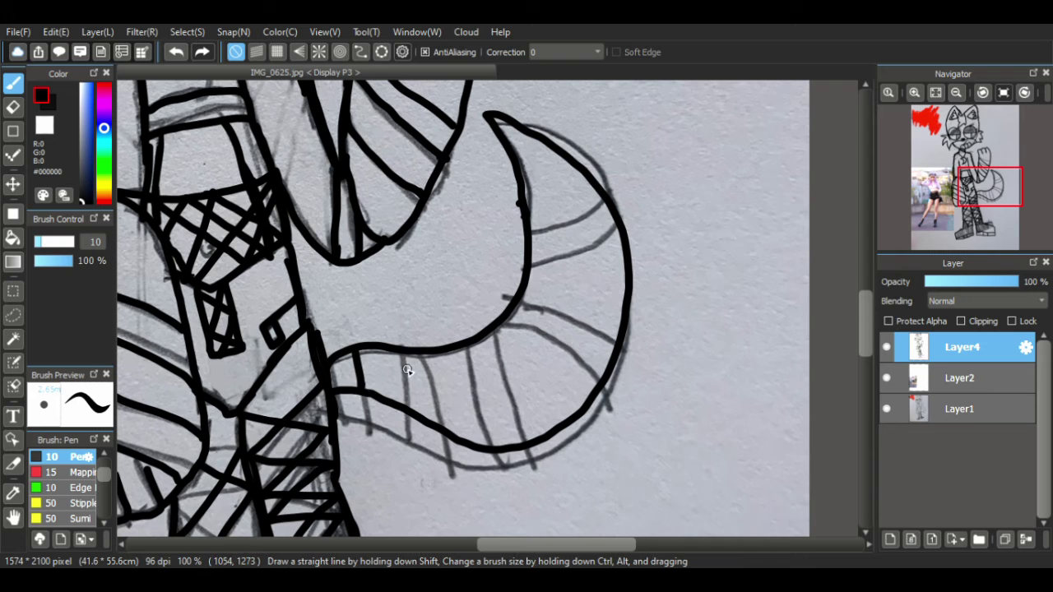
mouse_move(402, 352)
left_mouse_down()
mouse_move(404, 386)
mouse_move(435, 411)
left_mouse_up()
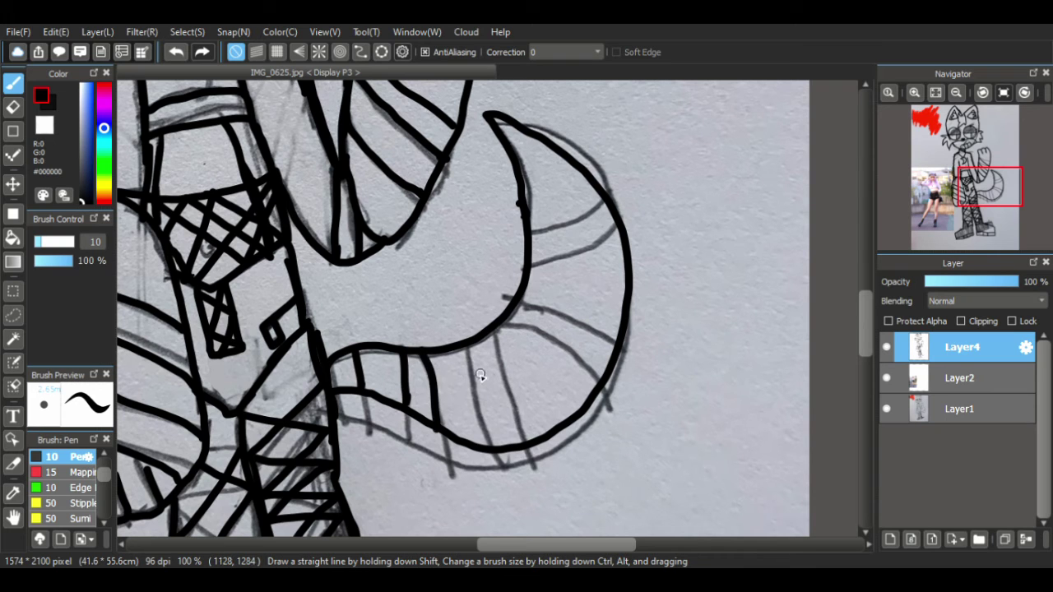
left_click_drag(465, 353, 480, 443)
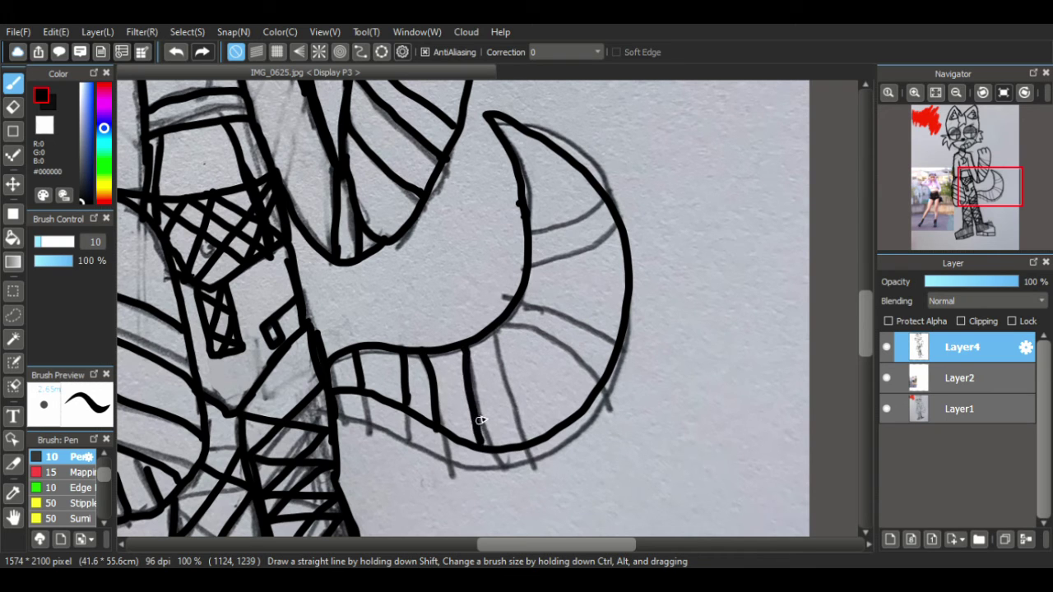
left_click_drag(497, 338, 514, 442)
mouse_move(498, 326)
left_mouse_down()
mouse_move(535, 330)
mouse_move(590, 361)
left_mouse_up()
left_click_drag(539, 298, 612, 339)
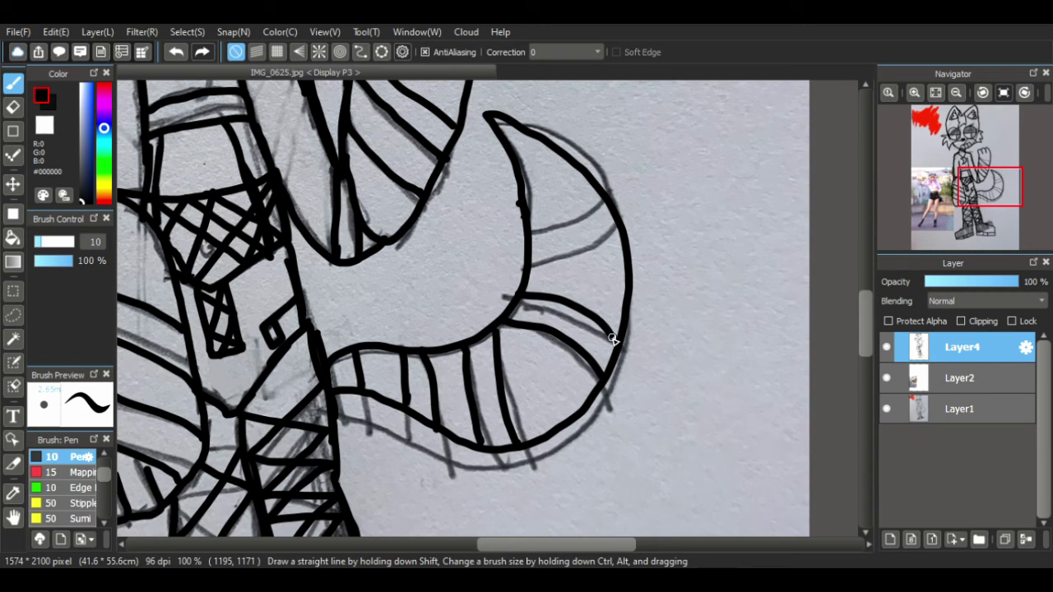
left_click_drag(529, 264, 617, 239)
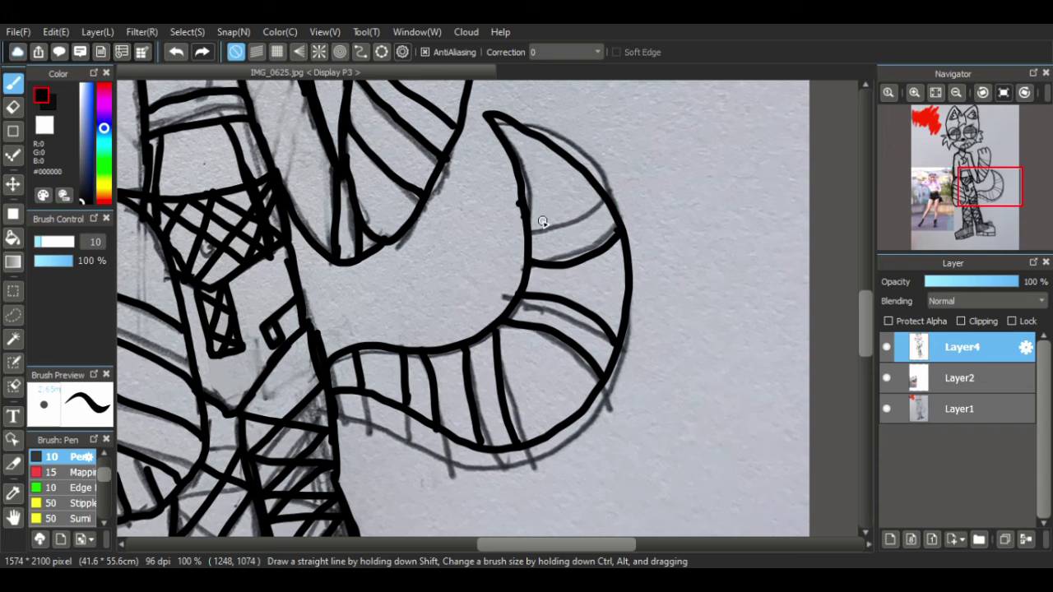
left_click_drag(542, 225, 602, 196)
left_click_drag(519, 176, 560, 145)
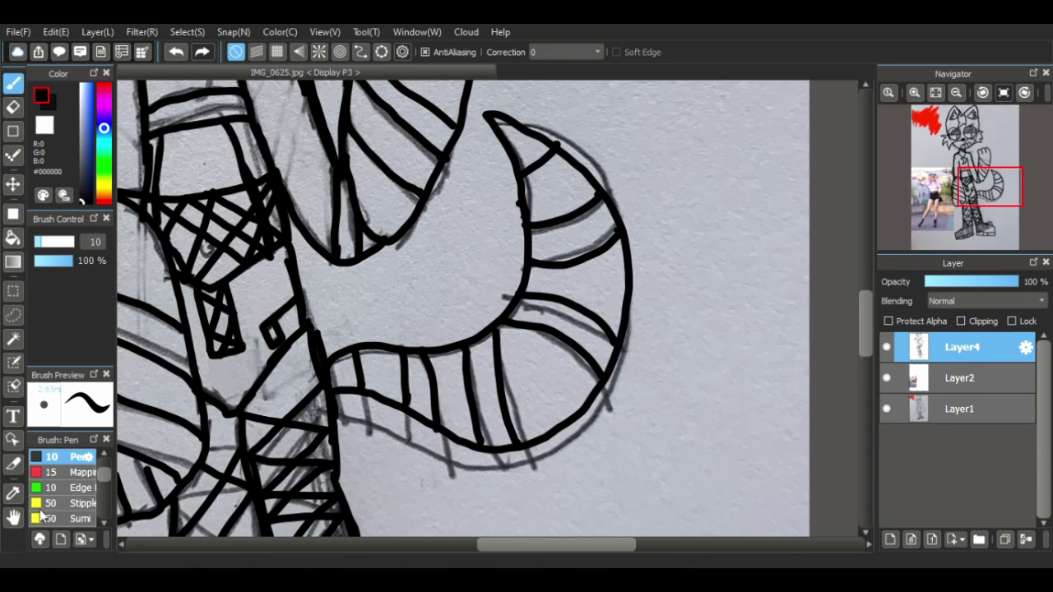
- Hide the sketch on Layer1 and the reference photo on Layer2, and check the inked figure as a whole
left_click(13, 517)
left_click_drag(279, 236, 383, 366)
left_click_drag(345, 123, 446, 363)
left_click(884, 410)
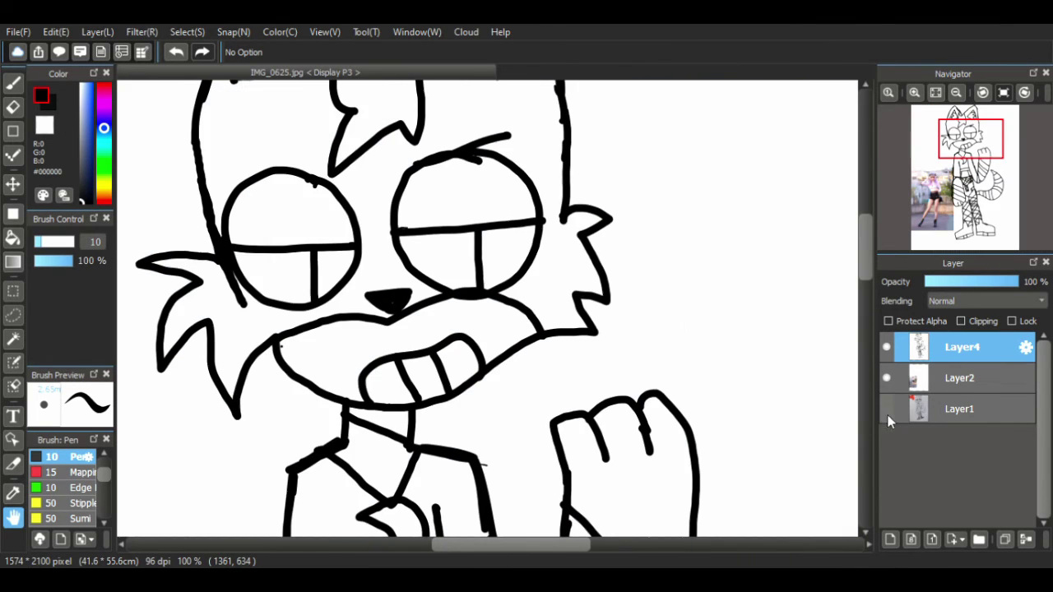
left_click_drag(813, 260, 827, 301)
left_click(935, 93)
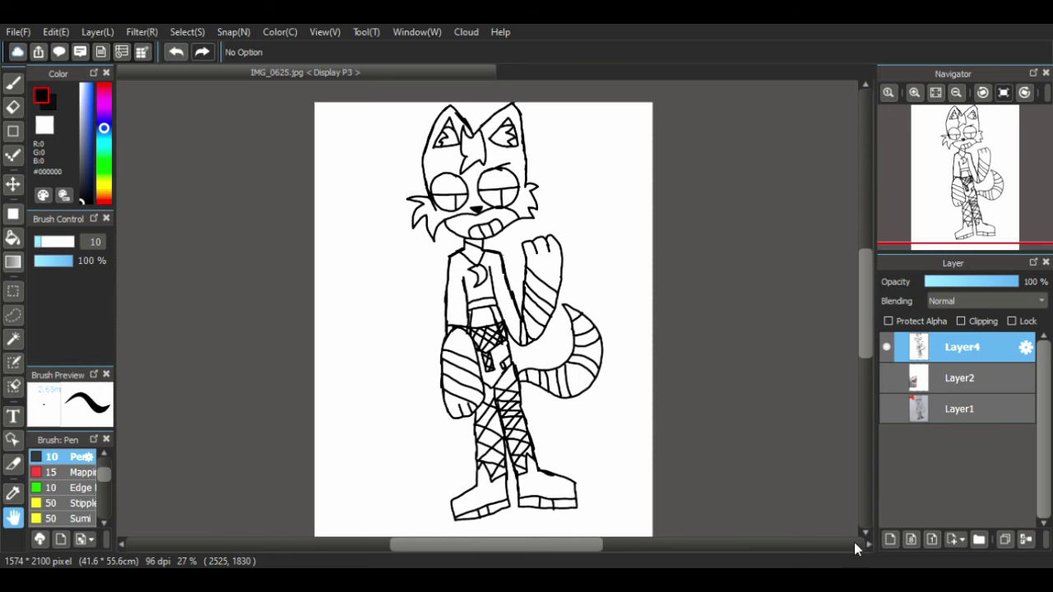
left_click_drag(400, 358, 422, 410)
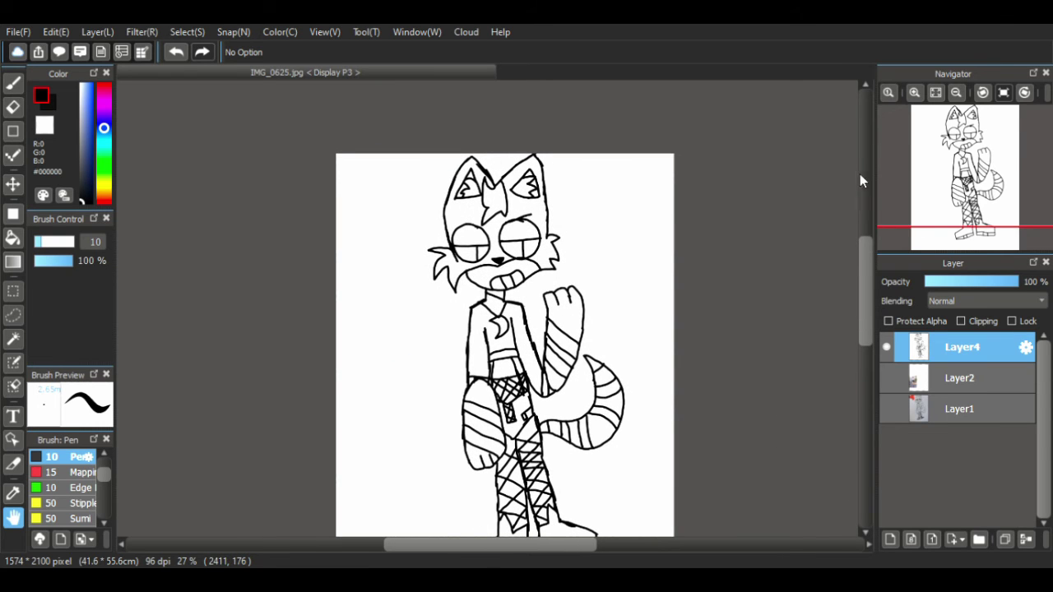
- Add a new layer and place it directly beneath the line art on Layer4
left_click(915, 93)
left_click(915, 93)
left_click(914, 93)
left_click_drag(200, 232, 384, 298)
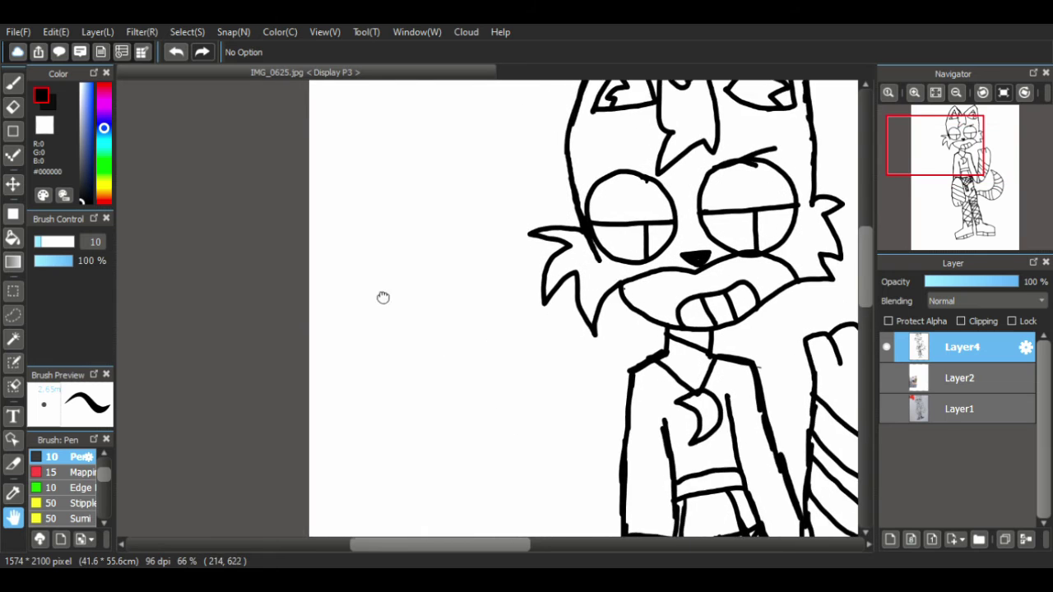
left_click_drag(404, 422, 357, 360)
left_click(13, 82)
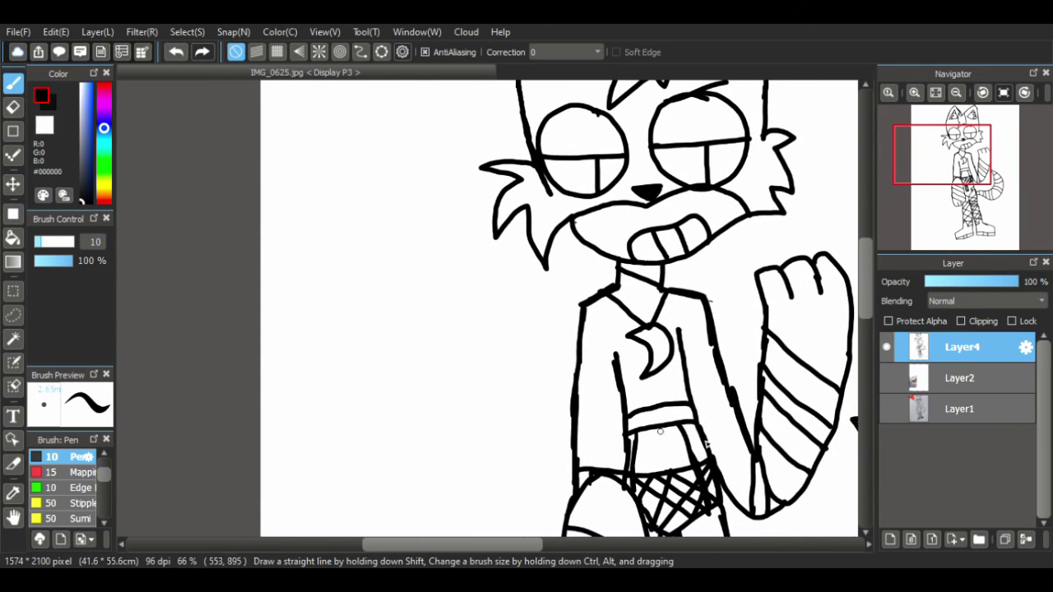
left_click(889, 539)
left_click_drag(928, 352, 927, 383)
- Handwrite "more like cheshire cat" in black in the empty area beside the figure
mouse_move(301, 395)
left_mouse_down()
mouse_move(372, 362)
mouse_move(395, 395)
mouse_move(415, 393)
left_mouse_up()
mouse_move(293, 436)
left_mouse_down()
mouse_move(300, 470)
mouse_move(317, 465)
left_mouse_up()
left_click_drag(383, 440, 427, 452)
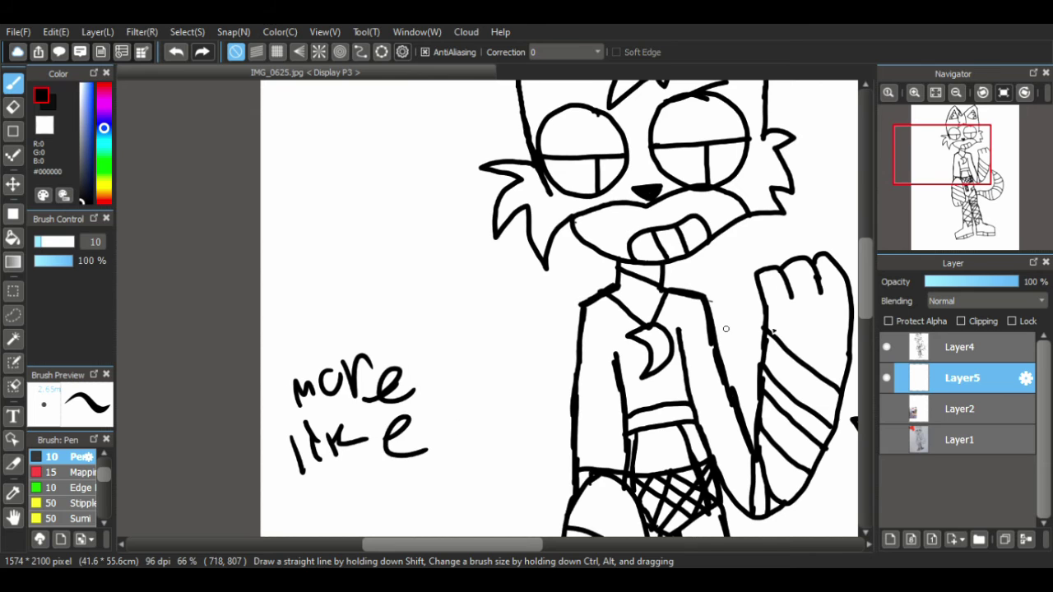
left_click_drag(869, 291, 869, 332)
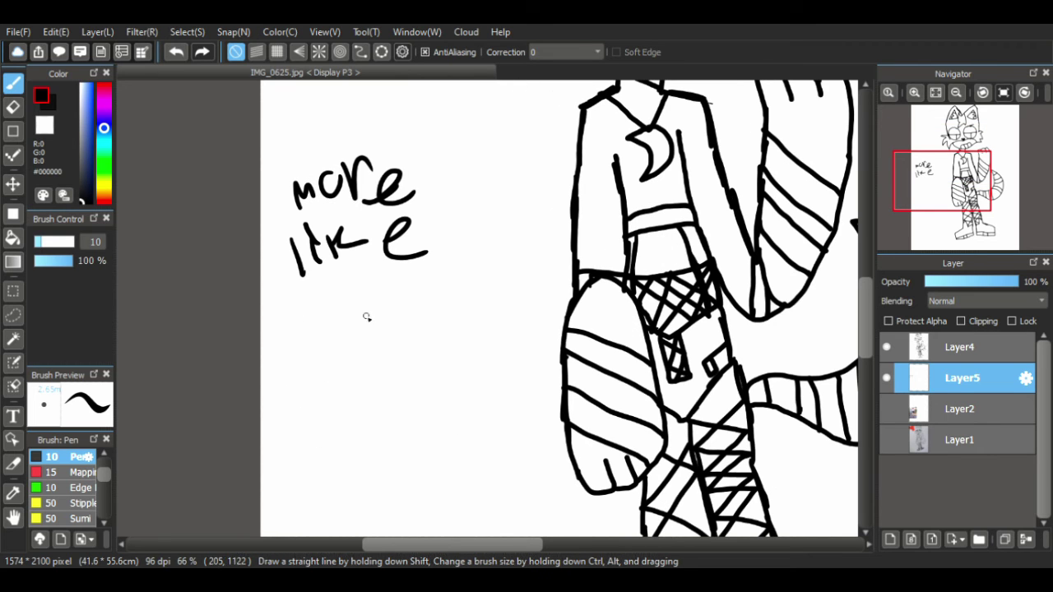
left_click_drag(306, 311, 306, 349)
mouse_move(310, 296)
left_mouse_down()
mouse_move(309, 350)
mouse_move(333, 347)
left_mouse_up()
left_click_drag(342, 325, 366, 330)
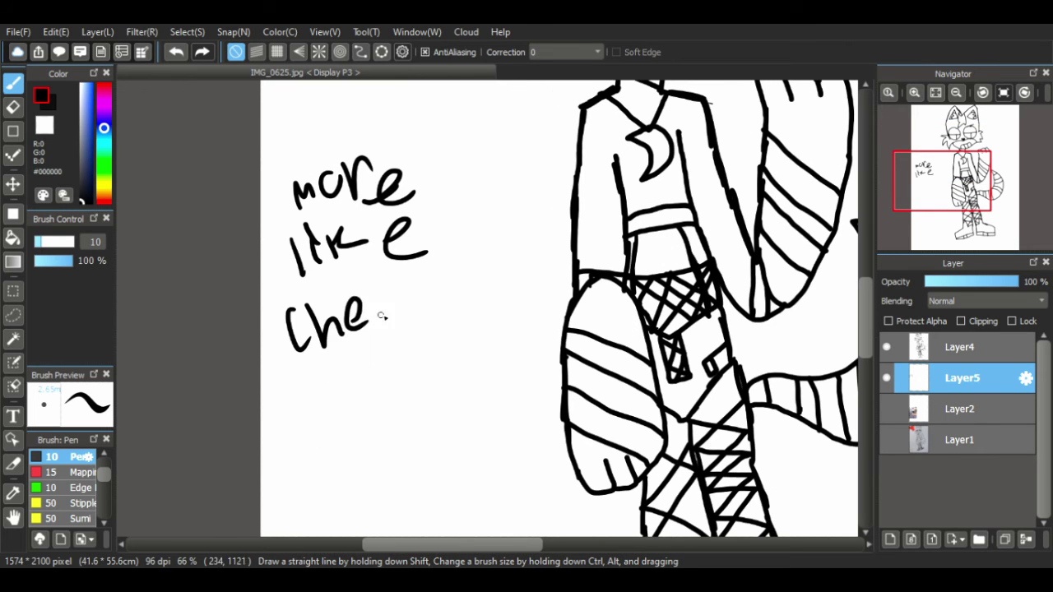
left_click_drag(386, 295, 382, 323)
left_click_drag(397, 285, 421, 326)
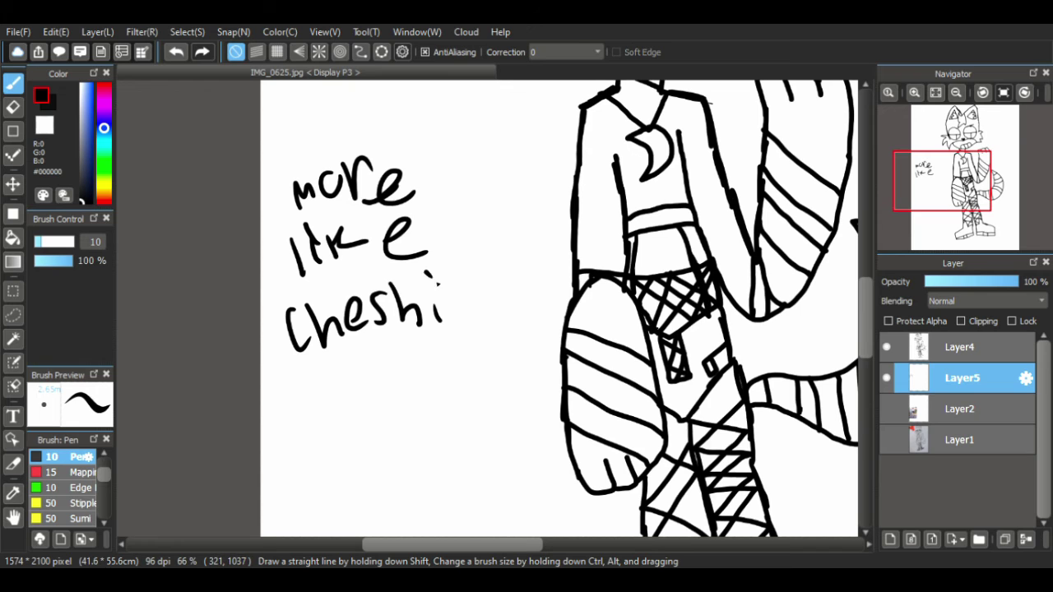
left_click_drag(448, 281, 465, 289)
mouse_move(470, 298)
left_mouse_down()
mouse_move(492, 290)
mouse_move(496, 306)
left_mouse_up()
left_click_drag(321, 374, 321, 407)
left_click_drag(337, 380, 357, 402)
left_click_drag(362, 353, 367, 395)
left_click_drag(353, 371, 397, 359)
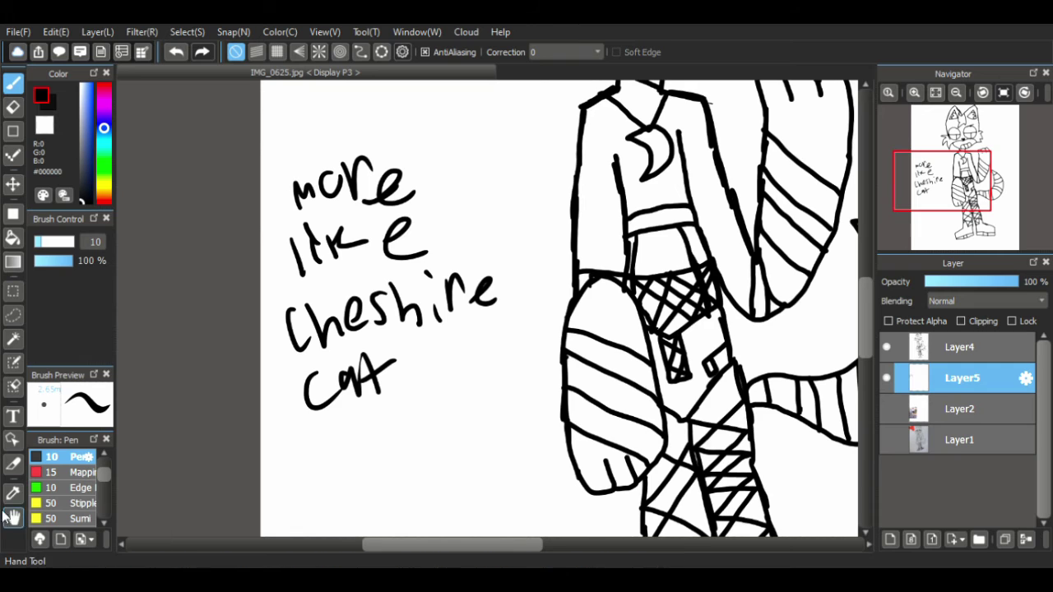
- Undo all the strokes of the handwritten note beside the figure
key("ctrl+z")
key("ctrl+z")
key("ctrl+z")
key("ctrl+z")
key("ctrl+z")
key("ctrl+z")
key("ctrl+z")
key("ctrl+z")
key("ctrl+z")
key("ctrl+z")
key("ctrl+z")
key("ctrl+z")
key("ctrl+z")
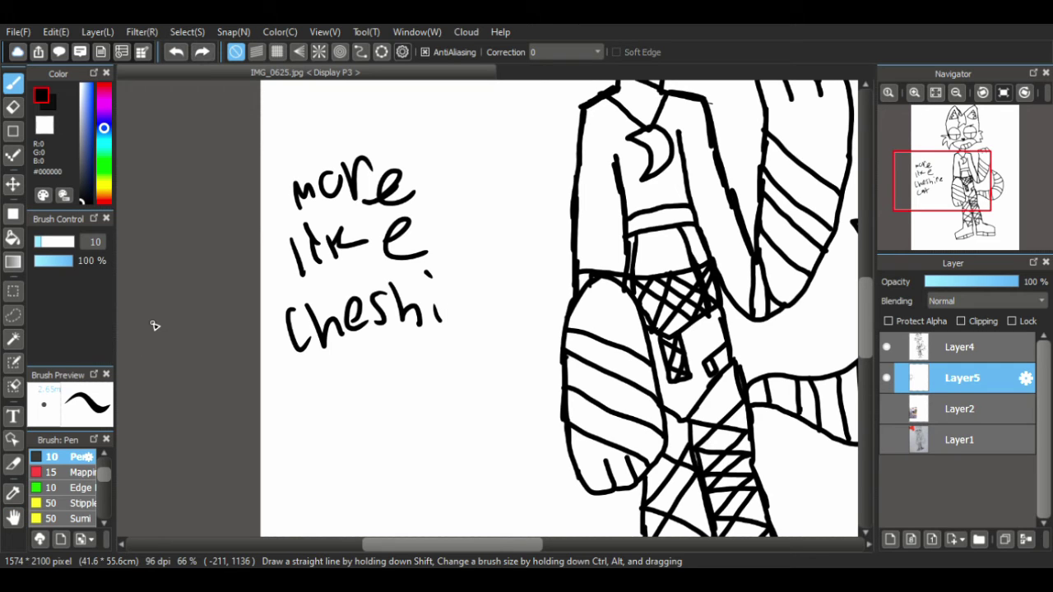
key("ctrl+z")
key("ctrl+z")
key("ctrl+z")
key("ctrl+z")
key("ctrl+z")
key("ctrl+z")
key("ctrl+z")
key("ctrl+z")
key("ctrl+z")
key("ctrl+z")
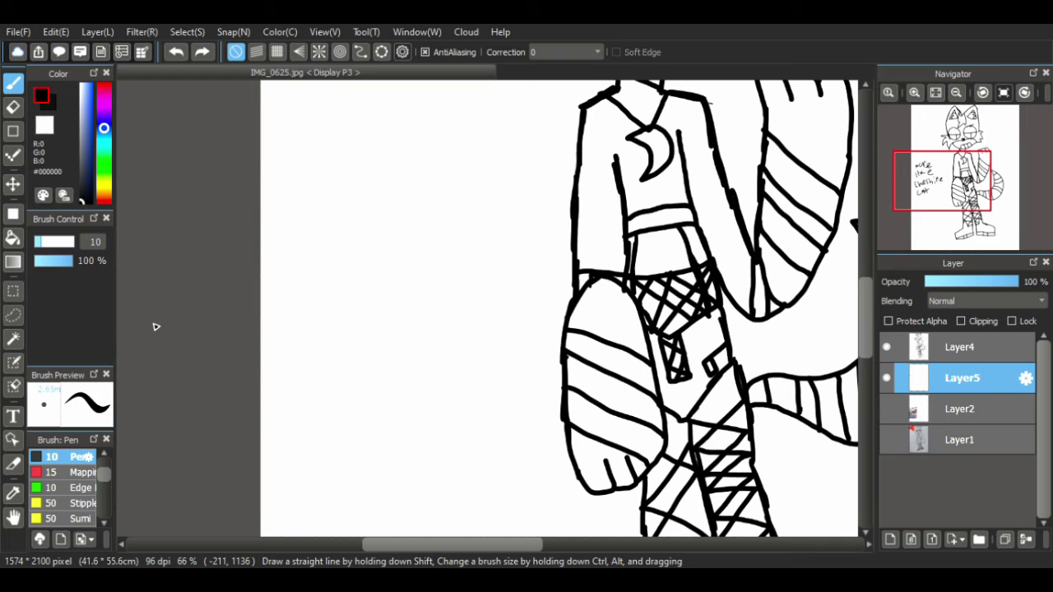
- Fill the irises of both half-closed eyes with bright magenta, #DB00FF
left_click(13, 516)
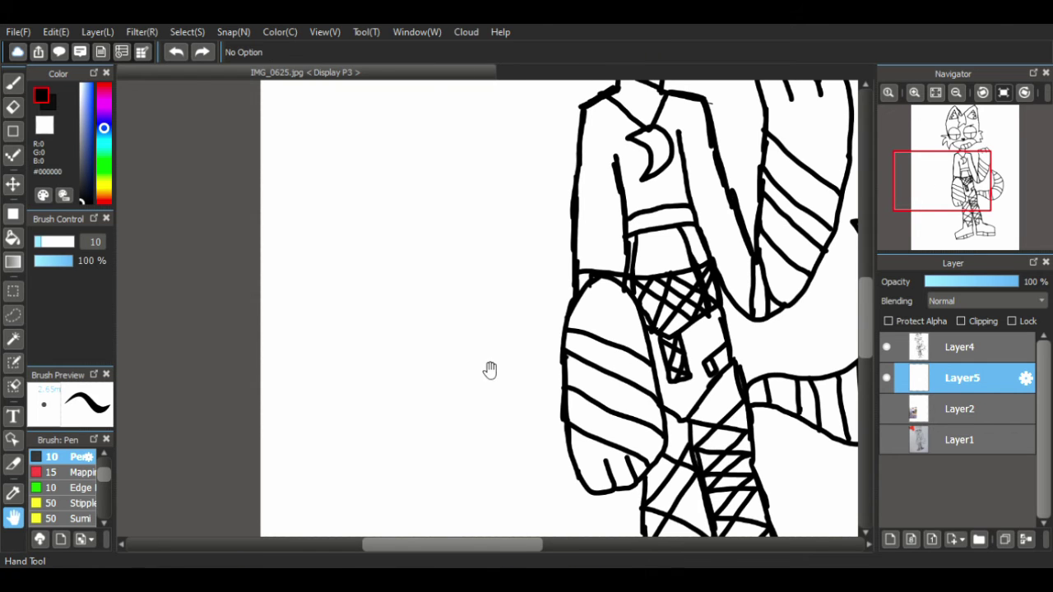
left_click_drag(601, 301, 295, 290)
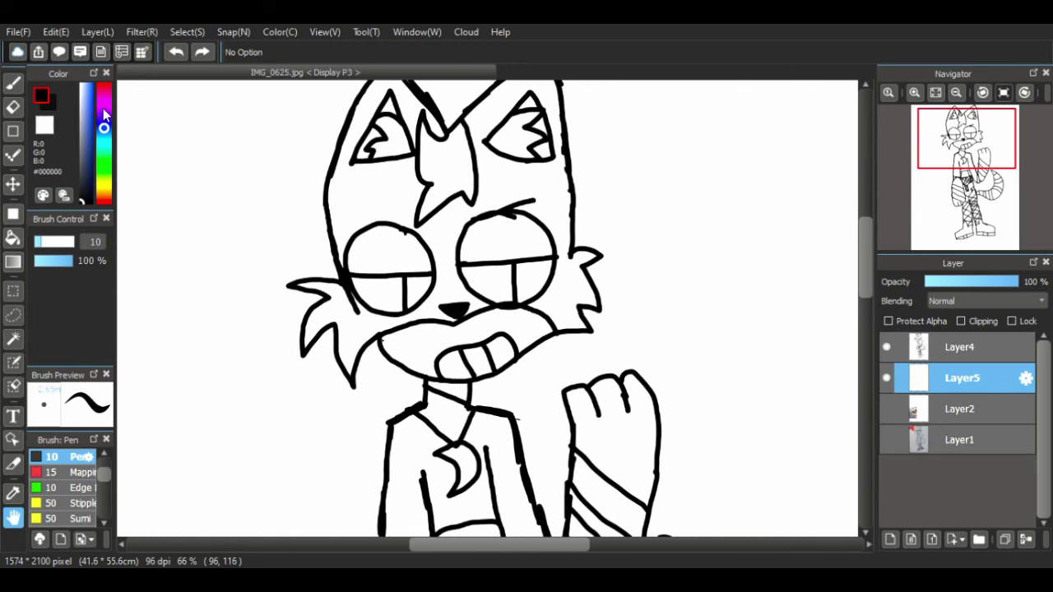
left_click_drag(92, 97, 86, 85)
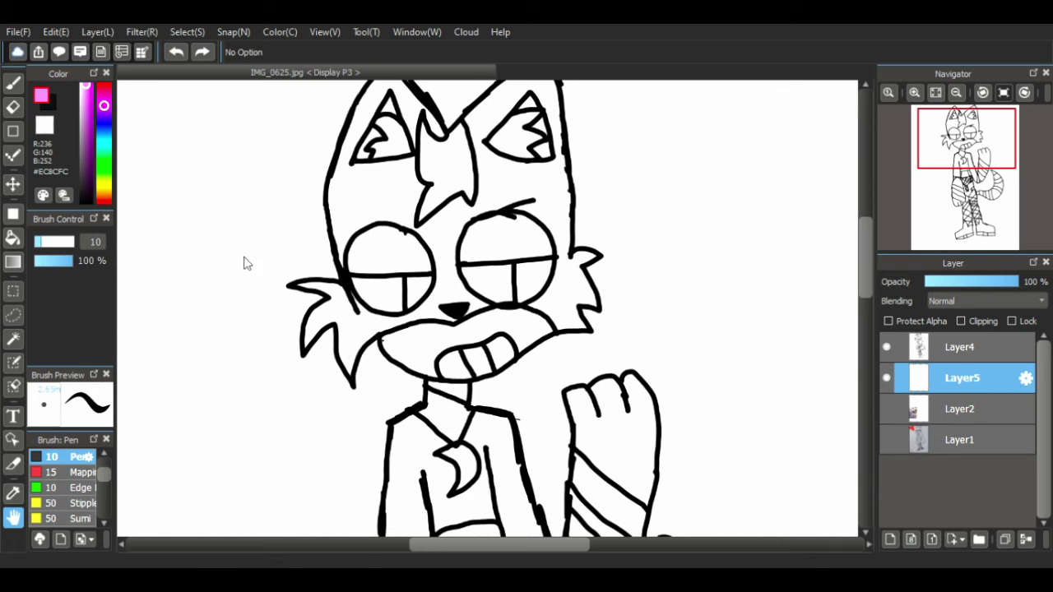
left_click(90, 87)
left_click(13, 238)
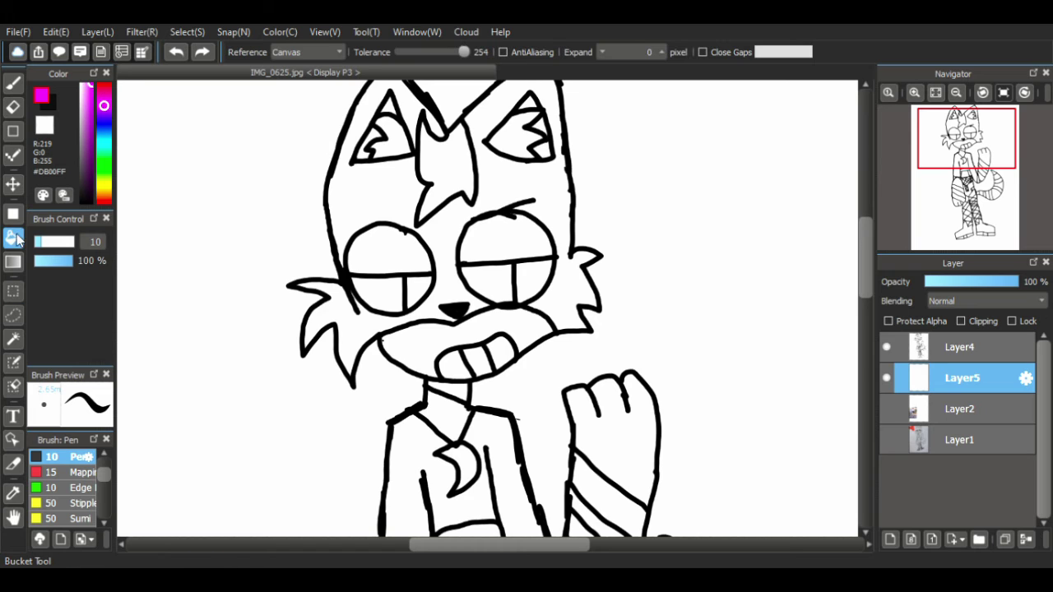
left_click(421, 292)
left_click(536, 288)
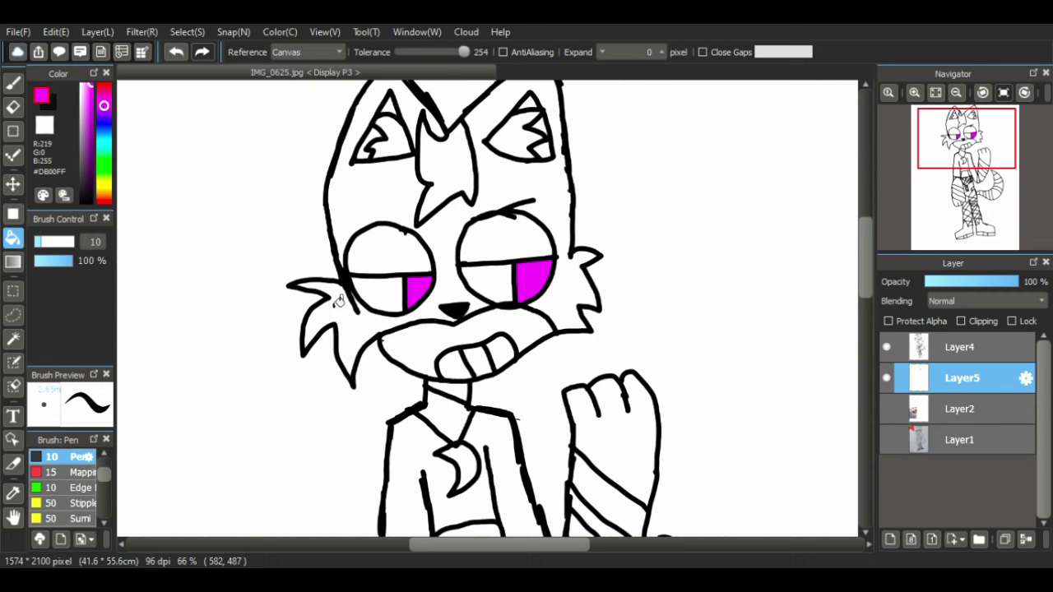
- Try filling the fur of the cat's head with a bright pink
left_click(80, 85)
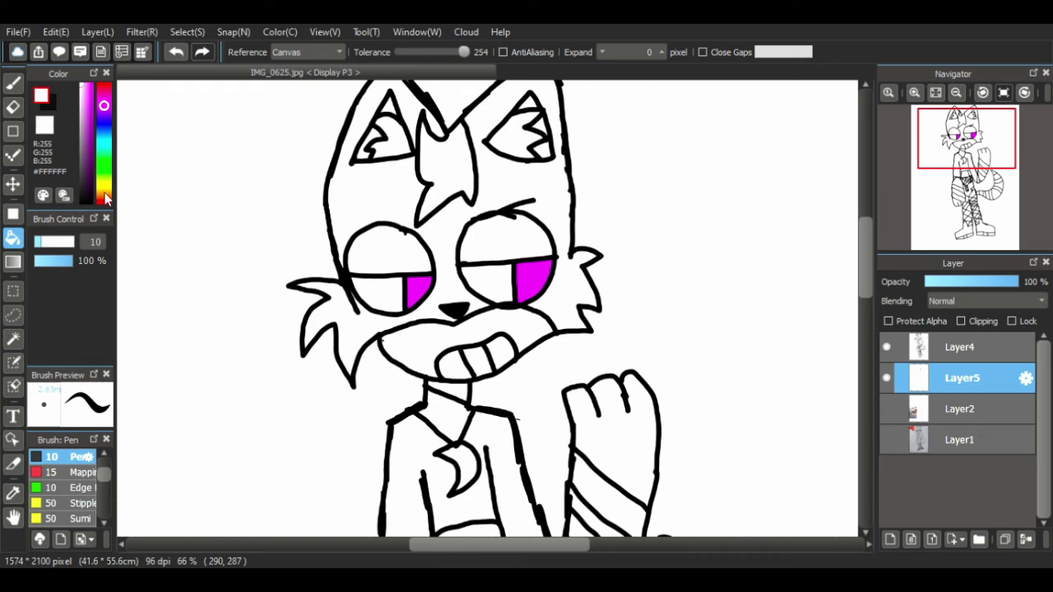
mouse_move(86, 100)
left_mouse_down()
mouse_move(97, 143)
mouse_move(87, 123)
mouse_move(104, 96)
mouse_move(87, 122)
mouse_move(88, 107)
left_mouse_up()
left_click(380, 212)
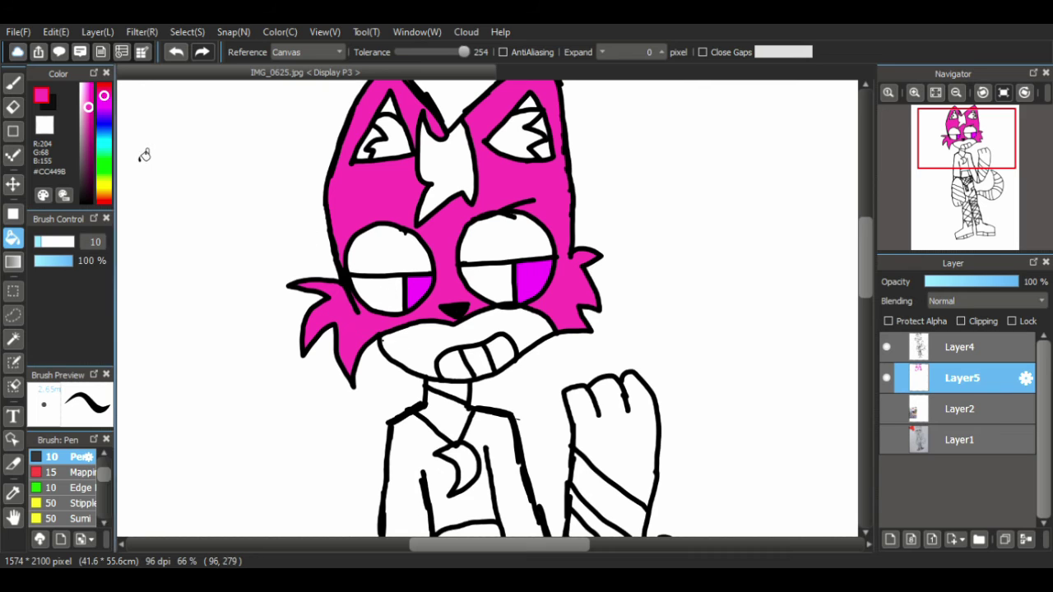
- Undo the pink head fill and fill the head fur with a dark magenta, #7A1B57
left_click(86, 128)
left_click_drag(88, 134, 89, 146)
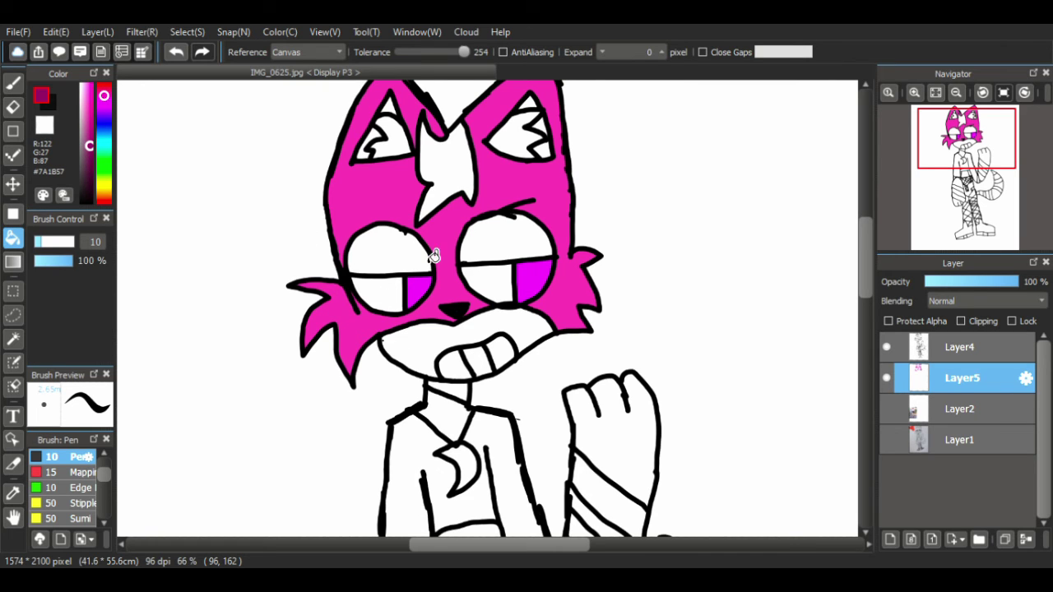
key("ctrl+z")
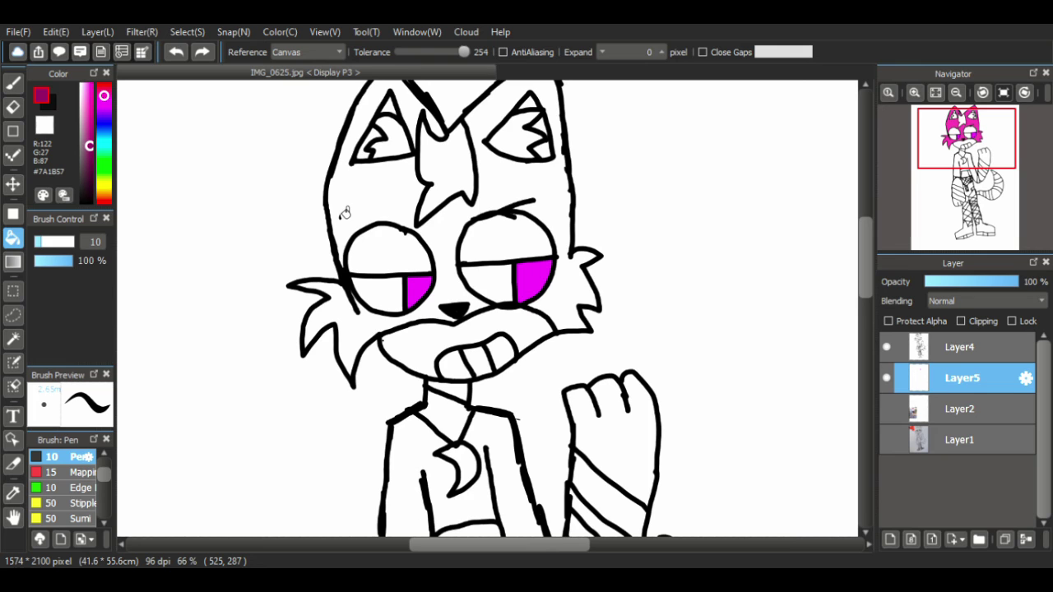
left_click(386, 208)
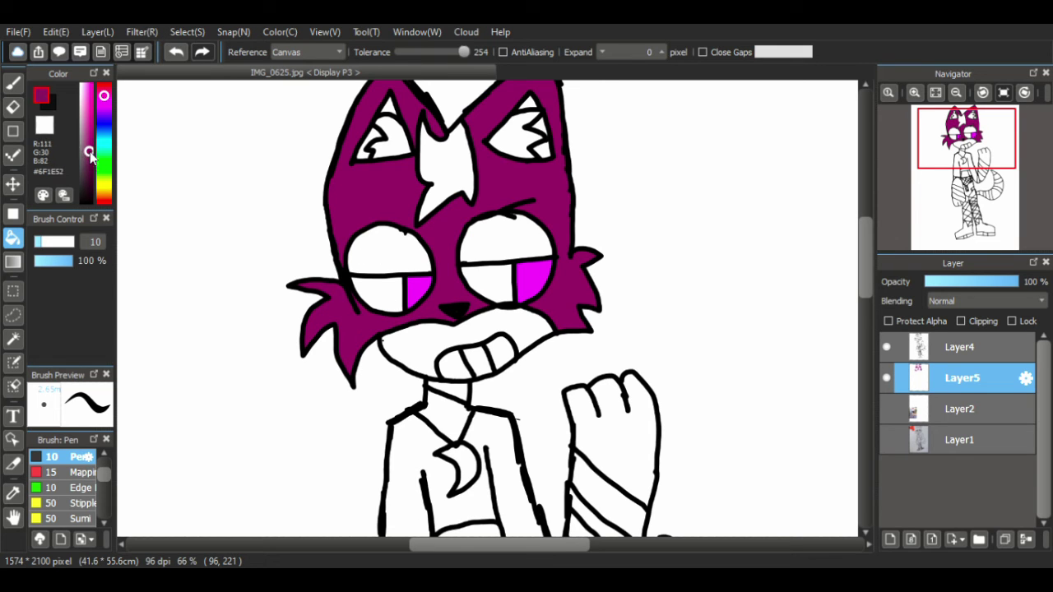
- Try filling both eyelids with the dark magenta #6D124C, and undo the two fills
left_click(382, 250)
left_click(503, 247)
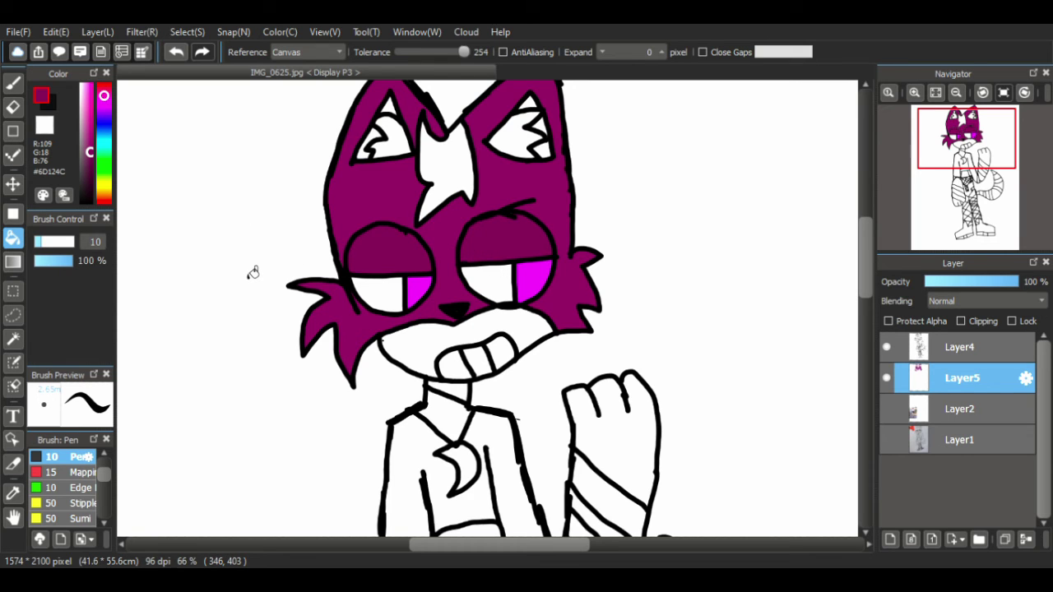
key("ctrl+z")
key("ctrl+z")
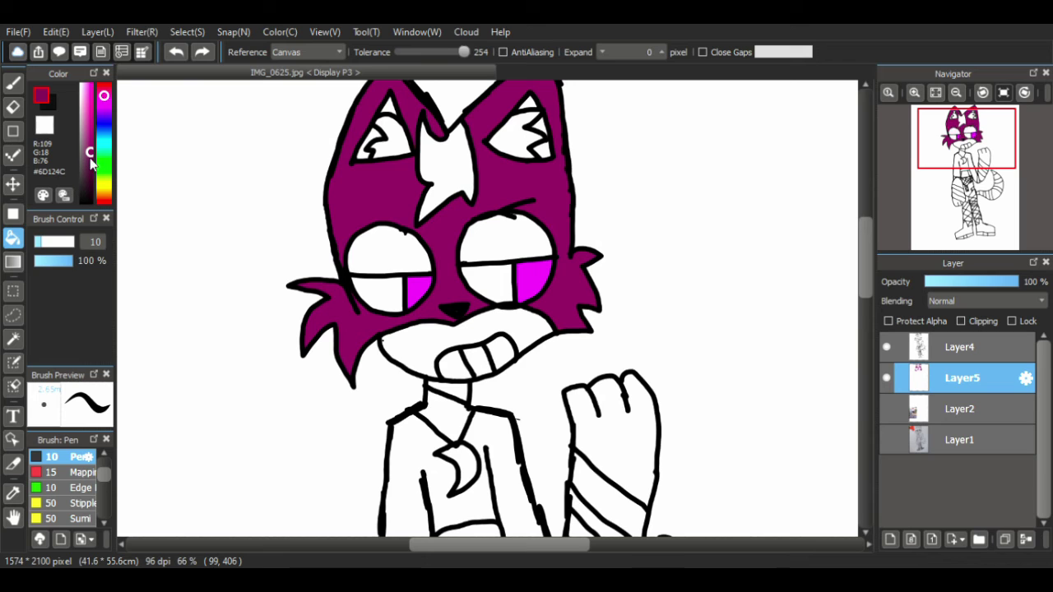
- Fill both eyelids with a darker magenta, #5D1944
left_click_drag(89, 153, 89, 160)
left_click(383, 273)
left_click(512, 256)
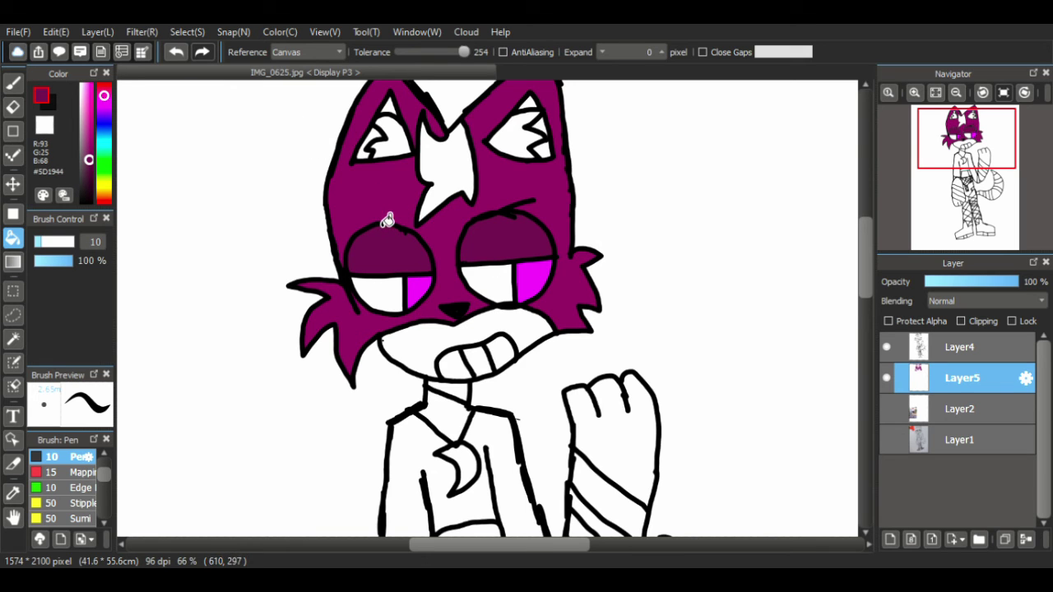
- Fill the cat's muzzle around the mouth with light pink, #DFA1C9
left_click(87, 121)
left_click_drag(87, 122, 83, 98)
left_click(415, 356)
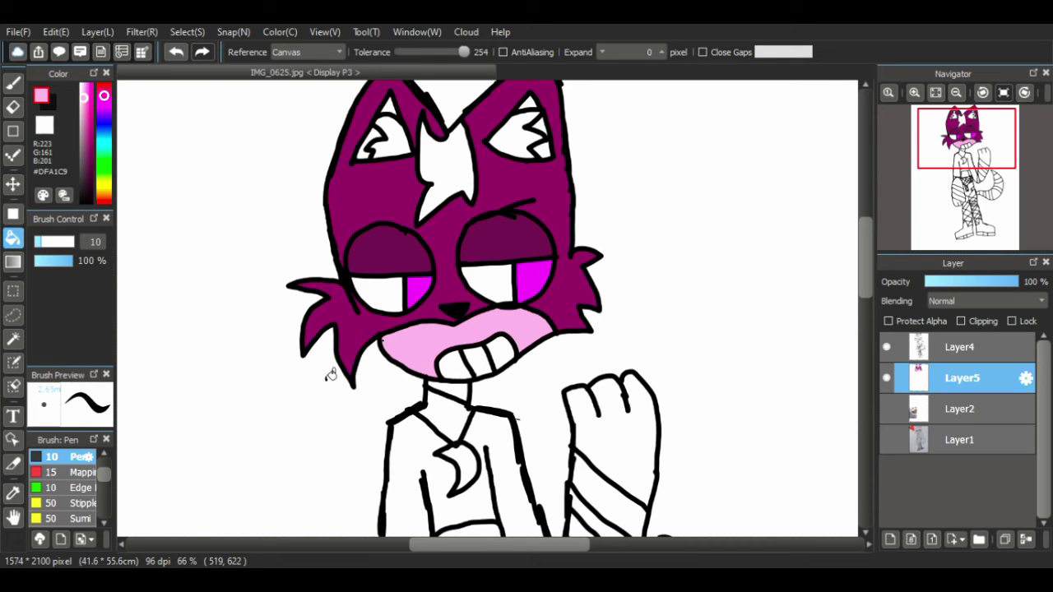
- Sample the head's dark magenta, #7A1B57, and fill the forehead hair tuft and the fur tufts in both ears
left_click(362, 232, "alt")
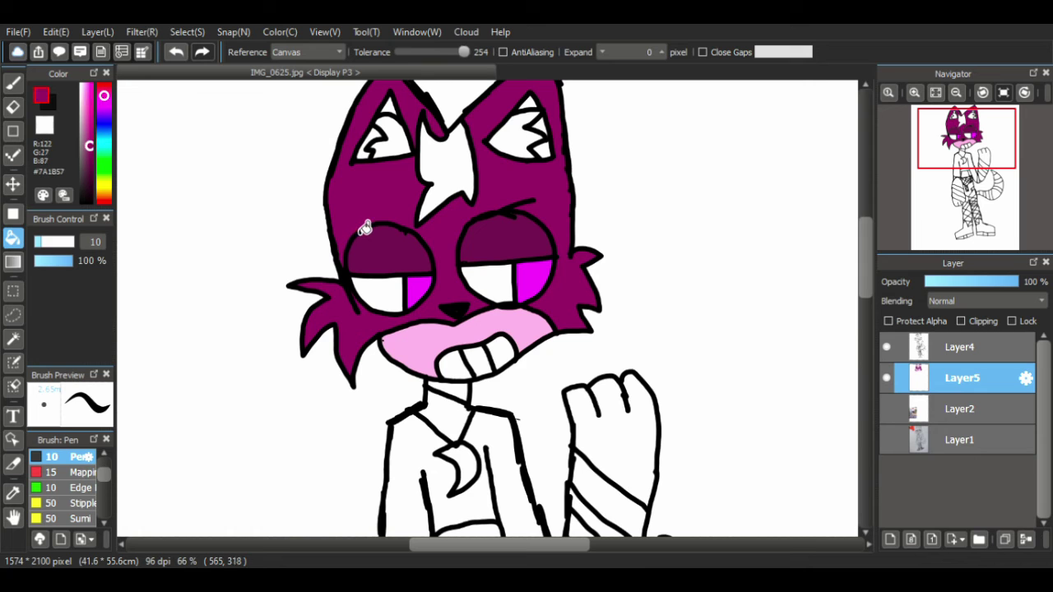
left_click(445, 187)
left_click(396, 165)
left_click(535, 145)
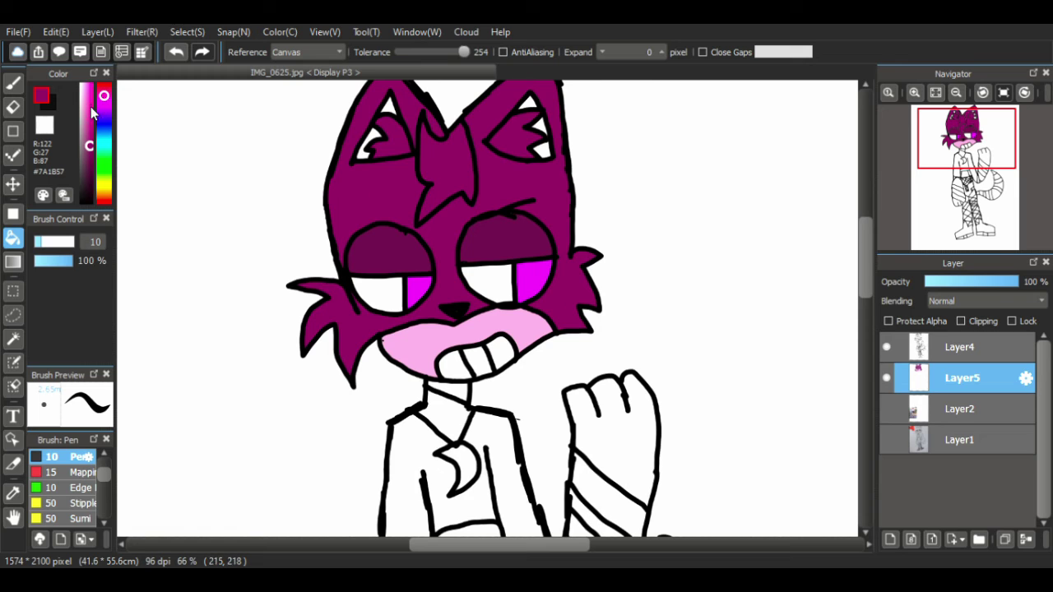
- Fill the remaining inner areas of both ears with hot pink, #D72496
left_click_drag(91, 90, 91, 100)
left_click(390, 117)
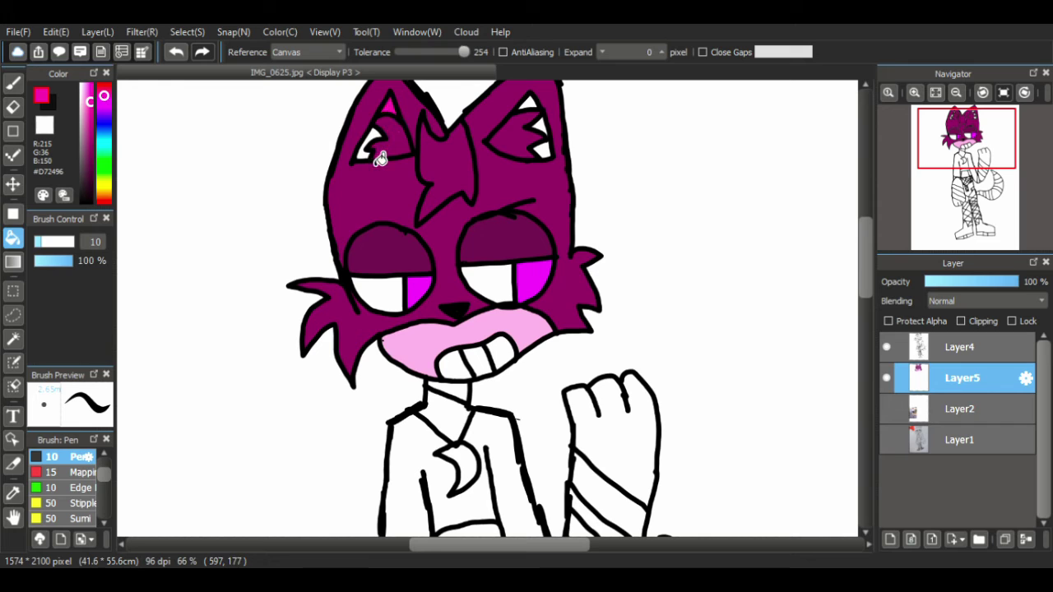
left_click(368, 148)
left_click(546, 148)
left_click(533, 109)
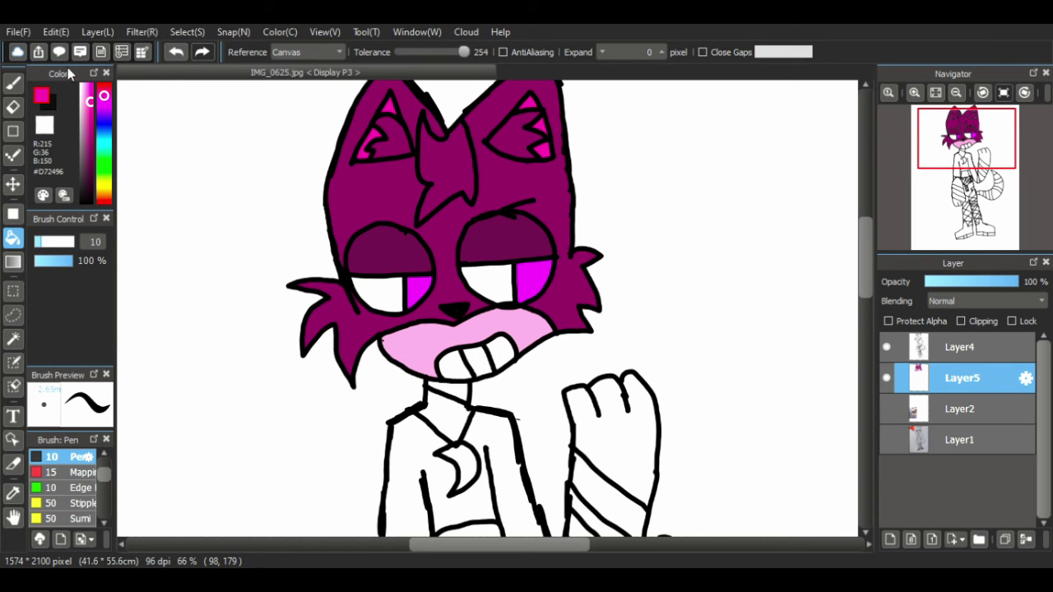
- Show the reference photo on Layer2, check and sample the outfit's colors, and hide the layer again
left_click_drag(83, 88, 52, 42)
scroll(868, 293, "down", 3)
left_click(886, 409)
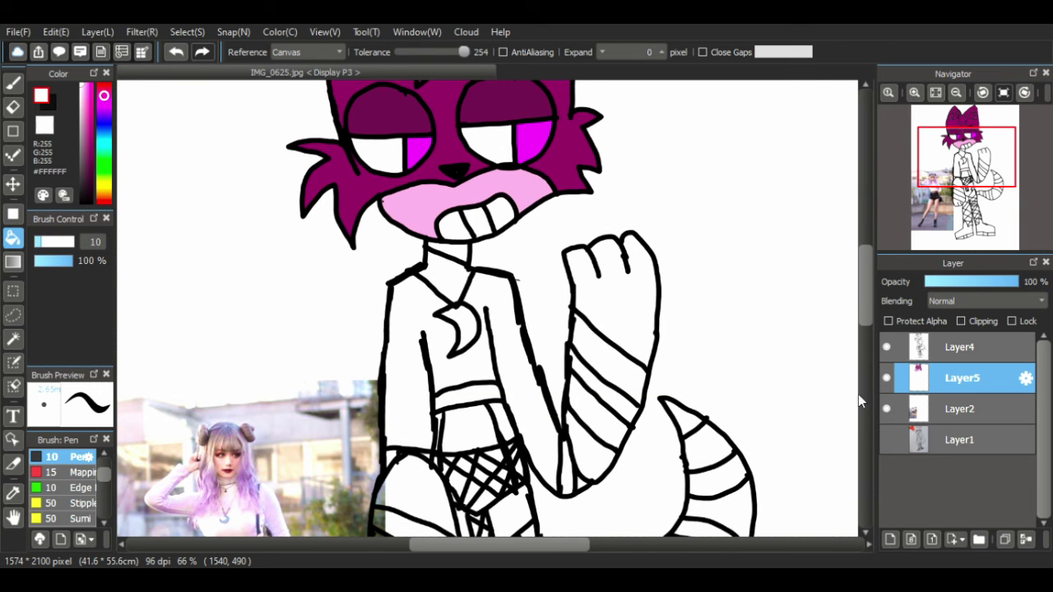
scroll(871, 311, "down", 3)
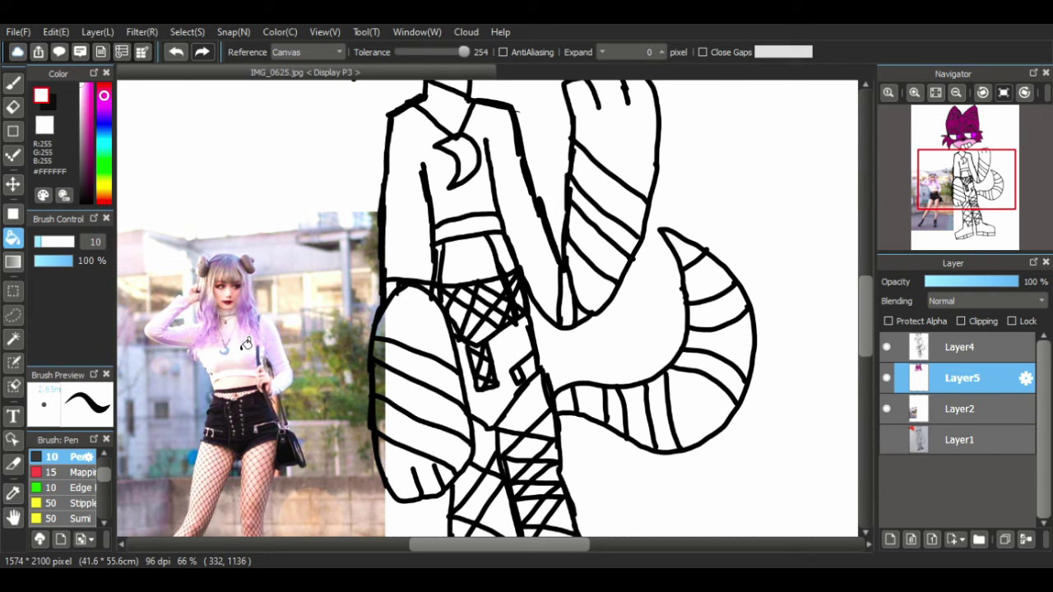
left_click(274, 335, "alt")
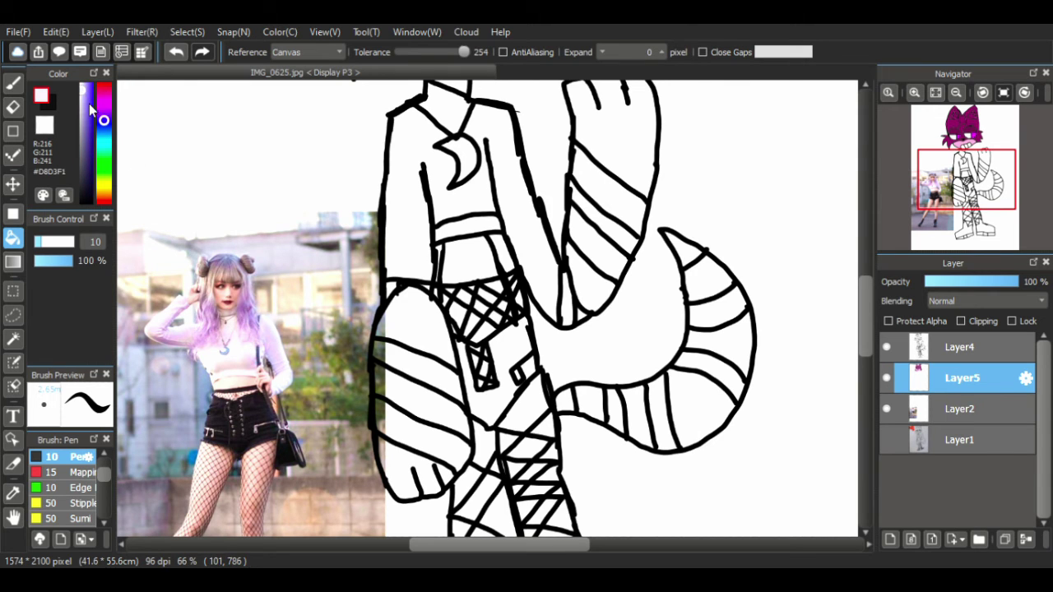
left_click(886, 409)
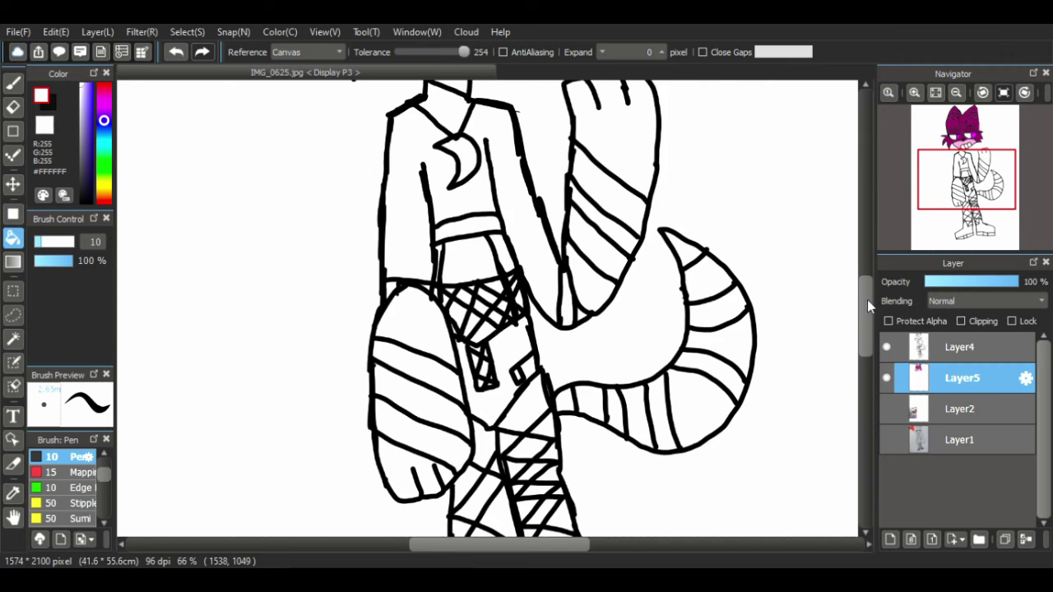
- Try filling the collar at the neck with dark grays, #1F1F1F and #111111, and undo each fill
left_click_drag(867, 299, 860, 277)
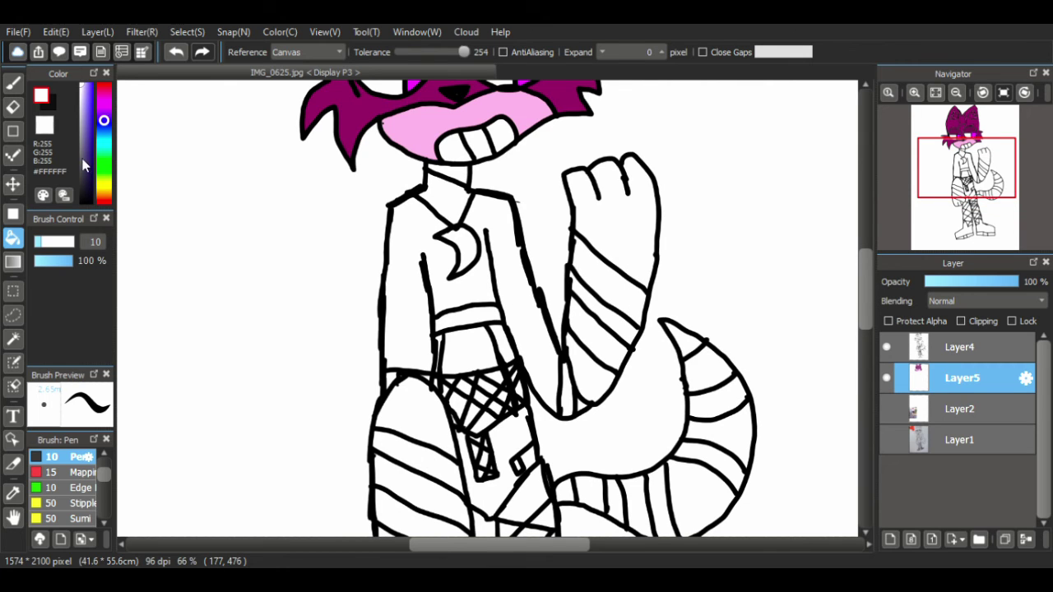
left_click(81, 190)
left_click(460, 183)
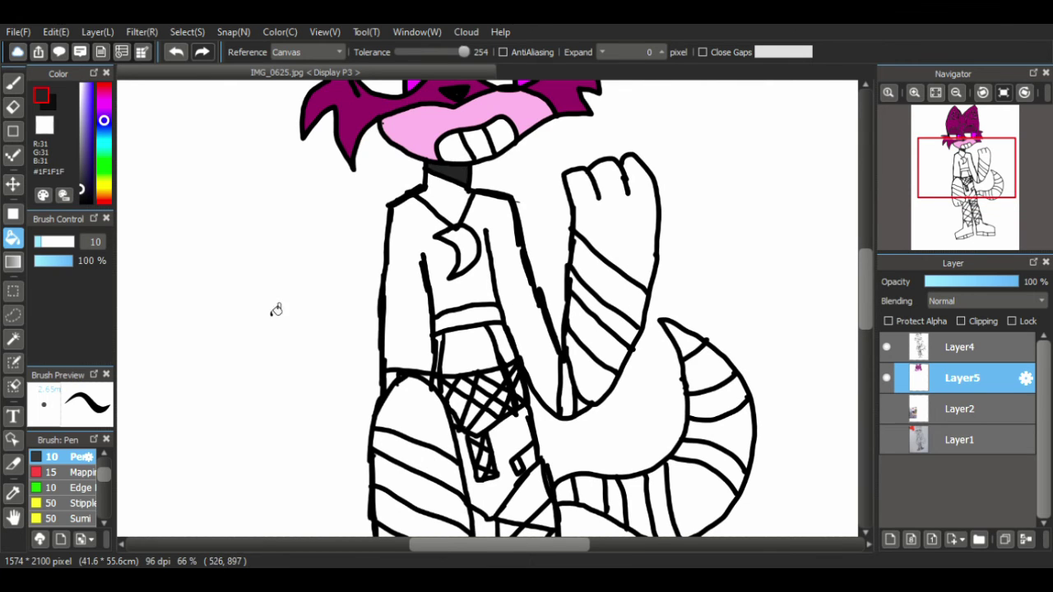
left_click(84, 192)
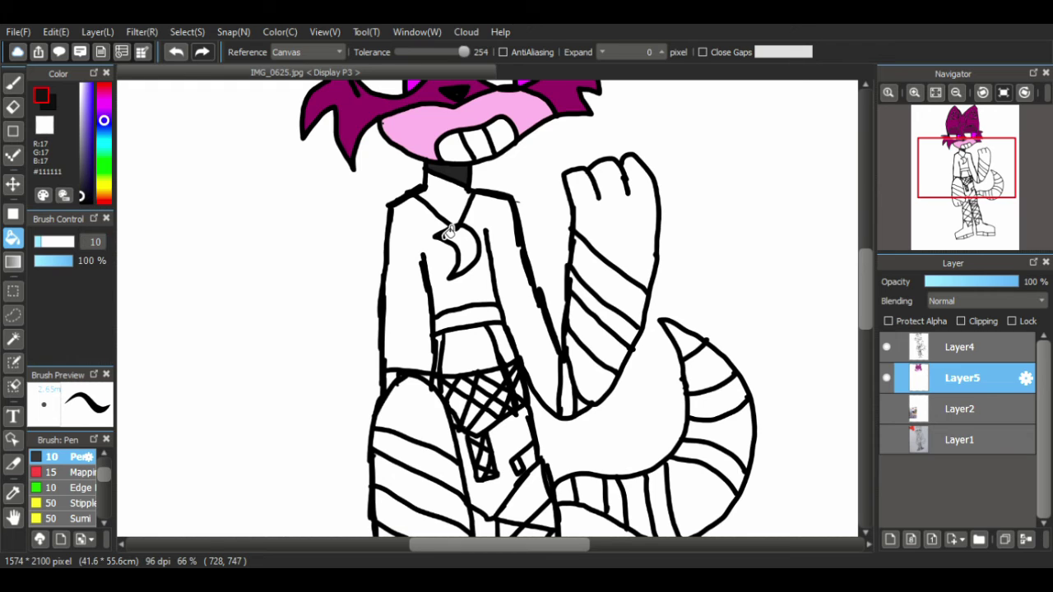
key("ctrl+z")
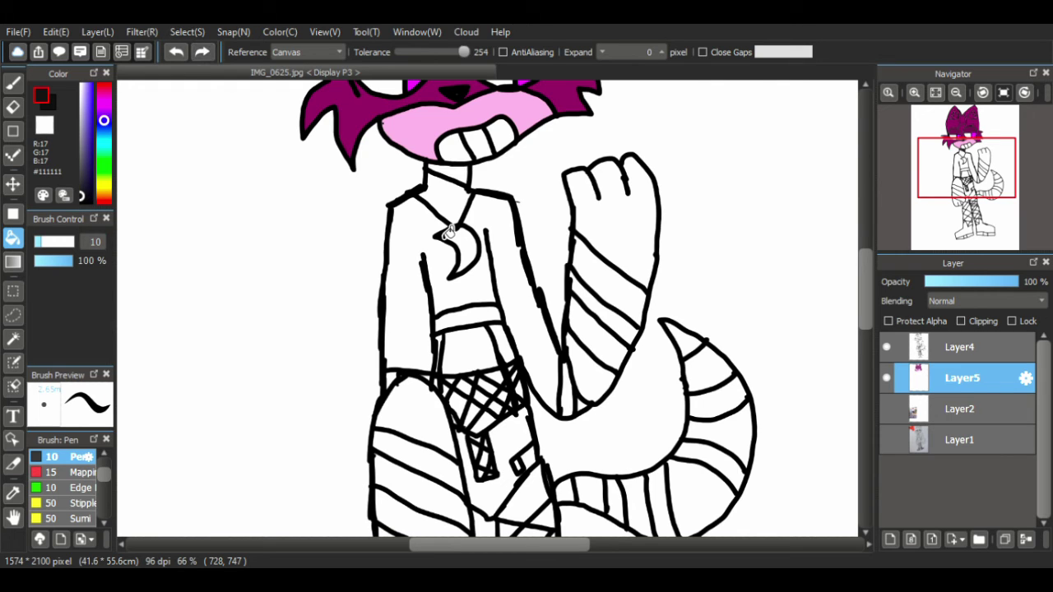
left_click(466, 182)
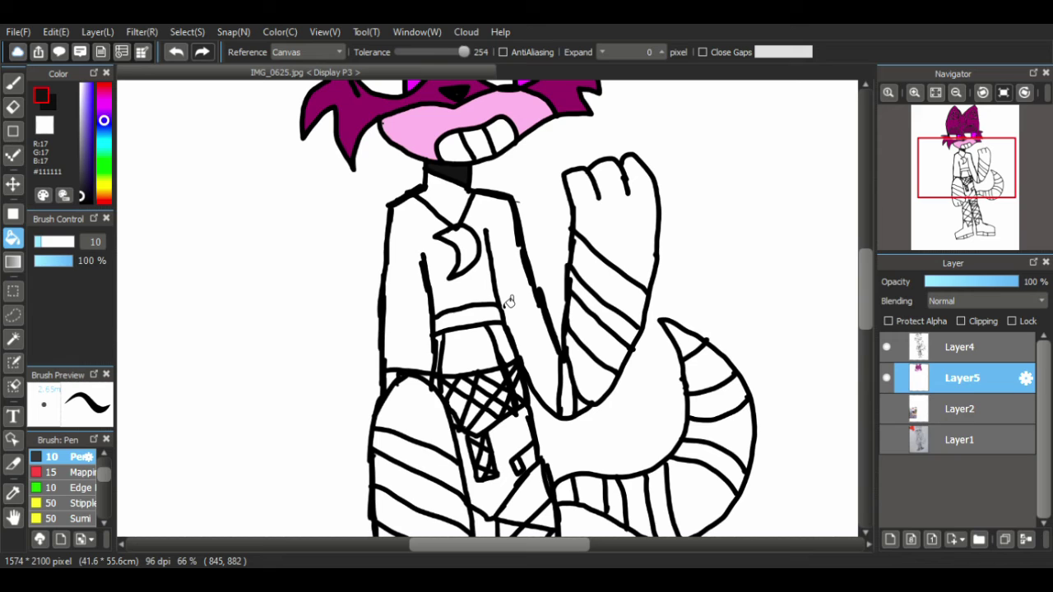
key("ctrl+z")
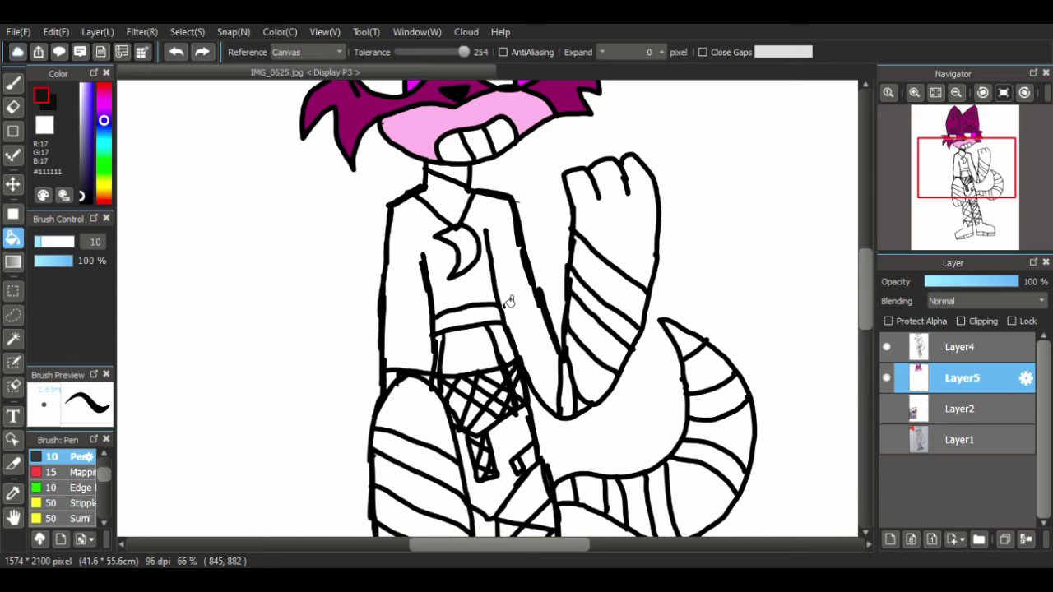
- Fill the collar at the neck with pure black, #000000
left_click(82, 200)
left_click(465, 180)
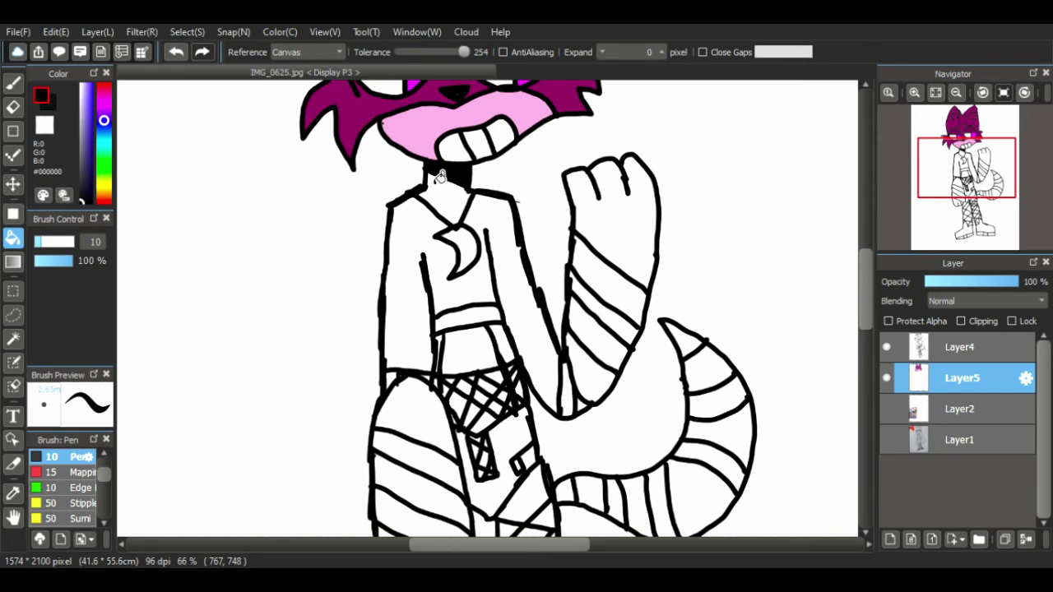
- Fill the crescent moon pendant on the chest with light purple
left_click_drag(858, 287, 861, 313)
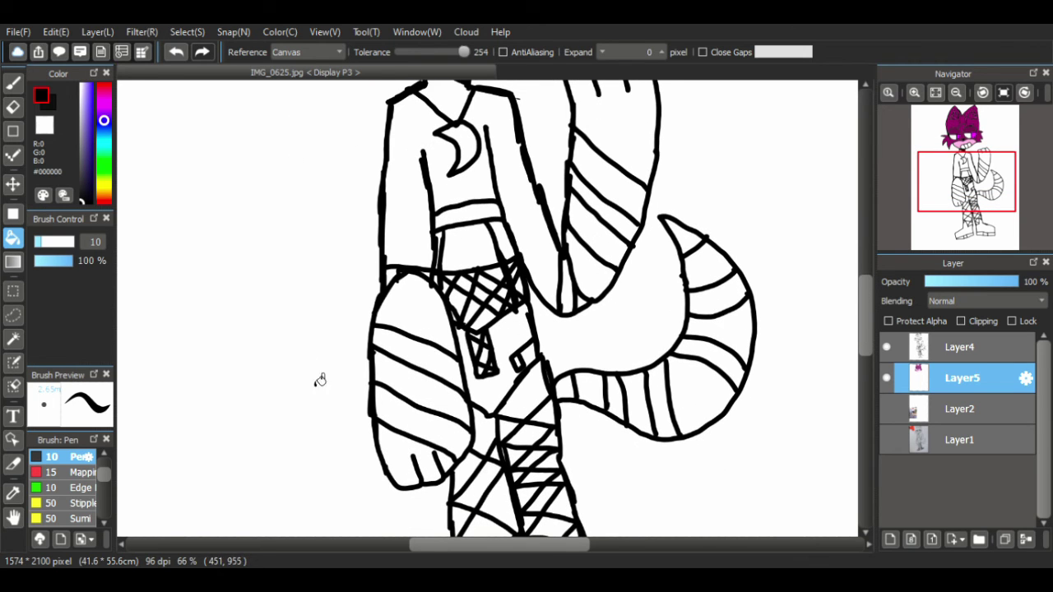
left_click(883, 406)
left_click(883, 406)
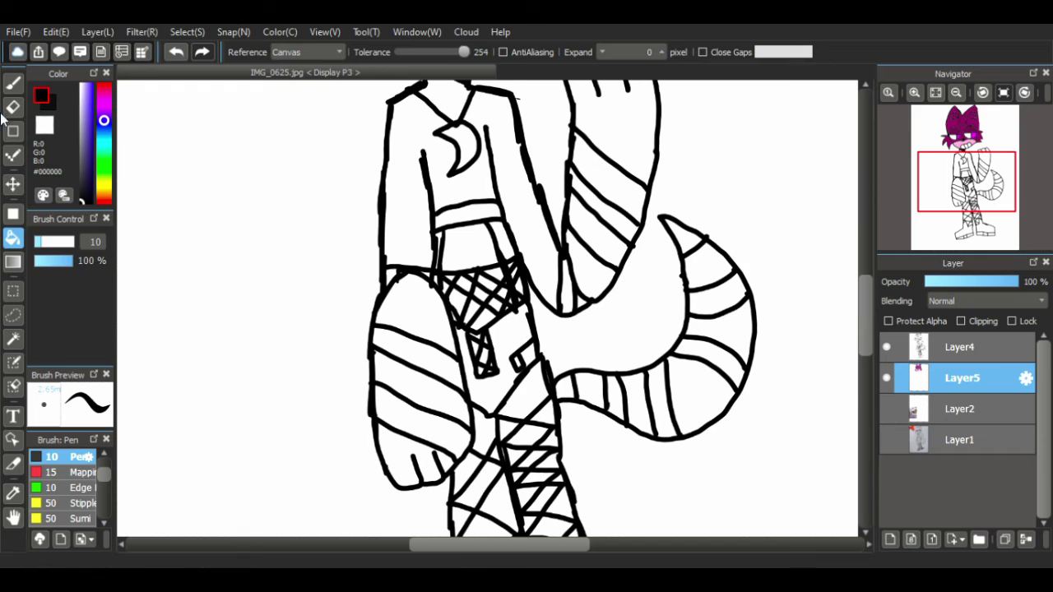
left_click_drag(81, 102, 85, 85)
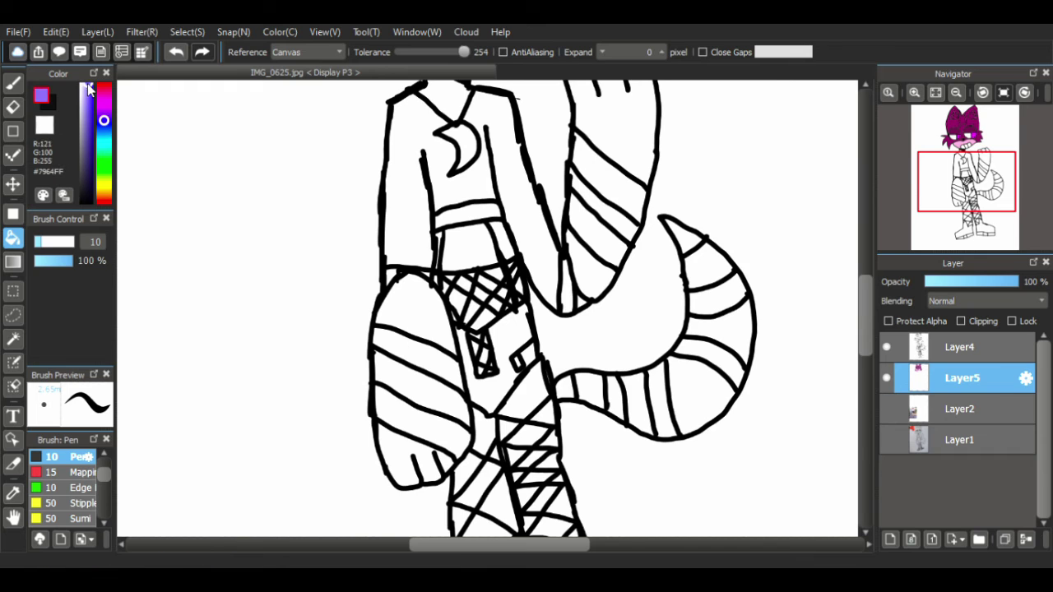
left_click(461, 150)
- Sample the head's dark magenta, #7A1B57, and fill the paw and alternate stripes of the raised arm
left_click(411, 203, "alt")
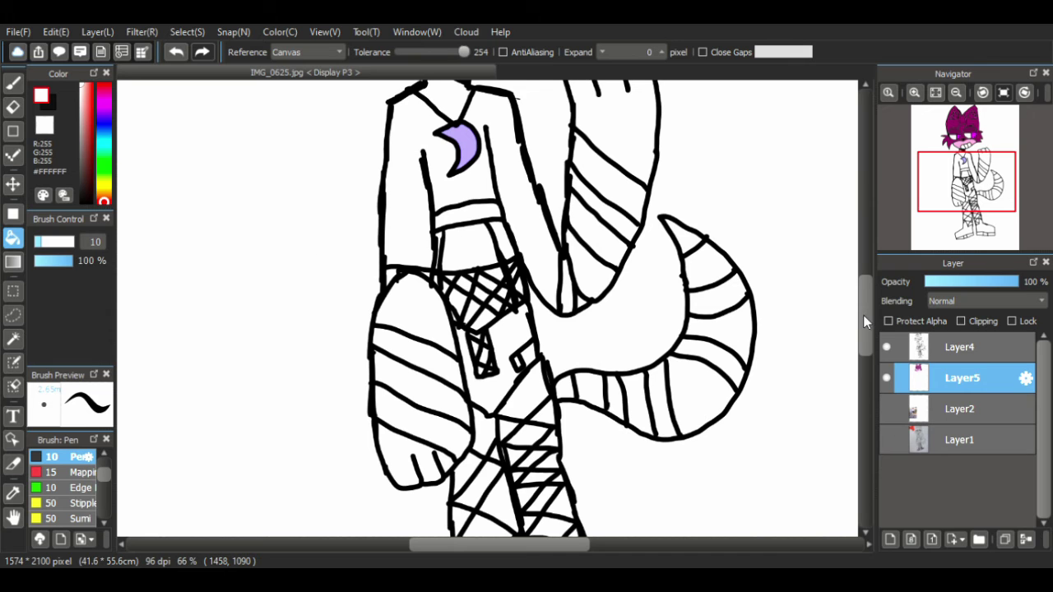
left_click_drag(862, 315, 879, 253)
left_click(520, 210, "alt")
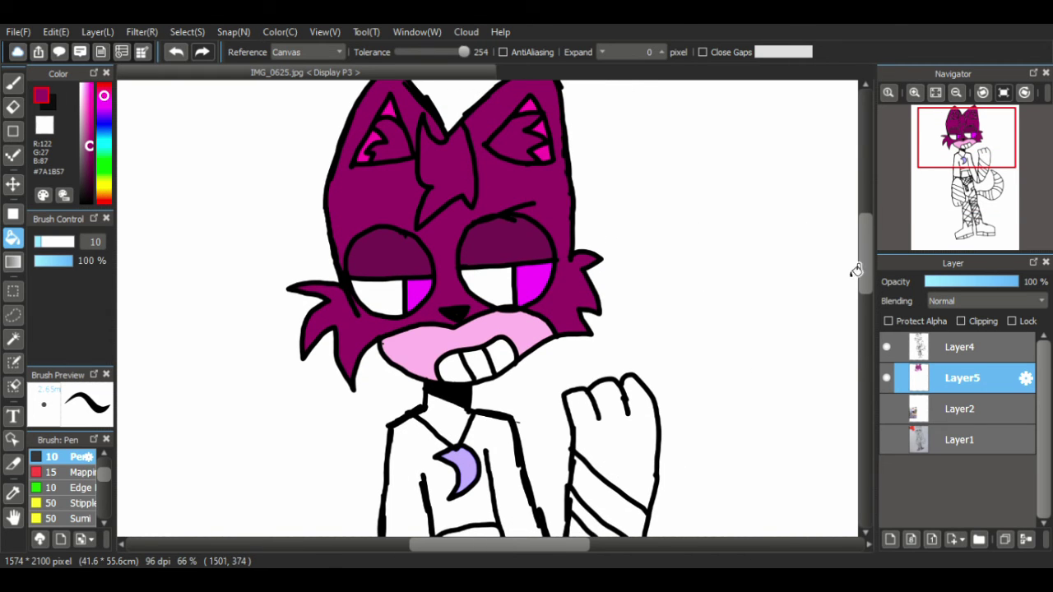
left_click_drag(867, 269, 856, 316)
left_click(598, 328)
left_click(602, 413)
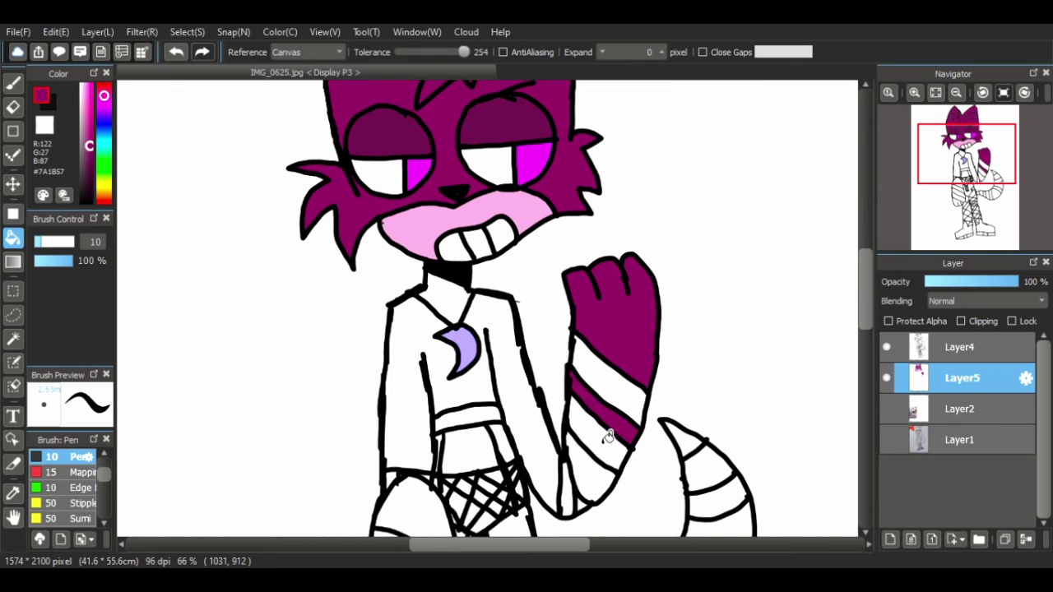
left_click(588, 481)
- Try dark magenta fills on the background and the moon pendant, and undo both fills
left_click(646, 457)
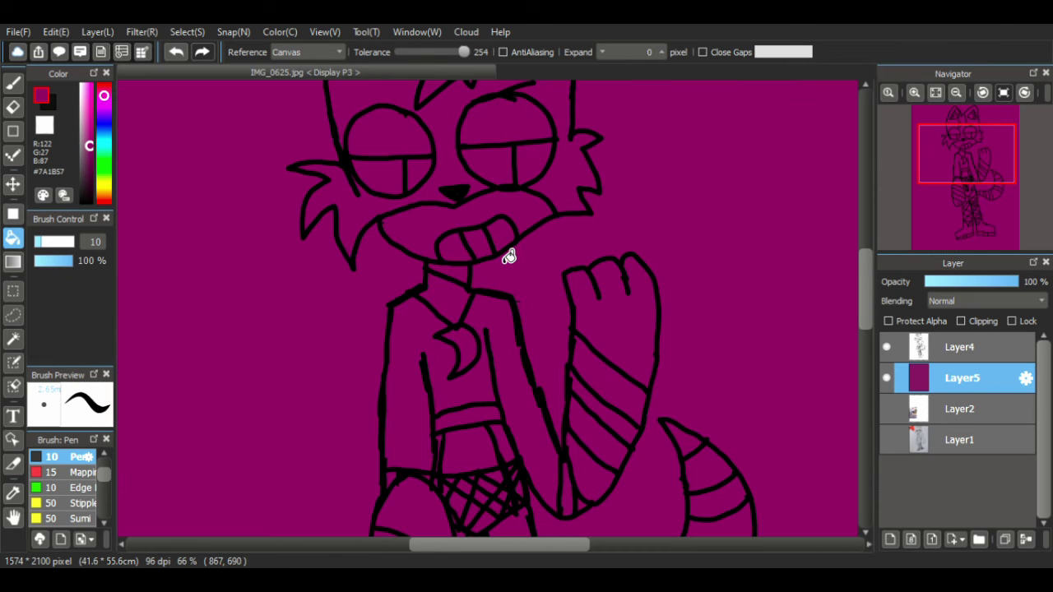
key("ctrl+z")
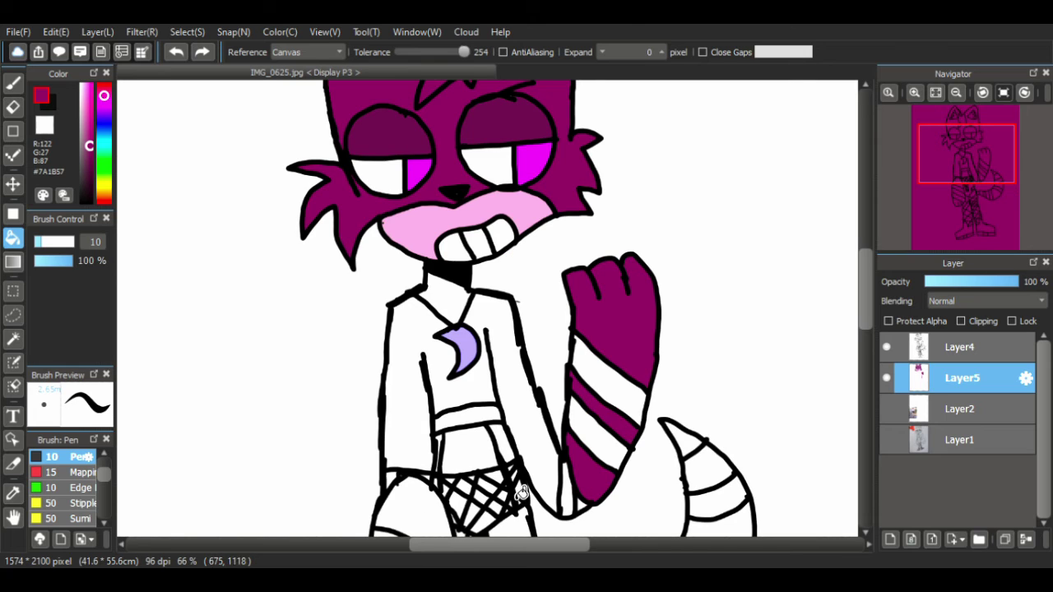
left_click(460, 367)
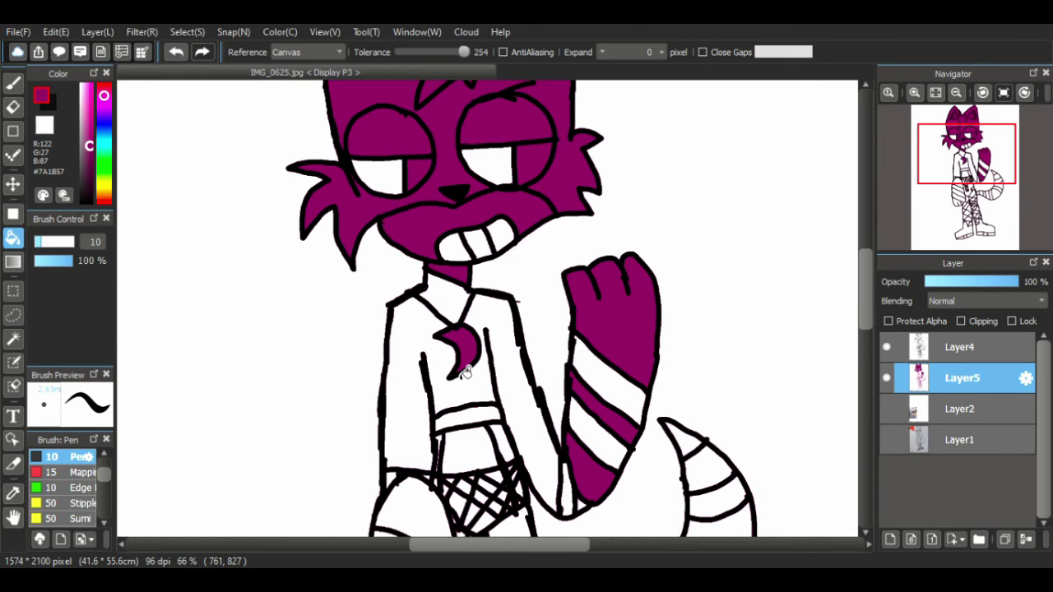
key("ctrl+z")
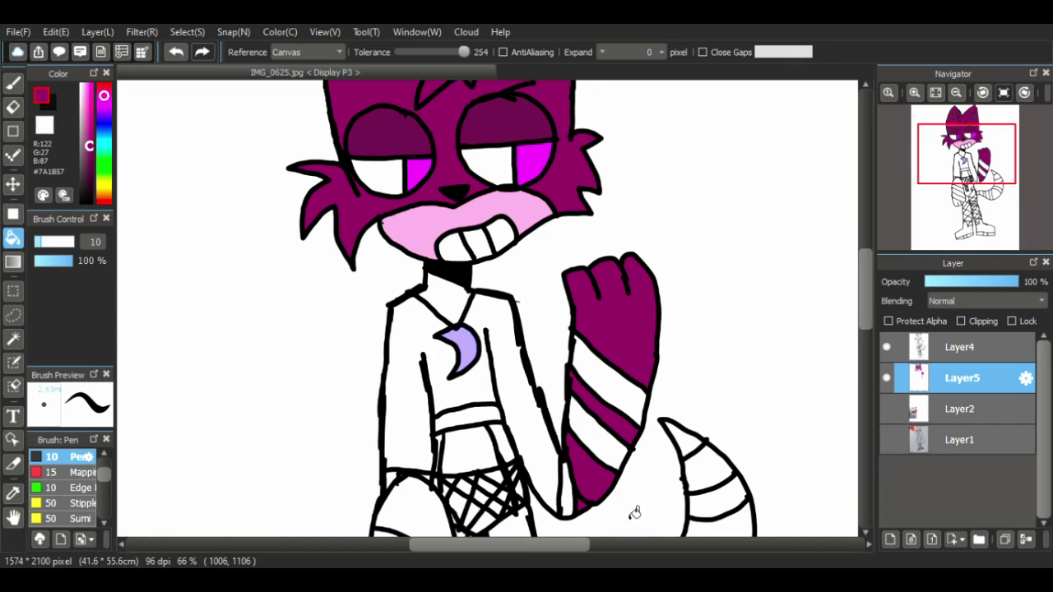
- Fill the paw and alternate stripes of the lowered arm with dark magenta, #7A1B57
left_click_drag(869, 310, 872, 339)
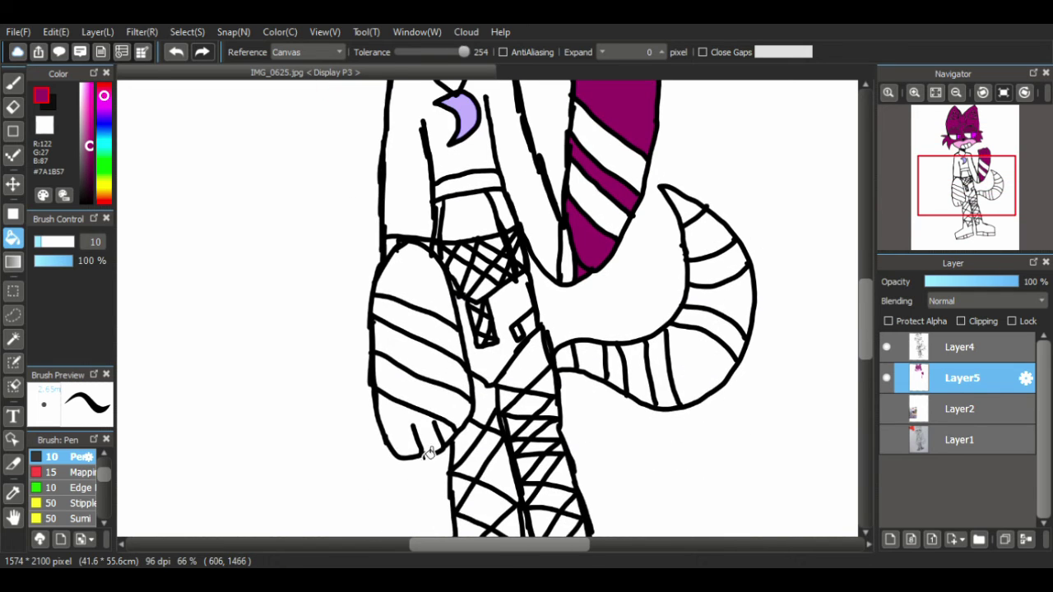
left_click(428, 411)
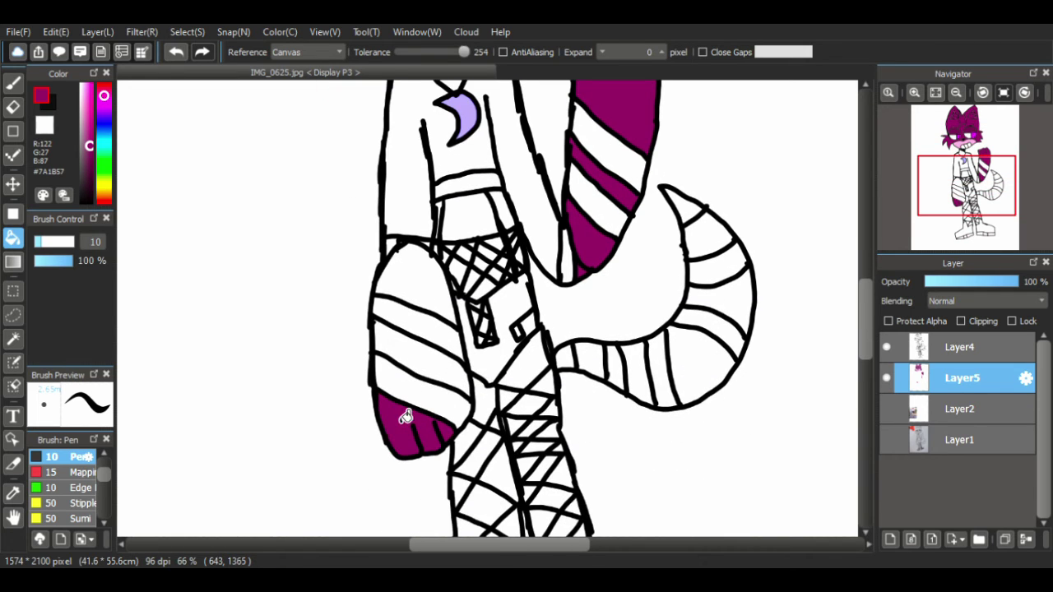
key("ctrl+z")
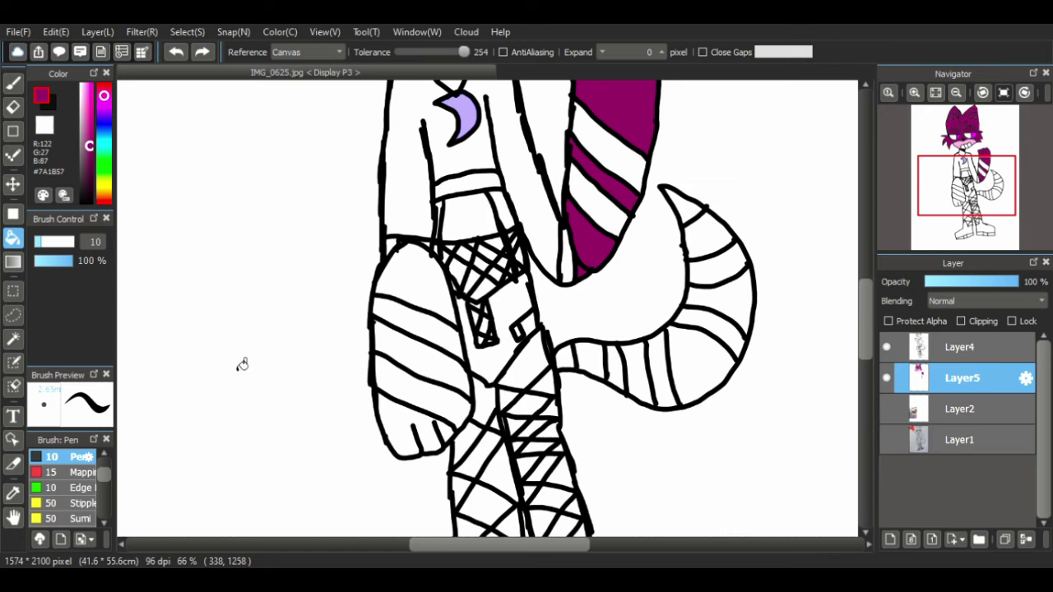
left_click(411, 428)
left_click(407, 366)
left_click(416, 291)
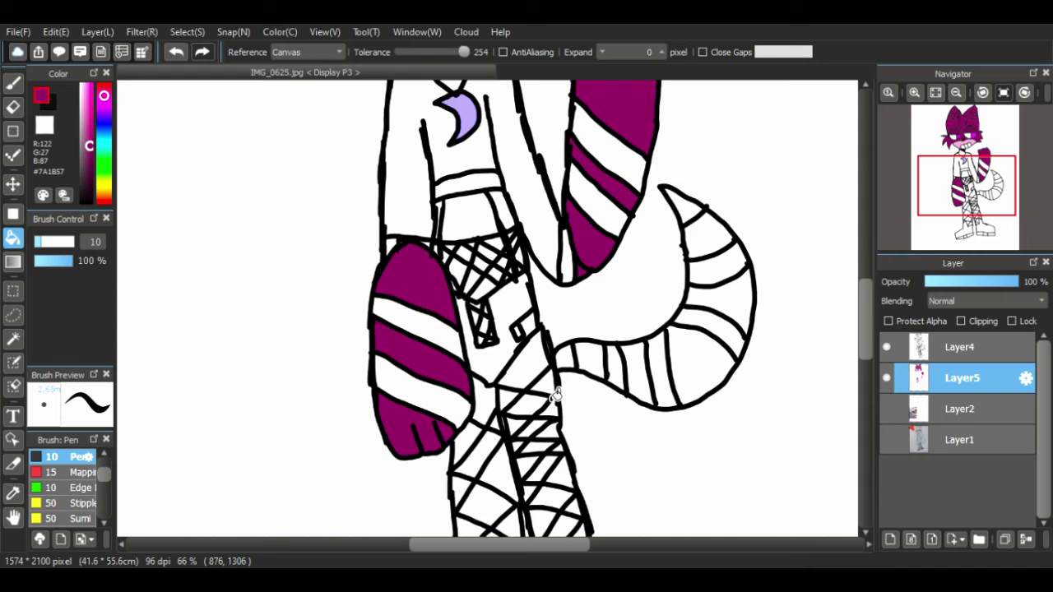
- Fill alternate bands of the curled tail with dark magenta, #7A1B57, leaving the tip white
left_click(599, 368)
left_click(638, 370)
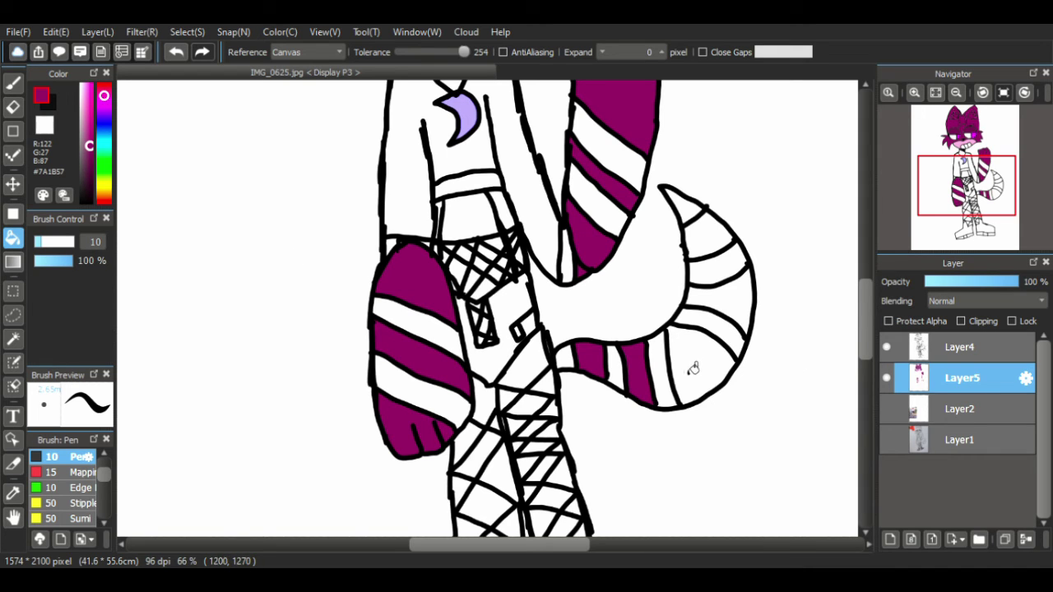
left_click(695, 366)
left_click(721, 290)
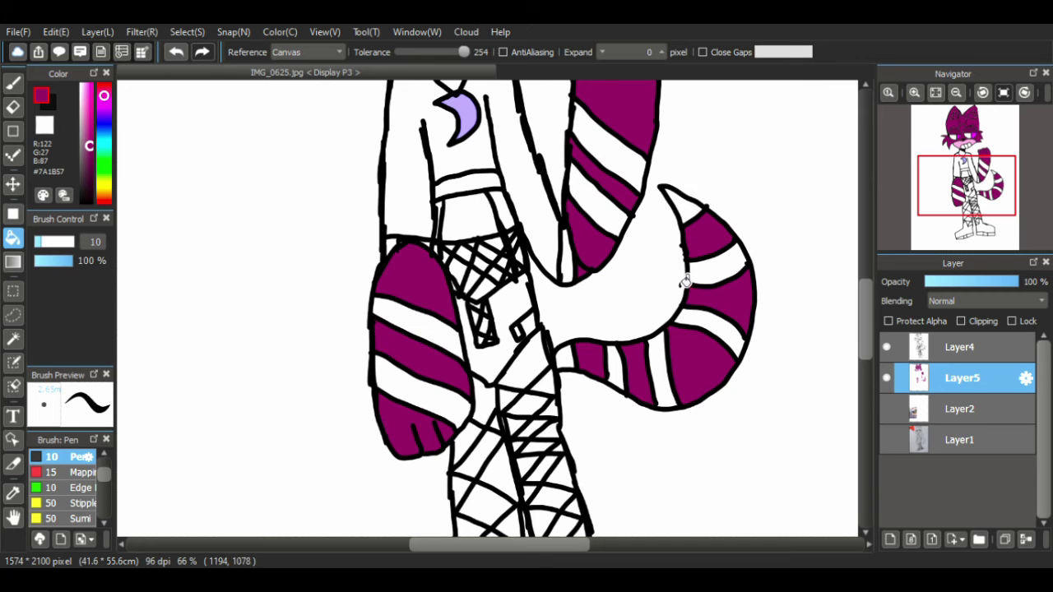
left_click_drag(868, 324, 873, 287)
scroll(873, 292, "down", 4)
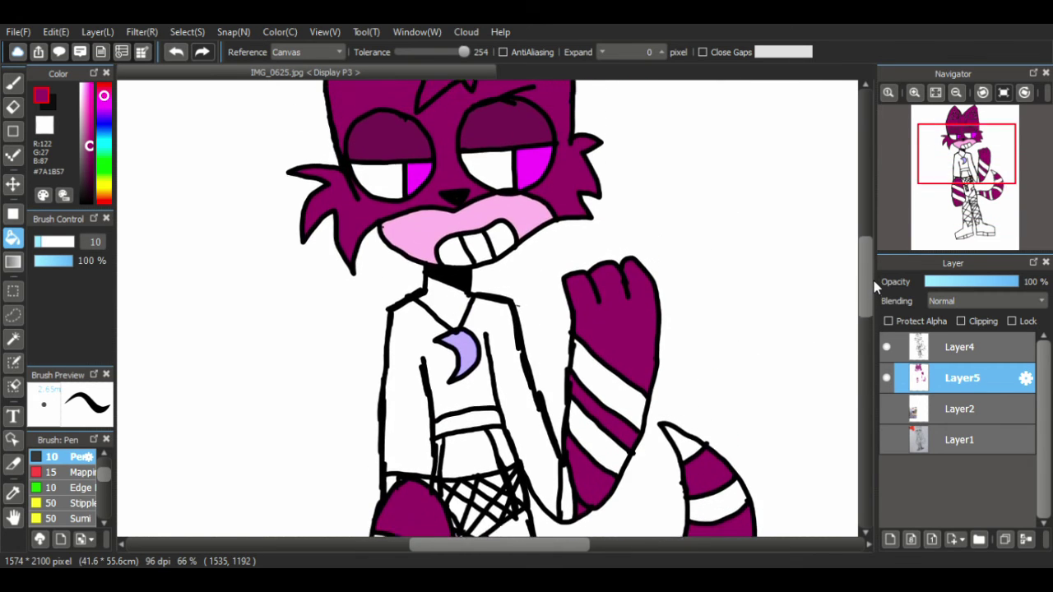
scroll(856, 325, "down", 3)
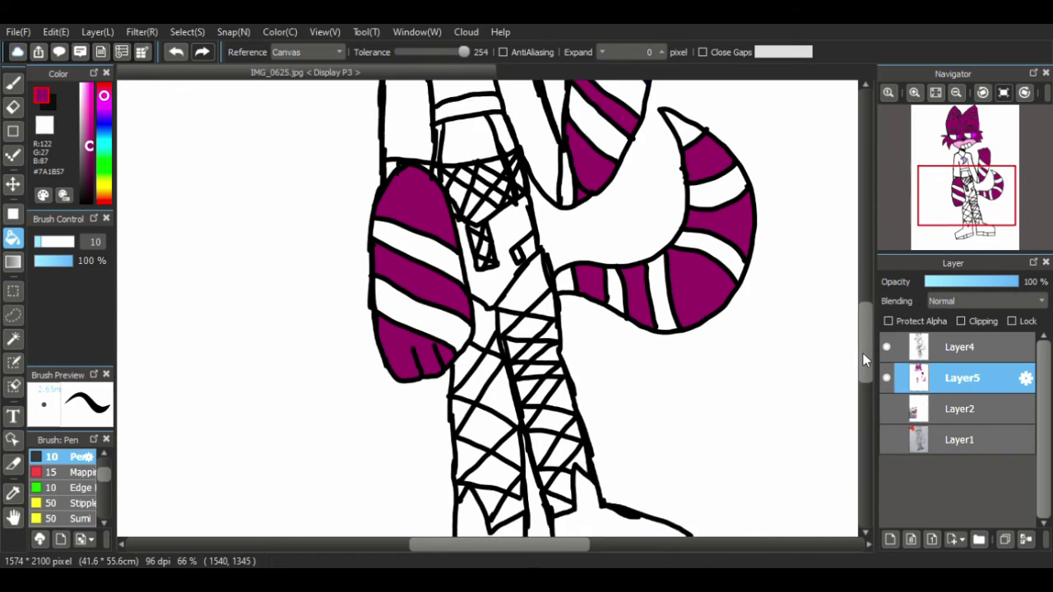
- Outline the inner edges of the laced leg beside the lowered arm with dark magenta, #7A1B57, pen strokes
key("b")
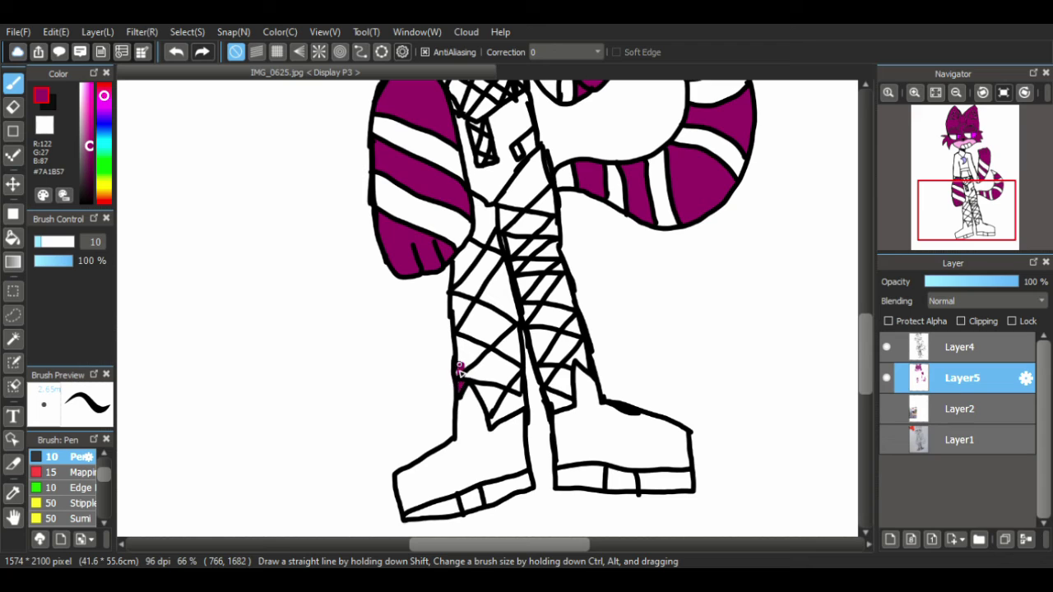
left_click_drag(459, 369, 460, 356)
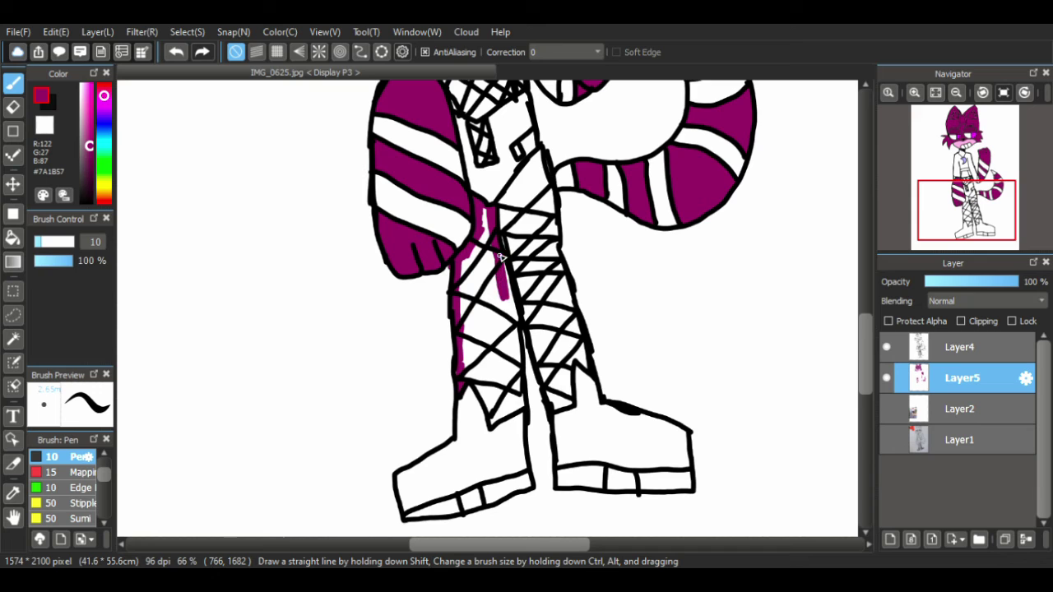
mouse_move(500, 257)
left_mouse_down()
mouse_move(512, 333)
mouse_move(514, 323)
left_mouse_up()
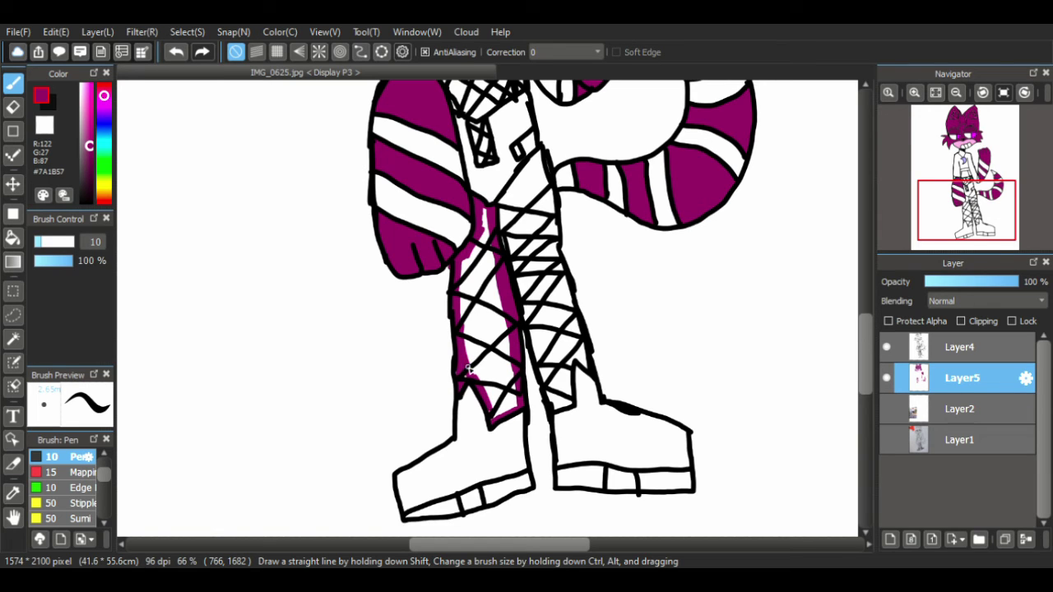
- Fill all the laced sections of the leg beside the lowered arm with dark magenta, touching up the small gaps
left_click(12, 238)
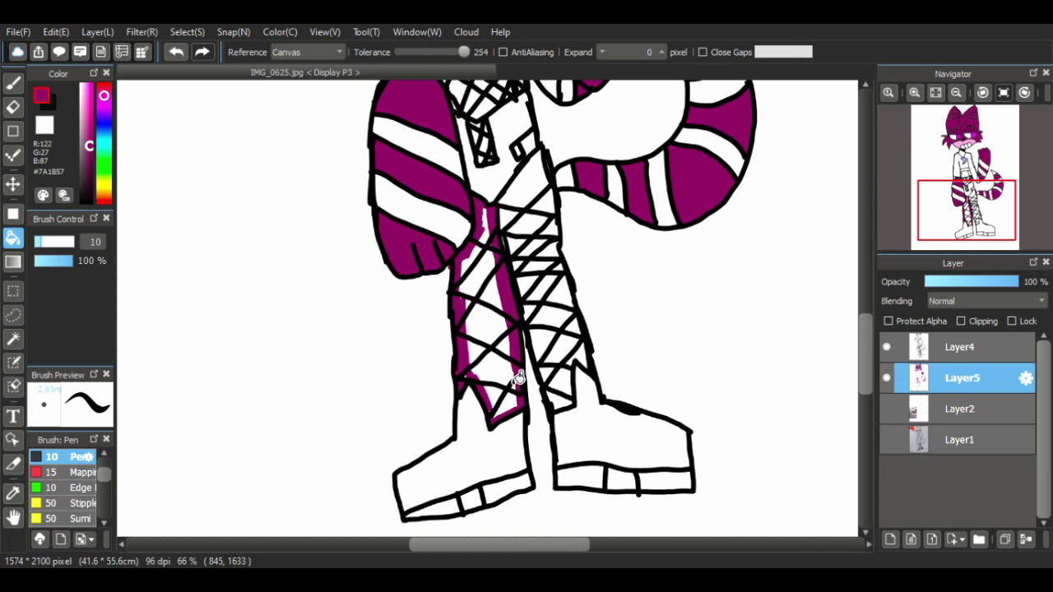
left_click(515, 398)
left_click(498, 375)
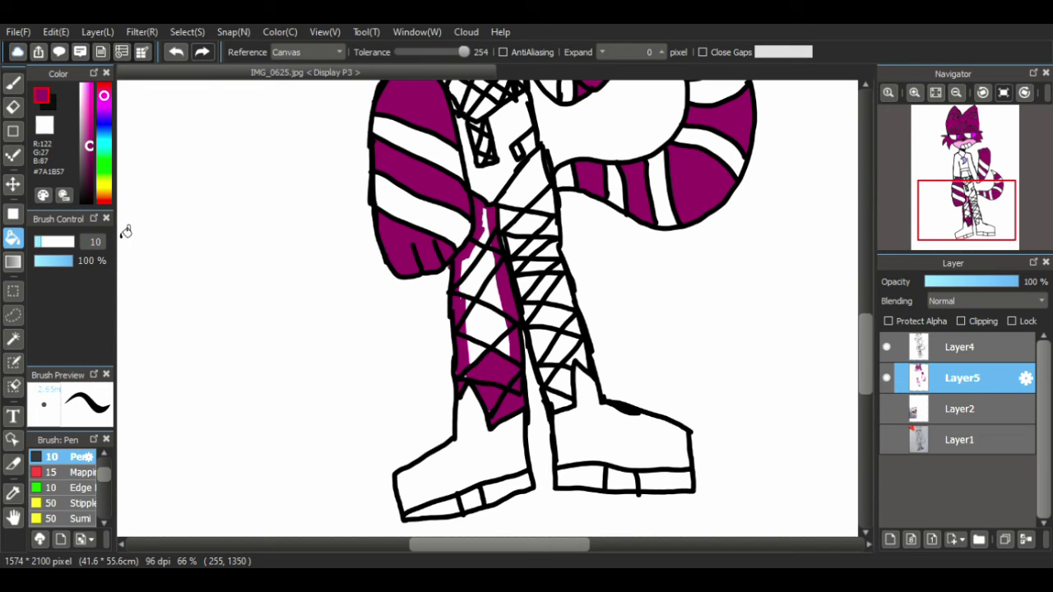
left_click(12, 82)
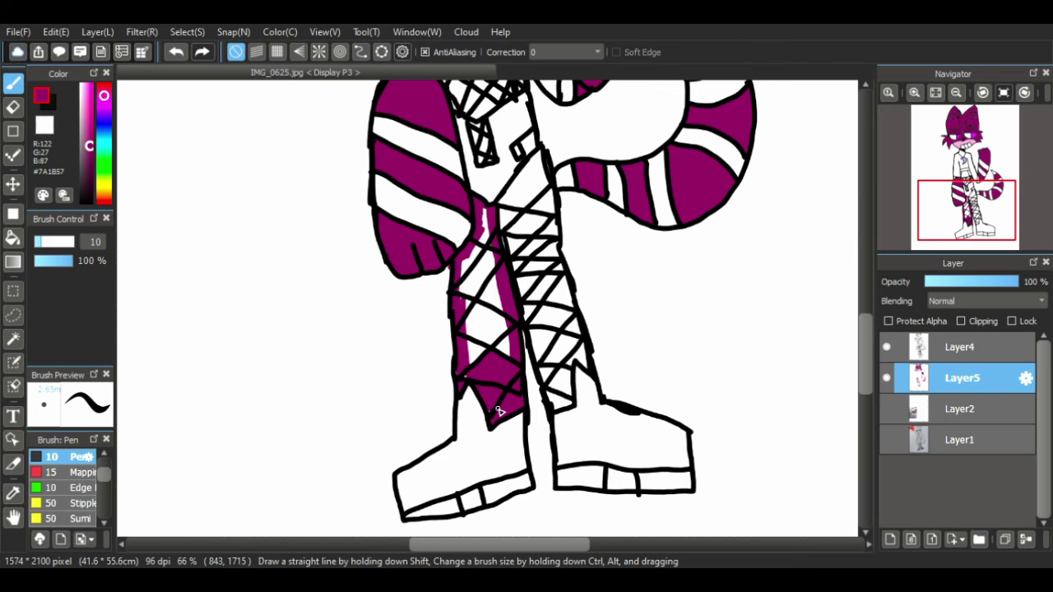
left_click(13, 237)
left_click(512, 352)
left_click(485, 332)
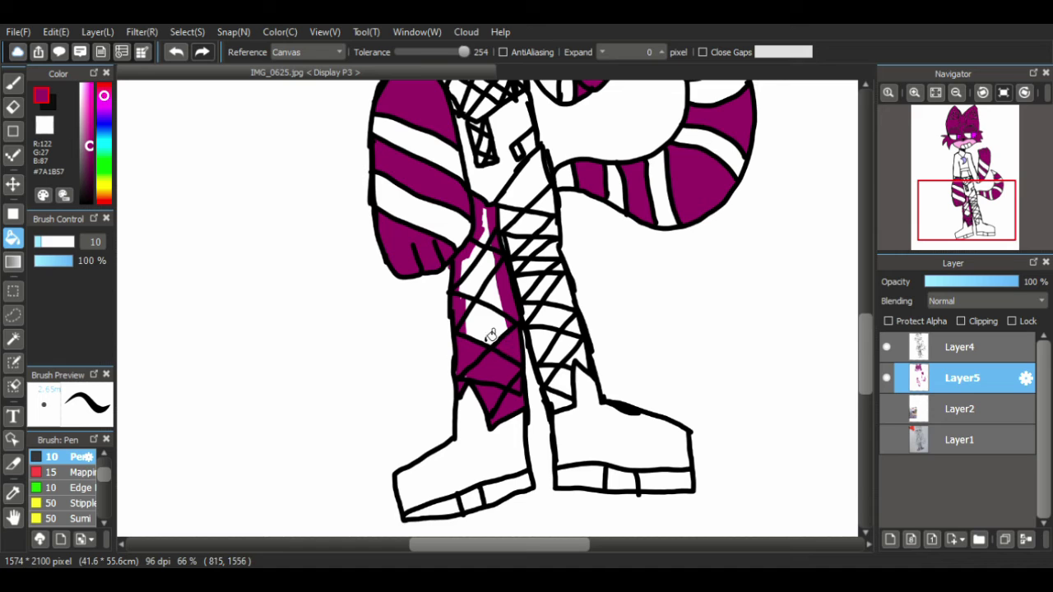
left_click(477, 317)
left_click(469, 292)
left_click(465, 271)
left_click(474, 277)
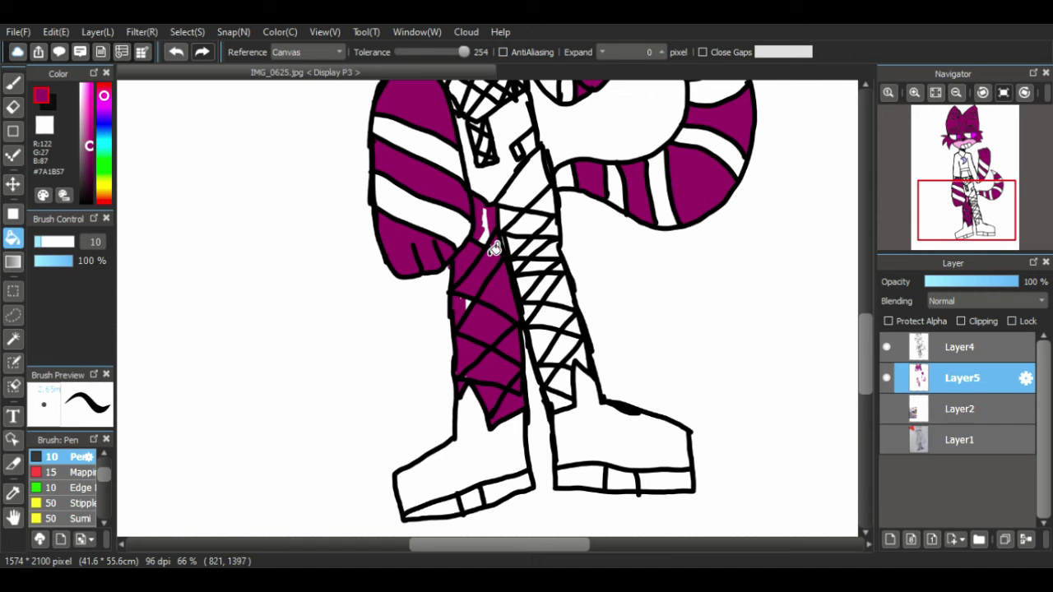
left_click(484, 228)
left_click(12, 82)
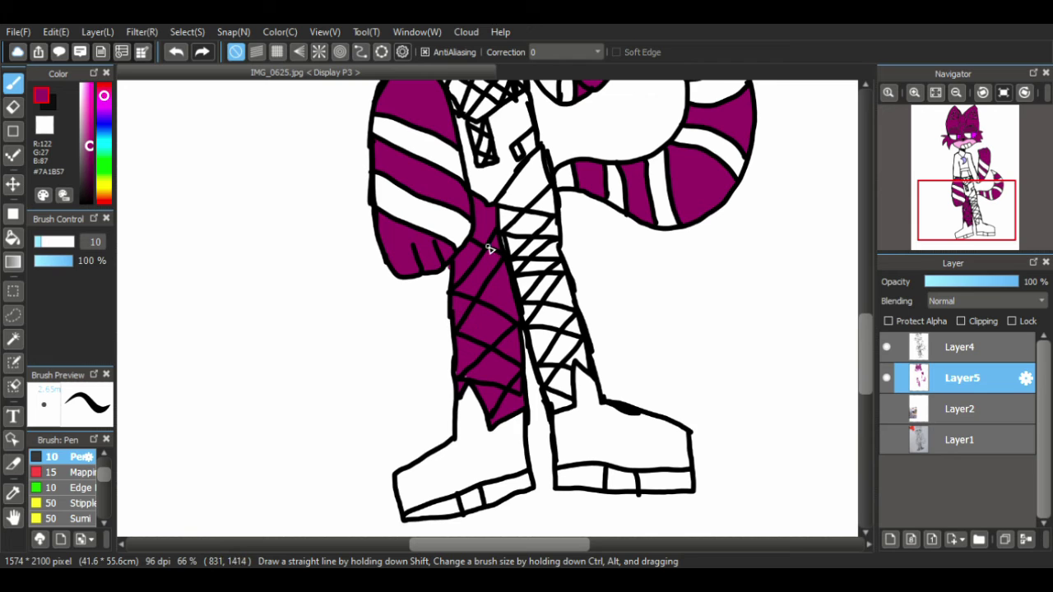
- Fill all the laced sections of the other leg with dark magenta, from the ragged hem up to the thigh
left_click(12, 238)
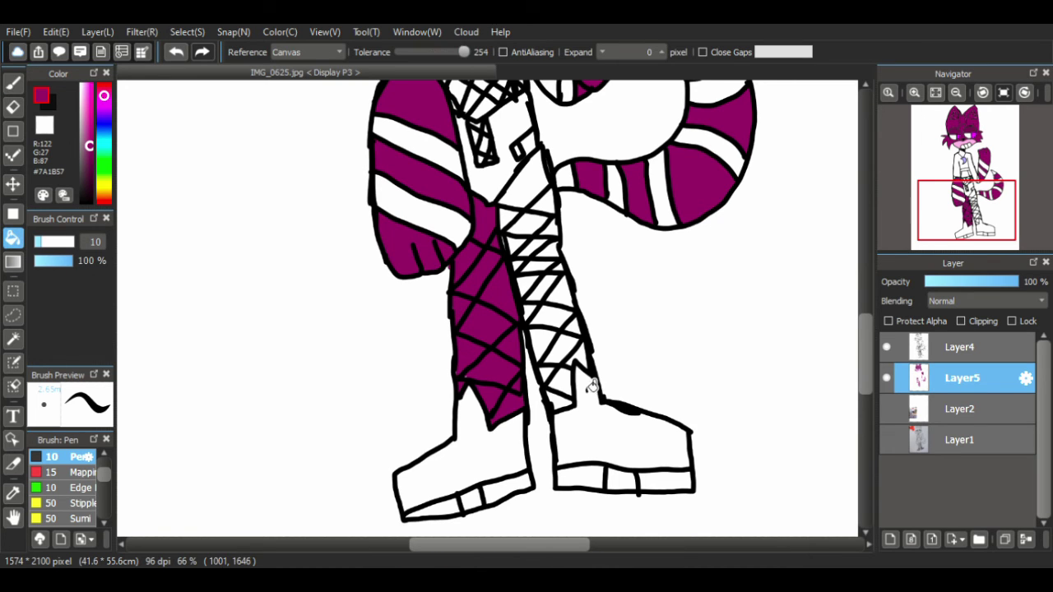
left_click(563, 403)
left_click(565, 386)
left_click(581, 364)
left_click(551, 380)
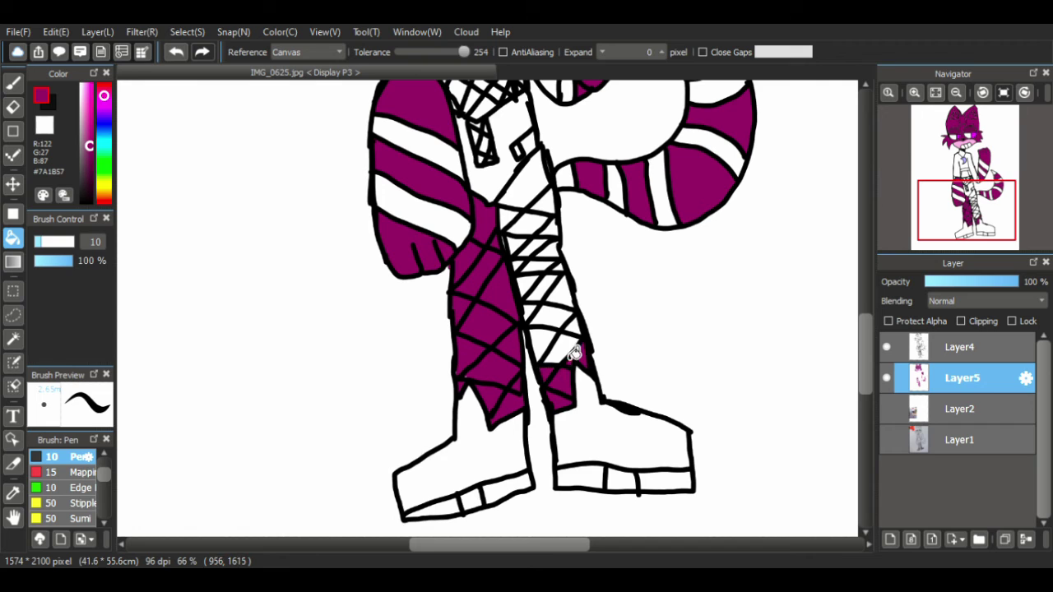
left_click(564, 357)
left_click(577, 332)
left_click(554, 336)
left_click(560, 321)
left_click(561, 299)
left_click(533, 320)
left_click(542, 301)
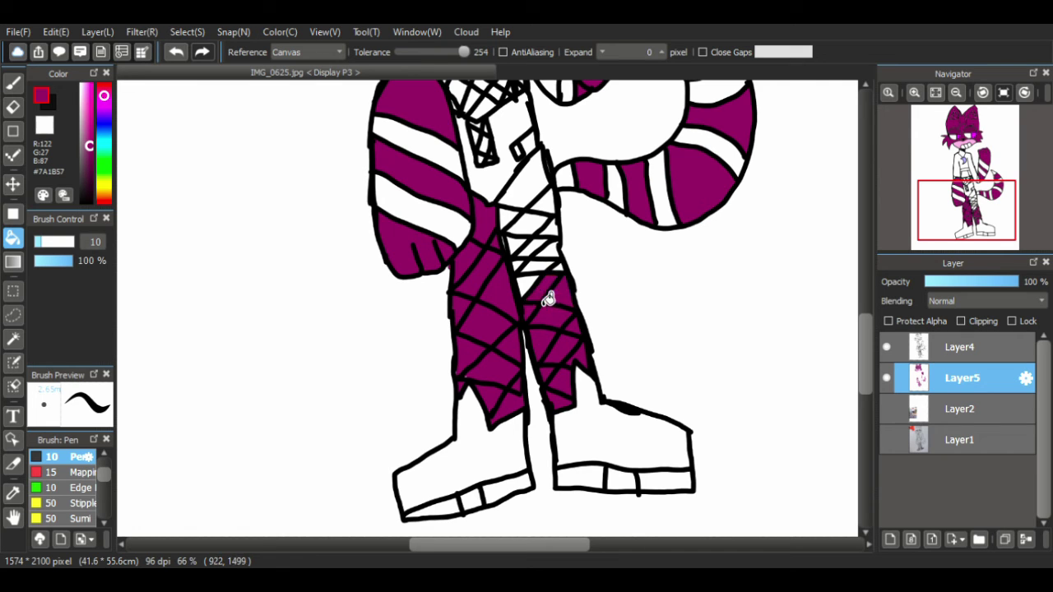
left_click(528, 295)
left_click(563, 279)
left_click(545, 275)
left_click(522, 277)
left_click(551, 261)
left_click(544, 251)
left_click(526, 255)
left_click(531, 242)
left_click(560, 240)
left_click(547, 229)
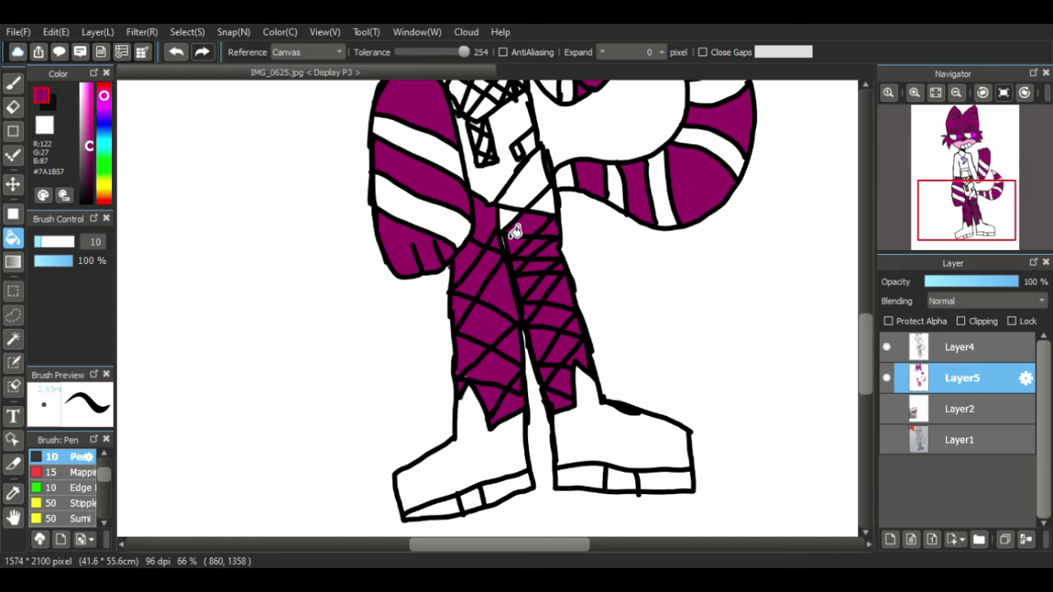
left_click(510, 218)
left_click(531, 205)
left_click(526, 199)
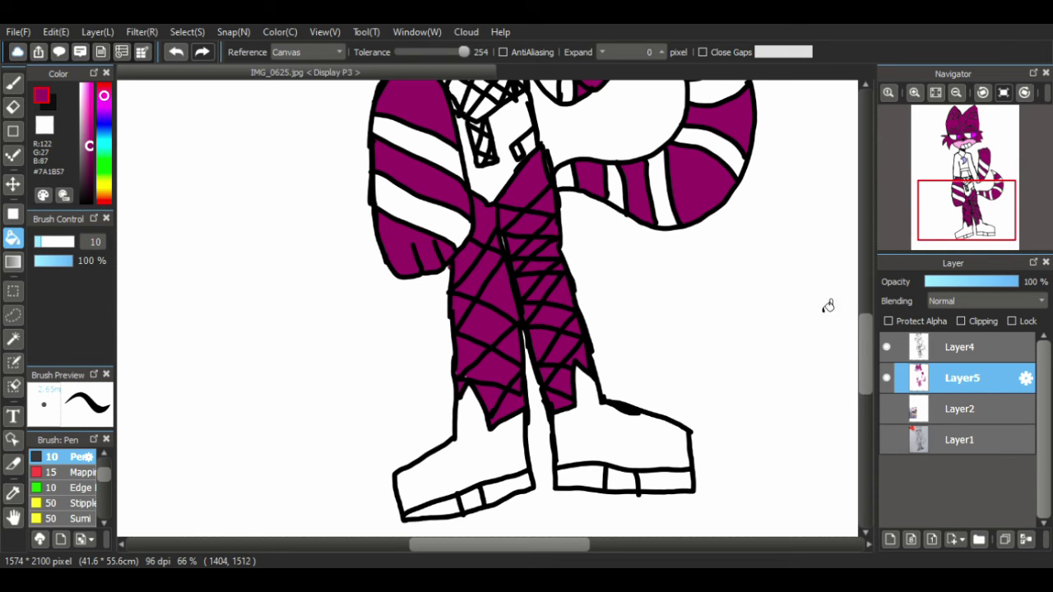
- Color the narrow strips on both sides of the bare waist dark magenta, undoing the fill tried on the belly
left_click_drag(865, 321, 864, 265)
left_click(508, 418)
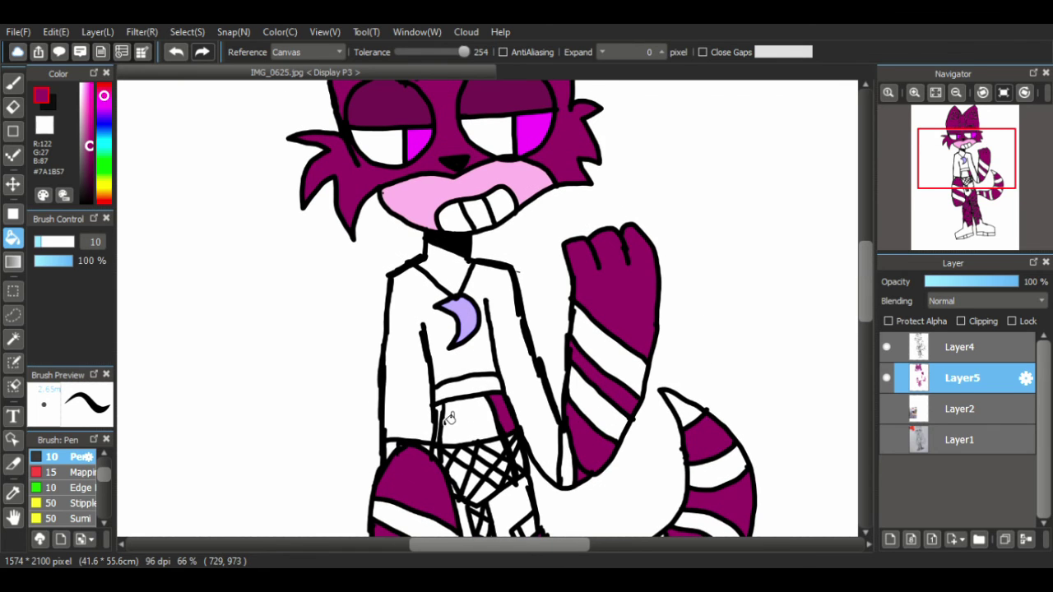
left_click(449, 417)
key("ctrl+z")
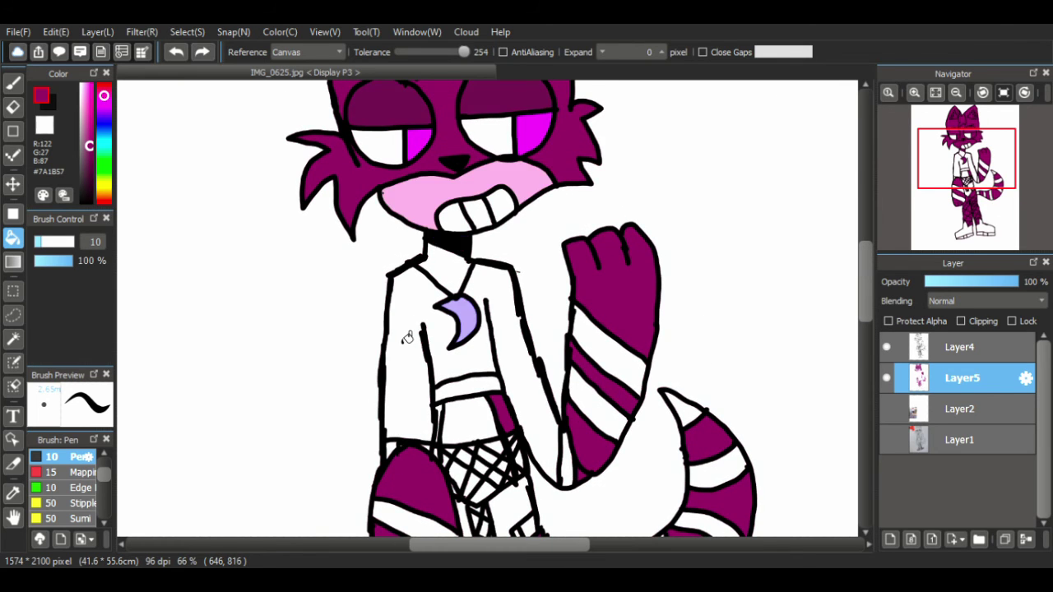
key("b")
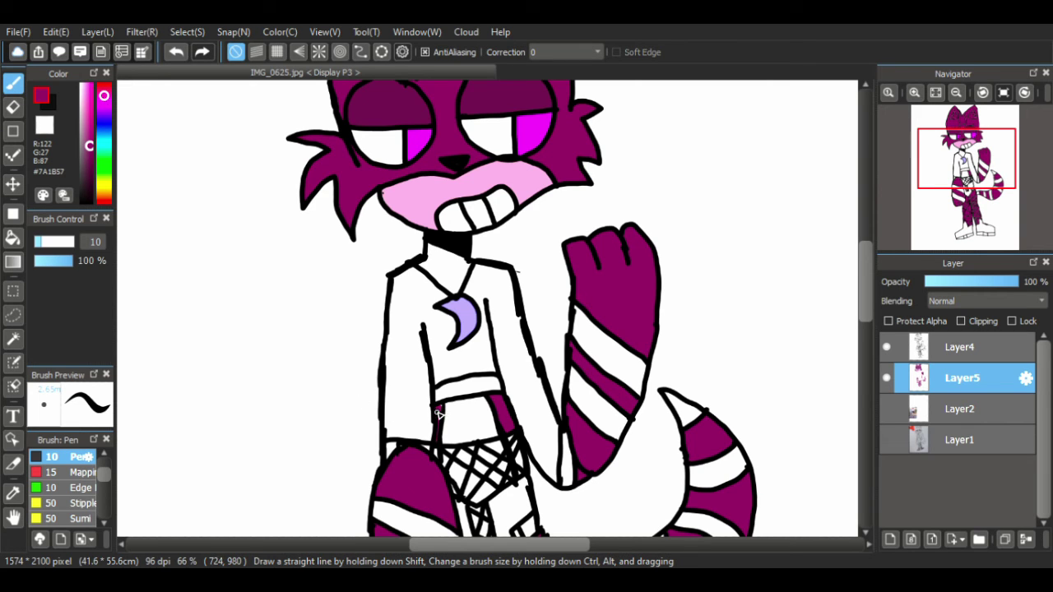
- Sample the muzzle's pink, #DFA1C9, and fill the uncolored stripes and wrist sliver of the raised arm
left_click(528, 194, "alt")
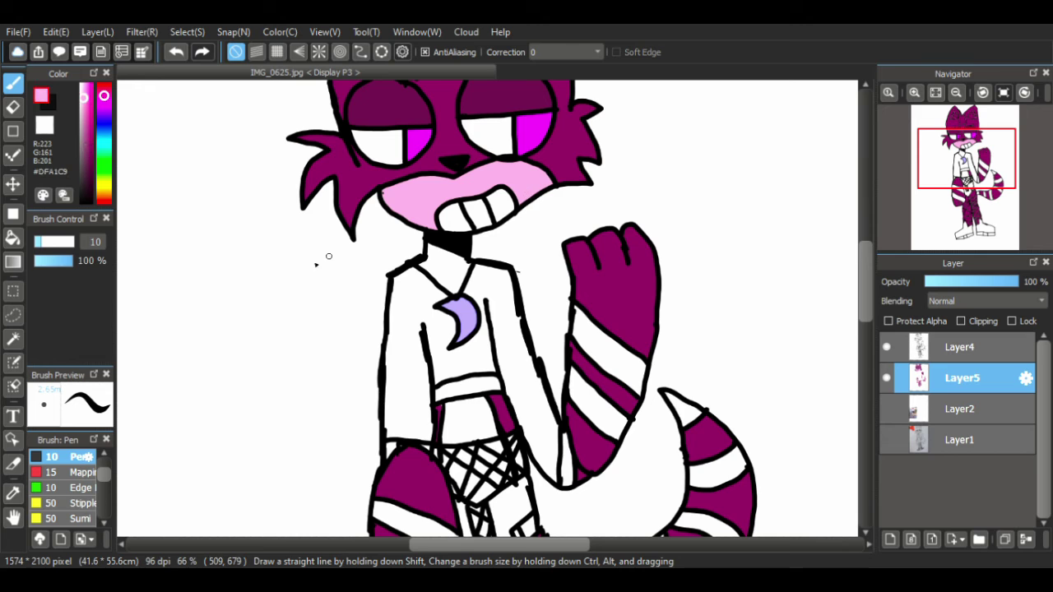
left_click(13, 238)
left_click(635, 382)
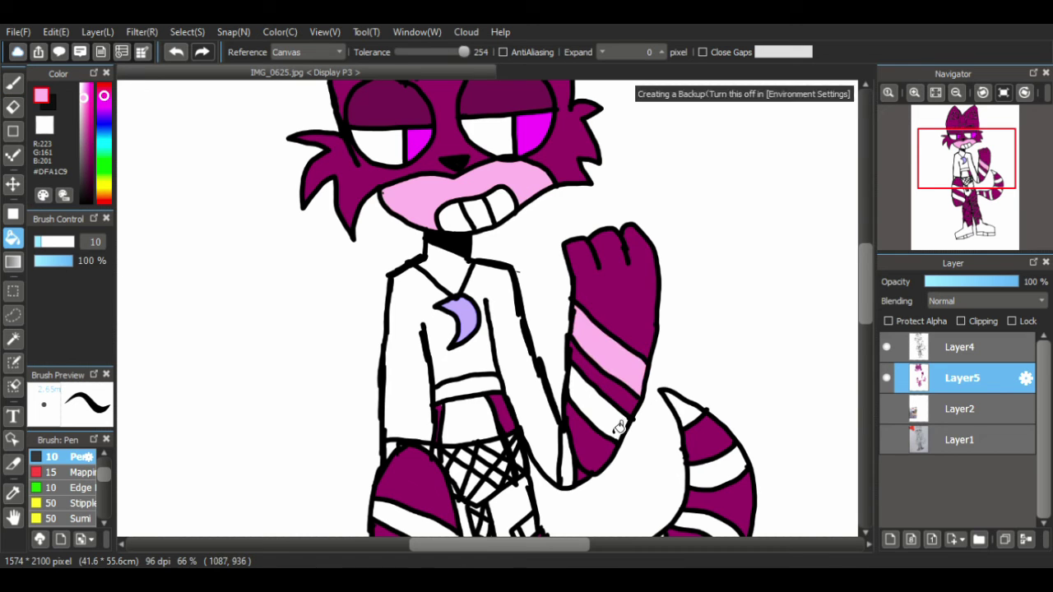
left_click(597, 407)
left_click(578, 465)
- Fill the tail's tip and its remaining white bands with pink, #DFA1C9
scroll(846, 357, "down", 3)
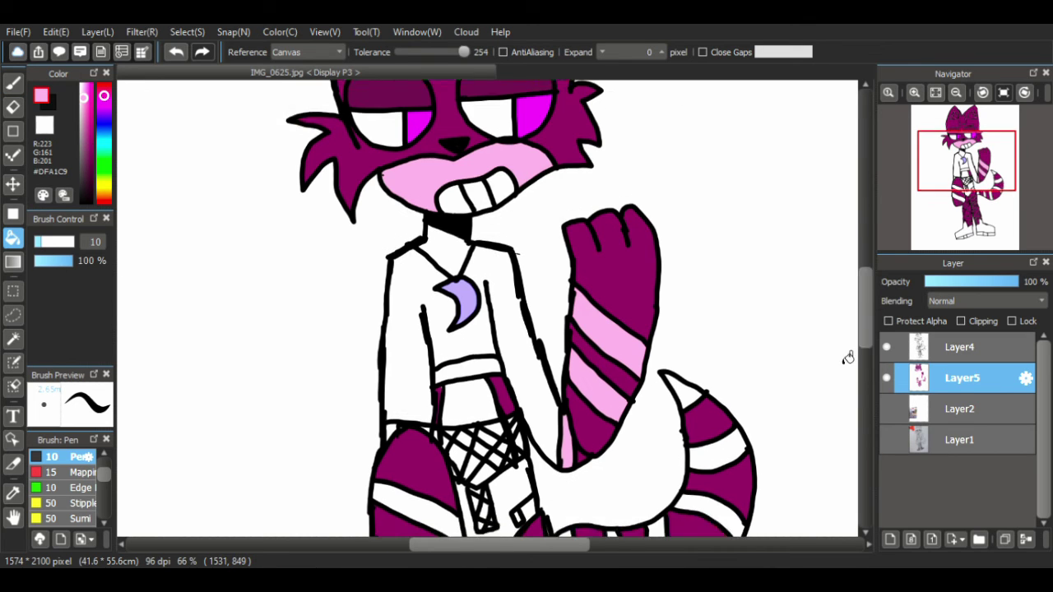
left_click(684, 279)
left_click(726, 346)
left_click(704, 401)
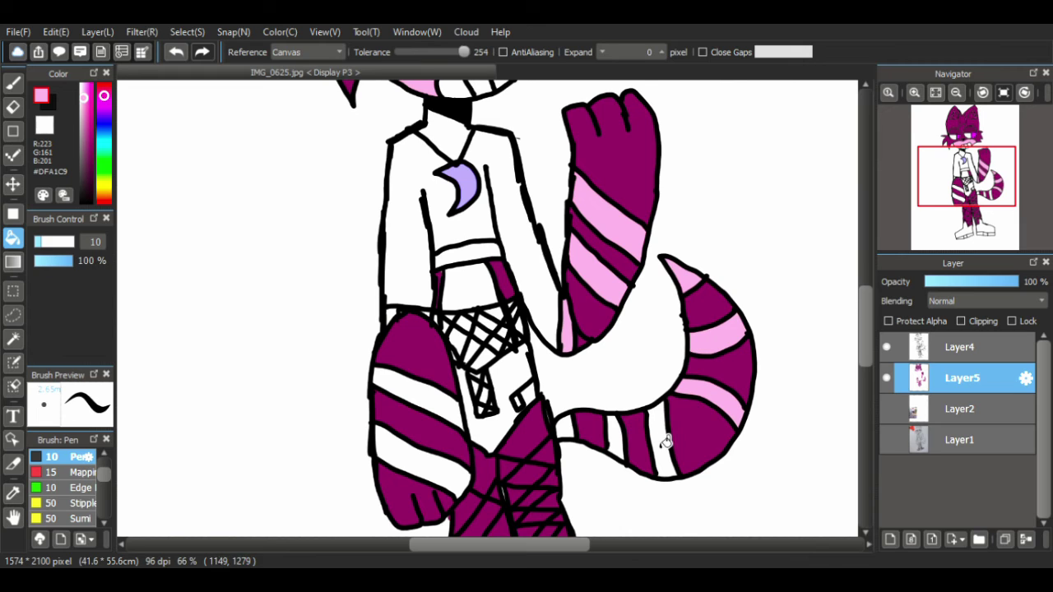
left_click(660, 437)
left_click(613, 440)
left_click(575, 430)
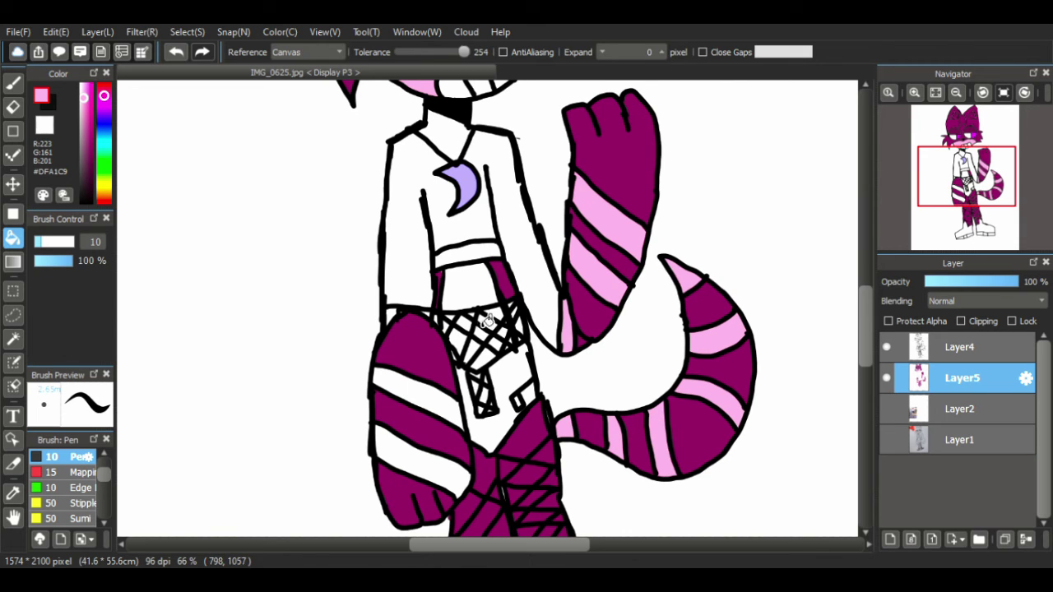
- Fill the belly and the fishnet cells below it with pink, #DFA1C9
left_click(473, 287)
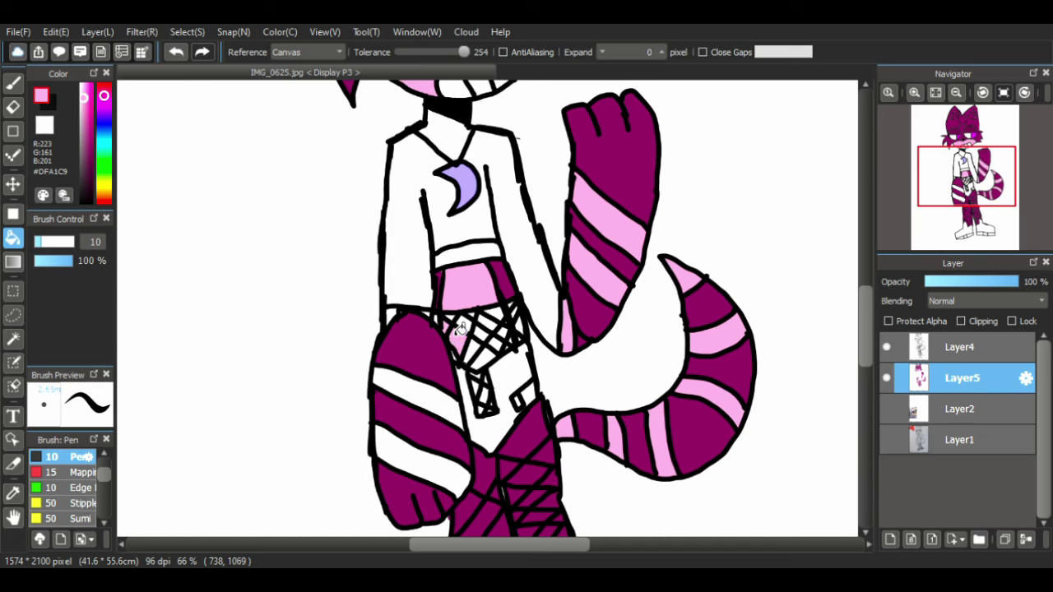
left_click(470, 347)
left_click(472, 330)
left_click(493, 360)
left_click(504, 352)
- Paint the outer side of the fishnet hip dark magenta, #7A1B57, and touch up its remaining cells with pink, #DFA1C9
key("b")
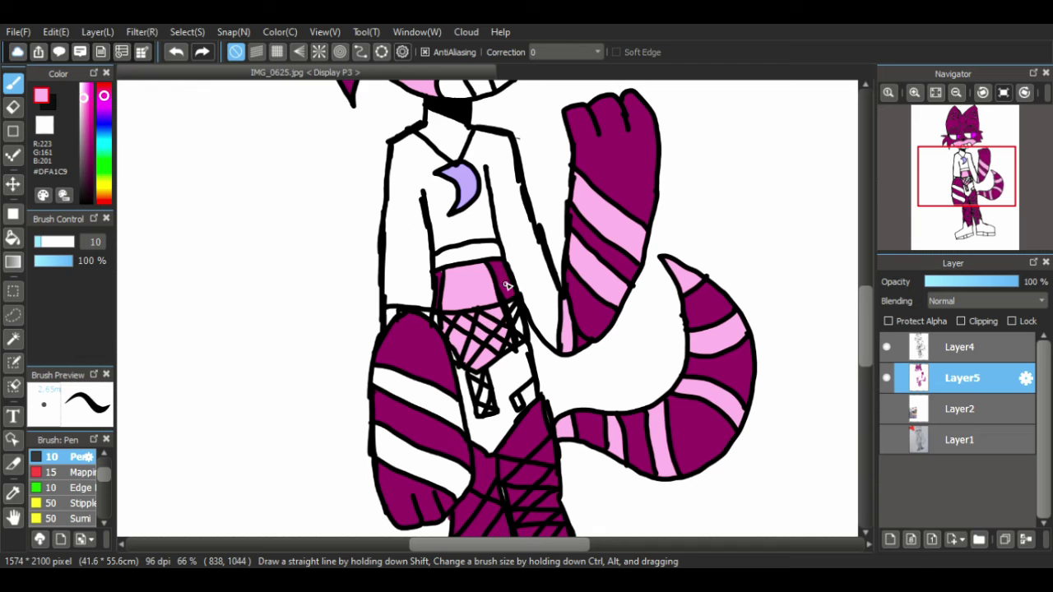
left_click(507, 285, "alt")
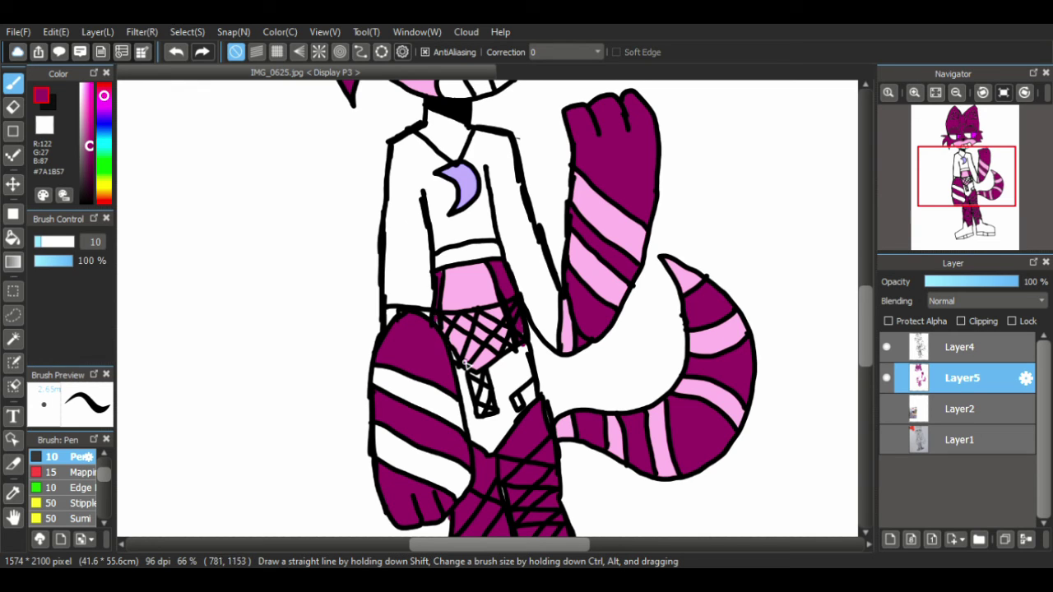
left_click(450, 329, "alt")
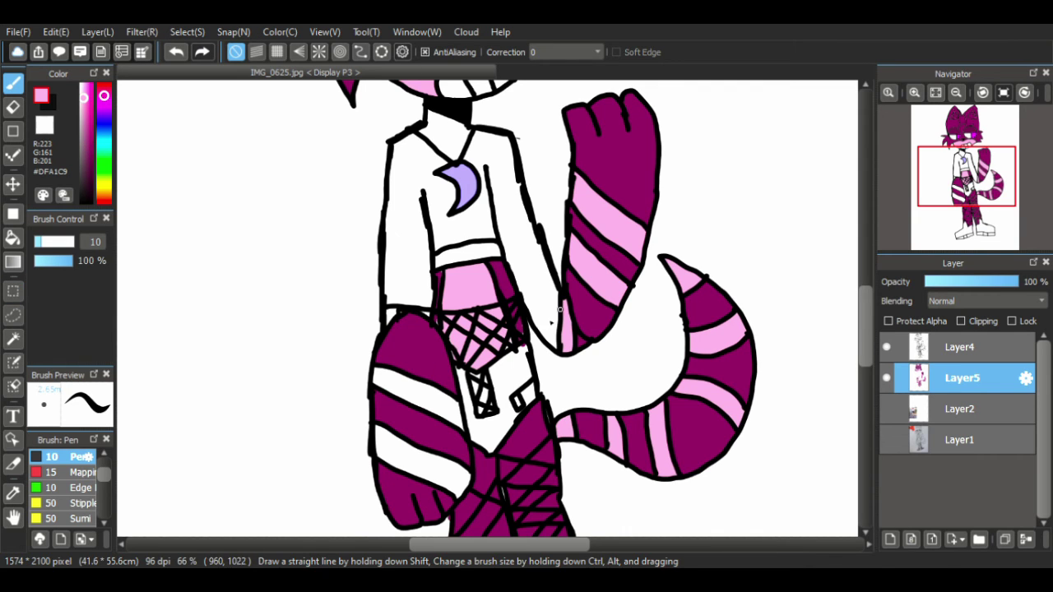
- Fill the white stripes of the lowered arm and the gap beneath its sleeve cuff with pink, #DFA1C9
left_click(13, 237)
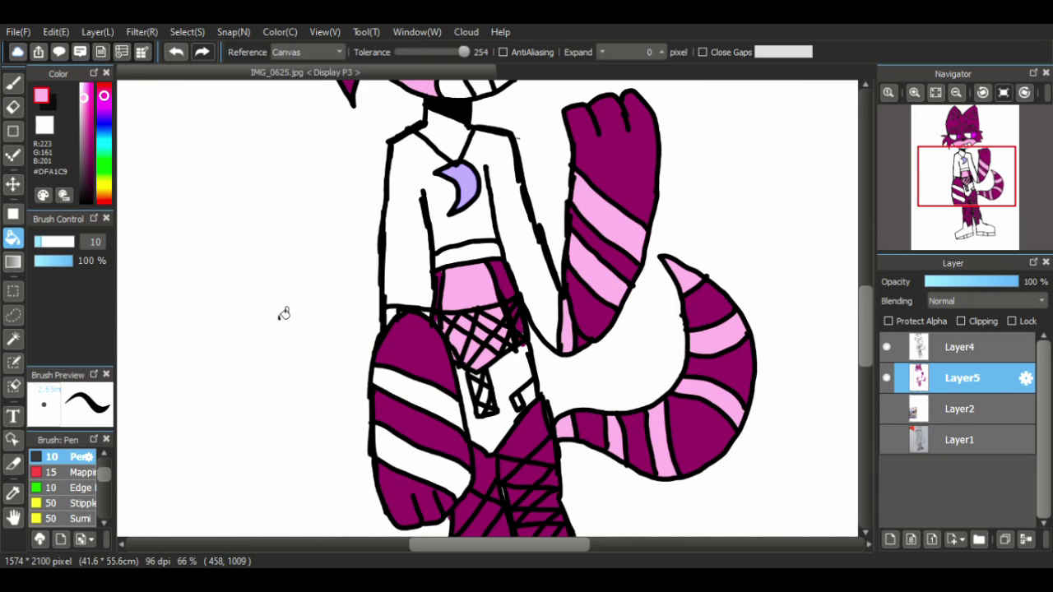
left_click(411, 403)
left_click(400, 459)
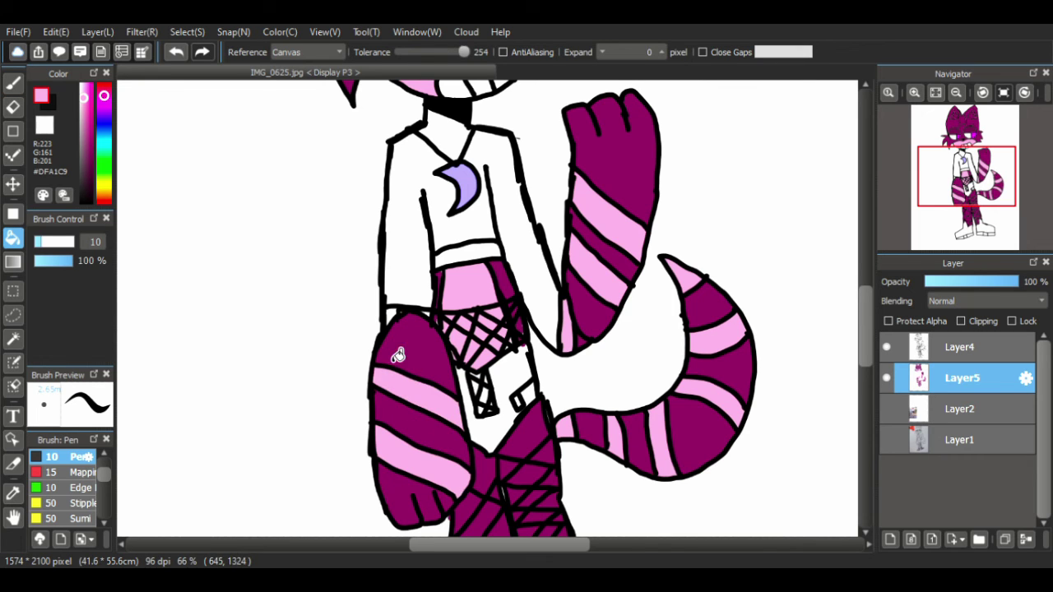
left_click(397, 321)
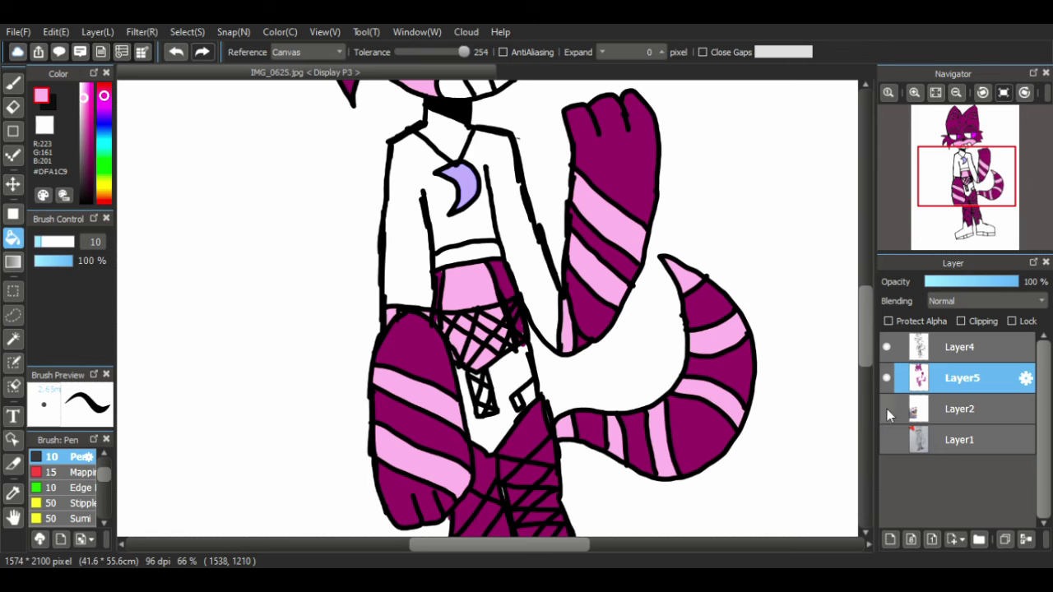
- Color the shorts and their strap dark gray, #272727, leaving the small buckle white
left_click(82, 191)
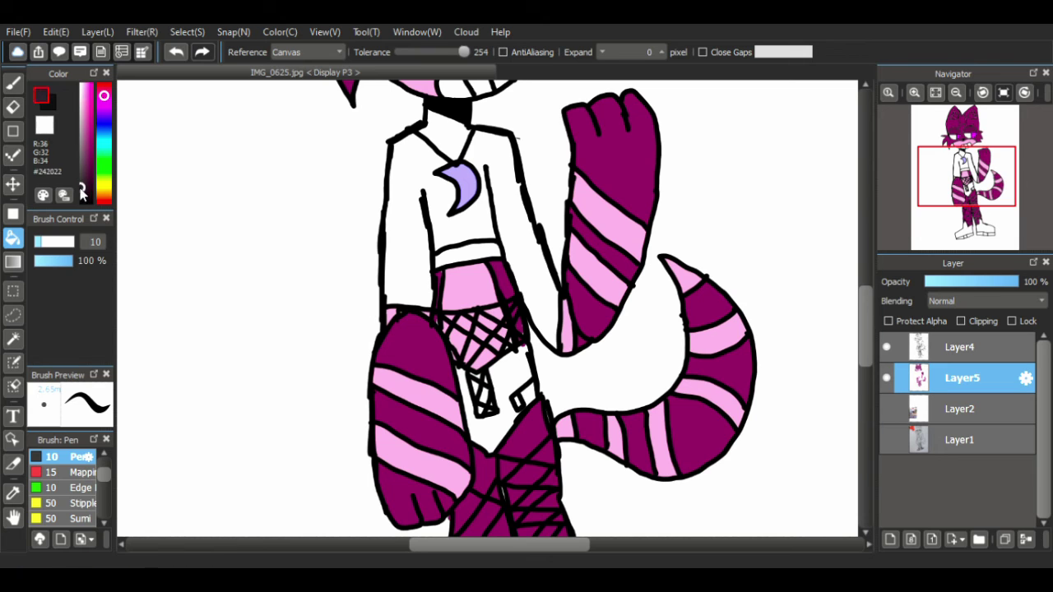
left_click(515, 391)
key("b")
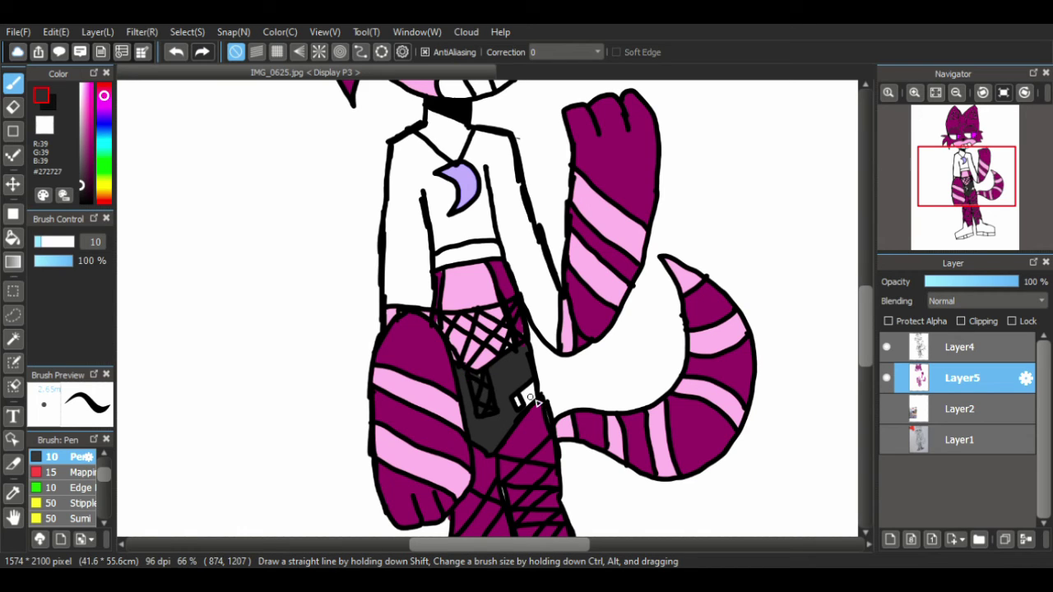
left_click(13, 238)
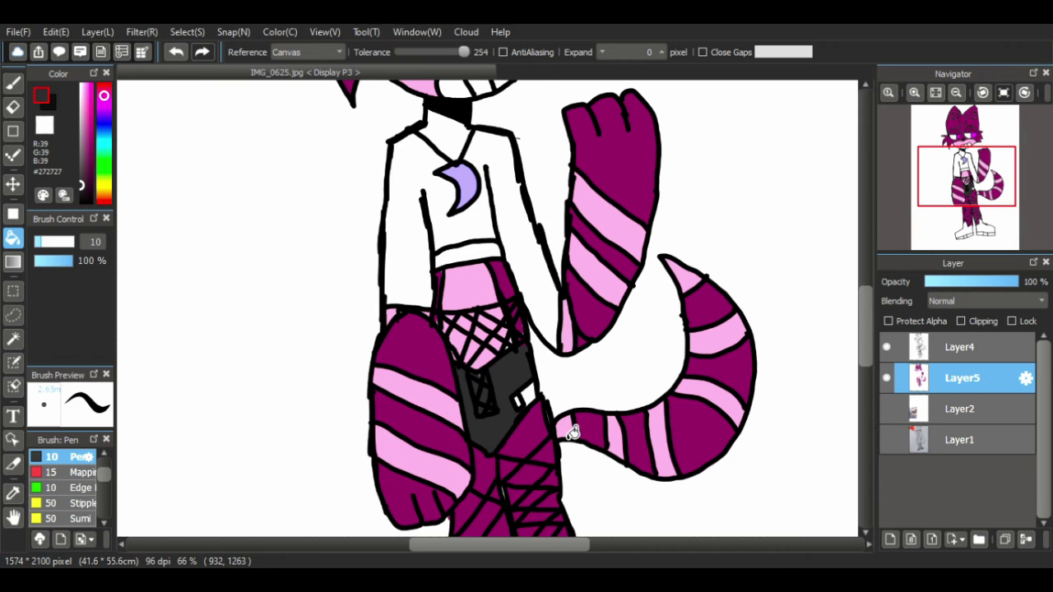
- Choose light gray, #E1E1E1, as the fill color, and clear the coloring layer and undo that clearing
left_click_drag(83, 117, 81, 99)
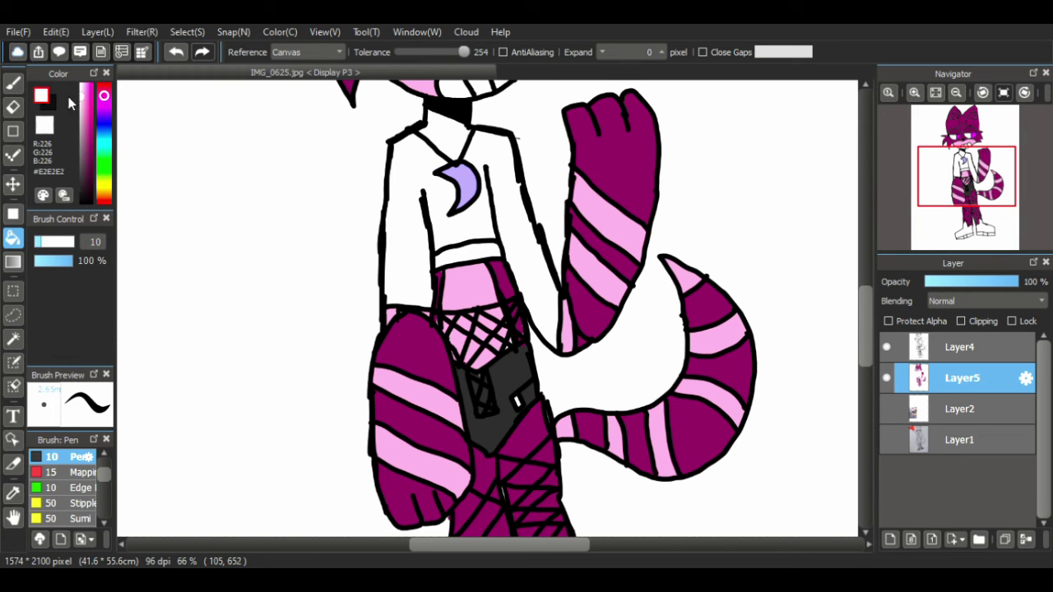
key("Delete")
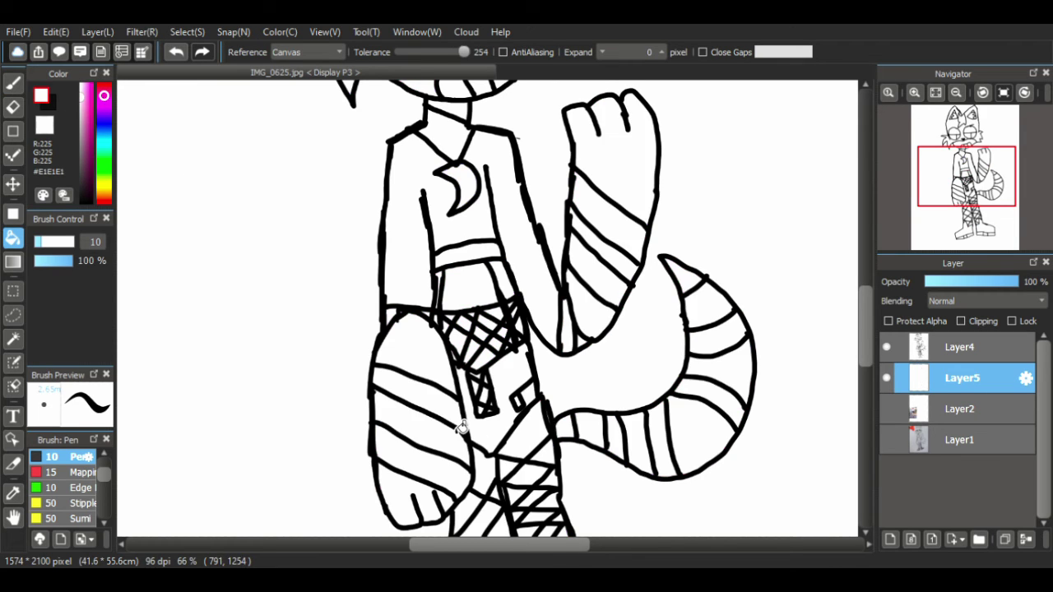
key("ctrl+z")
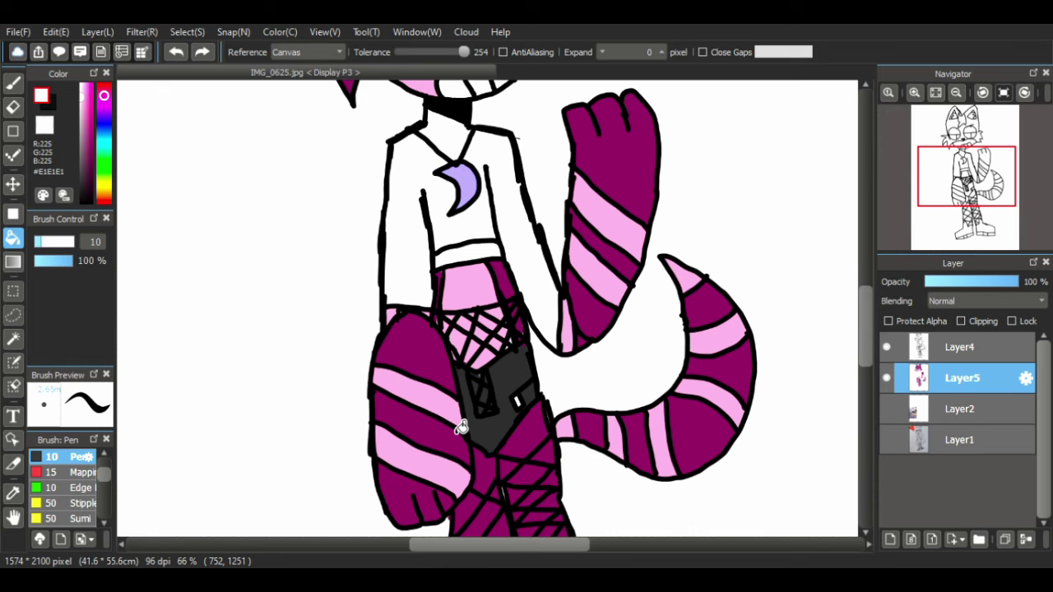
- Clear the coloring layer and undo that clearing, and show the reference photo on Layer2 briefly before hiding it again
key("Delete")
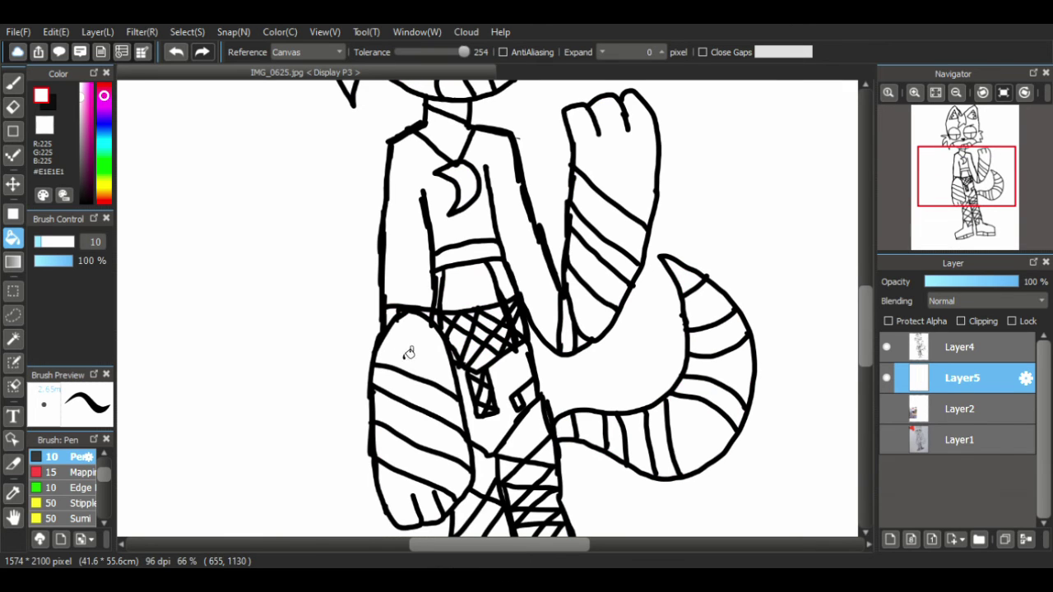
key("ctrl+z")
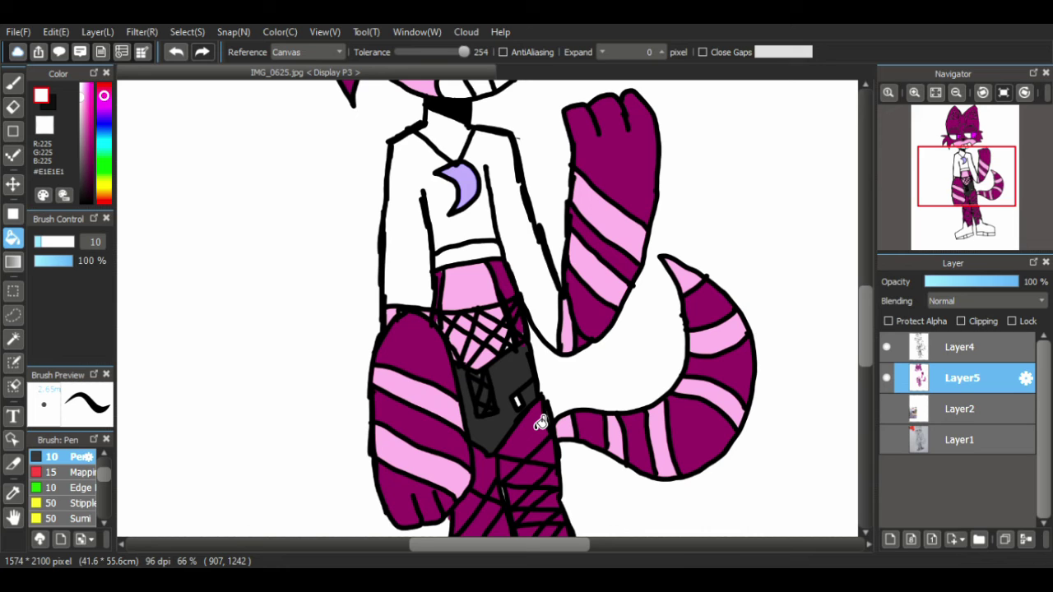
left_click(888, 409)
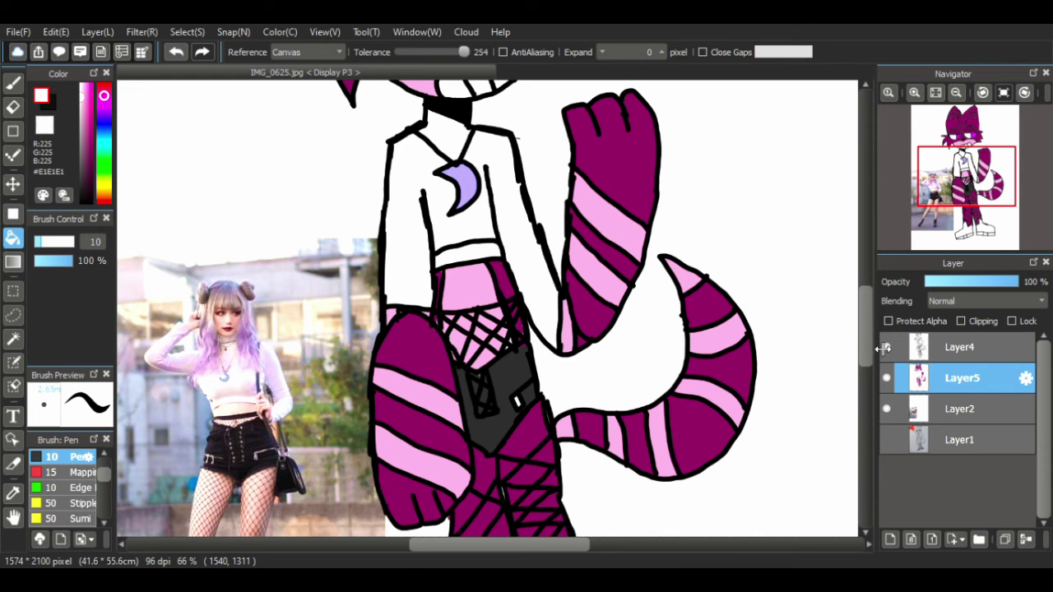
left_click_drag(868, 353, 870, 382)
left_click(885, 403)
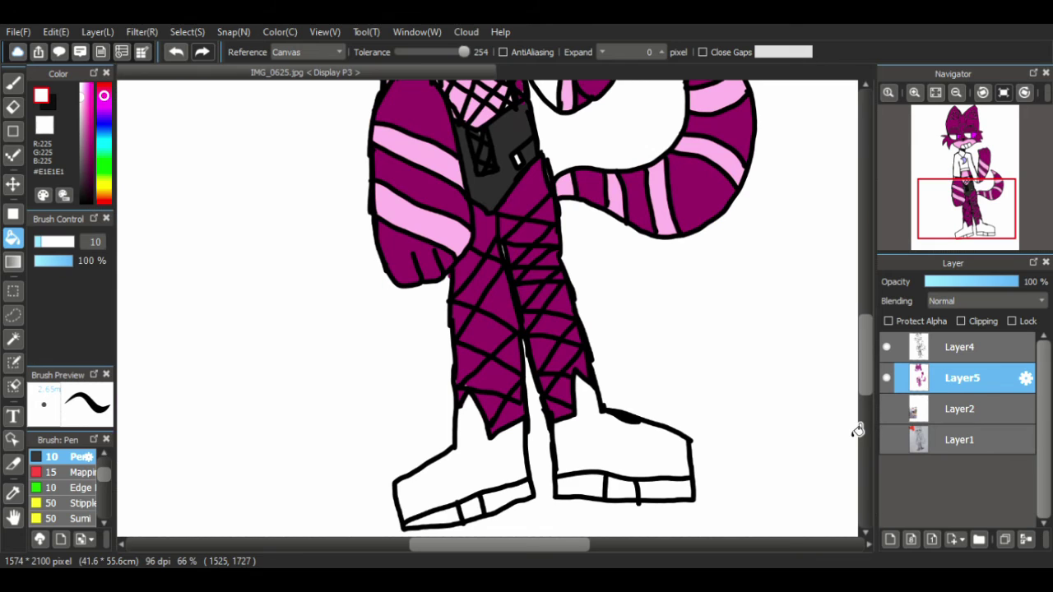
- Try filling one shoe and its sole sections with the shorts' dark gray, #272727, and undo those fills
left_click(499, 255, "alt")
left_click(493, 470)
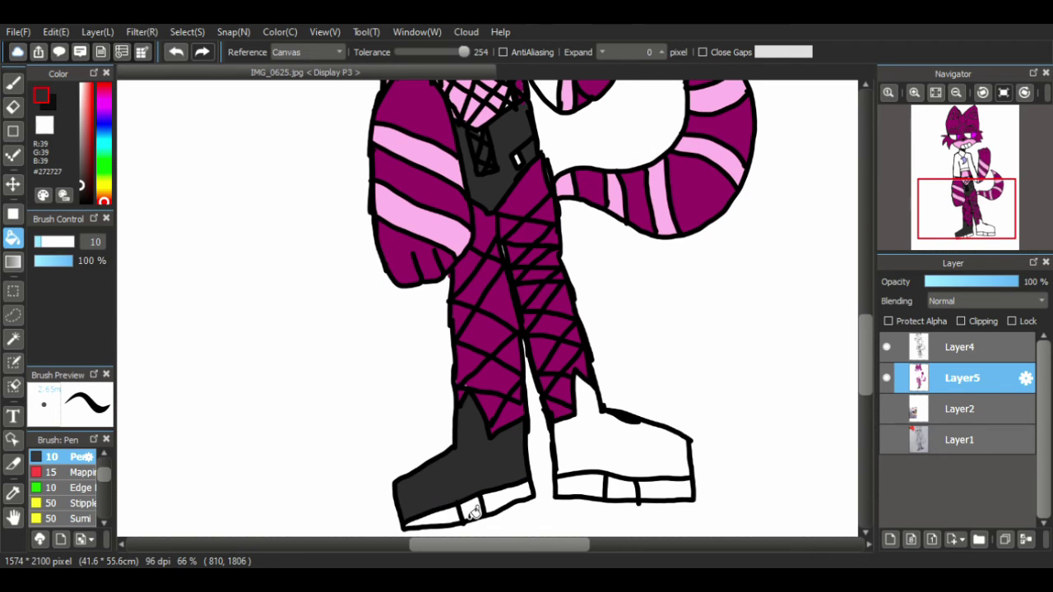
left_click(435, 516)
left_click(472, 510)
left_click(513, 506)
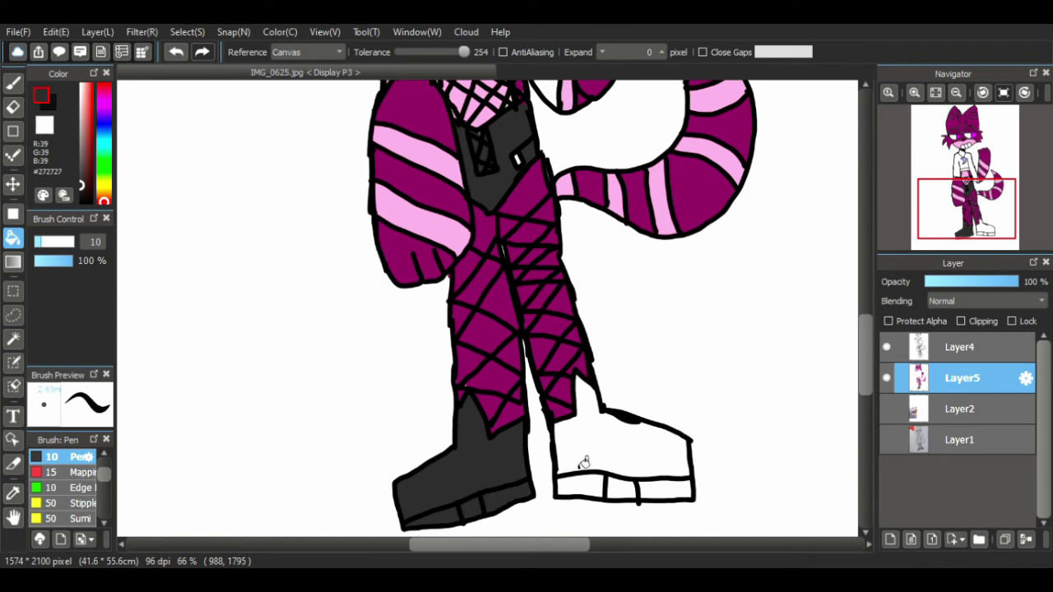
key("ctrl+z")
key("ctrl+z")
key("ctrl+z")
key("ctrl+z")
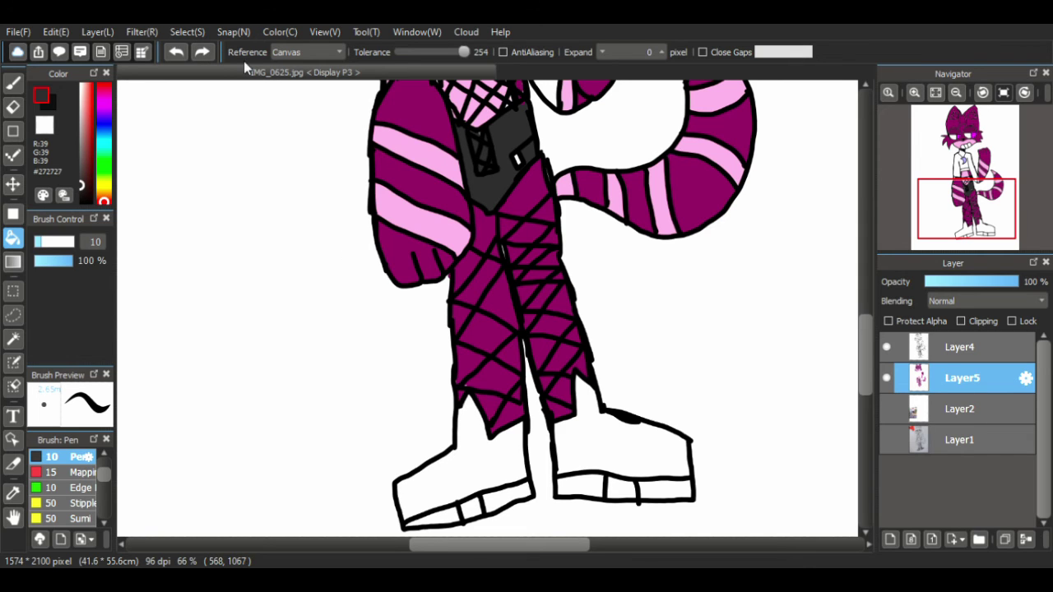
left_click(201, 52)
left_click(176, 52)
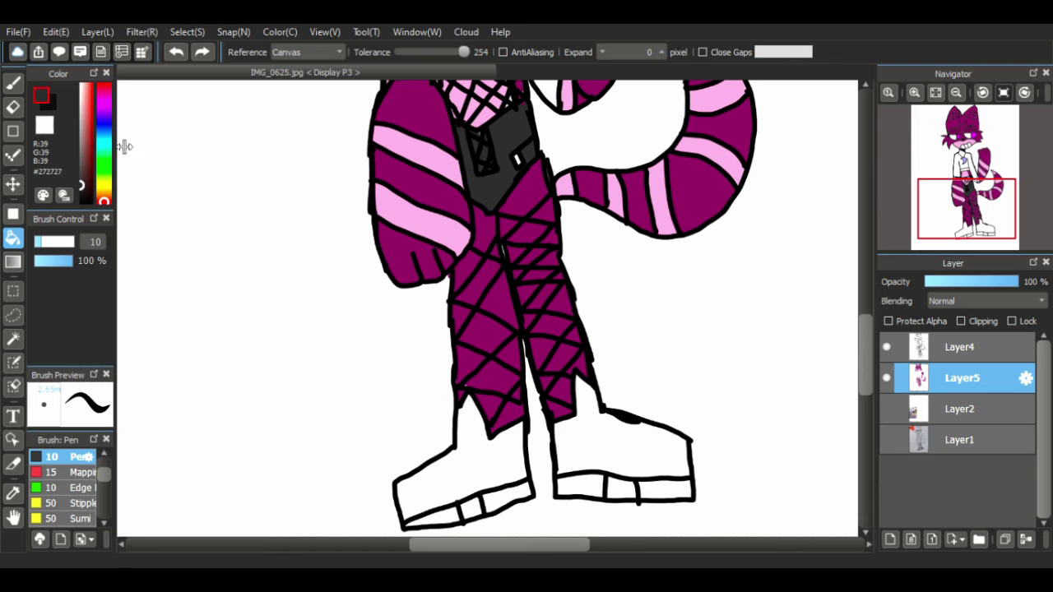
- Try a darker gray, #1A1A1A, on the upper part of the same shoe and undo the fill
left_click(84, 190)
left_click(472, 458)
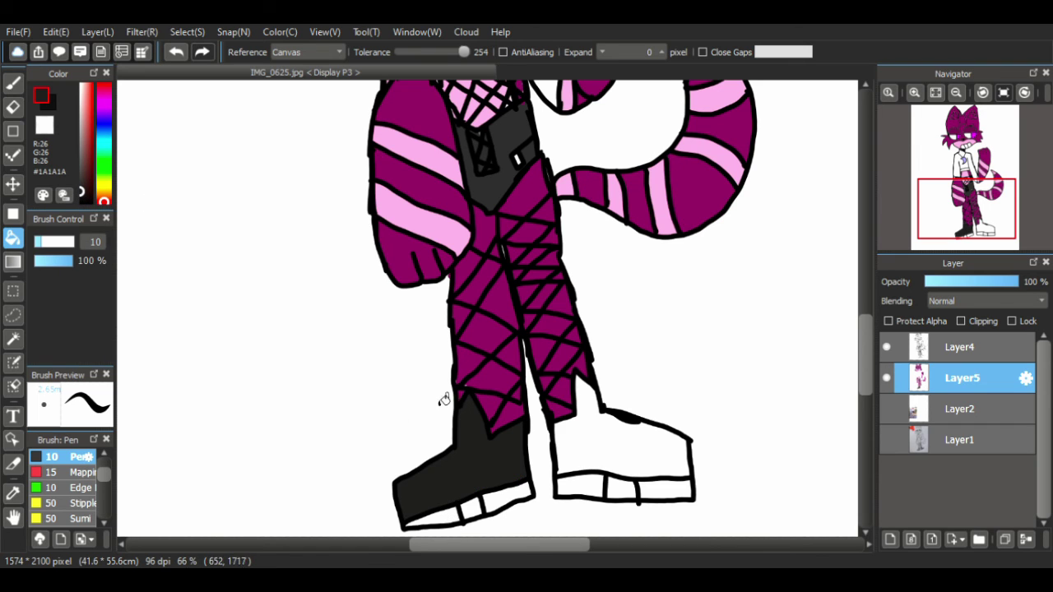
key("ctrl+z")
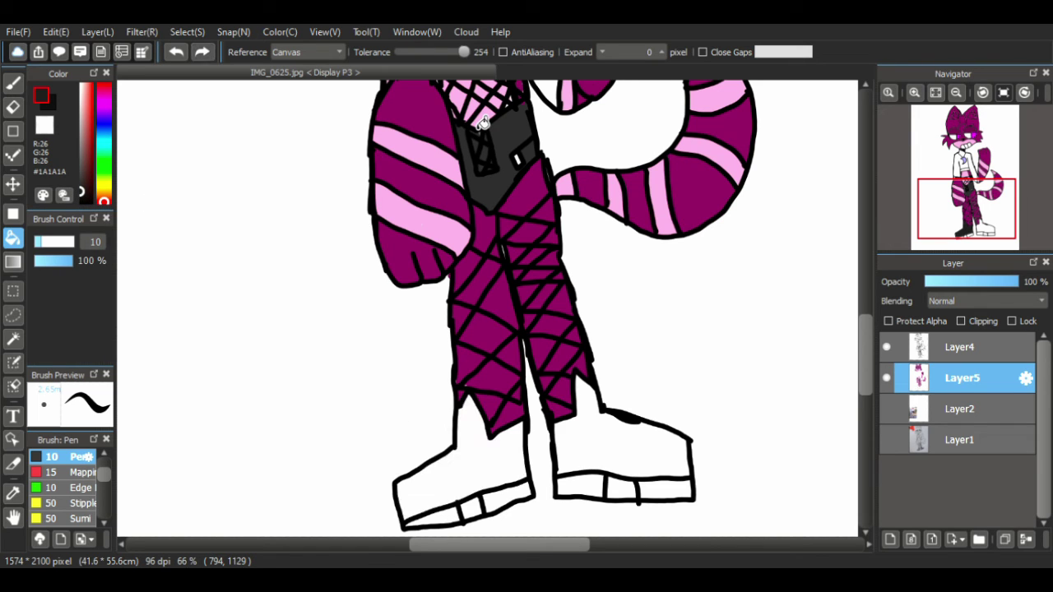
- Fill both shoes and all their sole sections with near-black, #0F0F0F
left_click_drag(82, 191, 80, 197)
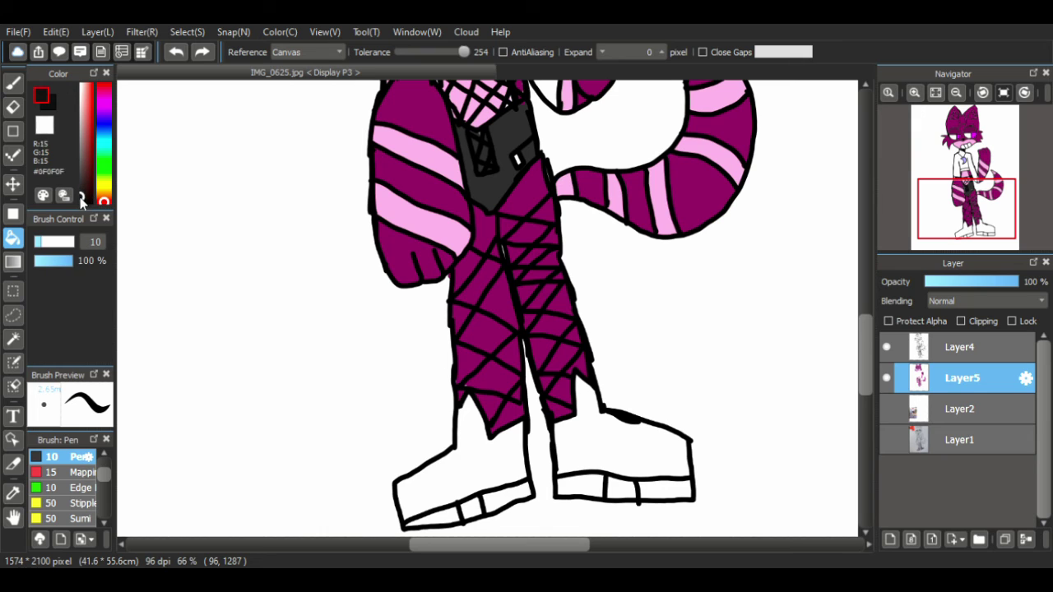
left_click(463, 463)
left_click(460, 521)
left_click(475, 512)
left_click(501, 514)
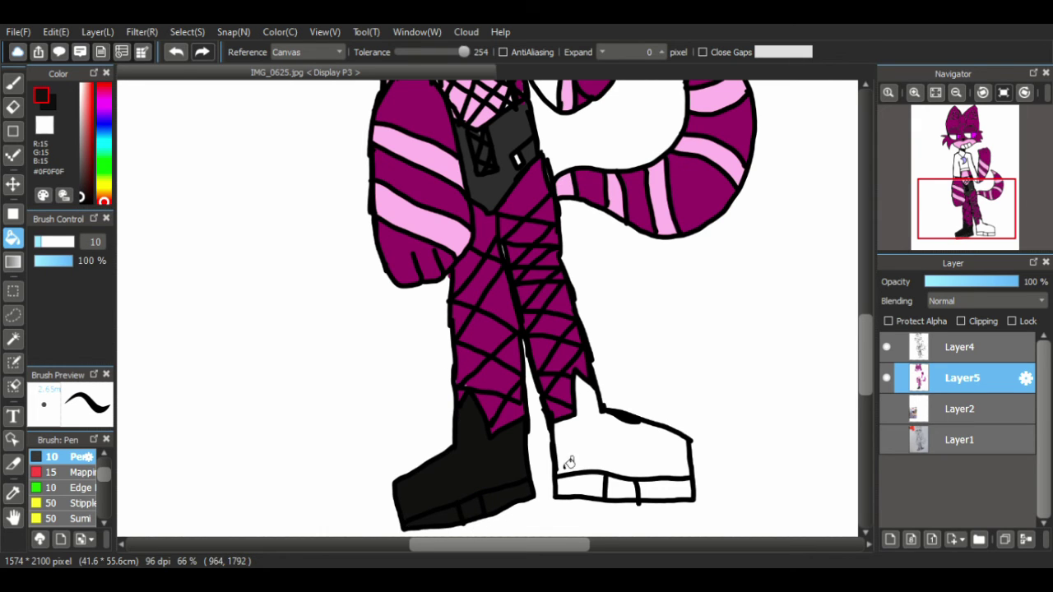
left_click(565, 461)
left_click(580, 496)
left_click(630, 499)
left_click(663, 497)
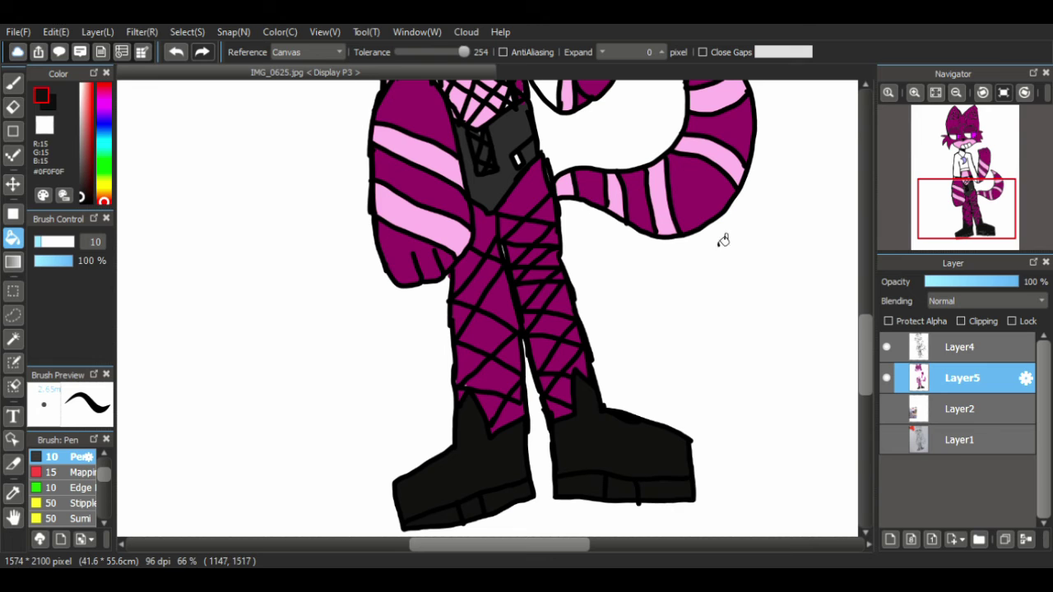
- Rearrange the workspace so the Navigator is docked above the layer list, resize both, and widen the canvas area
left_click_drag(866, 346, 912, 282)
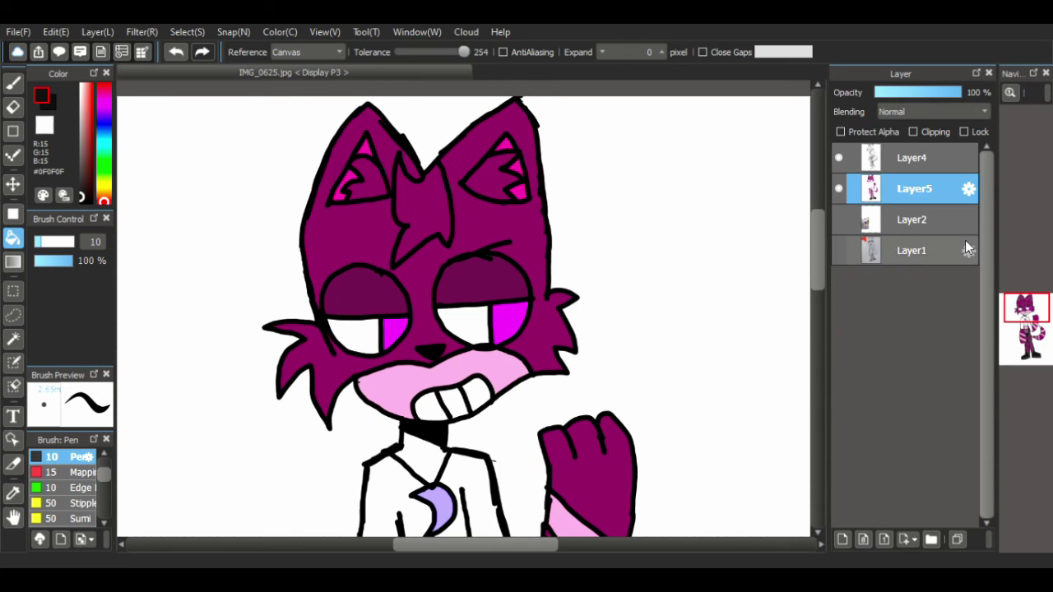
left_click_drag(1013, 73, 872, 524)
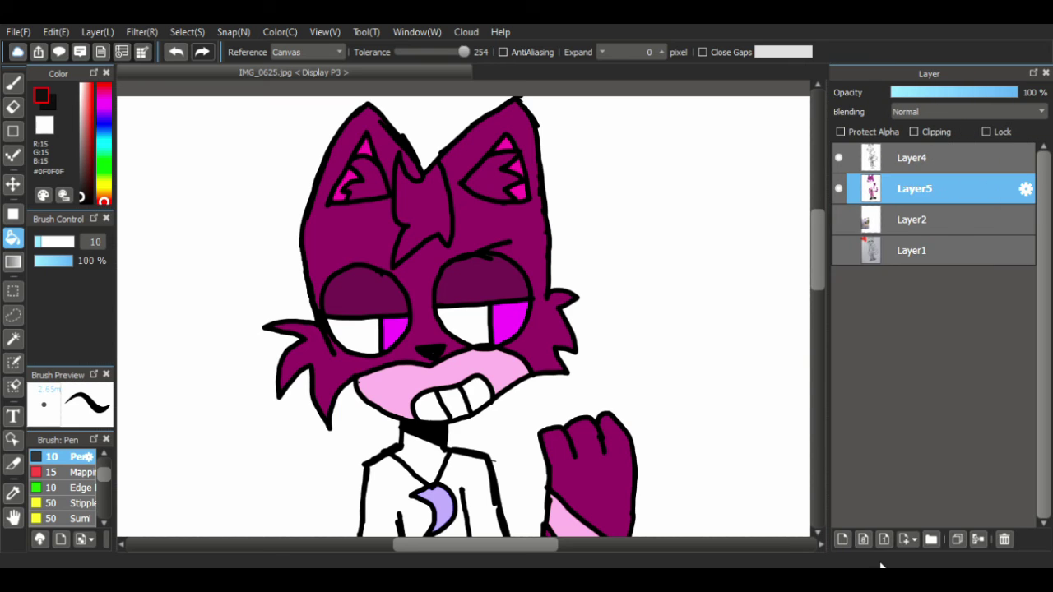
left_click_drag(879, 524, 920, 73)
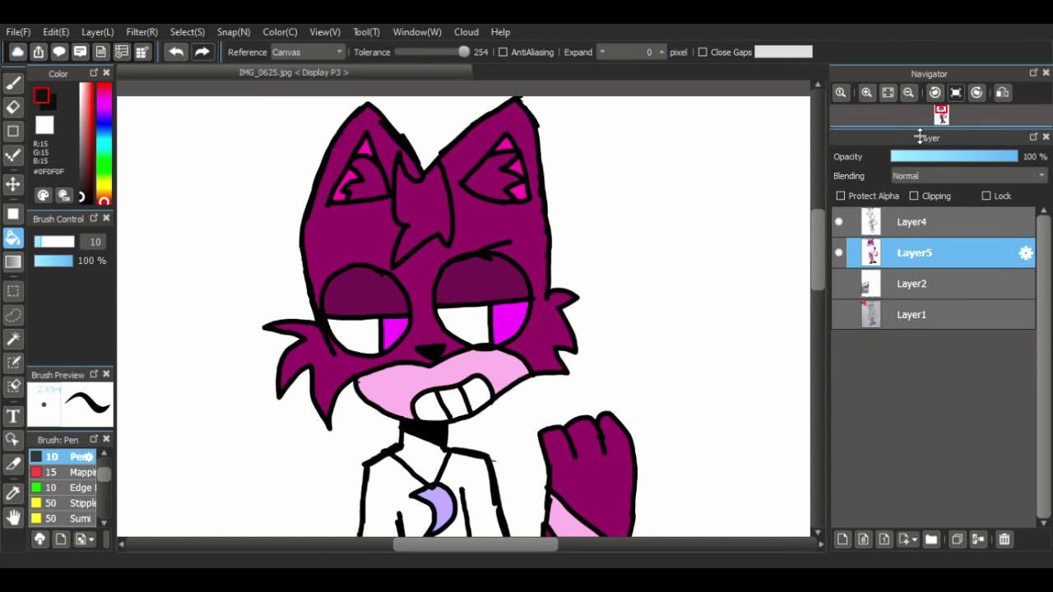
left_click_drag(913, 139, 903, 300)
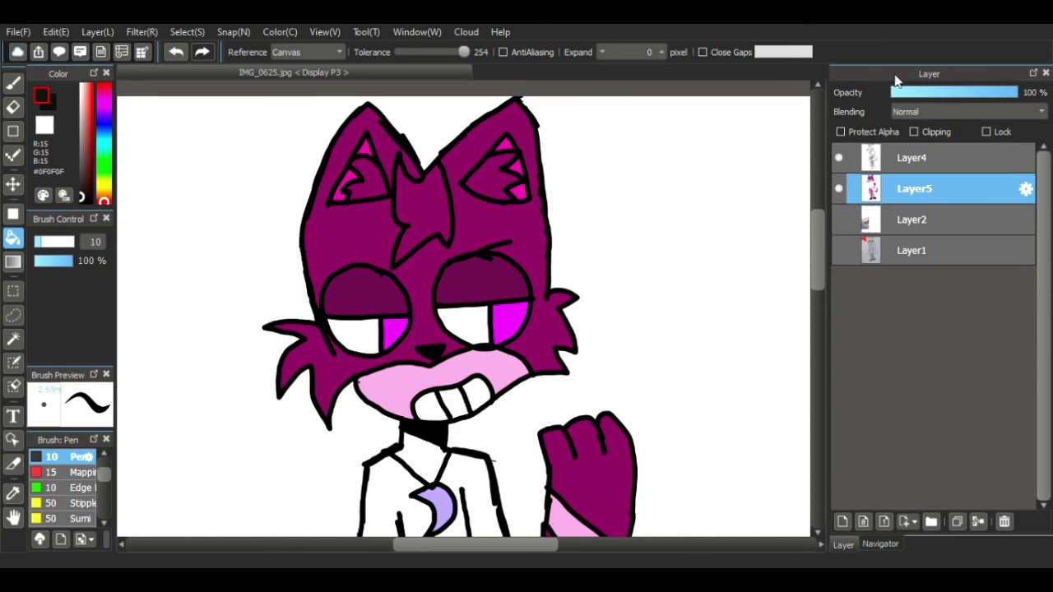
left_click_drag(894, 77, 933, 490)
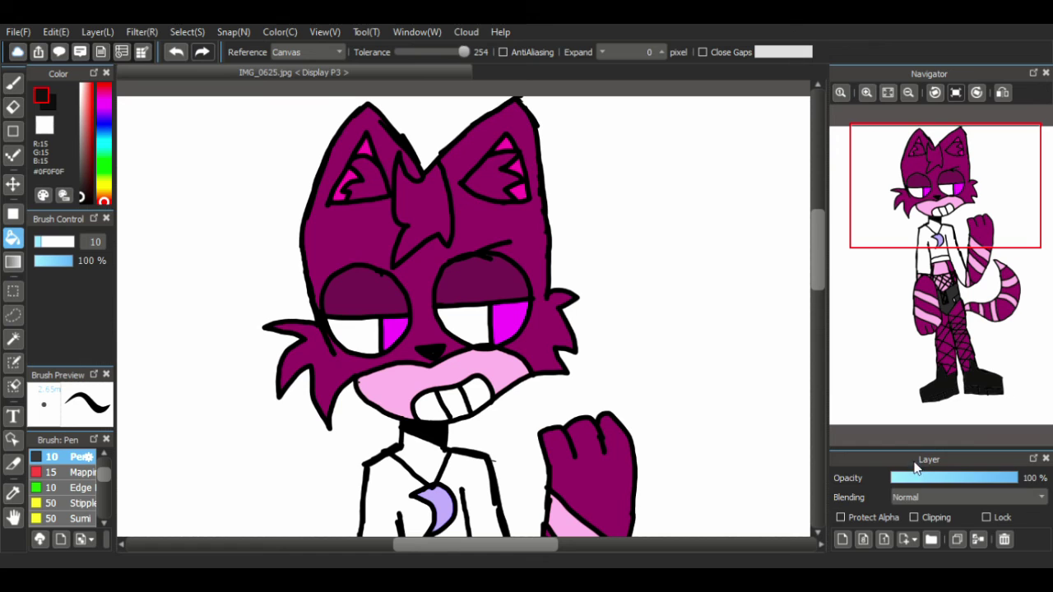
left_click_drag(917, 454, 905, 511)
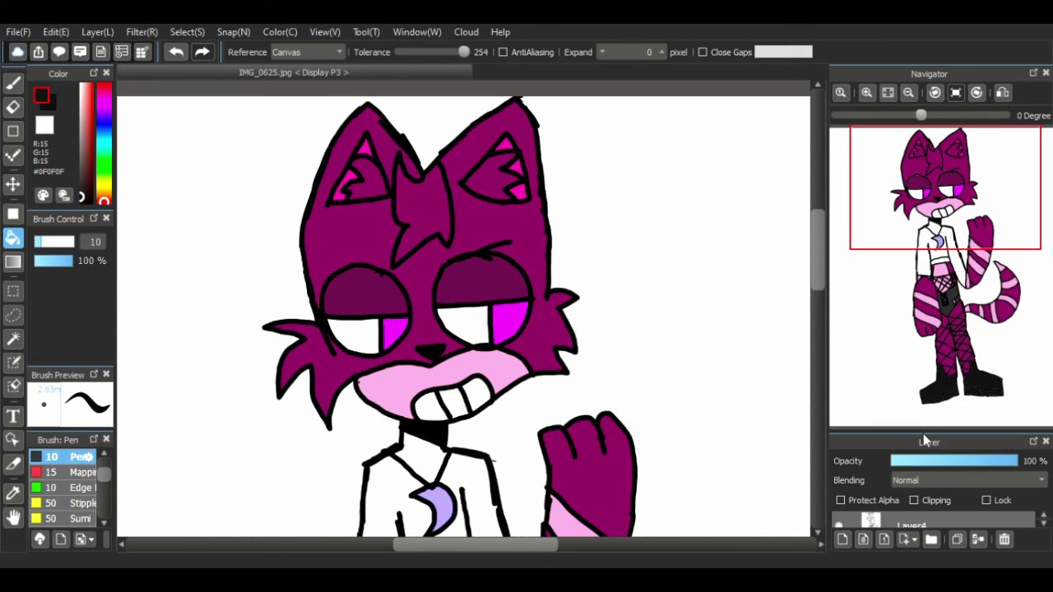
left_click_drag(933, 436, 938, 241)
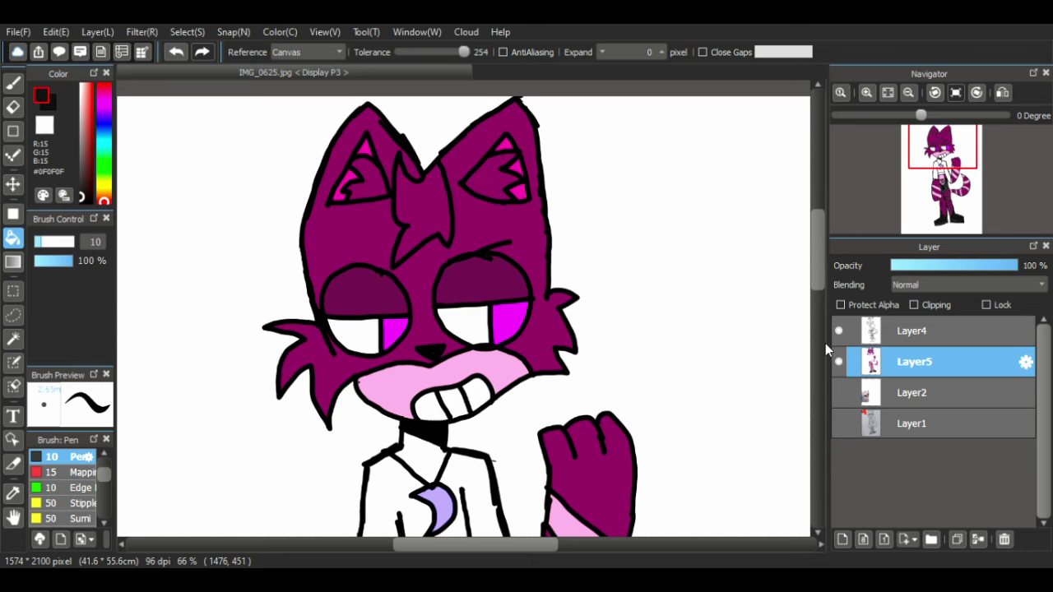
left_click_drag(826, 343, 889, 349)
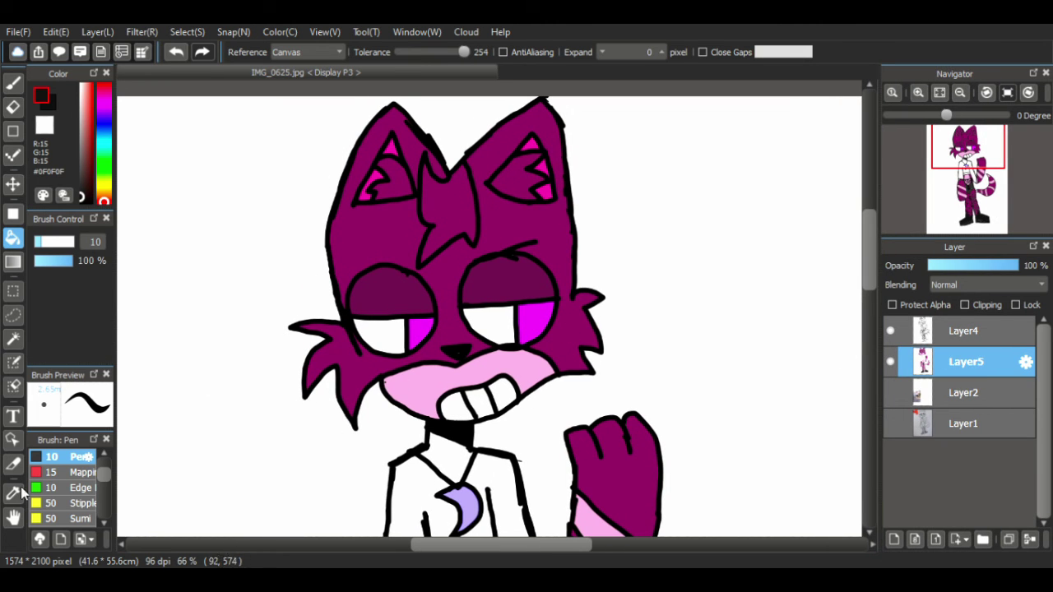
- Sample the eye's magenta, #DB00FF, check the drawing against Layer1 and Layer2, hide both again, and select the line art layer
left_click(12, 517)
left_click_drag(434, 298, 456, 209)
right_click(450, 202)
left_click(889, 422)
left_click(890, 392)
left_click(943, 334)
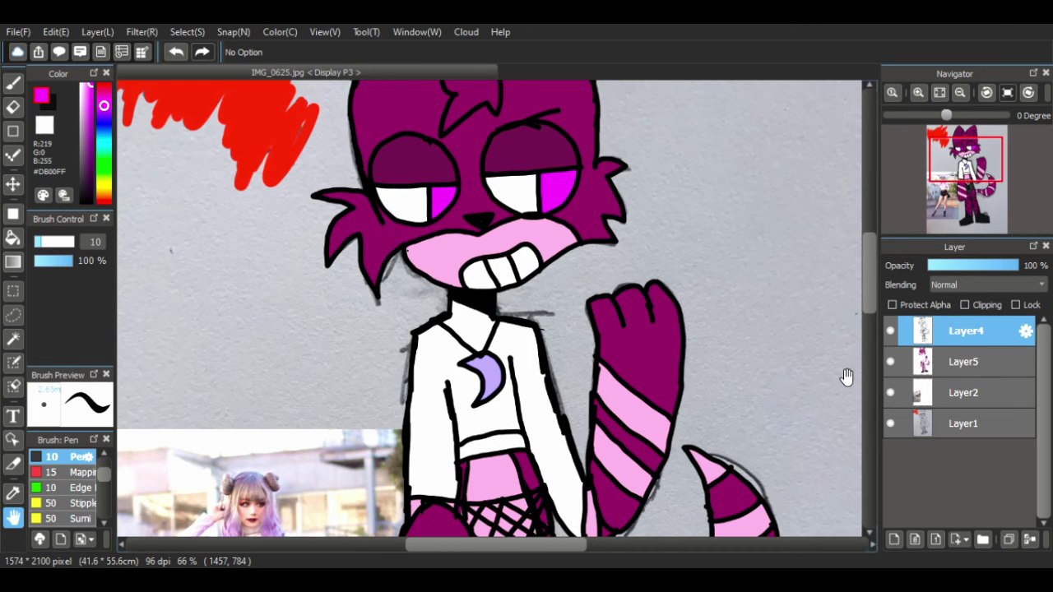
left_click(889, 393)
left_click(890, 423)
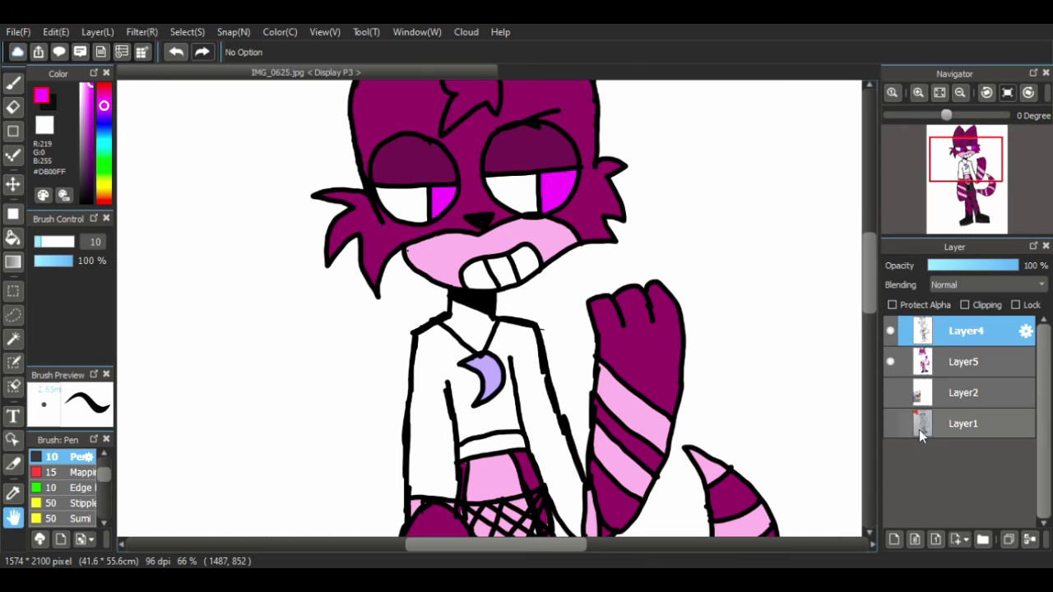
- Merge the line art on Layer4 down into Layer5, and add a new empty layer directly beneath the merged one
left_click(1029, 539)
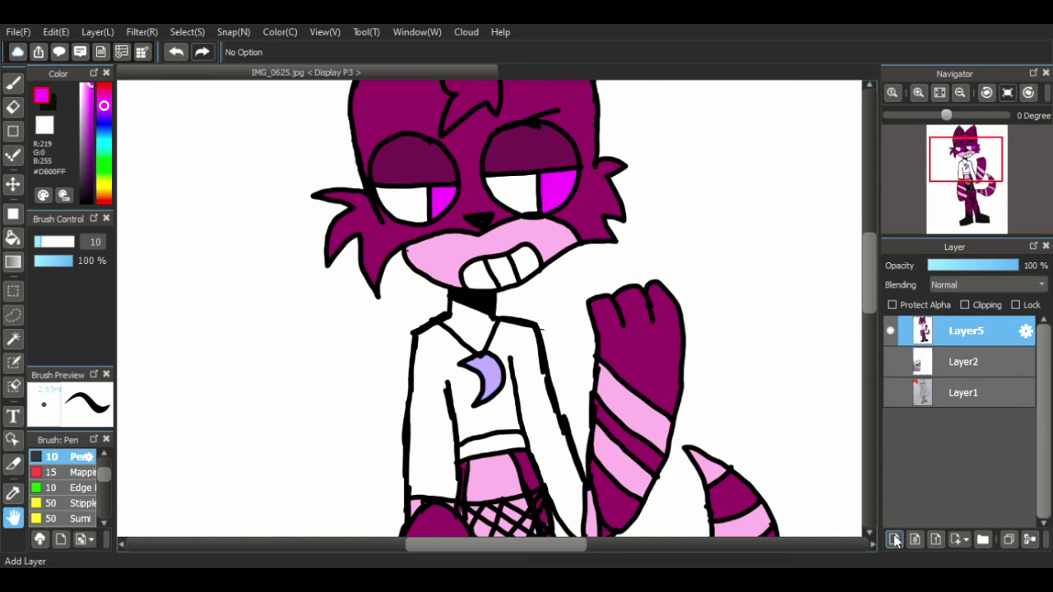
left_click(894, 540)
left_click_drag(963, 330, 962, 366)
- Fill the background around the whole character with magenta, #DB00FF, on the new layer
left_click(939, 92)
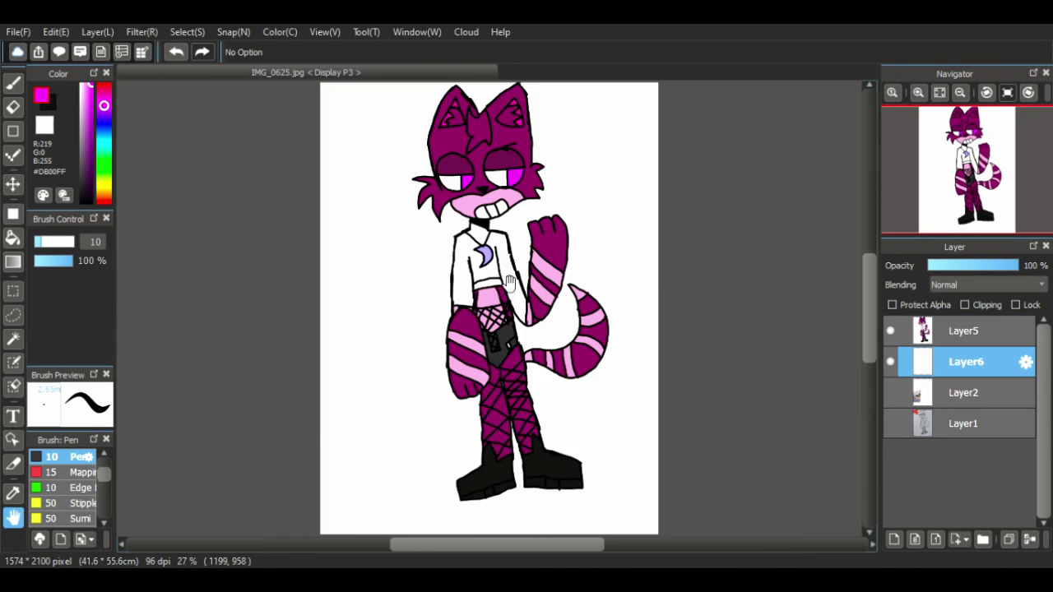
left_click(12, 238)
left_click(387, 305)
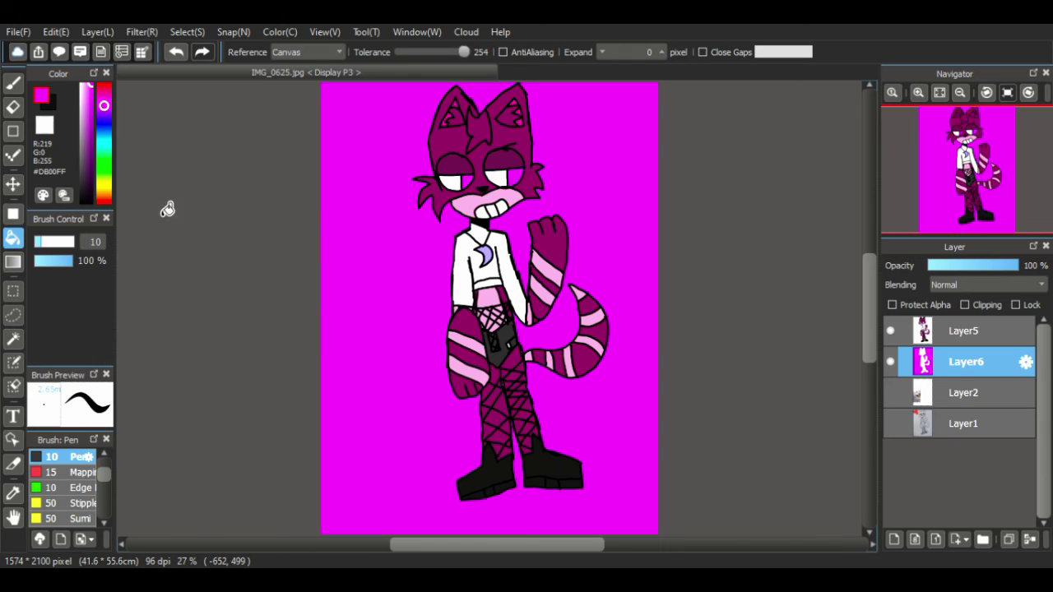
- Draw small black, #000000, pen marks on the magenta background beside the character's lower legs
left_click_drag(88, 180, 82, 201)
left_click(13, 83)
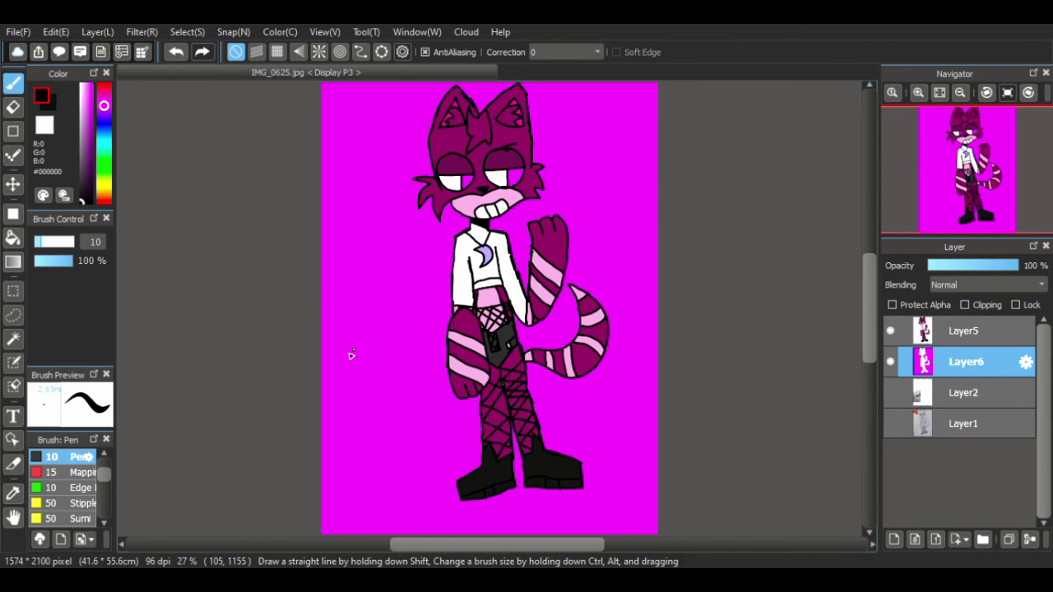
left_click_drag(334, 452, 350, 447)
left_click(359, 443)
left_click_drag(376, 412, 396, 424)
mouse_move(338, 477)
left_mouse_down()
mouse_move(392, 444)
mouse_move(391, 458)
left_mouse_up()
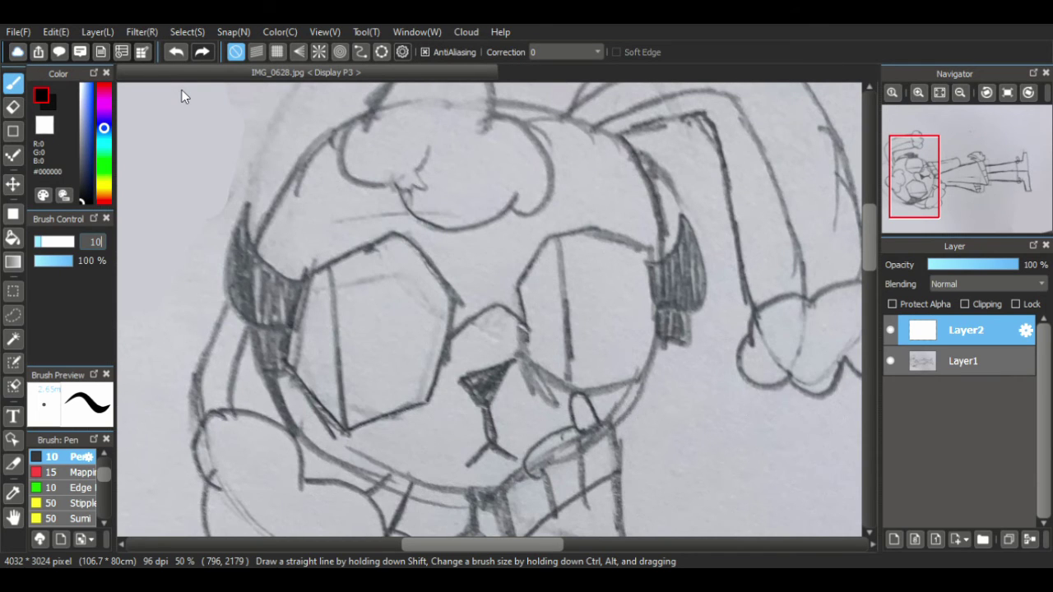
- On Layer2 of IMG_0628.jpg, ink the left curve of the head and the cloud-shaped hair tuft in black
left_click_drag(266, 207, 256, 240)
left_click_drag(282, 193, 345, 121)
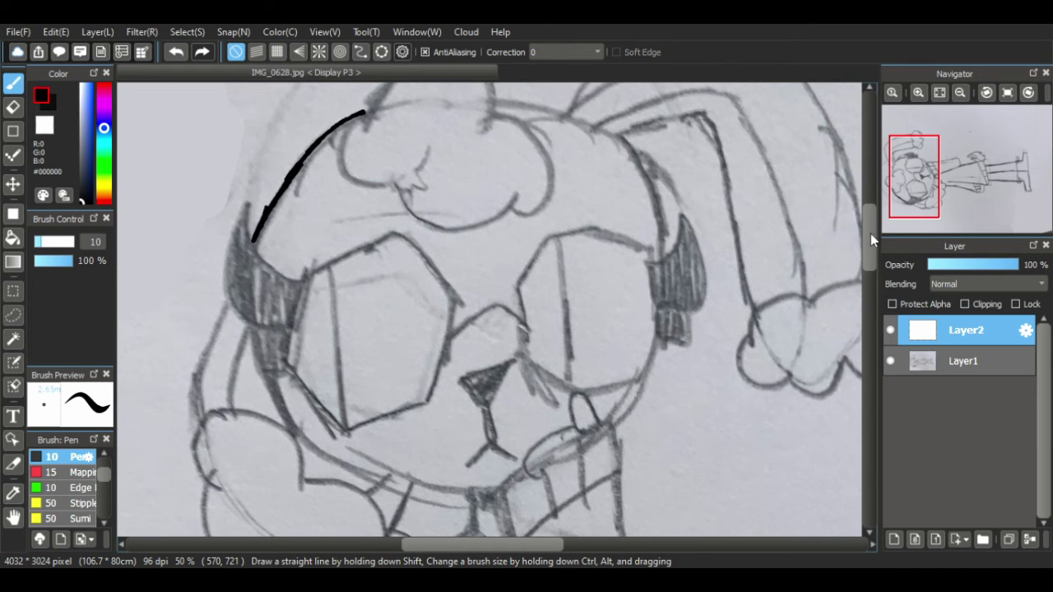
left_click_drag(869, 235, 870, 216)
left_click_drag(366, 228, 402, 176)
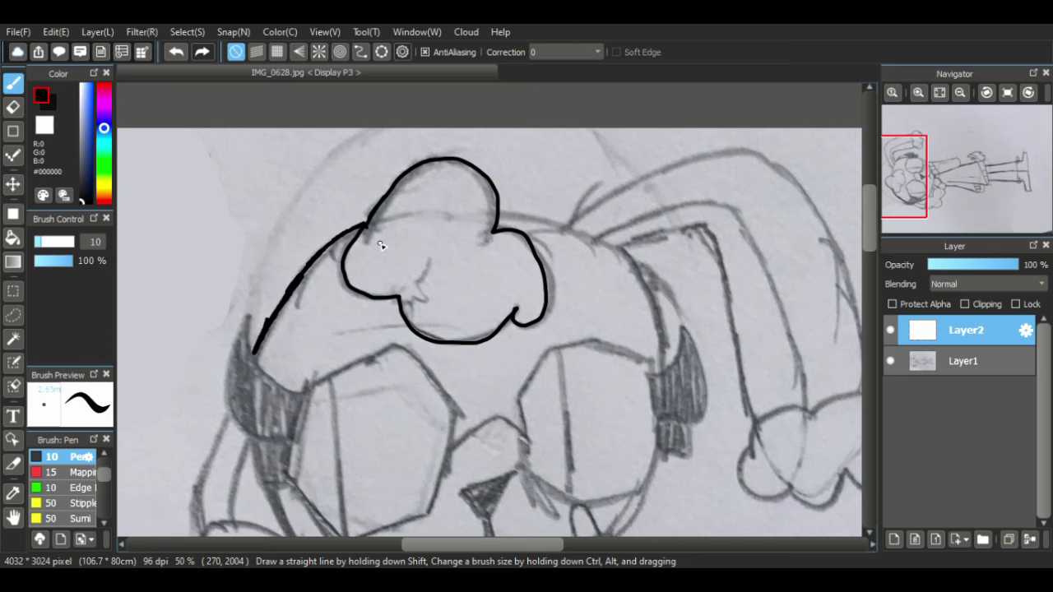
- Try inking the head's outline from the hair tuft toward the right temple, and undo the attempts
left_click_drag(502, 216, 537, 208)
key("ctrl+z")
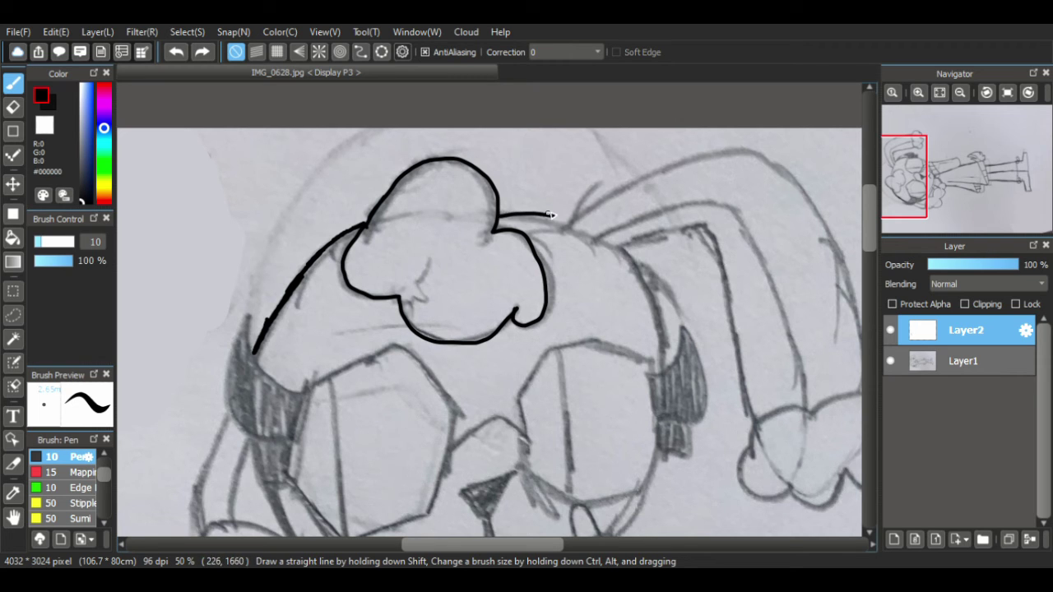
key("ctrl+z")
left_click_drag(497, 215, 529, 218)
left_click_drag(648, 280, 651, 281)
scroll(873, 228, "down", 1)
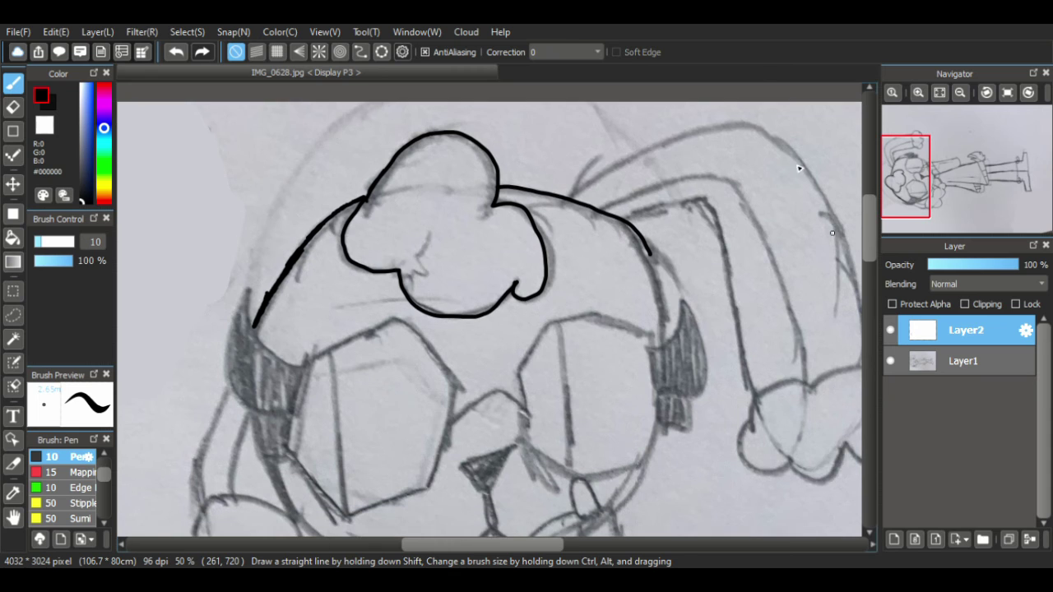
key("ctrl+z")
- Ink the head's outline from the hair tuft down to the right temple, and mark the base of the drooping ear
left_click_drag(500, 187, 584, 220)
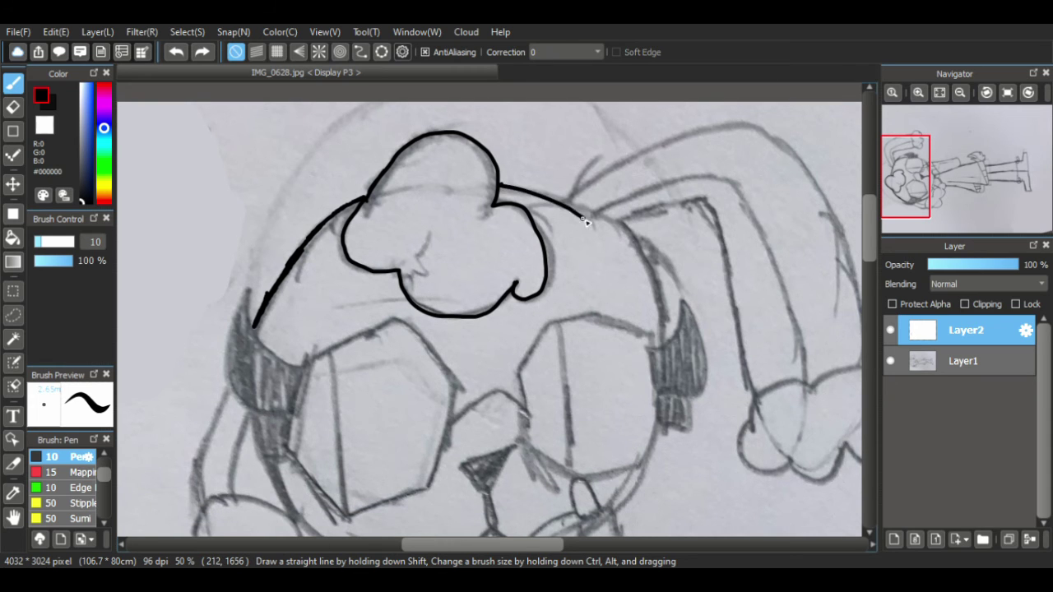
left_click_drag(663, 332, 652, 346)
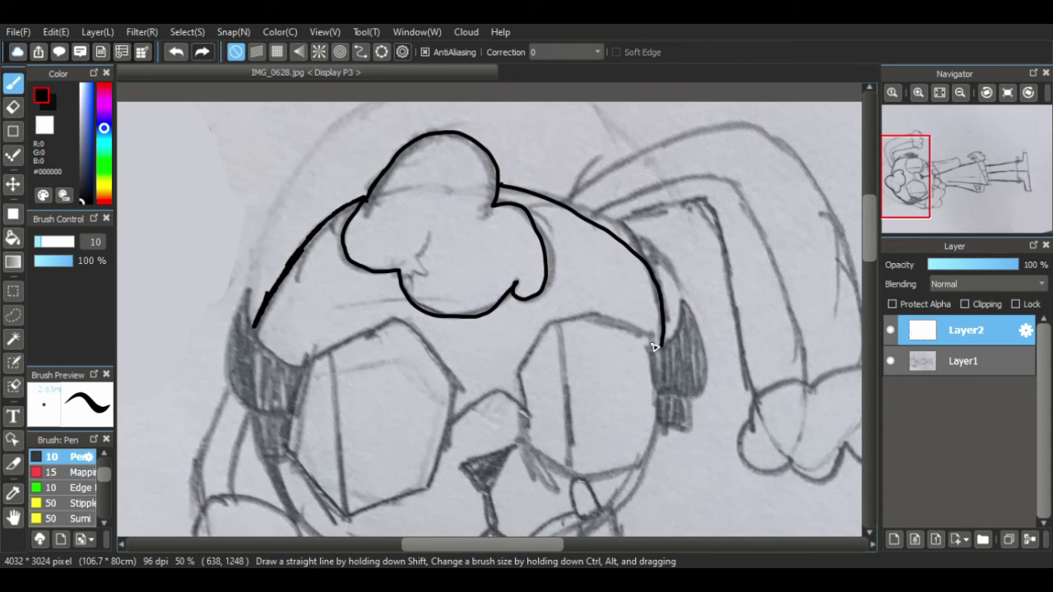
left_click_drag(566, 203, 585, 190)
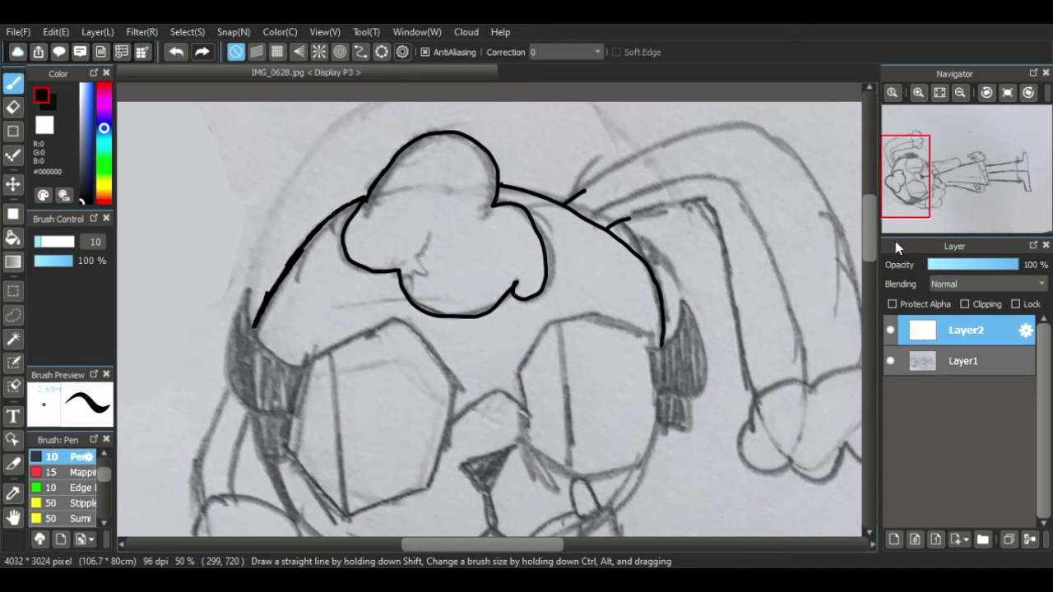
- Ink the outline of the right eyeglass lens and the slanted line inside it in black
scroll(868, 248, "down", 3)
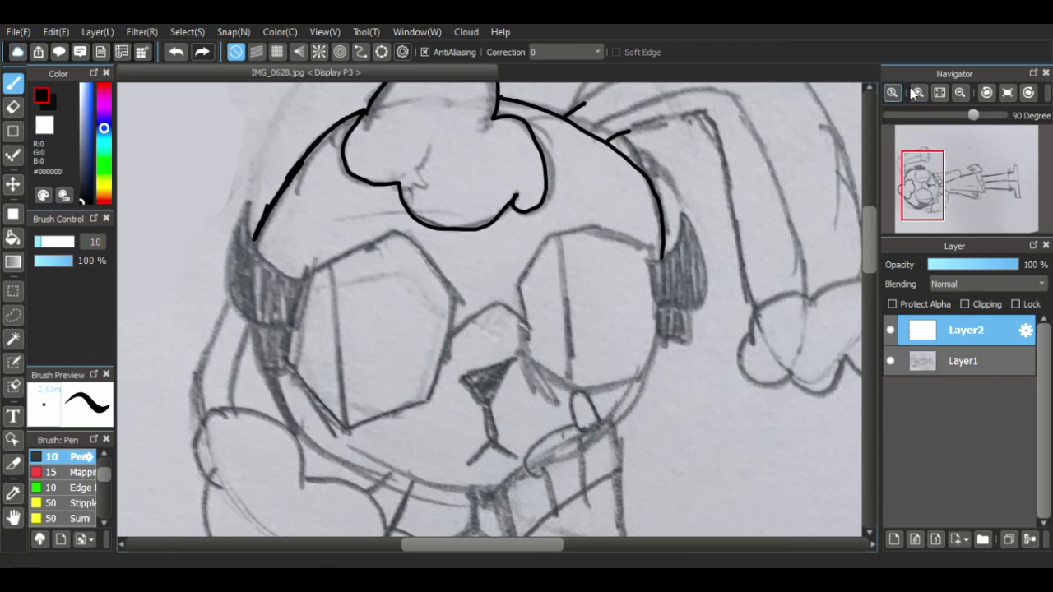
left_click(917, 92)
mouse_move(528, 267)
left_mouse_down()
mouse_move(537, 372)
mouse_move(605, 412)
mouse_move(662, 410)
left_mouse_up()
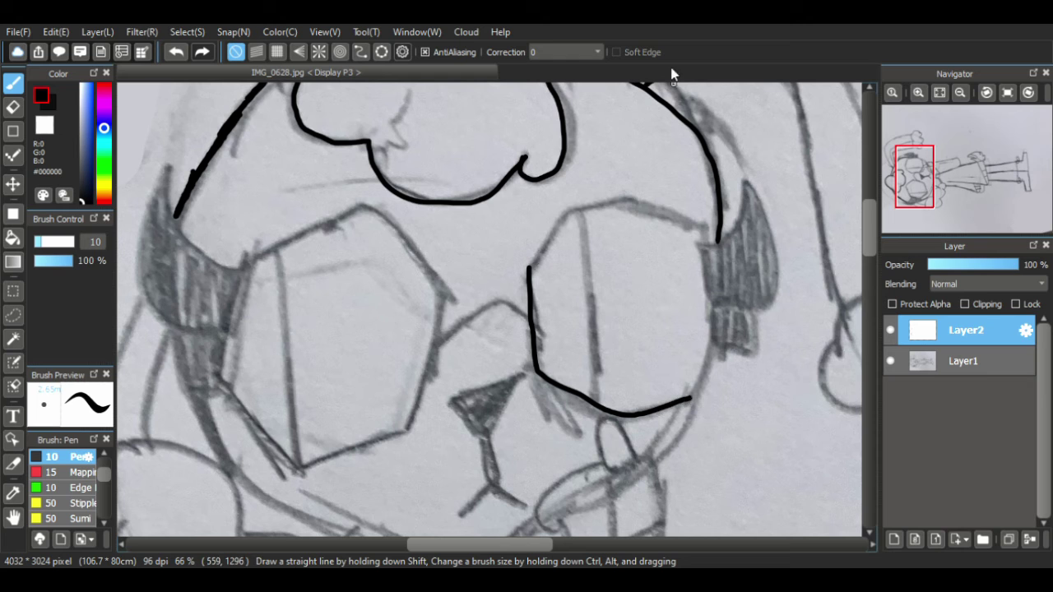
key("ctrl+z")
mouse_move(531, 279)
left_mouse_down()
mouse_move(541, 373)
mouse_move(567, 388)
left_mouse_up()
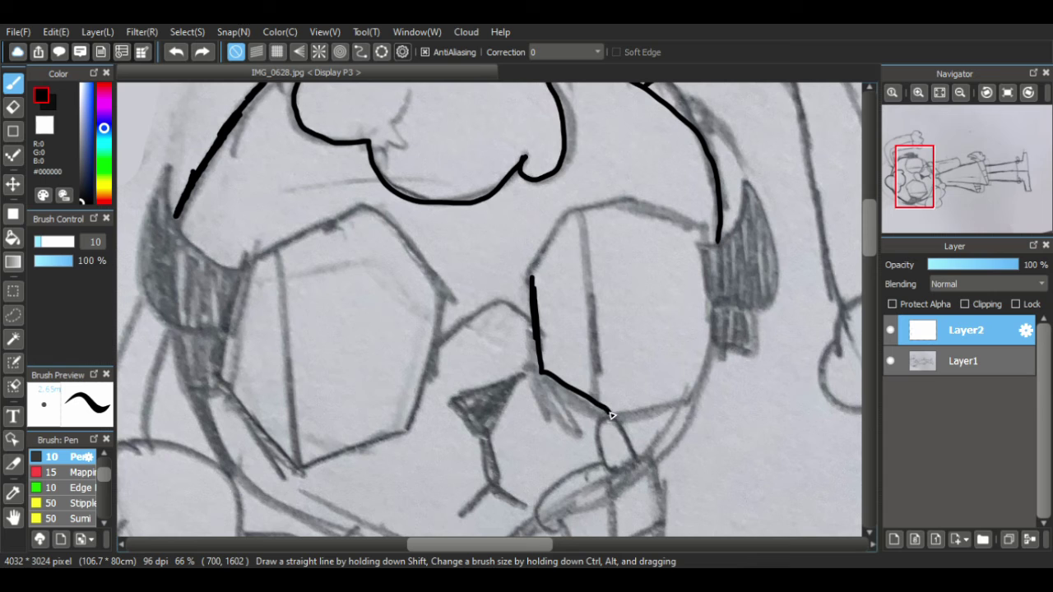
mouse_move(610, 415)
left_mouse_down()
mouse_move(688, 406)
mouse_move(712, 354)
mouse_move(696, 358)
mouse_move(720, 327)
mouse_move(715, 341)
mouse_move(709, 248)
left_mouse_up()
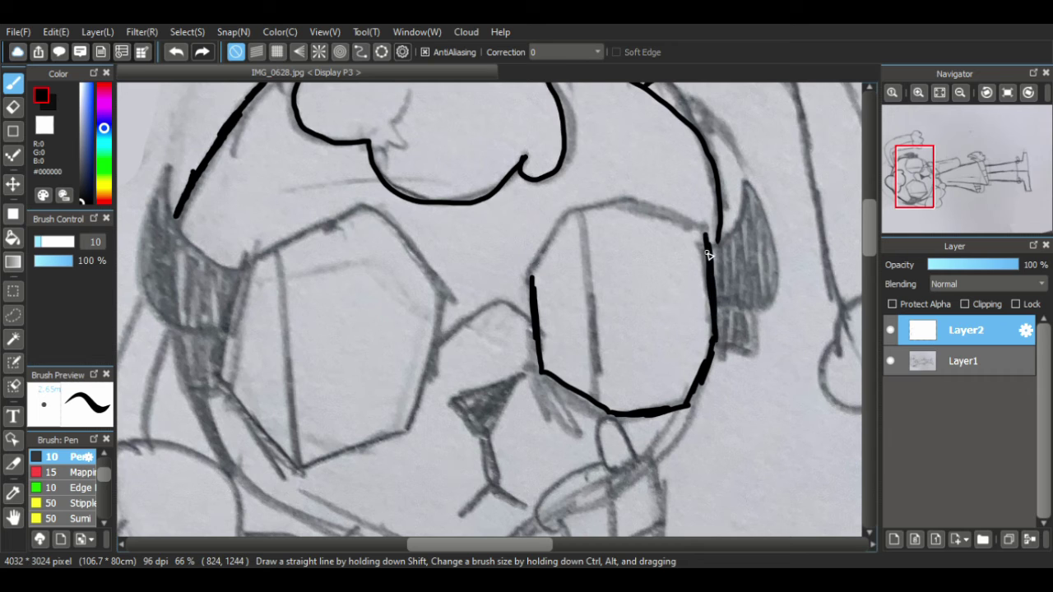
mouse_move(531, 280)
left_mouse_down()
mouse_move(566, 222)
mouse_move(607, 207)
mouse_move(648, 210)
mouse_move(709, 241)
left_mouse_up()
mouse_move(582, 214)
left_mouse_down()
mouse_move(600, 388)
mouse_move(592, 350)
left_mouse_up()
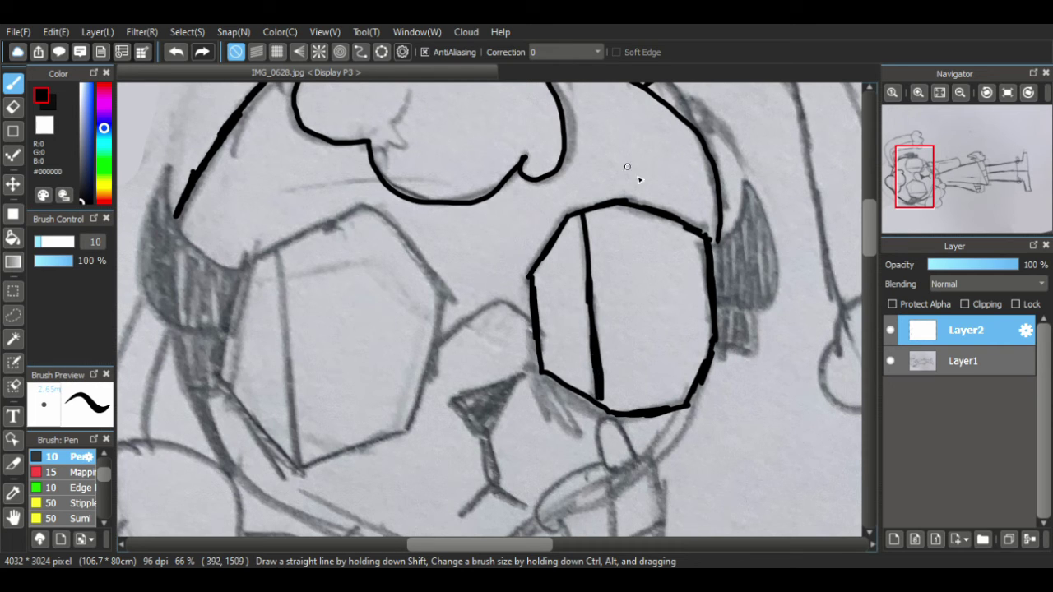
- Ink the two shaded tufts beside the right lens and the arched bridge between the lenses
mouse_move(712, 244)
left_mouse_down()
mouse_move(743, 213)
mouse_move(743, 184)
mouse_move(776, 259)
left_mouse_up()
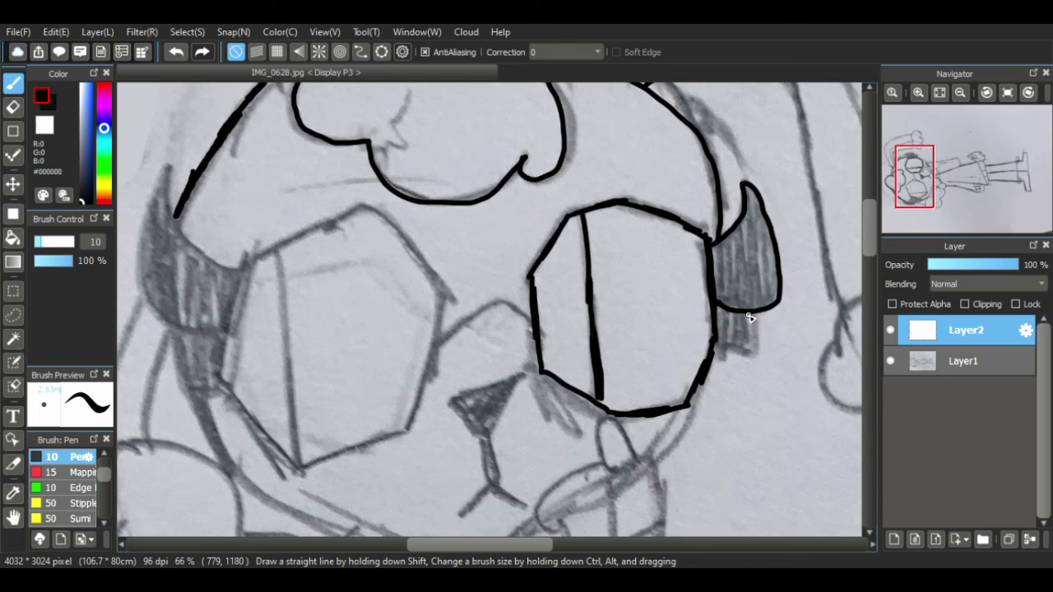
left_click_drag(756, 310, 759, 340)
mouse_move(433, 355)
left_mouse_down()
mouse_move(482, 318)
mouse_move(540, 352)
left_mouse_up()
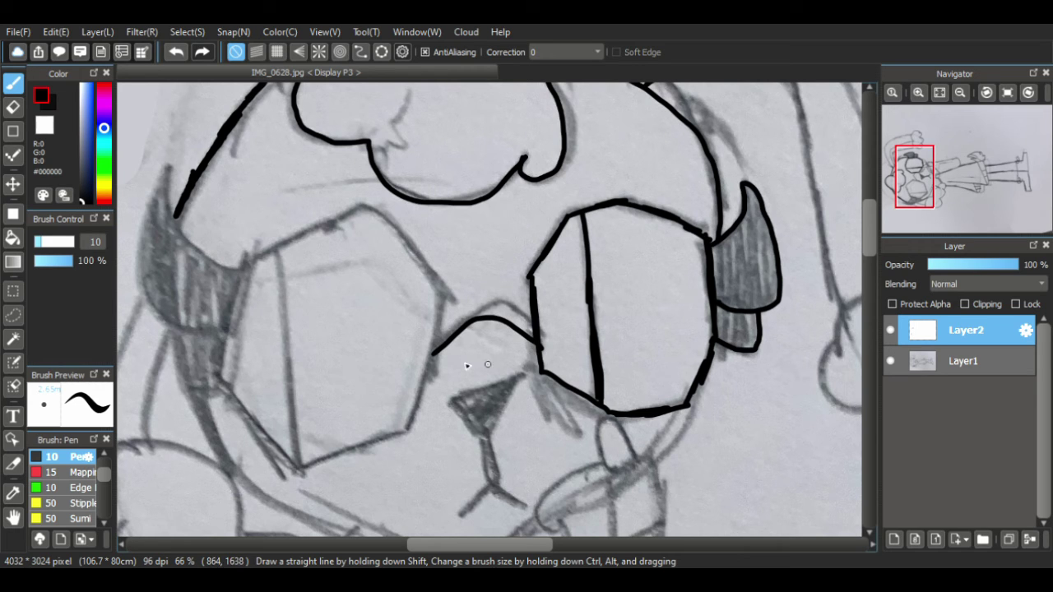
- Ink the left eyeglass lens with its inner line, and outline the two shaded tufts beside it
mouse_move(245, 261)
left_mouse_down()
mouse_move(362, 208)
mouse_move(443, 287)
mouse_move(432, 367)
mouse_move(405, 434)
mouse_move(361, 449)
left_mouse_up()
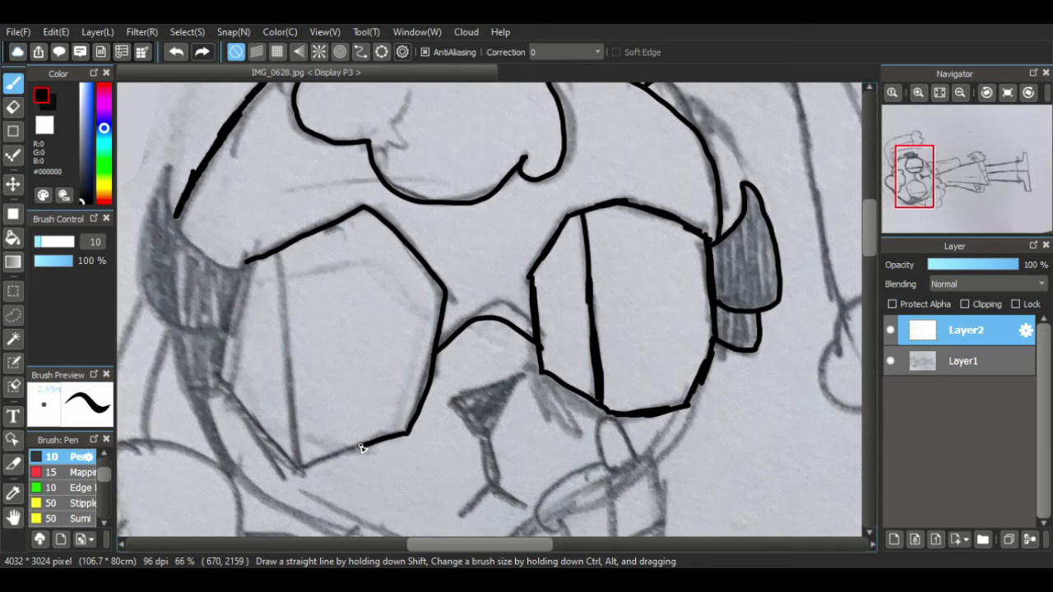
mouse_move(288, 465)
left_mouse_down()
mouse_move(219, 382)
mouse_move(244, 260)
mouse_move(280, 255)
mouse_move(300, 464)
left_mouse_up()
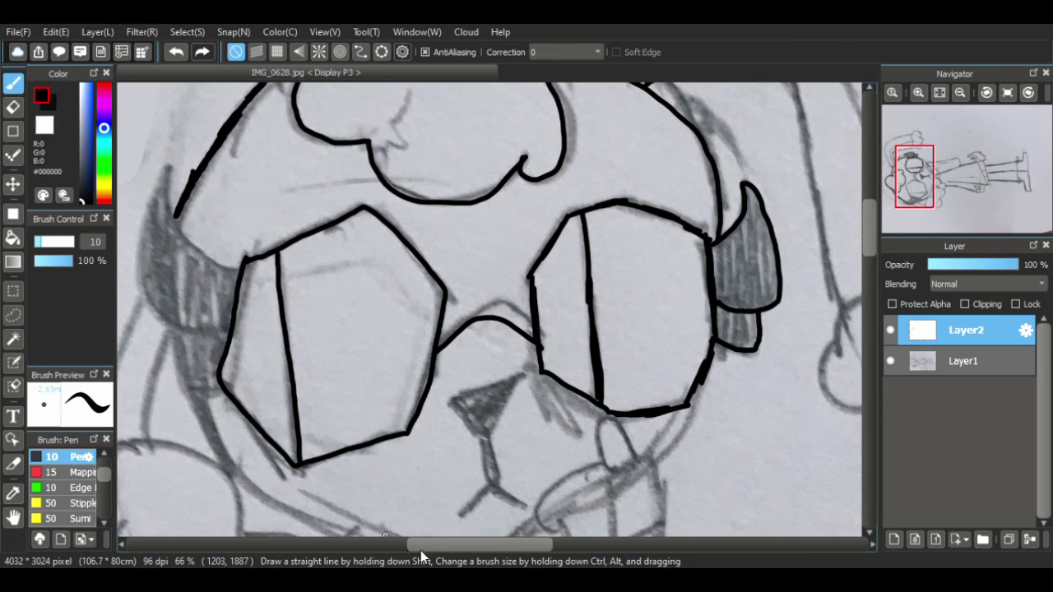
left_click_drag(420, 551, 396, 550)
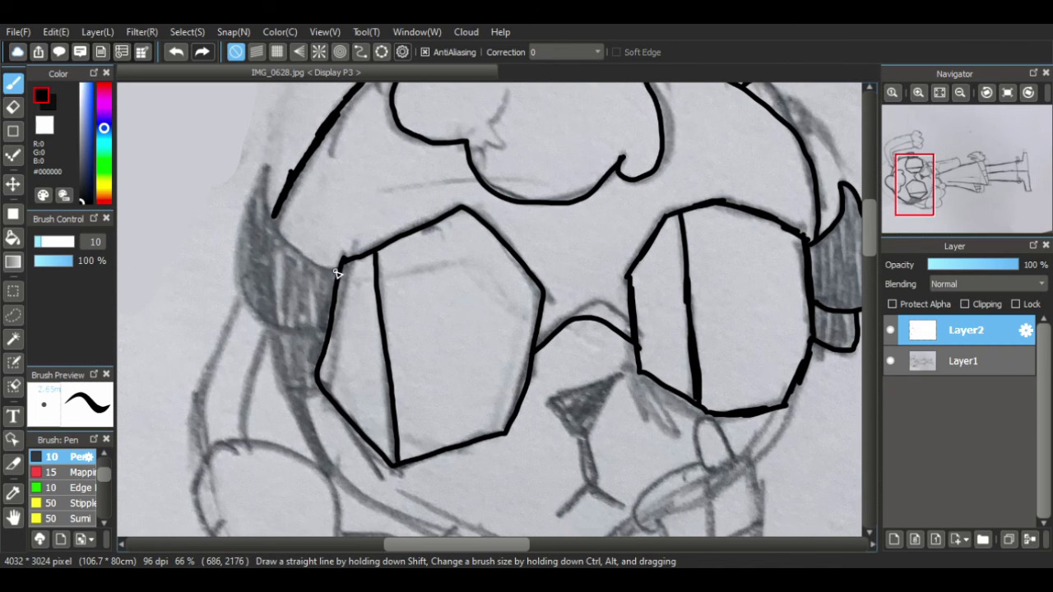
mouse_move(337, 273)
left_mouse_down()
mouse_move(276, 215)
mouse_move(268, 164)
mouse_move(245, 203)
mouse_move(237, 277)
mouse_move(250, 311)
mouse_move(325, 326)
mouse_move(275, 387)
mouse_move(288, 404)
mouse_move(320, 393)
mouse_move(332, 326)
left_mouse_up()
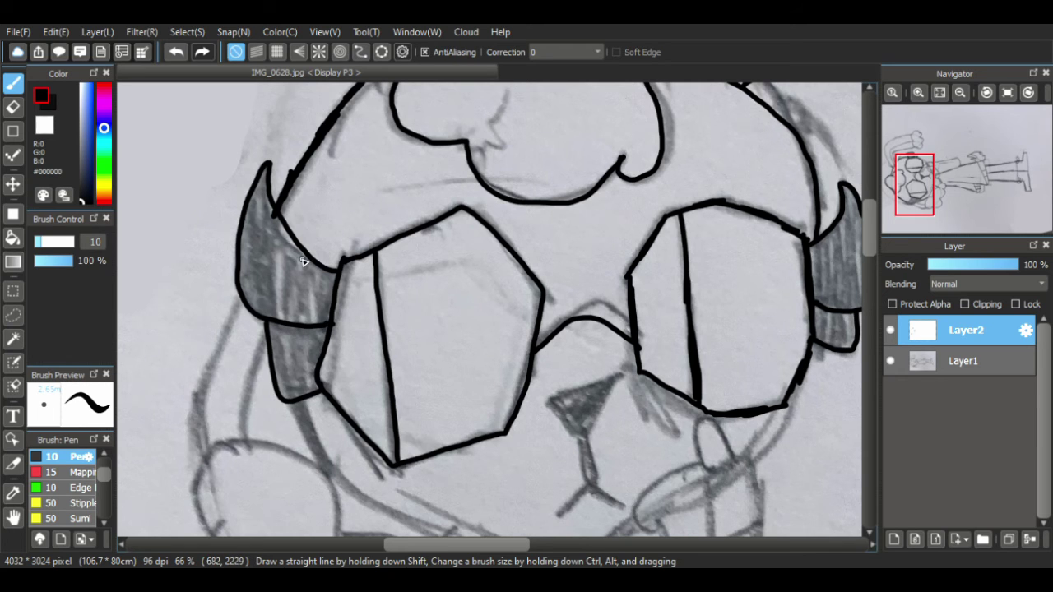
- Ink the triangular nose and the forked mouth line below it
left_click_drag(869, 241, 867, 247)
scroll(866, 246, "down", 4)
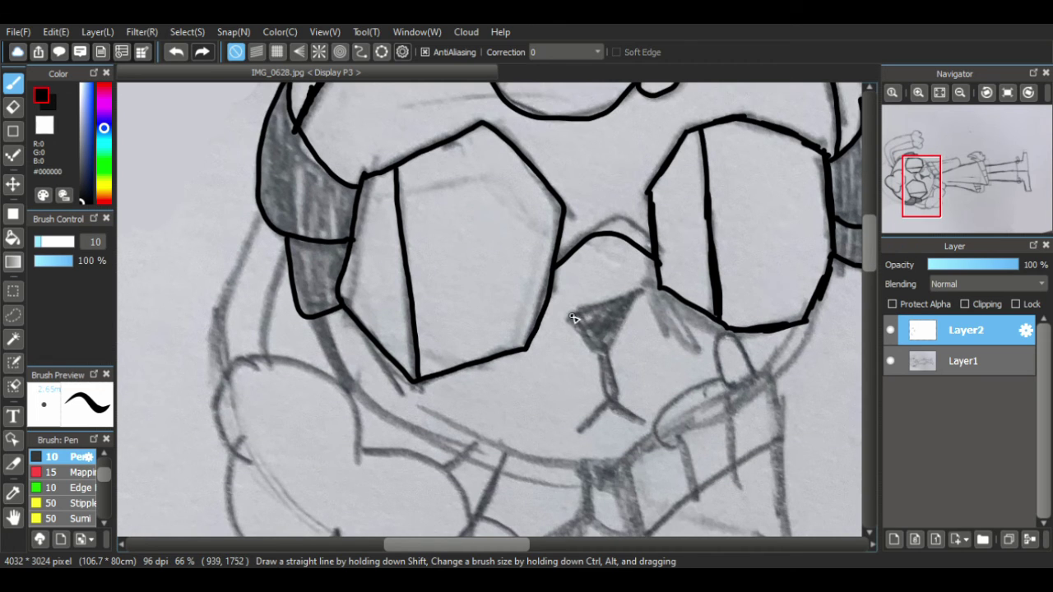
mouse_move(573, 318)
left_mouse_down()
mouse_move(630, 304)
mouse_move(601, 352)
mouse_move(571, 320)
mouse_move(589, 315)
mouse_move(609, 391)
left_mouse_up()
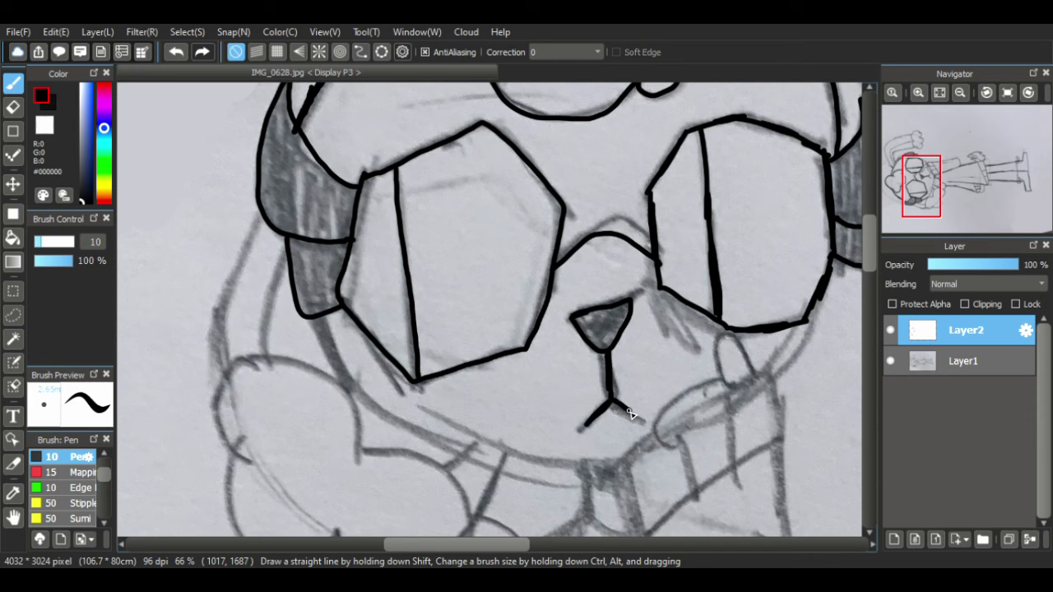
- Ink the cheek curve below the right lens and the rounded fingertip shapes resting against the face
left_click(14, 517)
left_click_drag(416, 372, 159, 364)
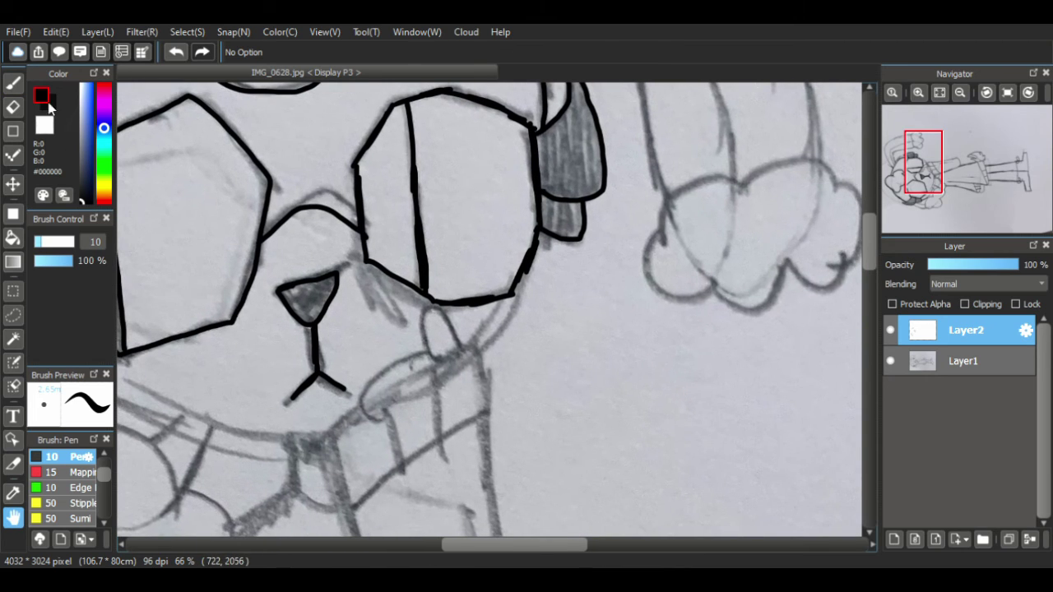
key("b")
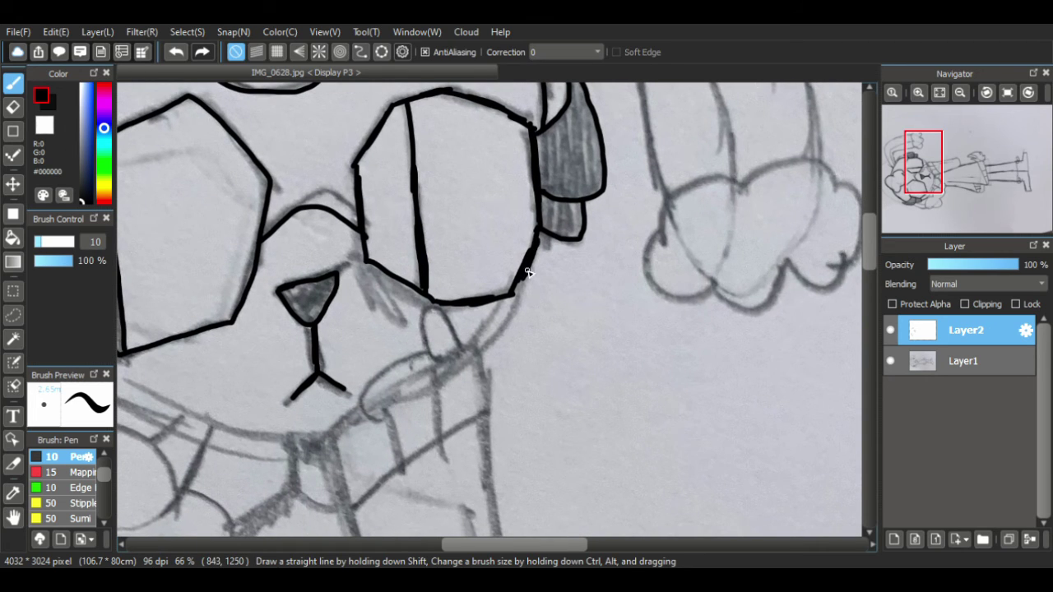
left_click_drag(527, 272, 494, 340)
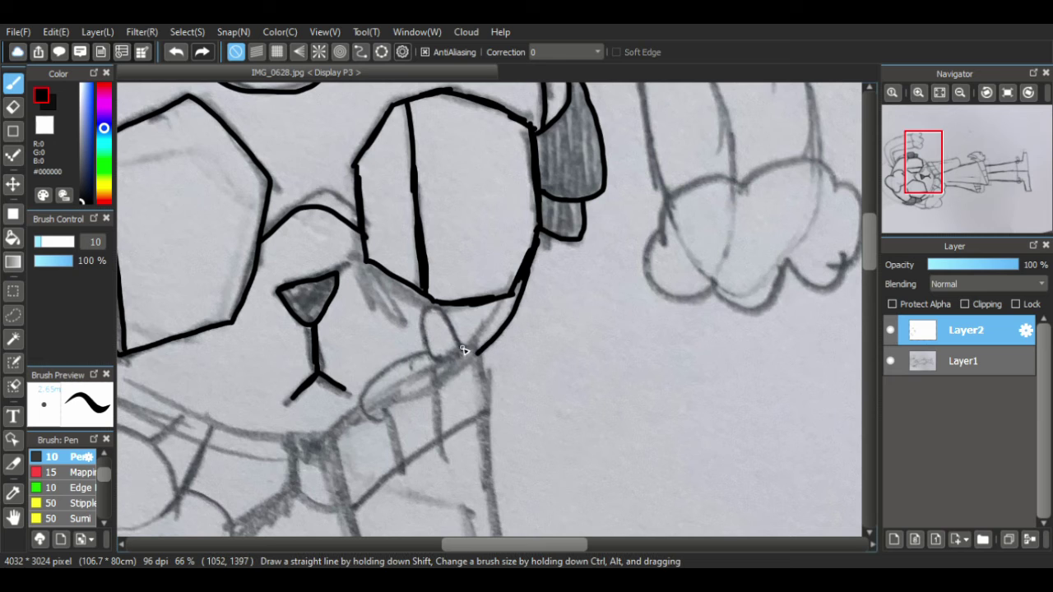
left_click_drag(428, 312, 431, 360)
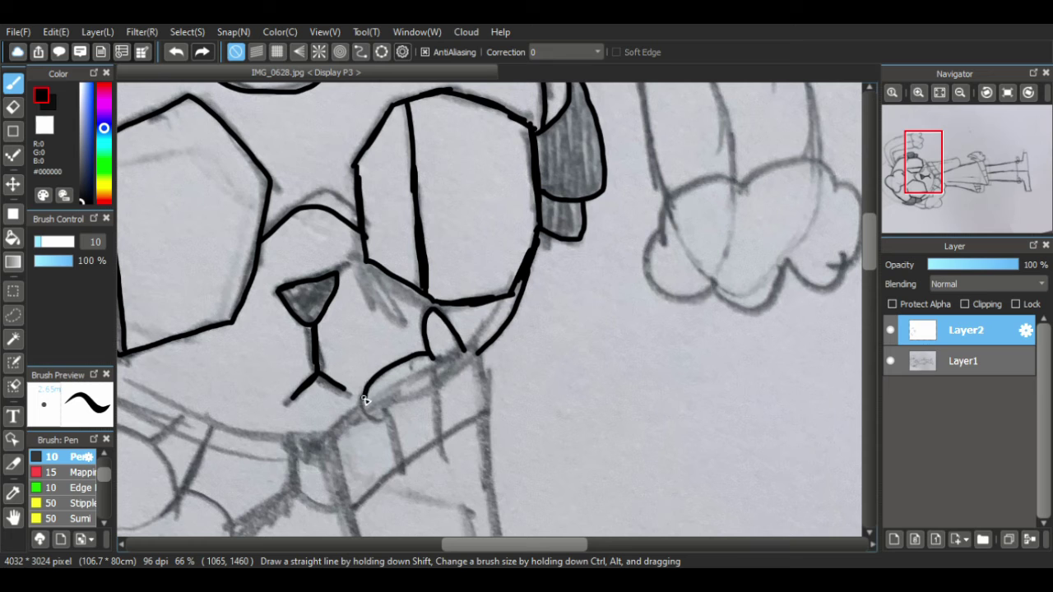
left_click_drag(365, 400, 365, 404)
- Ink the upper edge of the raised hand from the chin to the cheek, and start its outer side
left_click(15, 518)
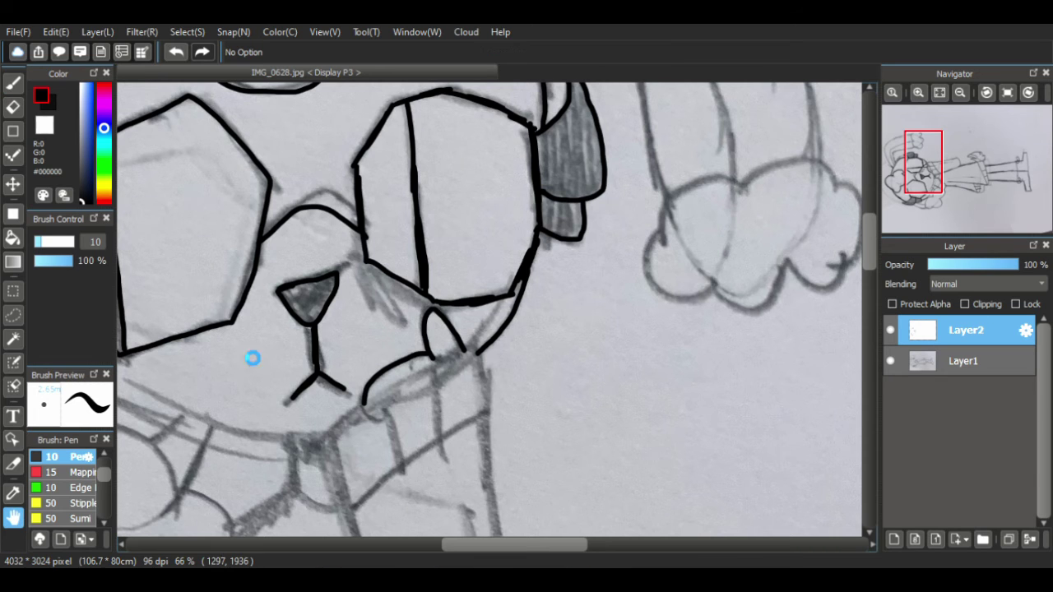
left_click_drag(252, 358, 235, 266)
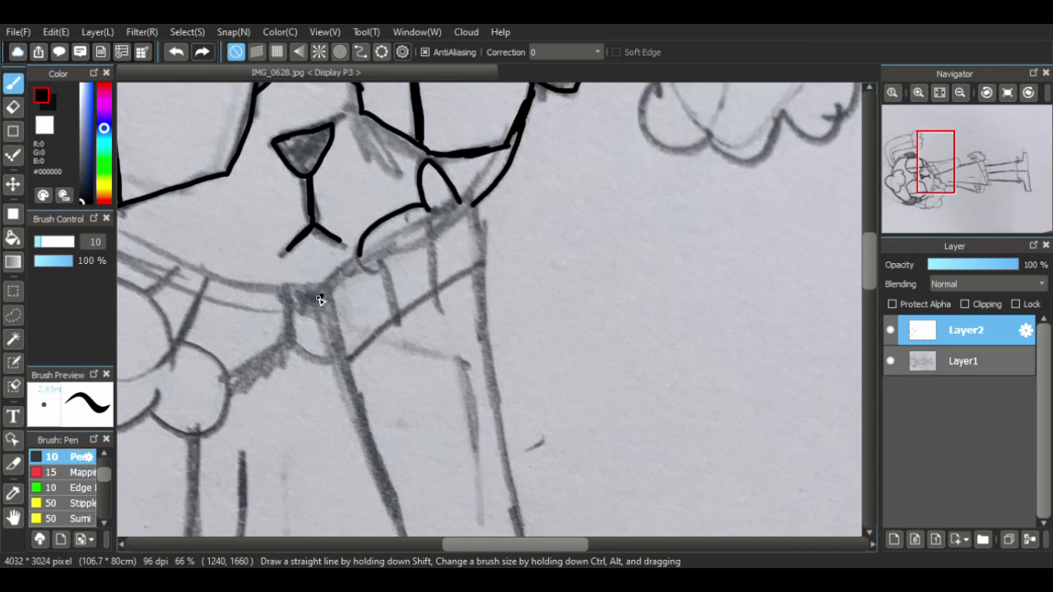
left_click_drag(320, 298, 378, 255)
key("ctrl+z")
left_click_drag(315, 293, 411, 222)
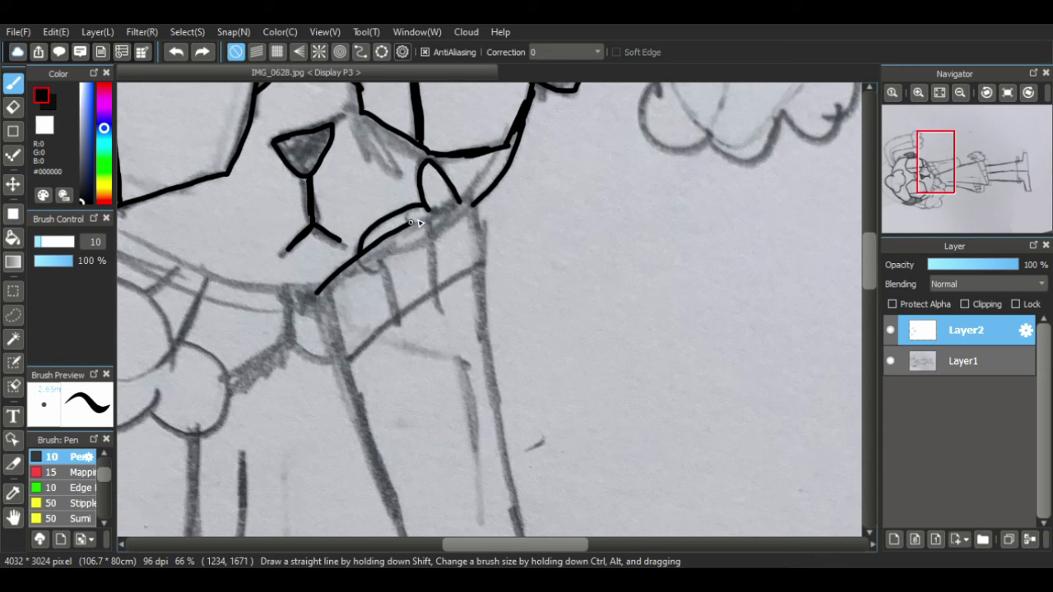
left_click_drag(477, 224, 481, 251)
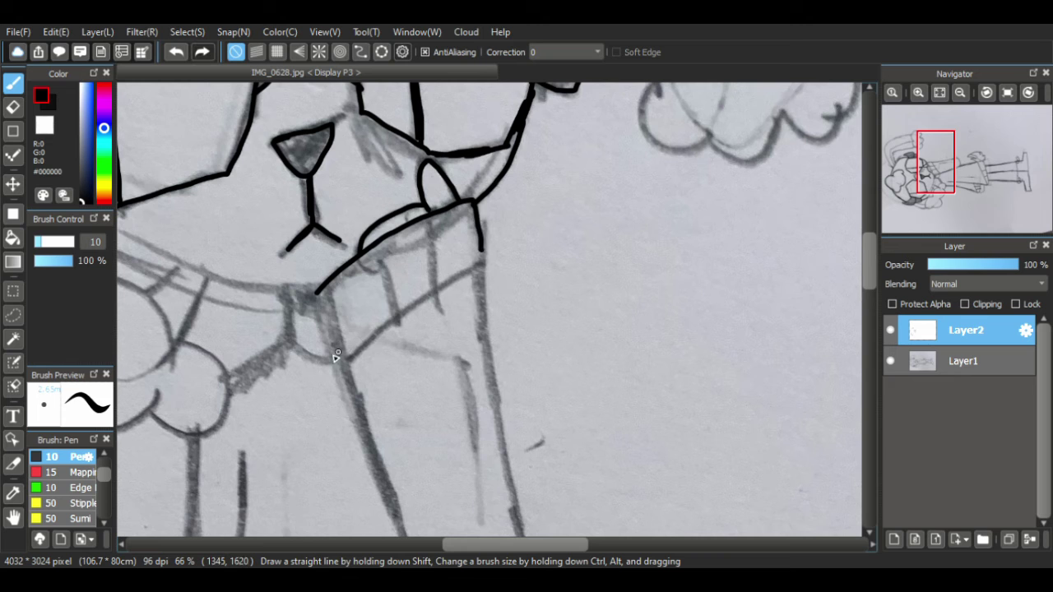
- Ink the raised hand's inner side down along the arm, its slanted lower edge and the two finger dividing lines
left_click_drag(316, 293, 360, 404)
key("ctrl+z")
left_click_drag(317, 293, 382, 490)
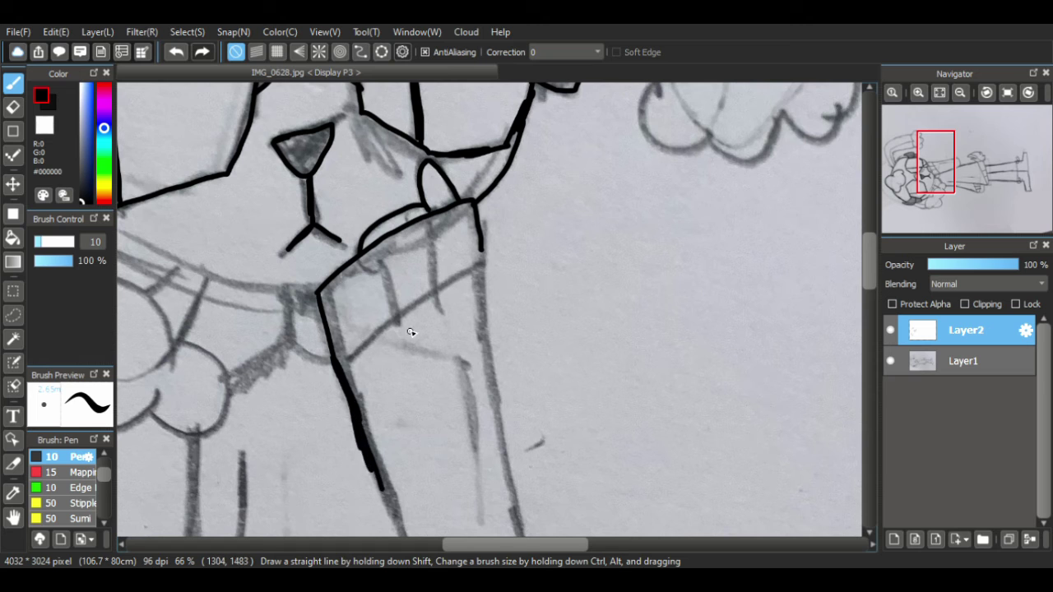
mouse_move(340, 361)
left_mouse_down()
mouse_move(448, 294)
mouse_move(483, 237)
left_mouse_up()
left_click_drag(377, 244, 400, 312)
left_click_drag(428, 211, 436, 298)
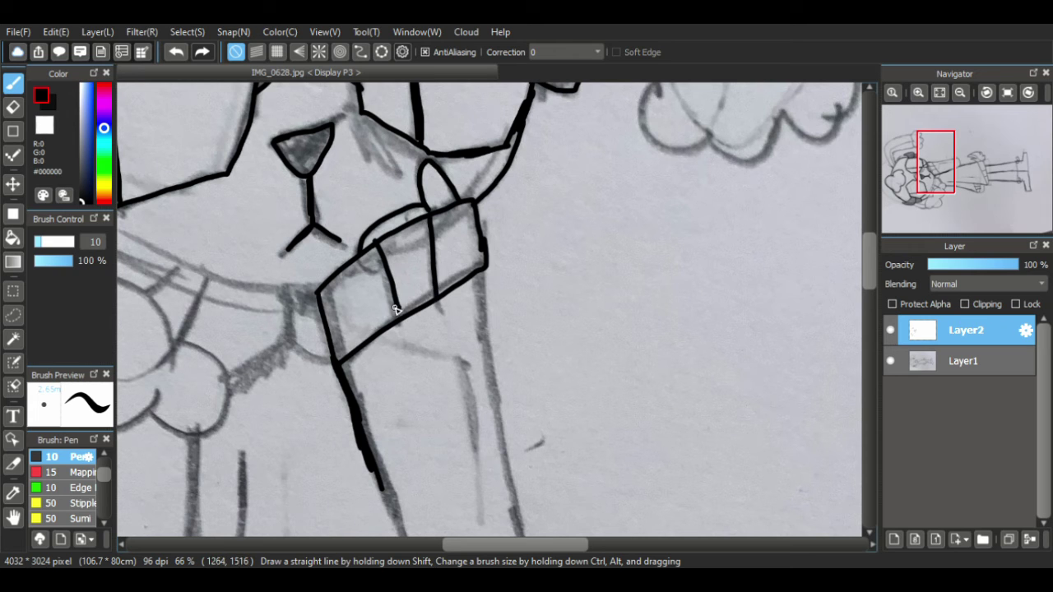
- Ink the forearm's outer edge below the raised hand and the rounded curve at its lower end
left_click_drag(870, 255, 857, 279)
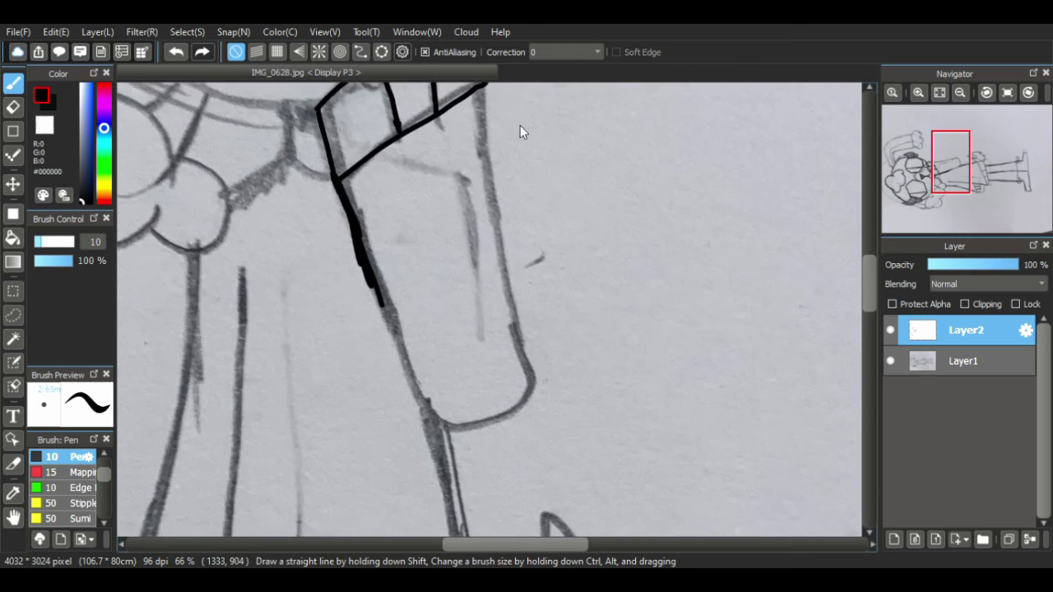
left_click_drag(488, 101, 483, 191)
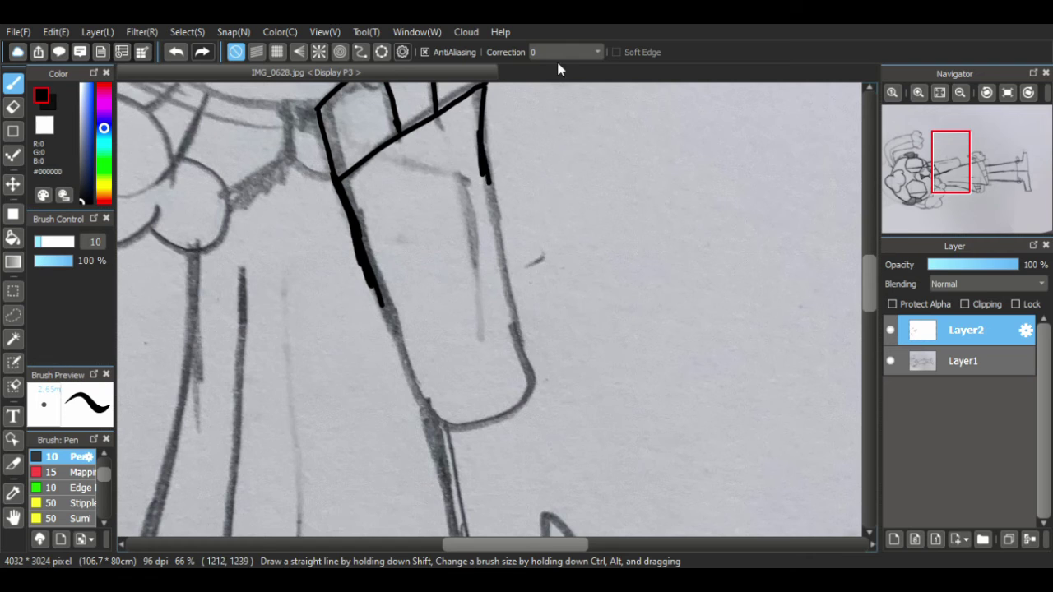
key("ctrl+z")
left_click_drag(483, 87, 504, 255)
mouse_move(496, 218)
left_mouse_down()
mouse_move(533, 374)
mouse_move(510, 416)
mouse_move(461, 428)
mouse_move(412, 379)
left_mouse_up()
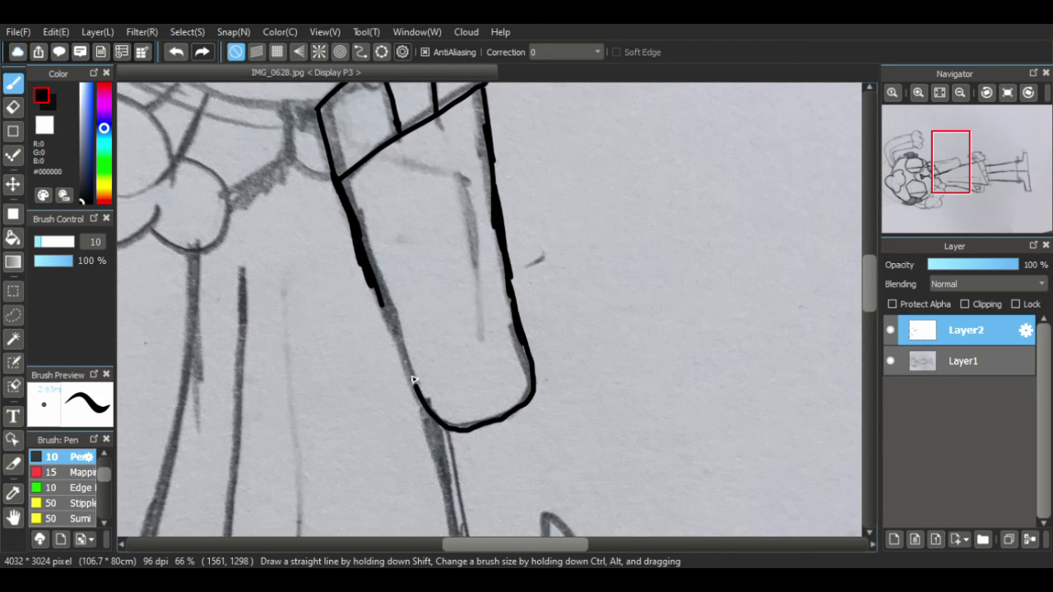
- Ink the jaw line from the left tufts along the chin to the raised hand
left_click(13, 516)
left_click_drag(240, 118, 381, 395)
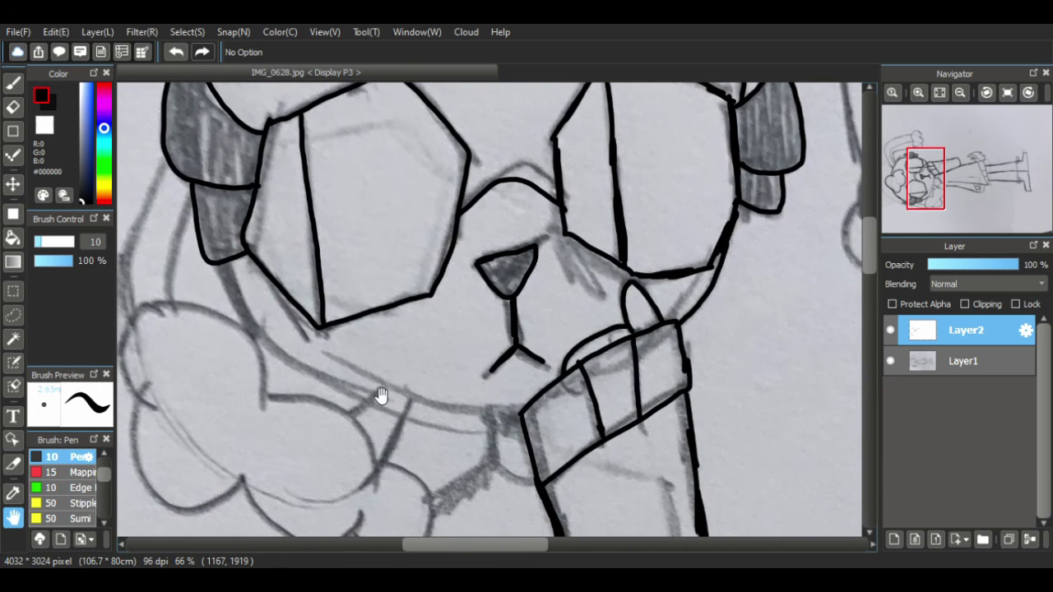
left_click(12, 82)
mouse_move(232, 265)
left_mouse_down()
mouse_move(262, 327)
mouse_move(324, 380)
mouse_move(409, 404)
mouse_move(523, 408)
left_mouse_up()
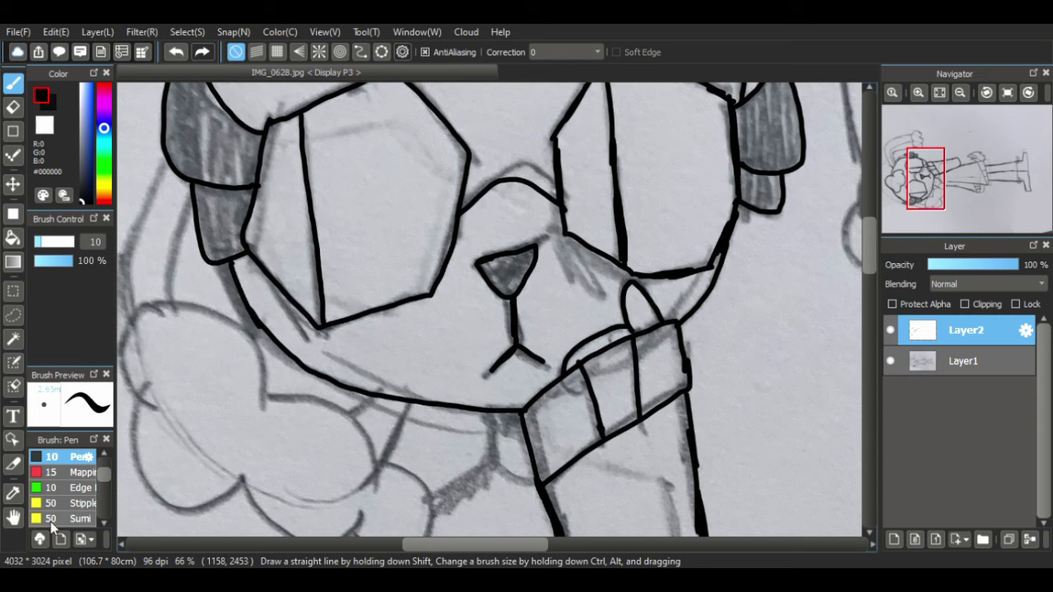
- Ink the drooping ear's outer edge from the head over the top bend and partway down
left_click(12, 517)
mouse_move(146, 329)
left_mouse_down()
mouse_move(242, 424)
mouse_move(230, 277)
mouse_move(482, 227)
mouse_move(148, 326)
left_mouse_up()
mouse_move(667, 94)
left_mouse_down()
mouse_move(256, 301)
mouse_move(213, 249)
mouse_move(199, 257)
left_mouse_up()
left_click(13, 82)
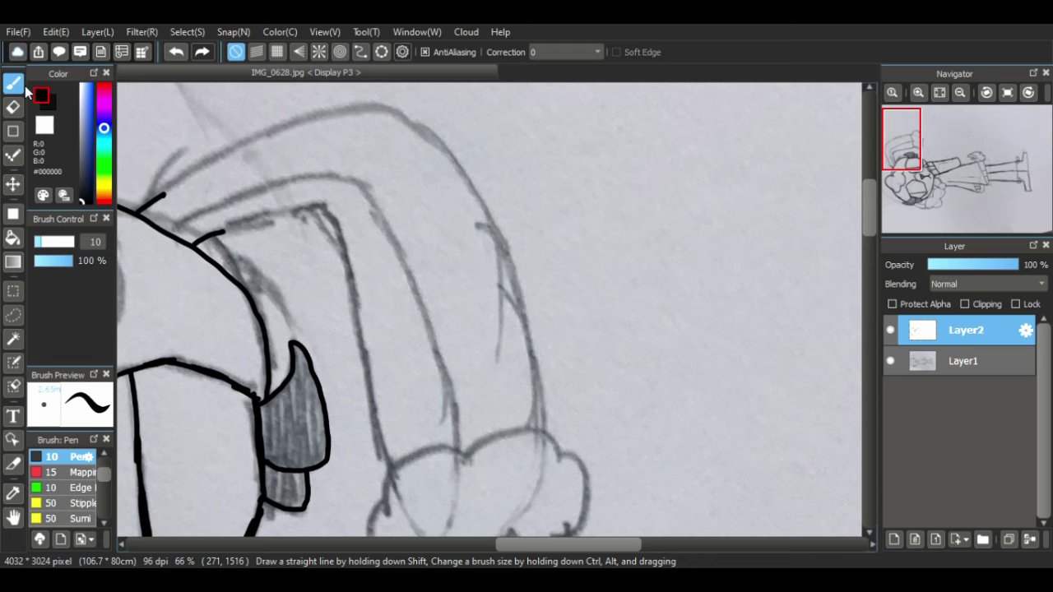
mouse_move(158, 200)
left_mouse_down()
mouse_move(297, 123)
mouse_move(358, 104)
left_mouse_up()
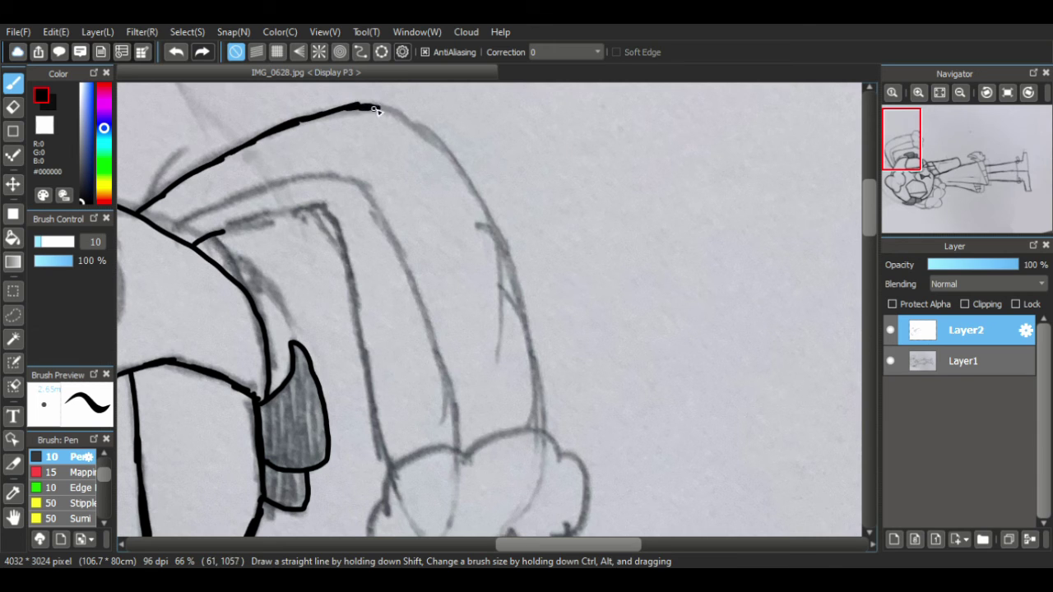
left_click_drag(375, 110, 411, 128)
mouse_move(408, 123)
left_mouse_down()
mouse_move(459, 157)
mouse_move(502, 240)
mouse_move(485, 202)
mouse_move(509, 275)
left_mouse_up()
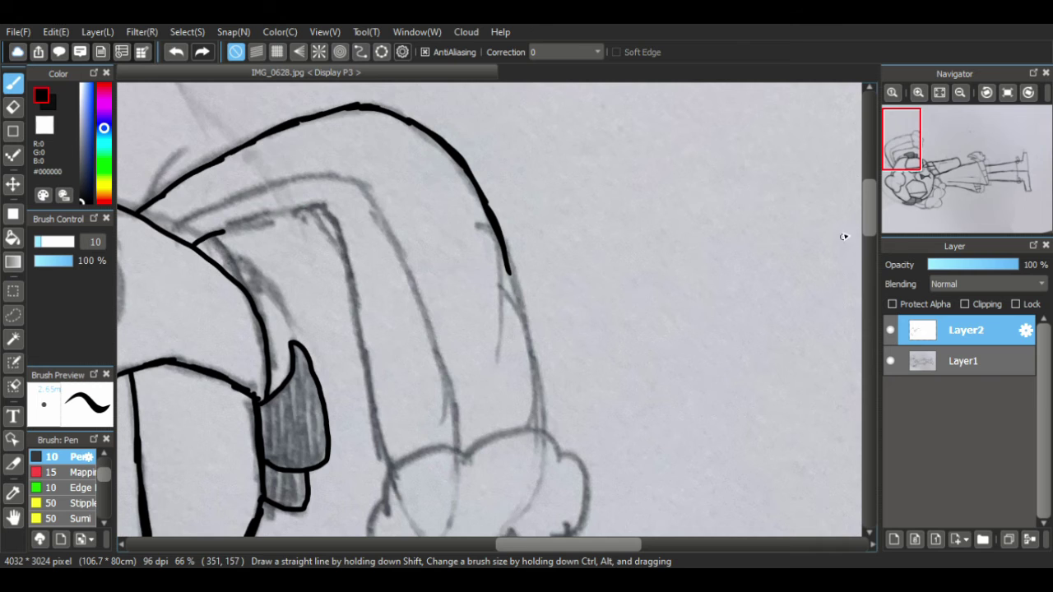
- Extend the drooping ear's outer edge down to its tip, and ink the cloud-shaped tuft there
left_click_drag(888, 220, 882, 224)
left_click_drag(940, 210, 925, 132)
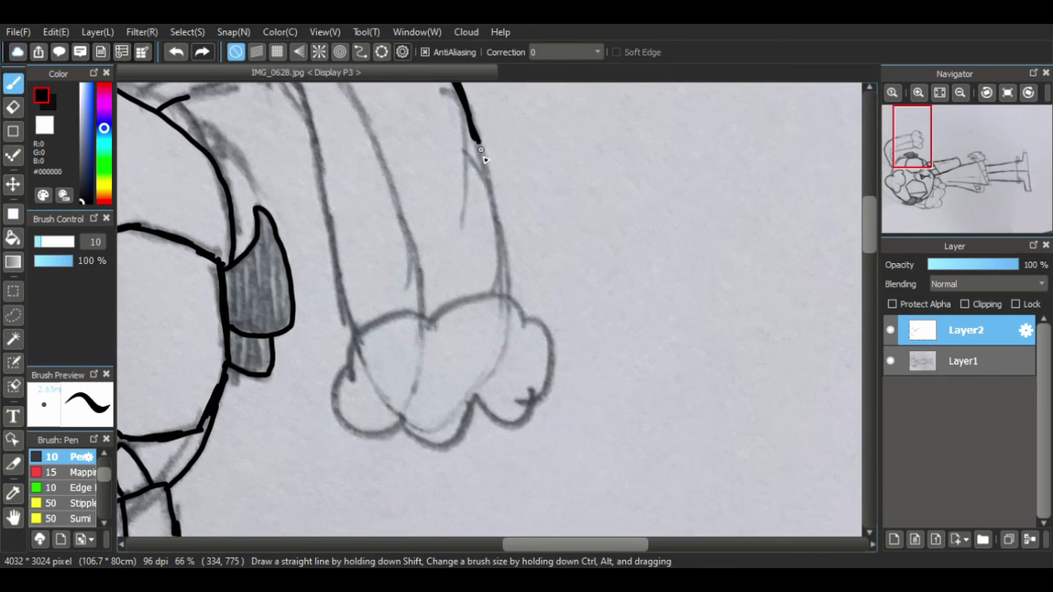
left_click_drag(475, 141, 508, 277)
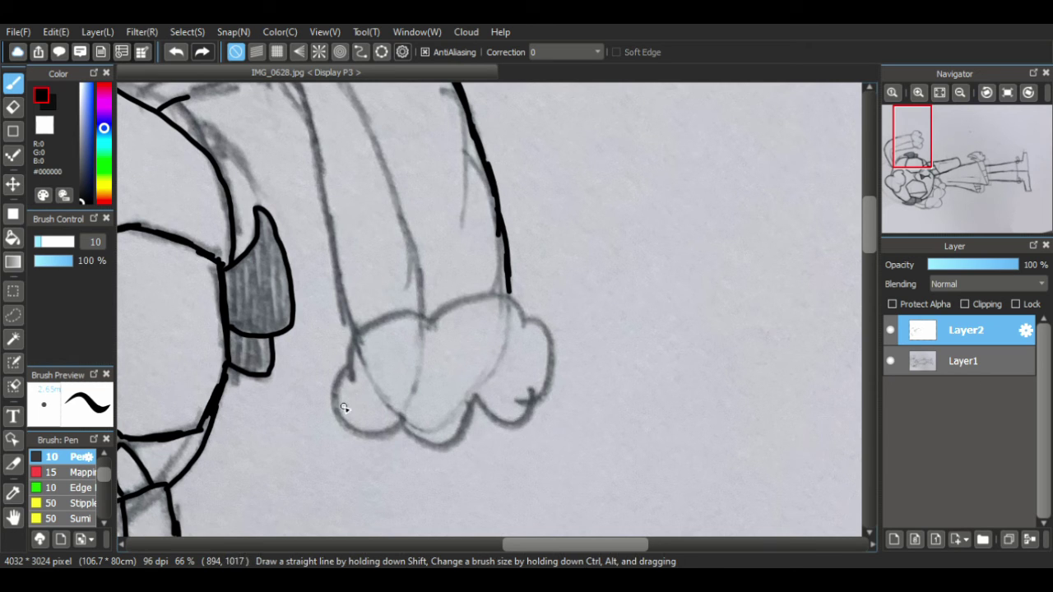
mouse_move(404, 418)
left_mouse_down()
mouse_move(373, 438)
mouse_move(354, 435)
mouse_move(334, 412)
mouse_move(350, 375)
left_mouse_up()
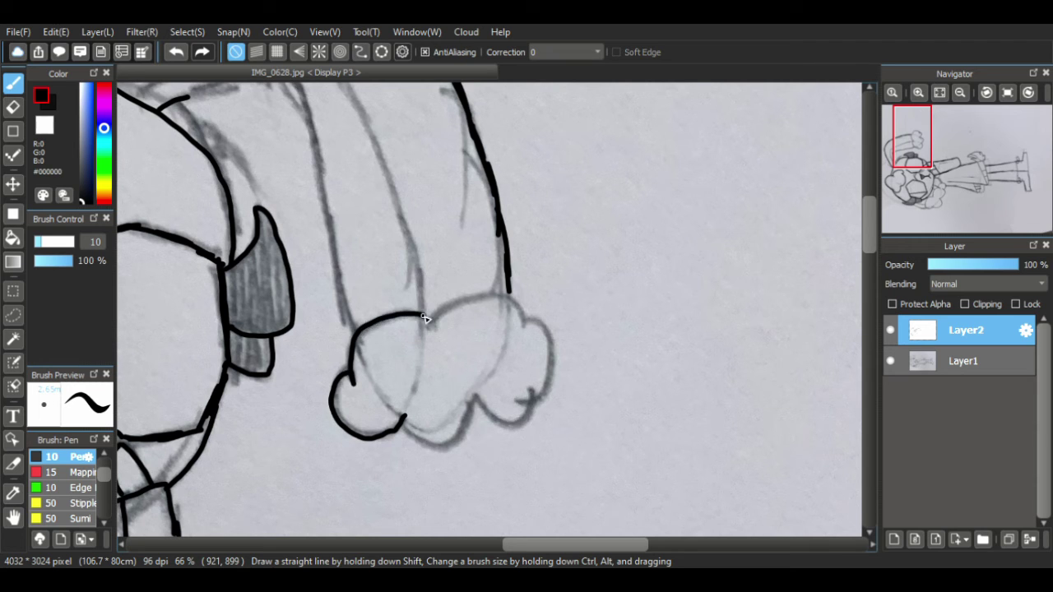
mouse_move(424, 318)
left_mouse_down()
mouse_move(509, 298)
mouse_move(534, 322)
mouse_move(552, 321)
mouse_move(559, 347)
mouse_move(540, 399)
mouse_move(516, 402)
mouse_move(530, 401)
mouse_move(520, 425)
mouse_move(495, 425)
mouse_move(472, 403)
mouse_move(441, 445)
left_mouse_up()
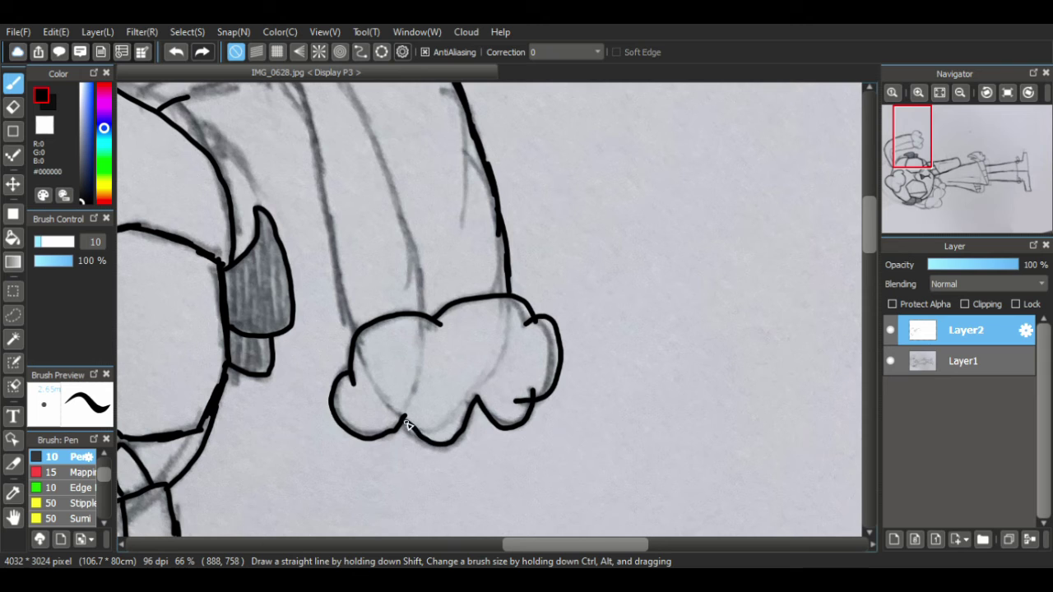
- Ink the drooping ear's inner edge and the fold line along its middle, from the cloud-shaped tuft up over the bend to the head
mouse_move(355, 331)
left_mouse_down()
mouse_move(332, 293)
mouse_move(345, 312)
mouse_move(328, 180)
left_mouse_up()
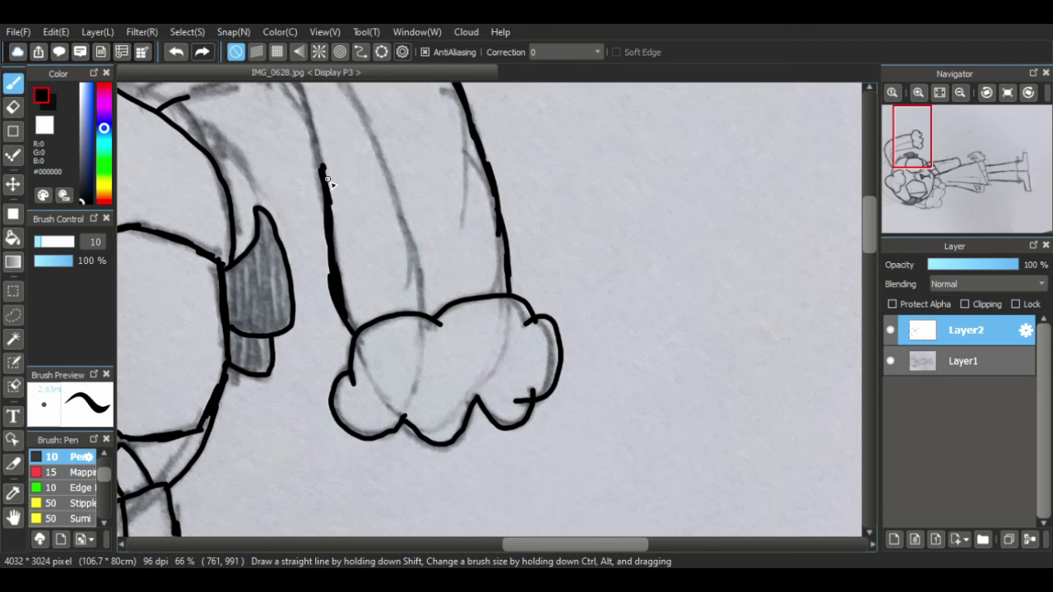
scroll(562, 312, "up", 5)
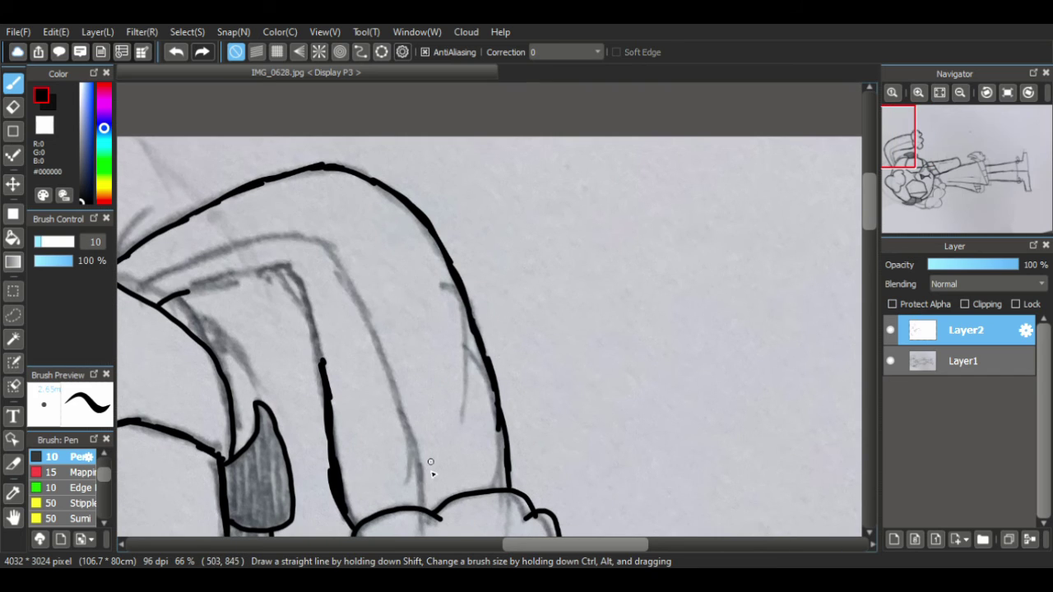
mouse_move(419, 503)
left_mouse_down()
mouse_move(401, 423)
mouse_move(417, 500)
left_mouse_up()
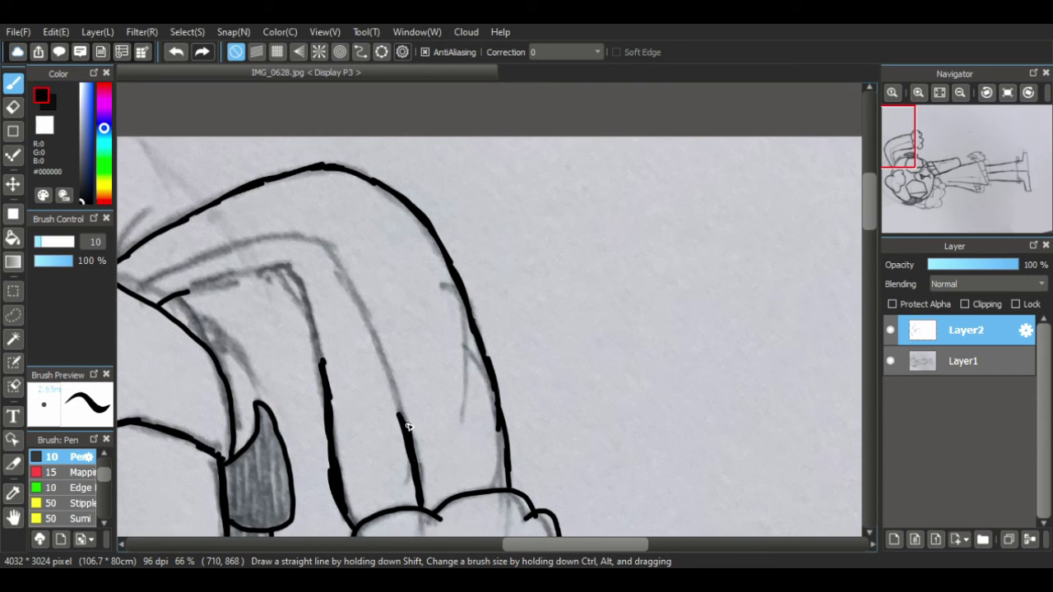
mouse_move(407, 426)
left_mouse_down()
mouse_move(387, 345)
mouse_move(376, 345)
mouse_move(348, 286)
left_mouse_up()
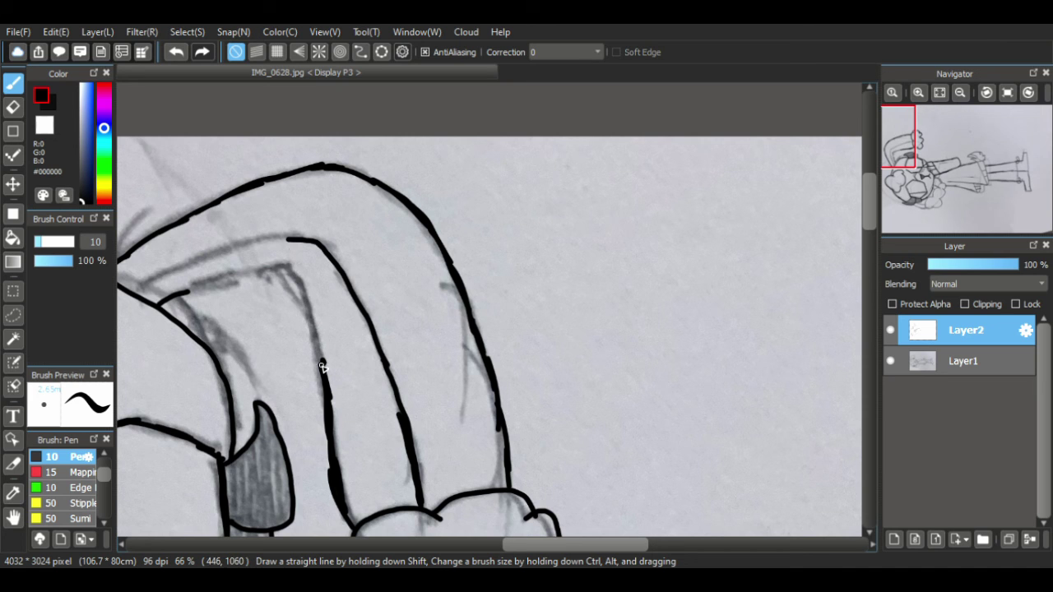
mouse_move(321, 365)
left_mouse_down()
mouse_move(285, 275)
mouse_move(266, 268)
mouse_move(213, 287)
left_mouse_up()
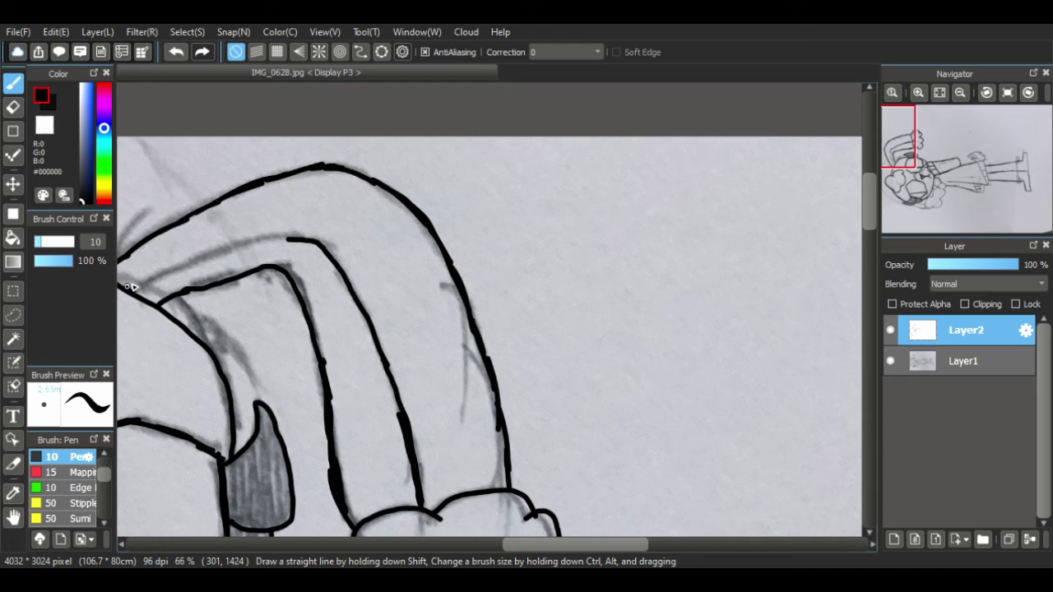
left_click_drag(158, 270, 305, 242)
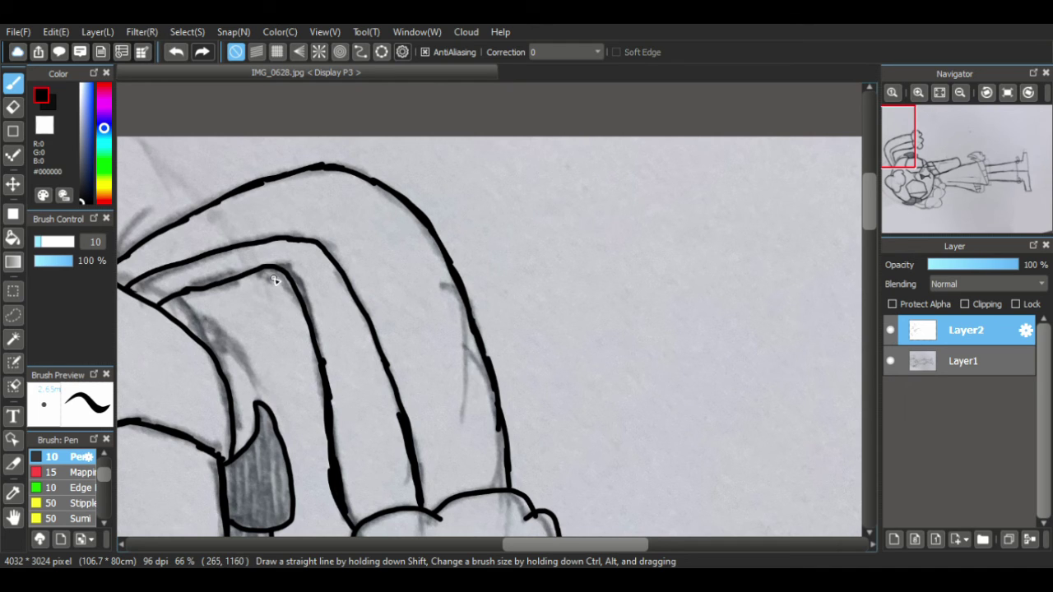
- Thicken the innermost line of the raised curved shape and ink the outer edge of the strand below the shaded horn beside the face
left_click_drag(189, 293, 231, 281)
left_click(13, 517)
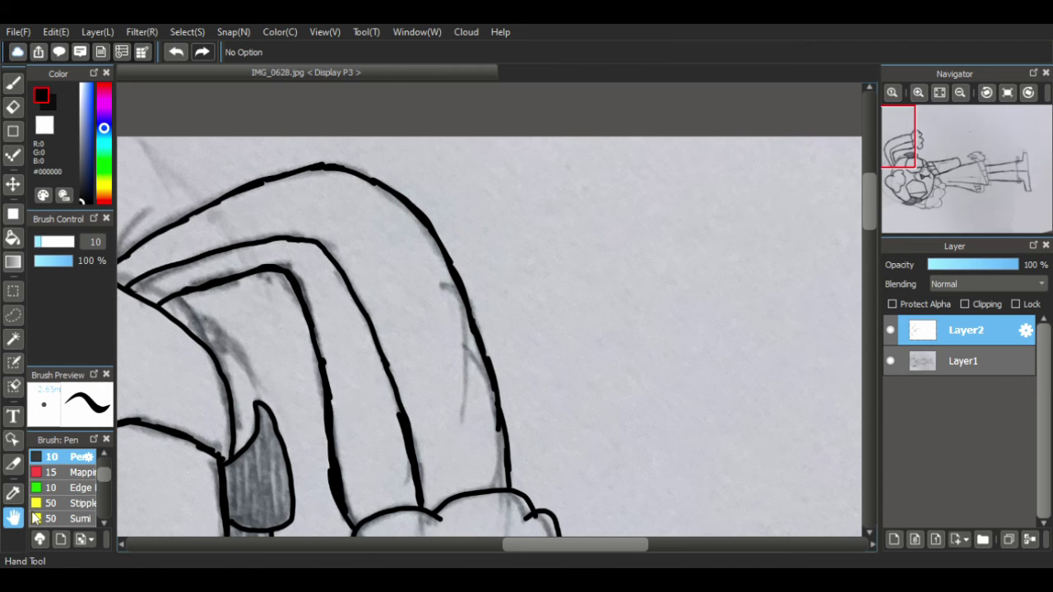
left_click_drag(382, 289, 477, 106)
left_click_drag(311, 446, 819, 451)
left_click_drag(369, 228, 370, 209)
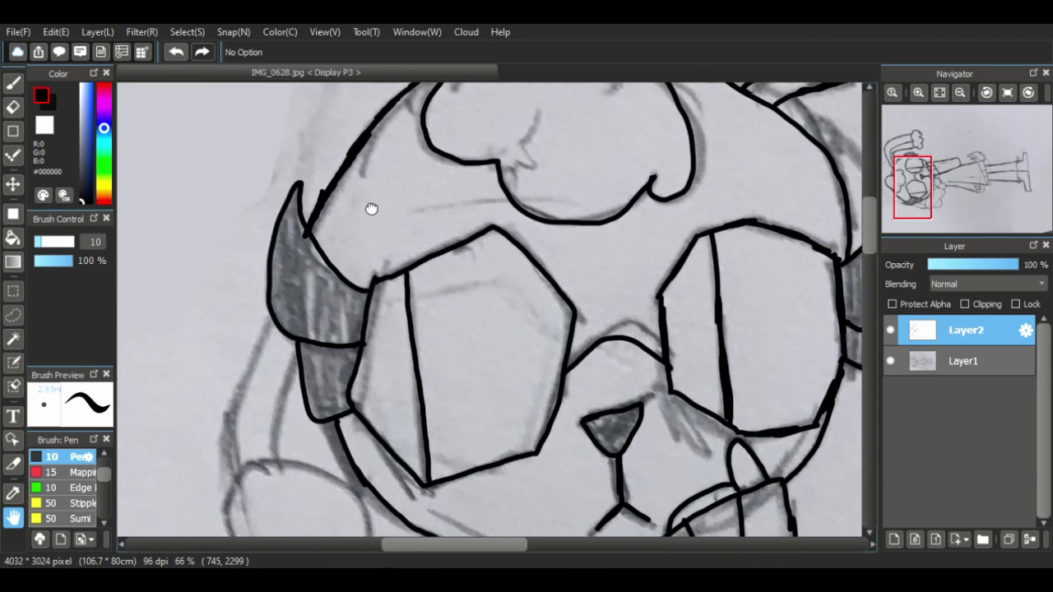
mouse_move(310, 328)
left_mouse_down()
mouse_move(401, 156)
mouse_move(343, 133)
mouse_move(326, 164)
mouse_move(256, 219)
left_mouse_up()
left_click(12, 82)
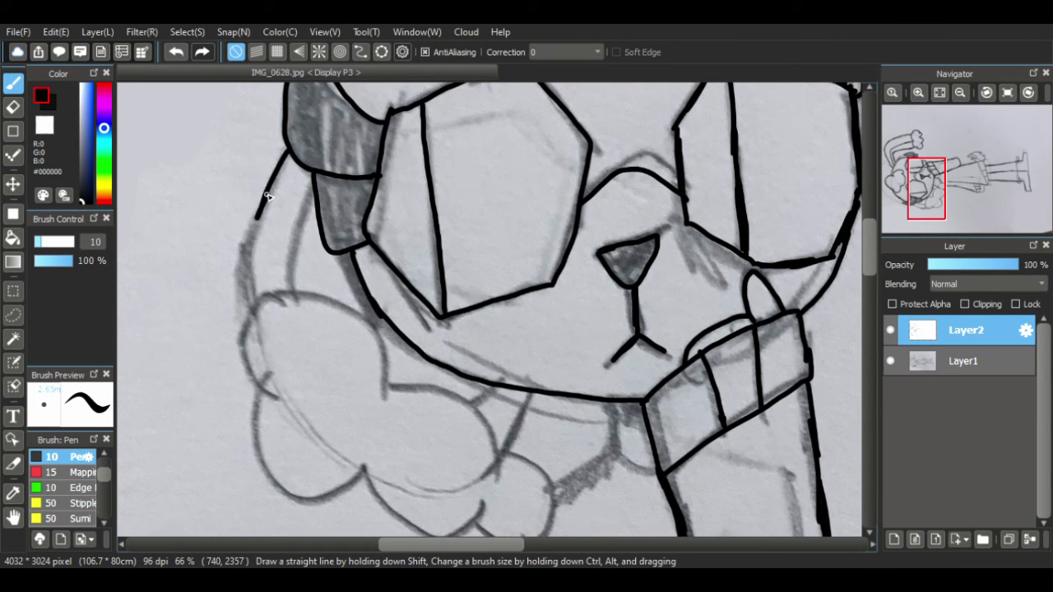
left_click_drag(240, 266, 258, 309)
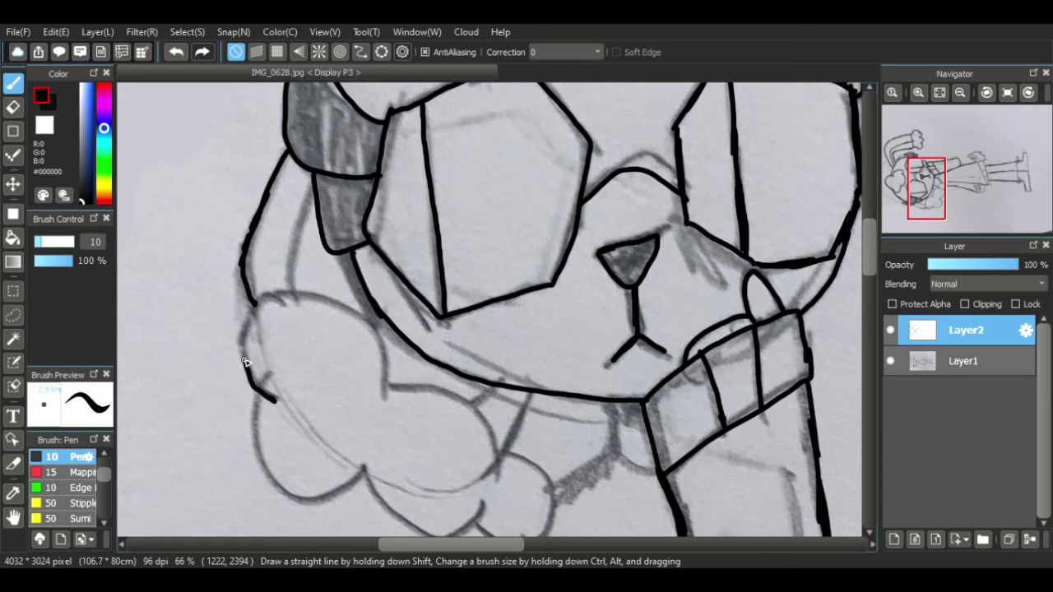
- Ink the full scalloped outline of the cloud-shaped fluff below the strand, including its small round end lobe
mouse_move(245, 326)
left_mouse_down()
mouse_move(283, 287)
mouse_move(349, 307)
mouse_move(373, 324)
mouse_move(388, 394)
mouse_move(471, 404)
mouse_move(487, 415)
mouse_move(497, 480)
left_mouse_up()
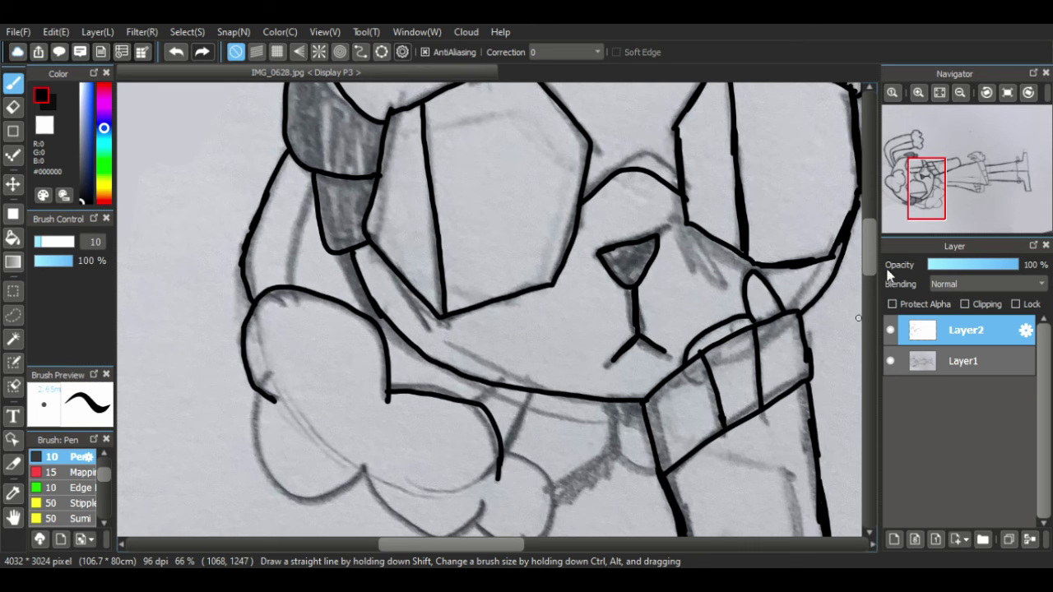
scroll(873, 279, "down", 3)
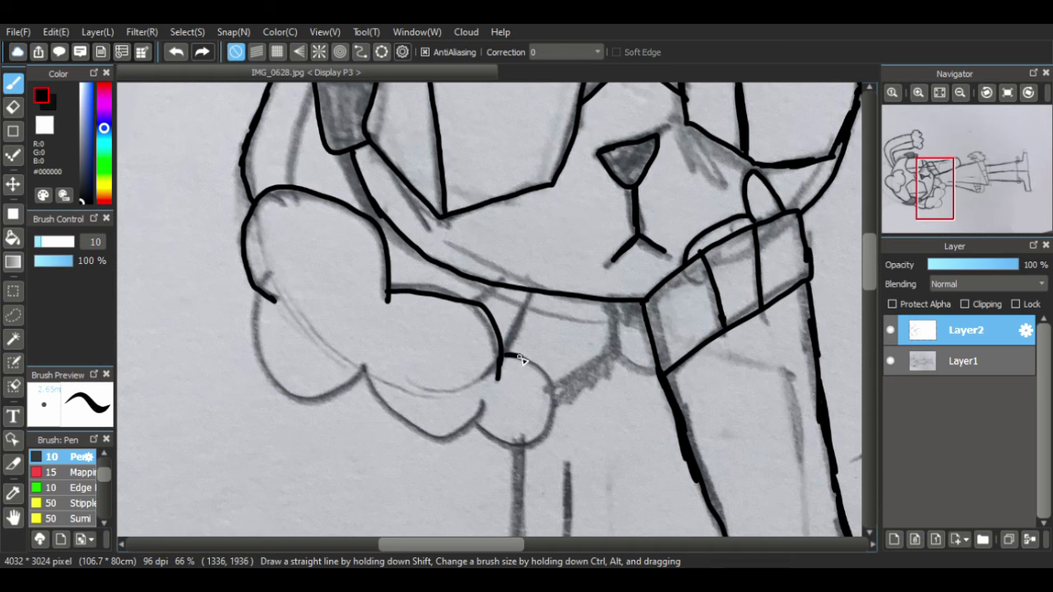
mouse_move(520, 359)
left_mouse_down()
mouse_move(561, 394)
mouse_move(550, 439)
mouse_move(521, 449)
mouse_move(497, 439)
mouse_move(478, 407)
mouse_move(433, 435)
mouse_move(388, 403)
left_mouse_up()
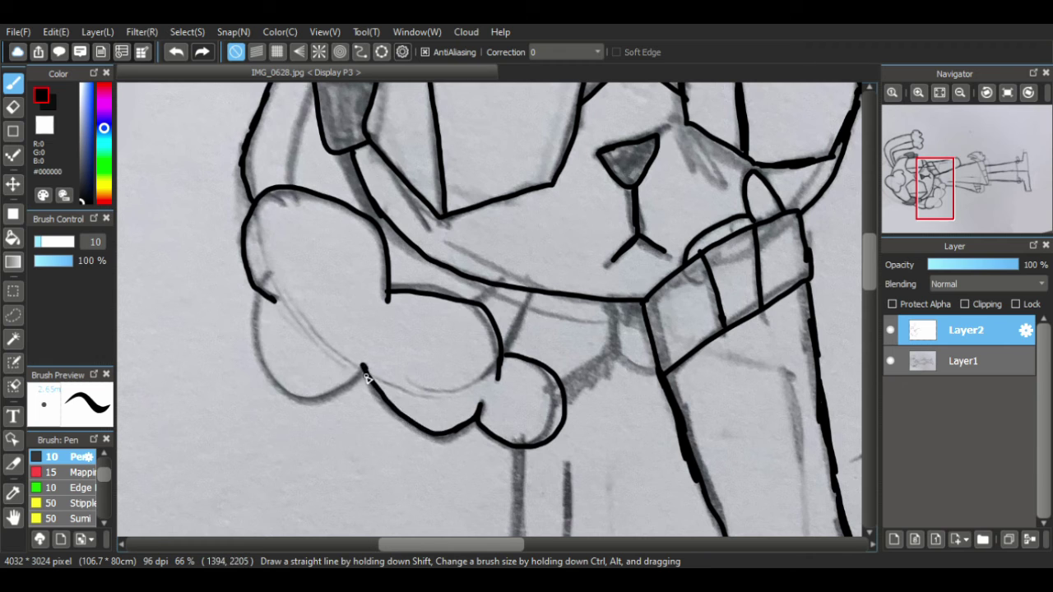
mouse_move(363, 368)
left_mouse_down()
mouse_move(317, 395)
mouse_move(289, 383)
mouse_move(260, 345)
mouse_move(257, 316)
left_mouse_up()
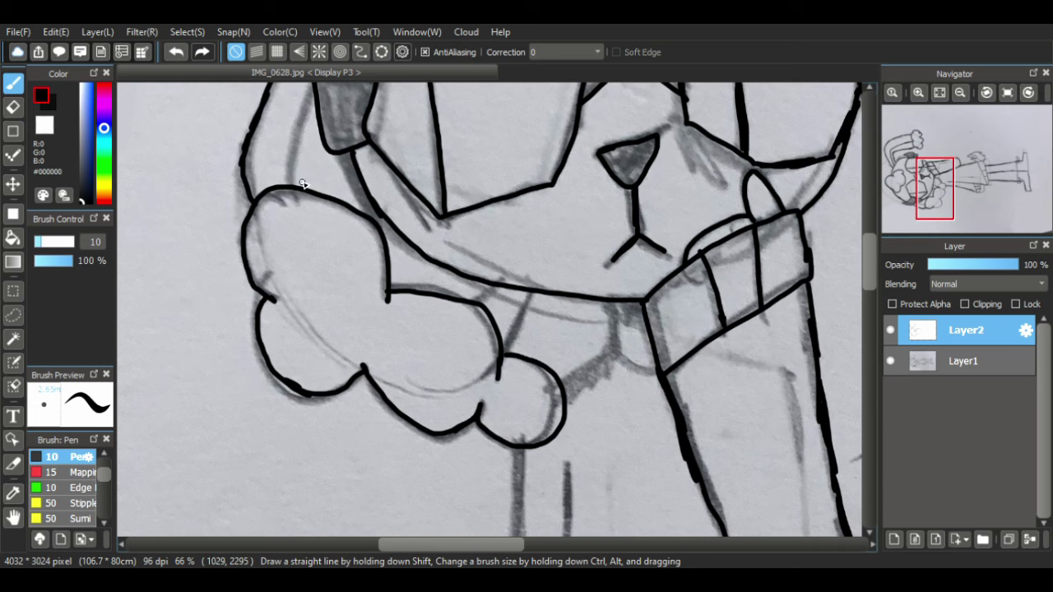
- Ink the two short lines joining the fluff to the chin and the inner edge of the strand above the fluff
mouse_move(500, 356)
left_mouse_down()
mouse_move(527, 297)
mouse_move(473, 306)
mouse_move(493, 286)
left_mouse_up()
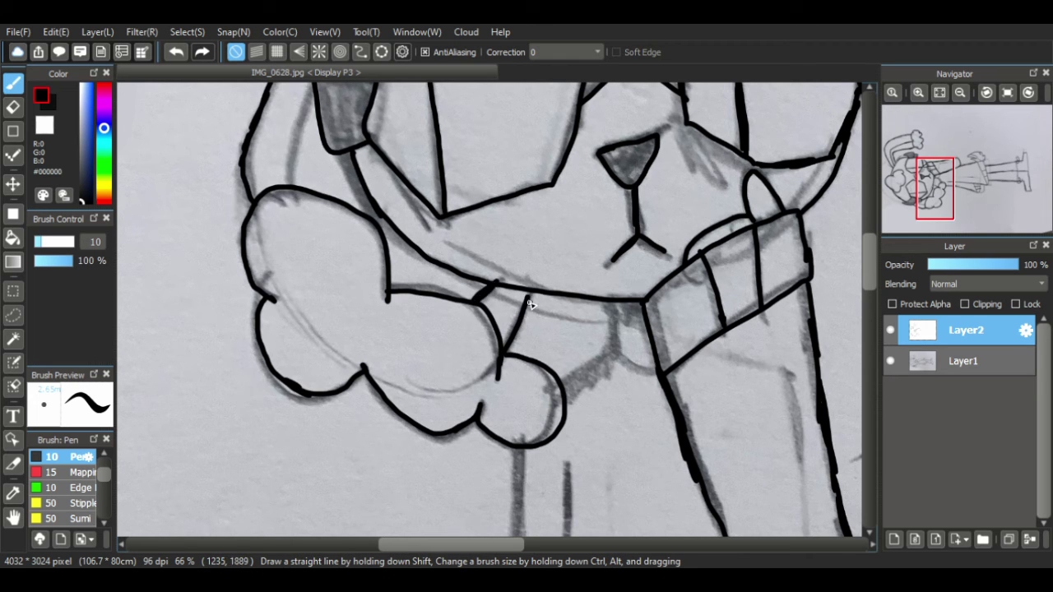
left_click_drag(866, 261, 870, 232)
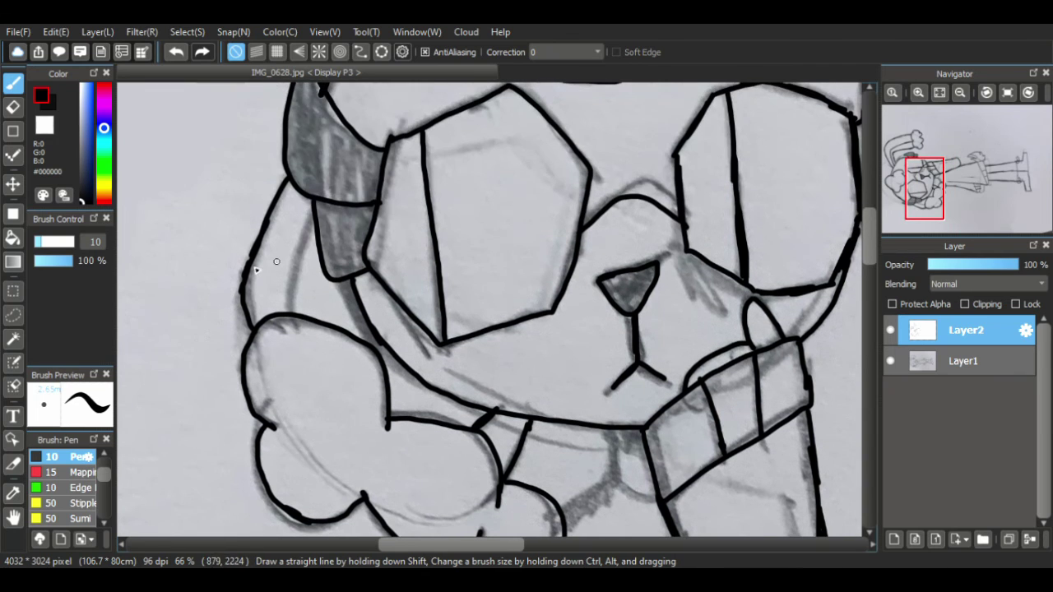
mouse_move(291, 313)
left_mouse_down()
mouse_move(296, 258)
mouse_move(319, 212)
left_mouse_up()
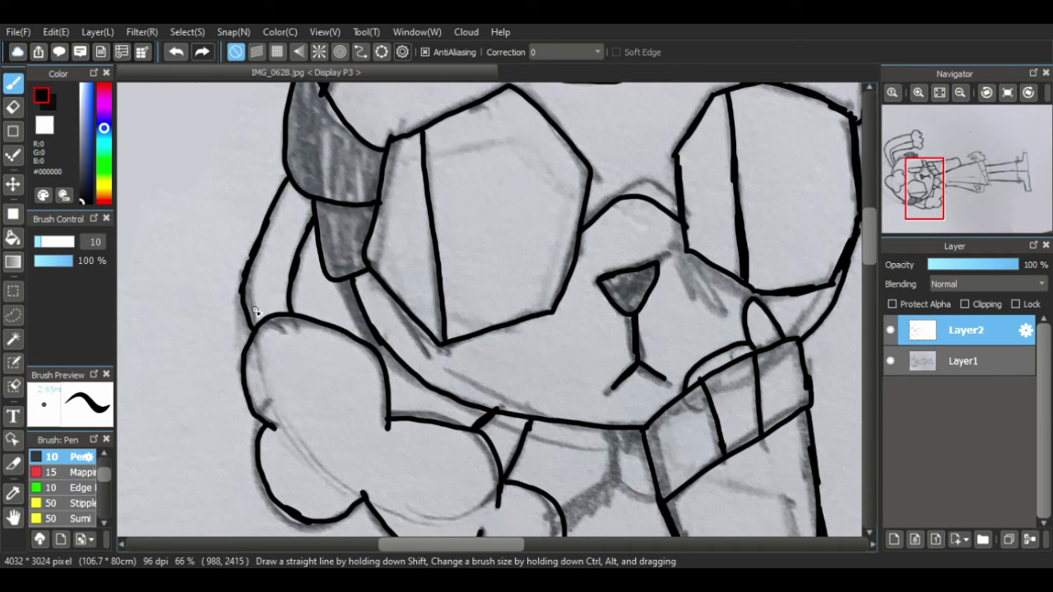
- Ink the small divided collar piece under the chin, next to the raised sleeve's cuff
left_click(13, 516)
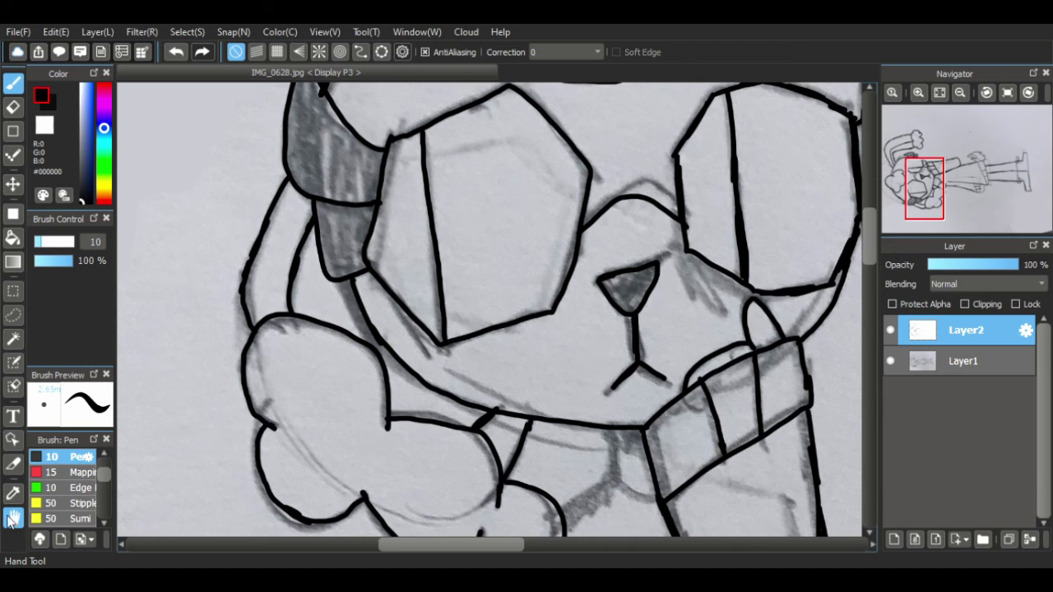
mouse_move(493, 444)
left_mouse_down()
mouse_move(331, 263)
mouse_move(283, 240)
left_mouse_up()
left_click(14, 82)
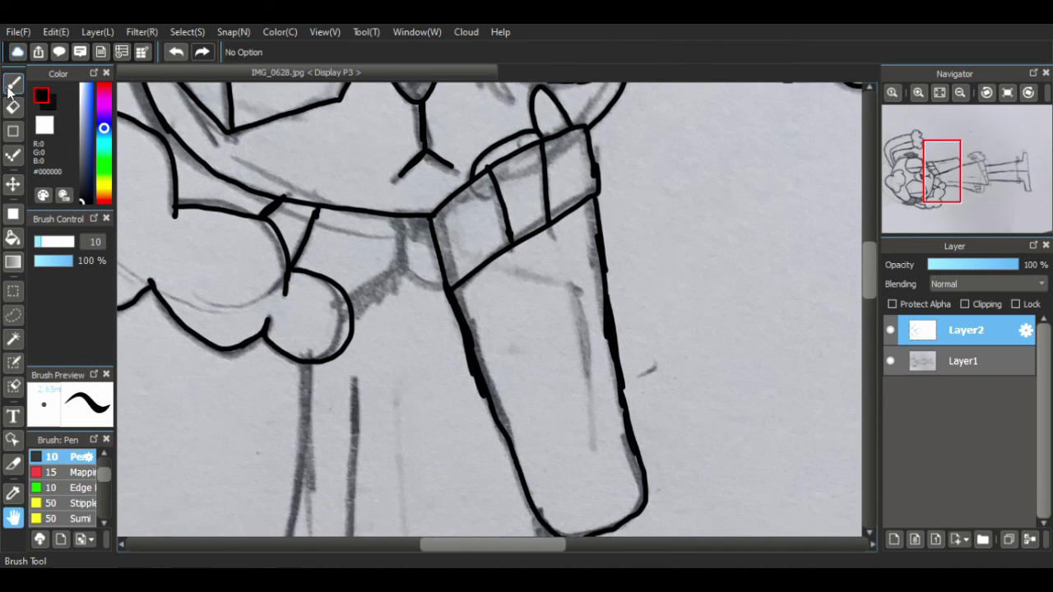
left_click_drag(395, 218, 398, 270)
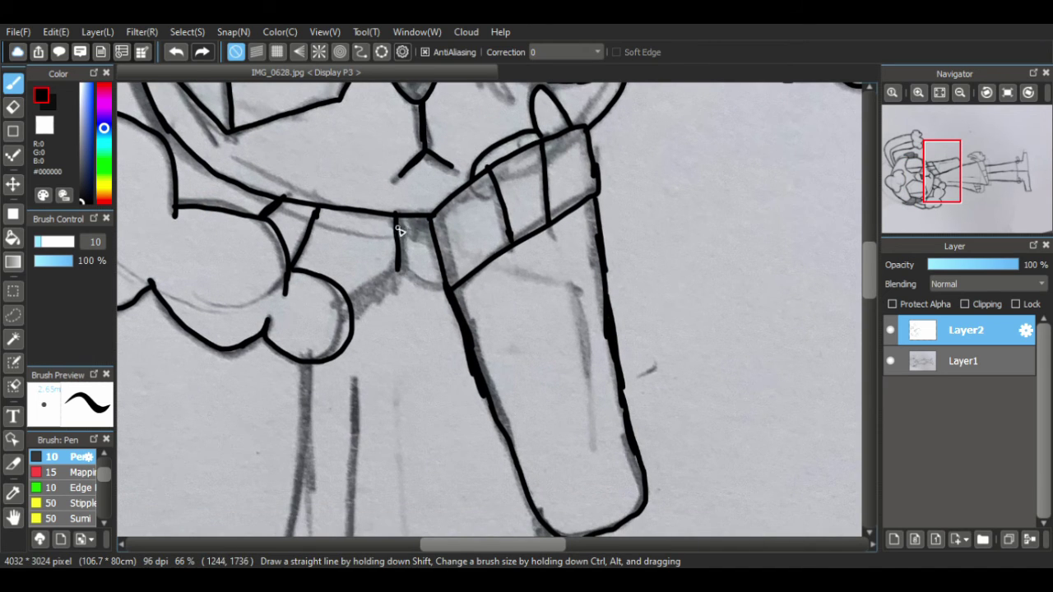
mouse_move(395, 219)
left_mouse_down()
mouse_move(435, 252)
mouse_move(401, 273)
mouse_move(425, 287)
left_mouse_up()
- Ink the slanted shoulder line from the fluff's round end lobe to the collar piece
left_click(13, 516)
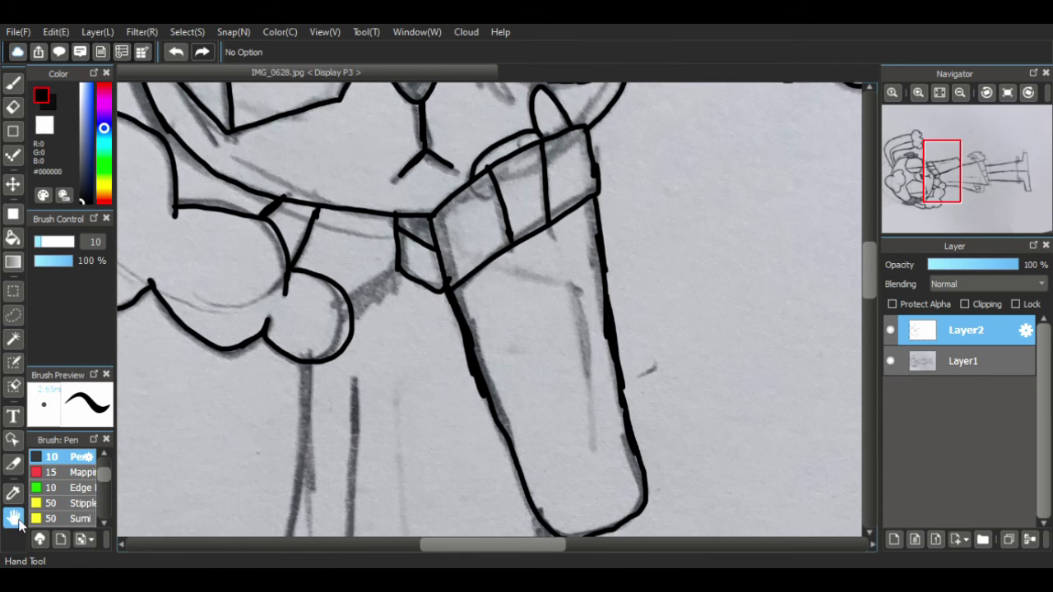
left_click_drag(284, 343, 318, 261)
left_click(13, 84)
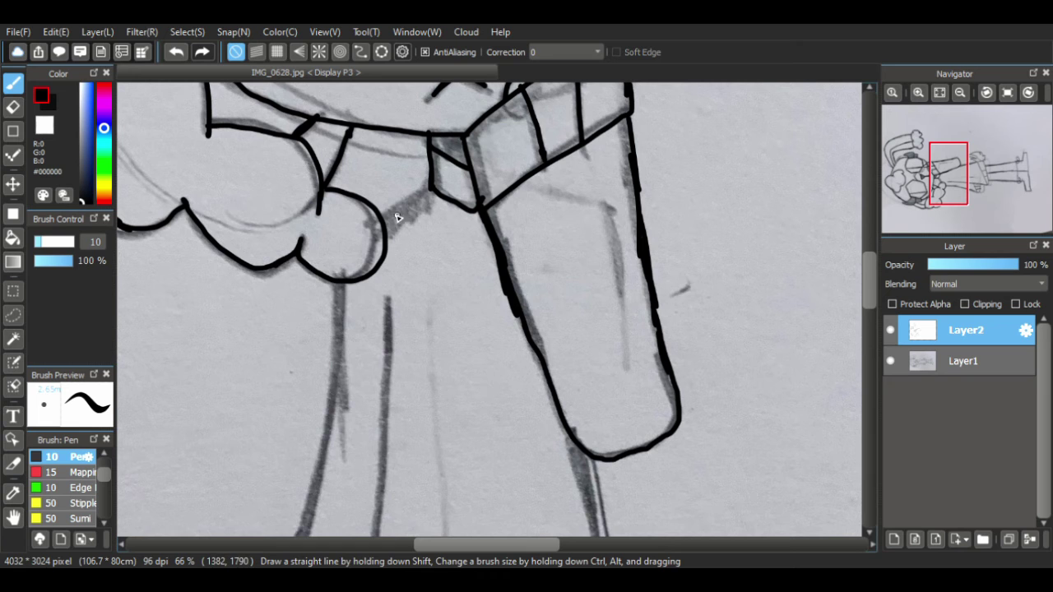
left_click_drag(389, 212, 425, 194)
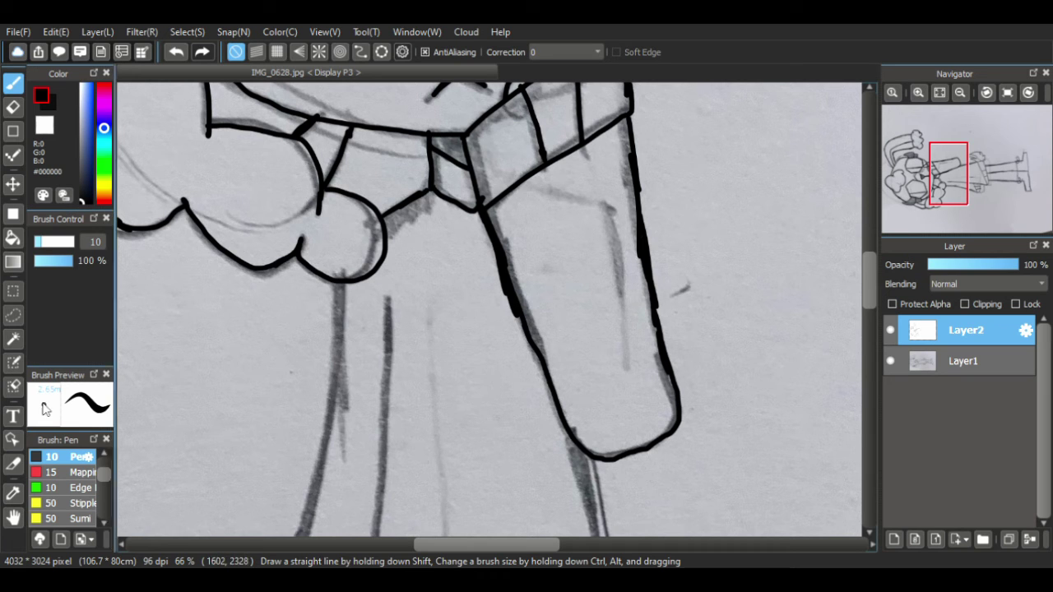
- Ink the two long edges of the hanging sleeve, from below the fluff down to its cuff
left_click(13, 517)
left_click_drag(266, 363, 307, 204)
key("b")
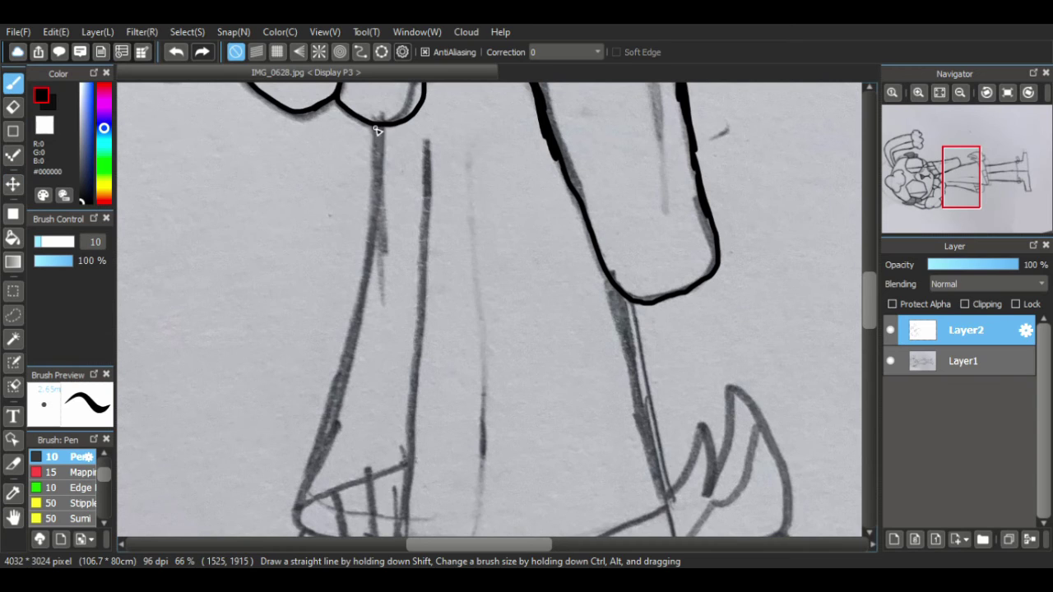
mouse_move(376, 129)
left_mouse_down()
mouse_move(351, 372)
mouse_move(355, 356)
mouse_move(340, 399)
mouse_move(363, 315)
mouse_move(299, 514)
left_mouse_up()
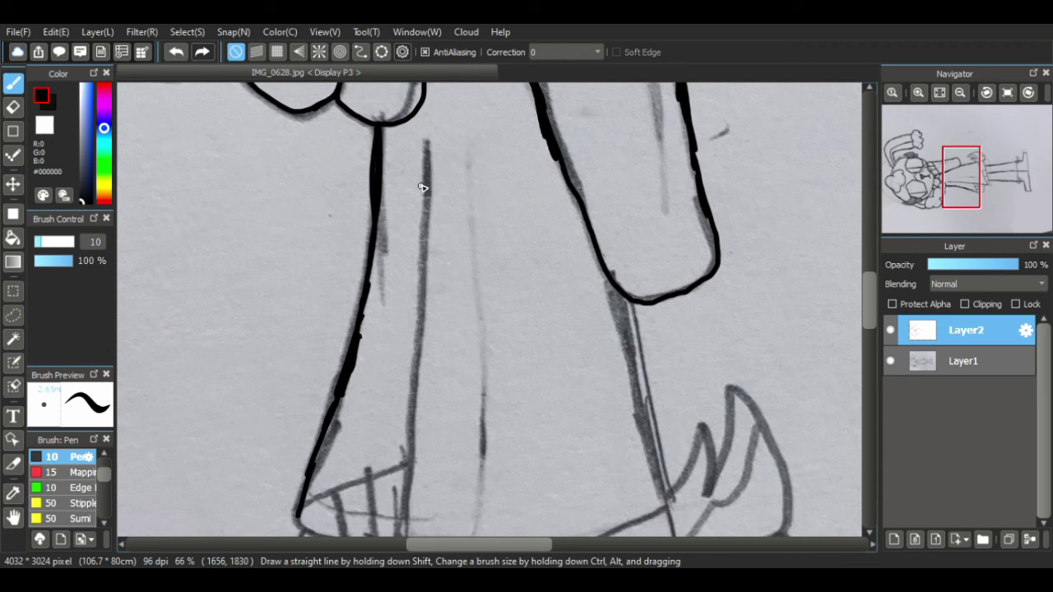
left_click_drag(425, 141, 409, 444)
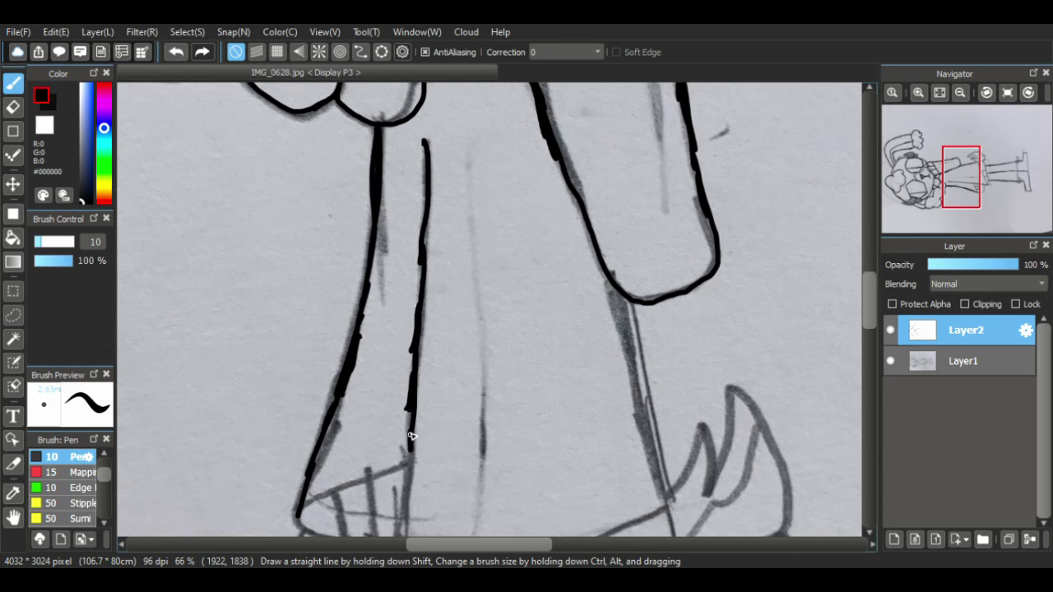
- Ink the garment's lower sides and rounded bottom edge, and add a curved hem band with two short dividers
scroll(869, 322, "down", 3)
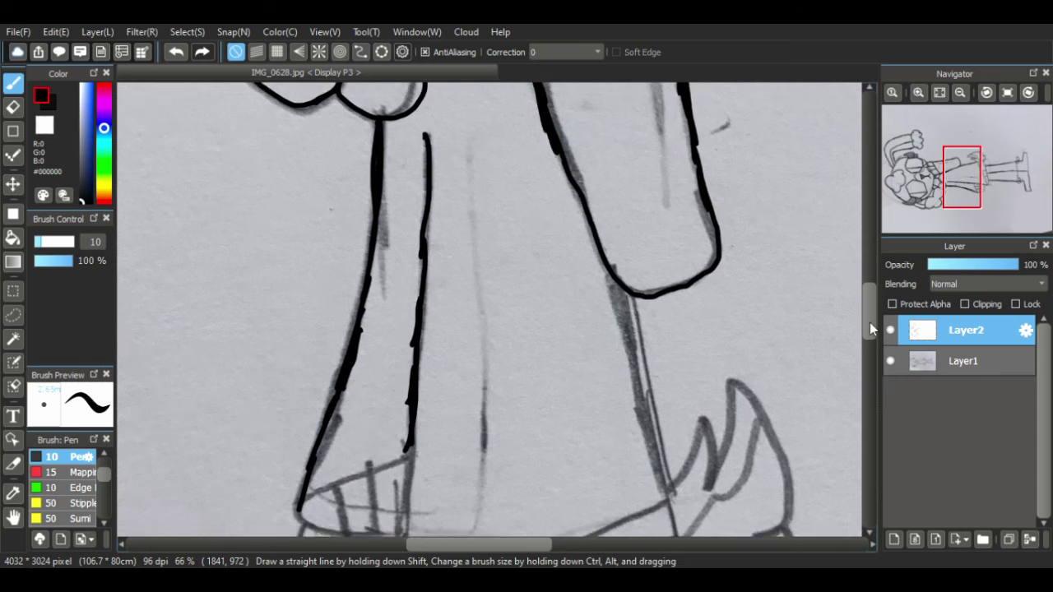
mouse_move(621, 115)
left_mouse_down()
mouse_move(683, 378)
mouse_move(649, 422)
left_mouse_up()
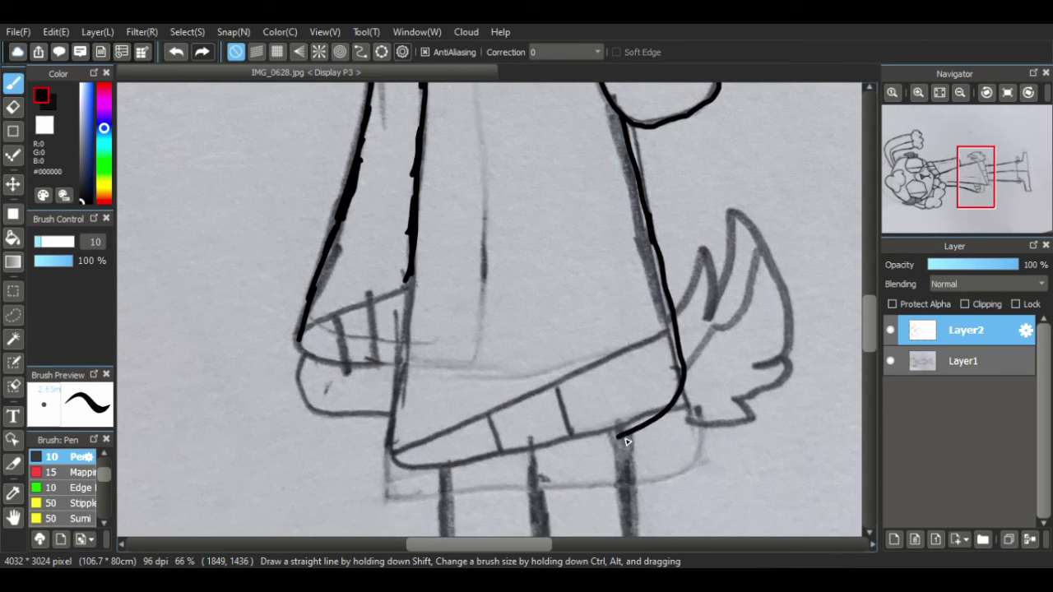
mouse_move(416, 255)
left_mouse_down()
mouse_move(397, 457)
mouse_move(436, 471)
mouse_move(482, 467)
mouse_move(625, 426)
mouse_move(613, 443)
mouse_move(632, 429)
mouse_move(592, 436)
left_mouse_up()
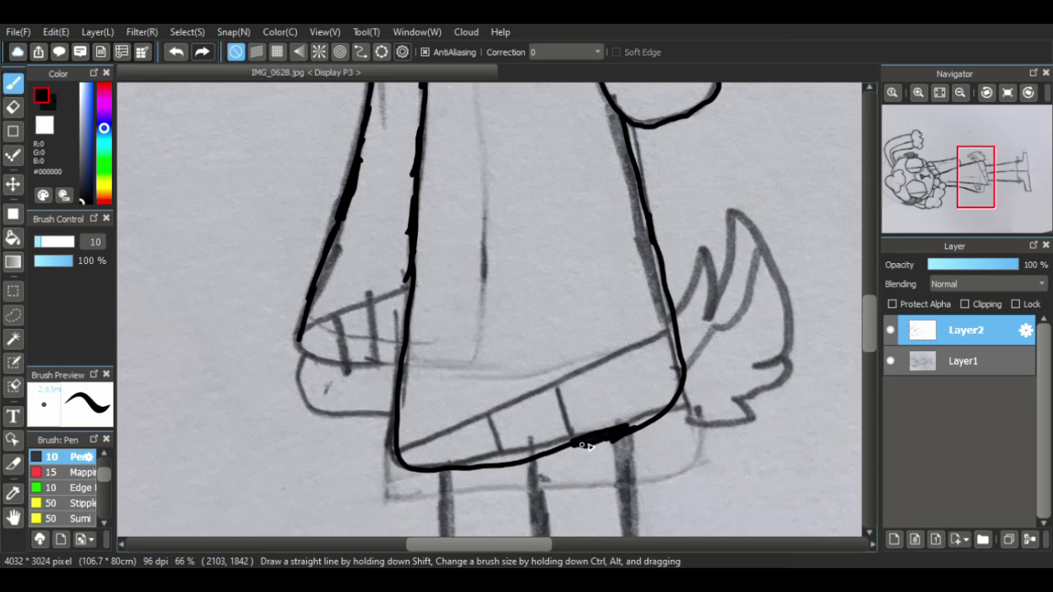
mouse_move(399, 452)
left_mouse_down()
mouse_move(463, 446)
mouse_move(581, 405)
mouse_move(674, 343)
left_mouse_up()
left_click_drag(496, 462, 493, 444)
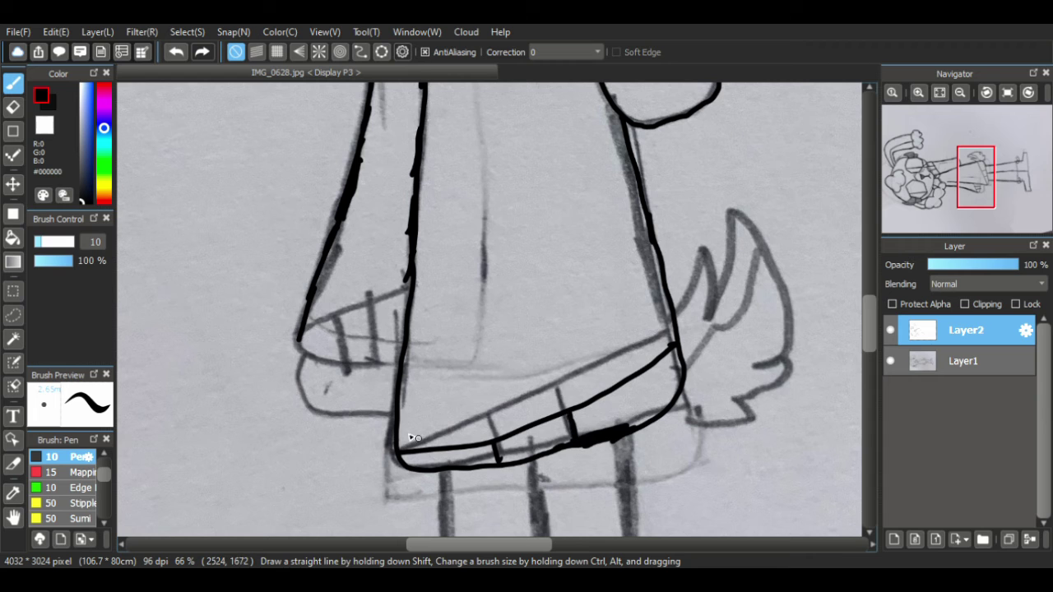
- Ink the hanging sleeve's cuff band with two dividers, and the hand below it with two short finger marks
mouse_move(304, 326)
left_mouse_down()
mouse_move(327, 366)
mouse_move(371, 370)
left_mouse_up()
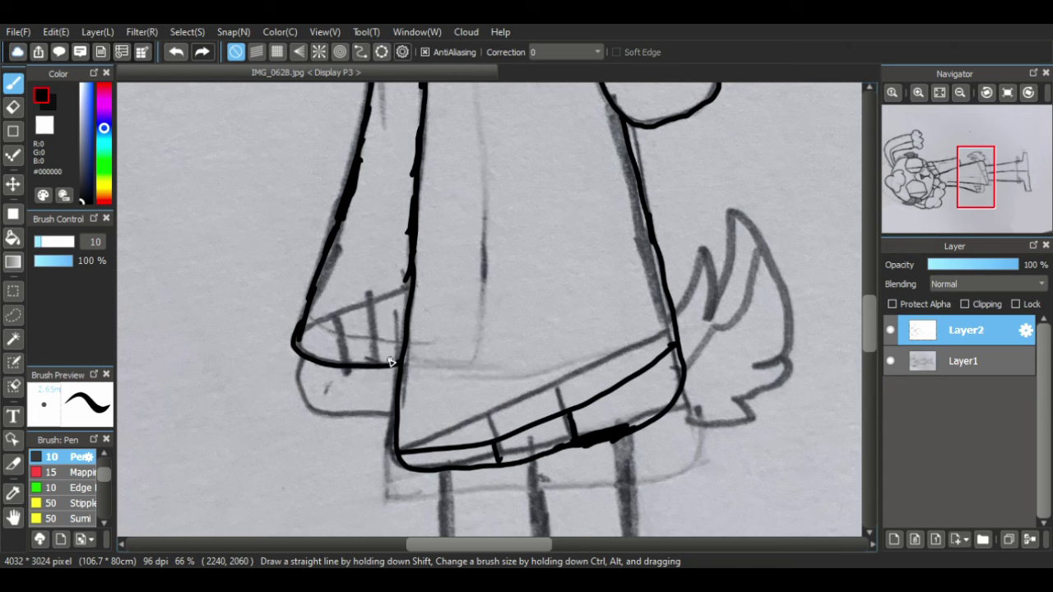
mouse_move(298, 333)
left_mouse_down()
mouse_move(387, 305)
mouse_move(411, 286)
left_mouse_up()
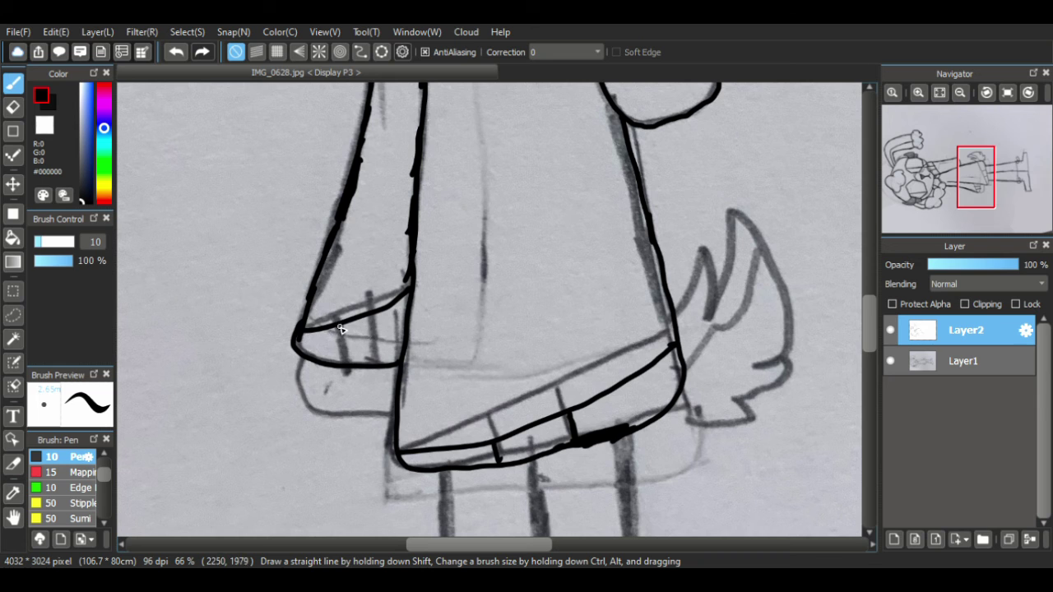
left_click_drag(336, 323, 337, 364)
left_click_drag(372, 311, 375, 368)
mouse_move(302, 356)
left_mouse_down()
mouse_move(343, 421)
mouse_move(398, 414)
left_mouse_up()
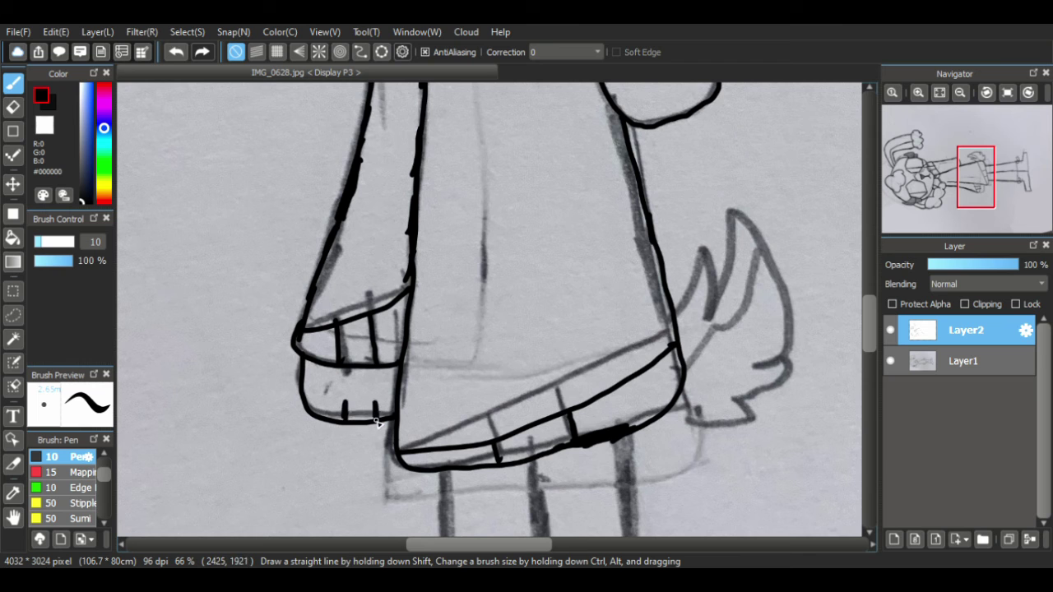
- Ink the spiky tail's outline beside the garment hem and the dividing line inside it
left_click(13, 517)
left_click_drag(459, 308, 345, 461)
left_click_drag(567, 243, 137, 221)
key("b")
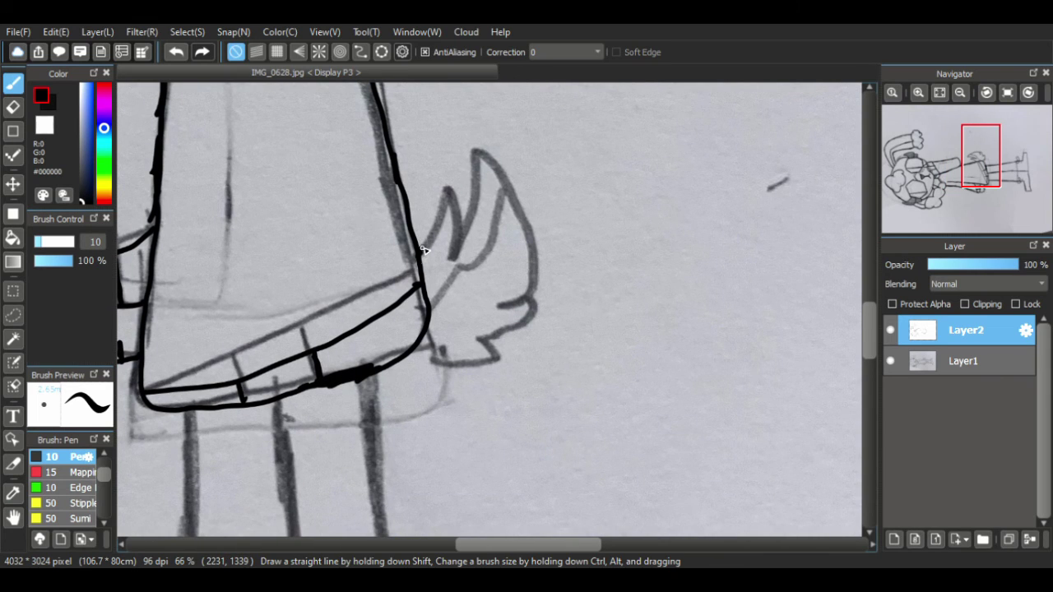
mouse_move(422, 250)
left_mouse_down()
mouse_move(444, 191)
mouse_move(453, 251)
mouse_move(472, 158)
mouse_move(509, 182)
mouse_move(531, 263)
mouse_move(508, 307)
left_mouse_up()
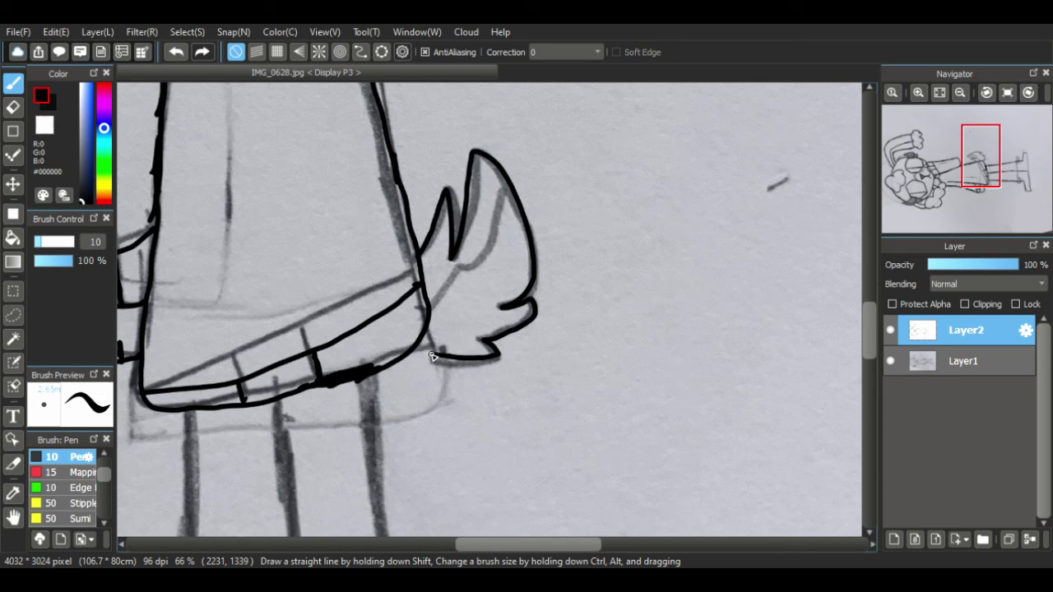
left_click_drag(425, 312, 497, 235)
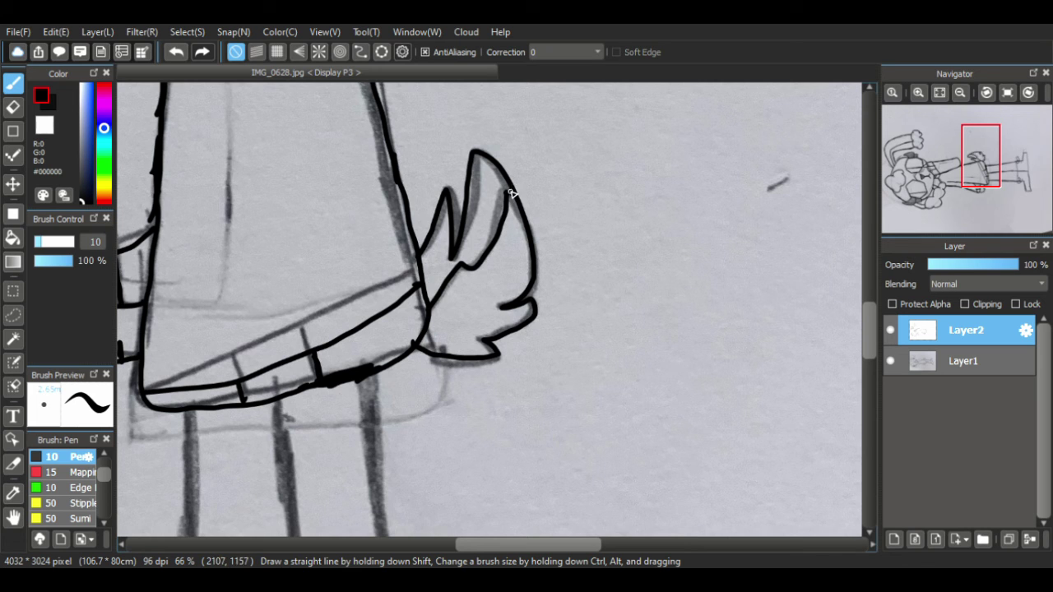
- Turn on the crisscross grid snap and draw one straight horizontal sole line under both shoes
left_click(13, 517)
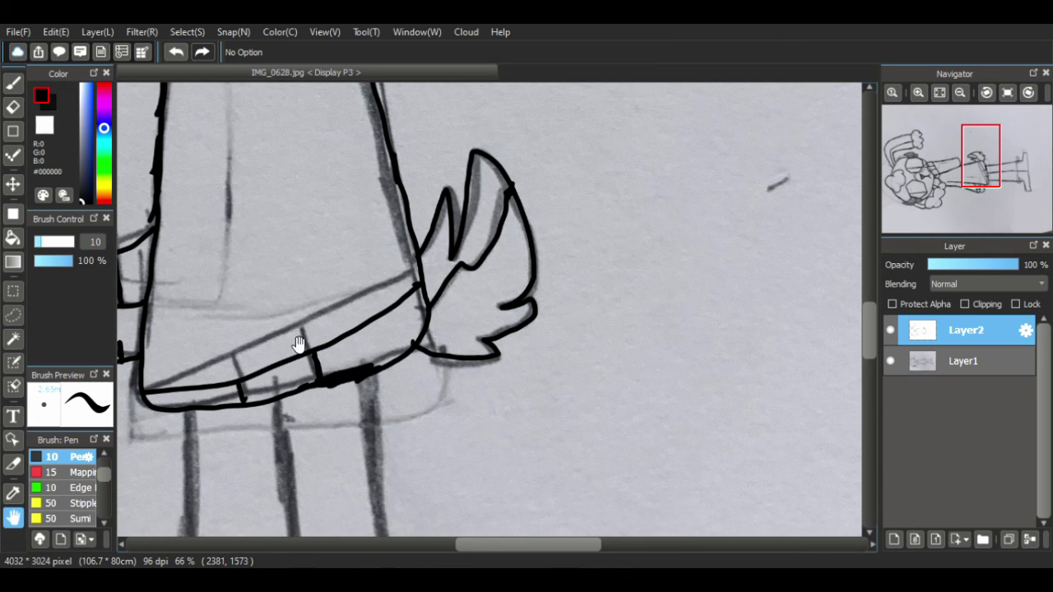
left_click_drag(200, 432, 362, 139)
mouse_move(352, 387)
left_mouse_down()
mouse_move(333, 275)
mouse_move(348, 212)
left_mouse_up()
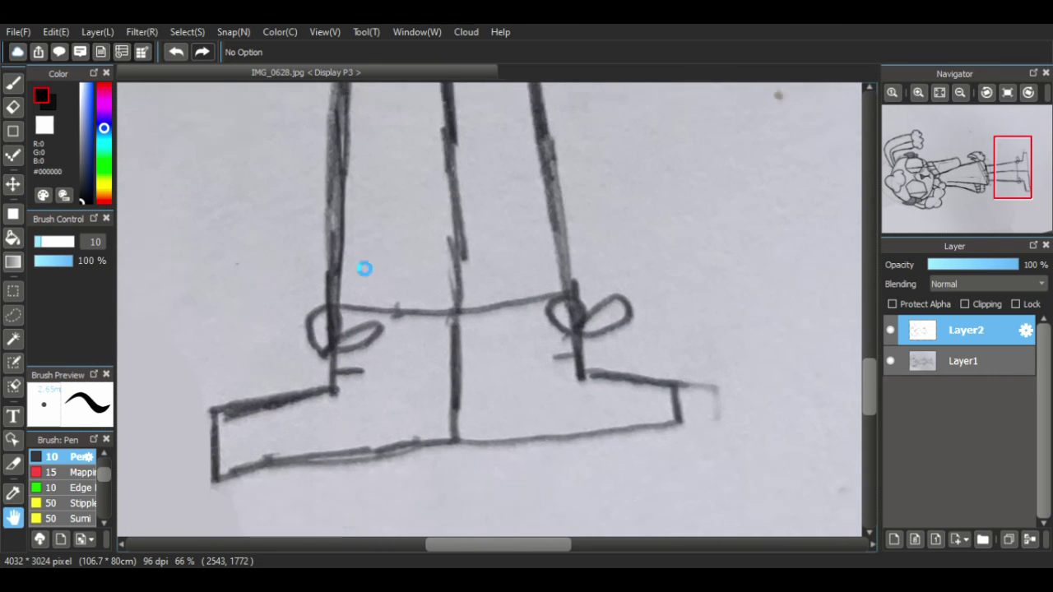
left_click(13, 82)
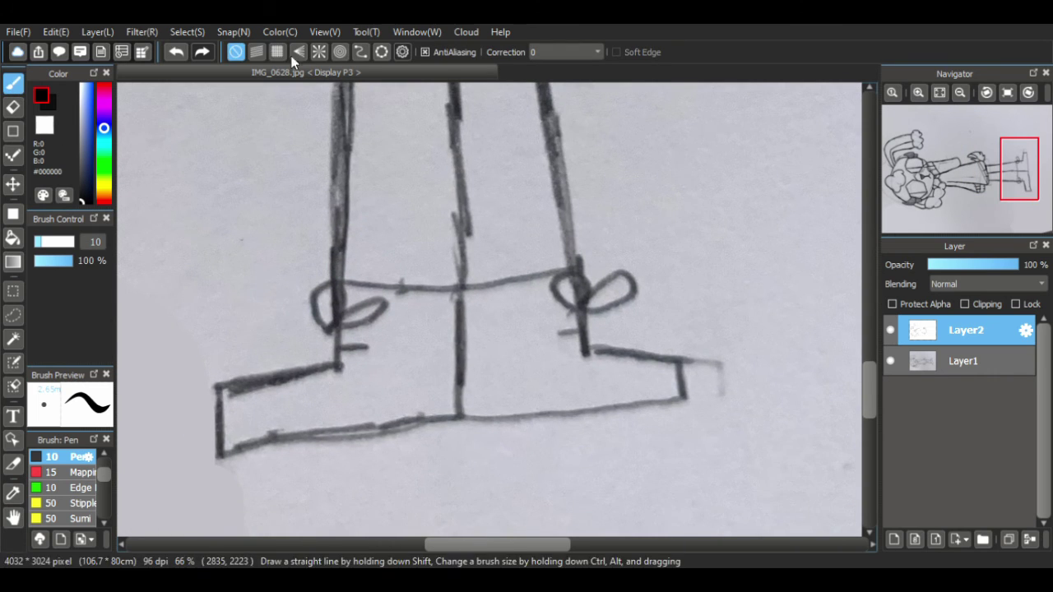
mouse_move(686, 400)
left_mouse_down()
mouse_move(472, 428)
mouse_move(316, 466)
mouse_move(328, 485)
left_mouse_up()
key("ctrl+z")
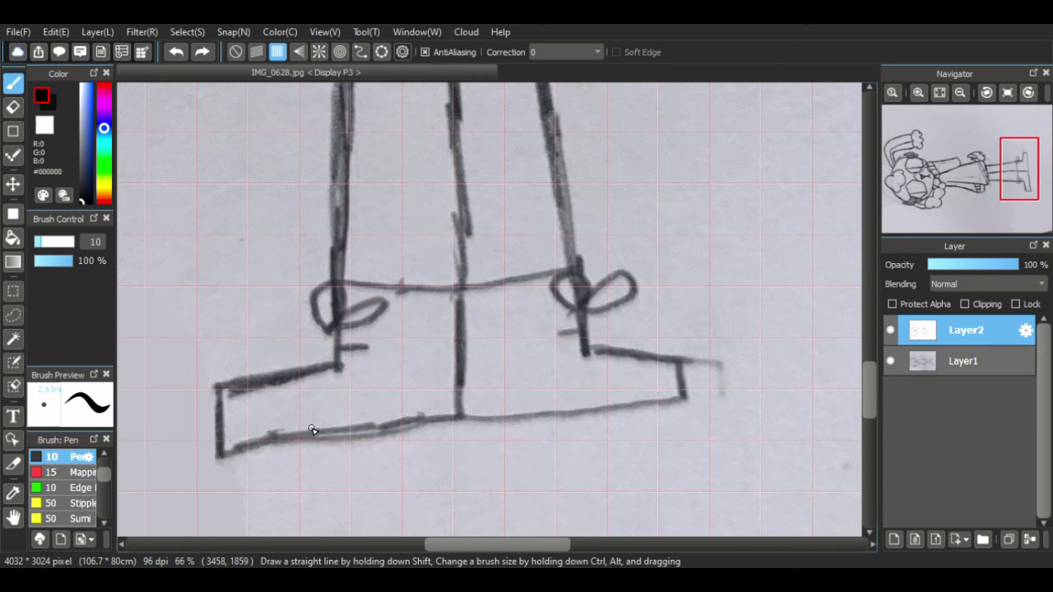
left_click_drag(217, 453, 690, 423)
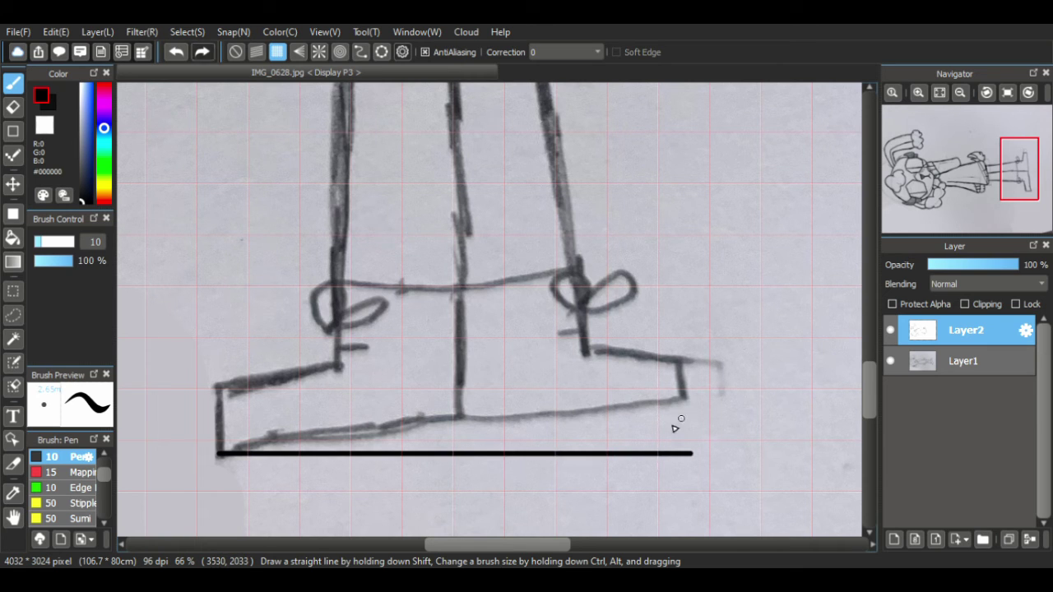
- Turn snapping off and ink the shoes' side, toe and ankle outlines above the sole line, joined by the slightly dipped upper edge
left_click(237, 54)
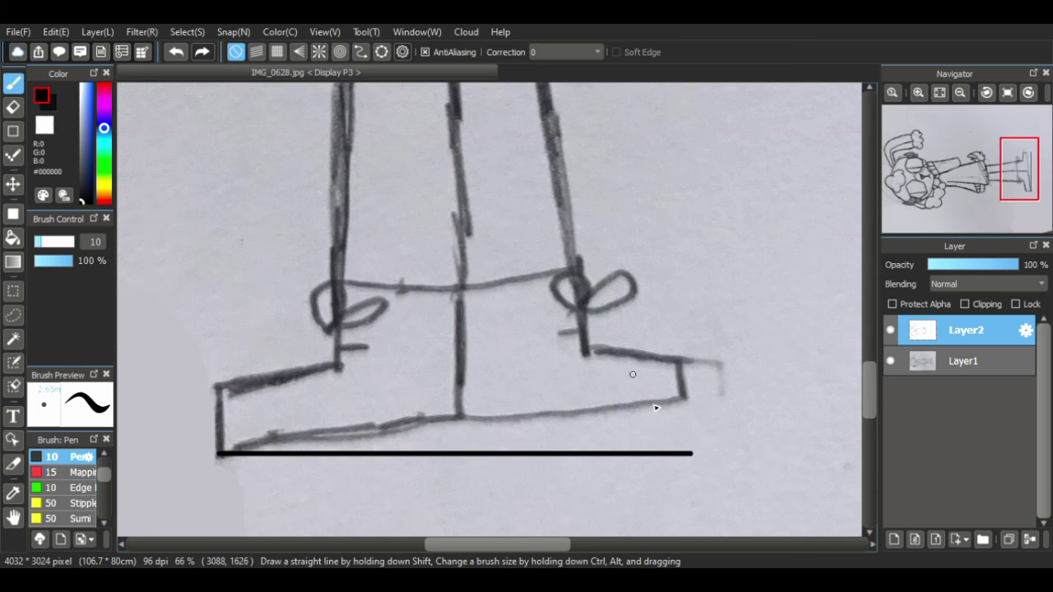
mouse_move(691, 453)
left_mouse_down()
mouse_move(689, 371)
mouse_move(583, 346)
left_mouse_up()
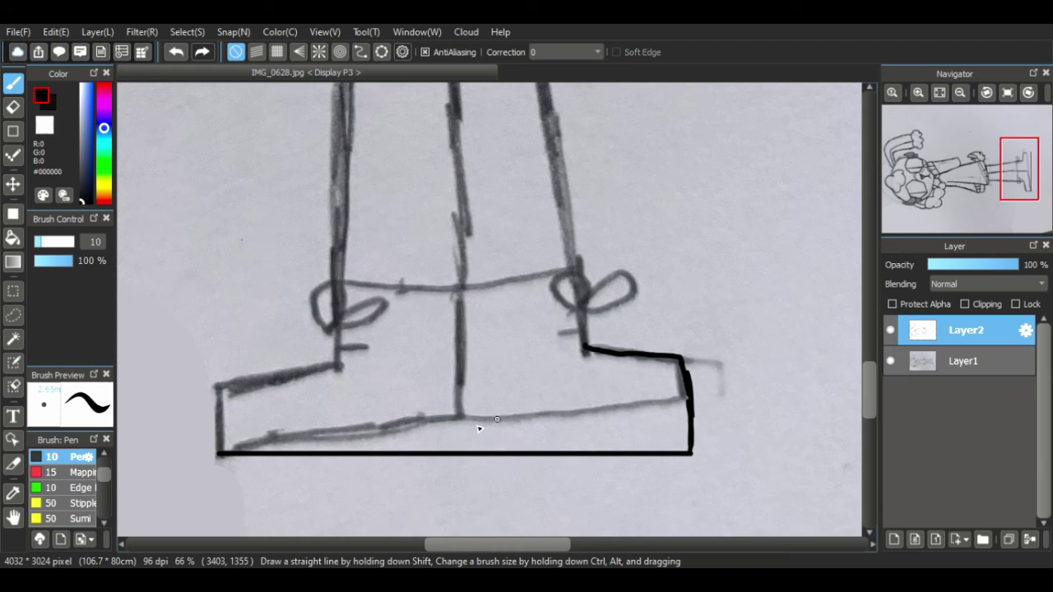
mouse_move(217, 452)
left_mouse_down()
mouse_move(215, 401)
mouse_move(265, 360)
mouse_move(319, 349)
left_mouse_up()
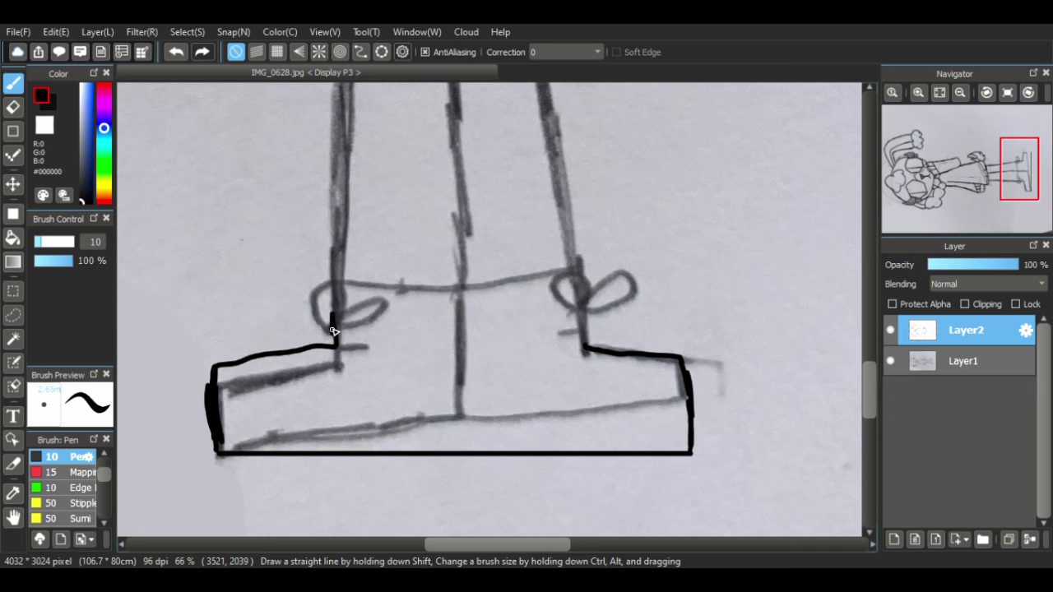
mouse_move(336, 284)
left_mouse_down()
mouse_move(425, 281)
mouse_move(442, 292)
left_mouse_up()
mouse_move(469, 291)
left_mouse_down()
mouse_move(564, 274)
mouse_move(582, 306)
mouse_move(580, 351)
left_mouse_up()
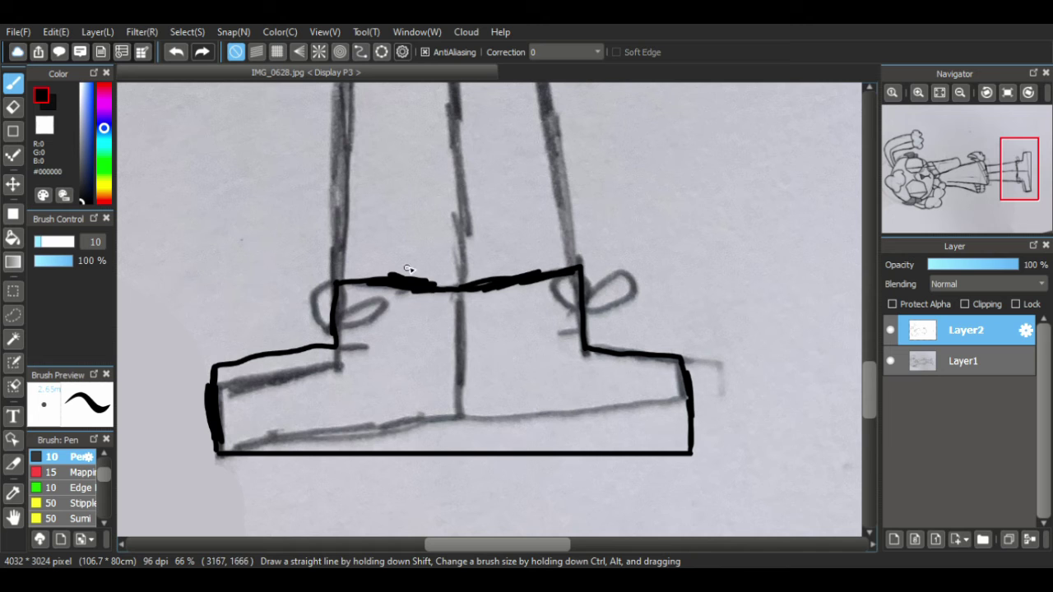
- Ink the vertical divider between the two shoes and a two-loop bow at the outer ankle of each shoe
left_click_drag(460, 291, 468, 451)
mouse_move(549, 295)
left_mouse_down()
mouse_move(575, 300)
mouse_move(583, 306)
mouse_move(567, 313)
mouse_move(577, 313)
mouse_move(596, 294)
mouse_move(616, 298)
mouse_move(580, 321)
left_mouse_up()
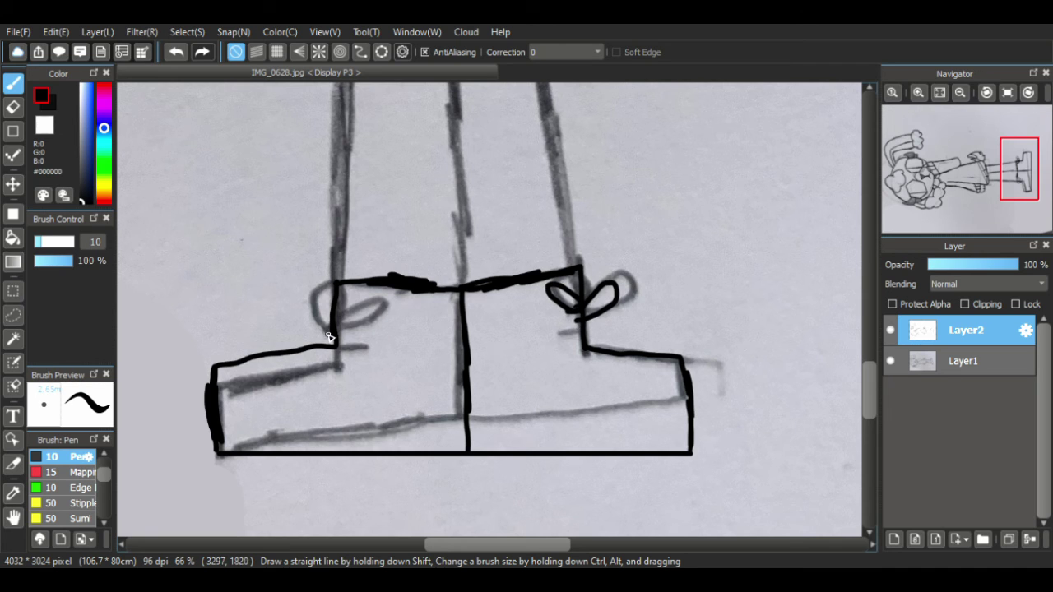
mouse_move(329, 338)
left_mouse_down()
mouse_move(319, 294)
mouse_move(345, 318)
mouse_move(331, 335)
mouse_move(355, 342)
left_mouse_up()
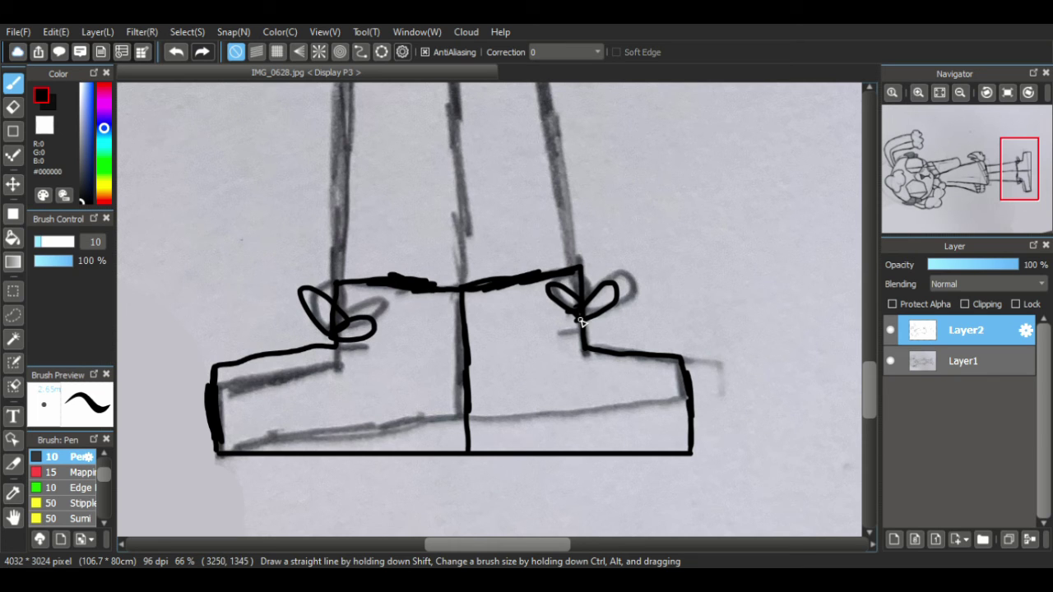
- Ink the two outer leg lines and the middle leg line from the garment hem down to the shoes
left_click_drag(865, 380, 863, 342)
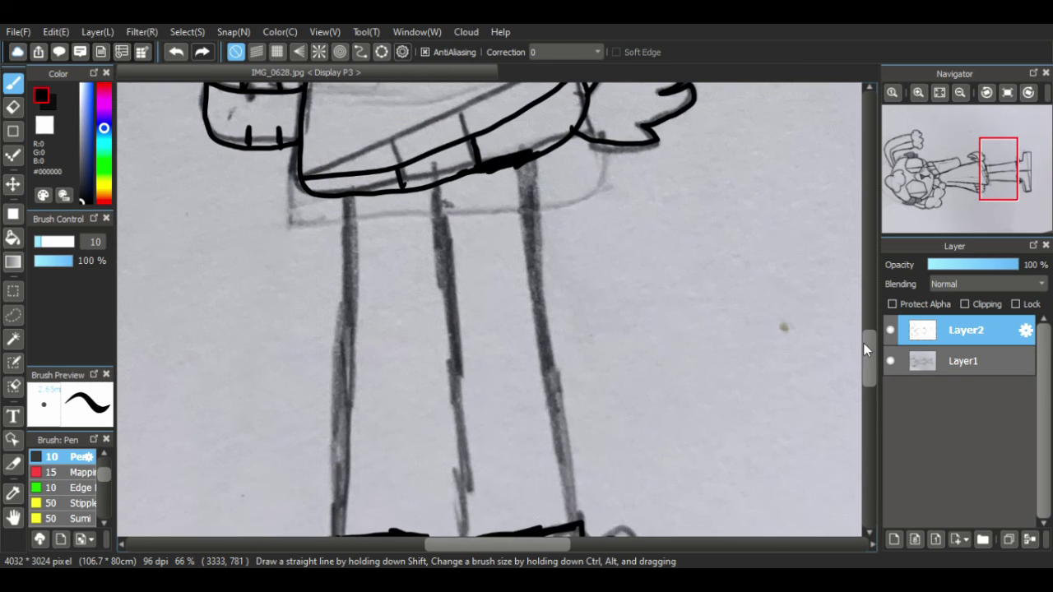
left_click_drag(525, 160, 559, 400)
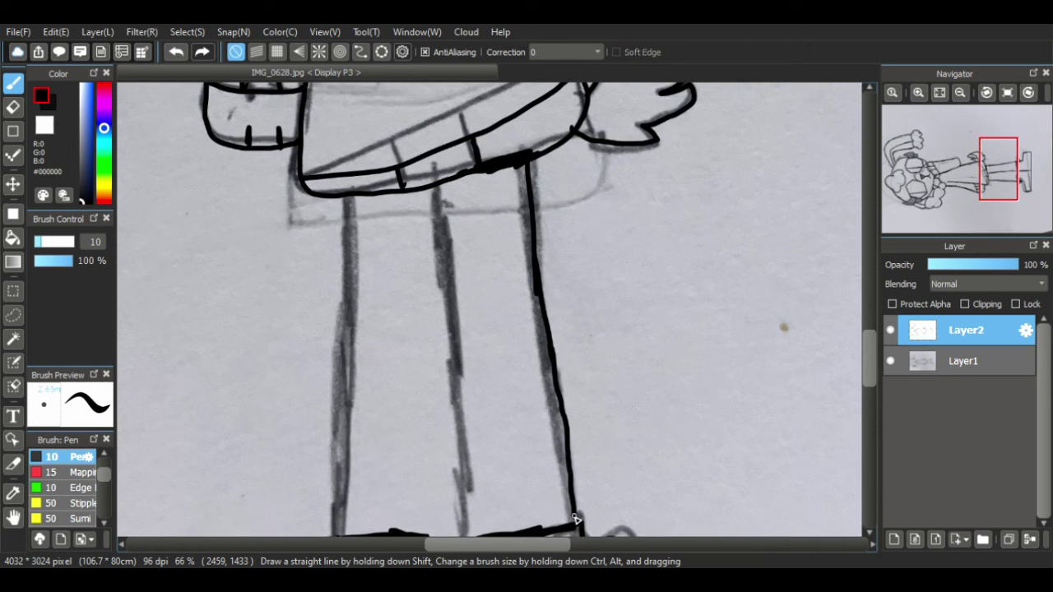
left_click_drag(863, 341, 863, 353)
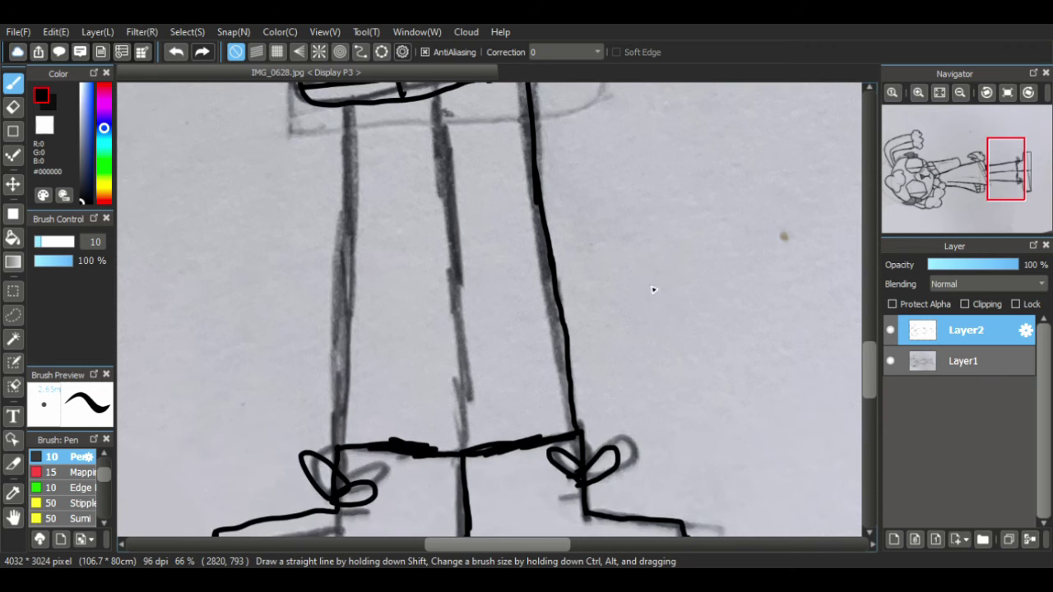
left_click_drag(340, 429, 352, 147)
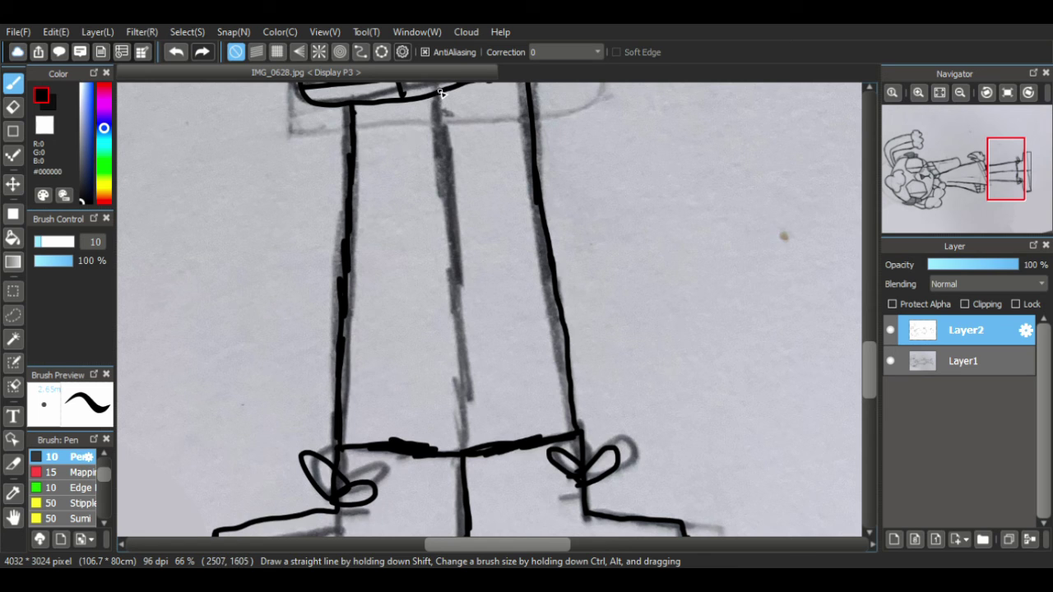
left_click_drag(440, 93, 466, 413)
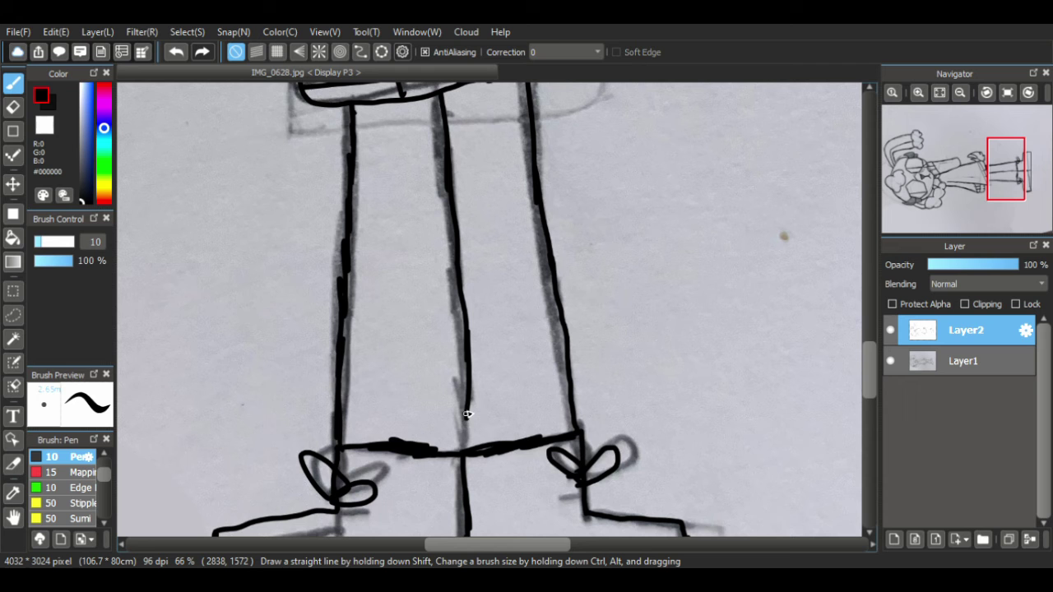
- Hide the scanned sketch on Layer1 and view the whole figure as line art only
left_click(13, 517)
left_click_drag(333, 181, 453, 427)
left_click_drag(444, 238, 469, 427)
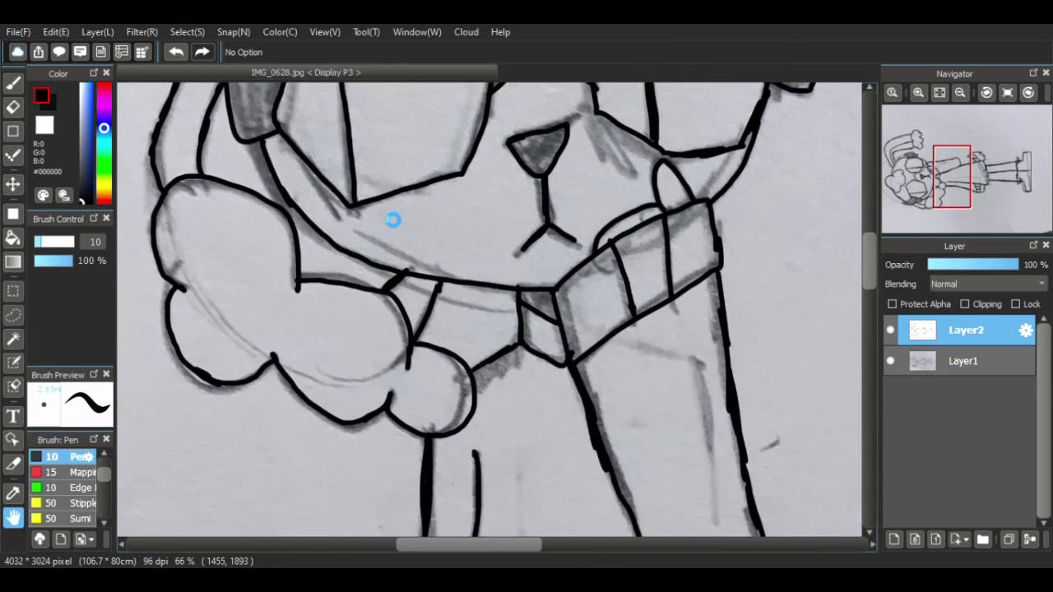
left_click_drag(392, 219, 387, 403)
left_click_drag(374, 278, 297, 402)
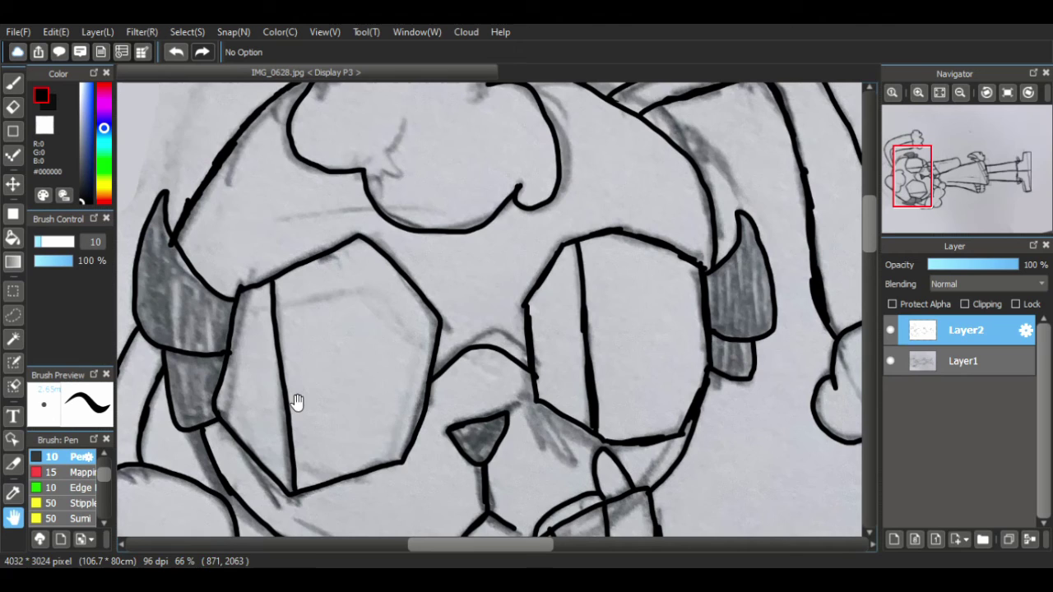
left_click(959, 94)
left_click(960, 94)
left_click(960, 94)
left_click(960, 94)
left_click_drag(634, 417, 501, 244)
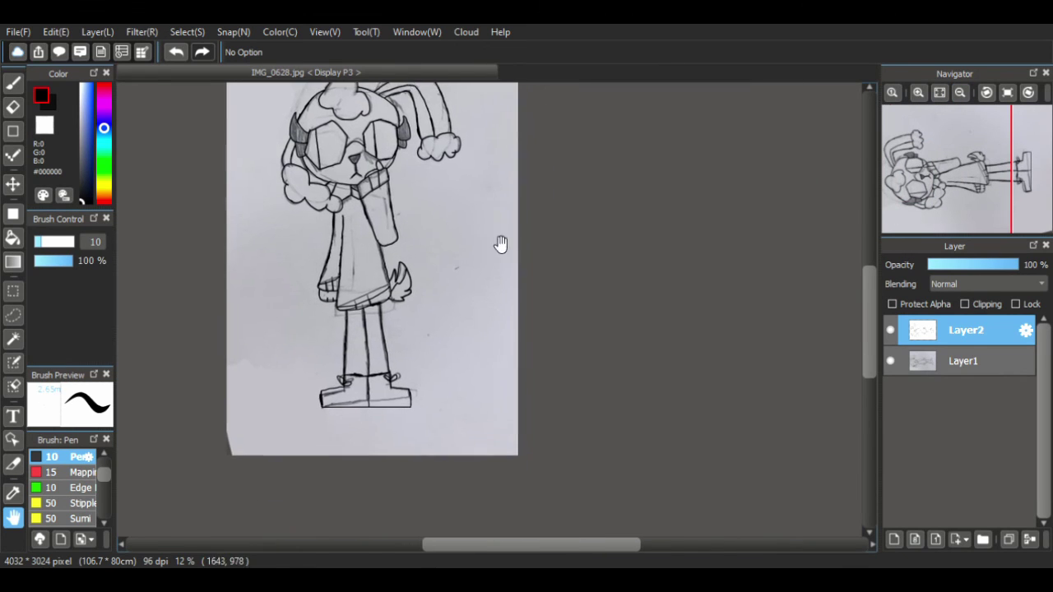
left_click(890, 360)
left_click_drag(379, 199, 484, 312)
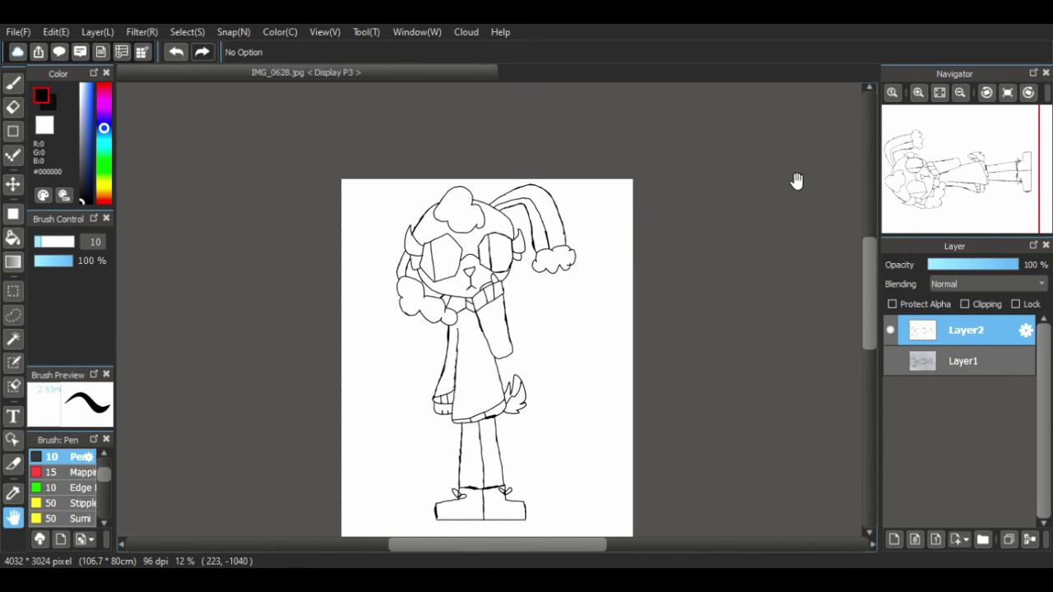
- Check the face line art up close against the sketch by showing Layer1 briefly and hiding it again
left_click(920, 94)
left_click(920, 94)
left_click(920, 94)
left_click_drag(430, 256, 426, 301)
left_click(918, 92)
left_click_drag(487, 270, 489, 321)
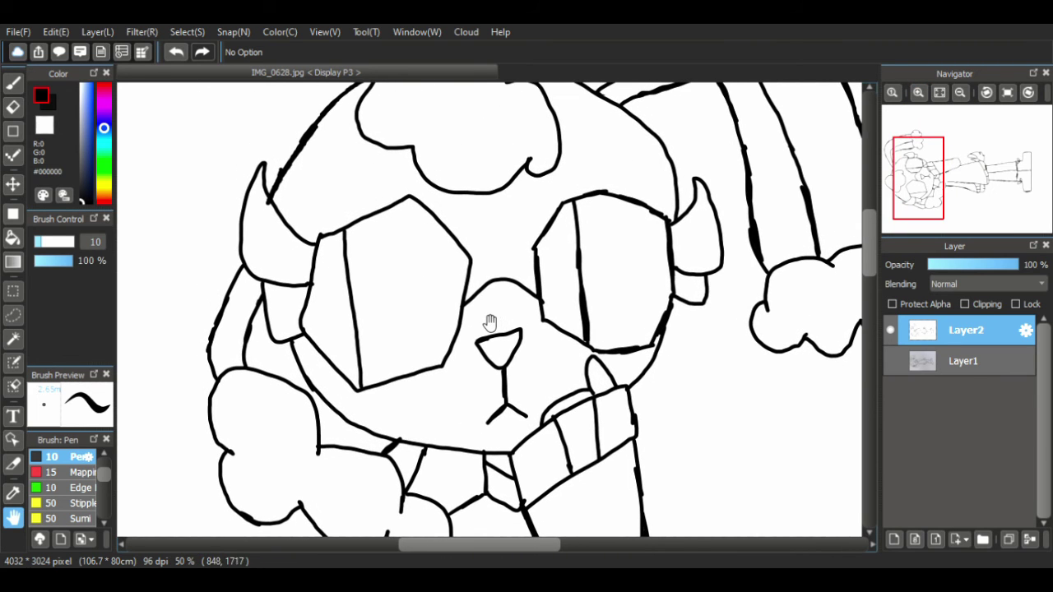
left_click(891, 362)
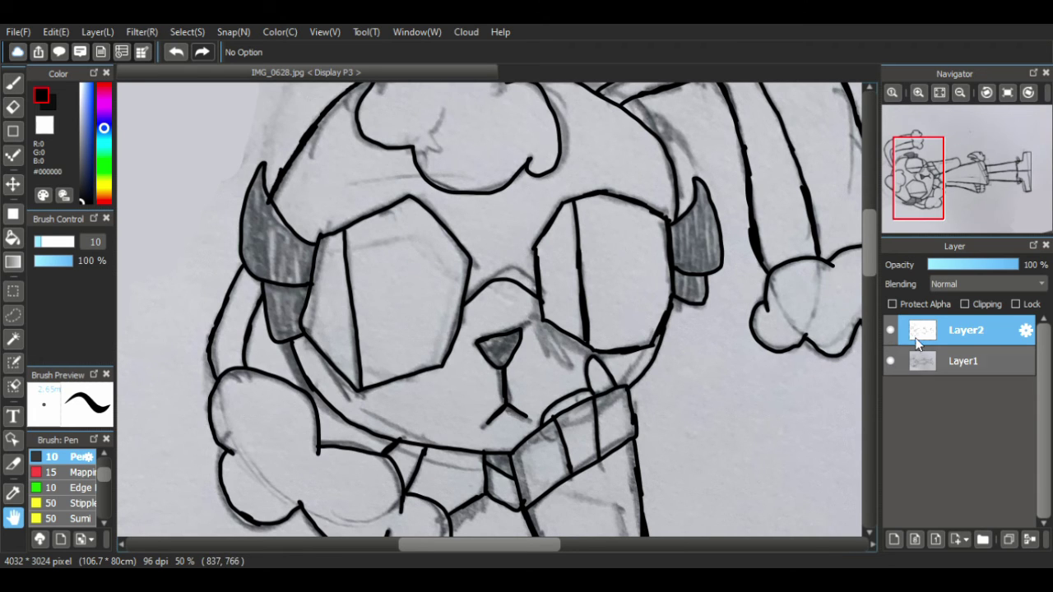
left_click(891, 362)
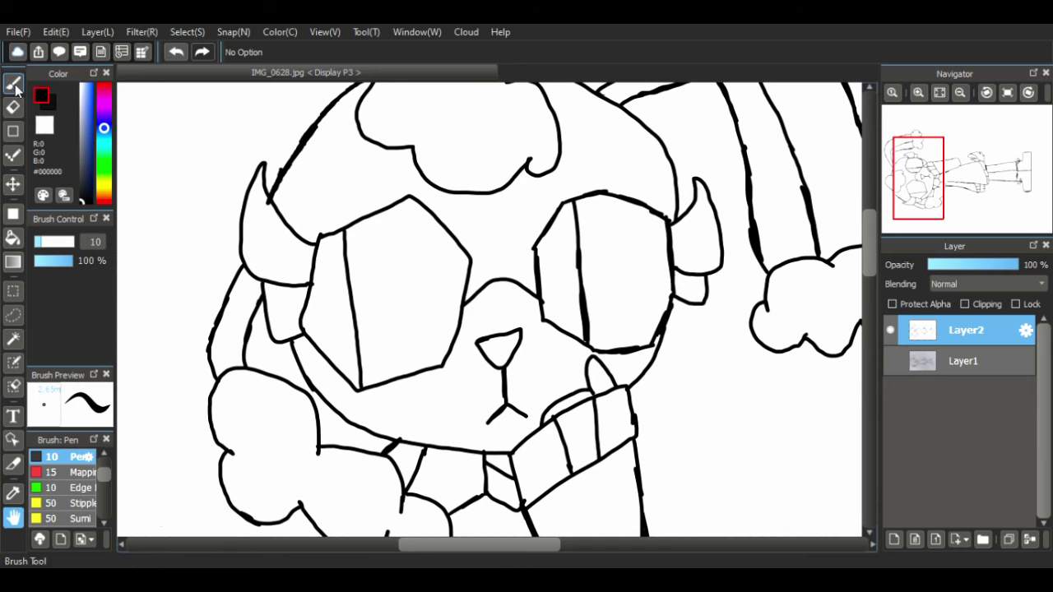
- Set the Bucket tool's tolerance to 254 and fill the pointed tufts and the small pieces below them beside both eyes with black
left_click(12, 237)
left_click(294, 272)
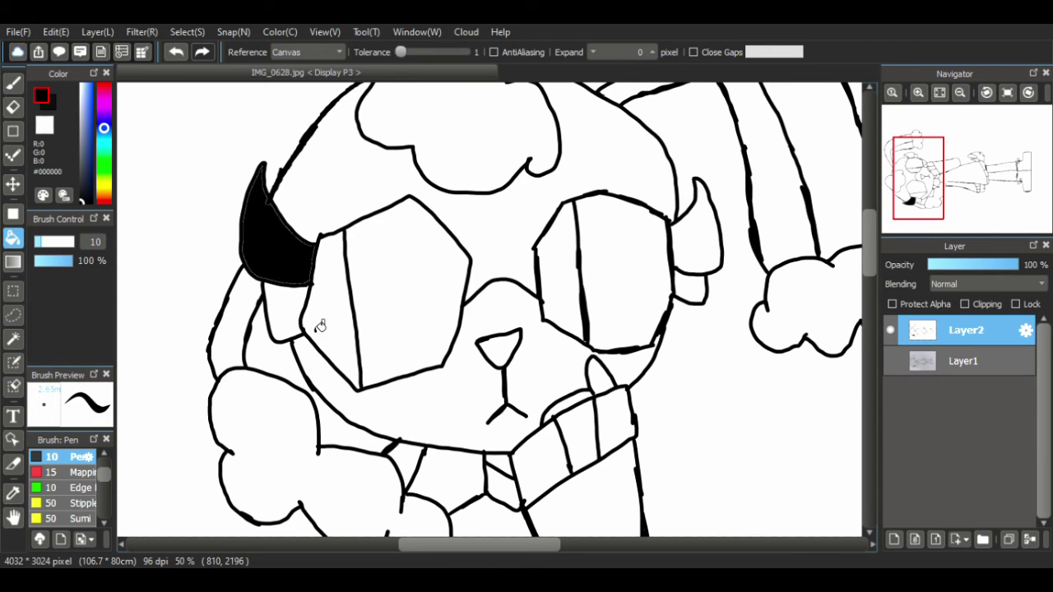
key("ctrl+z")
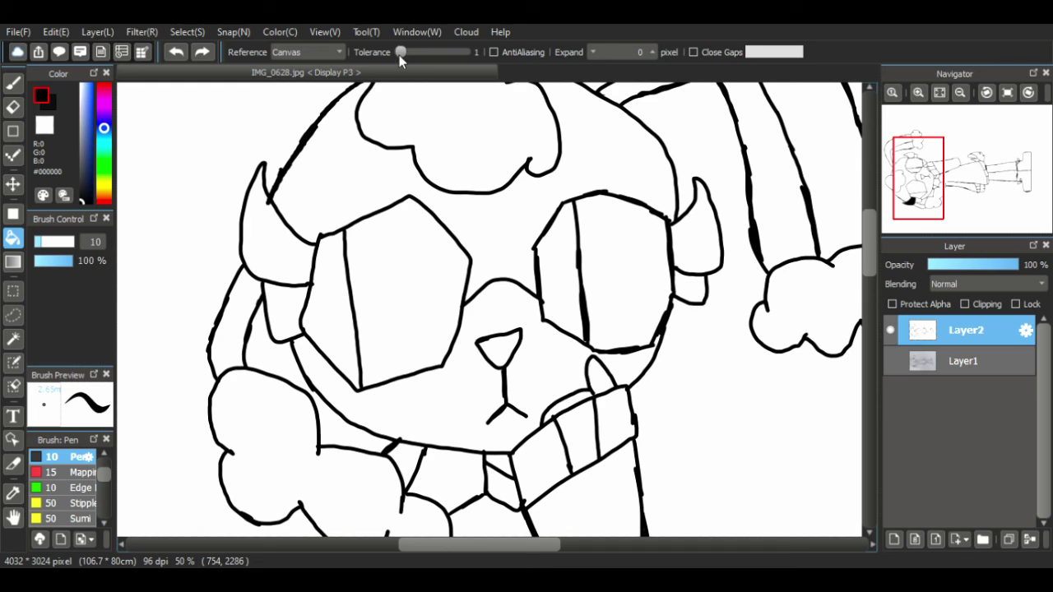
left_click_drag(400, 52, 559, 86)
left_click(284, 247)
left_click(296, 317)
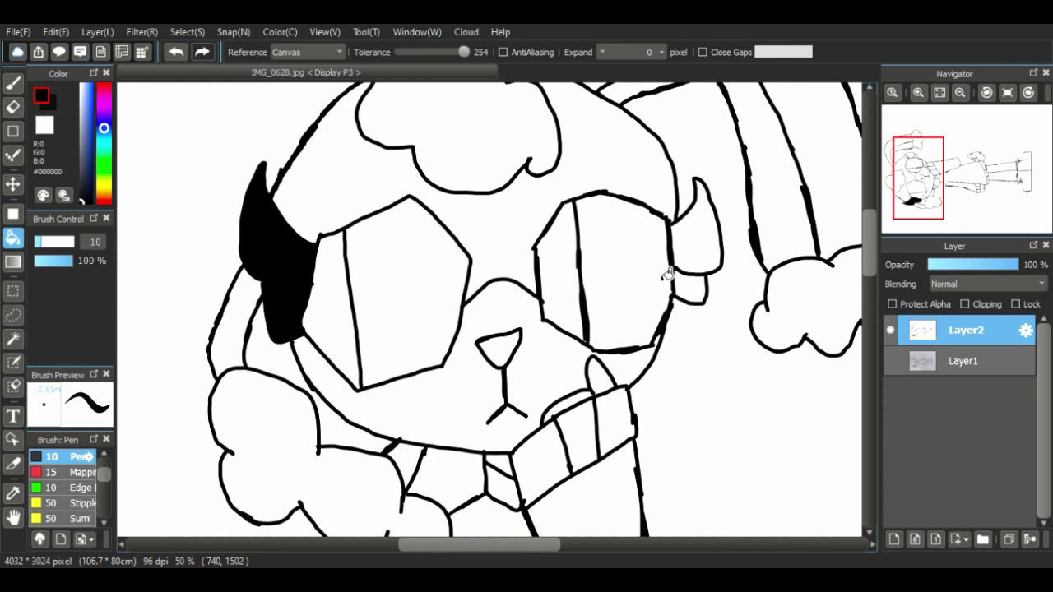
left_click(706, 243)
left_click(699, 306)
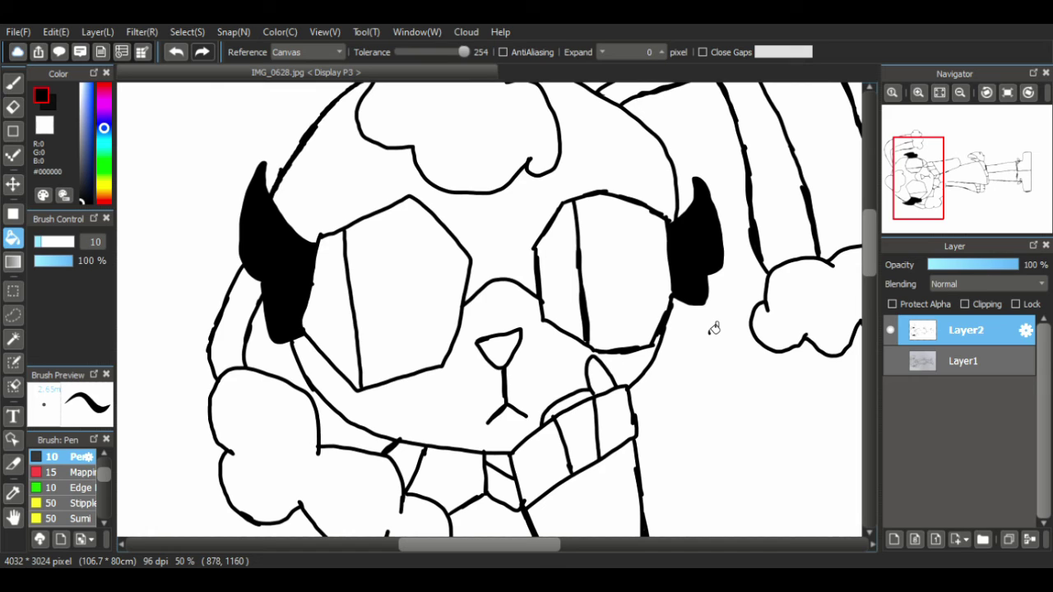
- Fill the narrow strip of each eye with bright green #23FF00
left_click(104, 168)
left_click(356, 323)
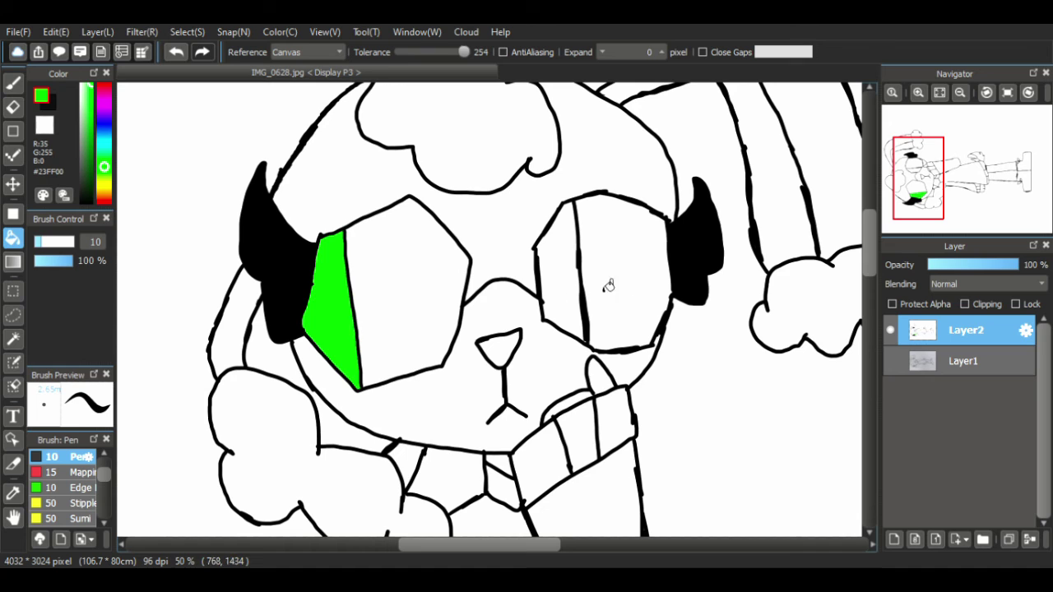
left_click(559, 306)
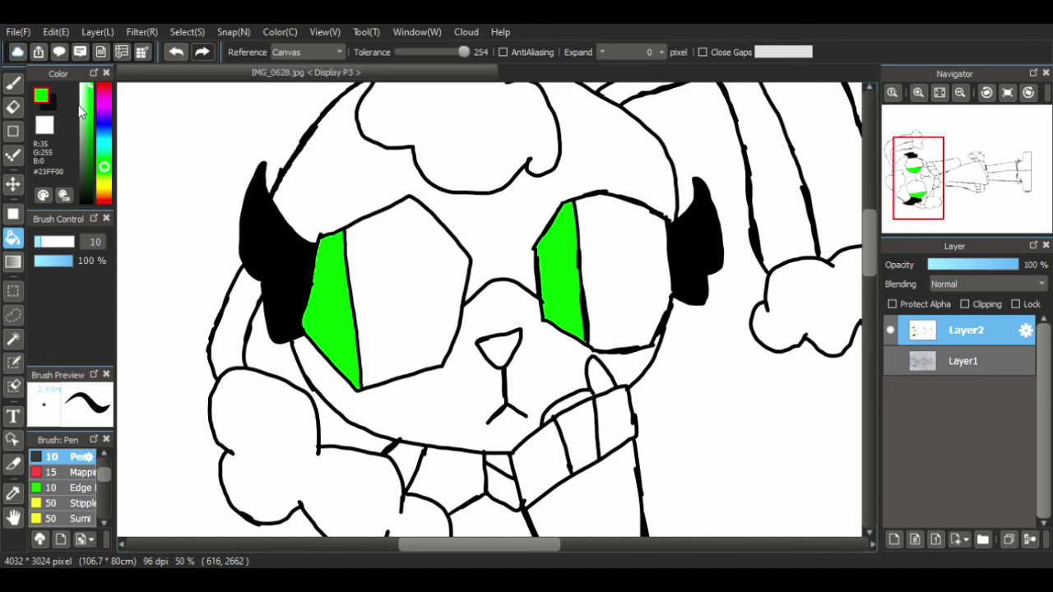
- Fill the larger part of each eye with white #FFFFFF and the triangular nose with black
left_click_drag(87, 97, 17, 40)
left_click(448, 288)
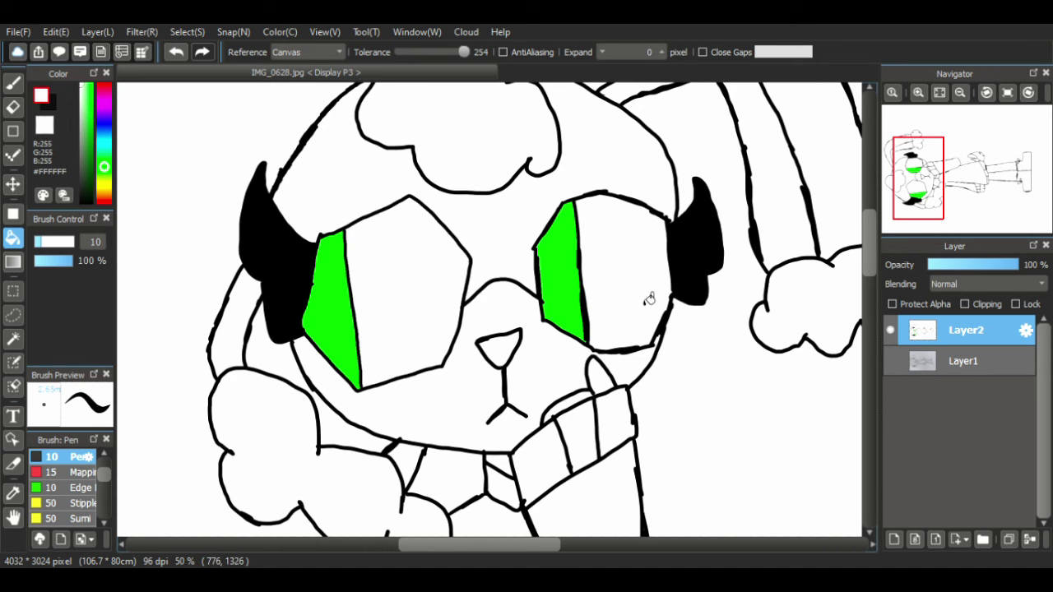
left_click(643, 304)
left_click_drag(89, 199, 71, 241)
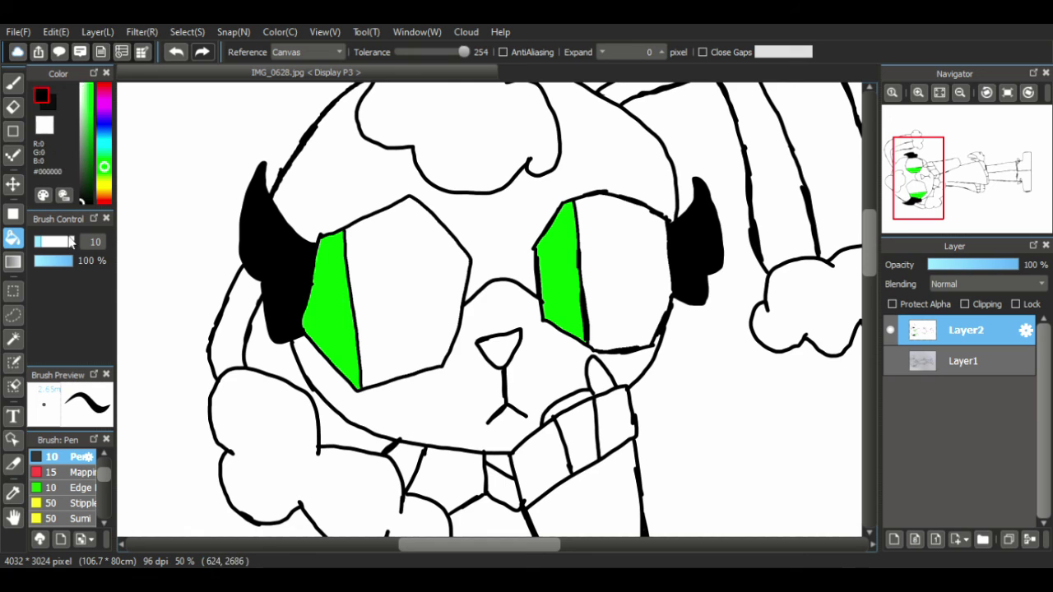
left_click(507, 351)
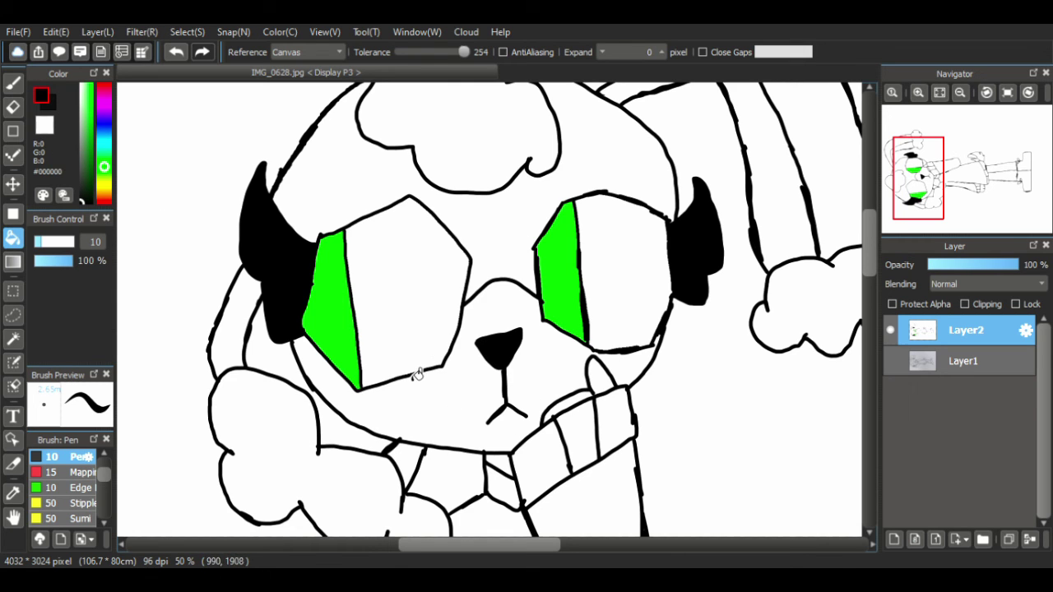
left_click(79, 168)
left_click(369, 182)
left_click(411, 421)
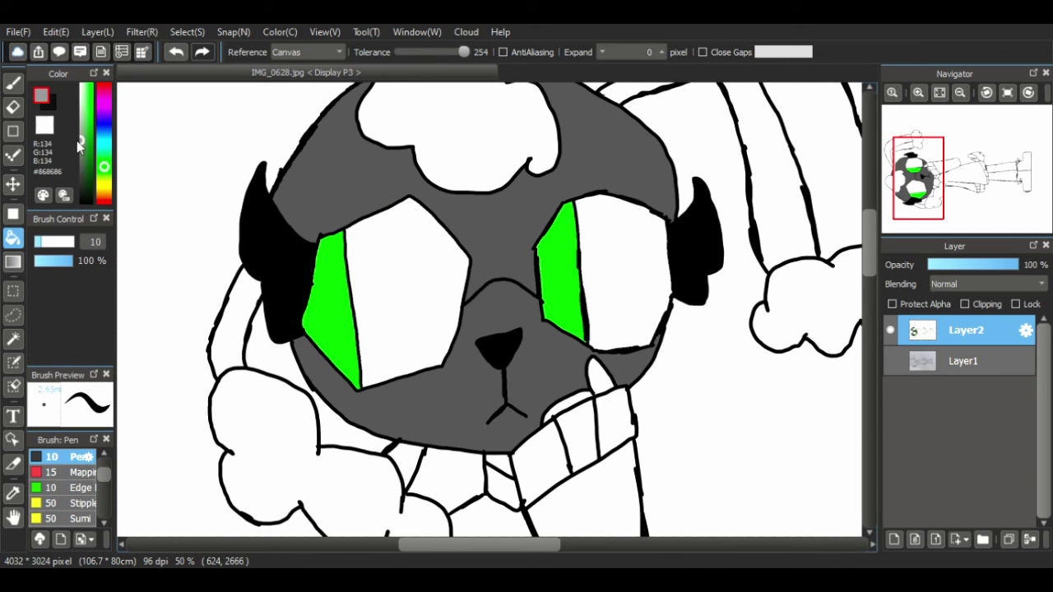
key("ctrl+z")
key("ctrl+z")
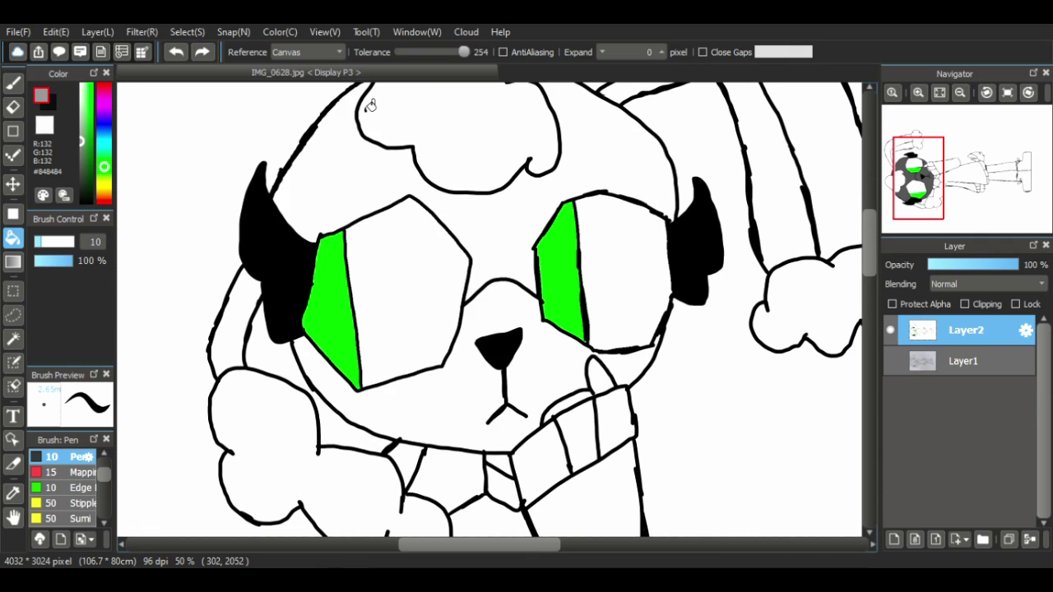
- Fill the head and muzzle with grey #848484, and the hair tuft and lower fluffy ear end with lighter grey #969696
left_click(515, 275)
left_click(484, 329)
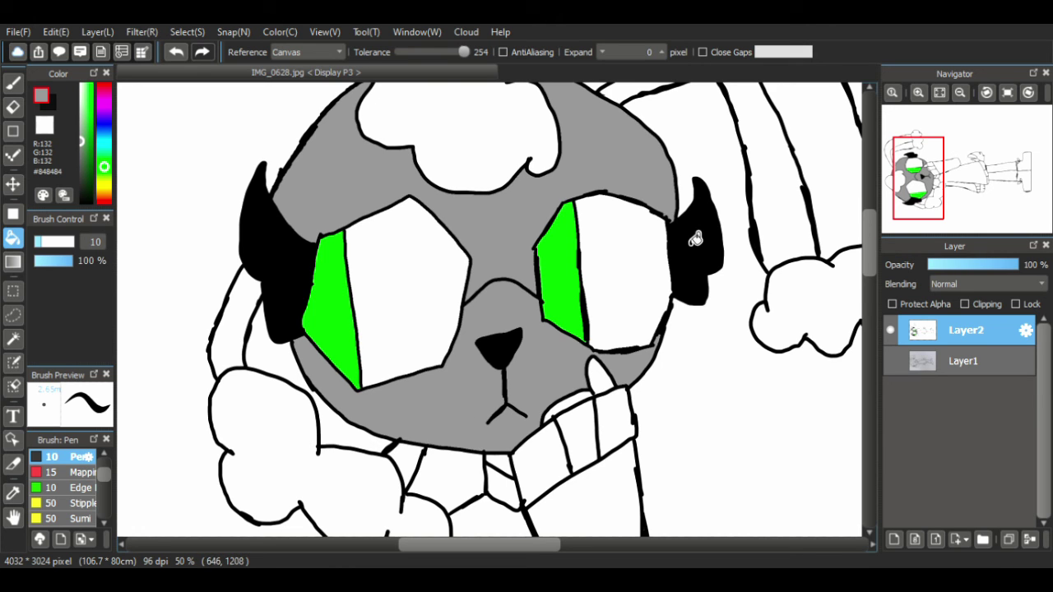
left_click(81, 133)
left_click(413, 164)
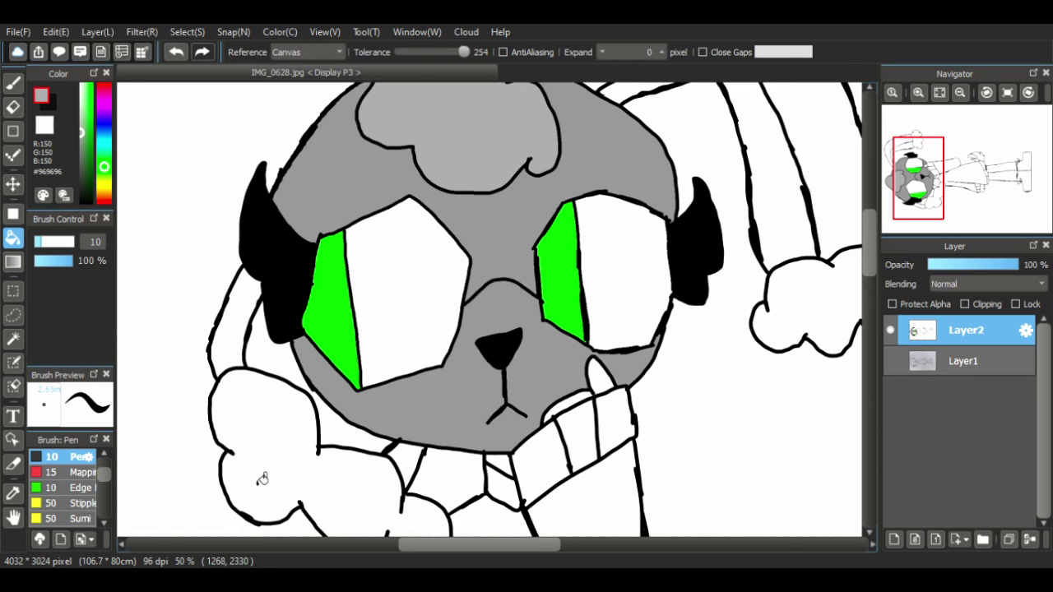
left_click(262, 479)
- Sample the head's grey and fill the ear band above the lower fluffy end and the small area beneath the chin with it
left_click(331, 205, "alt")
left_click(251, 353)
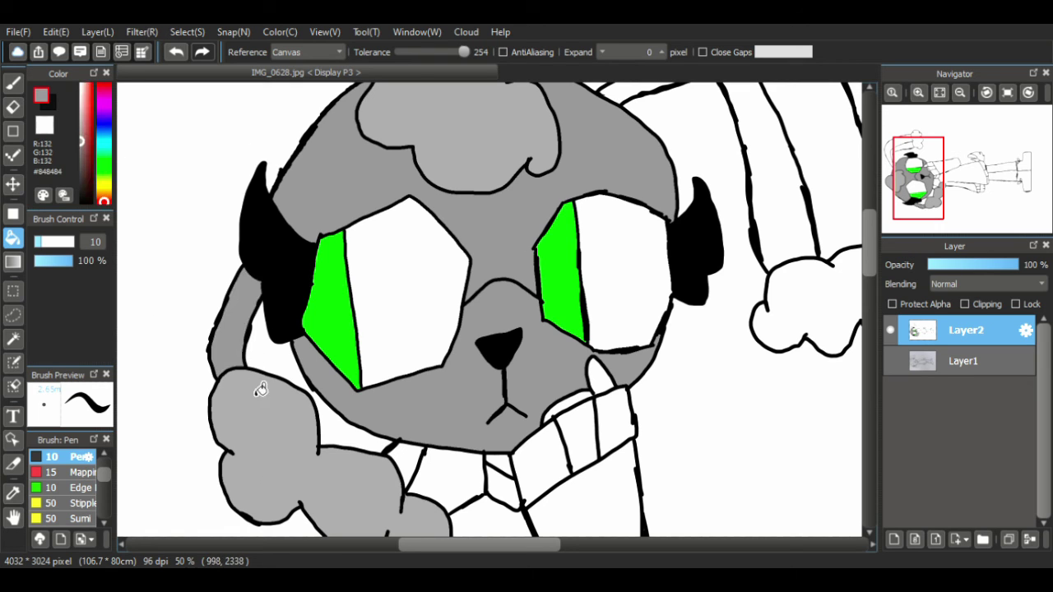
left_click(403, 465)
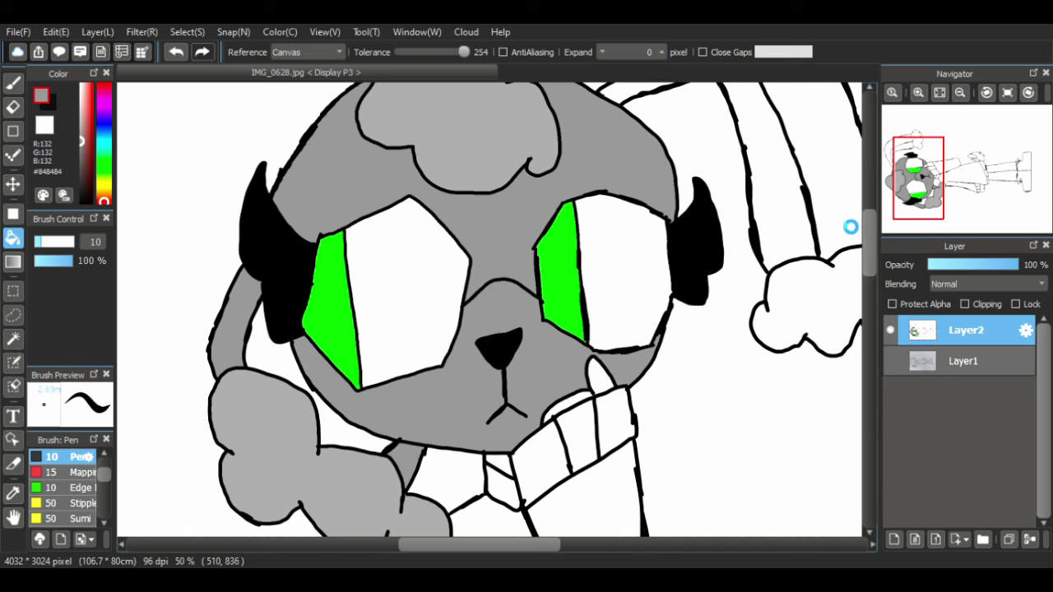
- Fill the raised, bent ear's outer band with the head's grey and its fluffy end with the hair tuft's lighter grey
left_click(850, 227)
scroll(864, 239, "up", 3)
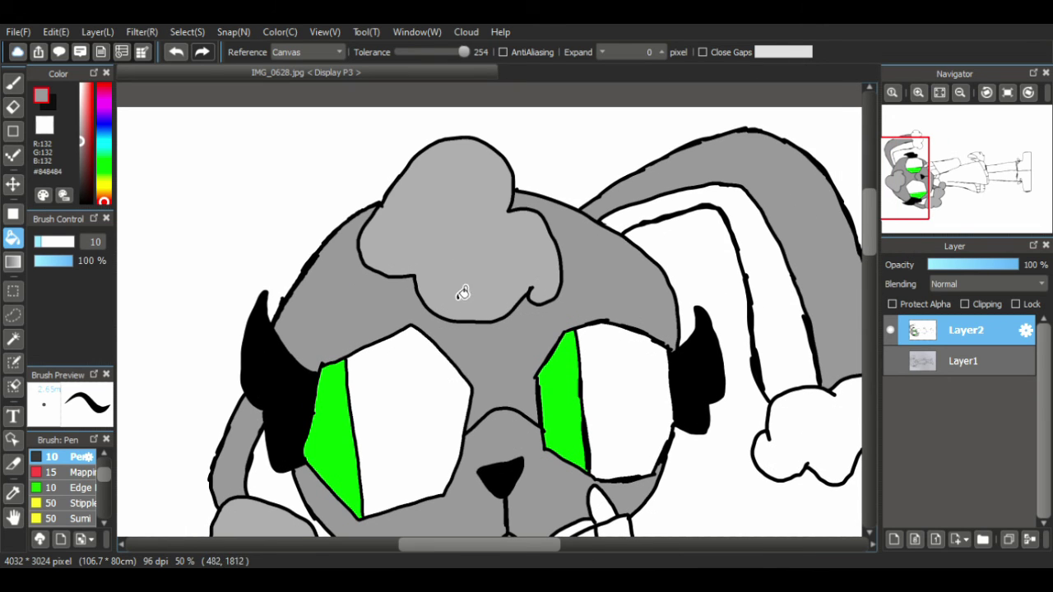
left_click(833, 430)
- Choose the darker grey #727272 and fill the inner strips of the raised, bent ear and the lower ear with it
left_click(85, 142)
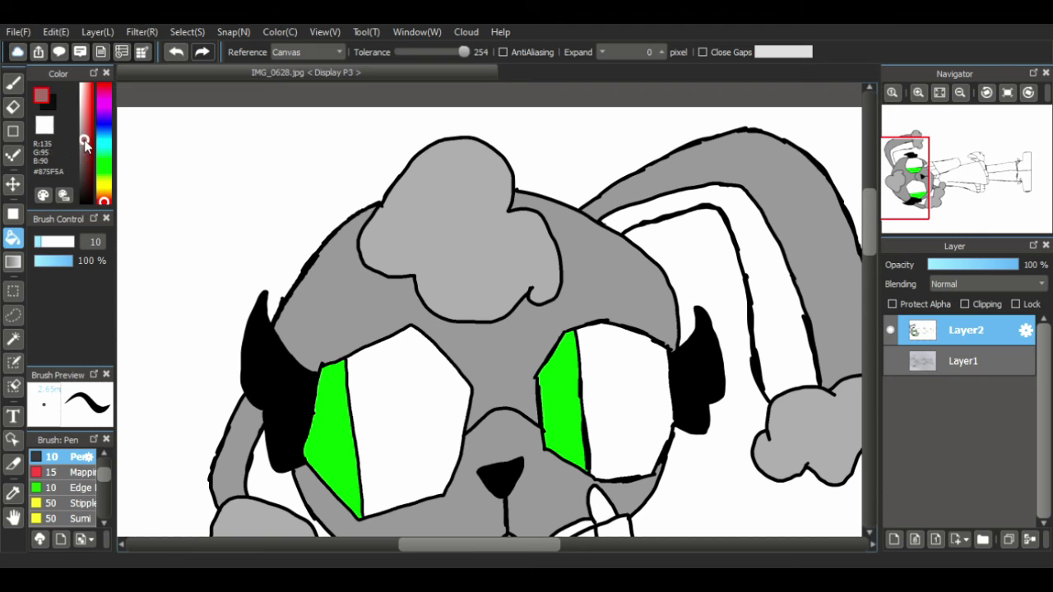
left_click(80, 149)
left_click(791, 322)
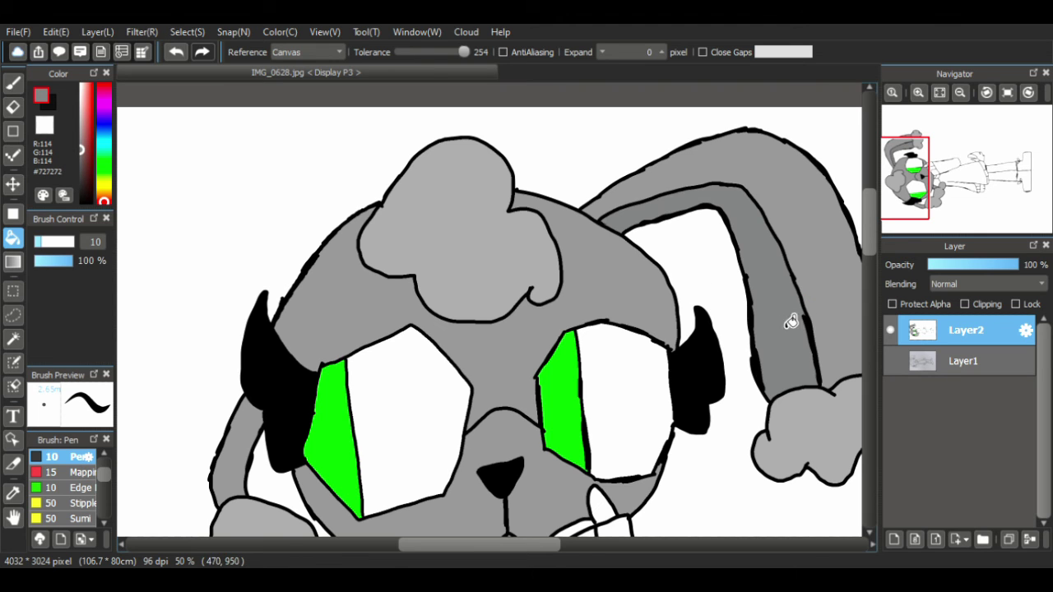
left_click_drag(874, 242, 873, 264)
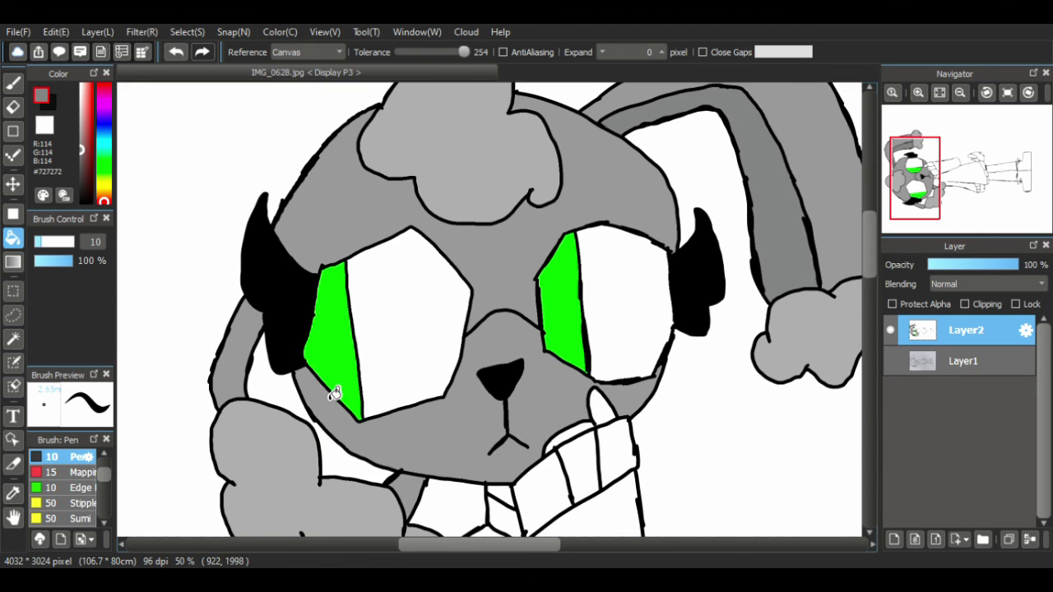
left_click(271, 403)
- Sample the head's grey #848484, fill the fingers beside the chin with it, and undo the stray fill over the outlines
right_click(448, 458)
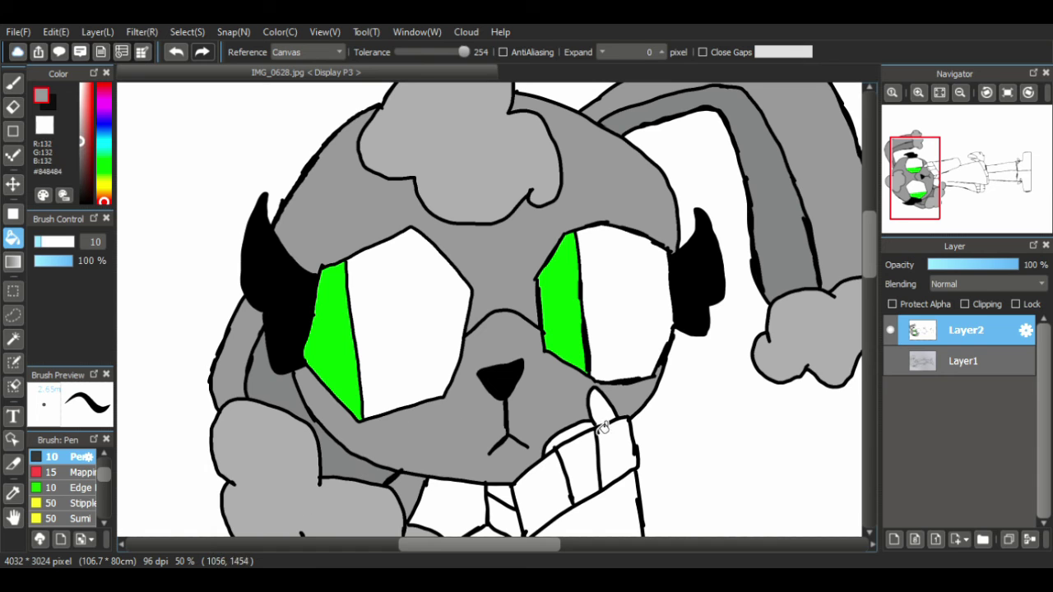
left_click(569, 476)
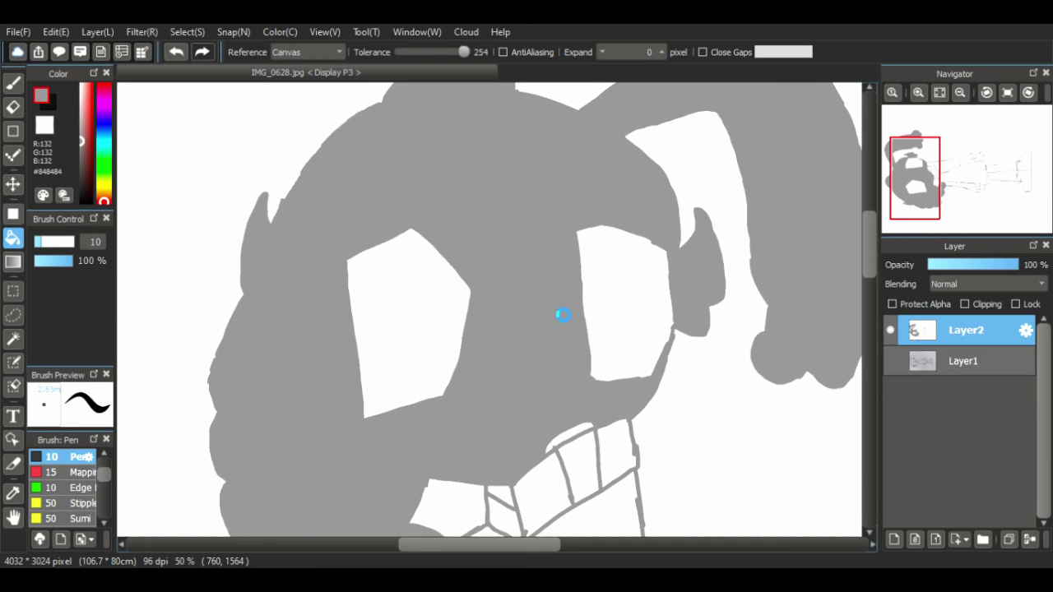
key("ctrl+z")
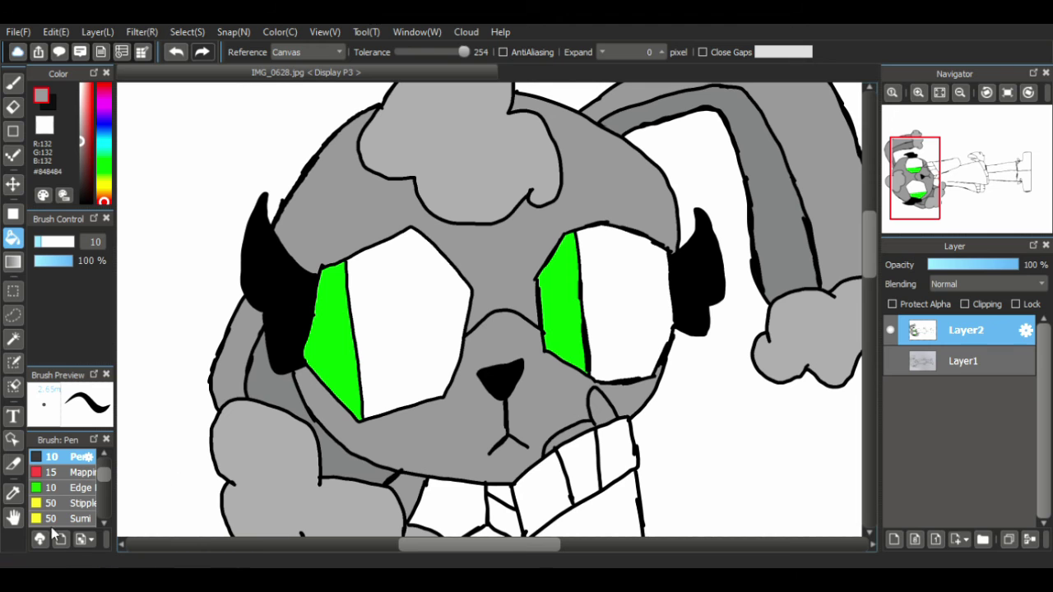
- Choose pale green #D9FFD5 and fill the dress body and both sleeves with it
left_click(13, 517)
left_click_drag(293, 288, 186, 18)
left_click_drag(340, 334, 284, 156)
left_click(103, 167)
left_click_drag(84, 140, 80, 87)
left_click(12, 237)
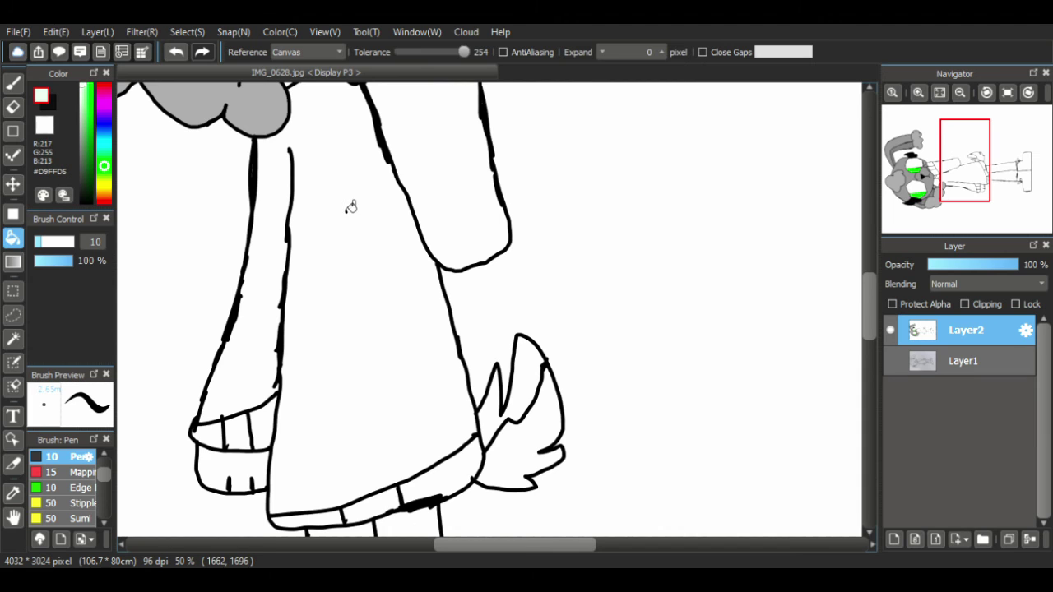
left_click(352, 231)
left_click(457, 194)
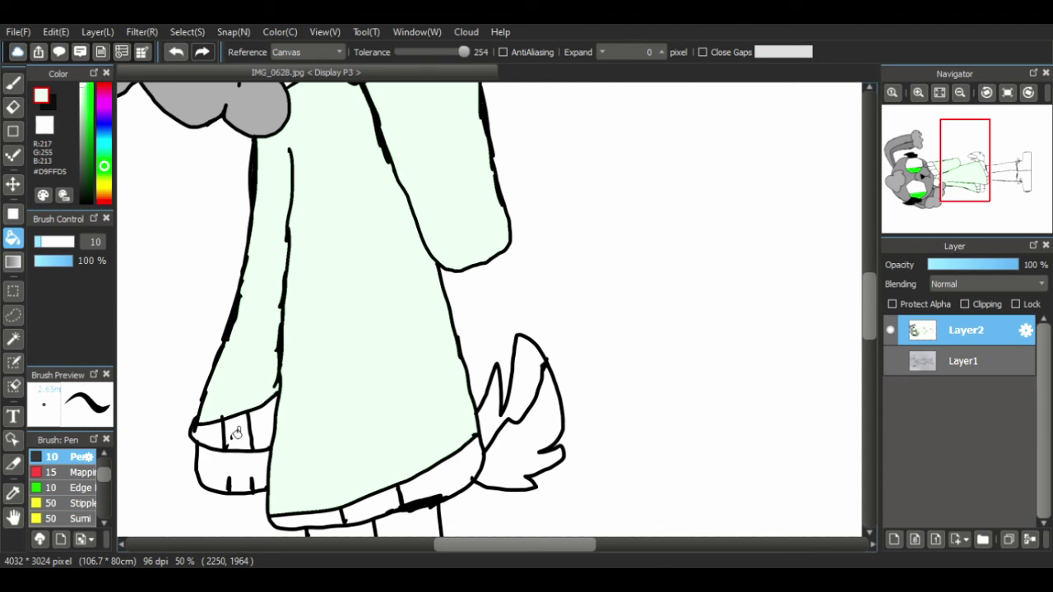
- Fill the sections of the dress hem, the lowered sleeve's cuff and the raised sleeve's cuff with the same pale green
left_click(336, 515)
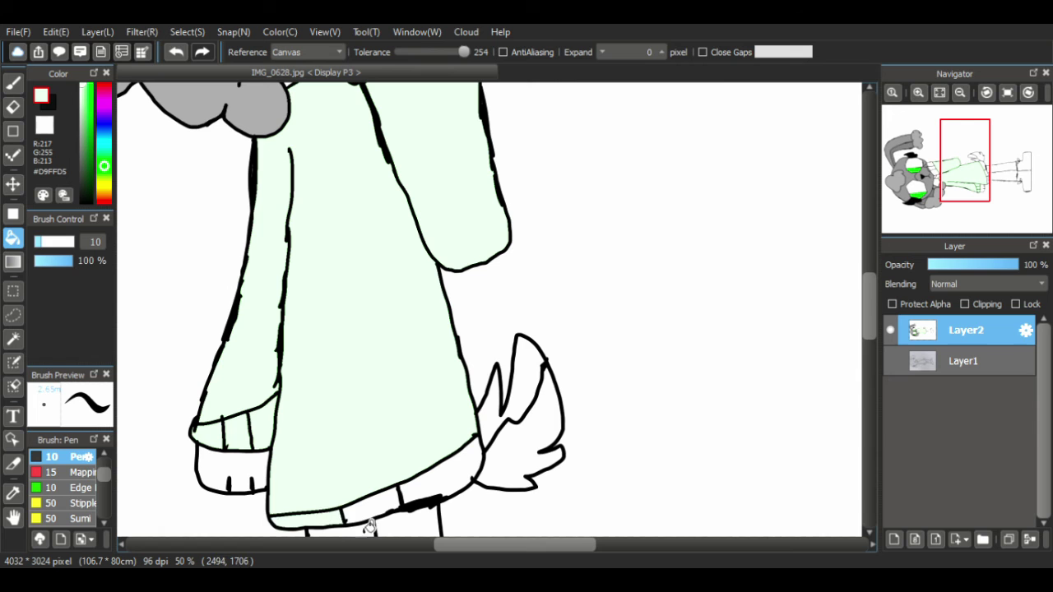
left_click(374, 514)
left_click(415, 501)
left_click_drag(873, 290, 874, 245)
left_click(394, 333)
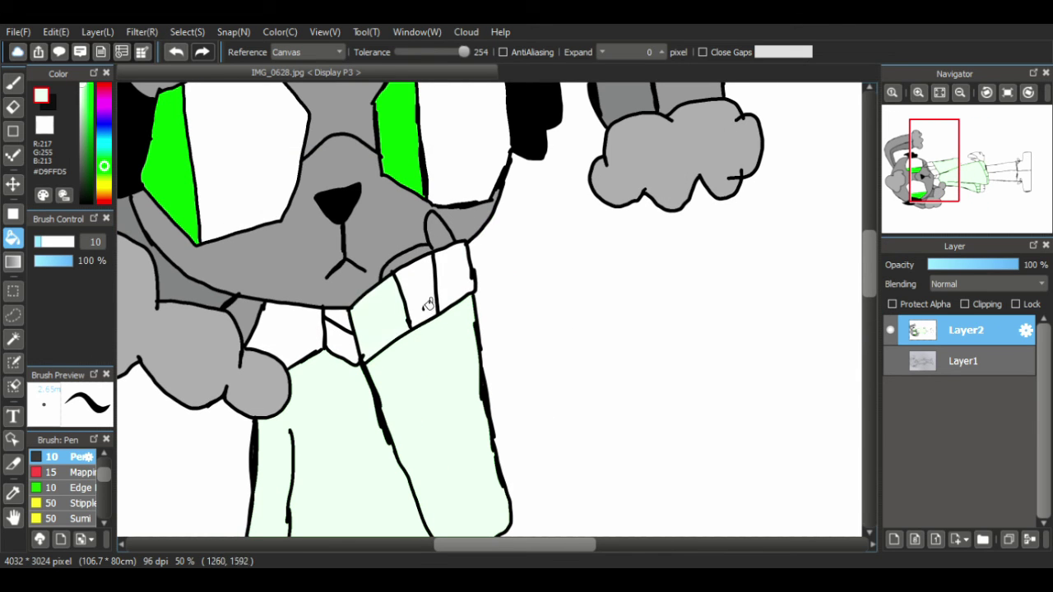
left_click(423, 301)
left_click(466, 288)
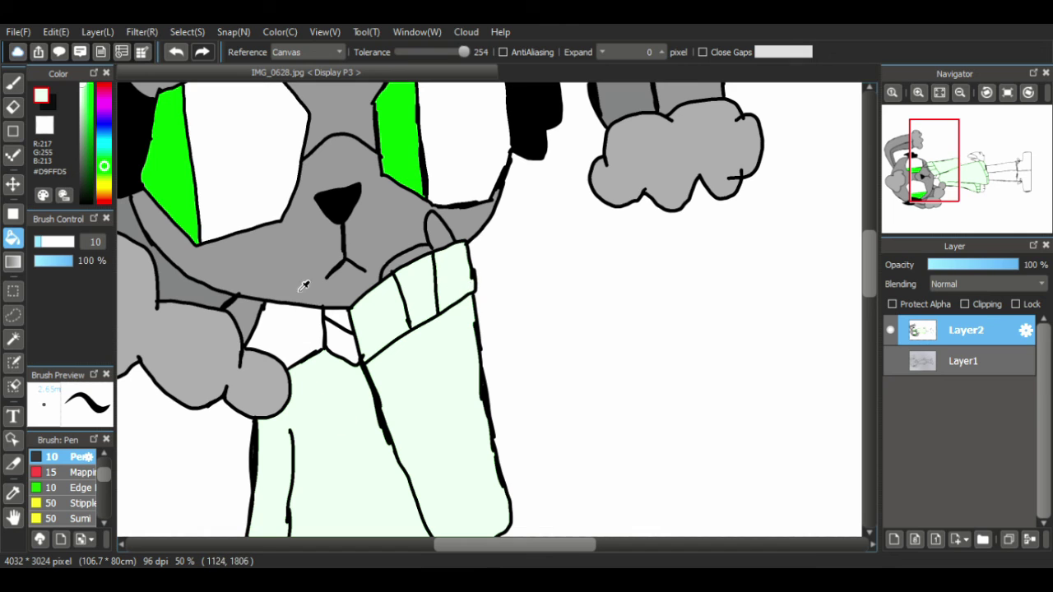
- Fill the lower piece of the neck opening beside the raised cuff with the head's grey and the piece above it with near-black #0A0A0A
left_click(299, 283, "alt")
left_click(349, 341)
left_click(80, 196)
left_click(81, 198)
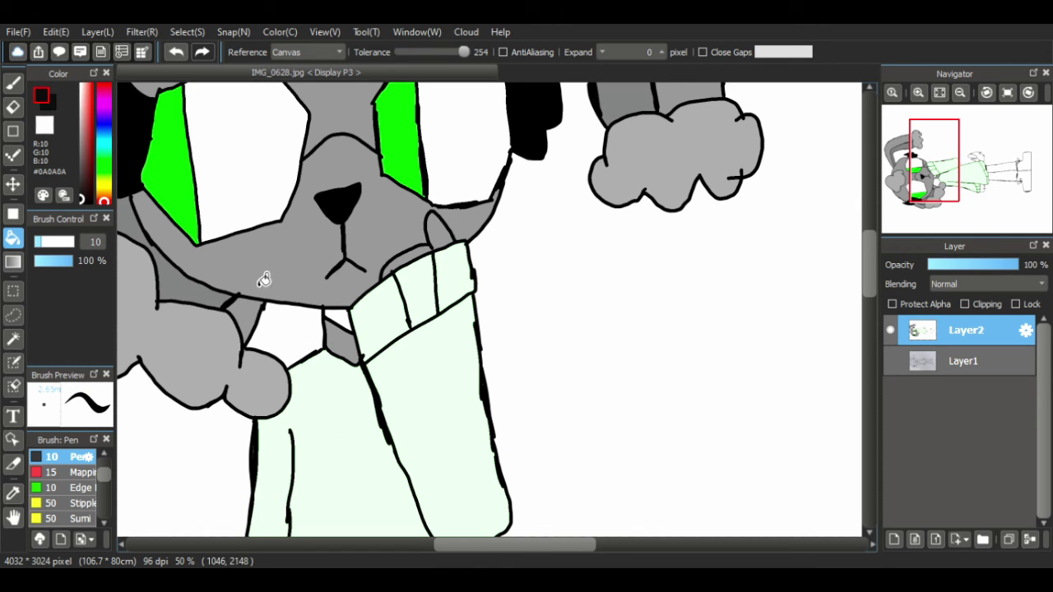
left_click(343, 326)
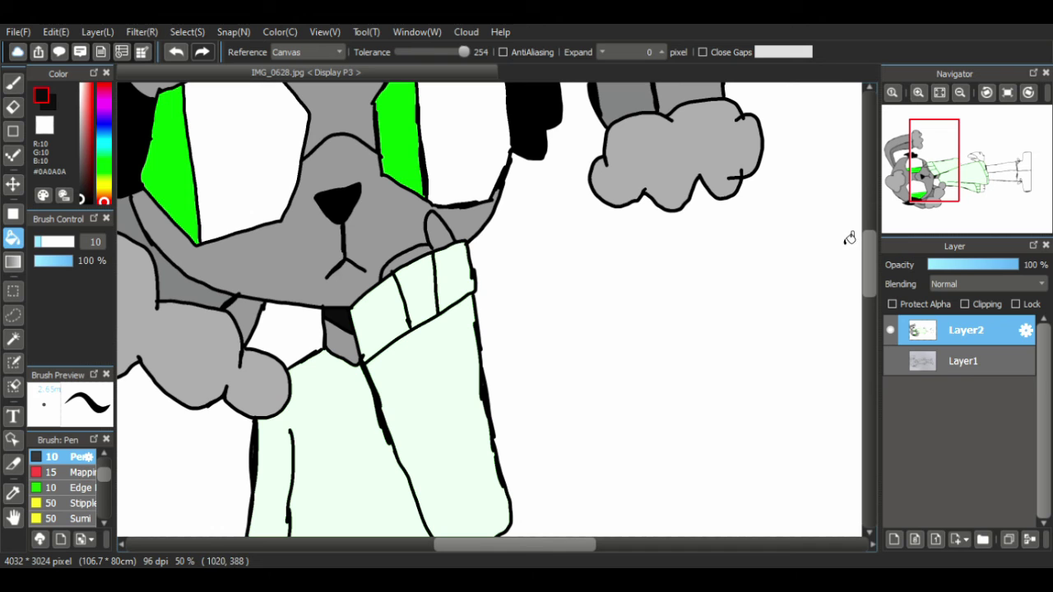
- Fill the lowered hand and the tail's upper tufts with the head's grey #848484, and the tail's lower part with the inner ear's #727272
left_click(407, 240, "alt")
mouse_move(868, 284)
left_mouse_down()
mouse_move(870, 345)
mouse_move(877, 236)
mouse_move(876, 322)
mouse_move(874, 294)
mouse_move(688, 237)
left_mouse_up()
scroll(684, 343, "down", 3)
left_click(507, 176)
left_click(236, 323)
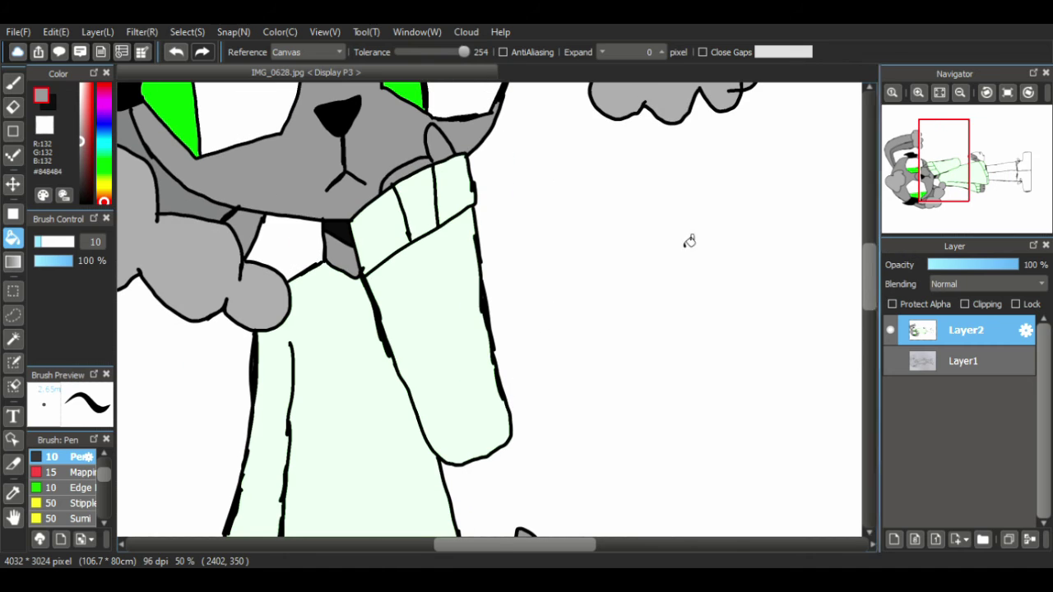
right_click(196, 225)
left_click_drag(870, 289, 855, 353)
left_click(531, 246)
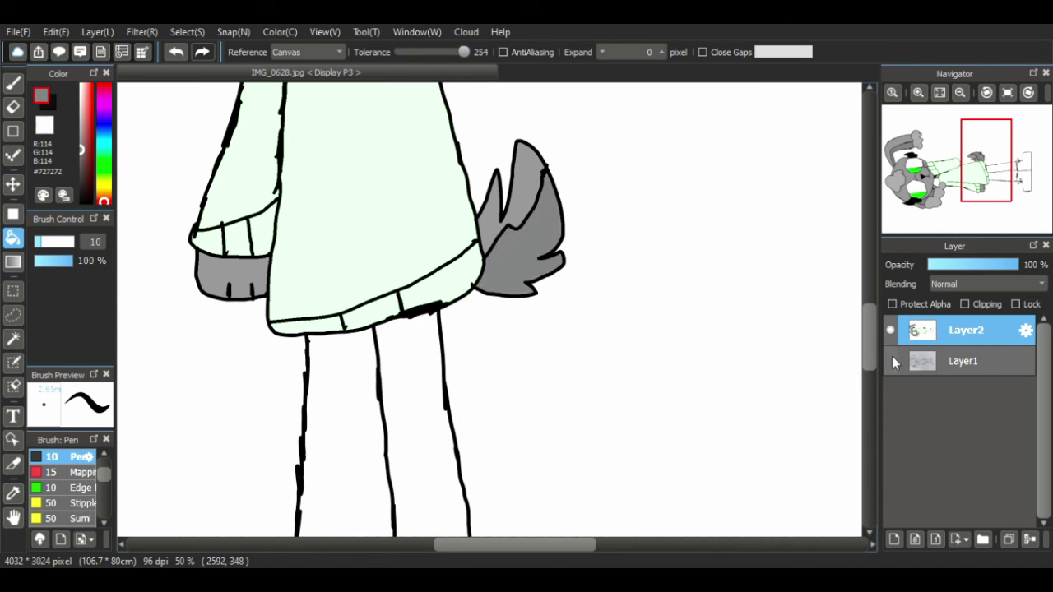
- Sample the hand's grey #848484 and fill both legs with it
right_click(230, 293)
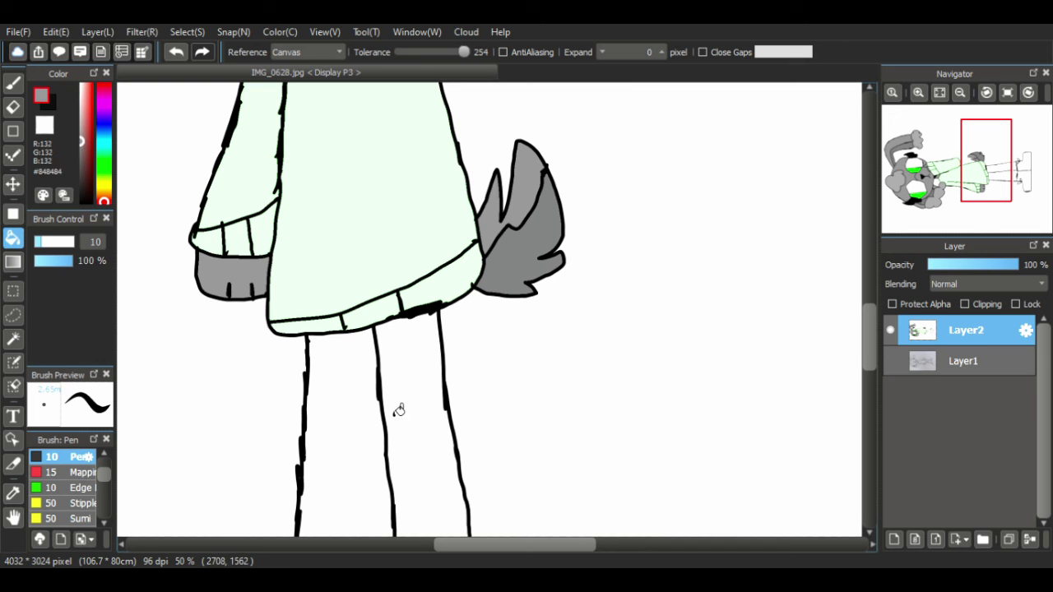
left_click(393, 412)
left_click(416, 416)
left_click_drag(872, 340, 862, 386)
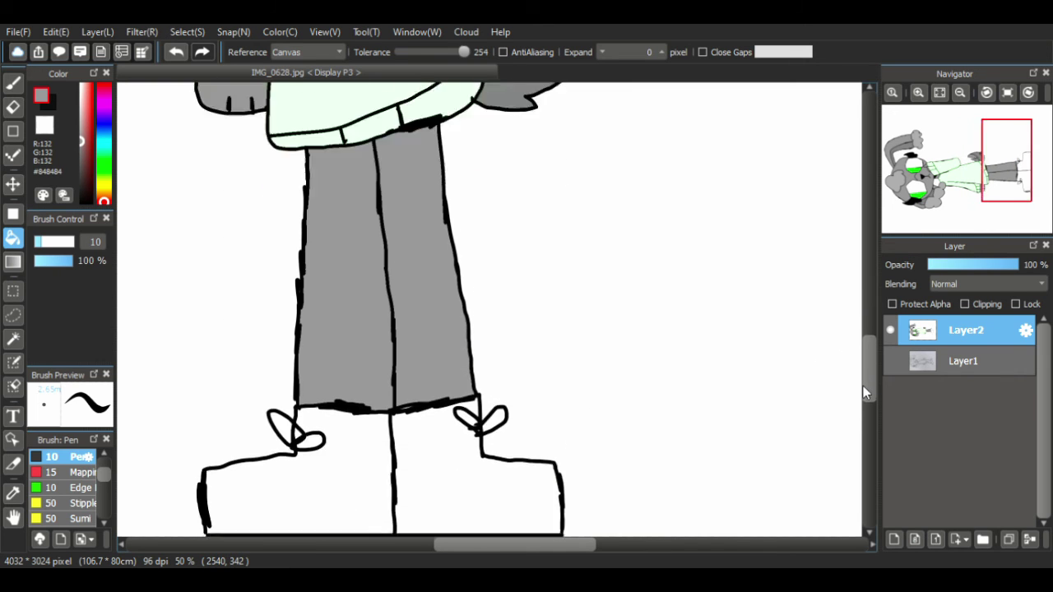
left_click(79, 201)
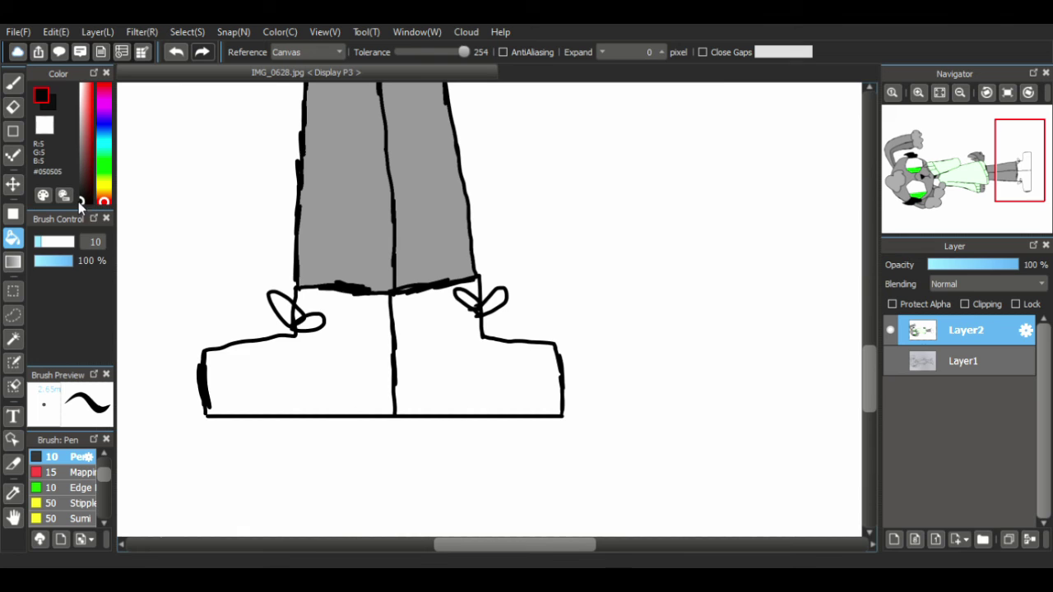
left_click(301, 370)
left_click(435, 383)
key("ctrl+z")
key("ctrl+z")
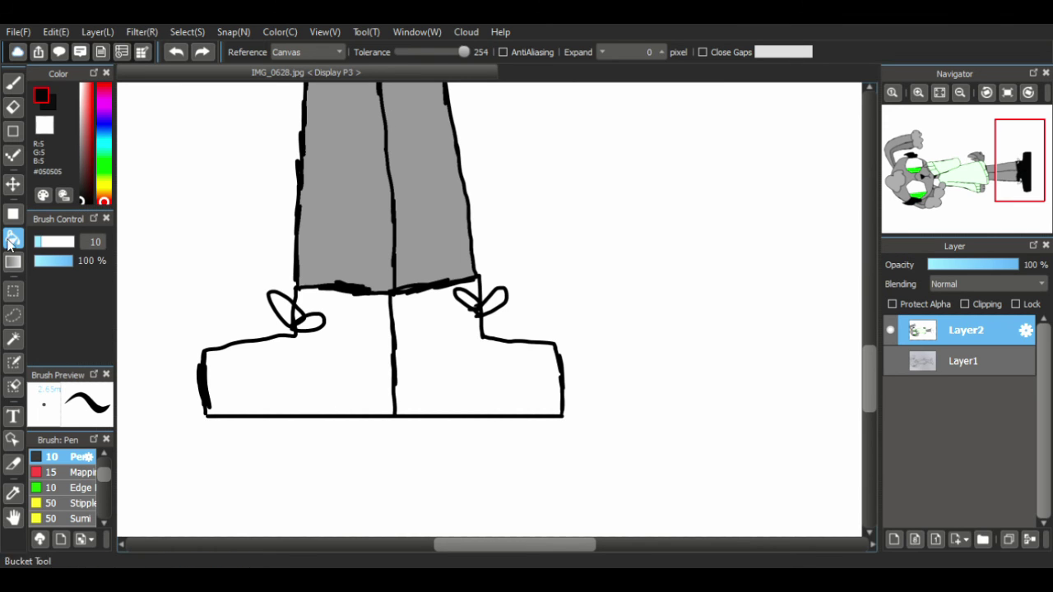
- Choose near-black #0F0F0F and fill both boots and the bow loops that overlap them
left_click(79, 199)
left_click(392, 380)
left_click(432, 367)
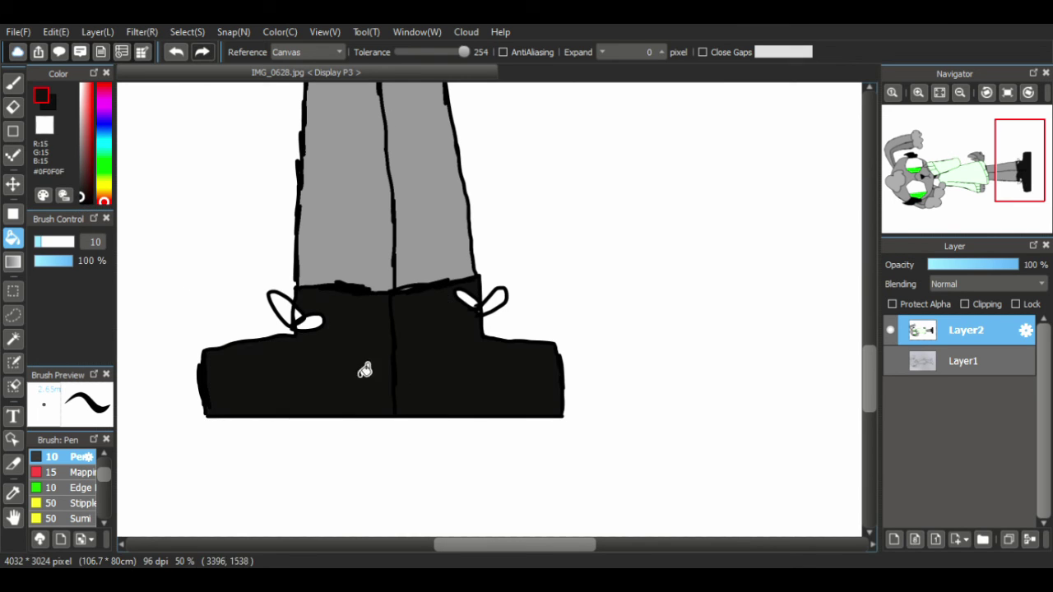
left_click(308, 323)
left_click(475, 309)
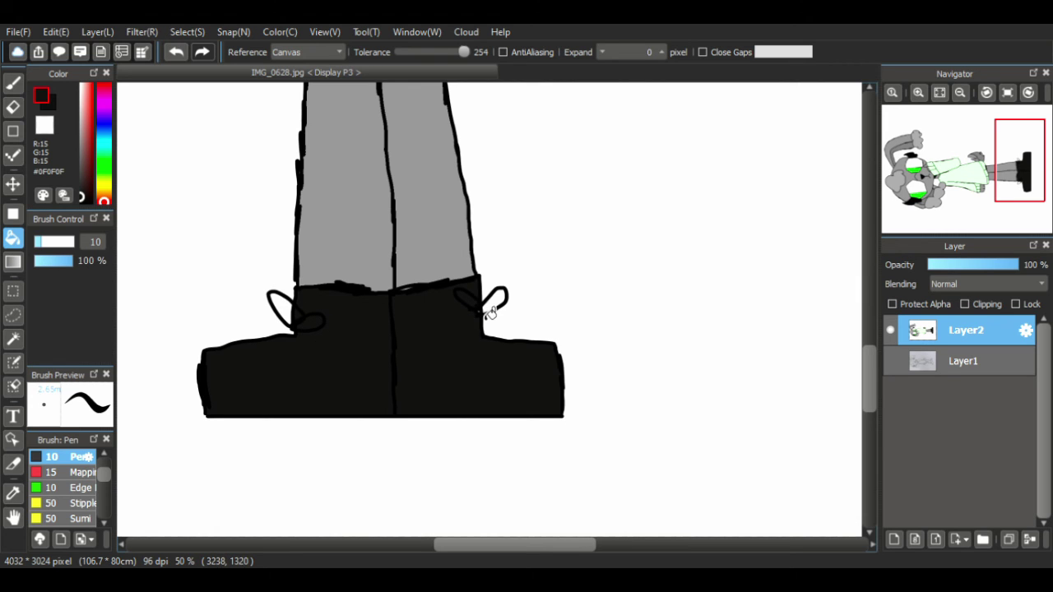
left_click(13, 82)
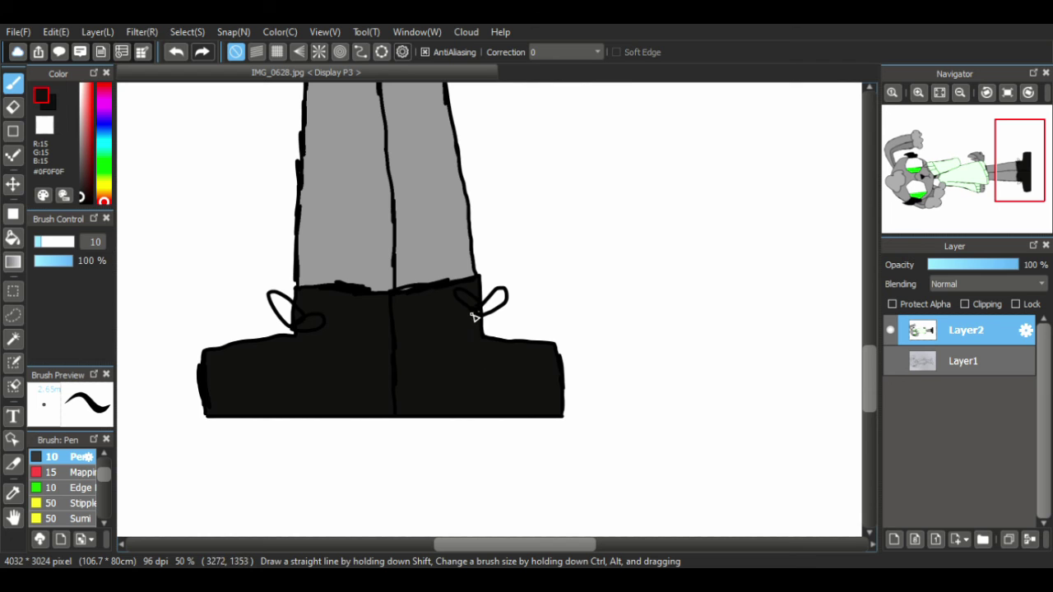
- Draw a short black #000000 outline stroke with the Pen along the head's edge beside the tip of the larger black cheek tuft
left_click(13, 517)
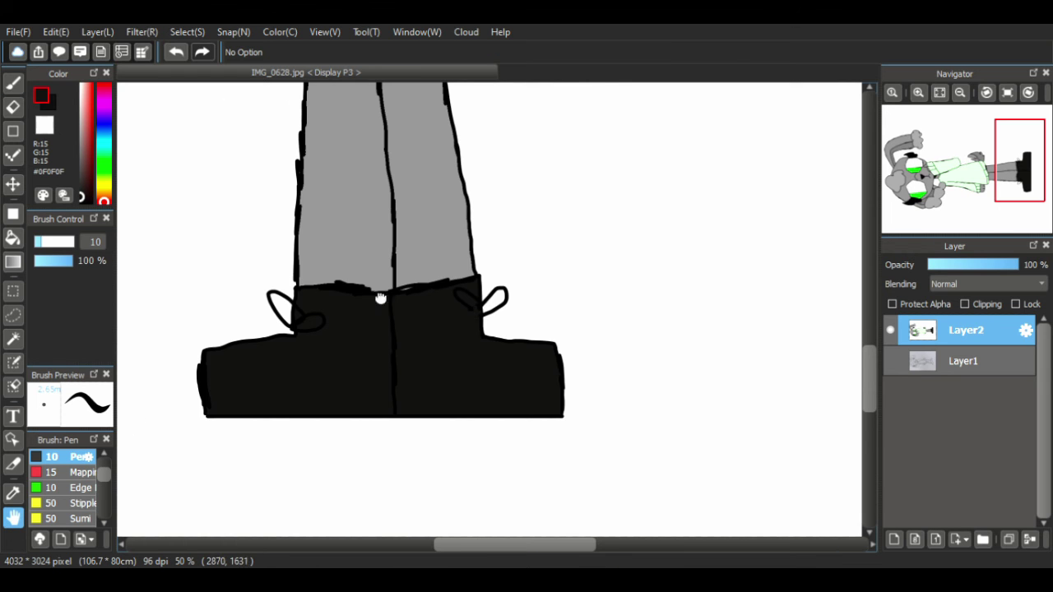
left_click_drag(382, 132, 436, 527)
left_click_drag(412, 107, 438, 387)
left_click_drag(369, 89, 422, 398)
left_click_drag(407, 293, 424, 324)
right_click(343, 237)
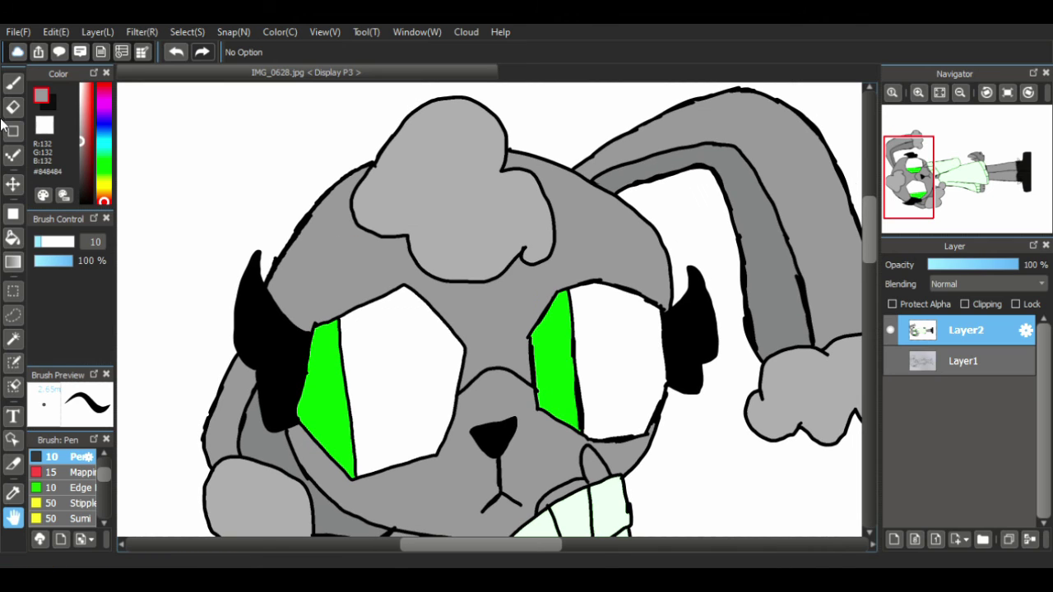
left_click(90, 177)
left_click(82, 200)
left_click(13, 82)
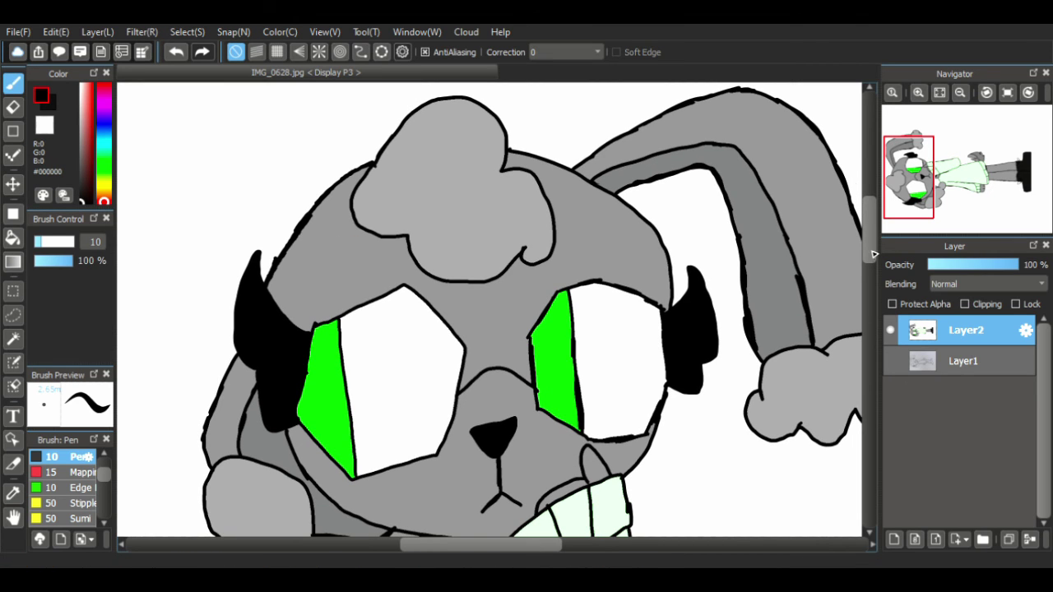
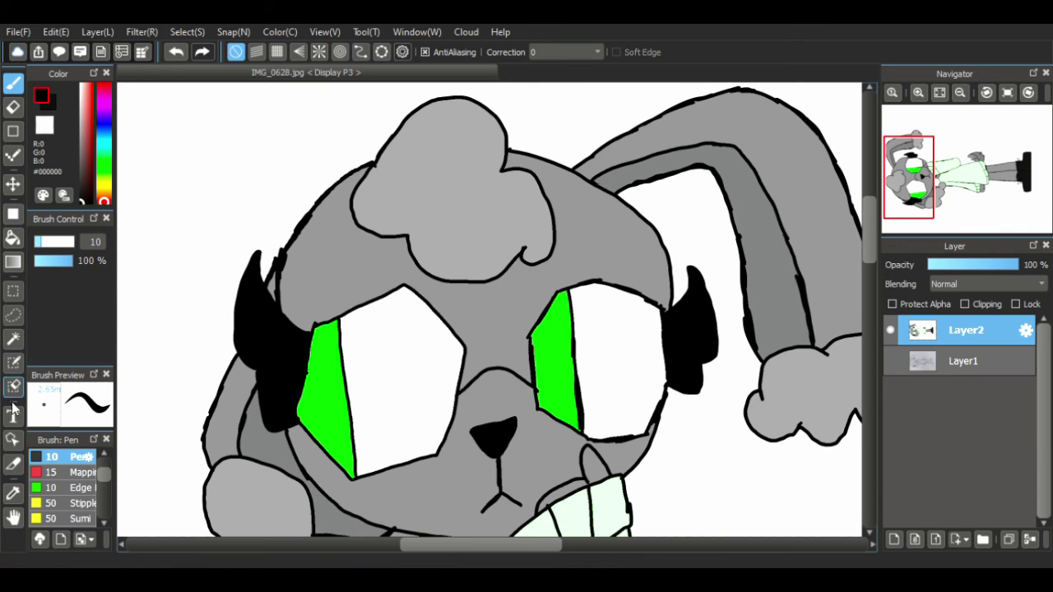
left_click(13, 516)
mouse_move(234, 339)
left_mouse_down()
mouse_move(230, 277)
mouse_move(233, 293)
left_mouse_up()
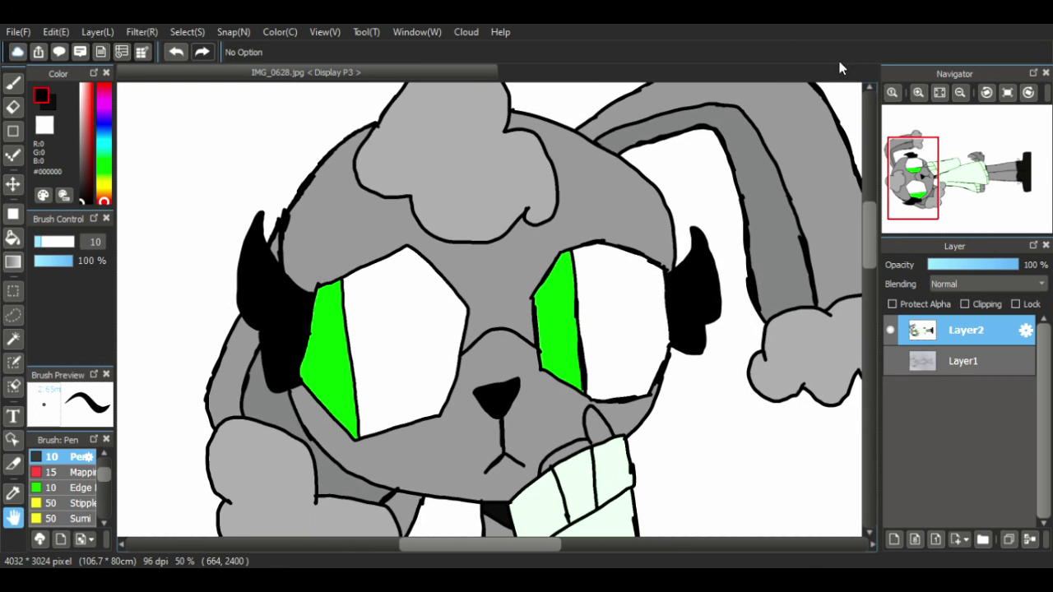
left_click(916, 95)
left_click_drag(152, 170, 411, 304)
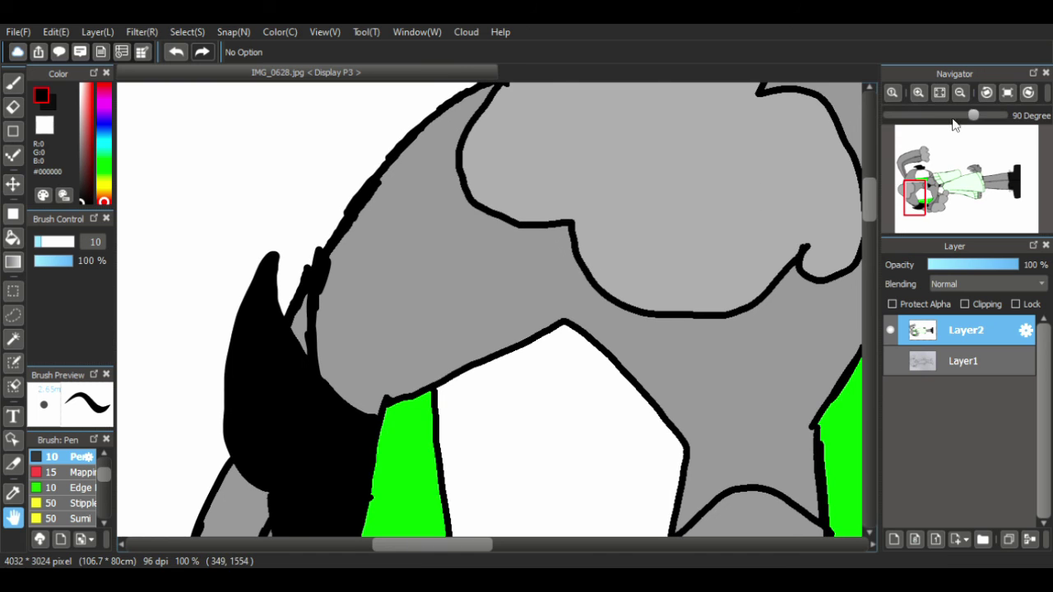
left_click(959, 92)
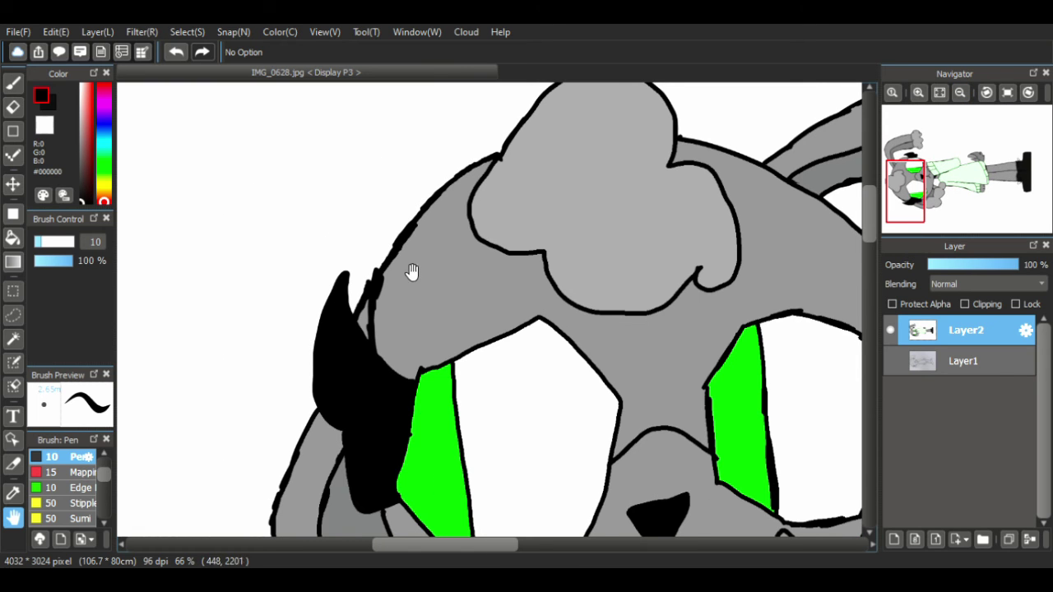
left_click_drag(425, 315, 435, 325)
- Choose grey #717171 and draw a shading boundary with the Pen along the lower cheek, from the chin to the larger black cheek tuft
left_click(83, 148)
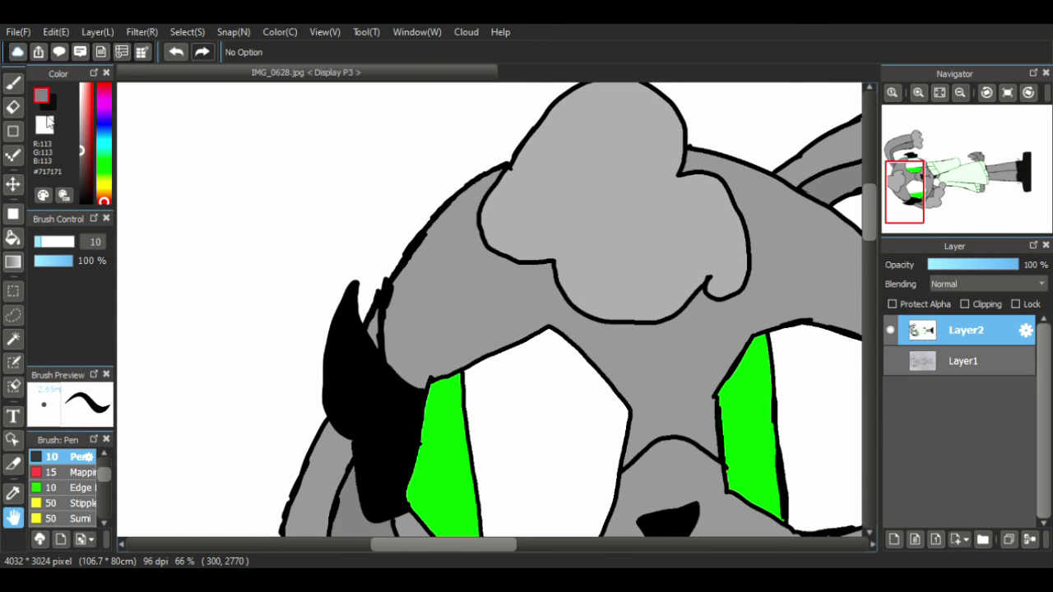
key("b")
scroll(868, 277, "down", 5)
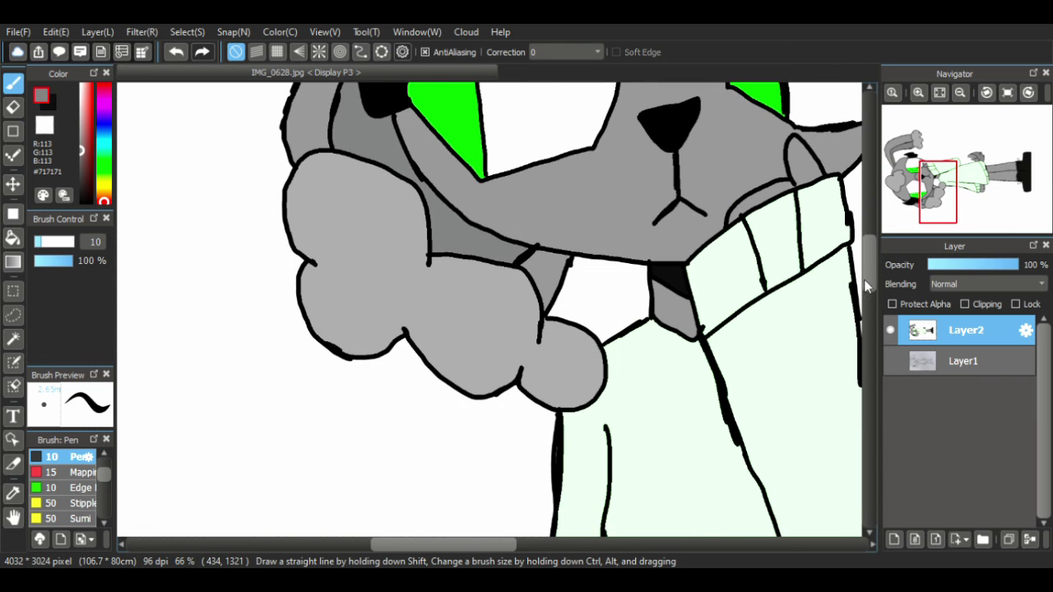
left_click(918, 92)
left_click(917, 92)
left_click_drag(947, 216, 953, 217)
left_click(15, 516)
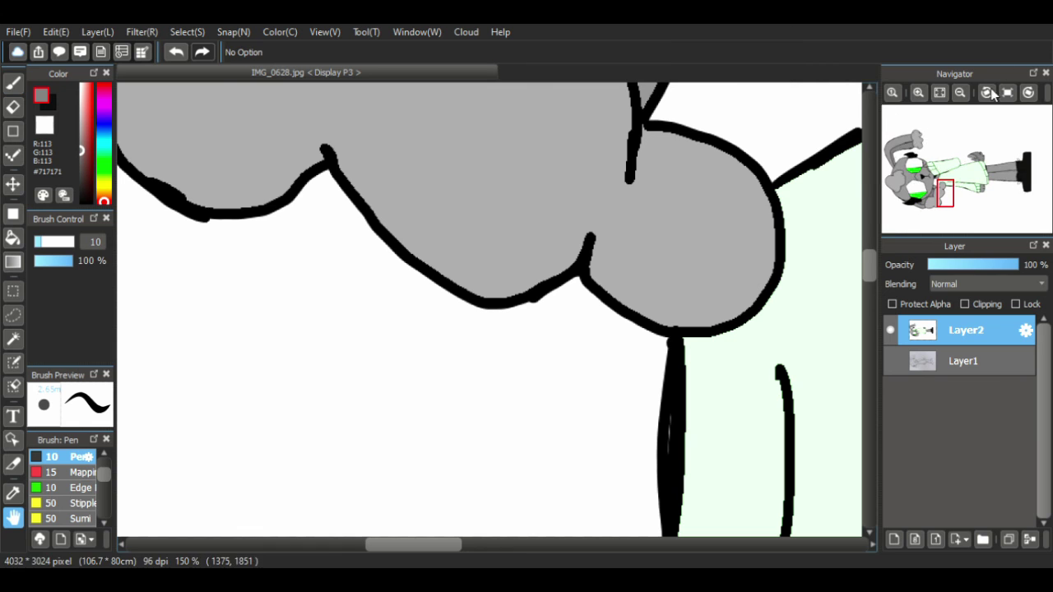
left_click(960, 94)
left_click(960, 94)
left_click_drag(417, 275, 389, 433)
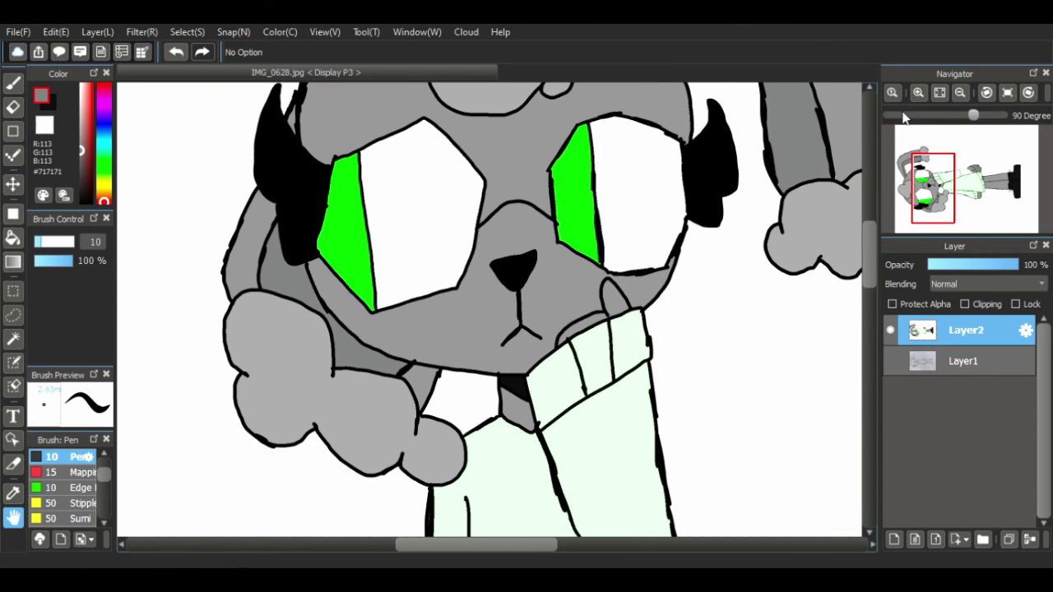
left_click(917, 92)
left_click(13, 83)
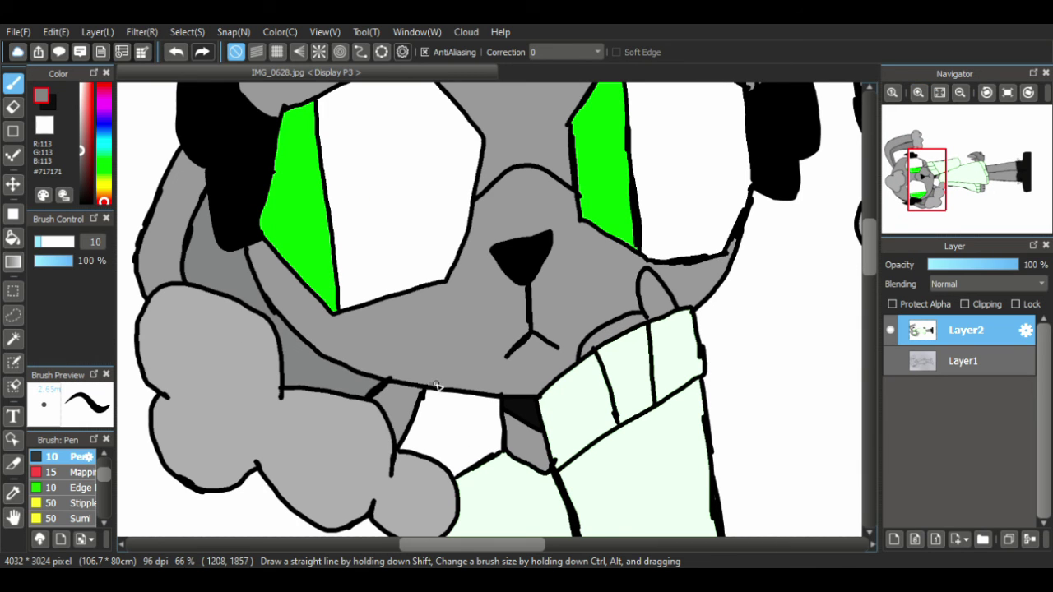
mouse_move(437, 386)
left_mouse_down()
mouse_move(313, 317)
mouse_move(266, 261)
left_mouse_up()
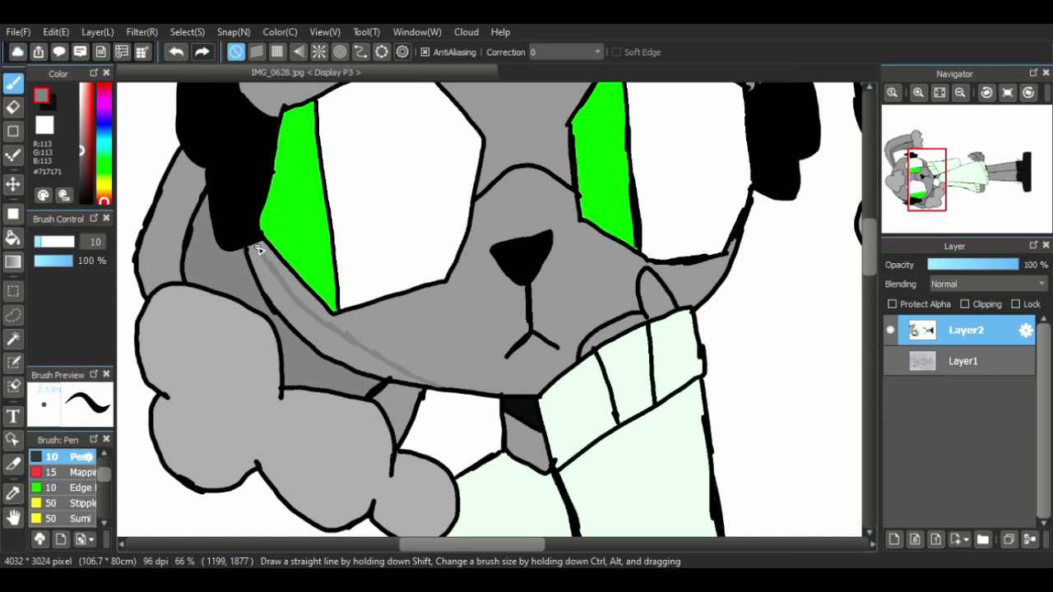
- Try filling the cheek's shading strip with #717171 using the Bucket at tolerances 254, 85, 75 and 49, undoing each fill
left_click(13, 238)
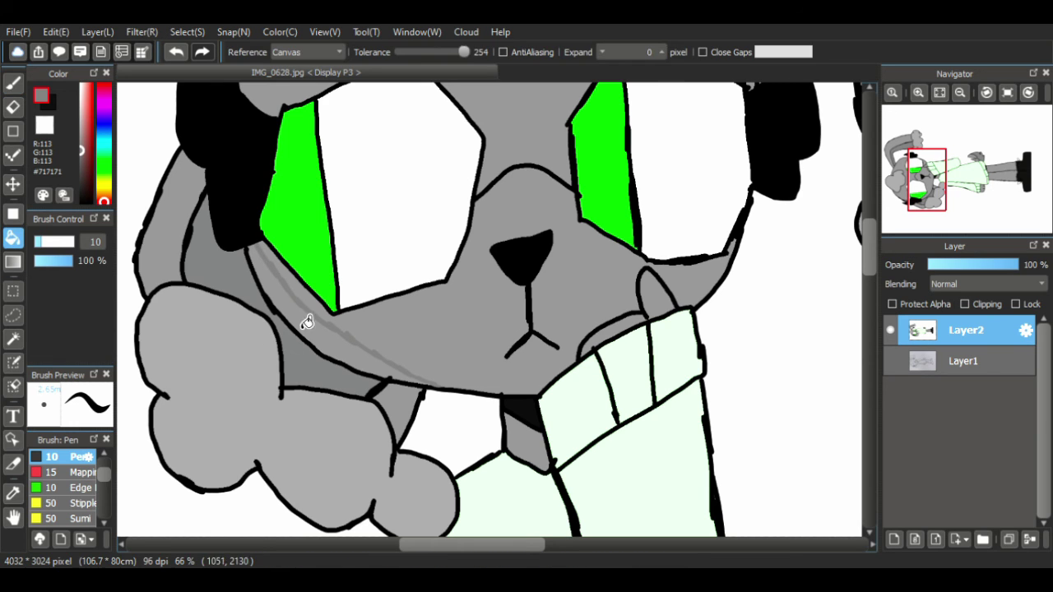
left_click(301, 372)
key("ctrl+z")
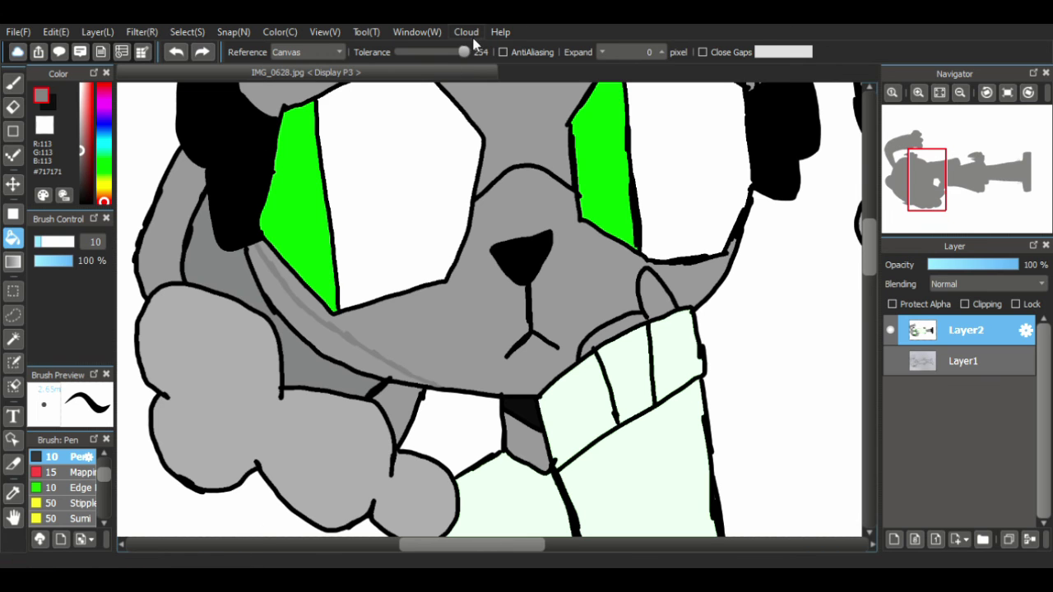
left_click_drag(441, 52, 421, 52)
left_click(335, 360)
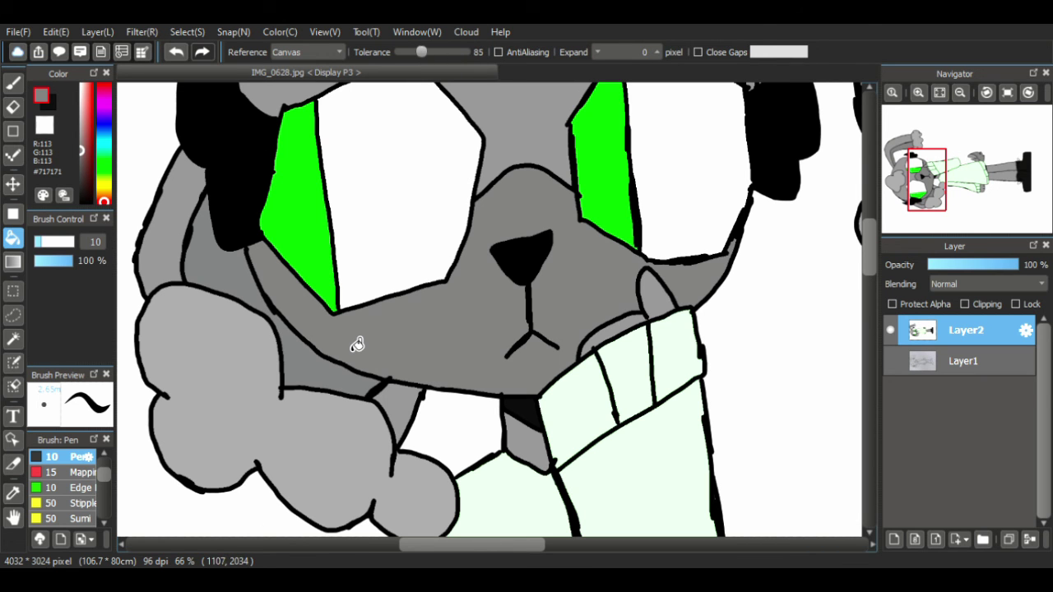
key("ctrl+z")
left_click_drag(421, 52, 419, 51)
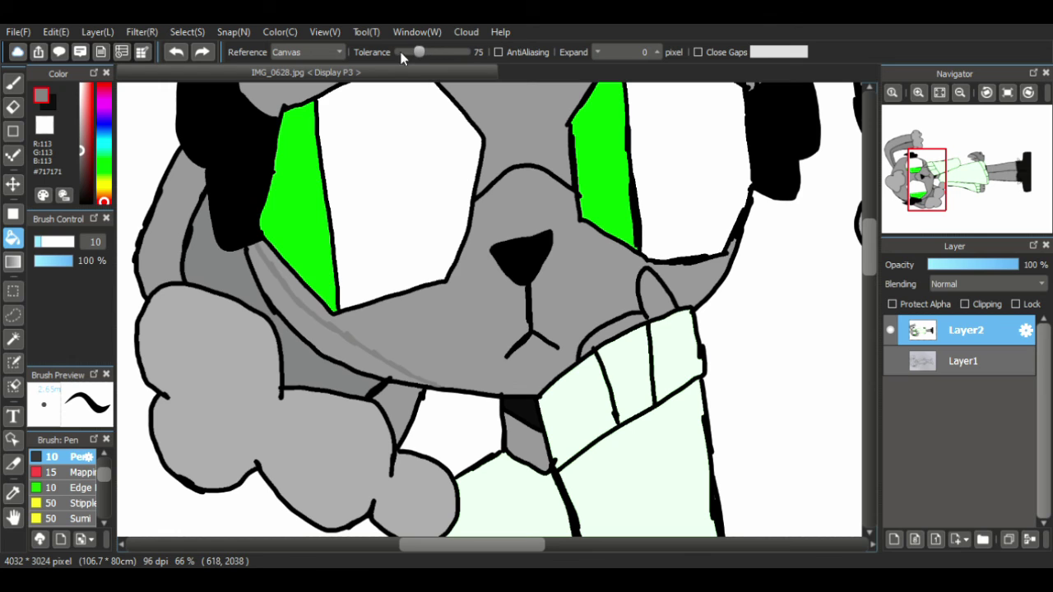
left_click(338, 352)
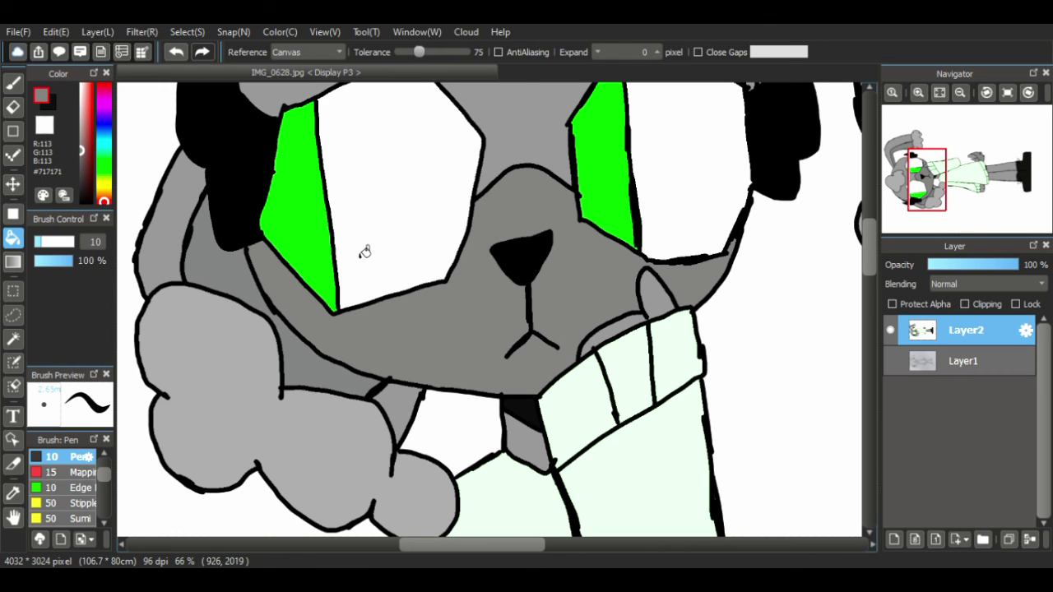
key("ctrl+z")
left_click_drag(416, 53, 412, 53)
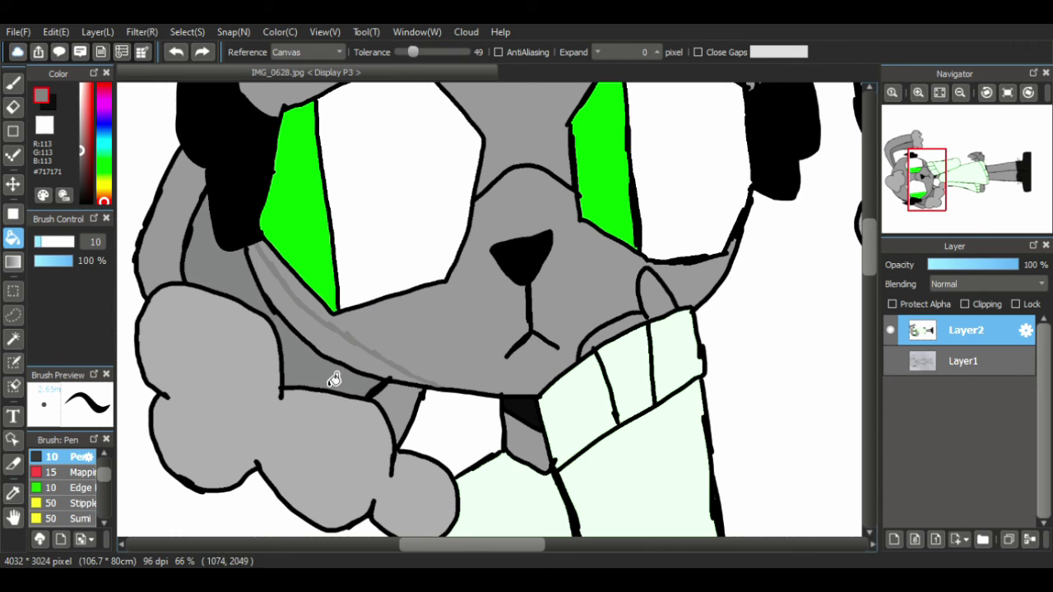
left_click(337, 352)
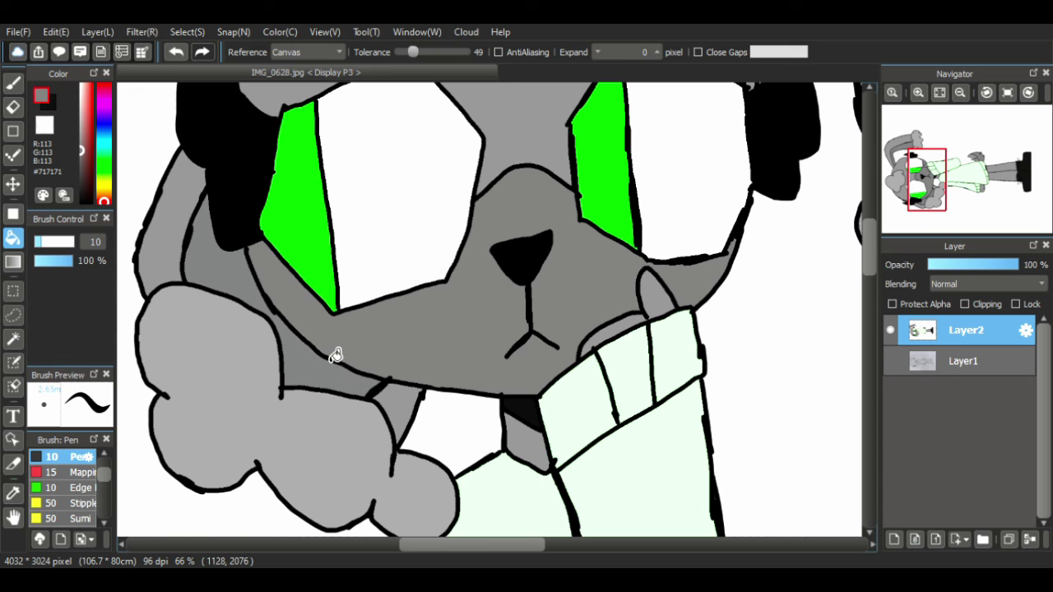
key("ctrl+z")
- Set the Bucket tolerance to 16 and fill the strip between the cheek's shading boundary and the face outline with #717171
left_click_drag(412, 52, 404, 52)
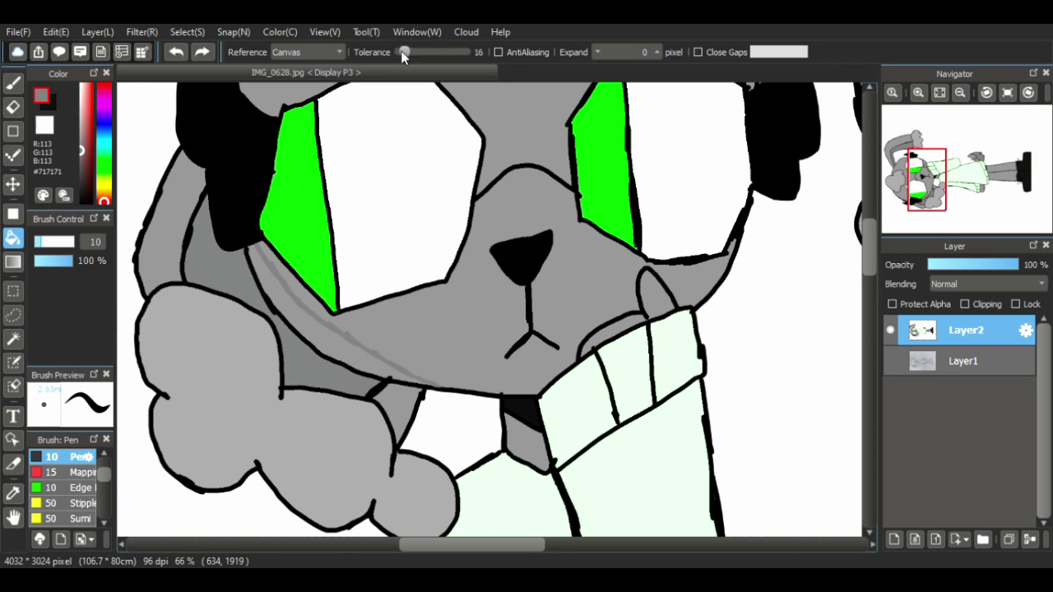
left_click(288, 343)
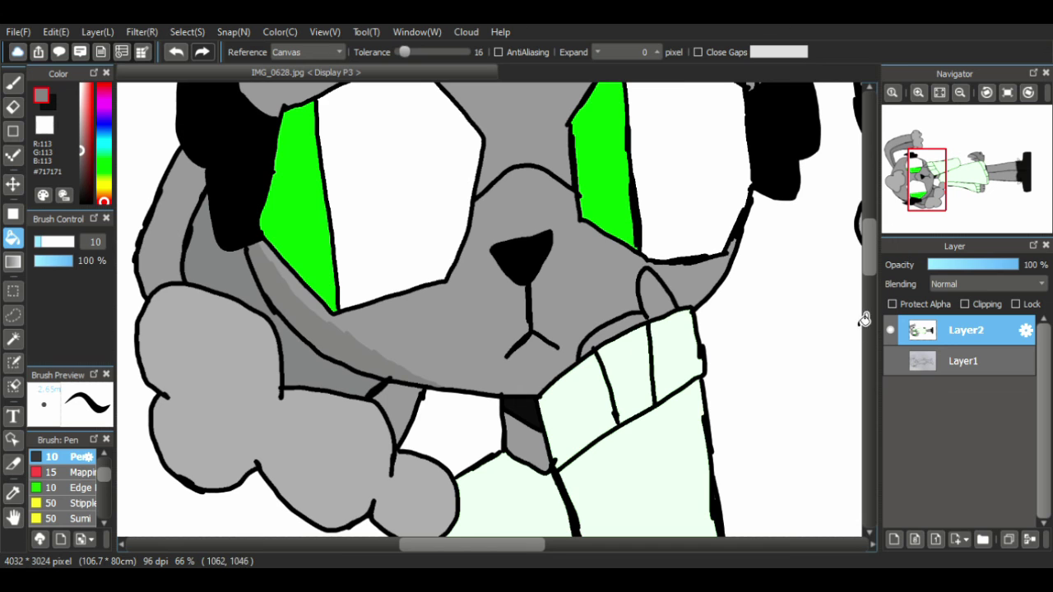
- Draw a curved #717171 shading boundary inside the forehead's edge above the larger black cheek tuft and fill the enclosed strip
left_click_drag(873, 251, 862, 237)
left_click(13, 83)
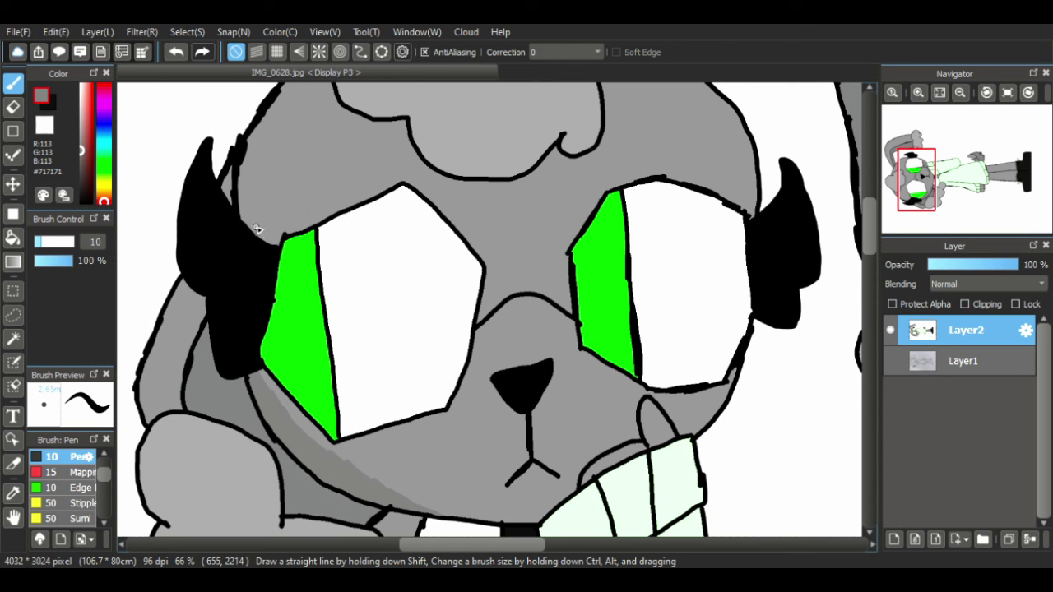
mouse_move(257, 228)
left_mouse_down()
mouse_move(271, 123)
mouse_move(260, 160)
mouse_move(282, 91)
left_mouse_up()
left_click(13, 238)
left_click(259, 154)
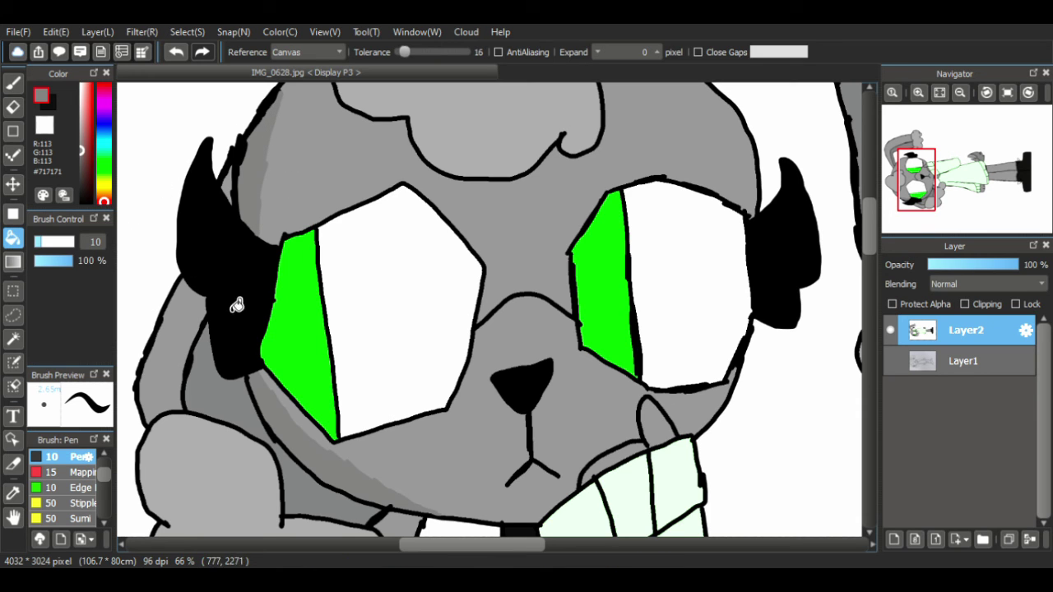
- Sample the cheek shading's #717171 and draw a lengthwise shading line on the outer part of the ear behind the larger cheek tuft
left_click(13, 83)
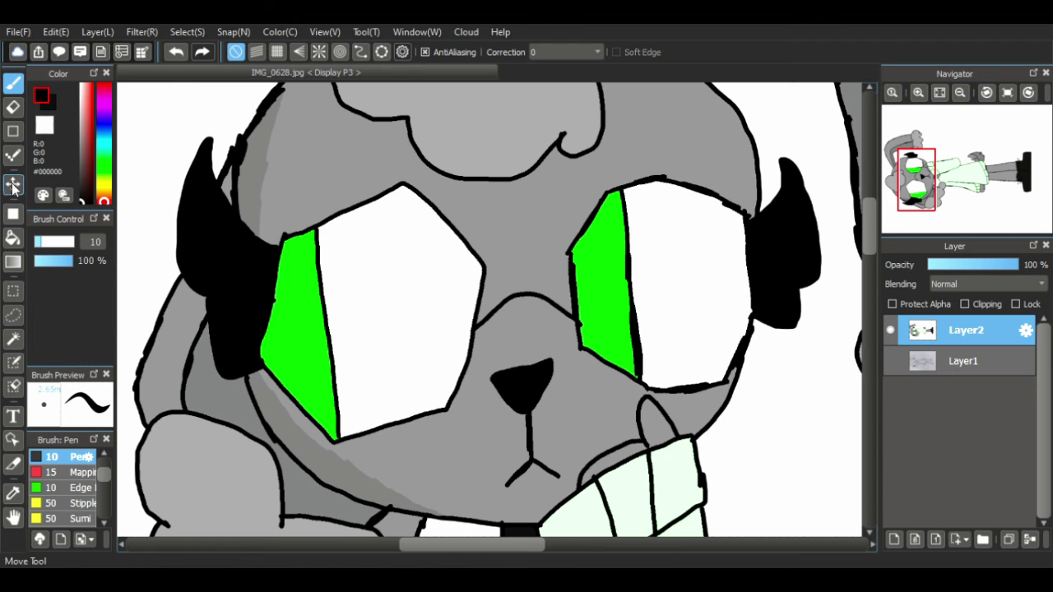
left_click(278, 409, "alt")
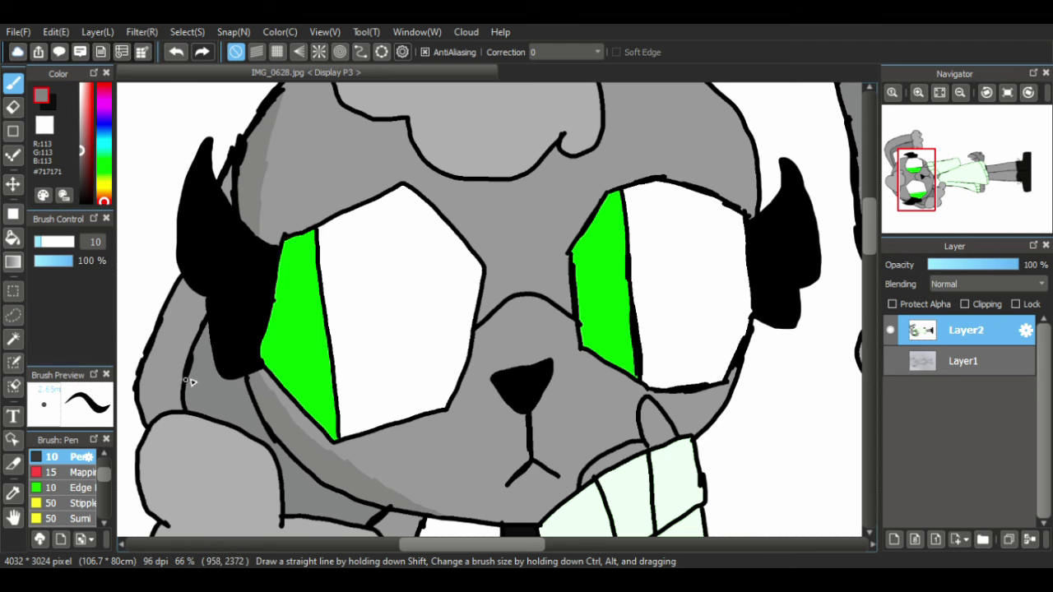
left_click_drag(167, 392, 186, 300)
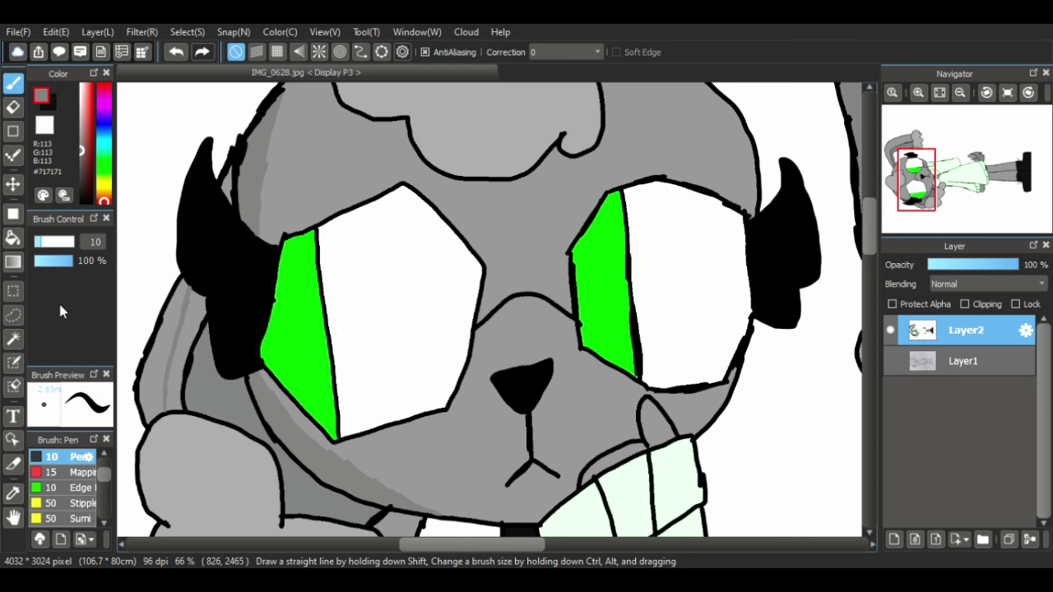
left_click(12, 238)
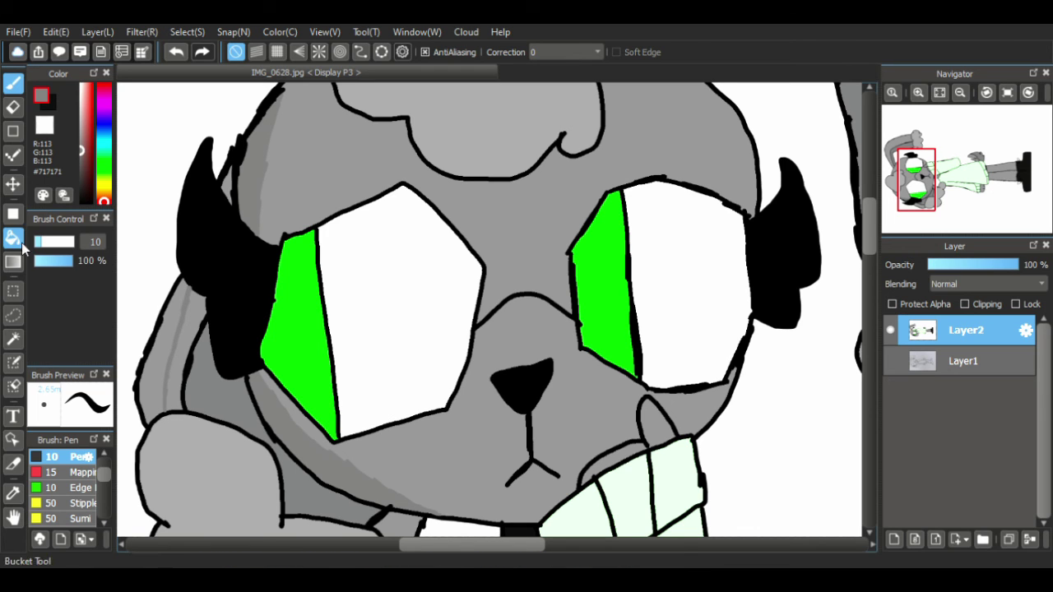
- Draw a #717171 shadow boundary on the forehead beneath the hair's smaller side curl and fill the strip up to the hair outline
left_click(15, 524)
left_click_drag(164, 414, 116, 383)
mouse_move(360, 112)
left_mouse_down()
mouse_move(229, 279)
mouse_move(172, 293)
mouse_move(383, 205)
mouse_move(348, 237)
mouse_move(395, 296)
left_mouse_up()
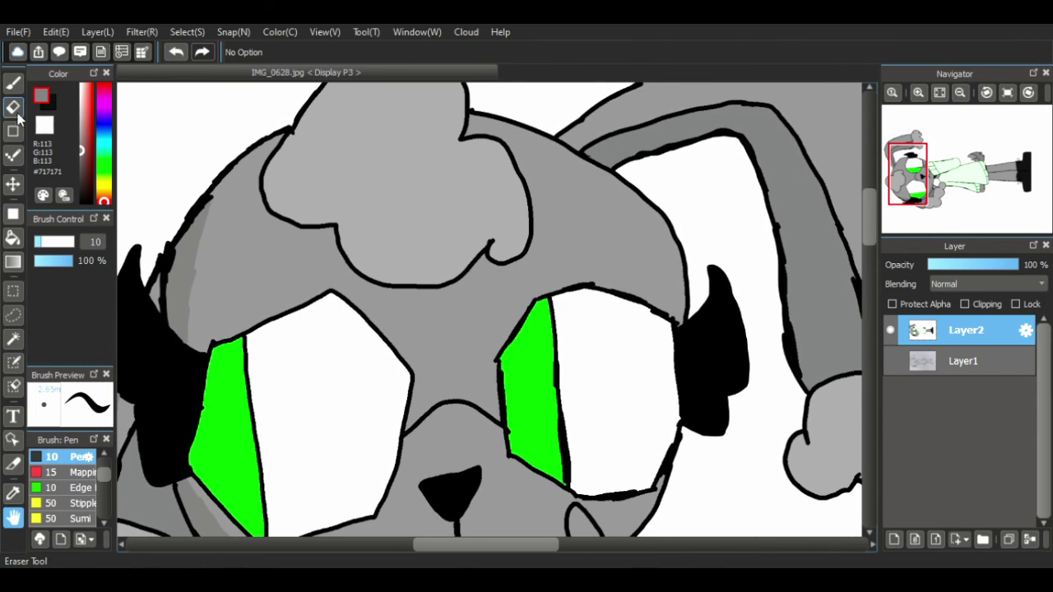
left_click(13, 82)
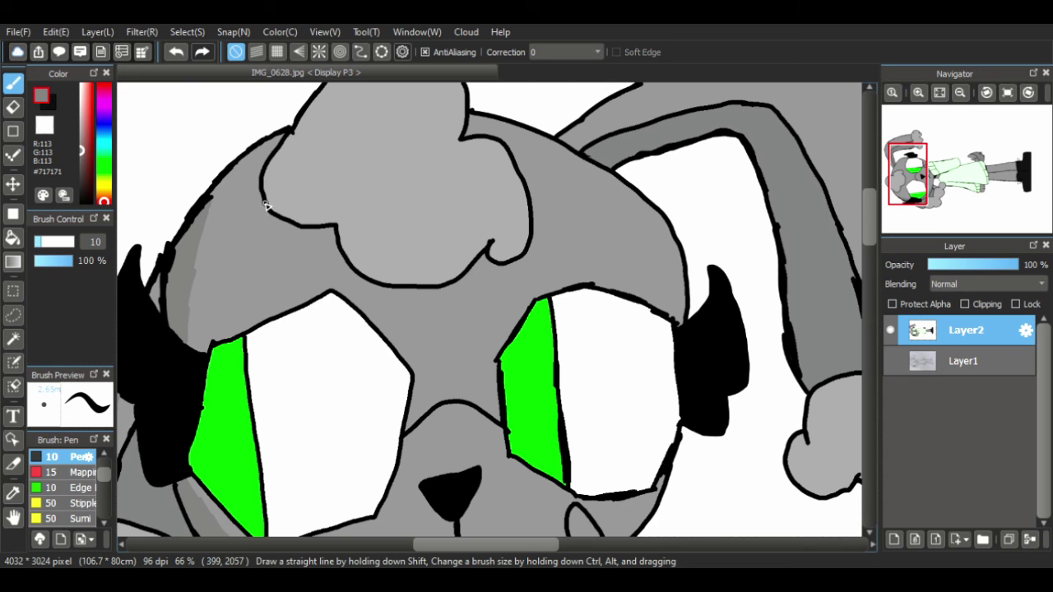
left_click_drag(263, 211, 326, 240)
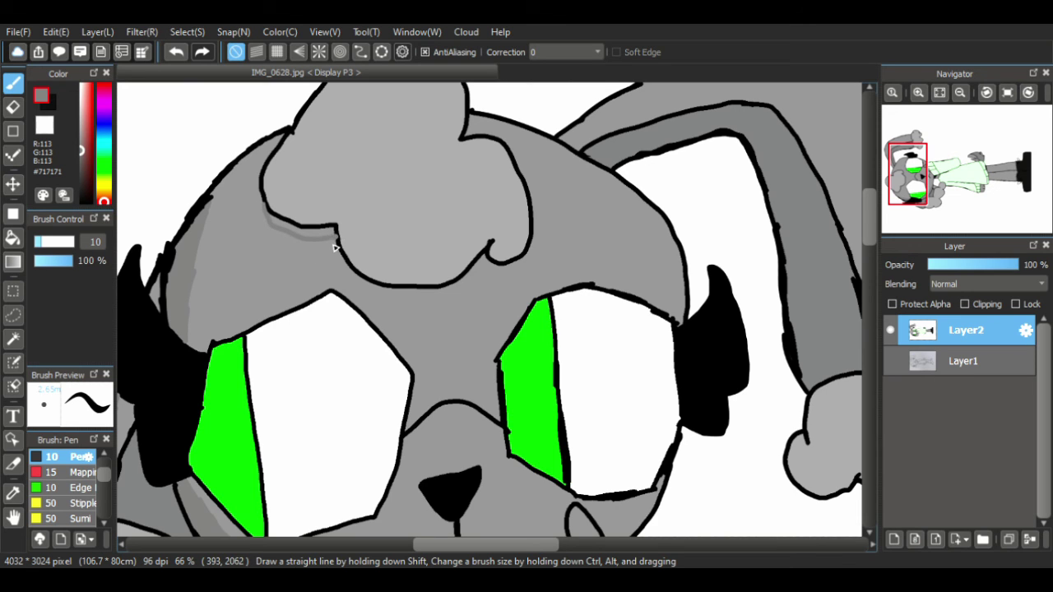
left_click(13, 238)
left_click(322, 234)
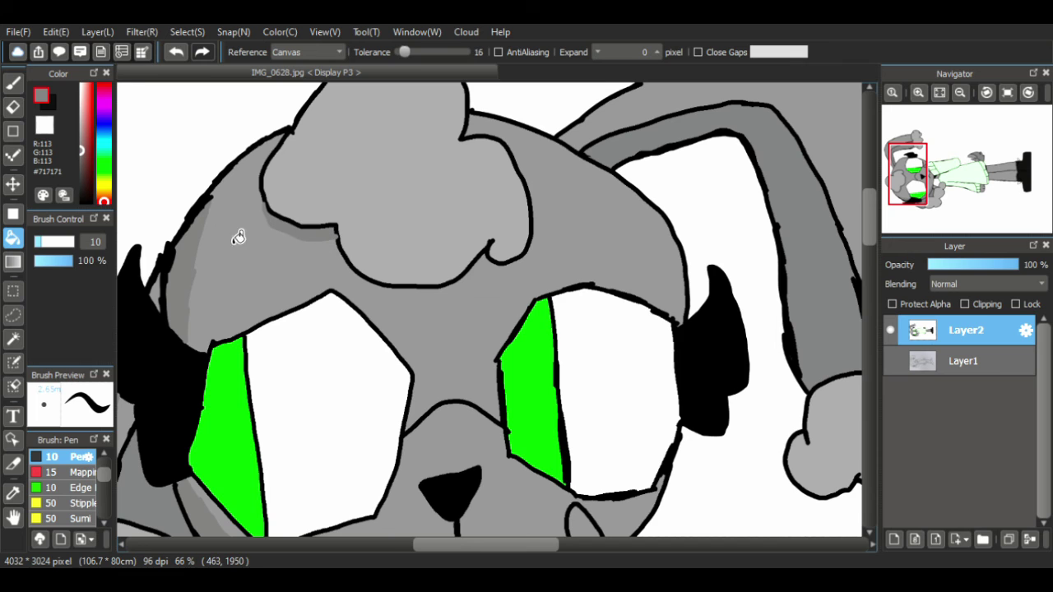
- Add a short #717171 shadow stroke on the forehead beneath the hair's lowest curve, next to the small curl
left_click(13, 82)
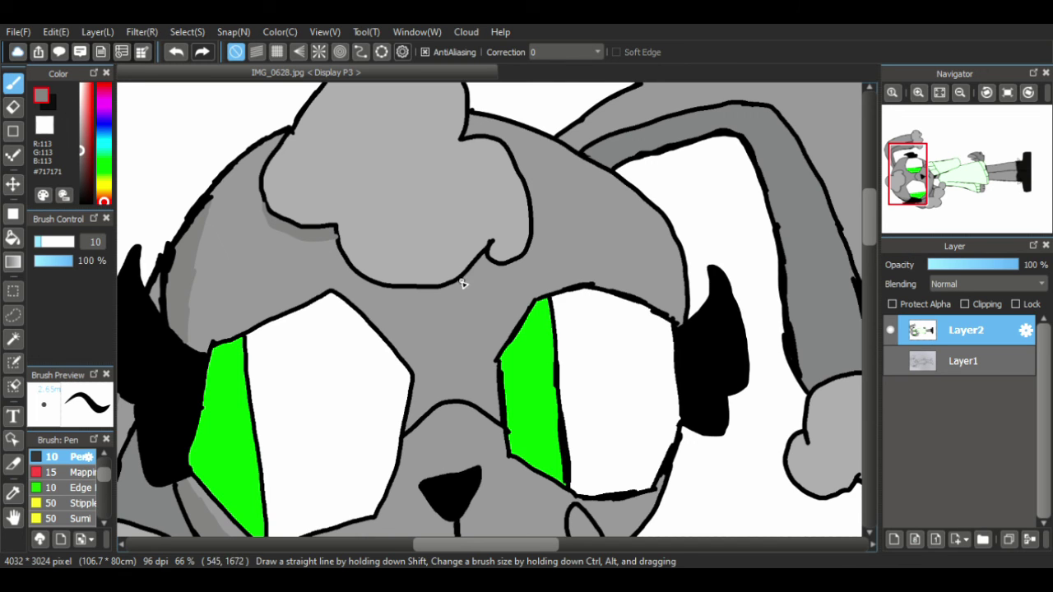
left_click_drag(444, 291, 485, 262)
left_click(13, 237)
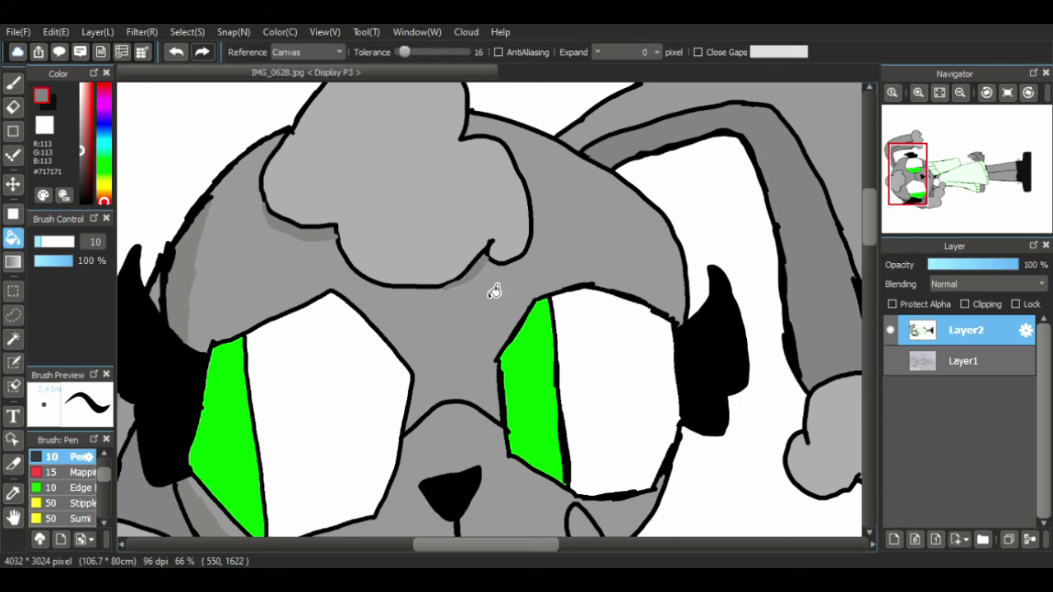
- Sample black #000000 and redraw the hair outline over the new shadow, from the lowest curve to the small curl
left_click(202, 363, "alt")
left_click(13, 82)
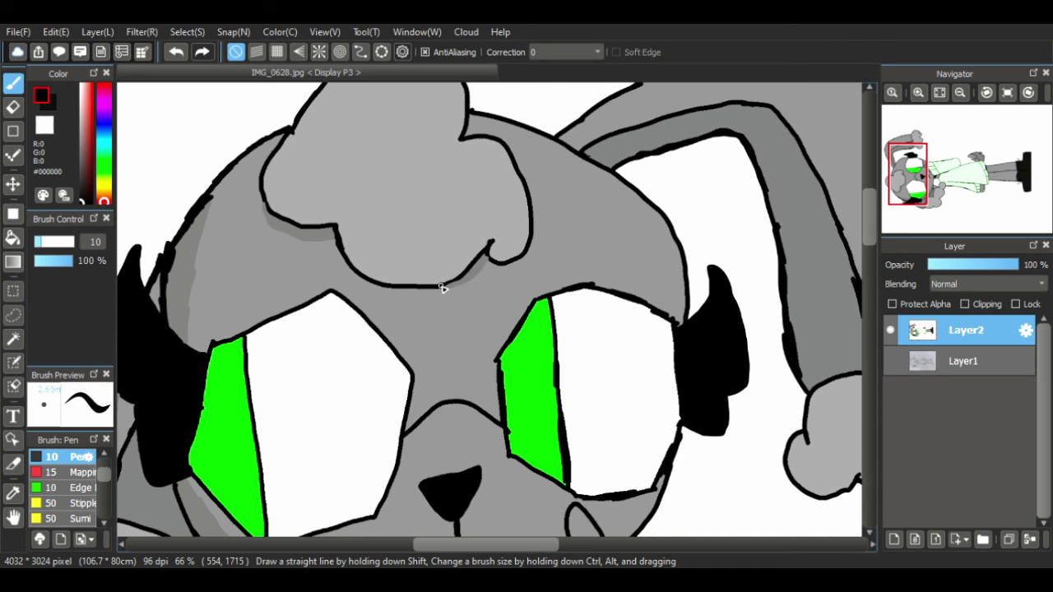
mouse_move(439, 287)
left_mouse_down()
mouse_move(487, 255)
mouse_move(497, 264)
left_mouse_up()
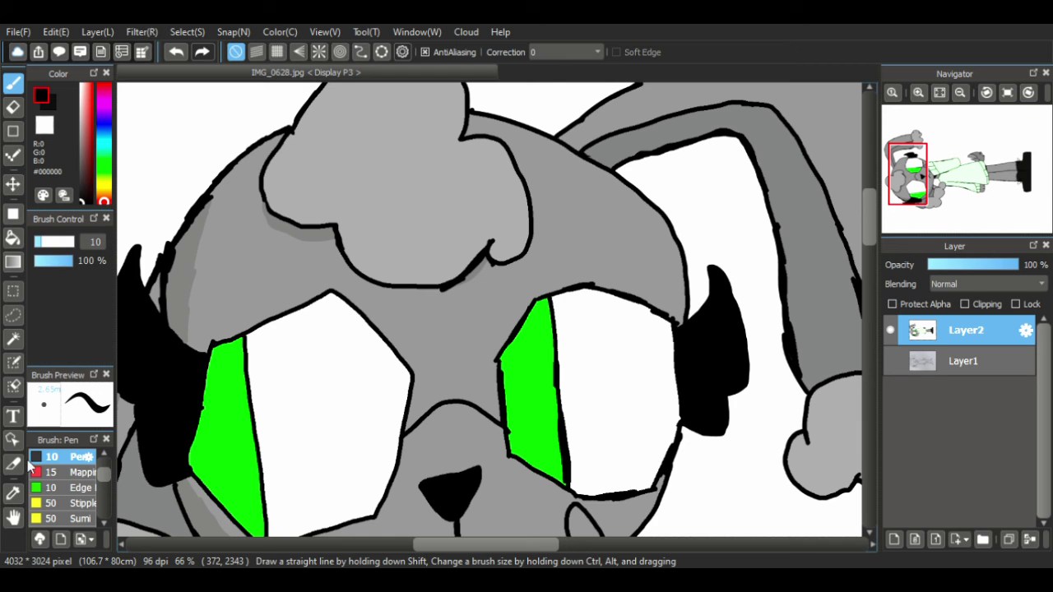
- Sample the shadow's #717171 and draw a short shading line from the head's top edge to the notch in the hair
left_click(12, 517)
left_click_drag(354, 245, 209, 331)
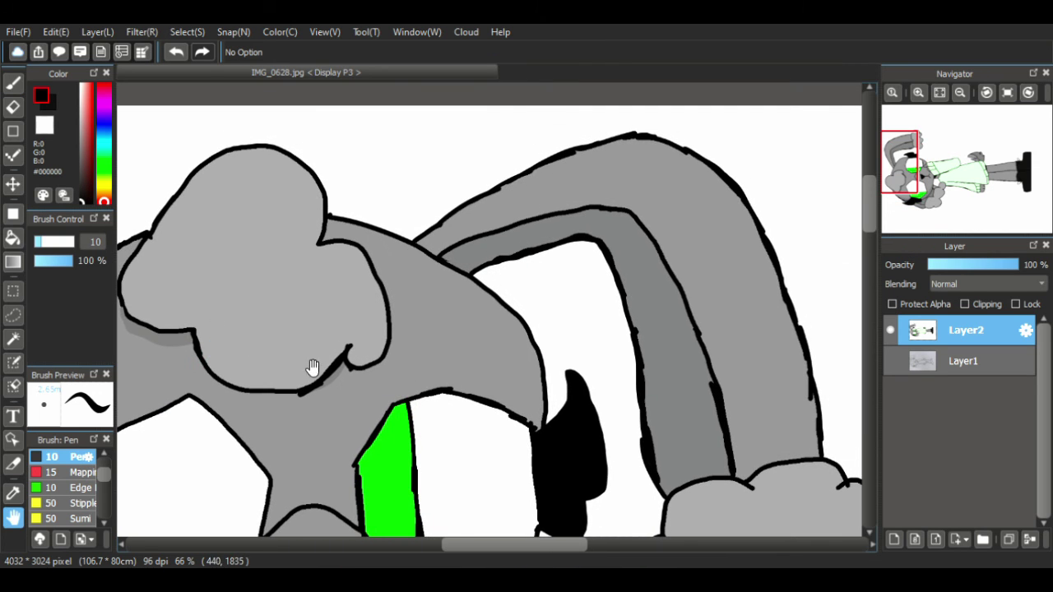
right_click(342, 386)
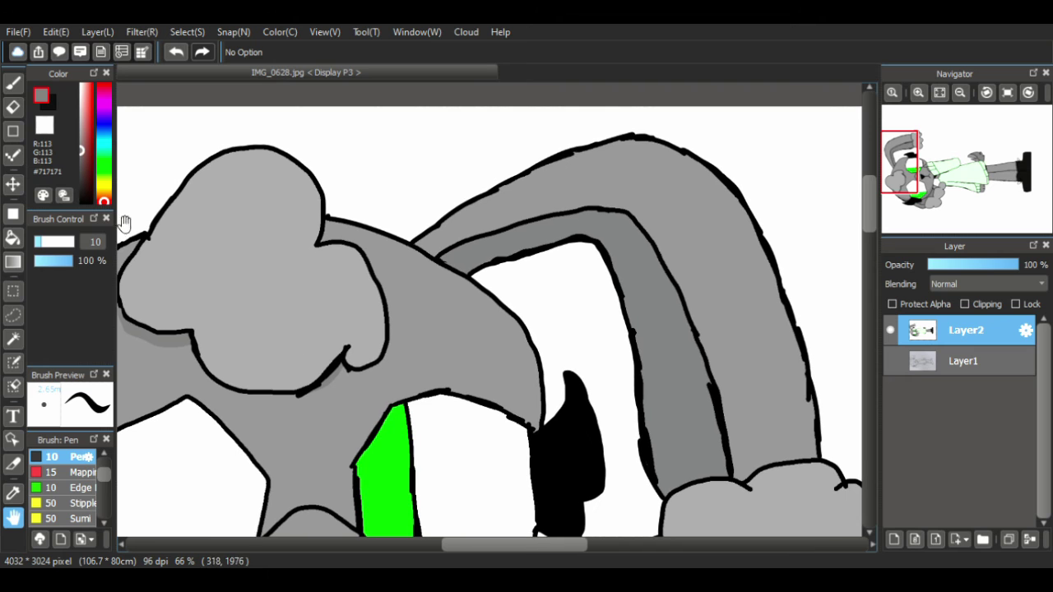
left_click(13, 82)
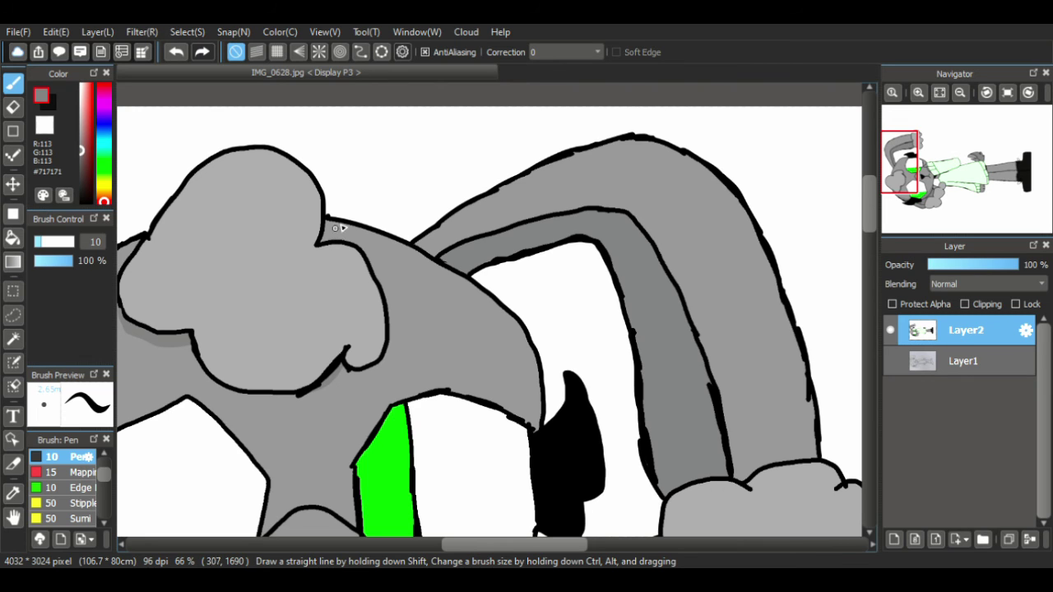
left_click_drag(340, 228, 339, 237)
- Retouch the hair outline at the notch in black #000000 and fill the small enclosed shadow area beside it with #717171
left_click(558, 452, "alt")
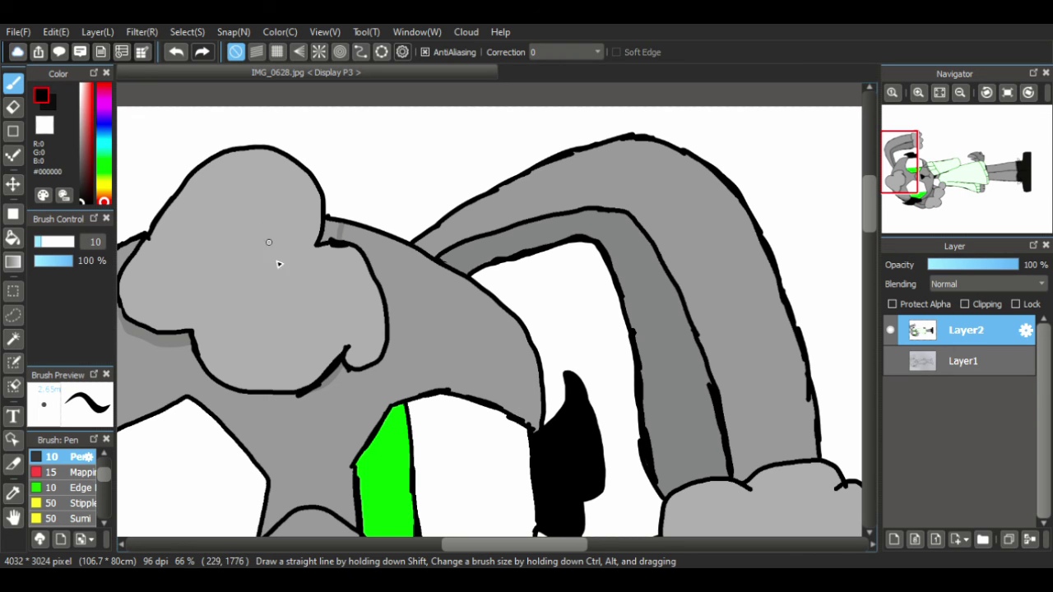
left_click(337, 240, "alt")
key("g")
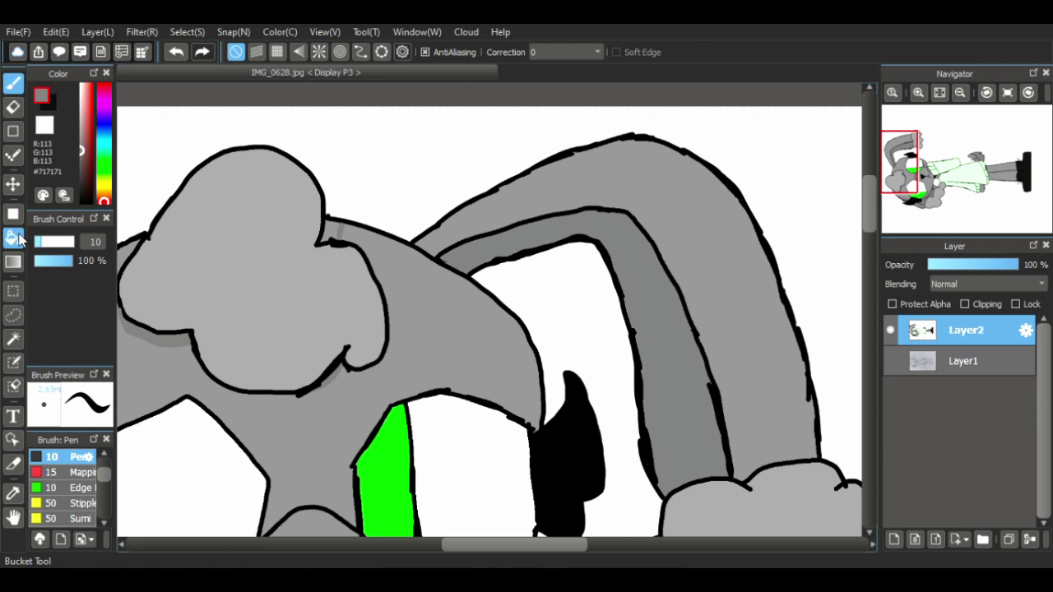
left_click(344, 247)
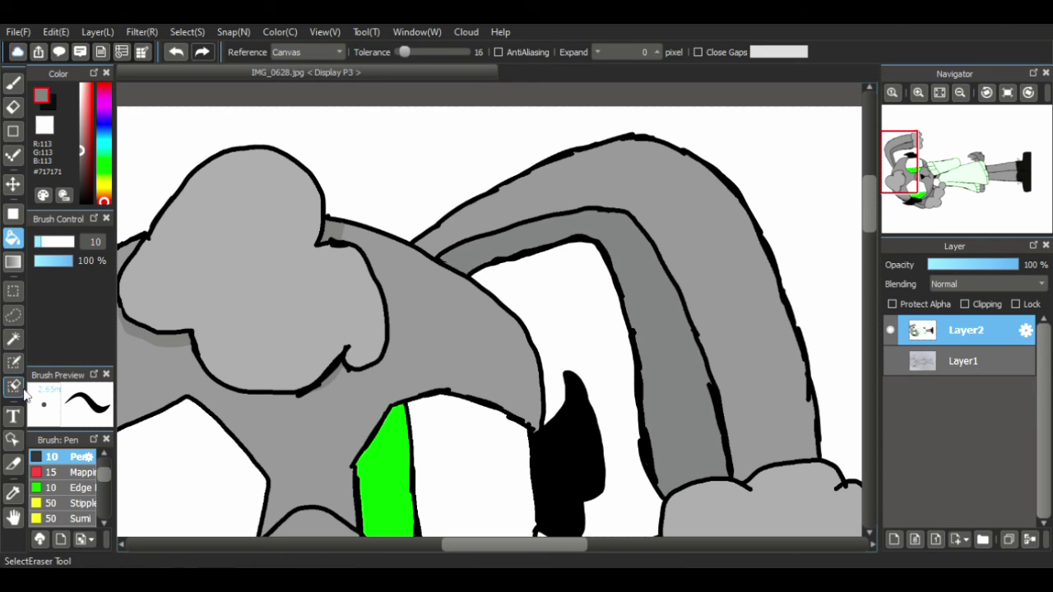
- Draw a #717171 shadow line across the base of the long curved ear, closing its gap, and fill the small enclosed area beside the head
key("b")
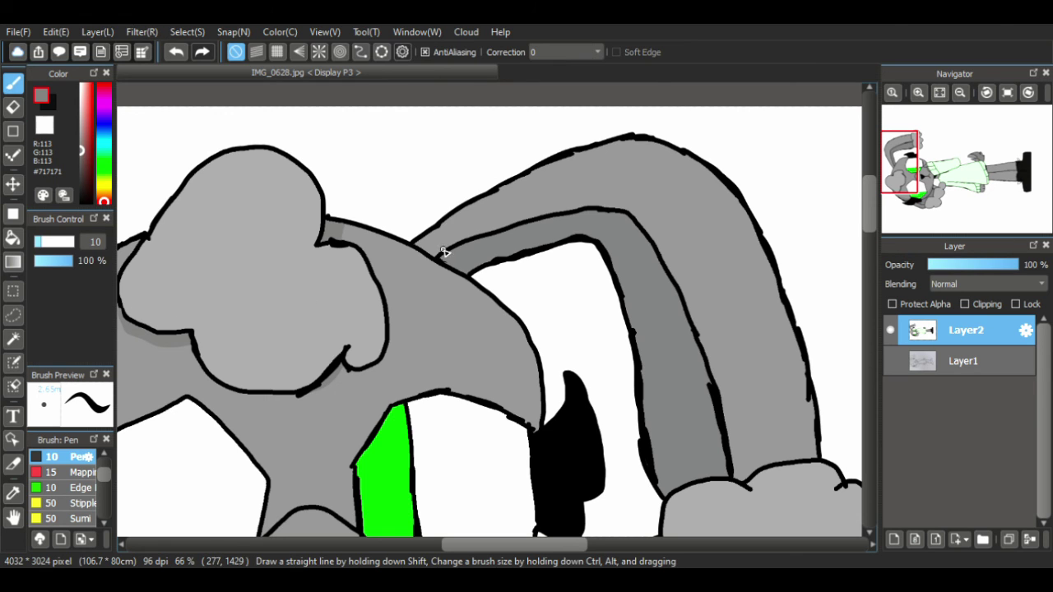
left_click(12, 238)
left_click(444, 256)
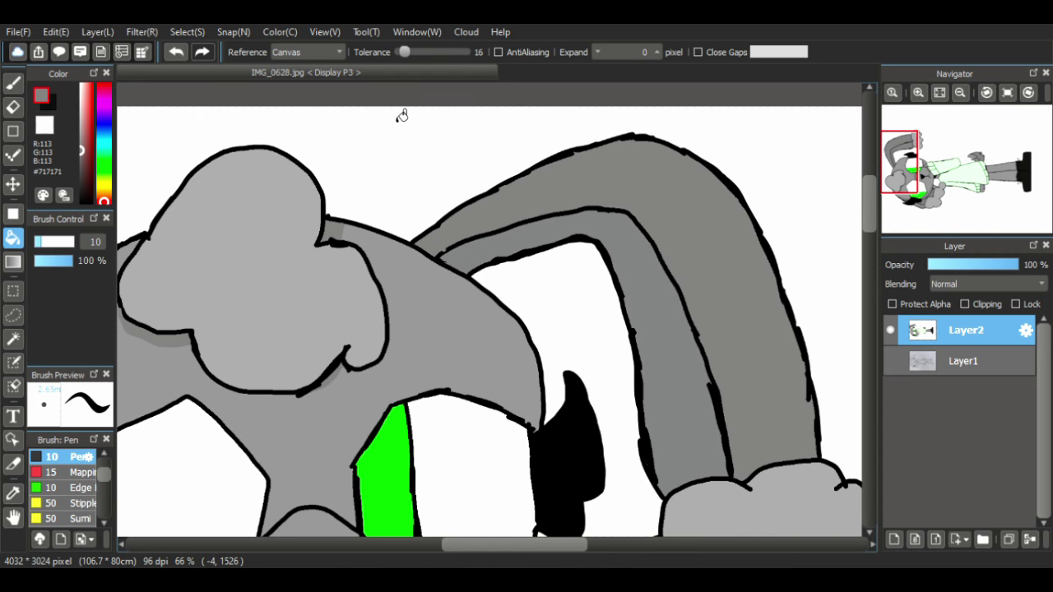
key("ctrl+z")
left_click(13, 82)
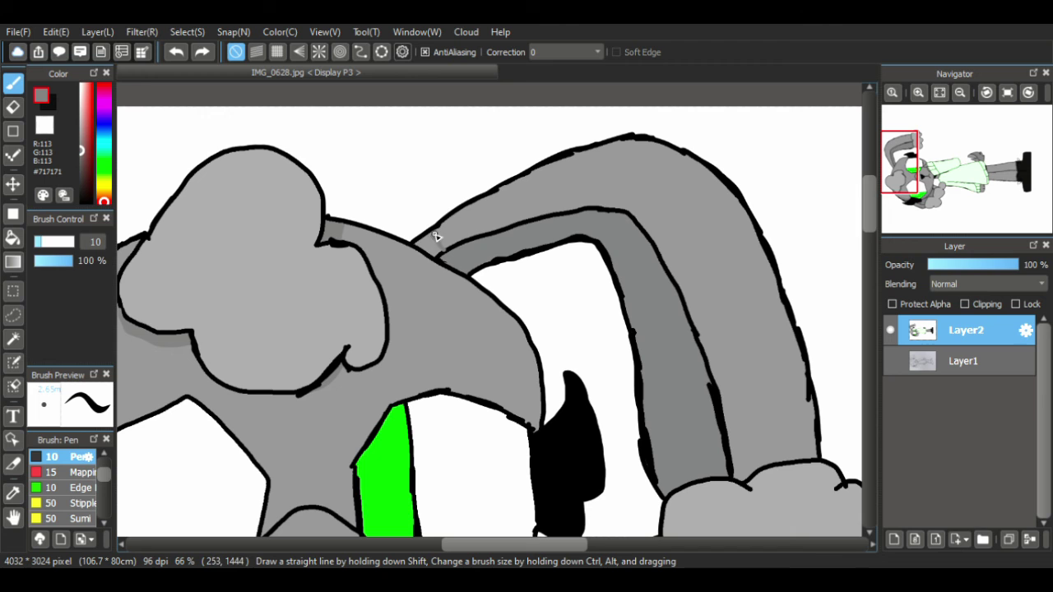
left_click_drag(436, 236, 433, 240)
left_click(12, 237)
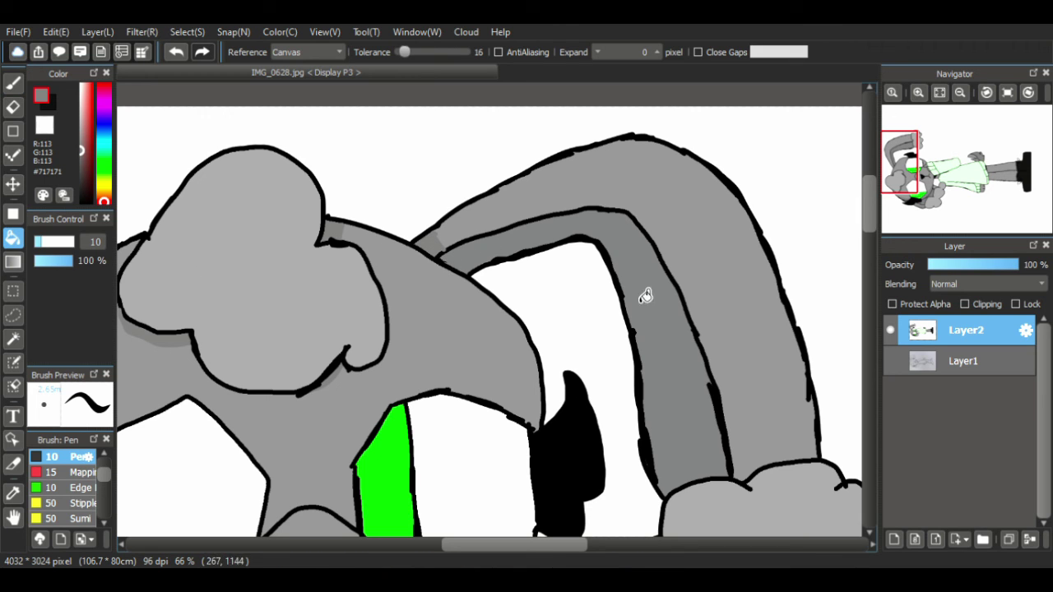
- Shade the edge of the low finger above the raised sleeve cuff with #717171, undoing the stray fills
left_click_drag(875, 214, 866, 268)
key("b")
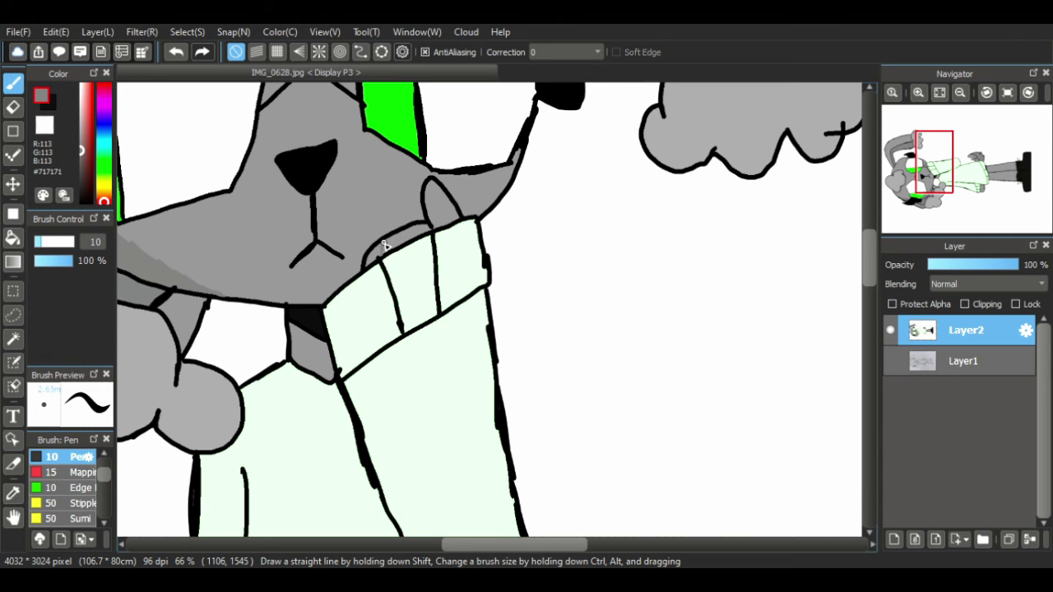
left_click(13, 238)
left_click(388, 305)
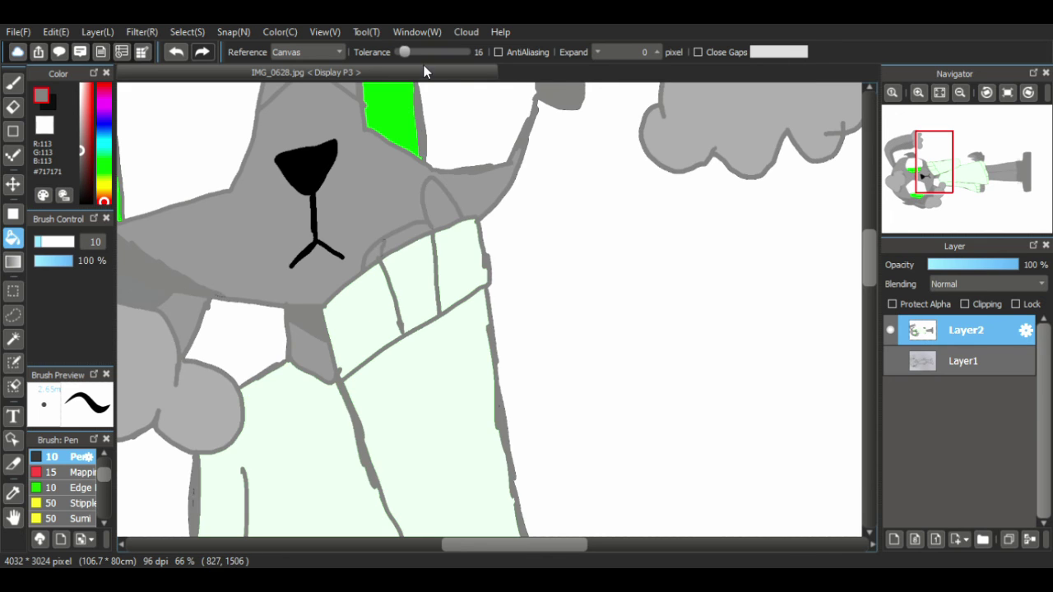
key("ctrl+z")
left_click(387, 269)
key("ctrl+z")
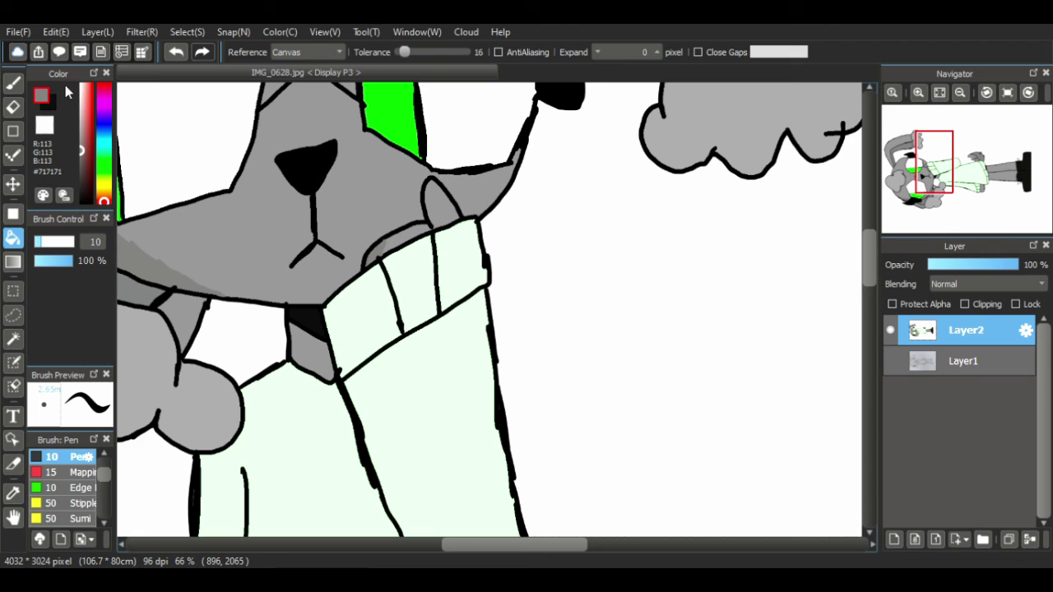
- Add #717171 shading along the left edges of the pointed finger above the cuff and the small grey shape below the chin
left_click(12, 82)
mouse_move(435, 227)
left_mouse_down()
mouse_move(431, 181)
mouse_move(430, 218)
left_mouse_up()
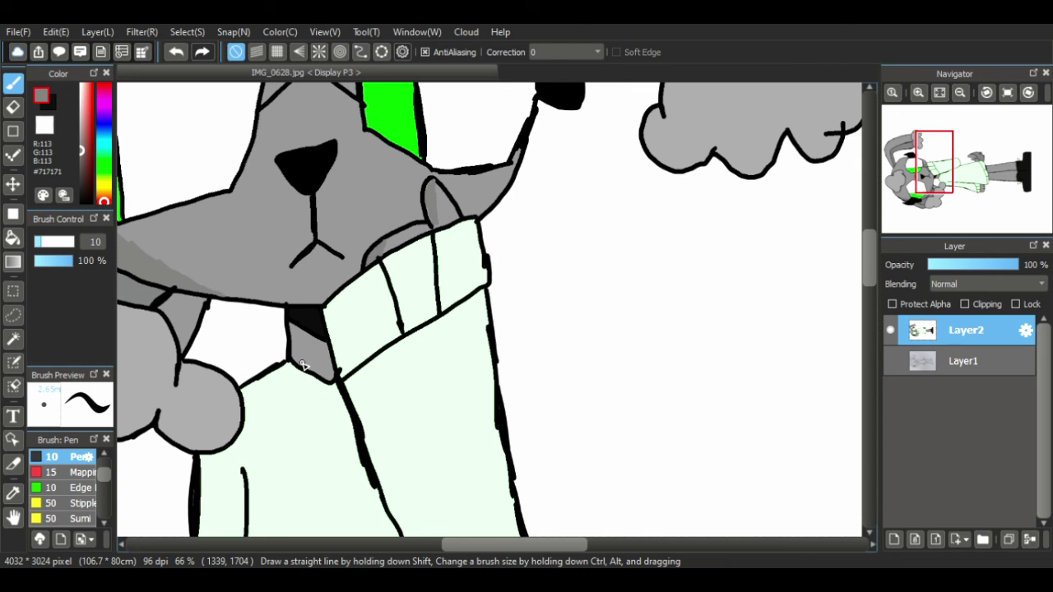
left_click_drag(303, 366, 302, 339)
left_click(13, 238)
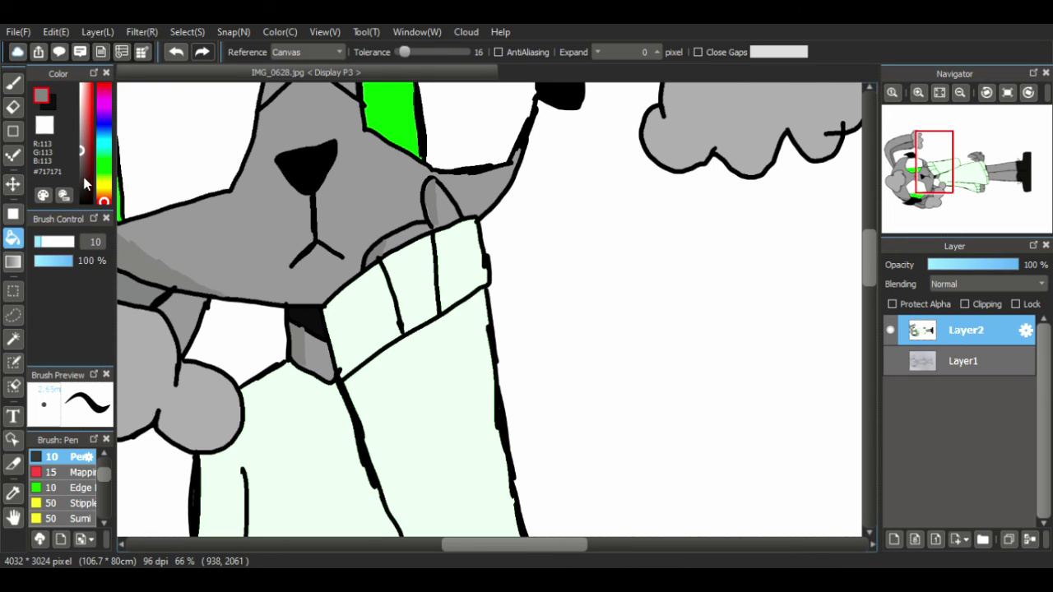
left_click(86, 200)
left_click(13, 82)
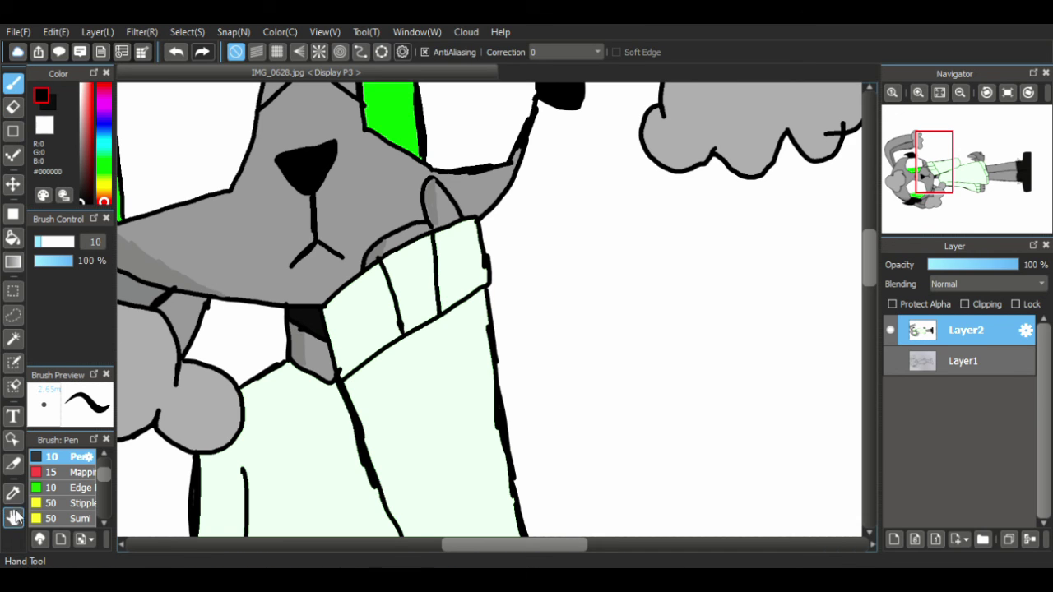
- Sample the tail's #717171, draw a shading line down the lowered paw's outer side and fill the enclosed edge
left_click(12, 518)
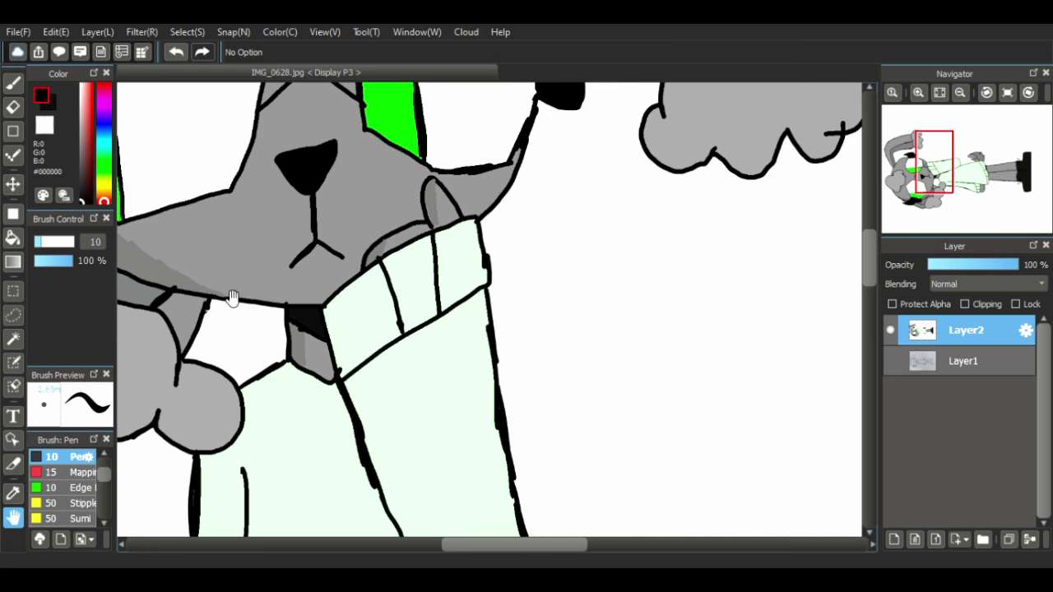
left_click_drag(232, 299, 391, 124)
left_click_drag(333, 457, 385, 5)
left_click(14, 83)
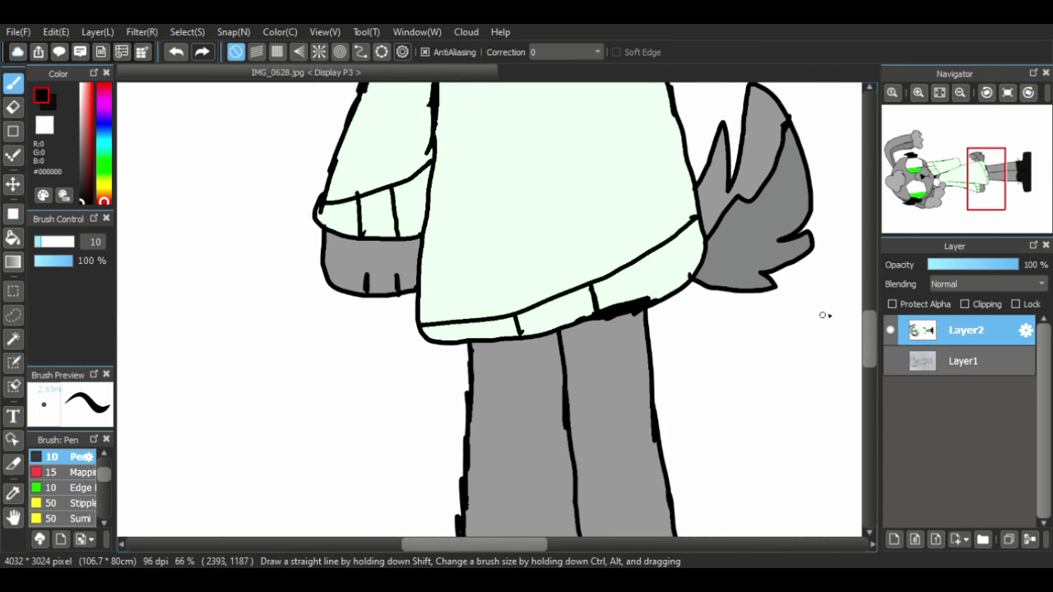
mouse_move(867, 341)
left_mouse_down()
mouse_move(871, 256)
mouse_move(868, 329)
left_mouse_up()
left_click(507, 326, "alt")
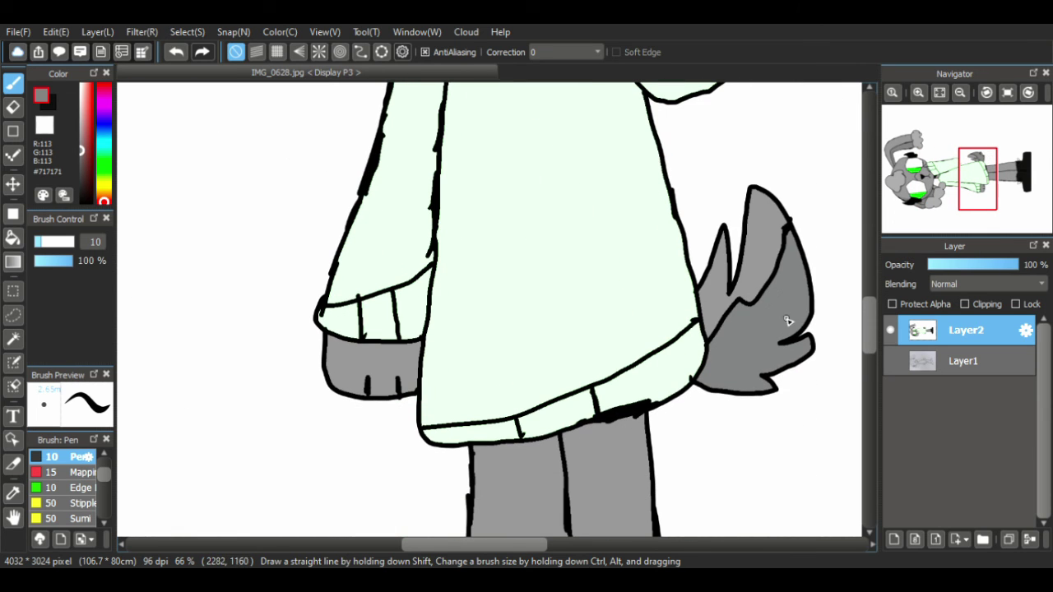
left_click_drag(353, 395, 347, 374)
left_click(12, 238)
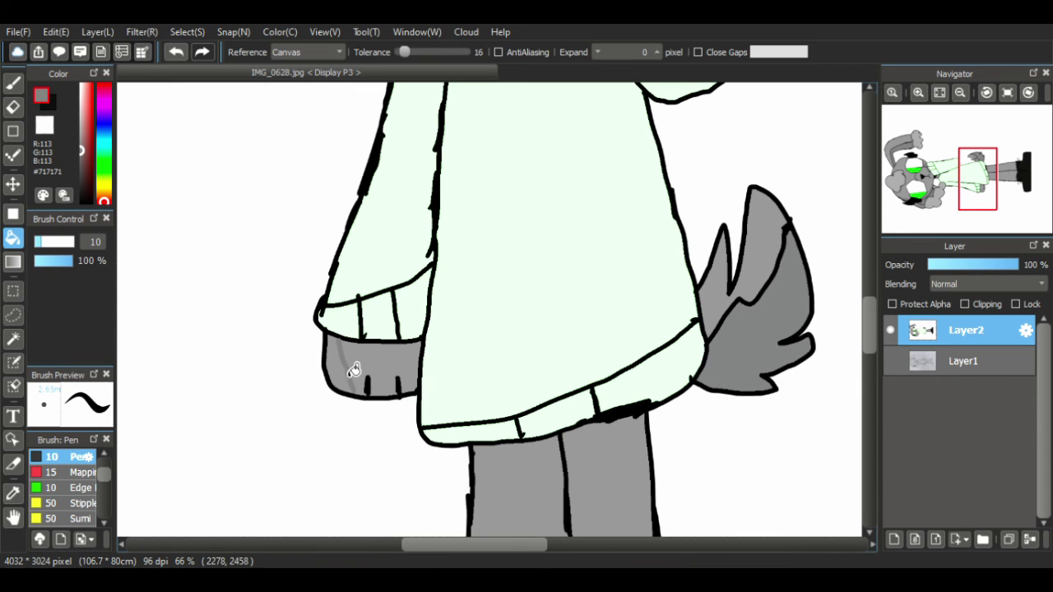
left_click(341, 366)
- Draw a #717171 shading line through the tail's small tuft beside the dress and fill the area on its outer side
left_click(13, 82)
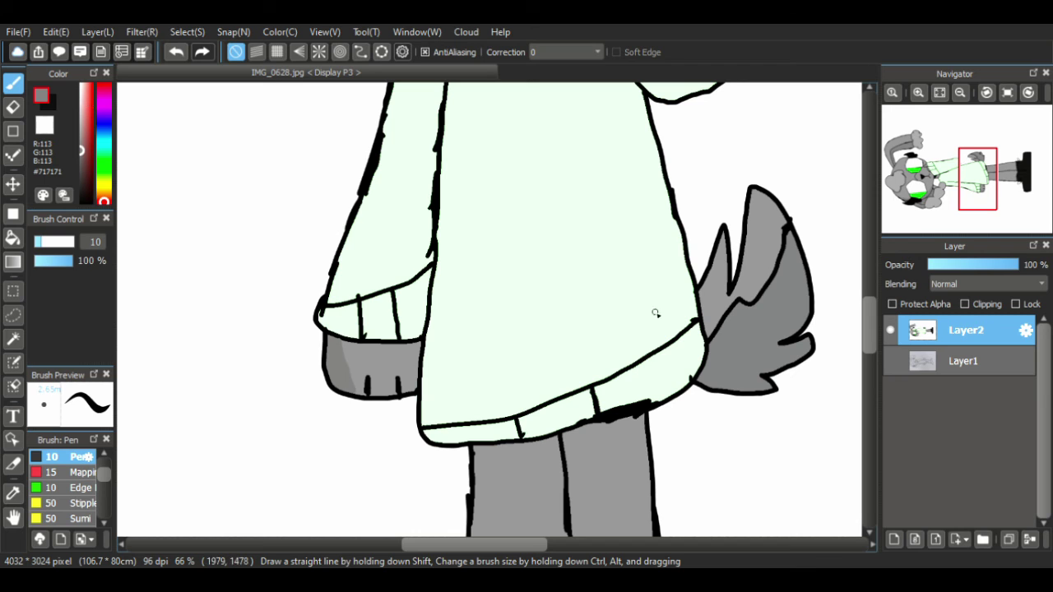
left_click_drag(704, 309, 723, 281)
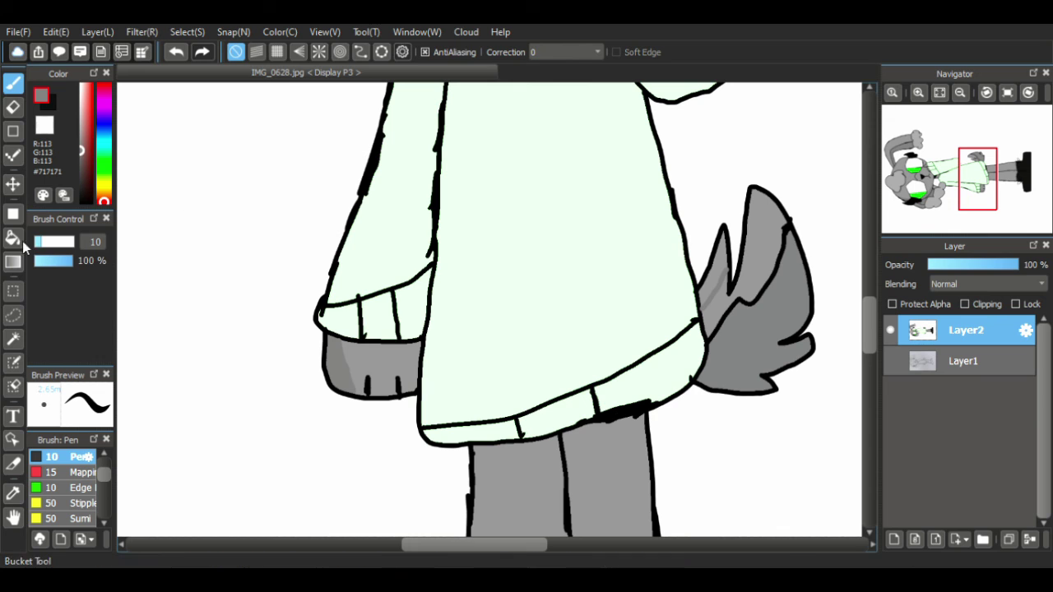
left_click(12, 238)
left_click(728, 293)
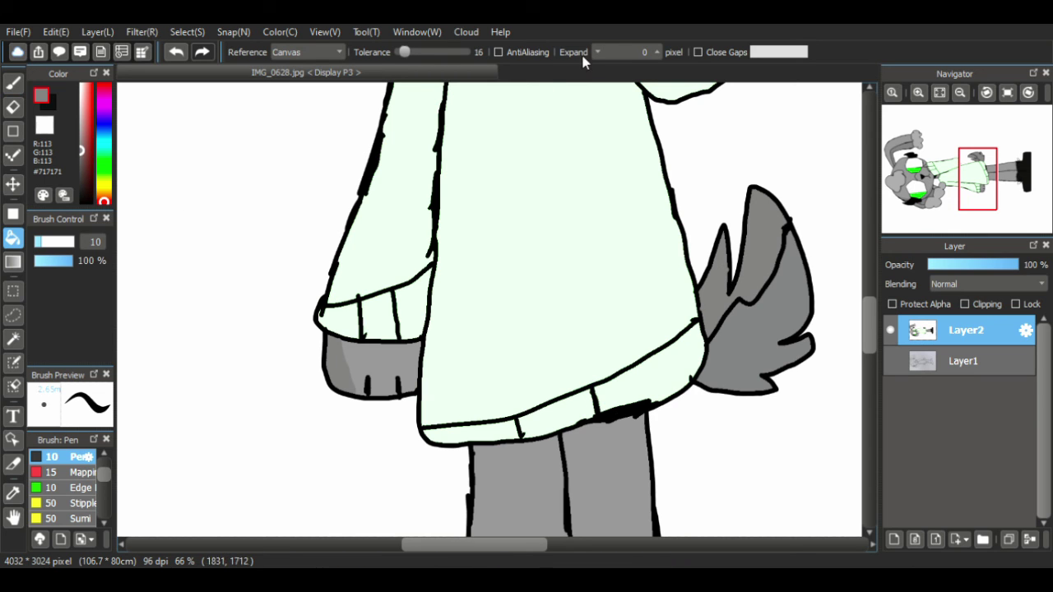
key("ctrl+z")
left_click(726, 287)
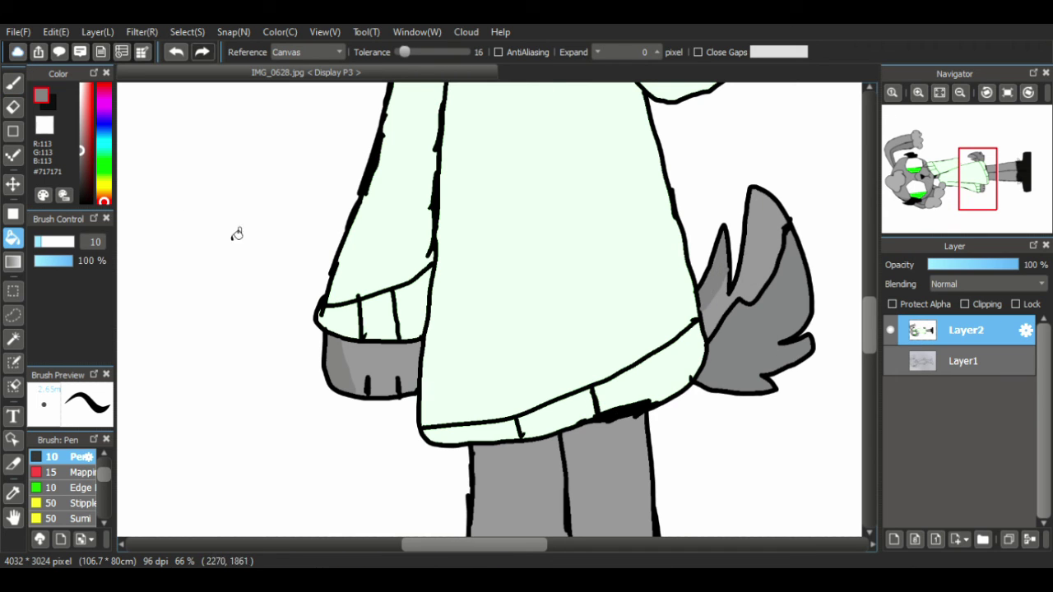
- Shade the left edge of the tail's tallest tuft with #717171 and touch up the outline at its tip in black #000000
left_click(13, 82)
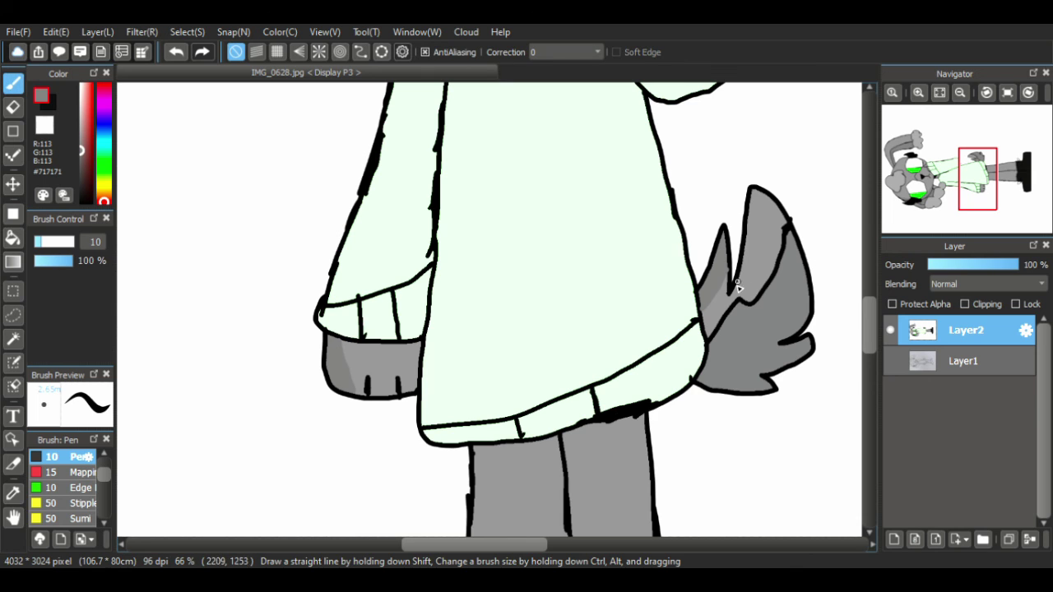
left_click_drag(732, 299, 761, 191)
left_click(12, 237)
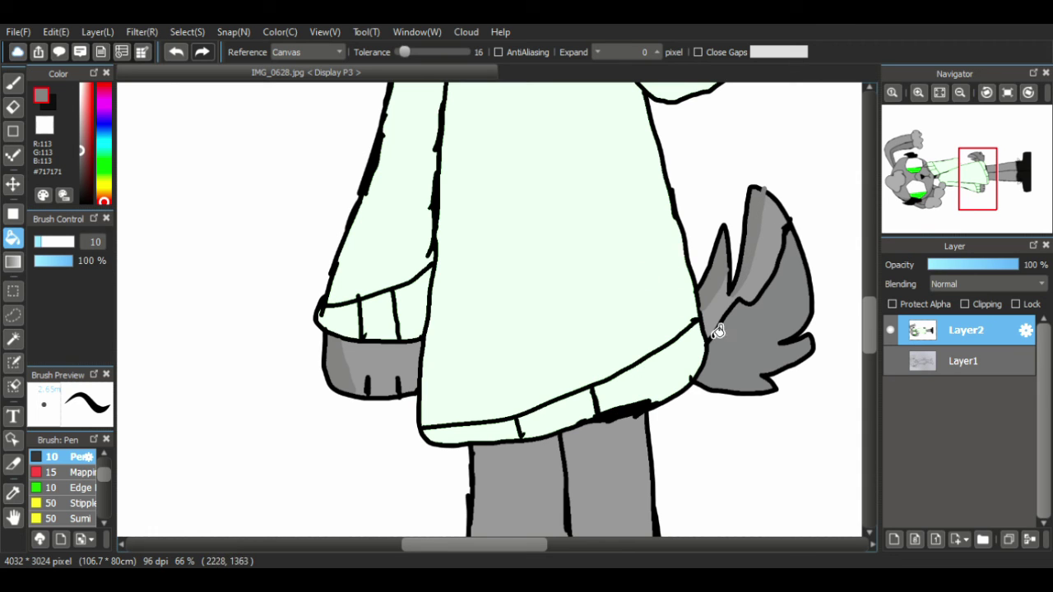
left_click_drag(84, 130, 84, 197)
key("b")
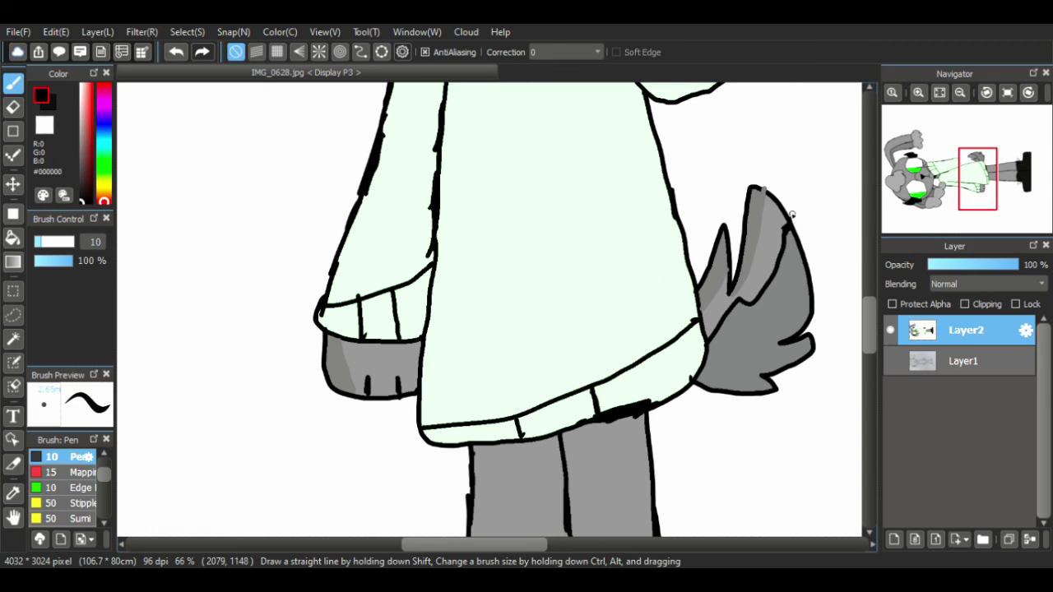
left_click_drag(765, 195, 773, 202)
- Sample #717171 and draw a long shading line down the left leg from the dress hem to the boot, undoing the stray fill
left_click(715, 285, "alt")
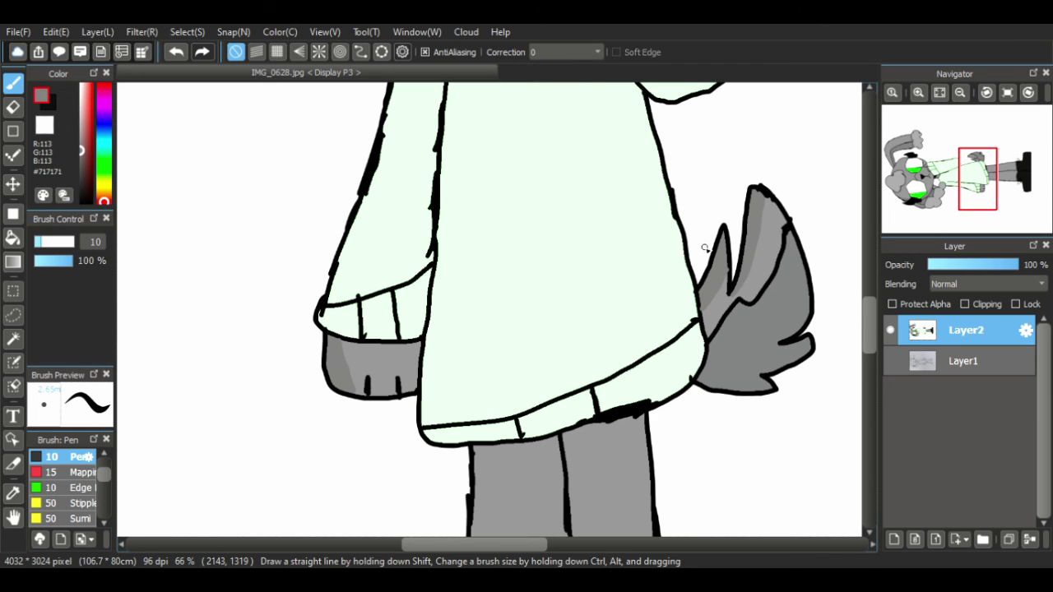
scroll(865, 383, "down", 5)
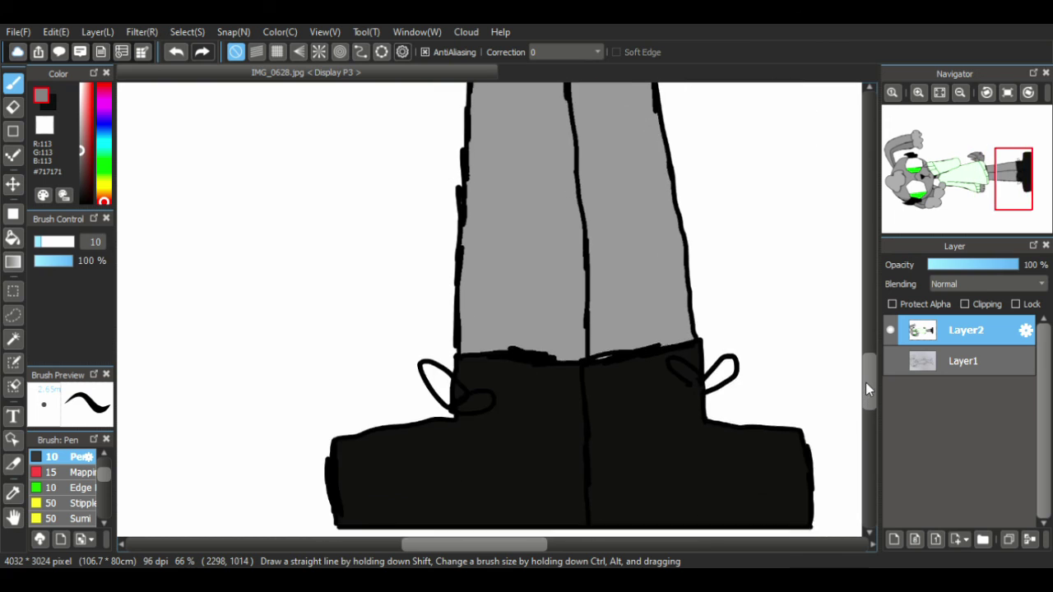
scroll(868, 373, "up", 2)
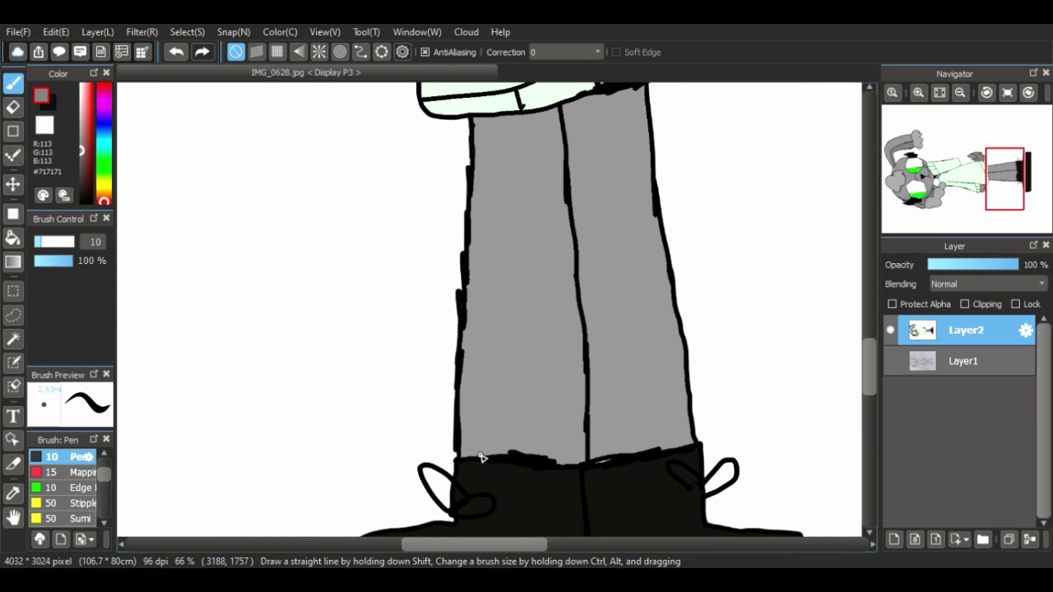
left_click_drag(481, 457, 499, 169)
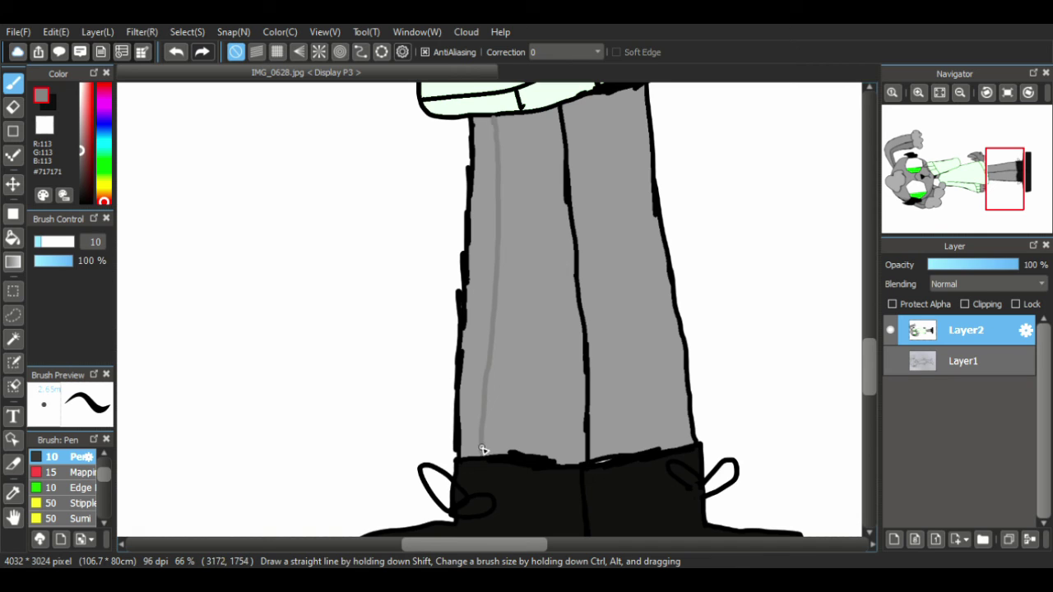
left_click(12, 237)
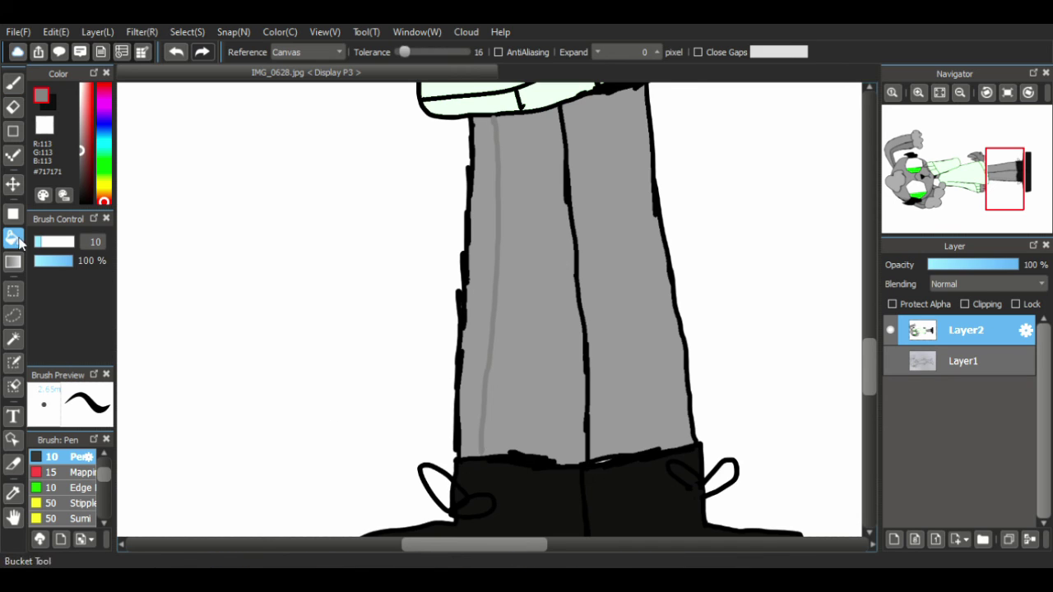
left_click(482, 352)
key("ctrl+z")
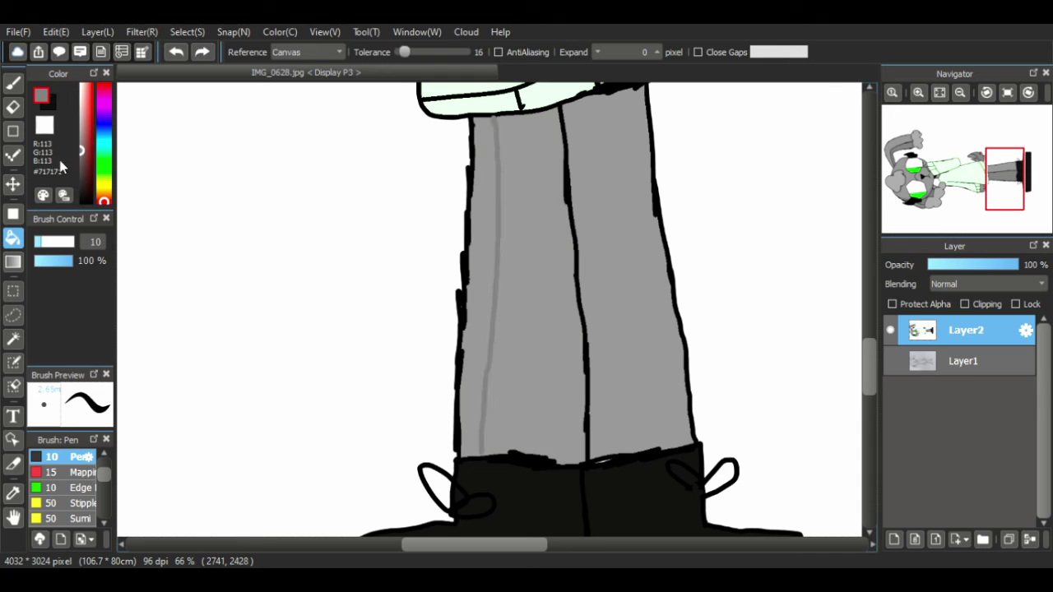
- Close the shading line's gap at the top of the left boot and fill the strip along the leg's outer edge with #717171
left_click(12, 82)
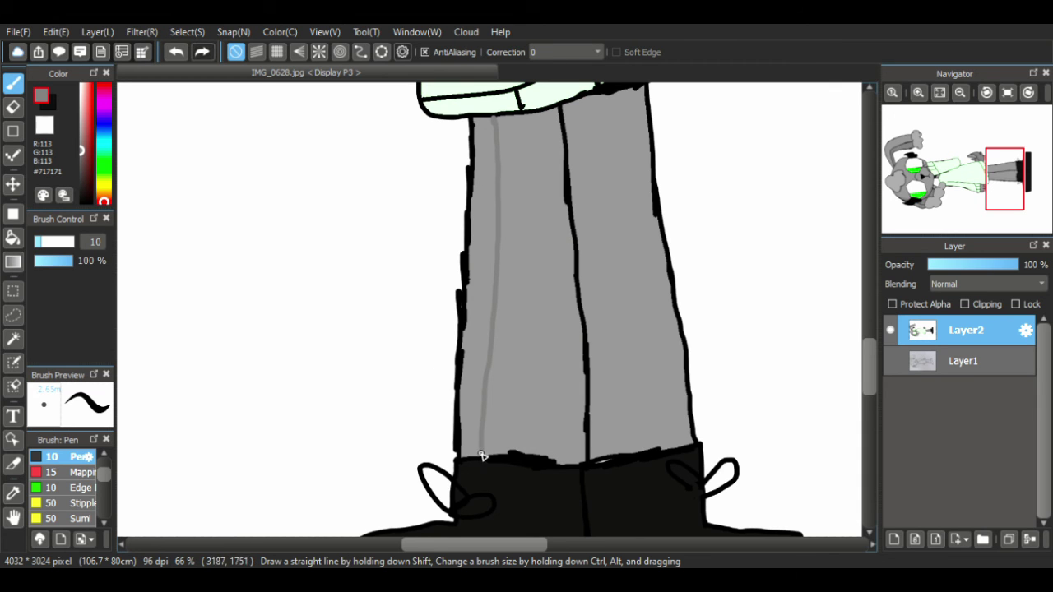
left_click(12, 238)
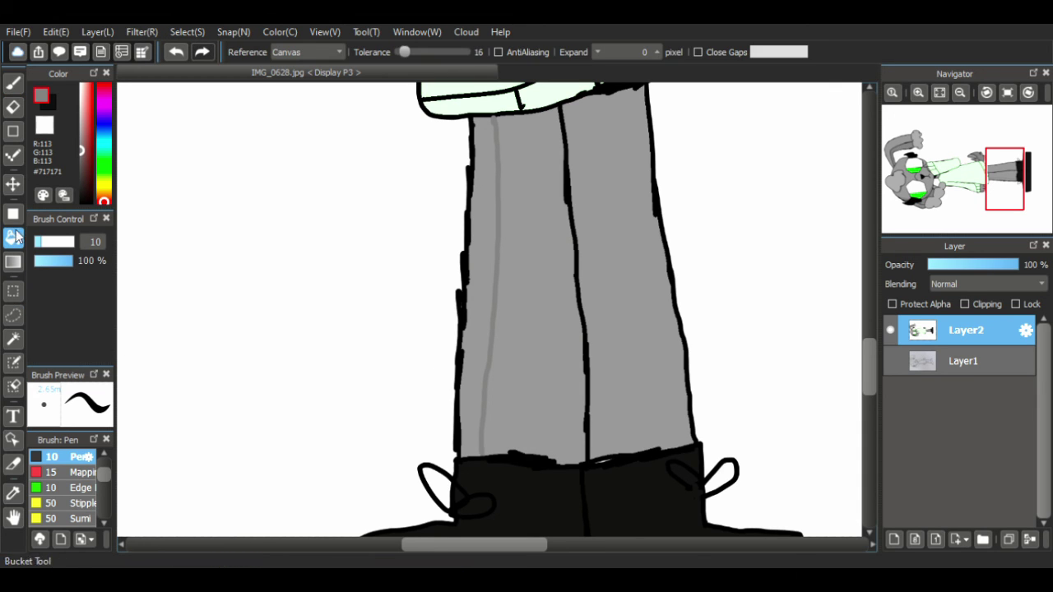
left_click(483, 343)
key("ctrl+z")
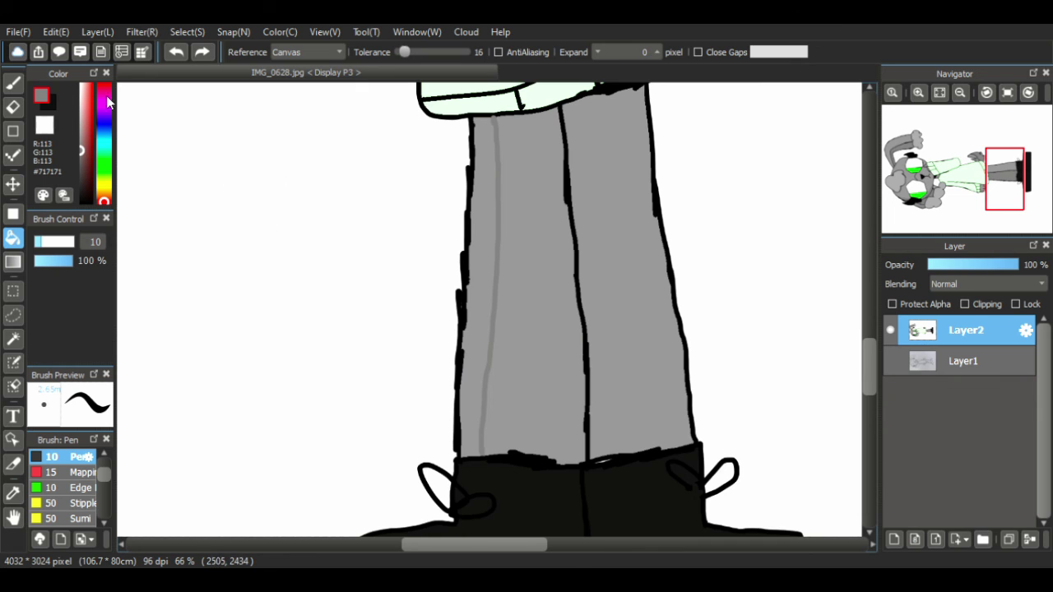
left_click(12, 82)
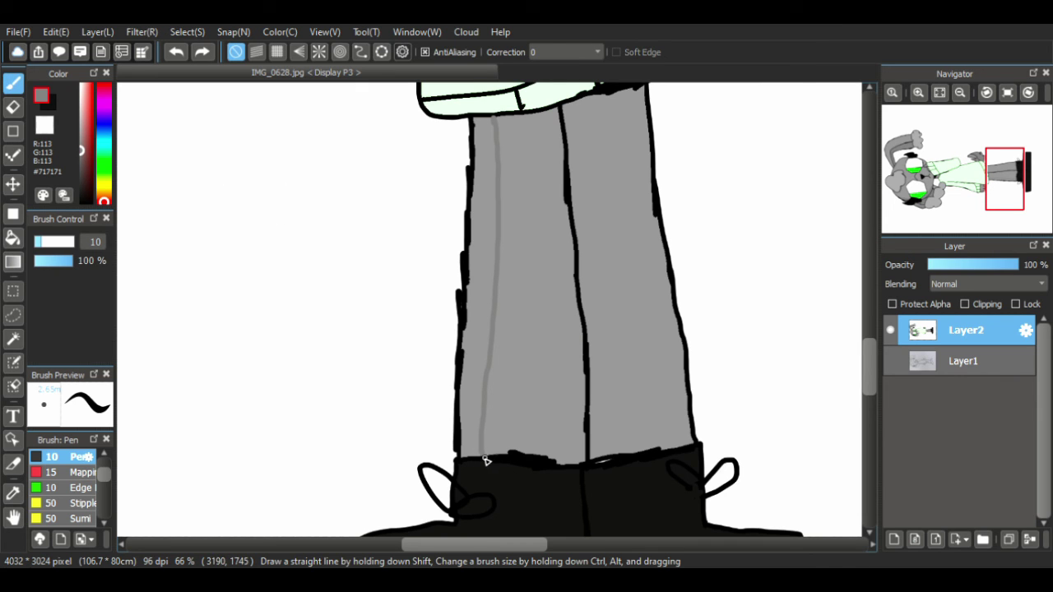
left_click(12, 238)
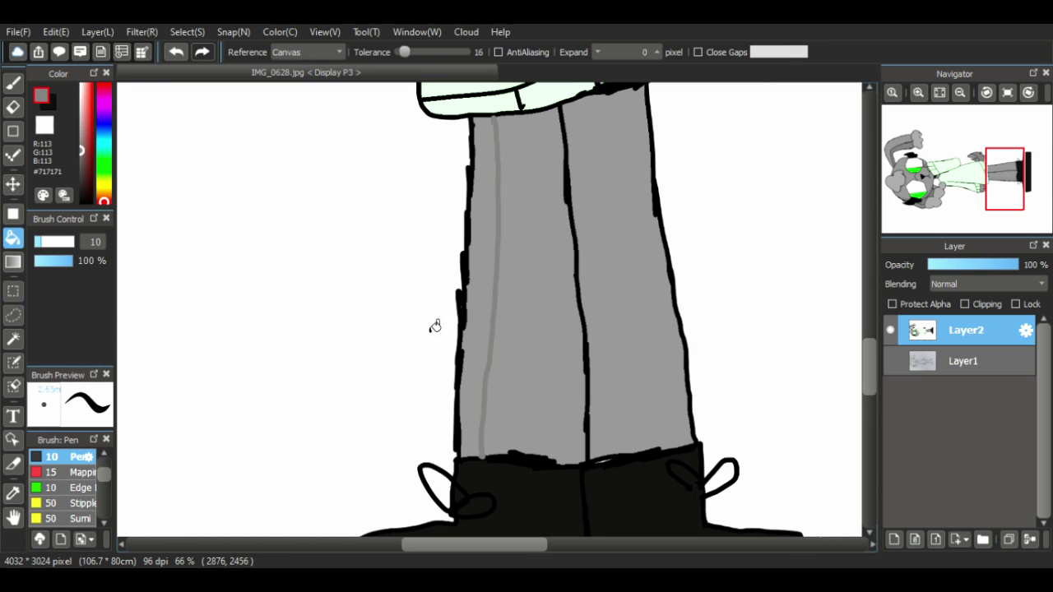
left_click(481, 312)
- Sample black #000000 to retouch the outline at the left boot's top, and resample the leg shadow's #717171 for the pen
left_click(510, 470, "alt")
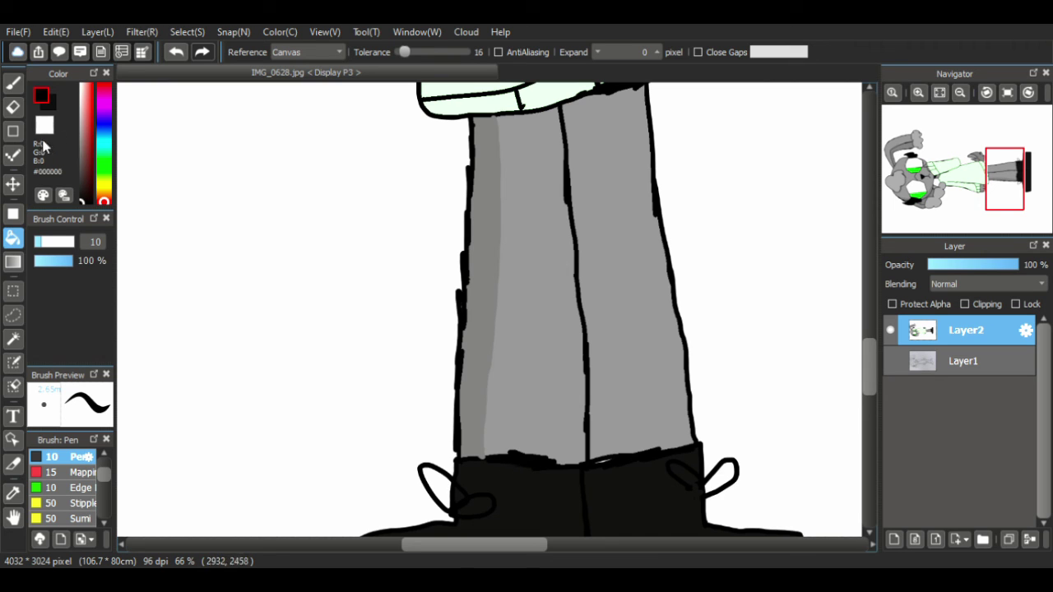
left_click(13, 82)
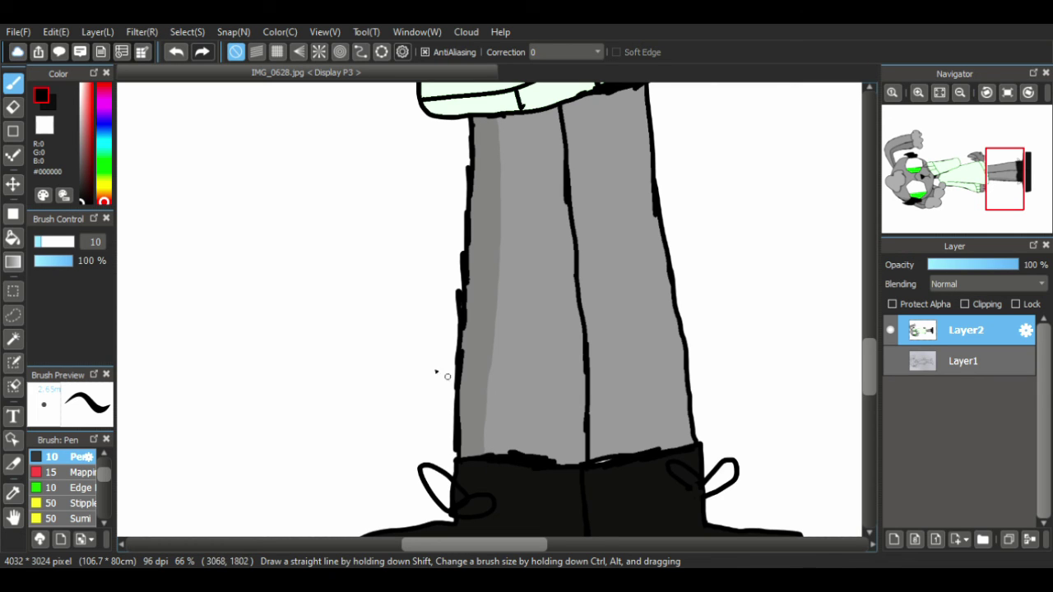
left_click(486, 271, "alt")
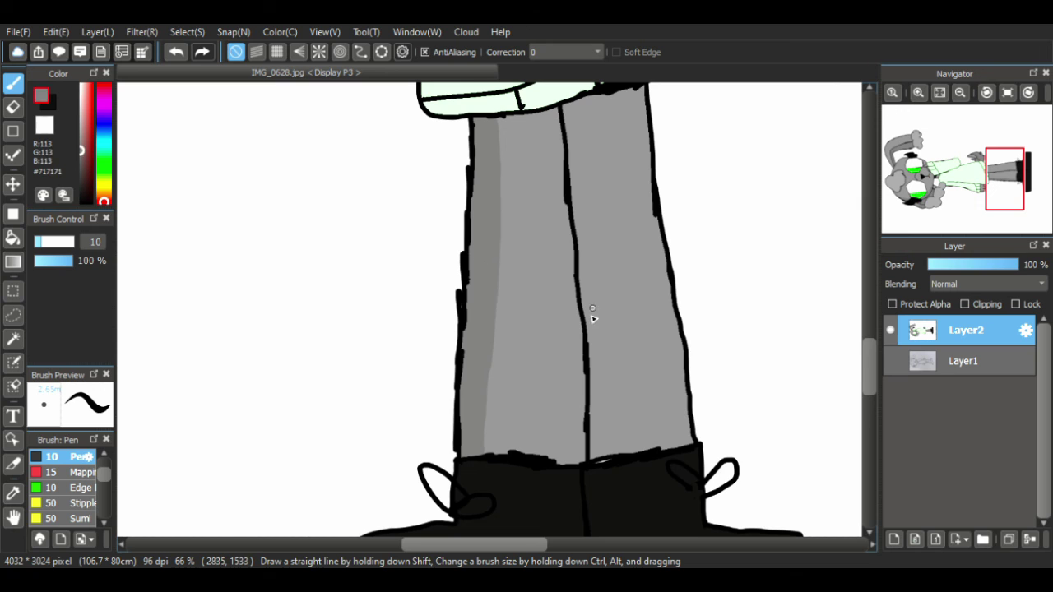
- Draw a #717171 shading line down the right leg, fill the strip along its inner edge, and retouch the boot-top outline in black #000000
left_click_drag(605, 461, 578, 104)
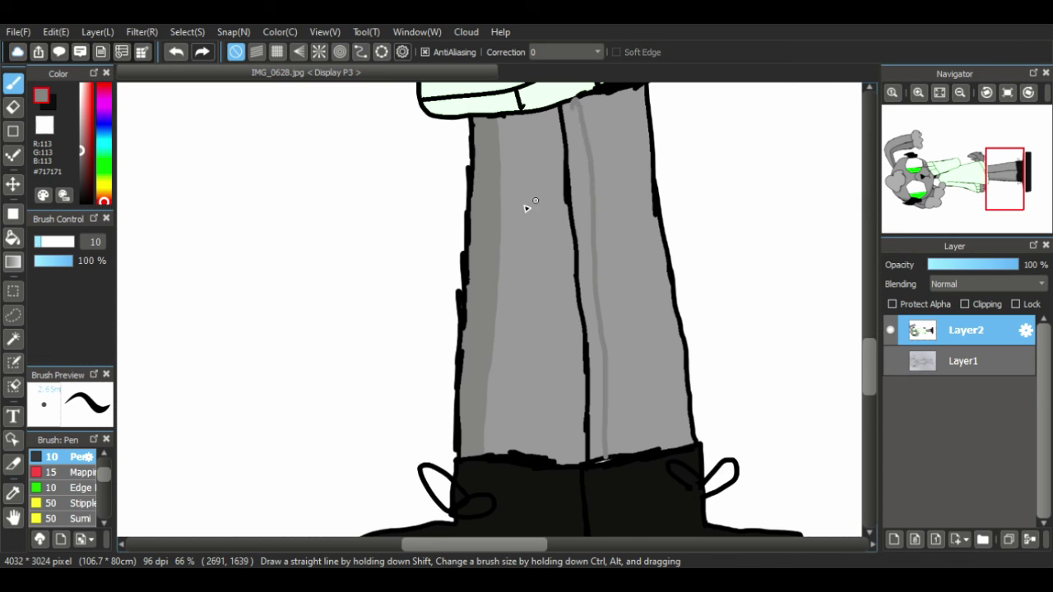
left_click(12, 238)
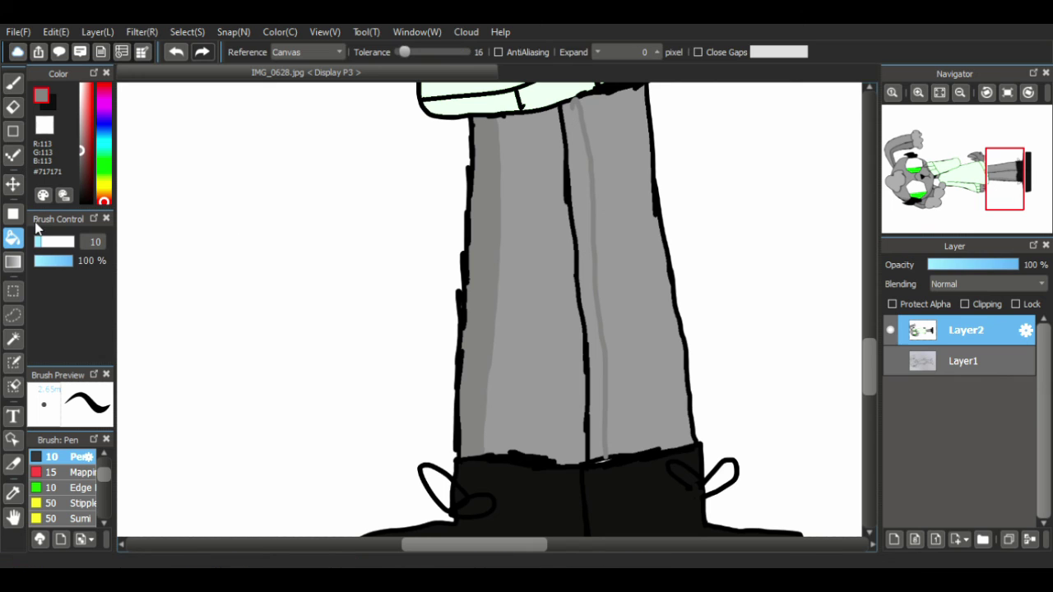
left_click(594, 232)
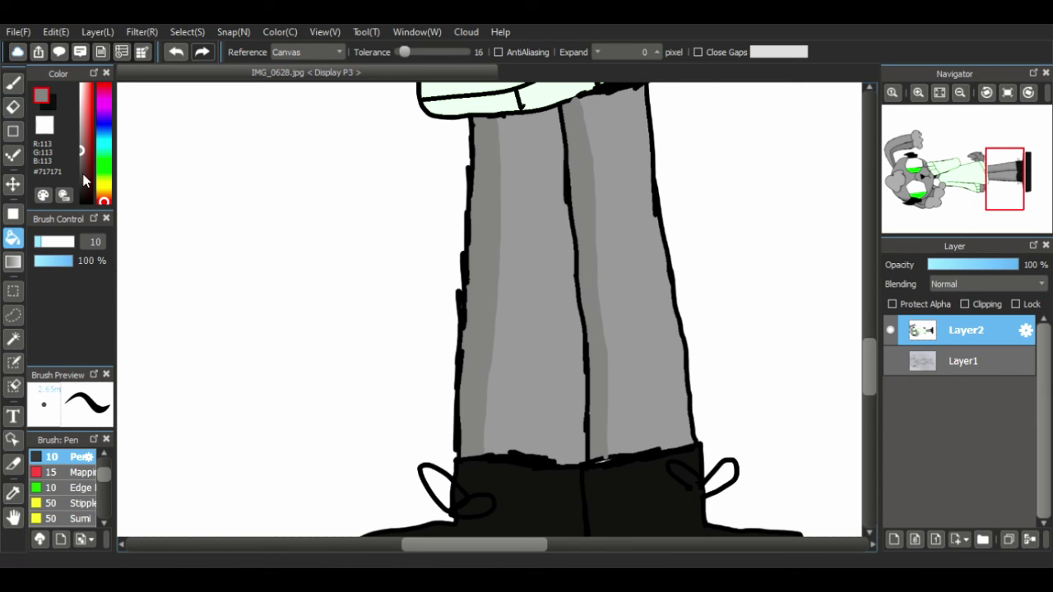
left_click(81, 200)
left_click(12, 84)
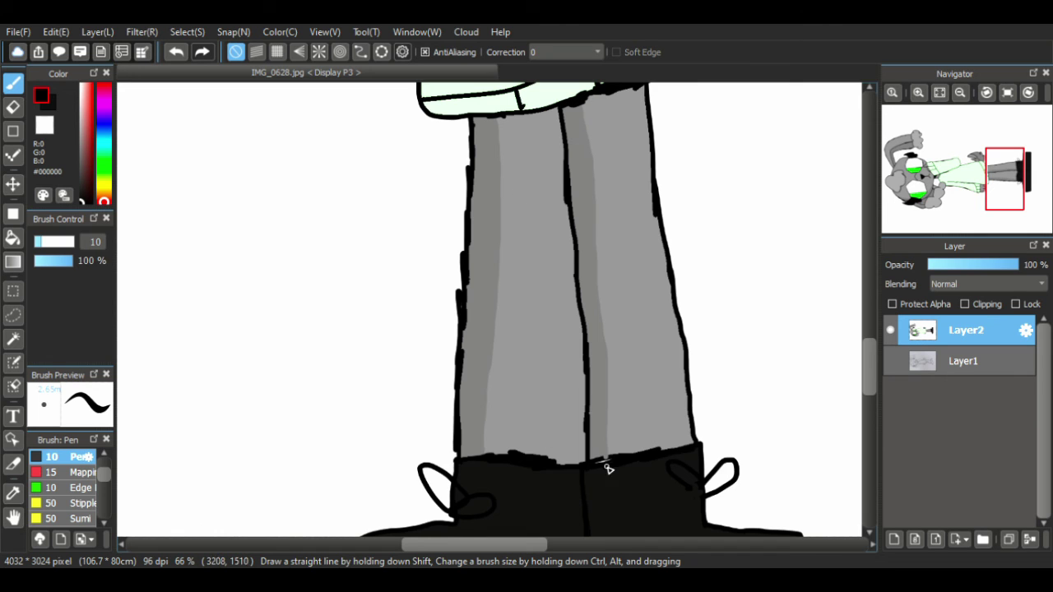
- Shade the tops of both legs beneath the dress hem with #717171 and mend the line between the legs in black #000000
left_click(493, 196, "alt")
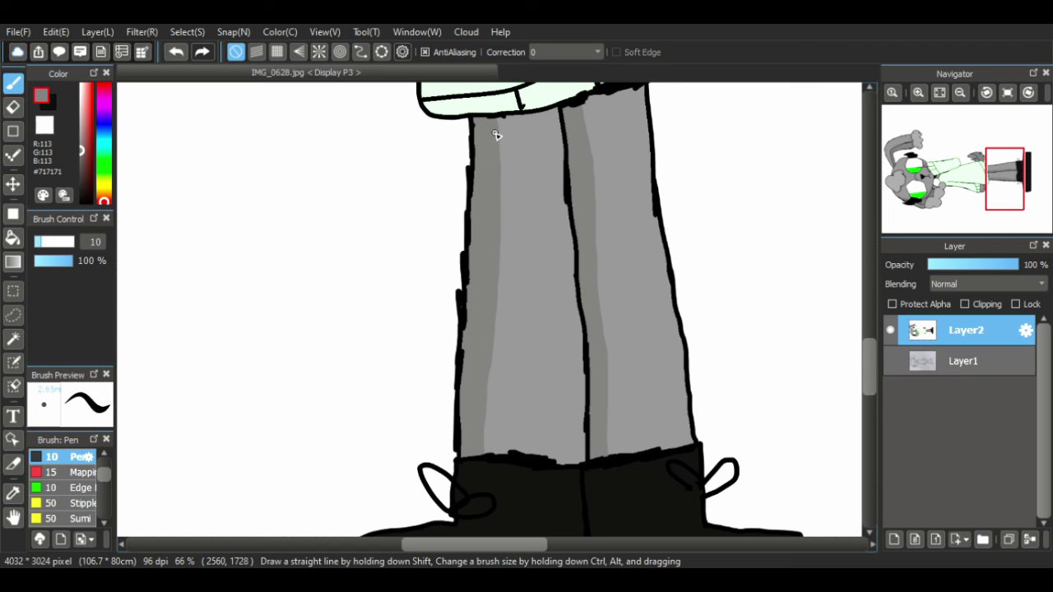
left_click_drag(496, 134, 626, 120)
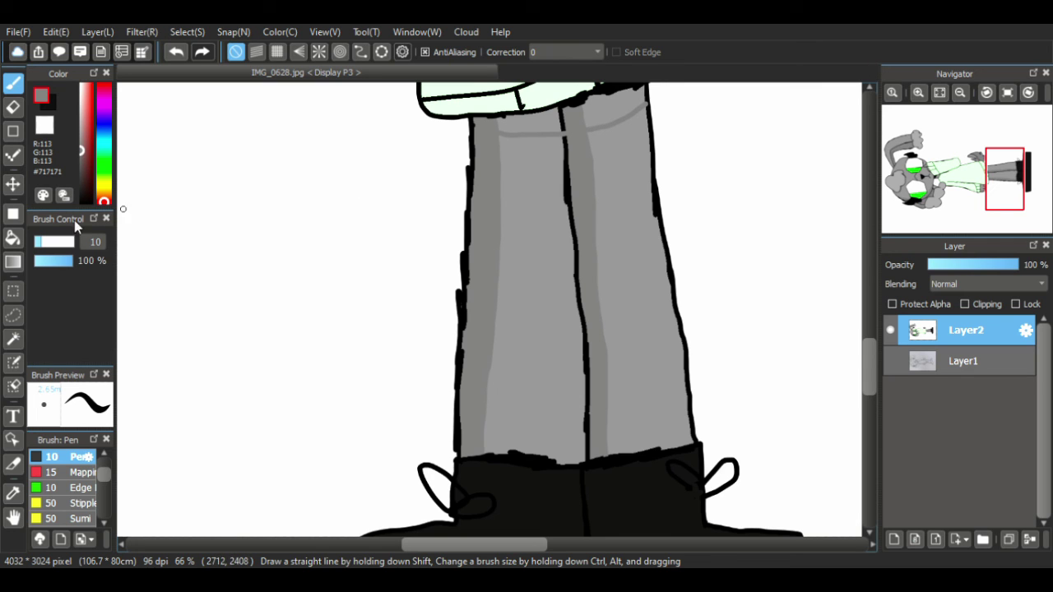
left_click(12, 238)
left_click(505, 138)
left_click(632, 122)
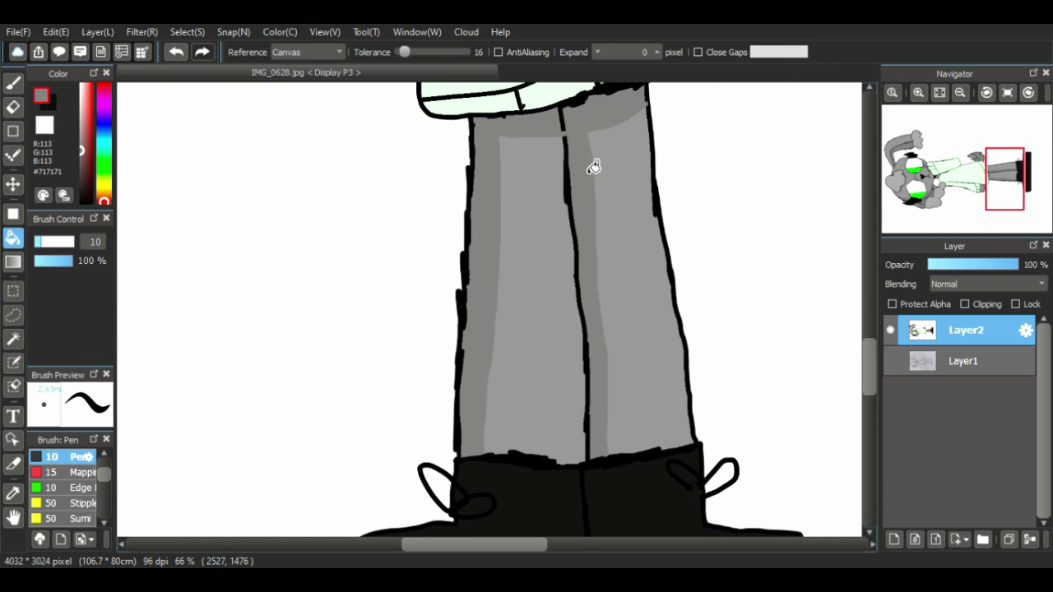
left_click(595, 106, "alt")
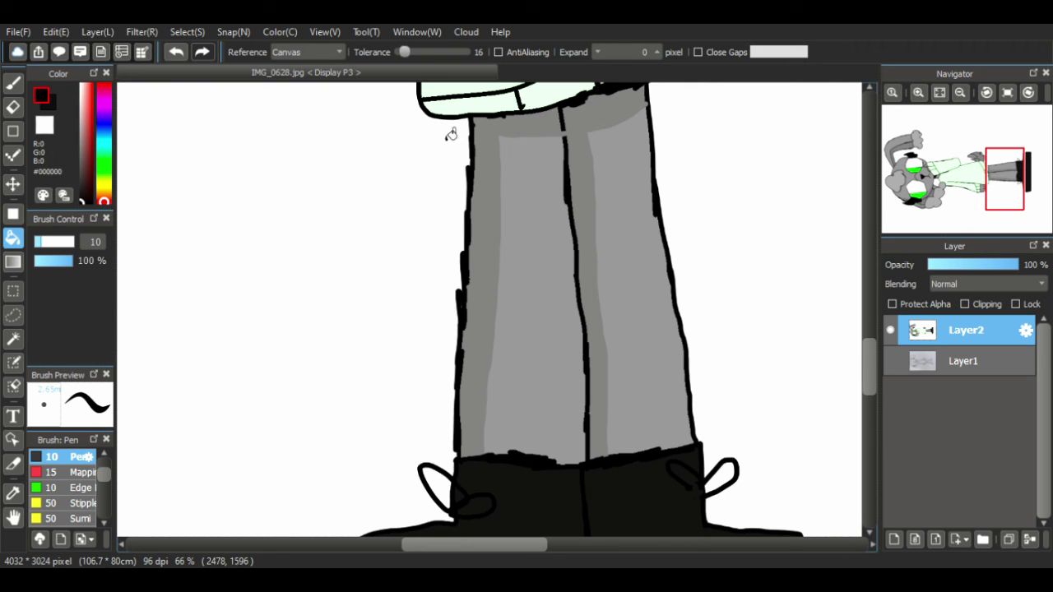
left_click(12, 83)
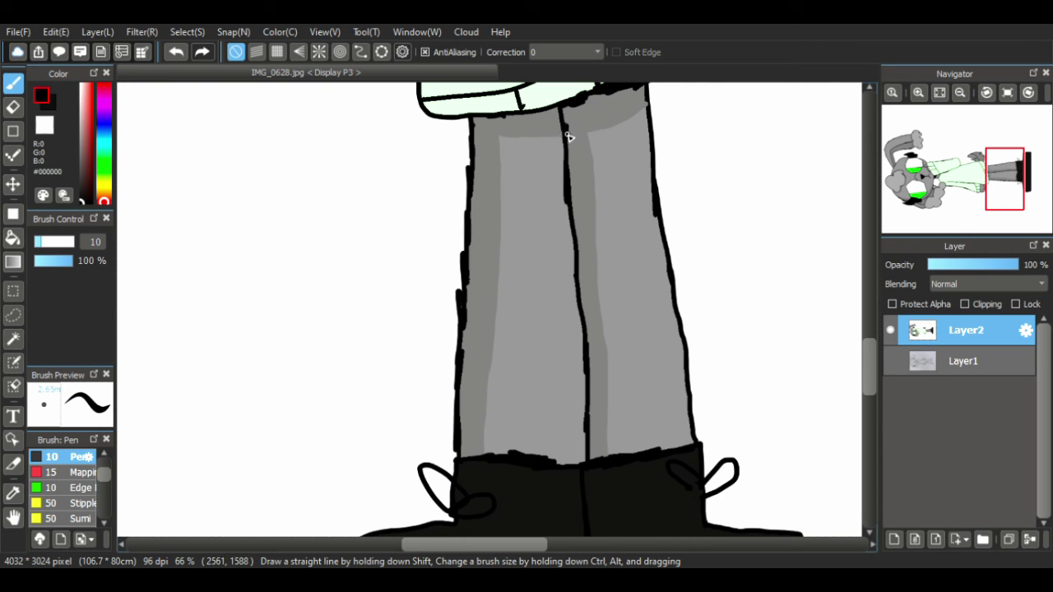
- Shade the outer edge of the left ear's inner area with #606060 and touch up its outline in black #000000
left_click(12, 516)
scroll(403, 304, "up", 5)
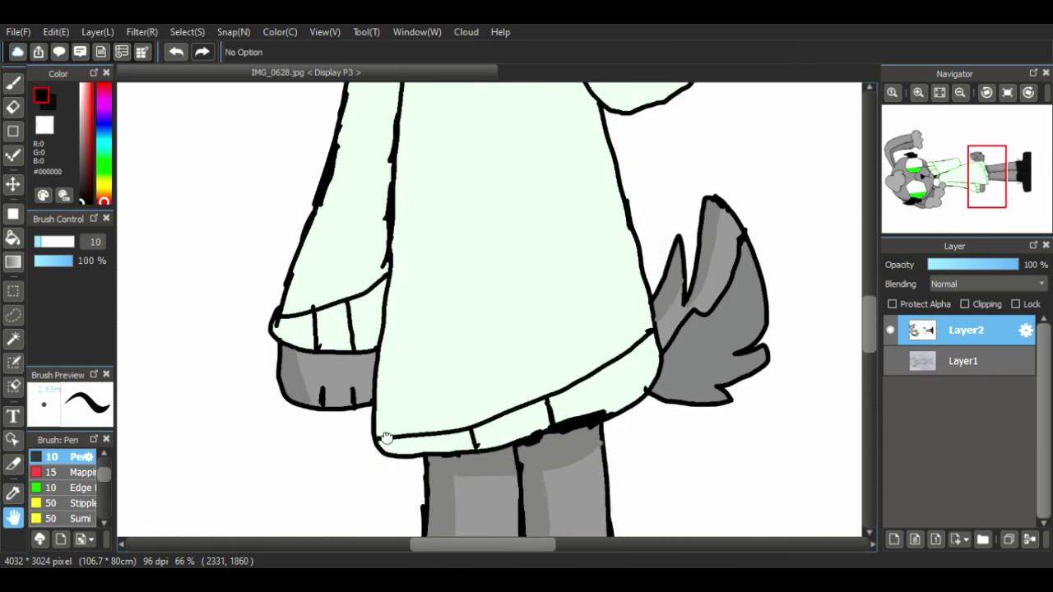
left_click_drag(401, 299, 400, 336)
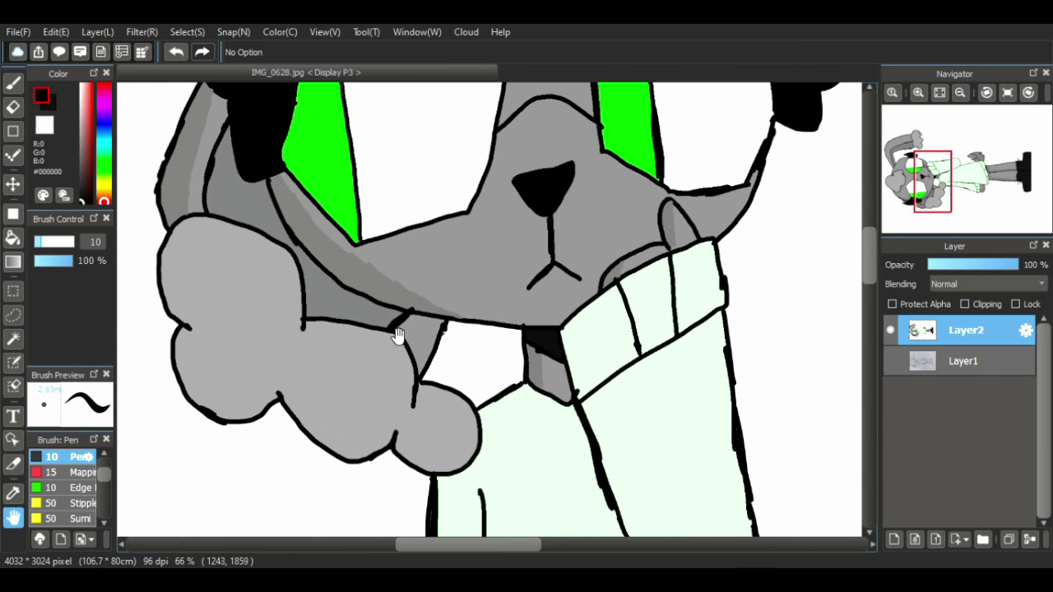
right_click(341, 312)
left_click(80, 158)
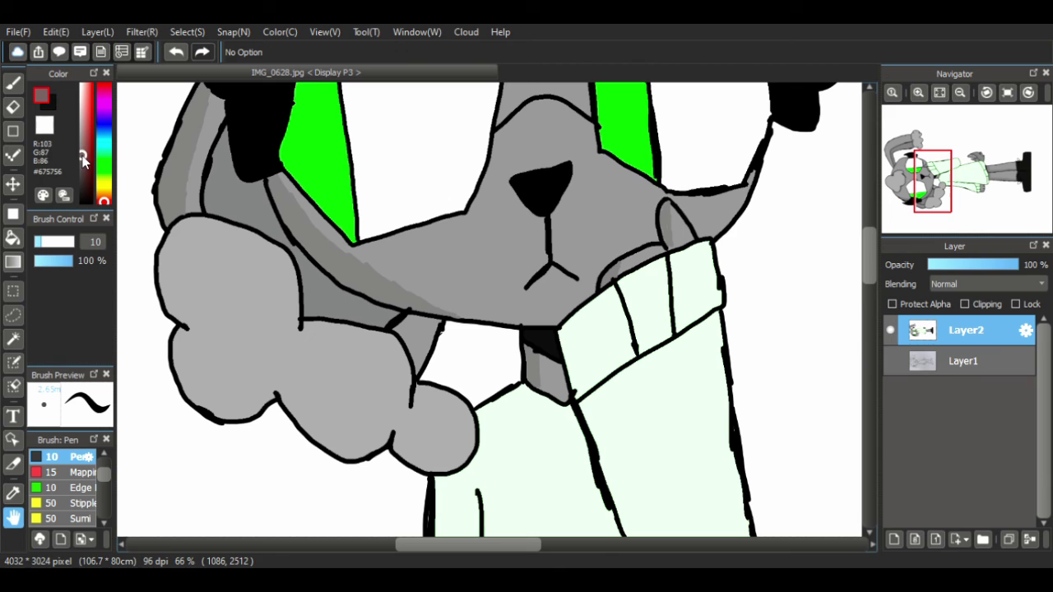
left_click(12, 82)
mouse_move(228, 221)
left_mouse_down()
mouse_move(231, 166)
mouse_move(230, 191)
left_mouse_up()
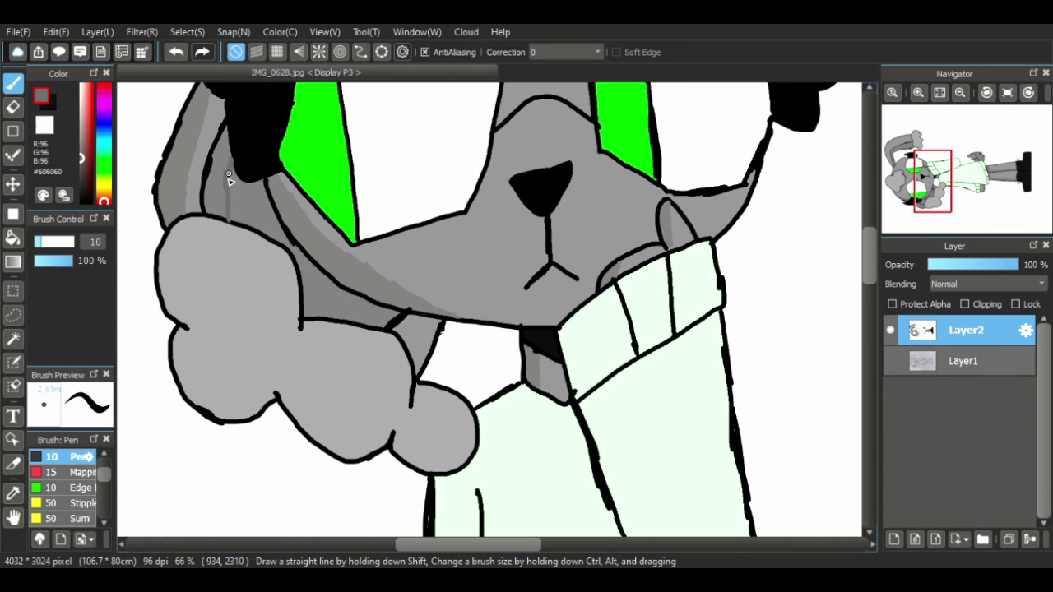
left_click(13, 238)
left_click(228, 188)
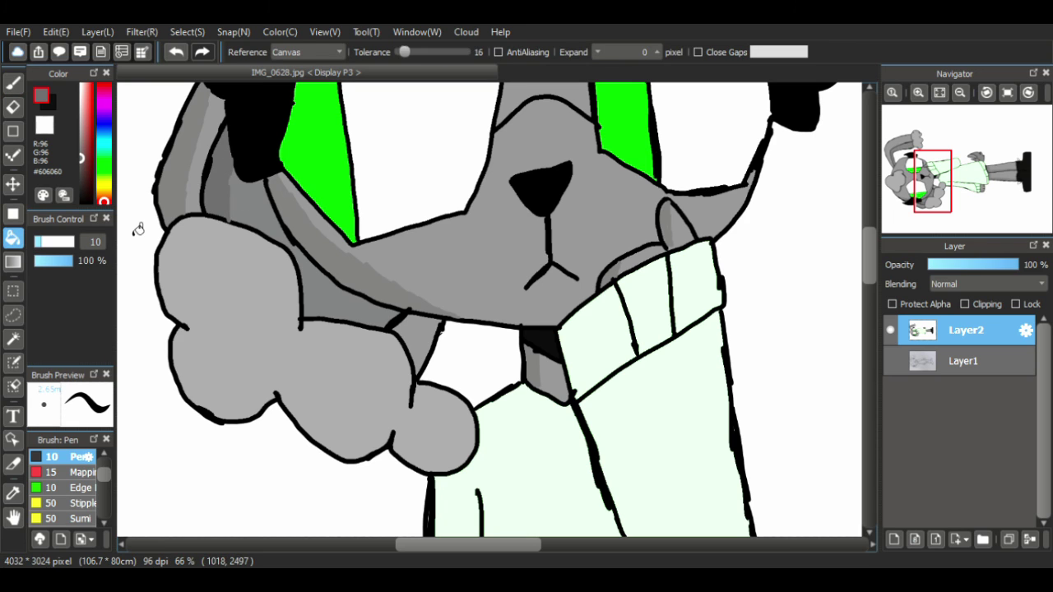
left_click(13, 83)
left_click_drag(85, 190, 82, 202)
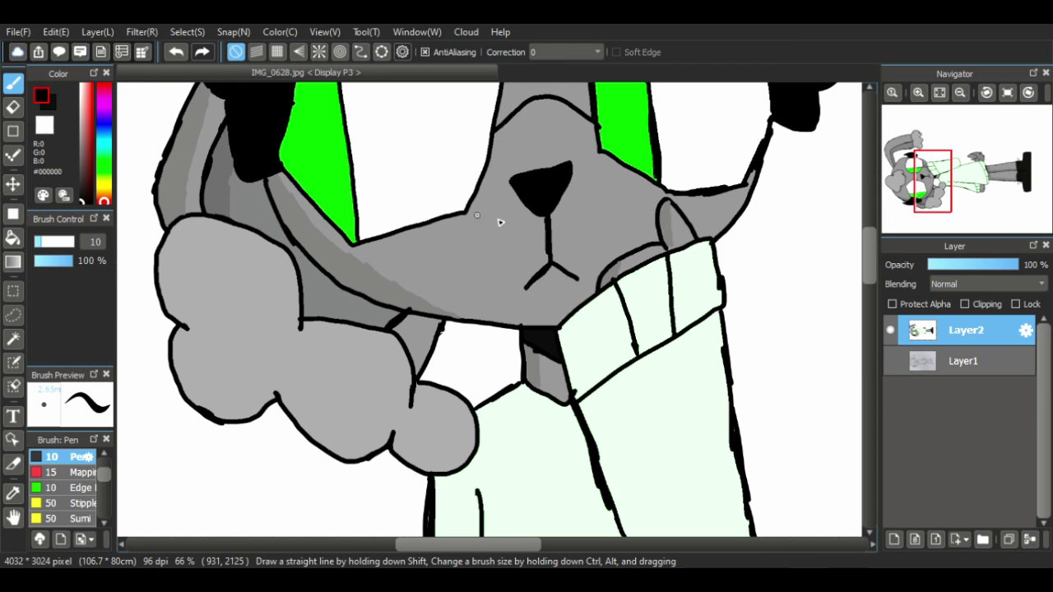
- Sample #606060, draw and fill a shadow strip along the right ear's inner area, and retouch its outline in black #000000
left_click_drag(927, 165, 909, 154)
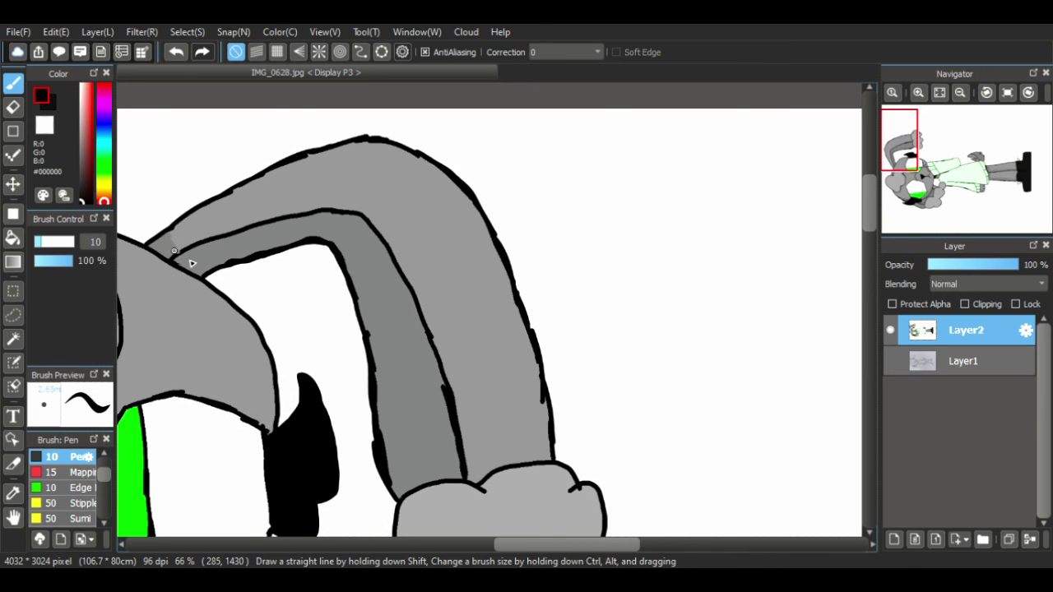
left_click(932, 212)
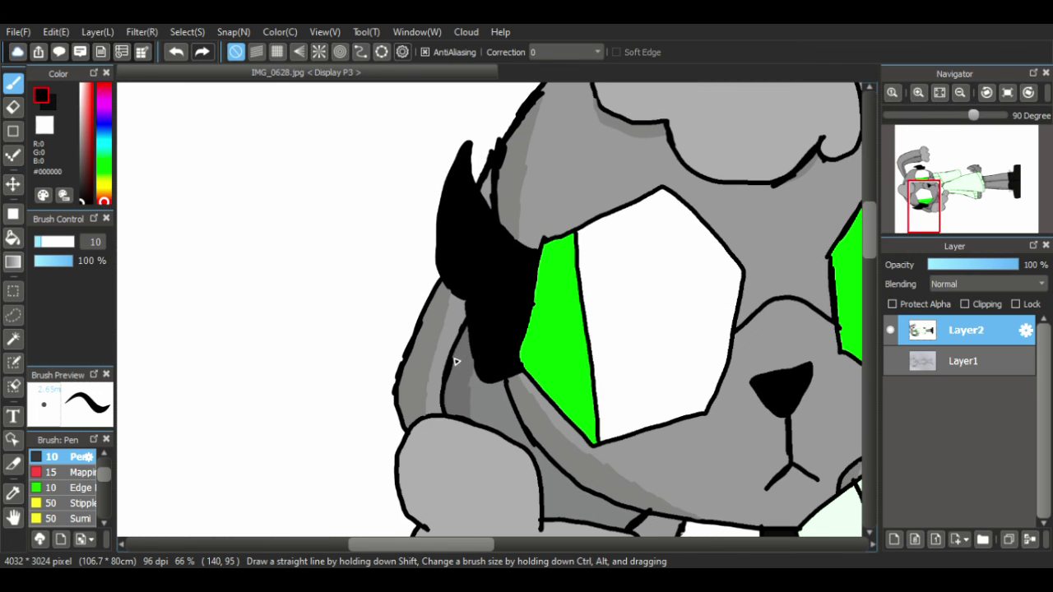
left_click(463, 368, "alt")
left_click(924, 164)
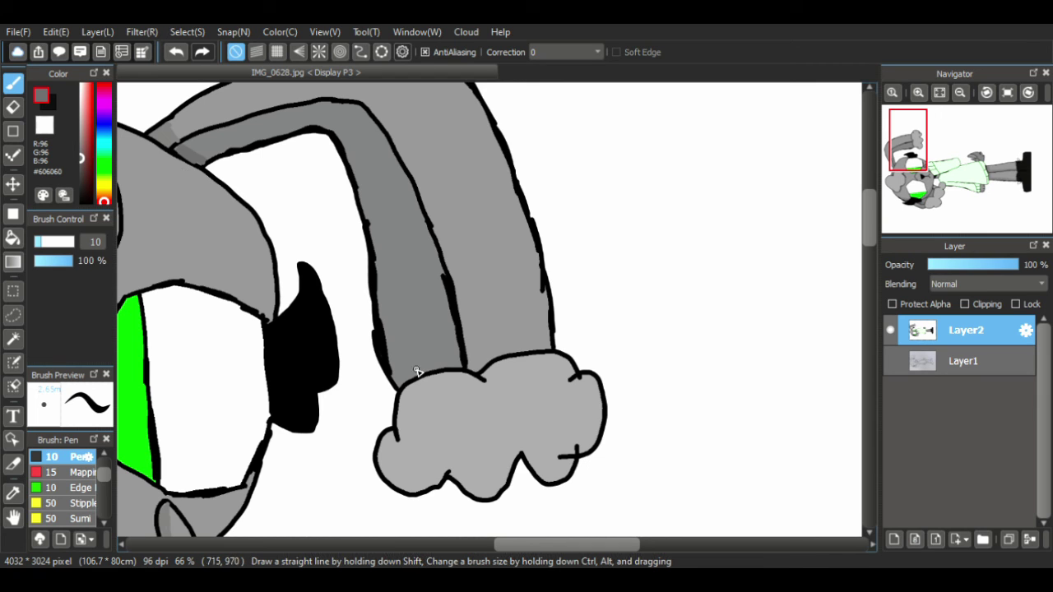
mouse_move(417, 376)
left_mouse_down()
mouse_move(400, 340)
mouse_move(371, 186)
left_mouse_up()
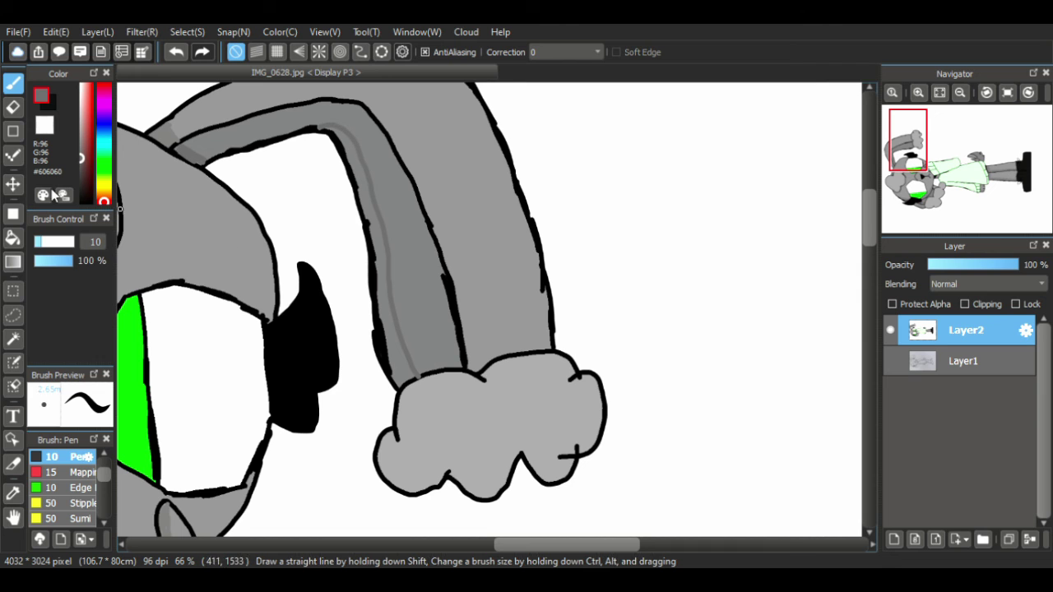
left_click(12, 238)
left_click(387, 265)
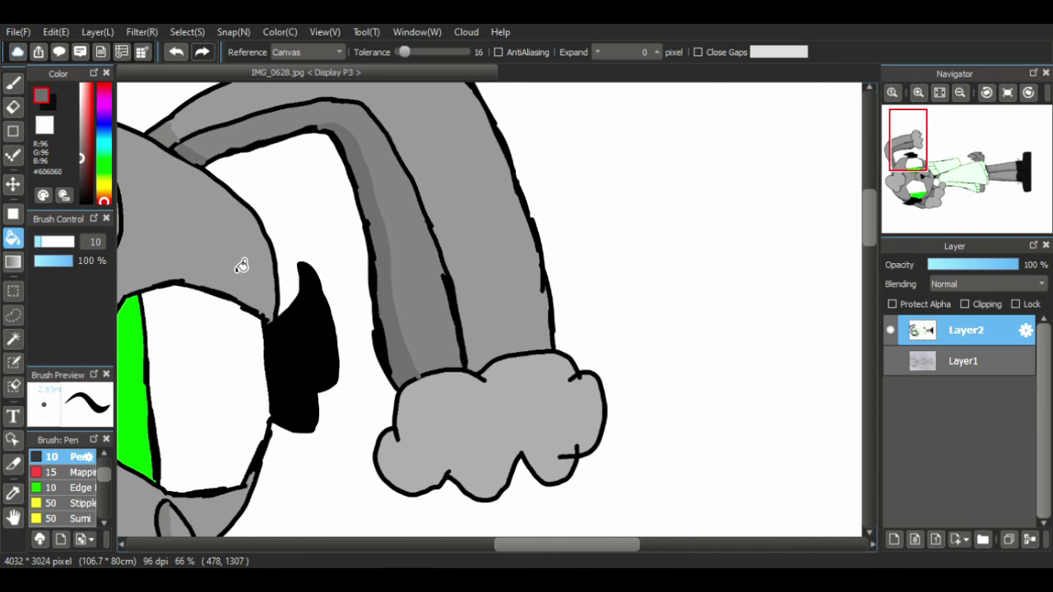
left_click_drag(83, 176, 82, 201)
left_click(12, 82)
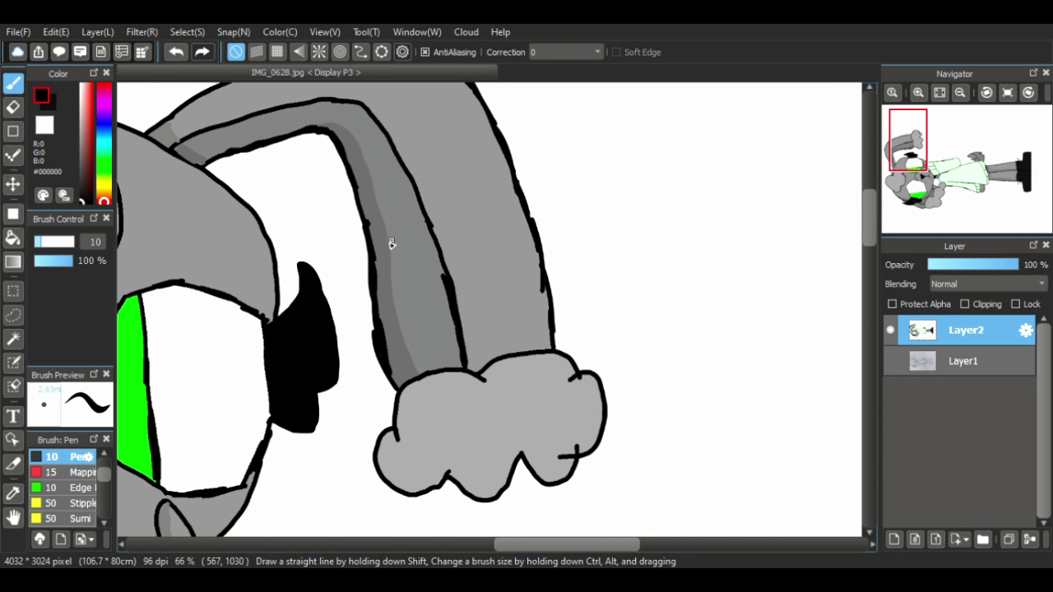
left_click(13, 516)
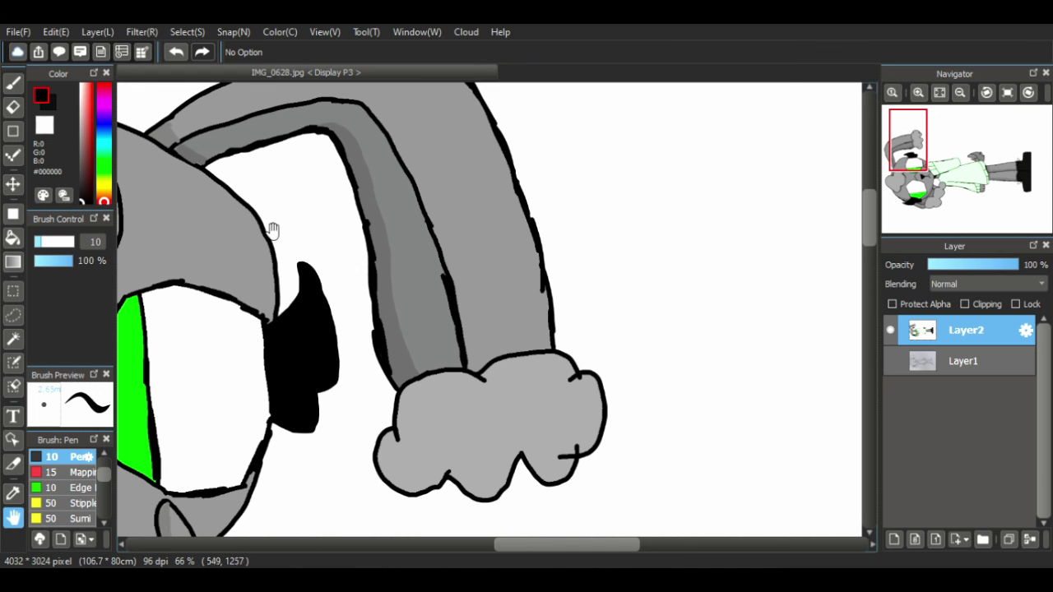
right_click(385, 230)
left_click_drag(345, 309, 494, 123)
left_click_drag(213, 444, 378, 274)
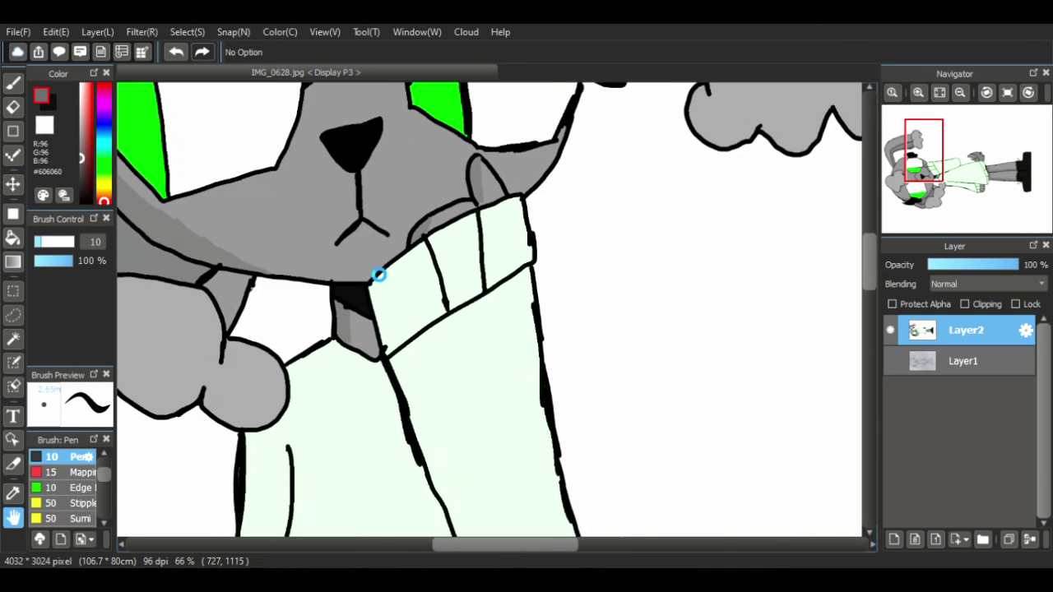
left_click_drag(200, 423, 363, 242)
left_click_drag(431, 526, 292, 230)
scroll(290, 229, "down", 1)
scroll(304, 386, "up", 8)
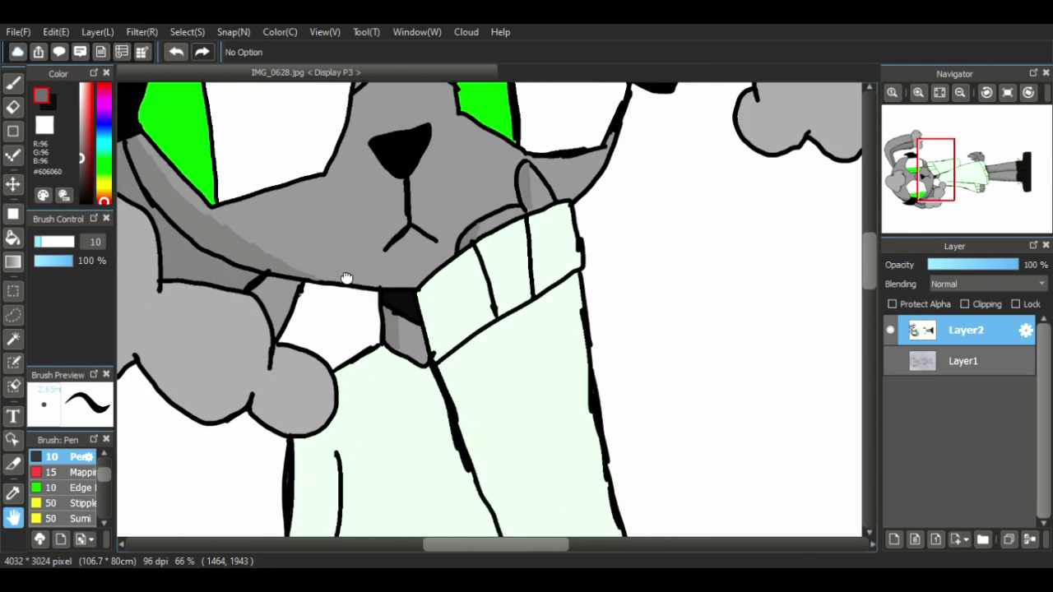
mouse_move(333, 329)
left_mouse_down()
mouse_move(370, 303)
mouse_move(350, 334)
left_mouse_up()
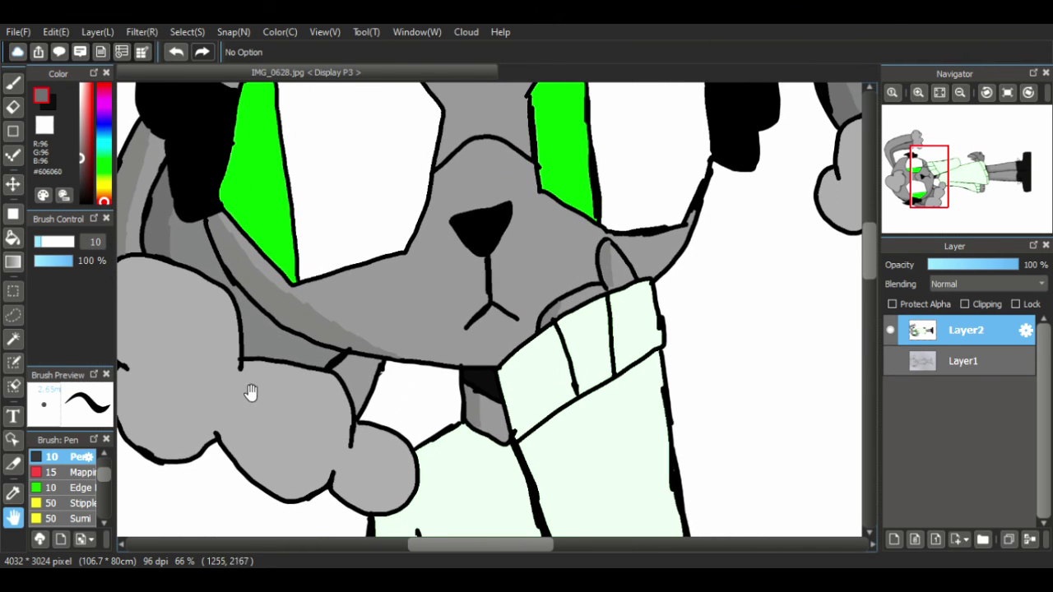
- Try shading the inner edge of the tail's dark section with #5D5D5D, and undo that shading
left_click_drag(386, 502, 262, 213)
scroll(334, 365, "down", 5)
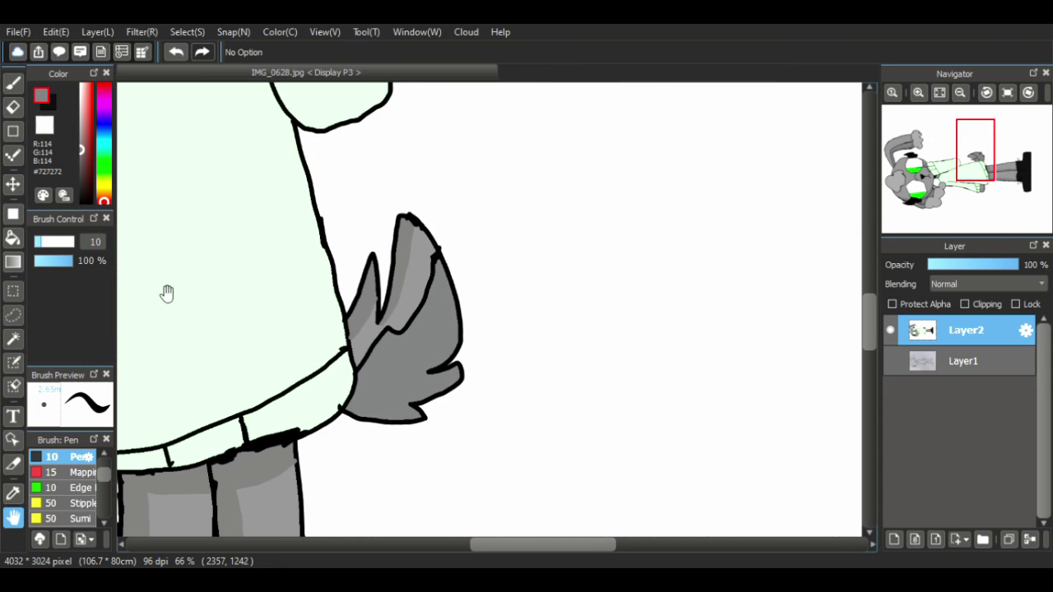
left_click(81, 158)
left_click(13, 82)
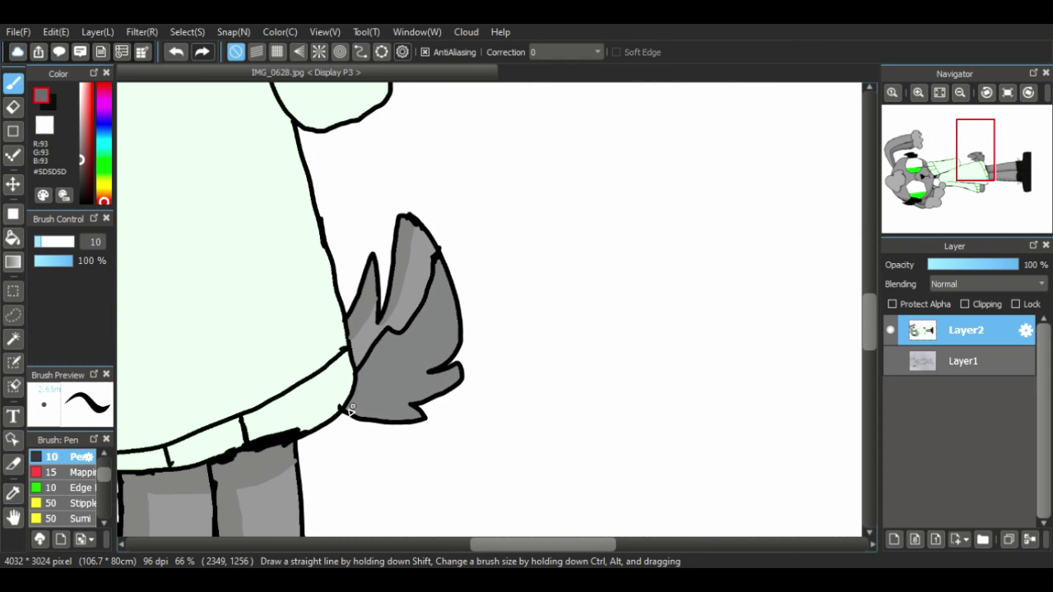
left_click_drag(359, 390, 375, 375)
left_click(14, 238)
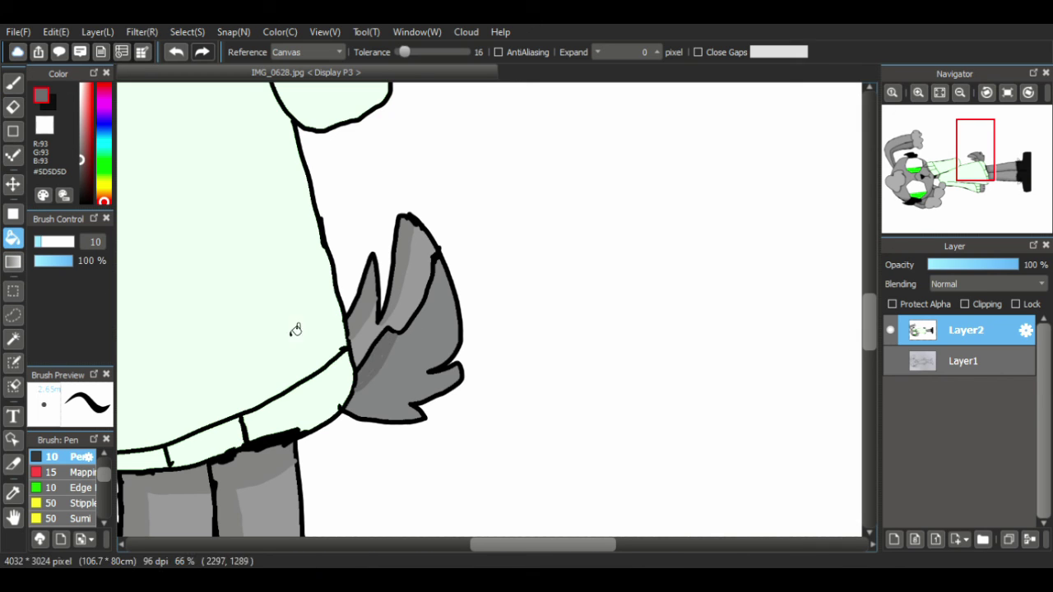
left_click(13, 82)
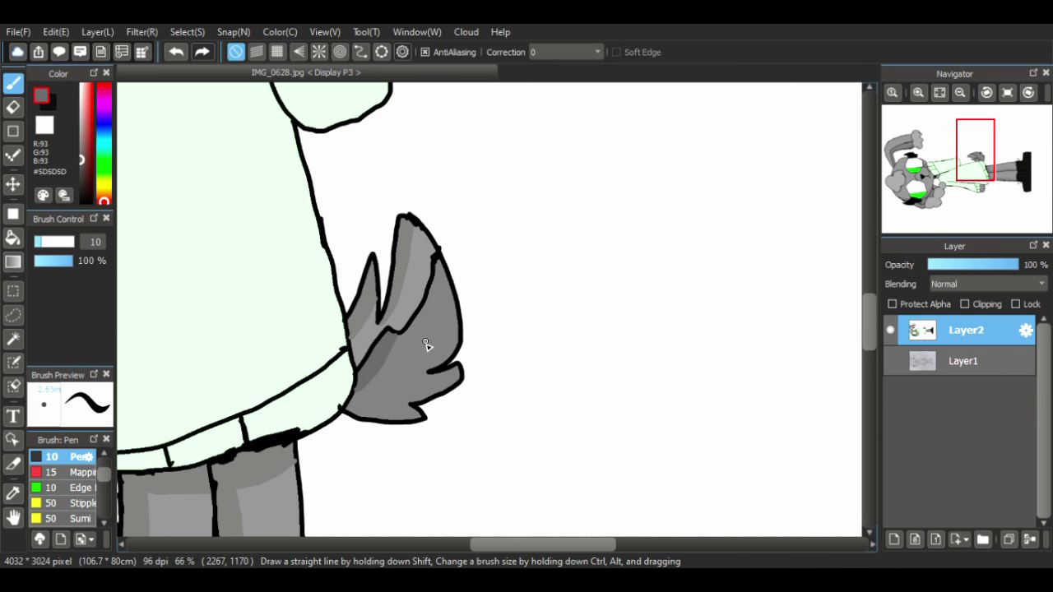
key("ctrl+z")
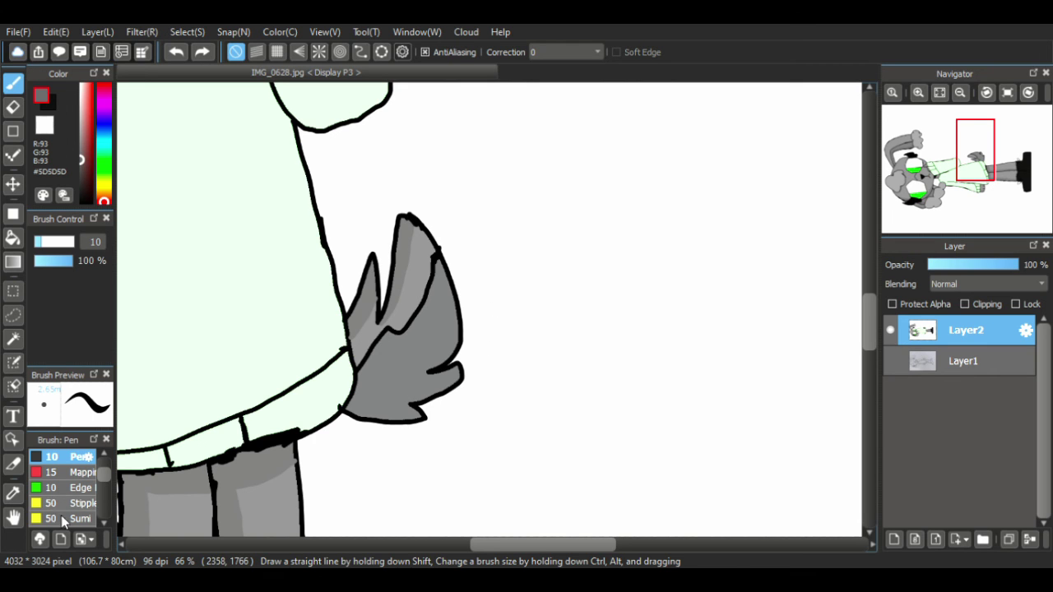
- Pick #848484, draw a shadow line down the outer side of the left ear's fluffy tip, and fill the strips outside it
left_click(17, 517)
left_click_drag(243, 176, 390, 369)
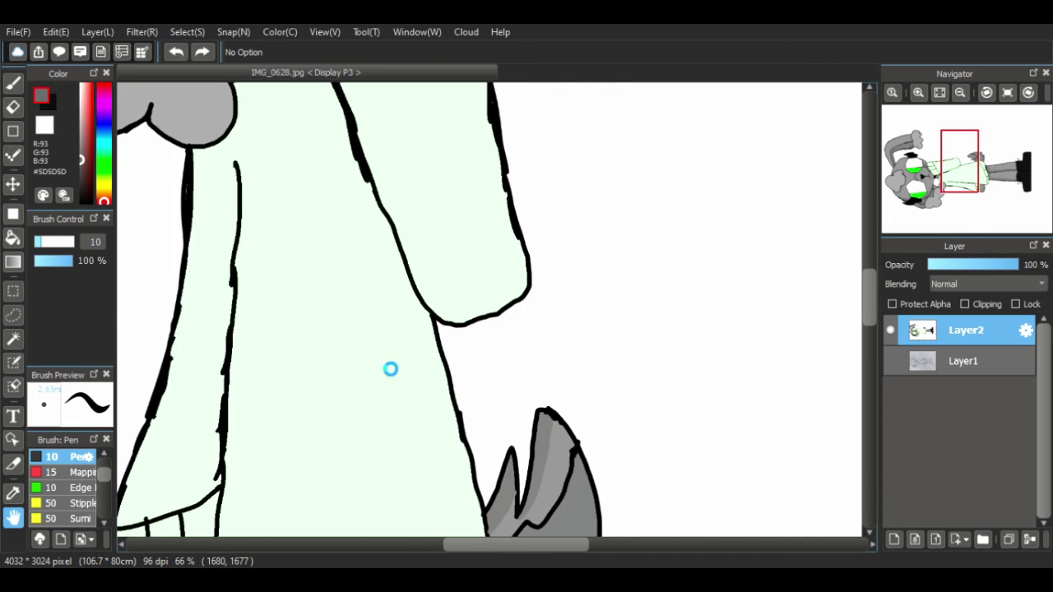
left_click_drag(258, 96, 434, 458)
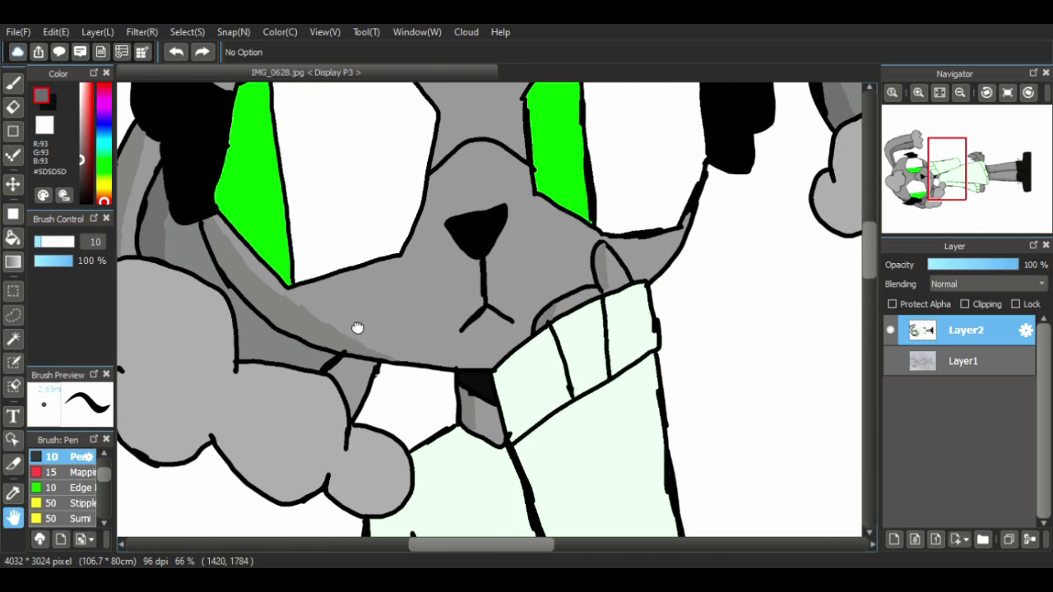
right_click(228, 415)
left_click(84, 141)
left_click_drag(307, 329, 473, 259)
left_click(13, 83)
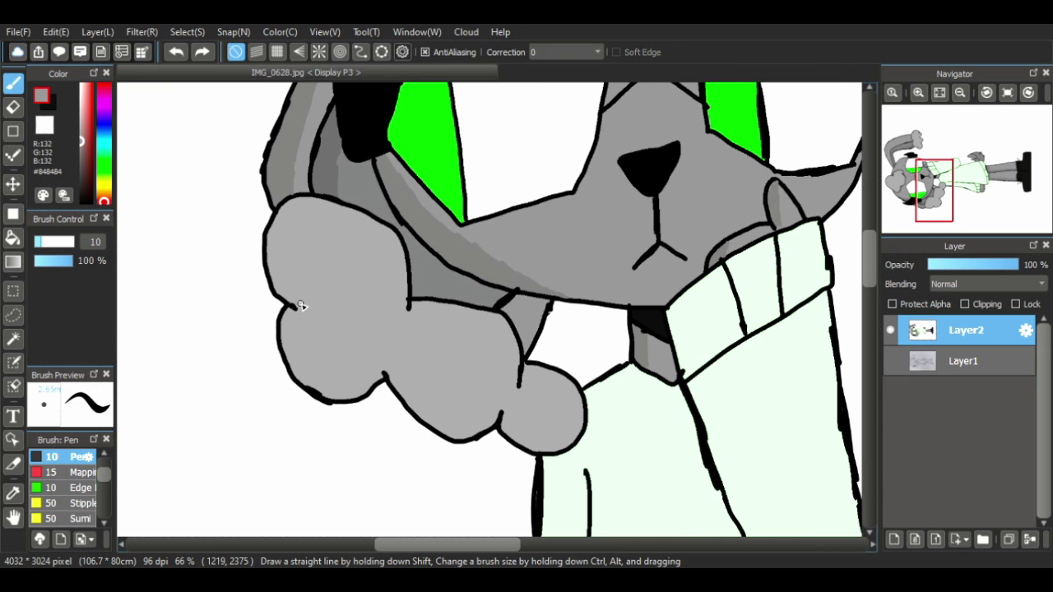
left_click_drag(299, 304, 297, 198)
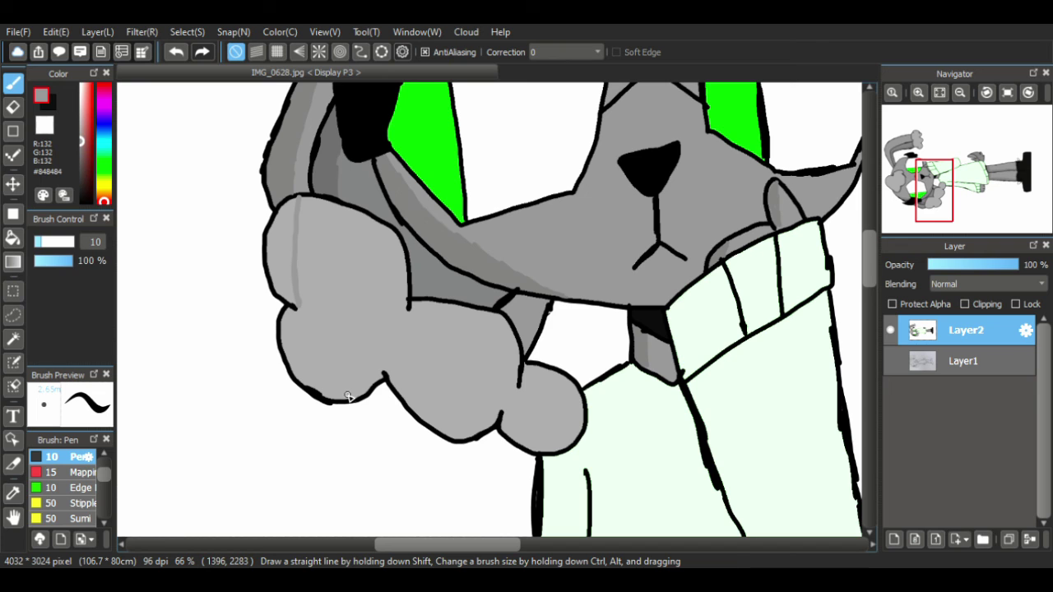
left_click_drag(345, 398, 306, 349)
left_click(12, 238)
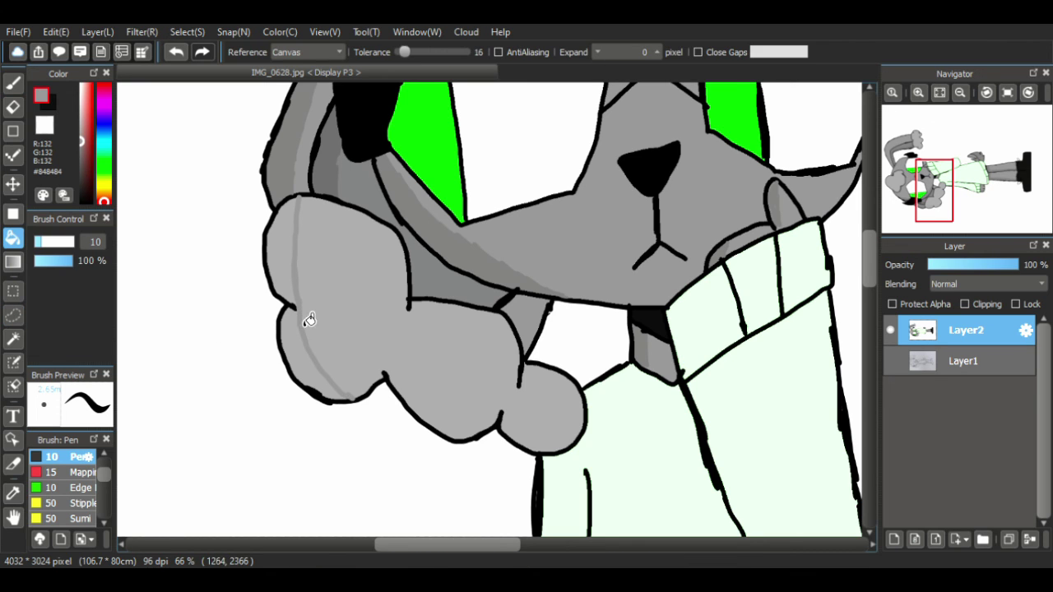
left_click(300, 339)
left_click(294, 289)
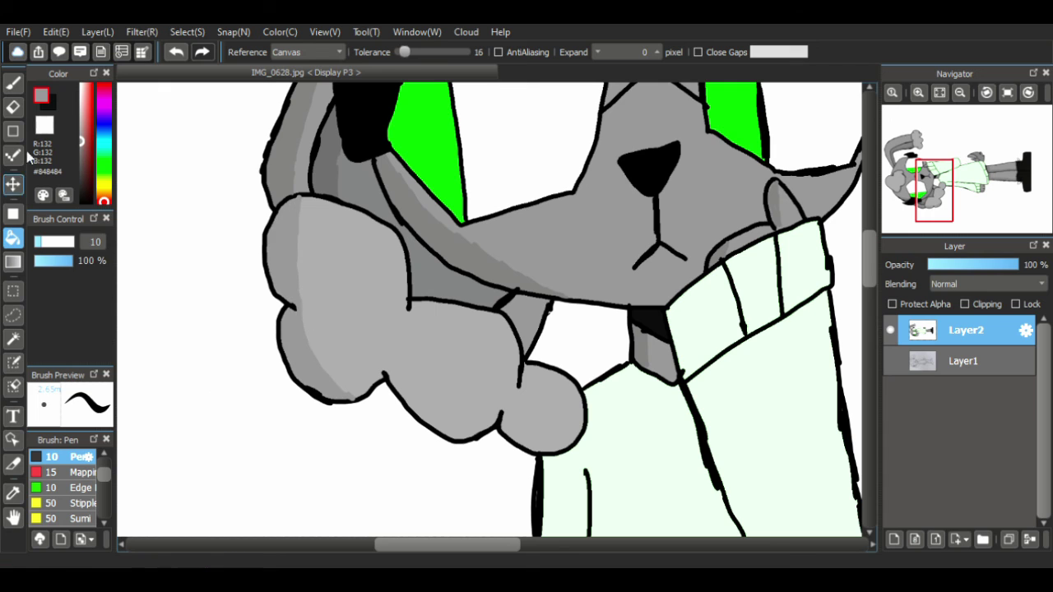
- Shade the undersides of the two remaining lobes on the left ear's fluffy tip with #848484
left_click(14, 84)
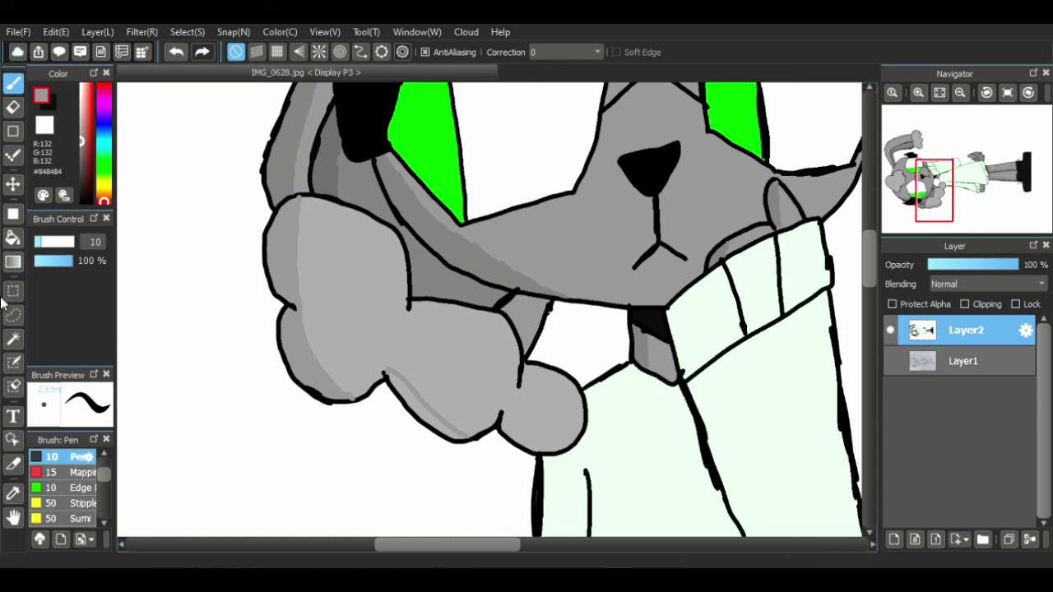
left_click(12, 238)
left_click(414, 410)
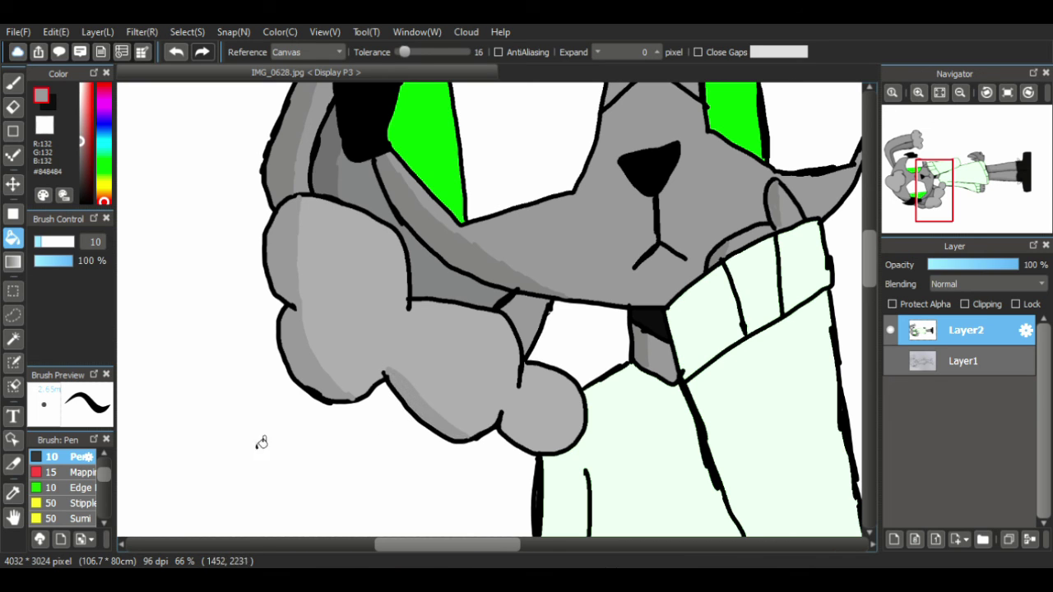
left_click(14, 85)
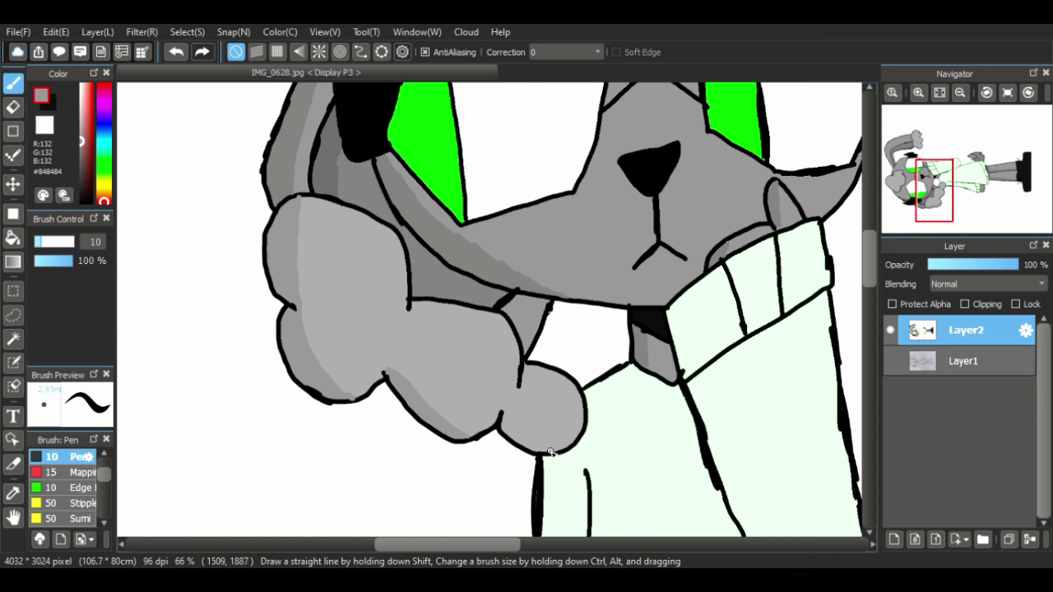
left_click(12, 238)
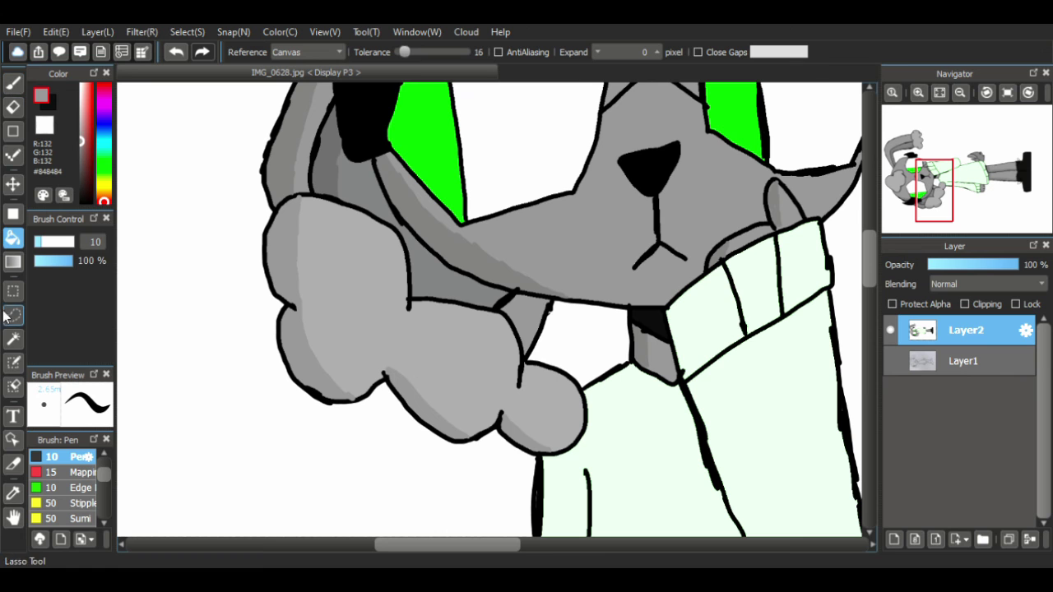
- Draw a curved #848484 shadow line across the face-side end of the right ear's fluffy tip
left_click(13, 517)
left_click_drag(798, 131, 88, 178)
left_click(13, 82)
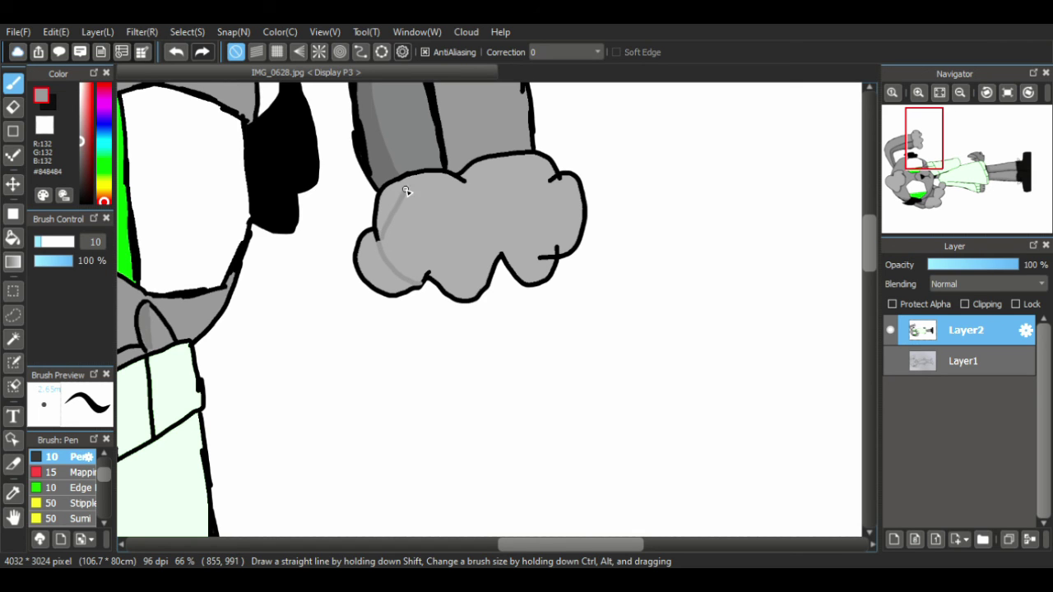
left_click(12, 237)
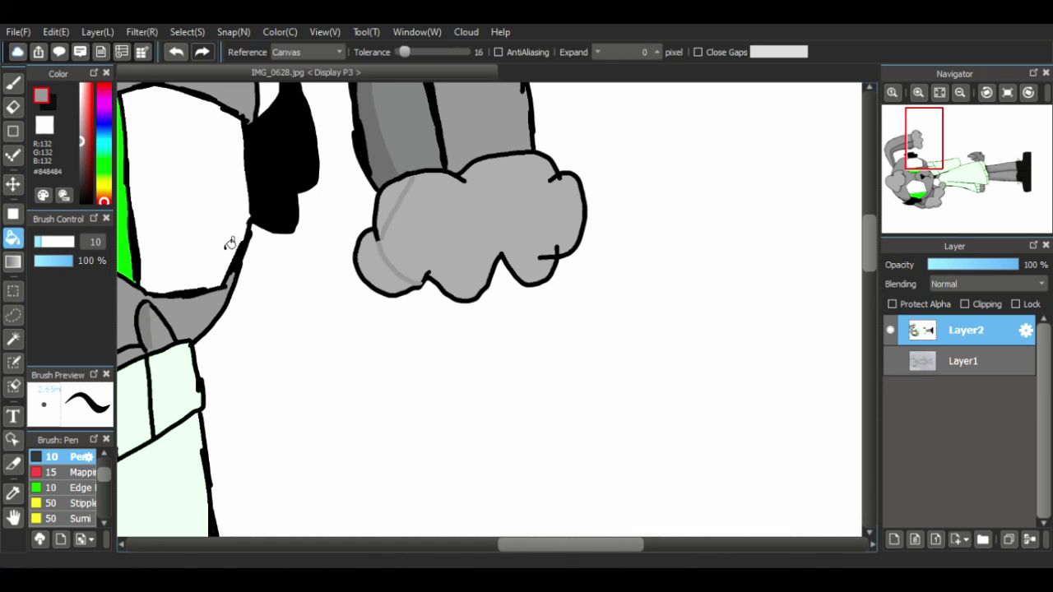
- Try filling the area outside the shadow line on the right ear's fluffy tip with #848484, and undo the fills
left_click(386, 209)
key("ctrl+z")
left_click(12, 82)
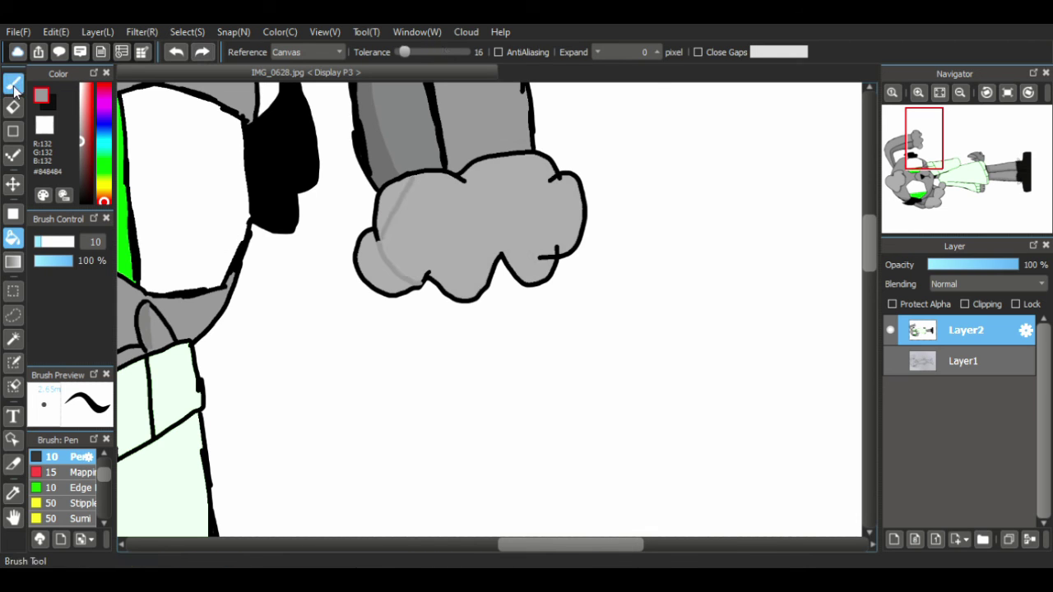
left_click(12, 237)
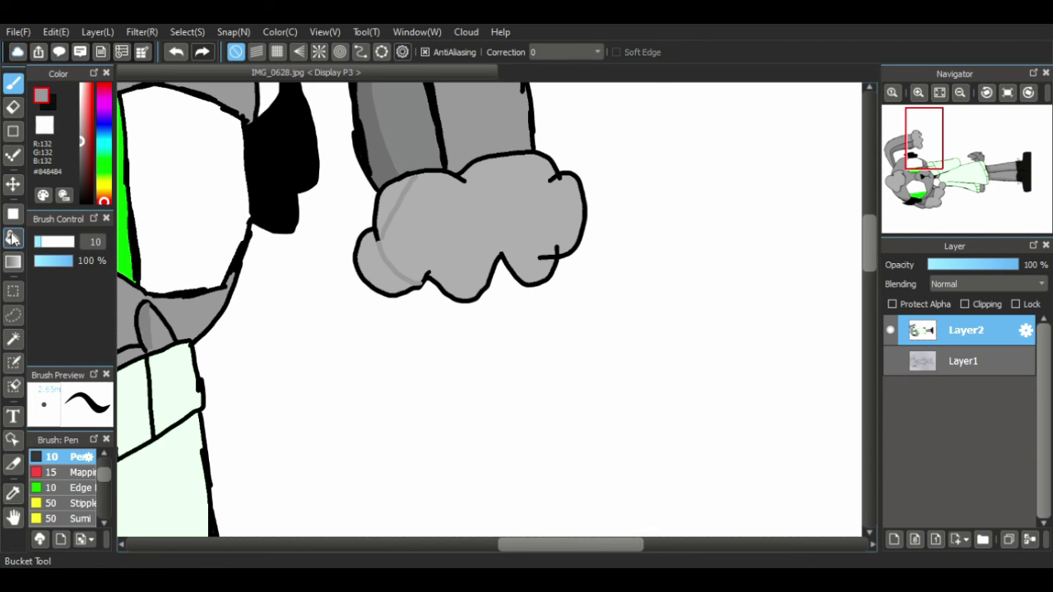
left_click(394, 216)
left_click(378, 274)
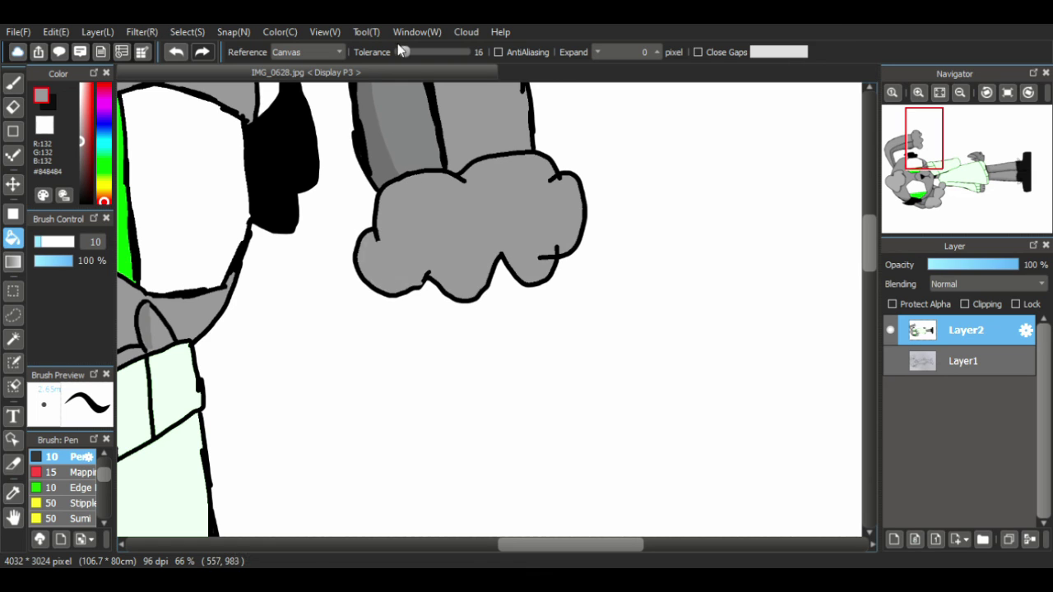
key("ctrl+z")
key("ctrl+z")
- Extend the shadow line to the outline of the right ear's fluffy tip and fill the enclosed strips with #848484
left_click(13, 83)
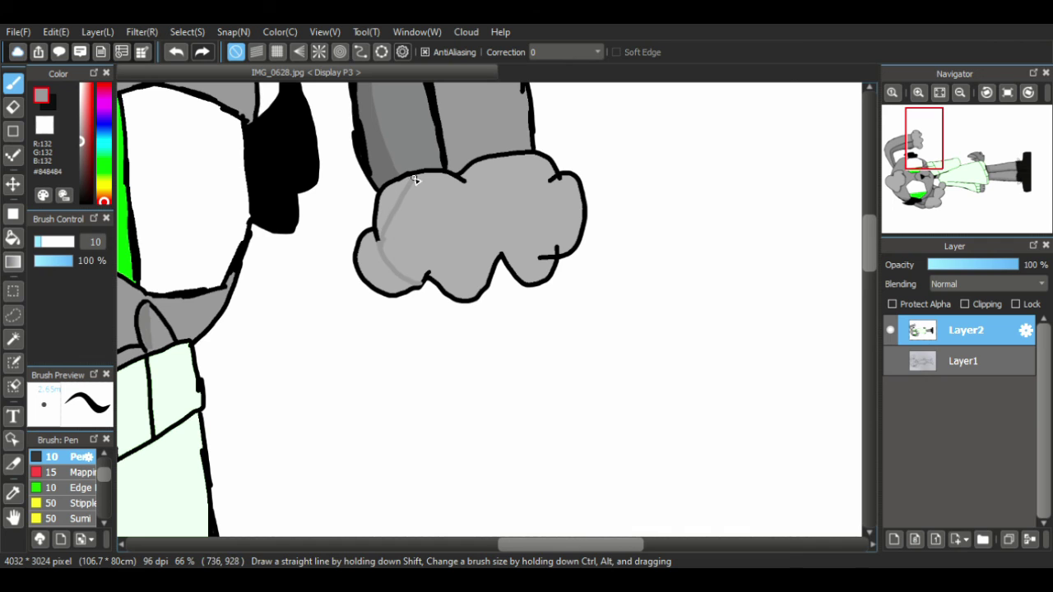
left_click(12, 237)
left_click(394, 271)
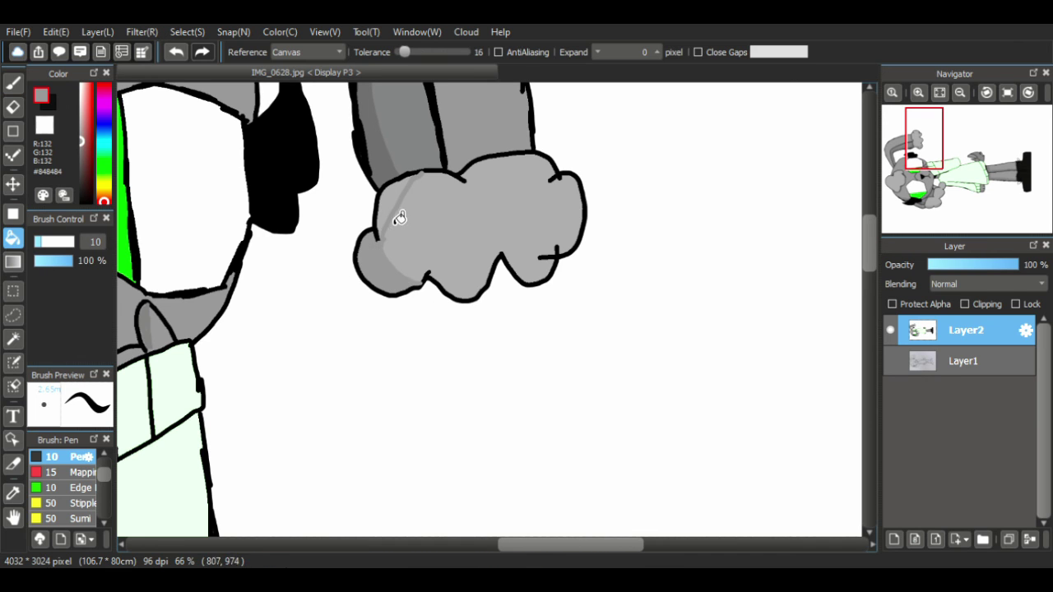
left_click(398, 212)
- Shade the lower lobes of the right ear's fluffy tip with sampled #848484 and retouch its outline in black #000000
left_click(84, 200)
left_click(12, 83)
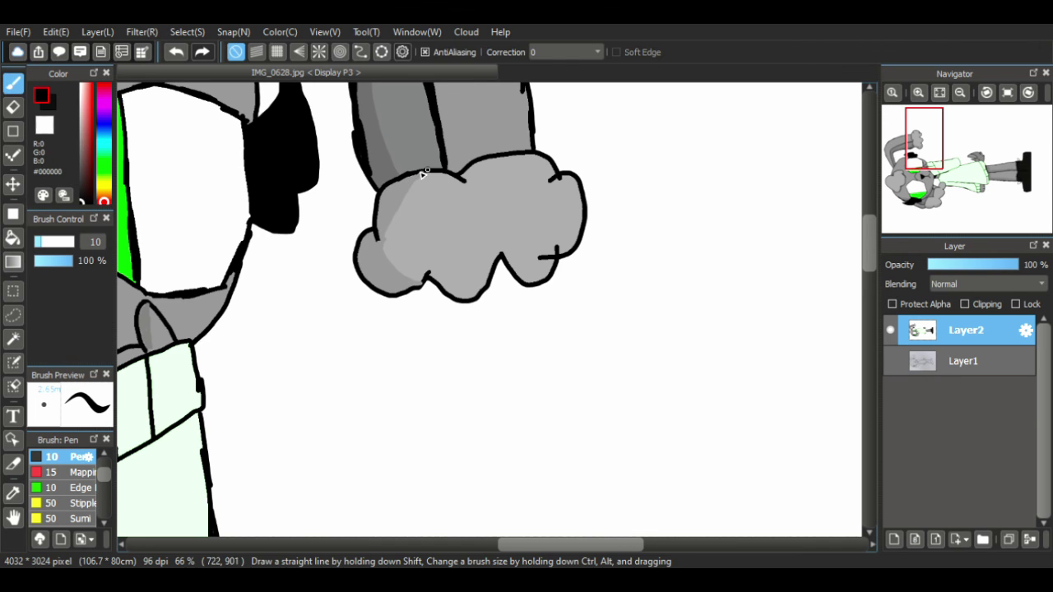
left_click(384, 268, "alt")
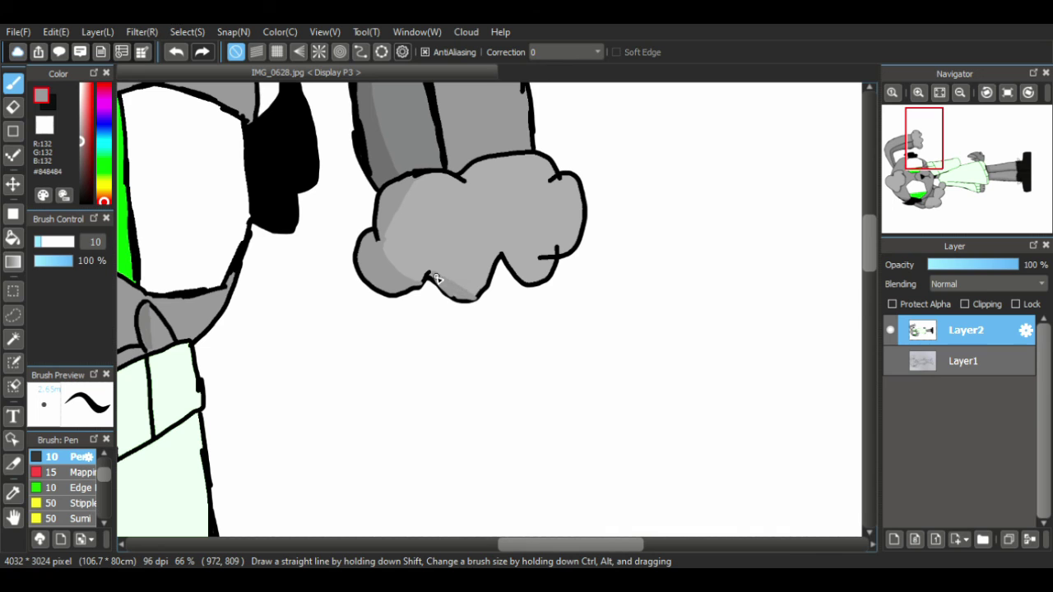
left_click_drag(503, 255, 544, 275)
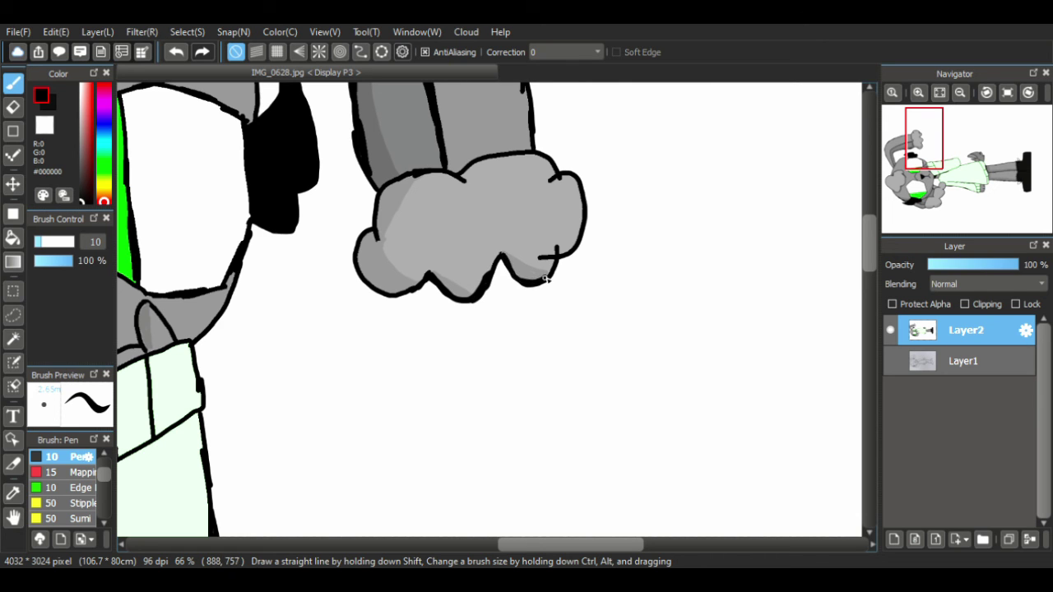
- Sample #717171 and shade the face along the edge of the raised sleeve cuff and around the fingers
left_click(12, 516)
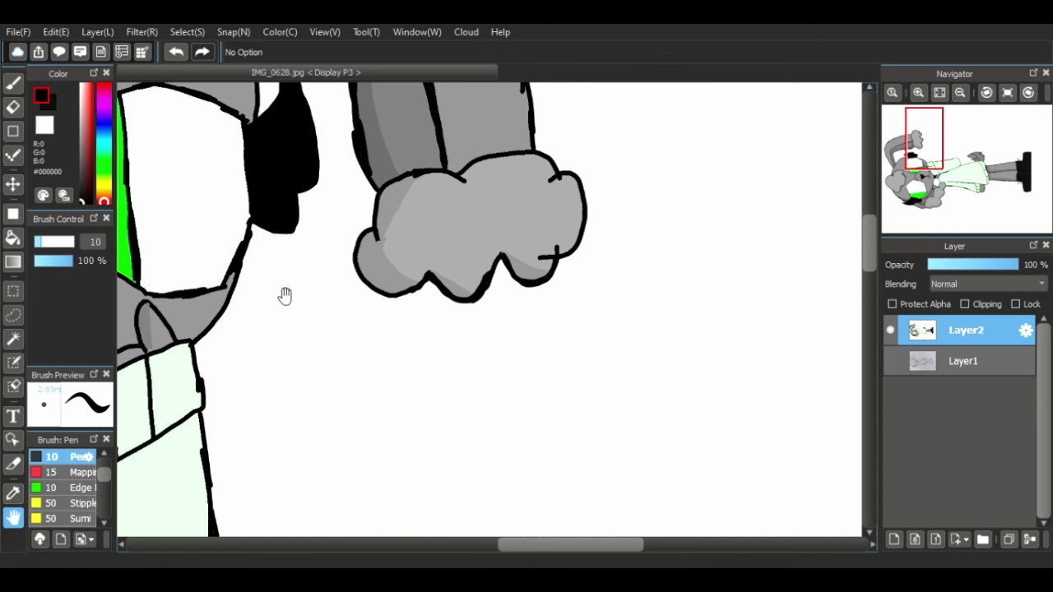
left_click_drag(298, 273, 371, 212)
left_click_drag(217, 293, 376, 277)
left_click_drag(241, 317, 314, 304)
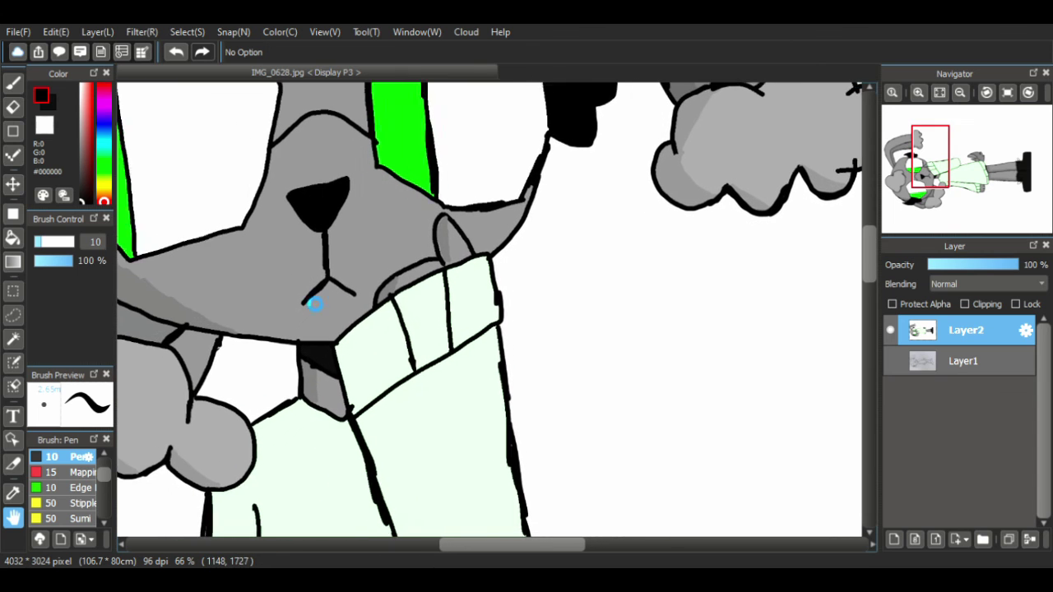
right_click(397, 291)
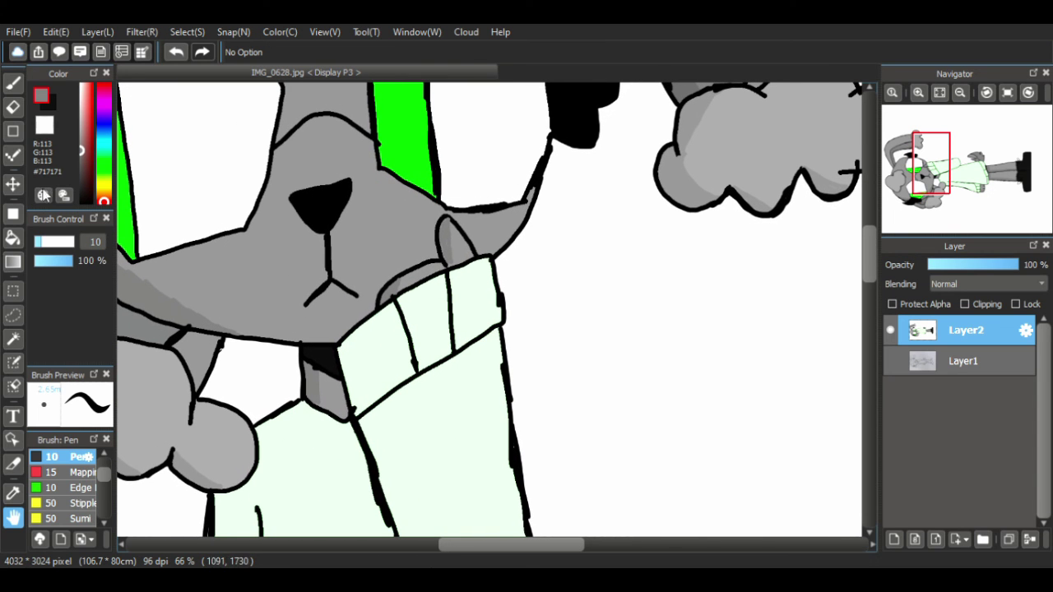
left_click(12, 83)
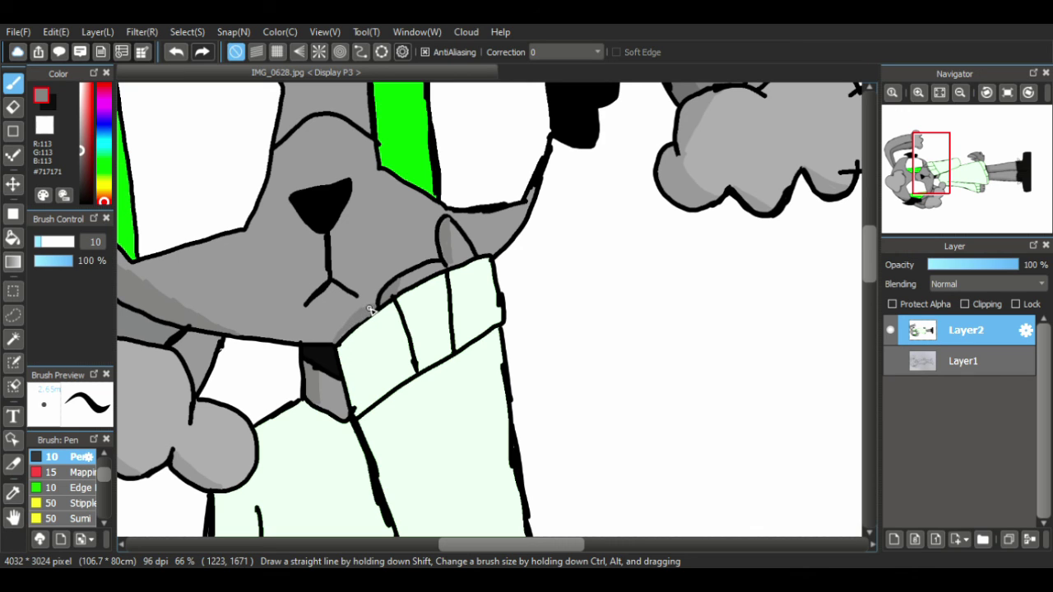
left_click_drag(374, 301, 406, 269)
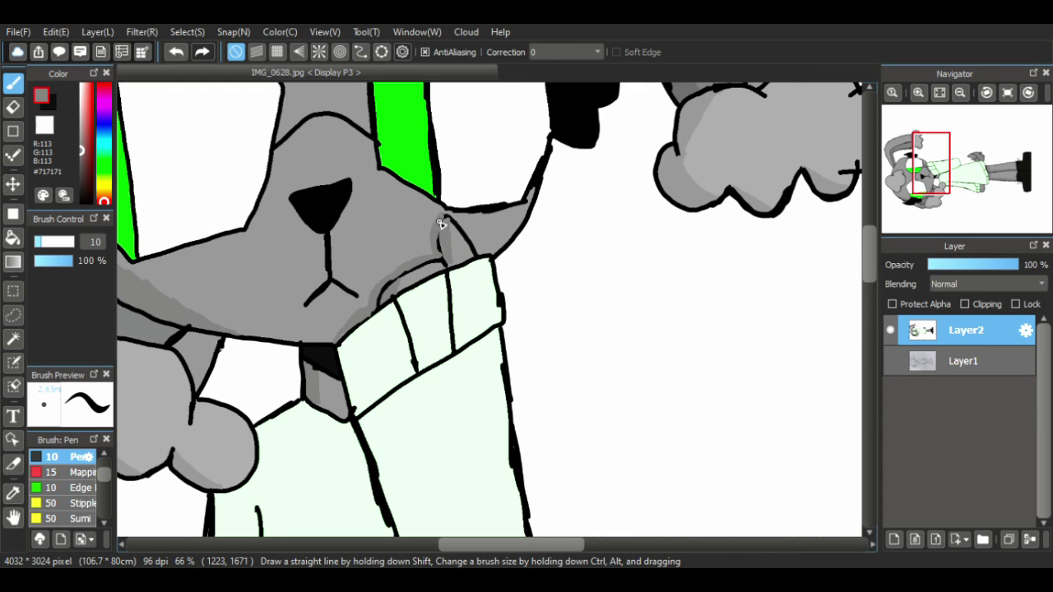
- Retouch the outlines of the fingers and the raised sleeve cuff against the face in black #000000
left_click(89, 199)
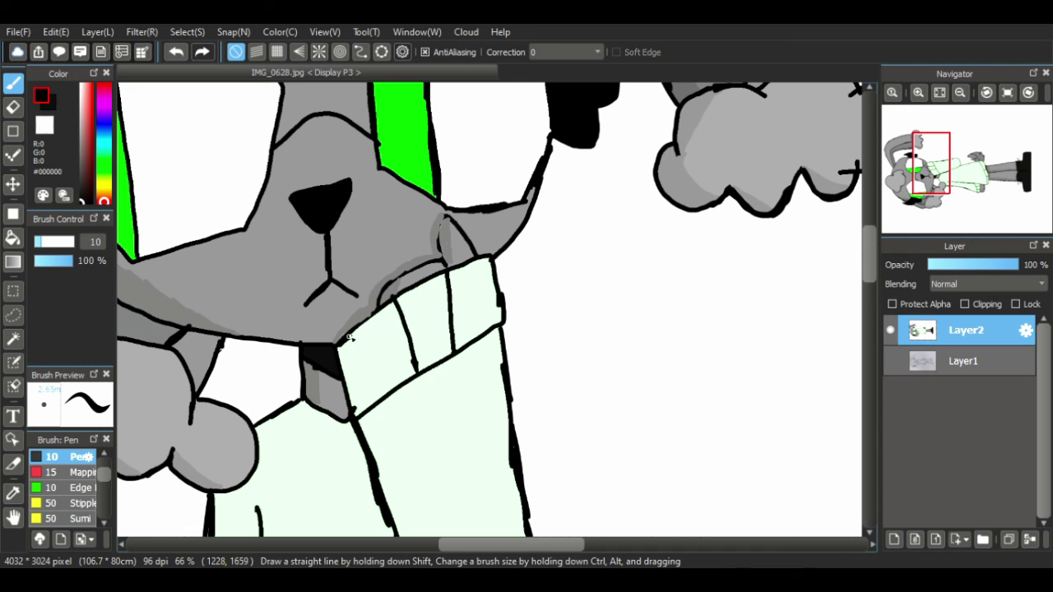
left_click_drag(376, 301, 401, 278)
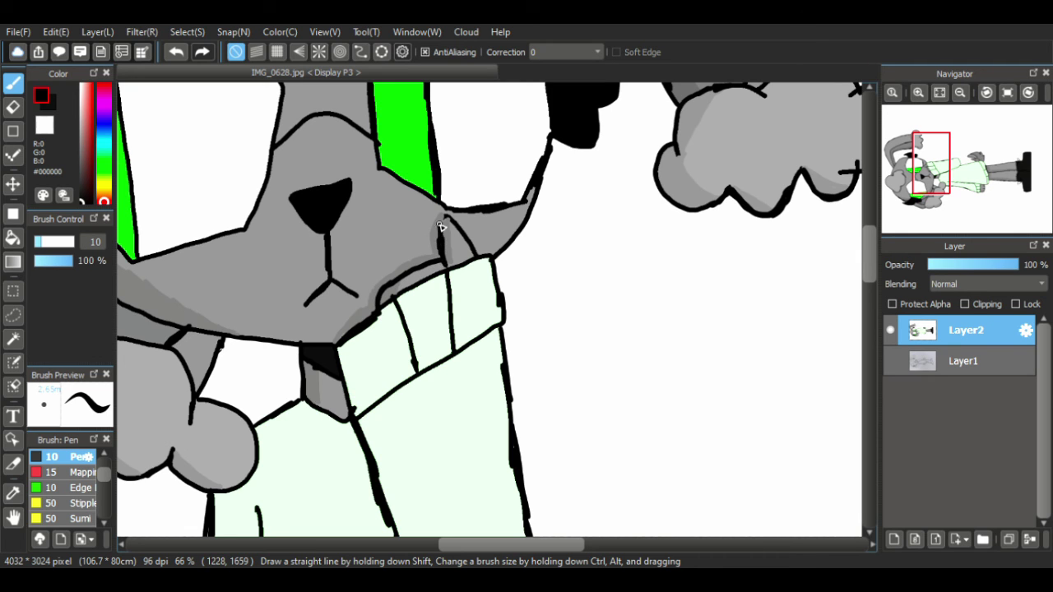
left_click_drag(438, 239, 448, 215)
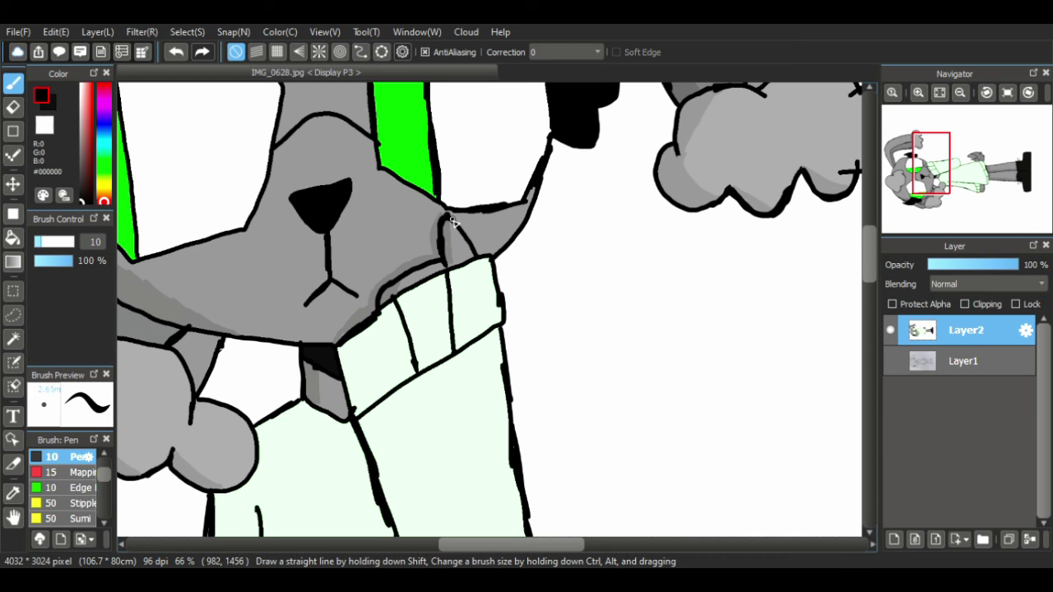
- Shade the dress's shoulder around the ear's fluffy tip in pale green #C2F3BD and retouch the adjoining outlines in black #000000
left_click(15, 516)
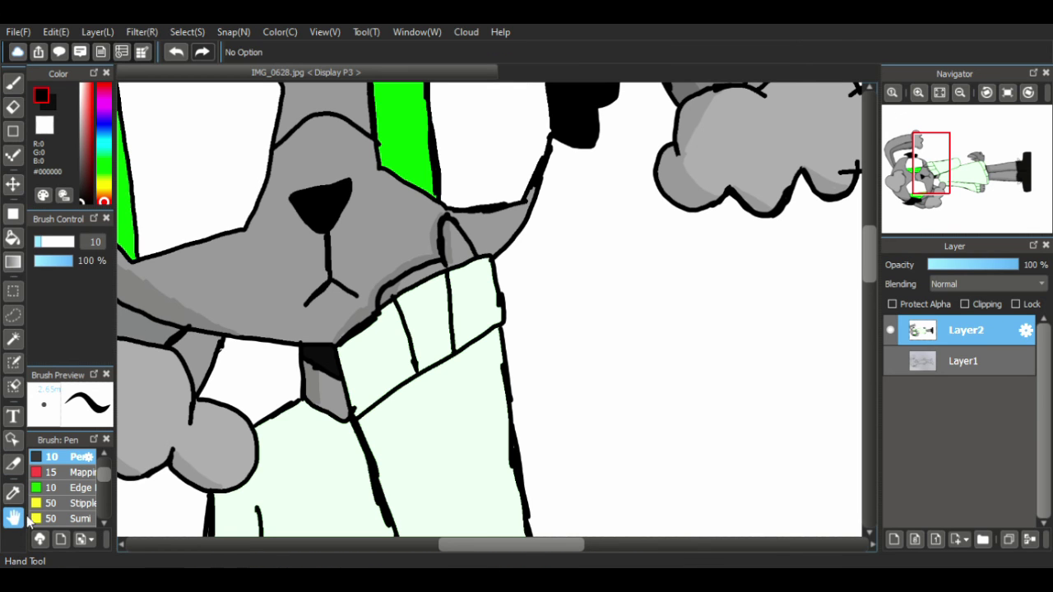
left_click_drag(274, 345, 366, 85)
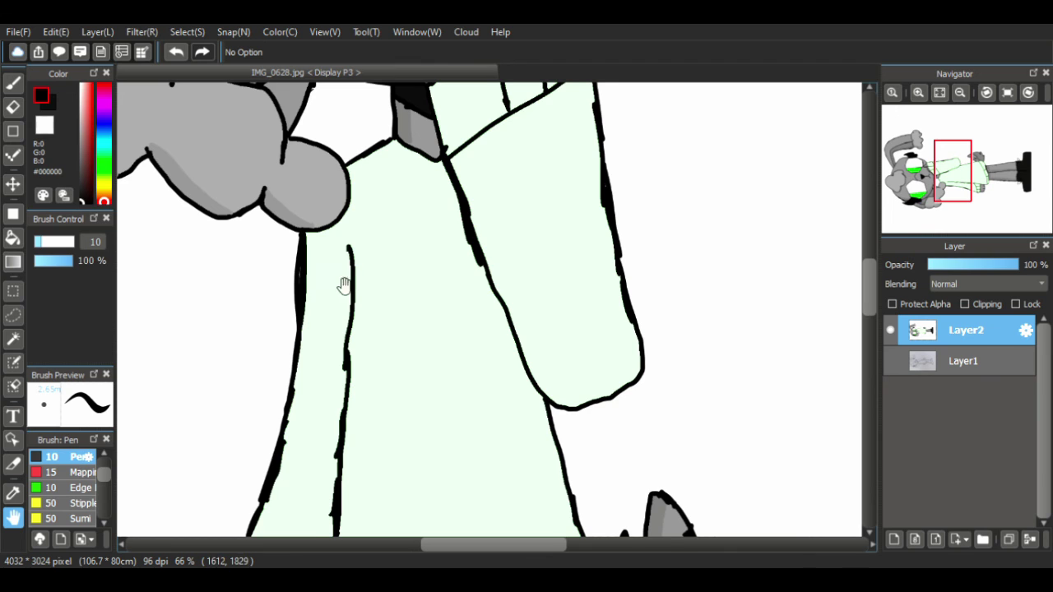
left_click_drag(344, 285, 329, 291)
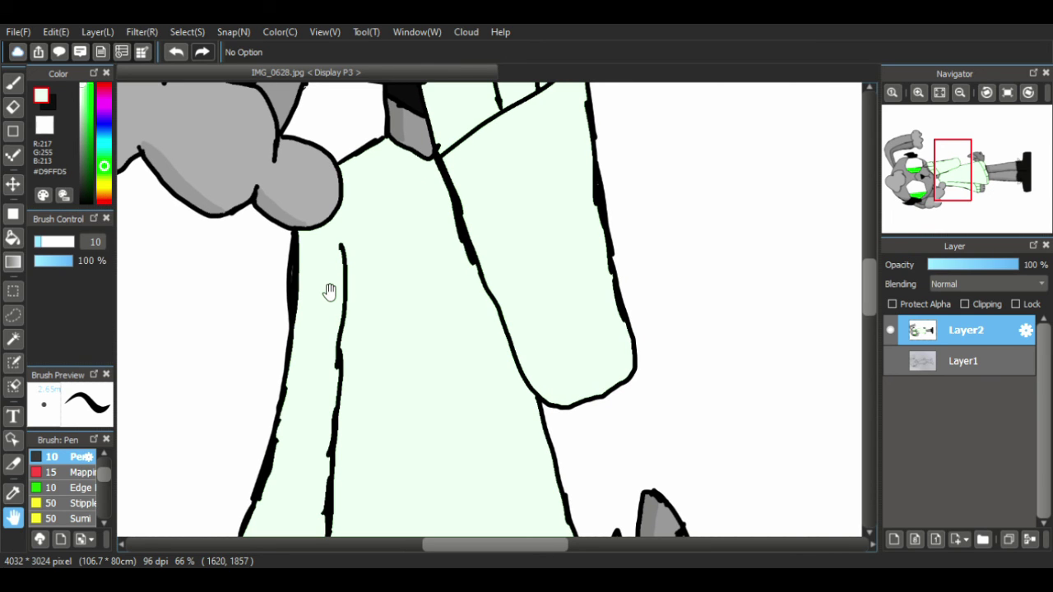
left_click(85, 103)
left_click(85, 99)
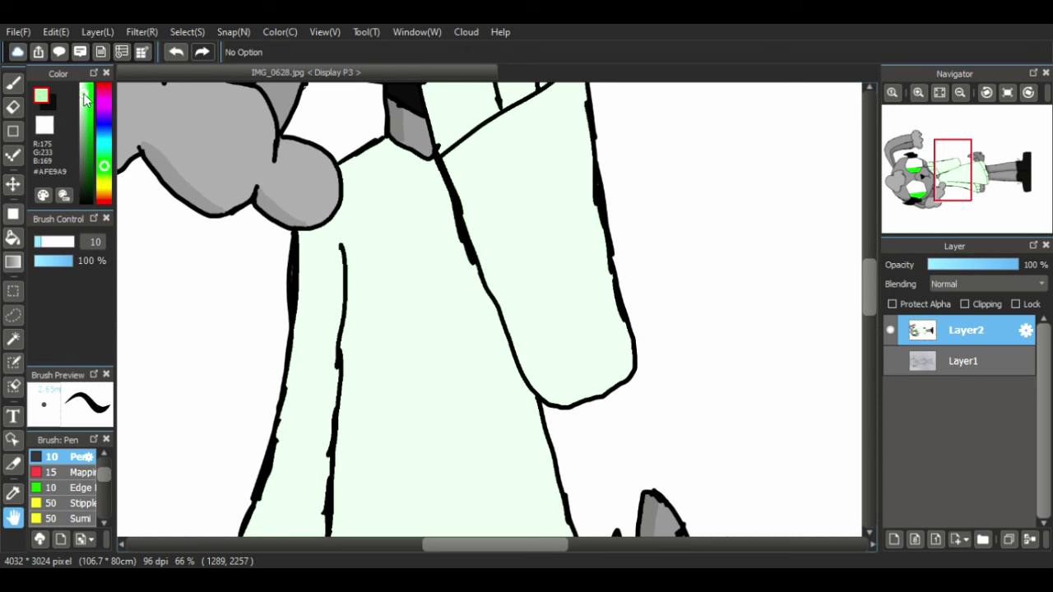
left_click_drag(331, 318, 328, 315)
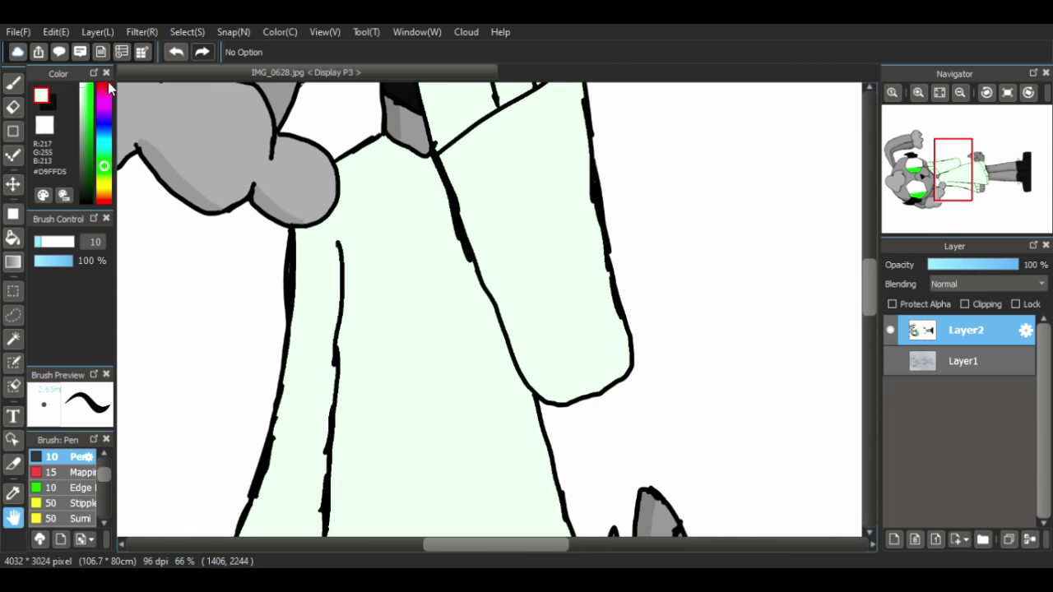
left_click(83, 91)
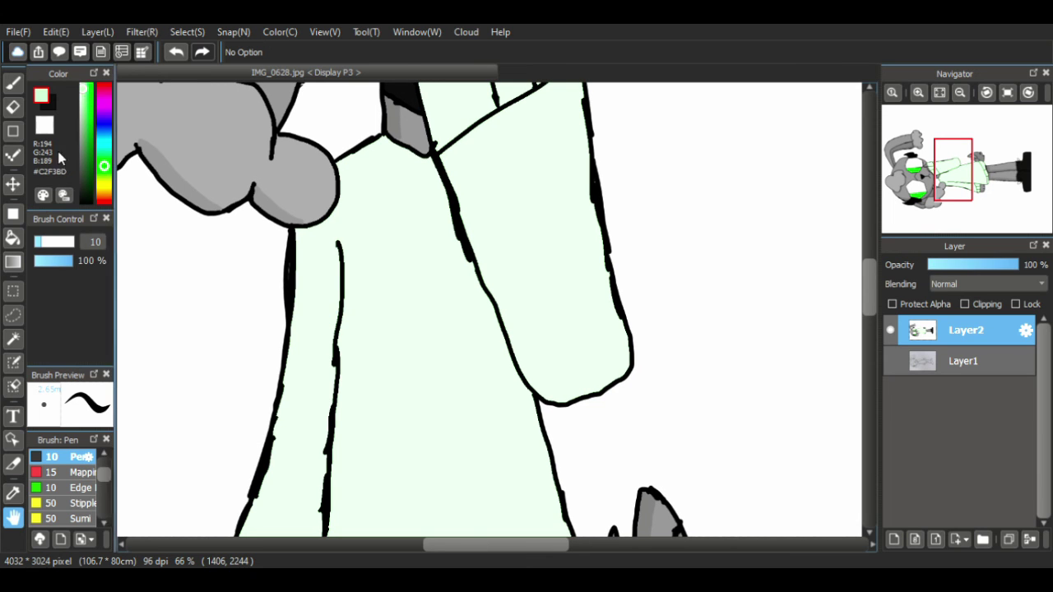
left_click(13, 83)
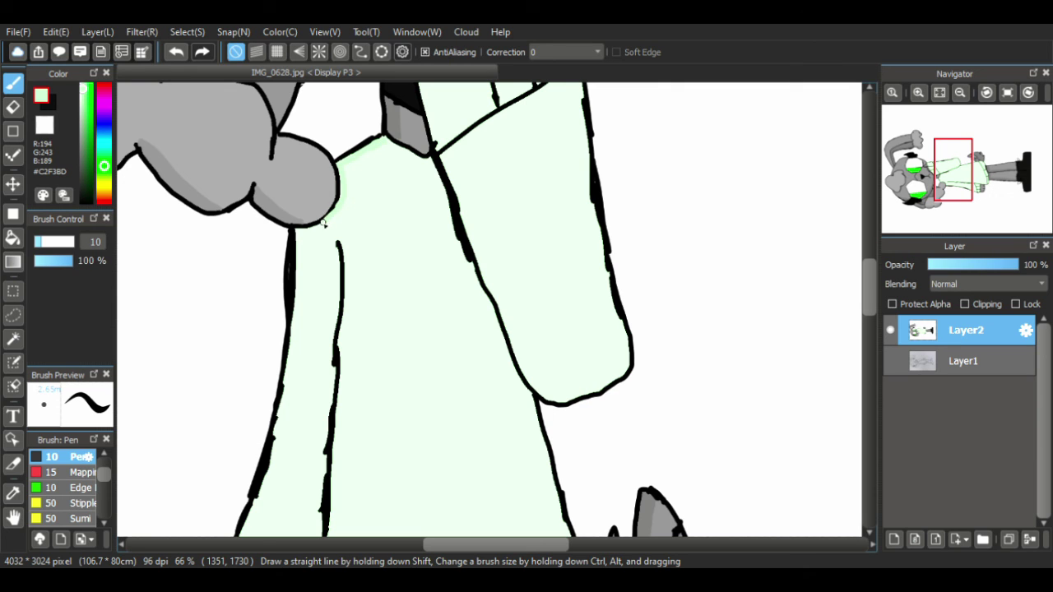
left_click(84, 199)
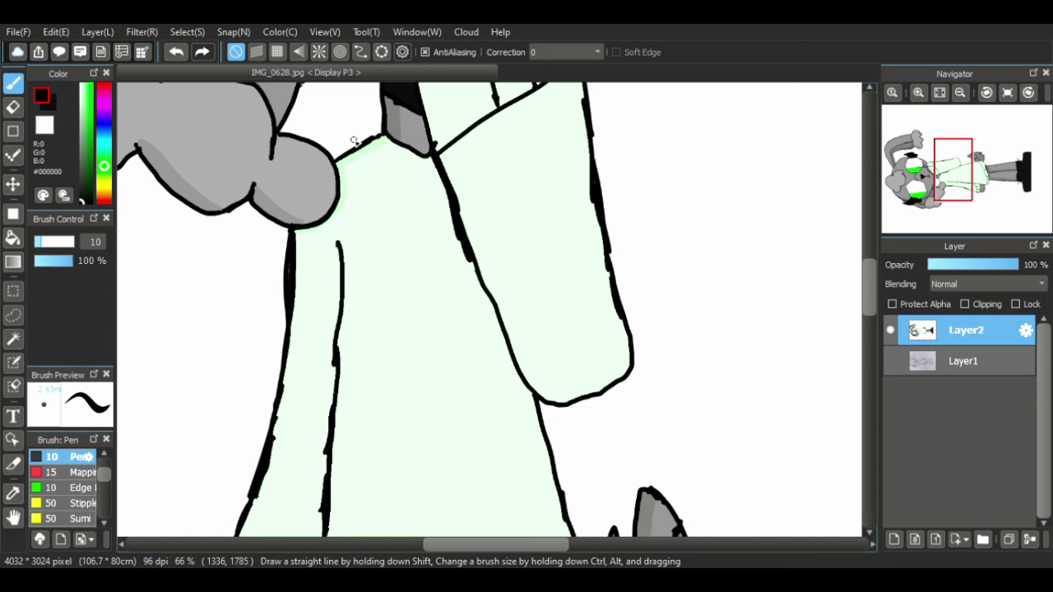
- Sample #C2F3BD, draw a shadow line down the outer side of the hanging sleeve and fill the enclosed strip
left_click(352, 167, "alt")
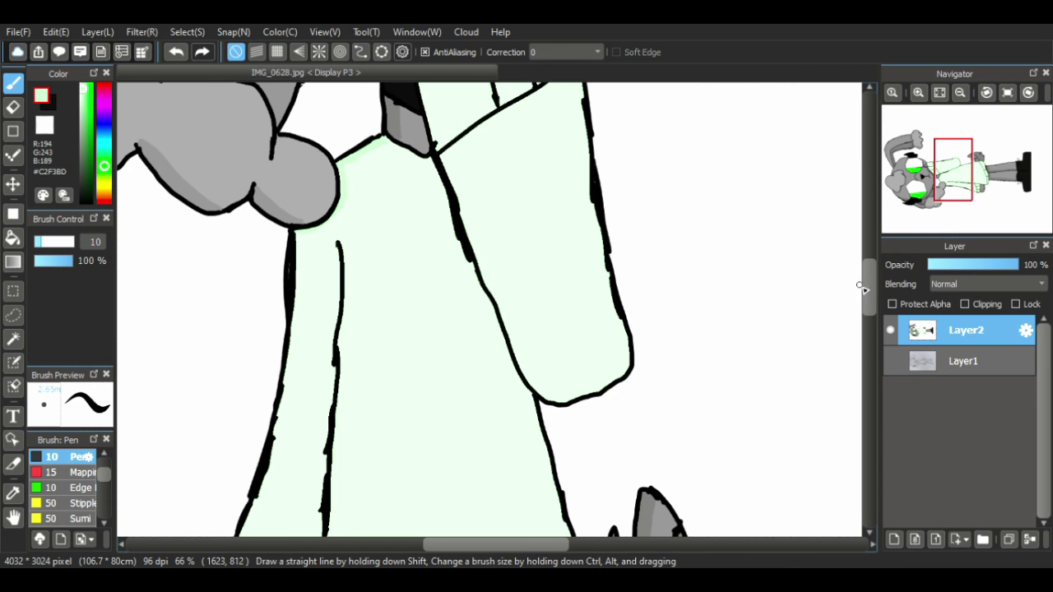
scroll(855, 304, "down", 3)
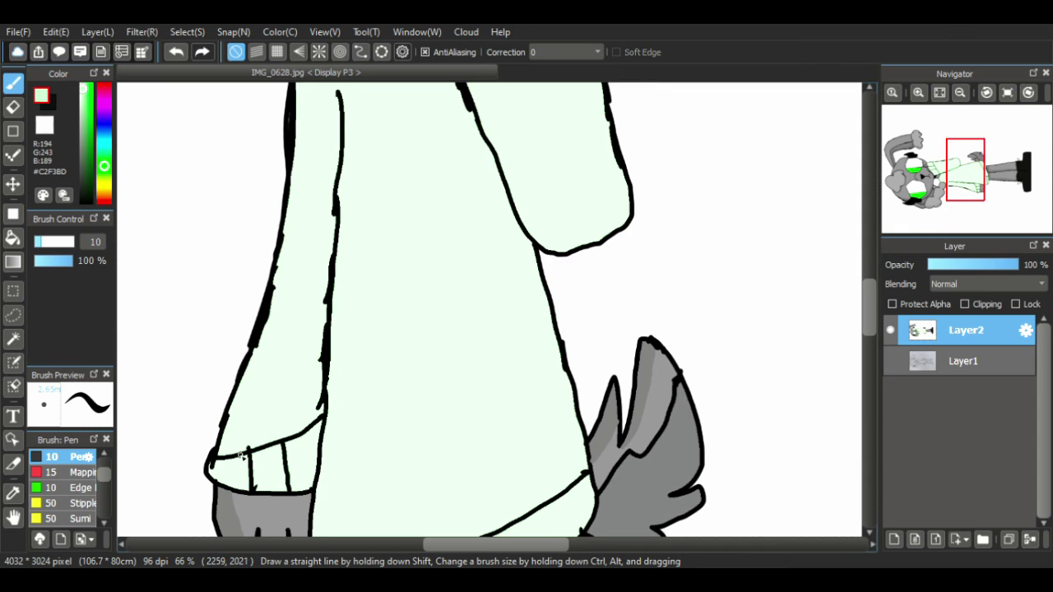
scroll(873, 316, "up", 1)
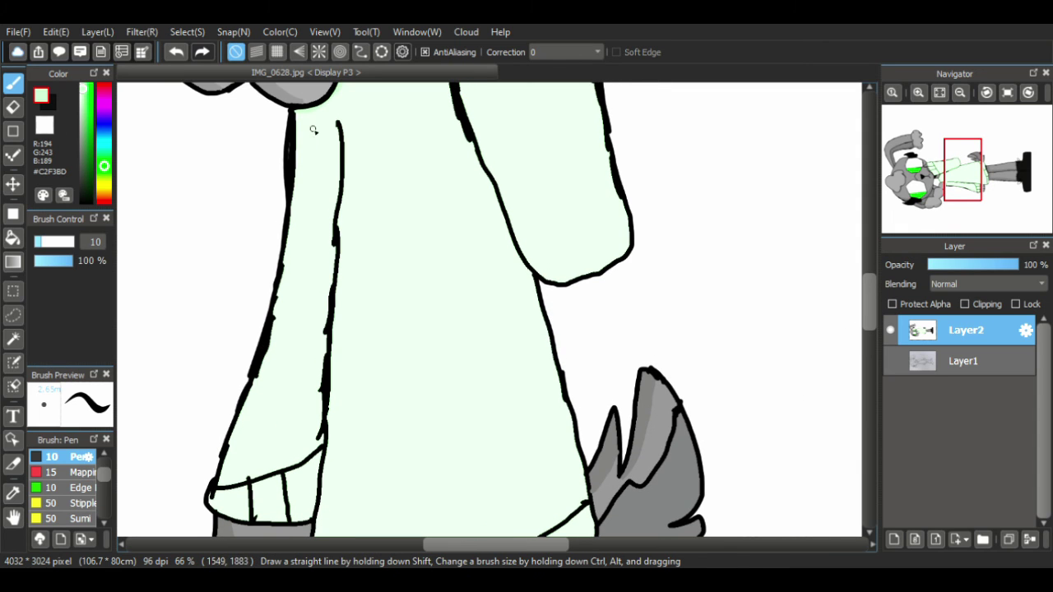
mouse_move(305, 112)
left_mouse_down()
mouse_move(309, 199)
mouse_move(273, 368)
left_mouse_up()
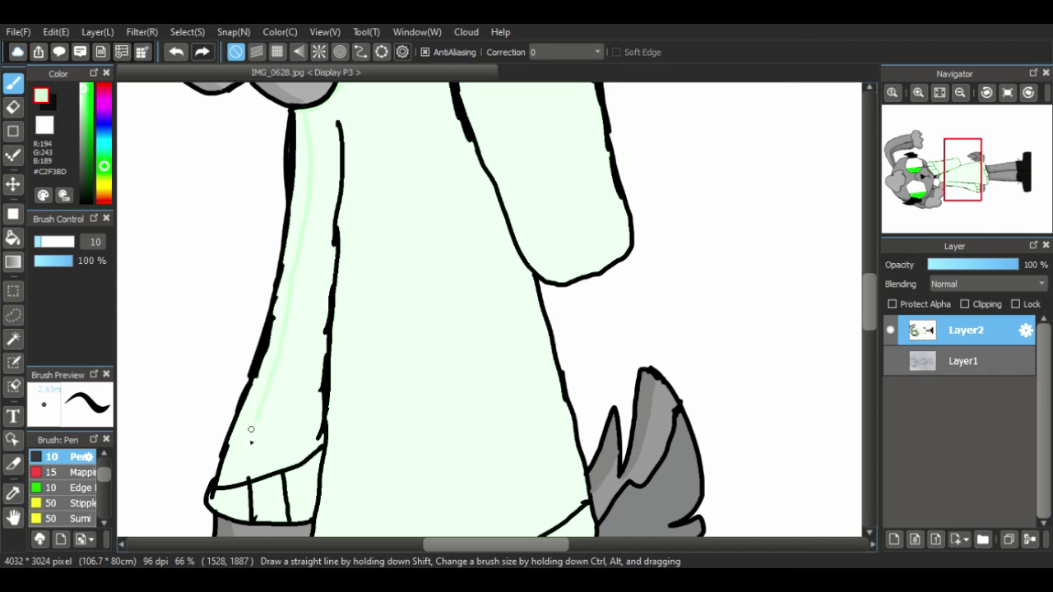
left_click(13, 238)
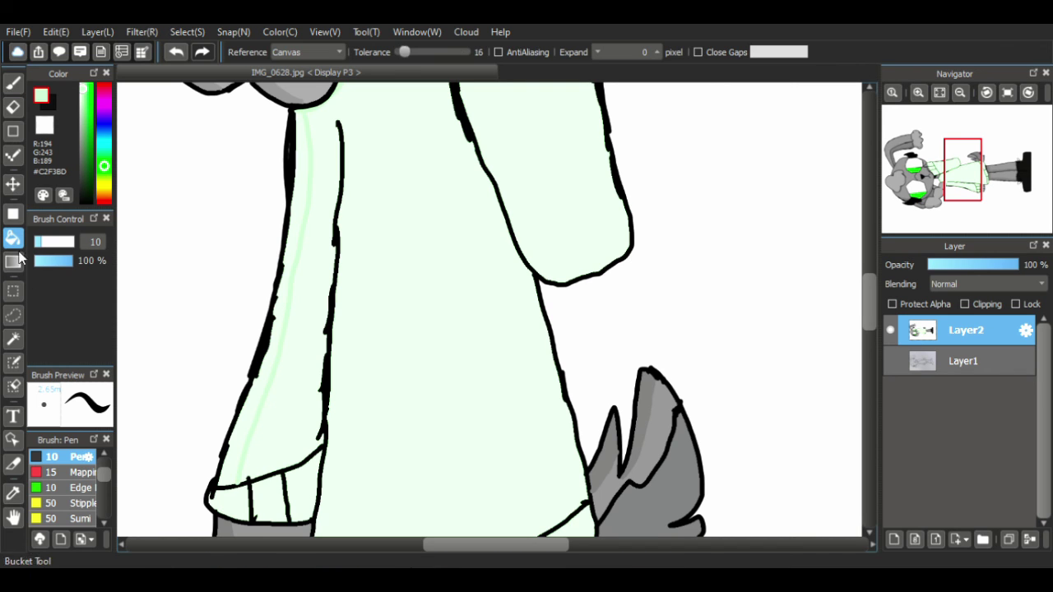
left_click(288, 298)
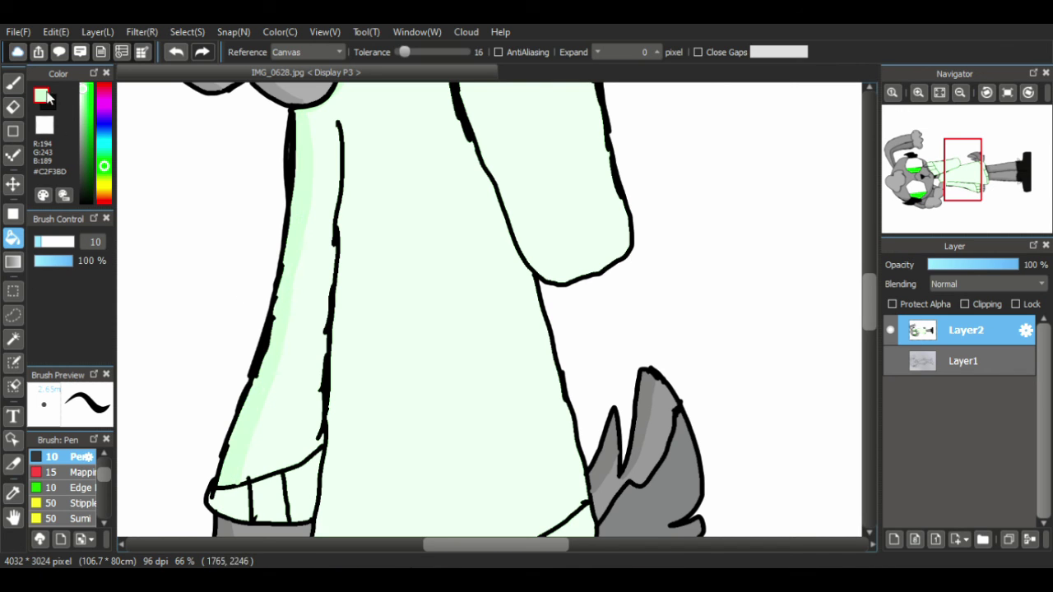
- Extend the #C2F3BD shadow onto the hanging sleeve's cuff and retouch the cuff seam in black #000000
left_click(12, 82)
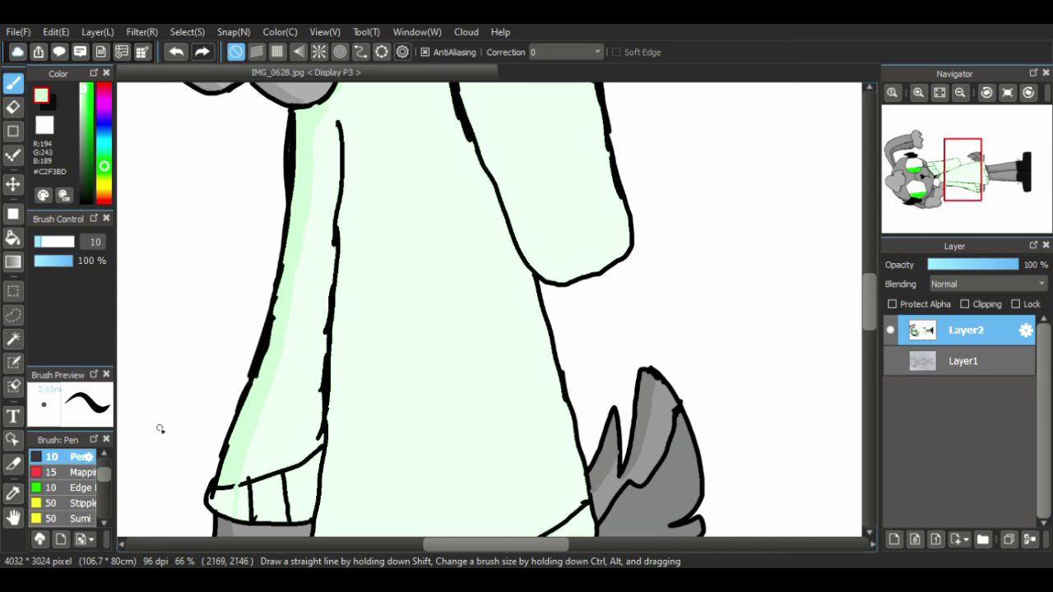
left_click(13, 237)
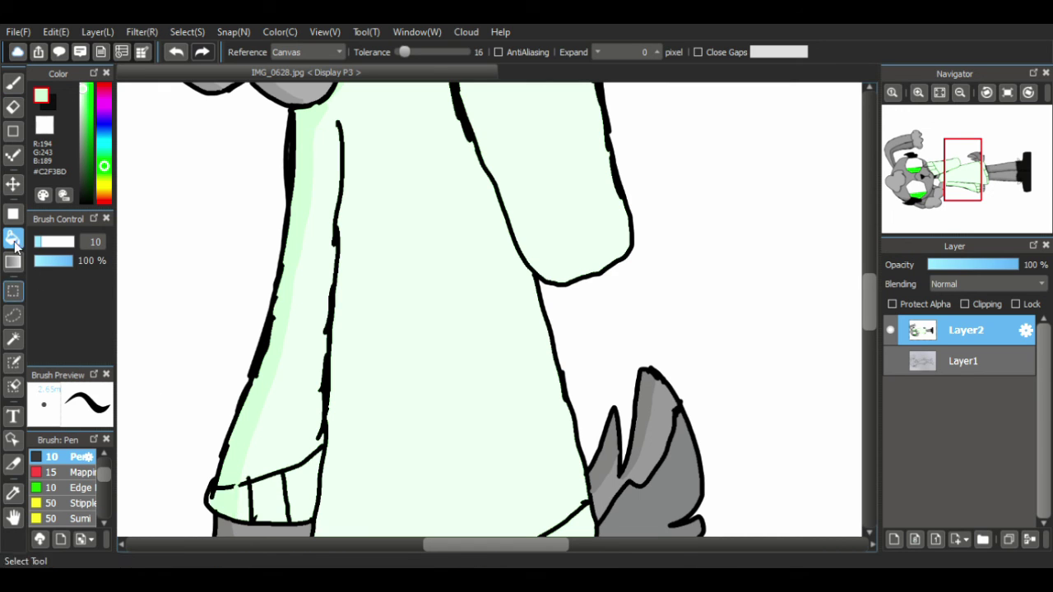
left_click(83, 200)
left_click(13, 82)
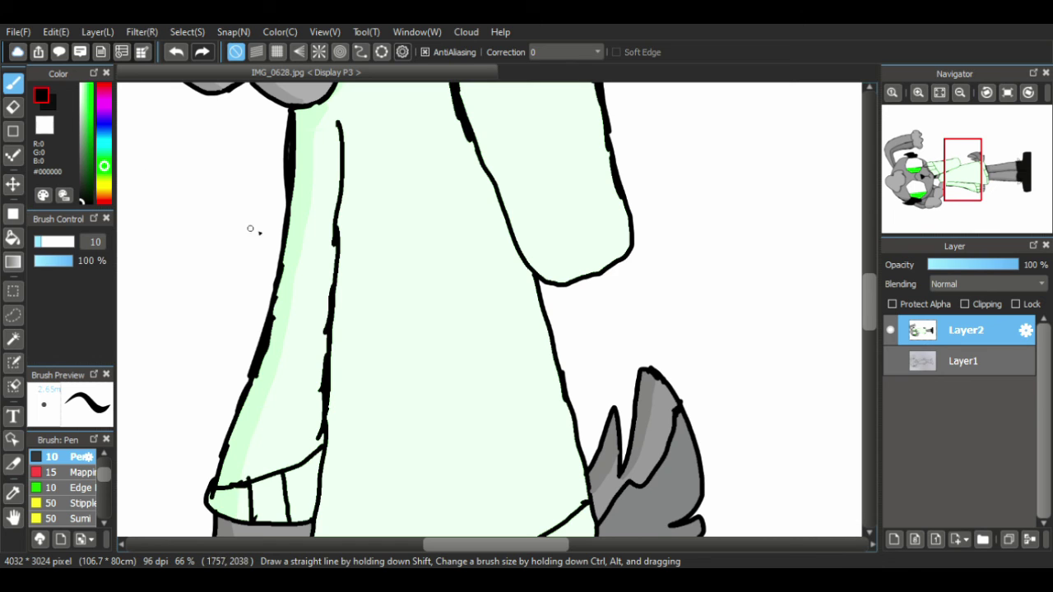
- Shade the inner edge of the raised sleeve and its cuff with sampled #C2F3BD and mend the cuff seam in black #000000
left_click(293, 191, "alt")
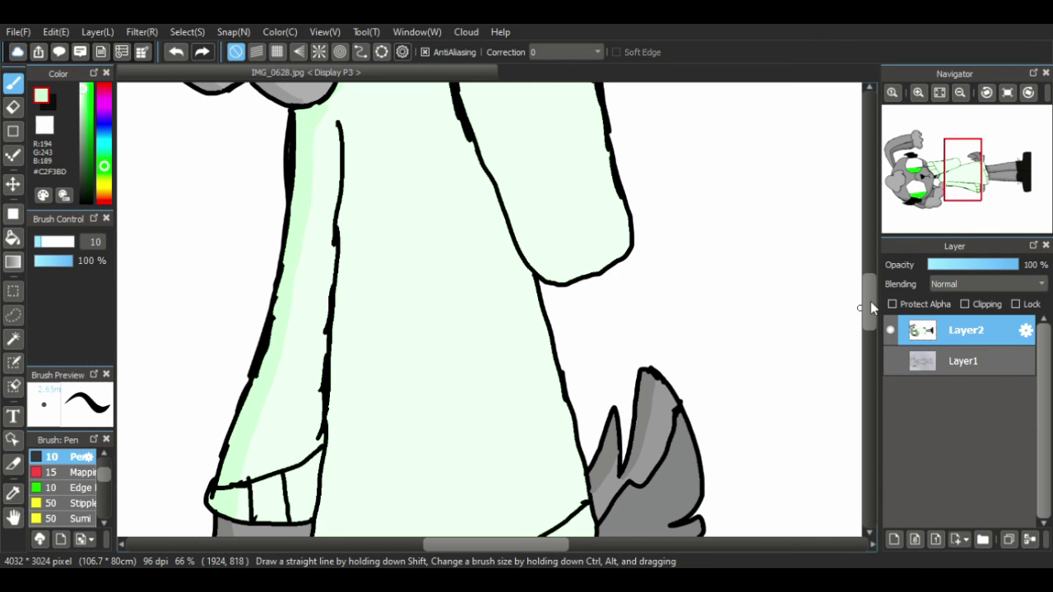
scroll(822, 304, "up", 3)
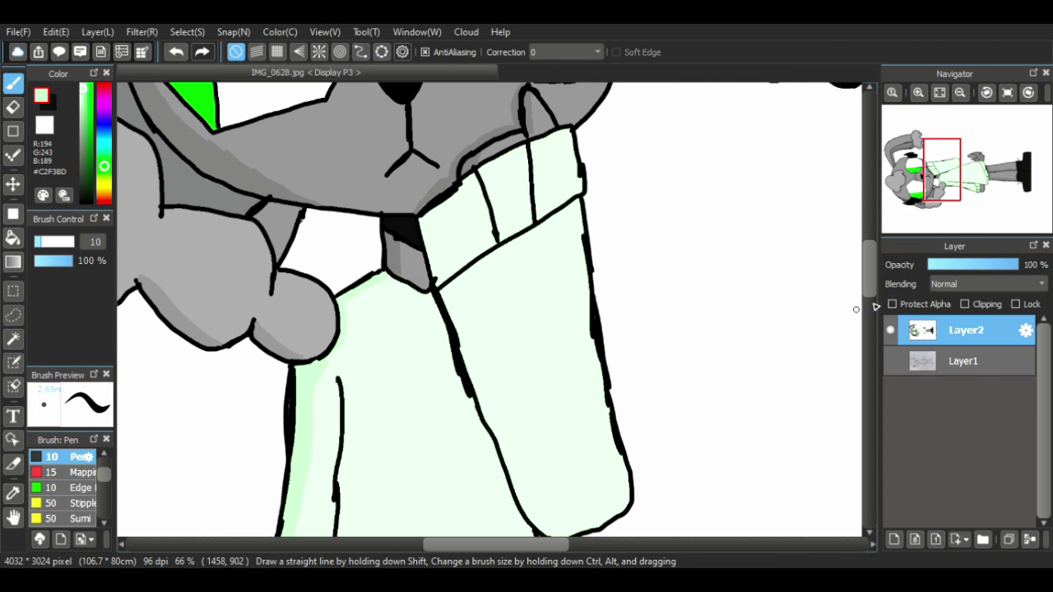
scroll(871, 294, "down", 1)
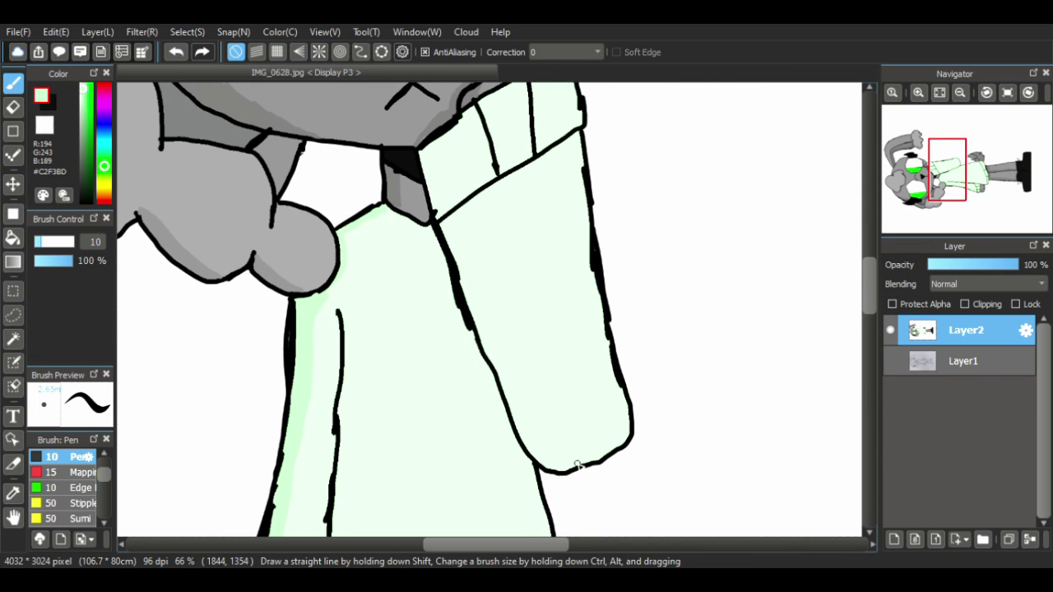
left_click_drag(531, 404, 499, 309)
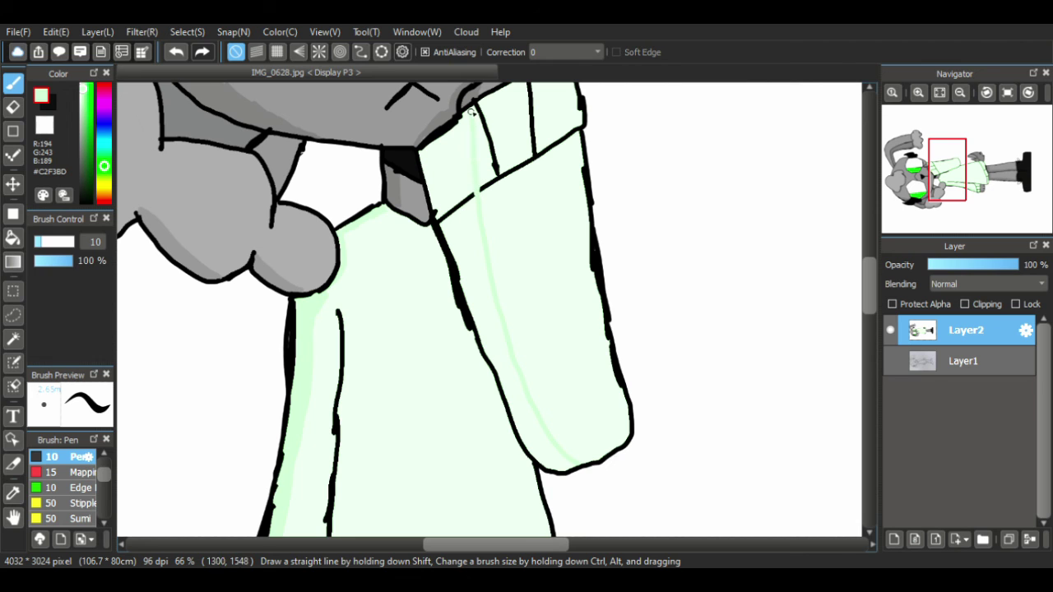
left_click(12, 237)
left_click(472, 167)
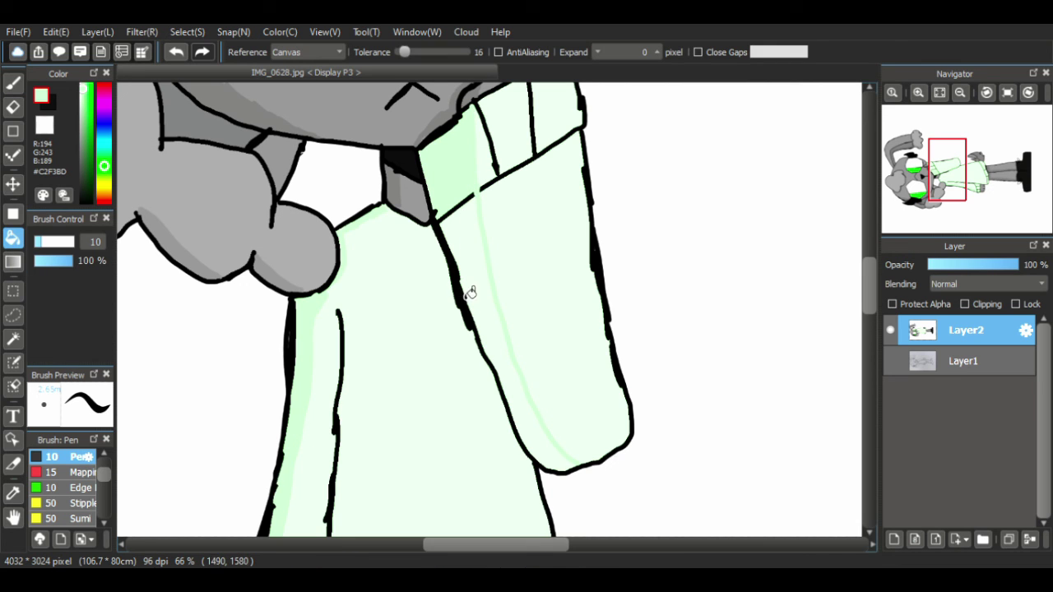
left_click(476, 267)
left_click(81, 200)
left_click(12, 83)
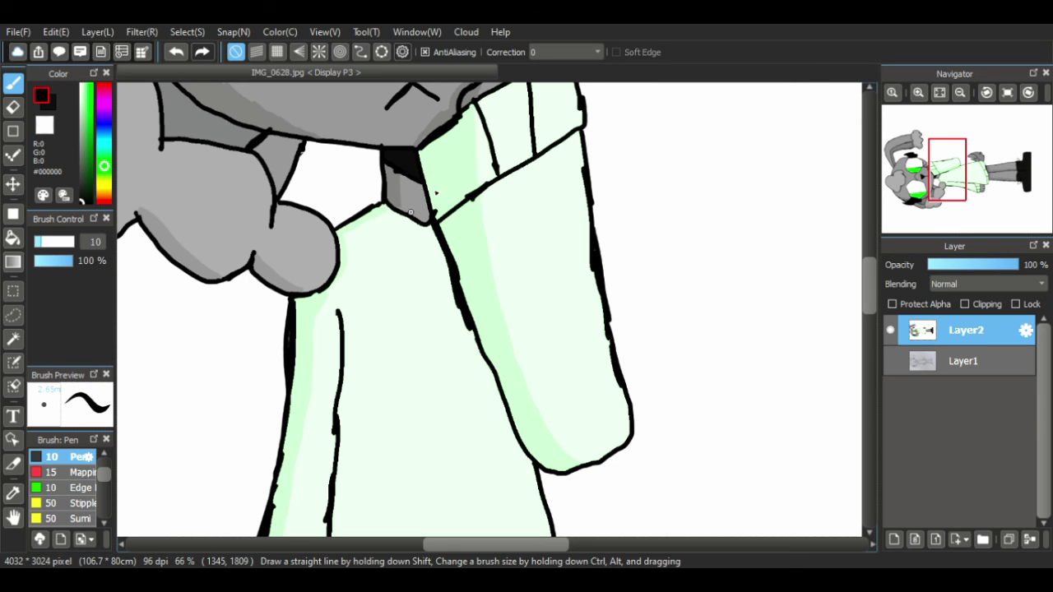
- Shade the lower dress body and hem beside the hanging sleeve with sampled #C2F3BD and mend the hem seam in black #000000
left_click(455, 164)
left_click_drag(864, 265, 865, 308)
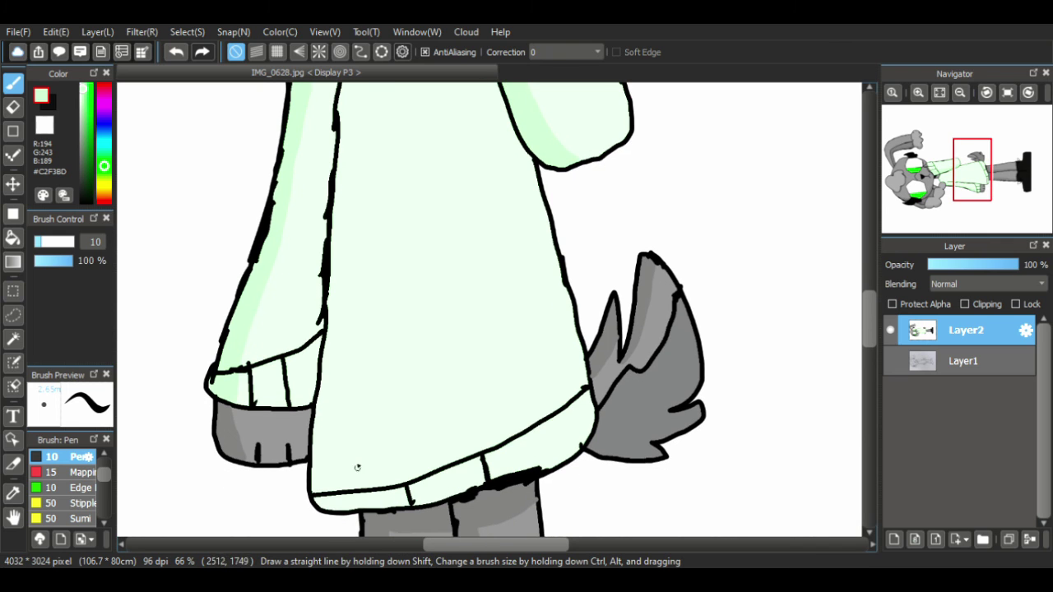
mouse_move(382, 506)
left_mouse_down()
mouse_move(354, 425)
mouse_move(348, 281)
left_mouse_up()
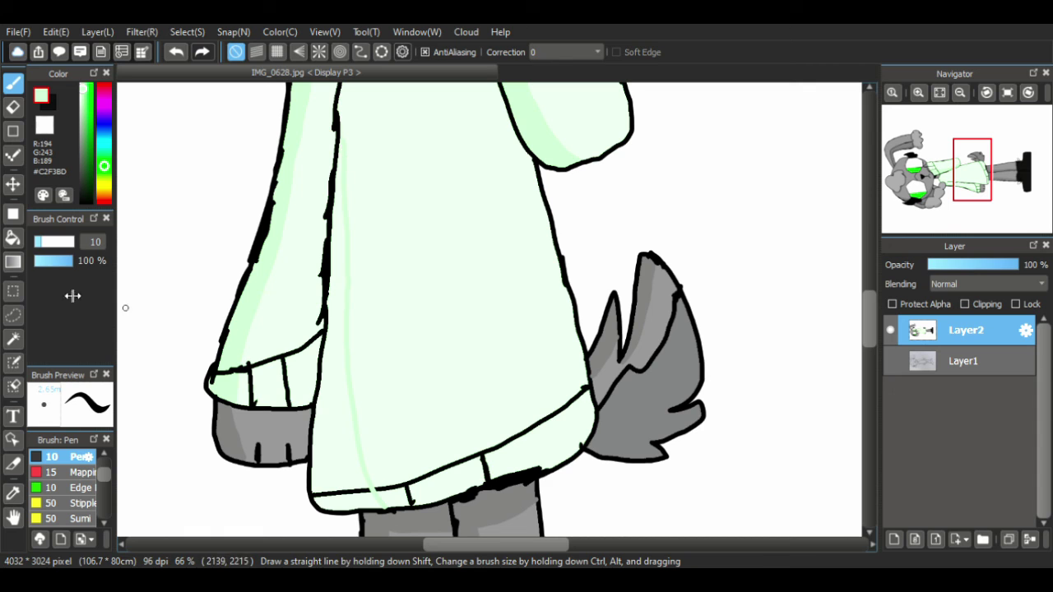
left_click(12, 238)
left_click(342, 343)
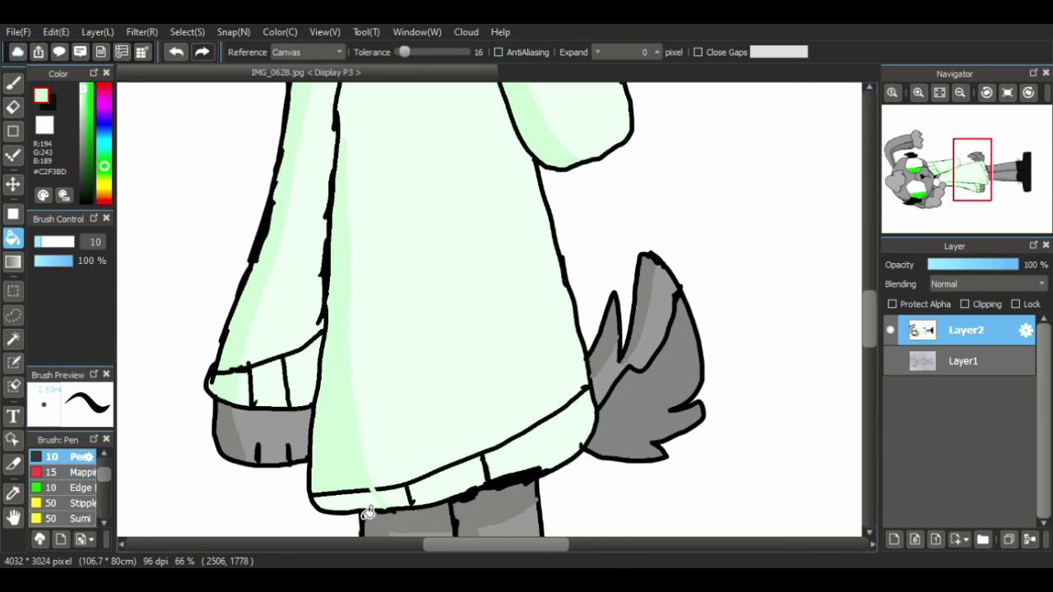
left_click(366, 502)
left_click(82, 200)
left_click(13, 82)
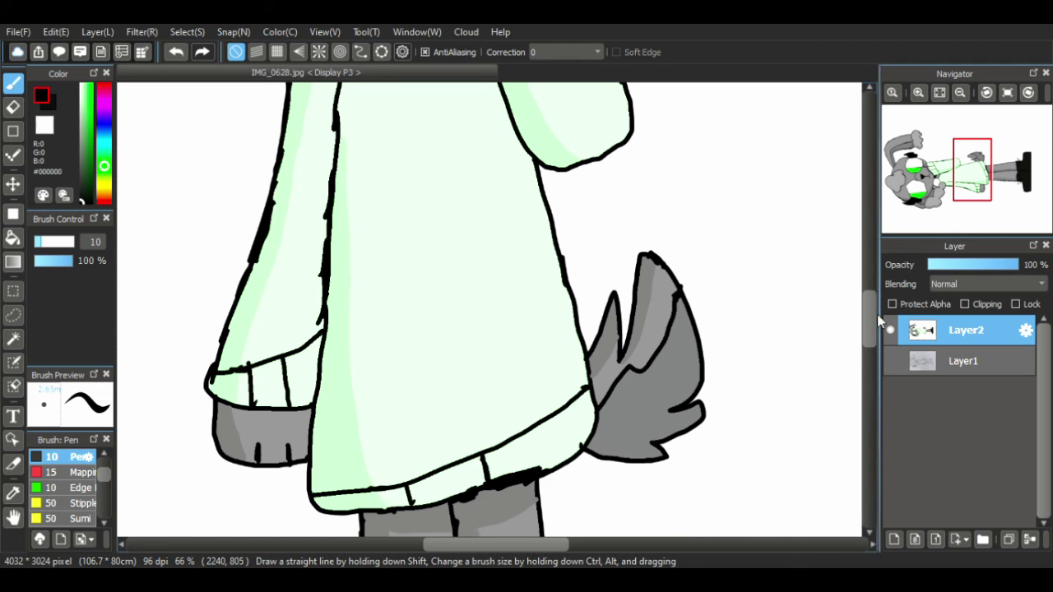
- Sample #C2F3BD and continue the dress body's shadow upward along the inner line of the hanging sleeve
left_click_drag(874, 314, 873, 296)
left_click(340, 321, "alt")
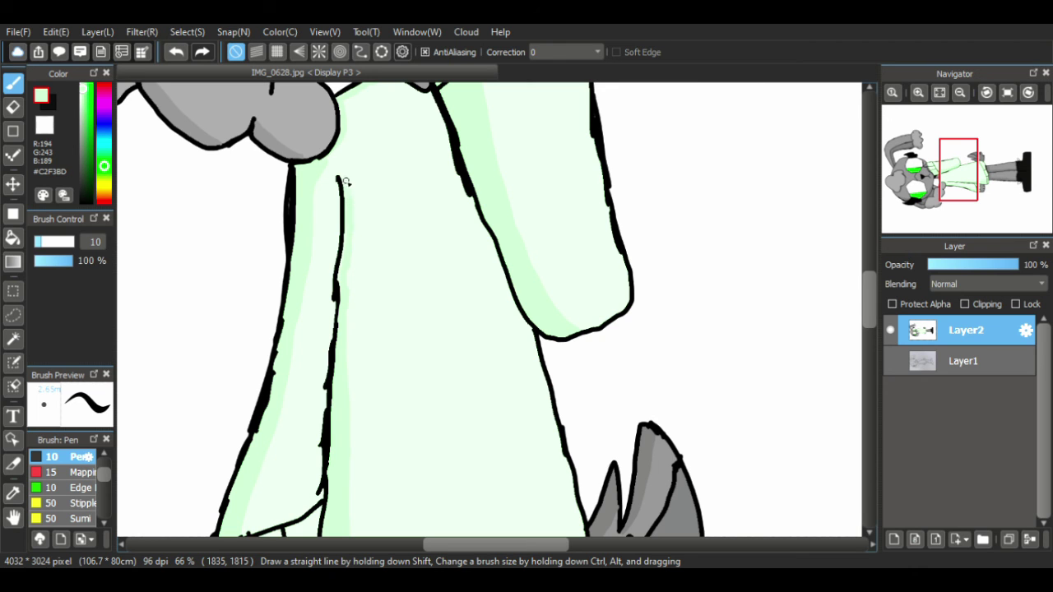
left_click(13, 516)
scroll(365, 230, "down", 5)
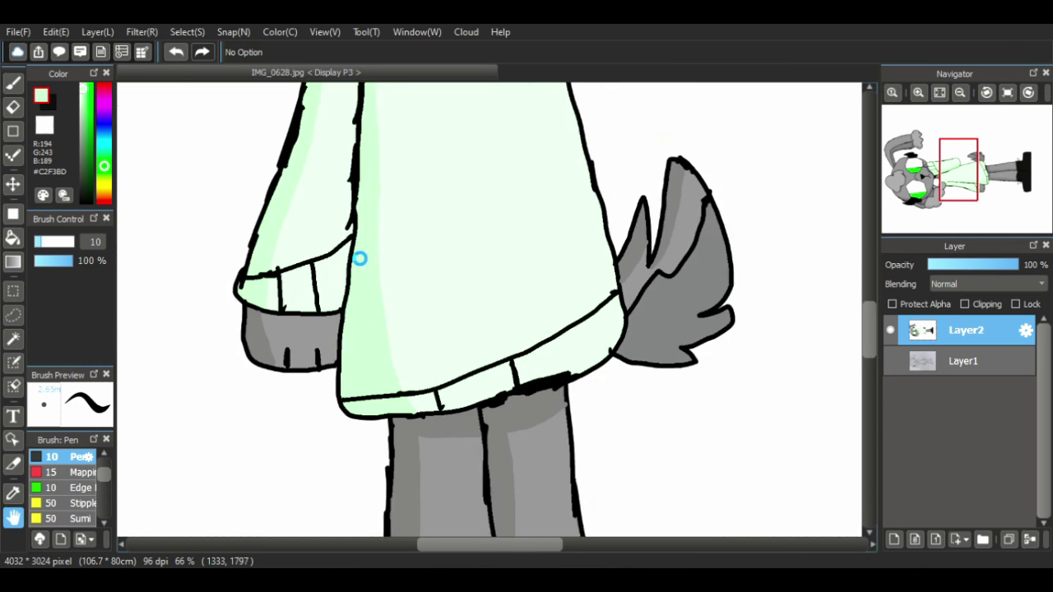
scroll(372, 257, "up", 10)
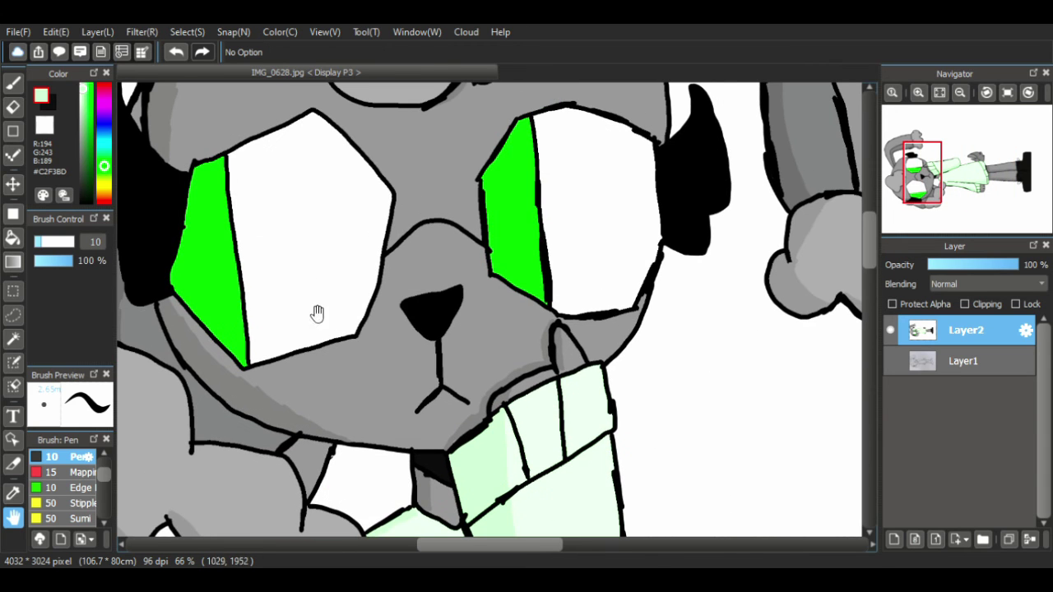
- Add a new layer between Layer1 and Layer2, hide Layer2 and fill the new layer with #23FF00 sampled from the eye
left_click(939, 92)
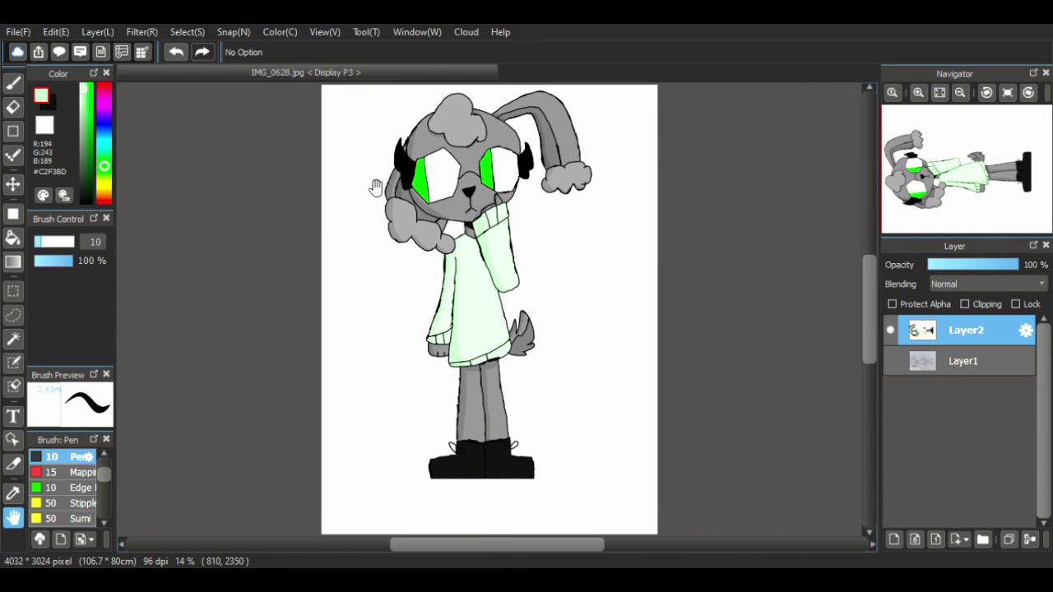
left_click_drag(383, 266, 377, 206)
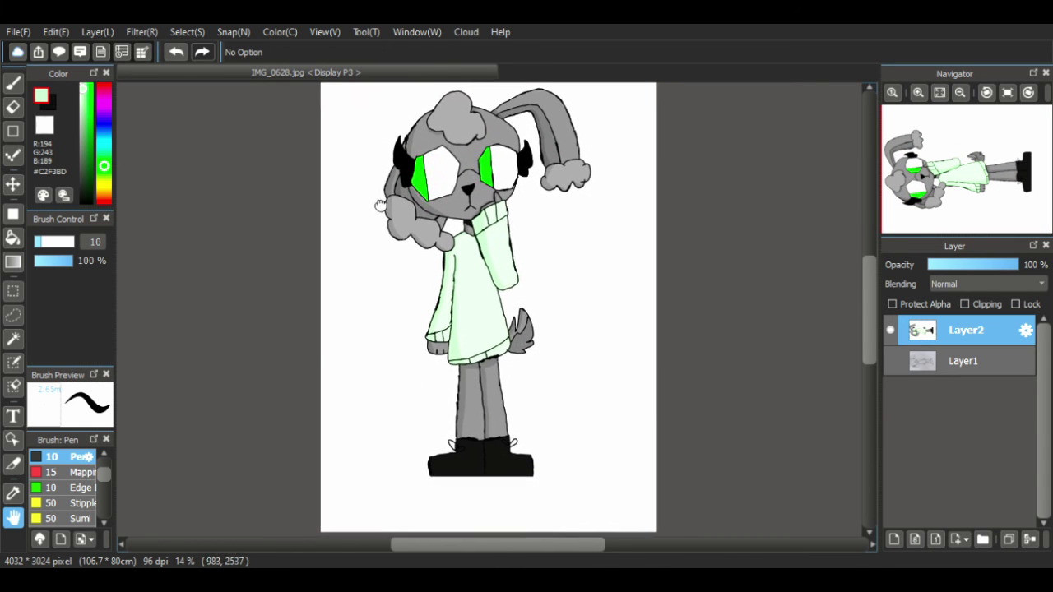
left_click(490, 180, "alt")
left_click(12, 238)
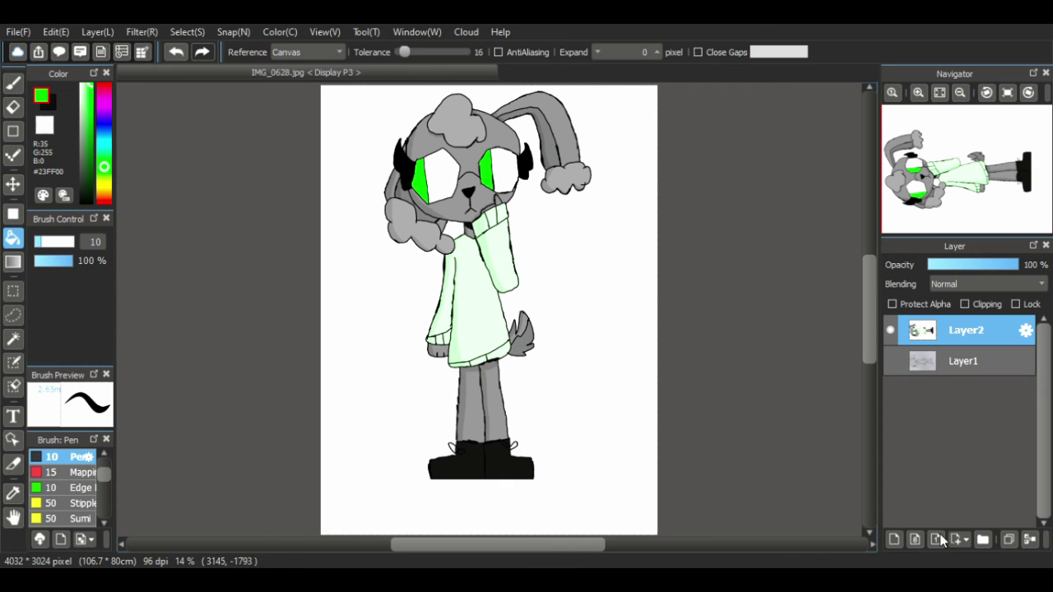
left_click(893, 540)
left_click_drag(936, 352, 935, 381)
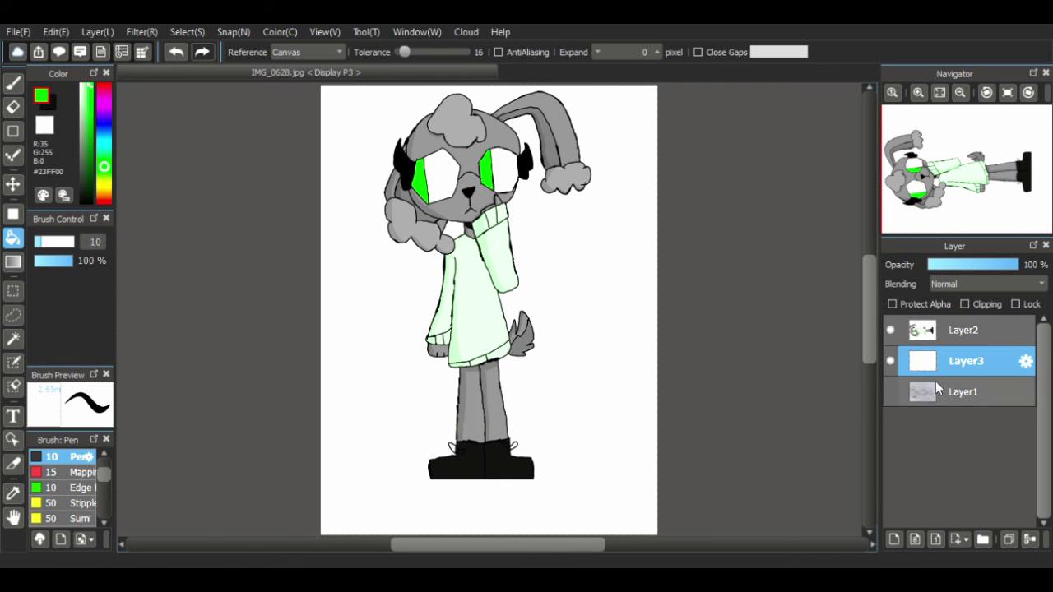
left_click(895, 332)
left_click(404, 246)
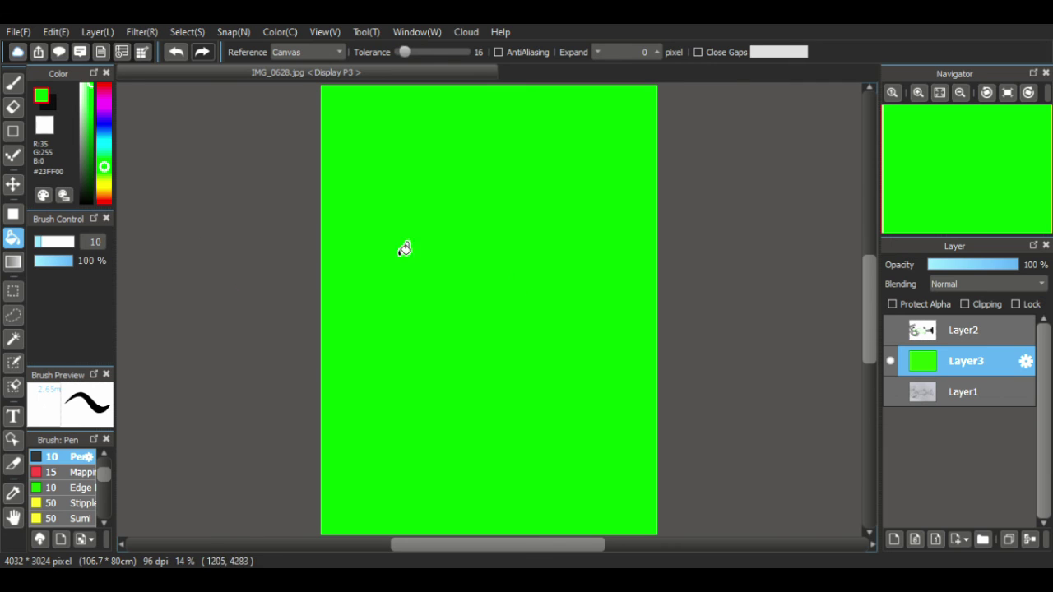
- Show Layer2 again, pick the lighter green #60FF47 and undo the bright green fill on Layer3
left_click(888, 333)
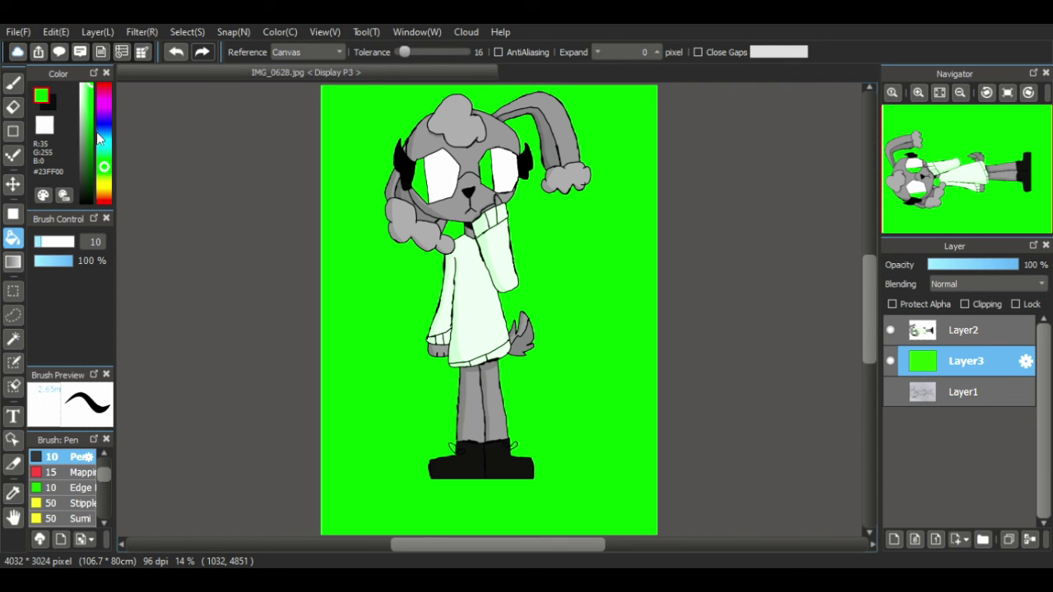
left_click(86, 89)
left_click_drag(86, 84, 90, 84)
key("ctrl+z")
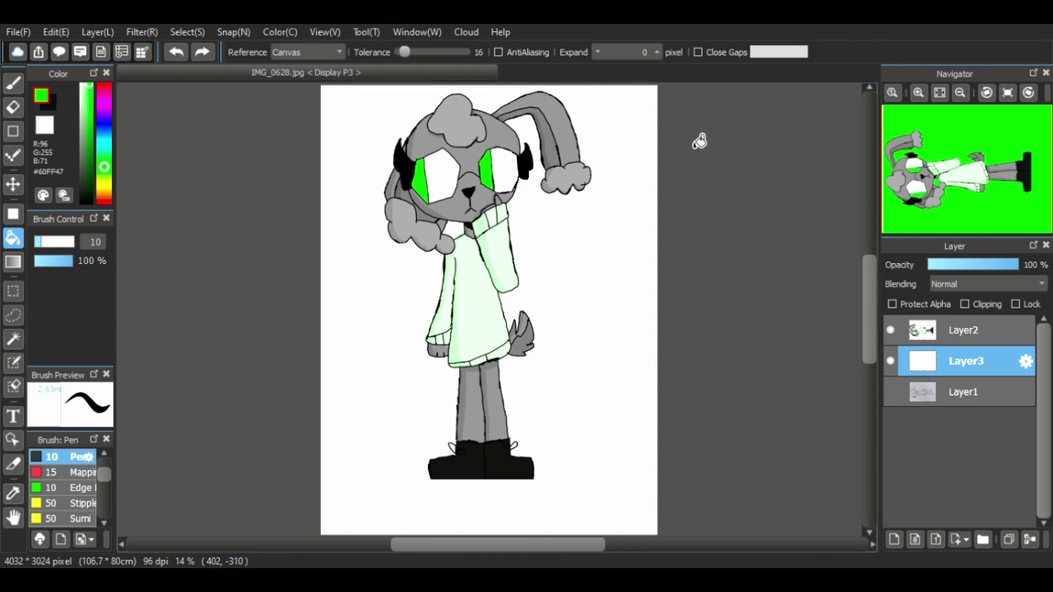
- Hide Layer2 and try filling Layer3 with the lighter green #60FF47
left_click(890, 336)
left_click(561, 377)
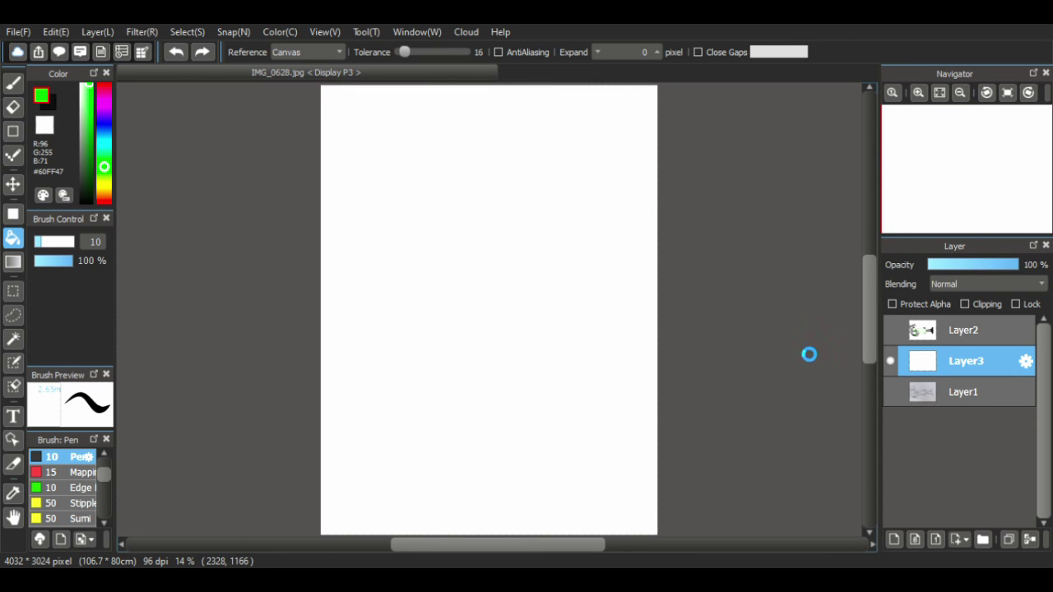
key("ctrl+z")
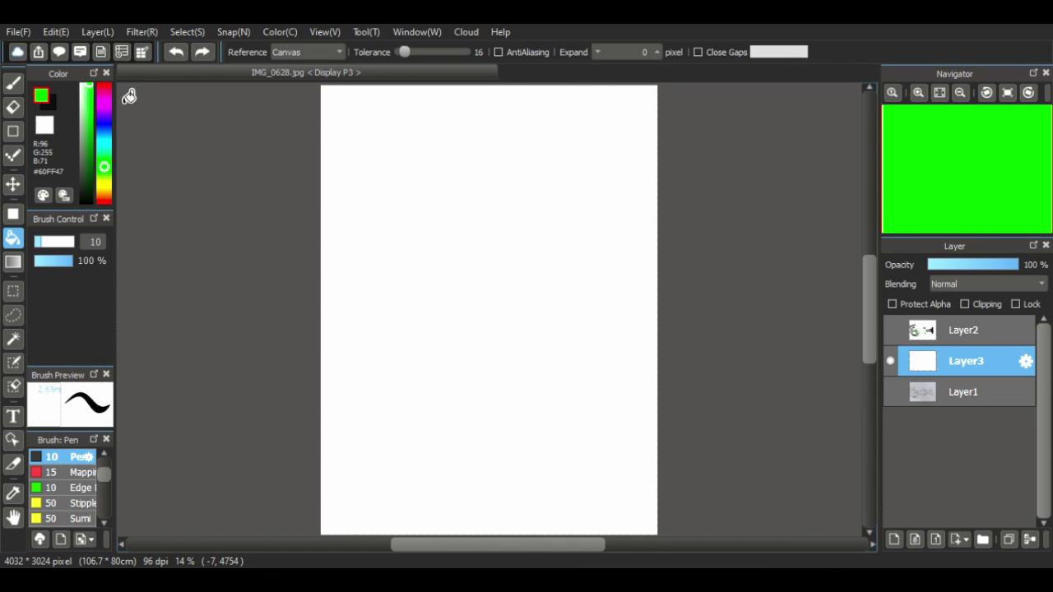
- Fill Layer3 with the paler green #79FF64 and show Layer2 over it
left_click(90, 90)
left_click(88, 87)
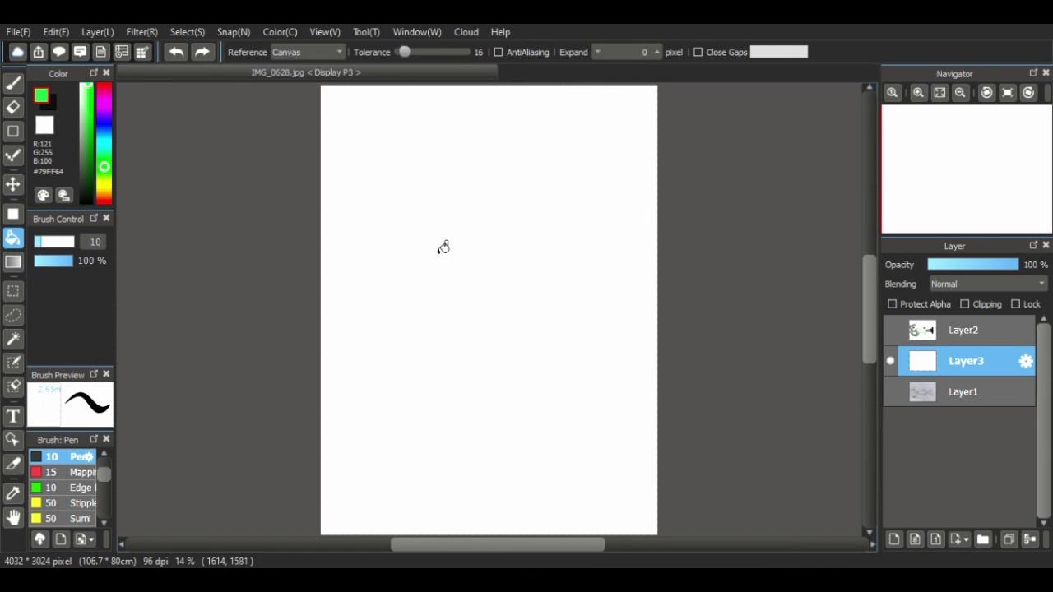
key("ctrl+y")
left_click(890, 330)
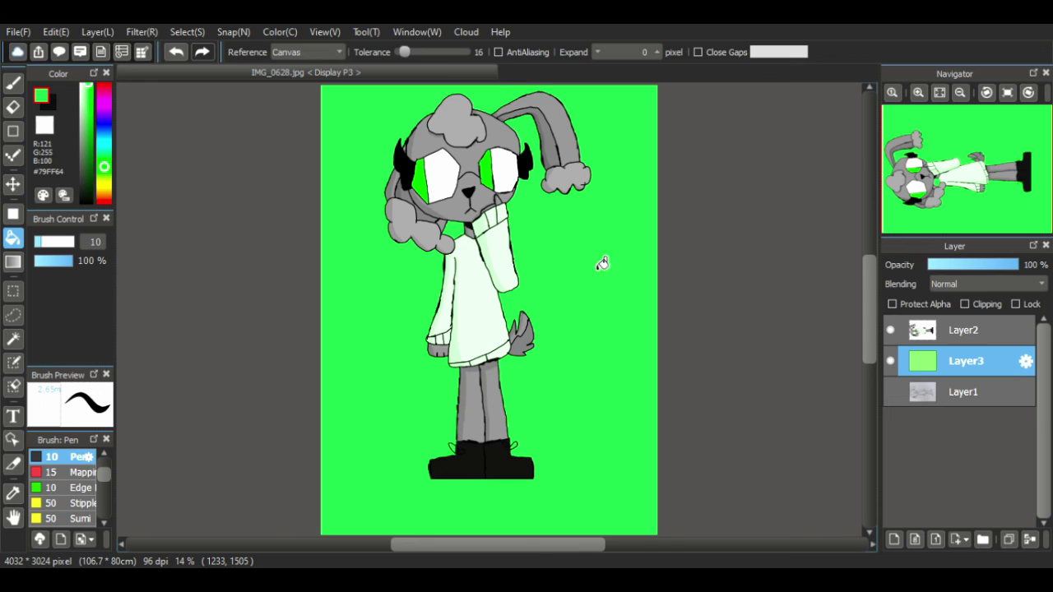
- Draw small black #000000 brush strokes on Layer3's green background beside the character's boots
left_click(83, 199)
left_click(13, 83)
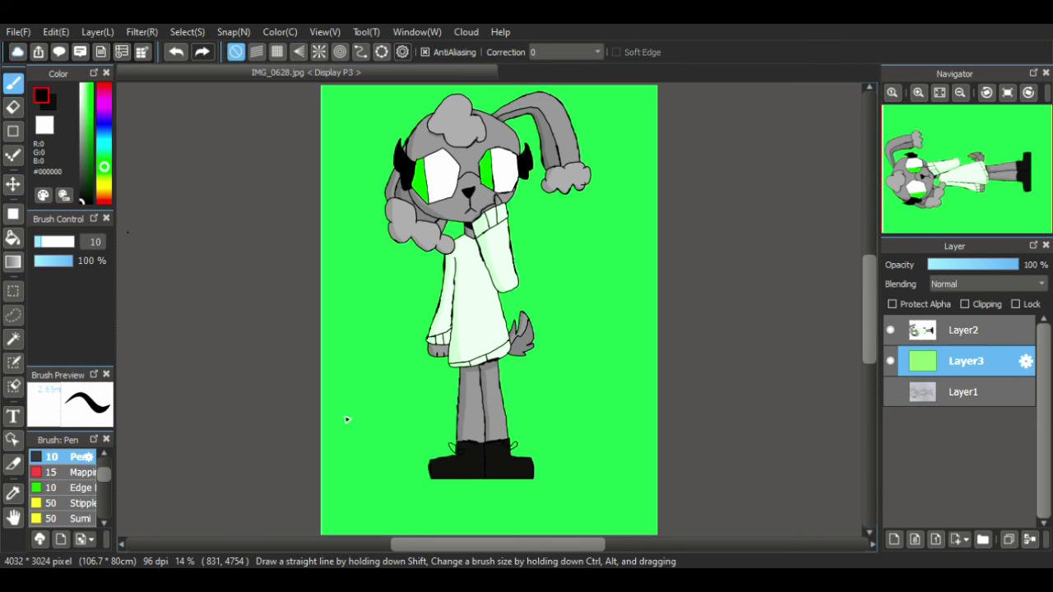
mouse_move(346, 452)
left_mouse_down()
mouse_move(370, 448)
mouse_move(376, 439)
mouse_move(364, 480)
mouse_move(386, 455)
left_mouse_up()
left_click_drag(355, 477, 389, 463)
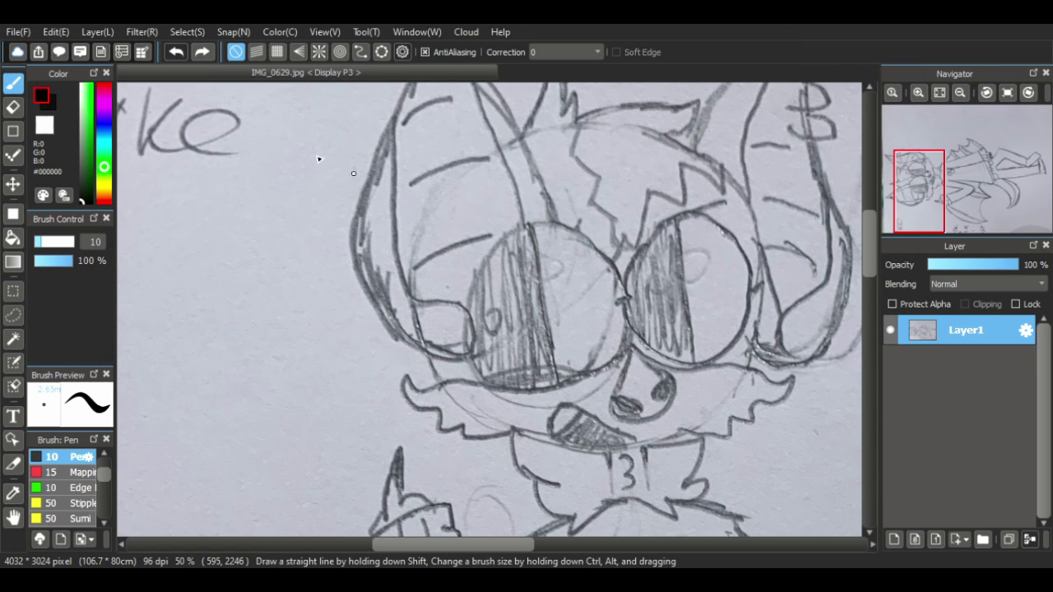
- In IMG_0629.jpg, redo the addition of Layer2 and the black strokes tracing the left ear's outer edge and part of the left eye
left_click(202, 53)
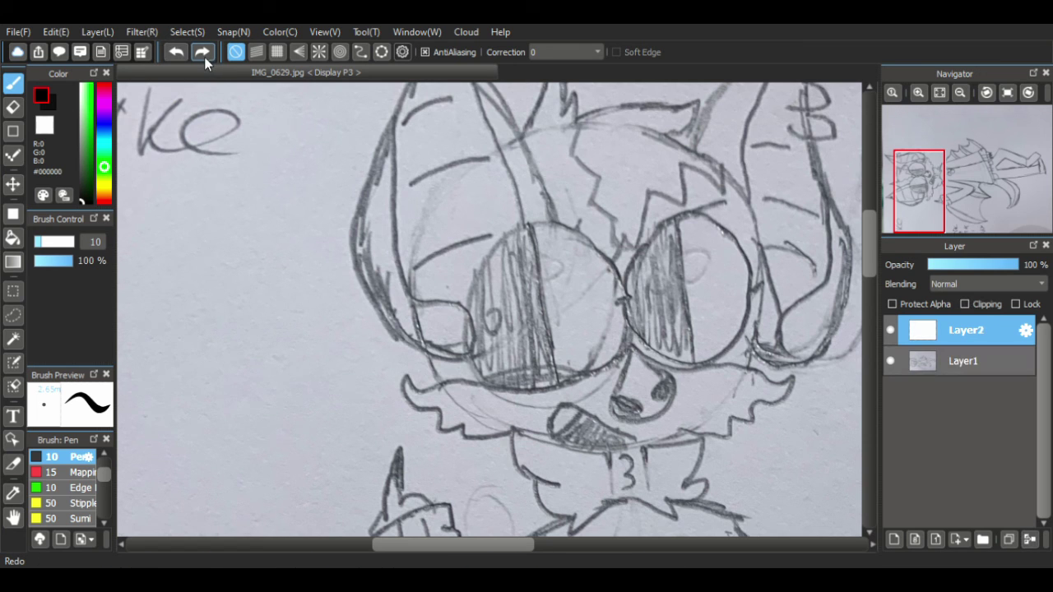
left_click(203, 54)
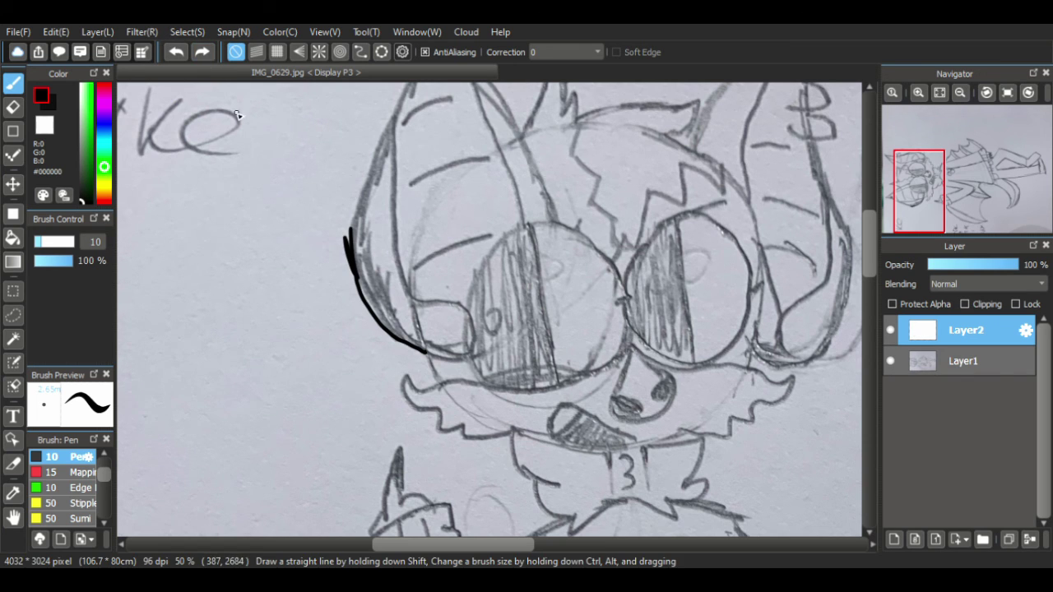
left_click(203, 53)
left_click(204, 53)
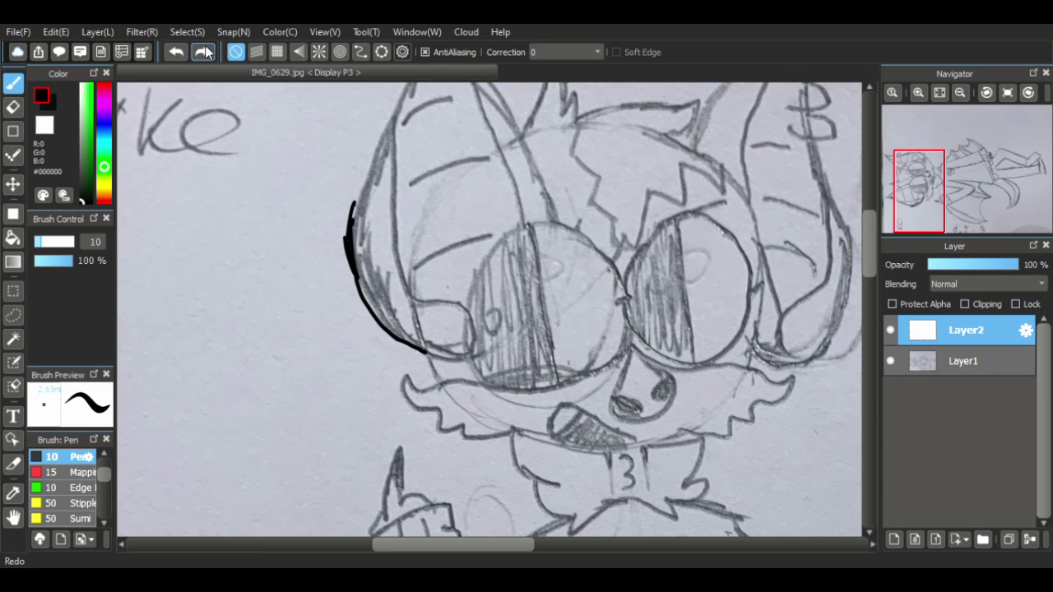
left_click(205, 53)
left_click(206, 54)
left_click(208, 54)
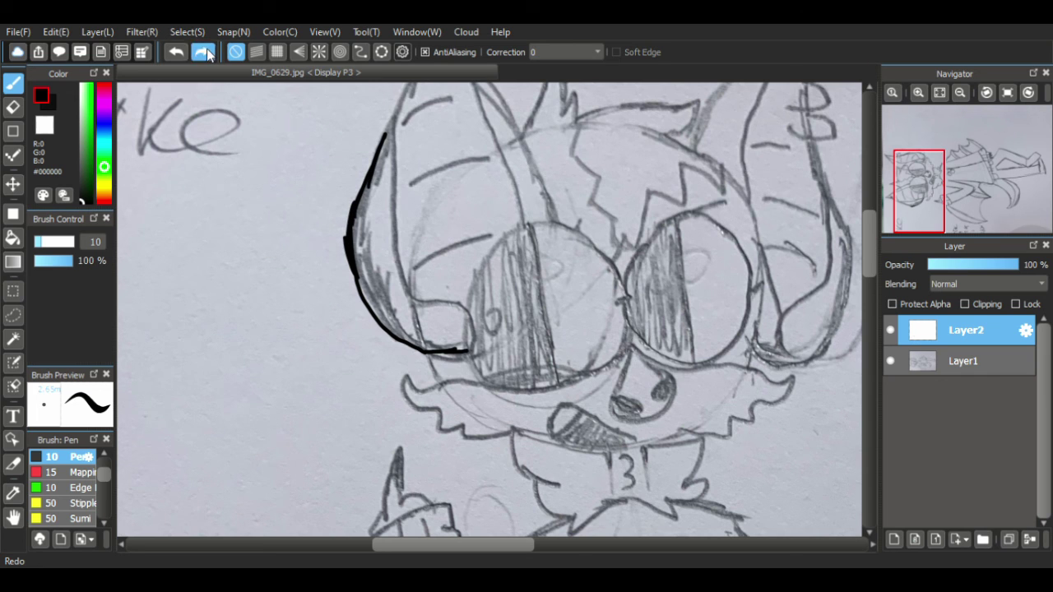
left_click(207, 54)
left_click(207, 54)
left_click(206, 53)
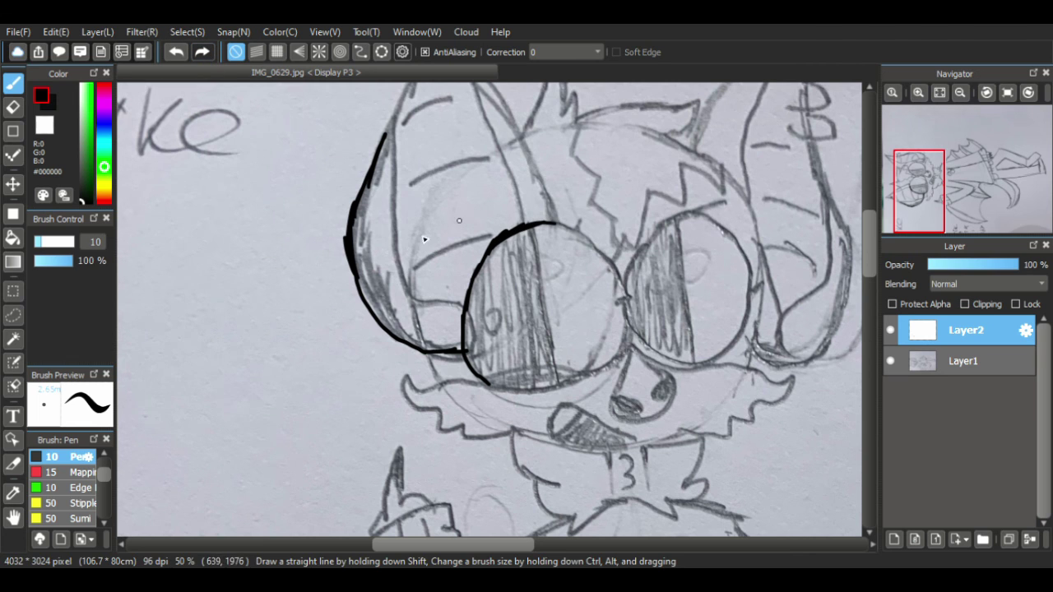
- Handwrite the note "forgot to record ugh" in black on the blank paper beside the left ear
mouse_move(168, 290)
left_mouse_down()
mouse_move(152, 325)
mouse_move(215, 284)
mouse_move(231, 315)
left_mouse_up()
left_click_drag(261, 268, 260, 272)
mouse_move(284, 242)
left_mouse_down()
mouse_move(280, 283)
mouse_move(296, 251)
left_mouse_up()
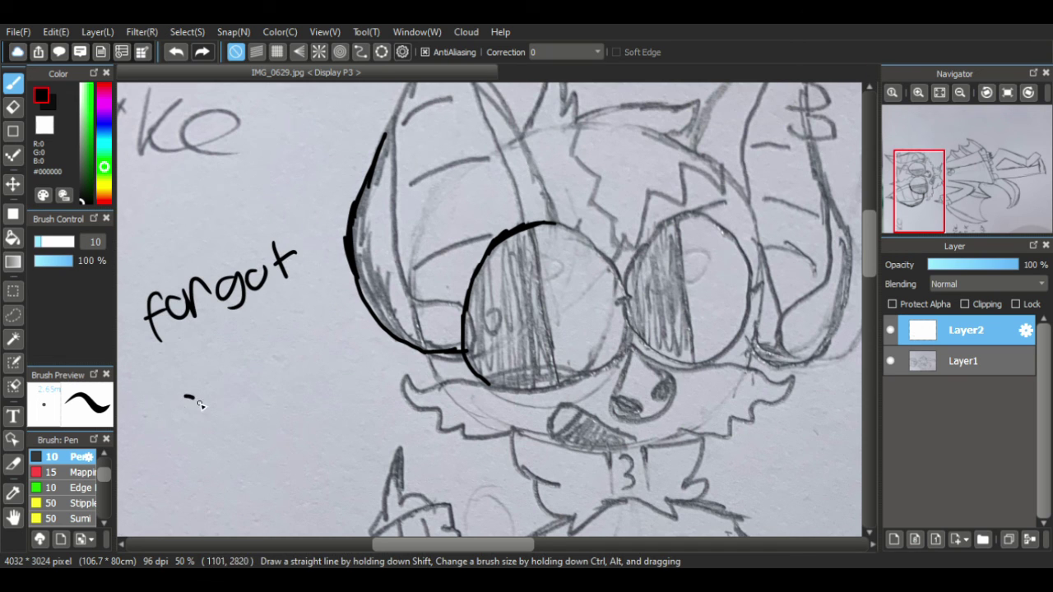
left_click_drag(180, 405, 216, 363)
mouse_move(203, 457)
left_mouse_down()
mouse_move(214, 474)
mouse_move(225, 435)
left_mouse_up()
left_click_drag(234, 435, 254, 438)
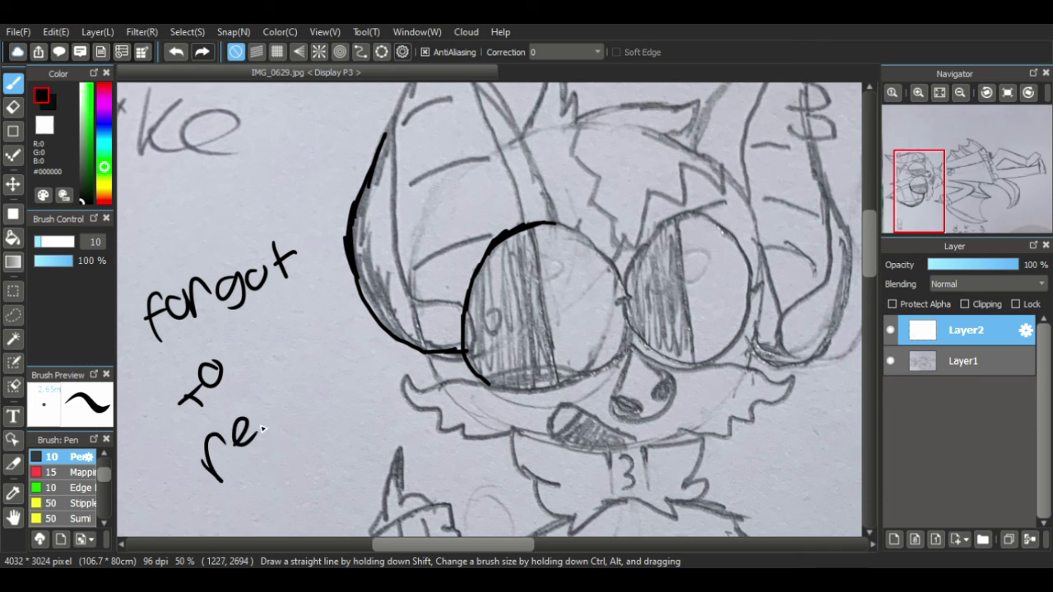
left_click_drag(264, 395, 280, 412)
mouse_move(290, 381)
left_mouse_down()
mouse_move(276, 397)
mouse_move(284, 409)
left_mouse_up()
left_click_drag(298, 385, 296, 386)
mouse_move(306, 405)
left_mouse_down()
mouse_move(320, 369)
mouse_move(345, 359)
left_mouse_up()
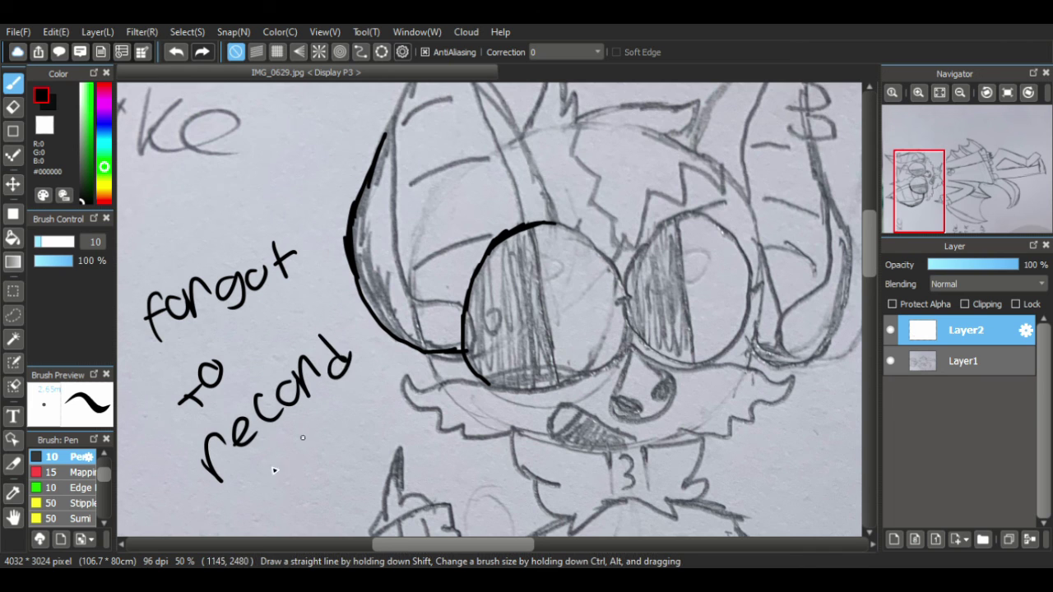
mouse_move(247, 465)
left_mouse_down()
mouse_move(271, 475)
mouse_move(314, 434)
mouse_move(339, 433)
mouse_move(303, 482)
left_mouse_up()
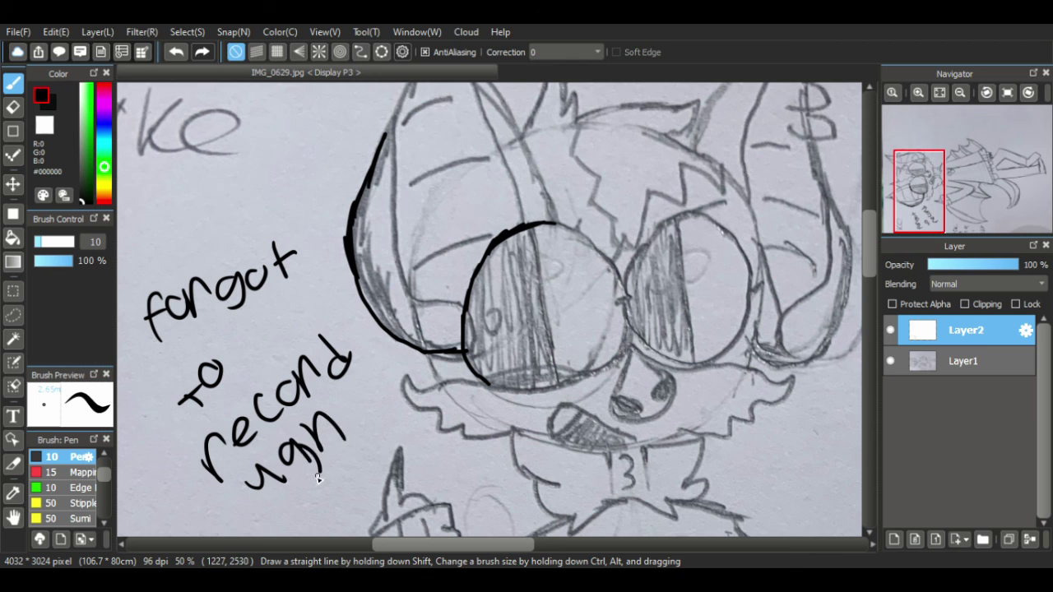
- Undo every stroke of the handwritten note, keeping the traced ear and eye lines
key("ctrl+z")
key("ctrl+z")
key("ctrl+z")
key("ctrl+z")
key("ctrl+z")
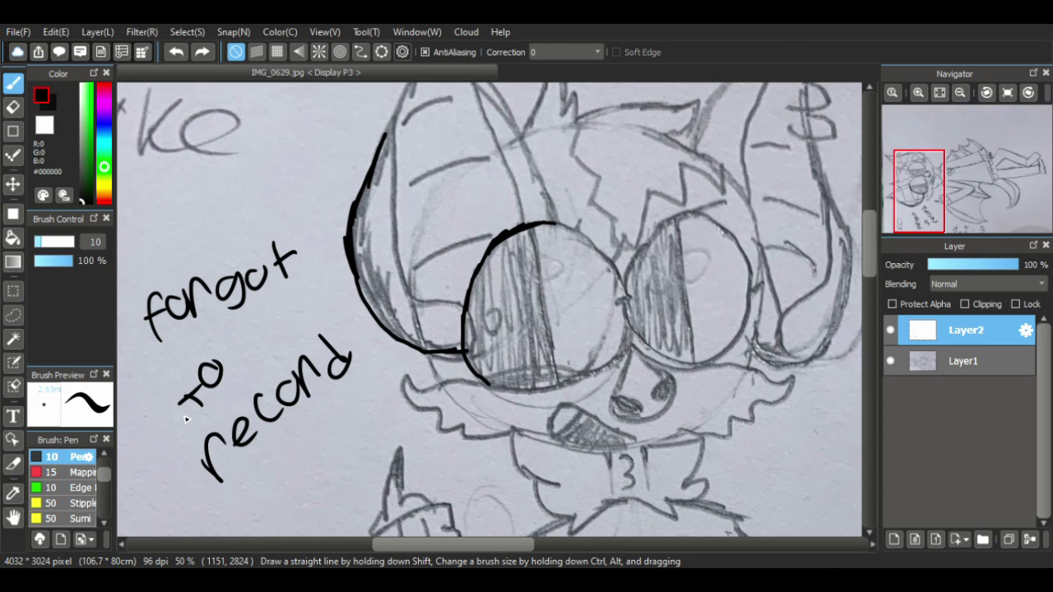
key("ctrl+z")
key("ctrl+z")
key("ctrl+z")
key("ctrl+z")
key("ctrl+z")
key("ctrl+z")
key("ctrl+z")
key("ctrl+z")
key("ctrl+z")
key("ctrl+z")
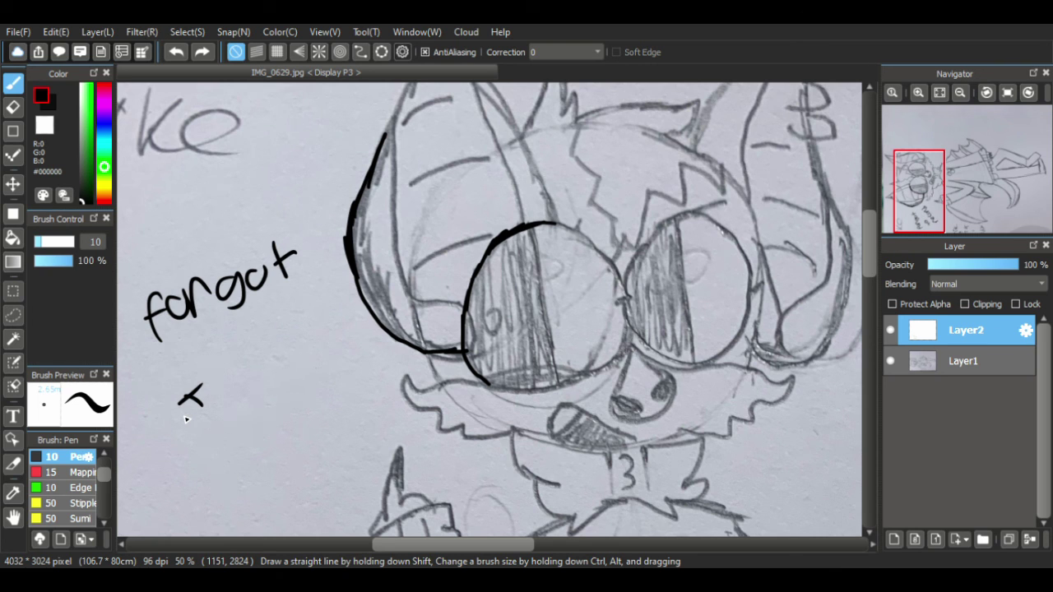
key("ctrl+z")
key("ctrl+z")
key("ctrl+z")
key("ctrl+z")
key("ctrl+z")
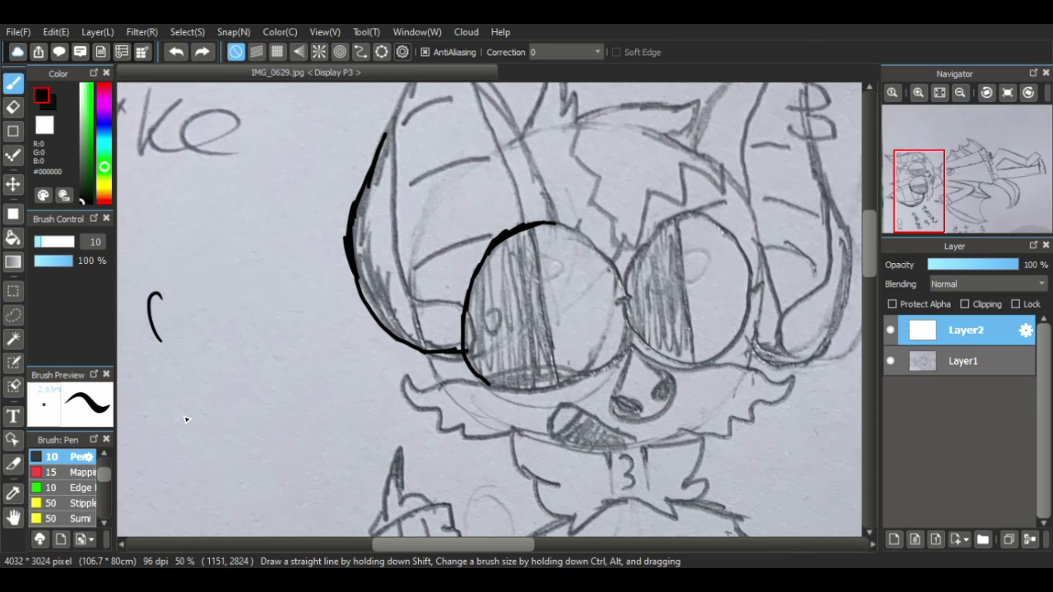
key("ctrl+z")
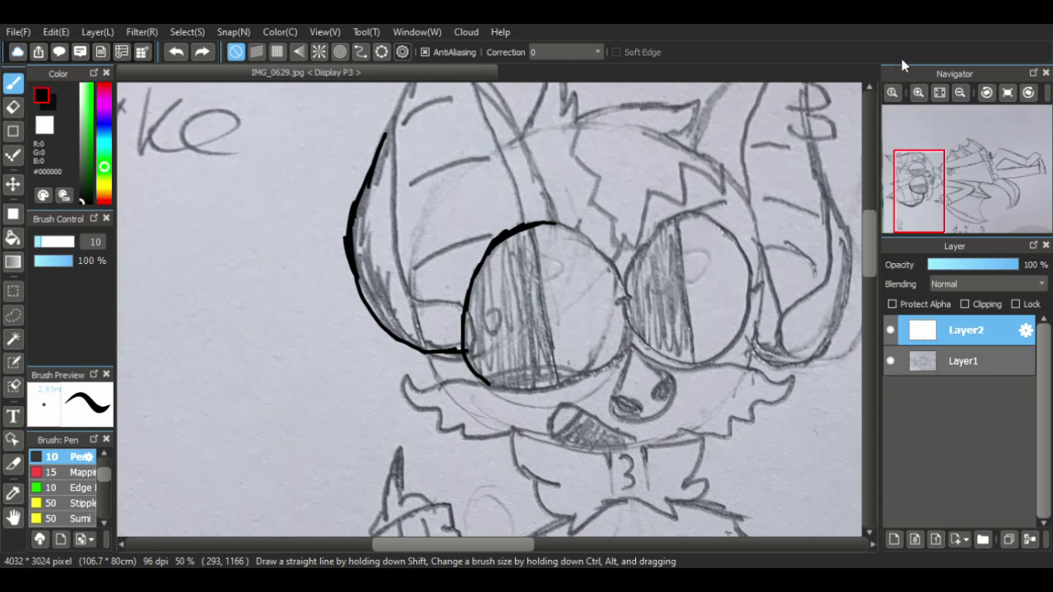
- Trace the rest of the left eye's round outline and its slanted dividing line in black on Layer2
left_click(917, 93)
mouse_move(621, 144)
left_mouse_down()
mouse_move(676, 158)
mouse_move(703, 178)
mouse_move(692, 178)
mouse_move(731, 211)
mouse_move(757, 251)
left_mouse_up()
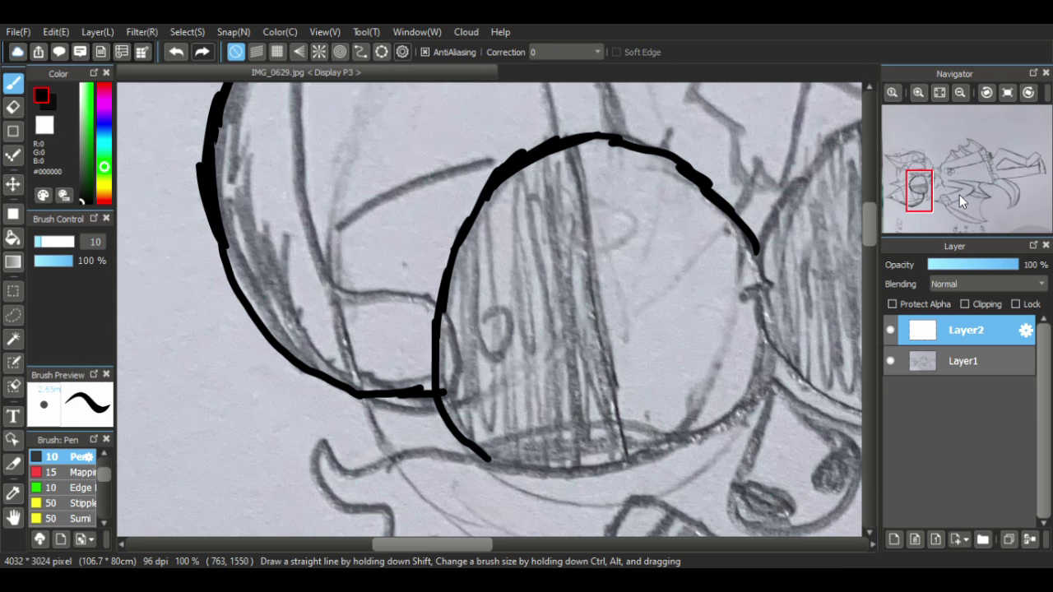
left_click_drag(755, 246, 765, 339)
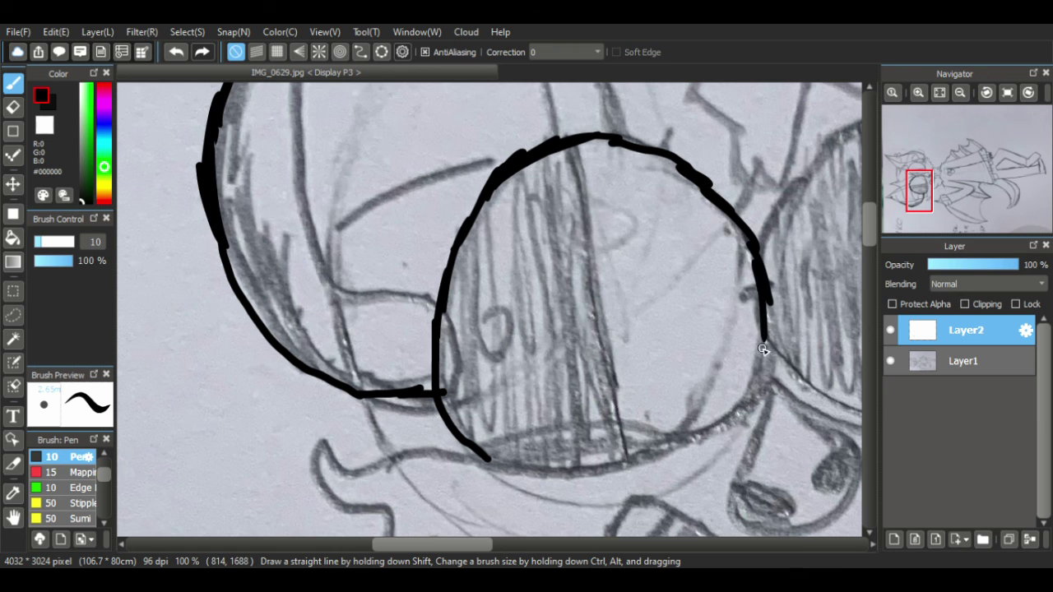
mouse_move(755, 301)
left_mouse_down()
mouse_move(762, 388)
mouse_move(747, 425)
left_mouse_up()
mouse_move(481, 456)
left_mouse_down()
mouse_move(556, 474)
mouse_move(686, 438)
mouse_move(653, 455)
mouse_move(667, 451)
mouse_move(757, 385)
mouse_move(751, 416)
mouse_move(692, 448)
left_mouse_up()
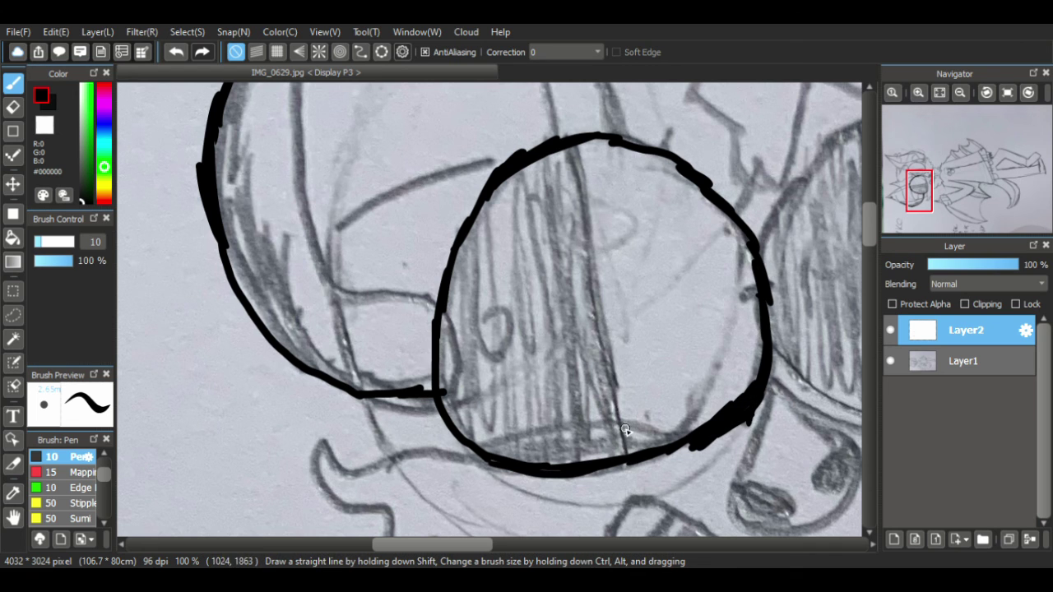
left_click_drag(625, 458, 612, 414)
key("ctrl+z")
left_click_drag(574, 141, 628, 453)
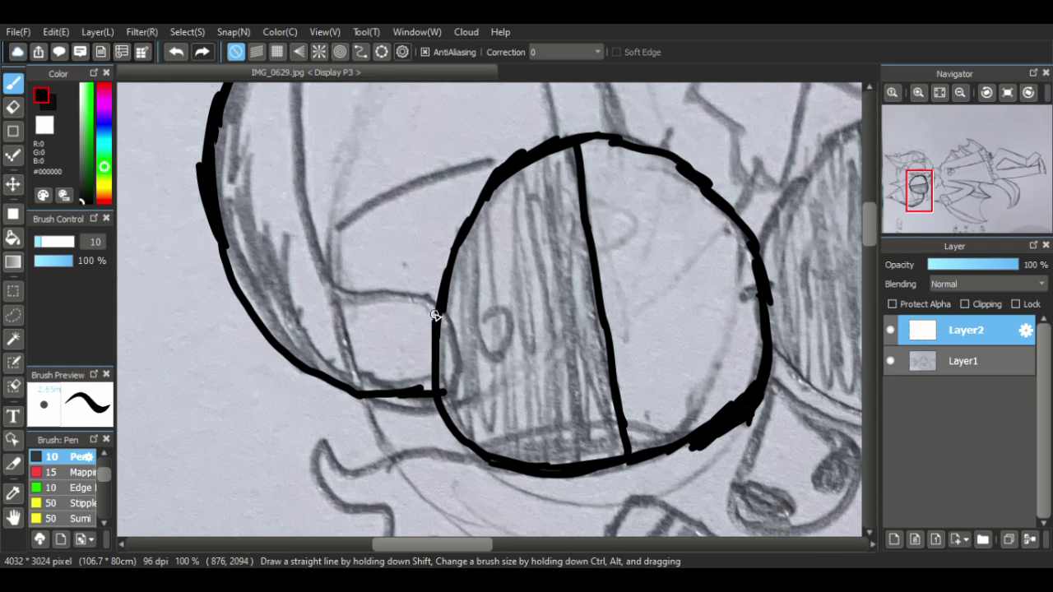
- Trace the left ear's inner rim in black from the eye's edge up to the ear's outer outline
mouse_move(379, 296)
left_mouse_down()
mouse_move(341, 289)
mouse_move(311, 245)
mouse_move(312, 218)
left_mouse_up()
scroll(875, 220, "up", 5)
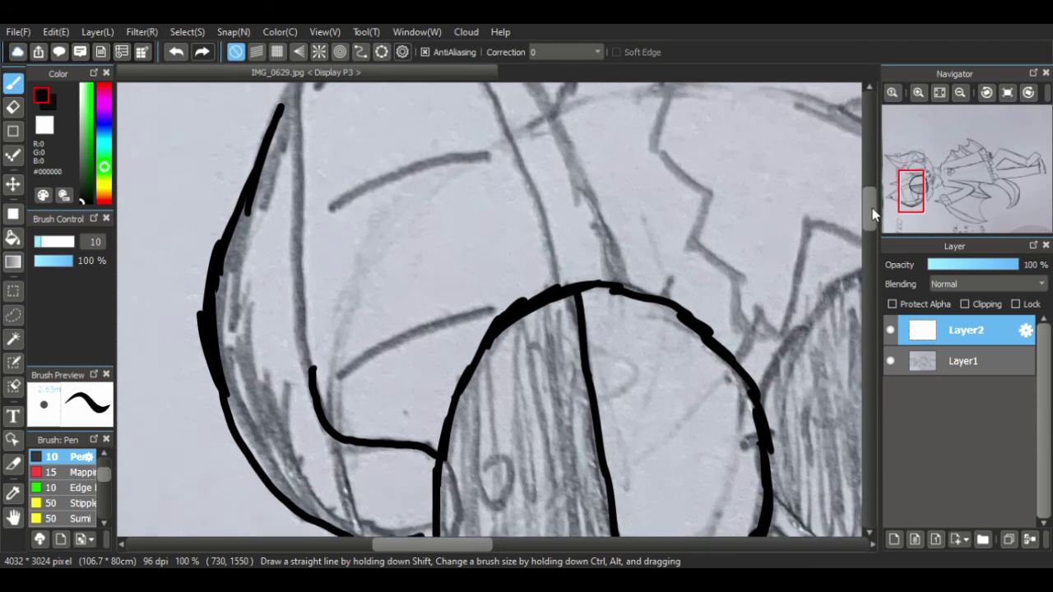
left_click_drag(298, 413, 291, 158)
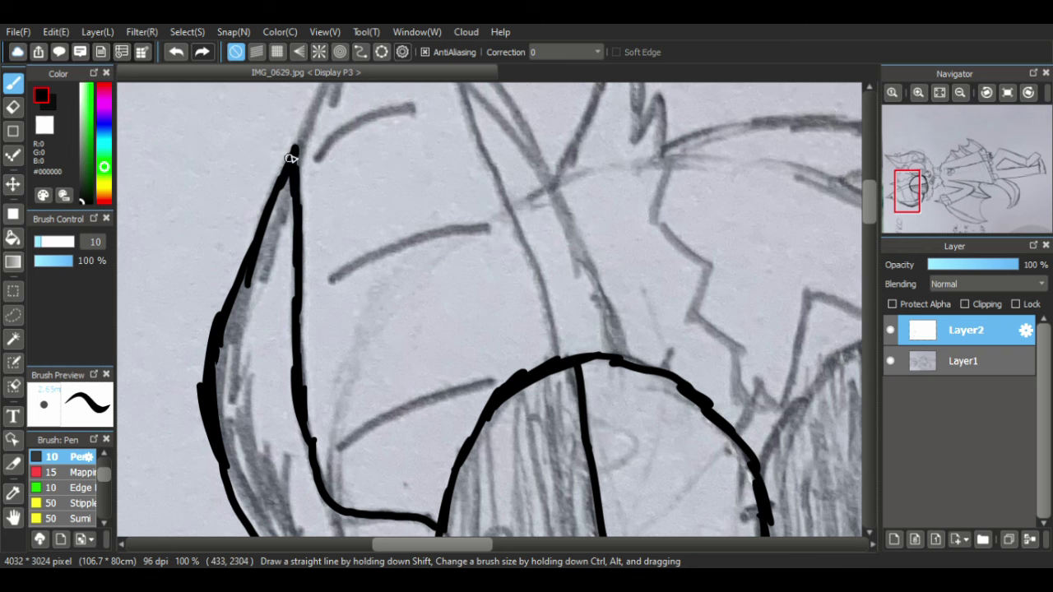
- Trace the left ear's outer outline up to its pointed tip and partway down the opposite side
scroll(862, 216, "up", 5)
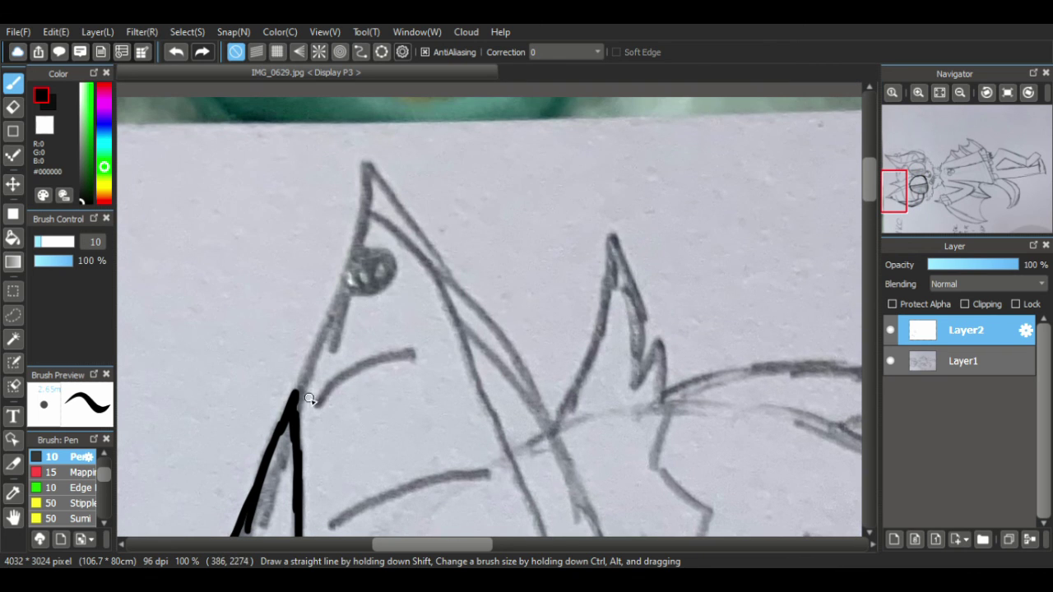
mouse_move(295, 393)
left_mouse_down()
mouse_move(354, 237)
mouse_move(363, 165)
mouse_move(469, 277)
left_mouse_up()
mouse_move(427, 234)
left_mouse_down()
mouse_move(459, 282)
mouse_move(419, 222)
mouse_move(490, 309)
left_mouse_up()
left_click_drag(457, 267, 508, 340)
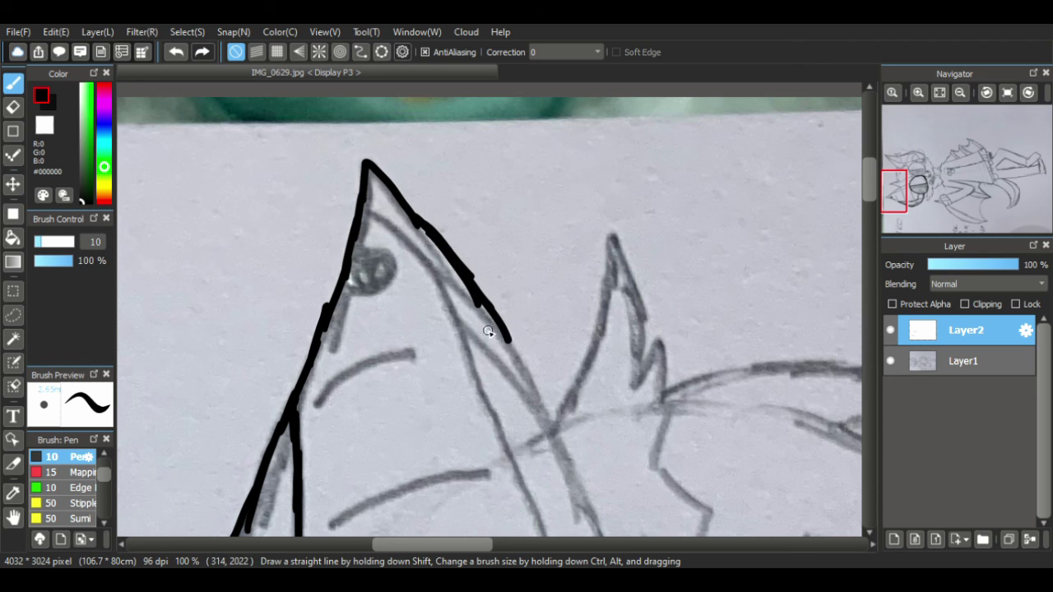
- Trace the ear's head-side edge down to the eye and the lower part of the inner line beside it
left_click_drag(868, 176, 868, 197)
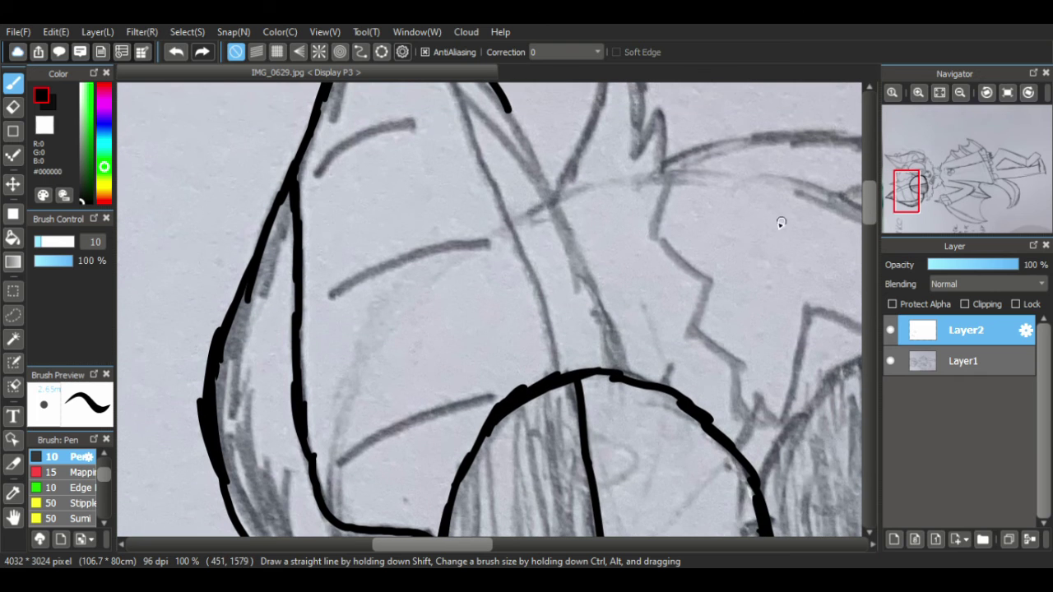
mouse_move(510, 102)
left_mouse_down()
mouse_move(577, 256)
mouse_move(580, 243)
mouse_move(591, 296)
left_mouse_up()
mouse_move(576, 253)
left_mouse_down()
mouse_move(619, 375)
mouse_move(548, 329)
mouse_move(529, 243)
mouse_move(468, 122)
left_mouse_up()
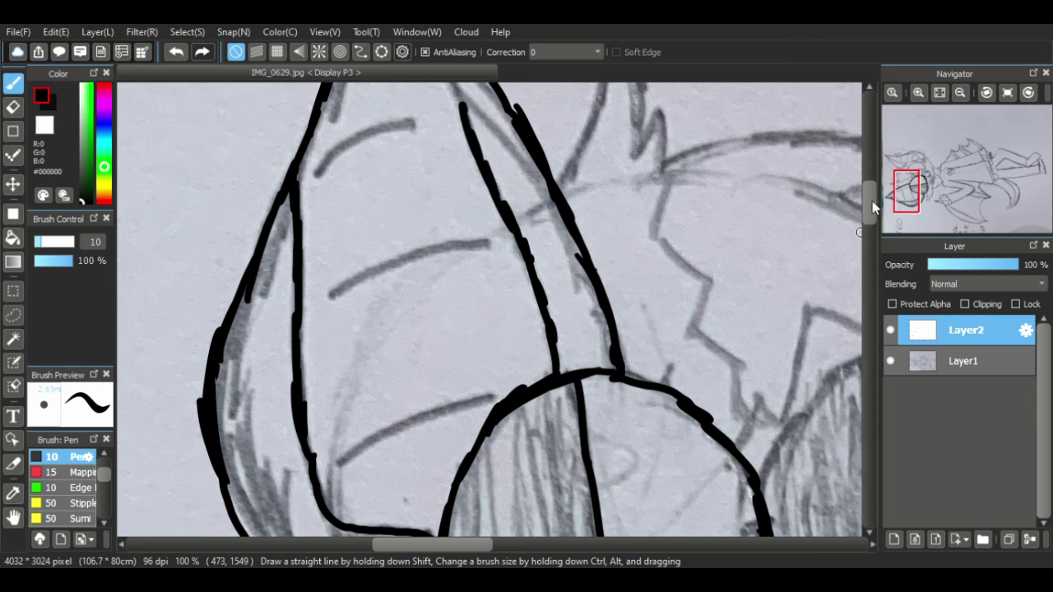
- Extend the head-side inner line up to the ear tip and fill the round spot near the tip solid black
left_click_drag(872, 201, 870, 195)
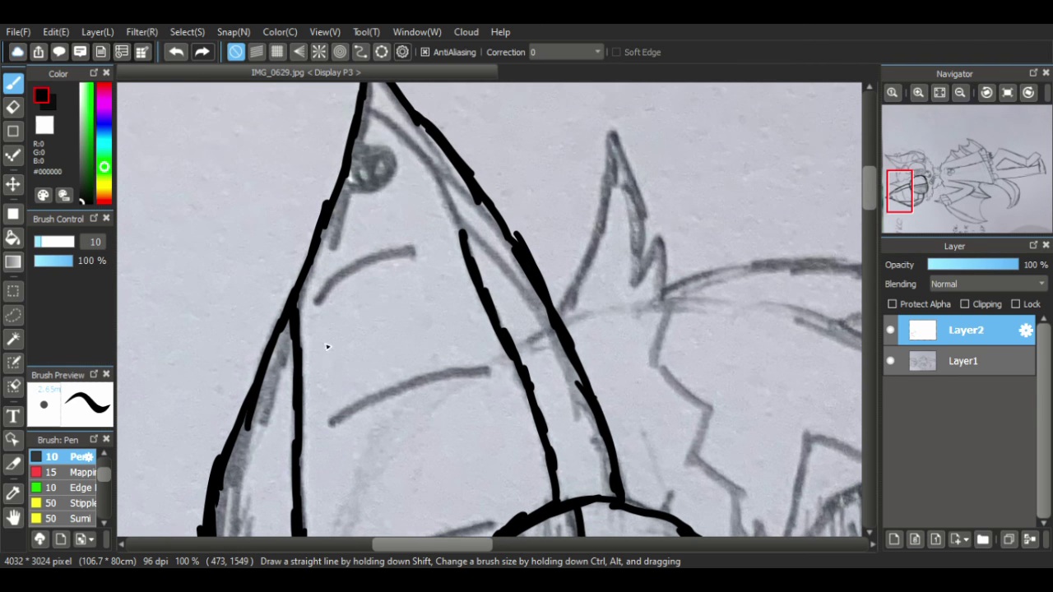
mouse_move(465, 227)
left_mouse_down()
mouse_move(406, 146)
mouse_move(423, 156)
mouse_move(364, 105)
left_mouse_up()
mouse_move(371, 149)
left_mouse_down()
mouse_move(376, 180)
mouse_move(351, 167)
mouse_move(360, 149)
mouse_move(382, 154)
mouse_move(388, 179)
mouse_move(372, 154)
mouse_move(360, 155)
mouse_move(390, 163)
left_mouse_up()
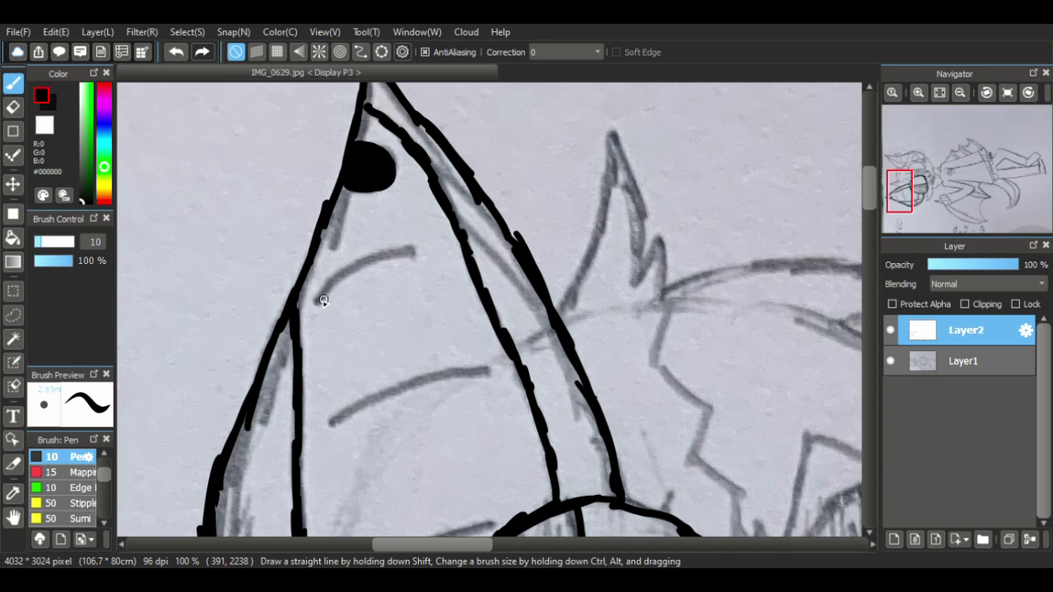
- Trace the upper two curved stripes inside the left ear in black
left_click_drag(317, 302, 386, 266)
mouse_move(330, 426)
left_mouse_down()
mouse_move(410, 382)
mouse_move(488, 371)
left_mouse_up()
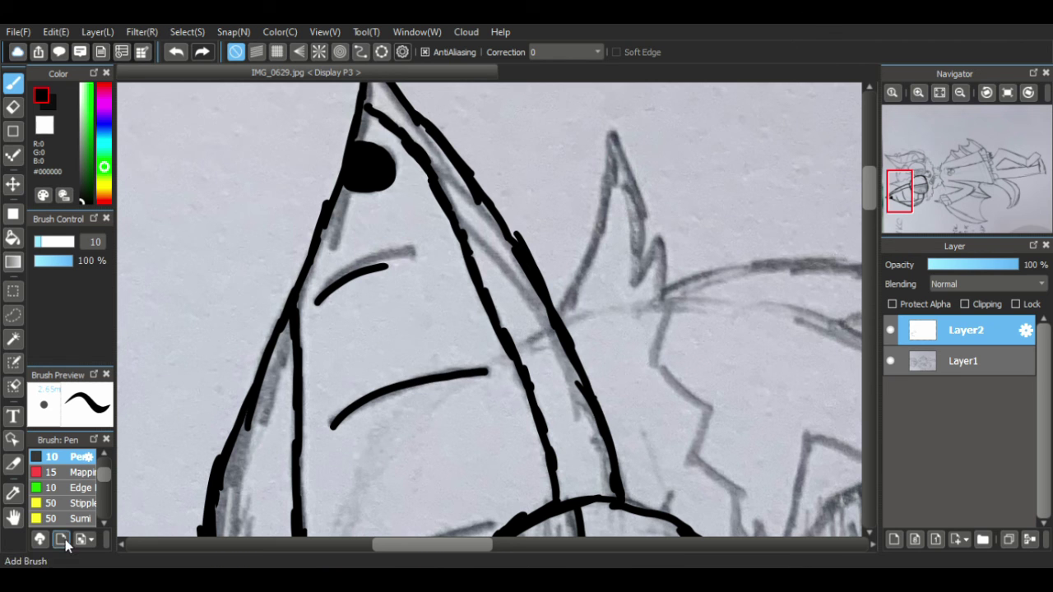
left_click(13, 517)
mouse_move(321, 408)
left_mouse_down()
mouse_move(435, 235)
mouse_move(282, 305)
mouse_move(247, 277)
mouse_move(296, 224)
mouse_move(263, 155)
left_mouse_up()
mouse_move(296, 256)
left_mouse_down()
mouse_move(313, 244)
mouse_move(315, 256)
left_mouse_up()
left_click(12, 82)
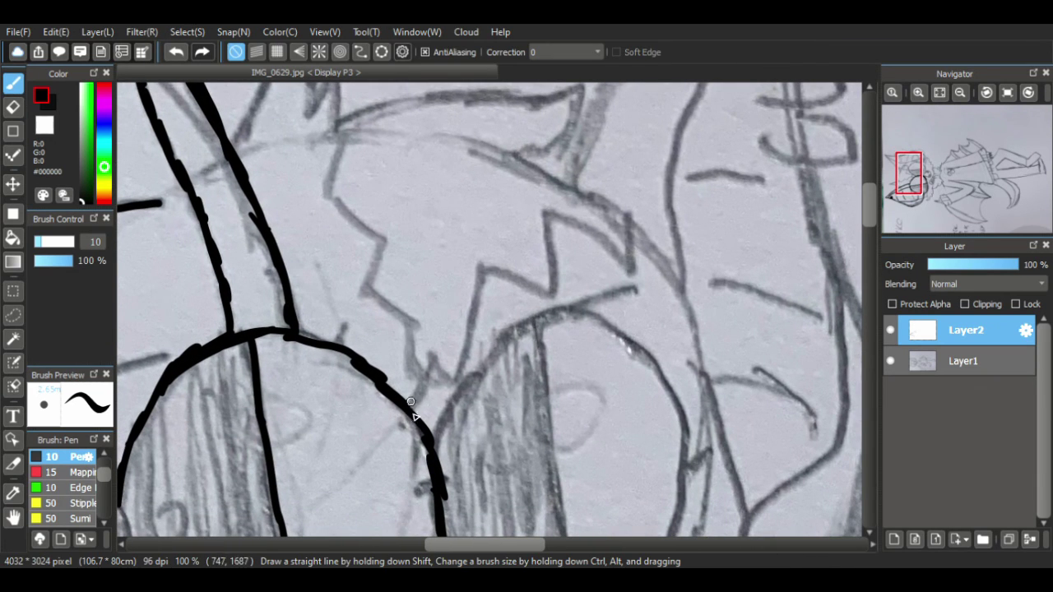
- Trace the hair tuft's outer outline in black, from the left eye along the jagged spikes to the tall spike beside the left ear
mouse_move(411, 407)
left_mouse_down()
mouse_move(411, 392)
mouse_move(455, 349)
mouse_move(468, 295)
mouse_move(498, 270)
mouse_move(547, 293)
mouse_move(564, 222)
mouse_move(631, 262)
left_mouse_up()
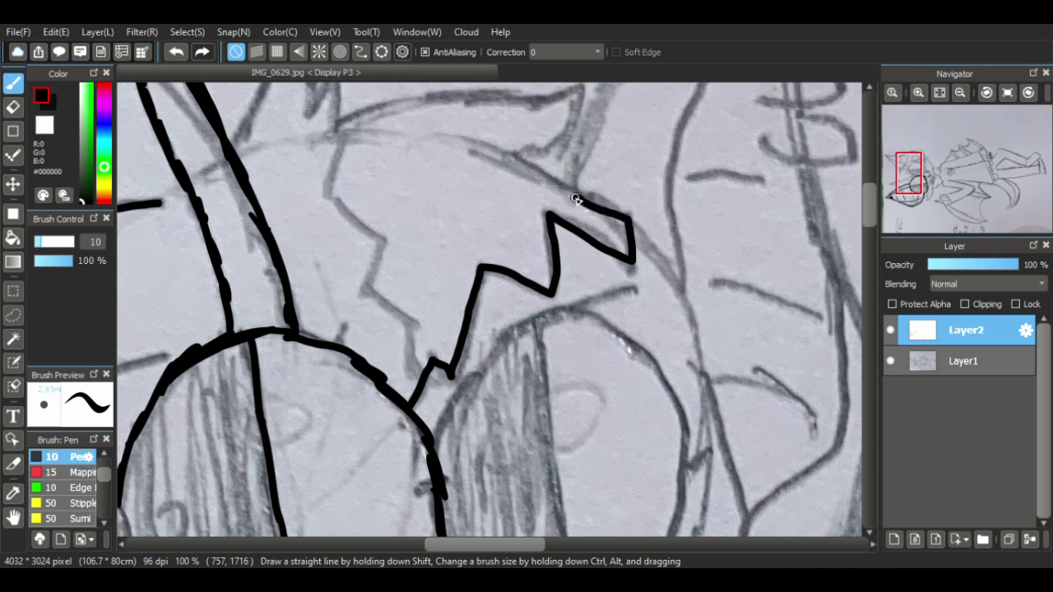
left_click_drag(872, 203, 870, 196)
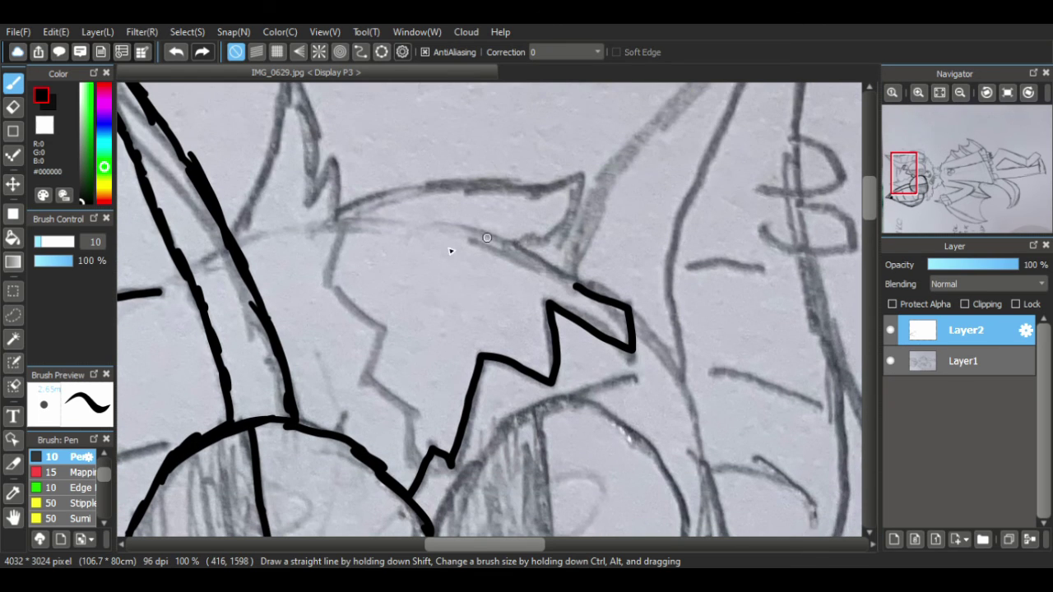
mouse_move(579, 291)
left_mouse_down()
mouse_move(533, 269)
mouse_move(516, 245)
mouse_move(569, 216)
mouse_move(572, 179)
mouse_move(453, 183)
mouse_move(333, 224)
mouse_move(335, 169)
mouse_move(306, 200)
left_mouse_up()
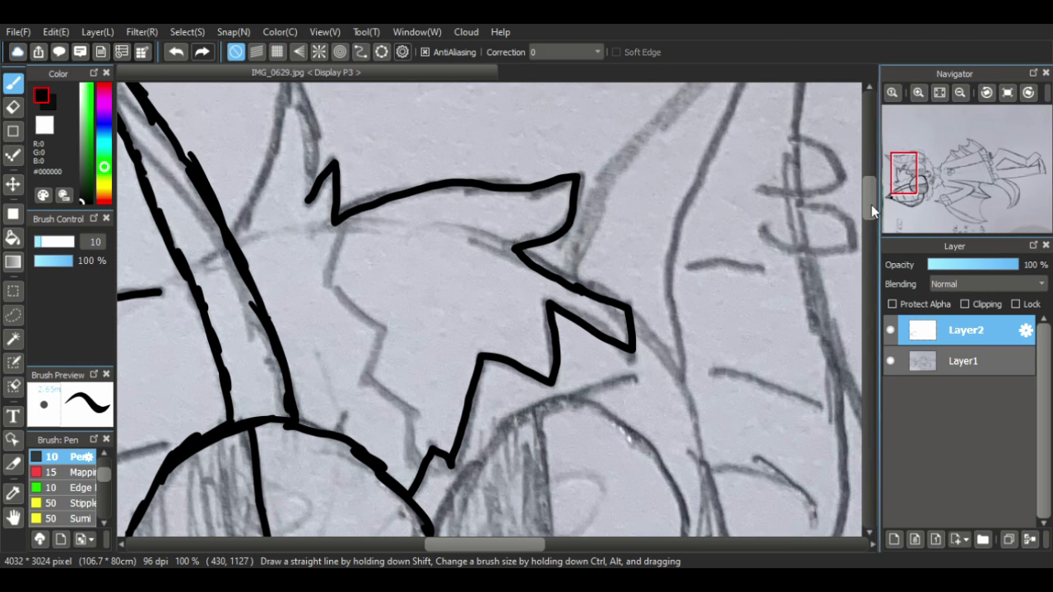
left_click_drag(871, 211, 870, 201)
mouse_move(227, 314)
left_mouse_down()
mouse_move(256, 257)
mouse_move(279, 124)
mouse_move(303, 176)
mouse_move(308, 276)
left_mouse_up()
- Clean up the stray bump on the left ear's head-side edge and trace the zigzag inner edge of the hair tuft in black
left_click(13, 107)
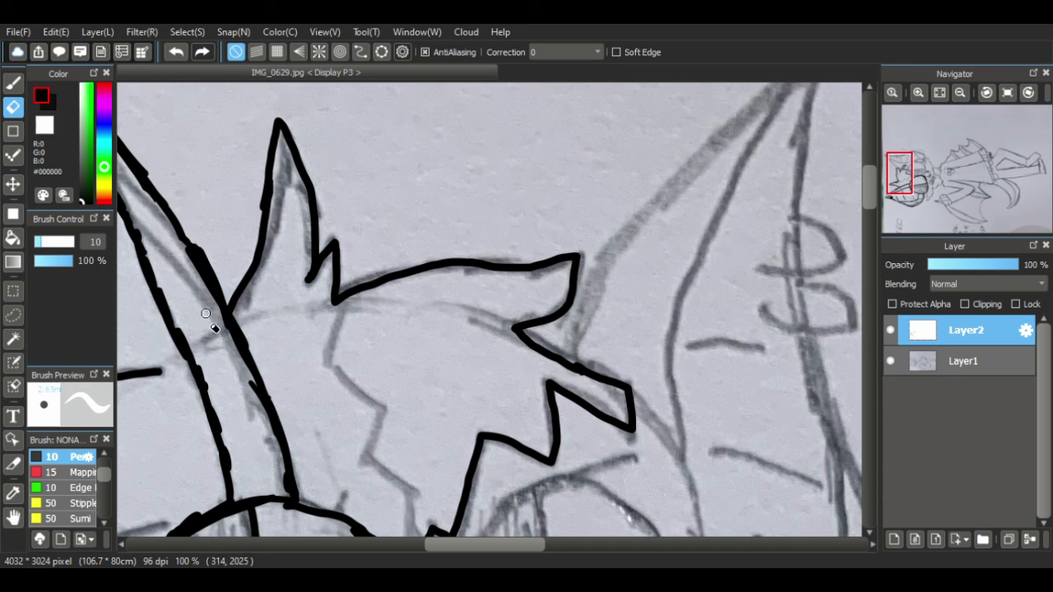
mouse_move(250, 408)
left_mouse_down()
mouse_move(250, 370)
mouse_move(252, 385)
left_mouse_up()
left_click(13, 83)
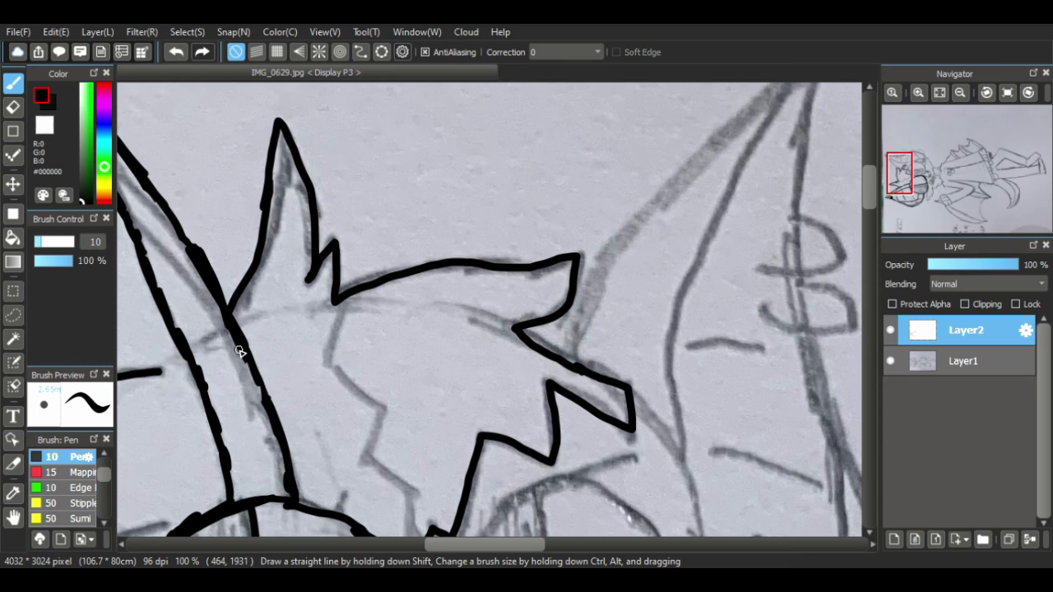
left_click_drag(239, 352, 257, 390)
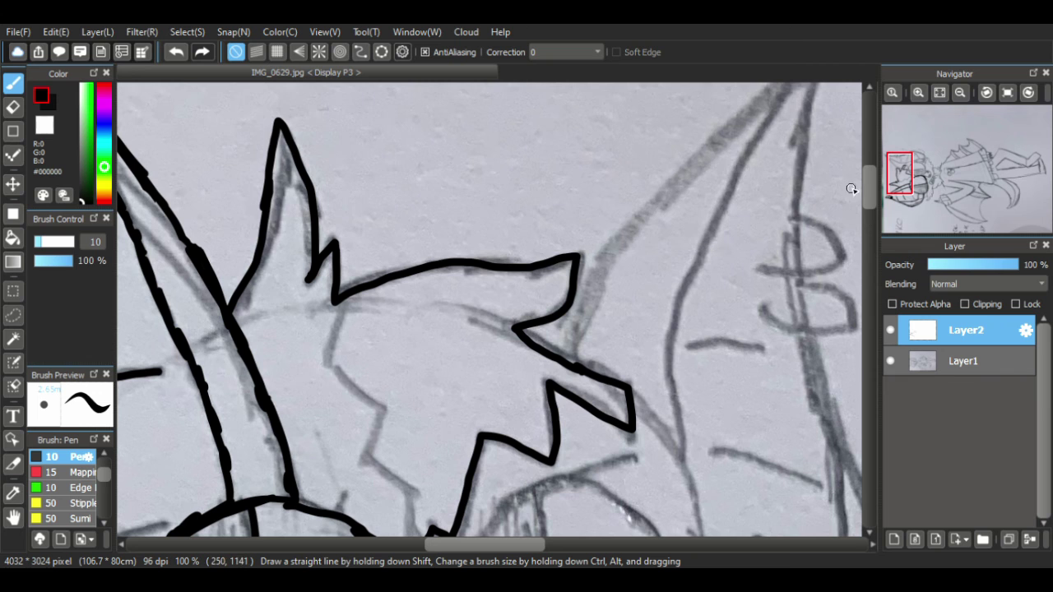
left_click_drag(870, 187, 870, 216)
mouse_move(344, 153)
left_mouse_down()
mouse_move(327, 219)
mouse_move(389, 263)
mouse_move(365, 304)
mouse_move(423, 350)
mouse_move(414, 397)
left_mouse_up()
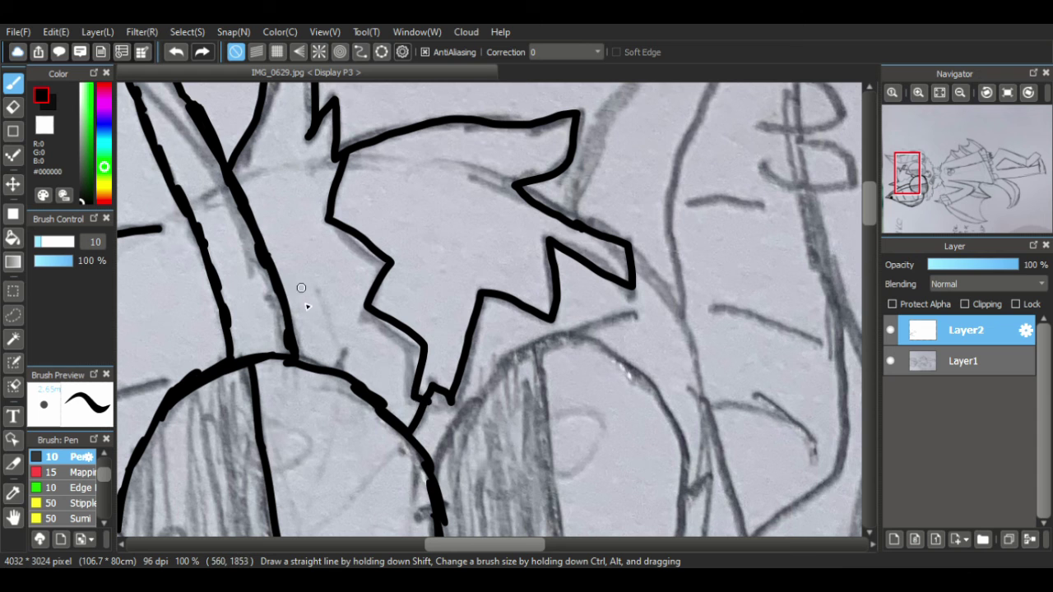
- Trace the right ear from the hair tuft up to its pointed tip and down the far side to the first ring
left_click(13, 516)
left_click_drag(515, 237, 350, 317)
key("b")
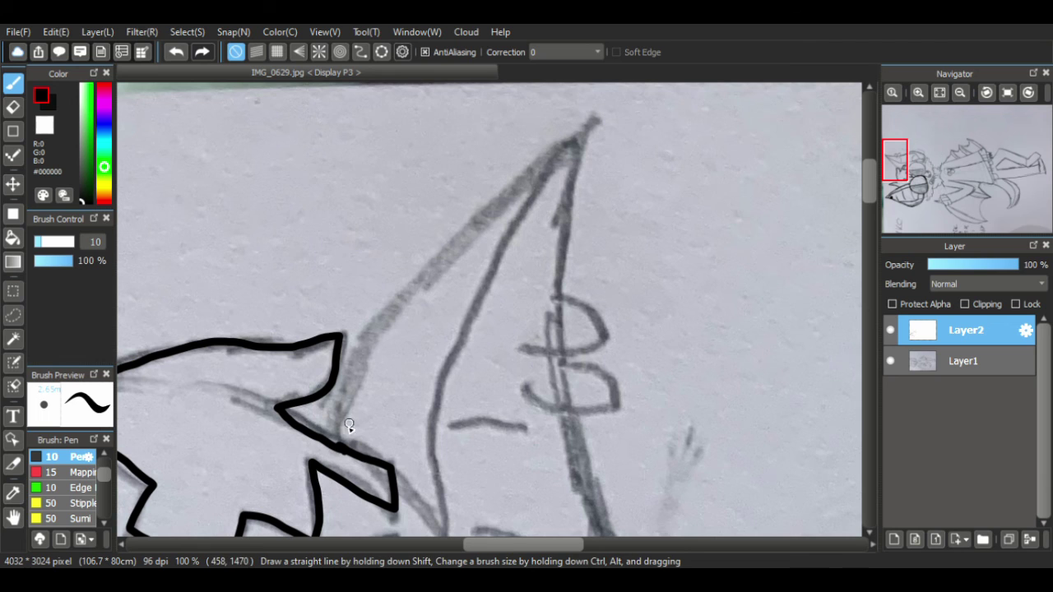
mouse_move(332, 443)
left_mouse_down()
mouse_move(376, 329)
mouse_move(435, 262)
mouse_move(408, 290)
mouse_move(586, 128)
mouse_move(559, 292)
left_mouse_up()
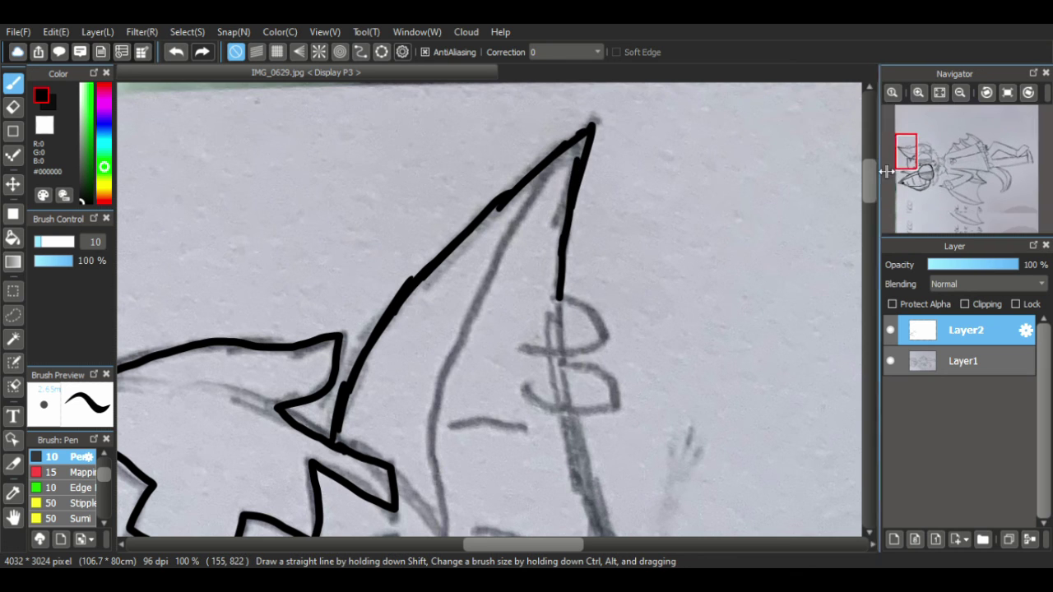
- Trace the two curved rings on the right ear's outer edge in light grey #CDCDCD
scroll(554, 282, "down", 3)
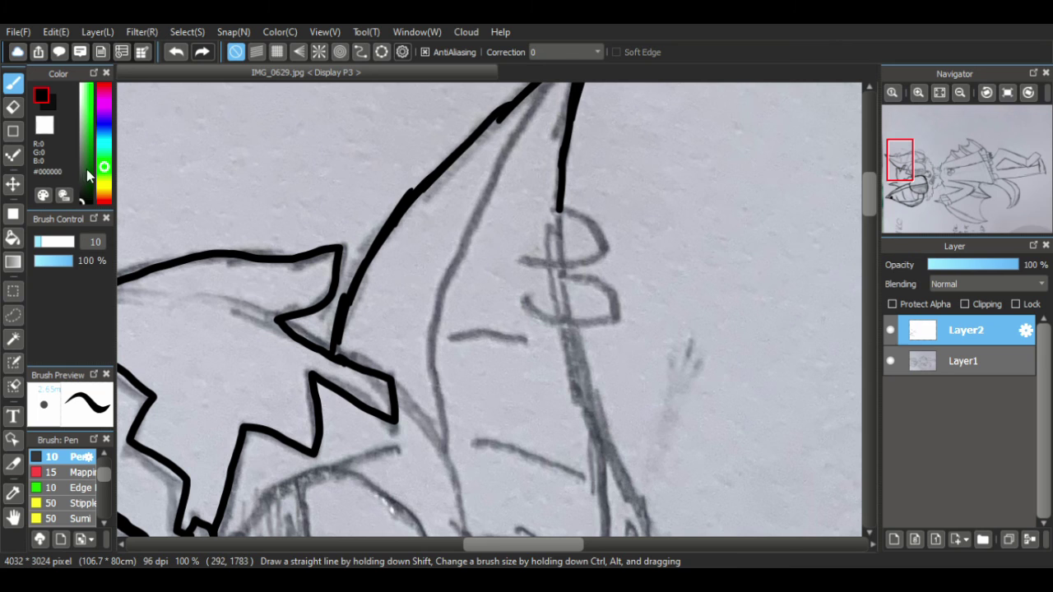
left_click(82, 125)
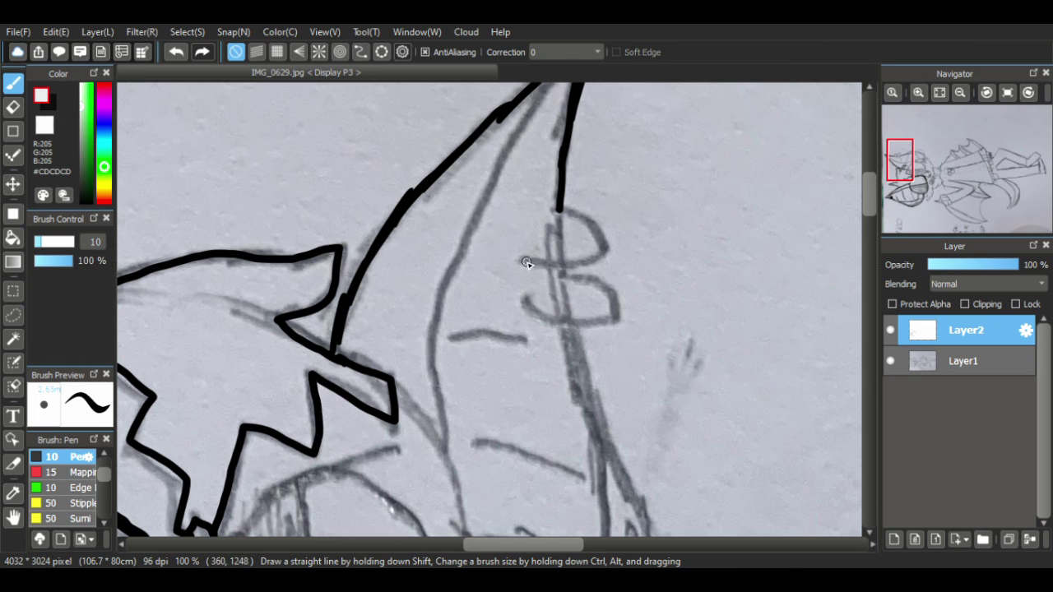
mouse_move(526, 262)
left_mouse_down()
mouse_move(592, 249)
mouse_move(598, 226)
mouse_move(552, 211)
left_mouse_up()
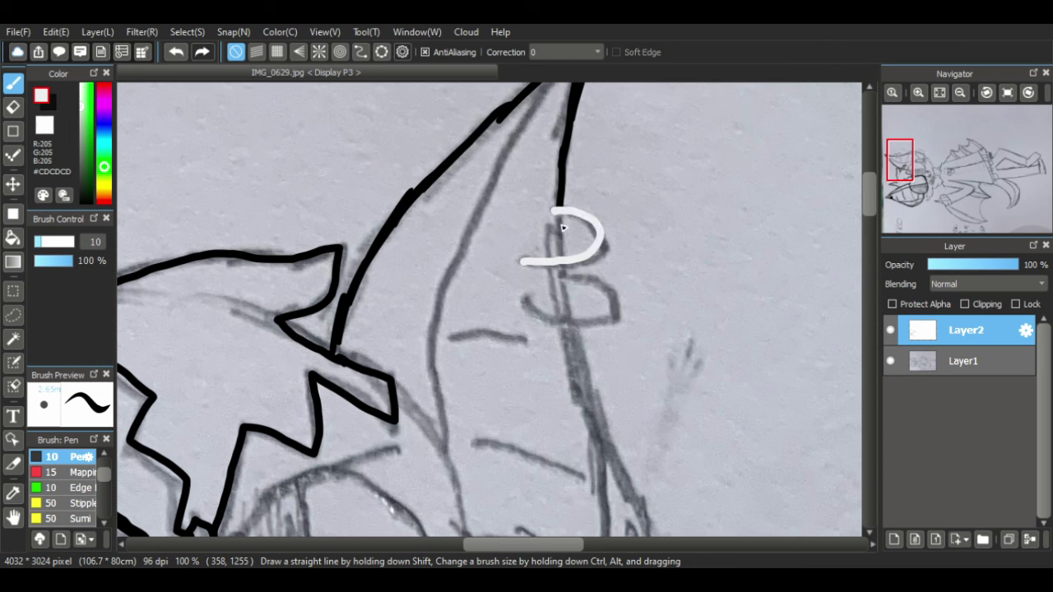
mouse_move(530, 305)
left_mouse_down()
mouse_move(561, 320)
mouse_move(594, 316)
mouse_move(610, 297)
mouse_move(602, 281)
mouse_move(561, 276)
left_mouse_up()
- Continue the right ear's outer edge in black past the two rings and touch up the light grey where the lines cross
left_click(82, 200)
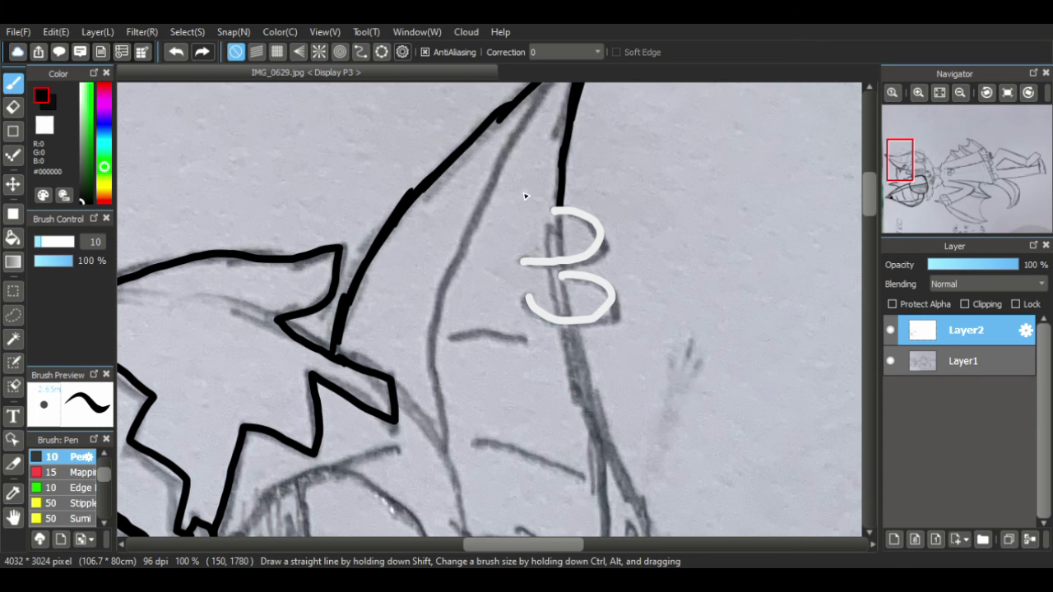
left_click_drag(559, 222, 589, 379)
left_click(569, 207, "alt")
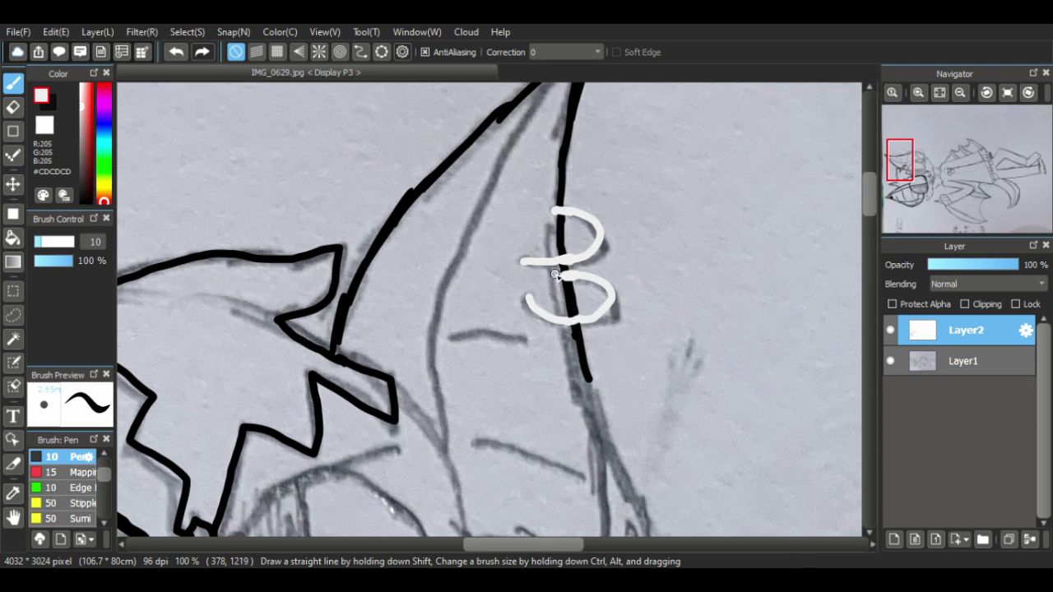
left_click(570, 298, "alt")
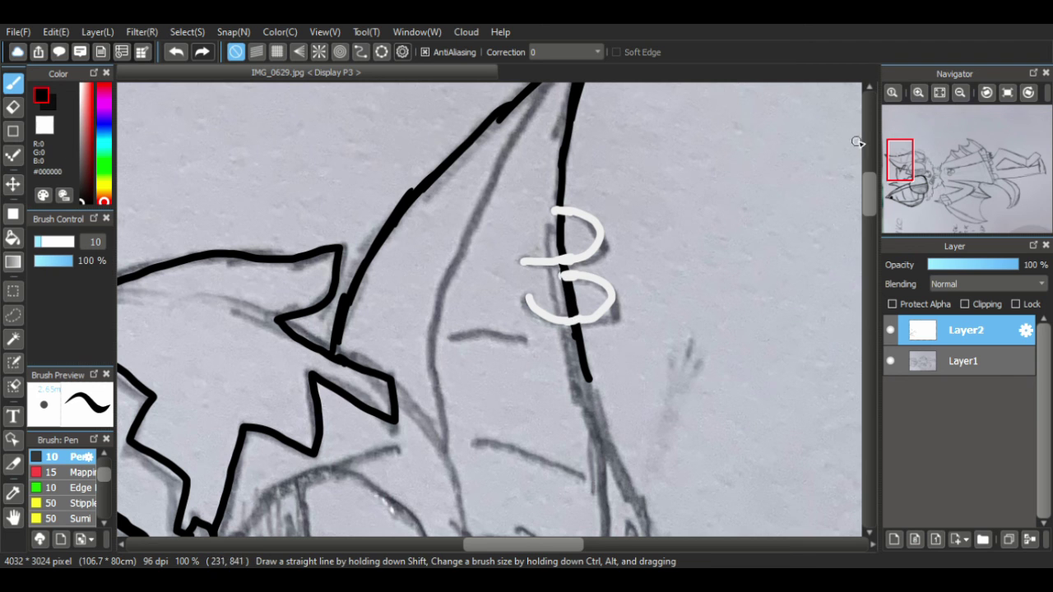
- Trace the right ear's outer edge down around its rounded base, including the curved inner fold at the bottom
left_click_drag(876, 200, 877, 217)
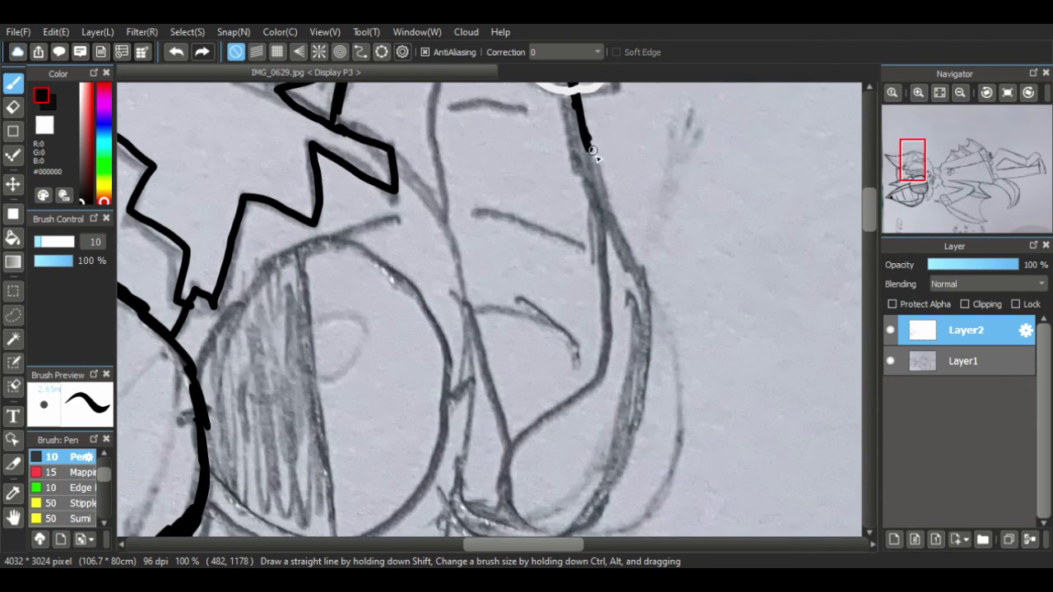
mouse_move(592, 151)
left_mouse_down()
mouse_move(632, 244)
mouse_move(644, 321)
left_mouse_up()
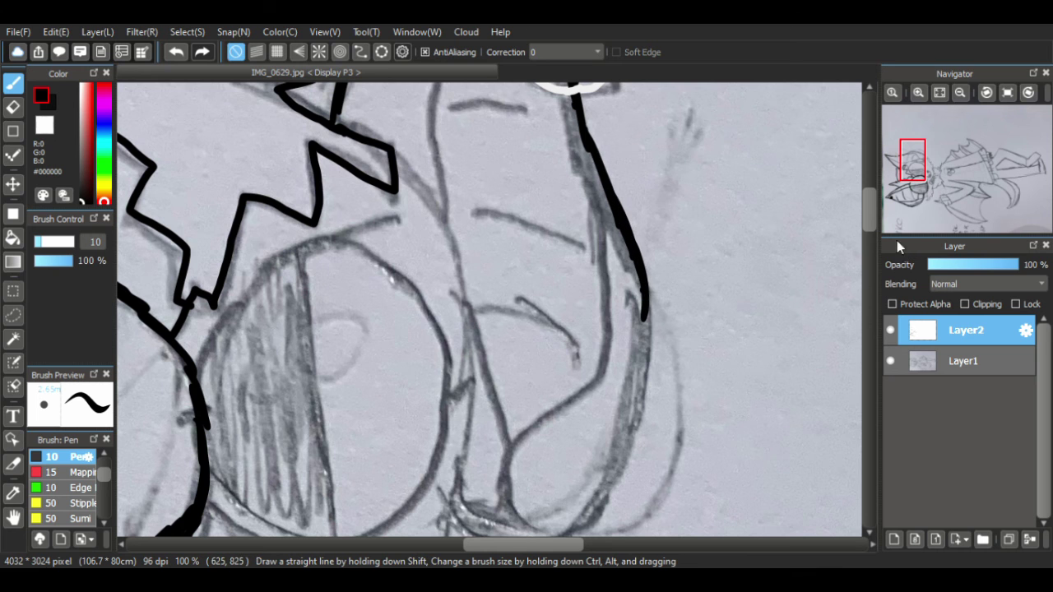
mouse_move(869, 219)
left_mouse_down()
mouse_move(868, 253)
mouse_move(869, 216)
left_mouse_up()
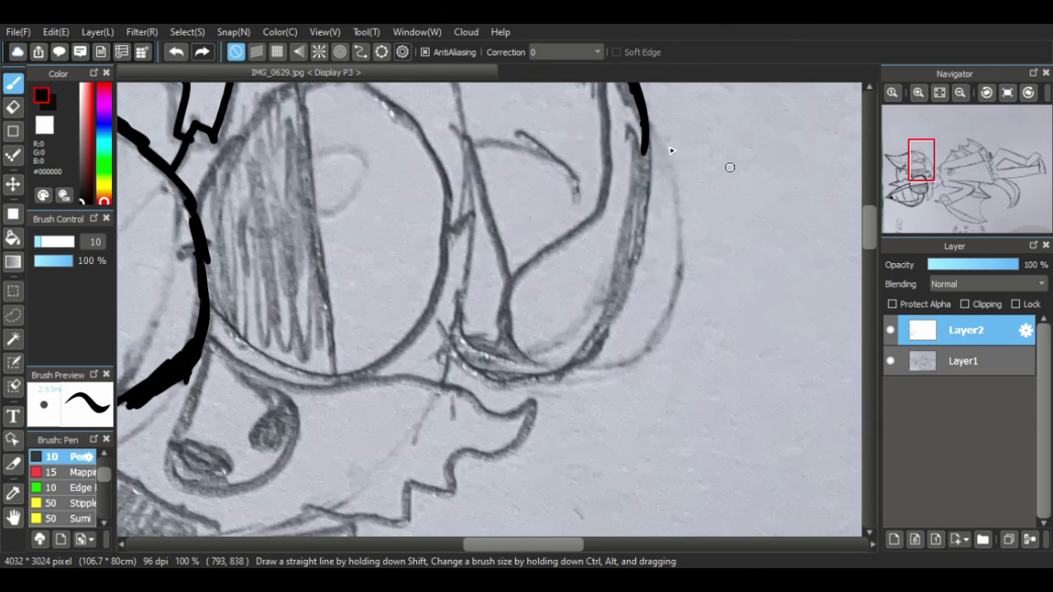
mouse_move(643, 141)
left_mouse_down()
mouse_move(641, 247)
mouse_move(624, 306)
mouse_move(592, 361)
mouse_move(545, 382)
mouse_move(503, 352)
mouse_move(512, 288)
mouse_move(603, 190)
mouse_move(609, 128)
left_mouse_up()
left_click_drag(545, 380, 452, 360)
scroll(864, 221, "up", 3)
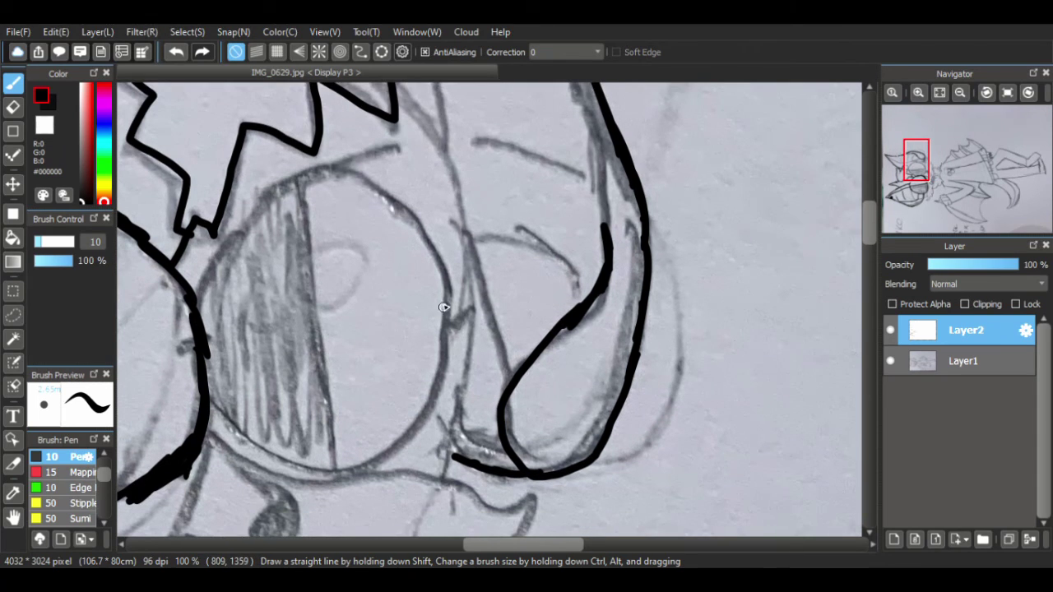
- Trace the right ear's head-side edge from the lower fold up to the hair tuft
mouse_move(503, 362)
left_mouse_down()
mouse_move(505, 383)
mouse_move(468, 232)
left_mouse_up()
left_click_drag(872, 215, 880, 198)
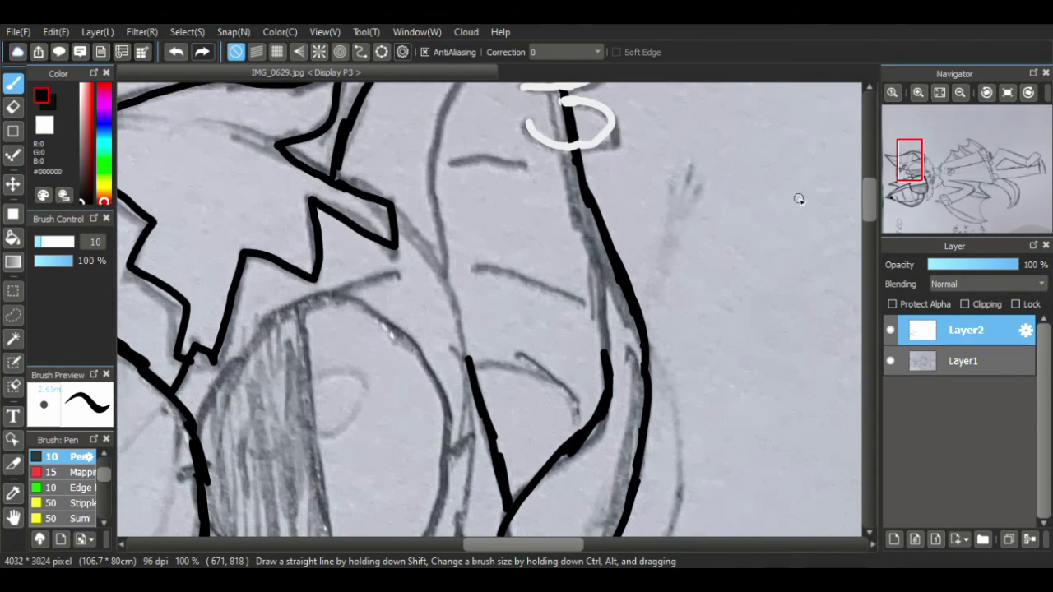
left_click_drag(452, 297, 397, 217)
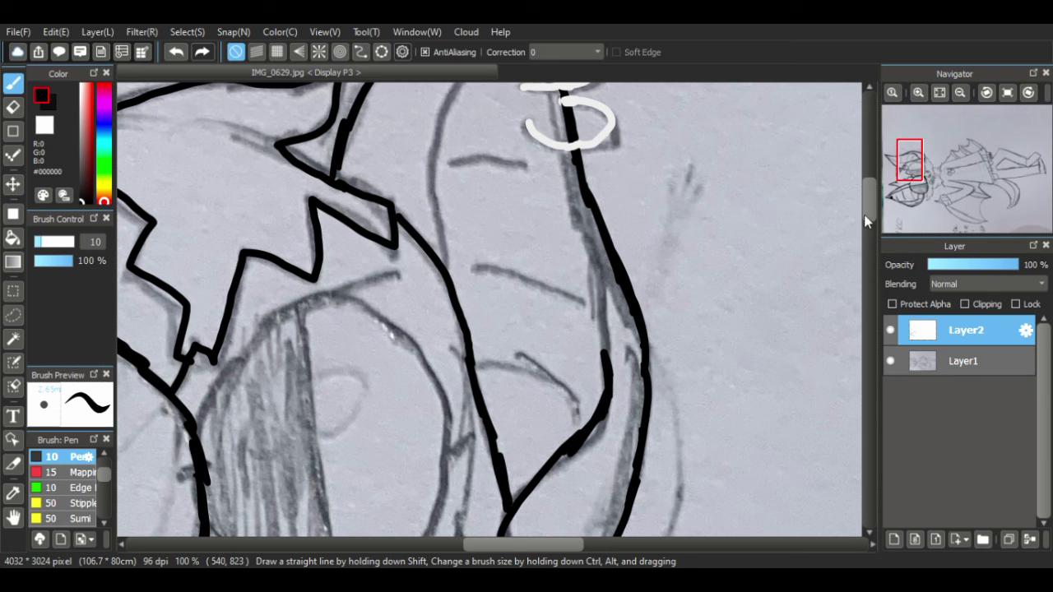
- Trace the inner line along the right ear's outer rim from the lower fold up to the rings
scroll(700, 272, "up", 5)
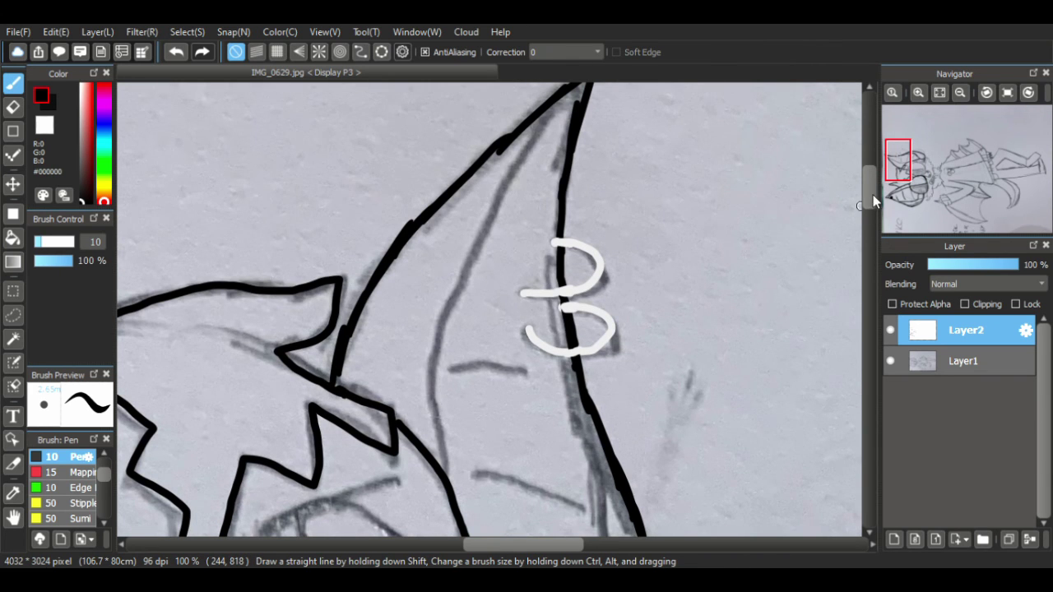
left_click_drag(873, 201, 871, 210)
left_click_drag(605, 444, 570, 243)
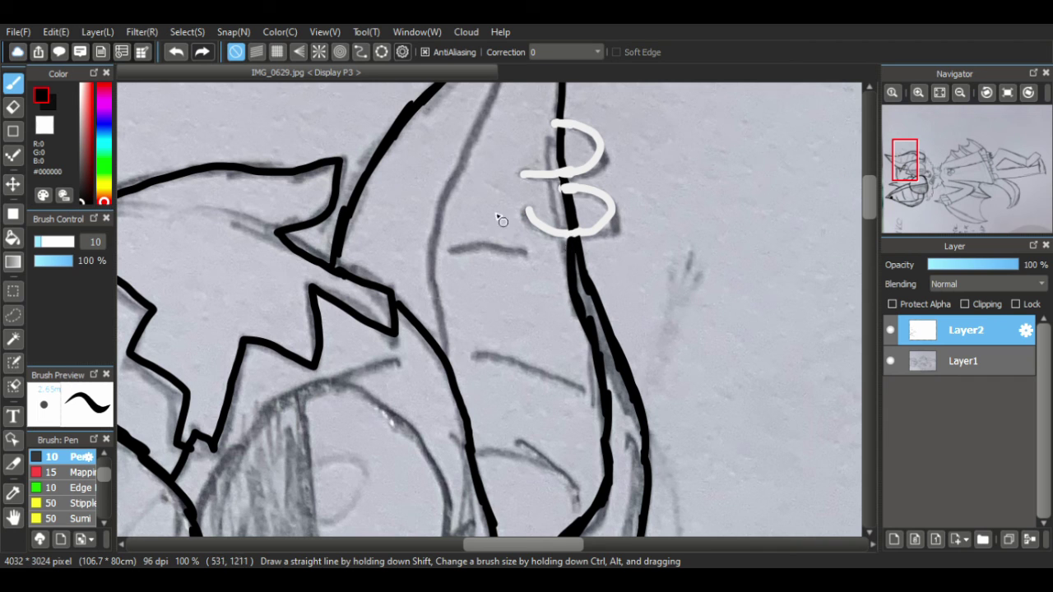
- Trace the right ear's head-side inner line from the head-side edge up to the ear tip
mouse_move(444, 356)
left_mouse_down()
mouse_move(442, 195)
mouse_move(470, 134)
left_mouse_up()
left_click_drag(454, 178, 496, 86)
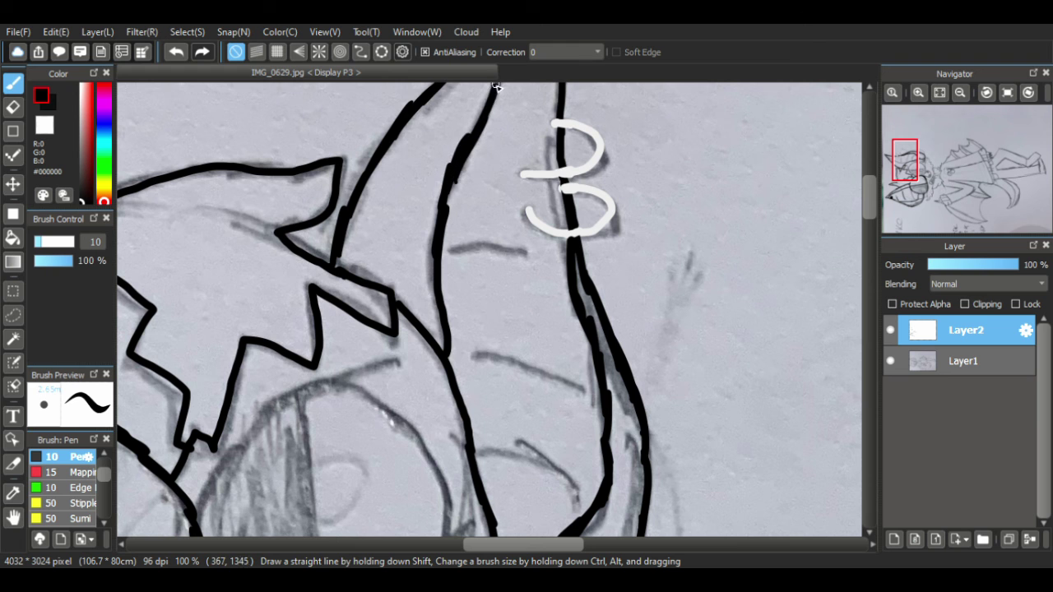
left_click_drag(866, 192, 866, 170)
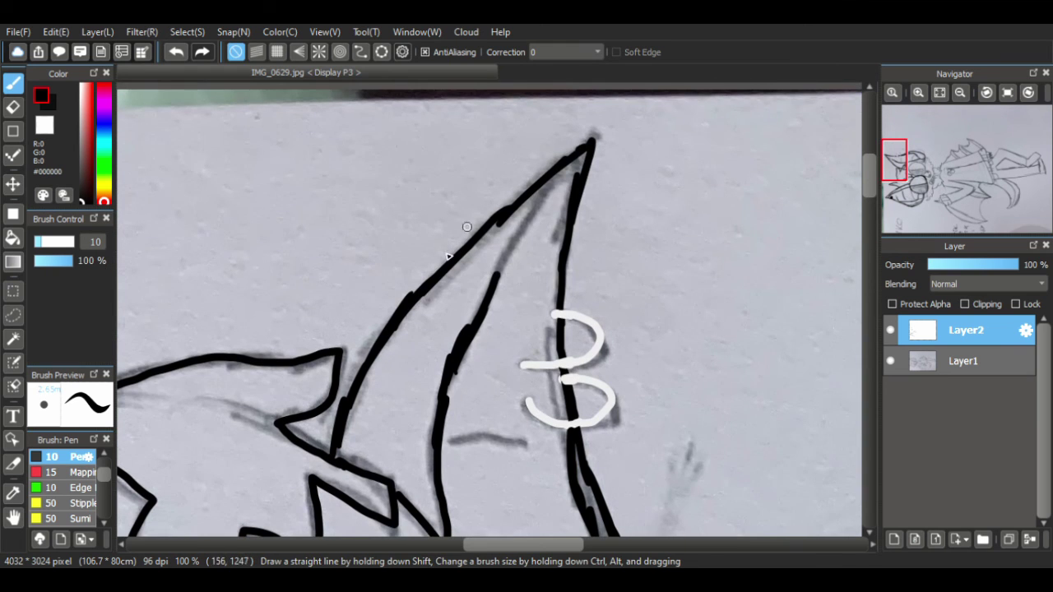
left_click_drag(494, 287, 562, 168)
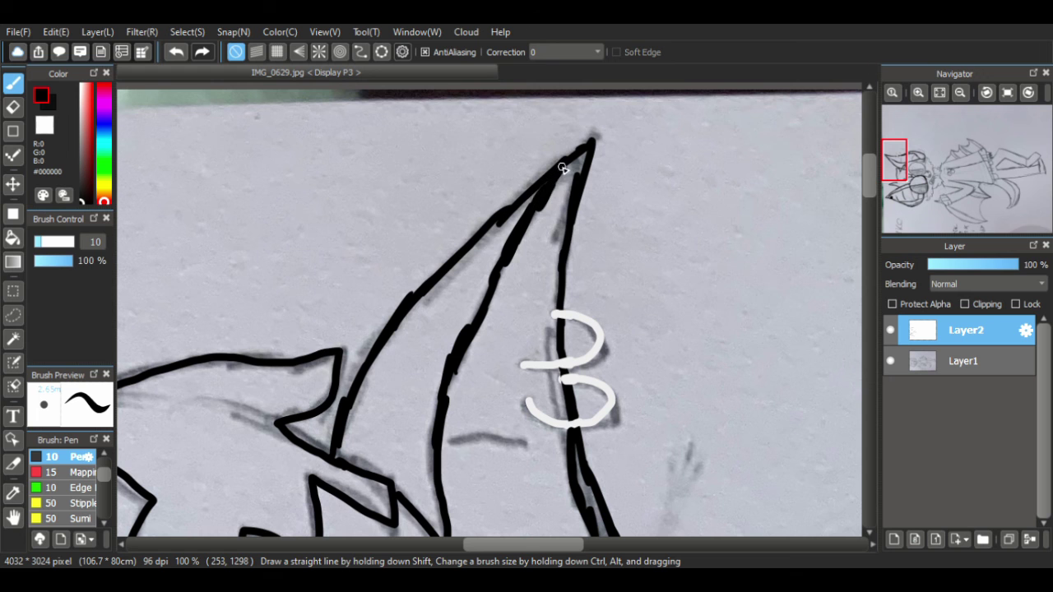
- Trace the three curved stripes inside the right ear in black
left_click_drag(869, 189, 869, 194)
left_click_drag(453, 200, 541, 208)
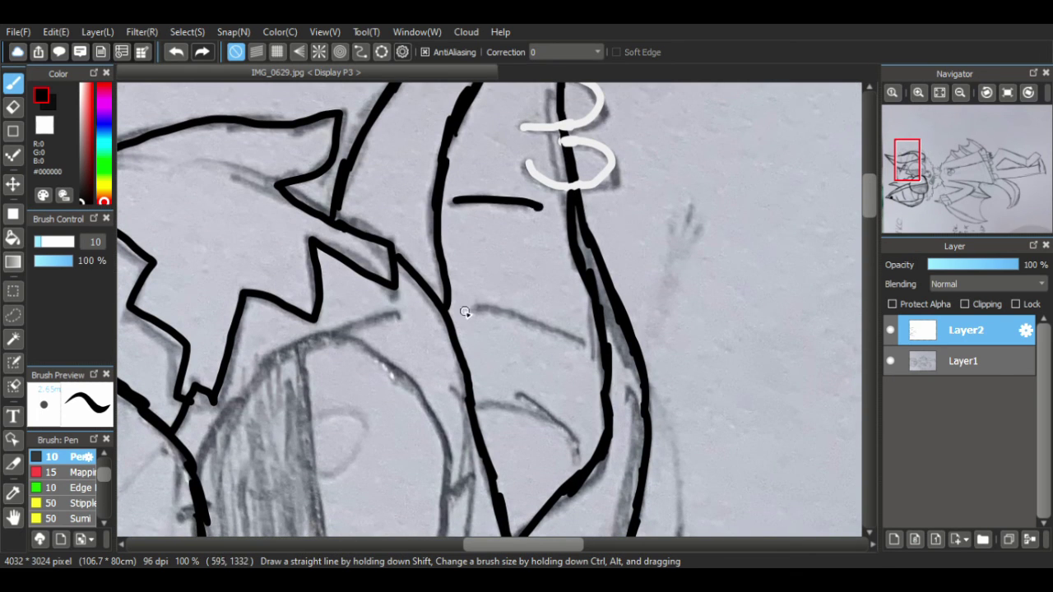
left_click_drag(465, 313, 582, 325)
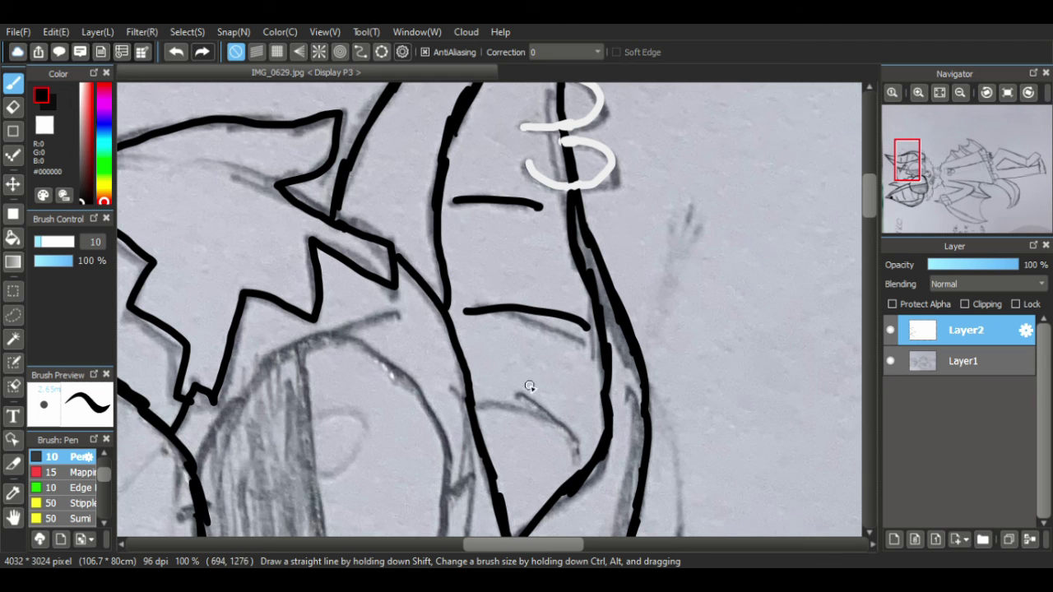
left_click_drag(485, 401, 596, 438)
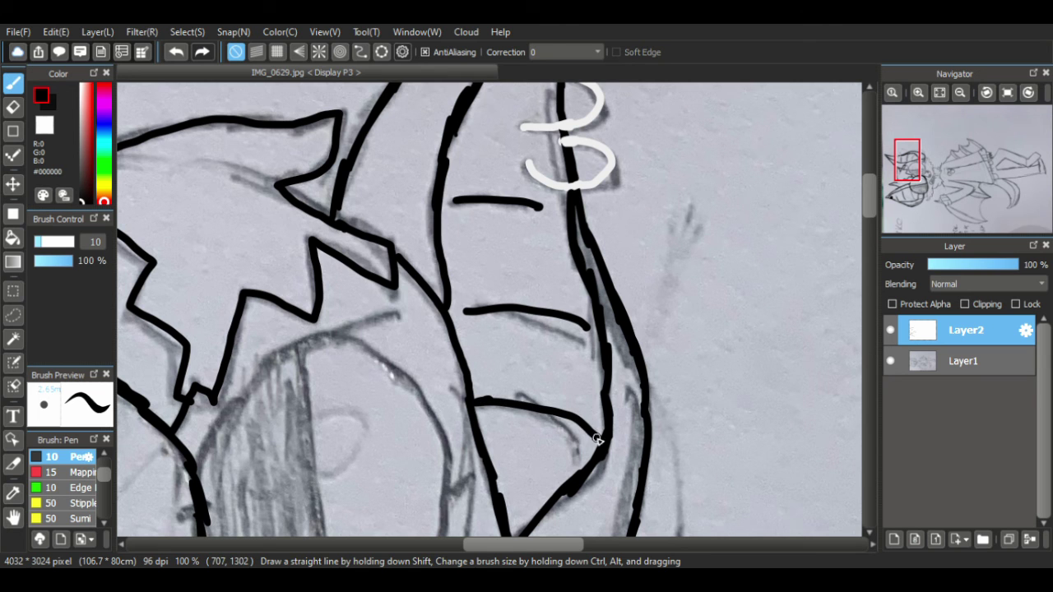
- Trace the side of the head between the right eye and the right ear, down past the ear's base
left_click(14, 518)
left_click_drag(445, 366, 617, 150)
left_click_drag(599, 314, 510, 268)
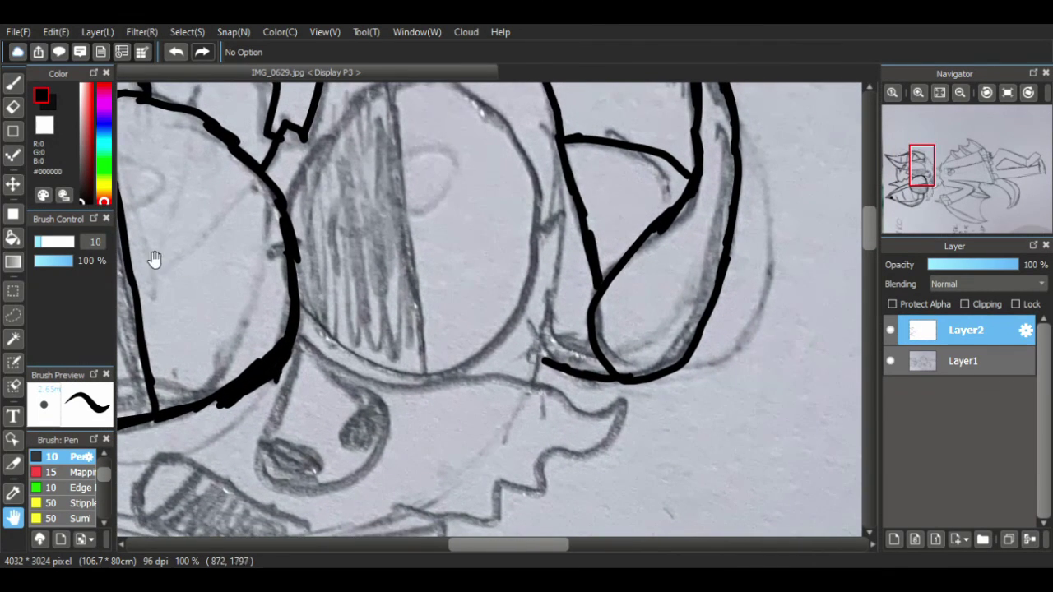
left_click(13, 82)
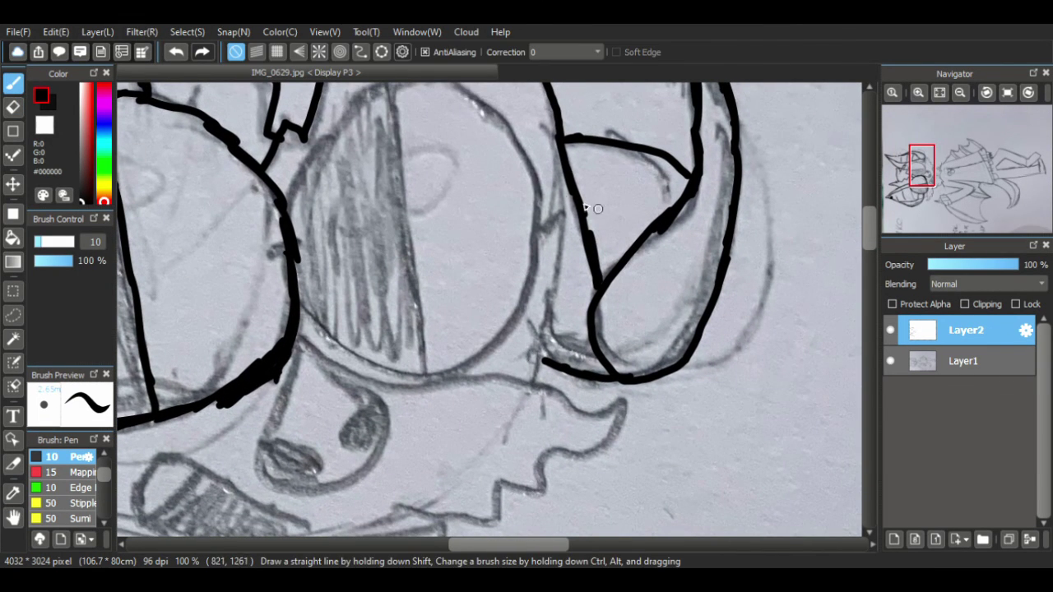
mouse_move(560, 161)
left_mouse_down()
mouse_move(557, 263)
mouse_move(532, 388)
left_mouse_up()
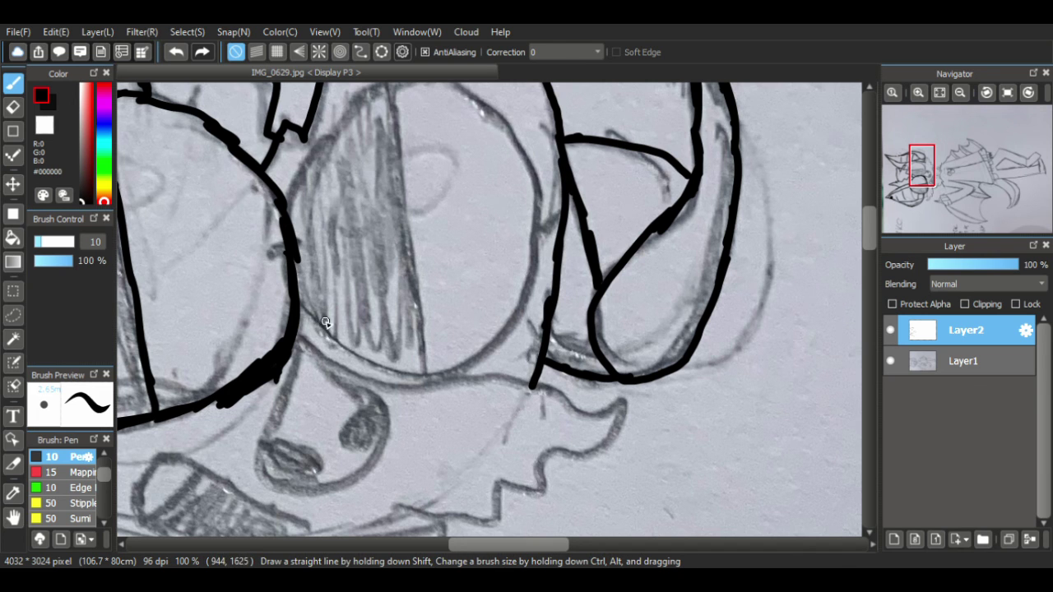
- Trace the right eye's round outline and vertical dividing line, and add the short mark joining it to the side of the head
left_click_drag(294, 299, 360, 364)
mouse_move(425, 373)
left_mouse_down()
mouse_move(508, 332)
mouse_move(527, 287)
mouse_move(539, 202)
mouse_move(518, 137)
mouse_move(498, 113)
mouse_move(442, 85)
mouse_move(381, 87)
mouse_move(315, 144)
mouse_move(289, 204)
left_mouse_up()
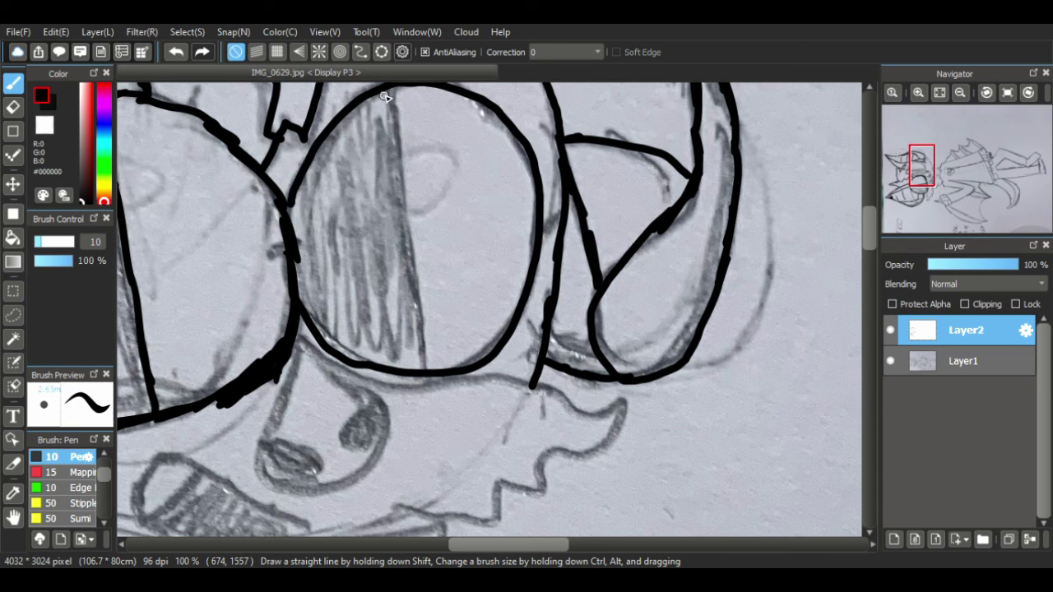
mouse_move(384, 96)
left_mouse_down()
mouse_move(398, 143)
mouse_move(419, 366)
left_mouse_up()
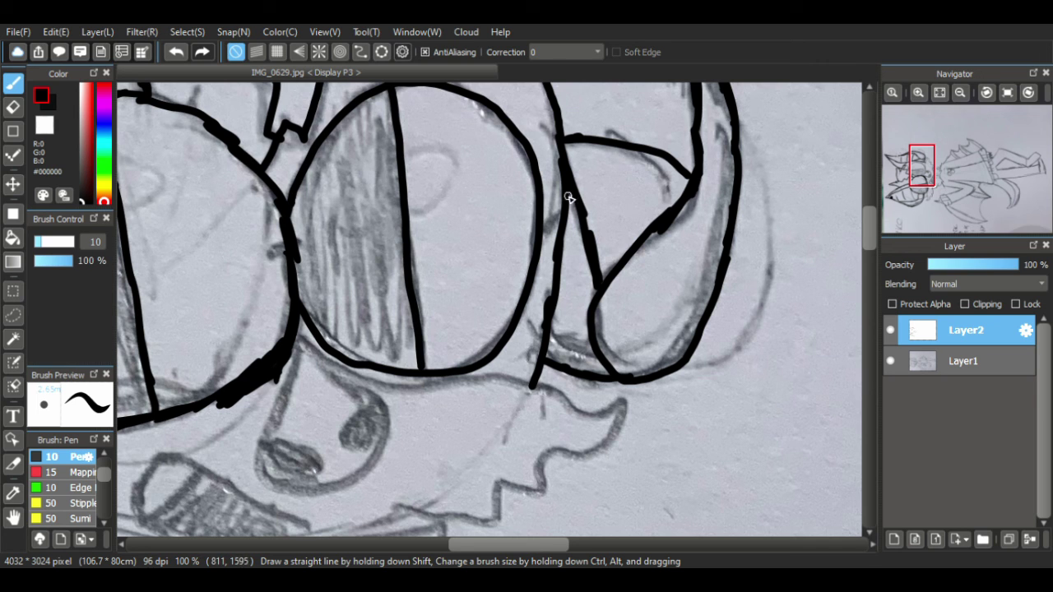
left_click(12, 517)
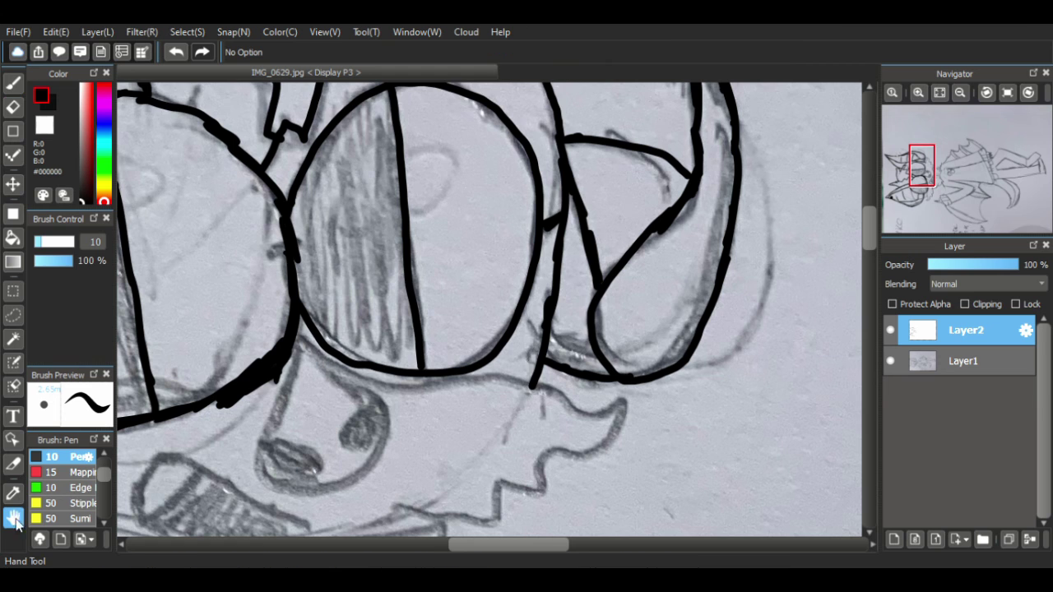
- Trace the slanted eyebrow above the right eye with a thick black line
left_click_drag(512, 369, 352, 275)
key("b")
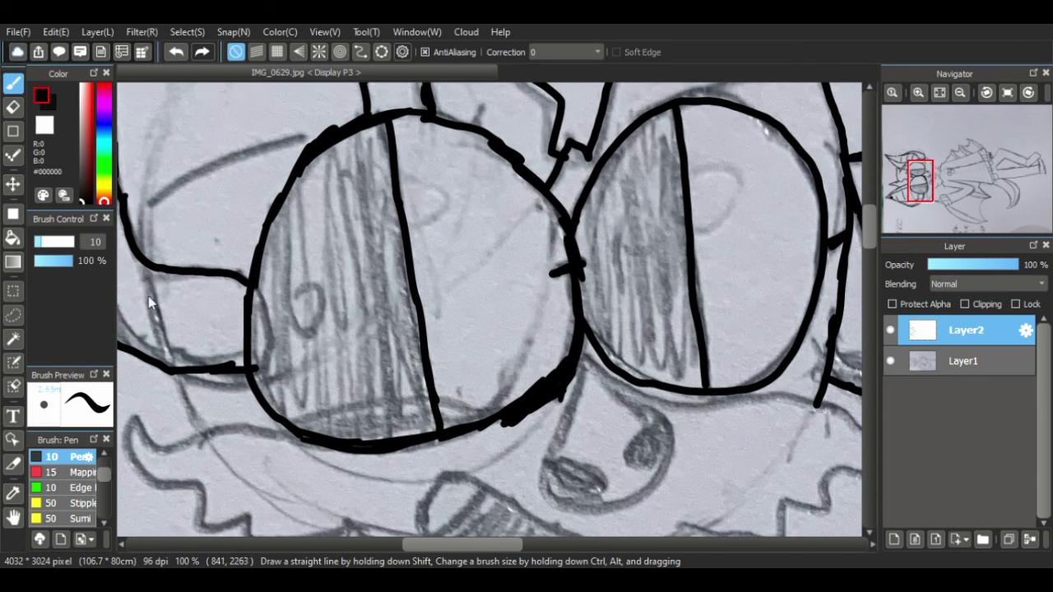
left_click(13, 516)
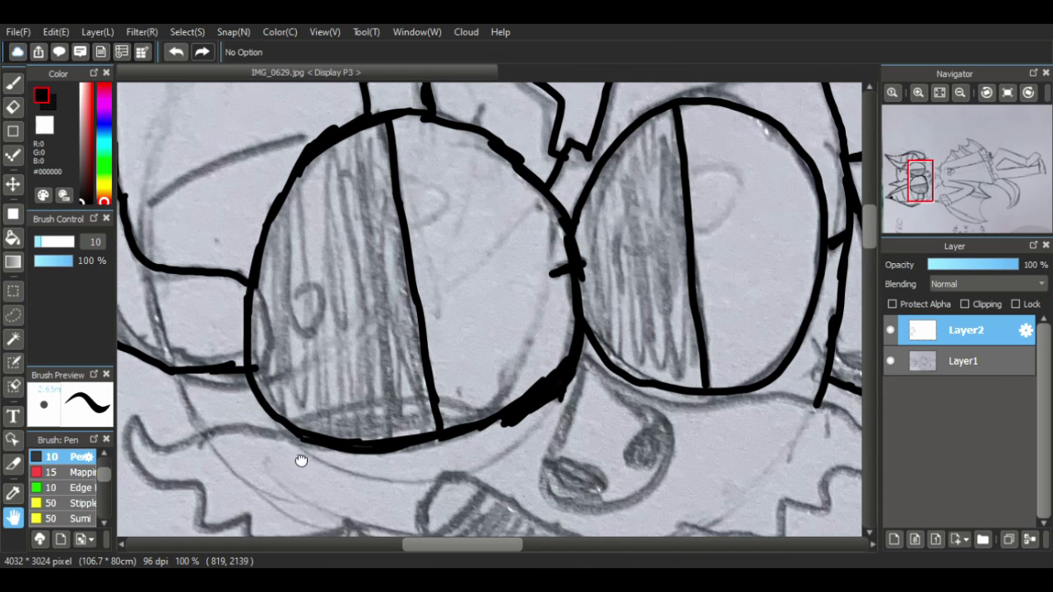
mouse_move(285, 257)
left_mouse_down()
mouse_move(327, 465)
mouse_move(194, 374)
left_mouse_up()
left_click_drag(387, 271, 184, 268)
left_click(12, 82)
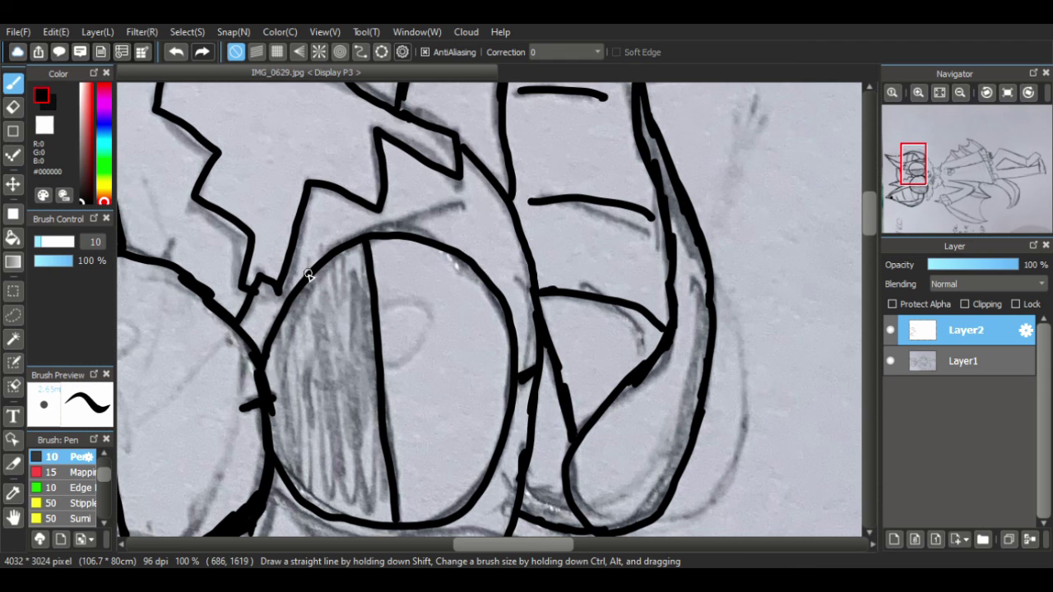
left_click_drag(362, 243, 462, 207)
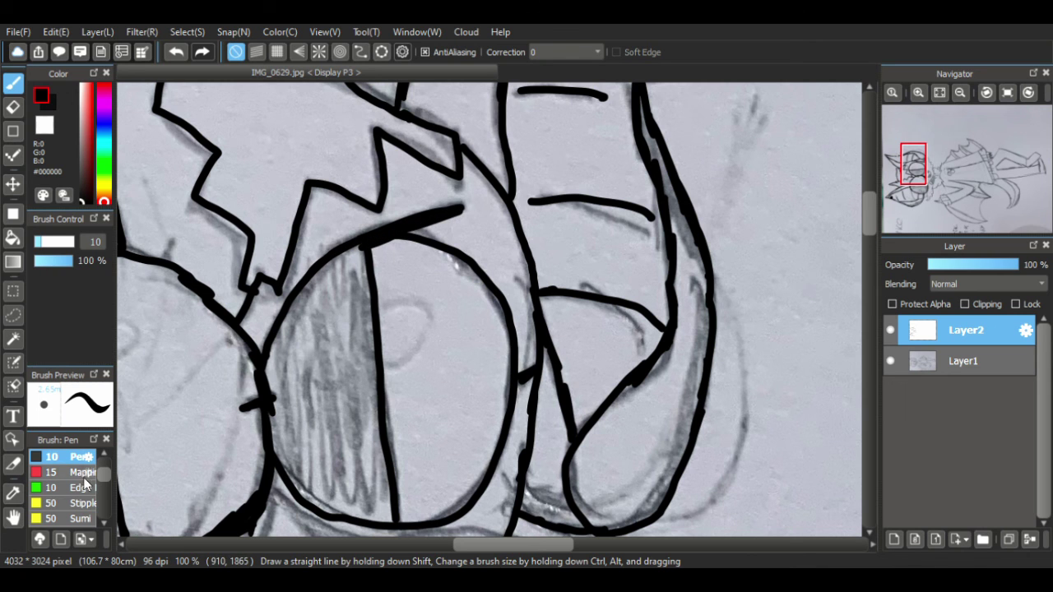
- Trace the nose outline below the eyes and fill both nostrils solid black
left_click(13, 517)
left_click_drag(391, 437, 317, 225)
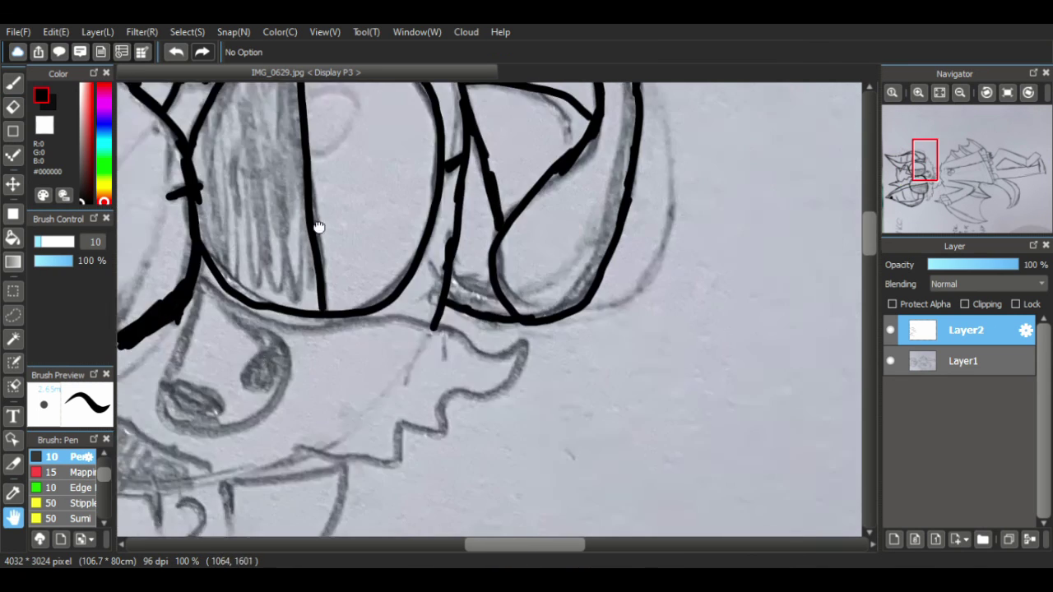
mouse_move(264, 376)
left_mouse_down()
mouse_move(419, 221)
mouse_move(411, 240)
left_mouse_up()
left_click_drag(389, 280, 479, 275)
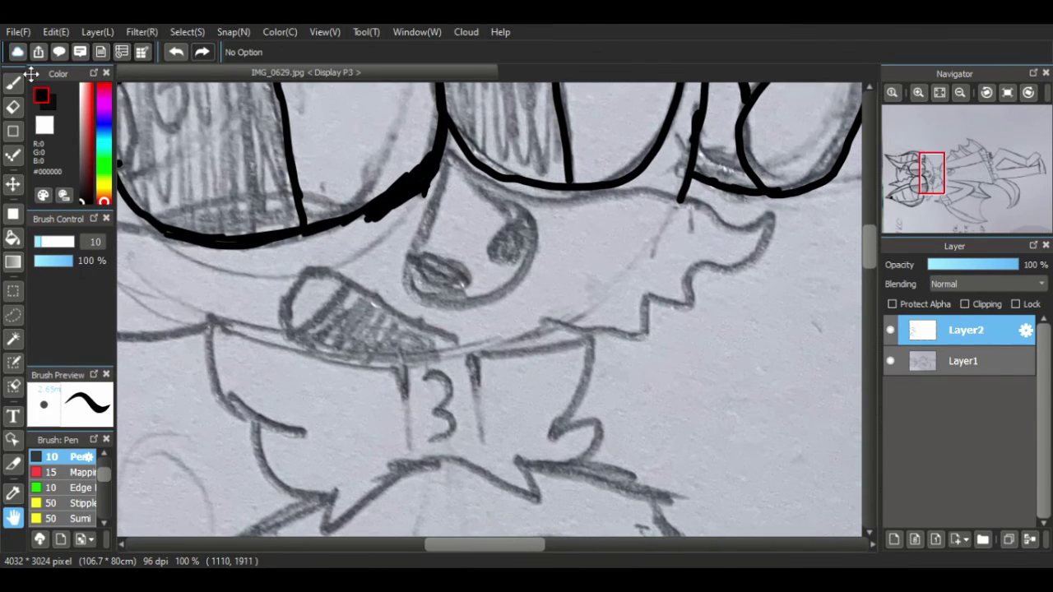
left_click(12, 83)
mouse_move(419, 302)
left_mouse_down()
mouse_move(423, 240)
mouse_move(451, 157)
mouse_move(531, 237)
mouse_move(490, 301)
mouse_move(419, 302)
mouse_move(425, 257)
mouse_move(464, 280)
mouse_move(455, 304)
mouse_move(434, 302)
mouse_move(422, 274)
mouse_move(416, 282)
mouse_move(422, 263)
mouse_move(431, 295)
mouse_move(461, 289)
left_mouse_up()
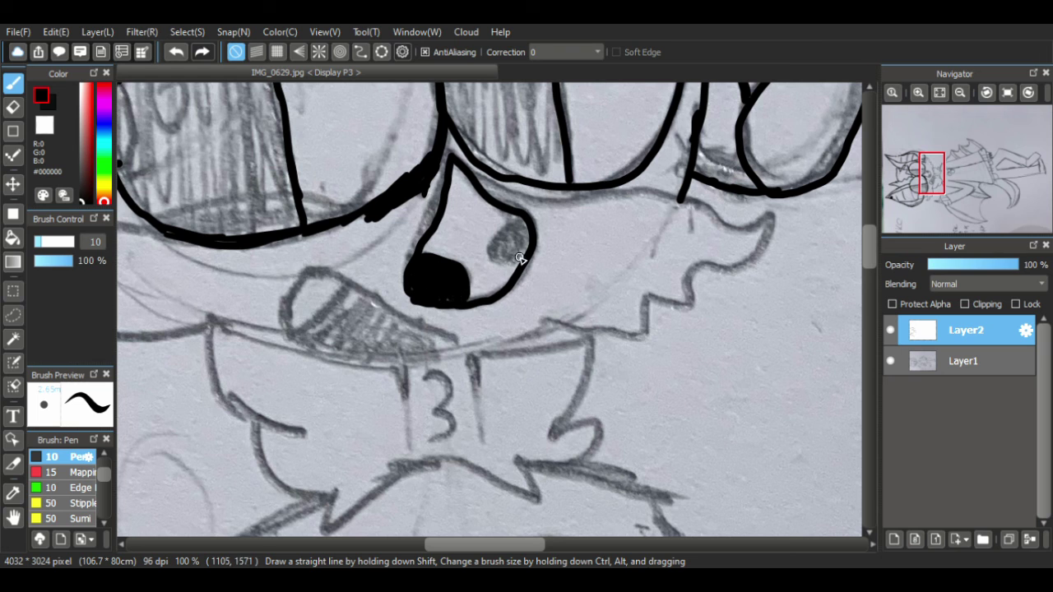
mouse_move(511, 265)
left_mouse_down()
mouse_move(523, 220)
mouse_move(496, 259)
mouse_move(523, 240)
left_mouse_up()
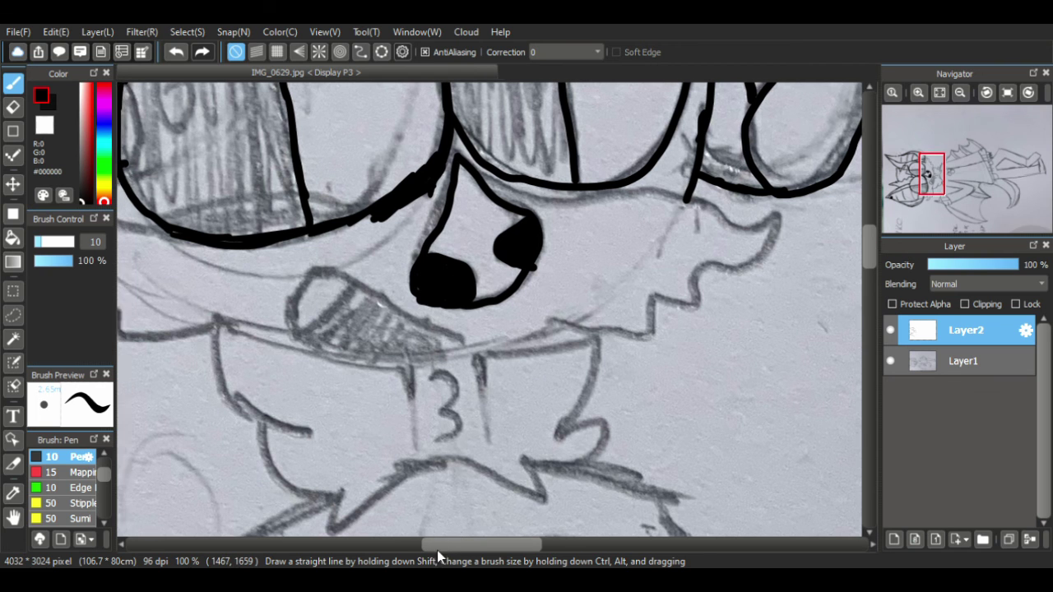
- Trace the short head edge below the left ear, the left cheek's jagged fur and the curved lower edge of the face
left_click_drag(436, 545, 410, 545)
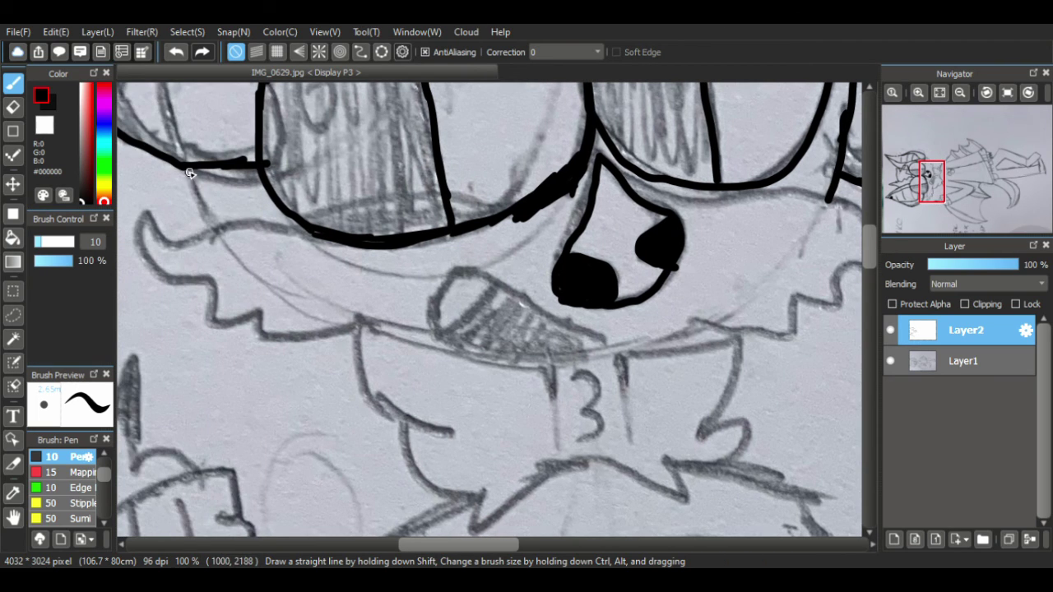
left_click_drag(189, 172, 222, 230)
mouse_move(304, 231)
left_mouse_down()
mouse_move(232, 224)
mouse_move(176, 243)
mouse_move(145, 217)
mouse_move(140, 252)
mouse_move(162, 276)
mouse_move(212, 279)
mouse_move(207, 324)
mouse_move(262, 312)
mouse_move(258, 331)
mouse_move(365, 325)
mouse_move(428, 363)
mouse_move(588, 364)
mouse_move(570, 367)
mouse_move(692, 323)
left_mouse_up()
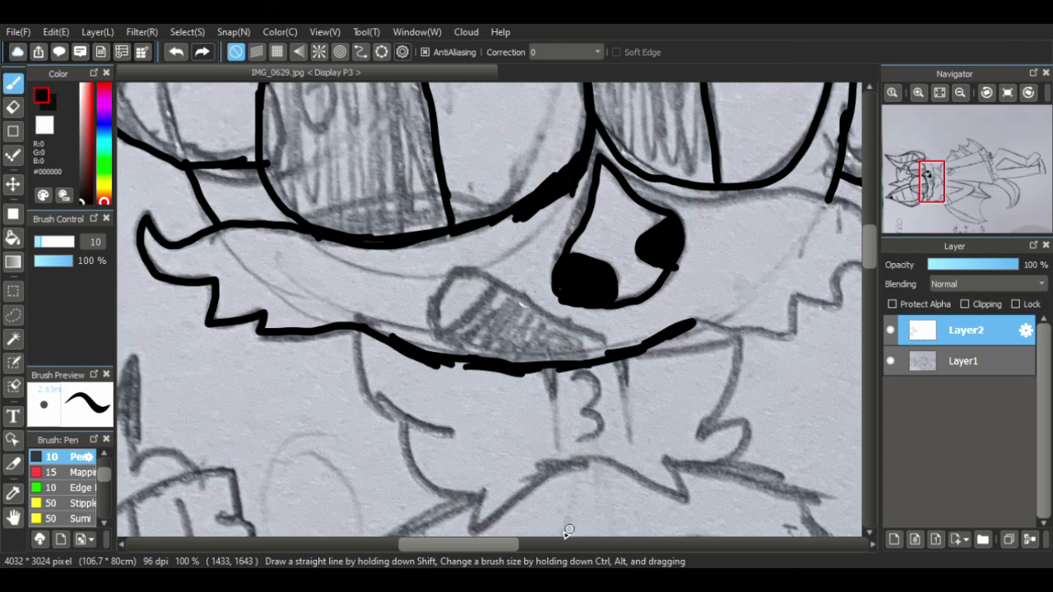
- Trace the right cheek's upper edge and jagged fur, and the open mouth with its slanted inner line
left_click_drag(515, 543, 567, 540)
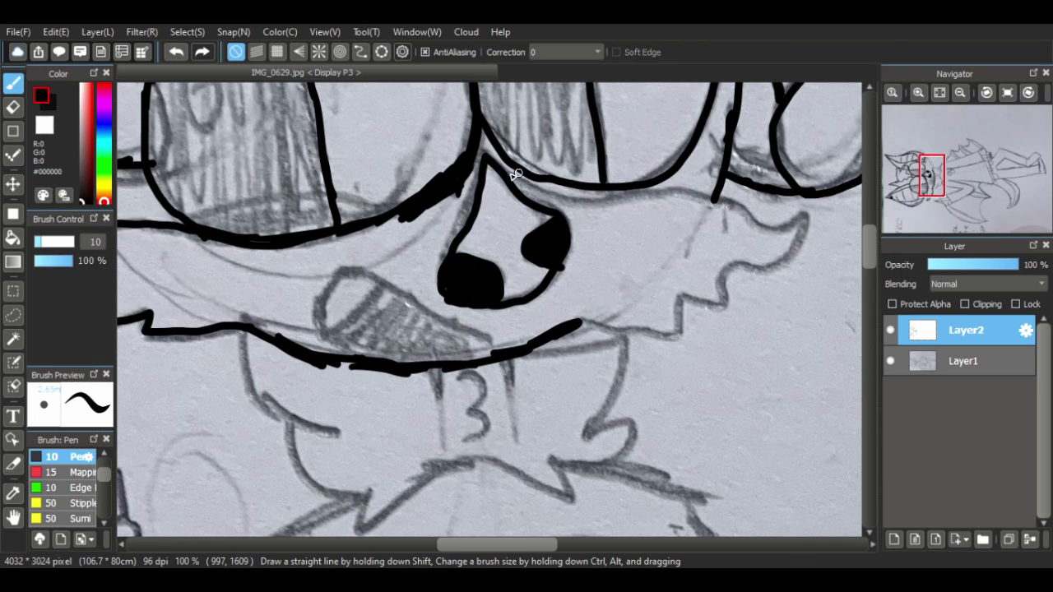
mouse_move(505, 170)
left_mouse_down()
mouse_move(584, 198)
mouse_move(689, 190)
mouse_move(807, 222)
mouse_move(759, 274)
mouse_move(730, 267)
mouse_move(722, 308)
mouse_move(683, 298)
mouse_move(679, 334)
mouse_move(575, 330)
mouse_move(341, 352)
mouse_move(314, 329)
mouse_move(323, 291)
mouse_move(342, 272)
mouse_move(380, 274)
mouse_move(515, 349)
left_mouse_up()
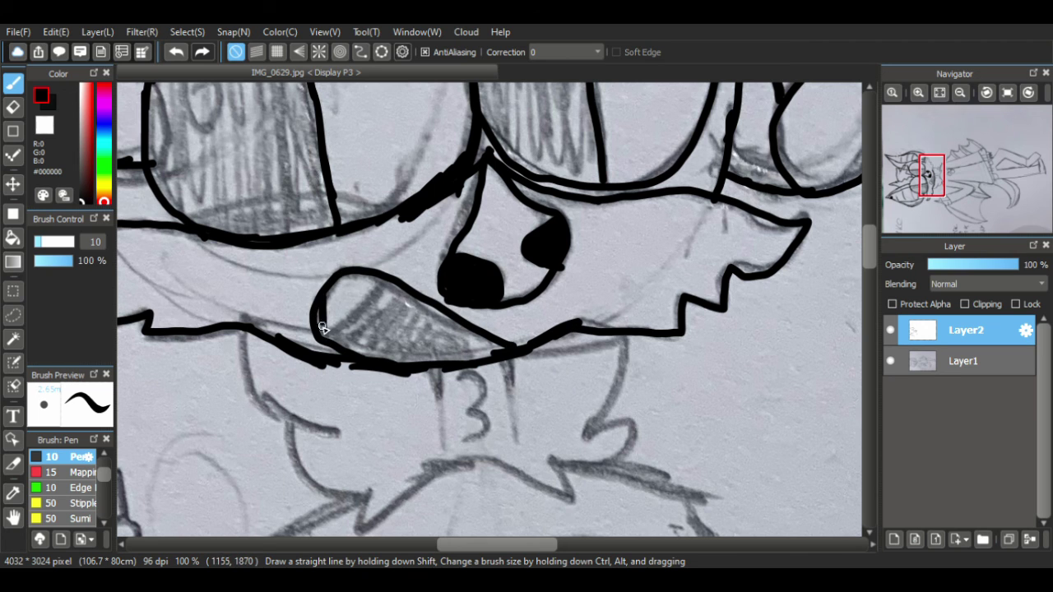
left_click_drag(319, 325, 374, 295)
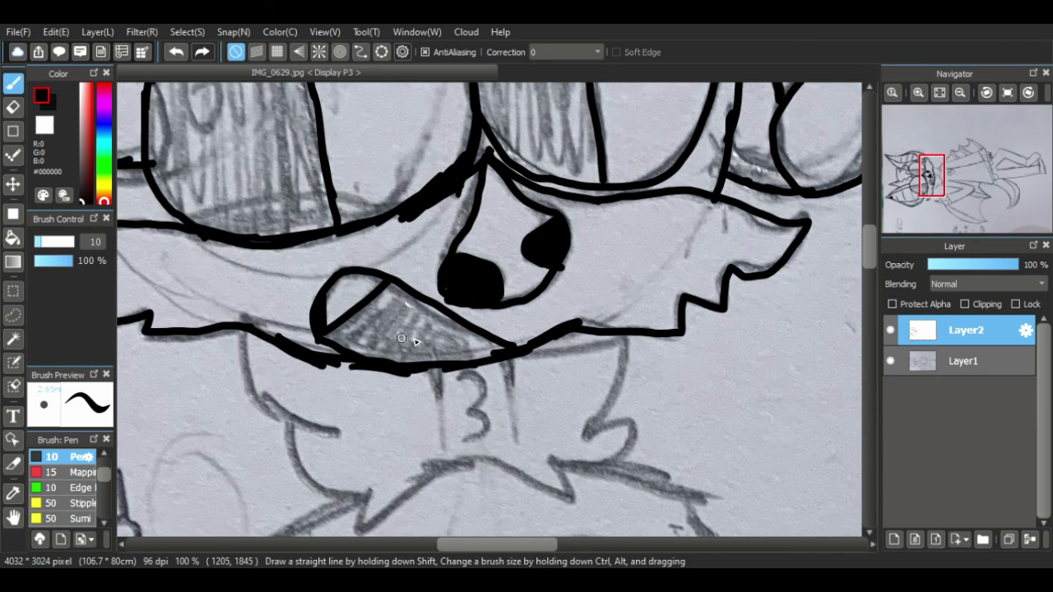
- Trace the neck fur outline below the face, including its two short vertical marks and the number 3 between them
left_click_drag(878, 270, 875, 269)
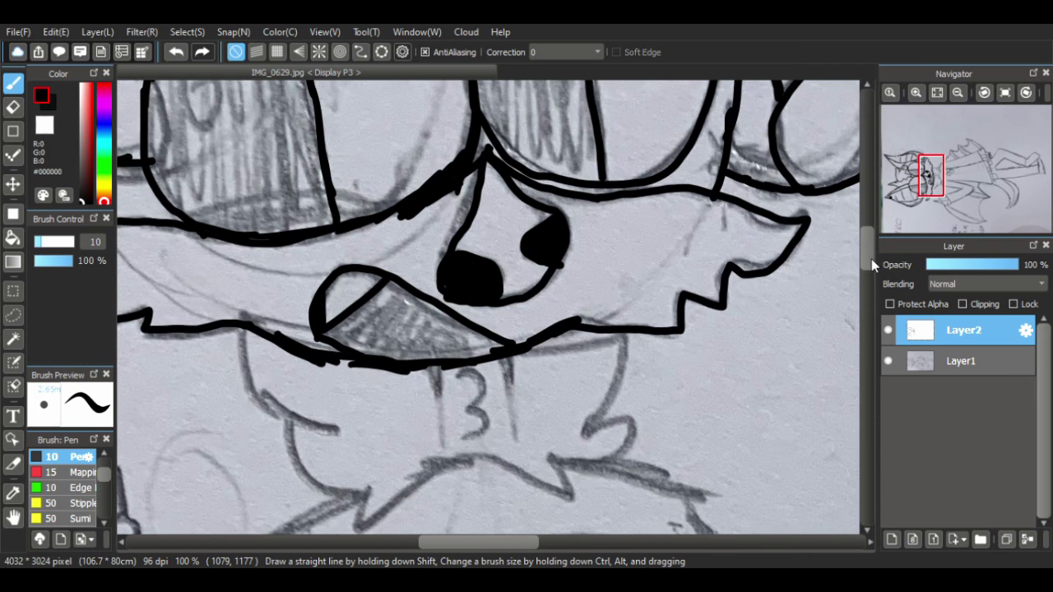
scroll(475, 288, "down", 3)
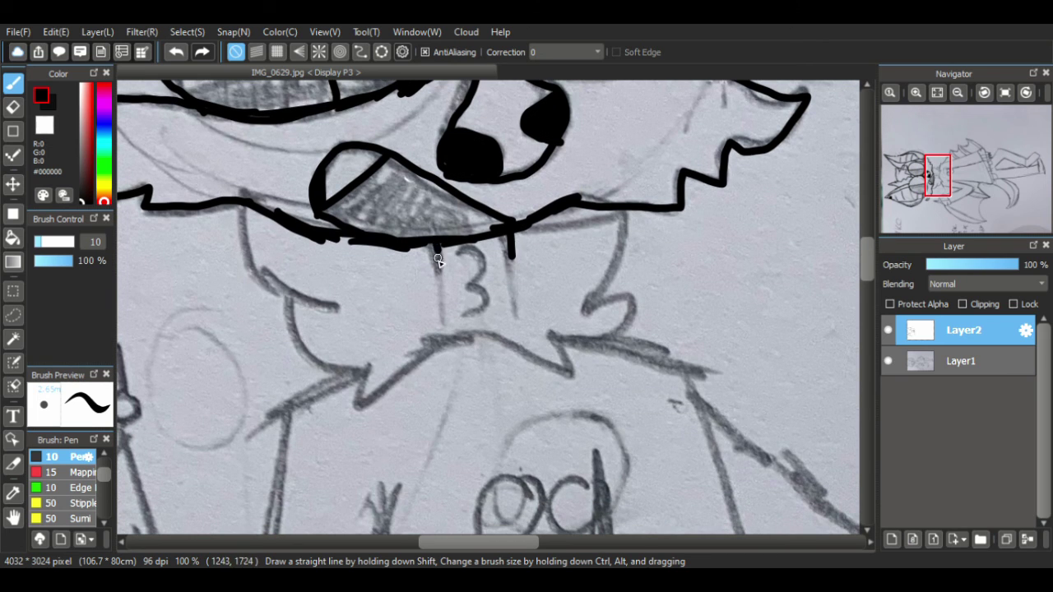
left_click_drag(438, 260, 440, 274)
mouse_move(521, 231)
left_mouse_down()
mouse_move(622, 210)
mouse_move(590, 308)
mouse_move(631, 299)
mouse_move(627, 321)
mouse_move(553, 342)
mouse_move(564, 371)
mouse_move(482, 335)
mouse_move(437, 342)
mouse_move(364, 403)
mouse_move(365, 367)
mouse_move(313, 356)
mouse_move(286, 301)
mouse_move(333, 307)
mouse_move(254, 283)
mouse_move(238, 209)
left_mouse_up()
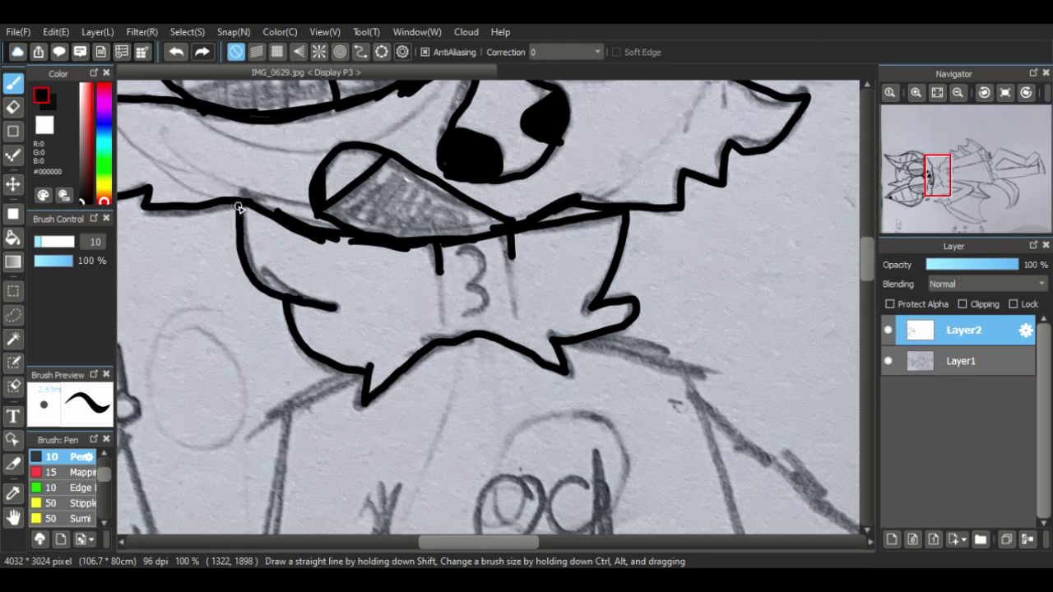
mouse_move(458, 251)
left_mouse_down()
mouse_move(487, 262)
mouse_move(471, 313)
mouse_move(464, 306)
left_mouse_up()
- Trace the left shoulder from the neck fur outward and down the outer edge of the upper arm
left_click_drag(869, 255, 867, 275)
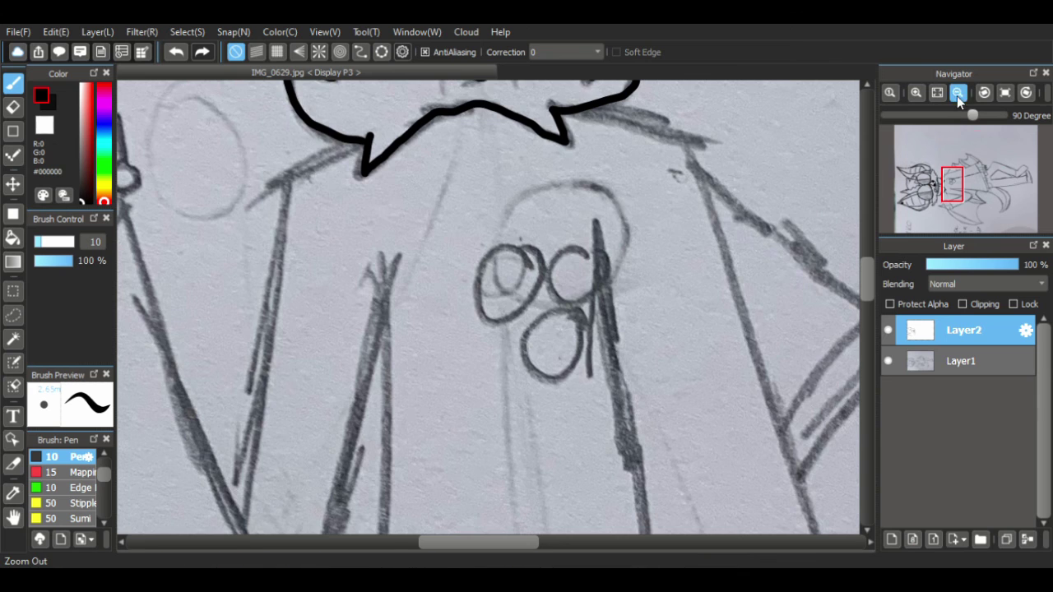
left_click(956, 94)
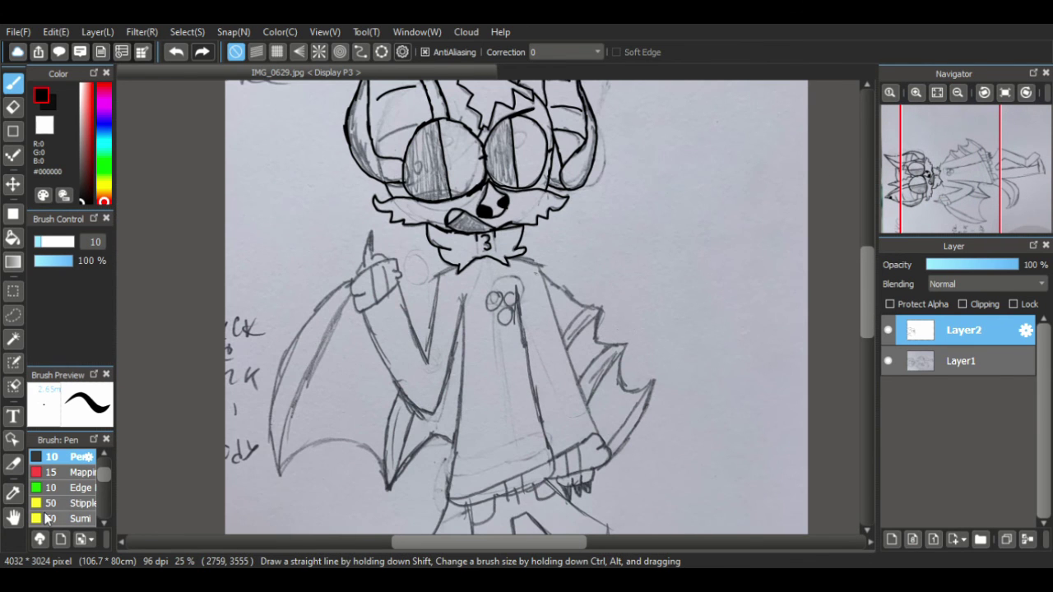
left_click(13, 517)
mouse_move(416, 250)
left_mouse_down()
mouse_move(518, 320)
mouse_move(503, 318)
mouse_move(477, 336)
mouse_move(518, 301)
left_mouse_up()
left_click(916, 93)
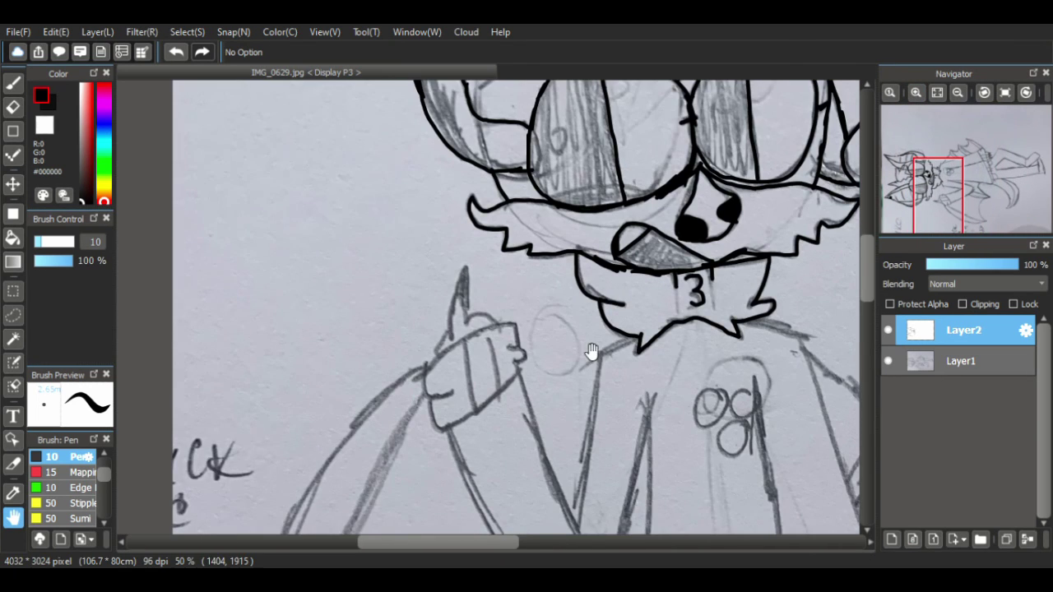
left_click_drag(592, 353, 482, 280)
left_click(916, 92)
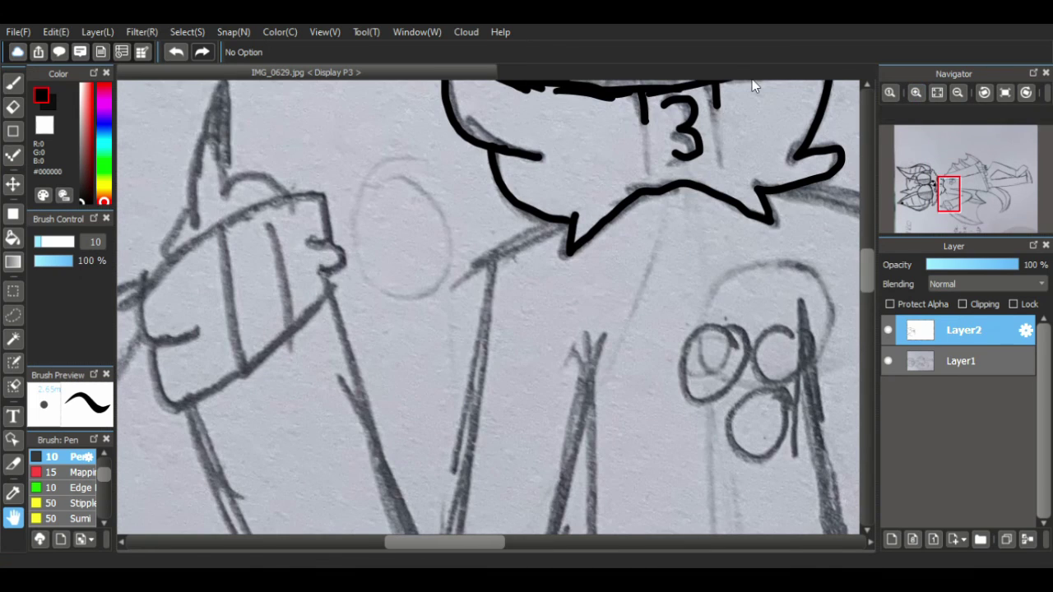
left_click(13, 83)
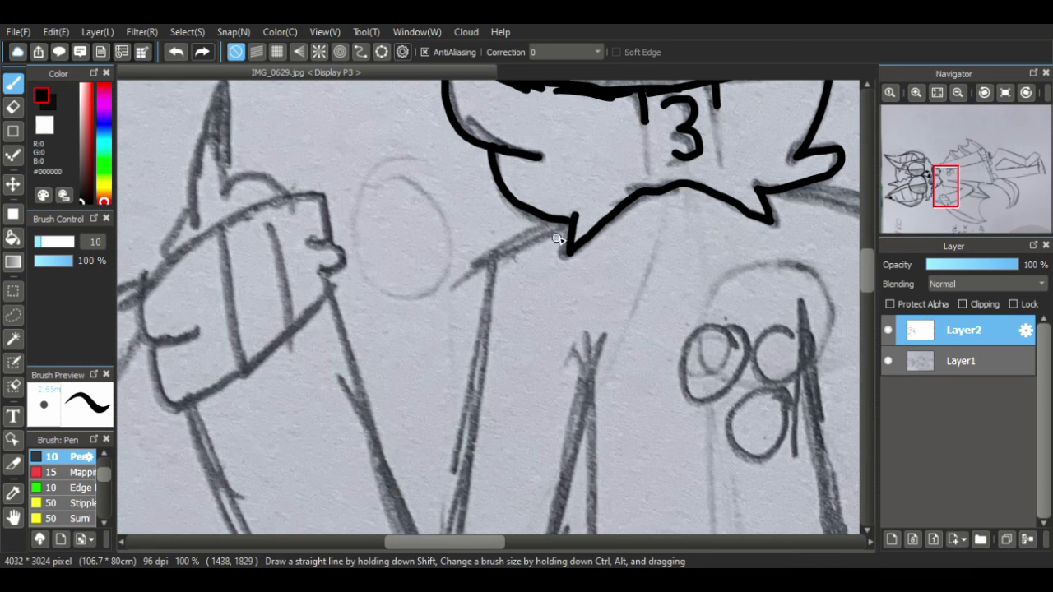
mouse_move(541, 239)
left_mouse_down()
mouse_move(489, 265)
mouse_move(470, 401)
left_mouse_up()
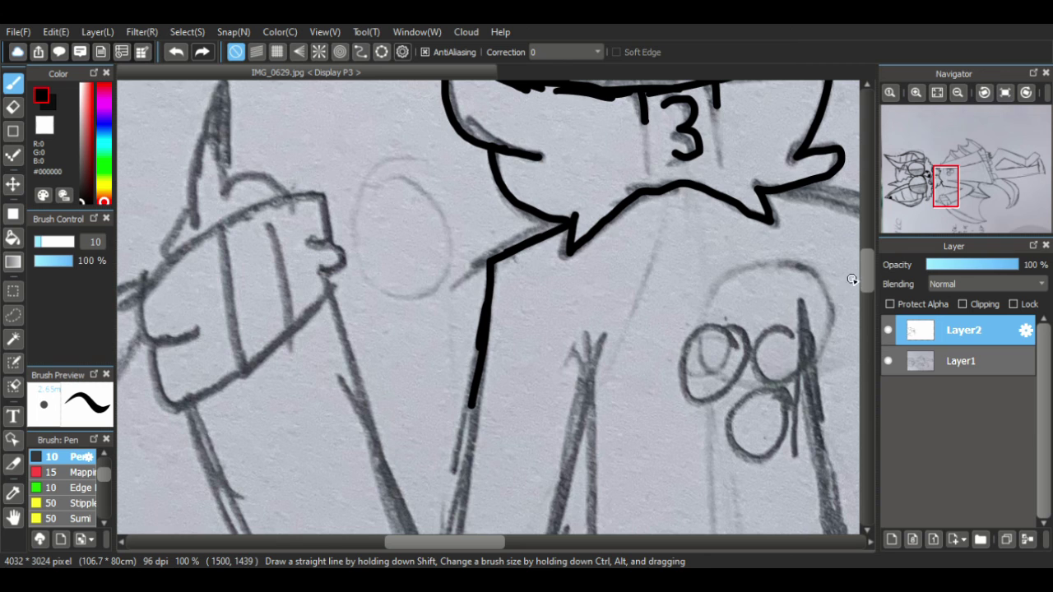
- Trace the V-shaped inner bend of the raised left arm and its forearm line up to the cuff
scroll(867, 302, "down", 5)
scroll(865, 287, "up", 3)
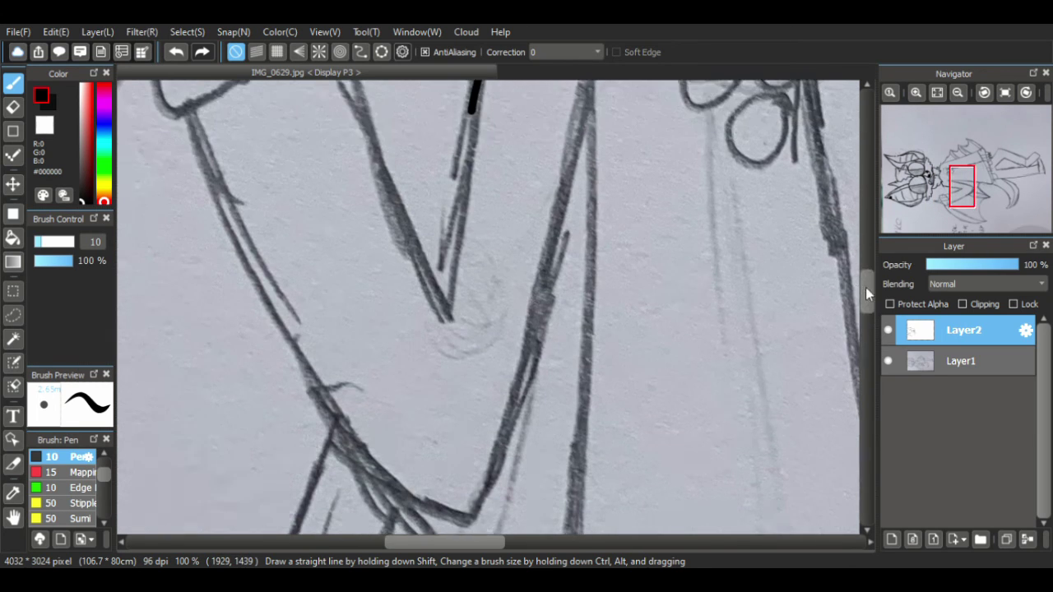
mouse_move(469, 186)
left_mouse_down()
mouse_move(449, 395)
mouse_move(434, 372)
mouse_move(457, 404)
mouse_move(423, 357)
mouse_move(382, 255)
left_mouse_up()
left_click_drag(411, 327, 363, 212)
left_click_drag(401, 299, 365, 189)
left_click_drag(382, 254, 352, 164)
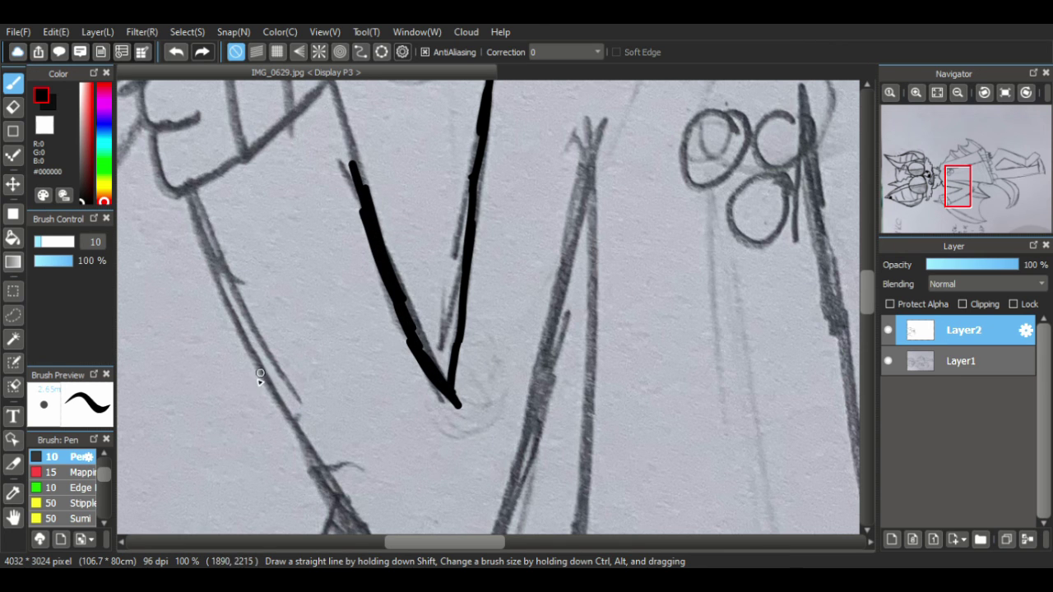
left_click_drag(867, 295, 868, 280)
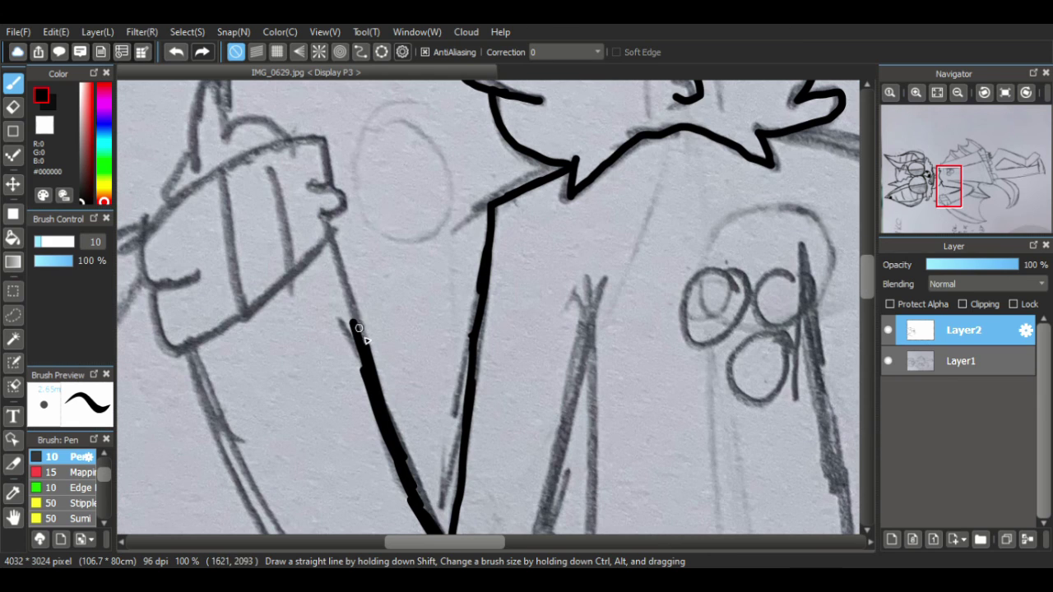
left_click_drag(358, 329, 326, 240)
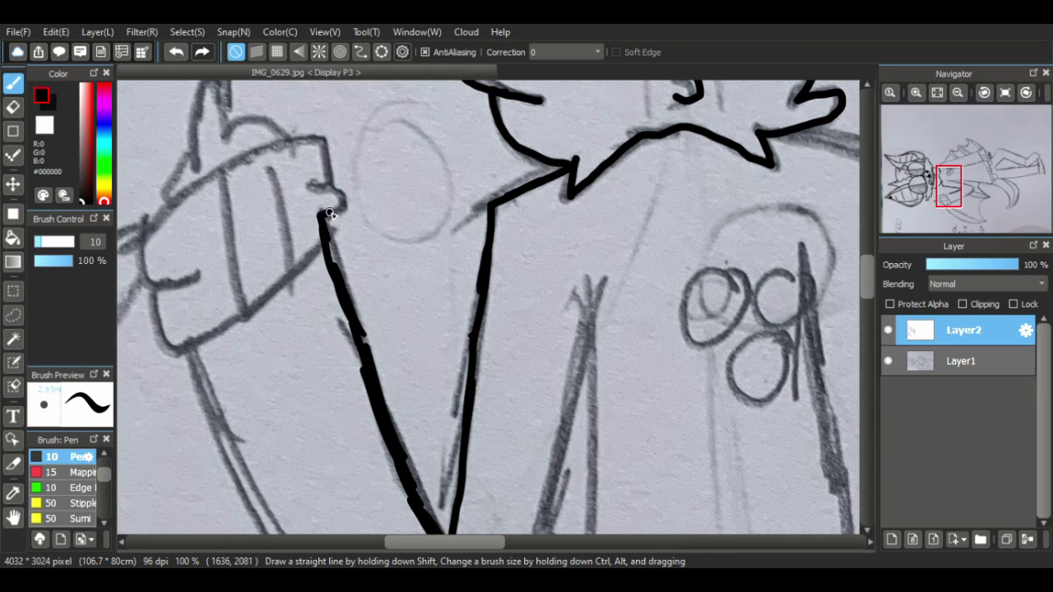
- Trace the raised left arm's cuff outline with its side bump, and the two stripes across it
mouse_move(327, 172)
left_mouse_down()
mouse_move(312, 139)
mouse_move(265, 146)
mouse_move(177, 200)
mouse_move(146, 228)
mouse_move(139, 253)
mouse_move(152, 282)
mouse_move(195, 279)
mouse_move(158, 287)
mouse_move(157, 326)
mouse_move(184, 351)
mouse_move(313, 263)
left_mouse_up()
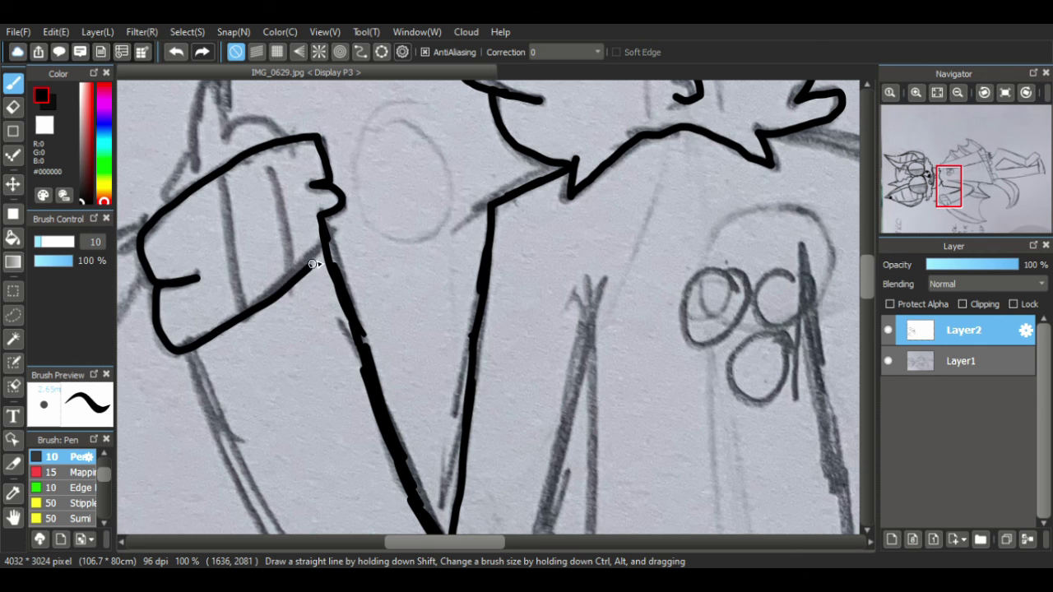
left_click_drag(219, 175, 245, 310)
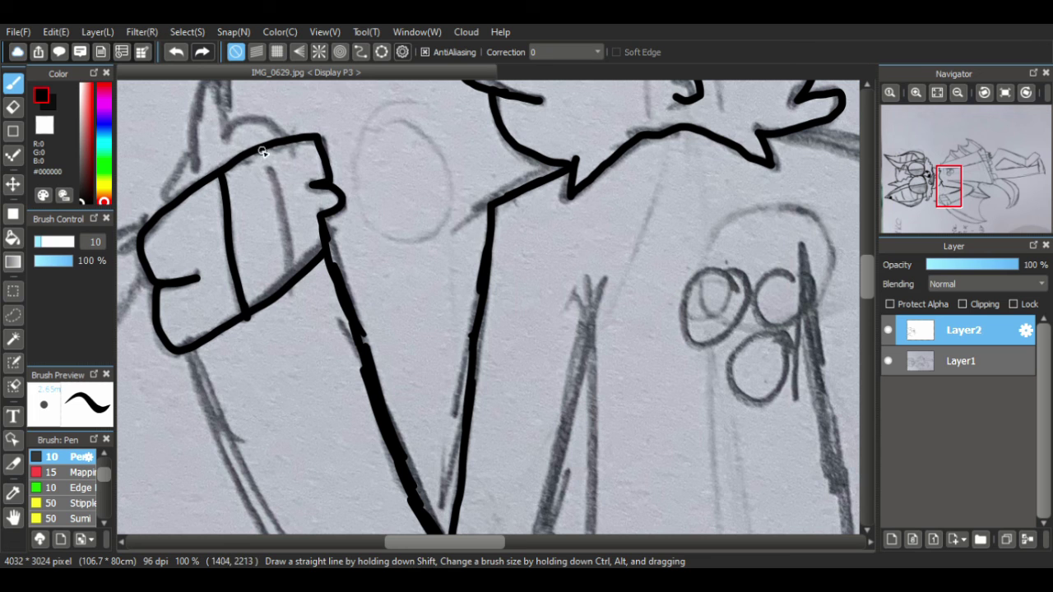
left_click_drag(262, 151, 292, 255)
- Trace the pointed, dark-tipped finger above the cuff and the rounded knuckles on both sides of it
scroll(198, 243, "up", 3)
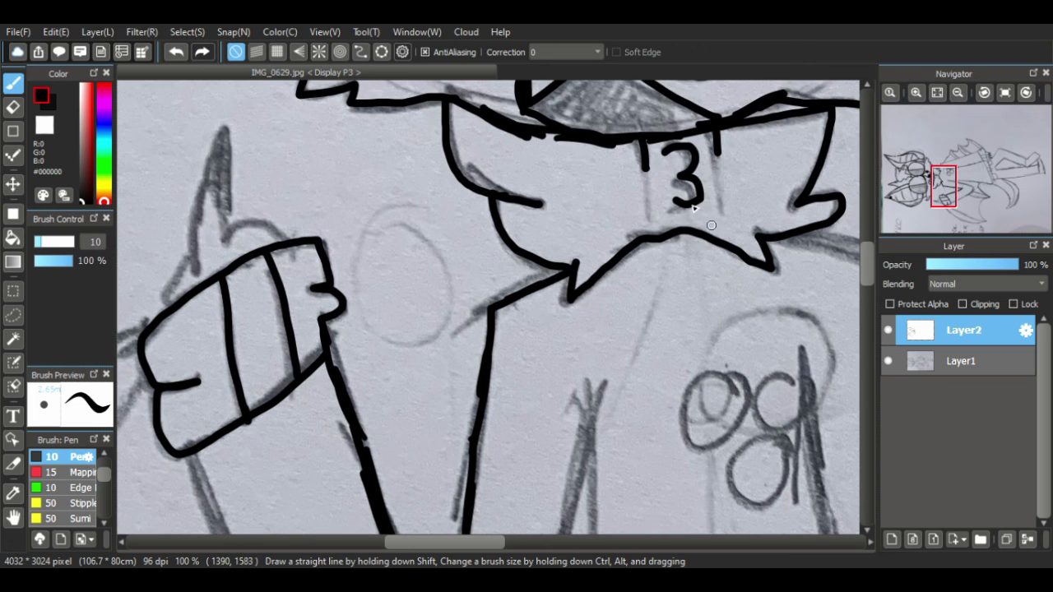
left_click_drag(196, 264, 206, 177)
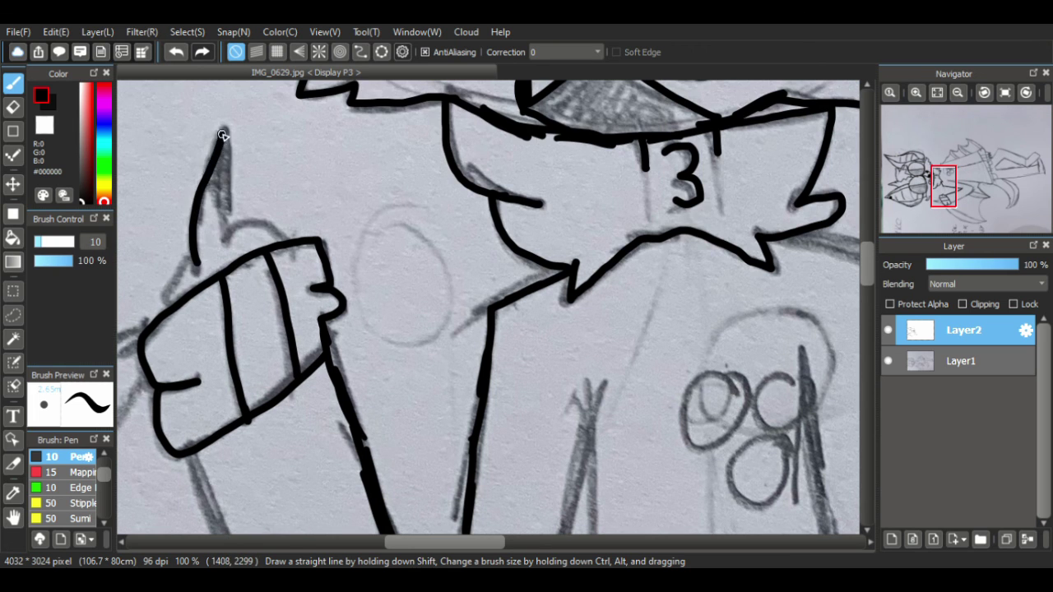
mouse_move(222, 134)
left_mouse_down()
mouse_move(226, 236)
mouse_move(259, 219)
mouse_move(296, 244)
left_mouse_up()
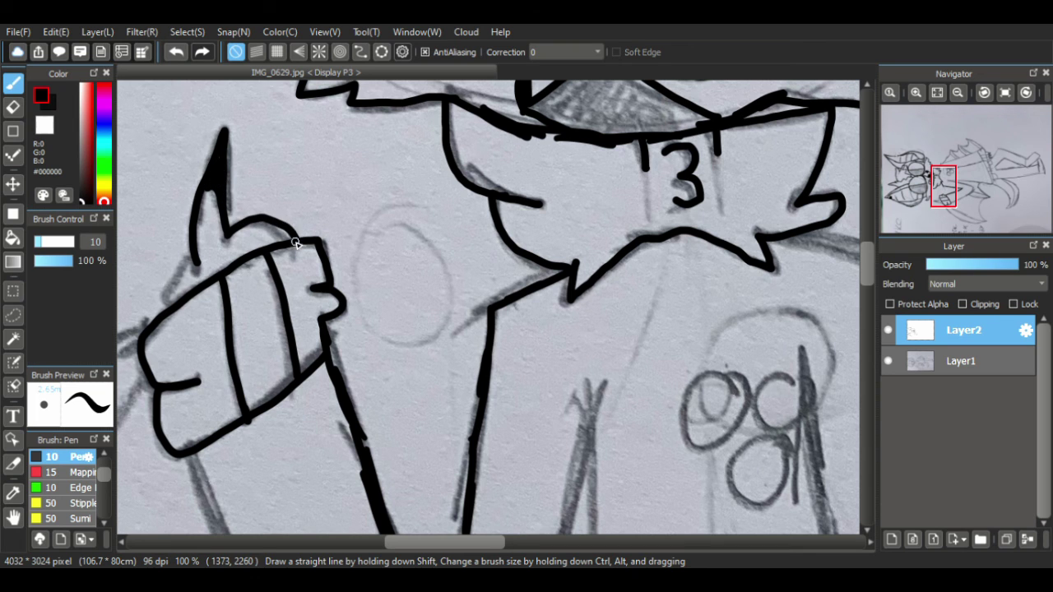
left_click_drag(197, 257, 170, 291)
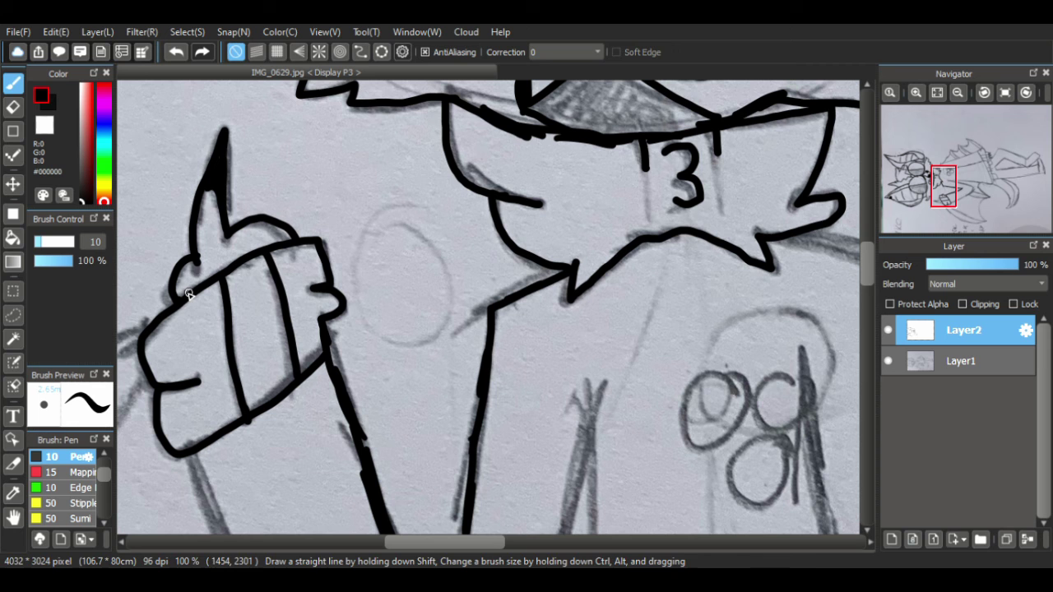
- Trace the raised left arm's lower edge from the cuff down around the elbow and up to the armpit
left_click(12, 516)
mouse_move(197, 382)
left_mouse_down()
mouse_move(395, 257)
mouse_move(427, 161)
mouse_move(249, 169)
mouse_move(159, 129)
mouse_move(220, 250)
left_mouse_up()
left_click(12, 82)
left_click_drag(174, 150, 230, 290)
left_click_drag(215, 255, 251, 325)
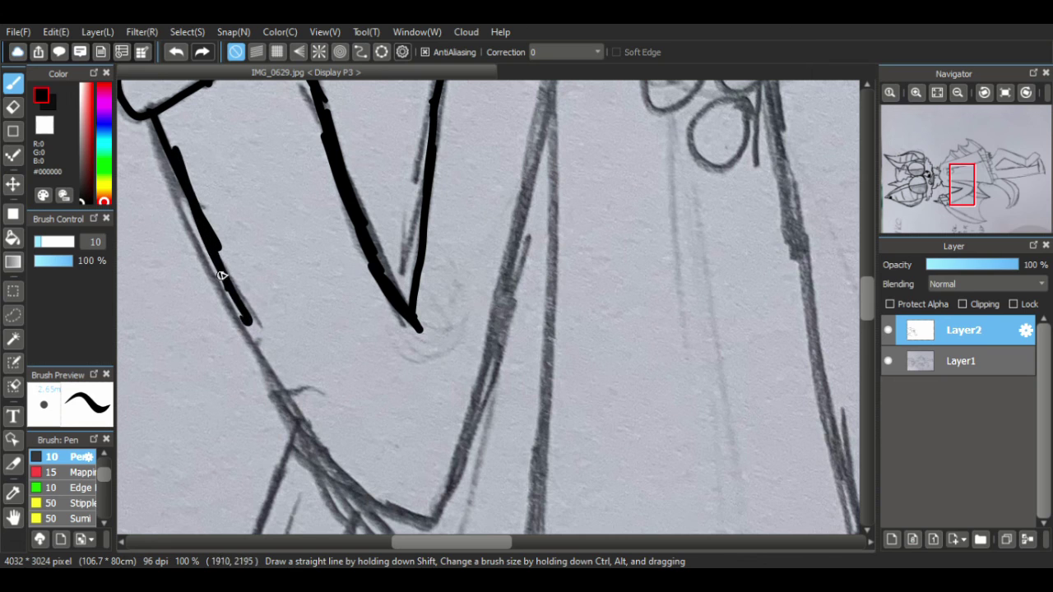
mouse_move(220, 275)
left_mouse_down()
mouse_move(301, 423)
mouse_move(369, 498)
mouse_move(401, 513)
mouse_move(468, 439)
mouse_move(529, 227)
left_mouse_up()
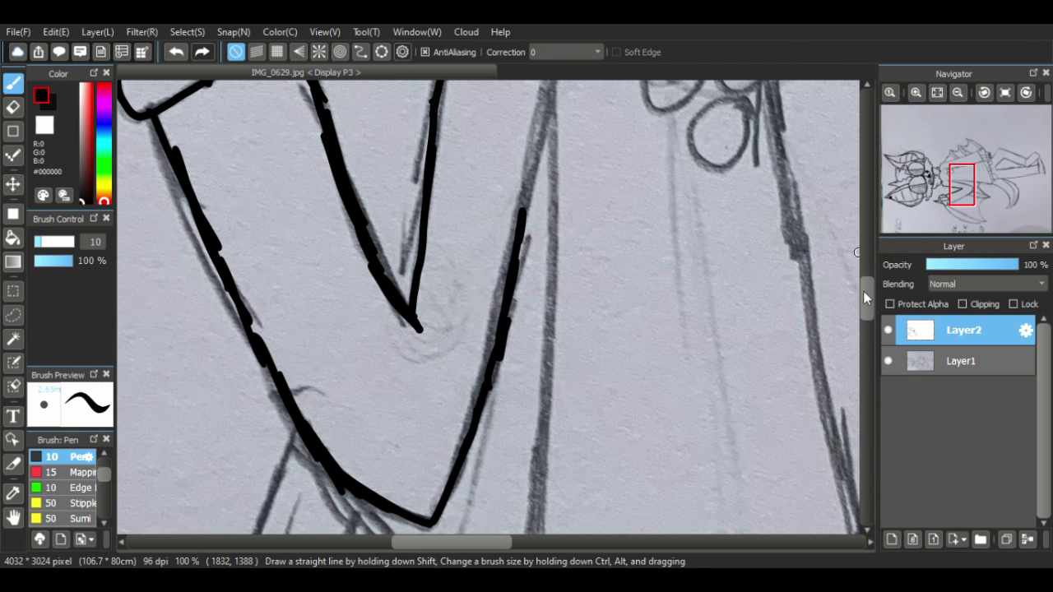
left_click_drag(863, 298, 863, 277)
left_click_drag(525, 481, 556, 309)
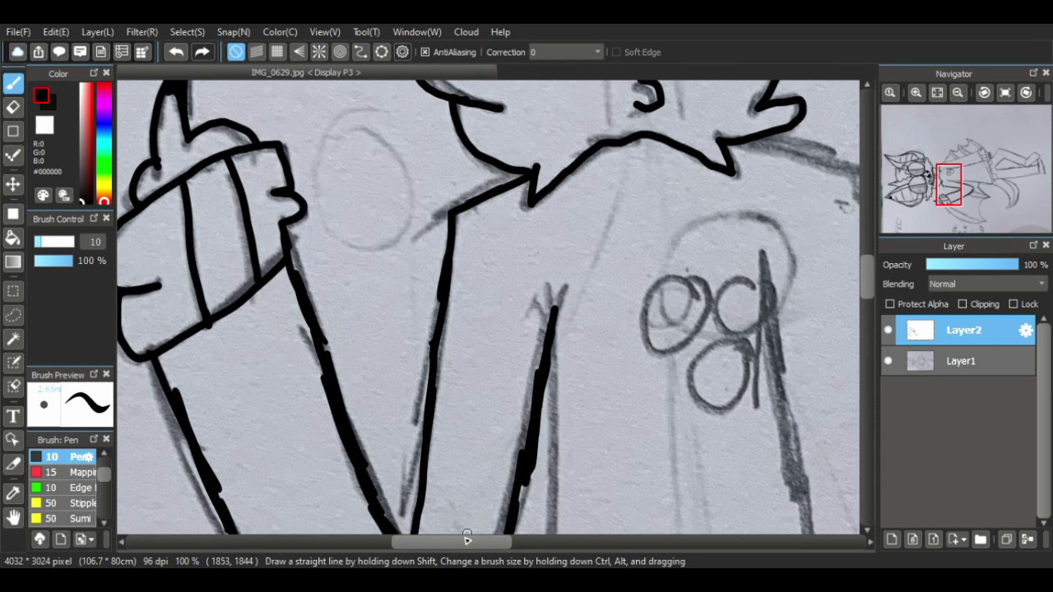
- Trace the right shoulder from the neck fur and the outer edge of the lowered right arm past the wing's attachment
left_click_drag(487, 542, 529, 539)
mouse_move(500, 125)
left_mouse_down()
mouse_move(610, 161)
mouse_move(673, 335)
left_mouse_up()
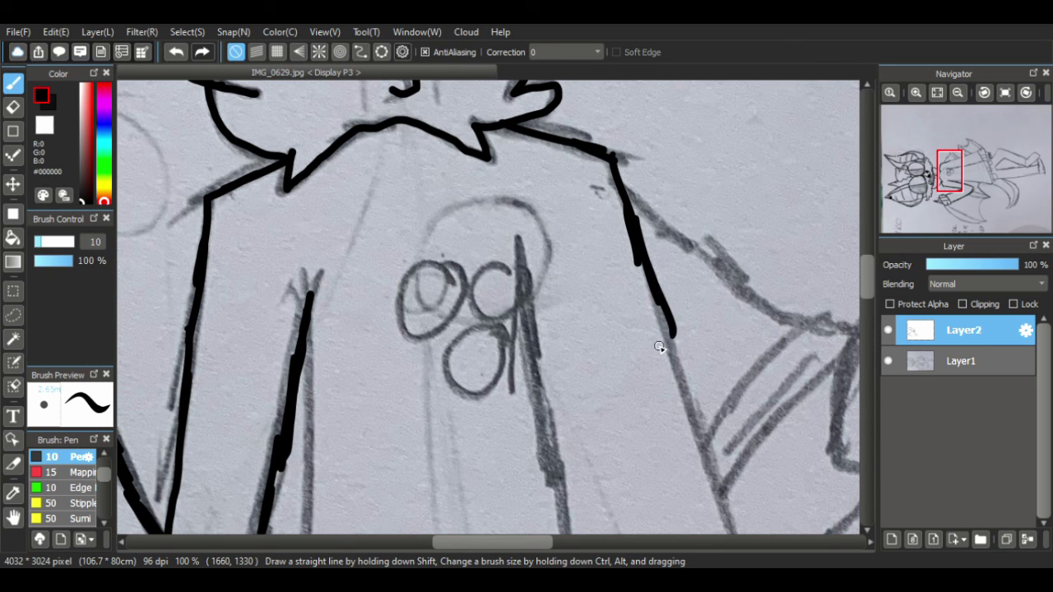
scroll(837, 298, "down", 3)
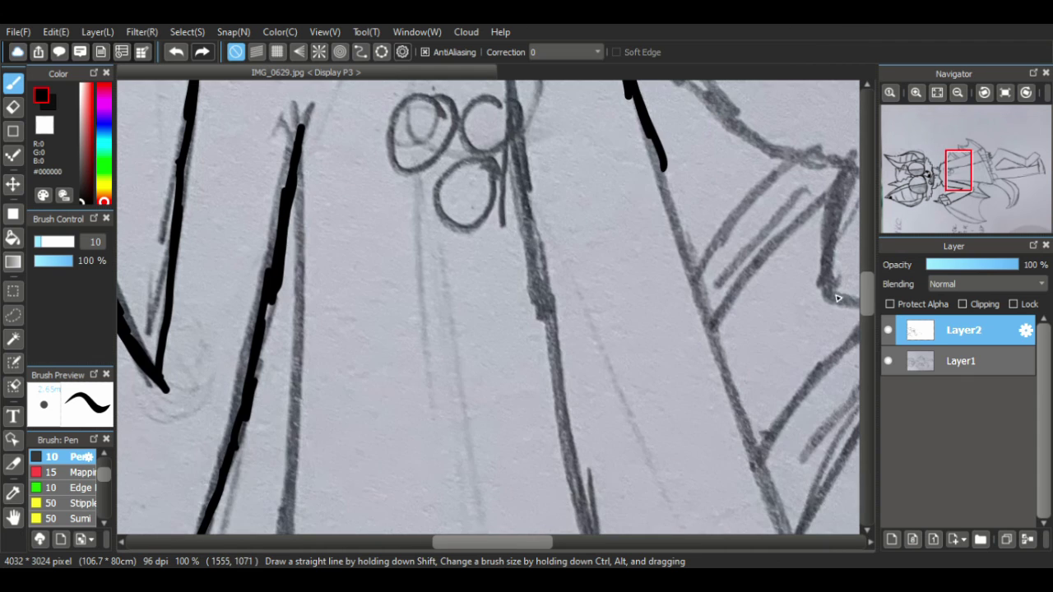
left_click_drag(648, 143, 722, 365)
scroll(870, 307, "down", 5)
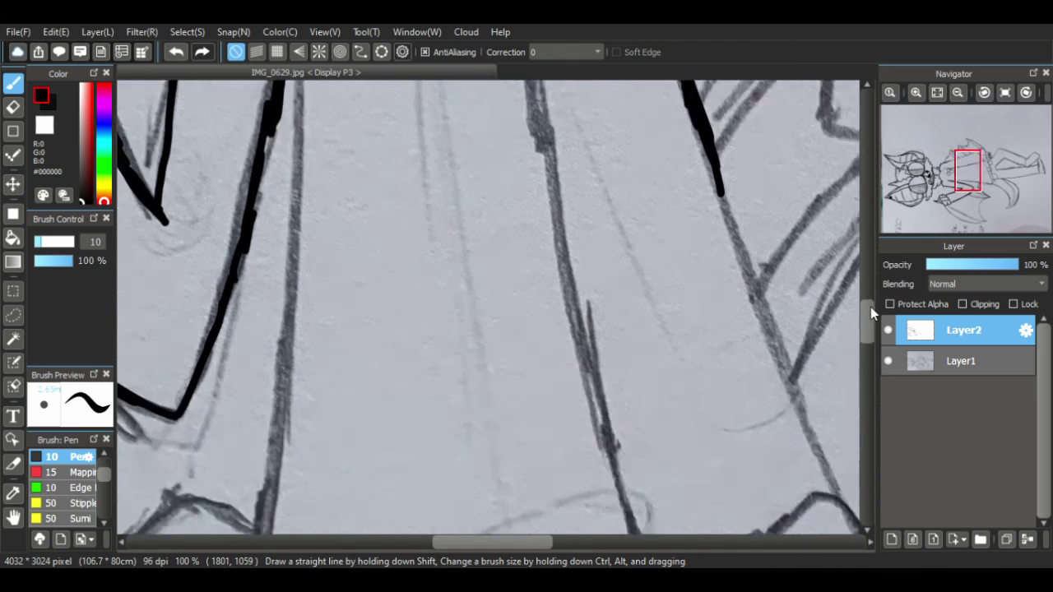
mouse_move(871, 294)
left_mouse_down()
mouse_move(858, 270)
mouse_move(868, 265)
mouse_move(873, 302)
left_mouse_up()
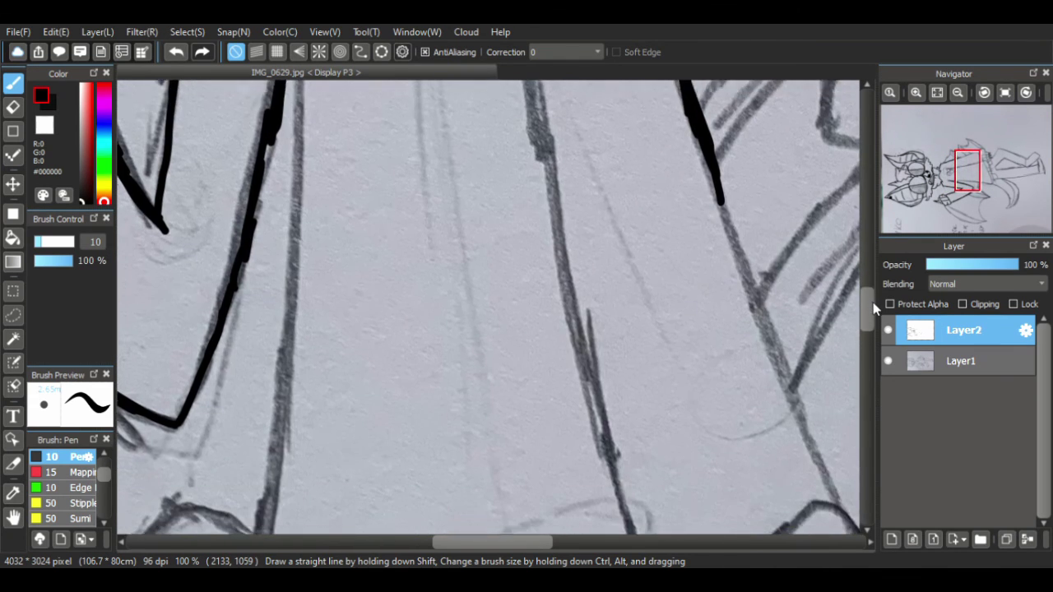
left_click_drag(719, 195, 791, 384)
- Extend the lowered right arm's outer edge to the wrist and trace its cuff with the side bump and two cross stripes
left_click_drag(544, 541, 559, 540)
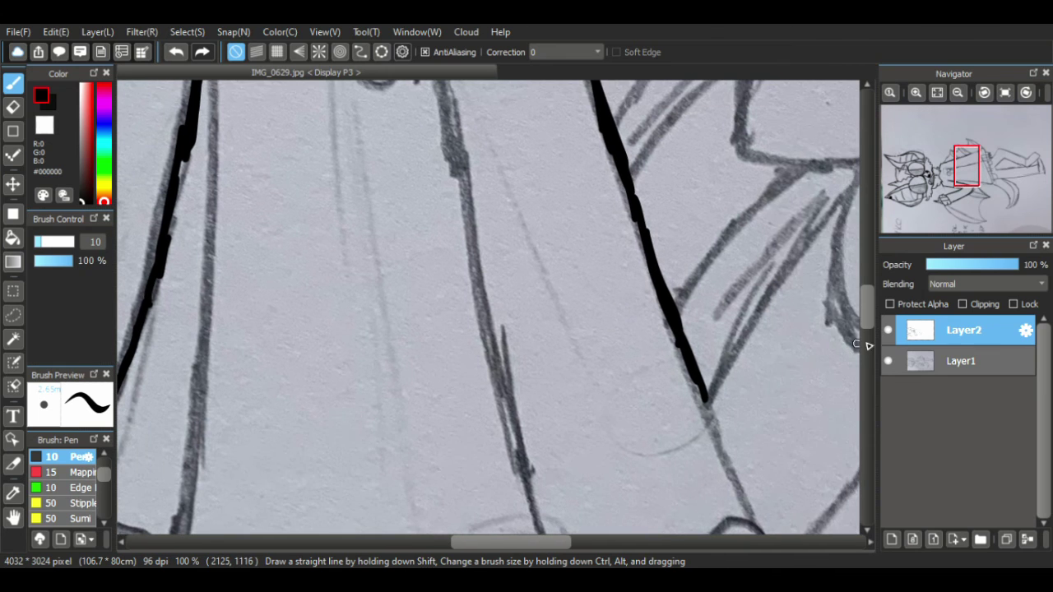
left_click_drag(868, 314, 868, 338)
mouse_move(672, 177)
left_mouse_down()
mouse_move(713, 292)
mouse_move(740, 438)
mouse_move(672, 469)
mouse_move(550, 493)
mouse_move(539, 470)
mouse_move(540, 417)
mouse_move(722, 312)
left_mouse_up()
left_click_drag(642, 362, 645, 463)
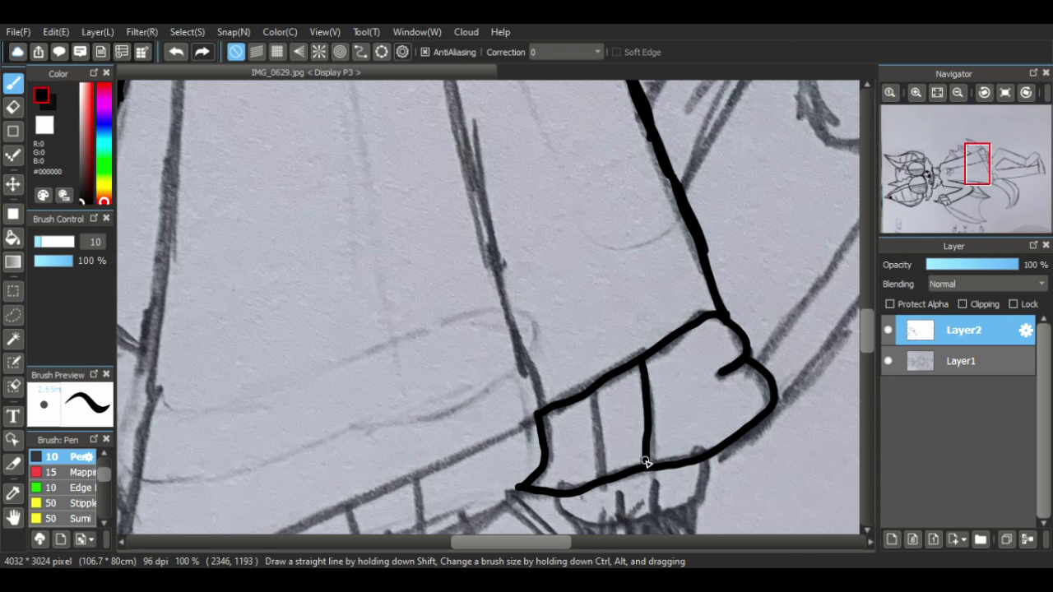
left_click_drag(594, 391, 598, 469)
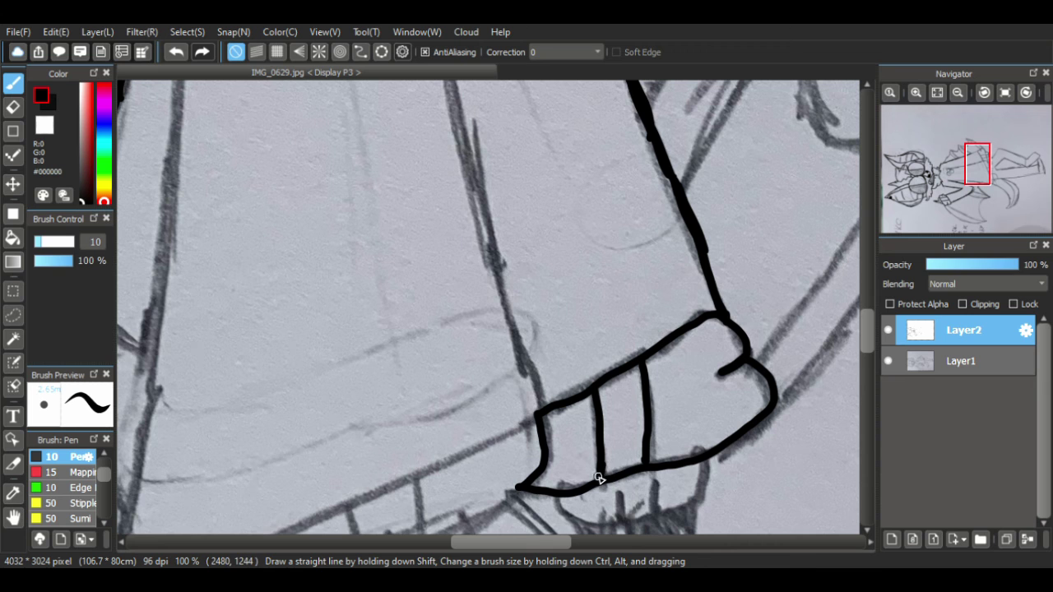
- Trace the curled fingers below the right cuff with two dividing lines, and draw three solid black pointed claws under them
left_click_drag(865, 344, 860, 365)
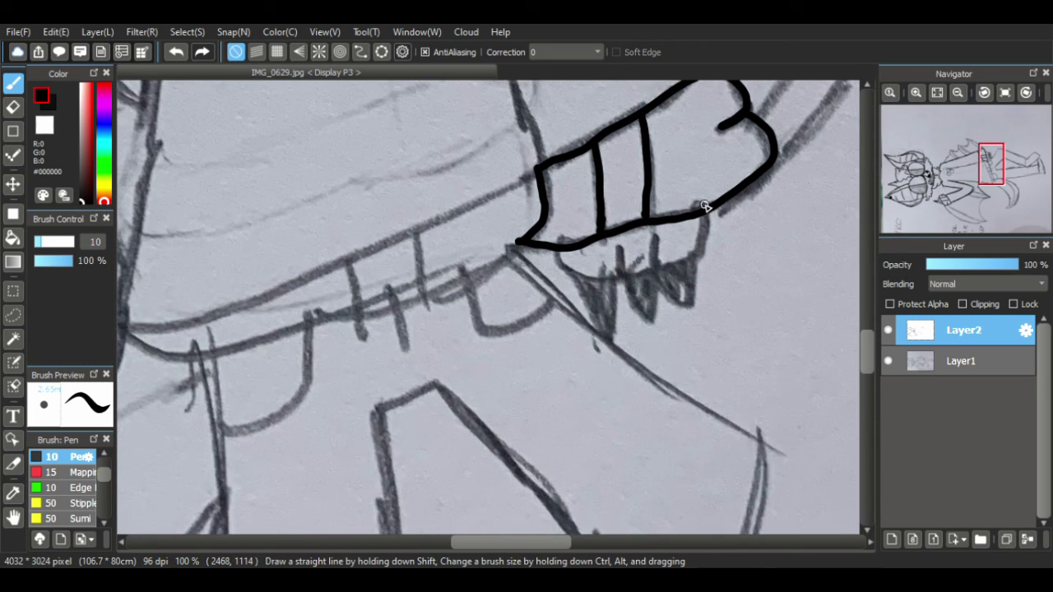
mouse_move(706, 206)
left_mouse_down()
mouse_move(703, 253)
mouse_move(657, 269)
mouse_move(573, 277)
mouse_move(558, 239)
left_mouse_up()
mouse_move(617, 281)
left_mouse_down()
mouse_move(617, 252)
mouse_move(655, 271)
mouse_move(653, 239)
left_mouse_up()
mouse_move(578, 282)
left_mouse_down()
mouse_move(590, 305)
mouse_move(616, 315)
mouse_move(606, 303)
mouse_move(600, 326)
left_mouse_up()
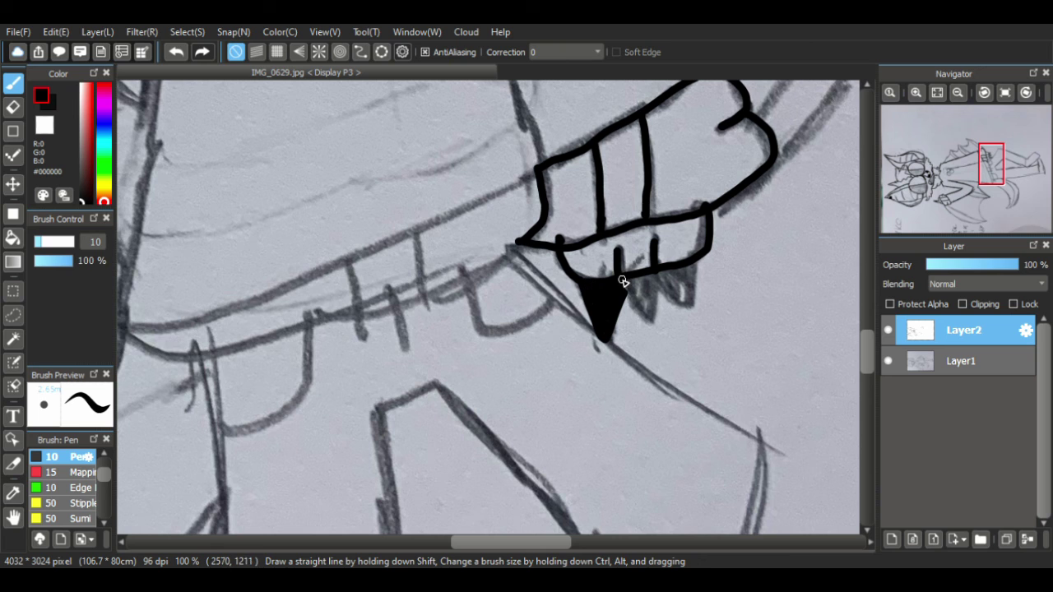
mouse_move(623, 281)
left_mouse_down()
mouse_move(648, 321)
mouse_move(664, 282)
left_mouse_up()
mouse_move(654, 275)
left_mouse_down()
mouse_move(685, 307)
mouse_move(693, 266)
left_mouse_up()
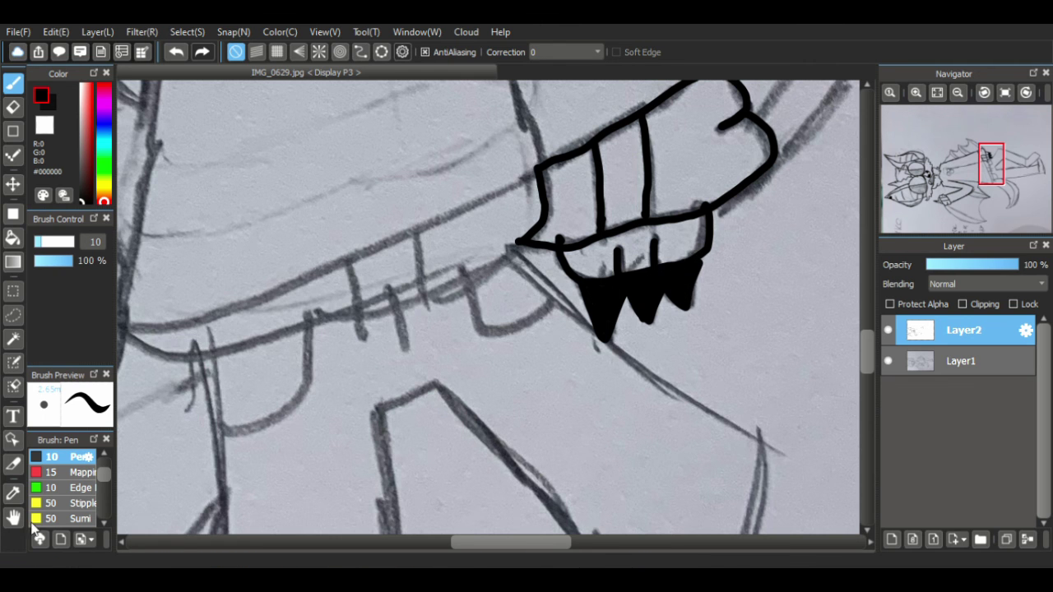
- Trace the wing's long, curved lowest rib from the side of the right cuff out to its pointed tip and back
left_click(13, 517)
left_click_drag(379, 233, 312, 470)
mouse_move(486, 289)
left_mouse_down()
mouse_move(418, 370)
mouse_move(233, 249)
mouse_move(168, 263)
left_mouse_up()
left_click(13, 82)
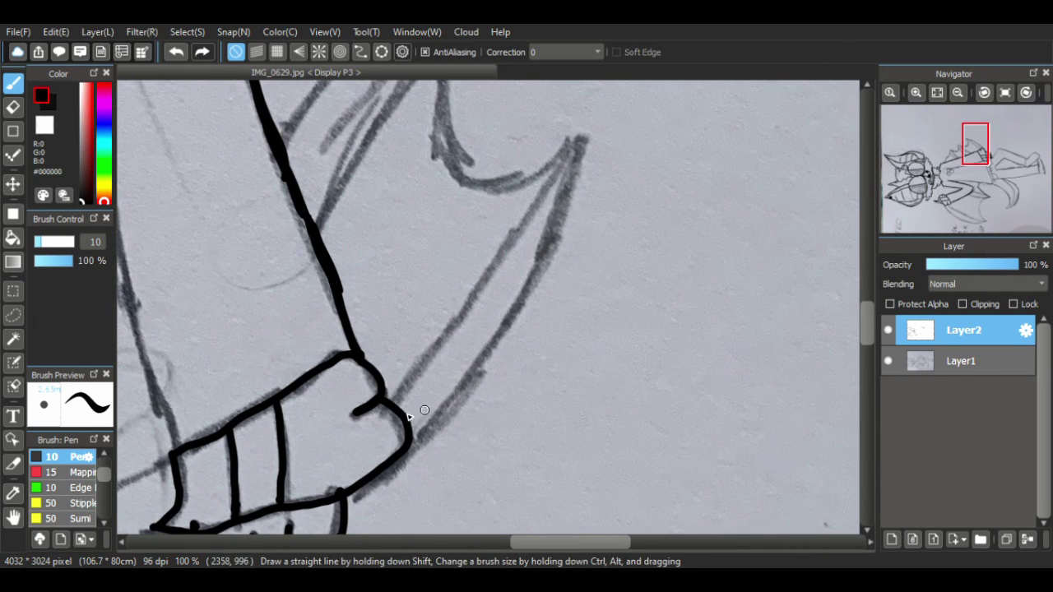
mouse_move(391, 404)
left_mouse_down()
mouse_move(485, 288)
mouse_move(559, 144)
mouse_move(530, 262)
mouse_move(480, 355)
mouse_move(405, 440)
left_mouse_up()
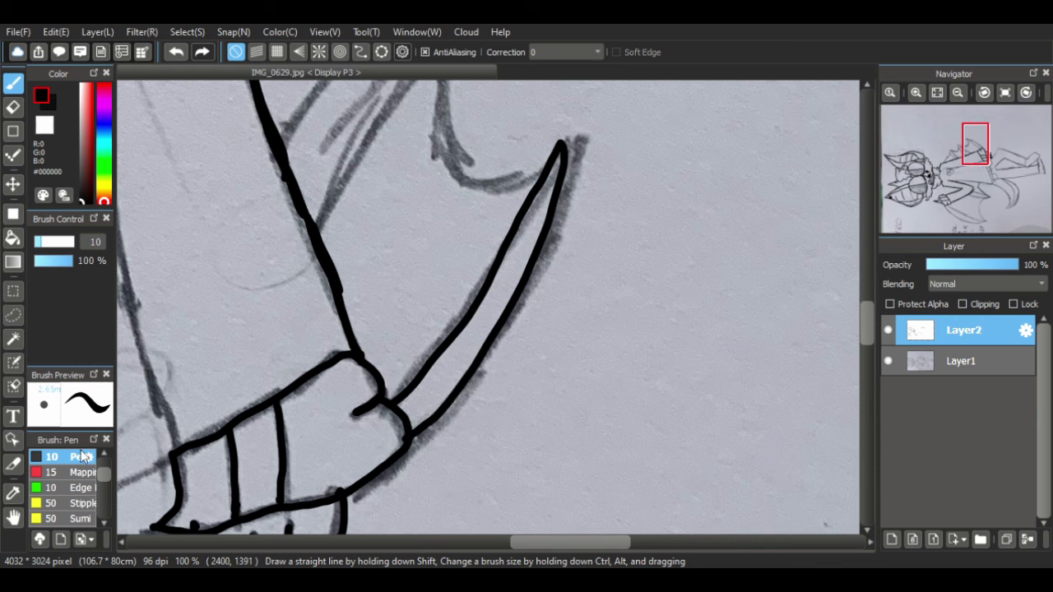
- Trace the wing's scalloped edge up to the next point and both curved edges of that rib back to the arm
left_click(15, 517)
left_click_drag(332, 309, 452, 472)
left_click(13, 83)
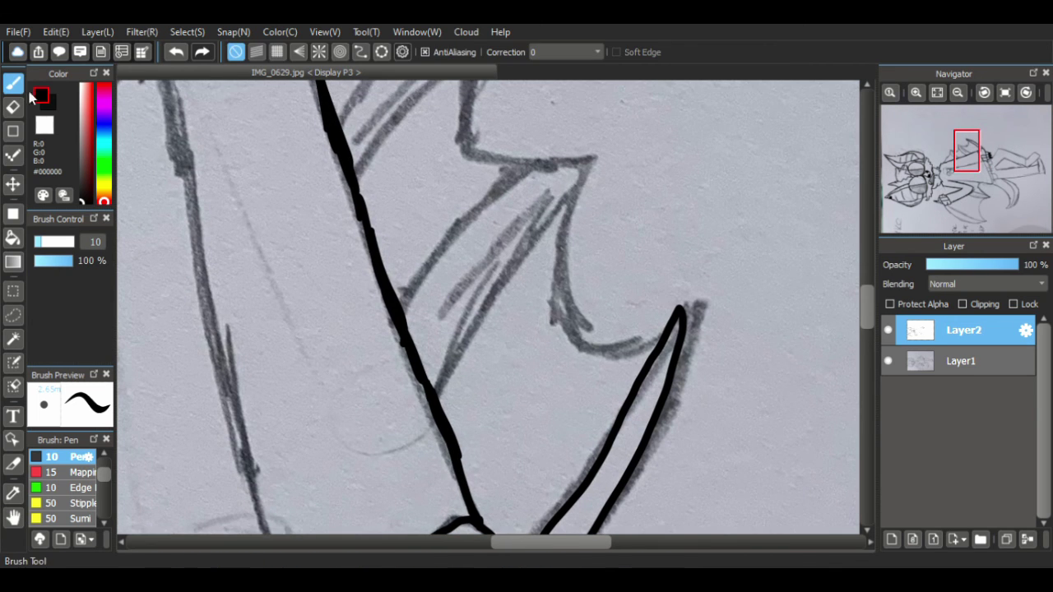
mouse_move(666, 340)
left_mouse_down()
mouse_move(580, 341)
mouse_move(568, 251)
mouse_move(587, 169)
mouse_move(565, 159)
mouse_move(446, 235)
mouse_move(404, 310)
left_mouse_up()
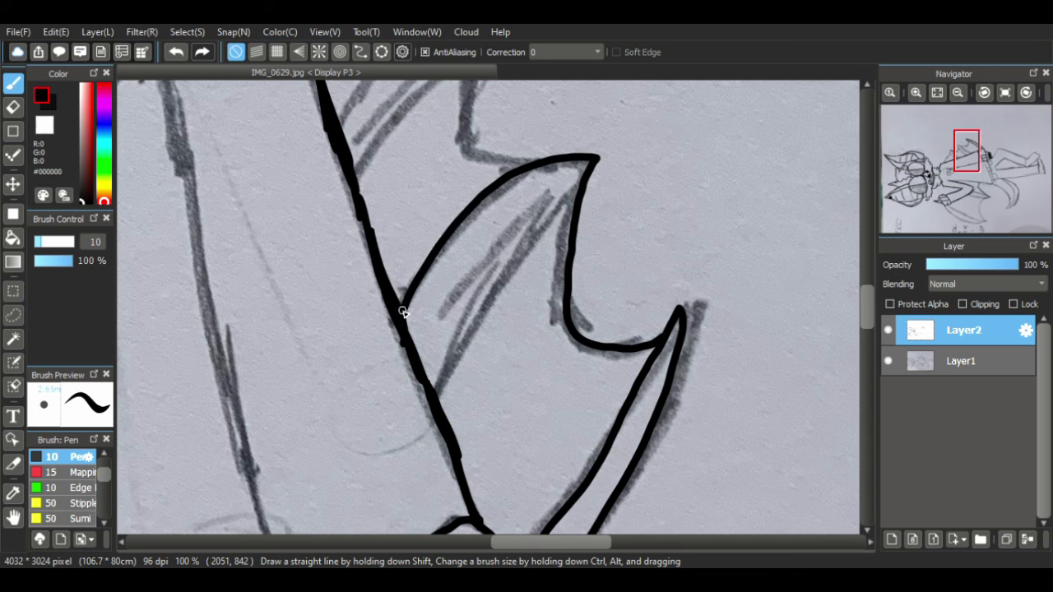
mouse_move(437, 394)
left_mouse_down()
mouse_move(511, 261)
mouse_move(586, 182)
left_mouse_up()
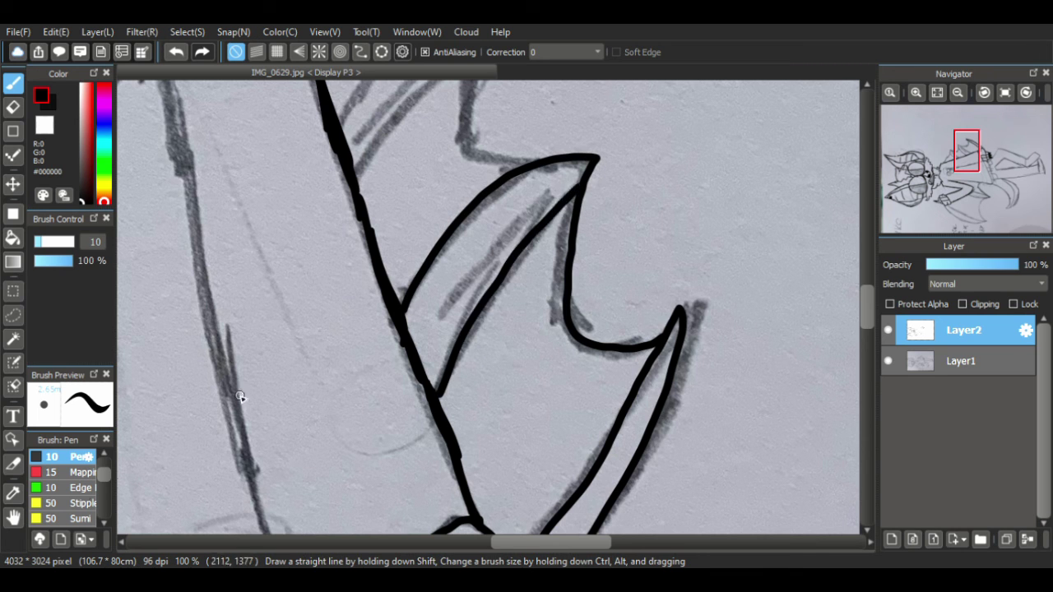